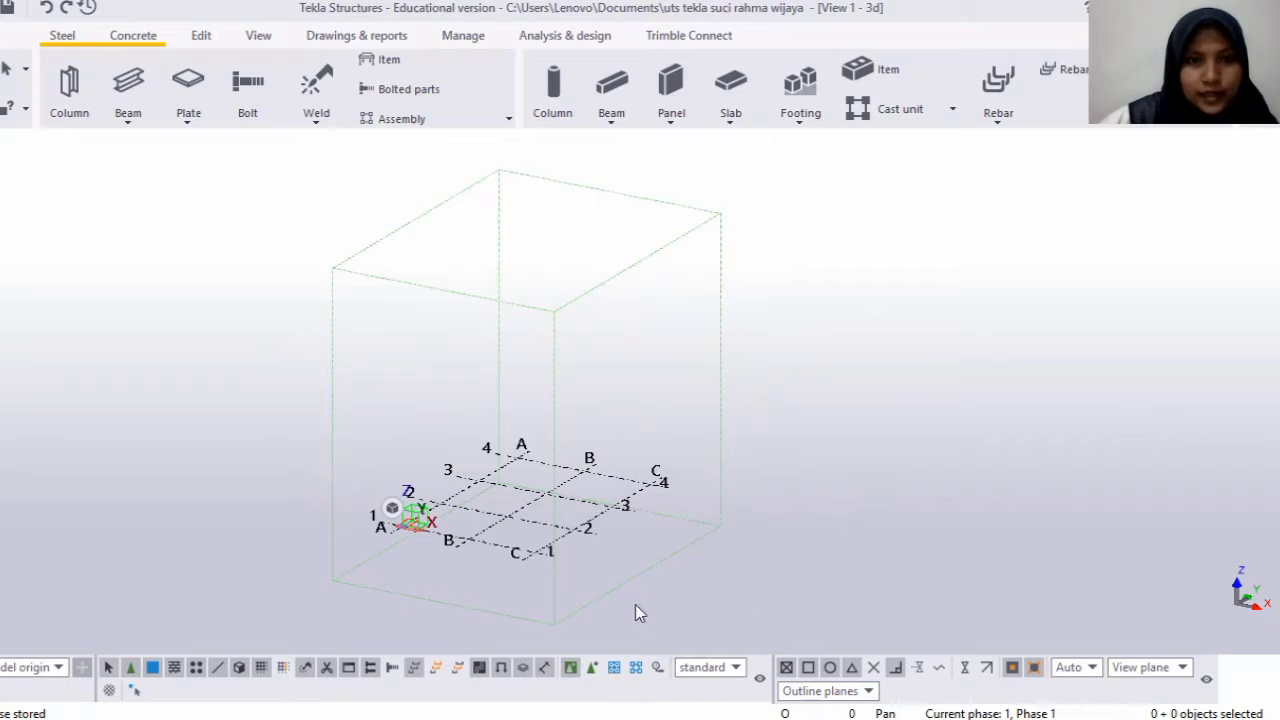
pyautogui.scroll(2, 567, 566)
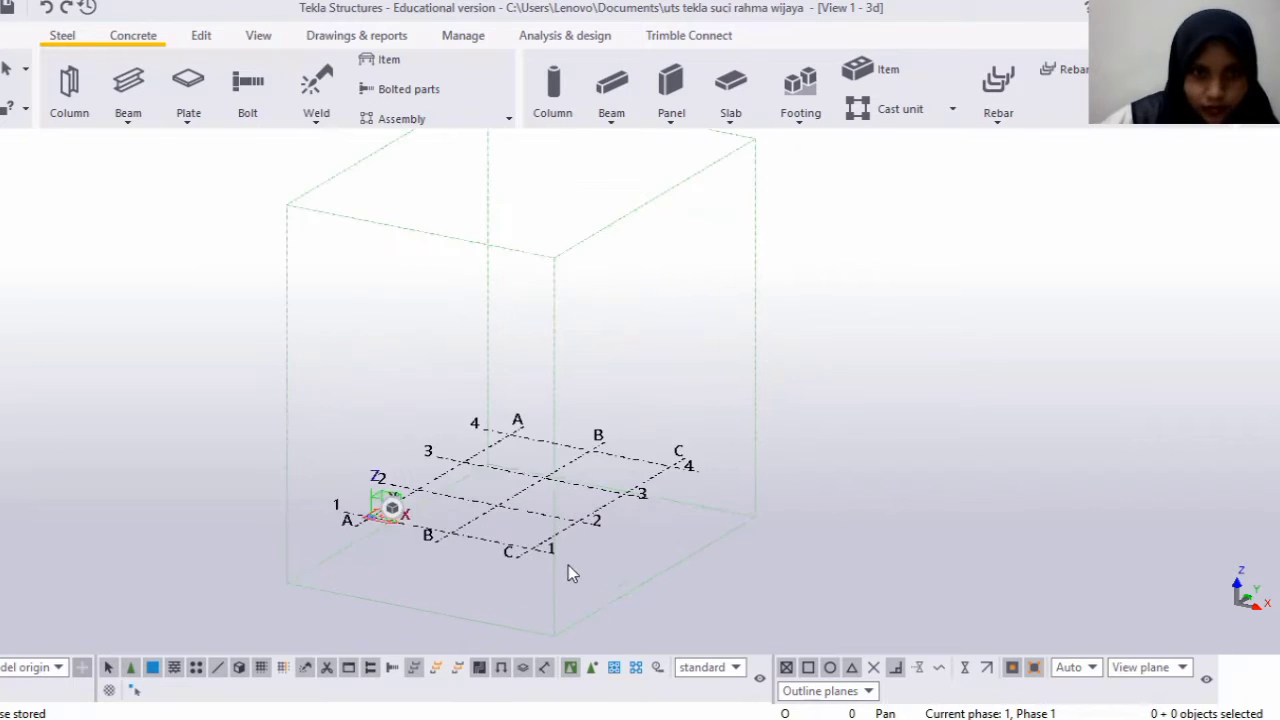
pyautogui.scroll(3, 560, 572)
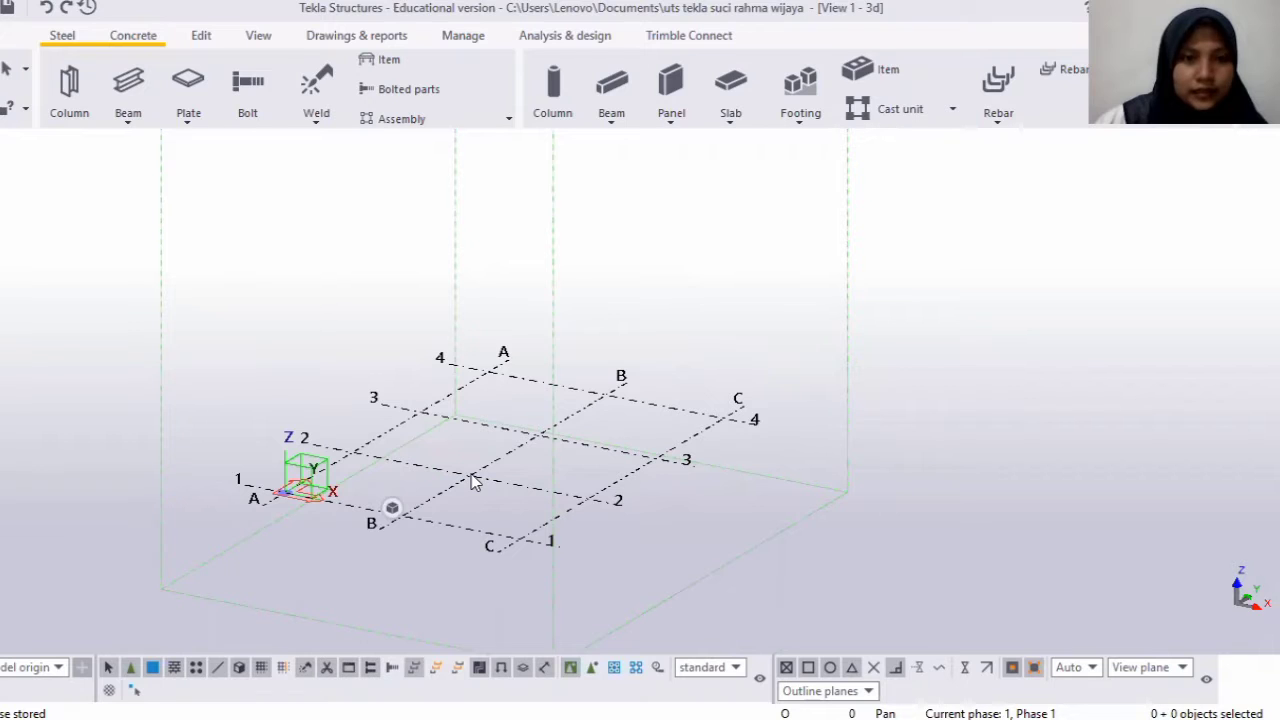
pyautogui.doubleClick(172, 246)
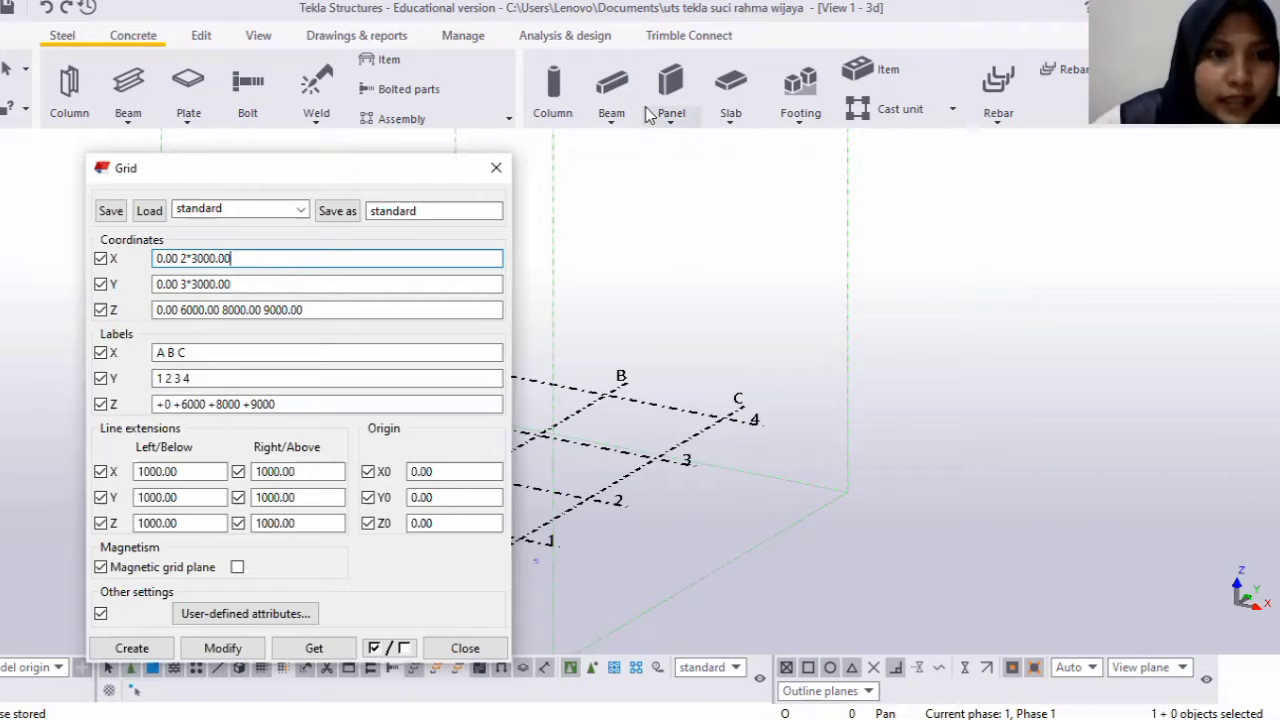
pyautogui.press('BackSpace')
pyautogui.press('BackSpace')
pyautogui.press('BackSpace')
pyautogui.press('BackSpace')
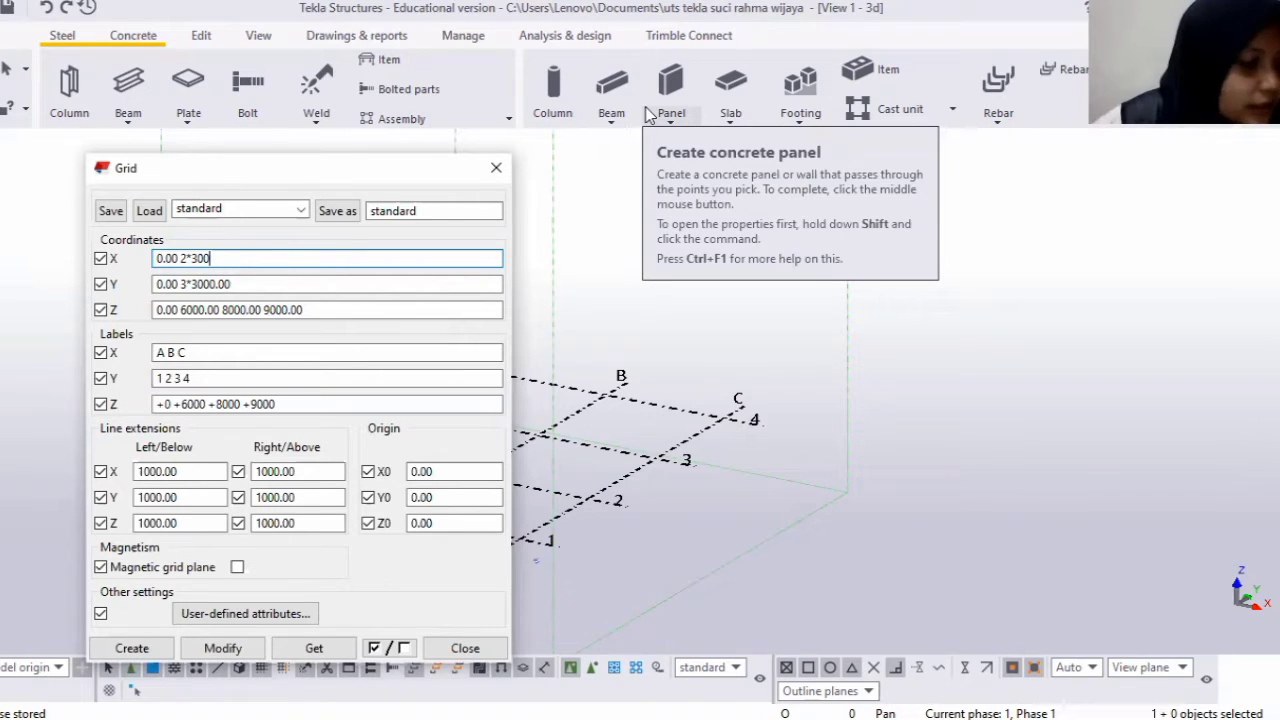
pyautogui.press('BackSpace')
pyautogui.press('BackSpace')
pyautogui.press('BackSpace')
pyautogui.press('BackSpace')
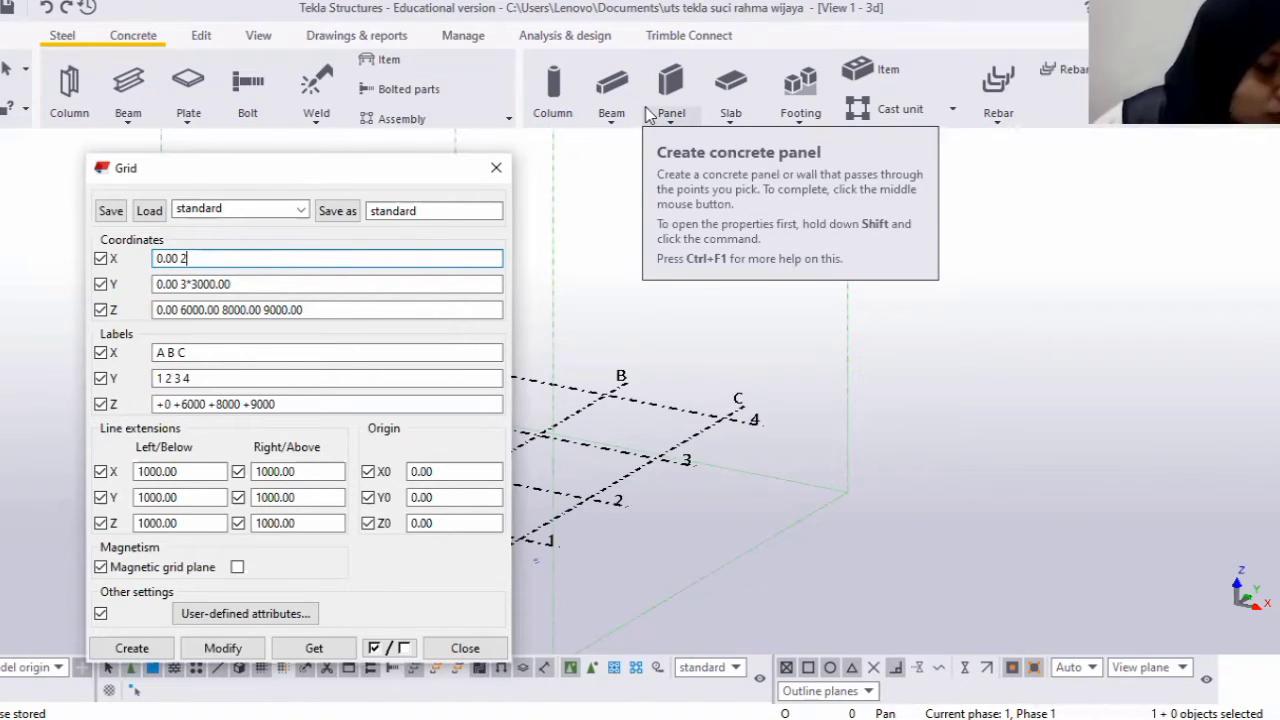
pyautogui.press('BackSpace')
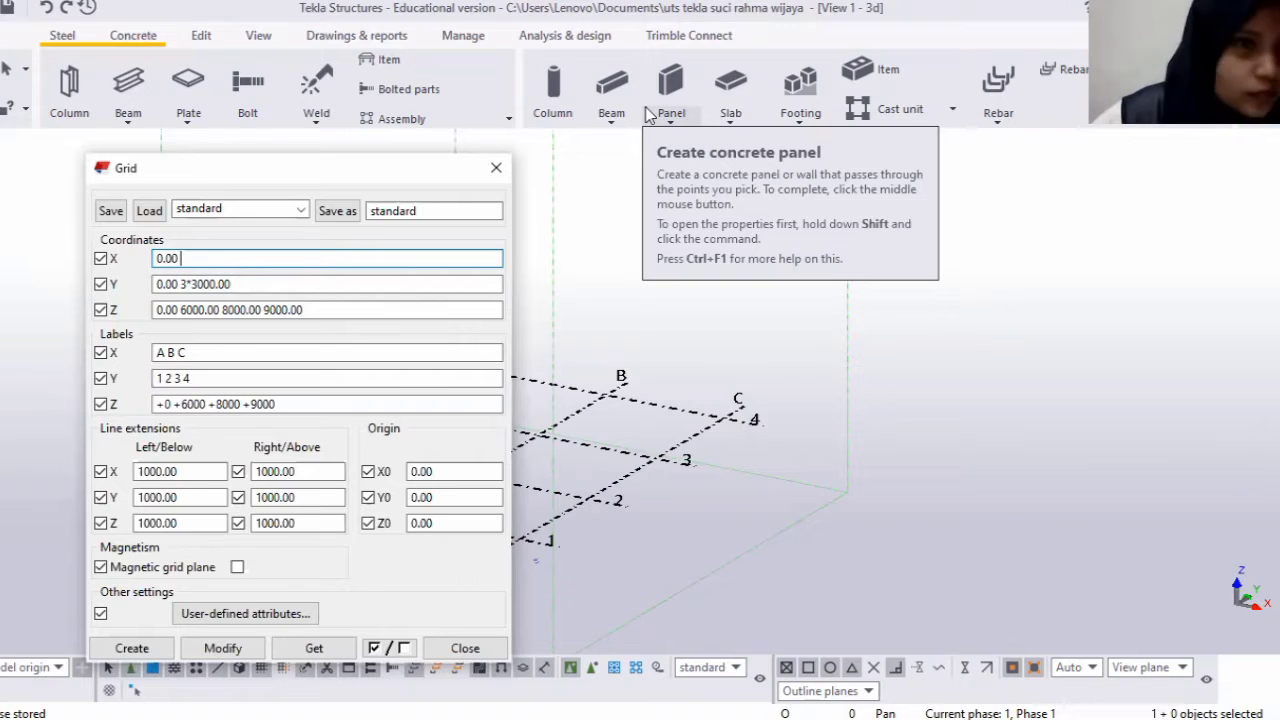
pyautogui.press('BackSpace')
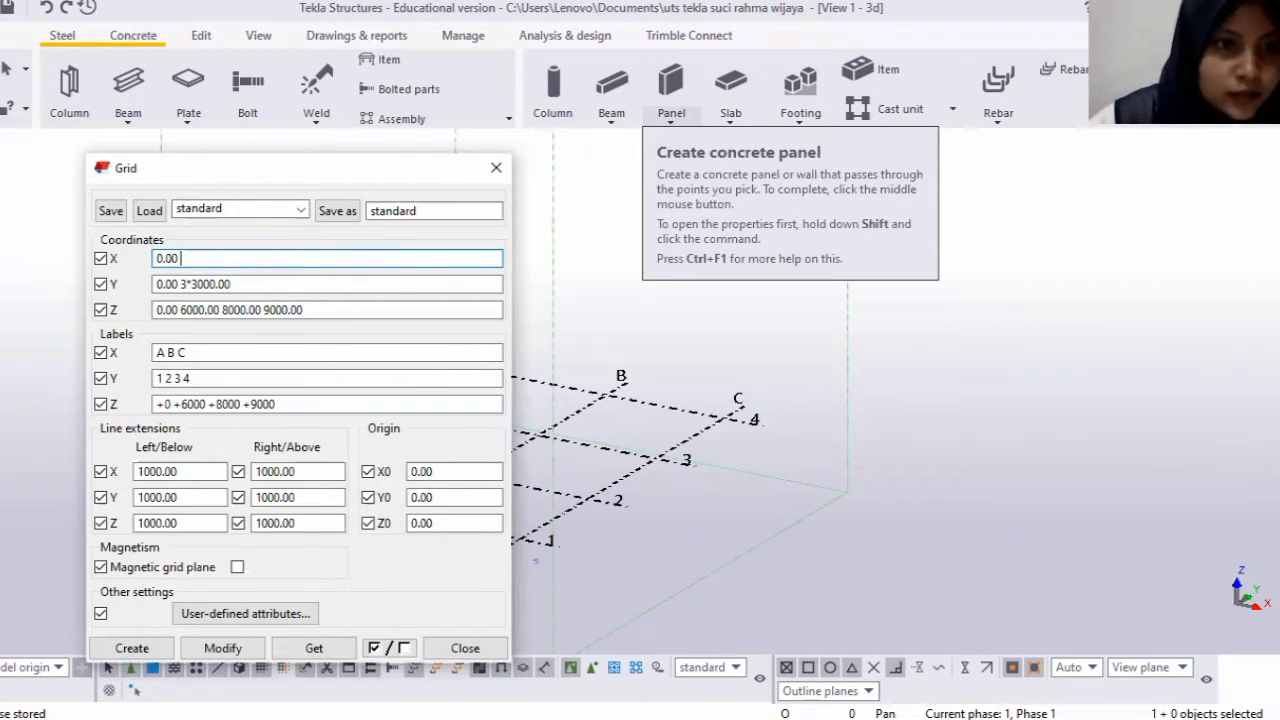
pyautogui.write('30000')
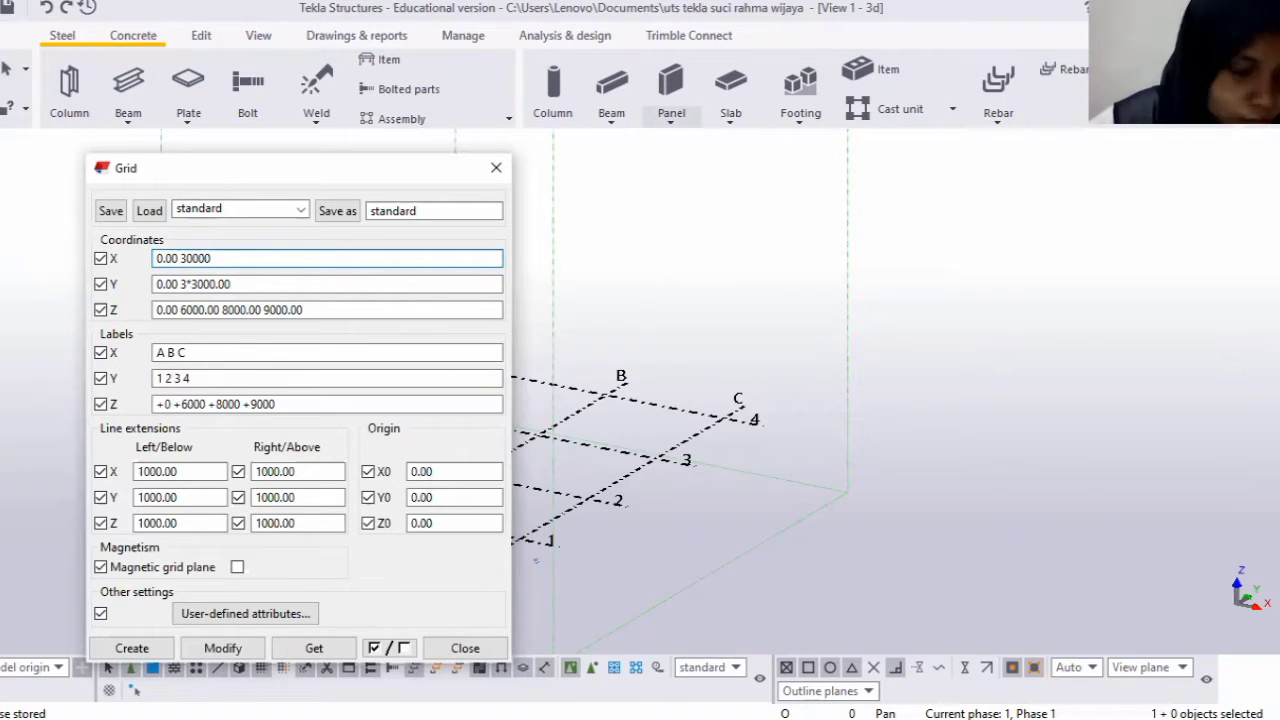
pyautogui.press('BackSpace')
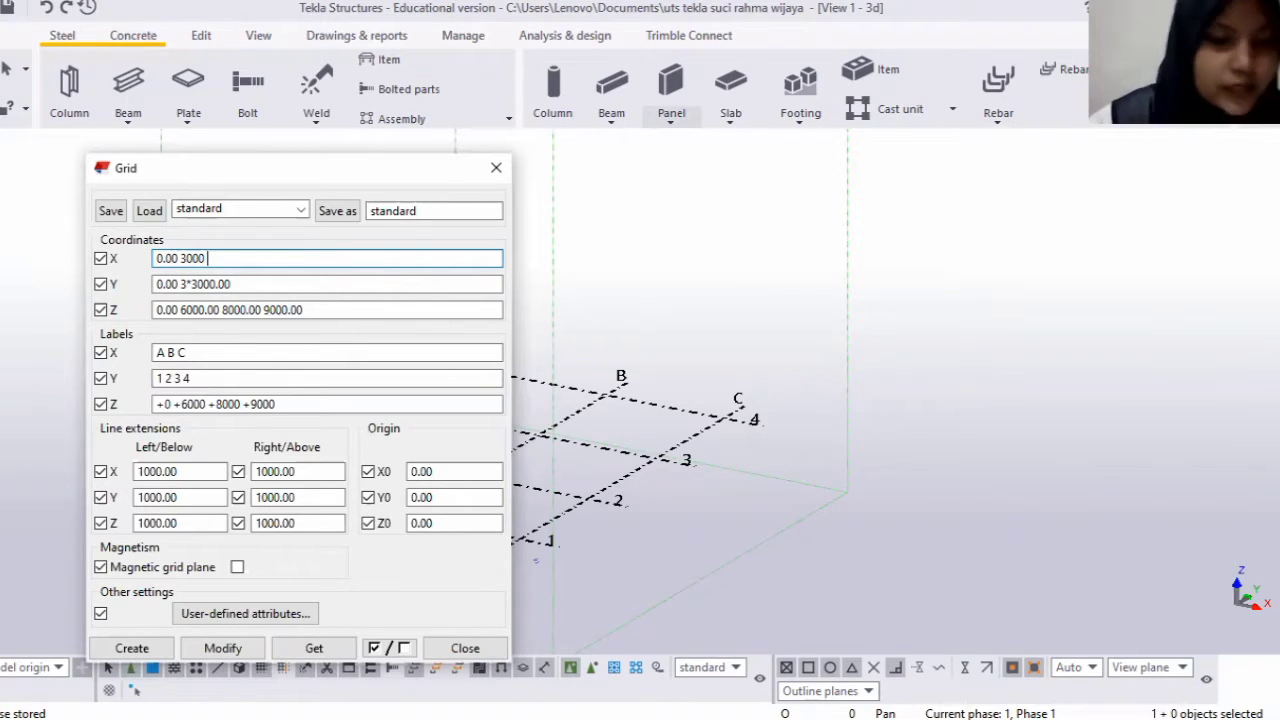
pyautogui.write('400')
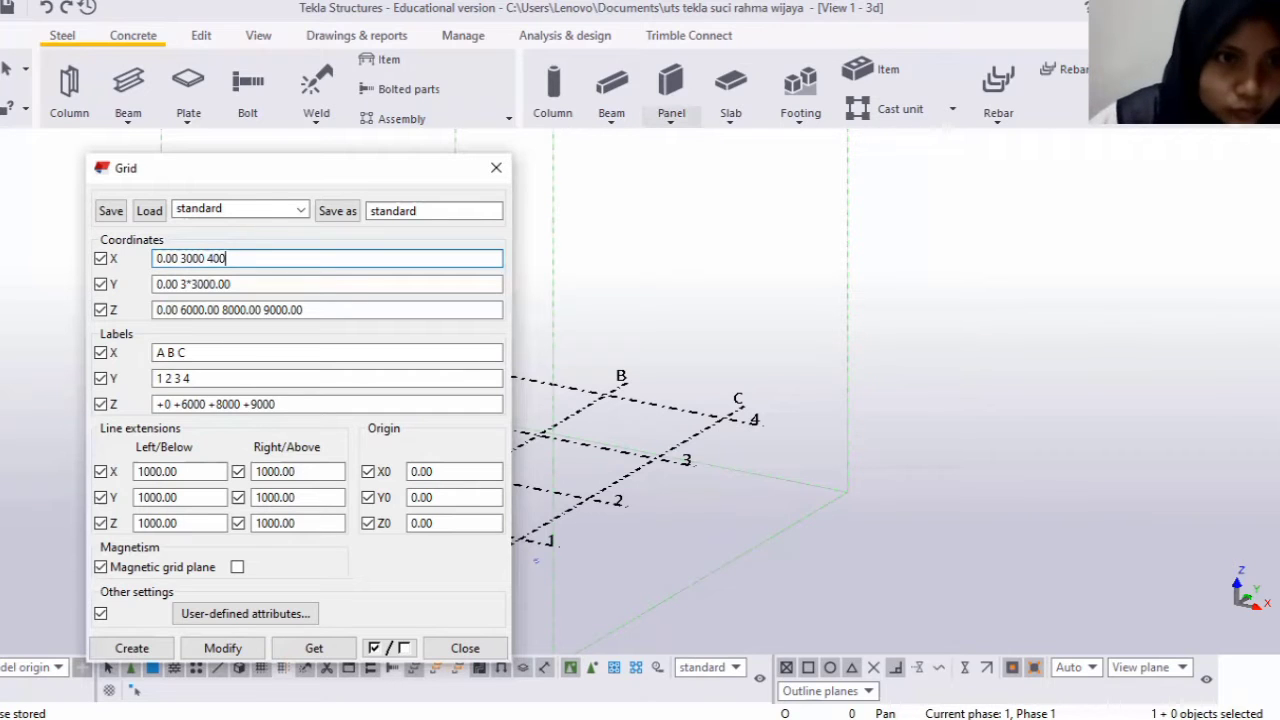
pyautogui.write('00 ')
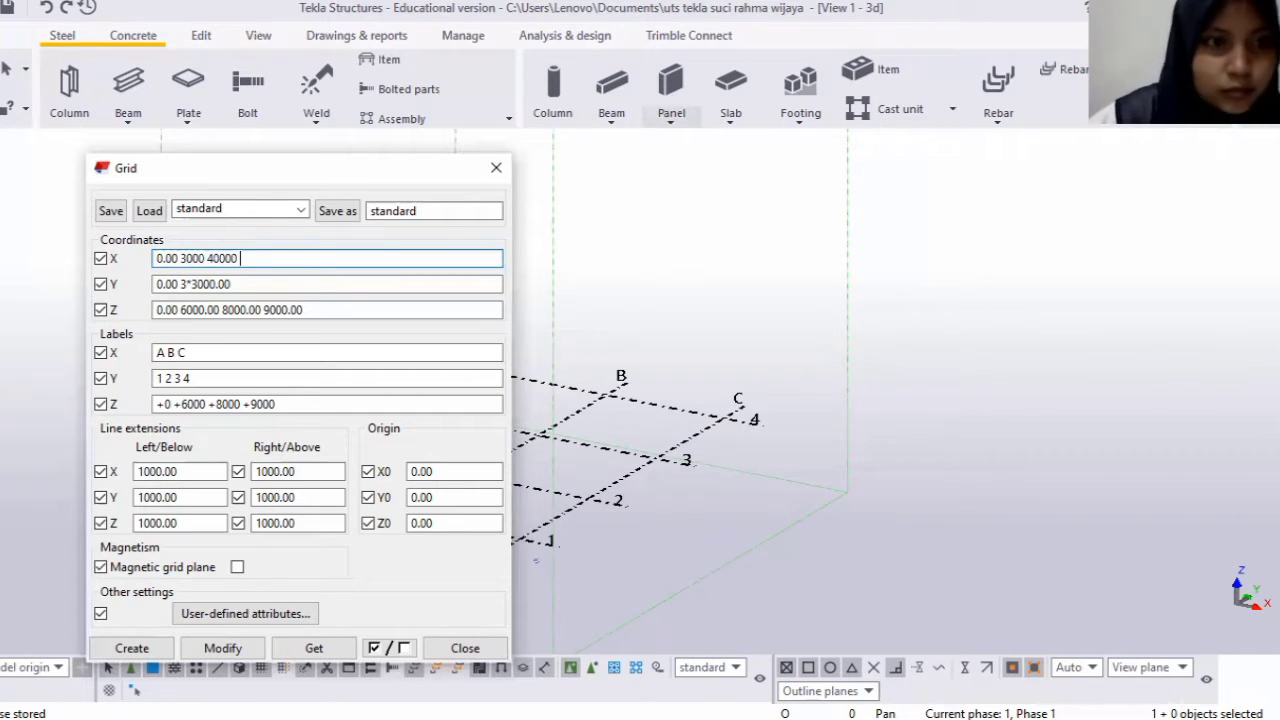
pyautogui.write('3000')
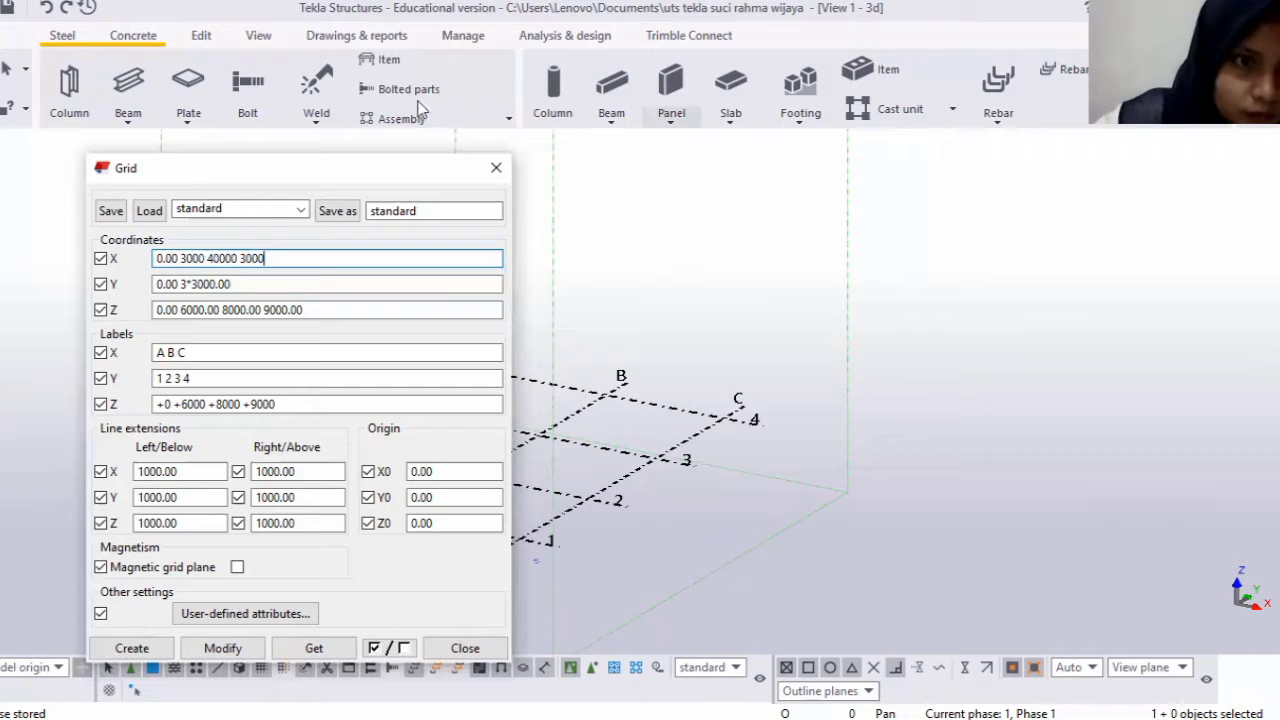
# Set the grid's Y coordinates to 0.00 4000.
pyautogui.click(258, 290)
pyautogui.press('BackSpace')
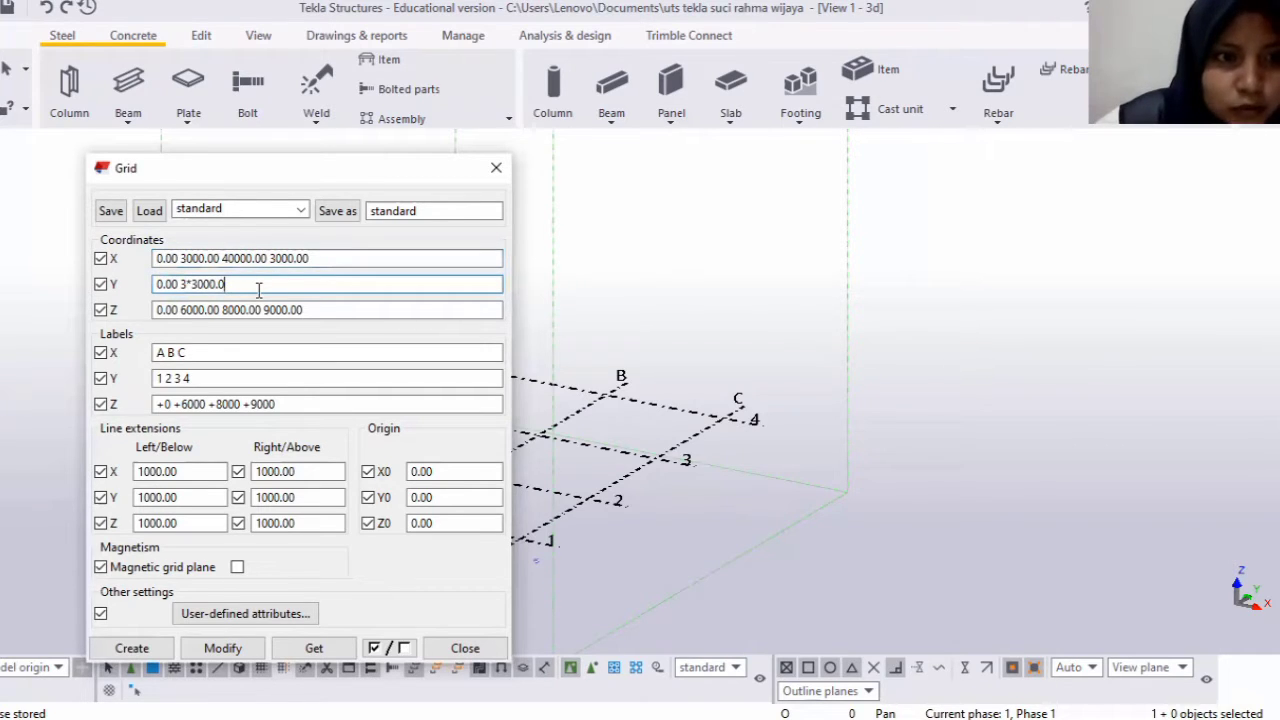
pyautogui.press('BackSpace')
pyautogui.press('BackSpace')
pyautogui.press('BackSpace')
pyautogui.press('BackSpace')
pyautogui.press('BackSpace')
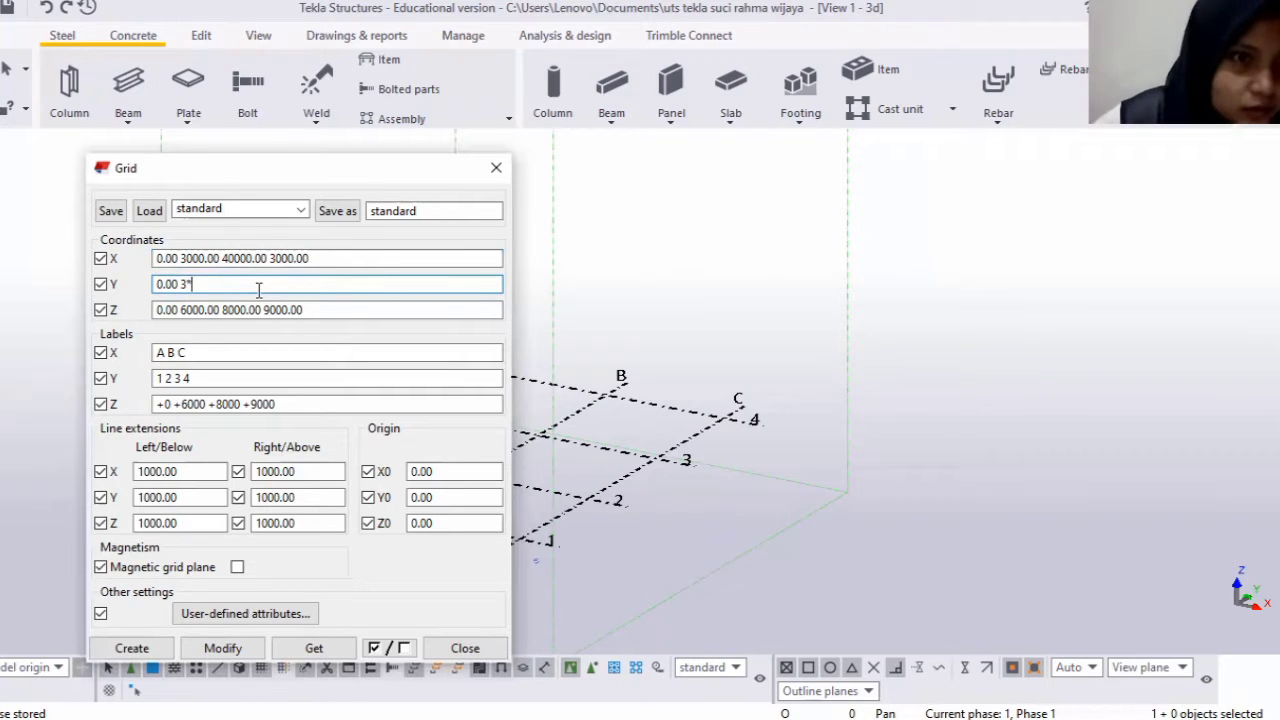
pyautogui.press('BackSpace')
pyautogui.press('BackSpace')
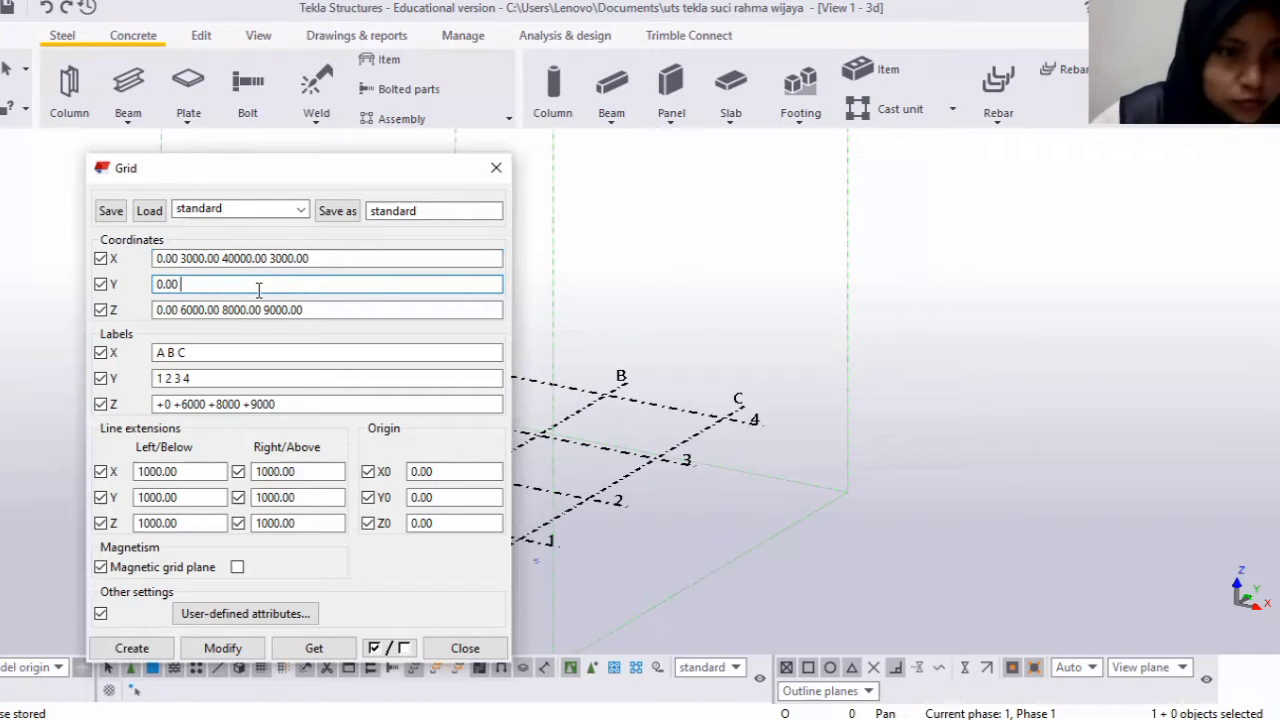
pyautogui.write('4000')
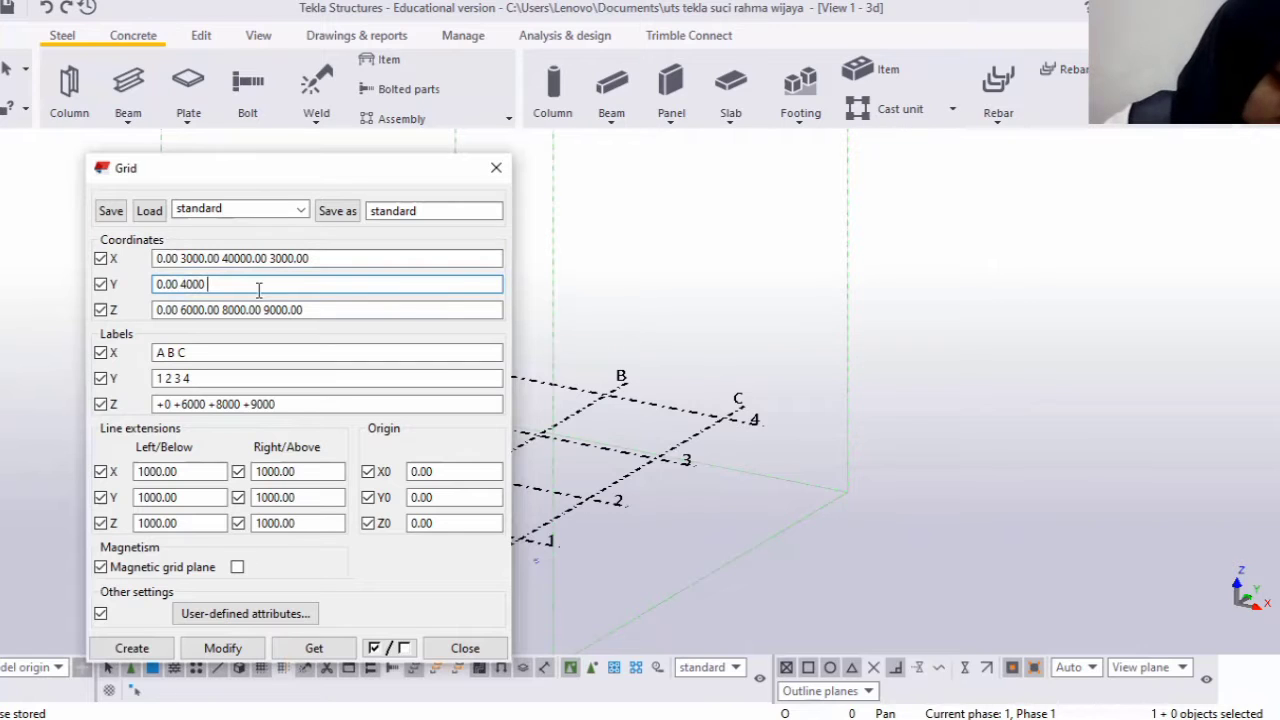
# Set the grid's Z coordinates to 0.00 3000 4000.
pyautogui.click(324, 311)
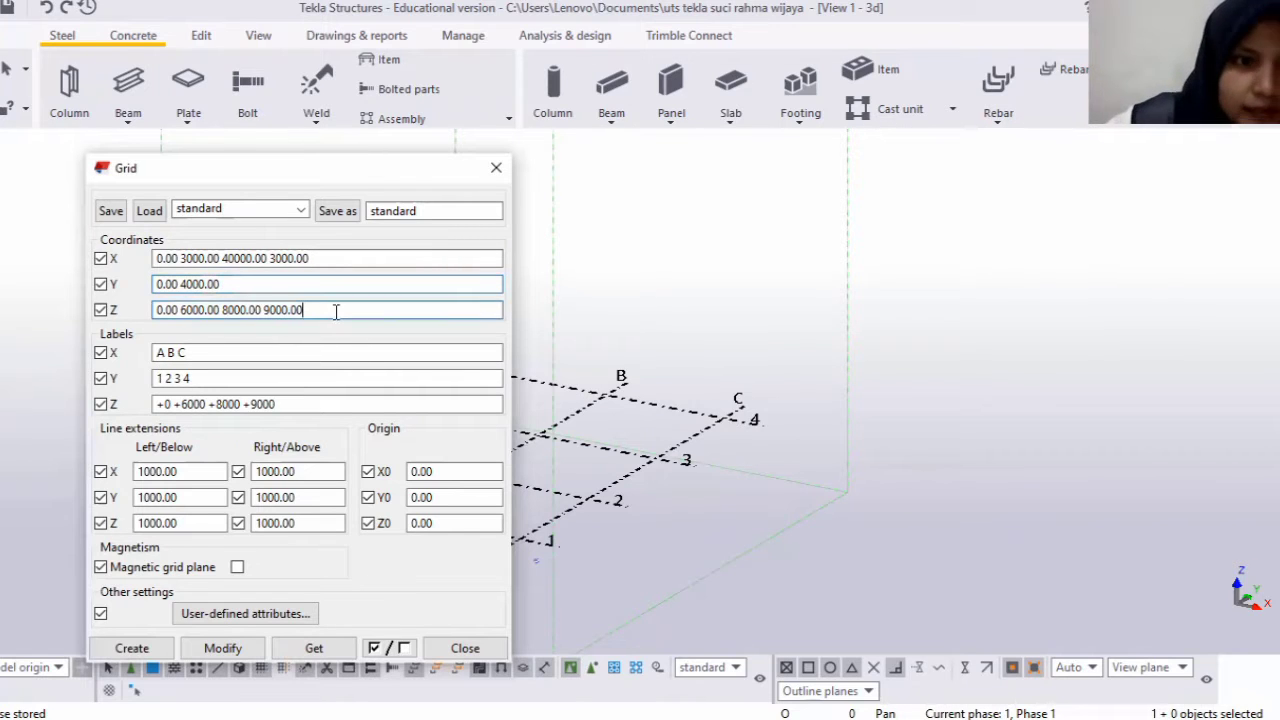
pyautogui.press('BackSpace')
pyautogui.press('BackSpace')
pyautogui.press('BackSpace')
pyautogui.press('BackSpace')
pyautogui.press('BackSpace')
pyautogui.press('BackSpace')
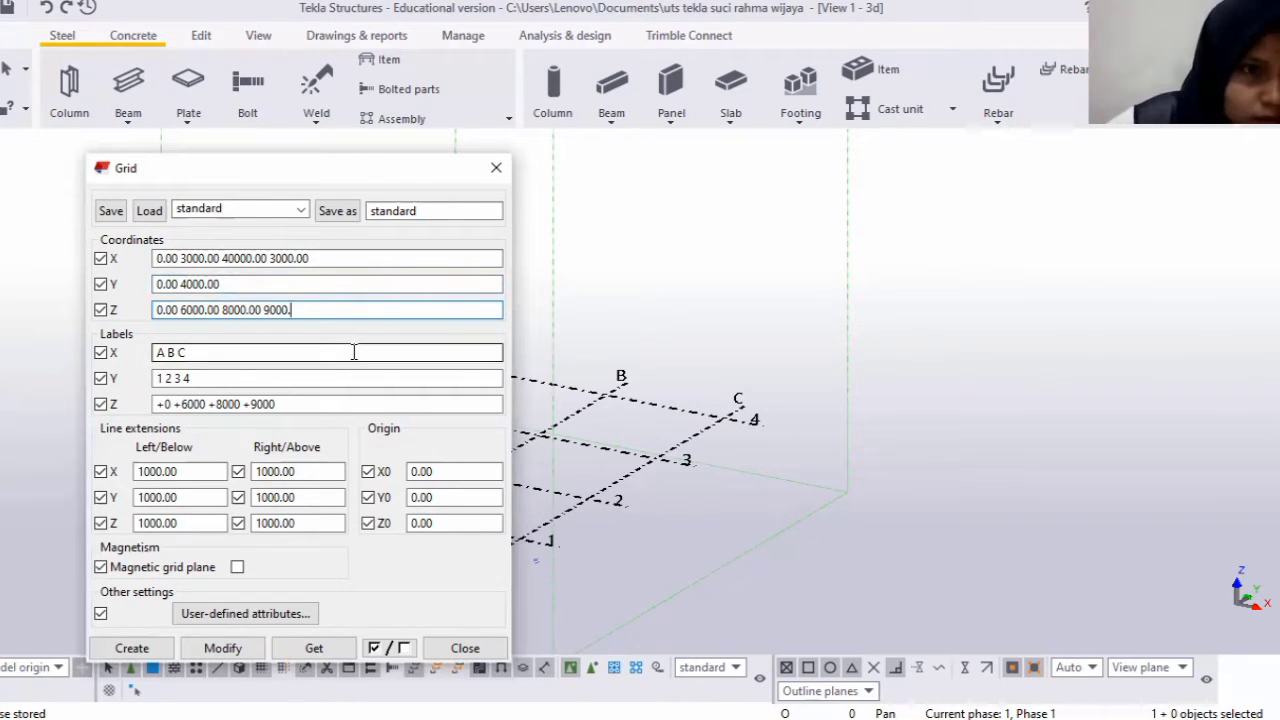
pyautogui.press('BackSpace')
pyautogui.press('BackSpace')
pyautogui.press('BackSpace')
pyautogui.press('BackSpace')
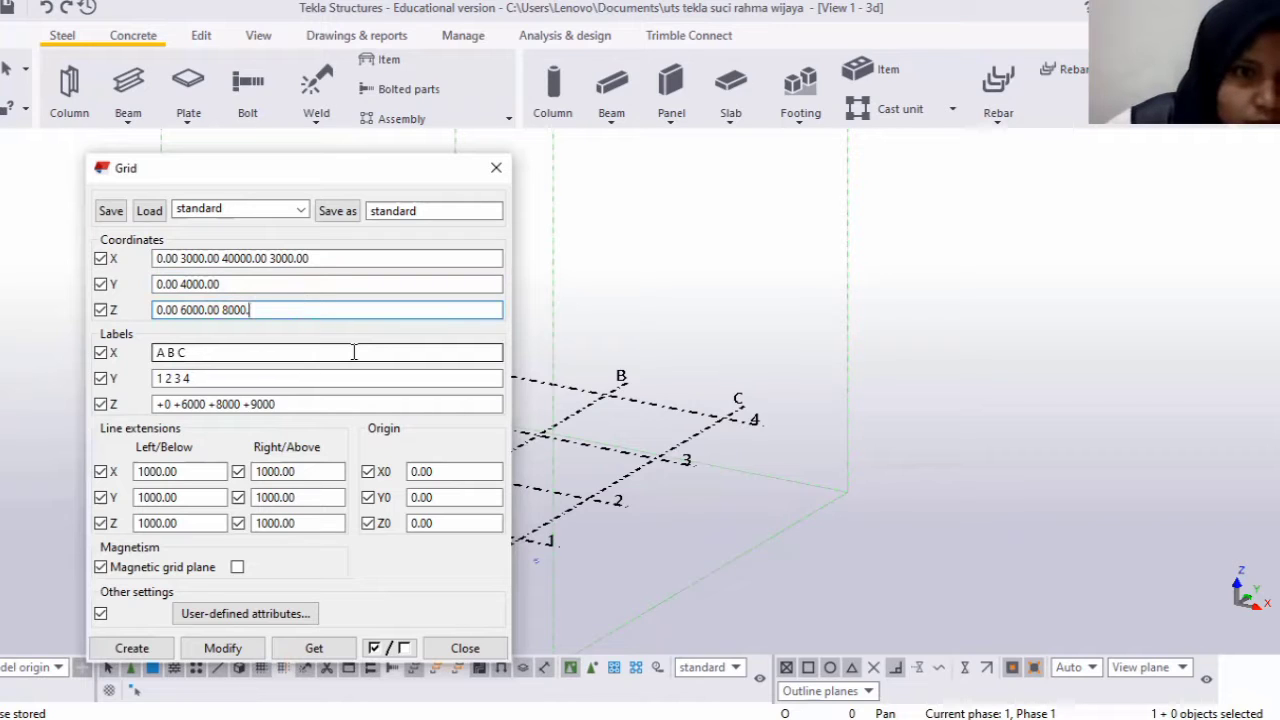
pyautogui.press('BackSpace')
pyautogui.press('BackSpace')
pyautogui.press('BackSpace')
pyautogui.press('BackSpace')
pyautogui.press('BackSpace')
pyautogui.press('BackSpace')
pyautogui.press('BackSpace')
pyautogui.press('BackSpace')
pyautogui.press('BackSpace')
pyautogui.press('BackSpace')
pyautogui.press('BackSpace')
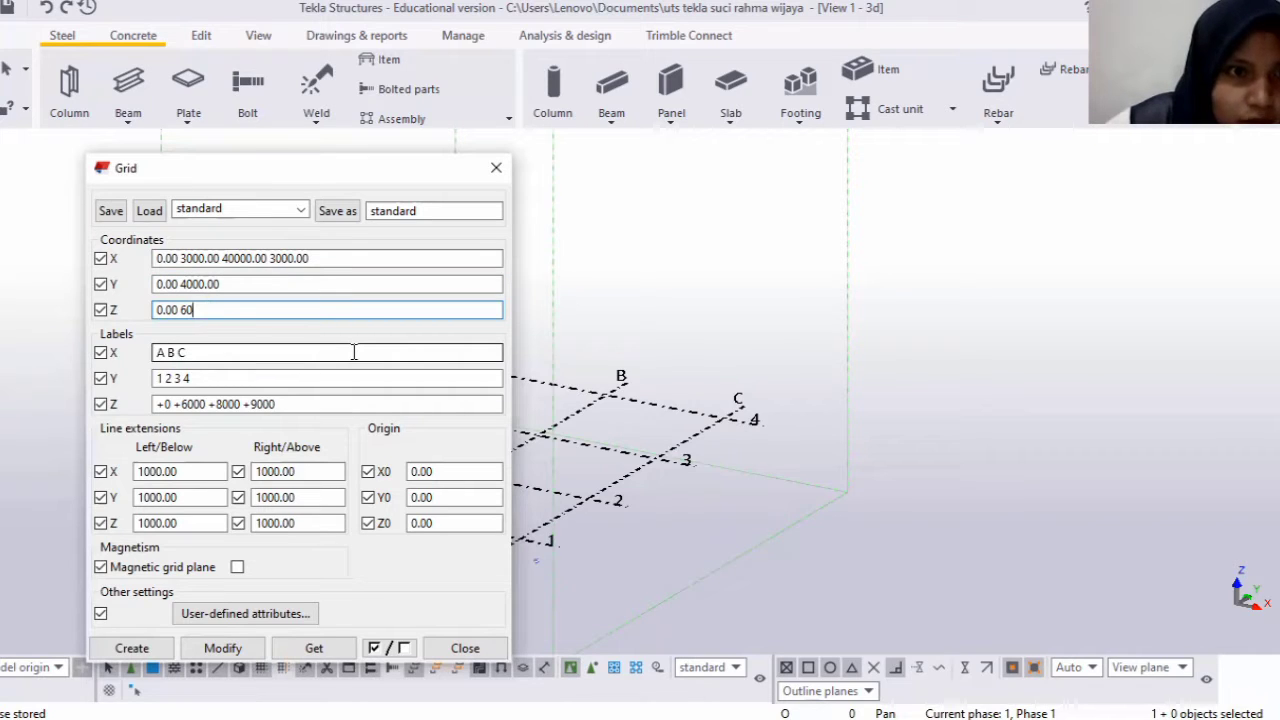
pyautogui.press('BackSpace')
pyautogui.press('BackSpace')
pyautogui.write('3')
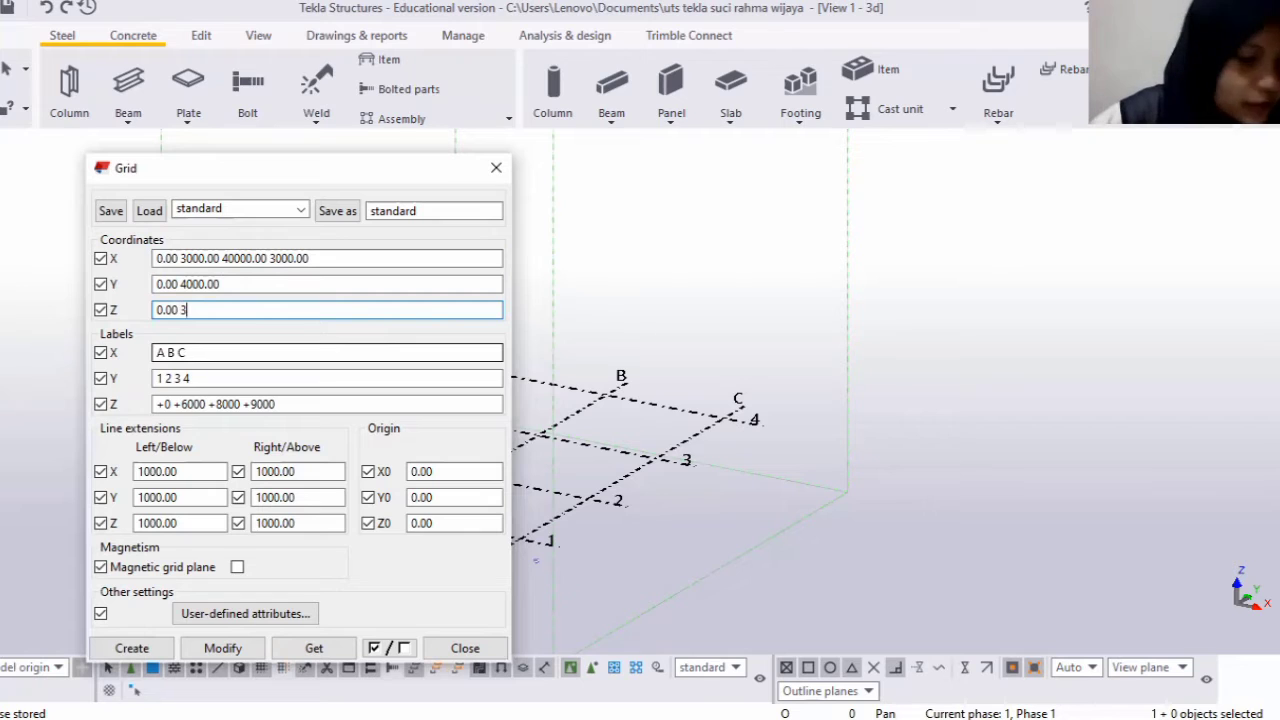
pyautogui.write('000')
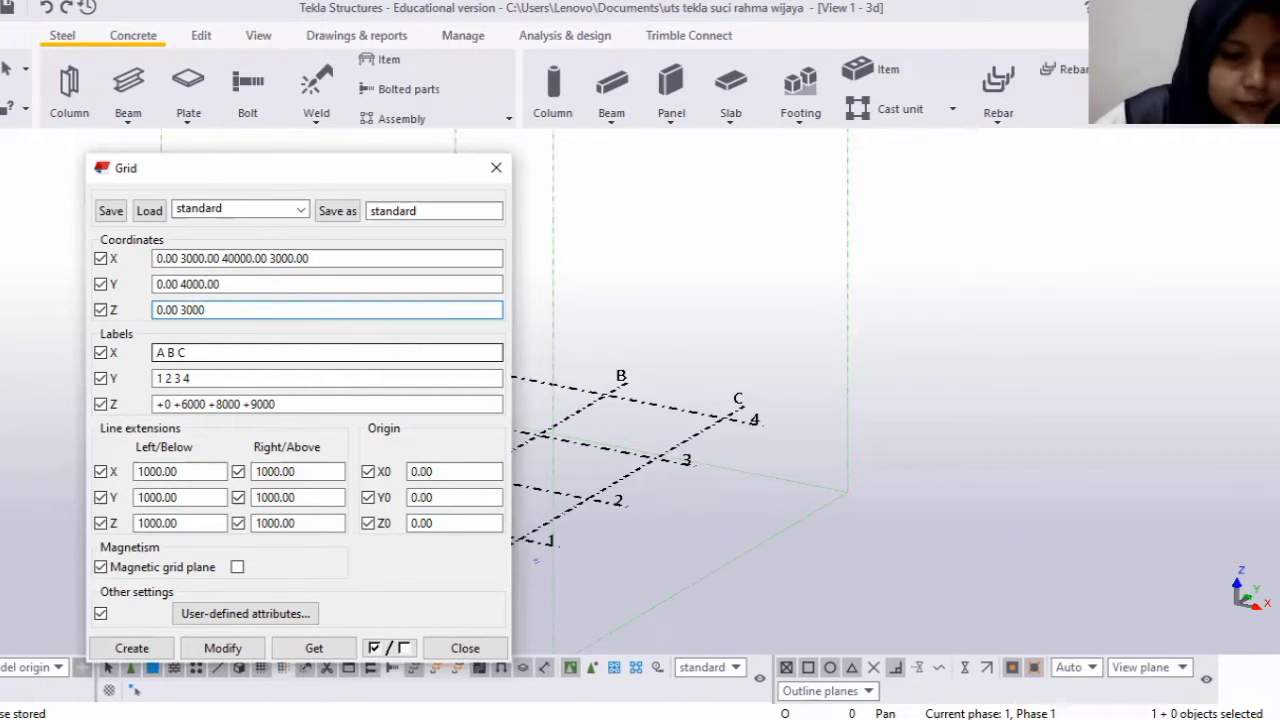
pyautogui.write(' 4000')
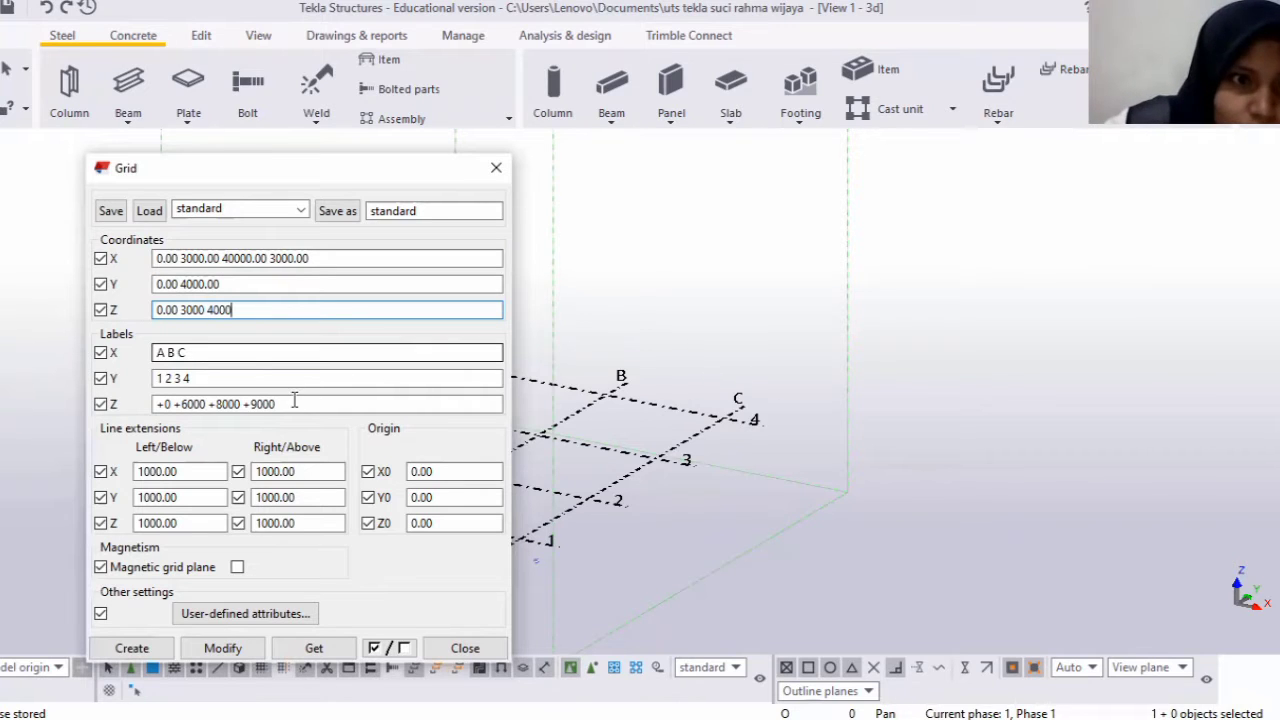
# Set the grid's X labels to A B C D and its Y labels to 1 2.
pyautogui.click(187, 351)
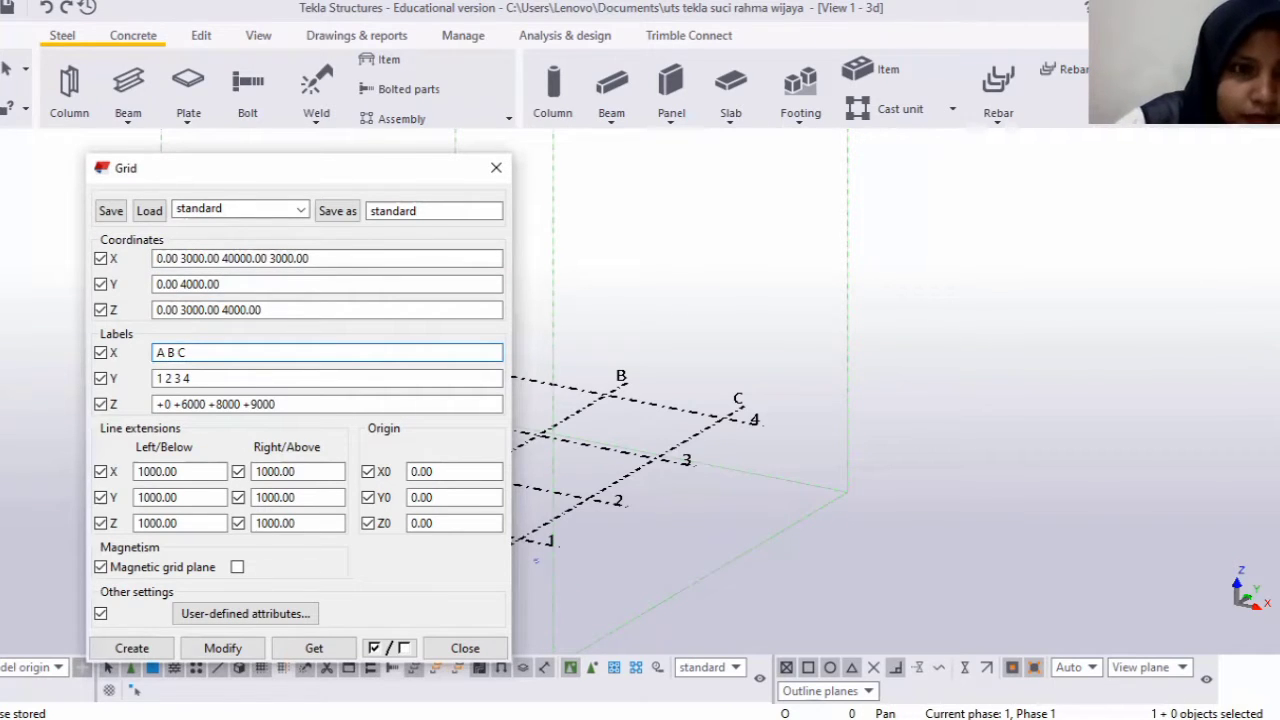
pyautogui.click(195, 352)
pyautogui.write('D')
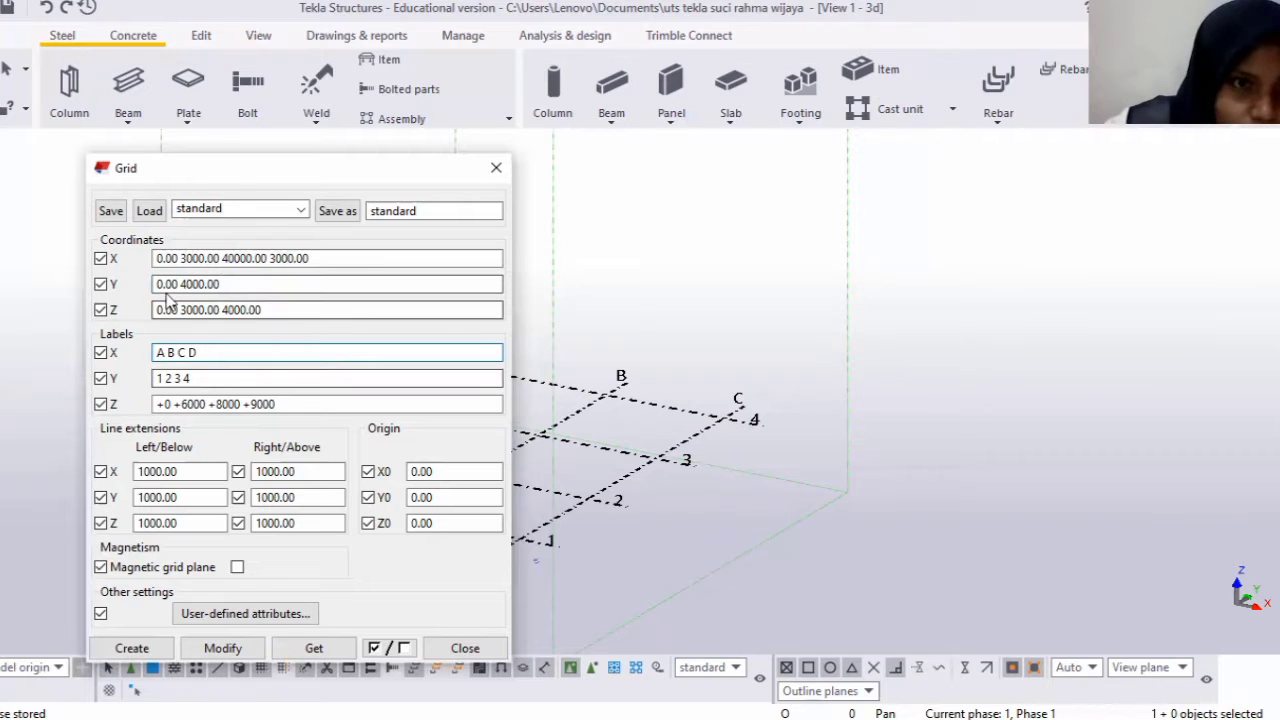
pyautogui.click(214, 380)
pyautogui.press('BackSpace')
pyautogui.press('BackSpace')
pyautogui.press('BackSpace')
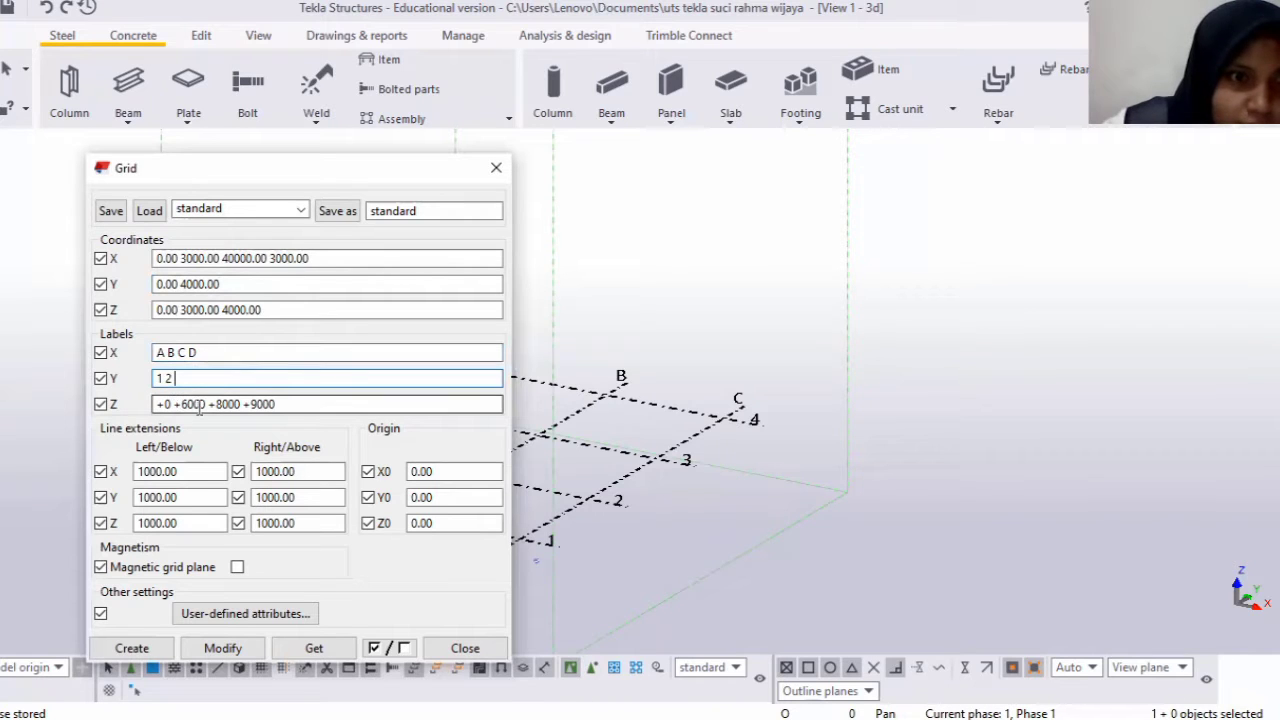
# Set the grid's Z labels to +0 +3000 +4000 and apply the new coordinates and labels to the existing grid.
pyautogui.click(155, 310)
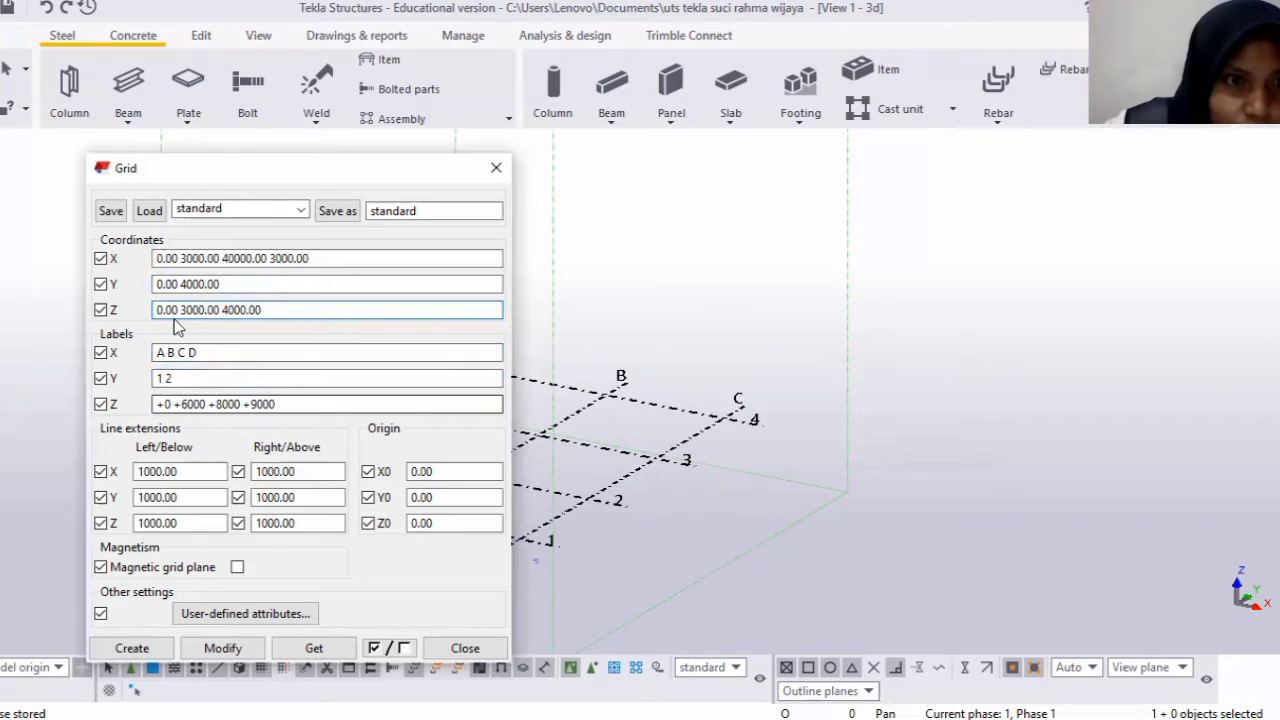
pyautogui.click(189, 408)
pyautogui.press('BackSpace')
pyautogui.write('3')
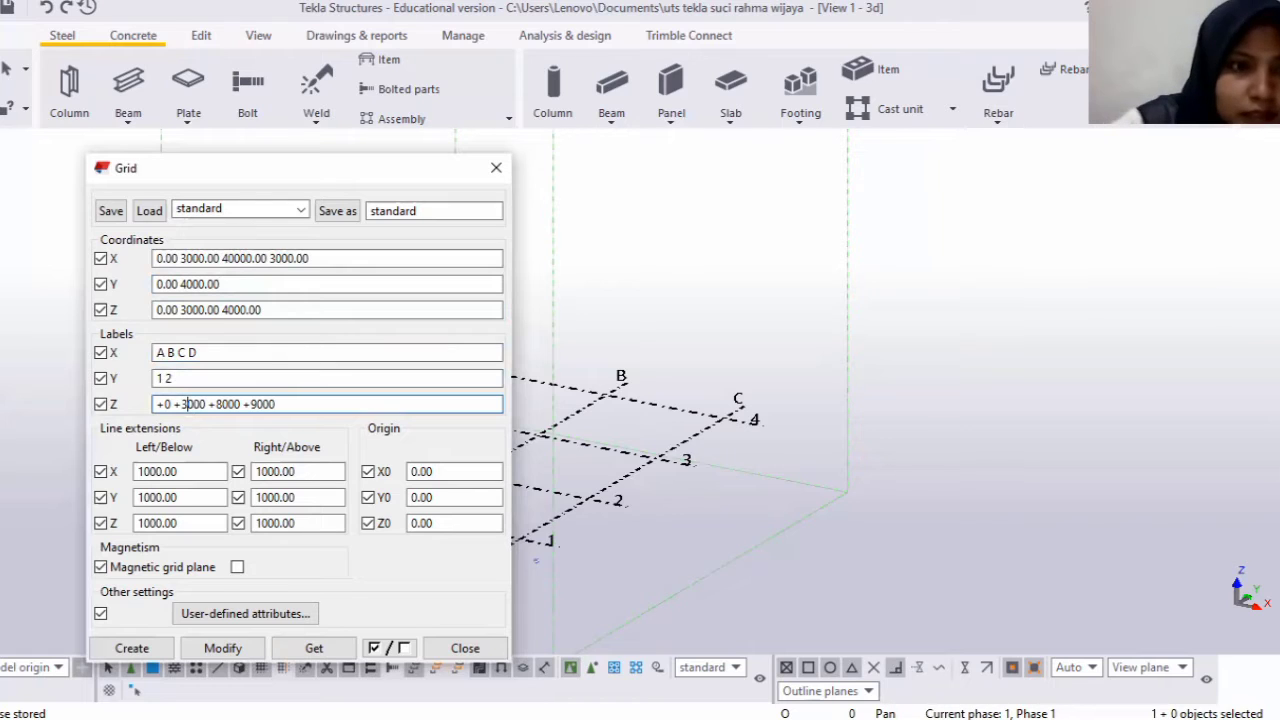
pyautogui.click(283, 400)
pyautogui.keyDown('shift'); pyautogui.click(217, 404); pyautogui.keyUp('shift')
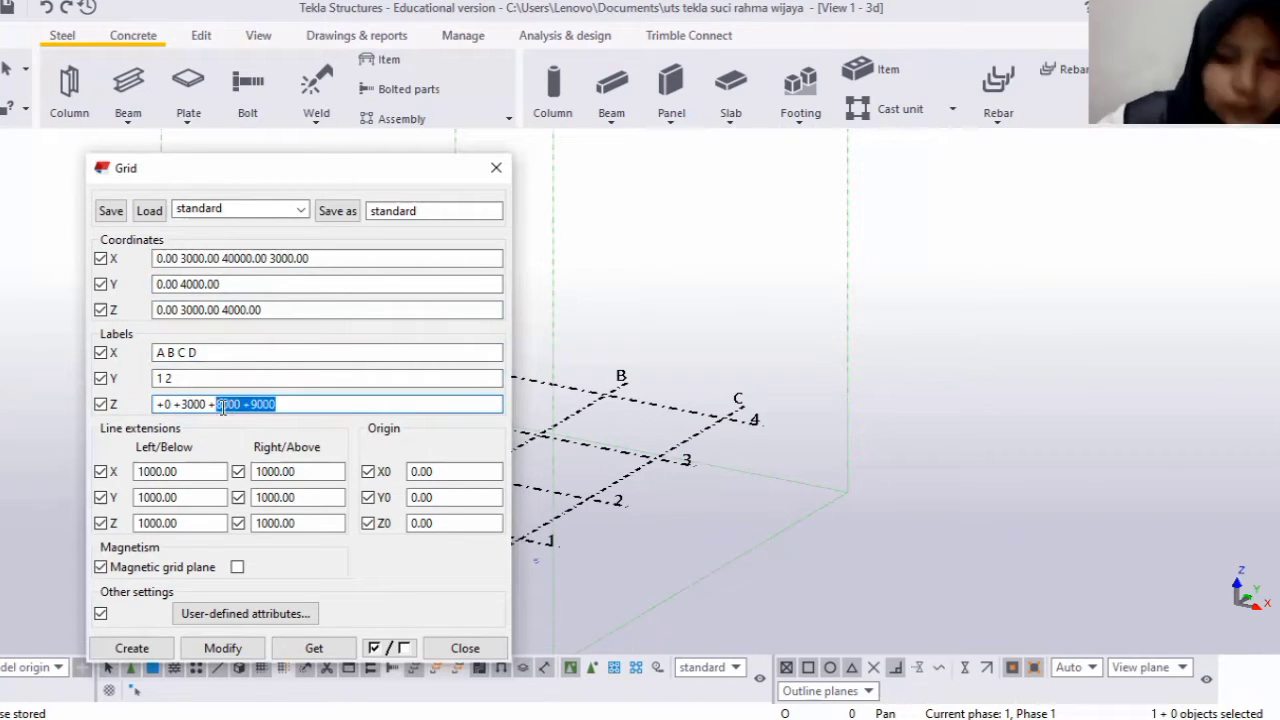
pyautogui.press('BackSpace')
pyautogui.write('4')
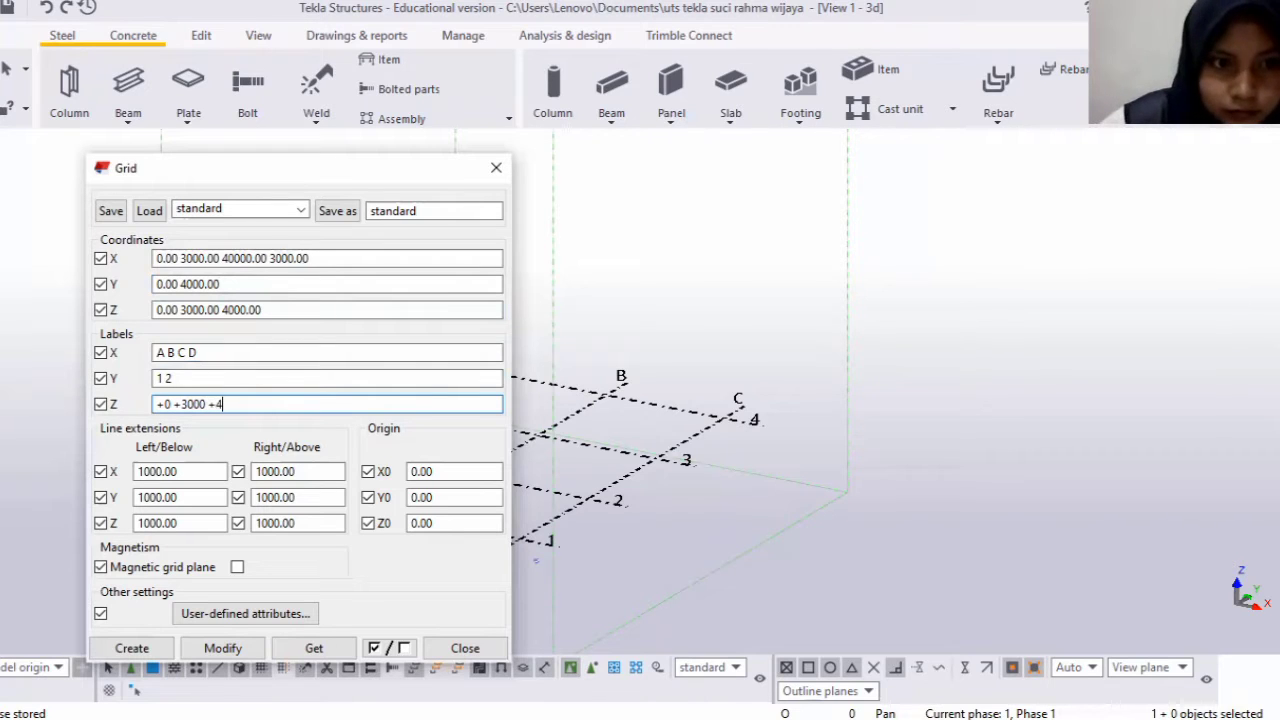
pyautogui.press('BackSpace')
pyautogui.press('BackSpace')
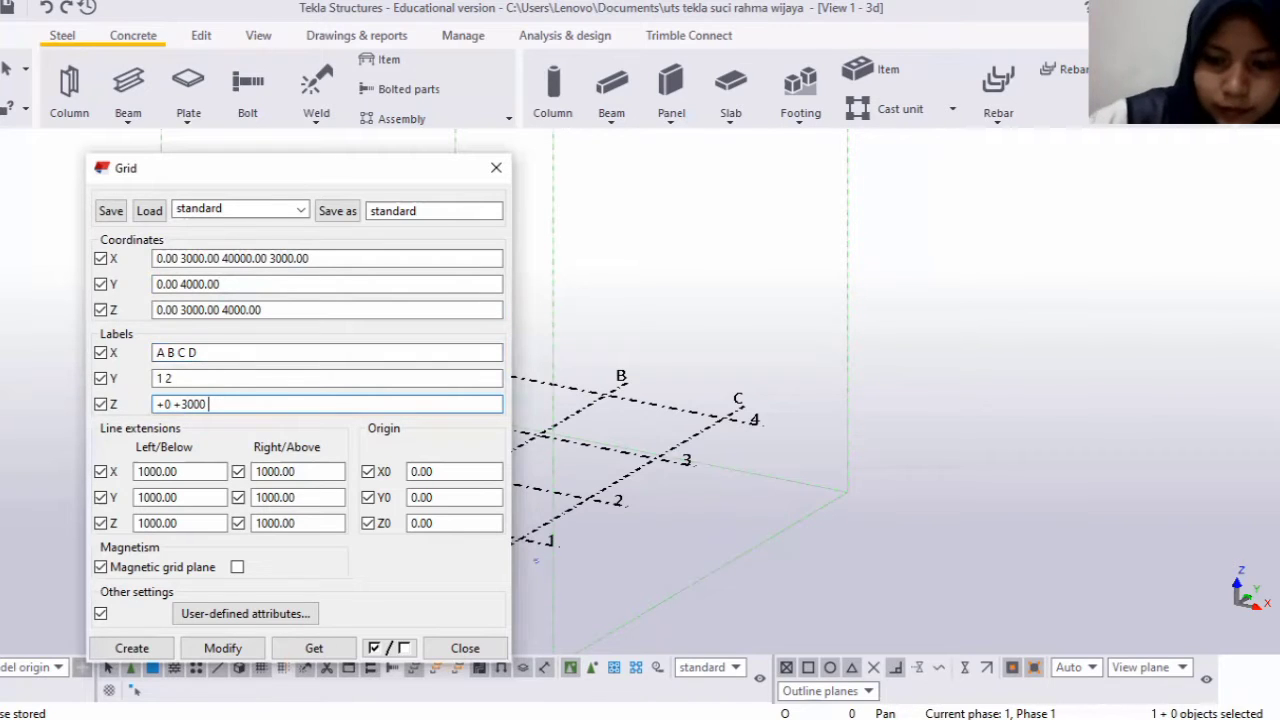
pyautogui.write('+4000')
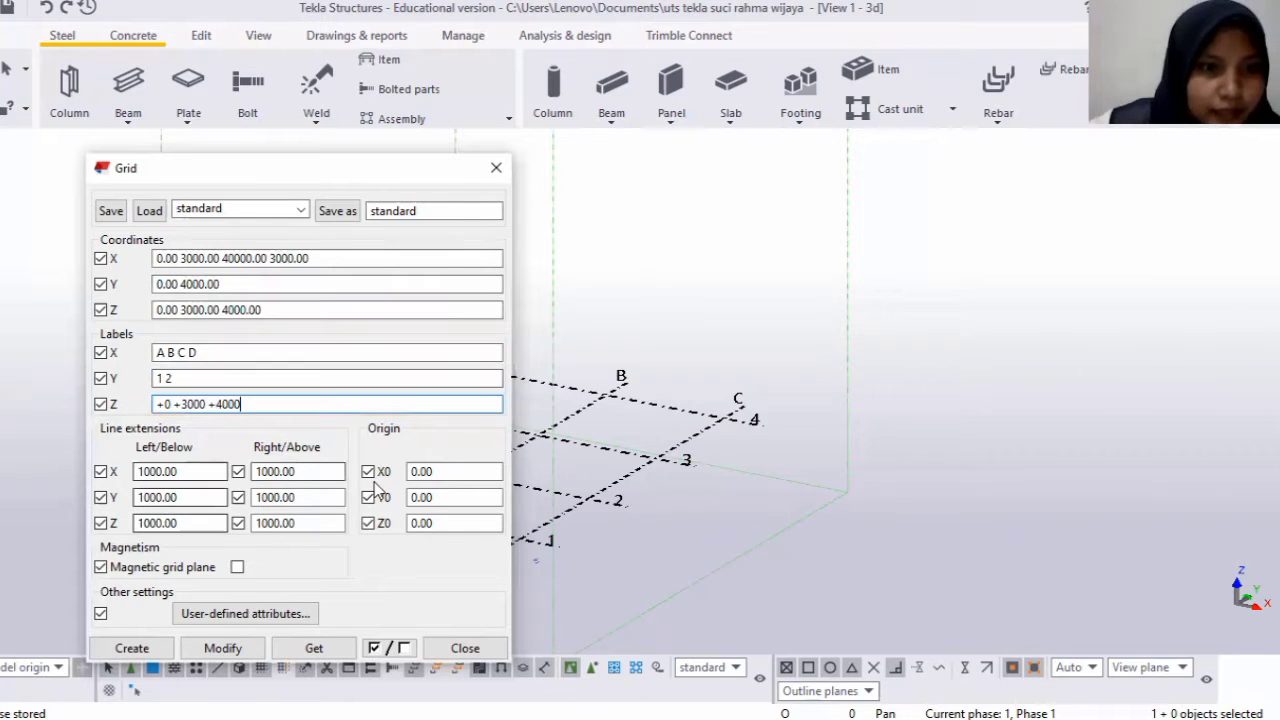
pyautogui.click(219, 642)
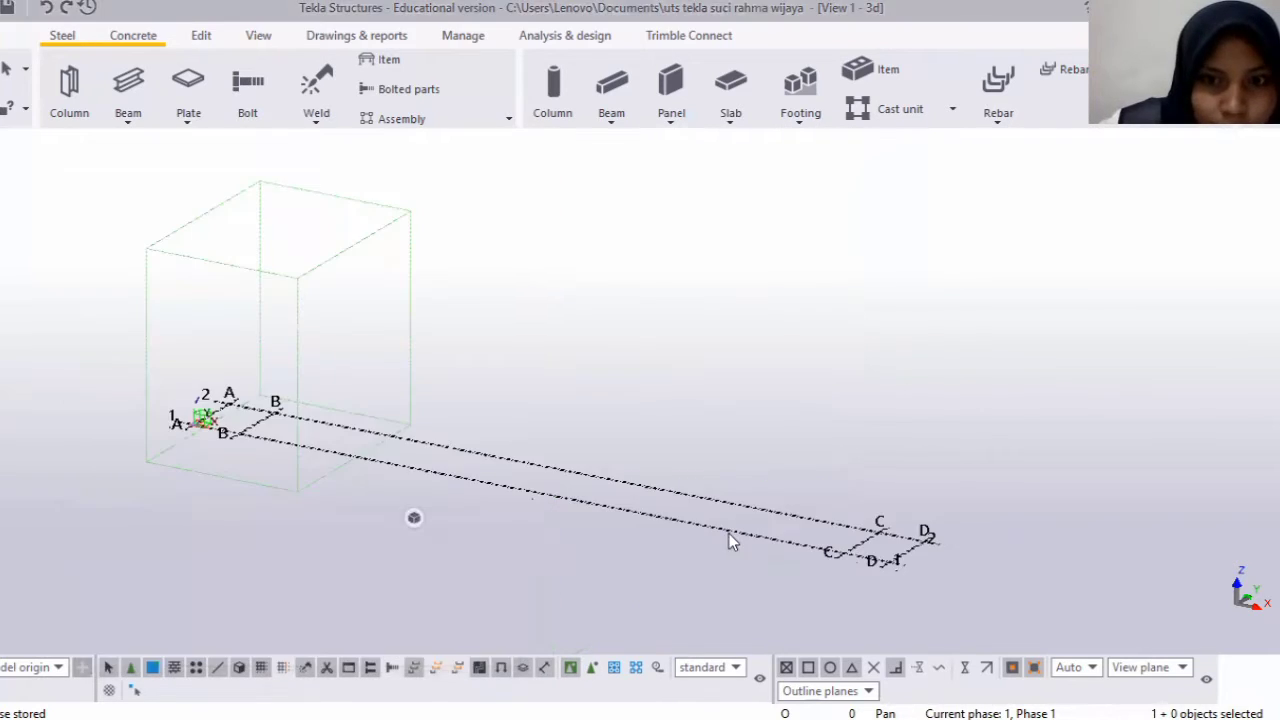
# Correct the grid's X coordinates to 0.00 3000.00 4000.00 3000.00 and apply the change to the existing grid.
pyautogui.scroll(2, 703, 530)
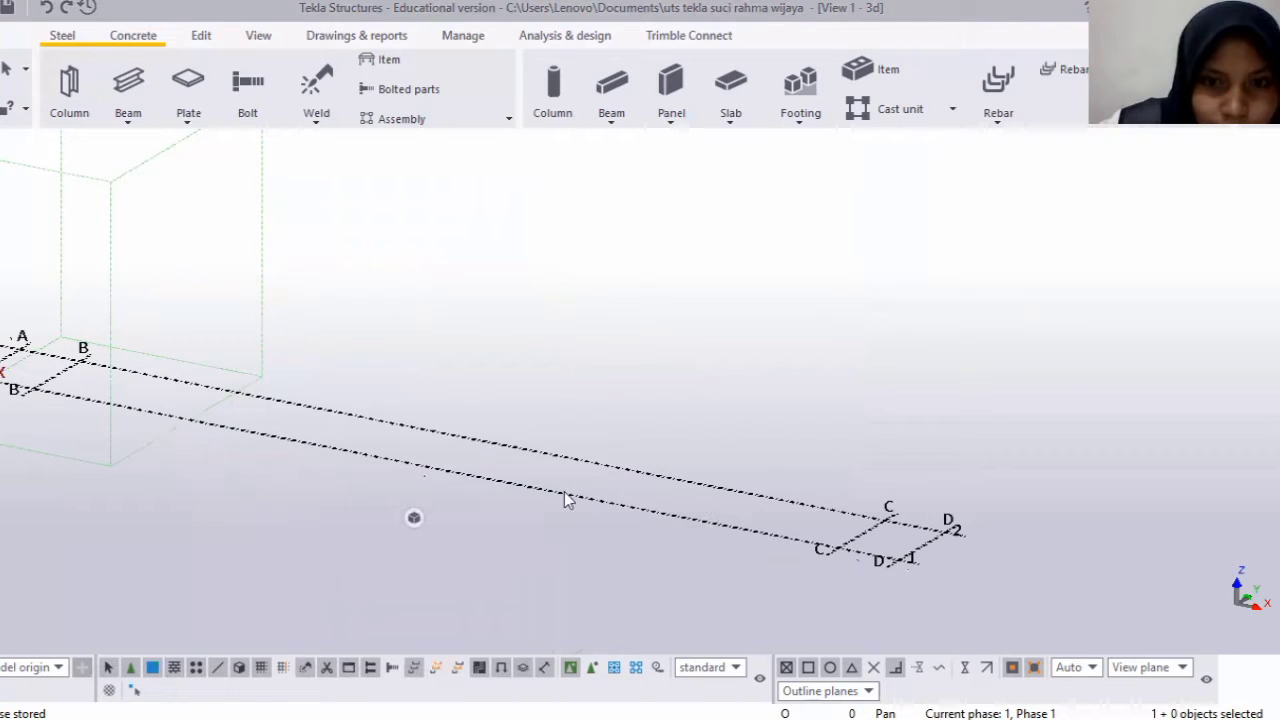
pyautogui.doubleClick(294, 372)
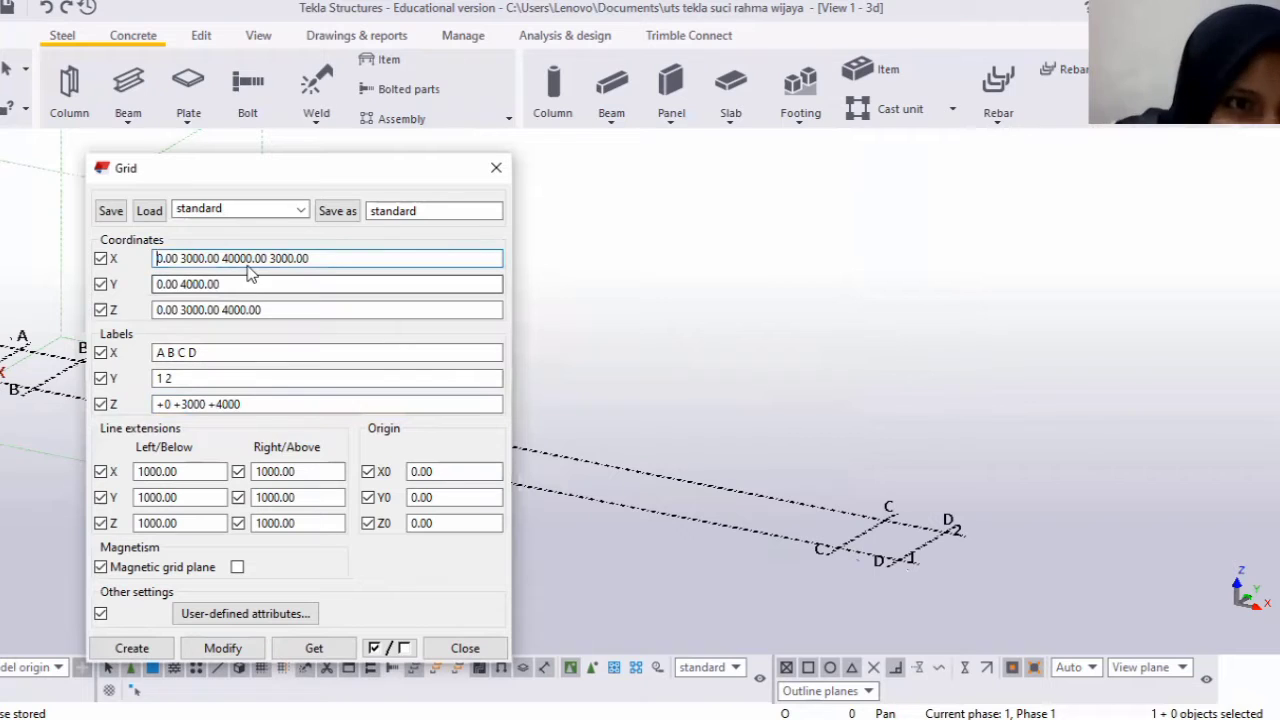
pyautogui.click(237, 263)
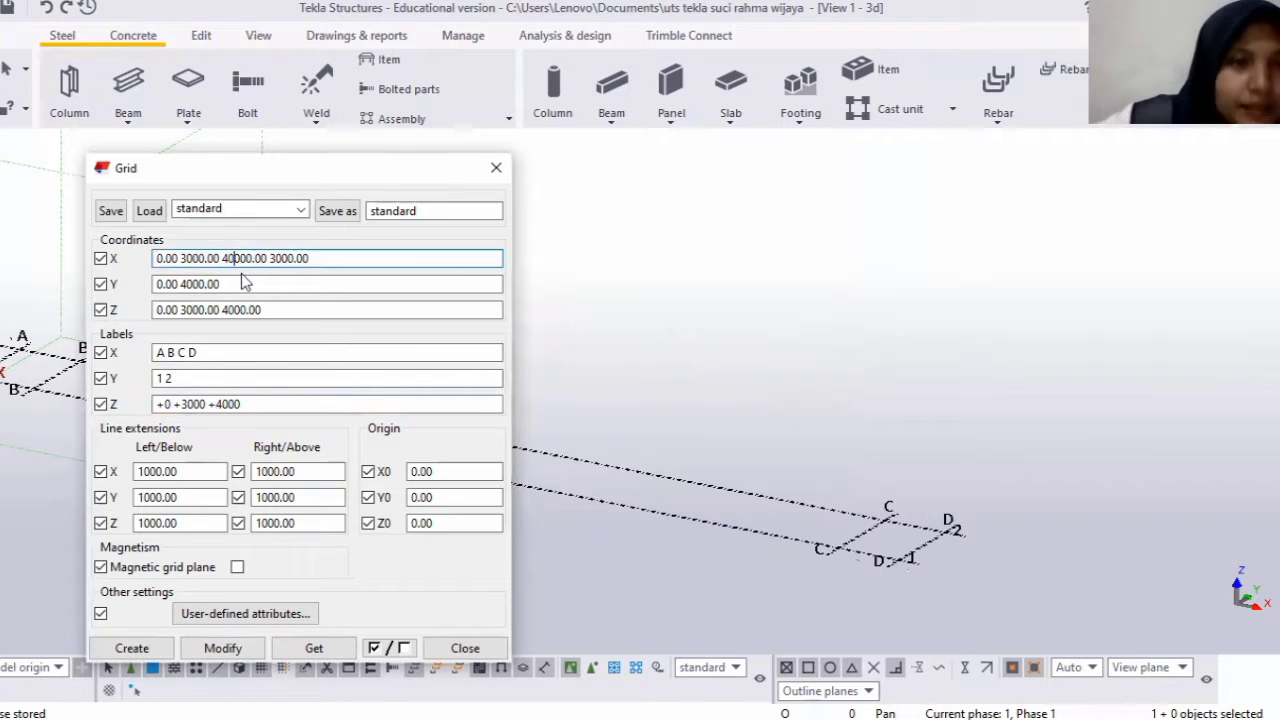
pyautogui.press('BackSpace')
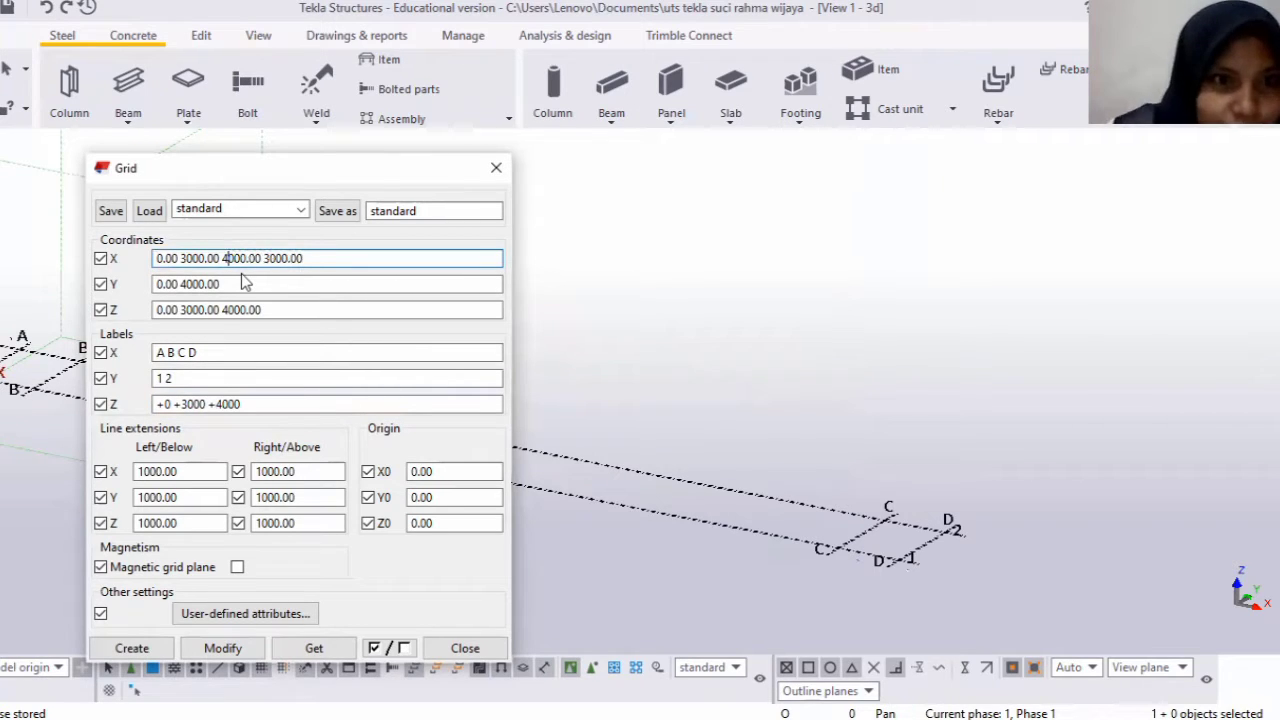
pyautogui.click(240, 652)
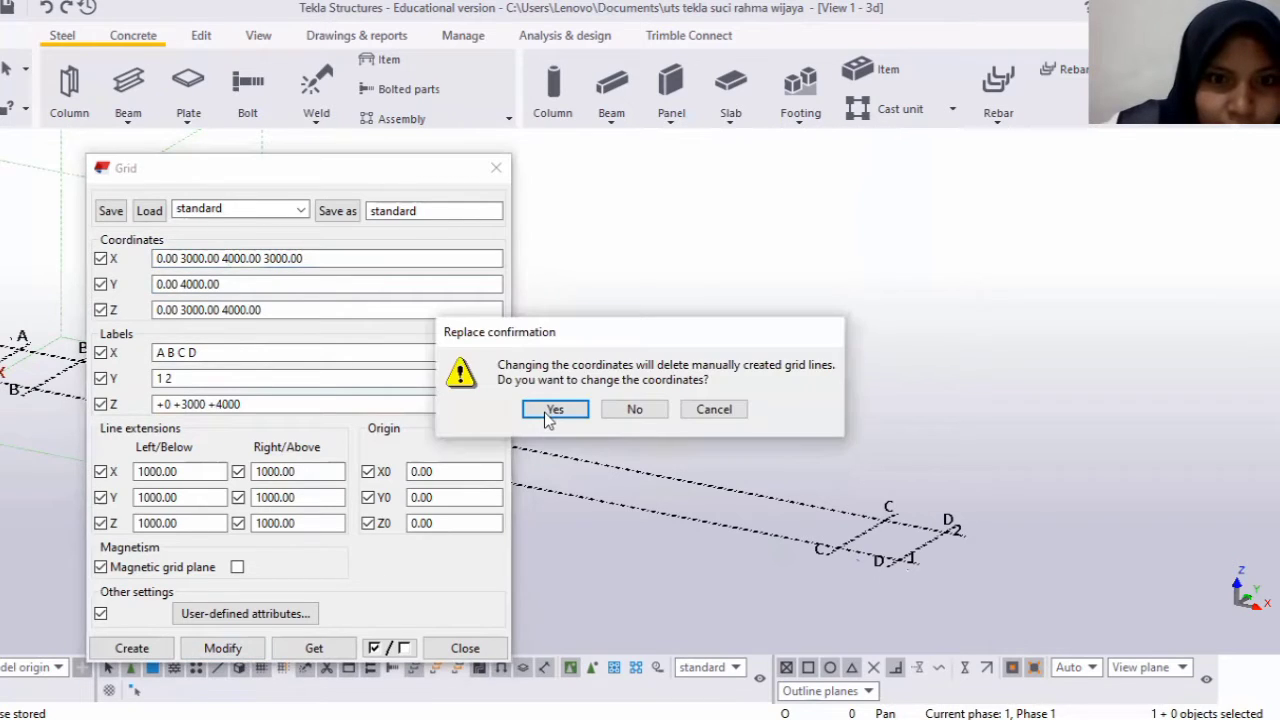
pyautogui.click(553, 410)
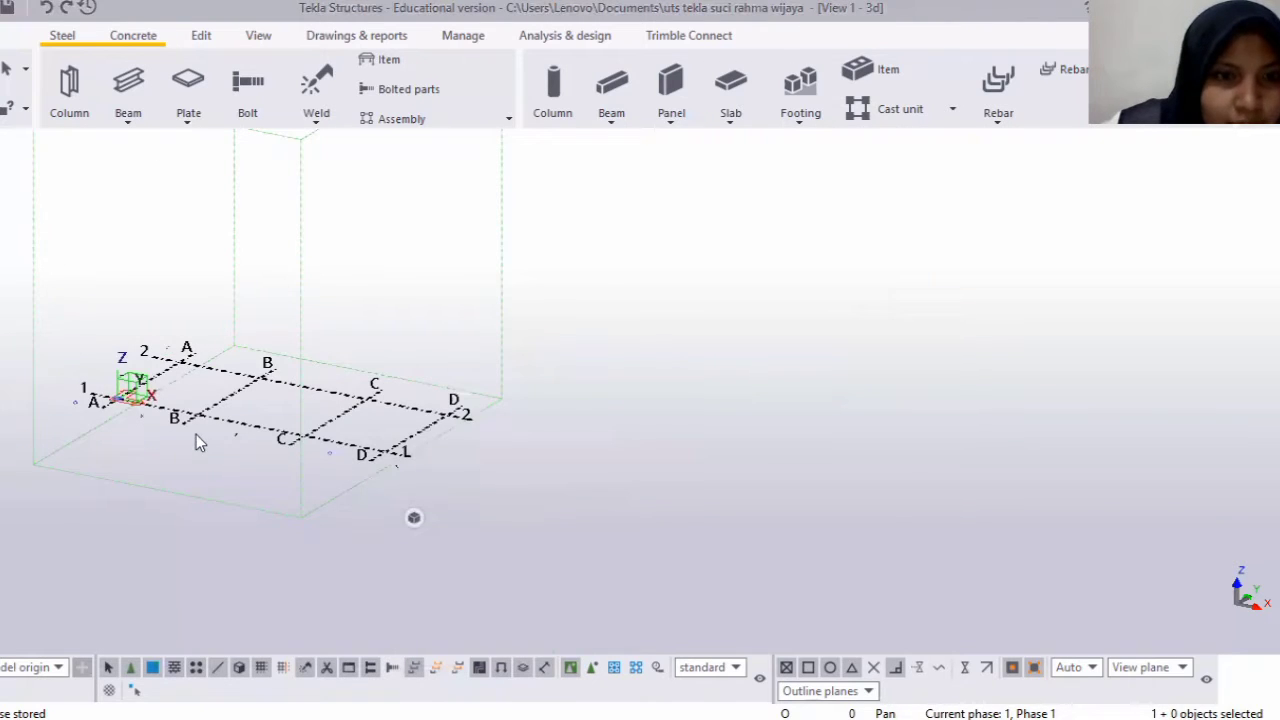
pyautogui.scroll(1, 196, 440)
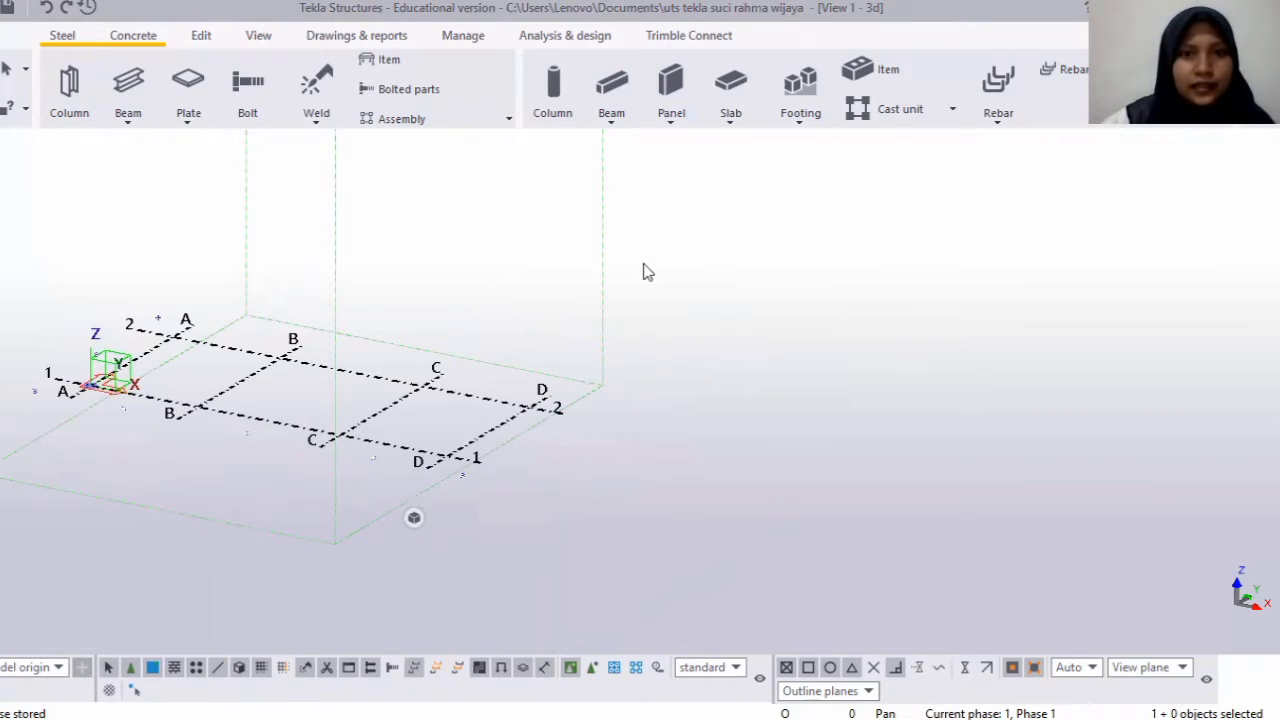
# Examine the modified grid and its surrounding work area in the 3D view.
pyautogui.click(800, 280)
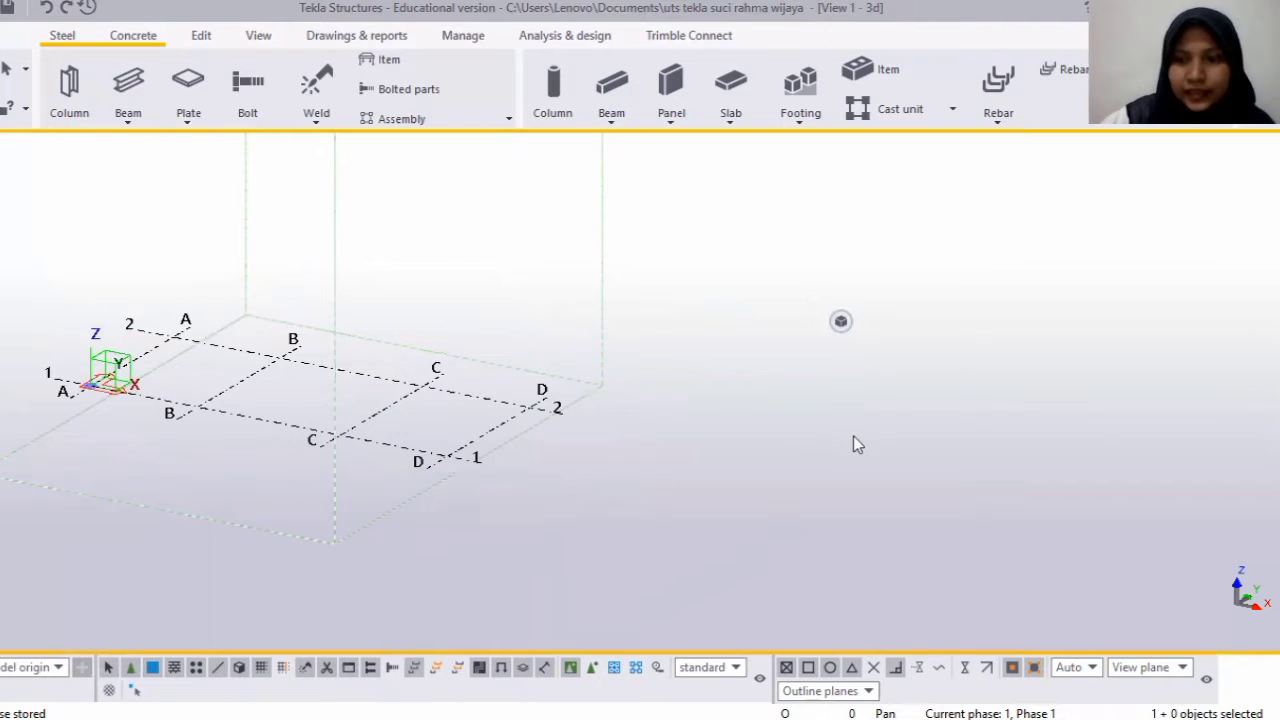
pyautogui.rightClick(1046, 491)
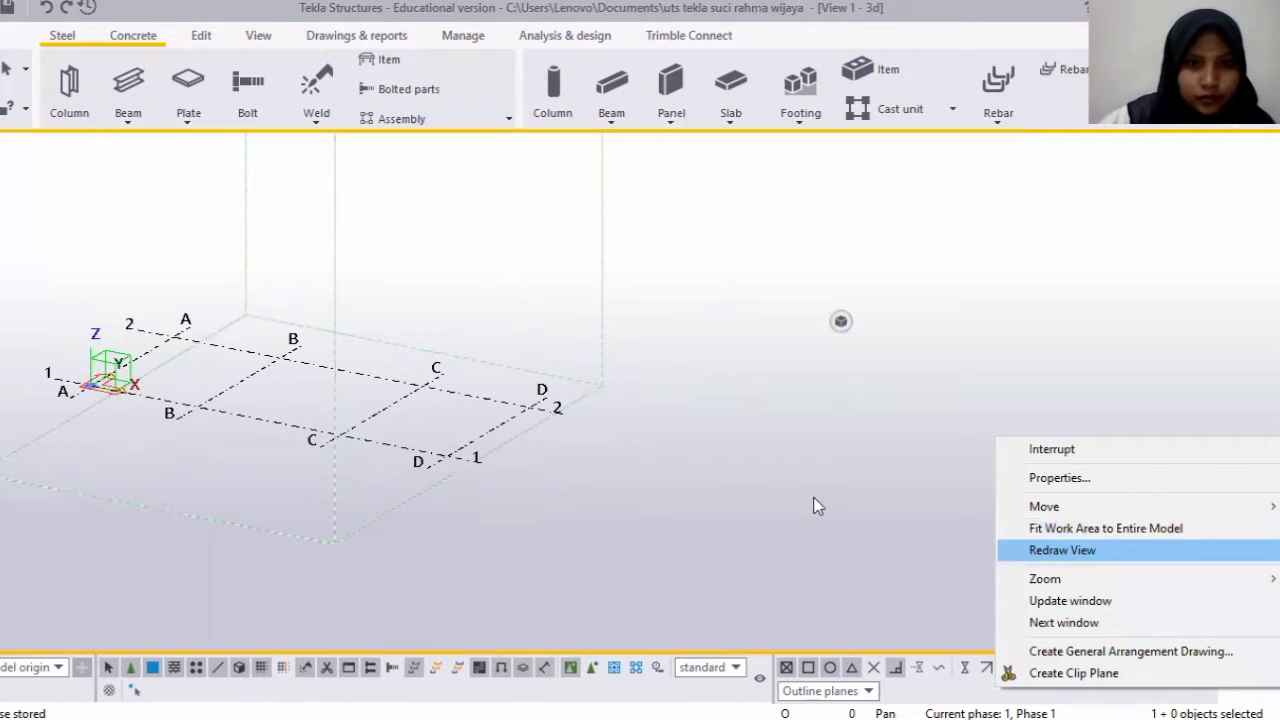
pyautogui.scroll(-2, 883, 509)
pyautogui.scroll(3, 518, 432)
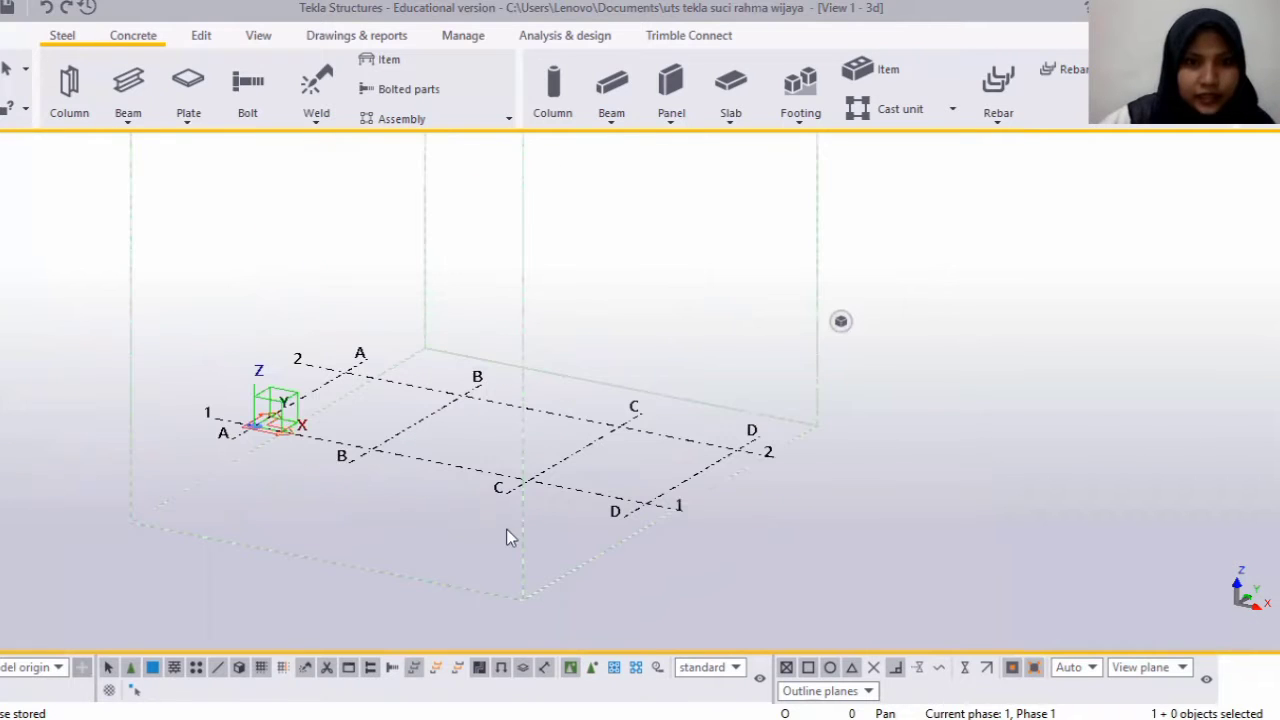
pyautogui.scroll(-3, 418, 506)
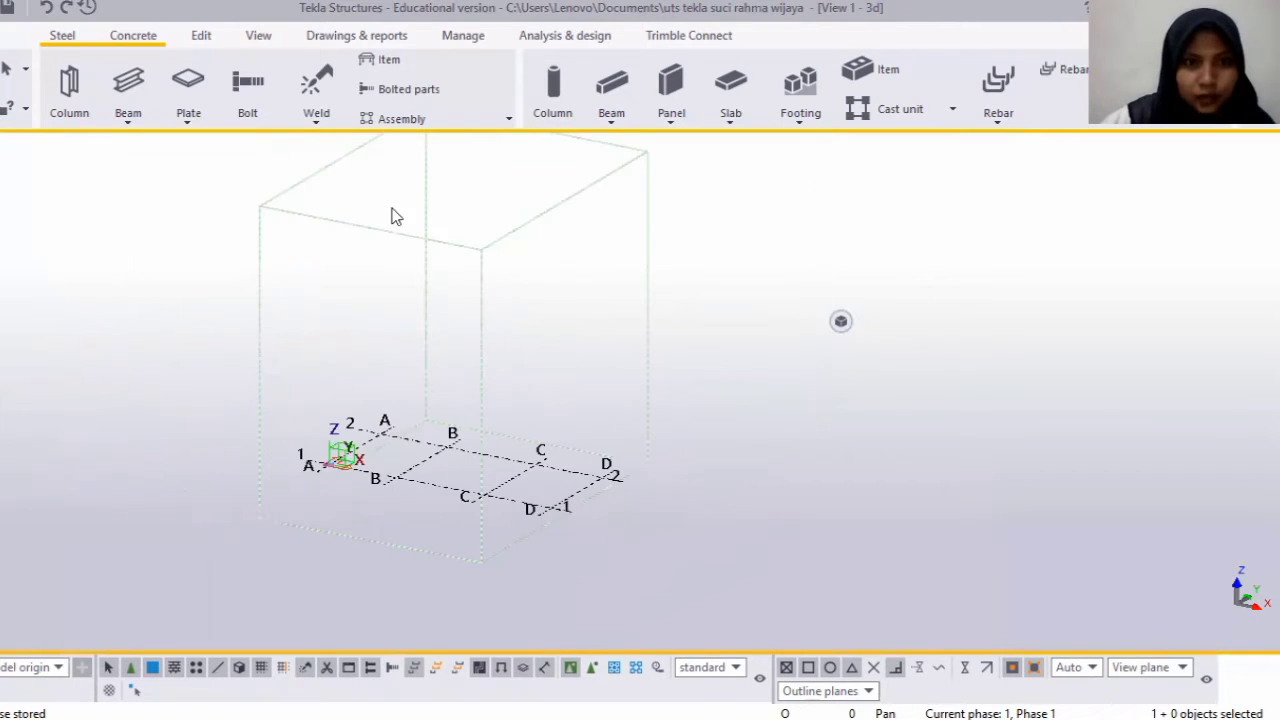
pyautogui.scroll(-3, 548, 400)
pyautogui.scroll(3, 529, 391)
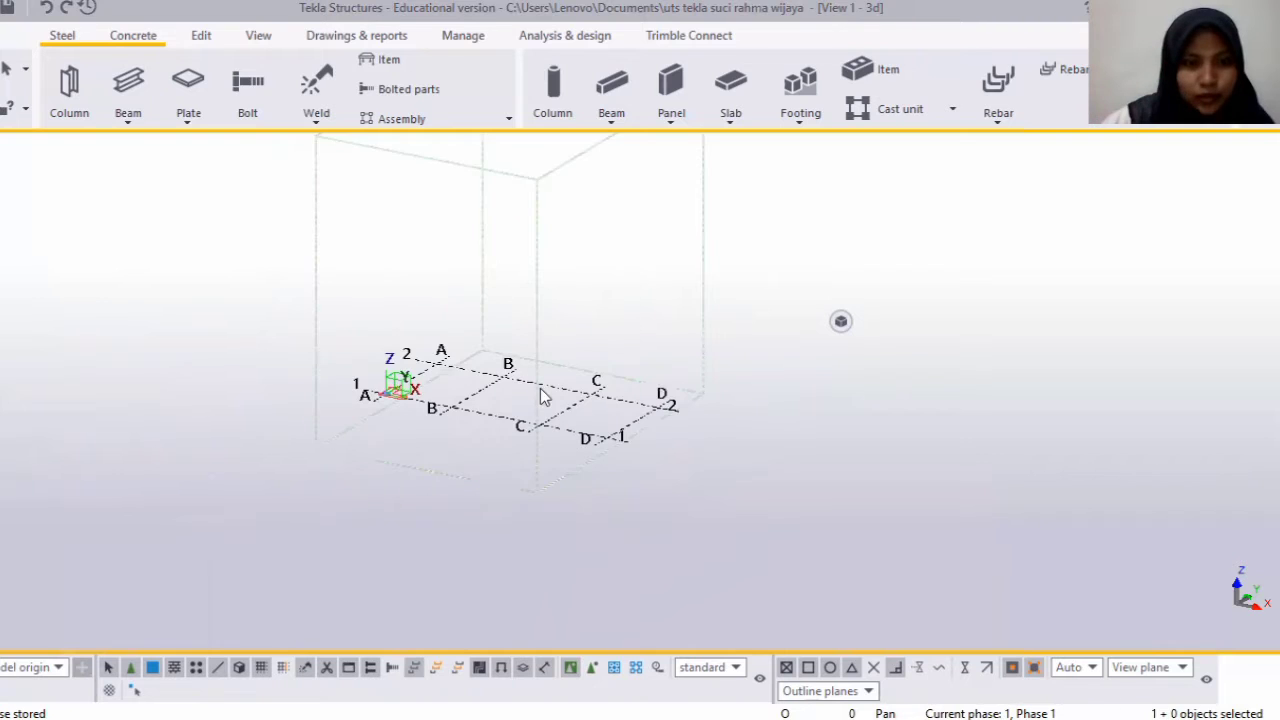
pyautogui.scroll(2, 318, 408)
pyautogui.scroll(1, 528, 448)
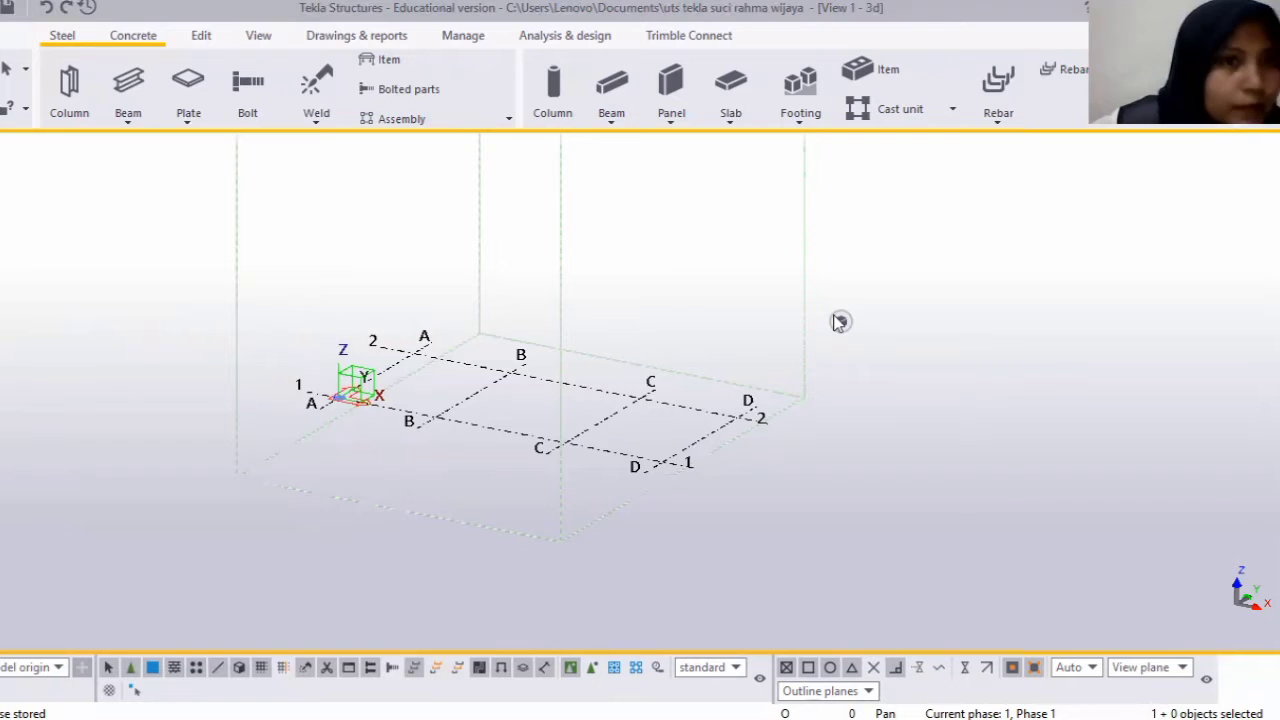
# Start a concrete column and set its profile to 750*750.
pyautogui.click(122, 47)
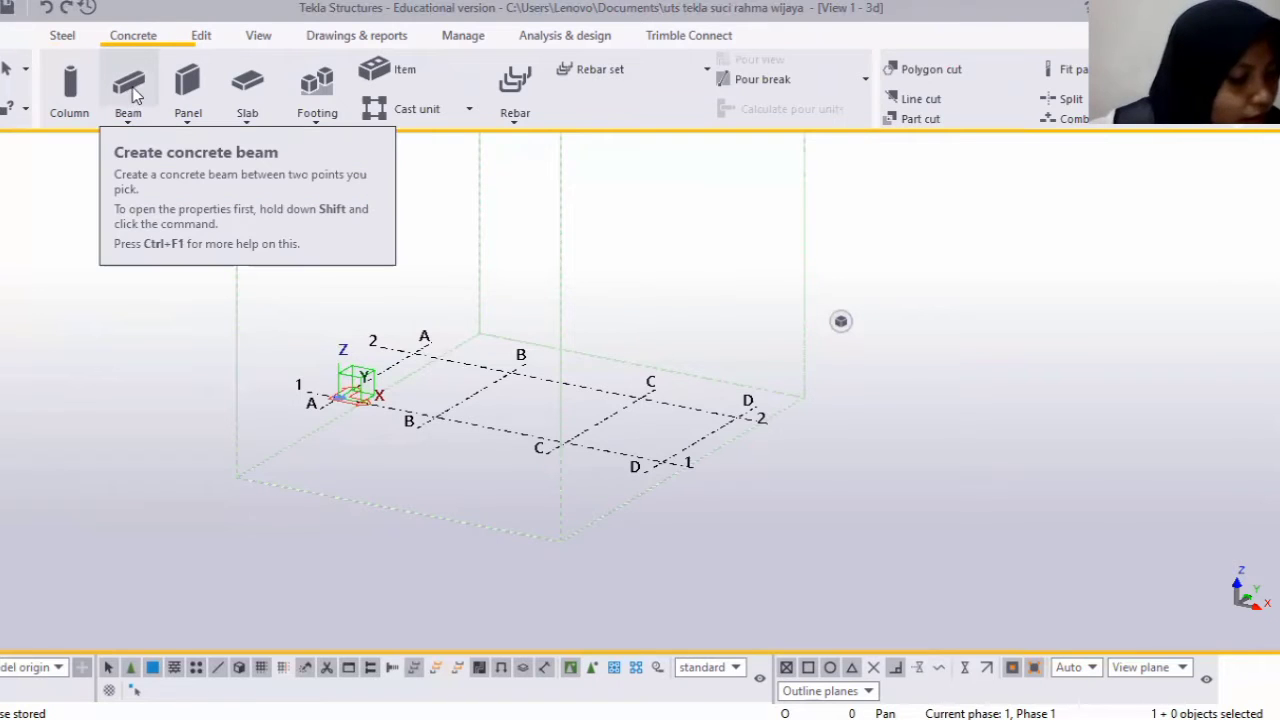
pyautogui.click(60, 104)
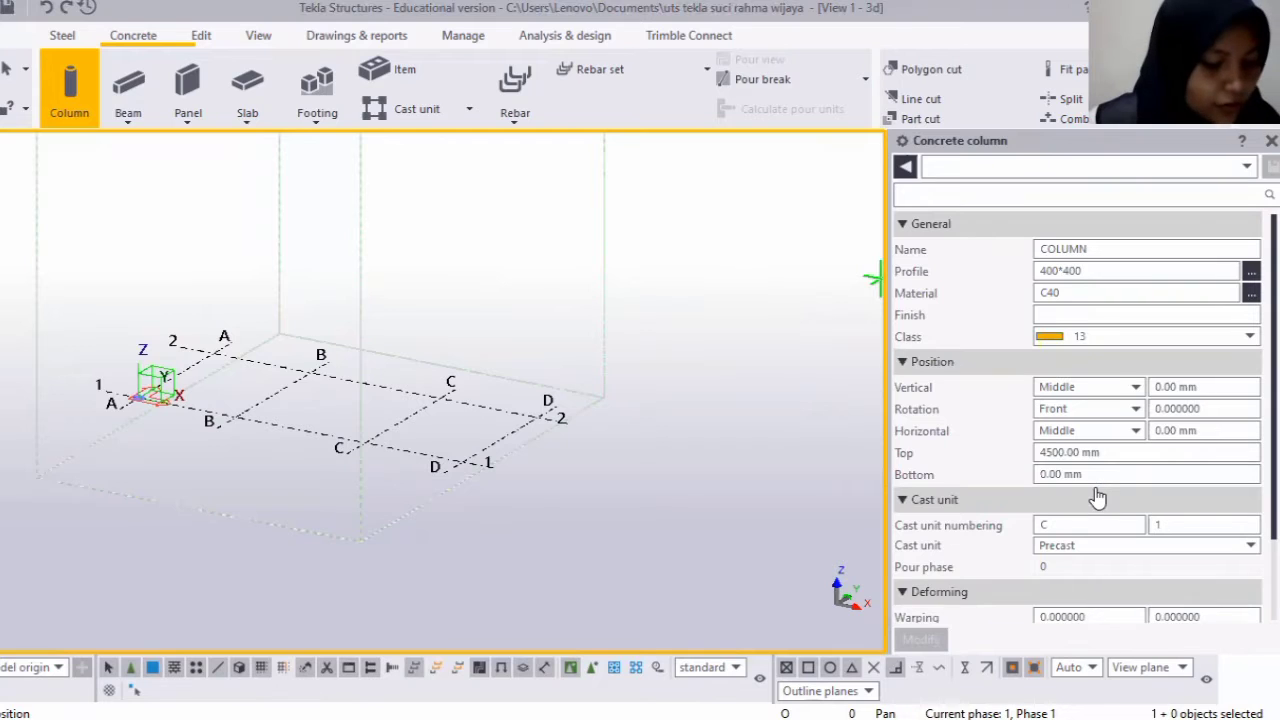
pyautogui.click(1042, 280)
pyautogui.doubleClick(1039, 279)
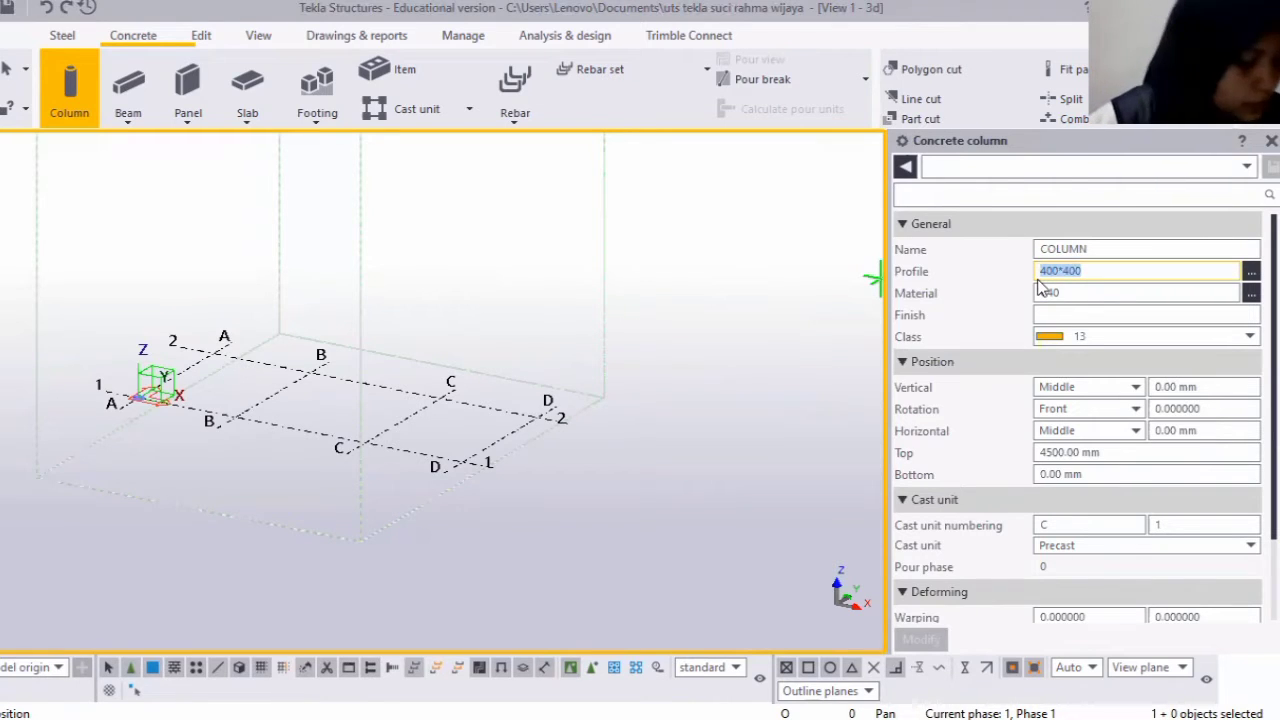
pyautogui.write('750')
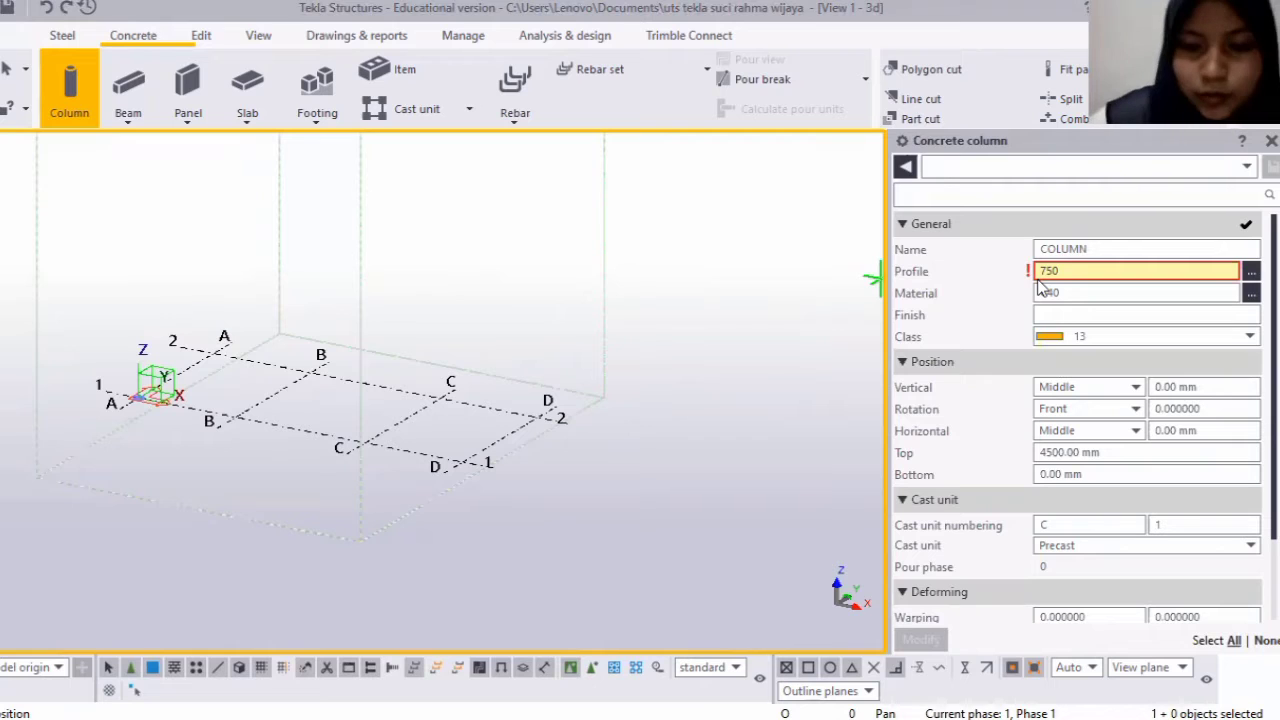
pyautogui.write('*')
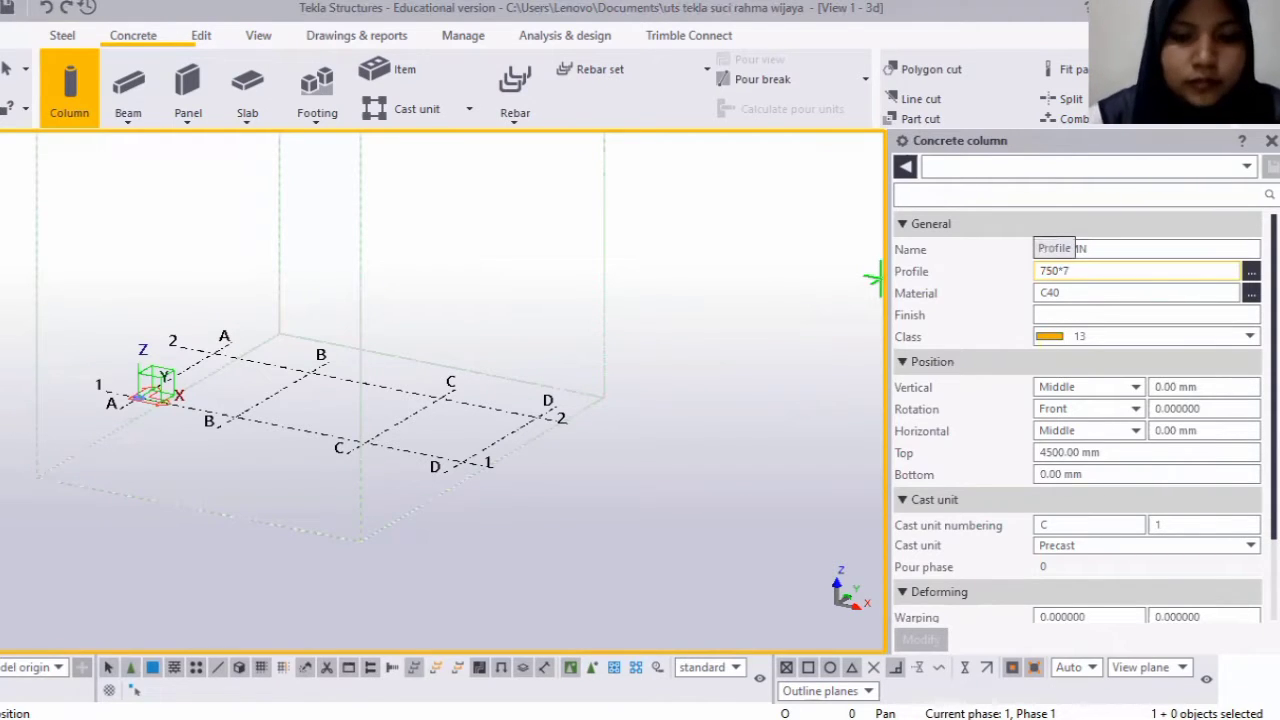
pyautogui.write('750')
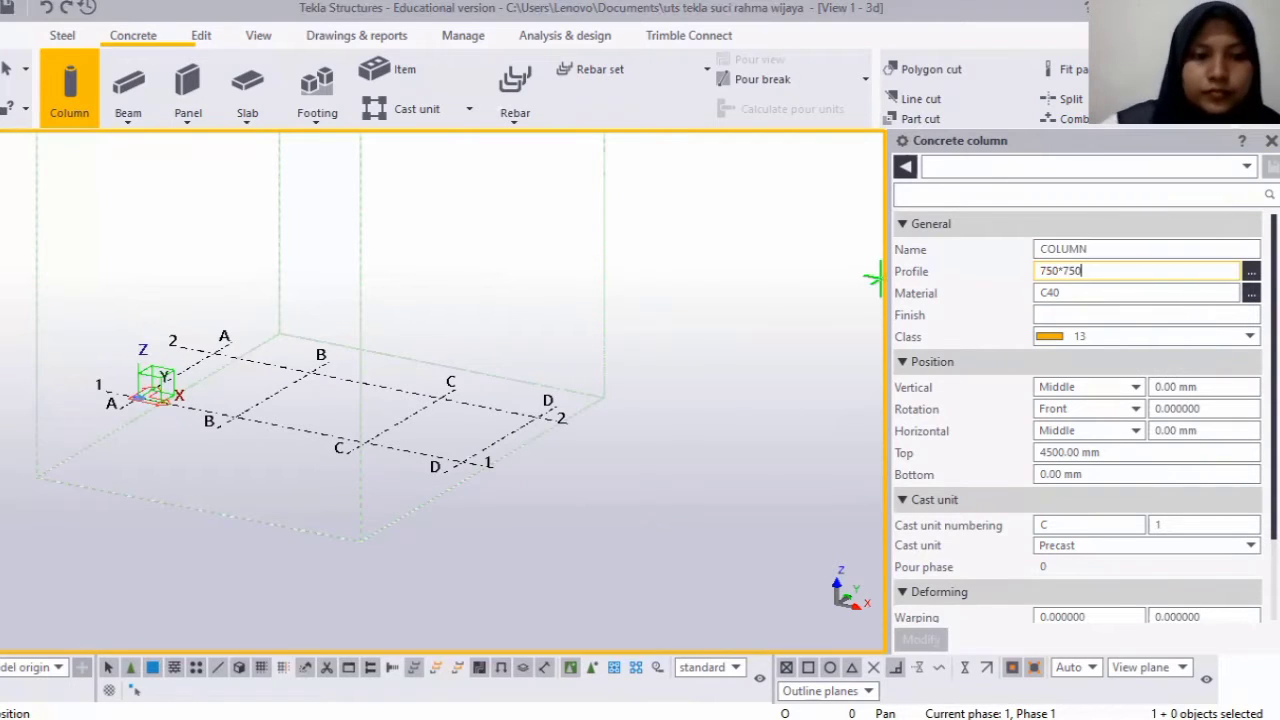
pyautogui.click(1079, 290)
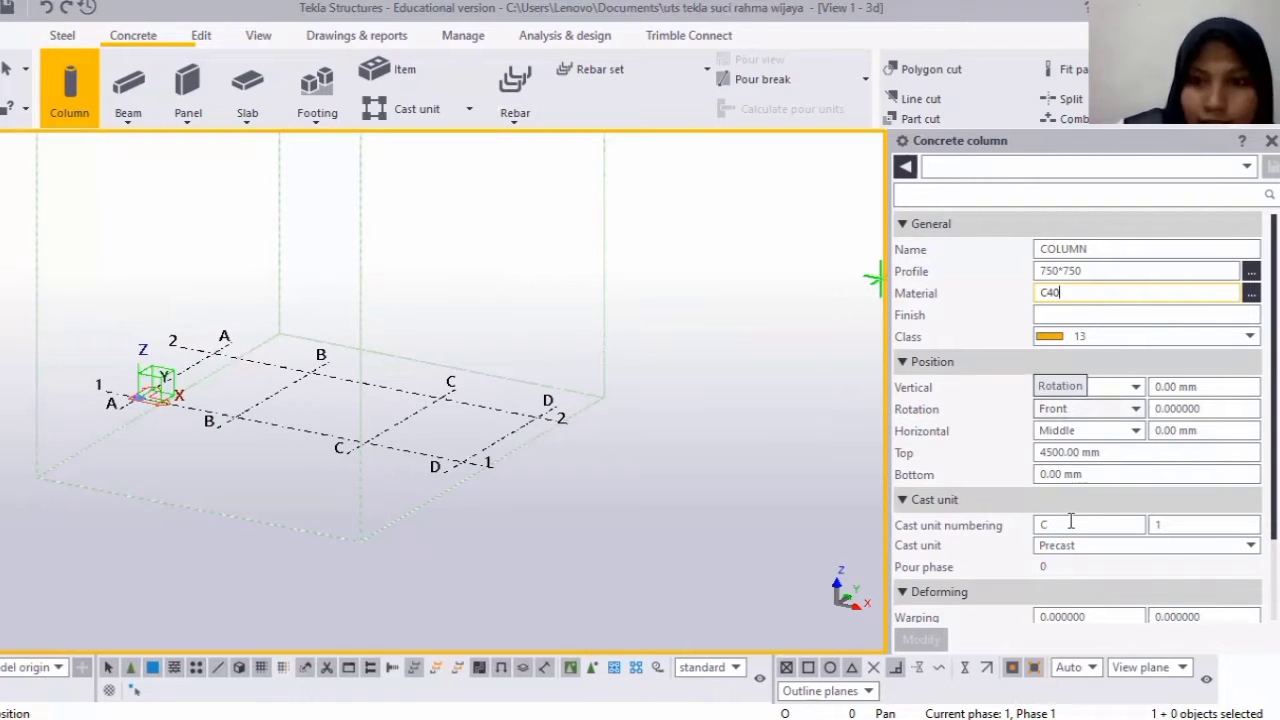
# Set the concrete column's top level to 0 mm and its bottom level to -500 mm.
pyautogui.click(1078, 452)
pyautogui.hotkey('shift', 'Home')
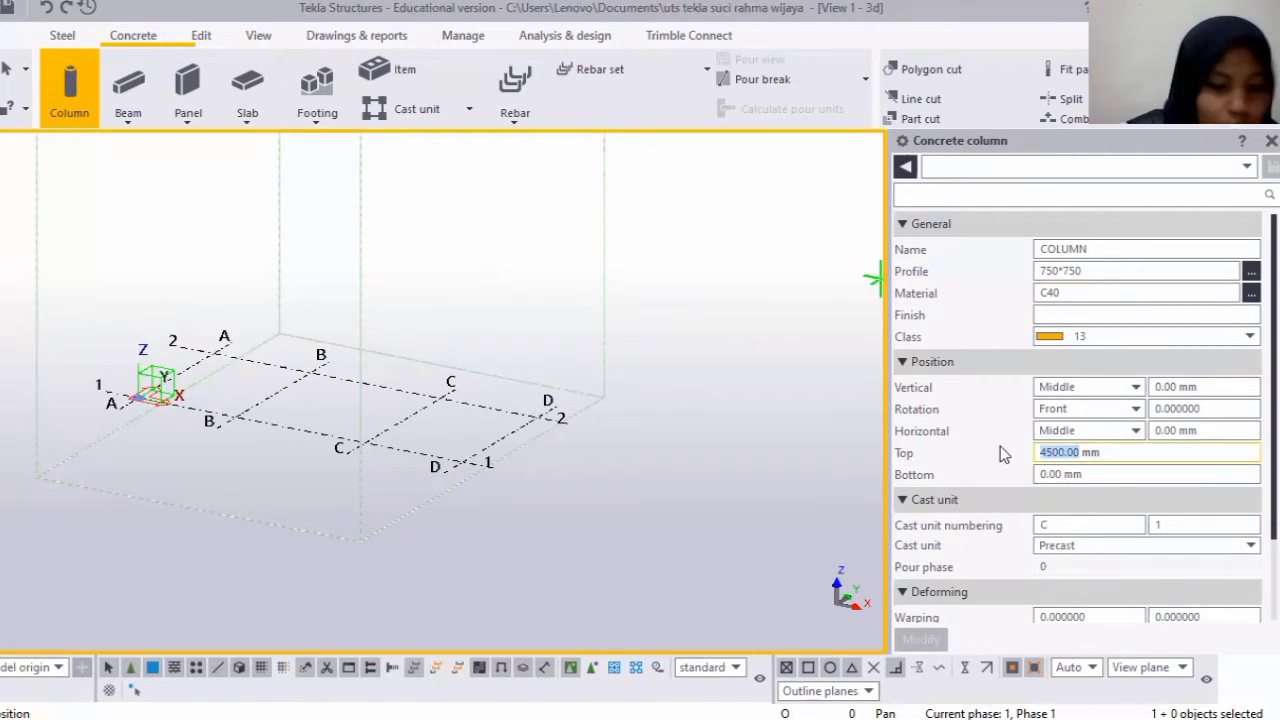
pyautogui.write('0')
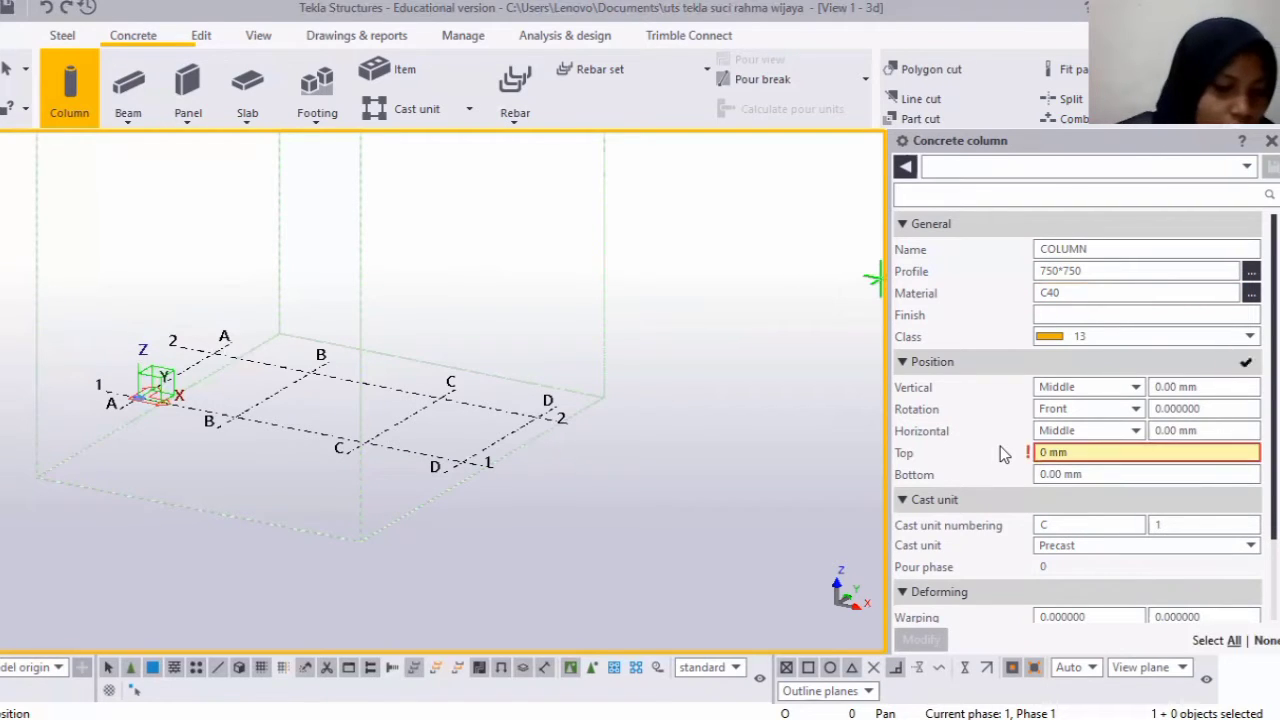
pyautogui.click(1044, 476)
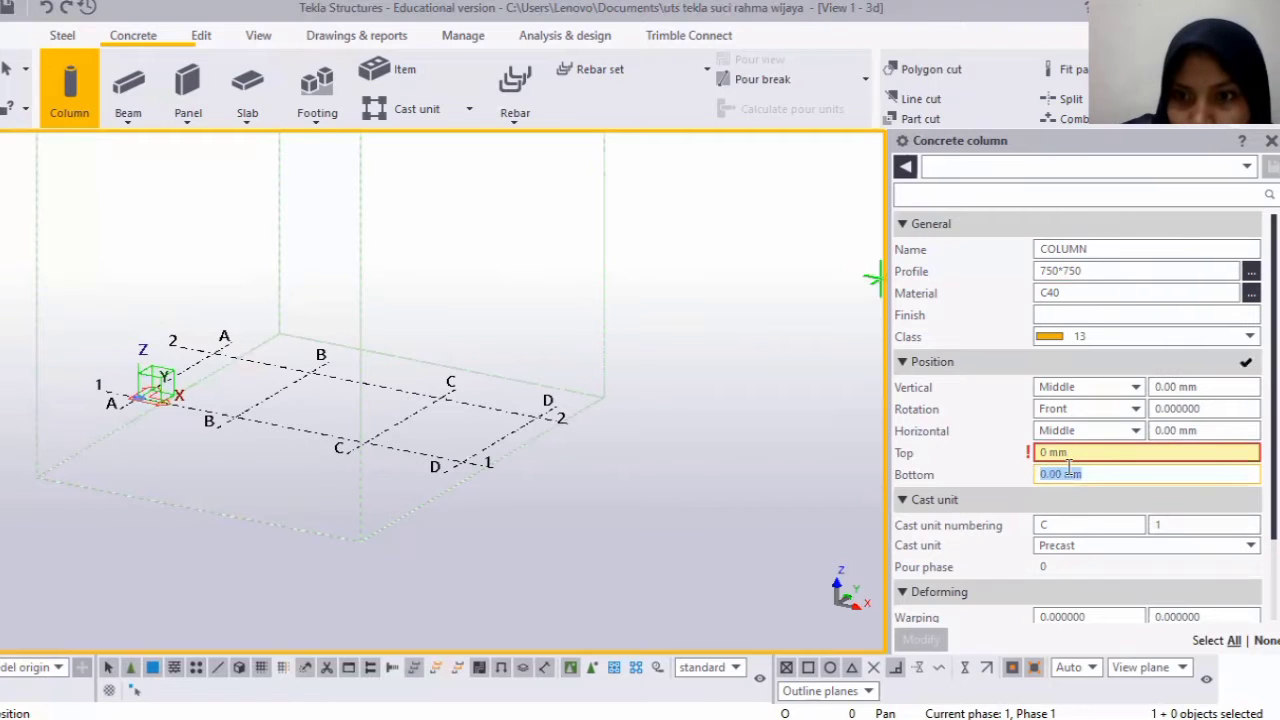
pyautogui.click(1067, 474)
pyautogui.moveTo(1040, 479); pyautogui.dragTo(1069, 477)
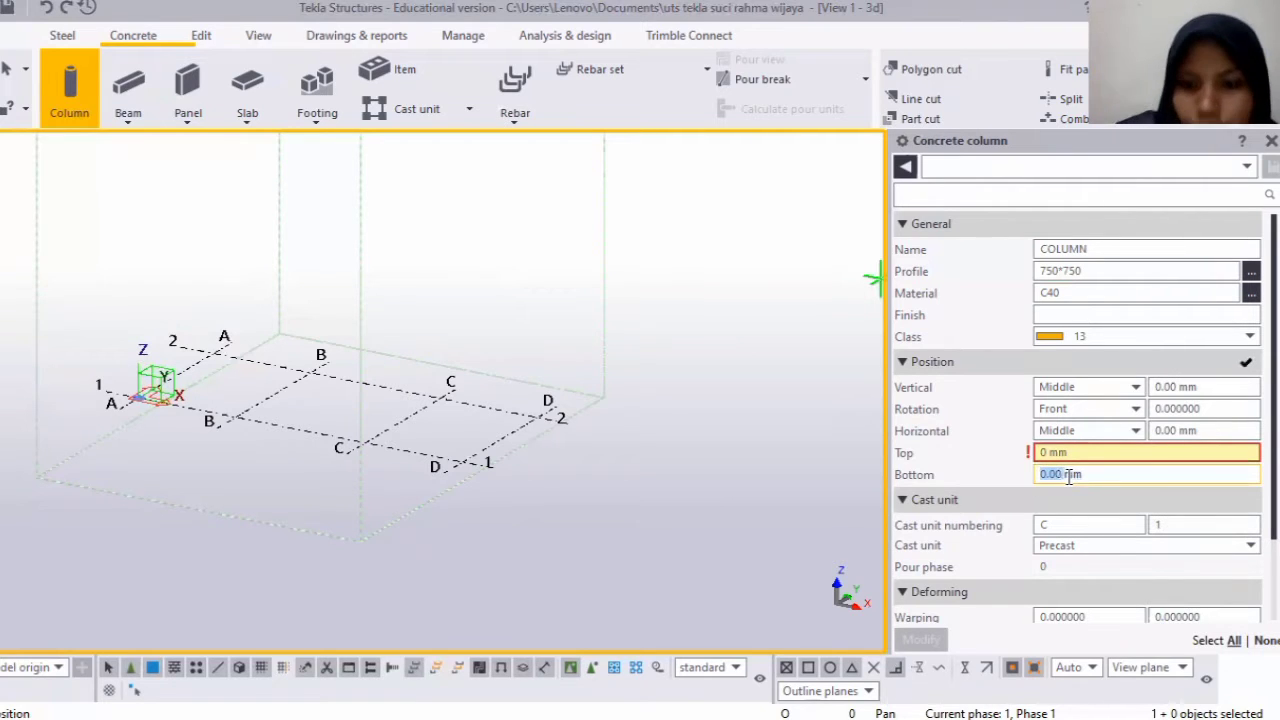
pyautogui.write('-500')
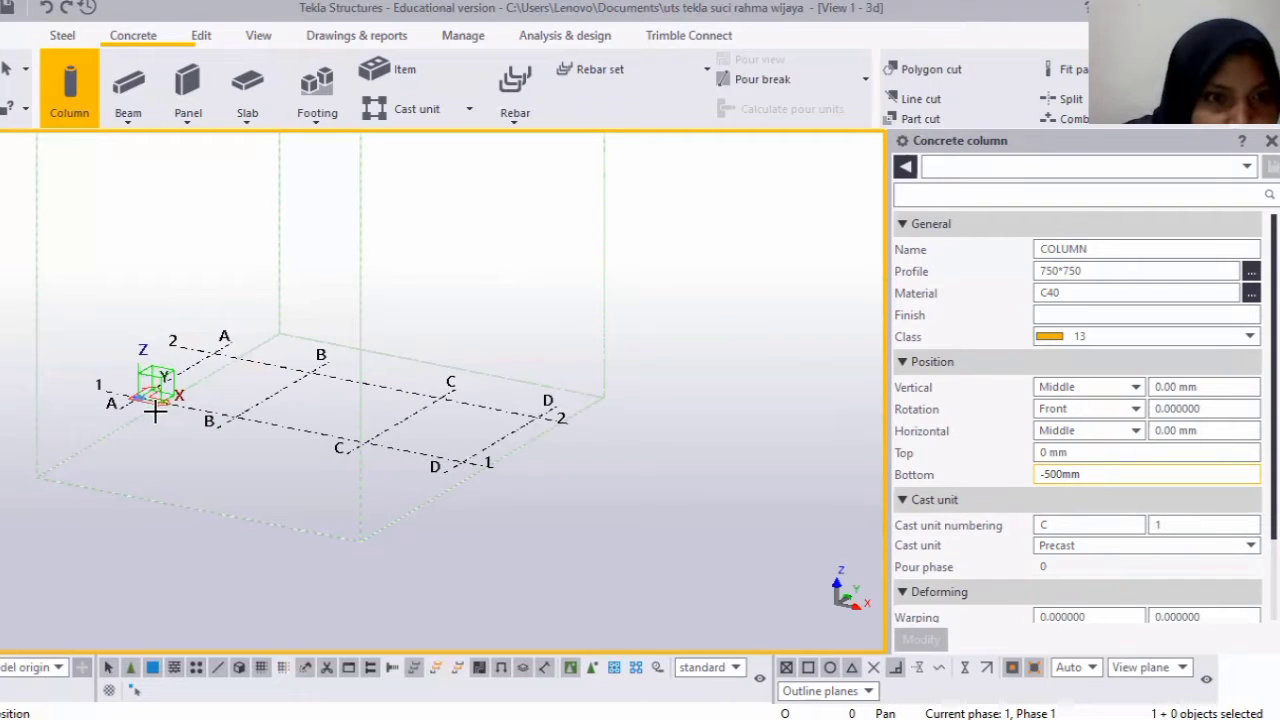
# Place the concrete columns at grid intersections A-1 and A-2, and end the column command.
pyautogui.scroll(2, 186, 400)
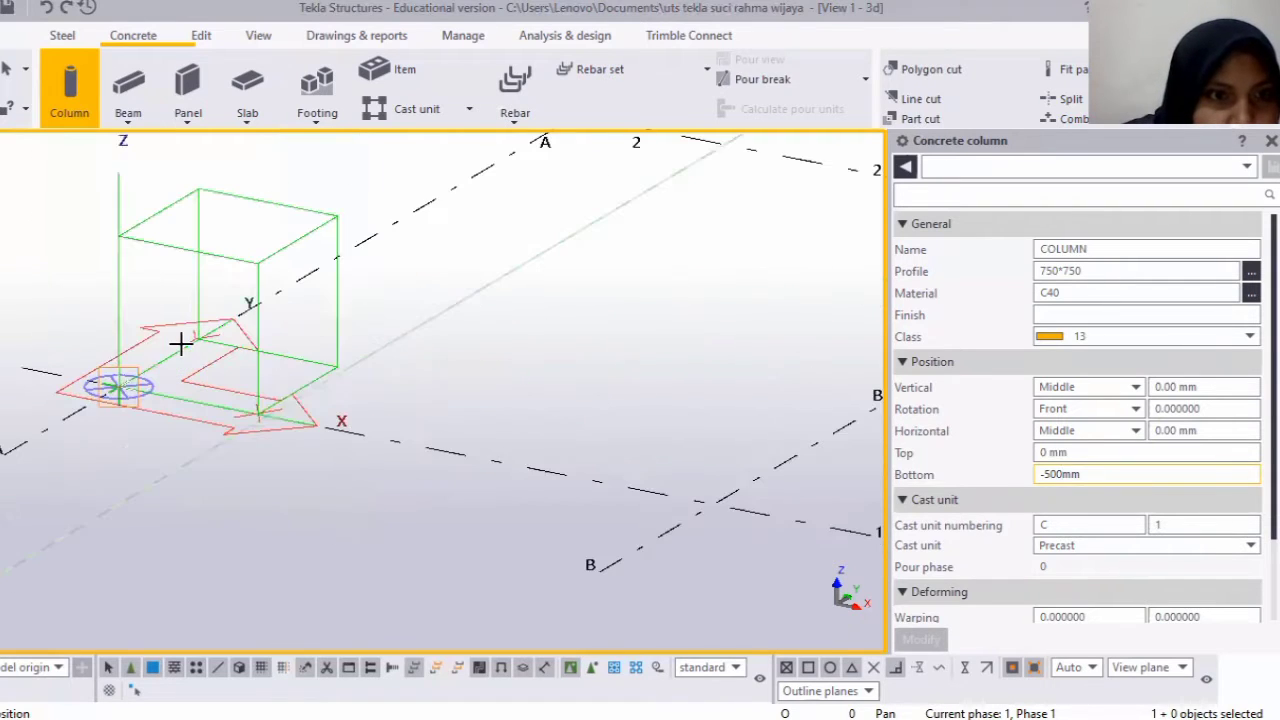
pyautogui.scroll(2, 180, 343)
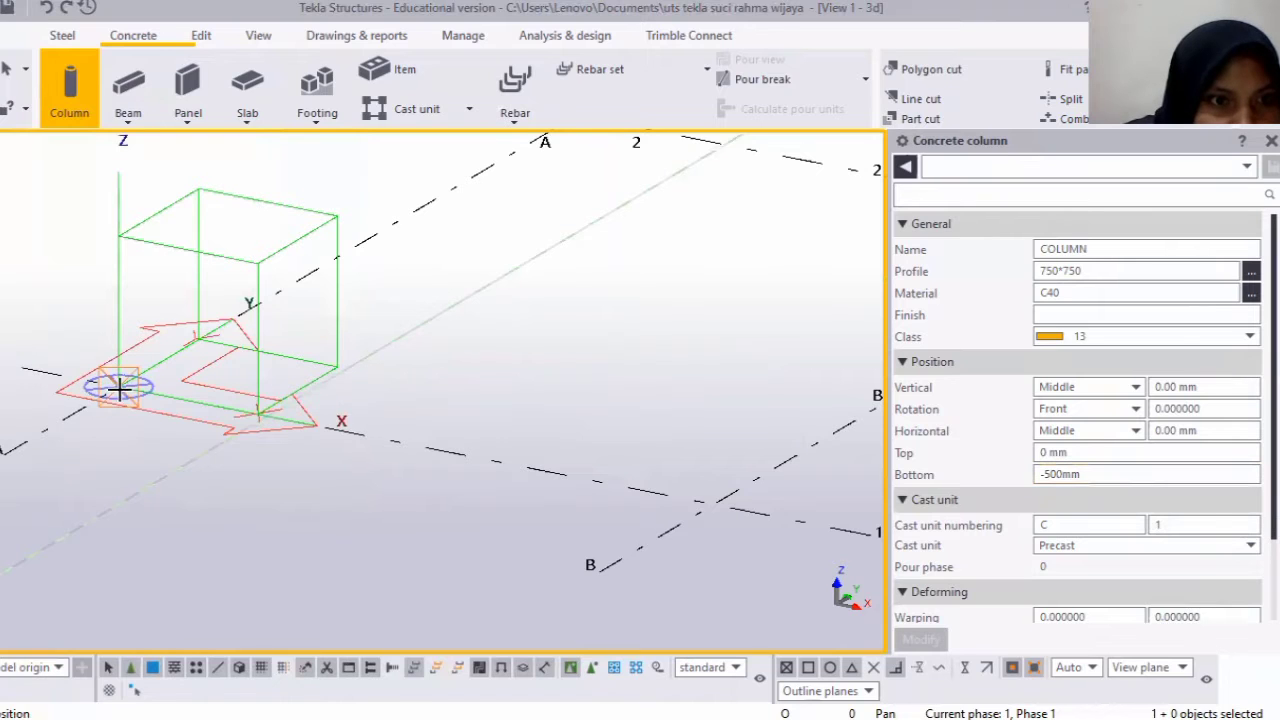
pyautogui.click(124, 387)
pyautogui.scroll(-2, 126, 388)
pyautogui.scroll(-2, 281, 452)
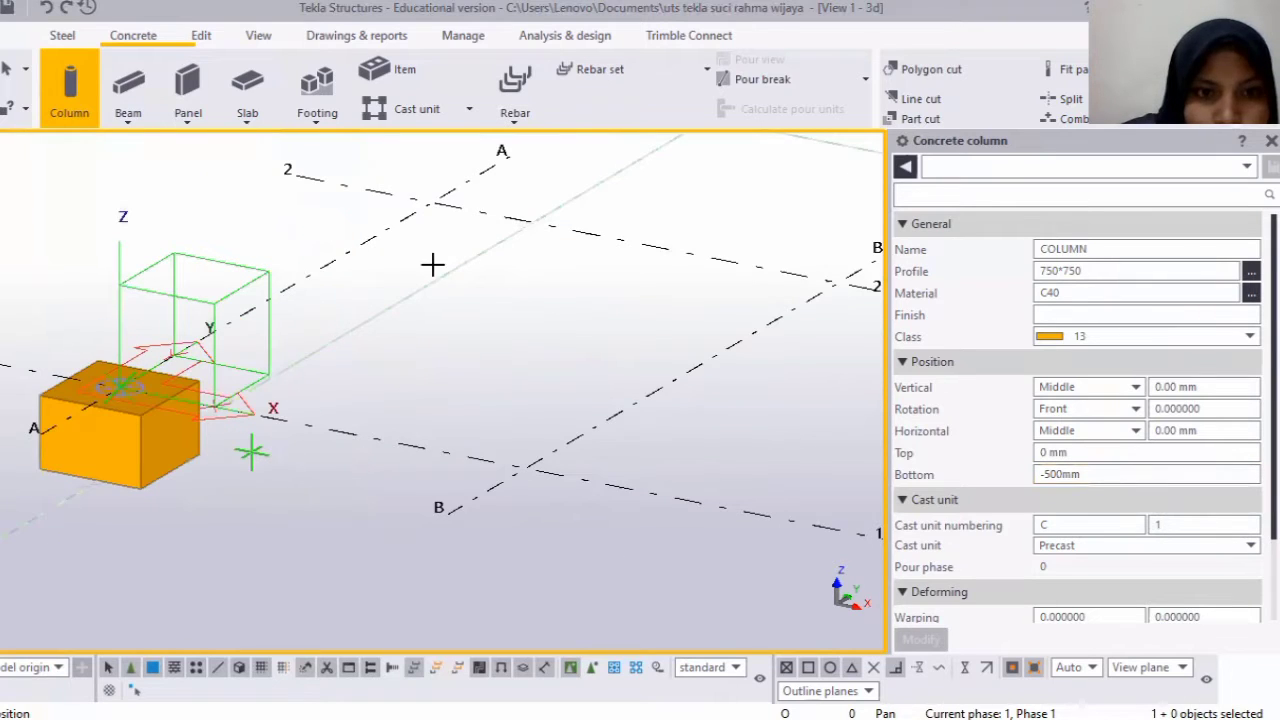
pyautogui.scroll(2, 420, 288)
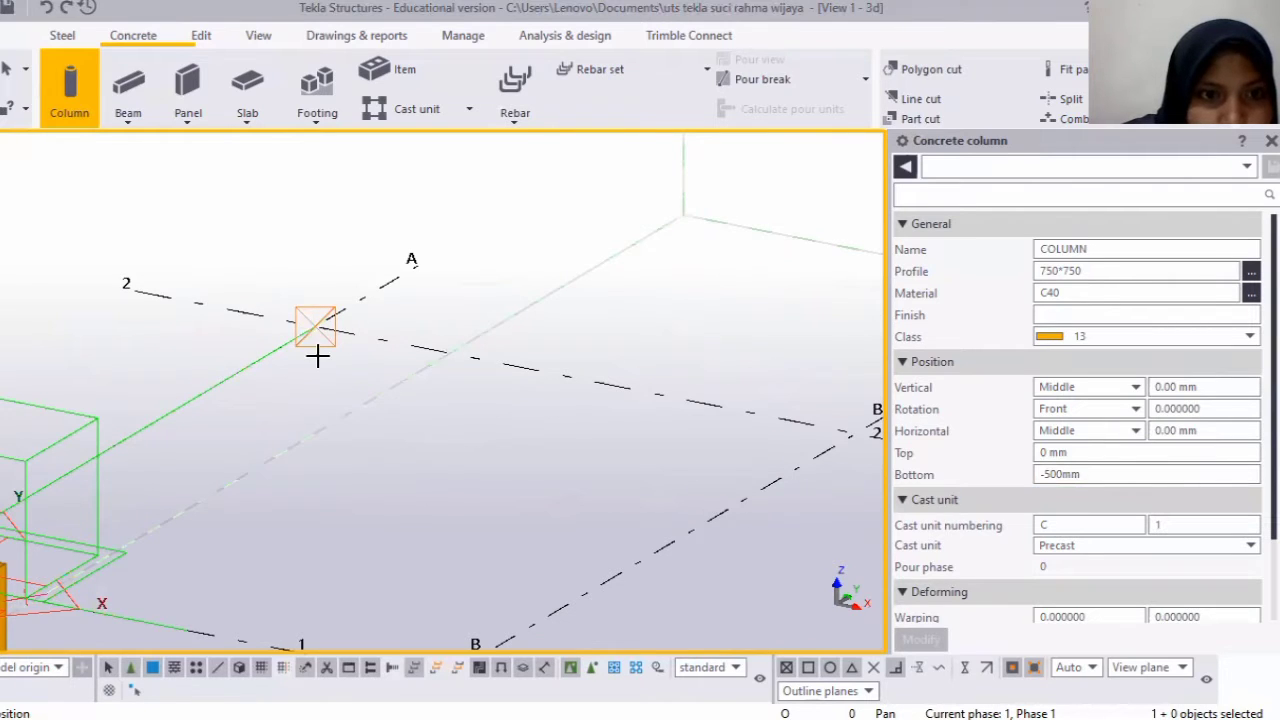
pyautogui.click(317, 357)
pyautogui.scroll(-2, 317, 357)
pyautogui.scroll(-2, 316, 362)
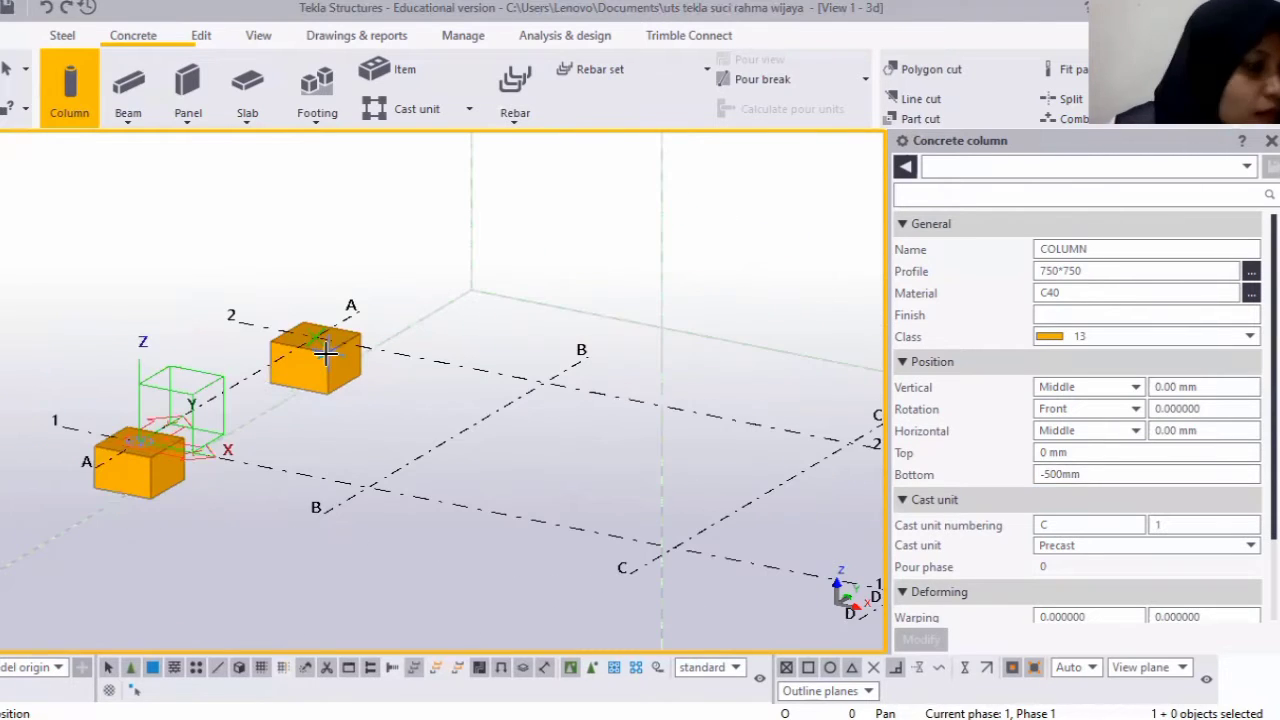
pyautogui.rightClick(565, 249)
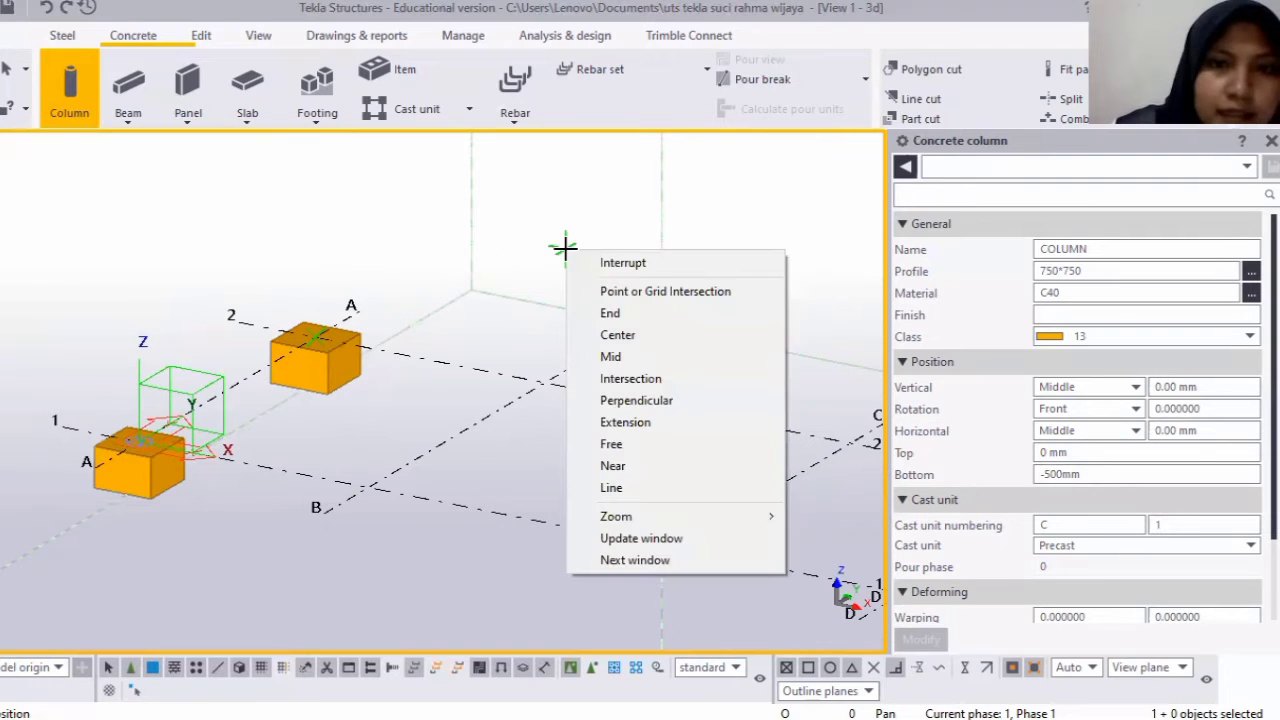
pyautogui.click(620, 264)
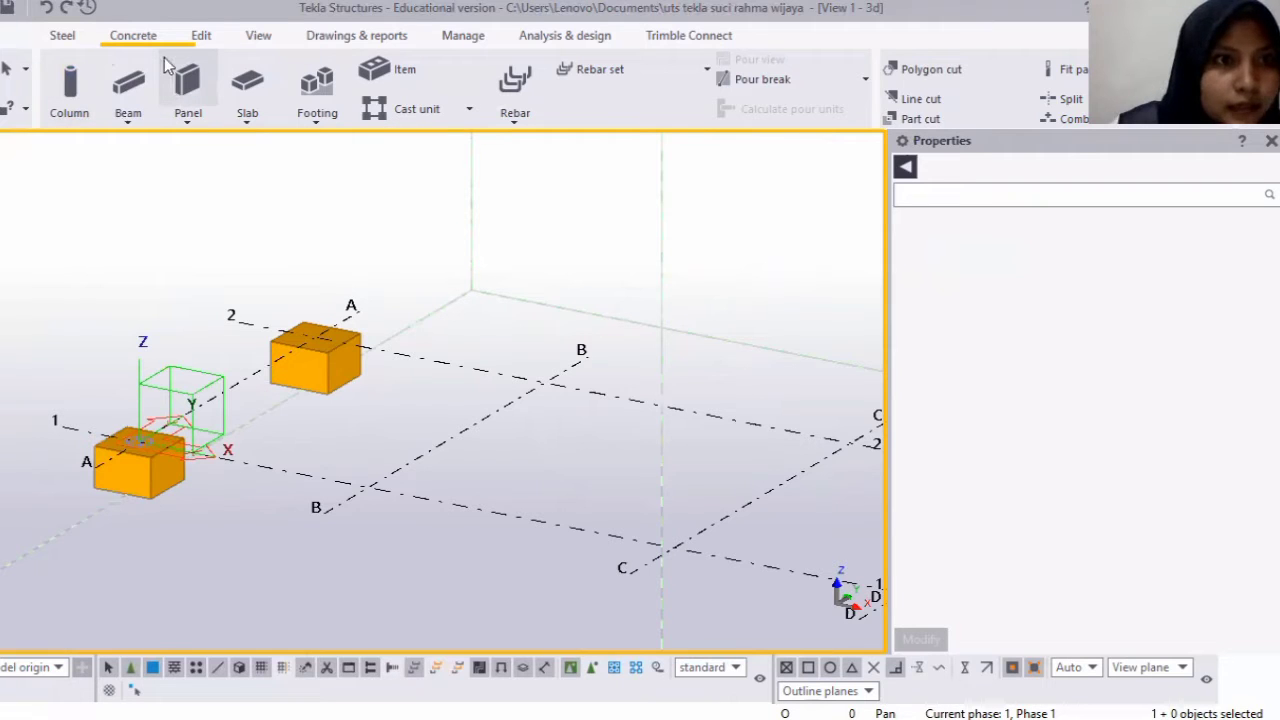
# Start a steel column and set its profile to H-300X300X10X15 from the 300-400 group of H-type I profiles.
pyautogui.click(61, 37)
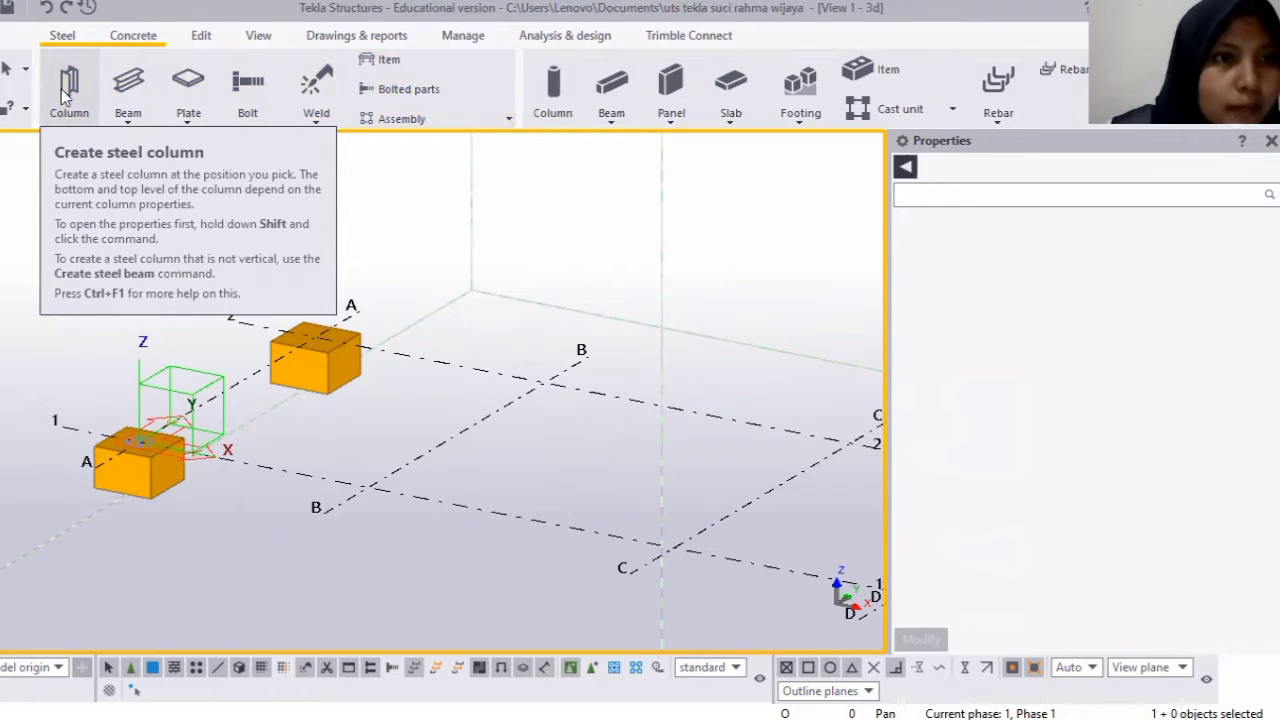
pyautogui.click(63, 93)
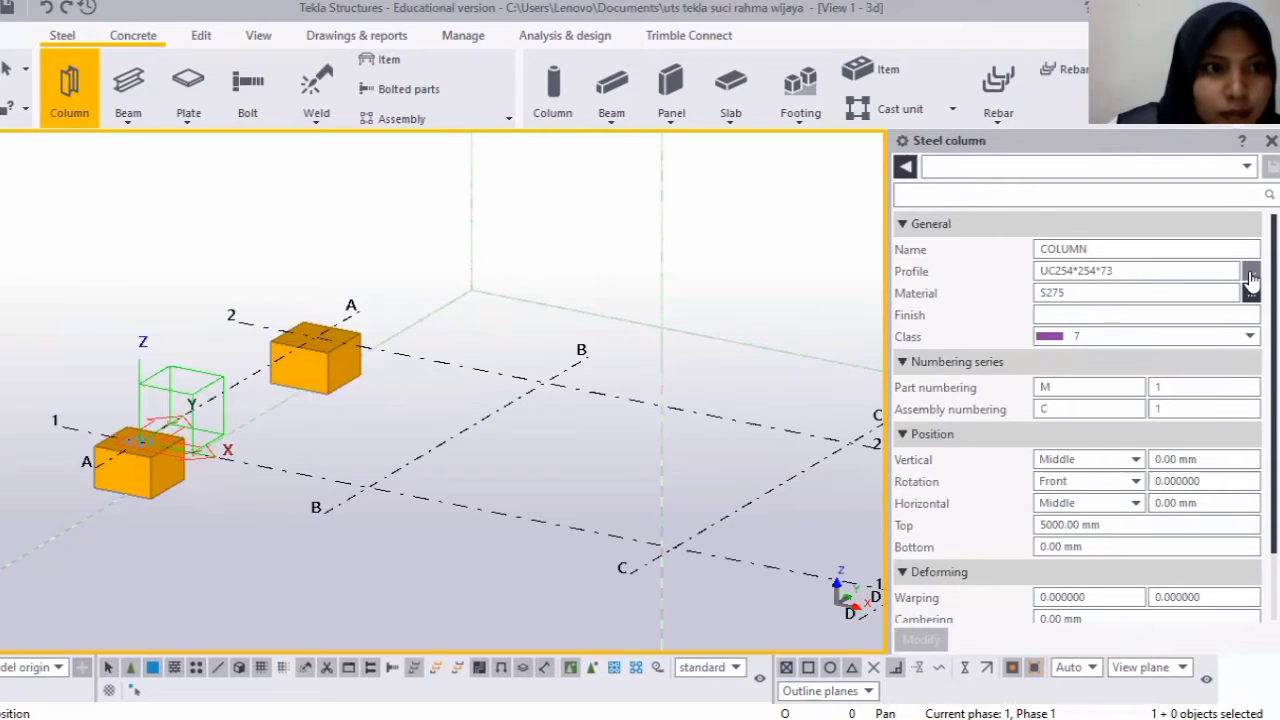
pyautogui.click(1251, 276)
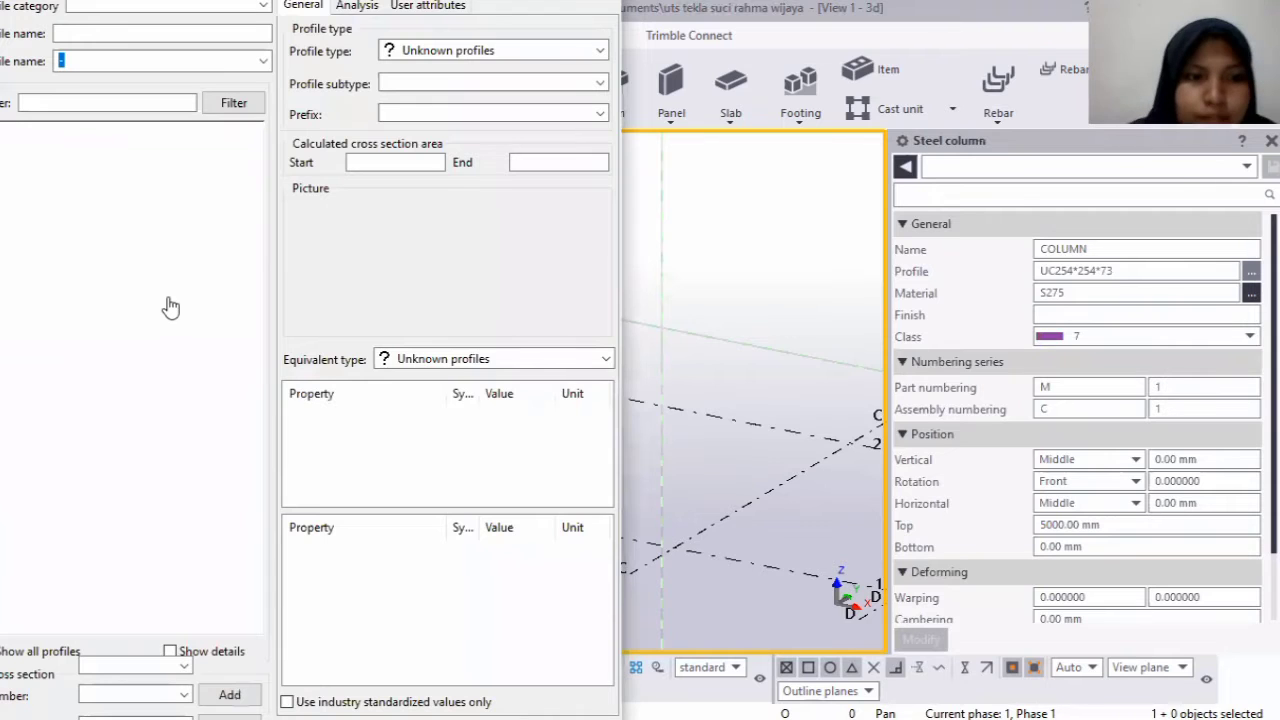
pyautogui.press('Escape')
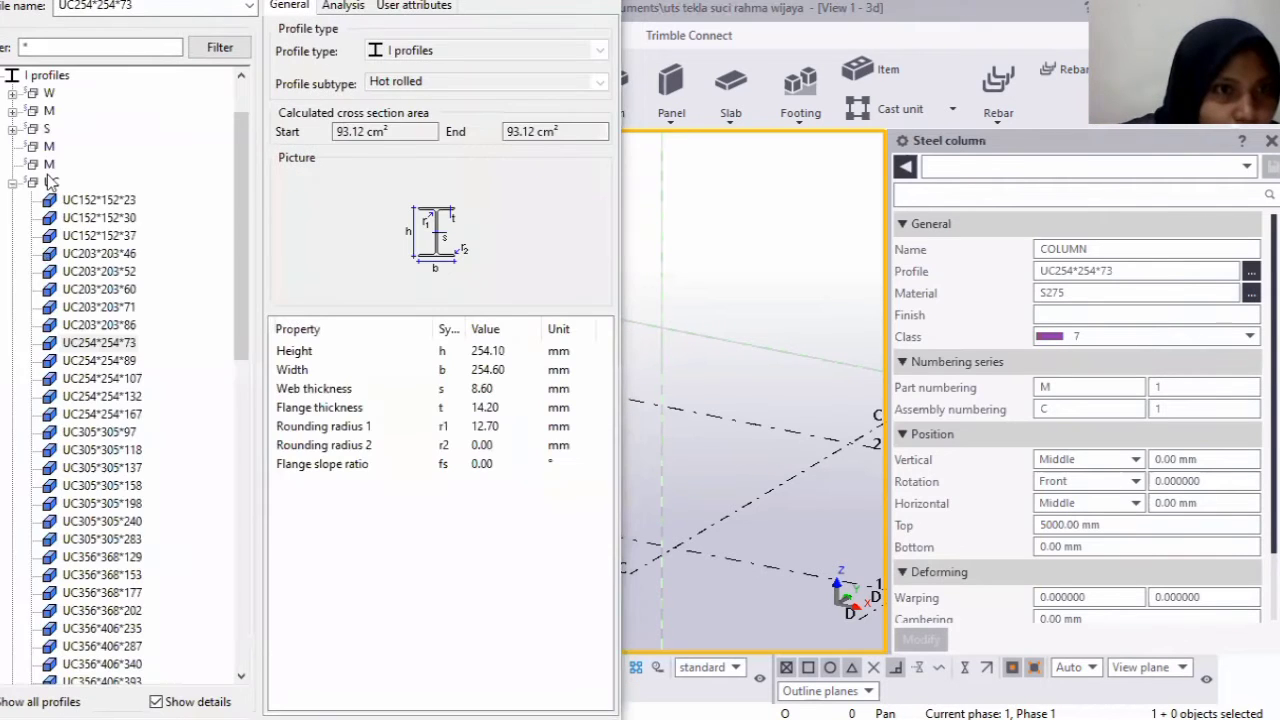
pyautogui.scroll(1, 88, 216)
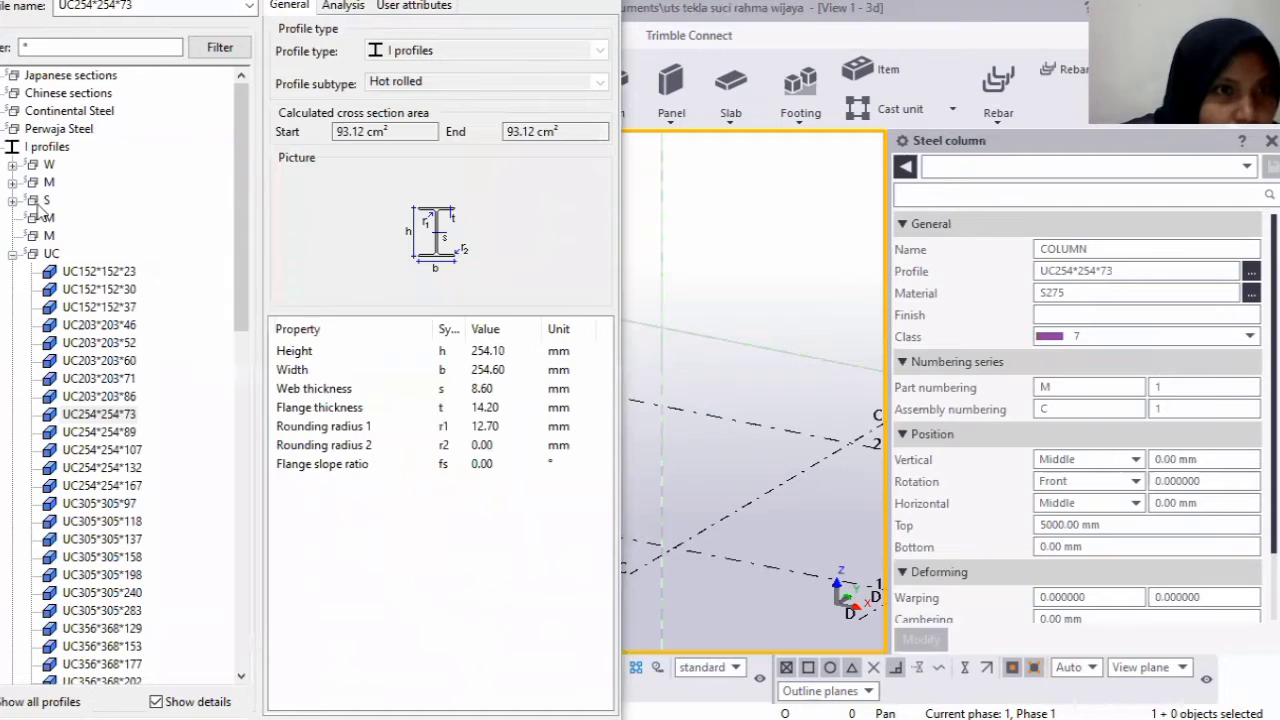
pyautogui.scroll(-5, 100, 400)
pyautogui.scroll(-5, 100, 400)
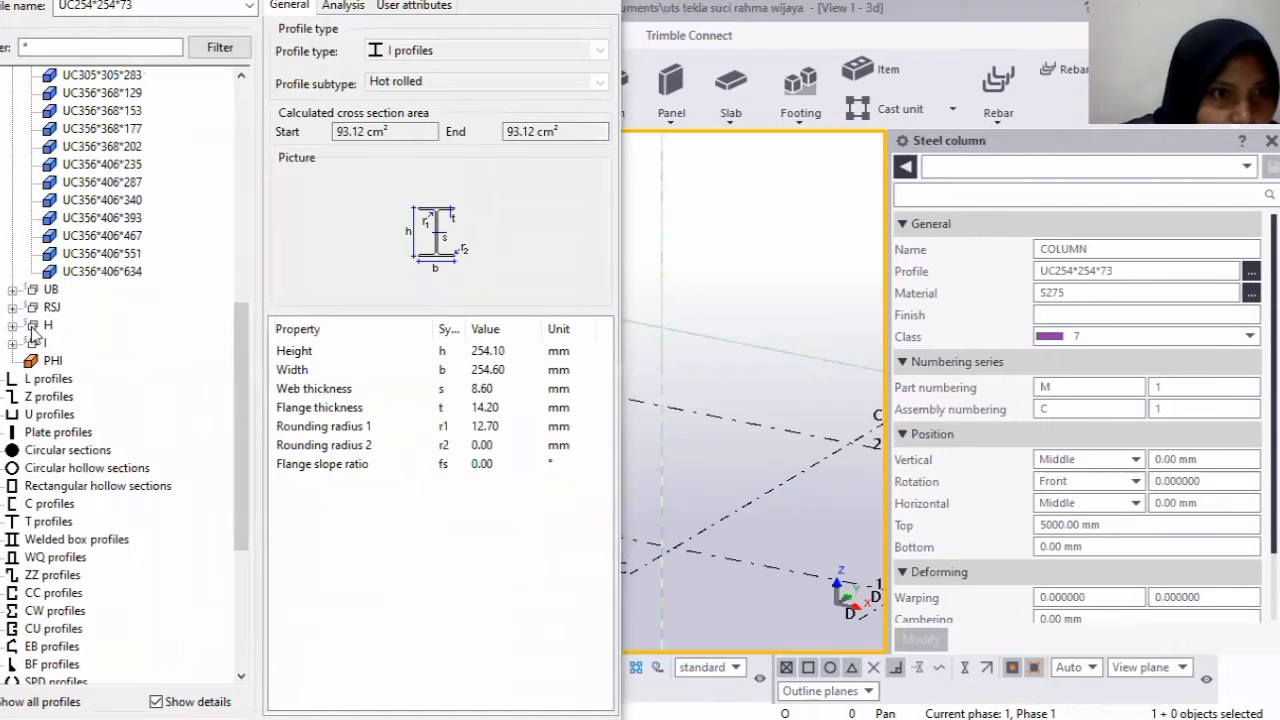
pyautogui.click(12, 326)
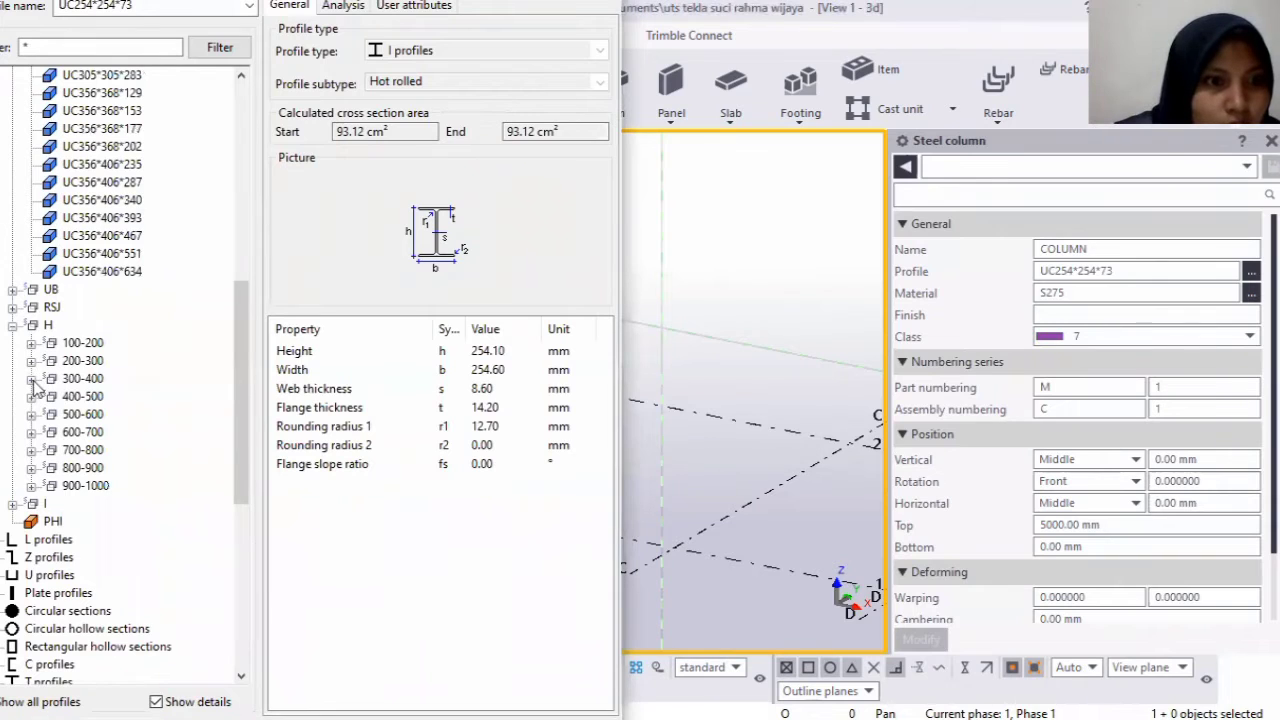
pyautogui.click(32, 381)
pyautogui.scroll(-2, 106, 314)
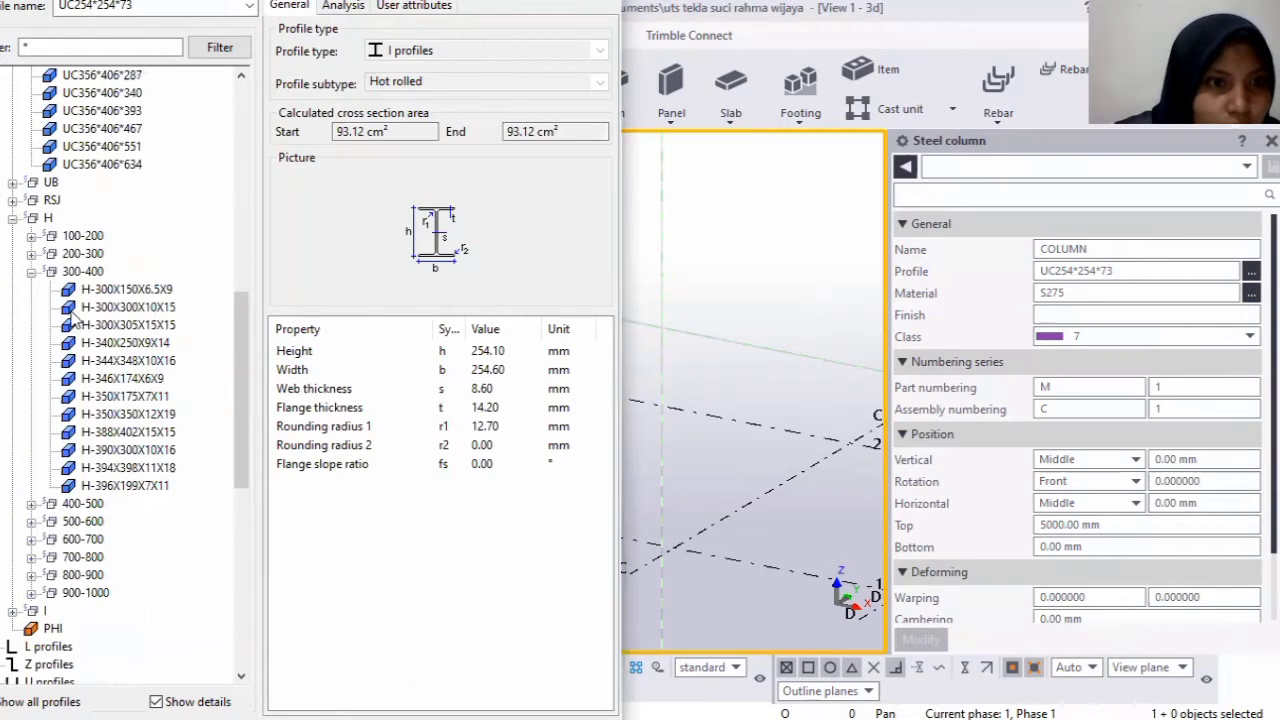
pyautogui.click(105, 307)
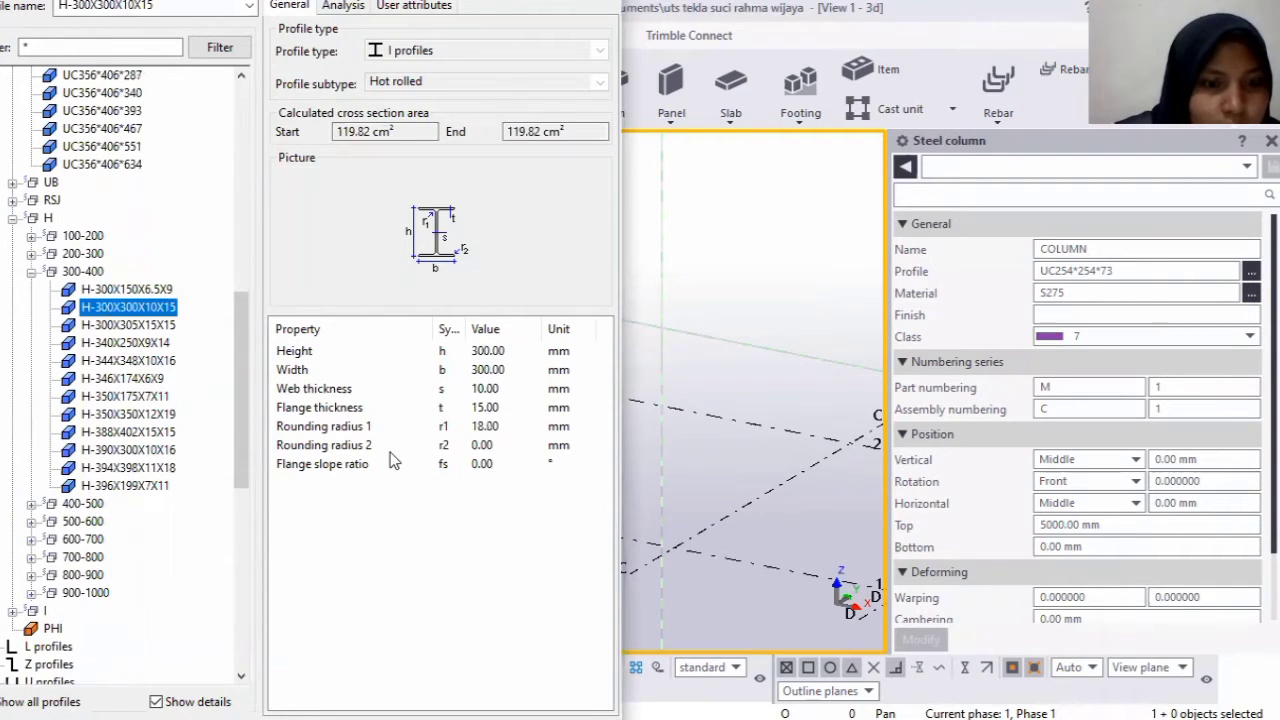
pyautogui.click(529, 500)
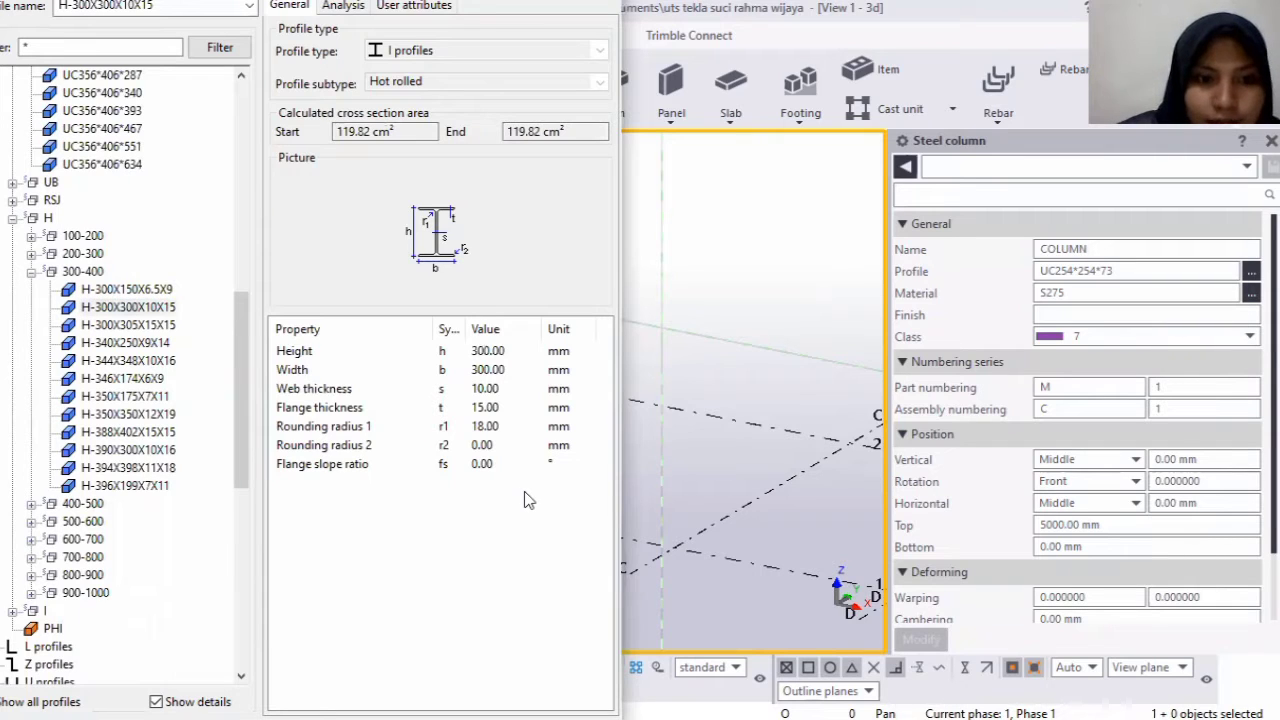
pyautogui.press('Down')
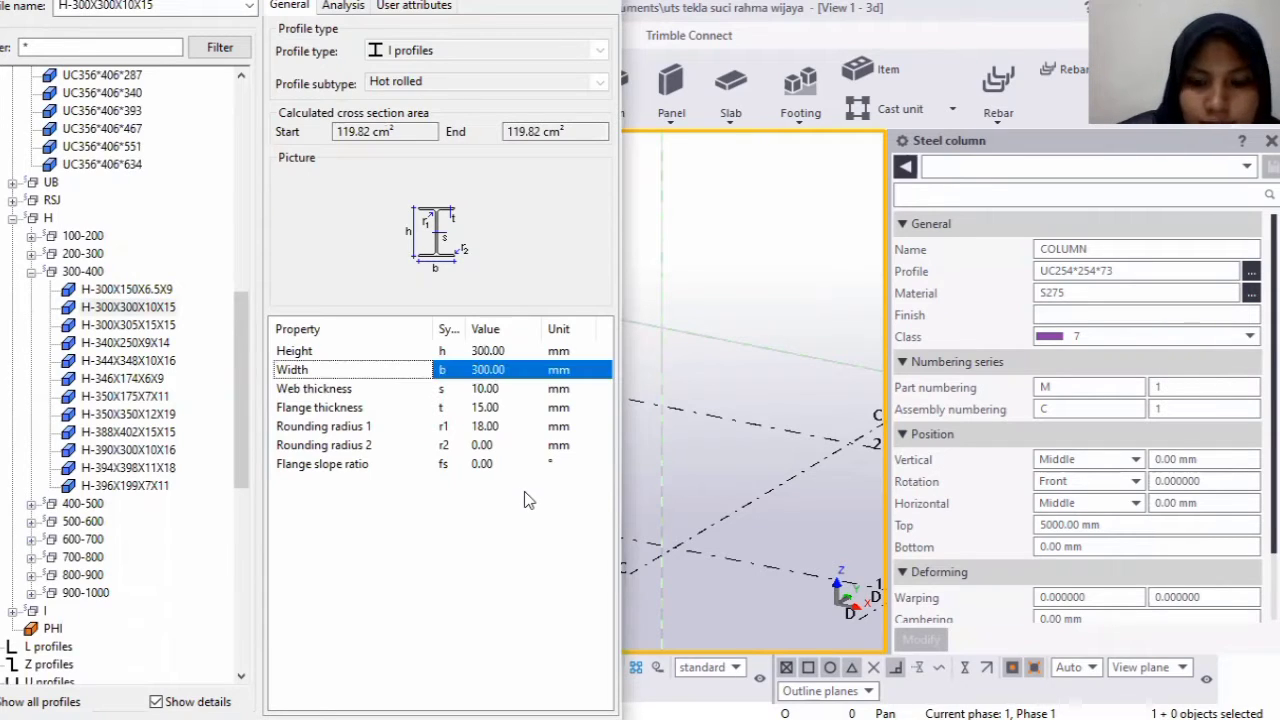
pyautogui.press('Down')
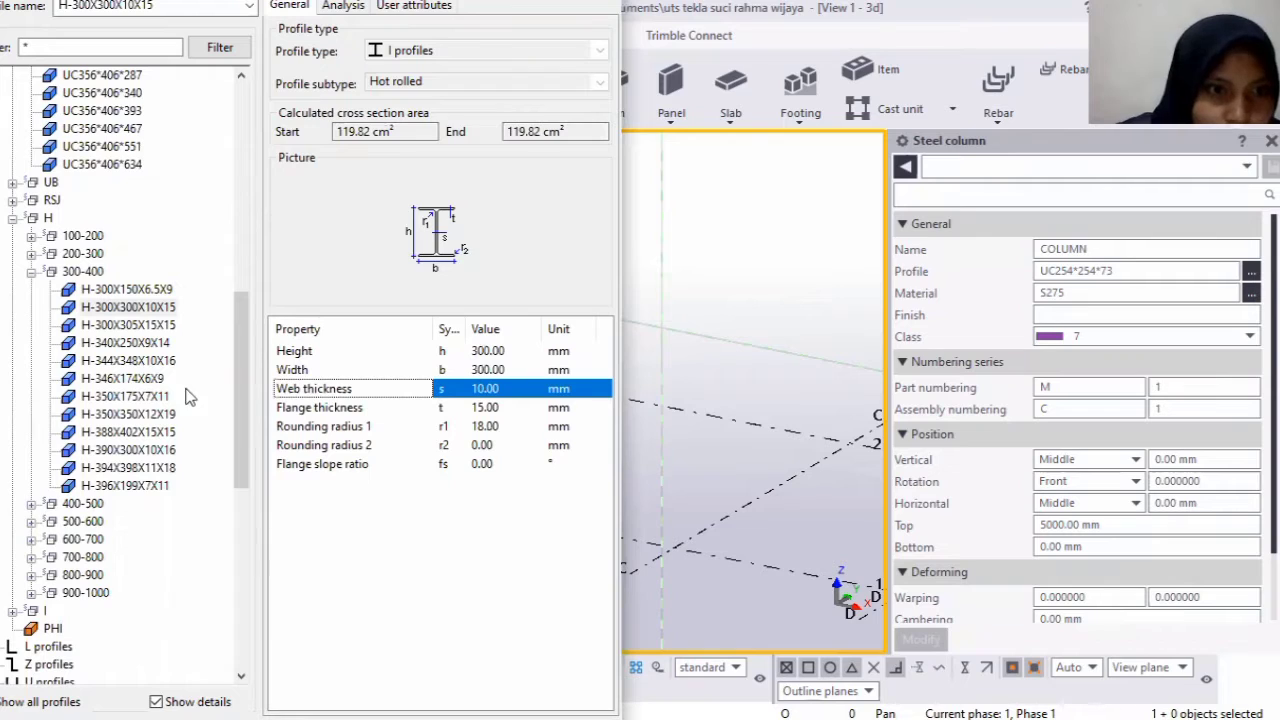
pyautogui.click(140, 307)
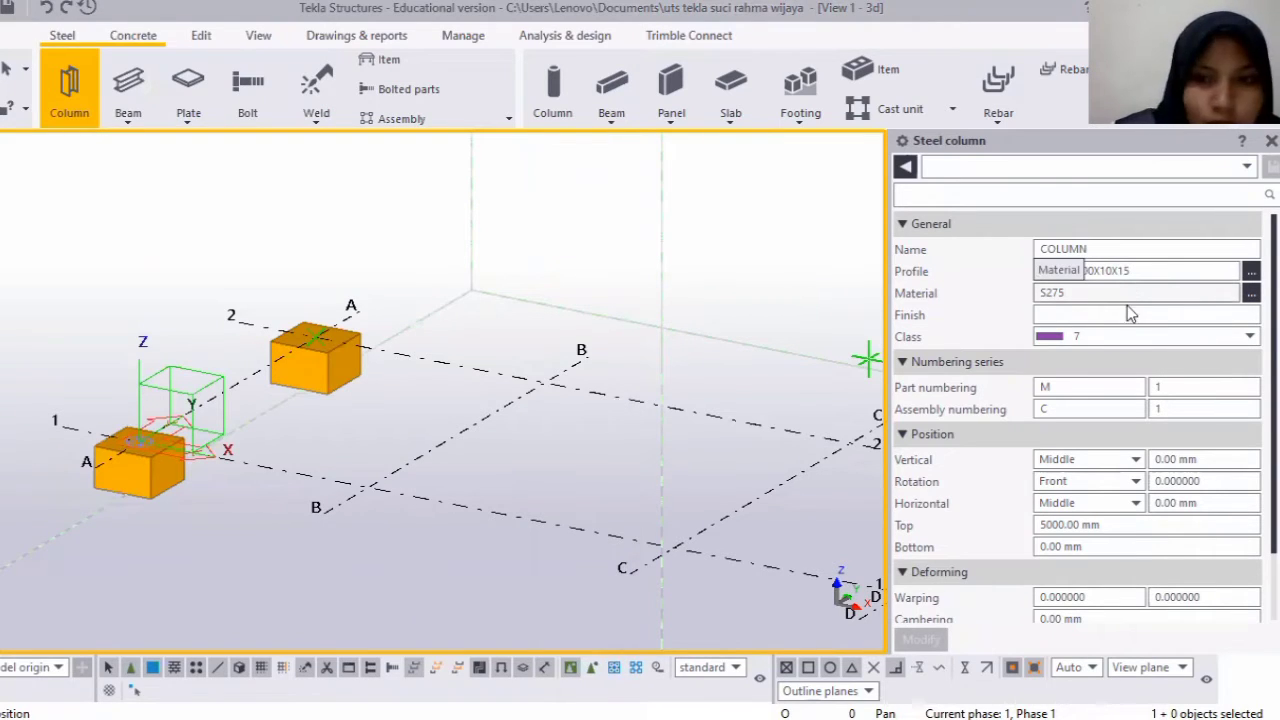
# Set the steel column's top level to 4000 mm and place it on the concrete block at grid intersection A-1.
pyautogui.click(1047, 528)
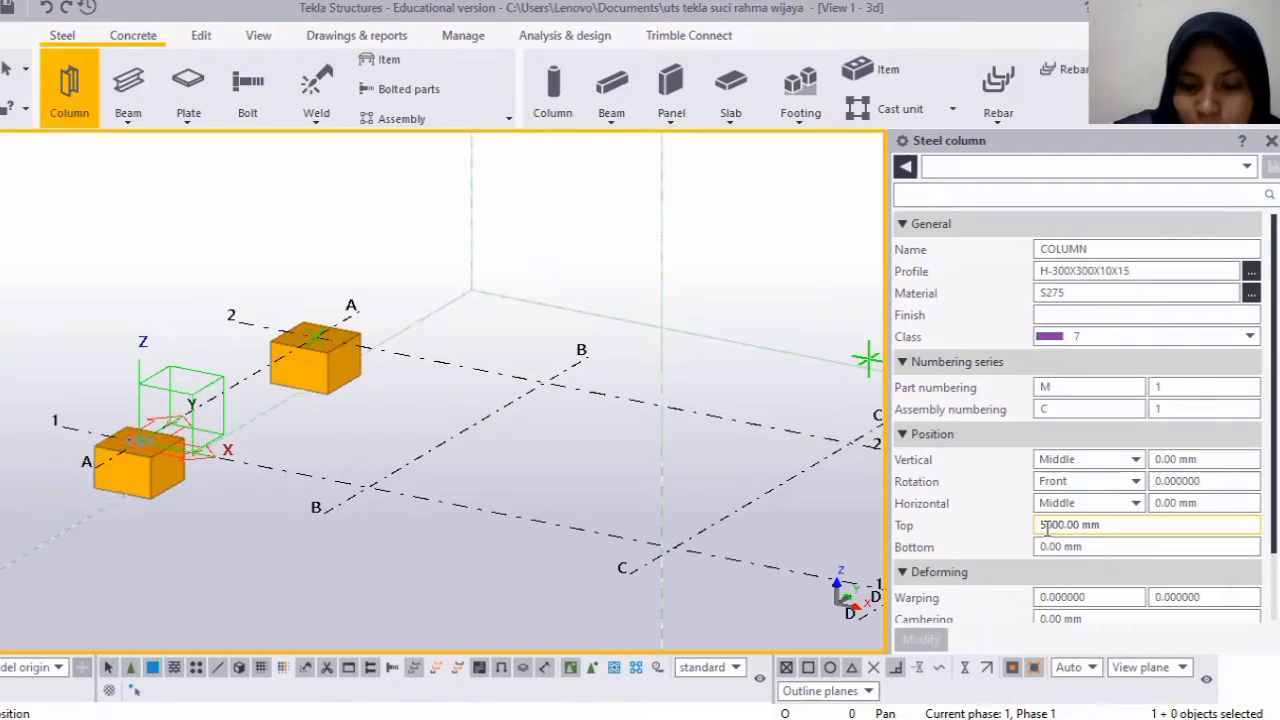
pyautogui.press('BackSpace')
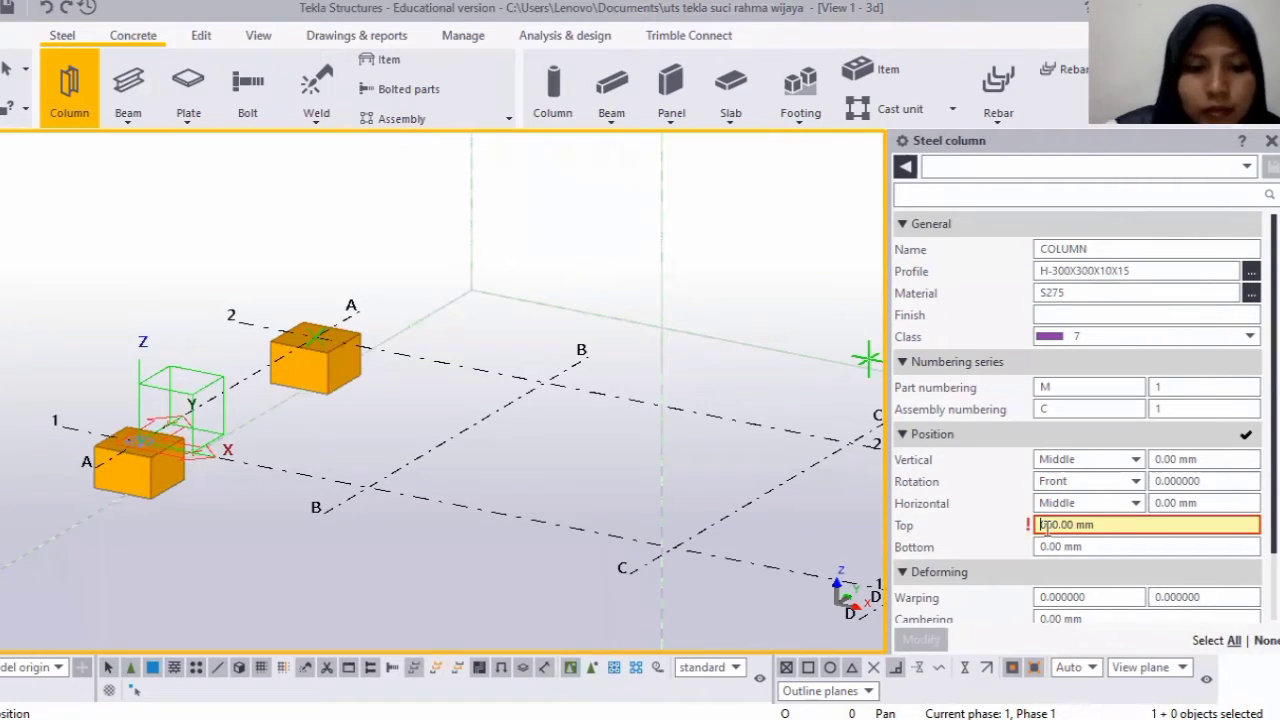
pyautogui.write('40')
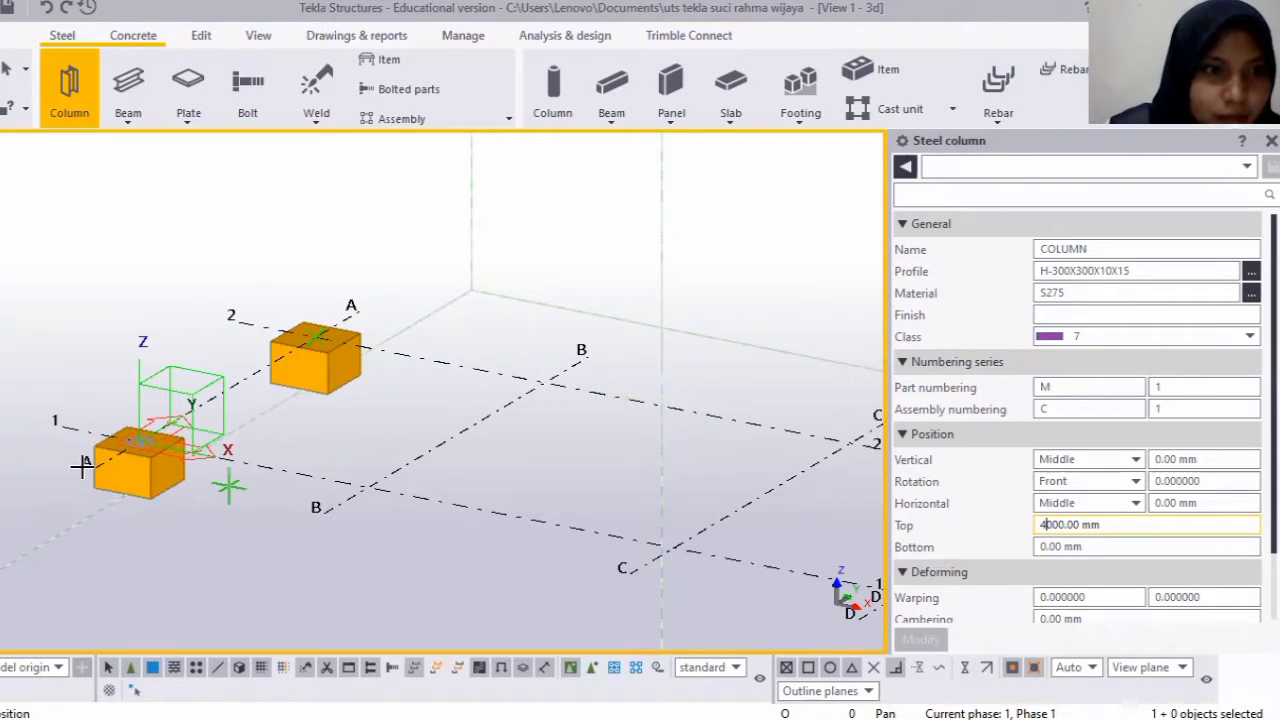
pyautogui.scroll(1, 88, 466)
pyautogui.scroll(1, 110, 460)
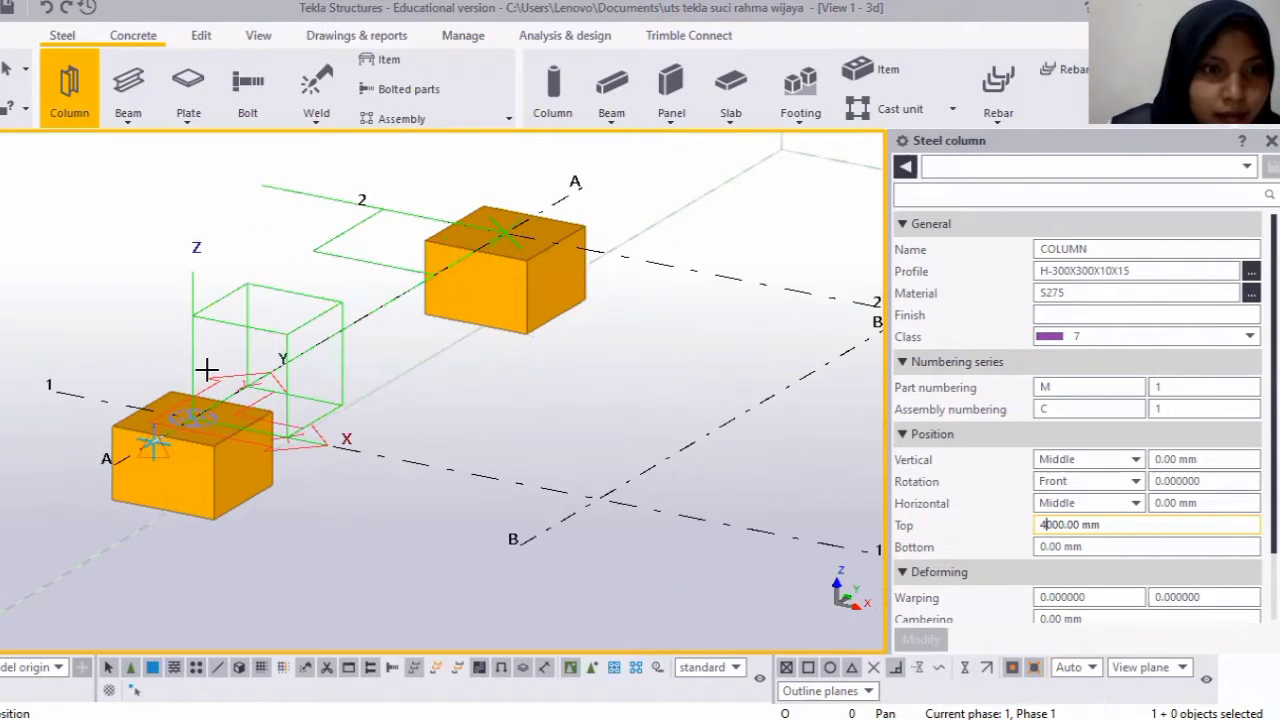
pyautogui.scroll(-1, 189, 419)
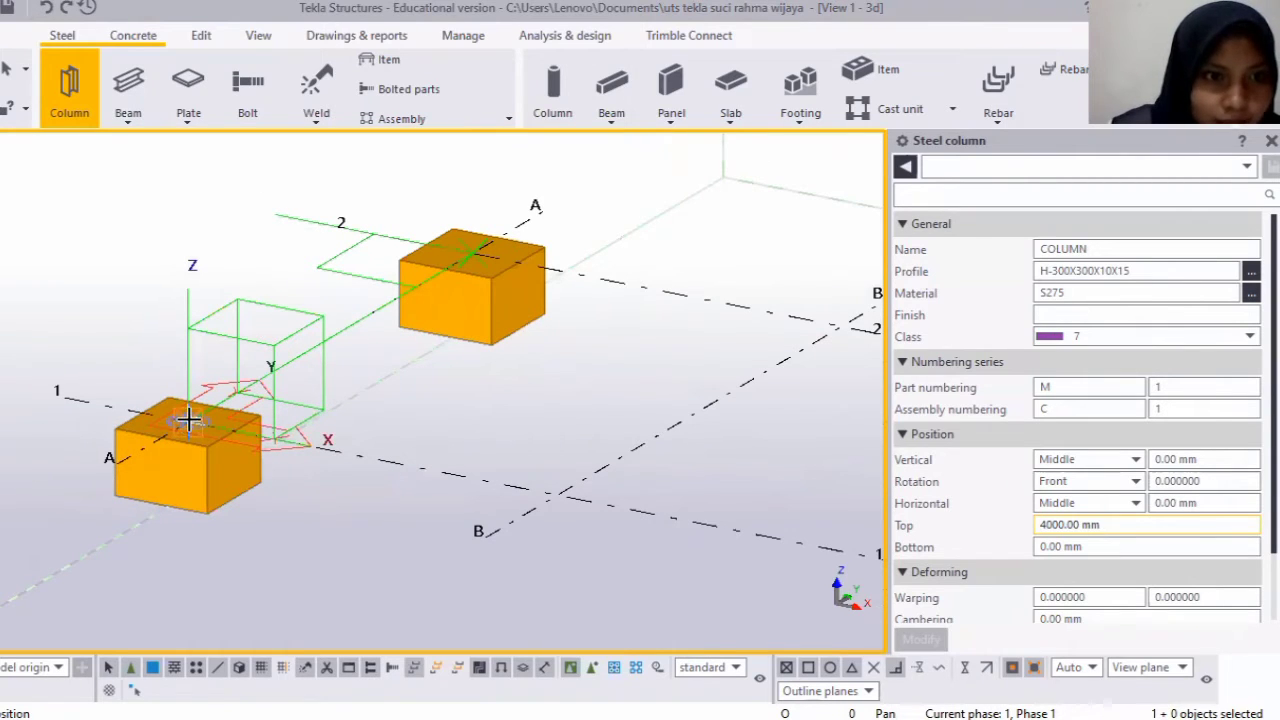
pyautogui.click(171, 424)
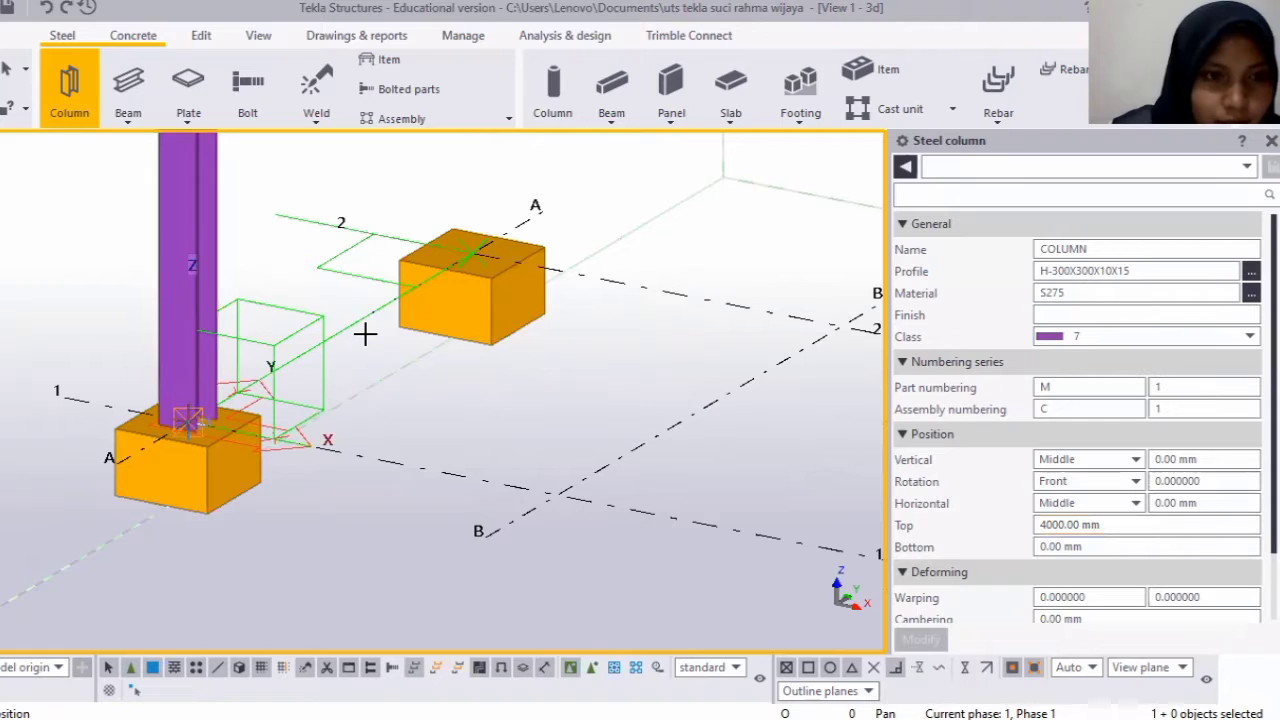
# Set the top level for the next steel column to 3000 mm.
pyautogui.scroll(-1, 380, 263)
pyautogui.scroll(3, 372, 320)
pyautogui.scroll(-4, 370, 353)
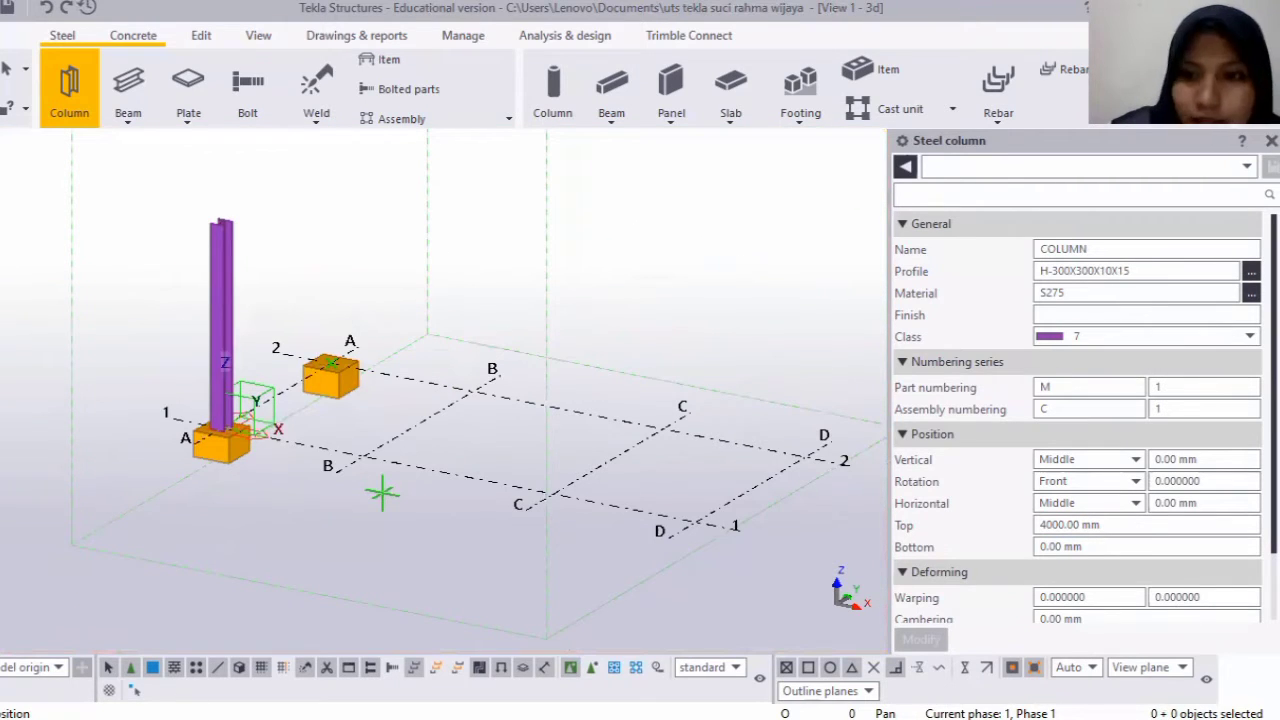
pyautogui.click(1043, 525)
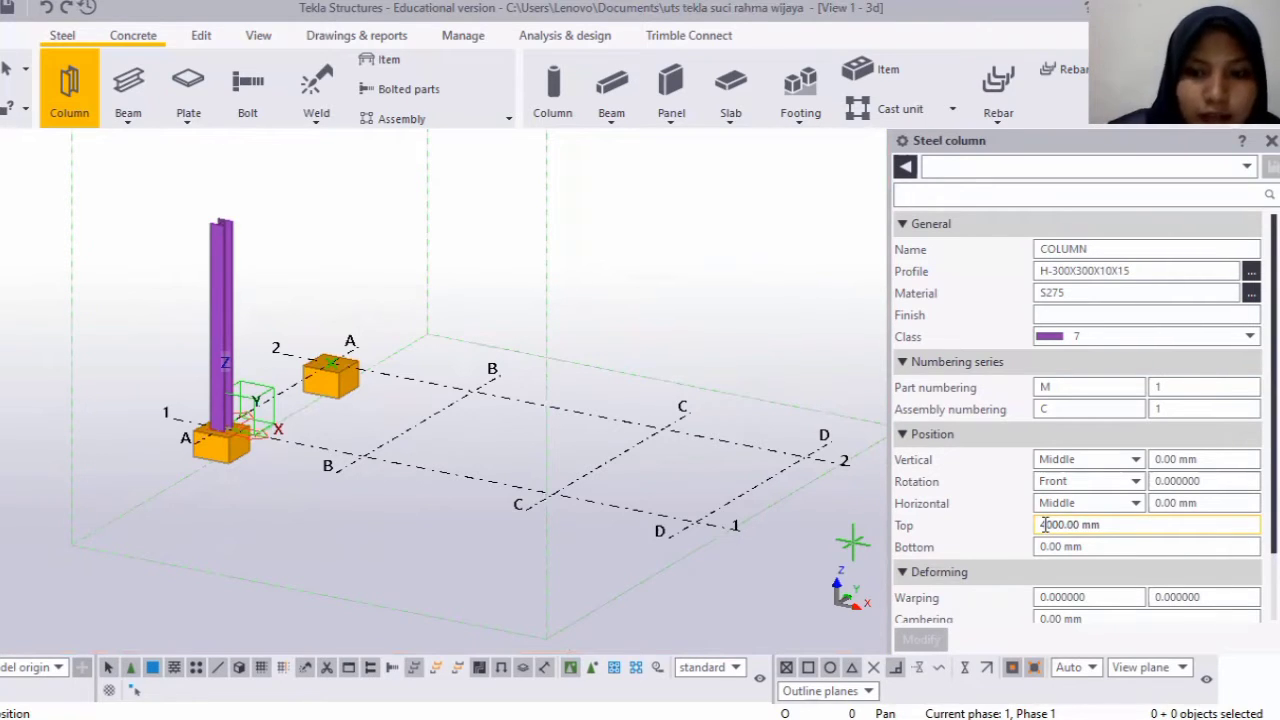
pyautogui.press('Delete')
pyautogui.write('4')
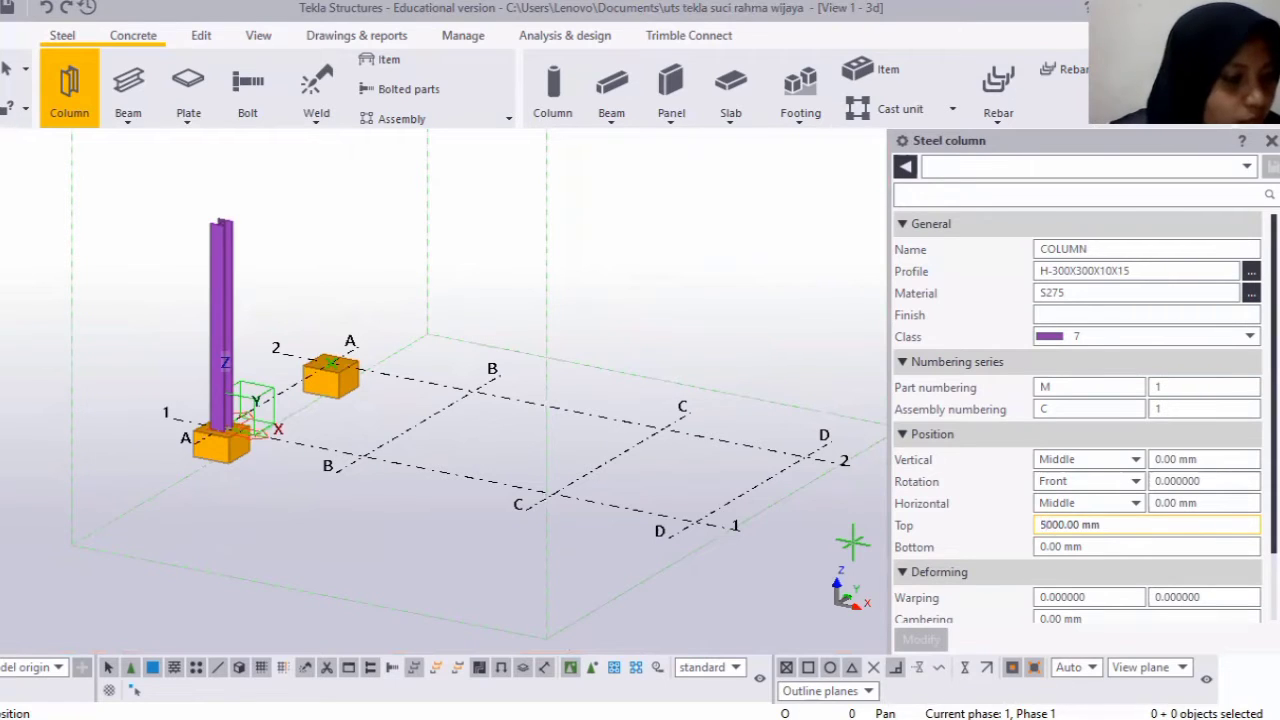
pyautogui.press('BackSpace')
pyautogui.write('3')
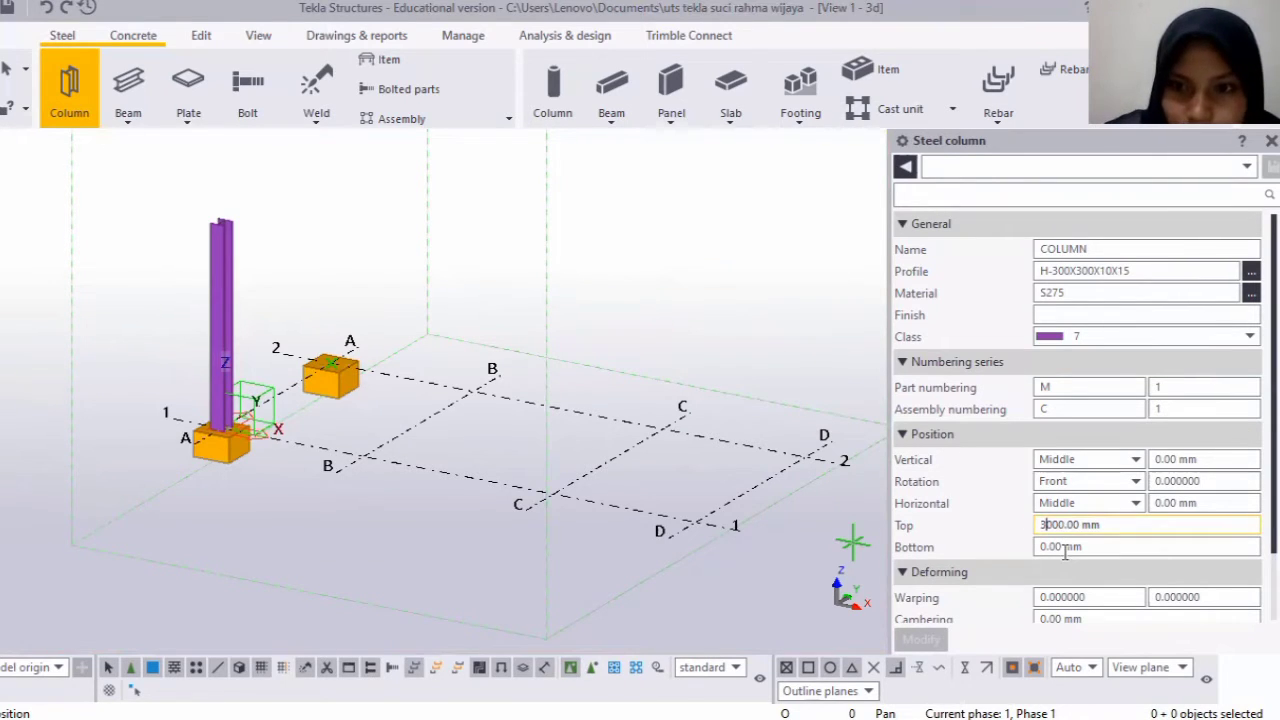
# Place the steel column on the concrete block at grid intersection A-2 and end the column command.
pyautogui.scroll(1, 334, 397)
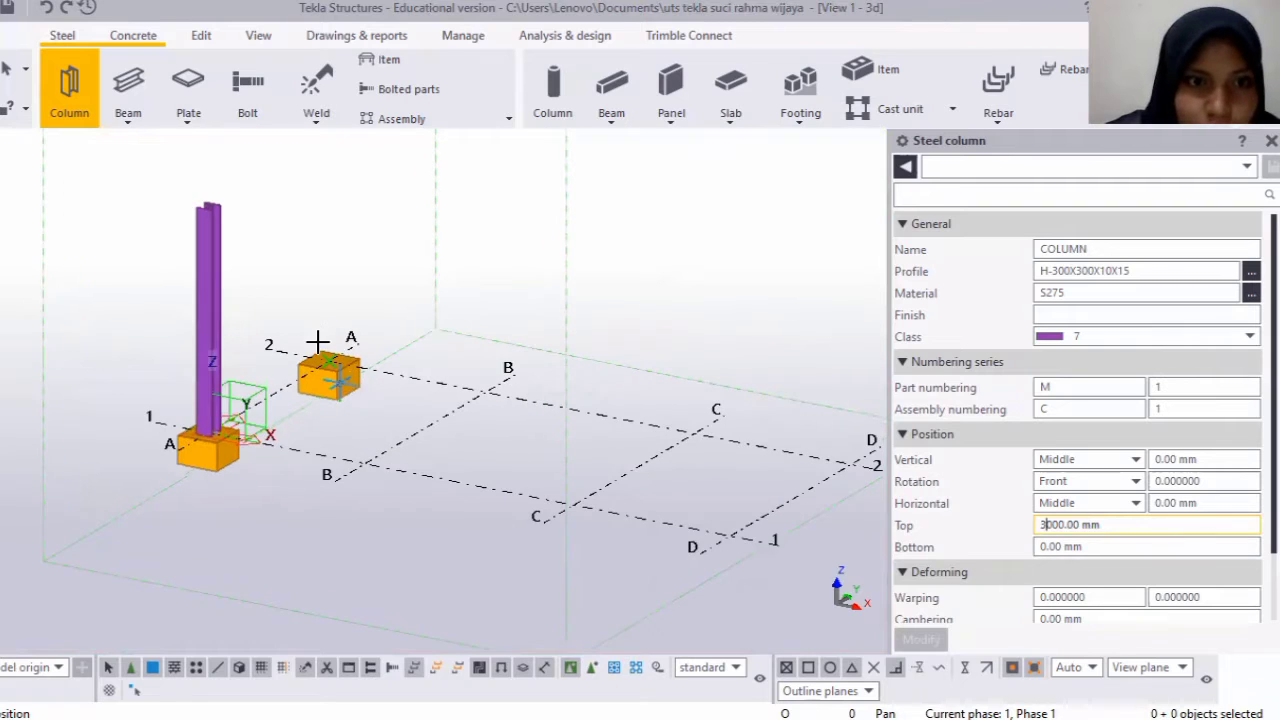
pyautogui.scroll(3, 317, 342)
pyautogui.click(326, 368)
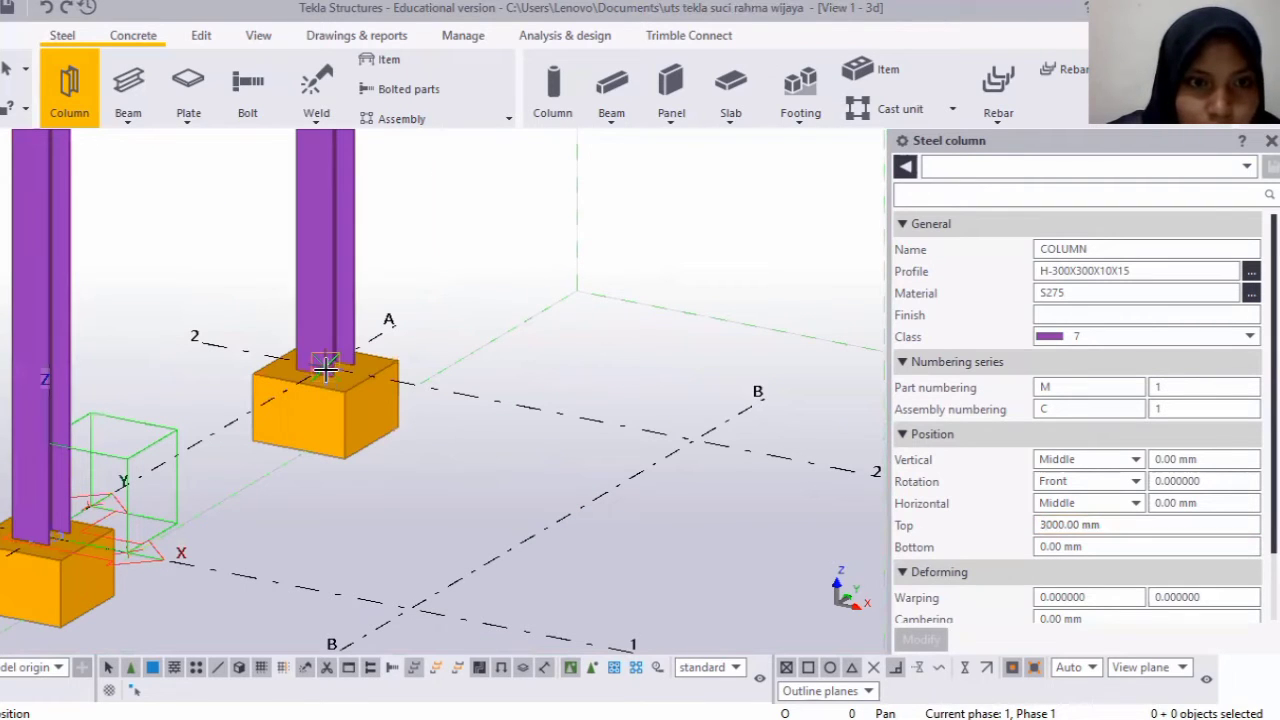
pyautogui.scroll(-3, 326, 390)
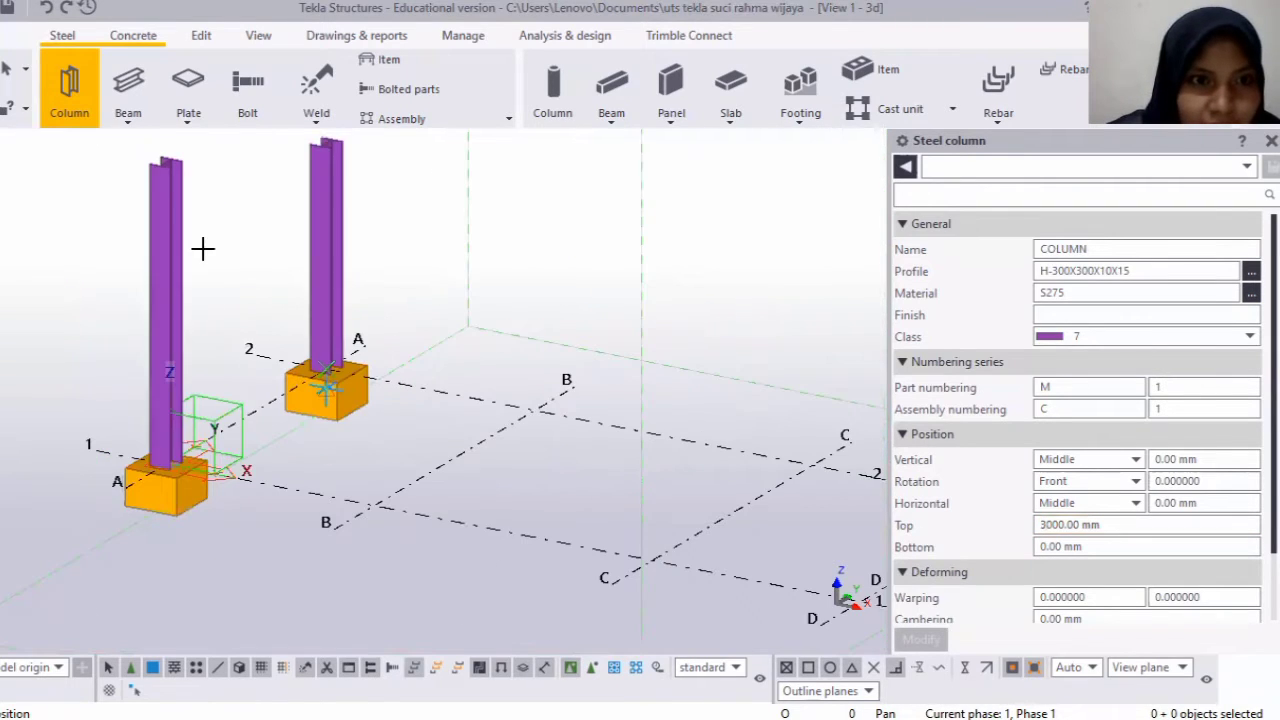
pyautogui.scroll(-3, 203, 249)
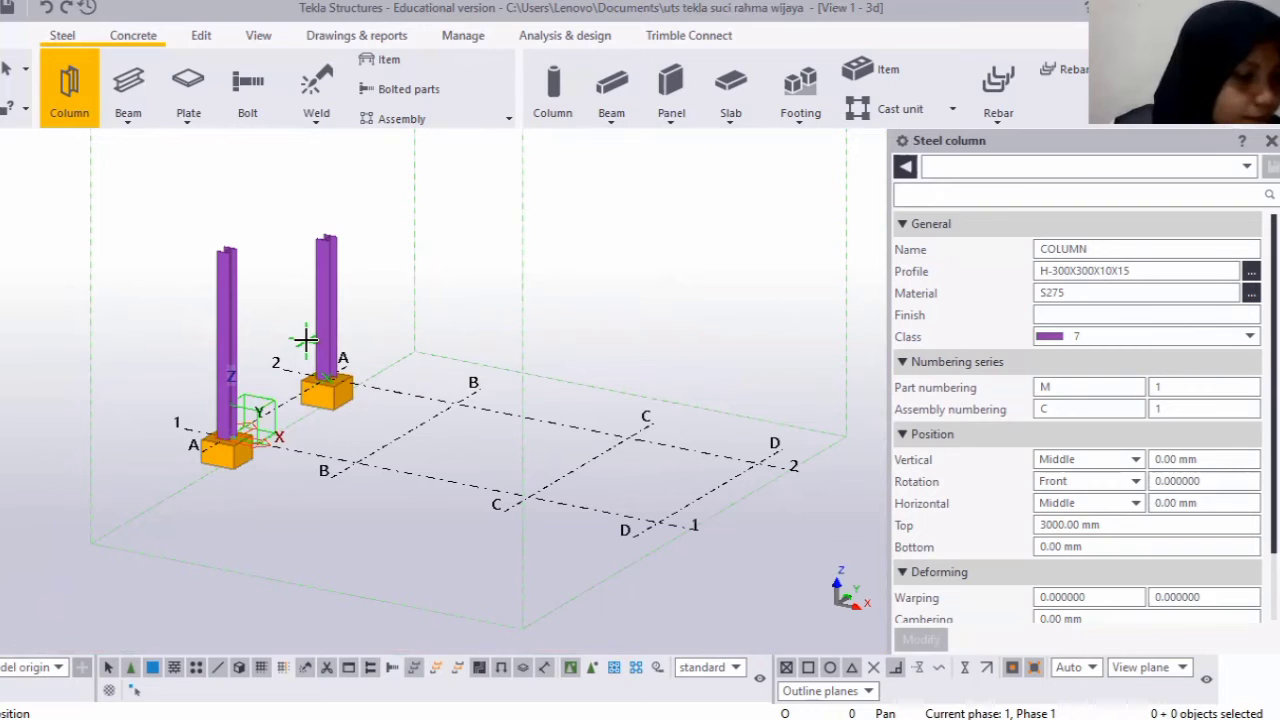
pyautogui.rightClick(504, 238)
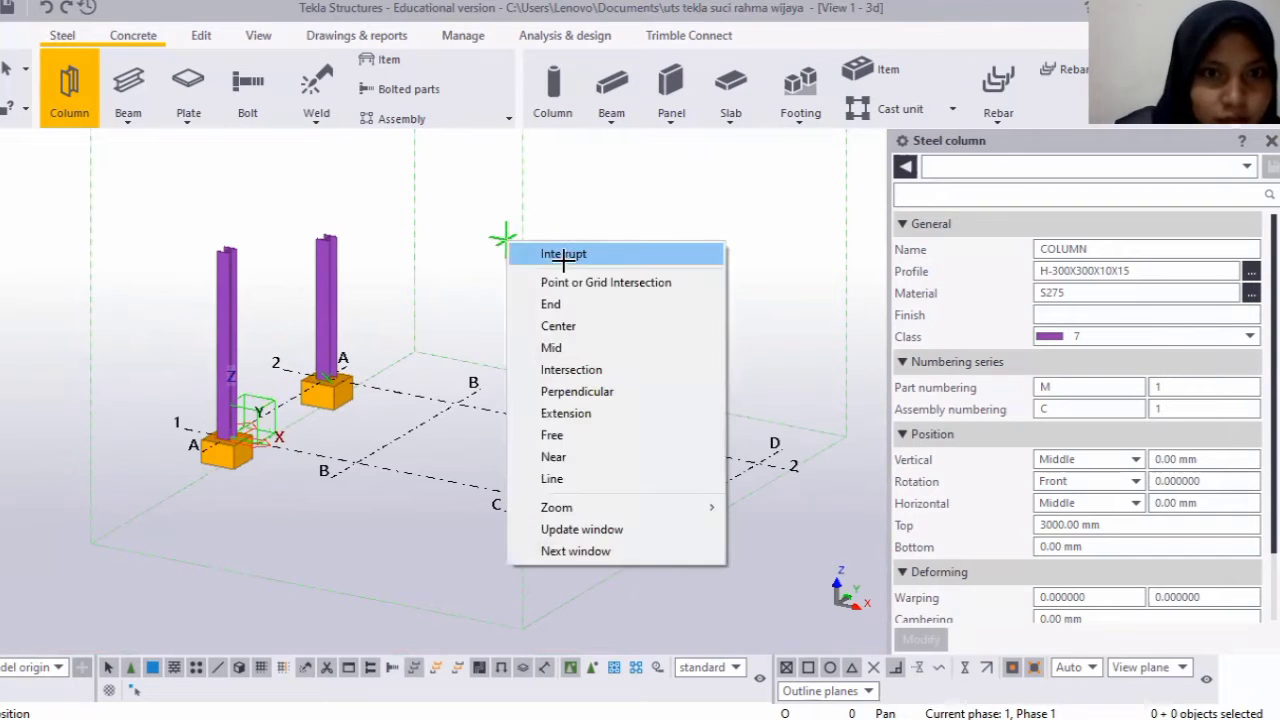
pyautogui.click(632, 260)
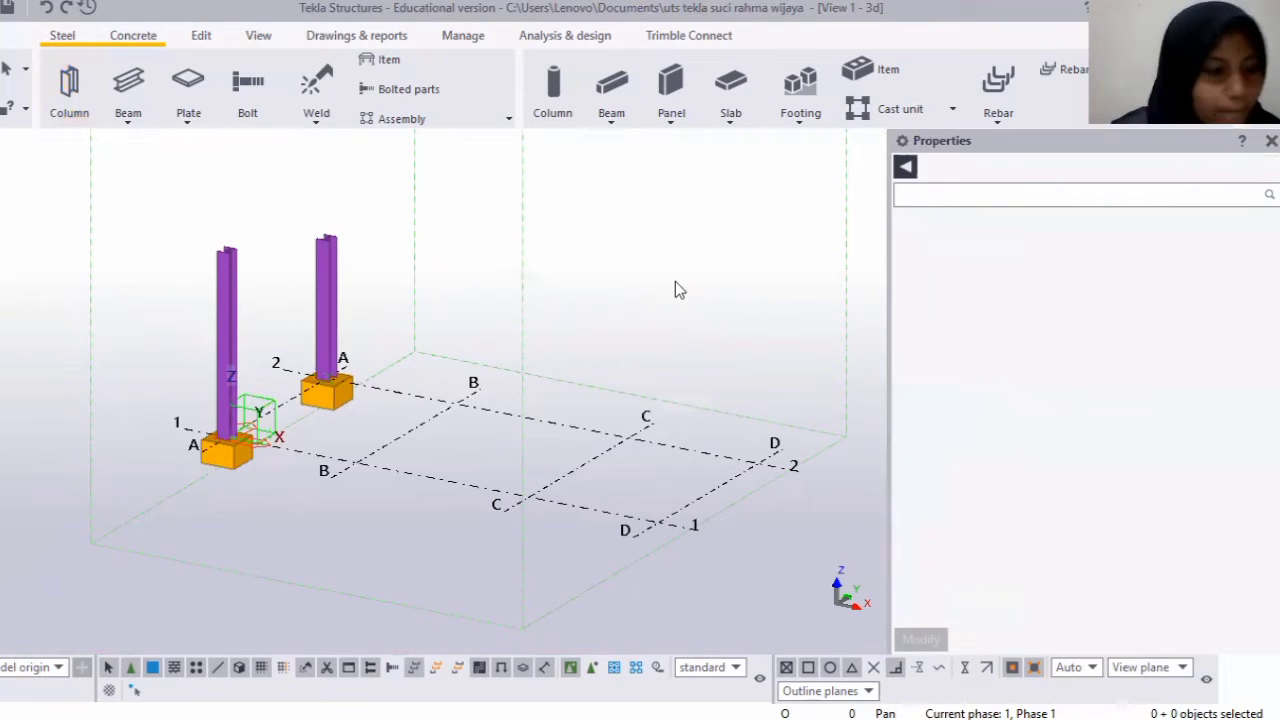
# Examine the two steel columns and their concrete blocks from several sides in the 3D view.
pyautogui.scroll(2, 548, 313)
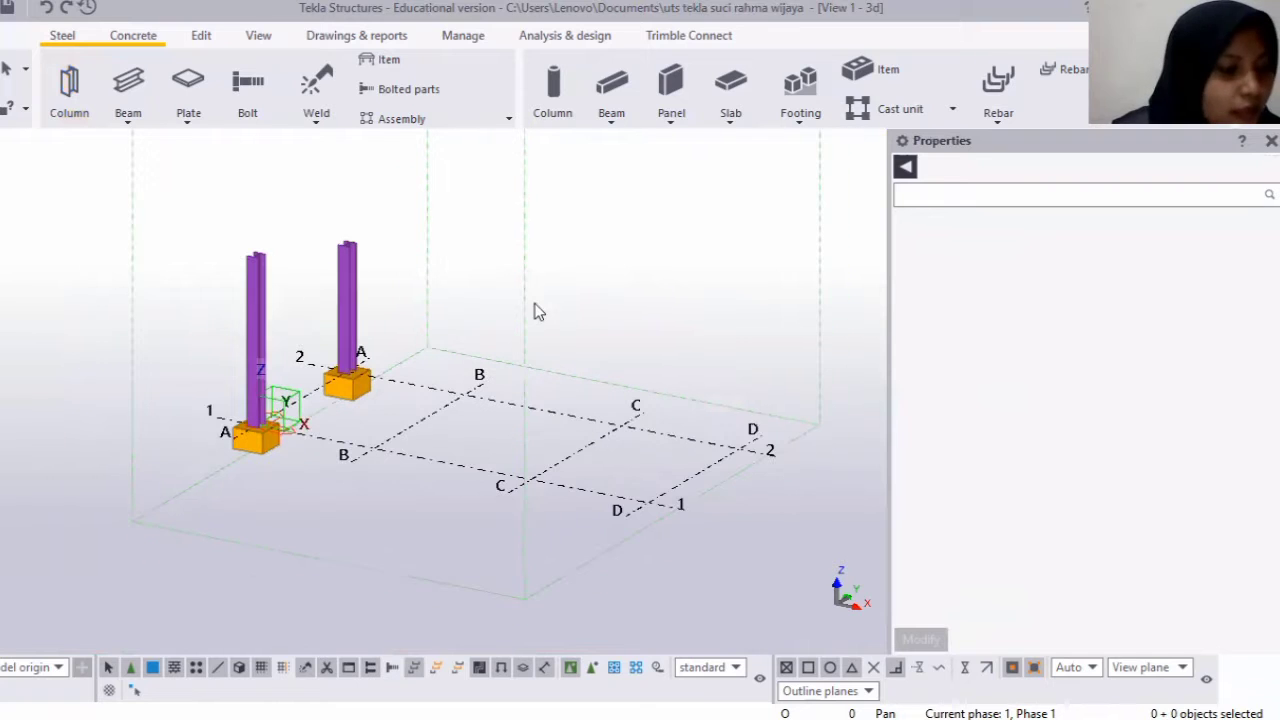
pyautogui.scroll(1, 491, 362)
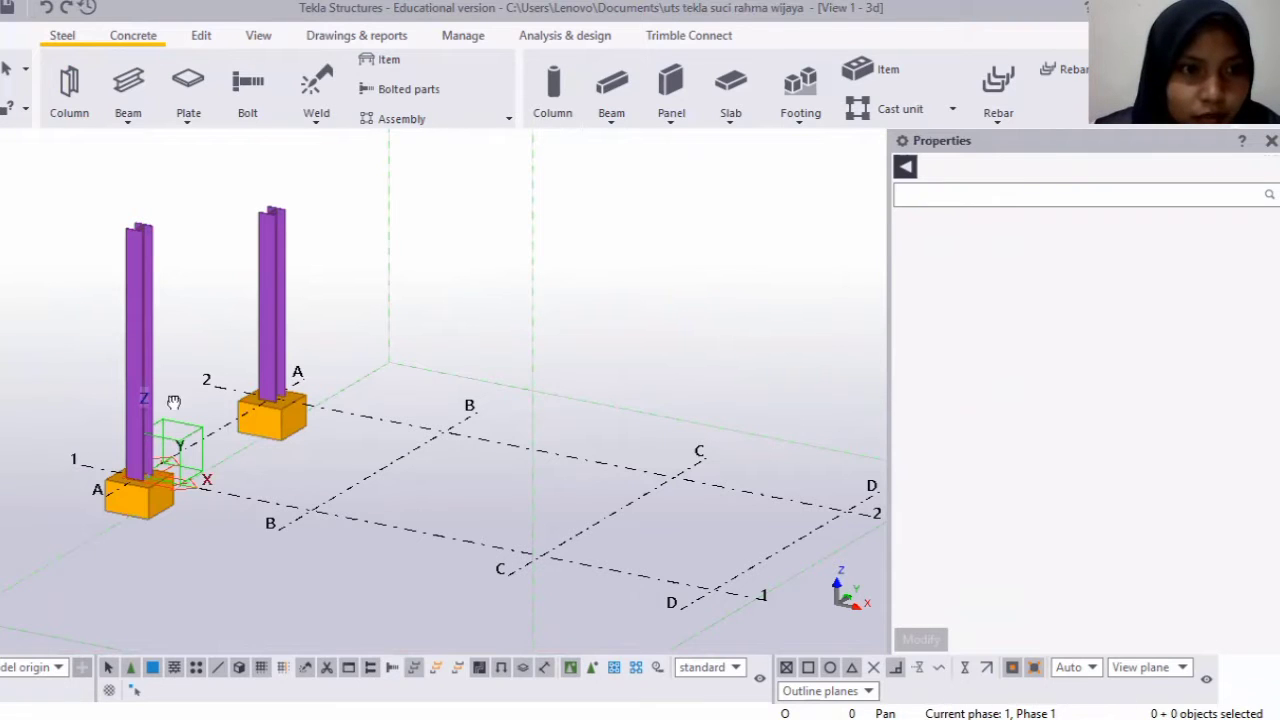
pyautogui.keyDown('ctrl'); pyautogui.moveTo(174, 402); pyautogui.dragTo(189, 363, button='middle'); pyautogui.keyUp('ctrl')
pyautogui.scroll(-3, 260, 397)
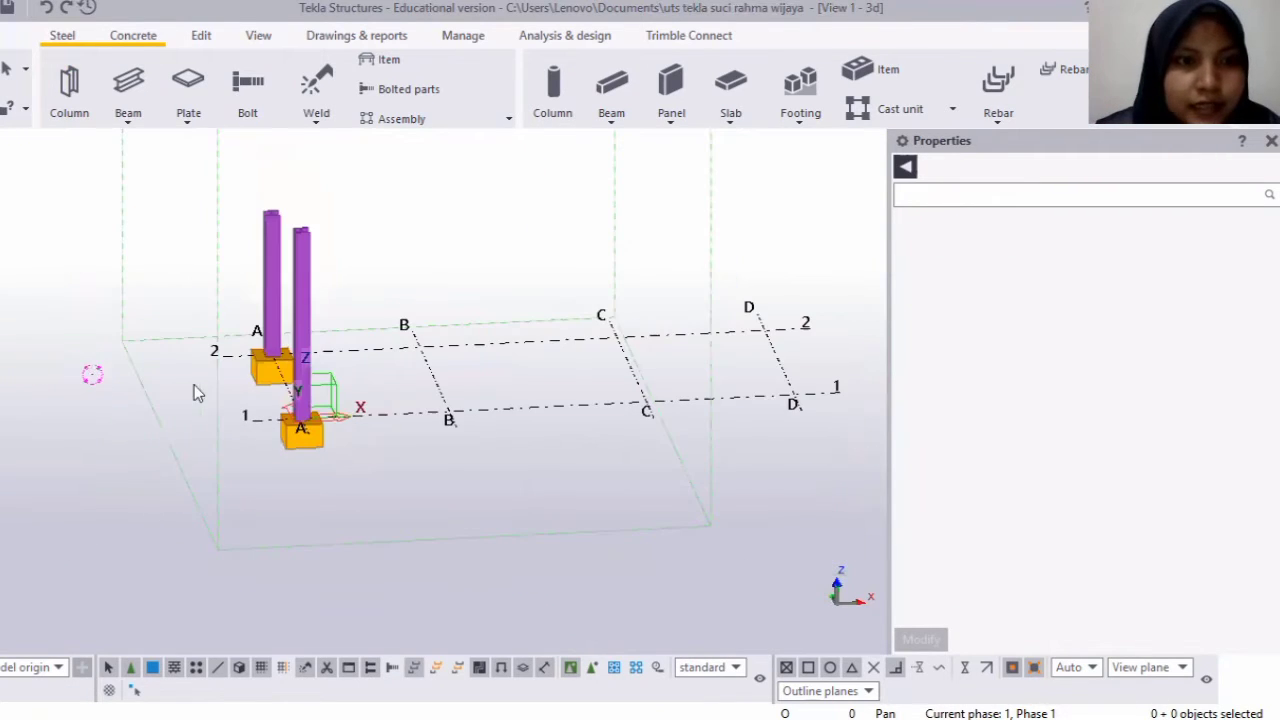
pyautogui.keyDown('ctrl'); pyautogui.moveTo(63, 374); pyautogui.dragTo(225, 358, button='middle'); pyautogui.keyUp('ctrl')
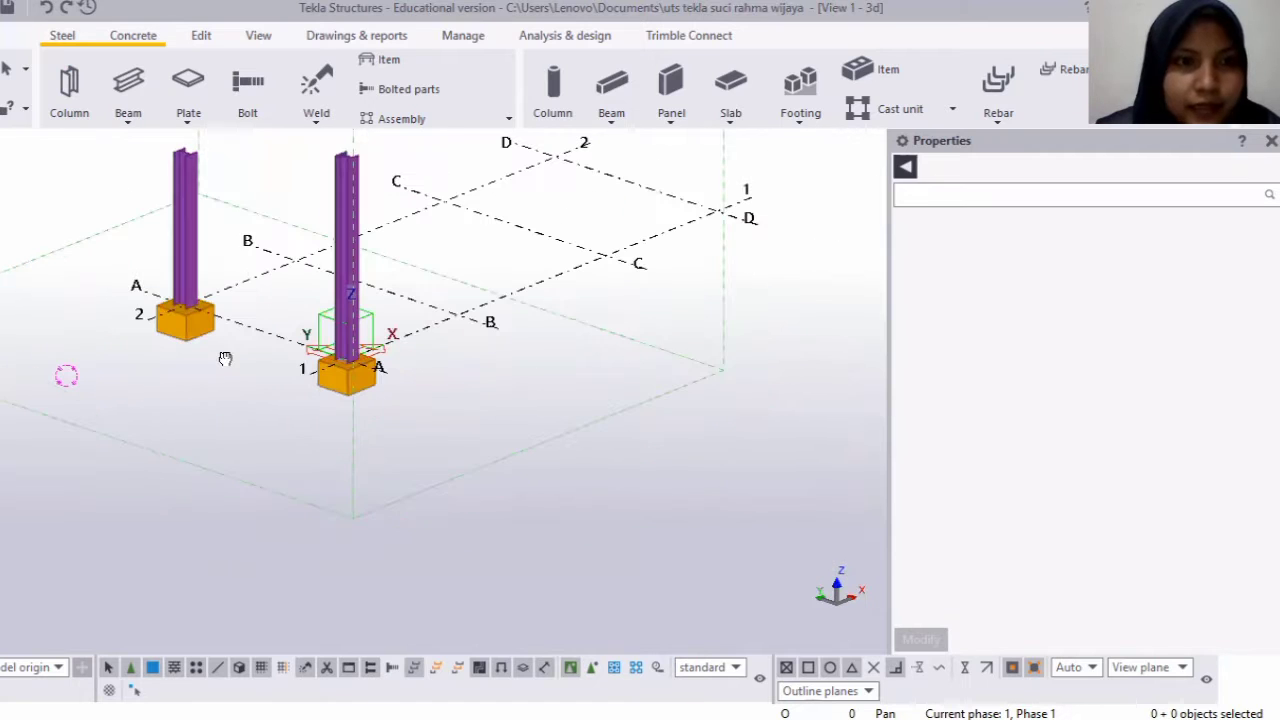
pyautogui.scroll(-3, 646, 486)
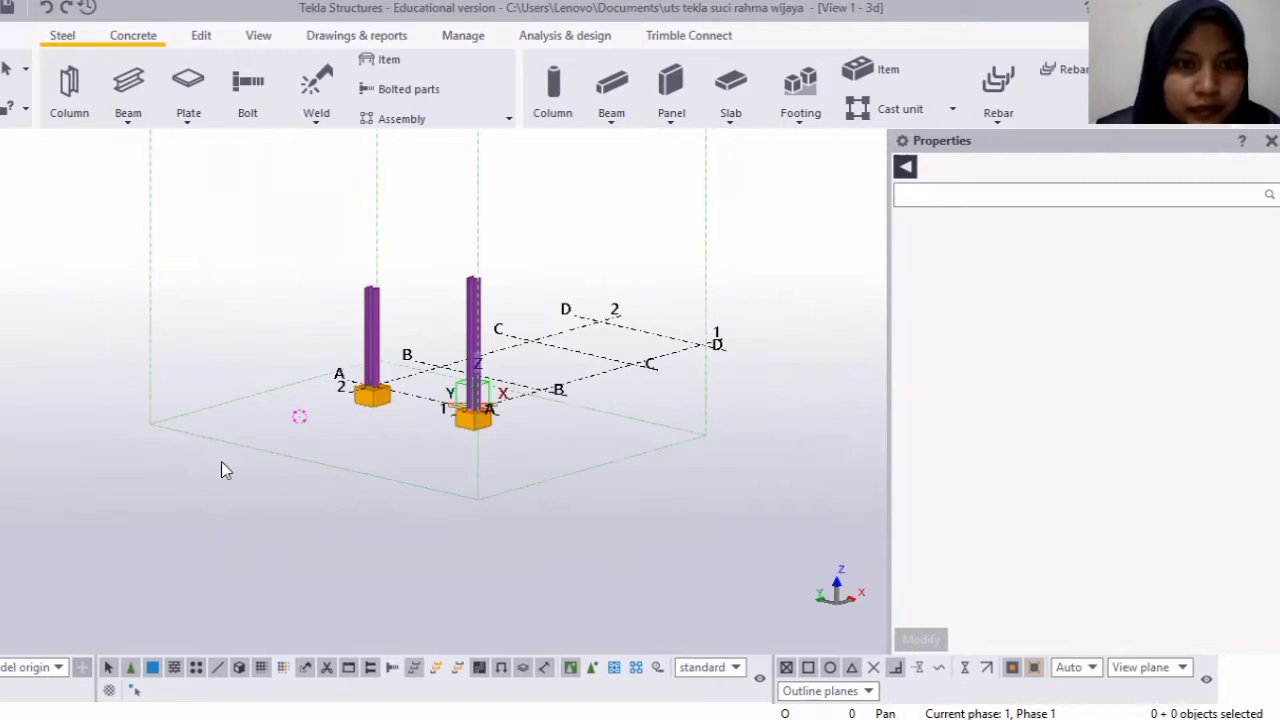
pyautogui.scroll(3, 382, 448)
pyautogui.keyDown('ctrl'); pyautogui.moveTo(8, 314); pyautogui.dragTo(92, 262, button='middle'); pyautogui.keyUp('ctrl')
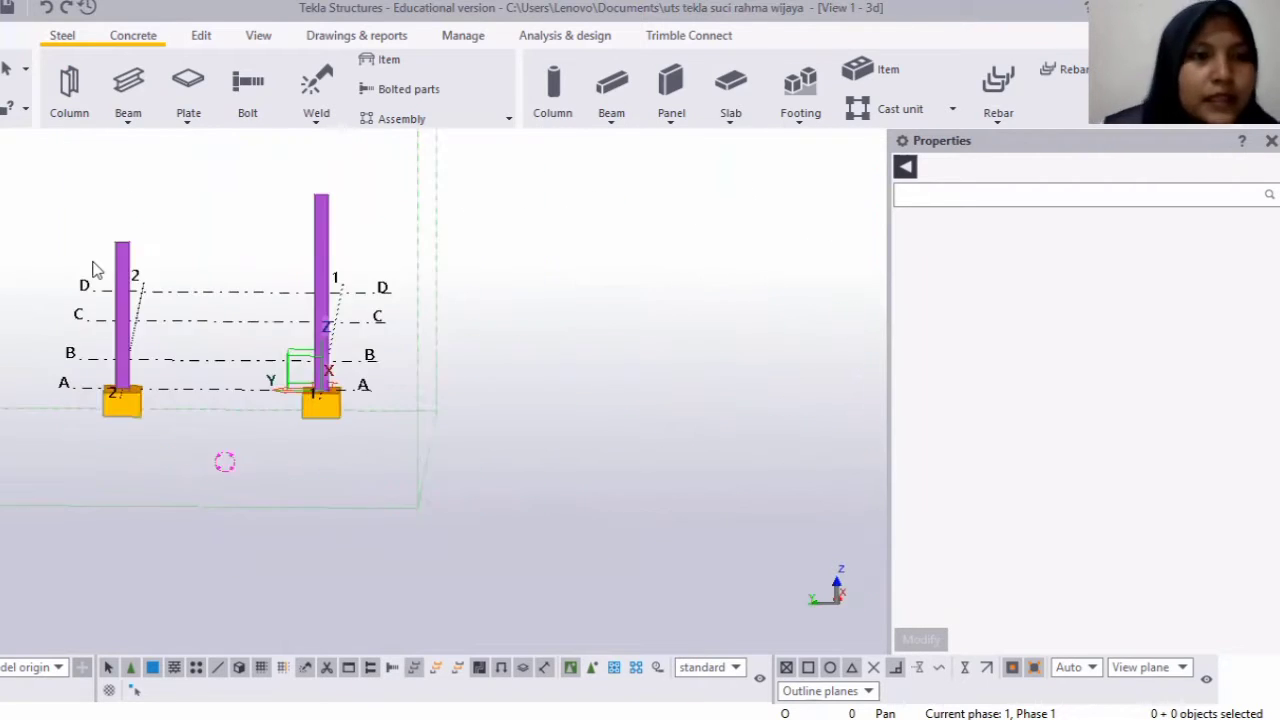
pyautogui.scroll(1, 96, 243)
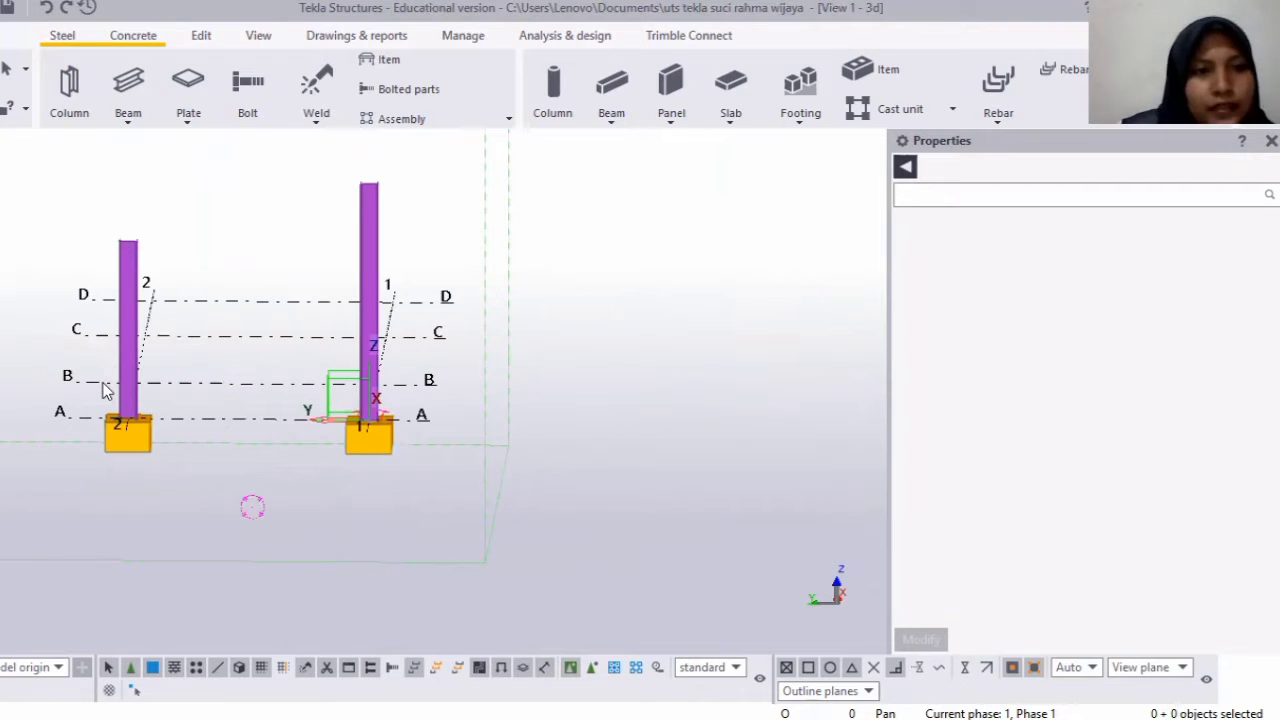
pyautogui.scroll(1, 106, 388)
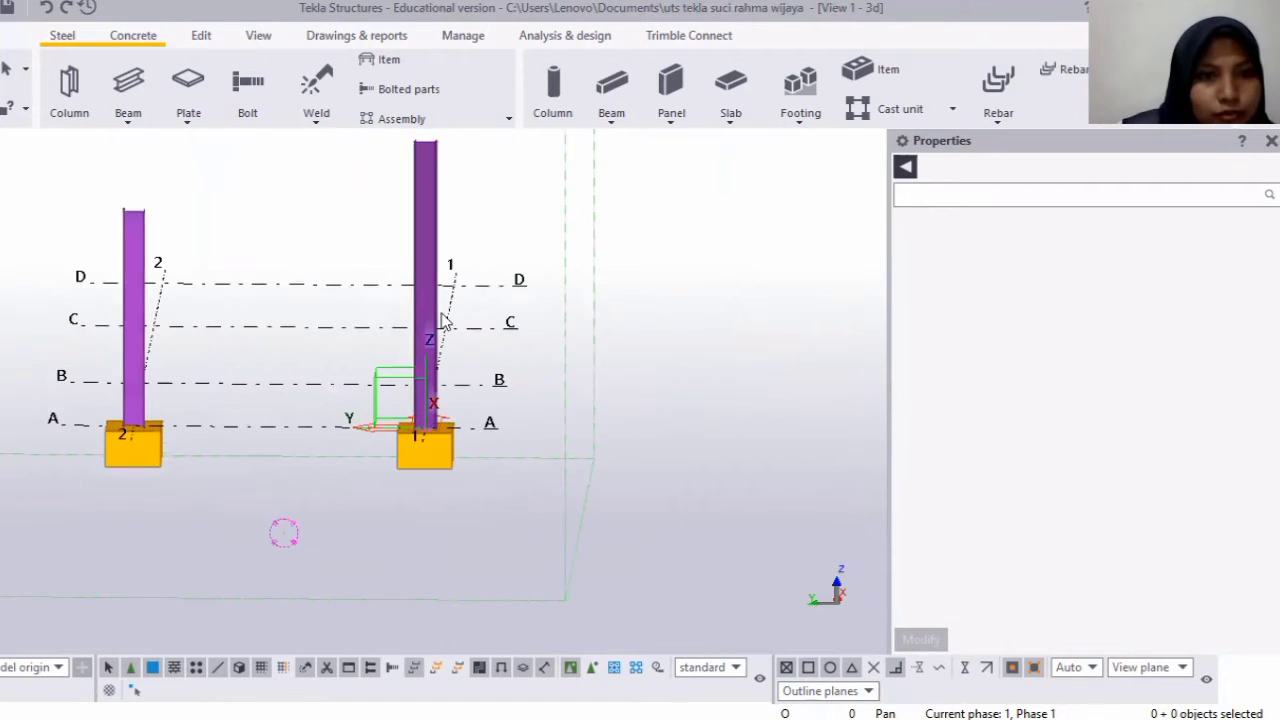
pyautogui.scroll(-1, 206, 515)
pyautogui.scroll(1, 148, 388)
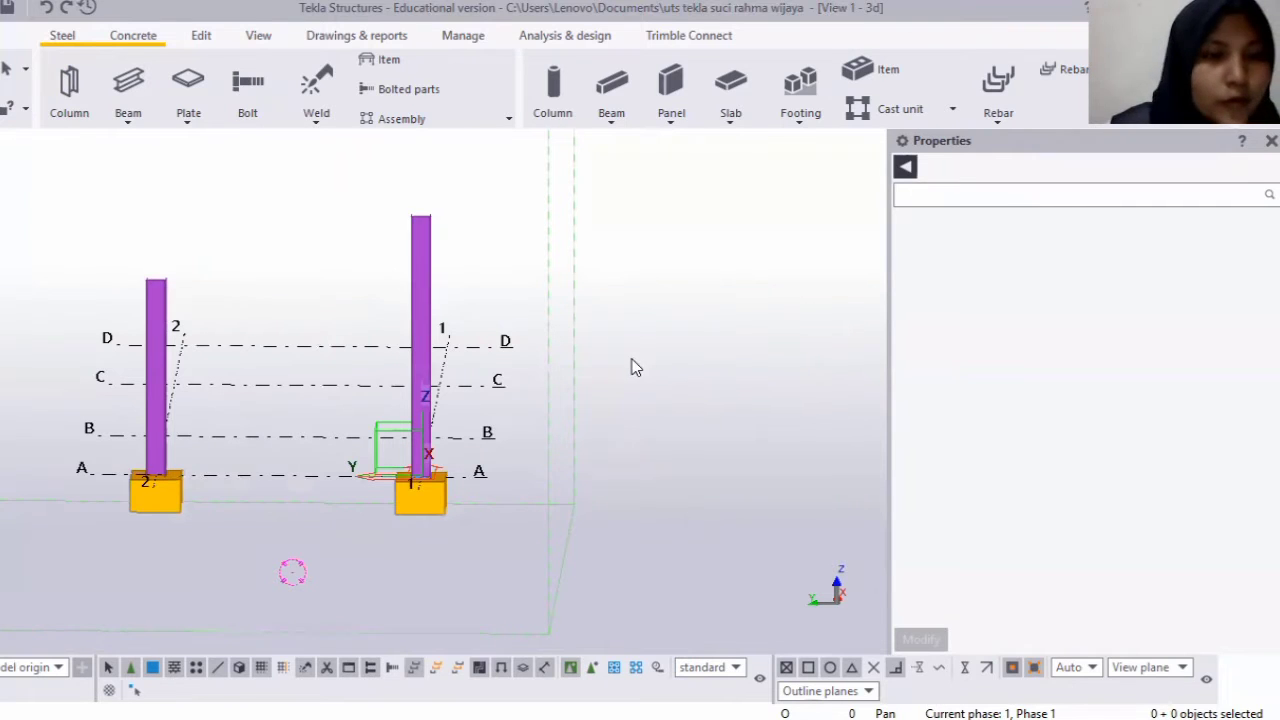
pyautogui.scroll(-2, 332, 485)
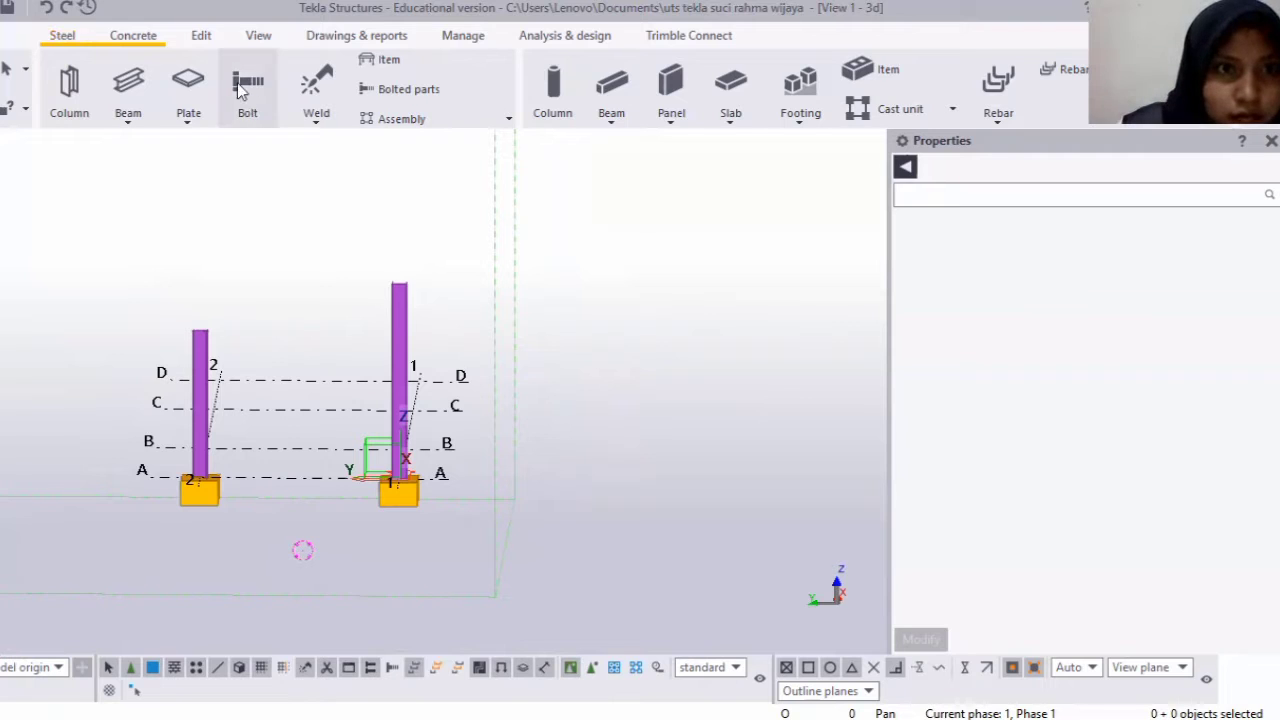
# Create views along all the grid lines with the standard settings and make the Grid A elevation visible.
pyautogui.scroll(-3, 238, 90)
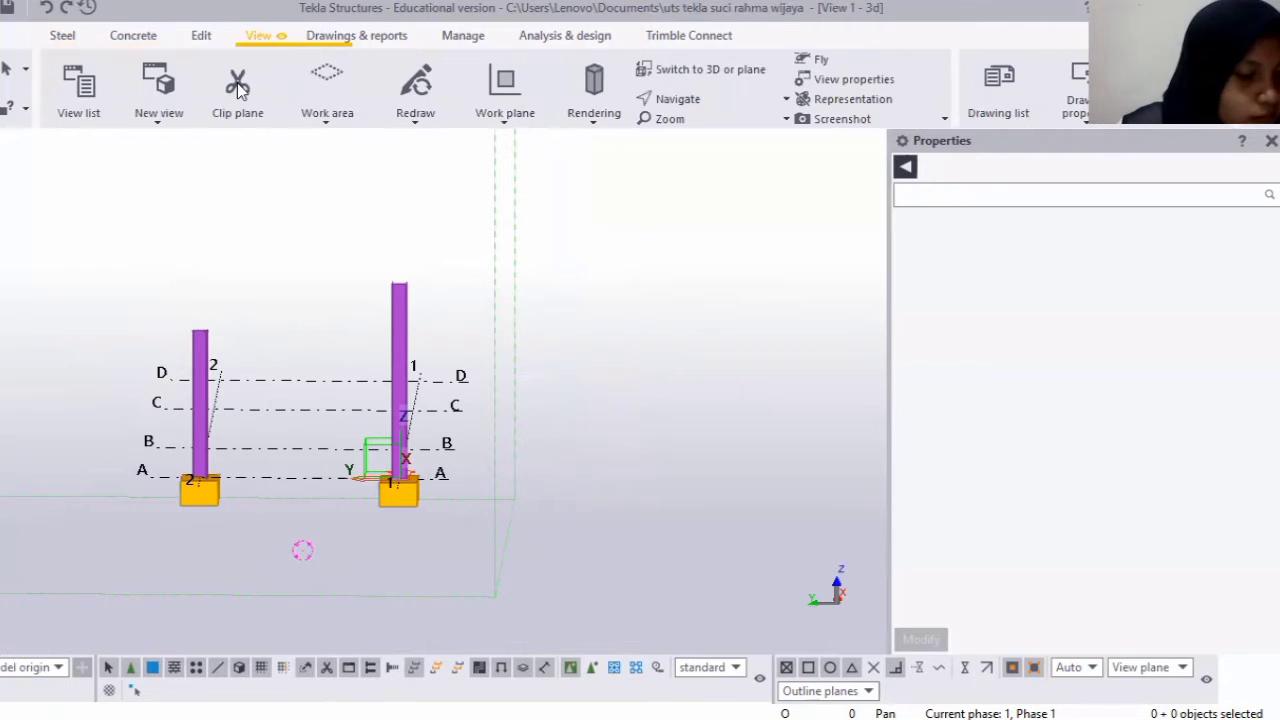
pyautogui.click(160, 123)
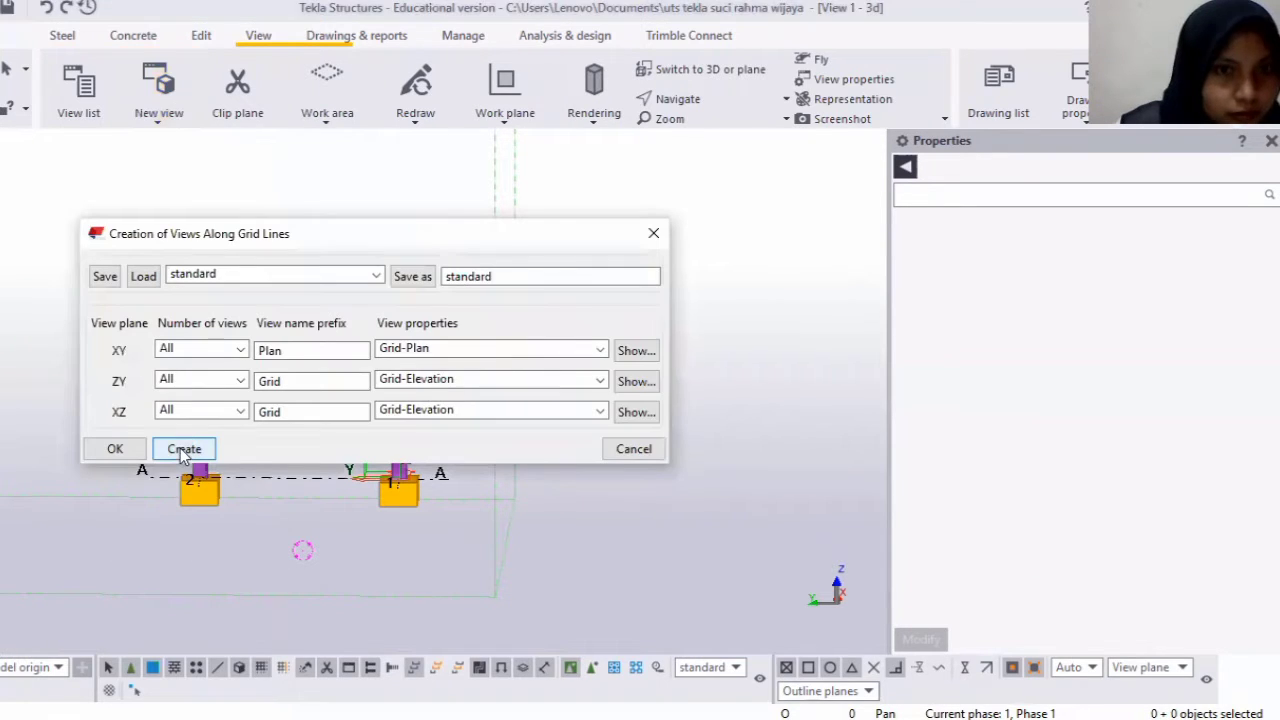
pyautogui.click(183, 448)
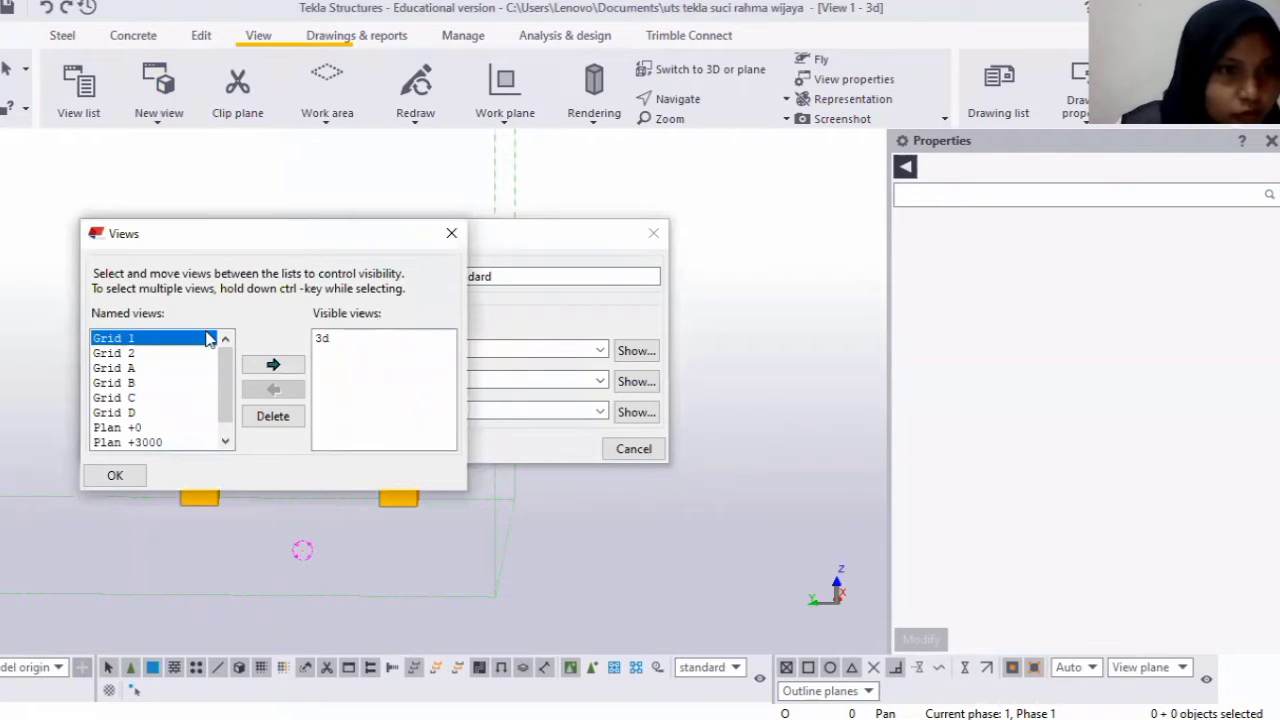
pyautogui.click(129, 372)
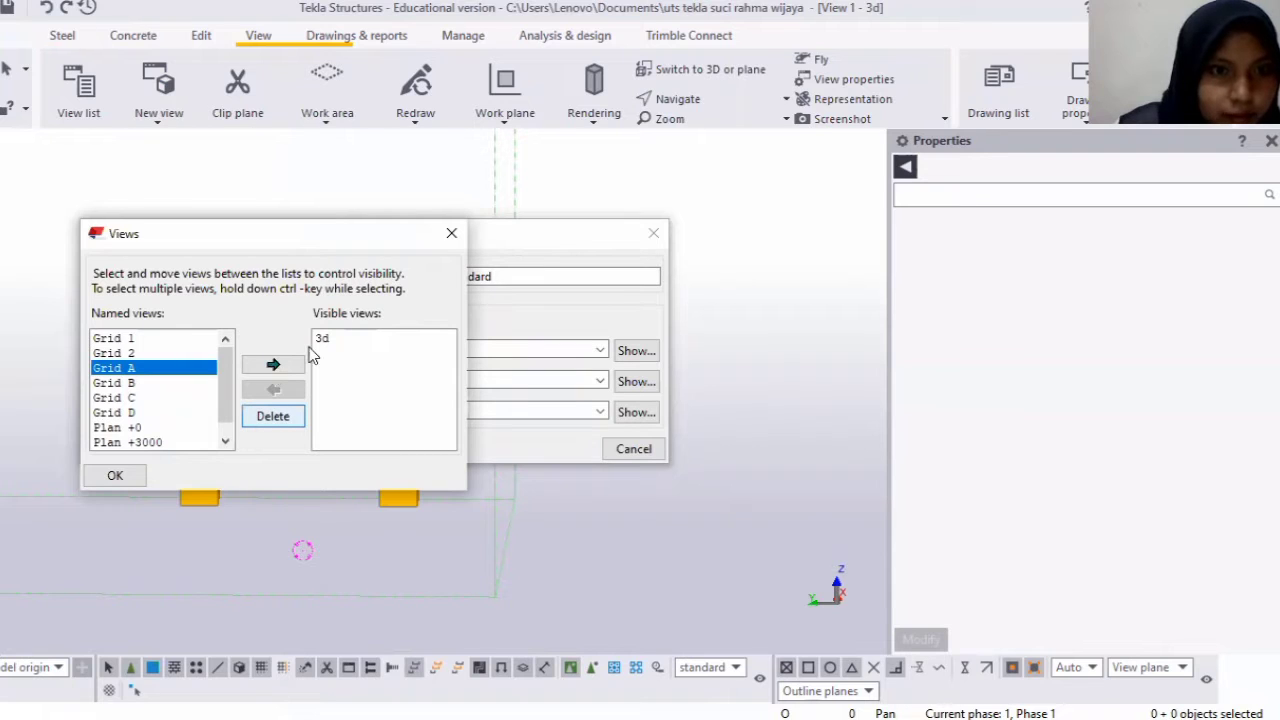
pyautogui.click(250, 364)
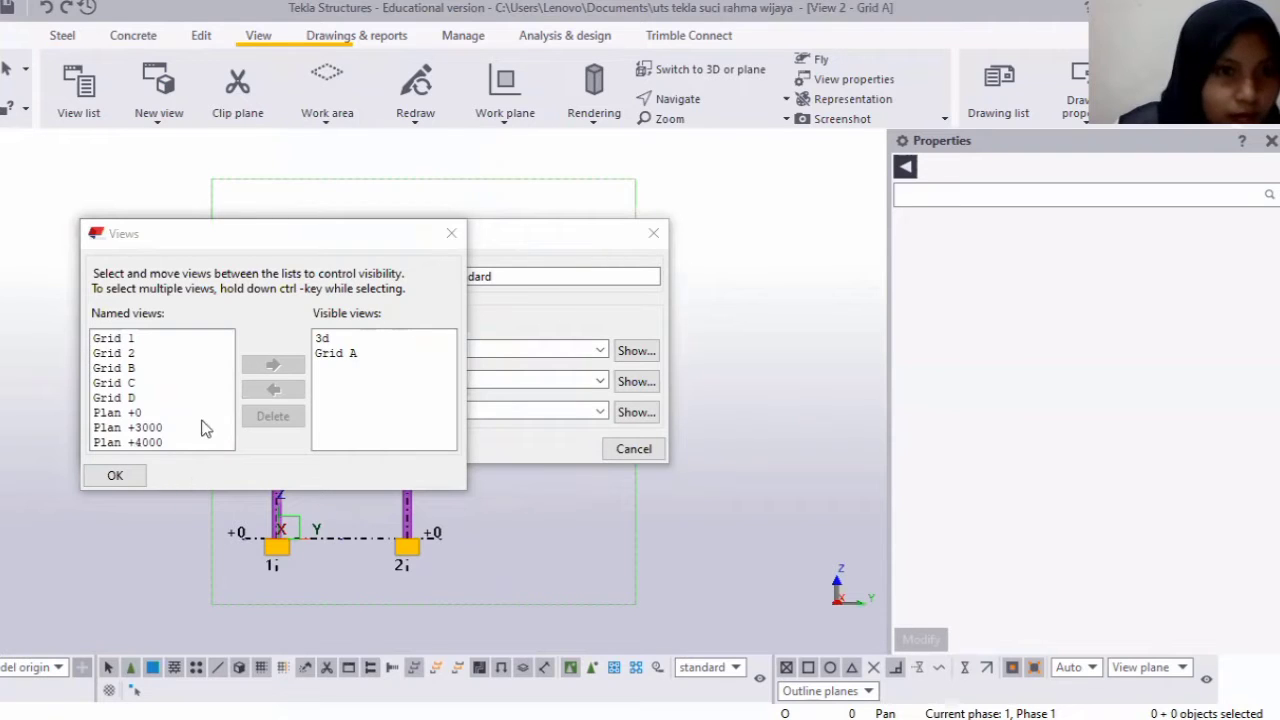
pyautogui.click(116, 476)
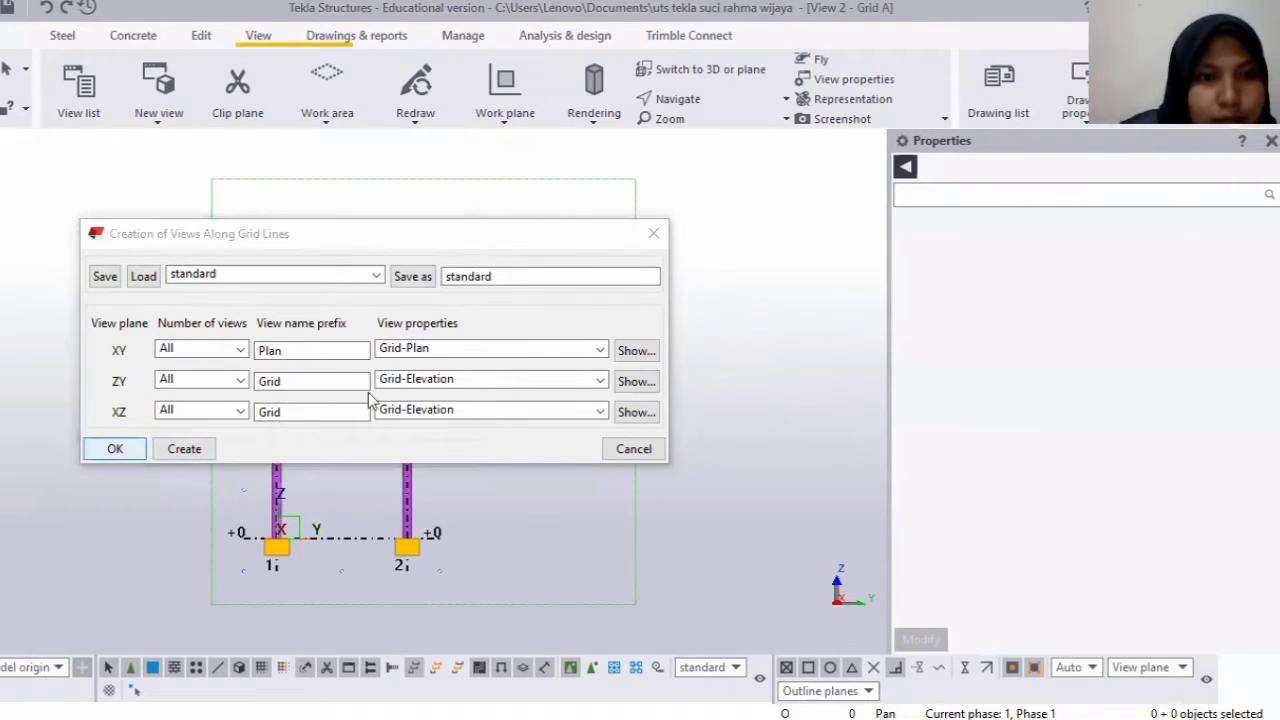
# Start a steel beam and set its profile to H-300X150X6.5X9 from the 300-400 group of H profiles.
pyautogui.scroll(6, 368, 390)
pyautogui.scroll(1, 241, 368)
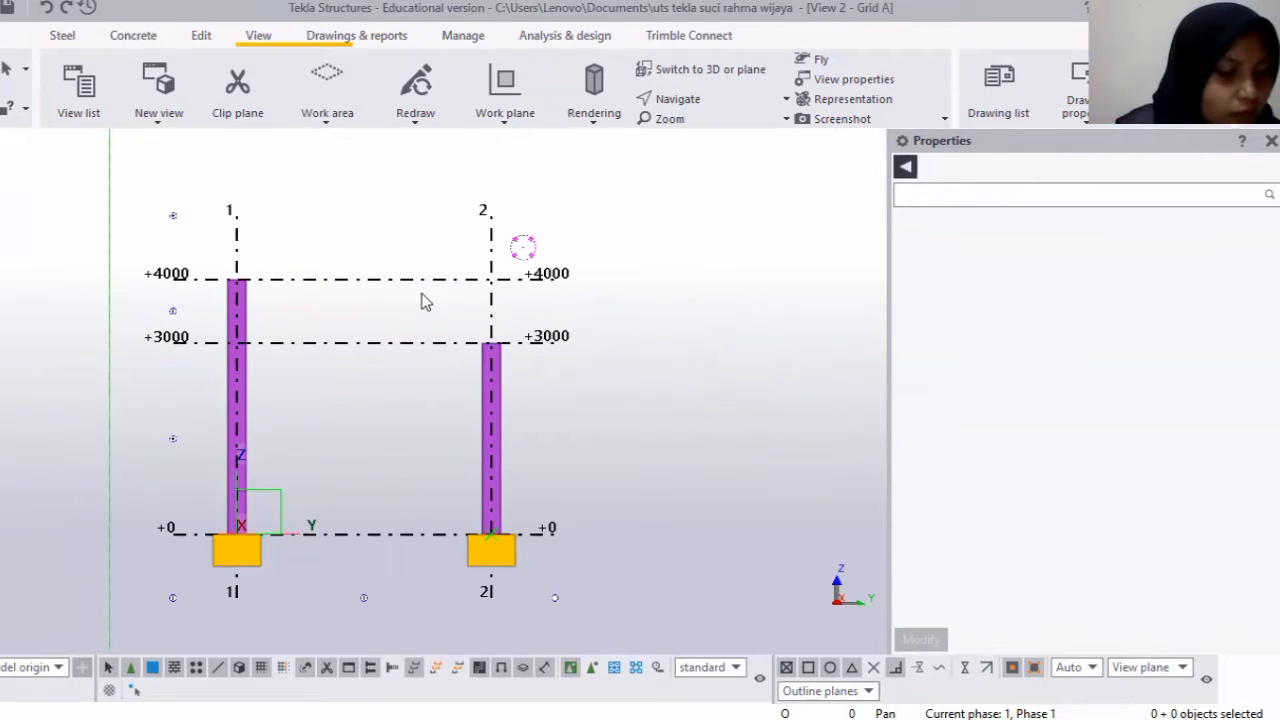
pyautogui.click(60, 38)
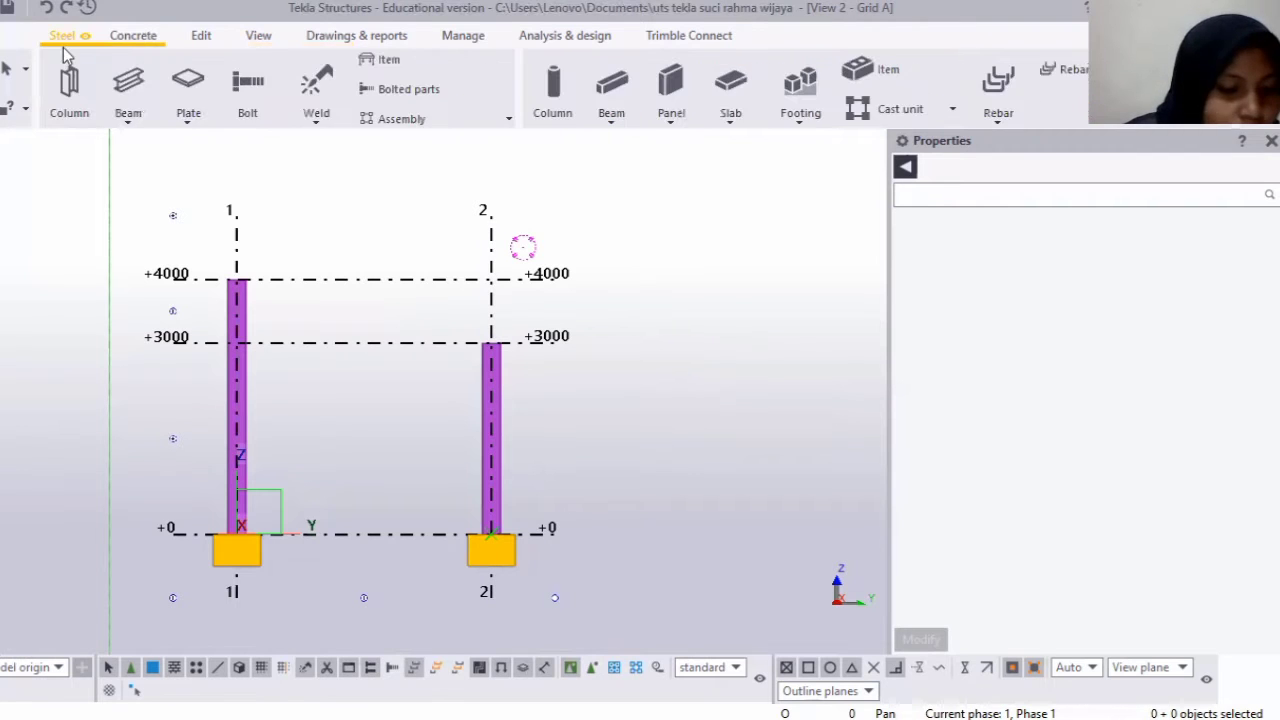
pyautogui.click(145, 96)
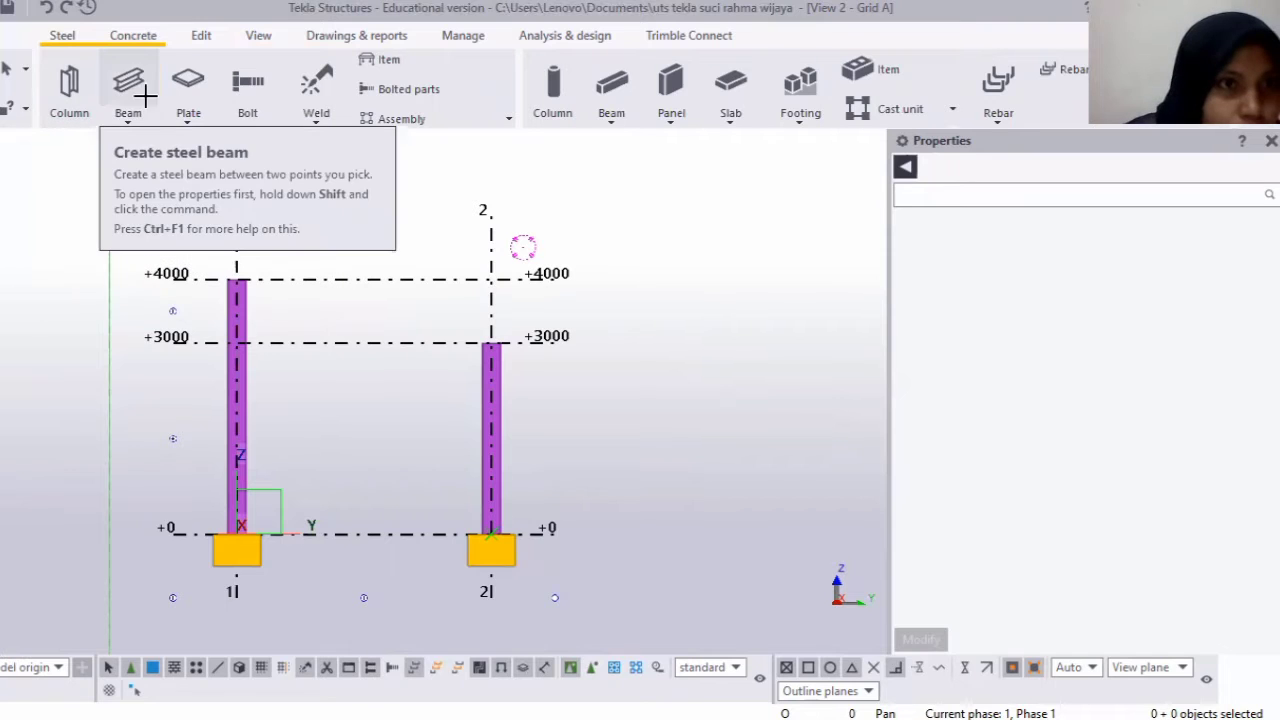
pyautogui.click(140, 94)
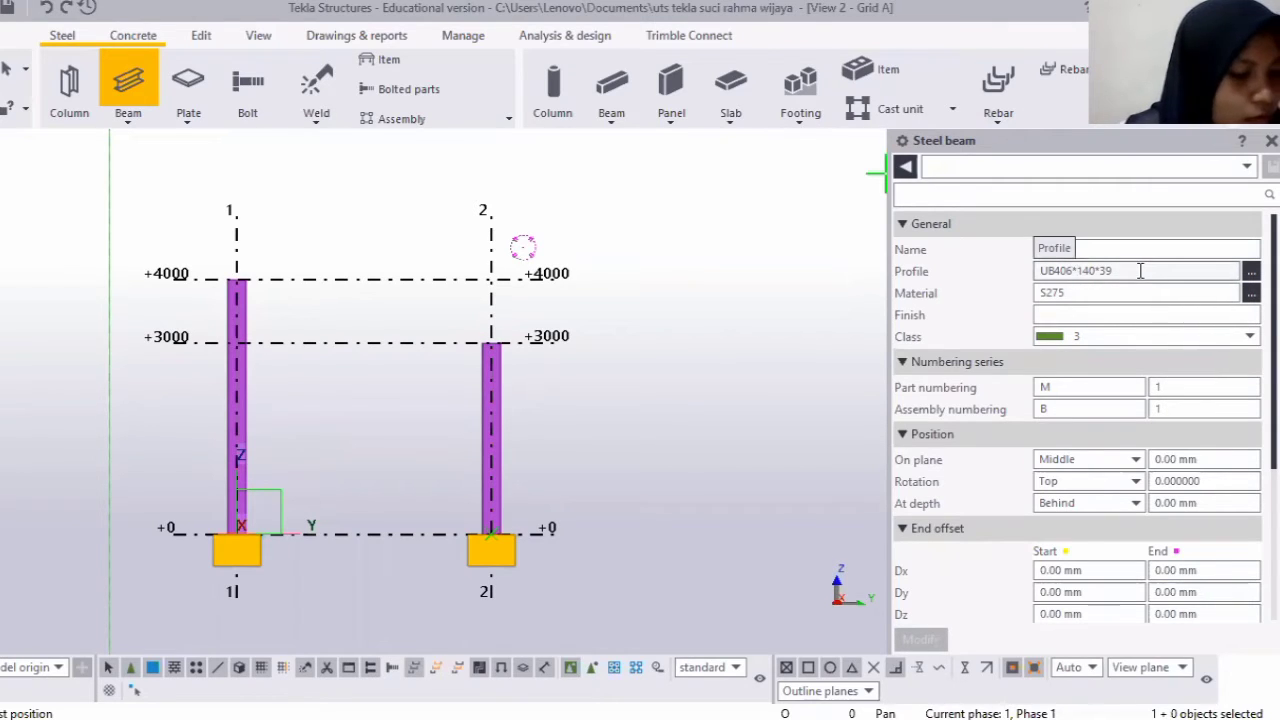
pyautogui.click(1251, 279)
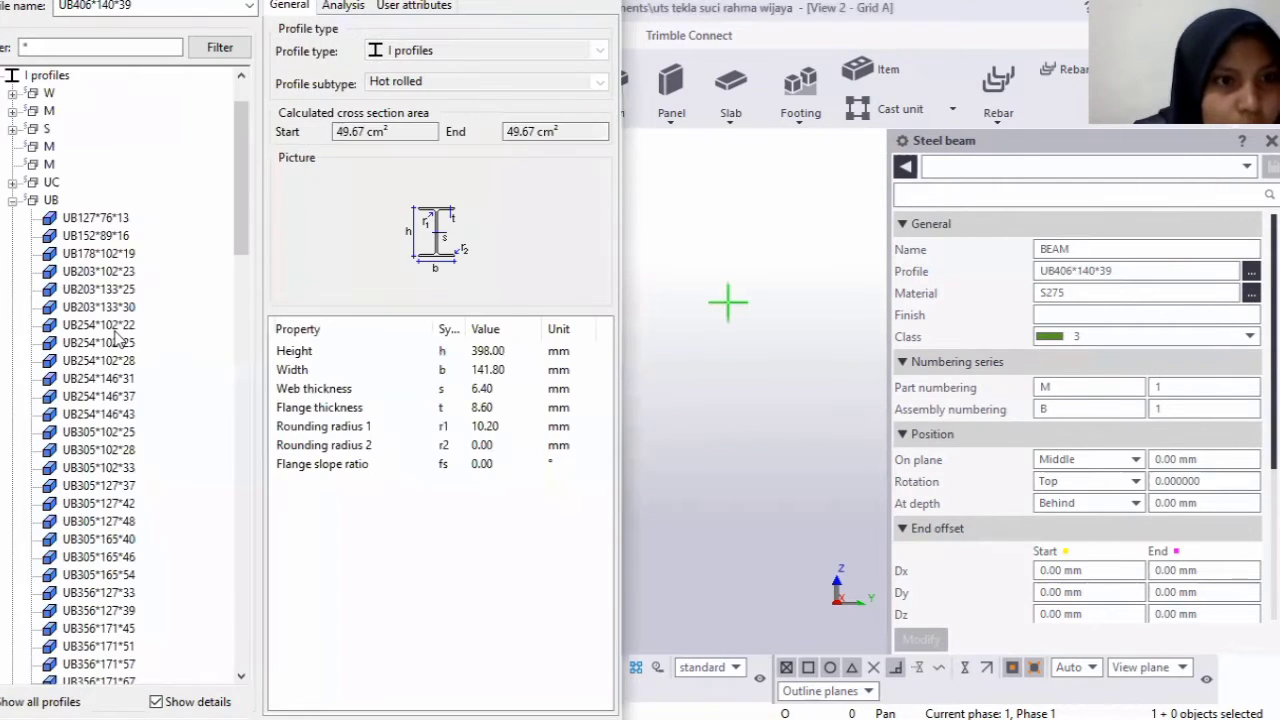
pyautogui.scroll(-5, 113, 350)
pyautogui.scroll(-5, 97, 354)
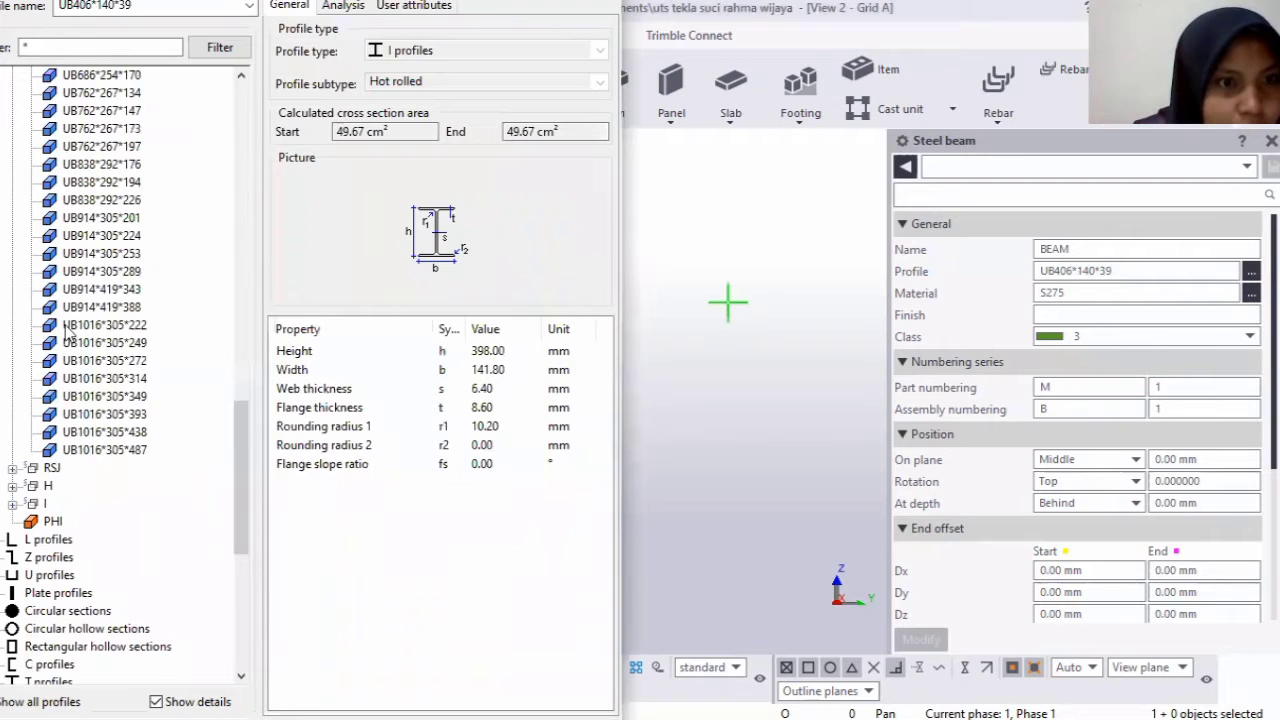
pyautogui.scroll(-8, 30, 205)
pyautogui.scroll(5, 36, 190)
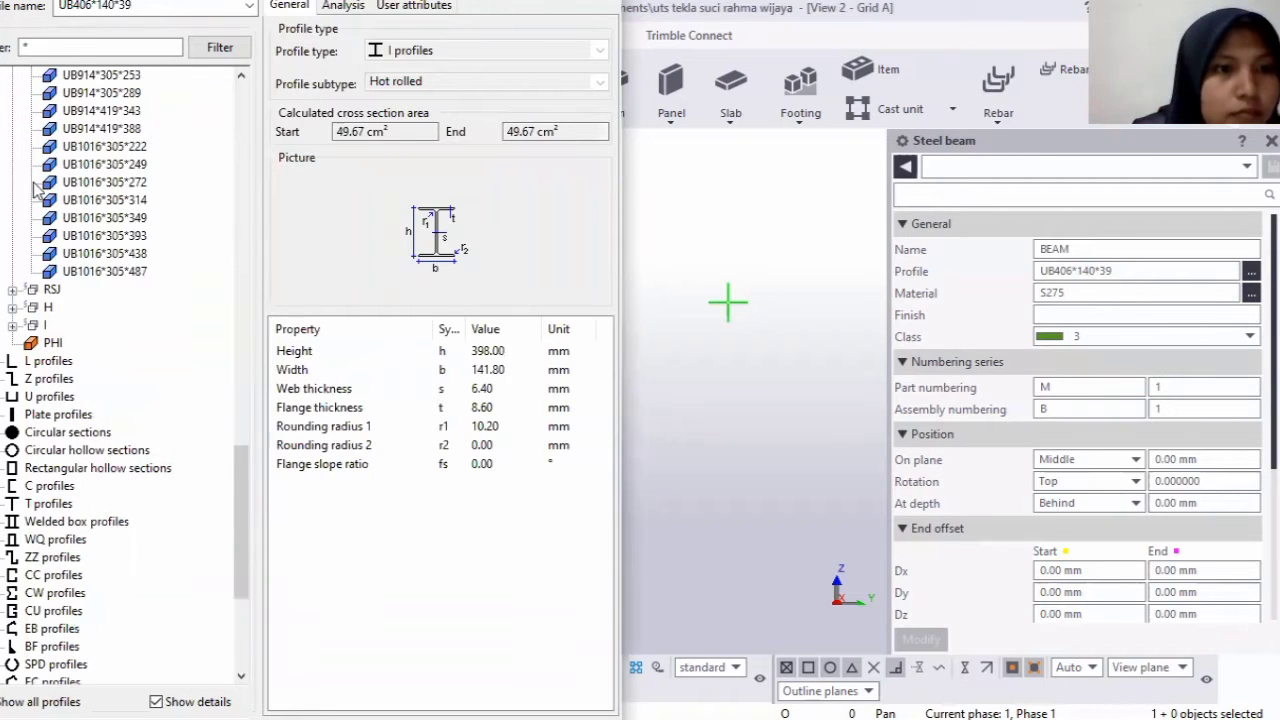
pyautogui.scroll(5, 37, 195)
pyautogui.scroll(-10, 50, 280)
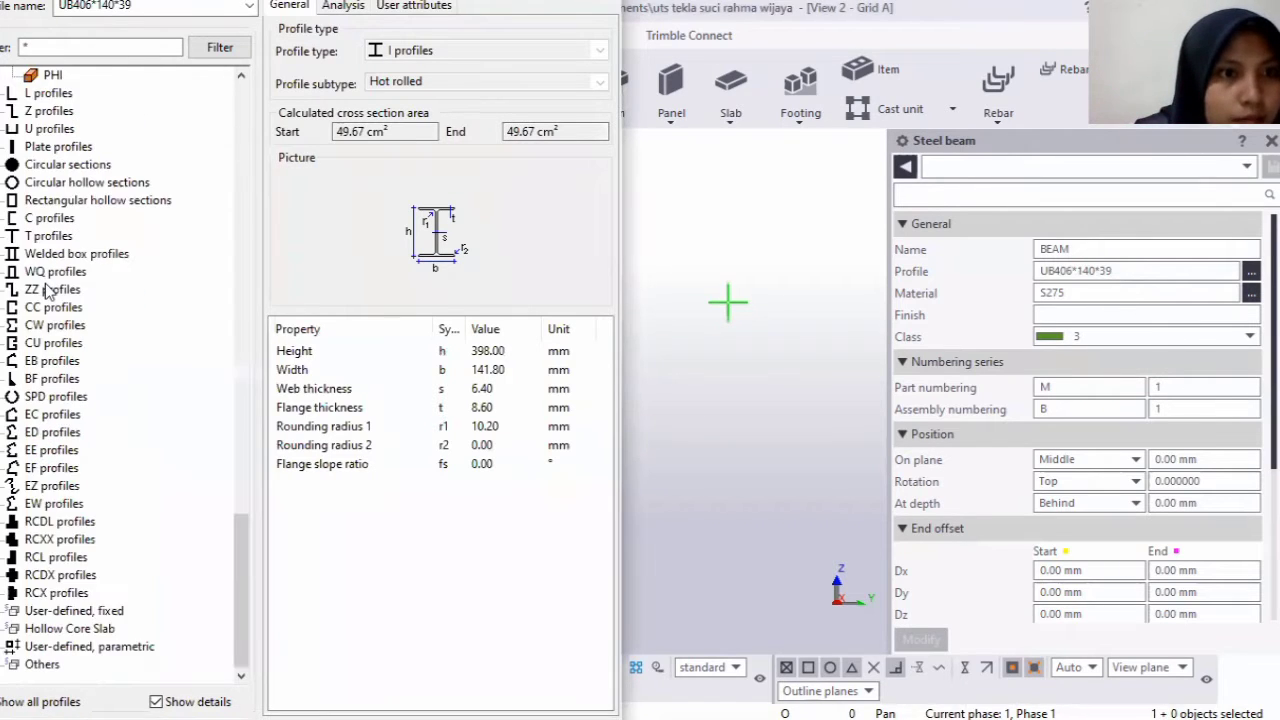
pyautogui.scroll(5, 60, 148)
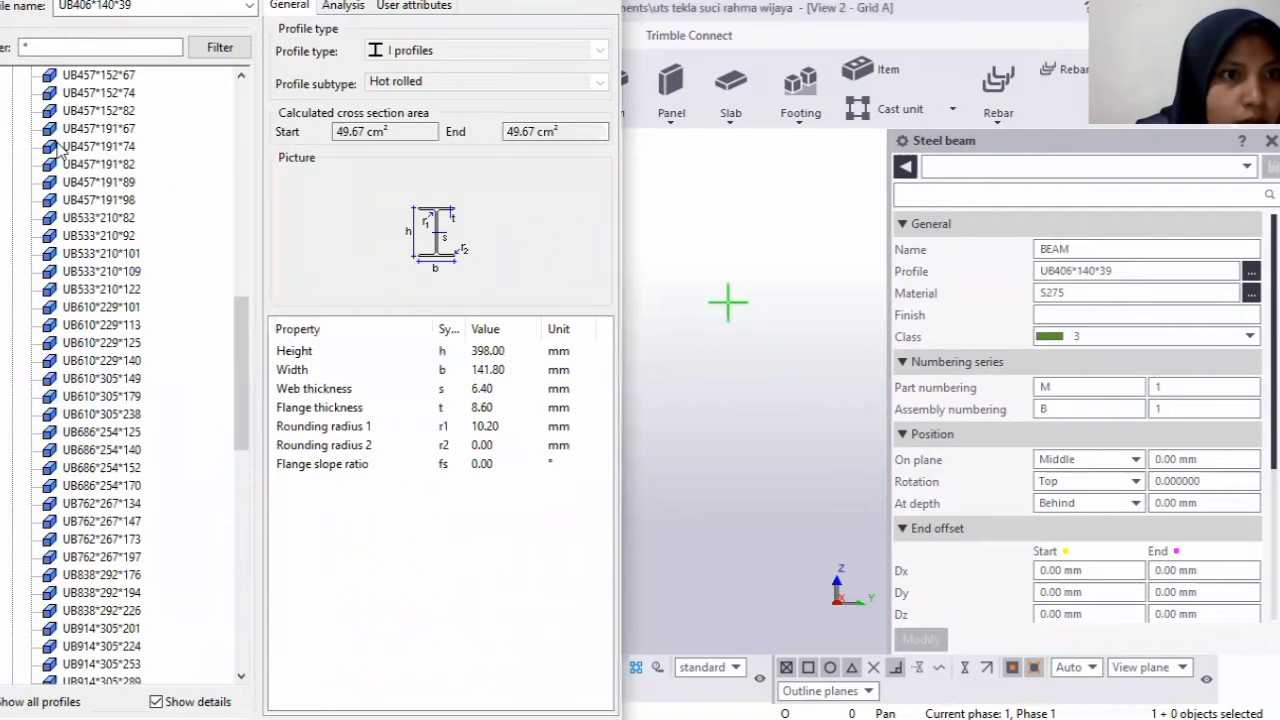
pyautogui.scroll(5, 60, 150)
pyautogui.scroll(5, 40, 152)
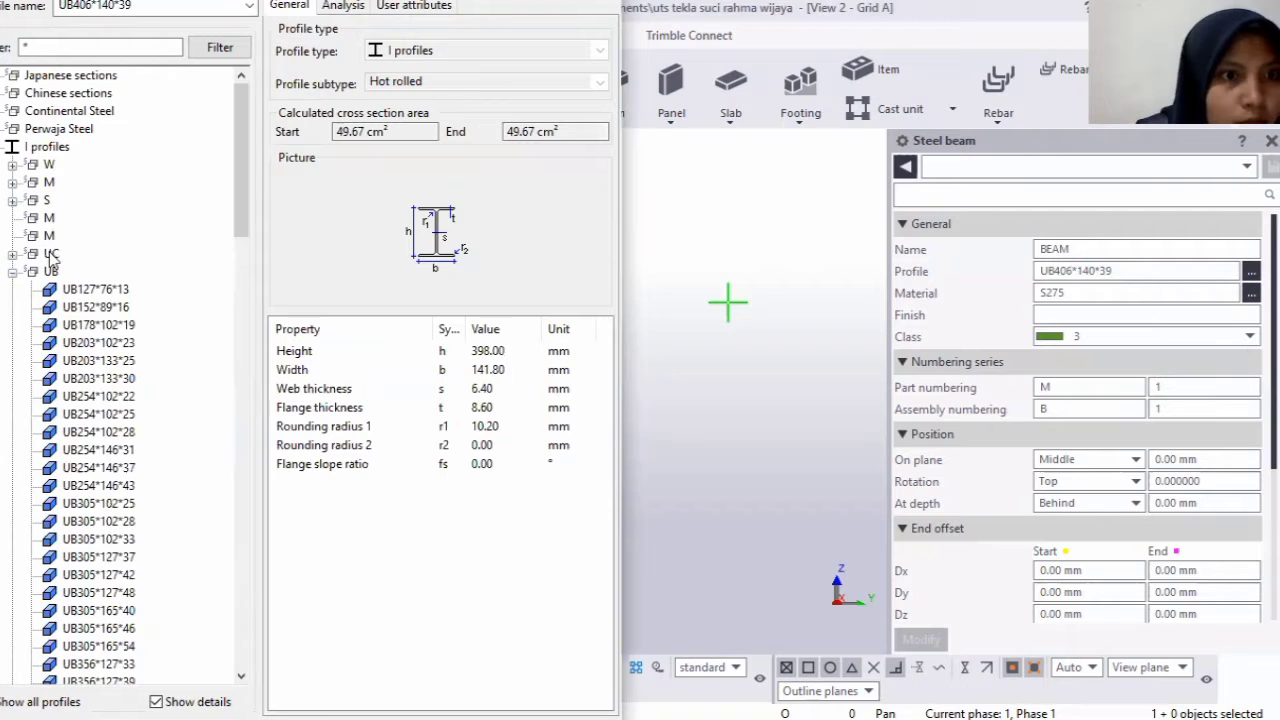
pyautogui.scroll(-5, 48, 305)
pyautogui.scroll(-10, 45, 290)
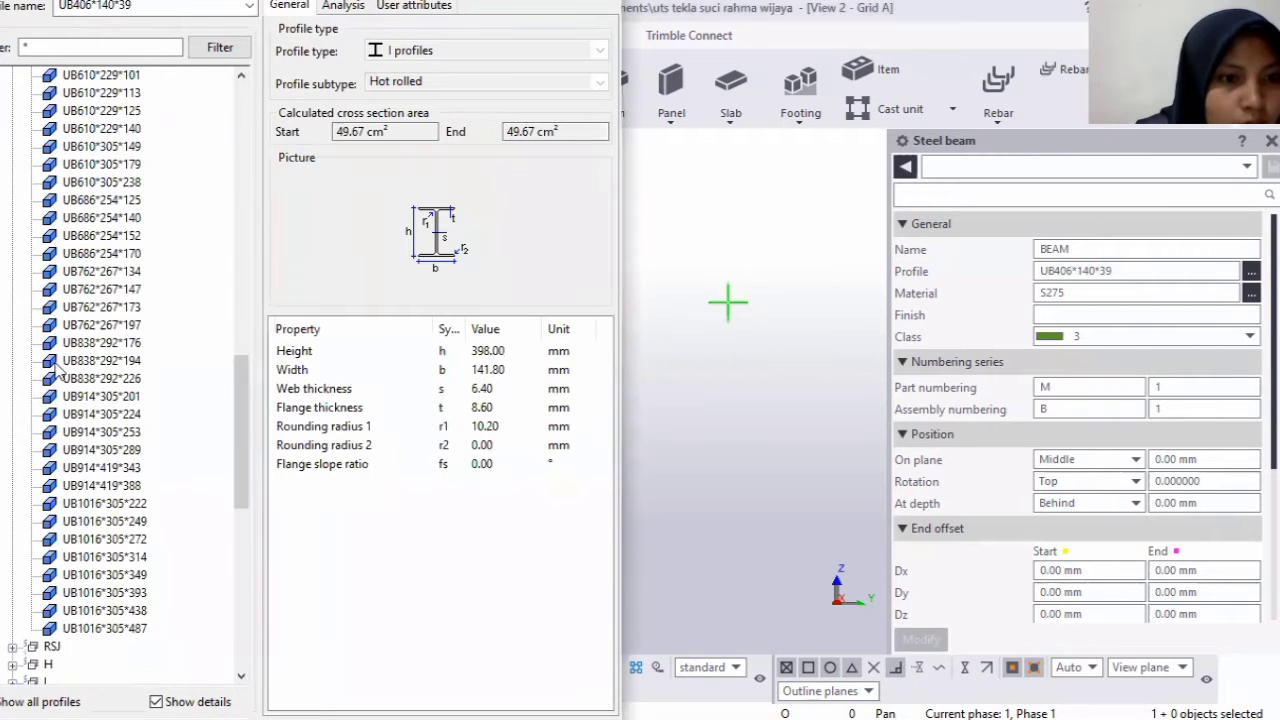
pyautogui.scroll(-8, 40, 270)
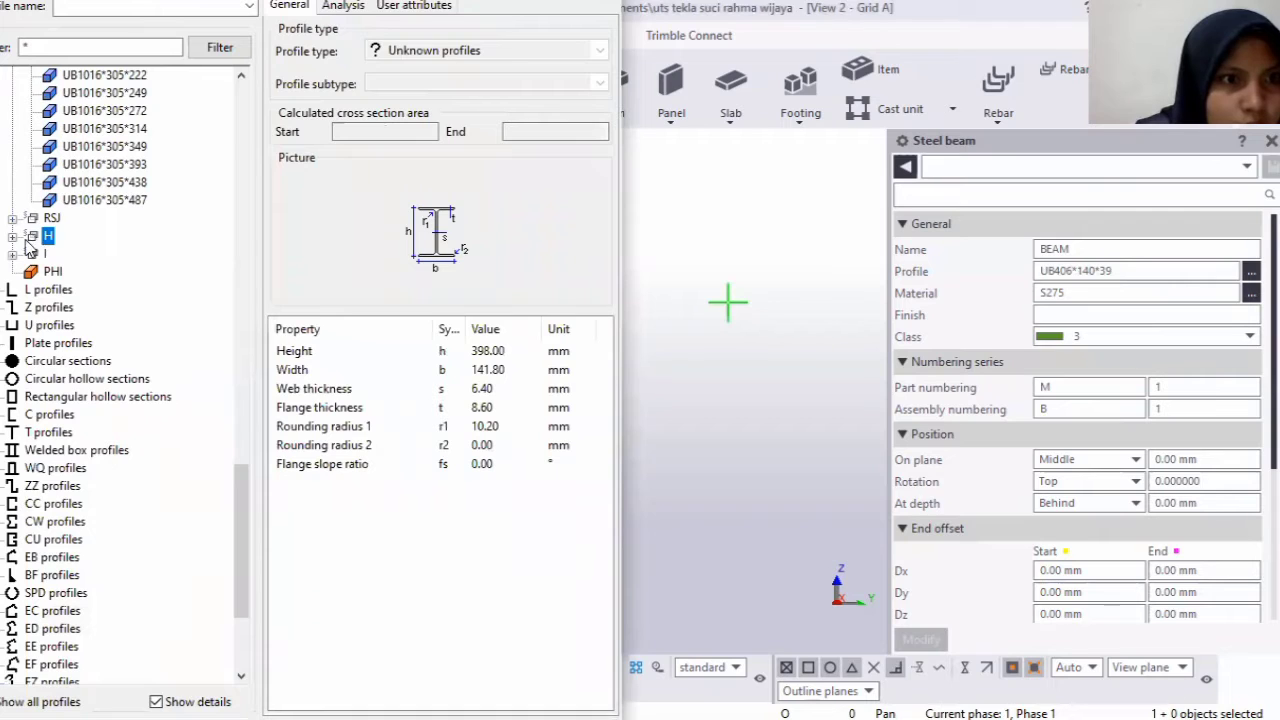
pyautogui.click(13, 238)
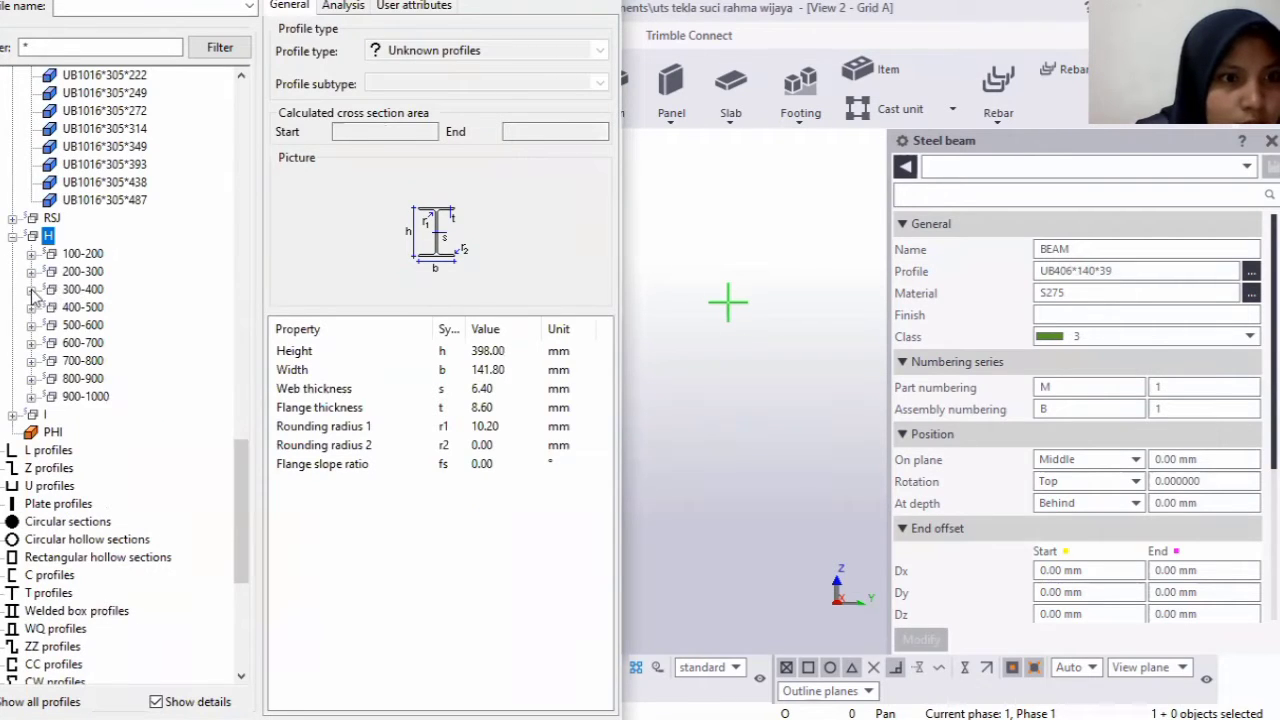
pyautogui.click(31, 290)
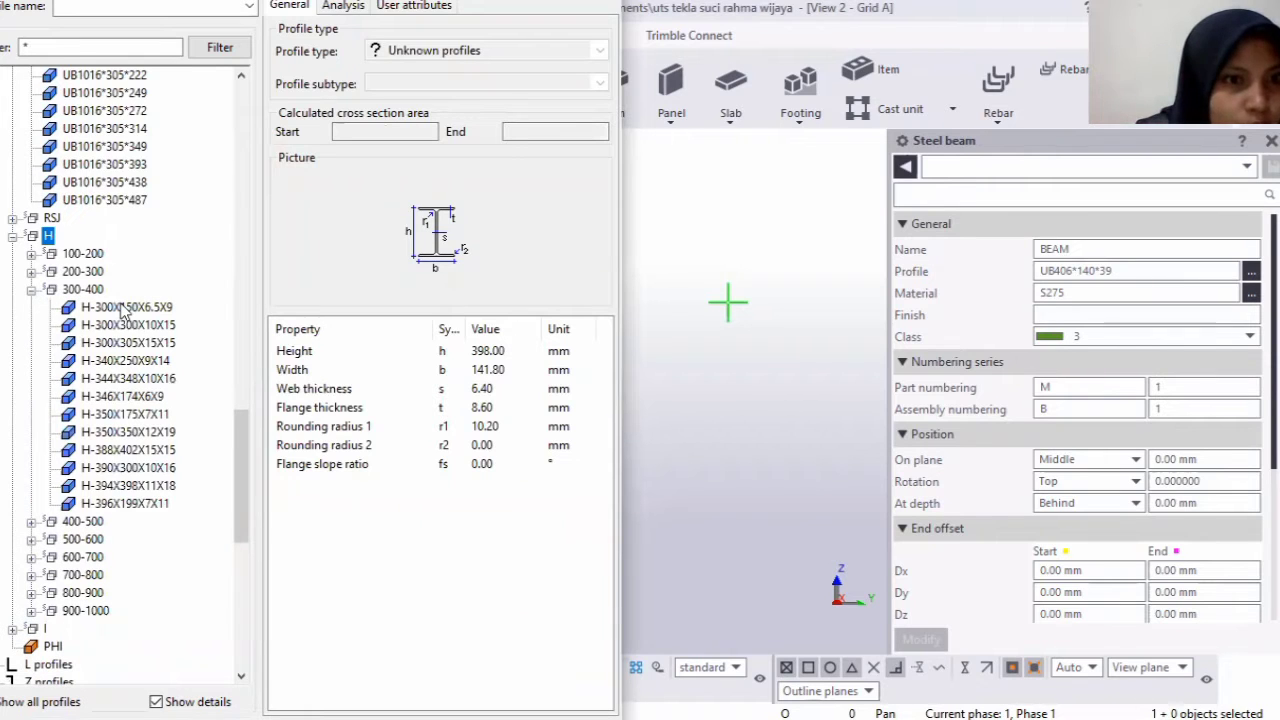
pyautogui.click(145, 311)
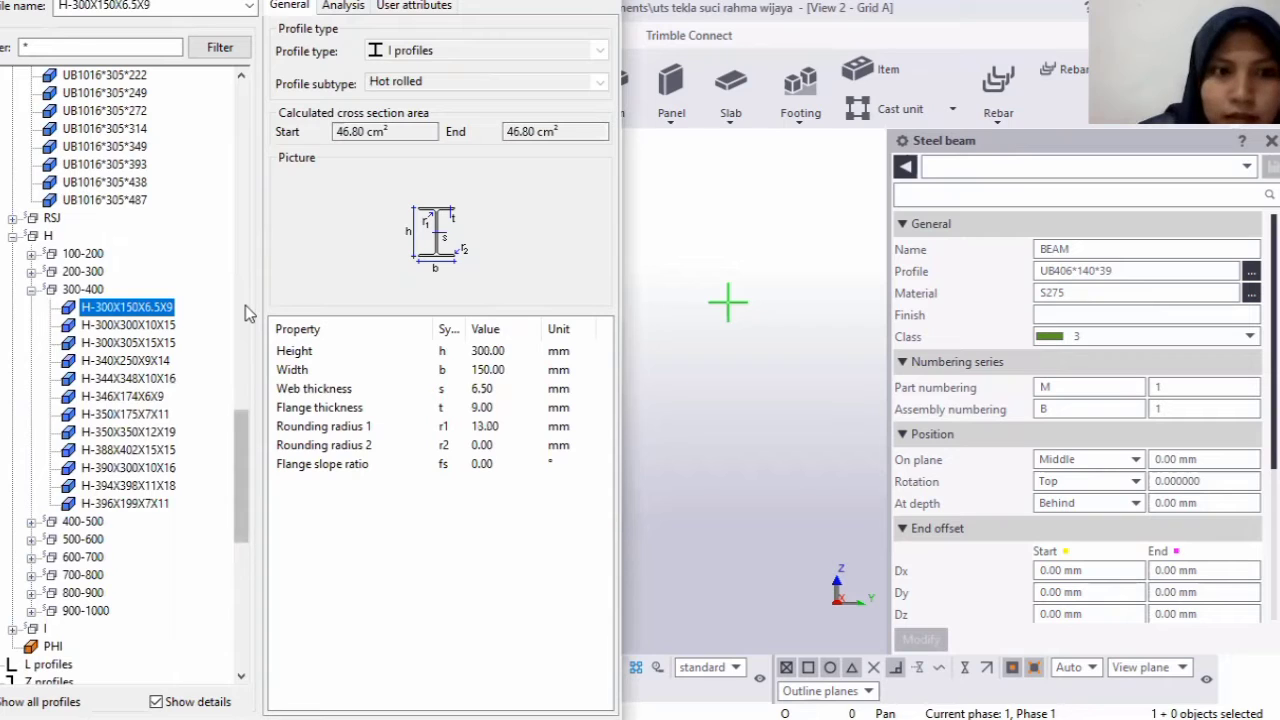
pyautogui.press('Return')
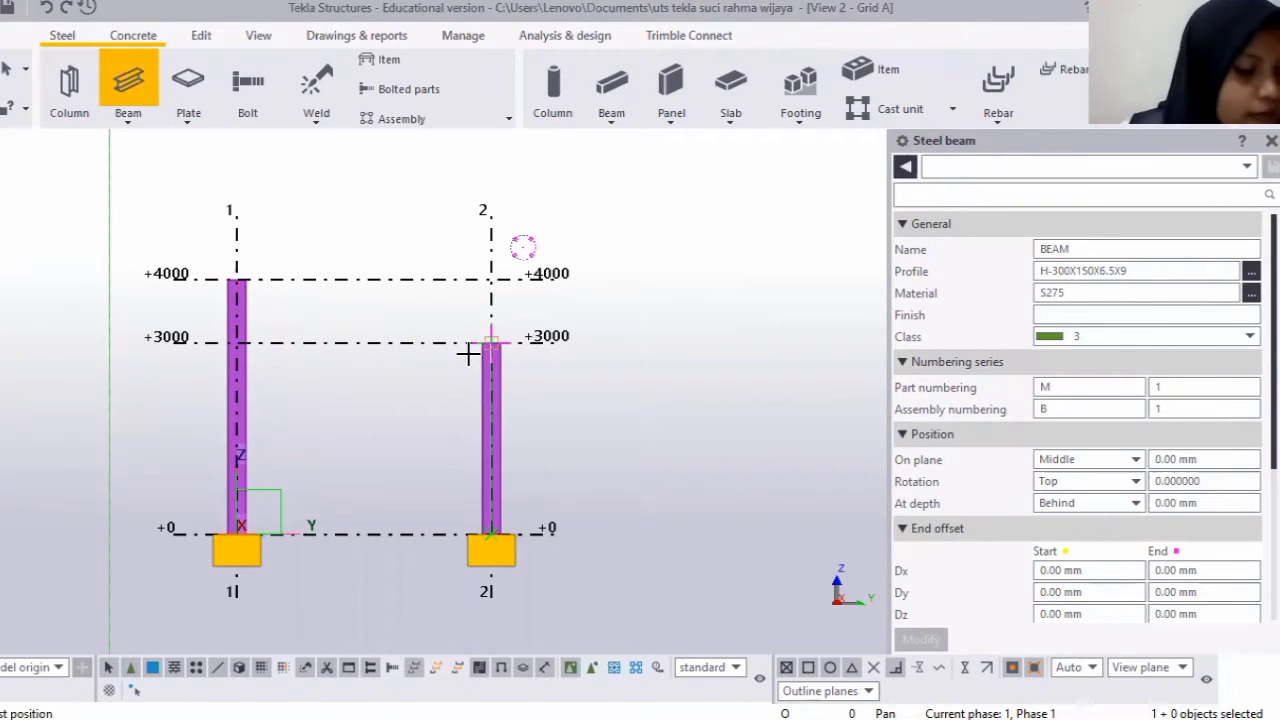
# Place the beam from the column top at grid 1, +4000, to the column top at grid 2, +3000, and end the command.
pyautogui.click(236, 278)
pyautogui.scroll(2, 468, 358)
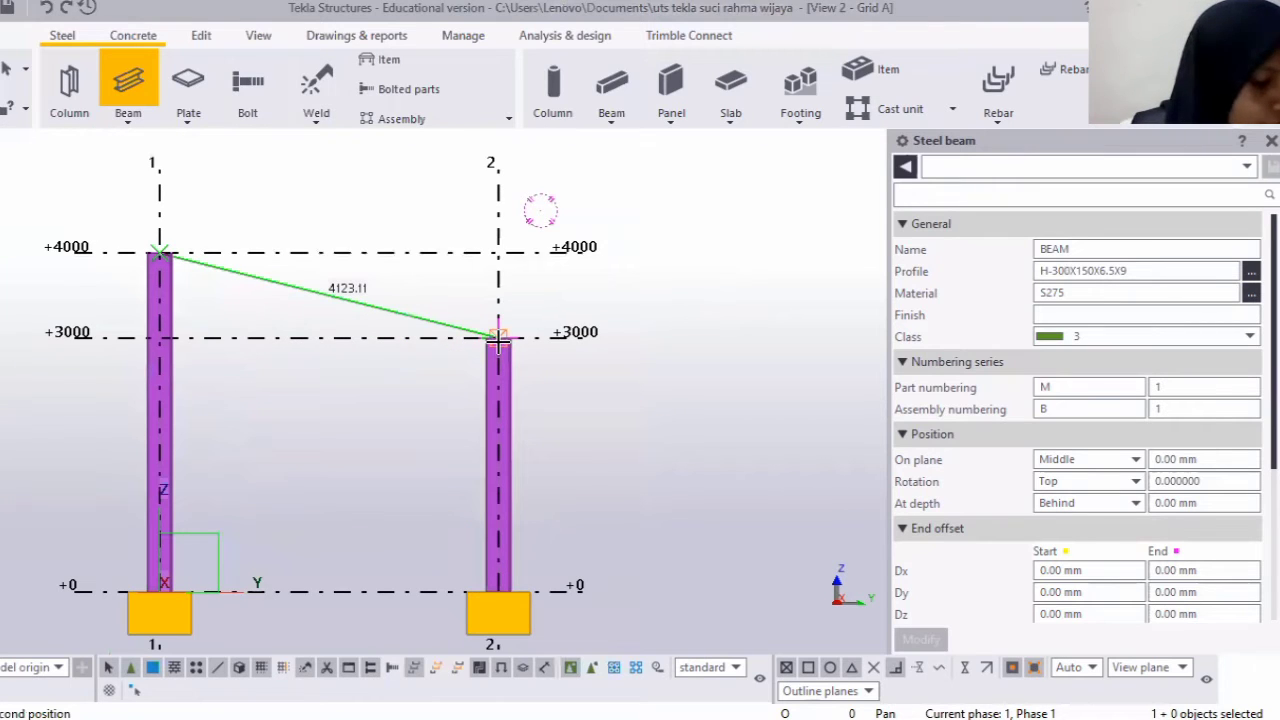
pyautogui.click(497, 340)
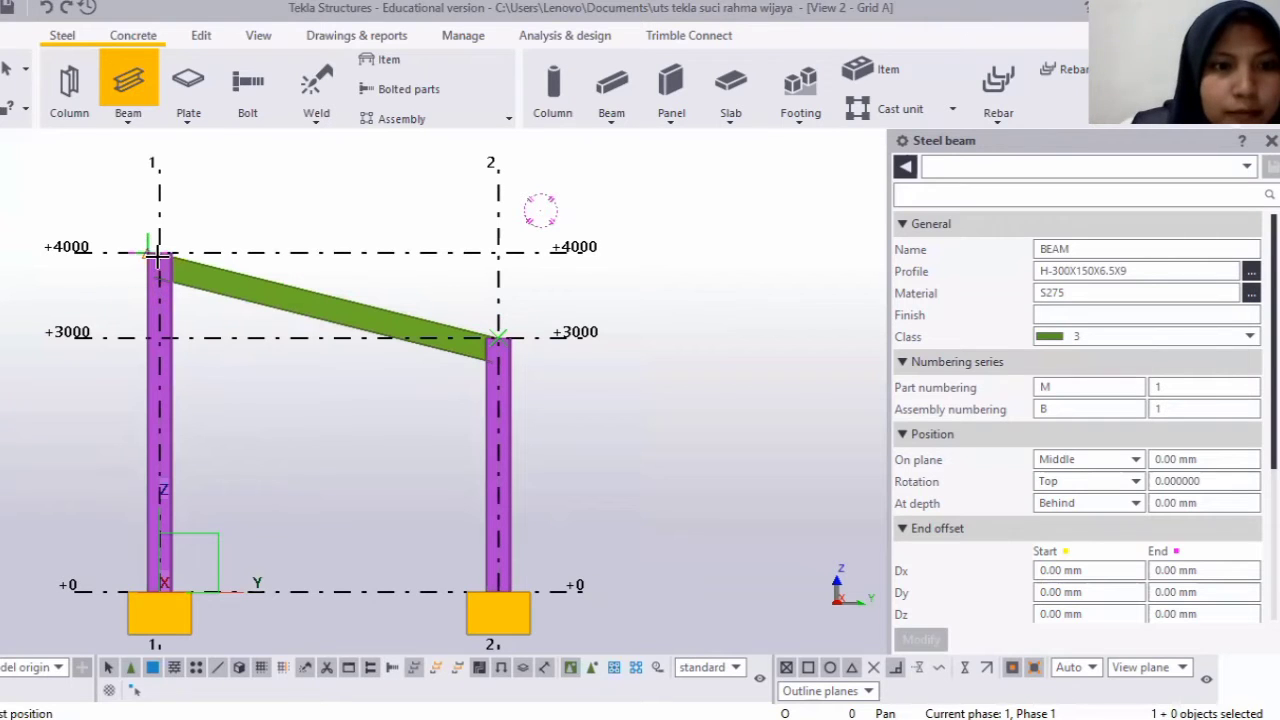
pyautogui.scroll(-2, 160, 251)
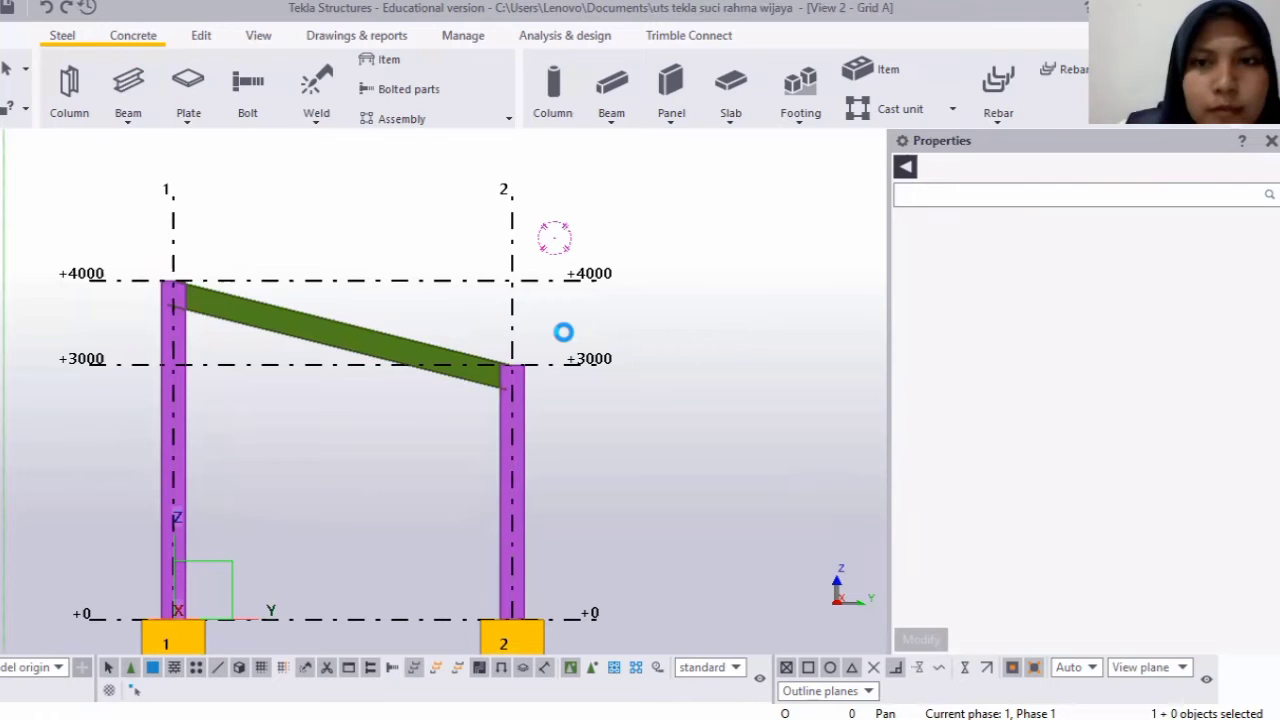
# Extend the sloping steel beam past both columns by setting its Dx end offsets to -1000 mm at the start and 1000 mm at the end.
pyautogui.click(262, 337)
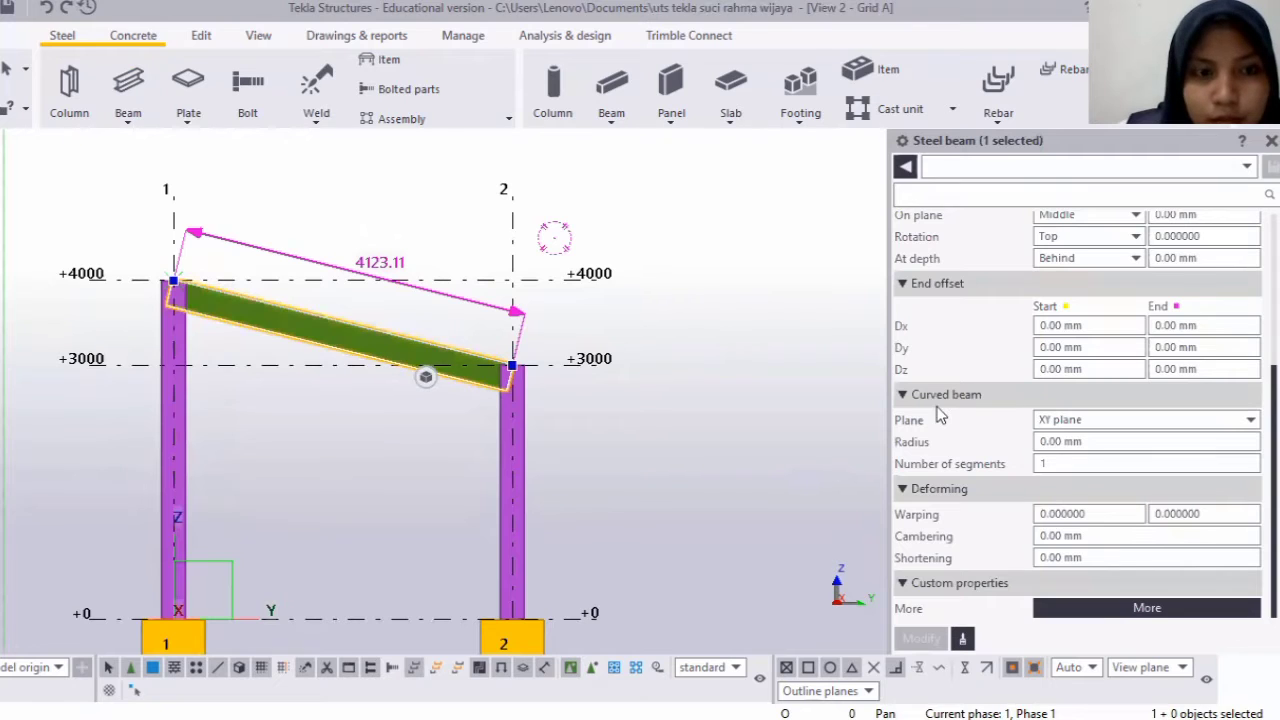
pyautogui.click(1041, 325)
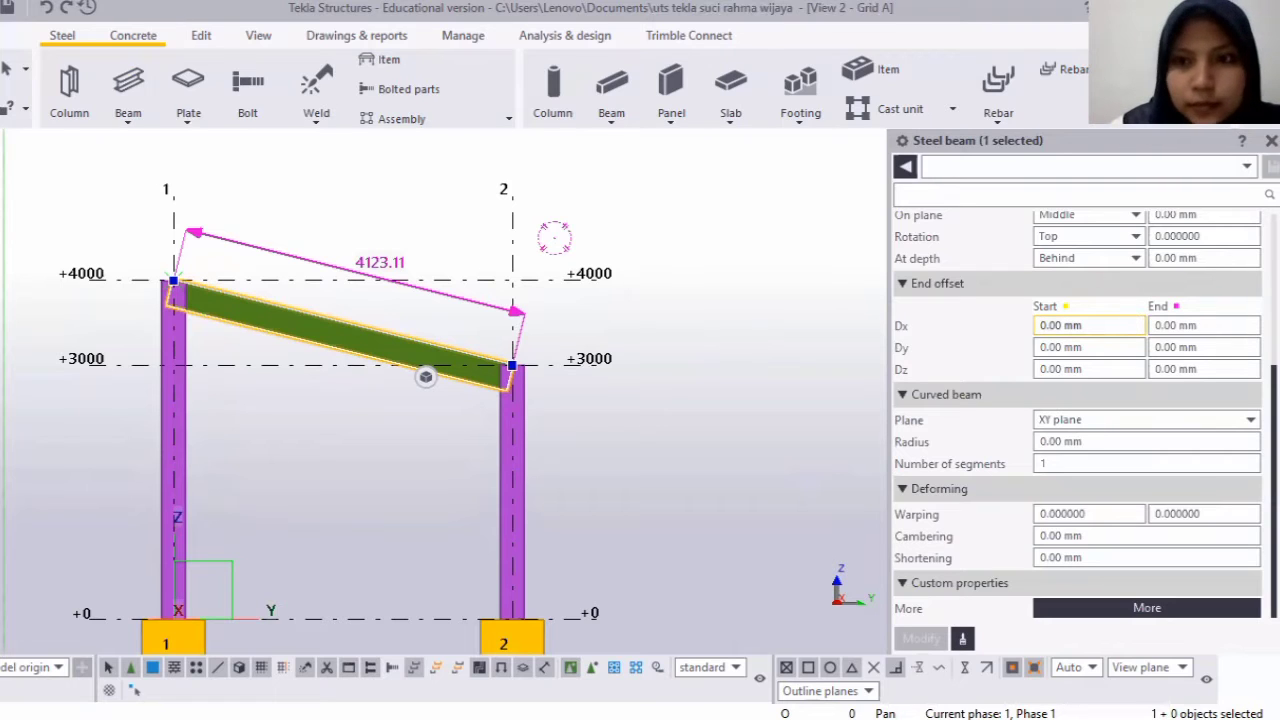
pyautogui.write('-1')
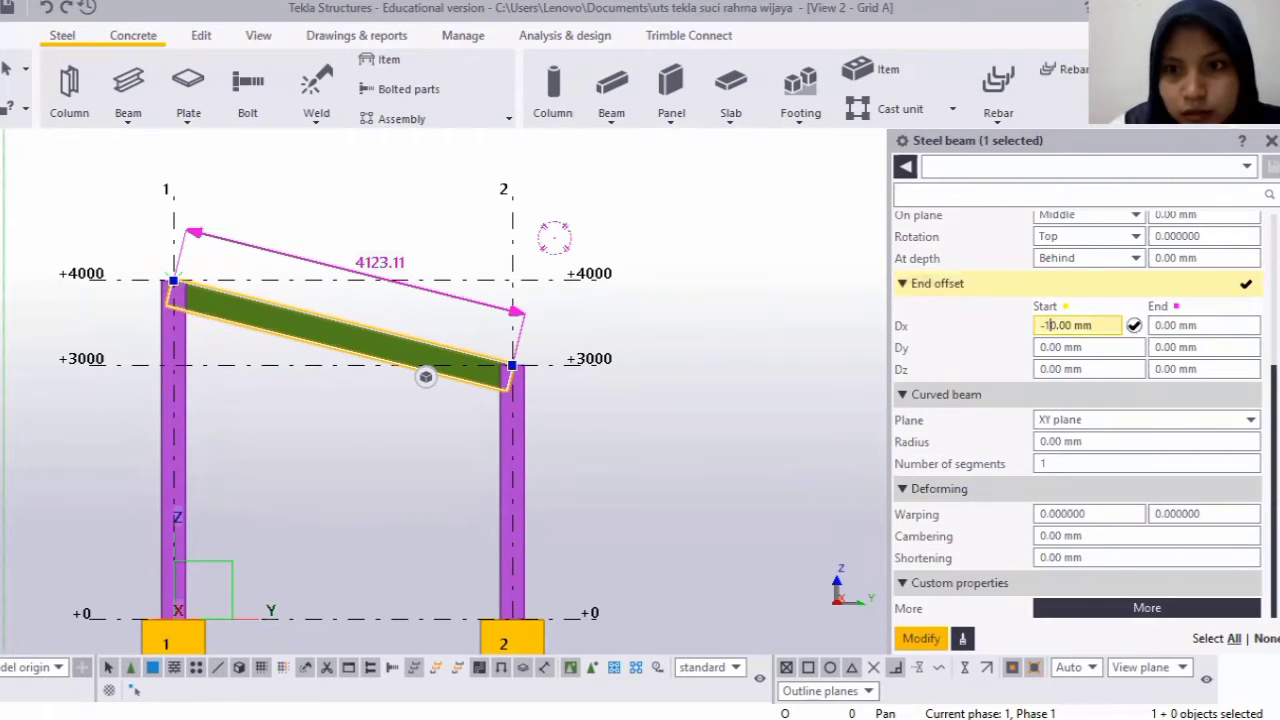
pyautogui.write('00')
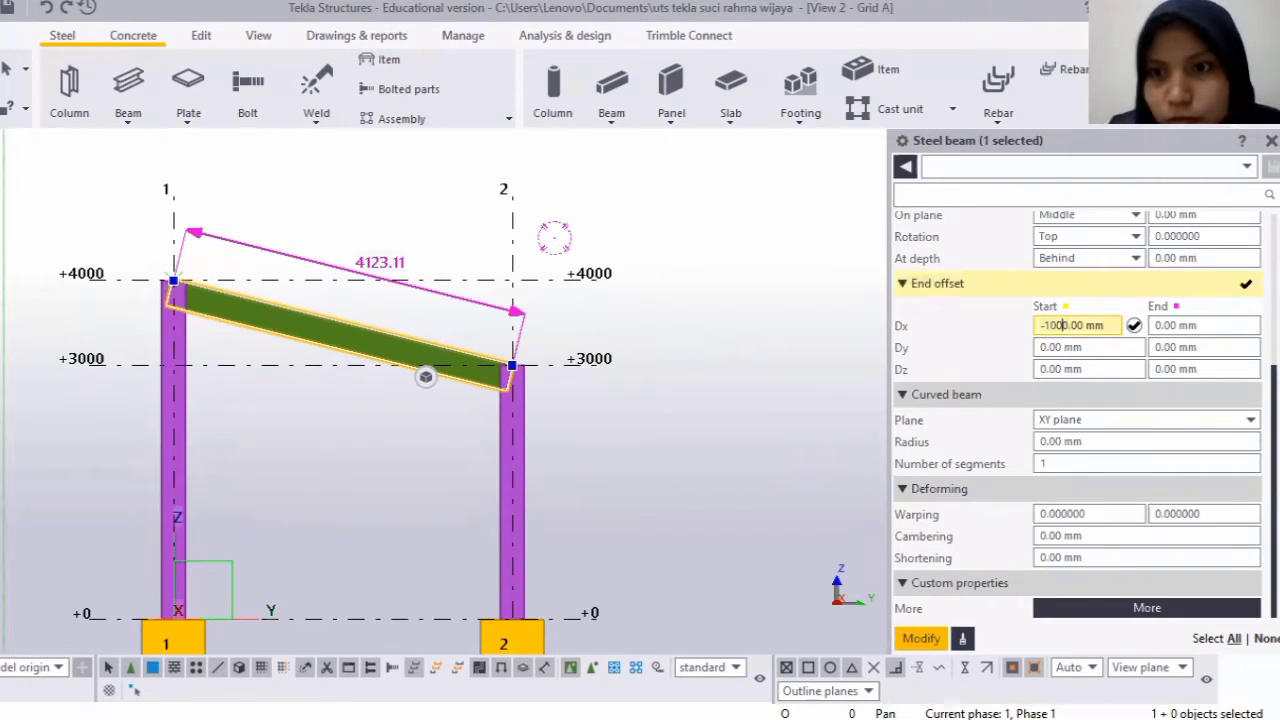
pyautogui.click(1156, 328)
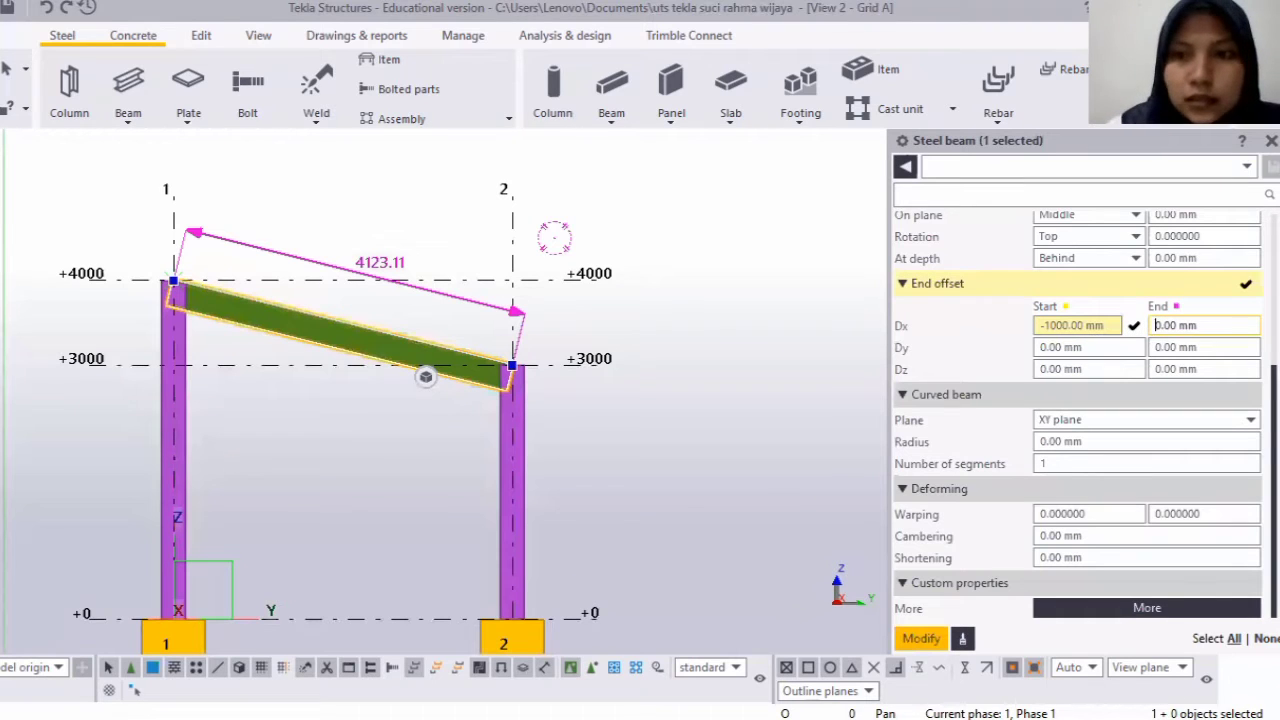
pyautogui.write('-100')
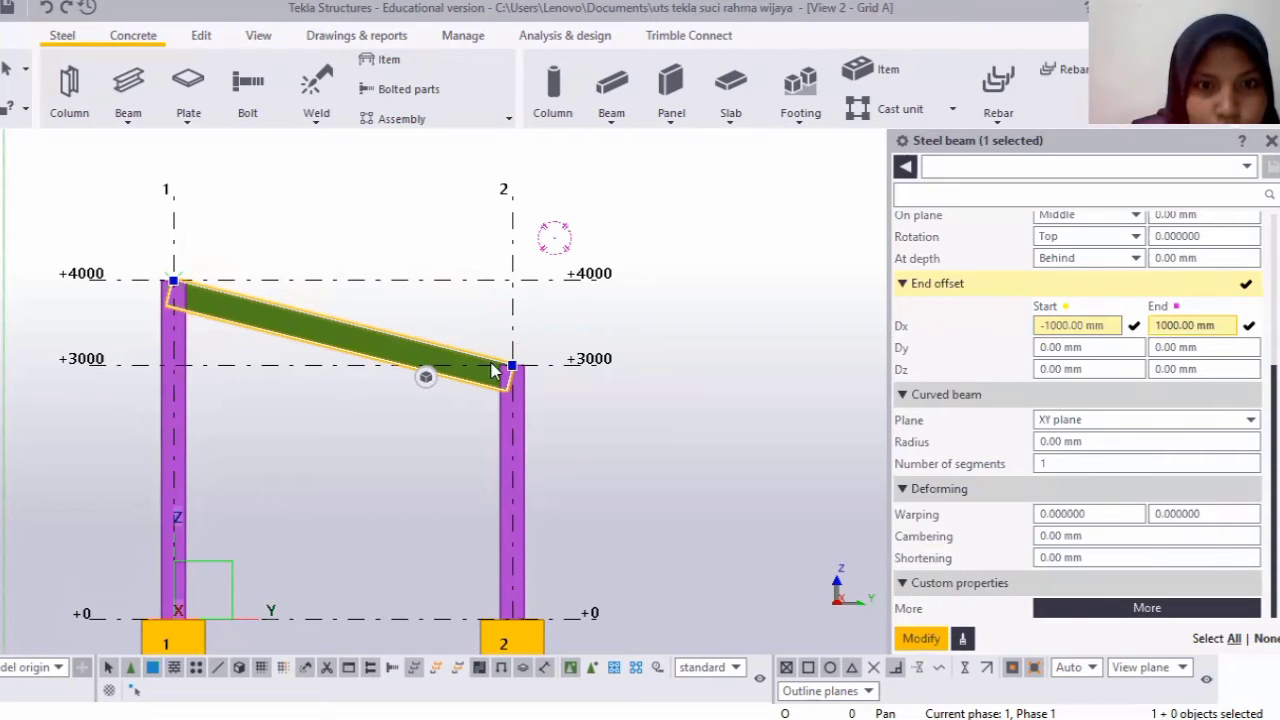
pyautogui.click(928, 639)
# Examine the extended beam and the whole frame in the Grid A elevation.
pyautogui.scroll(-1, 335, 350)
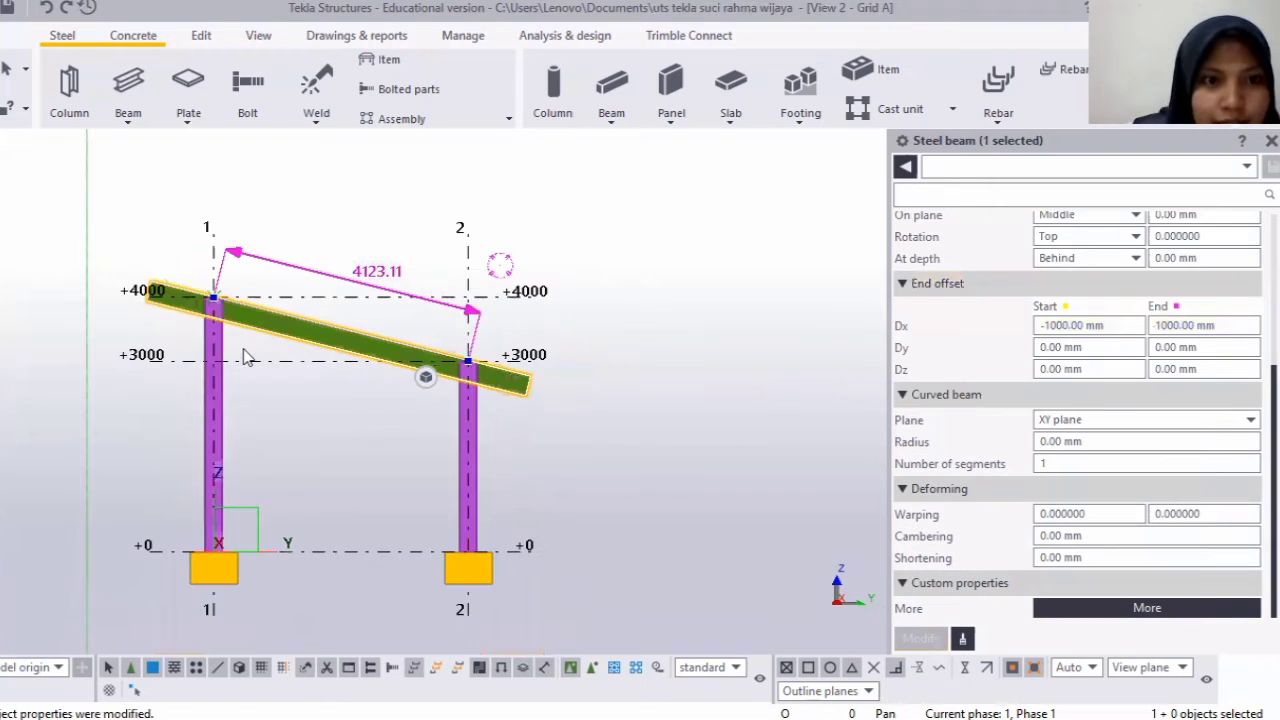
pyautogui.scroll(1, 208, 349)
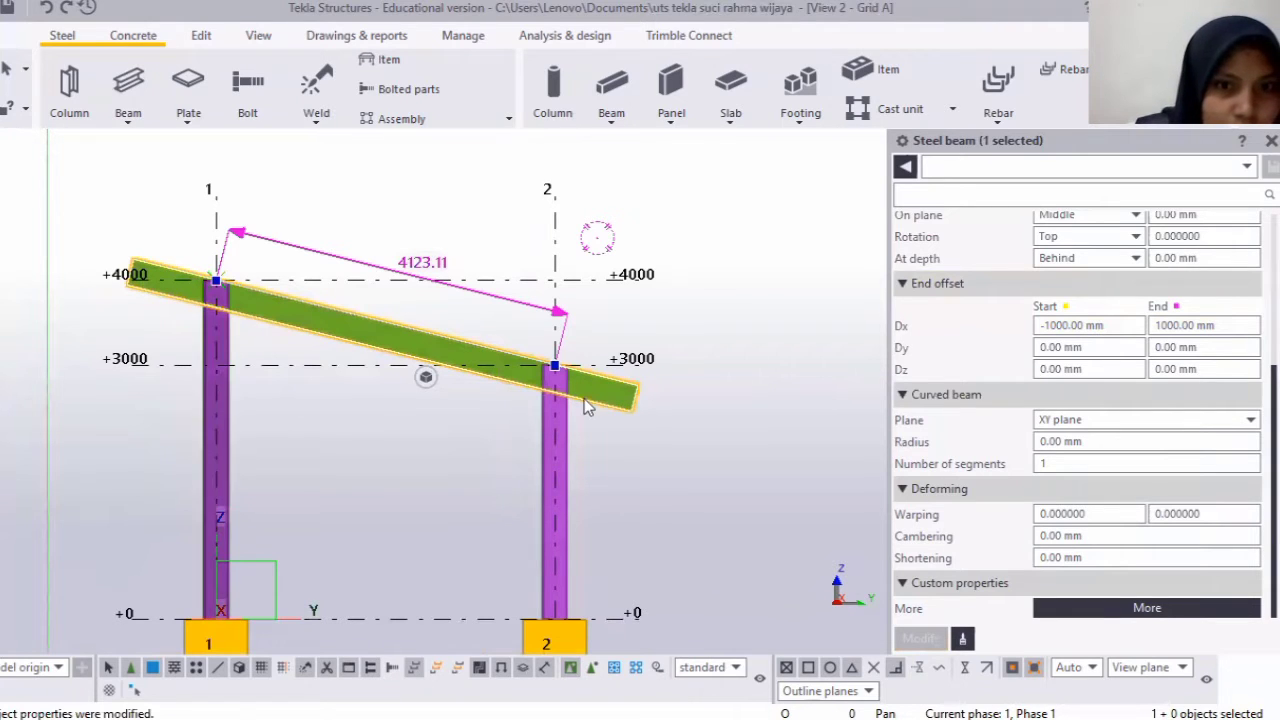
pyautogui.scroll(-2, 561, 562)
pyautogui.scroll(-2, 560, 565)
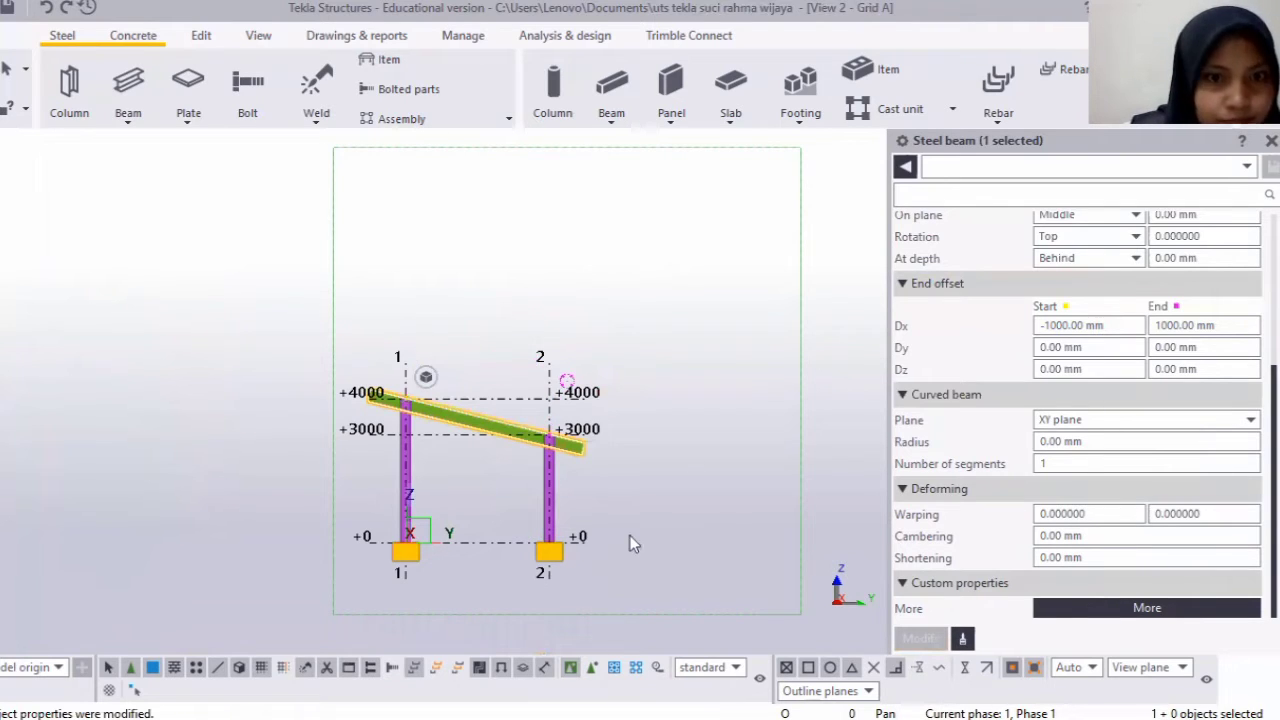
pyautogui.scroll(2, 630, 535)
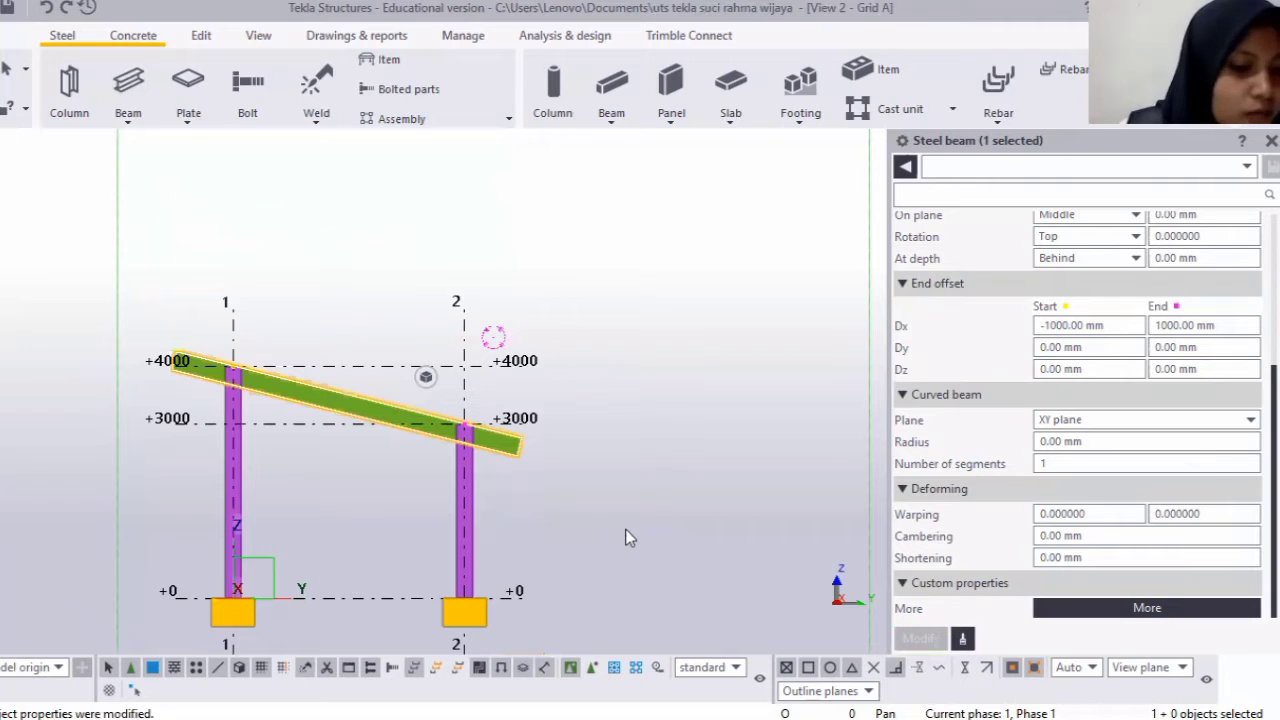
pyautogui.scroll(-2, 470, 520)
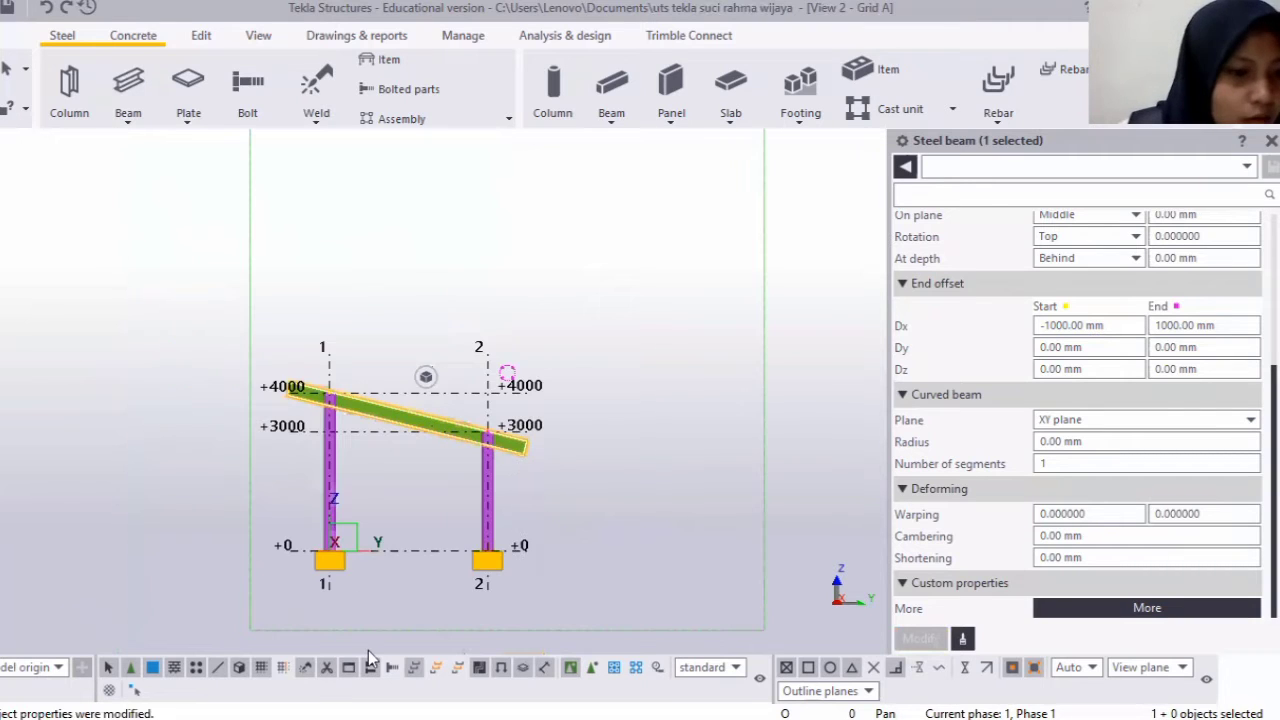
pyautogui.scroll(1, 303, 570)
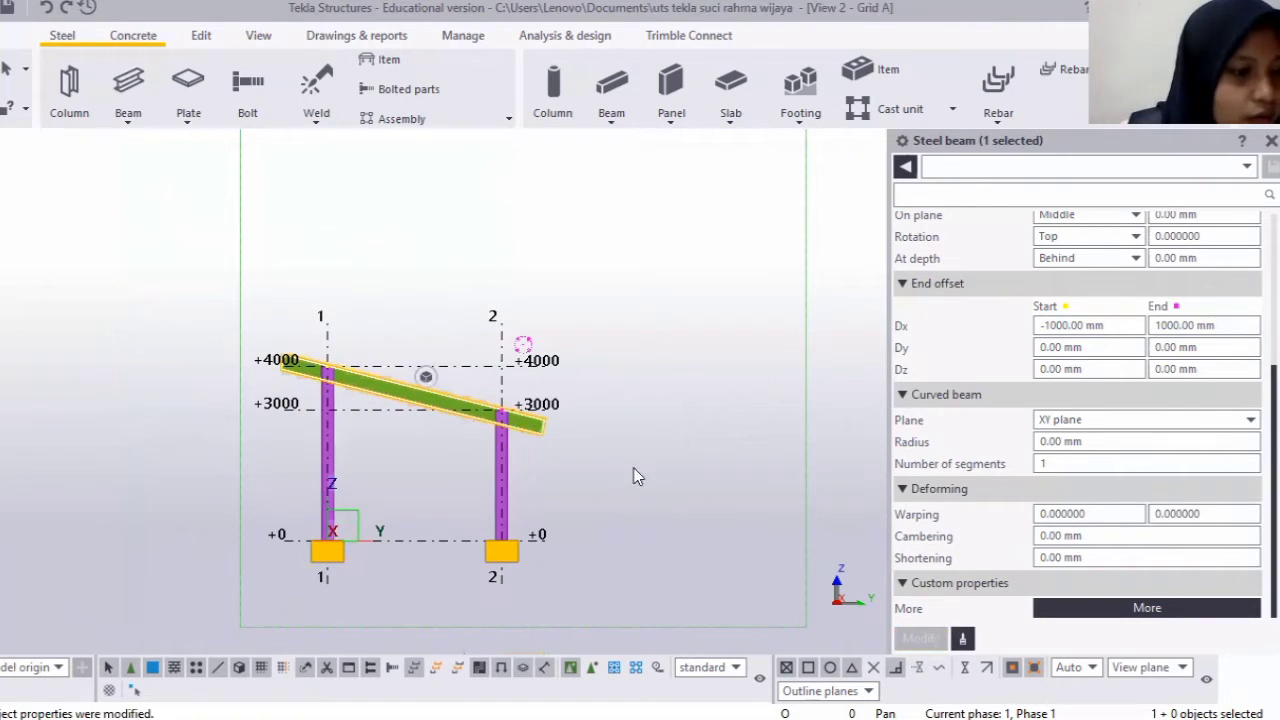
pyautogui.scroll(1, 604, 420)
pyautogui.scroll(1, 300, 522)
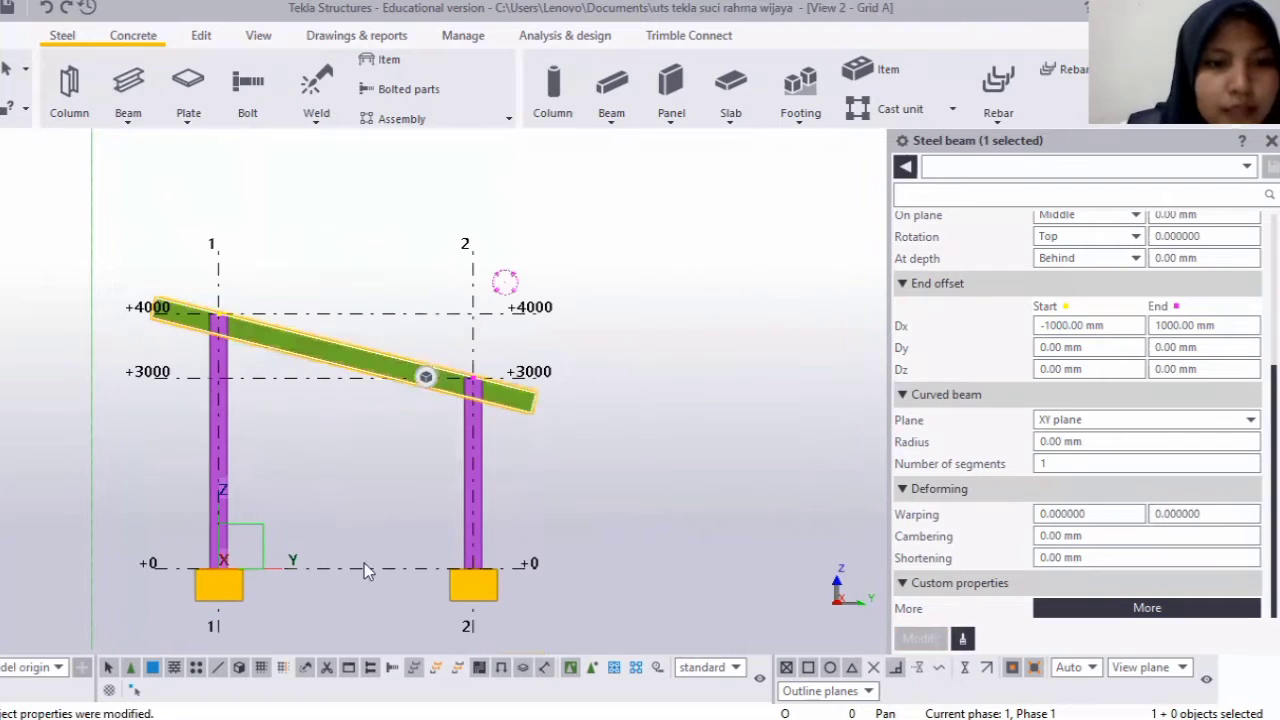
# Start a concrete beam and set its profile to 300*200.
pyautogui.click(125, 42)
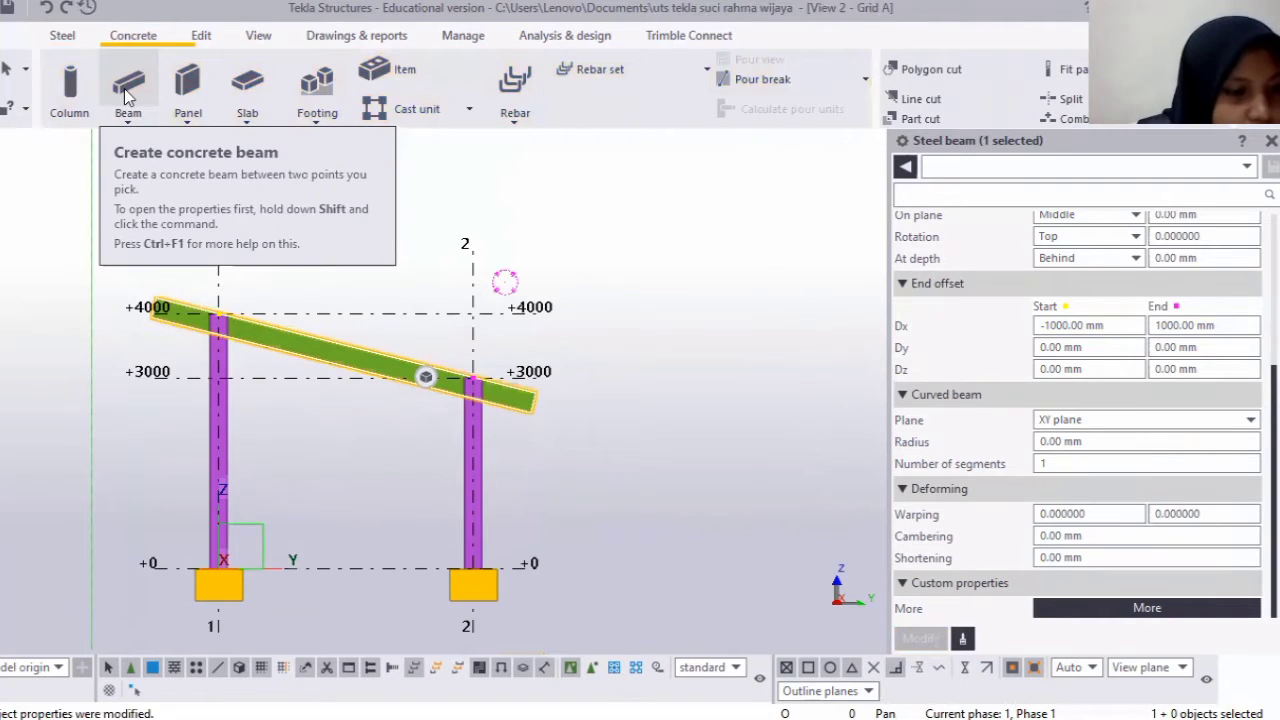
pyautogui.click(127, 90)
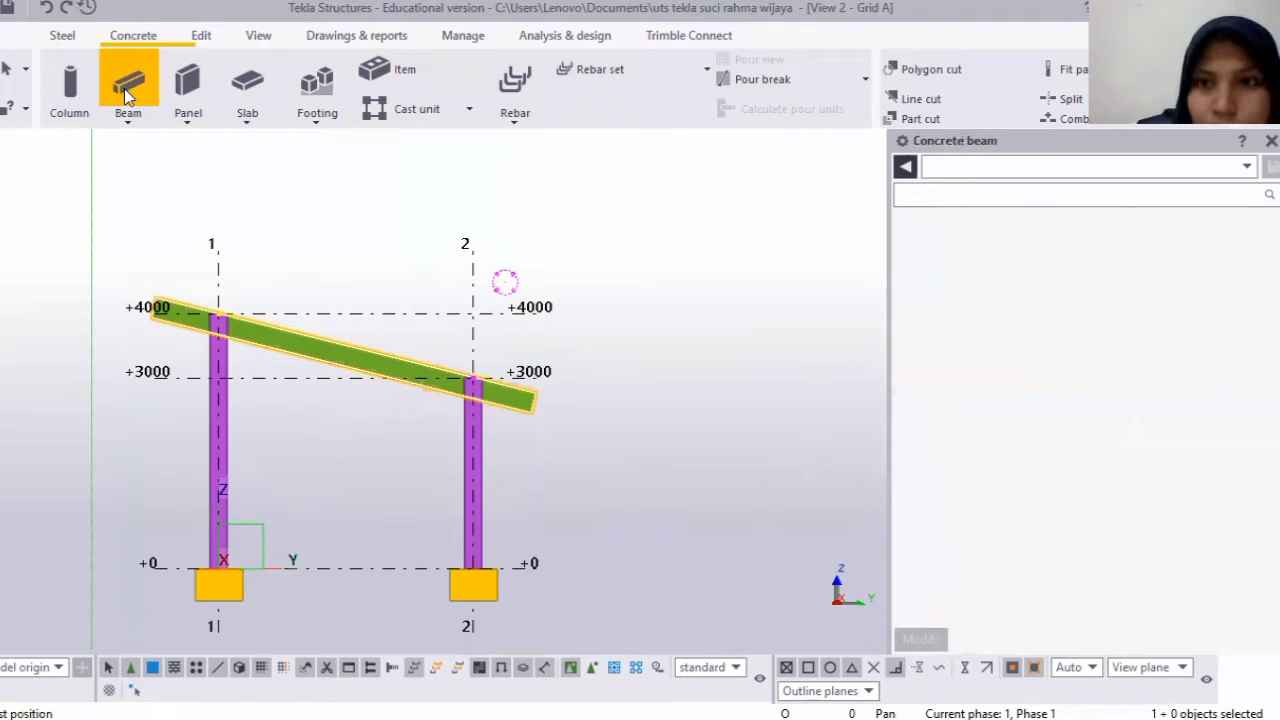
pyautogui.scroll(5, 1087, 330)
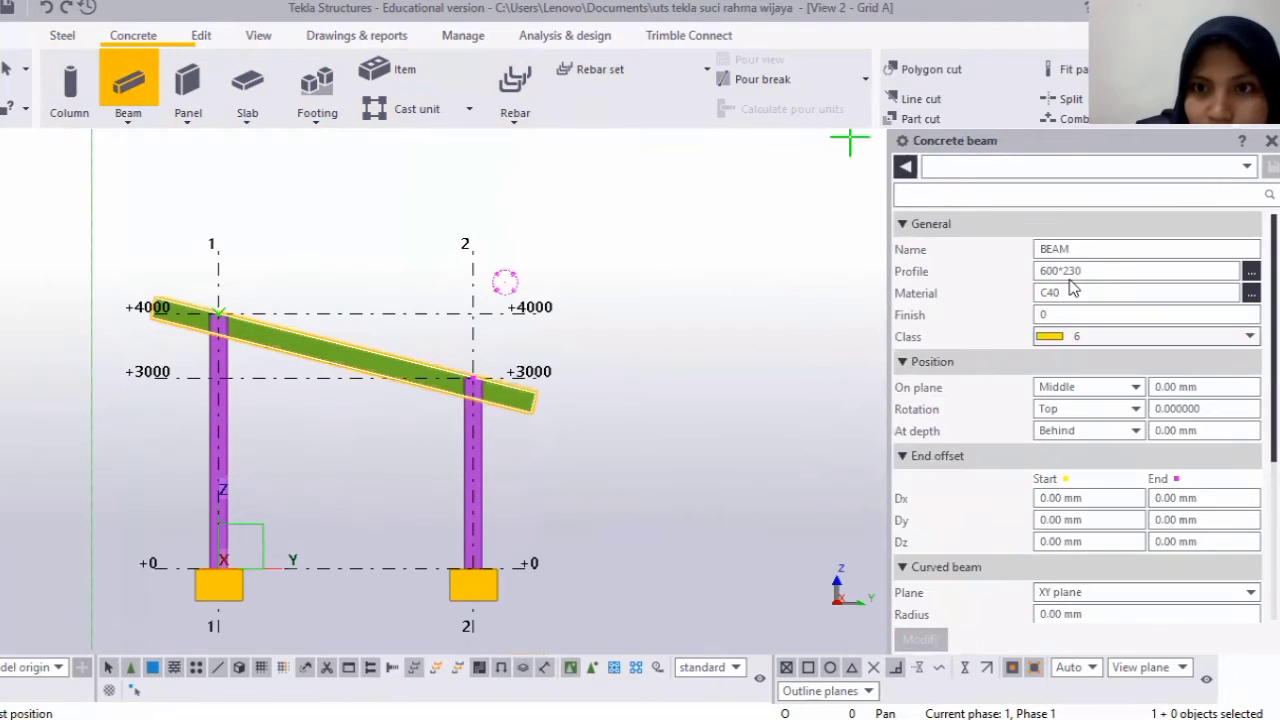
pyautogui.click(1105, 270)
pyautogui.hotkey('ctrl', 'a')
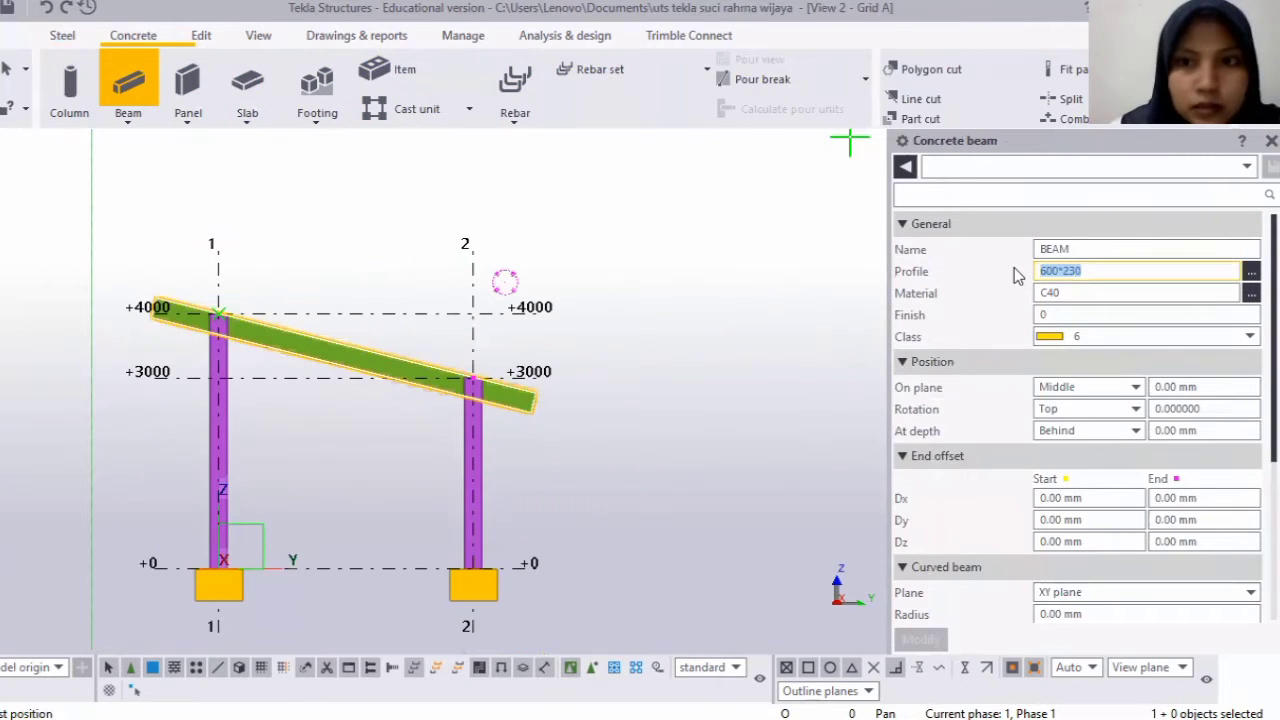
pyautogui.press('BackSpace')
pyautogui.write('300')
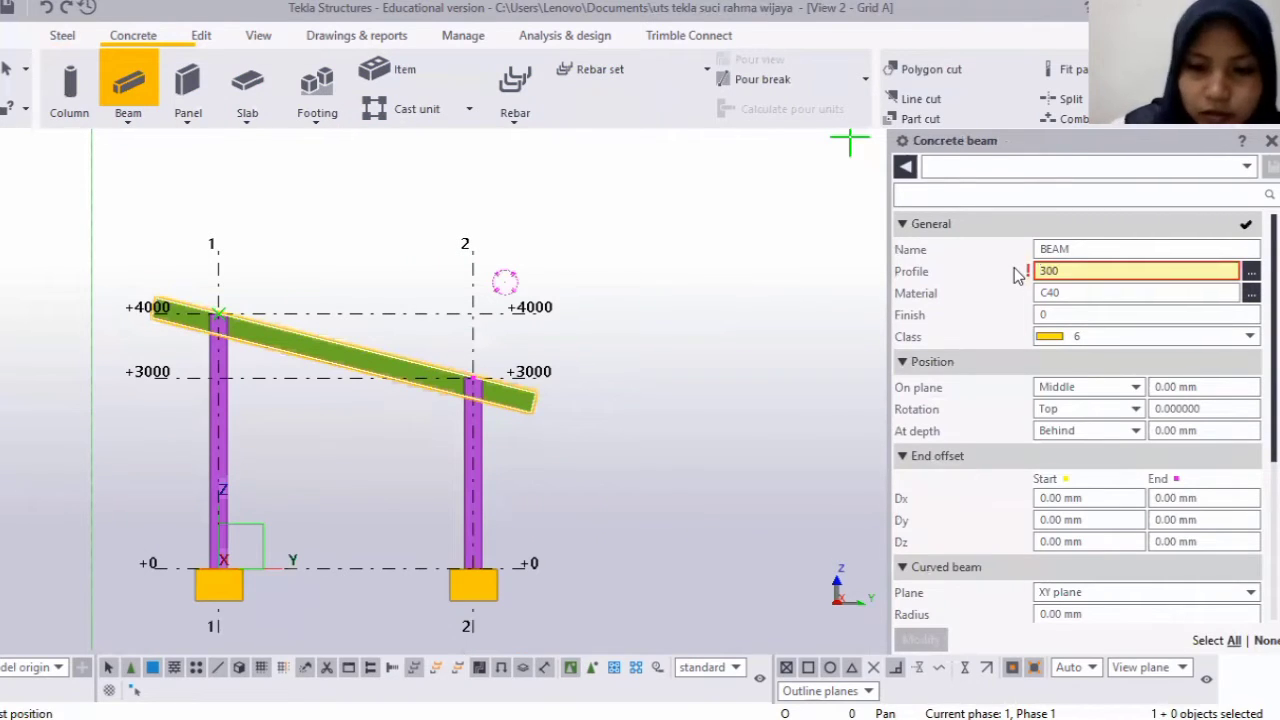
pyautogui.write('*')
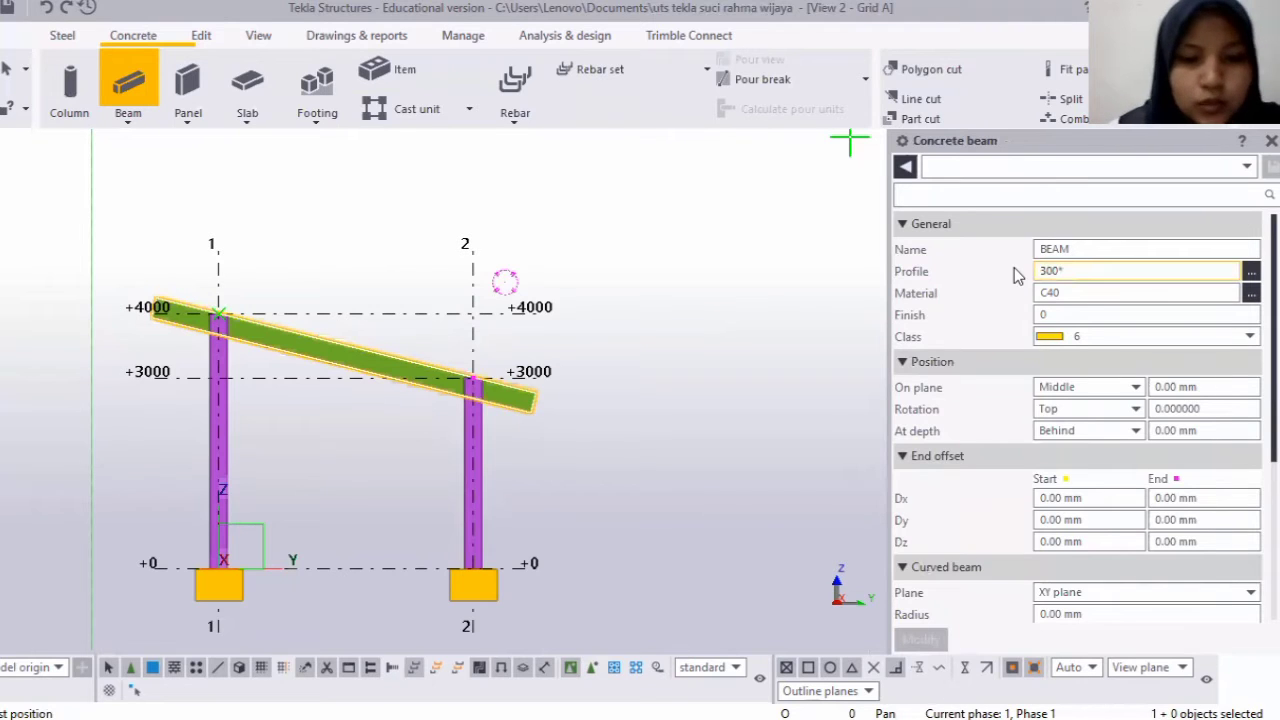
pyautogui.write('200')
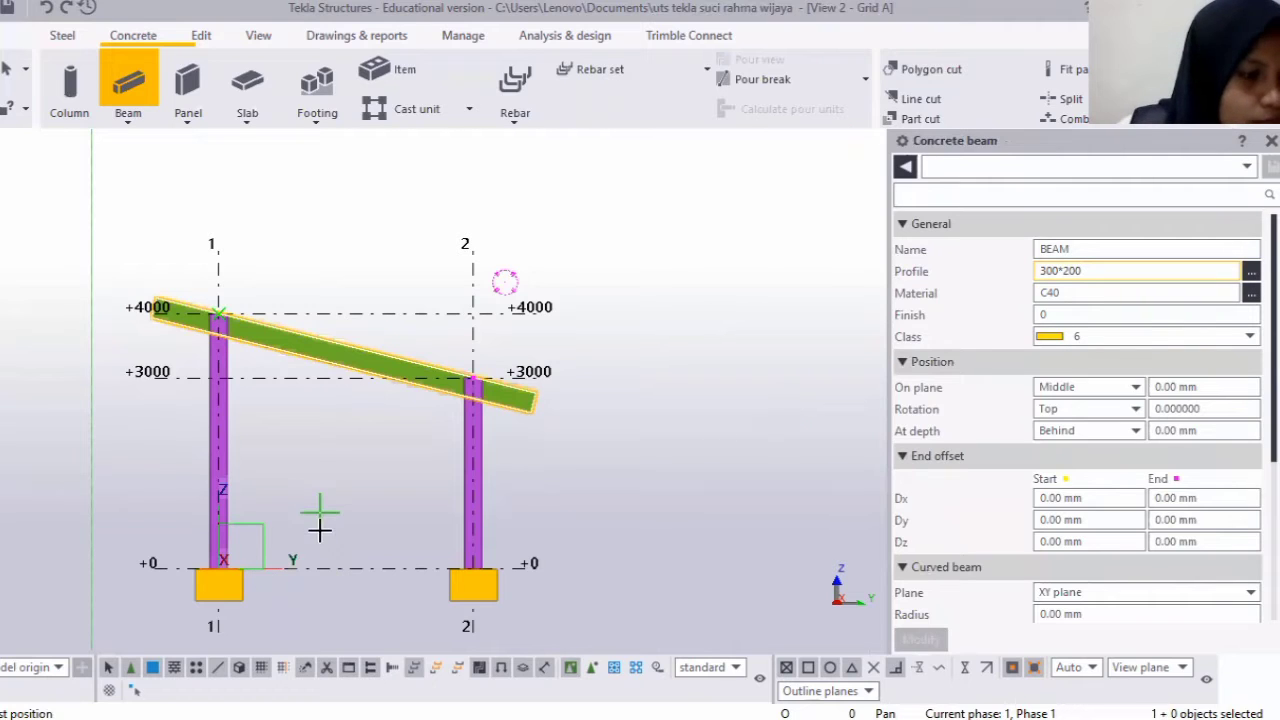
# Place the concrete beam at level +0 from grid 1 to grid 2 between the footings and end the command.
pyautogui.scroll(3, 254, 560)
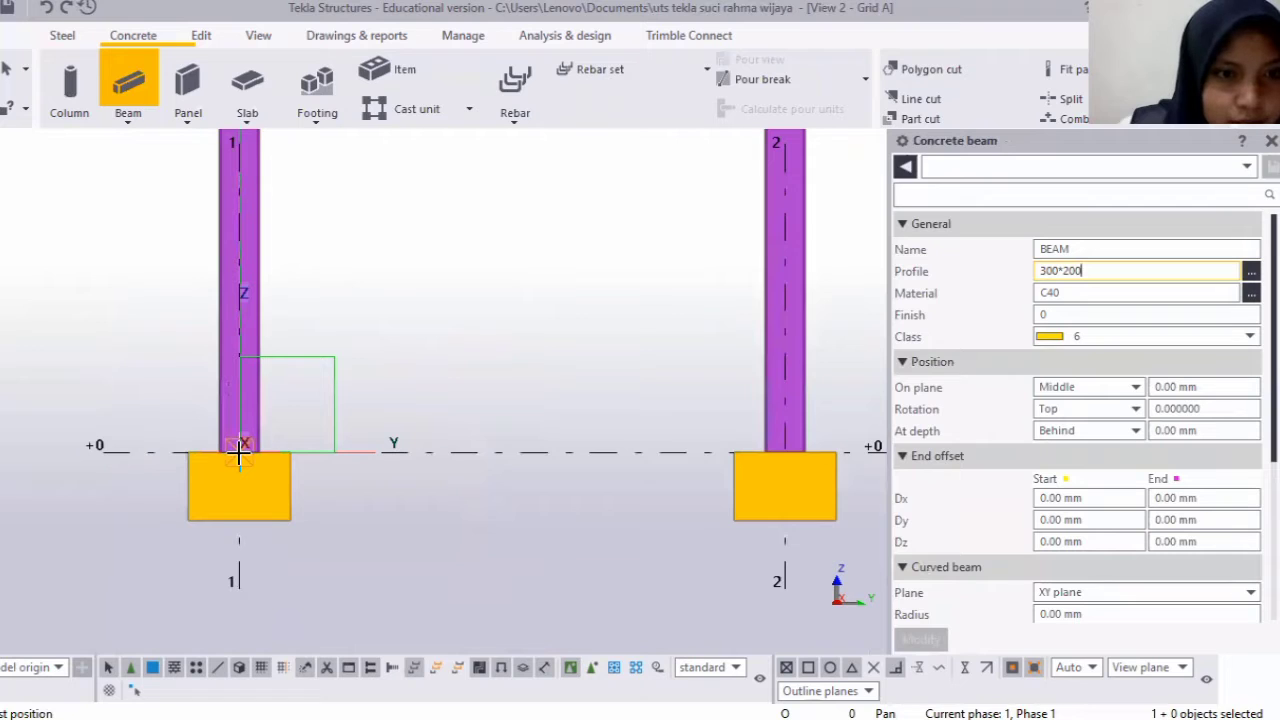
pyautogui.click(239, 452)
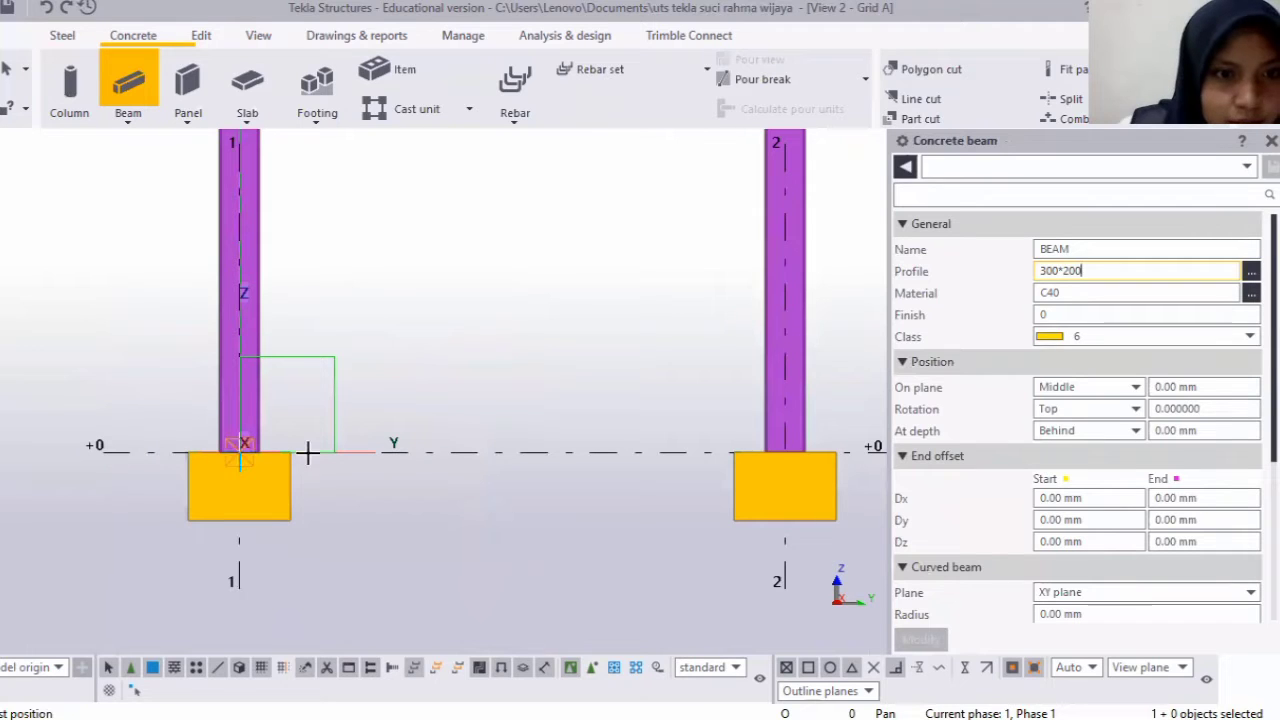
pyautogui.click(786, 453)
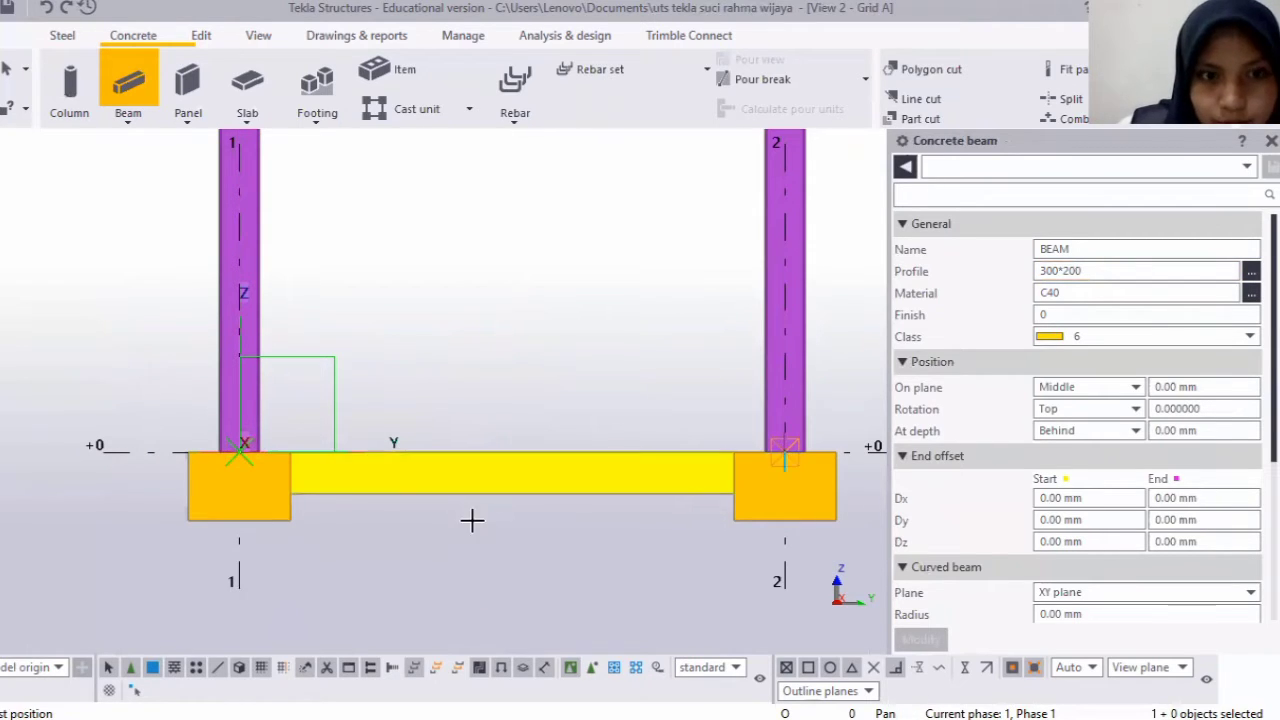
pyautogui.scroll(-3, 472, 520)
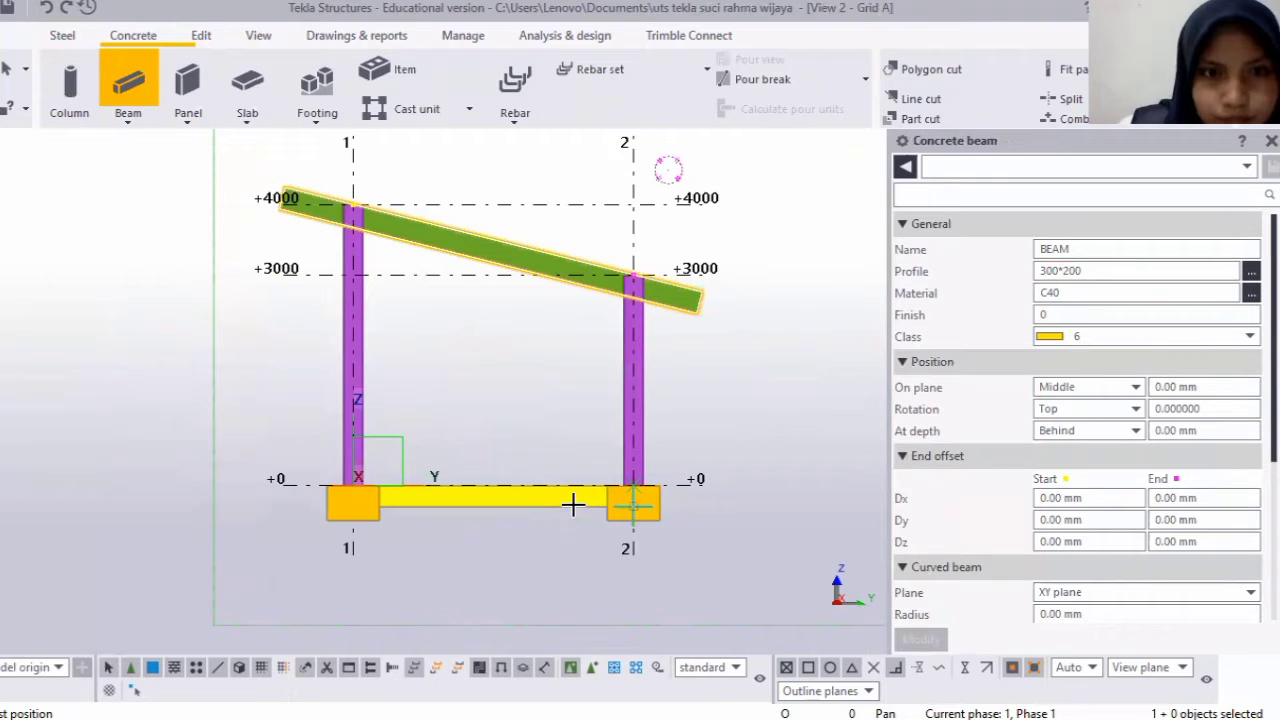
pyautogui.press('Escape')
pyautogui.scroll(-1, 481, 501)
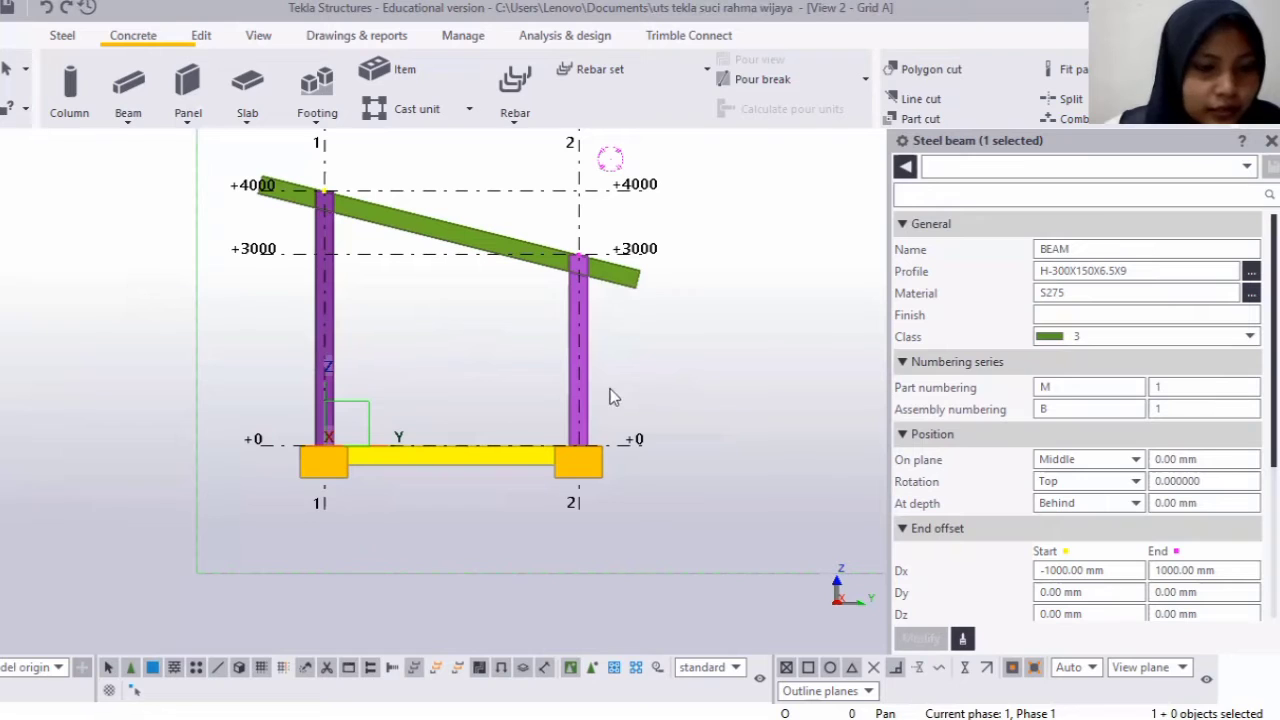
# Copy the Grid A sloping beam, columns, footings and tie beam linearly once with dX 3000, expanding the view depth to include the copy.
pyautogui.keyDown('ctrl'); pyautogui.click(321, 325); pyautogui.keyUp('ctrl')
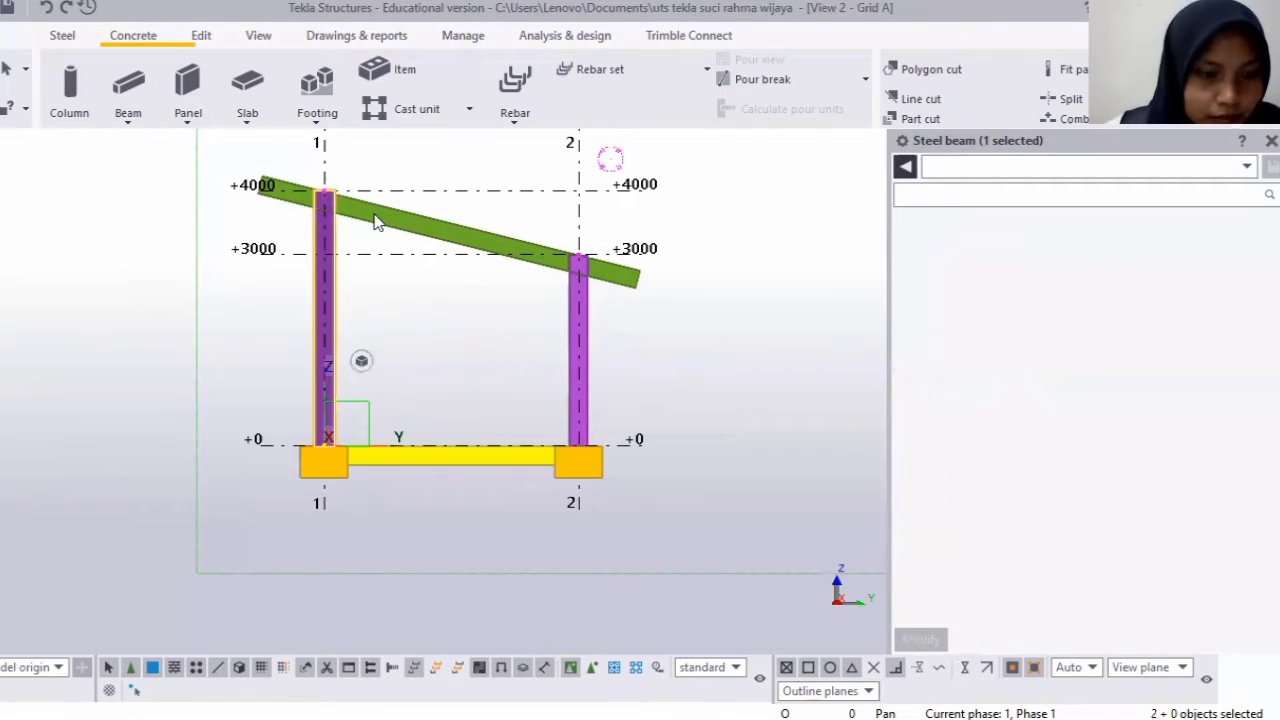
pyautogui.keyDown('ctrl'); pyautogui.click(441, 234); pyautogui.keyUp('ctrl')
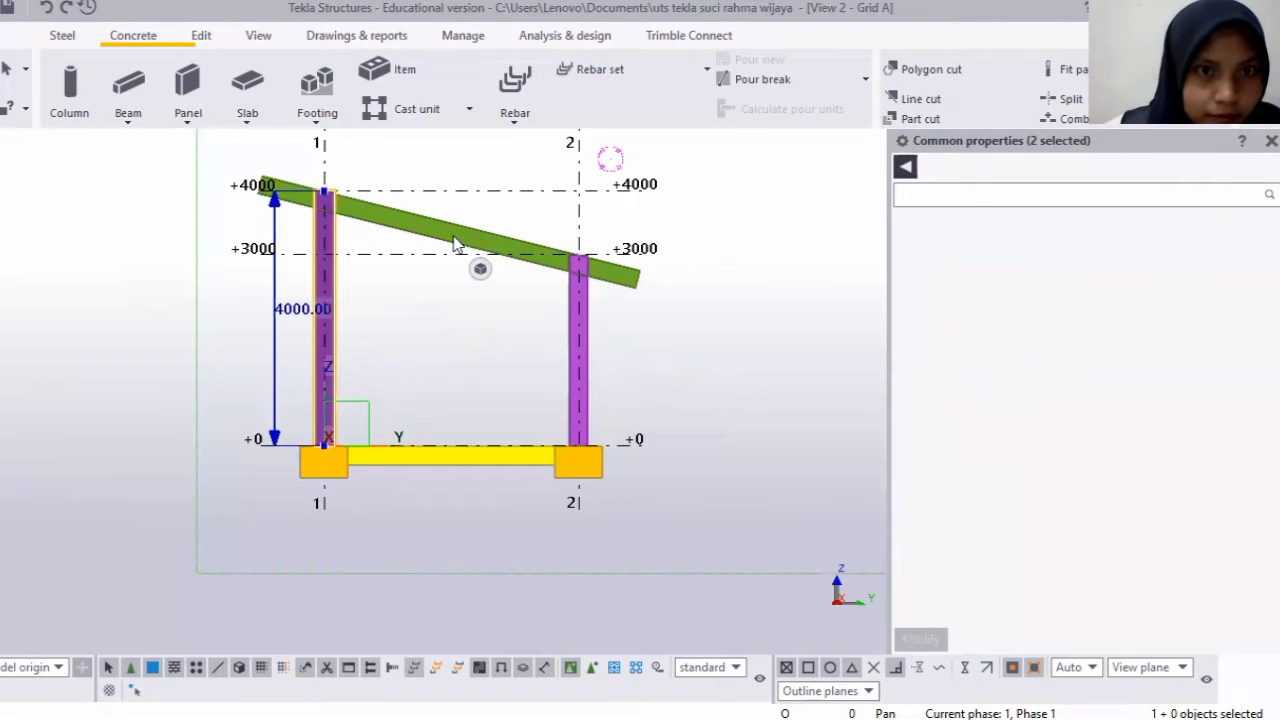
pyautogui.keyDown('ctrl'); pyautogui.click(577, 362); pyautogui.keyUp('ctrl')
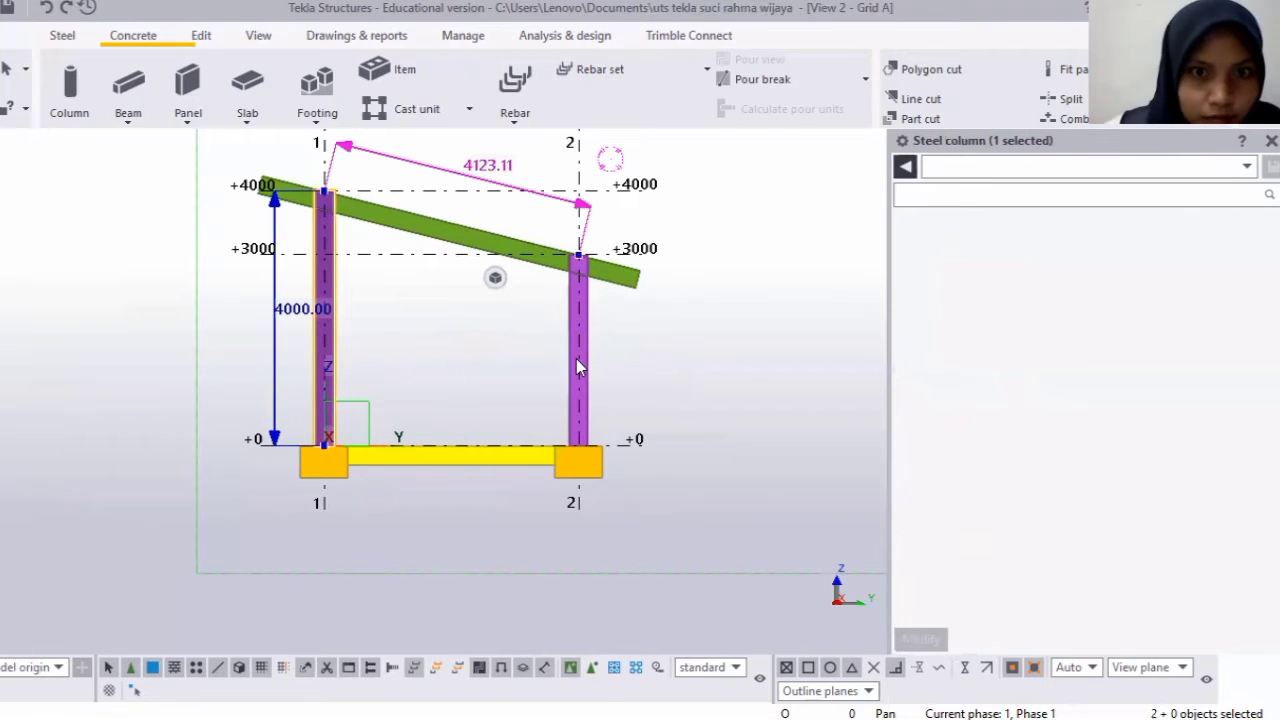
pyautogui.keyDown('ctrl'); pyautogui.click(323, 470); pyautogui.keyUp('ctrl')
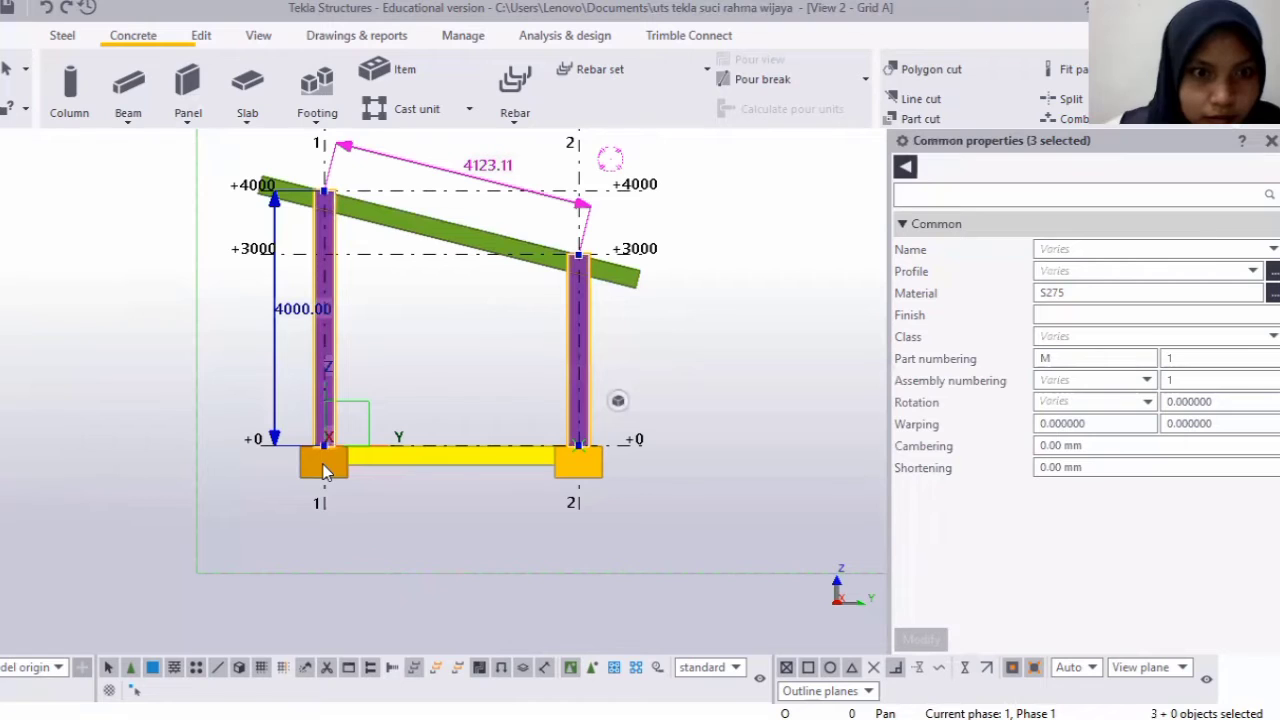
pyautogui.keyDown('ctrl'); pyautogui.click(456, 463); pyautogui.keyUp('ctrl')
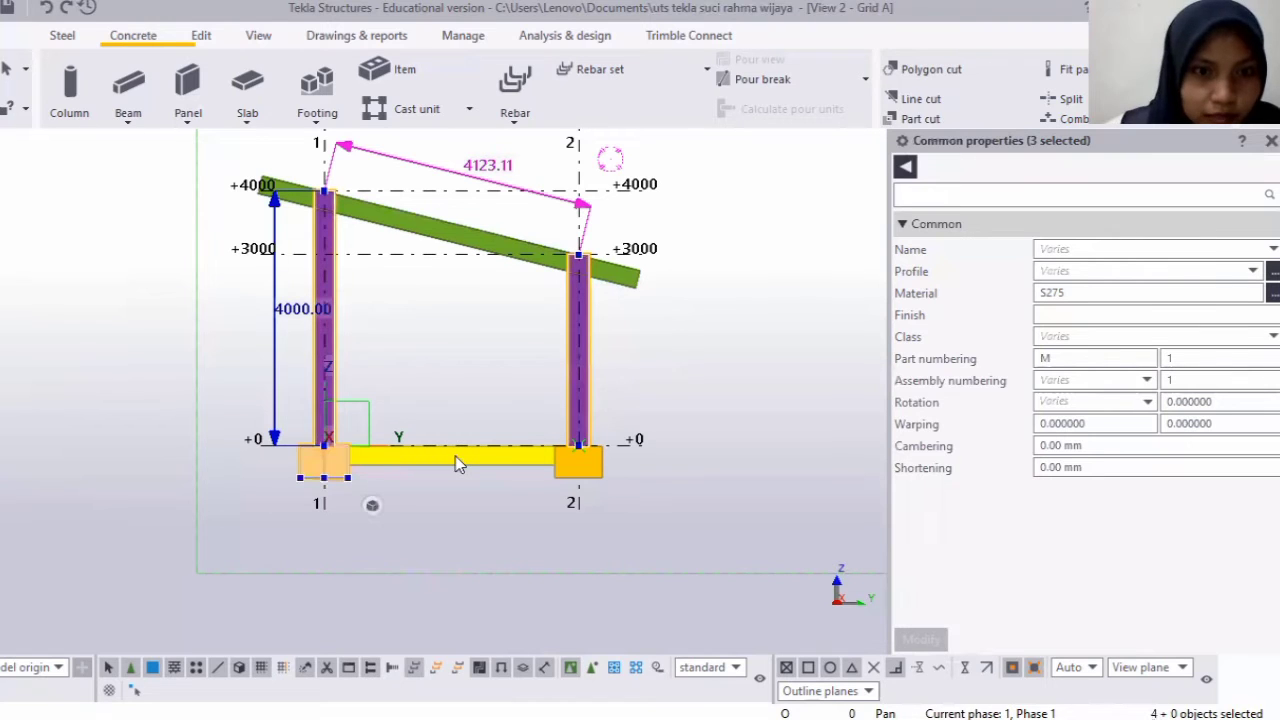
pyautogui.keyDown('ctrl'); pyautogui.click(592, 468); pyautogui.keyUp('ctrl')
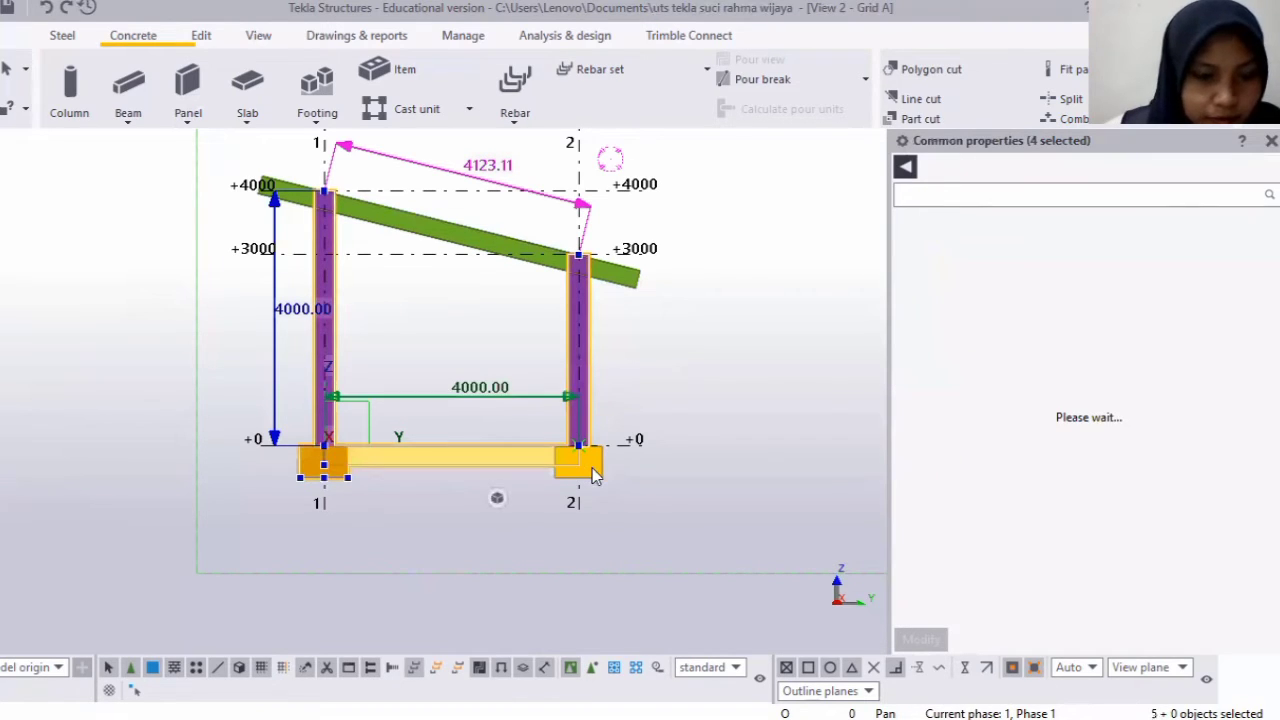
pyautogui.keyDown('ctrl'); pyautogui.click(592, 474); pyautogui.keyUp('ctrl')
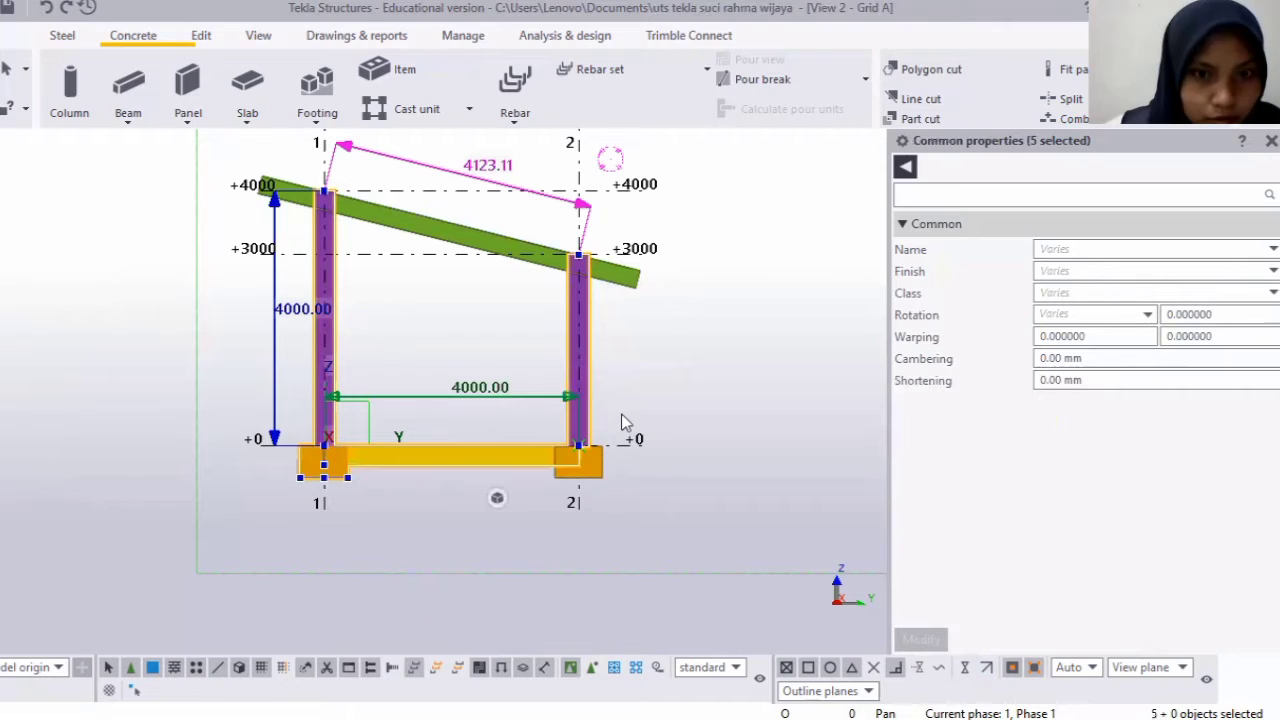
pyautogui.rightClick(695, 323)
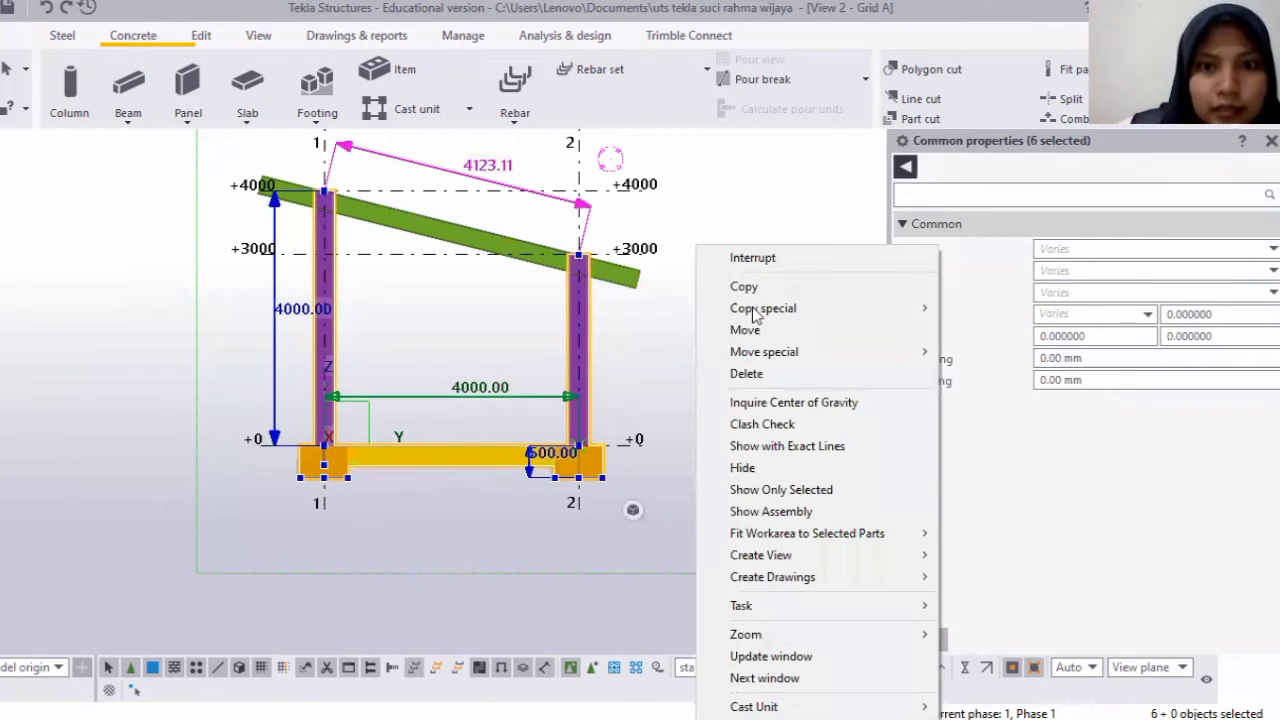
pyautogui.moveTo(755, 315)
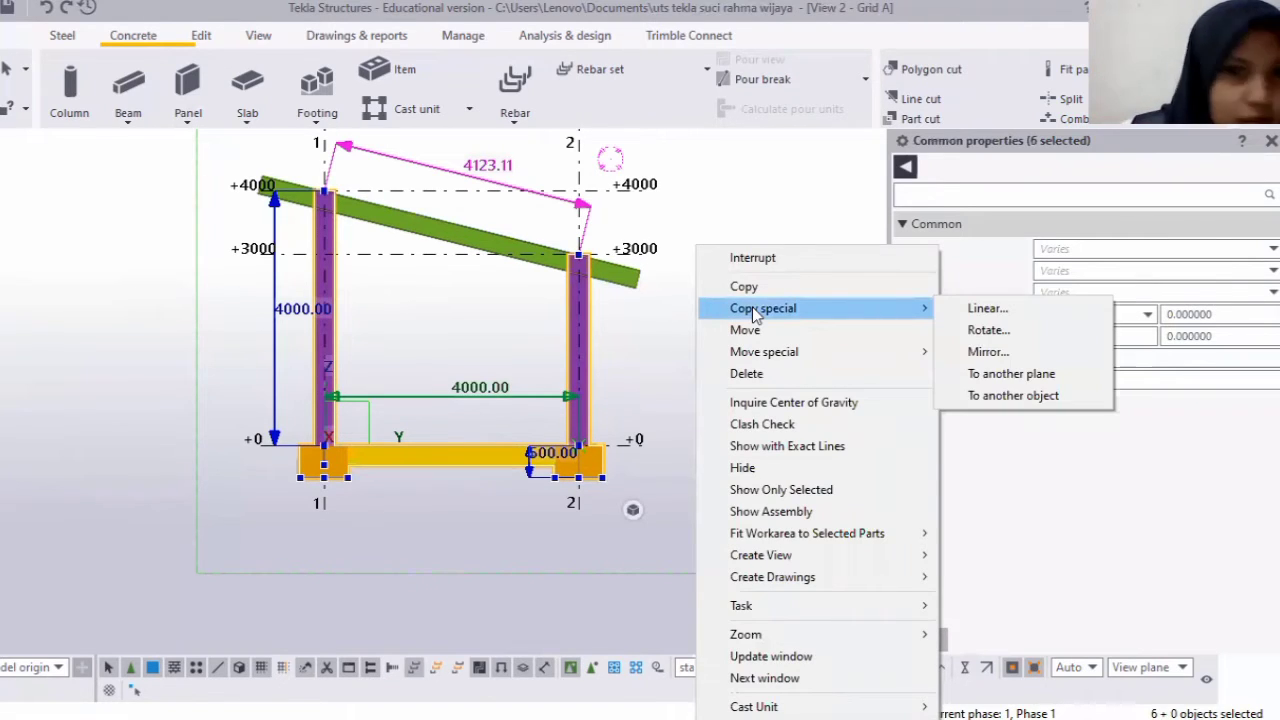
pyautogui.click(993, 313)
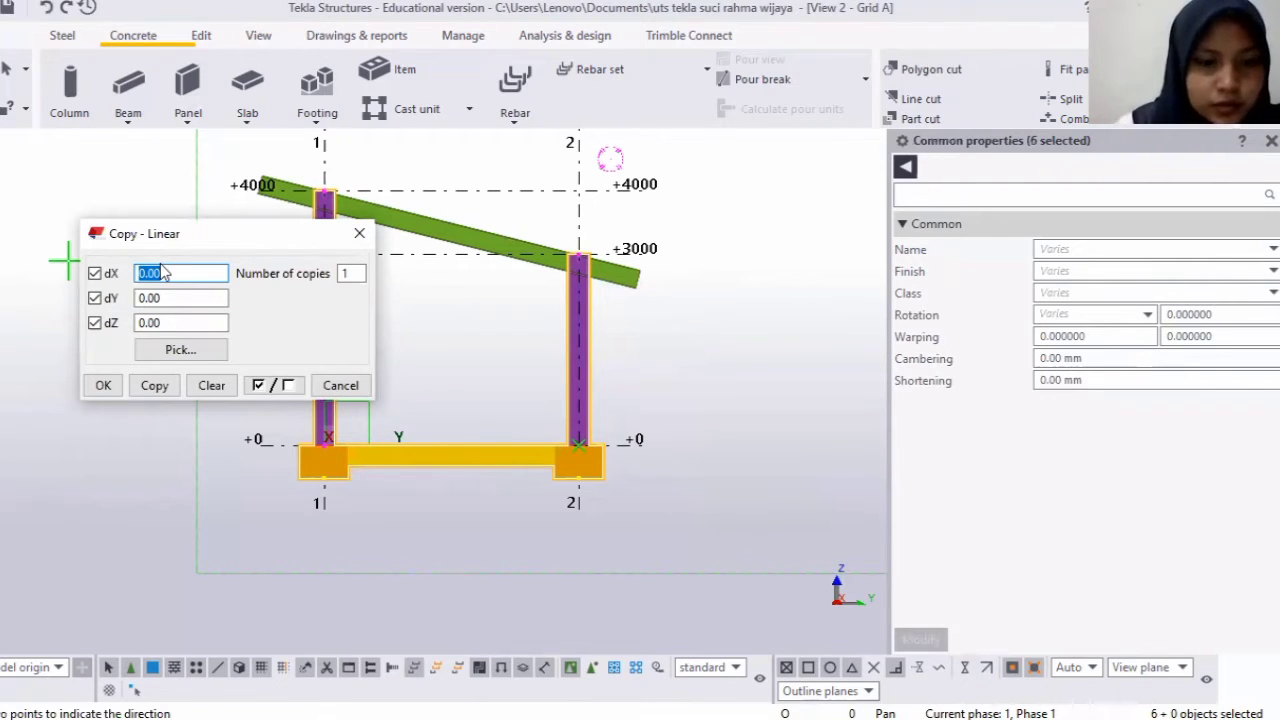
pyautogui.write('3')
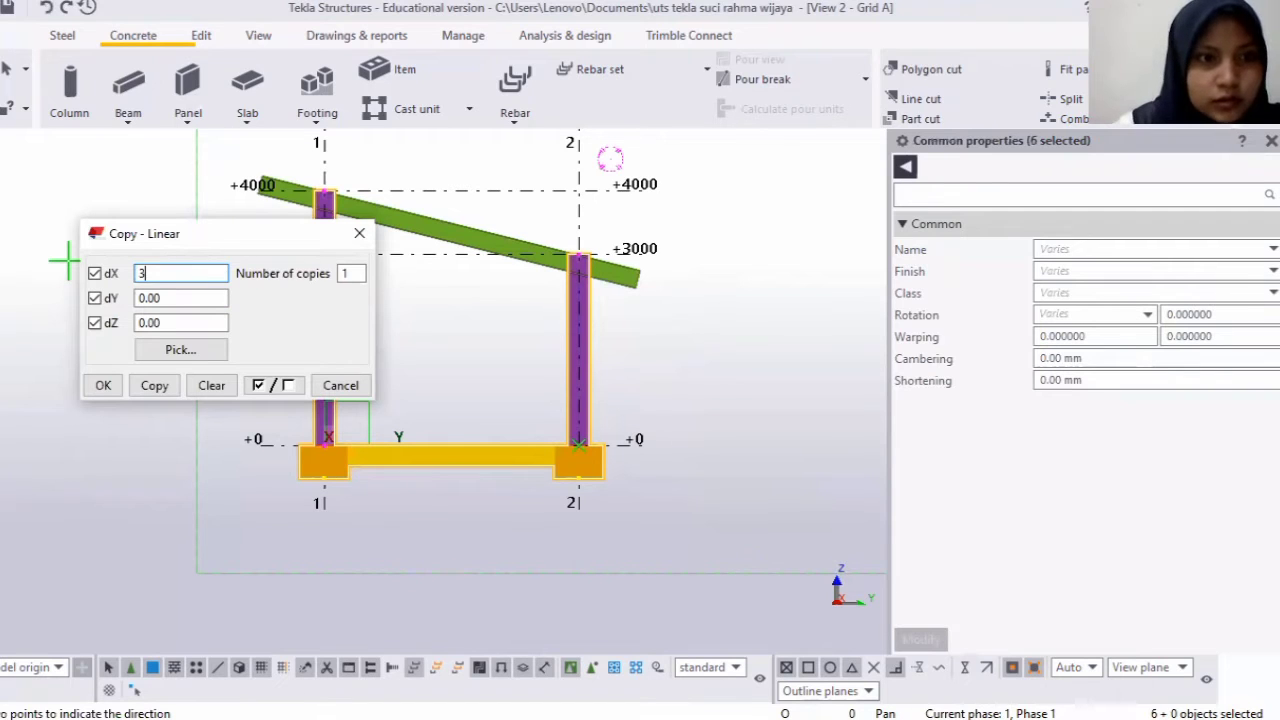
pyautogui.write('000')
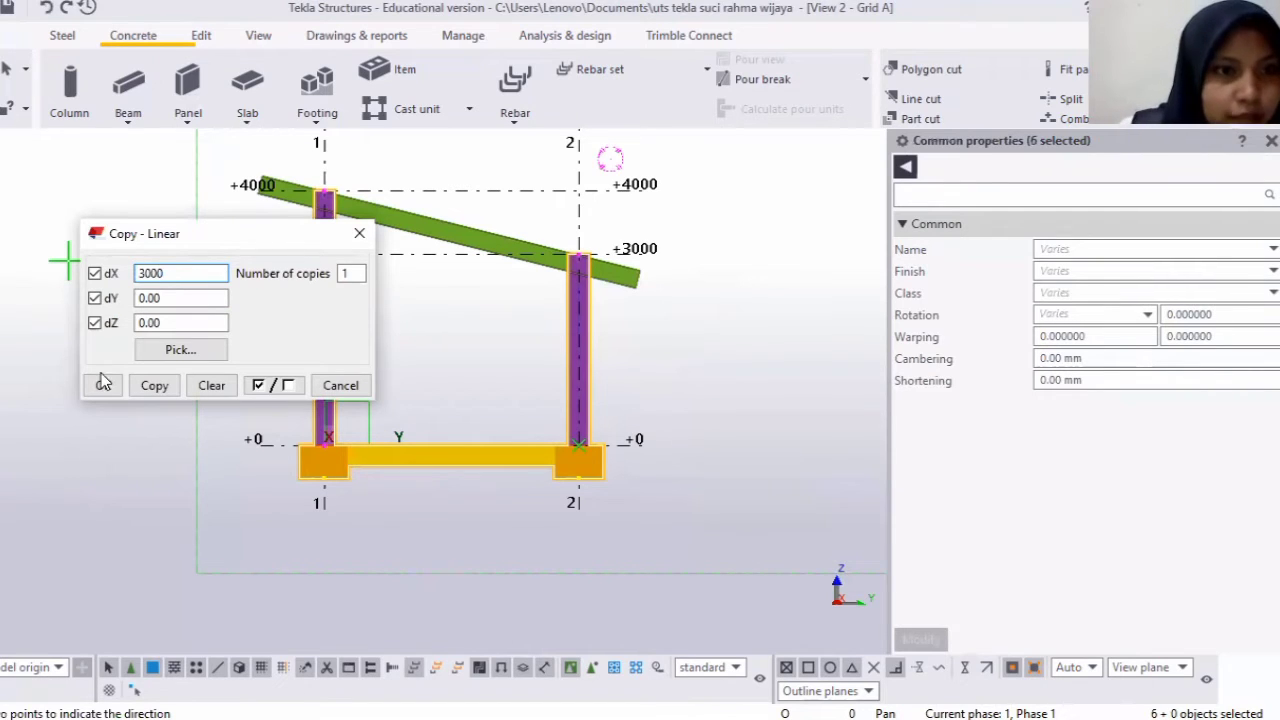
pyautogui.click(155, 385)
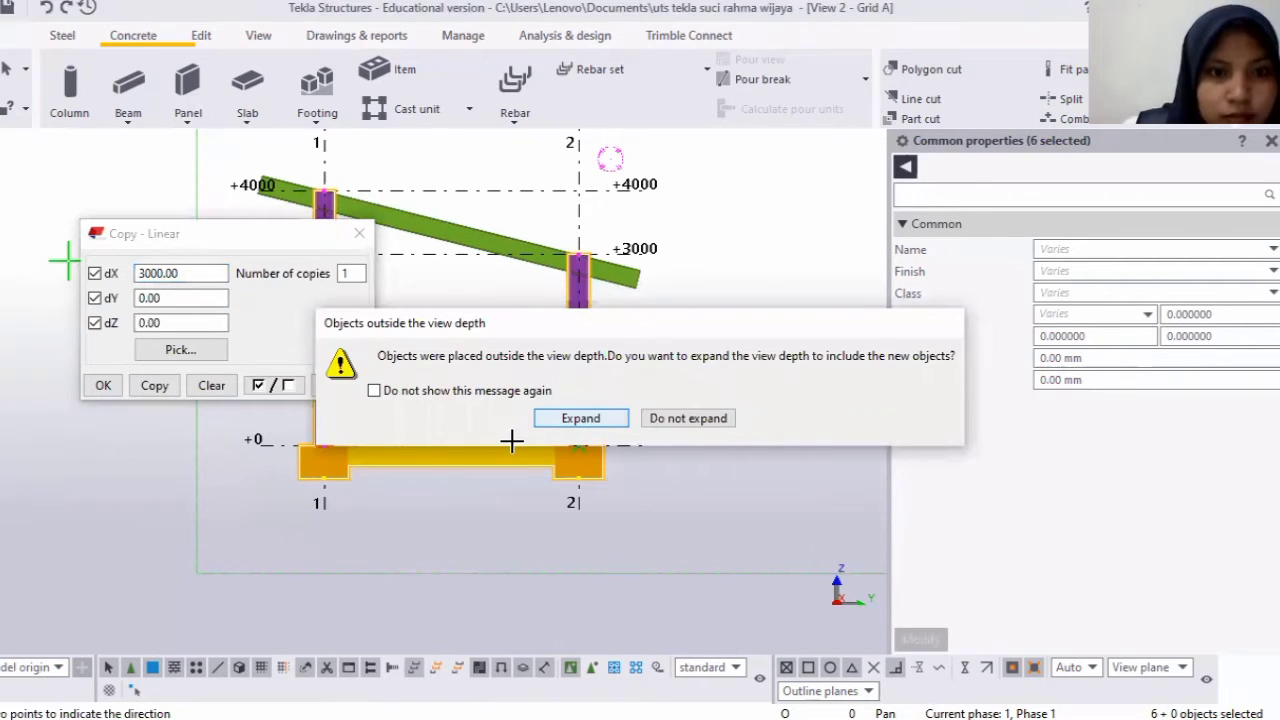
pyautogui.click(582, 418)
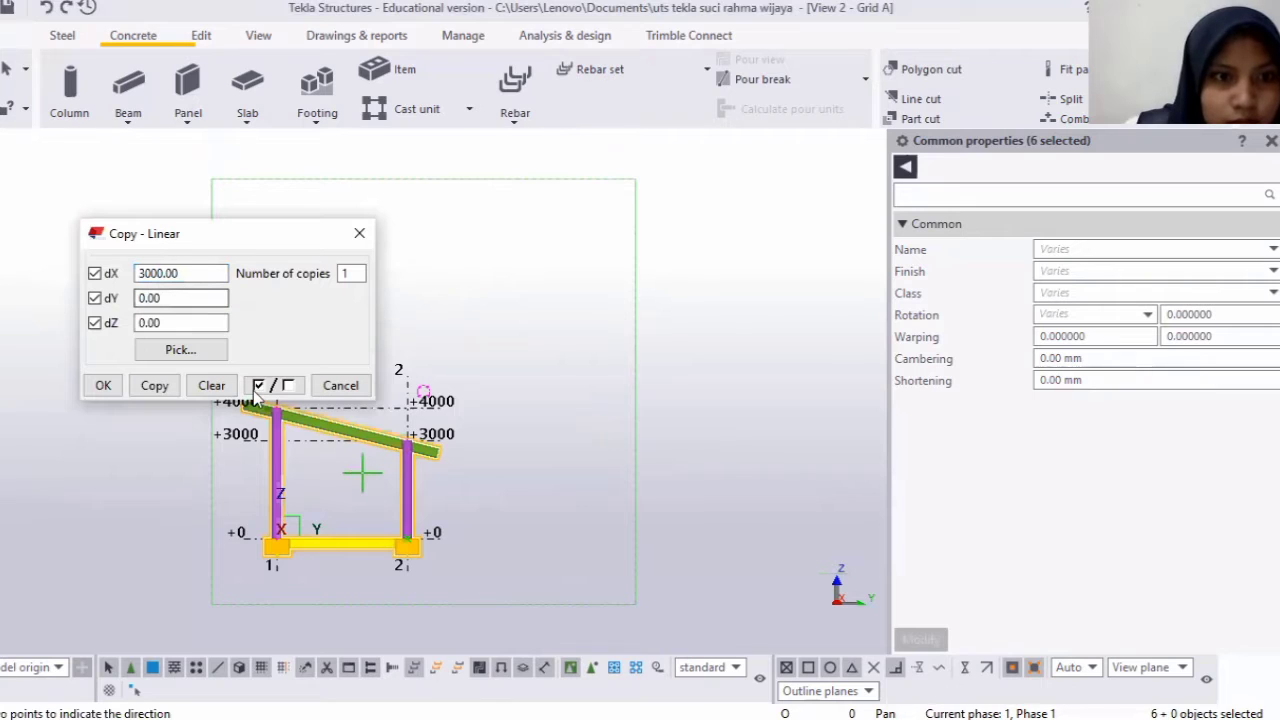
# Make a second linear copy of the selected Grid A frame with dX 7000 and expand the view depth.
pyautogui.scroll(-2, 370, 473)
pyautogui.click(142, 278)
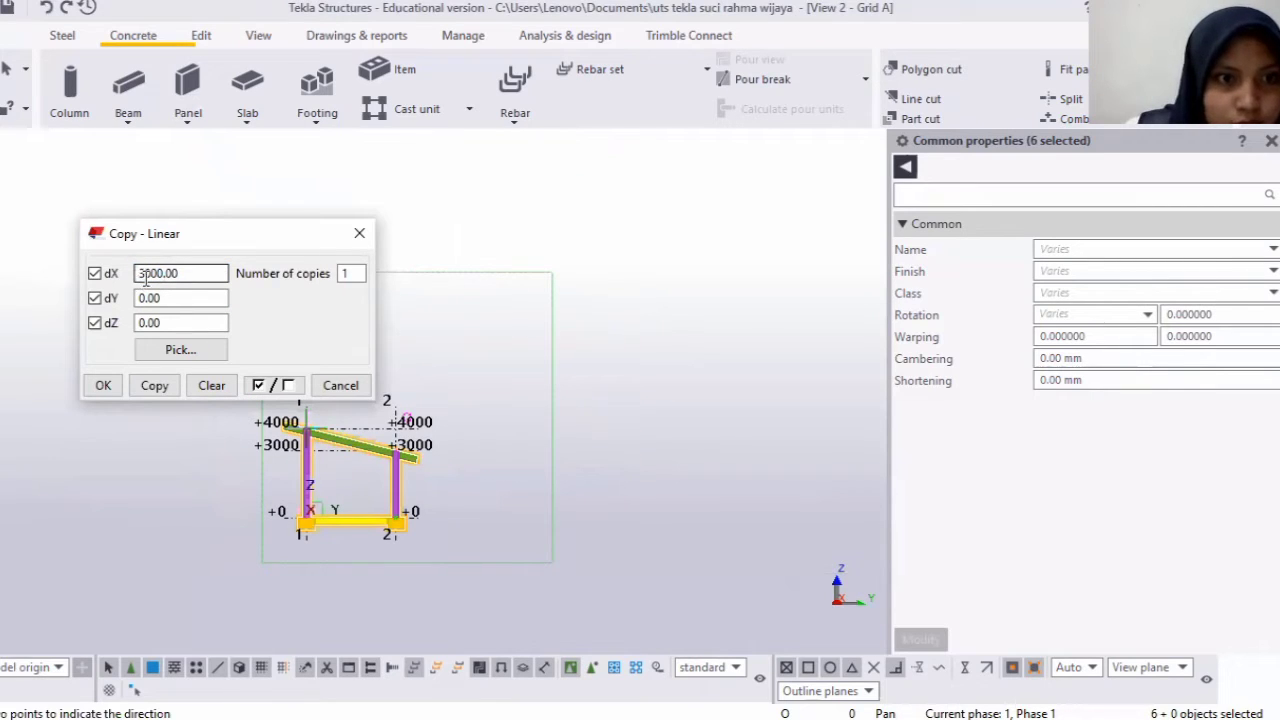
pyautogui.click(146, 279)
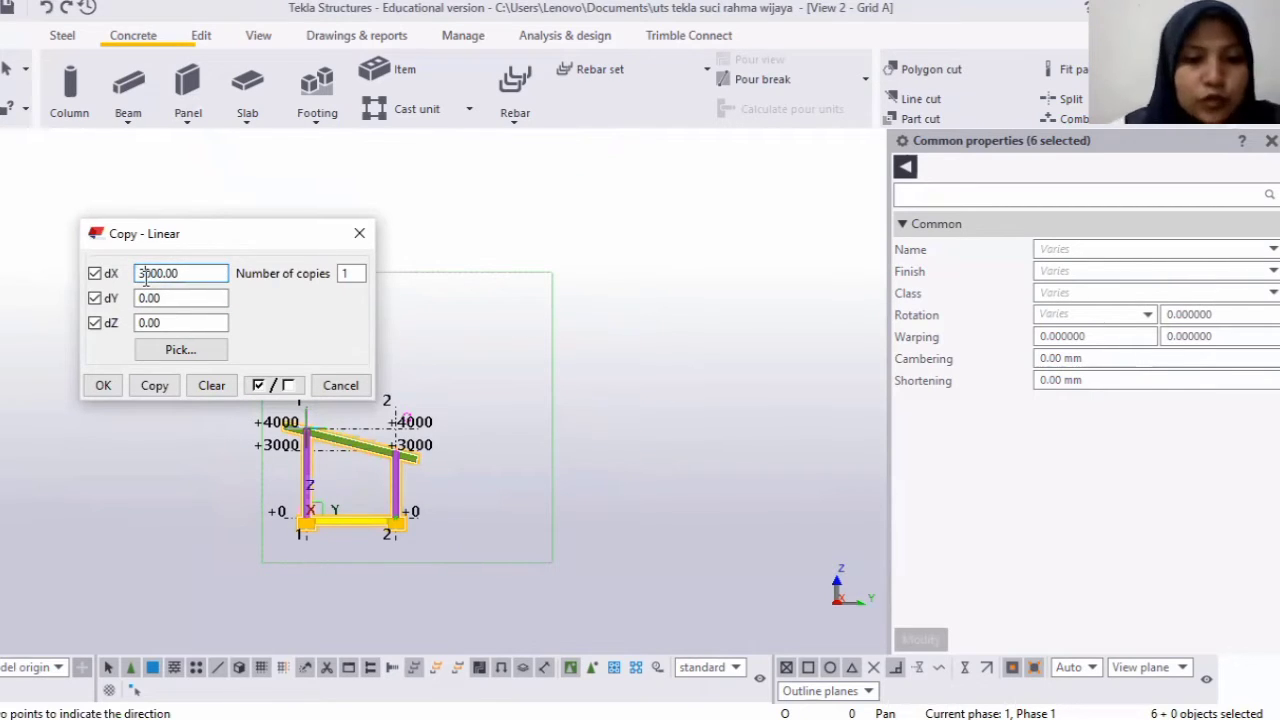
pyautogui.press('BackSpace')
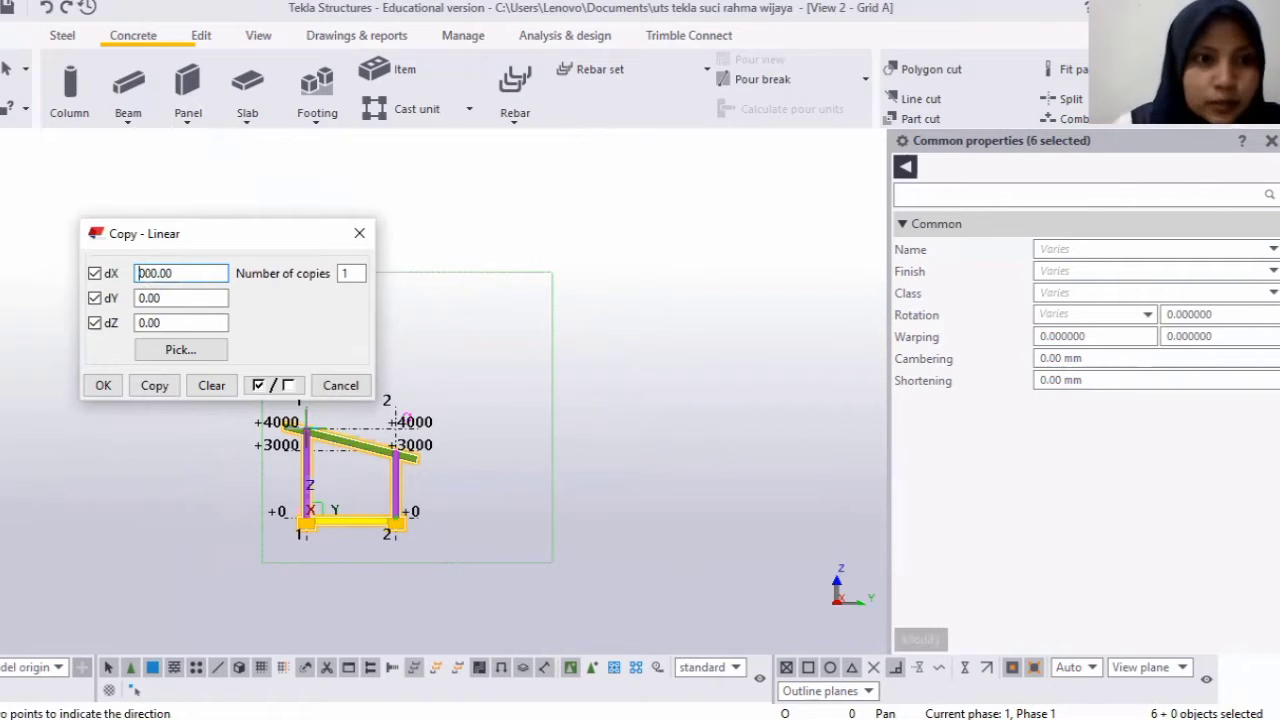
pyautogui.write('7')
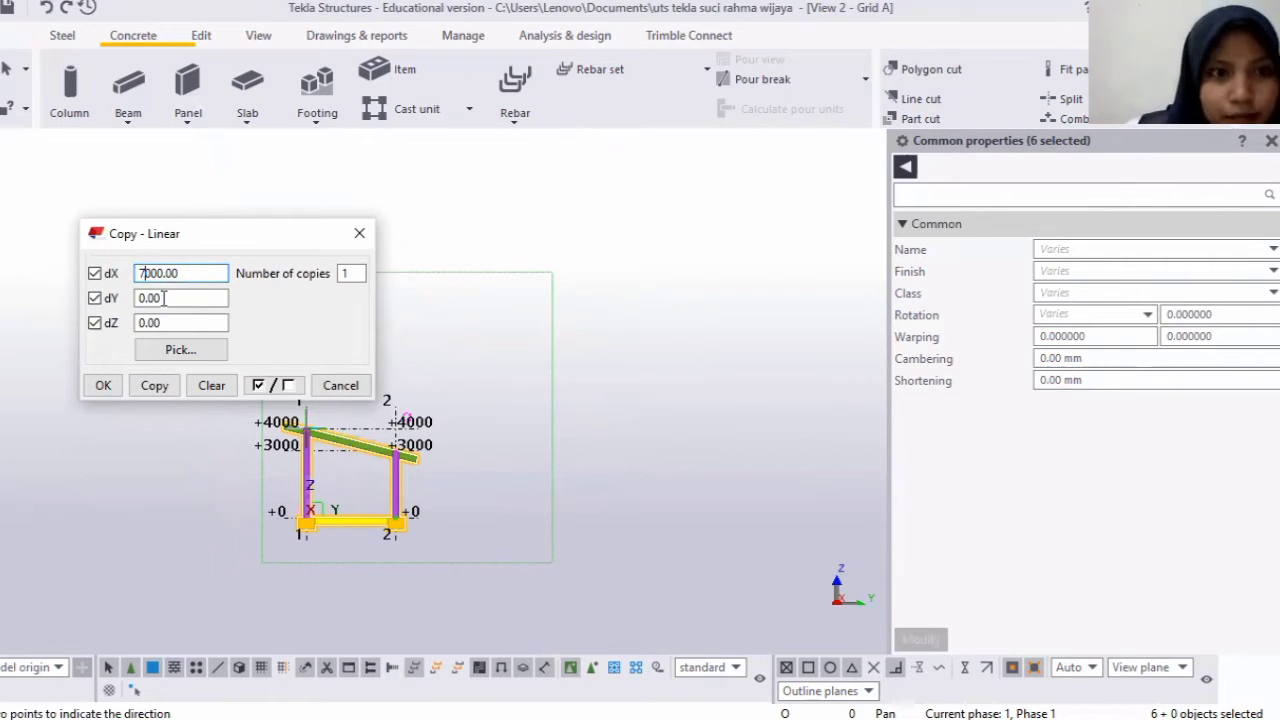
pyautogui.click(155, 386)
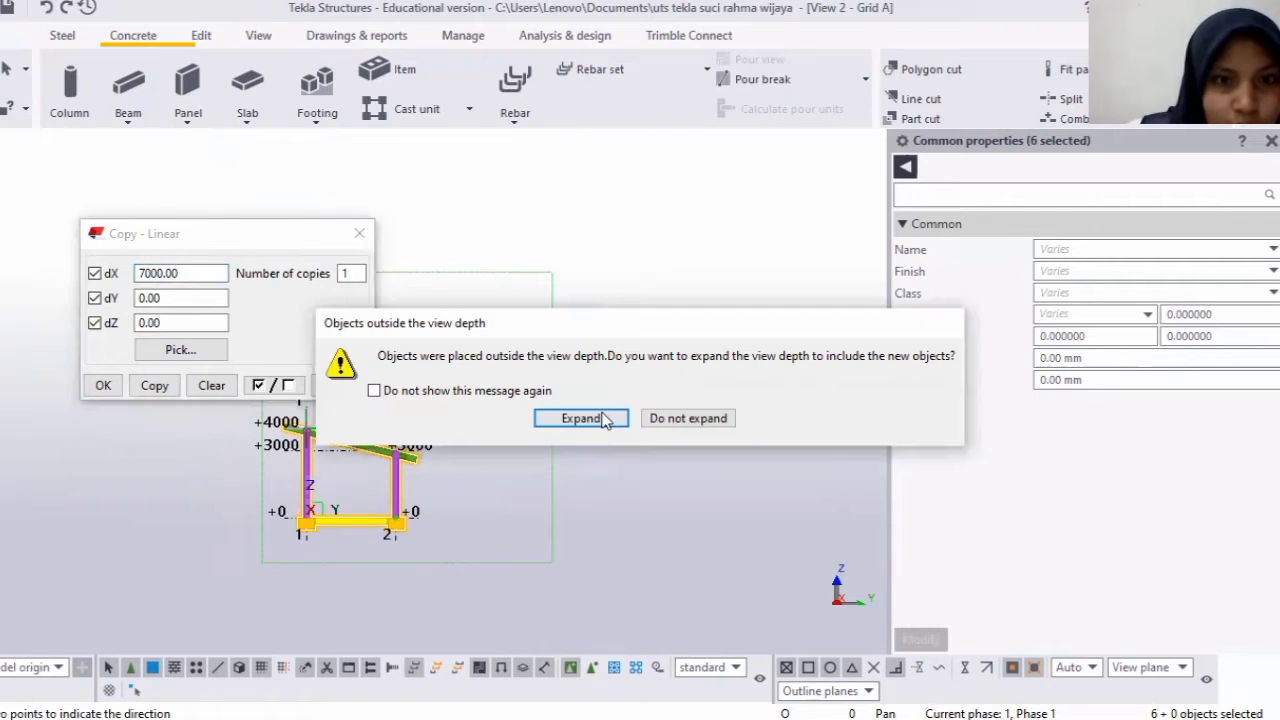
pyautogui.click(603, 420)
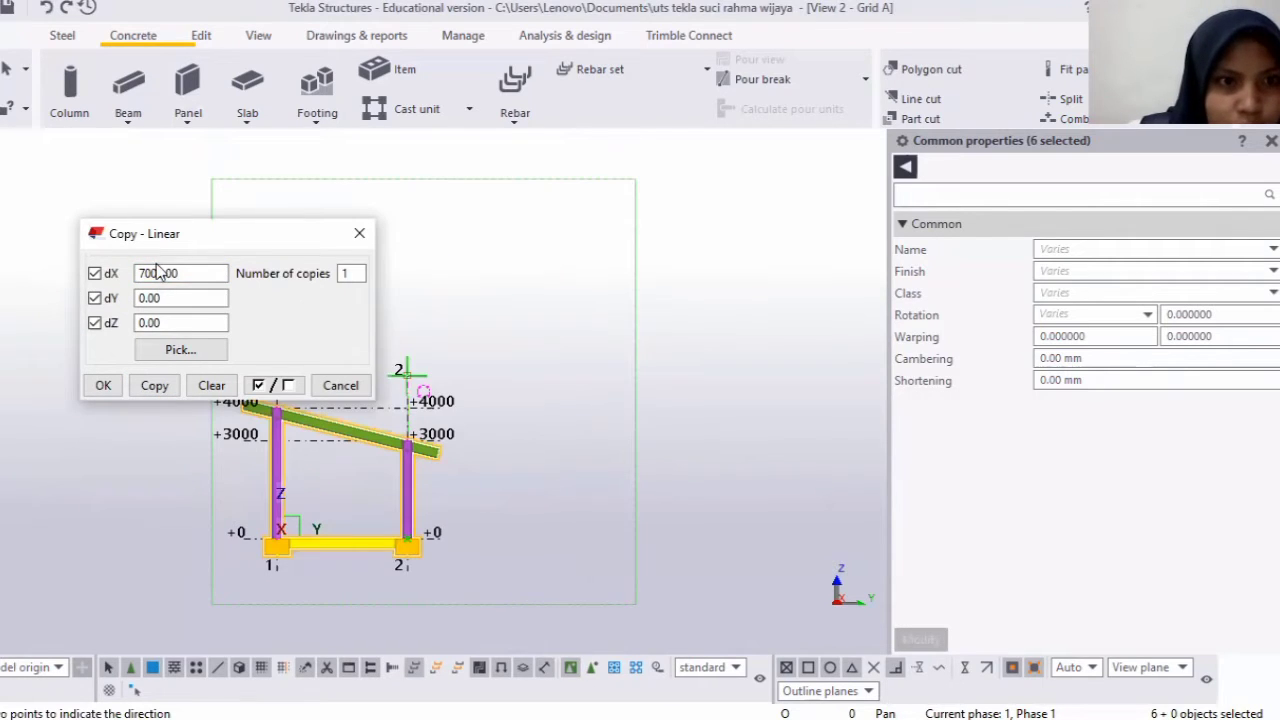
# Make a third linear copy of the selected Grid A frame with dX 10000 and expand the view depth.
pyautogui.click(147, 273)
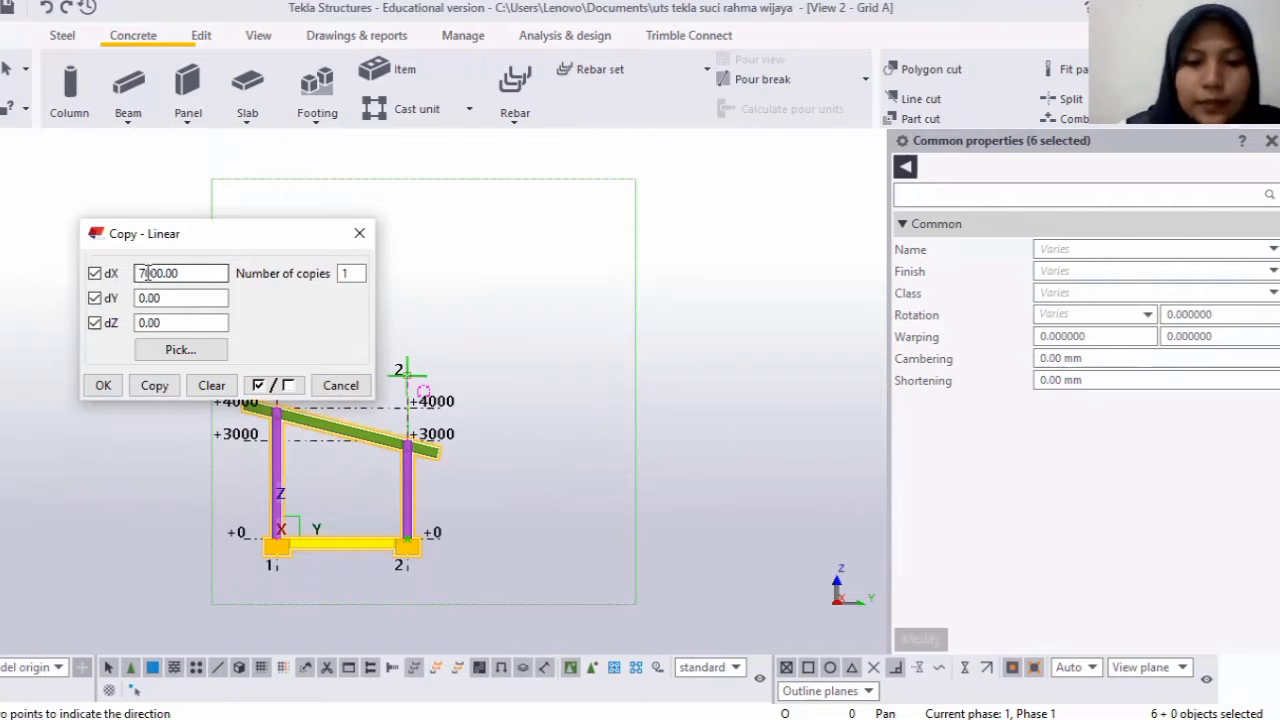
pyautogui.click(147, 273)
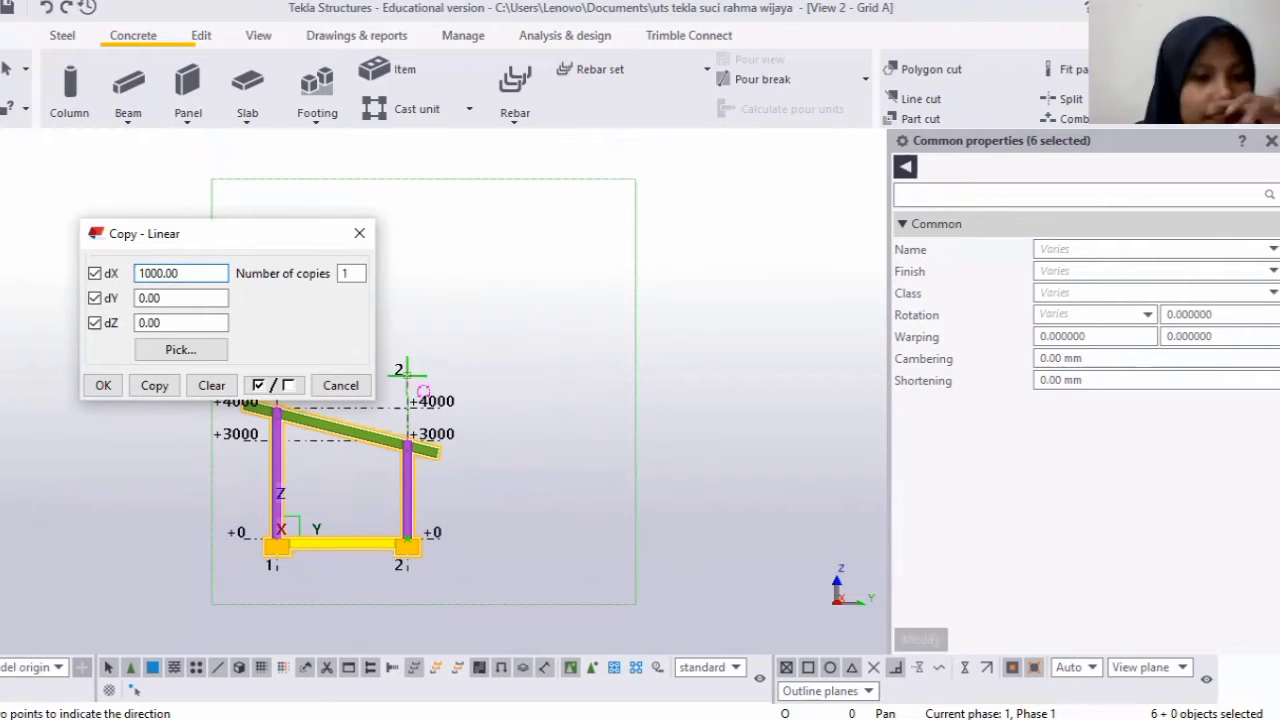
pyautogui.write('0')
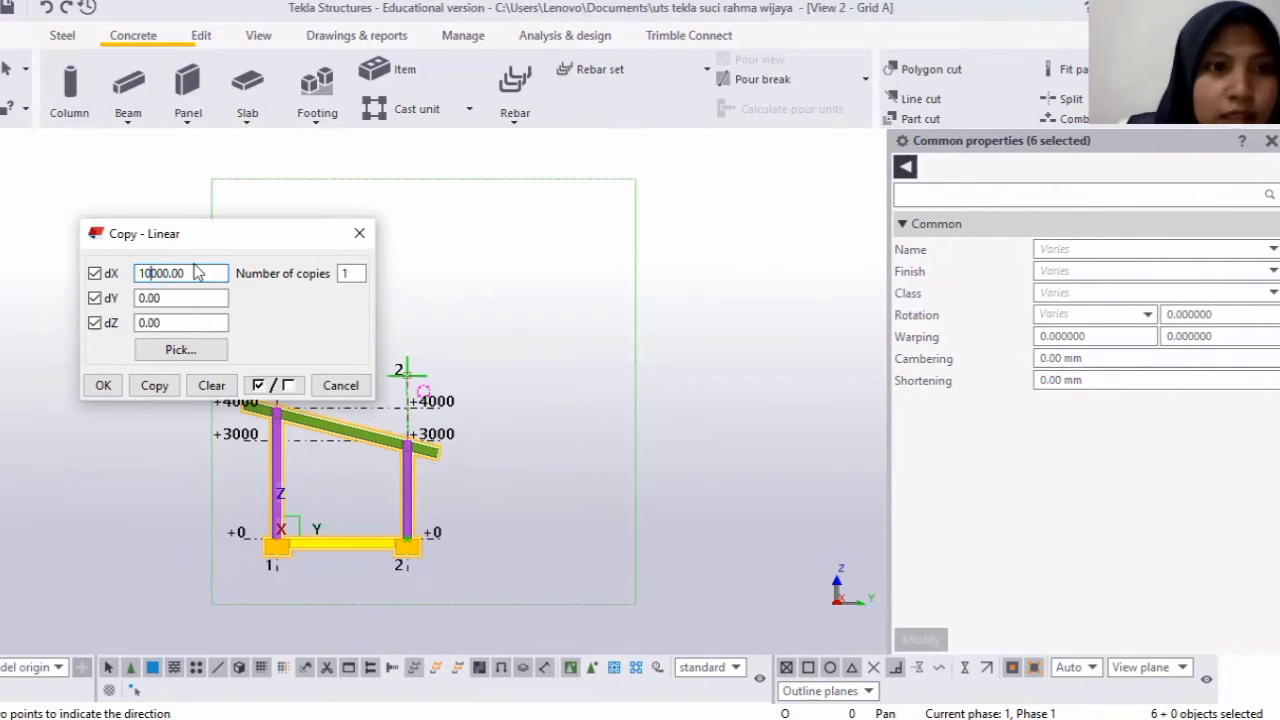
pyautogui.click(155, 388)
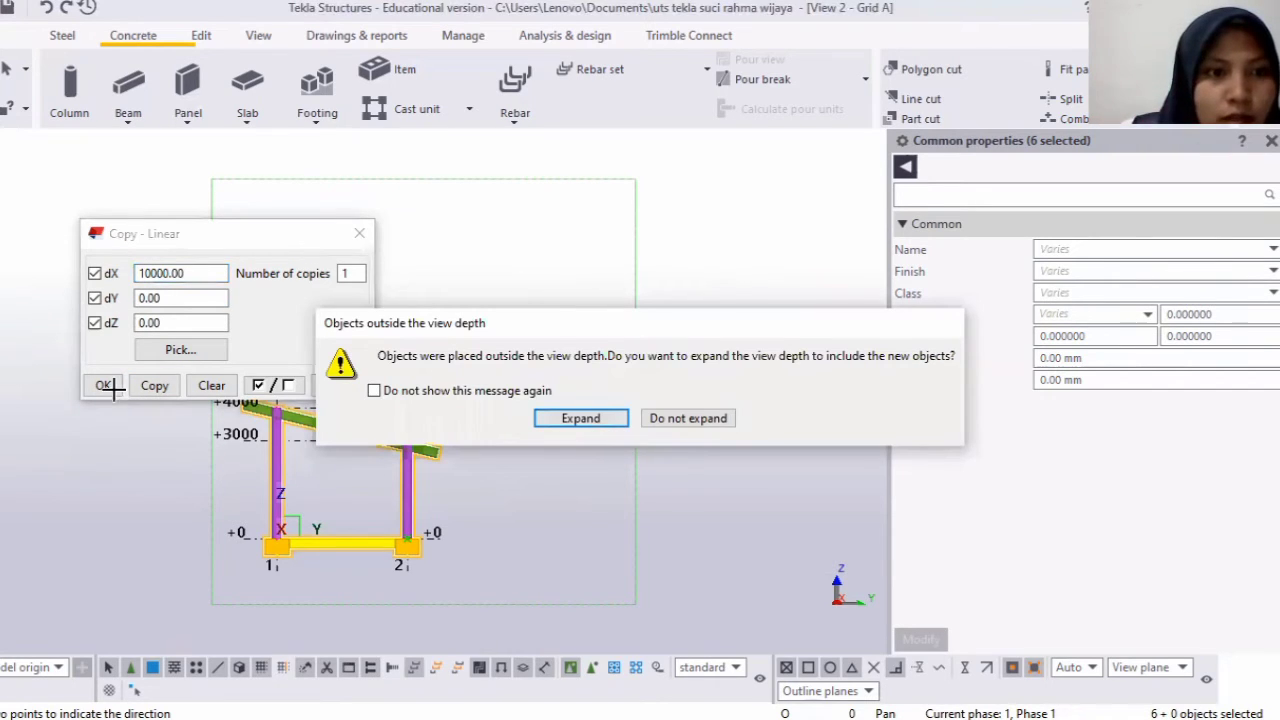
pyautogui.press('Return')
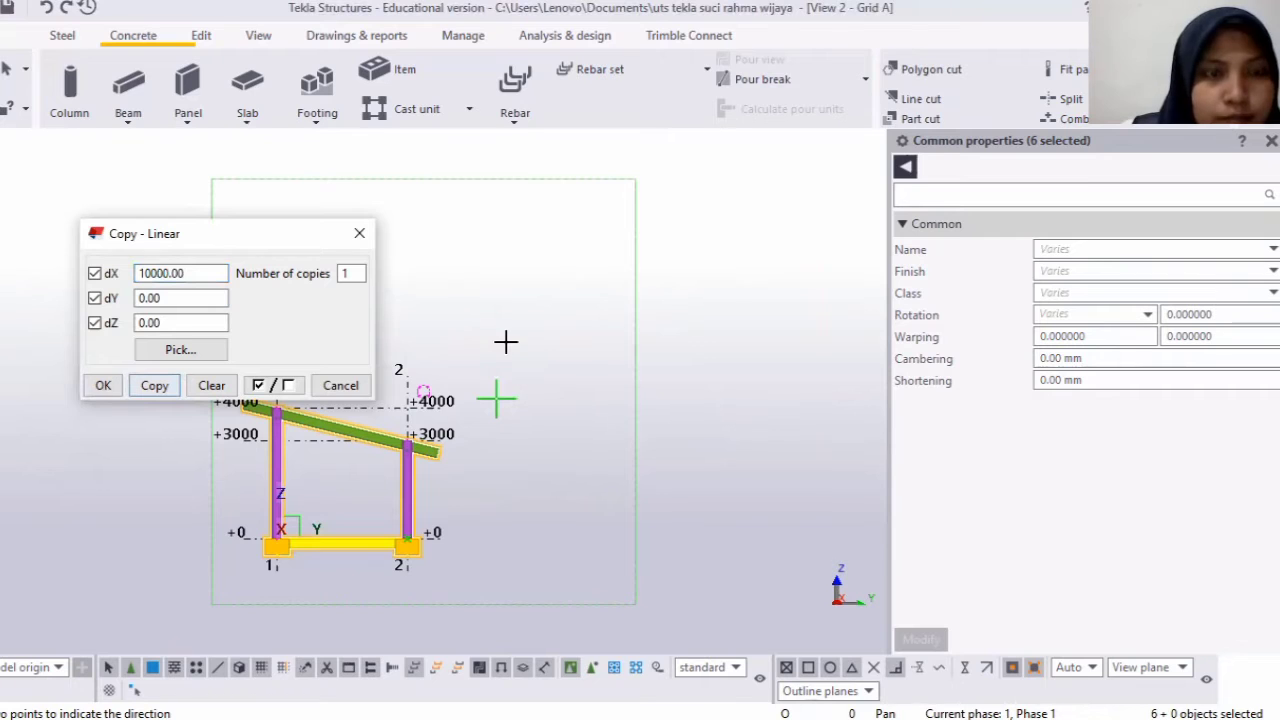
# Examine the copied frames from several angles in the Grid A view and in the 3D view against grids A to D.
pyautogui.scroll(-1, 506, 342)
pyautogui.scroll(1, 506, 342)
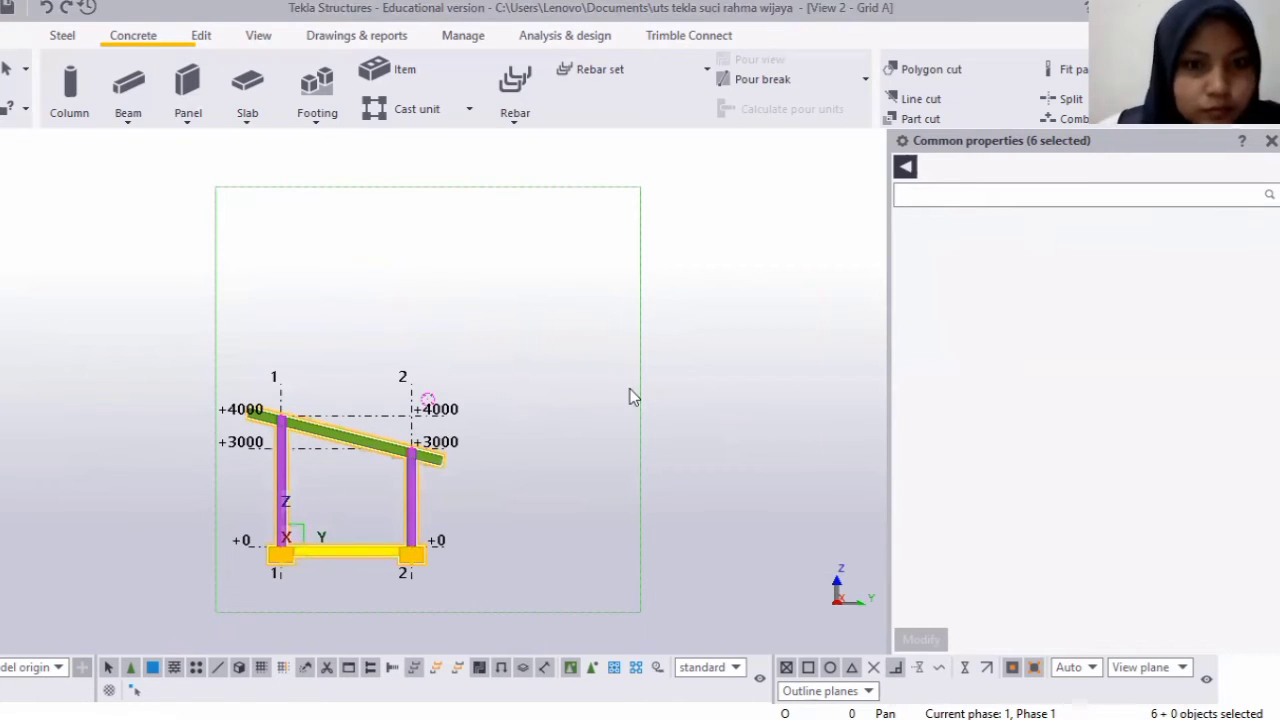
pyautogui.keyDown('ctrl'); pyautogui.moveTo(526, 408); pyautogui.dragTo(657, 354, button='middle'); pyautogui.keyUp('ctrl')
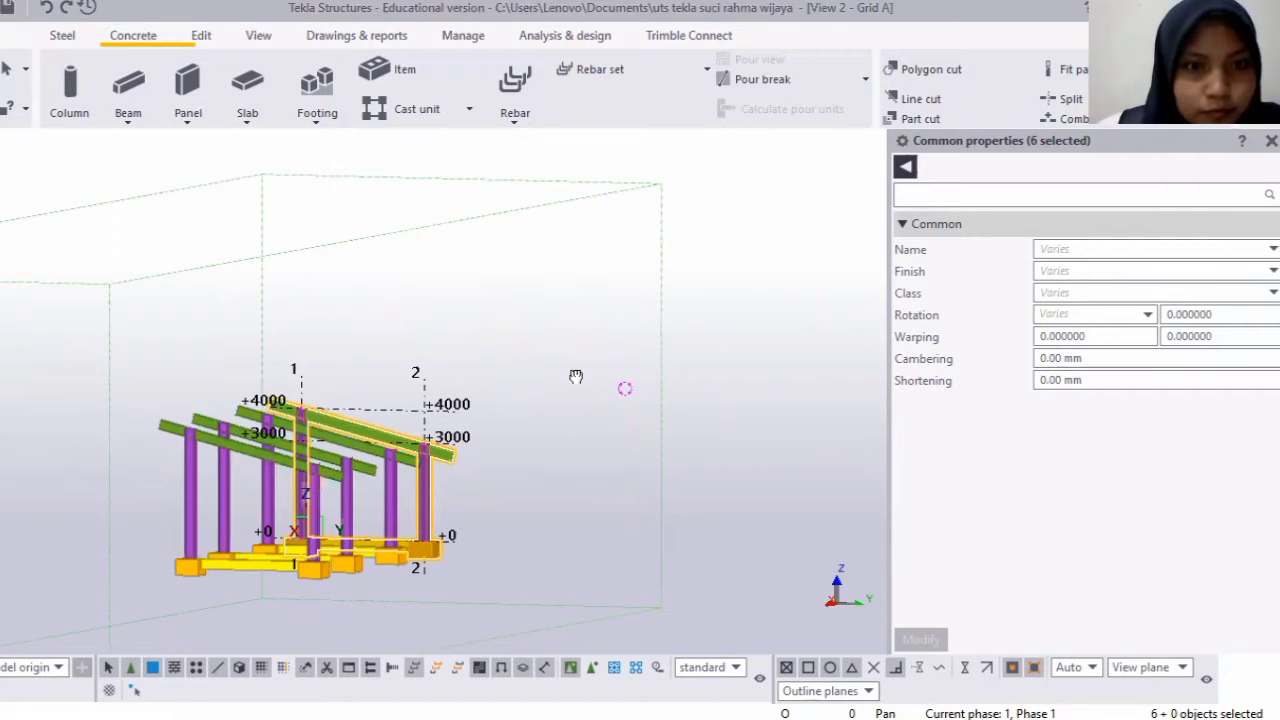
pyautogui.moveTo(575, 376)
pyautogui.keyDown('ctrl'); pyautogui.mouseDown(button='middle')
pyautogui.moveTo(482, 401)
pyautogui.moveTo(582, 397)
pyautogui.mouseUp(button='middle'); pyautogui.keyUp('ctrl')
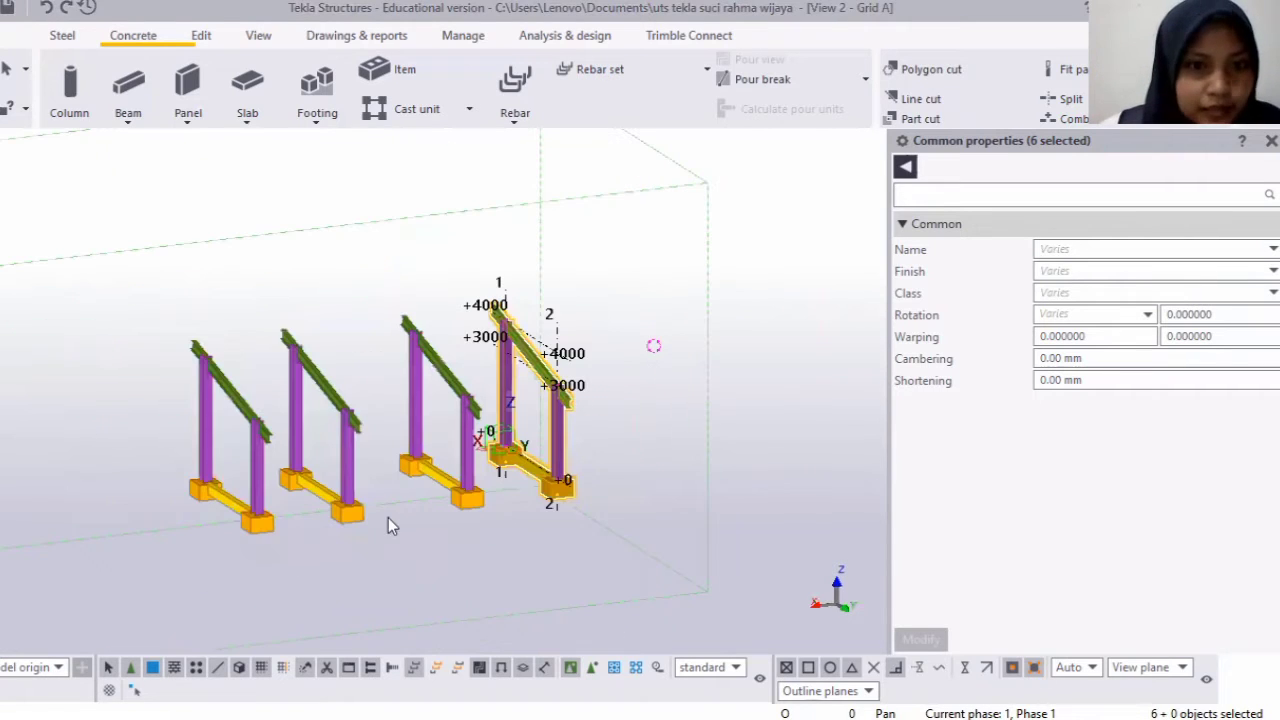
pyautogui.scroll(-2, 358, 581)
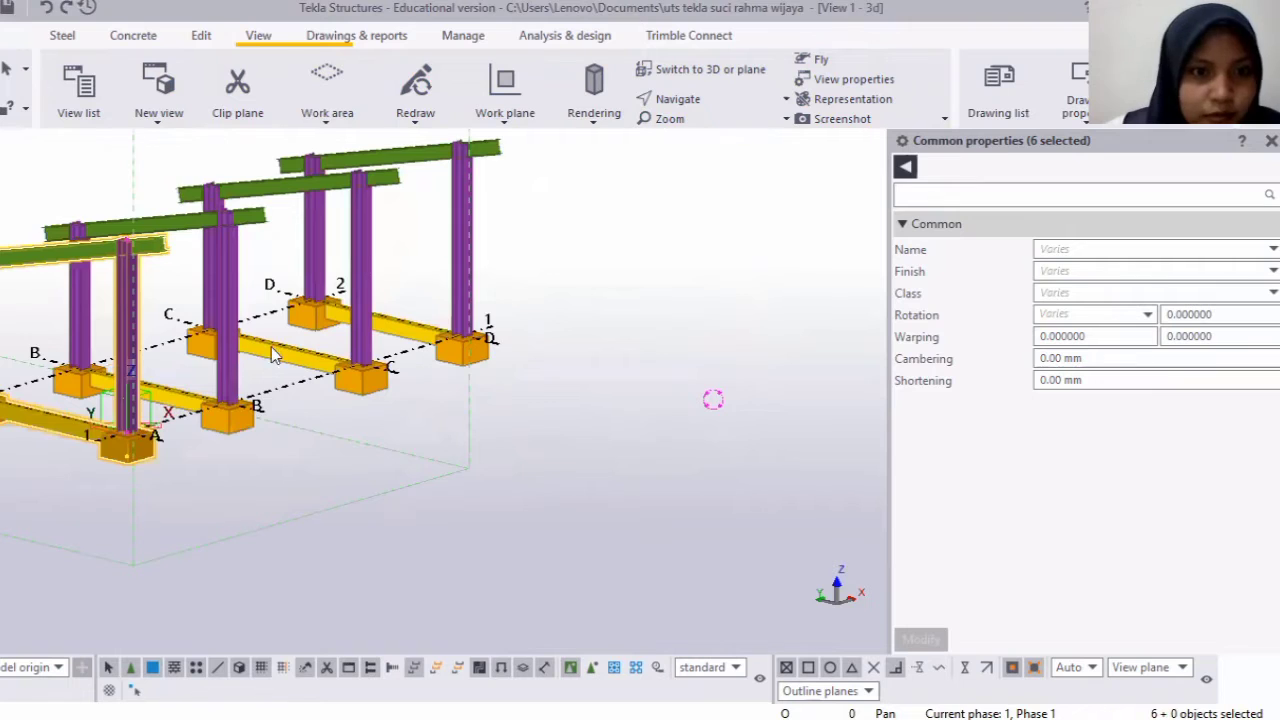
pyautogui.moveTo(277, 357); pyautogui.dragTo(335, 445, button='middle')
pyautogui.scroll(-1, 485, 281)
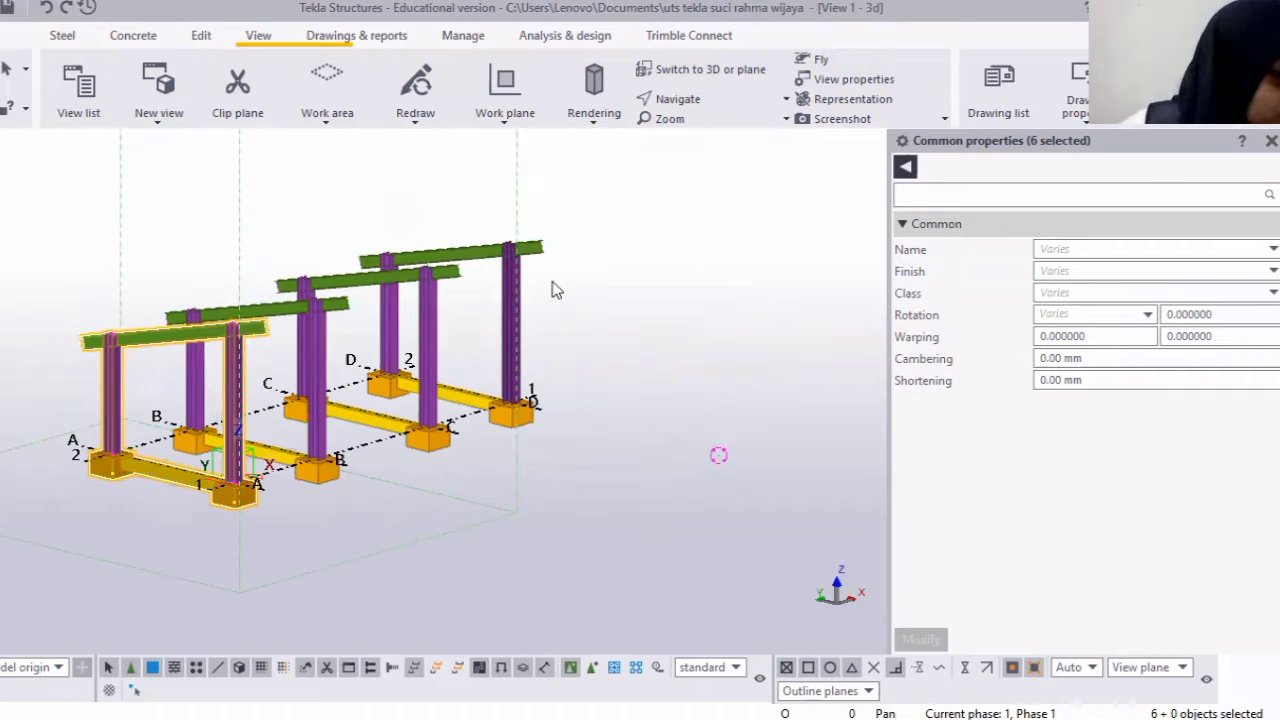
pyautogui.scroll(1, 678, 265)
# Fit the work area of the 3D view to the entire model so it encloses all copied frames.
pyautogui.rightClick(682, 254)
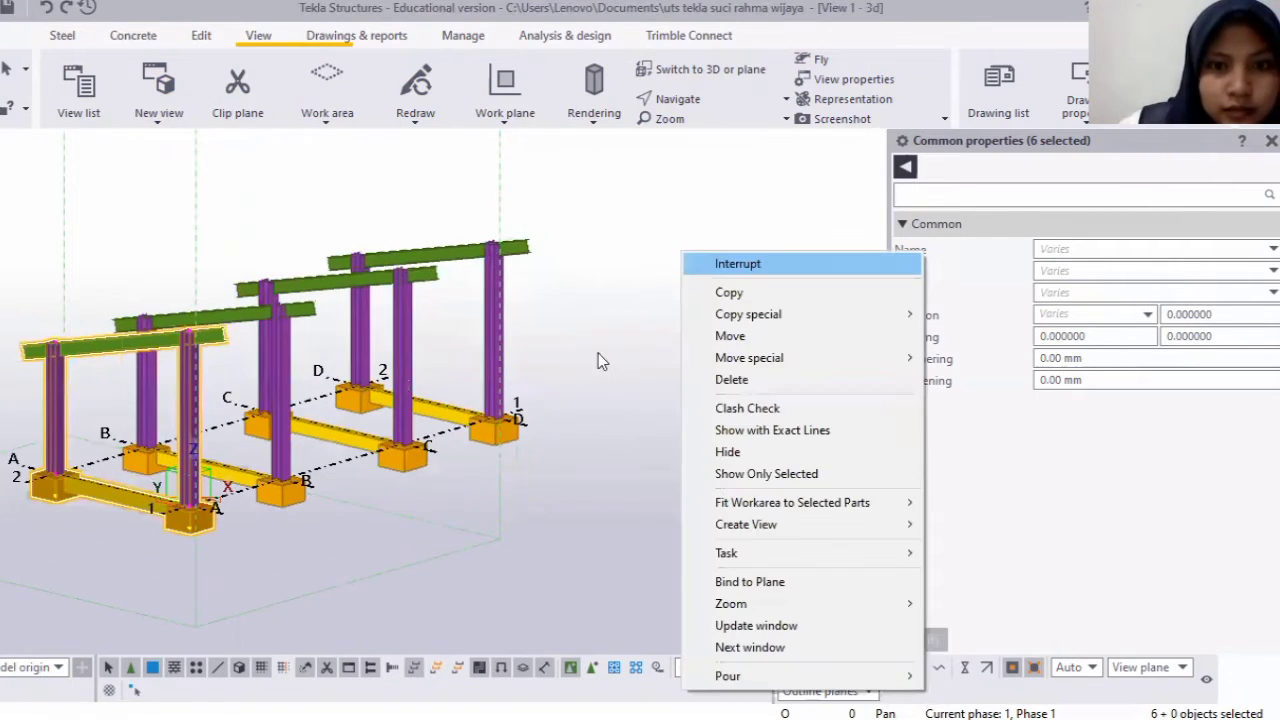
pyautogui.scroll(-2, 646, 315)
pyautogui.rightClick(646, 315)
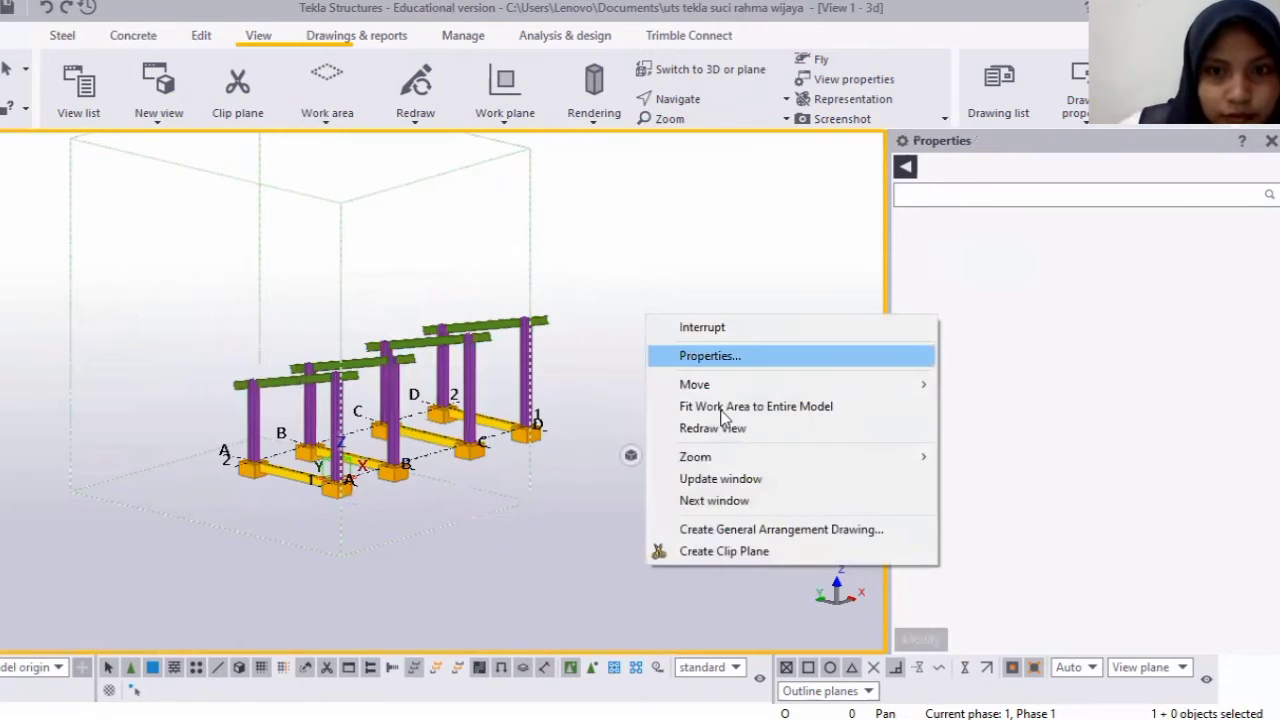
pyautogui.click(721, 411)
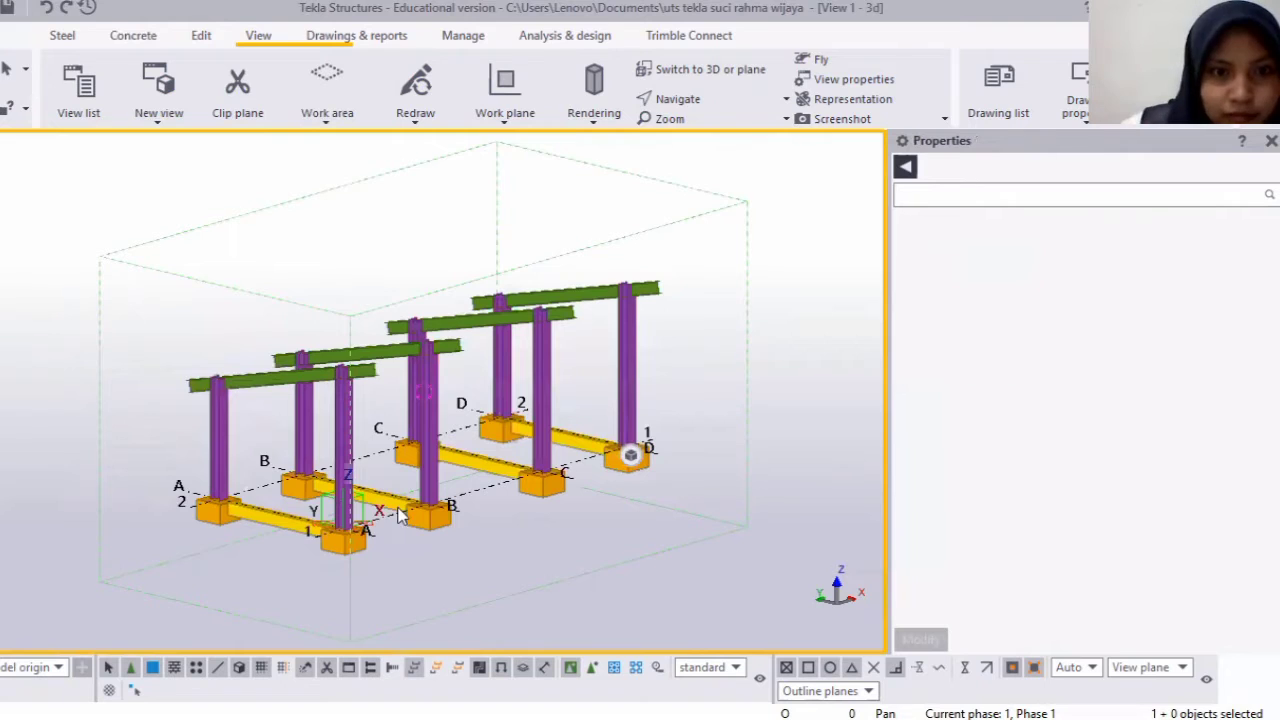
pyautogui.scroll(-2, 562, 390)
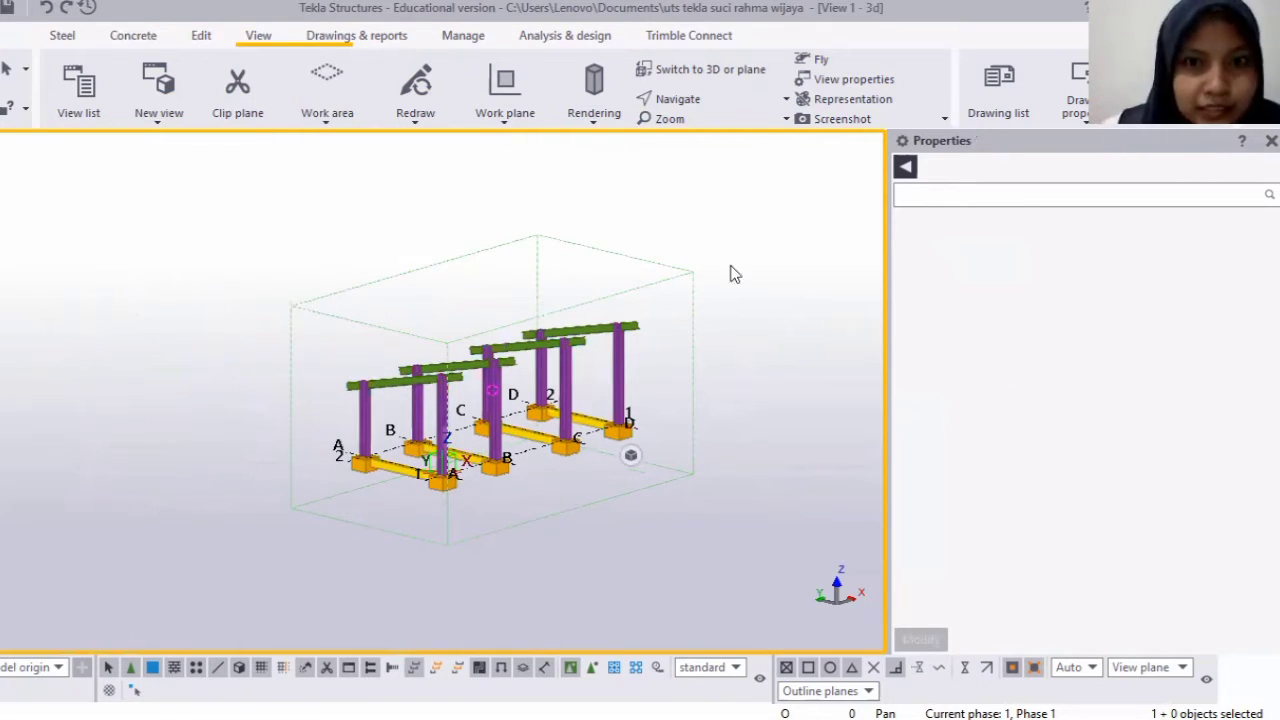
pyautogui.rightClick(775, 369)
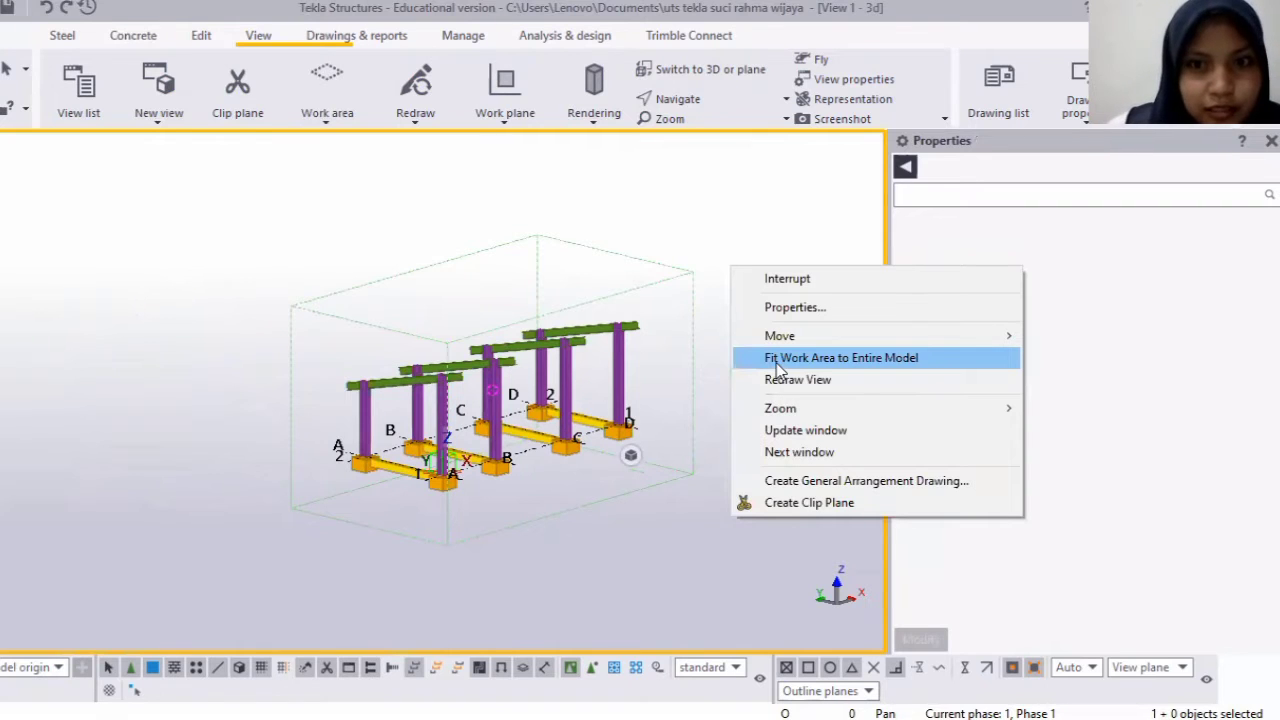
pyautogui.click(776, 358)
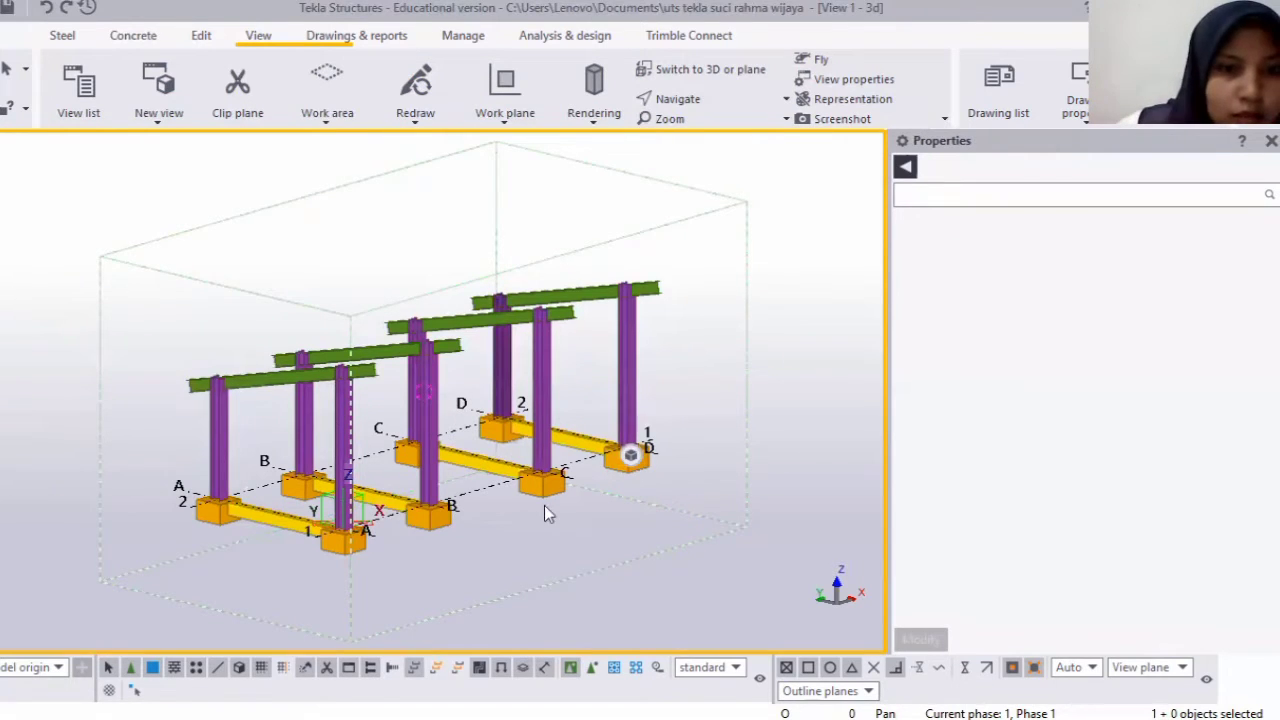
# Place a 300*200 C40 concrete tie beam along grid 1 from the Grid A column base to the Grid B column base.
pyautogui.scroll(-1, 425, 578)
pyautogui.scroll(2, 390, 580)
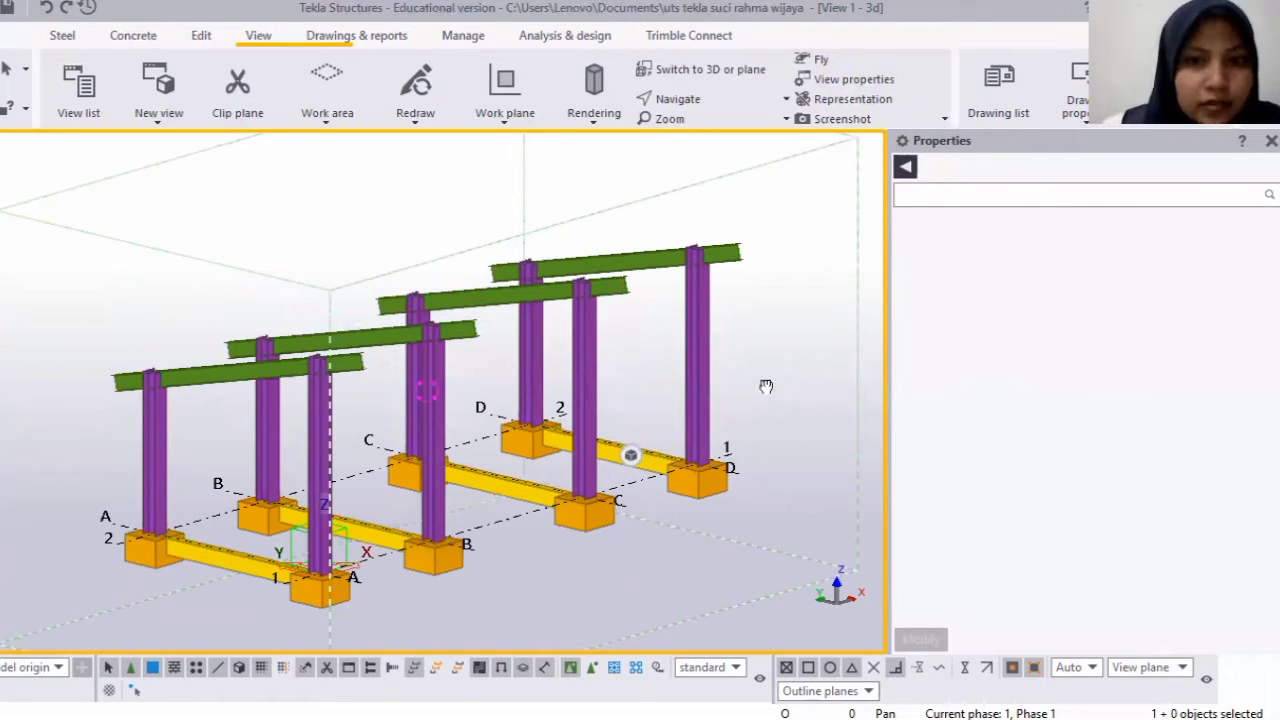
pyautogui.keyDown('ctrl'); pyautogui.moveTo(777, 370); pyautogui.dragTo(708, 397, button='middle'); pyautogui.keyUp('ctrl')
pyautogui.keyDown('ctrl'); pyautogui.moveTo(700, 353); pyautogui.dragTo(411, 151, button='middle'); pyautogui.keyUp('ctrl')
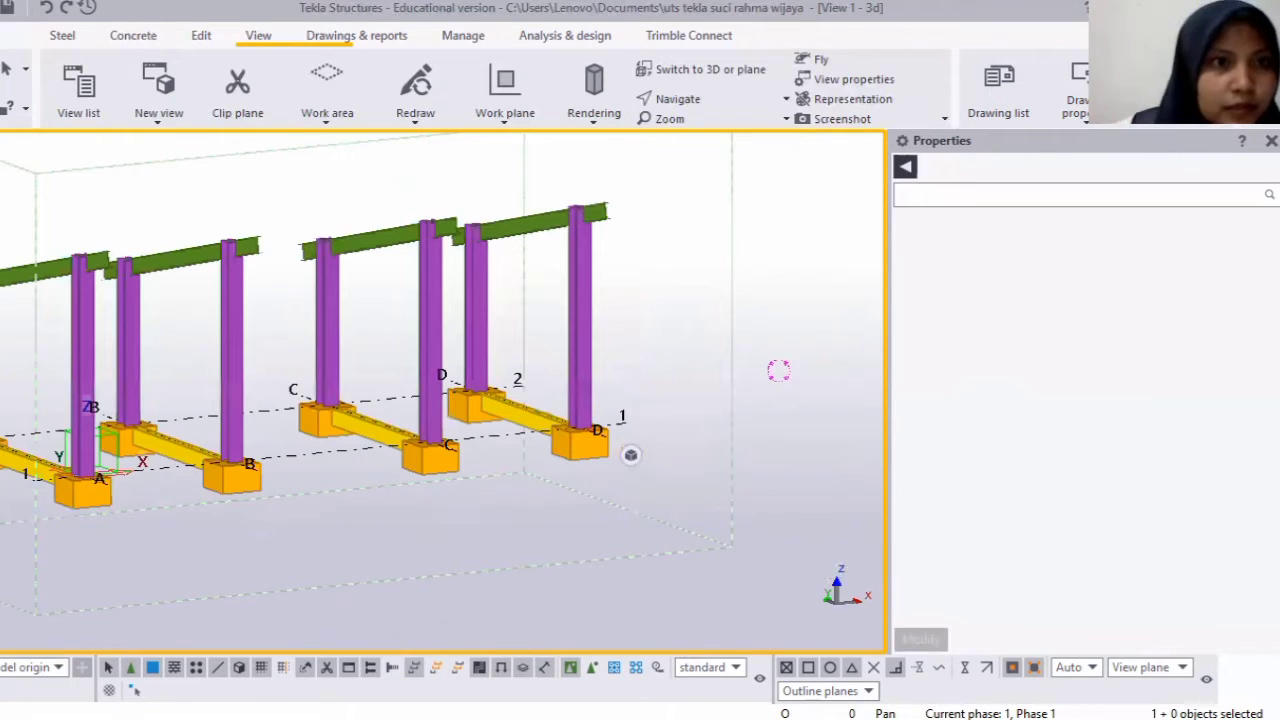
pyautogui.click(132, 36)
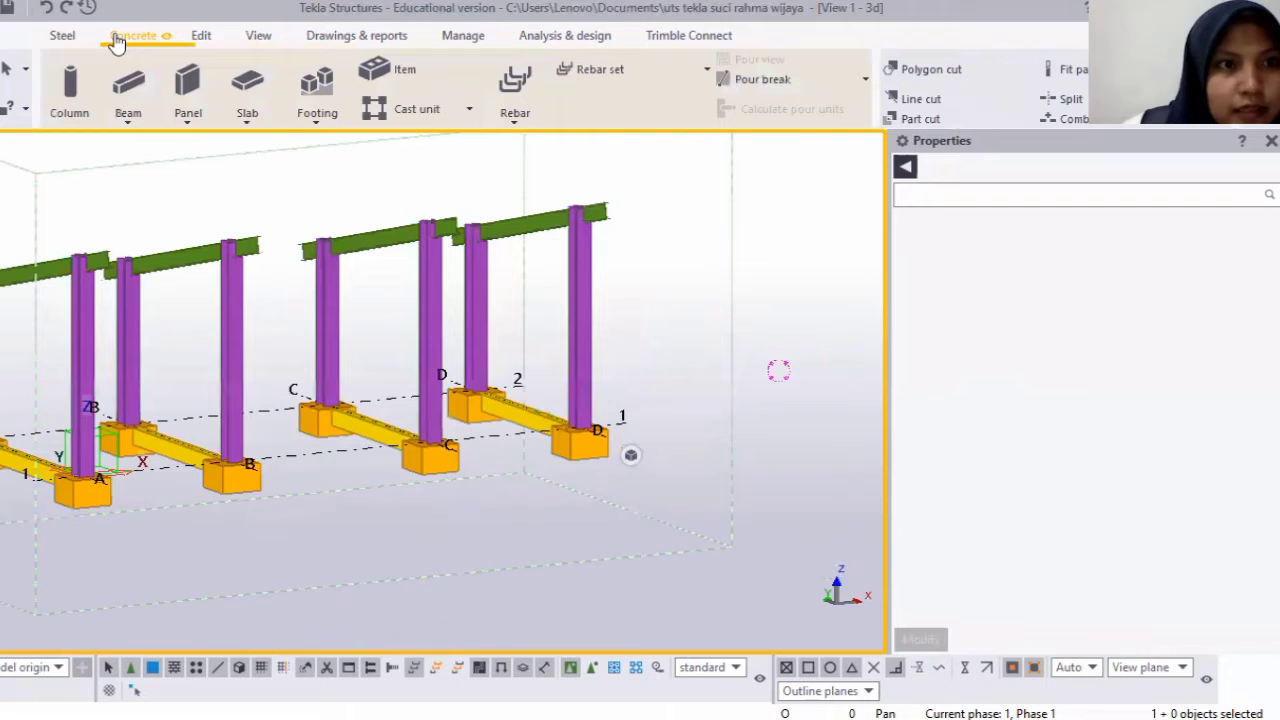
pyautogui.click(120, 95)
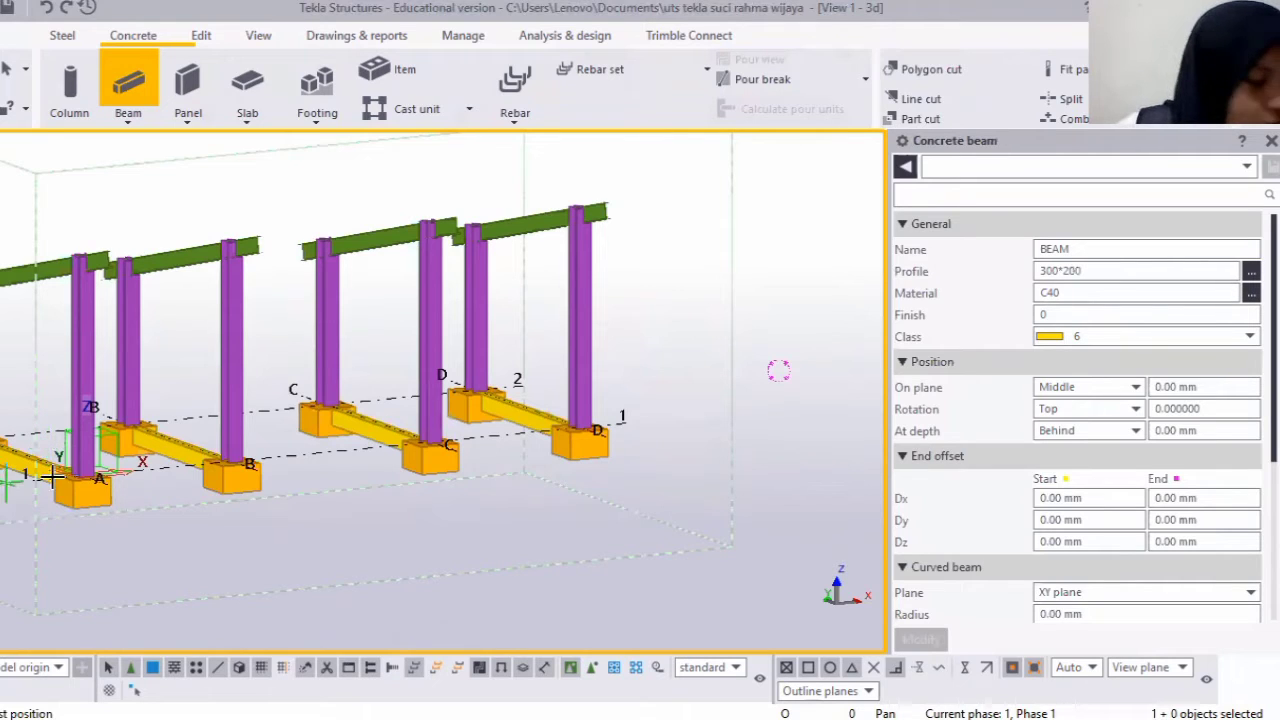
pyautogui.scroll(-1, 366, 503)
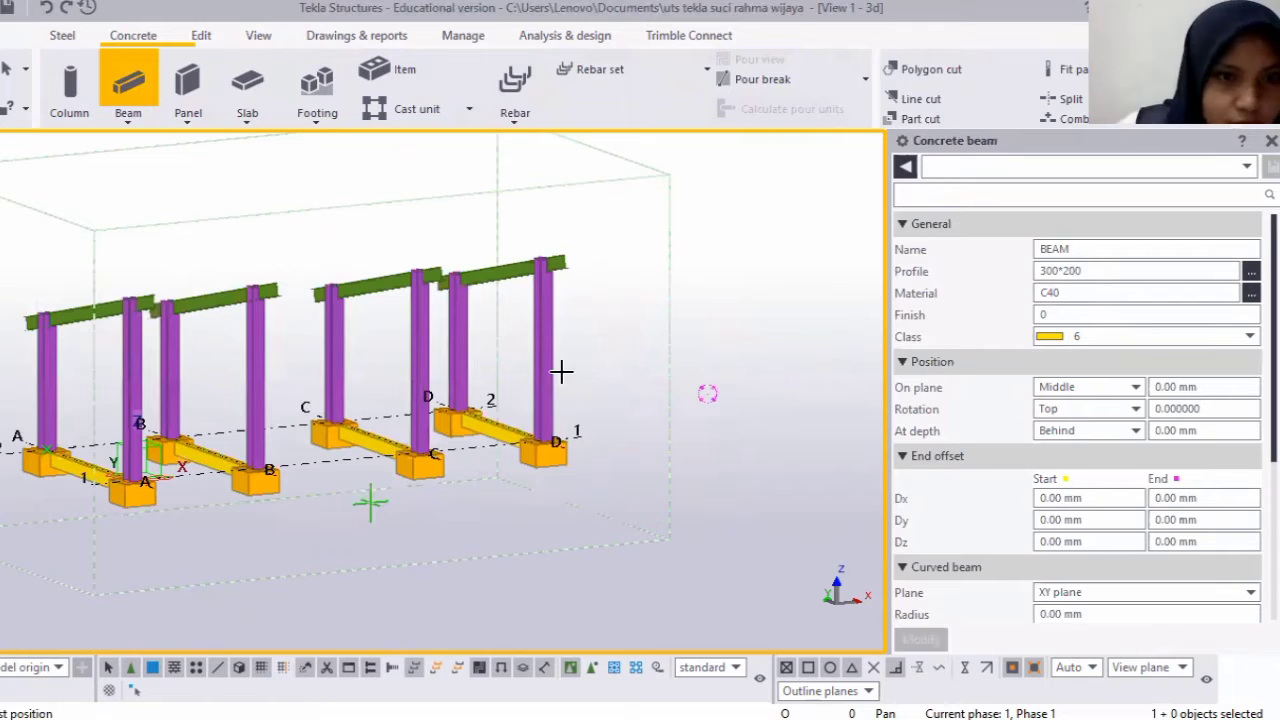
pyautogui.scroll(3, 245, 390)
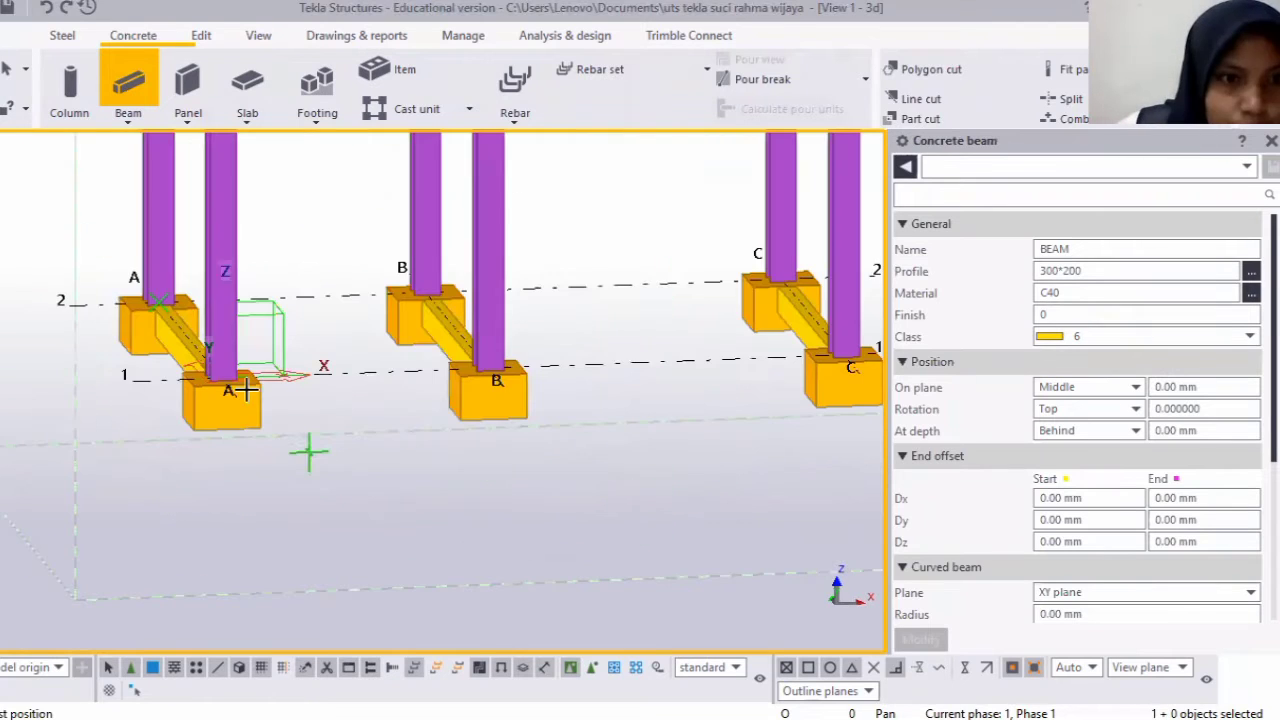
pyautogui.click(220, 374)
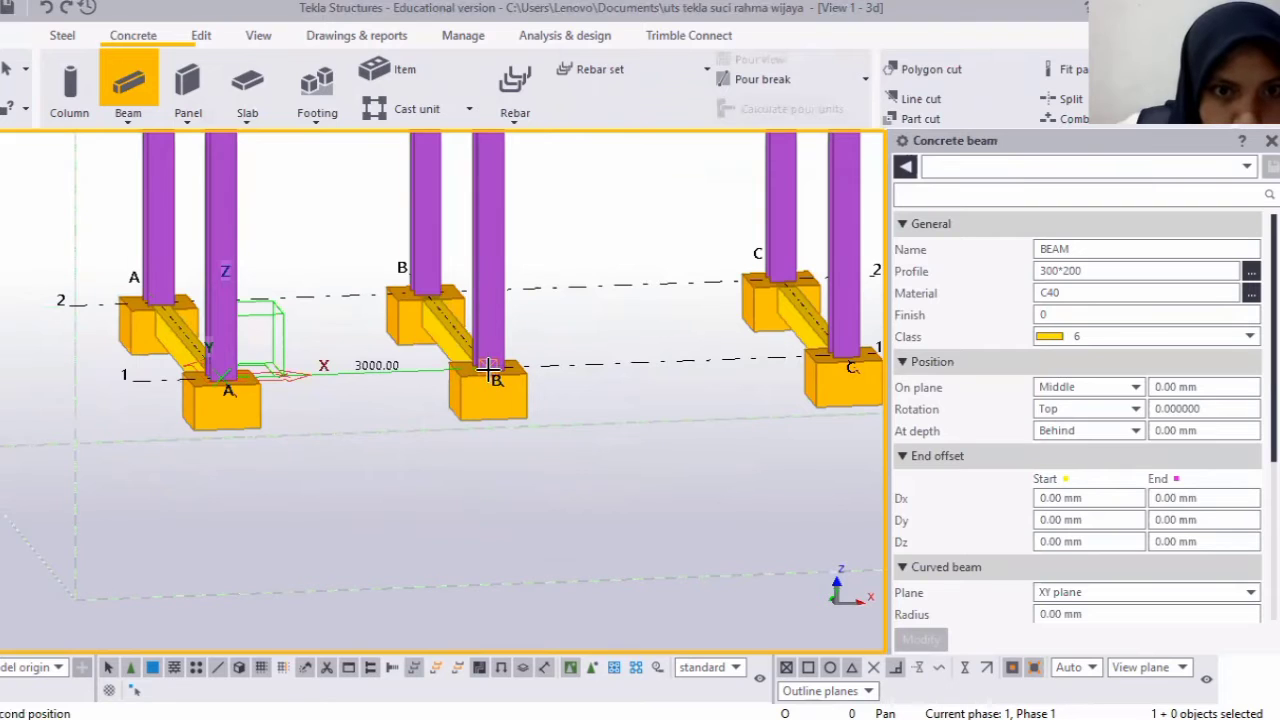
pyautogui.click(531, 377)
# Continue the concrete tie beams along grid 1 from B to C and from C to D, and end the Beam command.
pyautogui.scroll(-2, 777, 377)
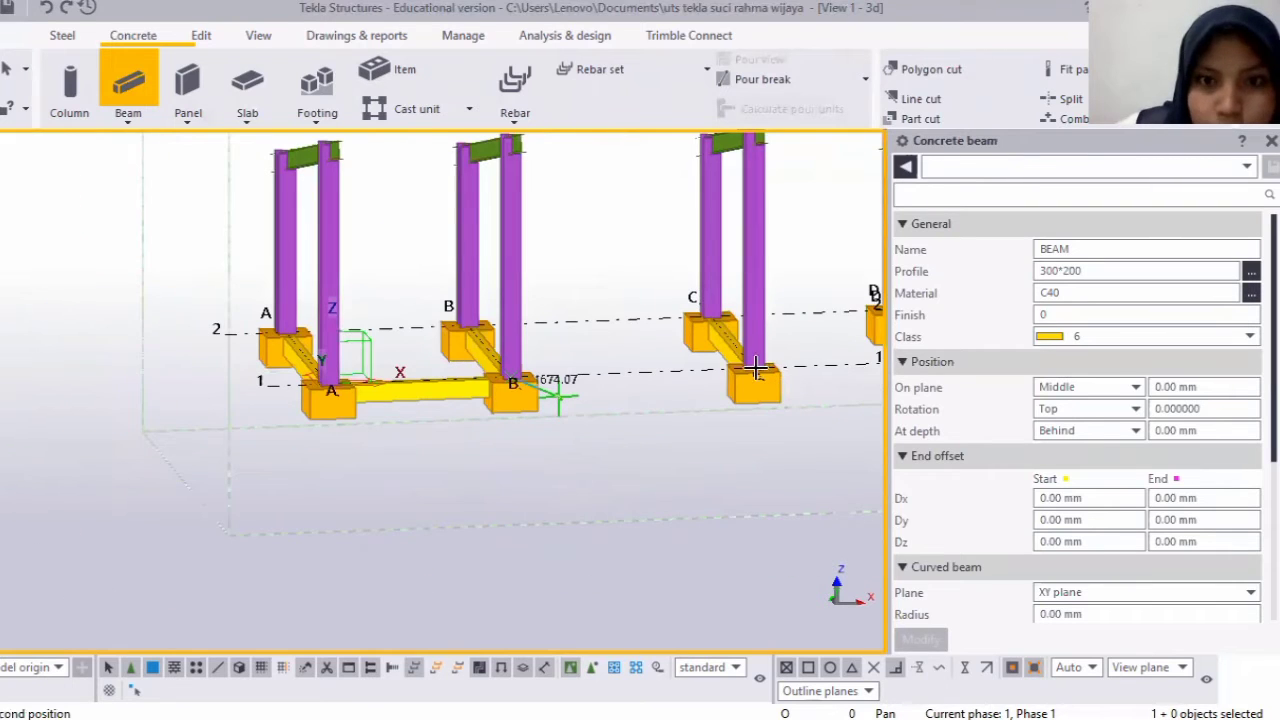
pyautogui.scroll(1, 755, 368)
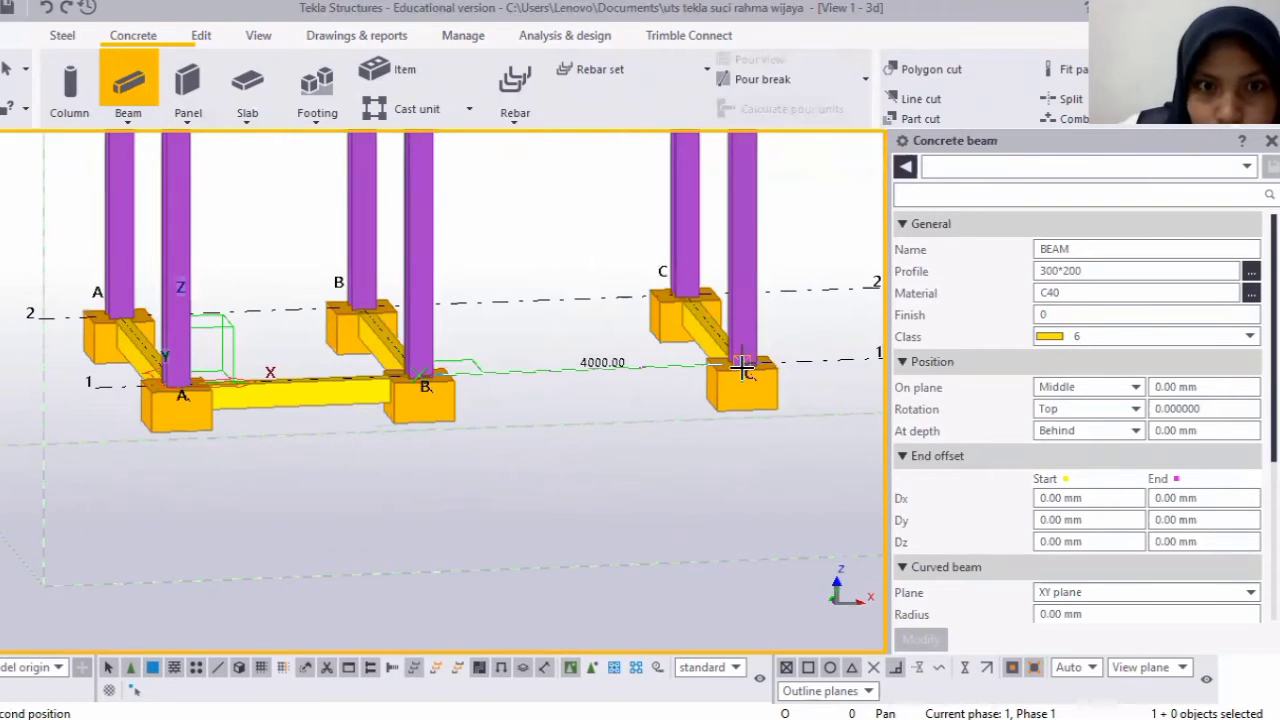
pyautogui.click(742, 368)
pyautogui.scroll(-2, 800, 360)
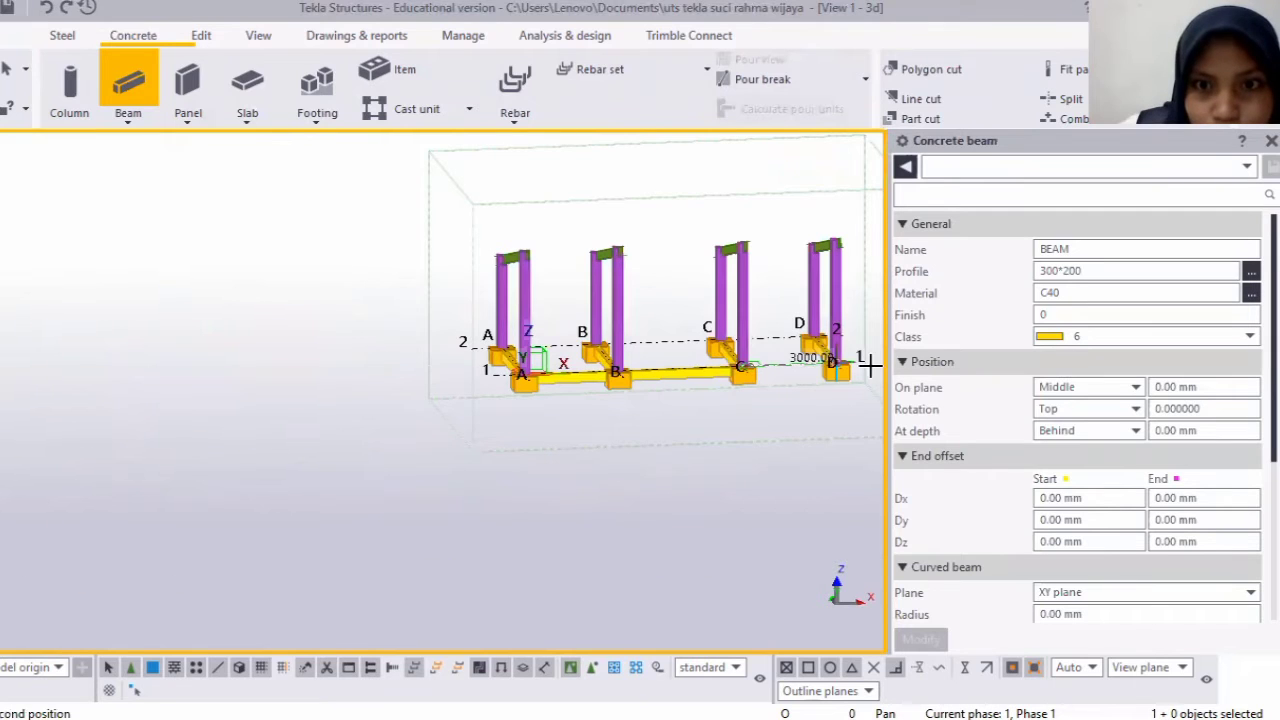
pyautogui.scroll(1, 860, 366)
pyautogui.scroll(2, 862, 366)
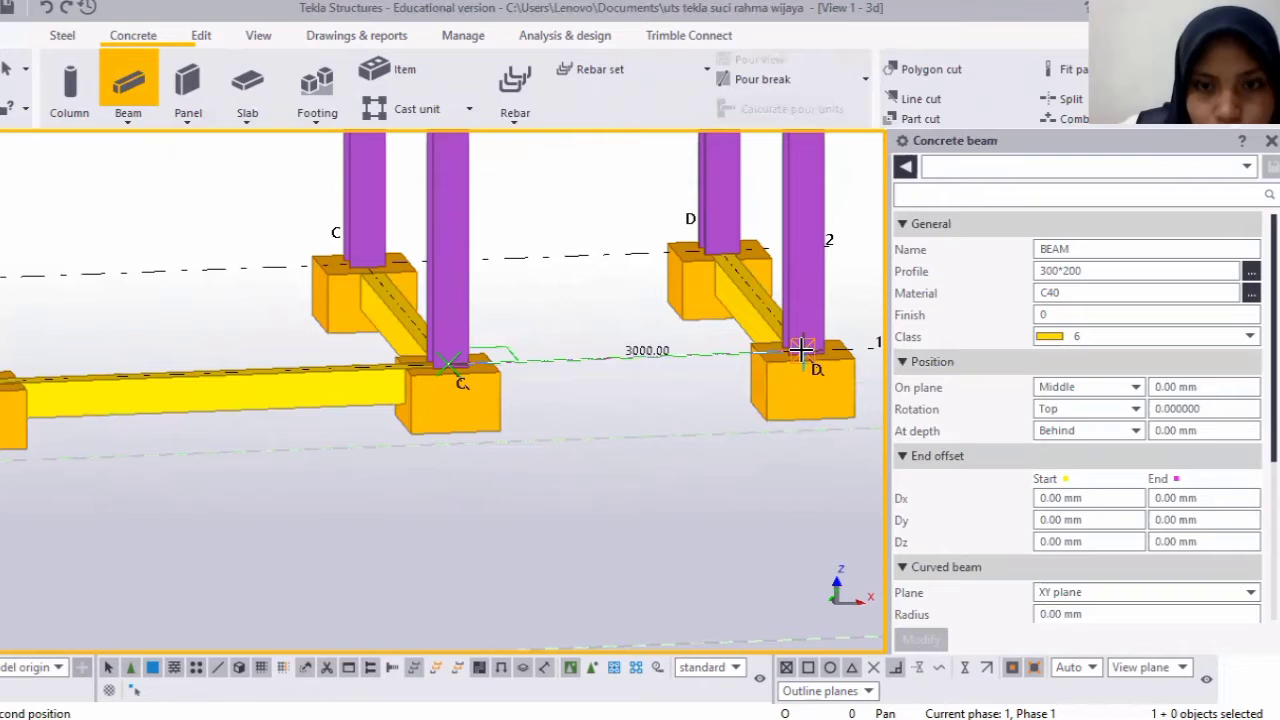
pyautogui.click(801, 347)
pyautogui.rightClick(676, 509)
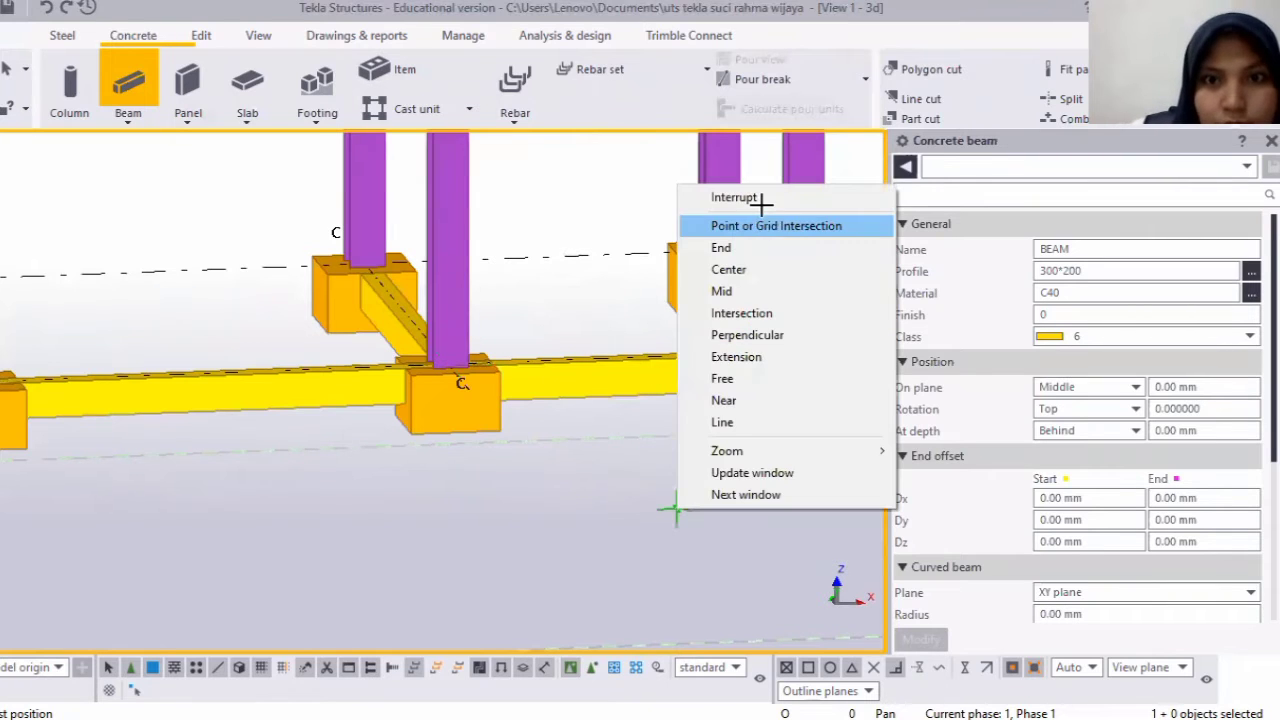
pyautogui.click(764, 214)
# Copy the three grid 1 tie beams linearly once with dX 0 and dY 4000 onto grid 2.
pyautogui.scroll(-3, 760, 330)
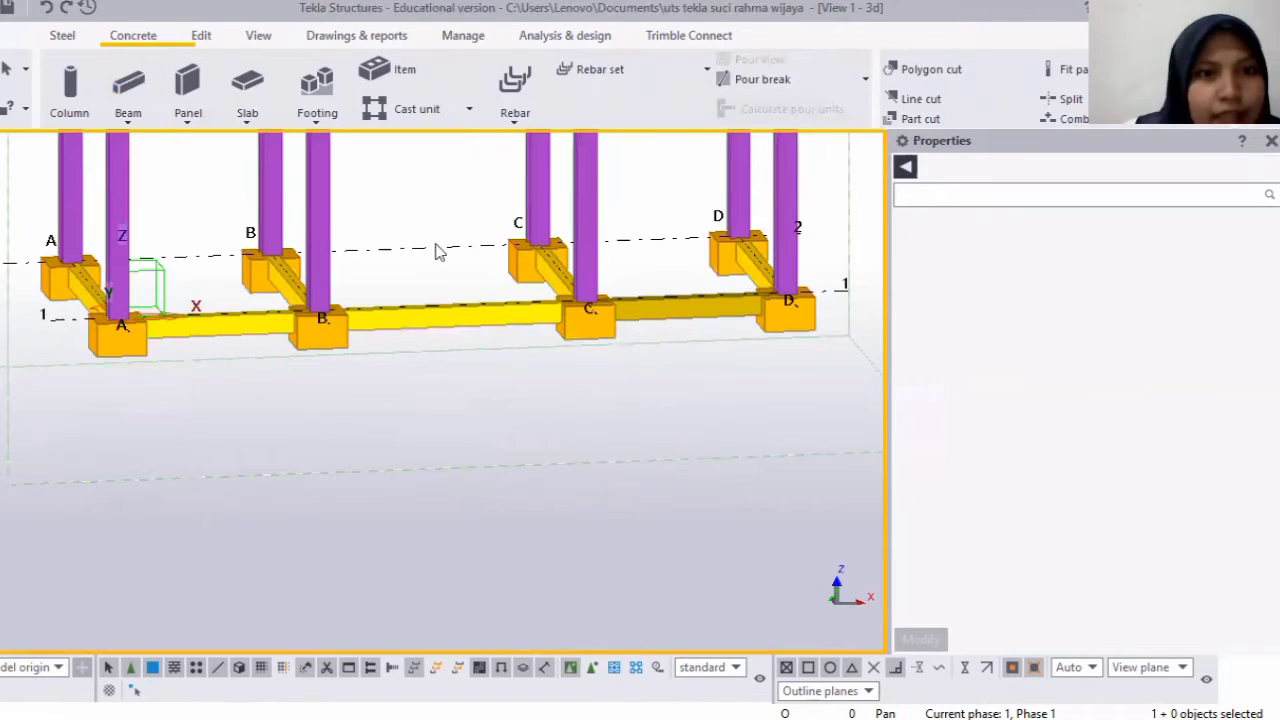
pyautogui.scroll(-2, 396, 210)
pyautogui.scroll(-2, 366, 218)
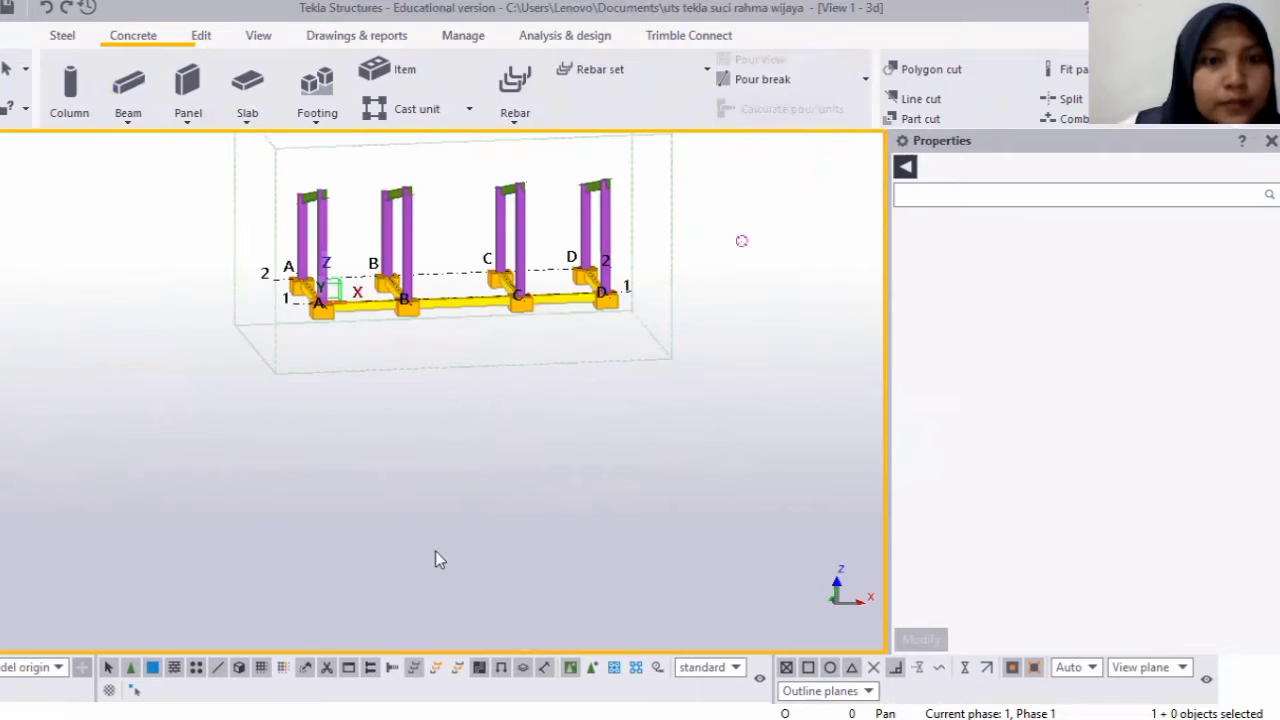
pyautogui.scroll(2, 360, 295)
pyautogui.scroll(1, 360, 322)
pyautogui.moveTo(357, 326); pyautogui.dragTo(352, 553, button='middle')
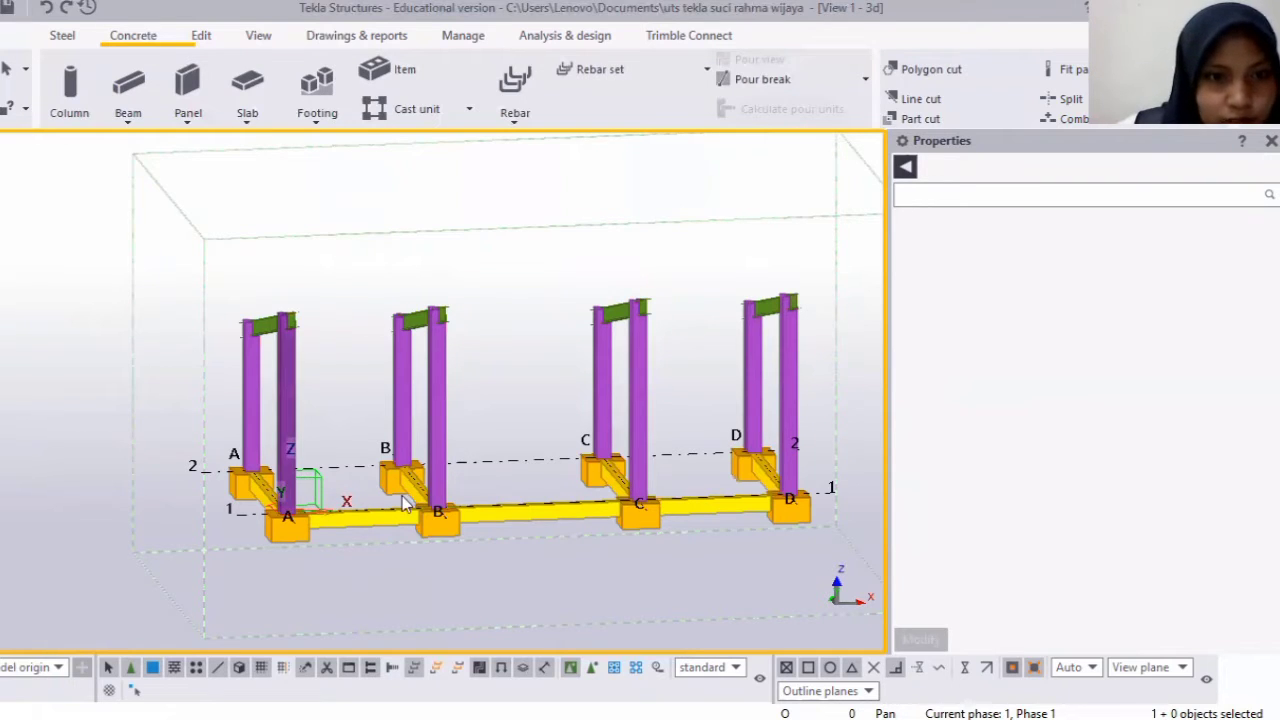
pyautogui.click(357, 522)
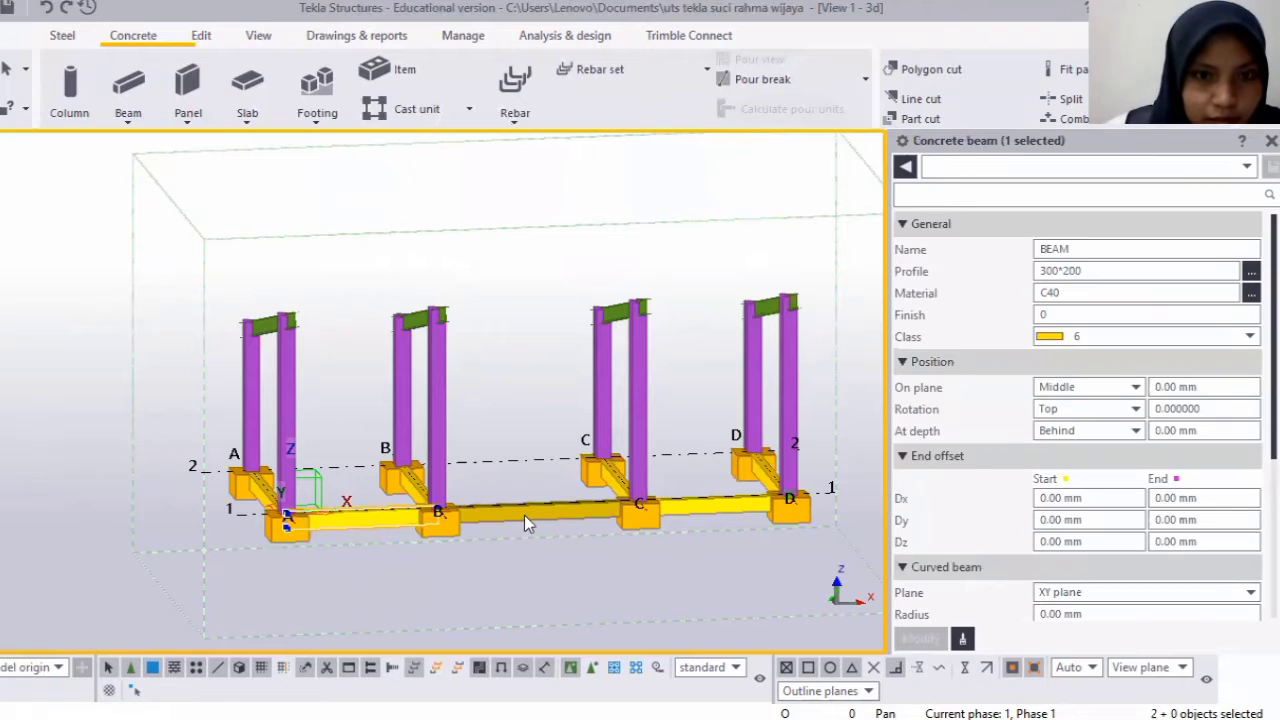
pyautogui.keyDown('ctrl'); pyautogui.click(524, 515); pyautogui.keyUp('ctrl')
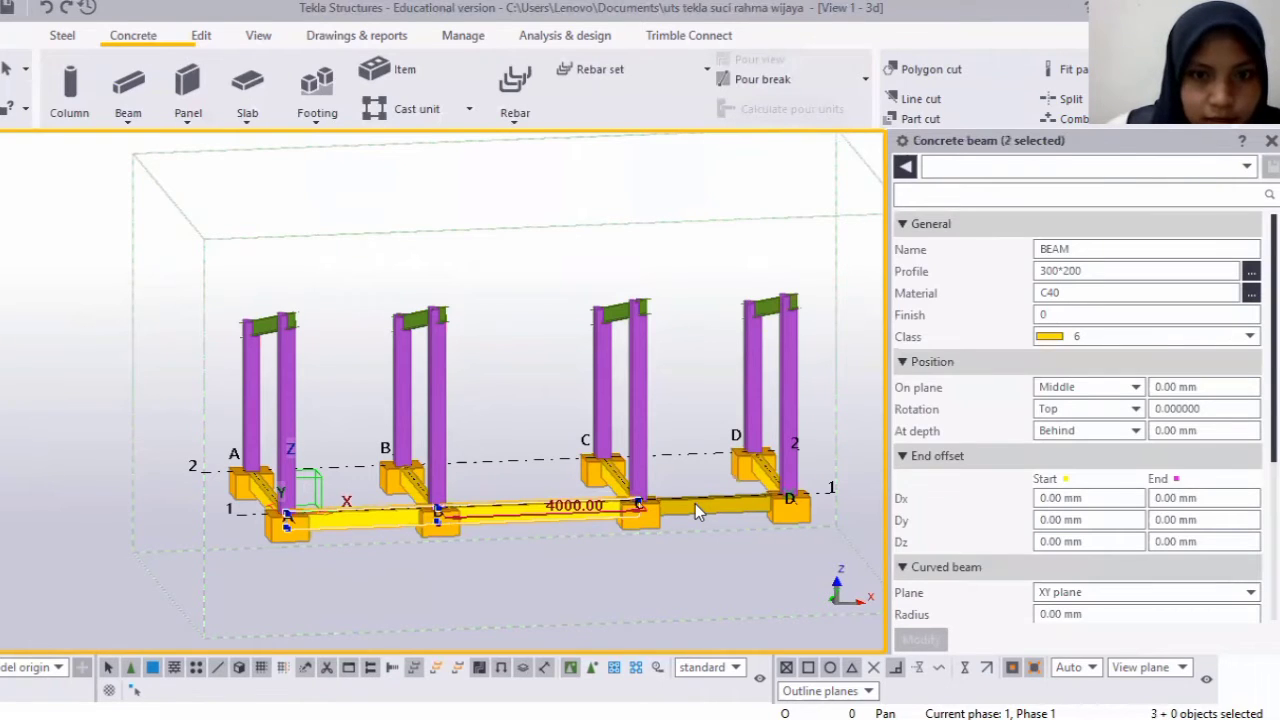
pyautogui.keyDown('ctrl'); pyautogui.click(695, 503); pyautogui.keyUp('ctrl')
pyautogui.rightClick(533, 224)
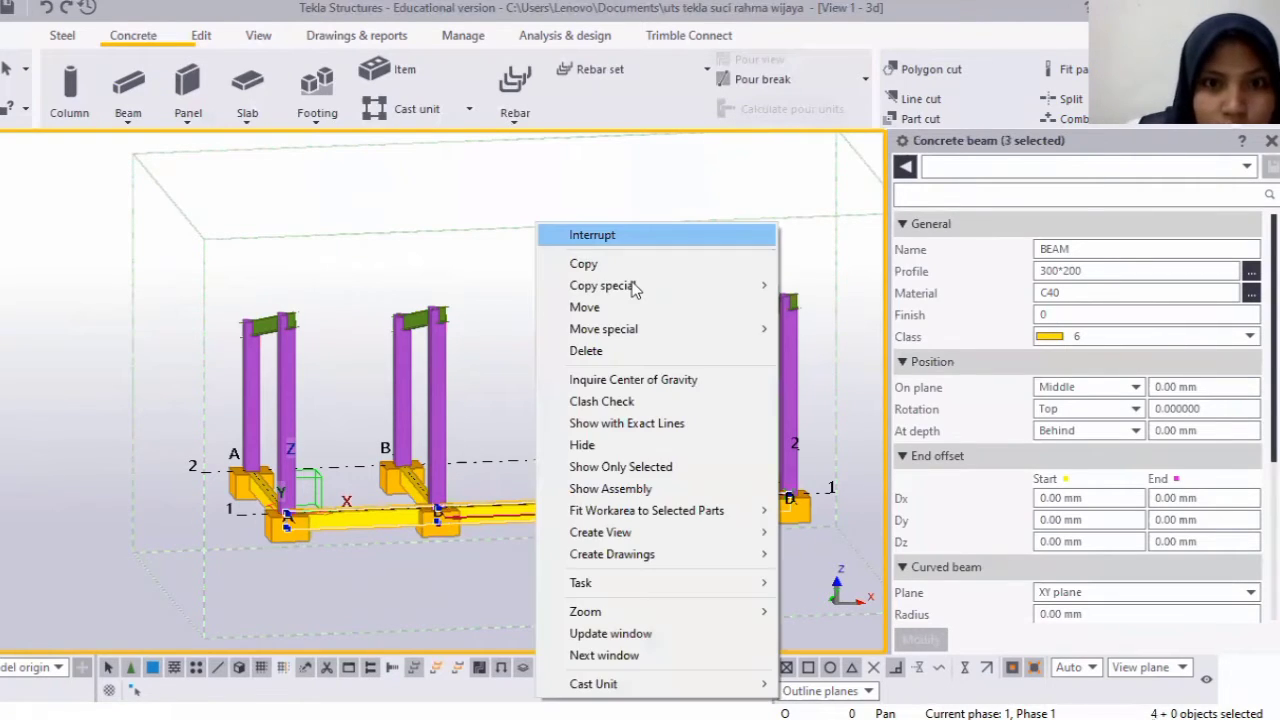
pyautogui.moveTo(633, 287)
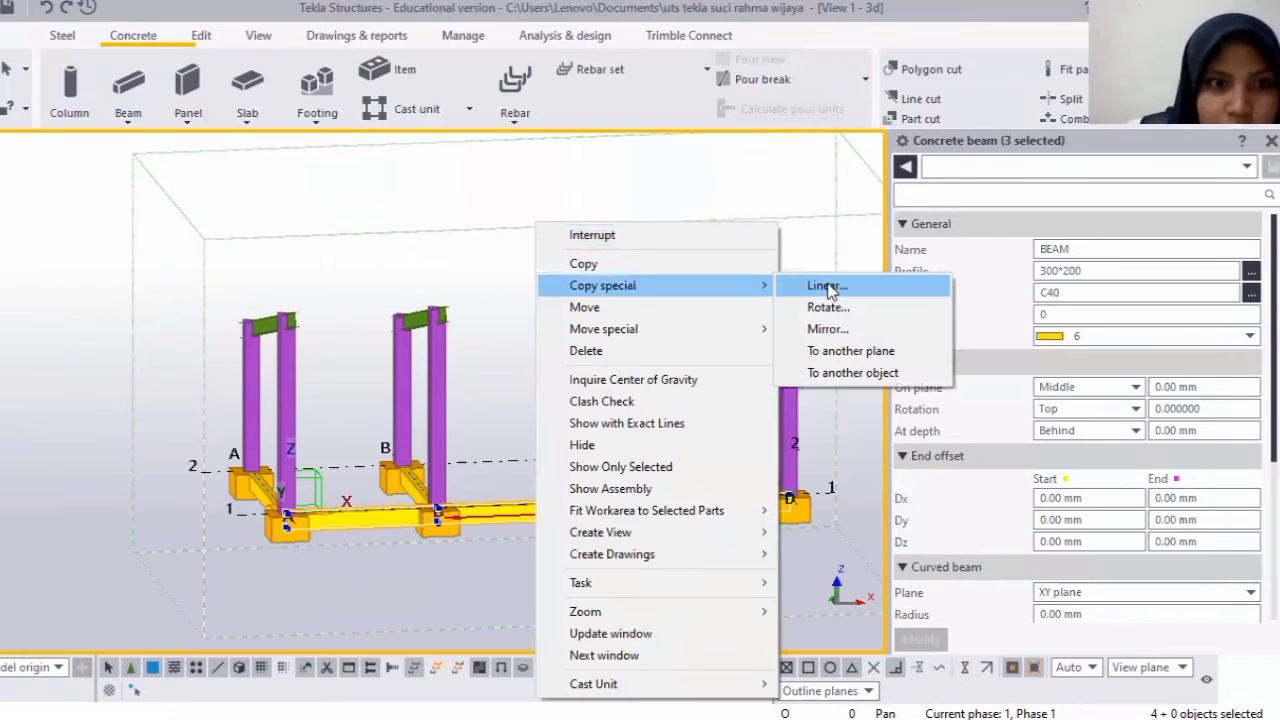
pyautogui.click(827, 286)
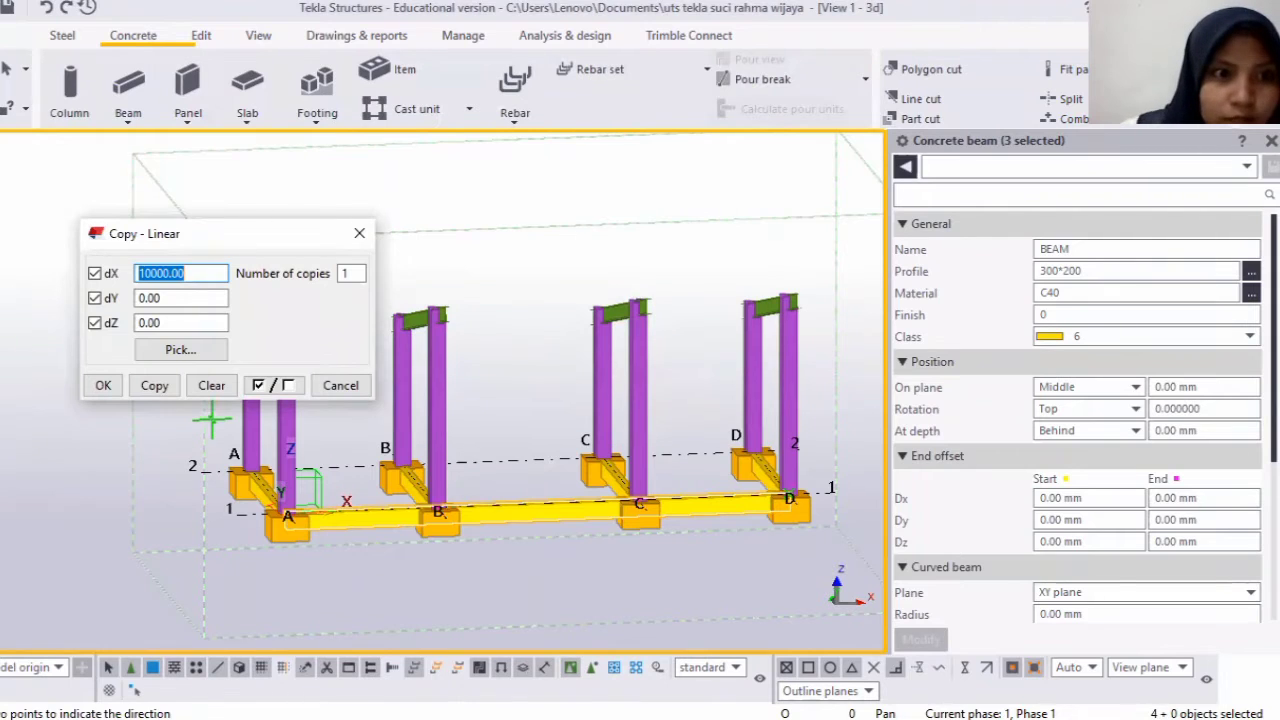
pyautogui.write('0')
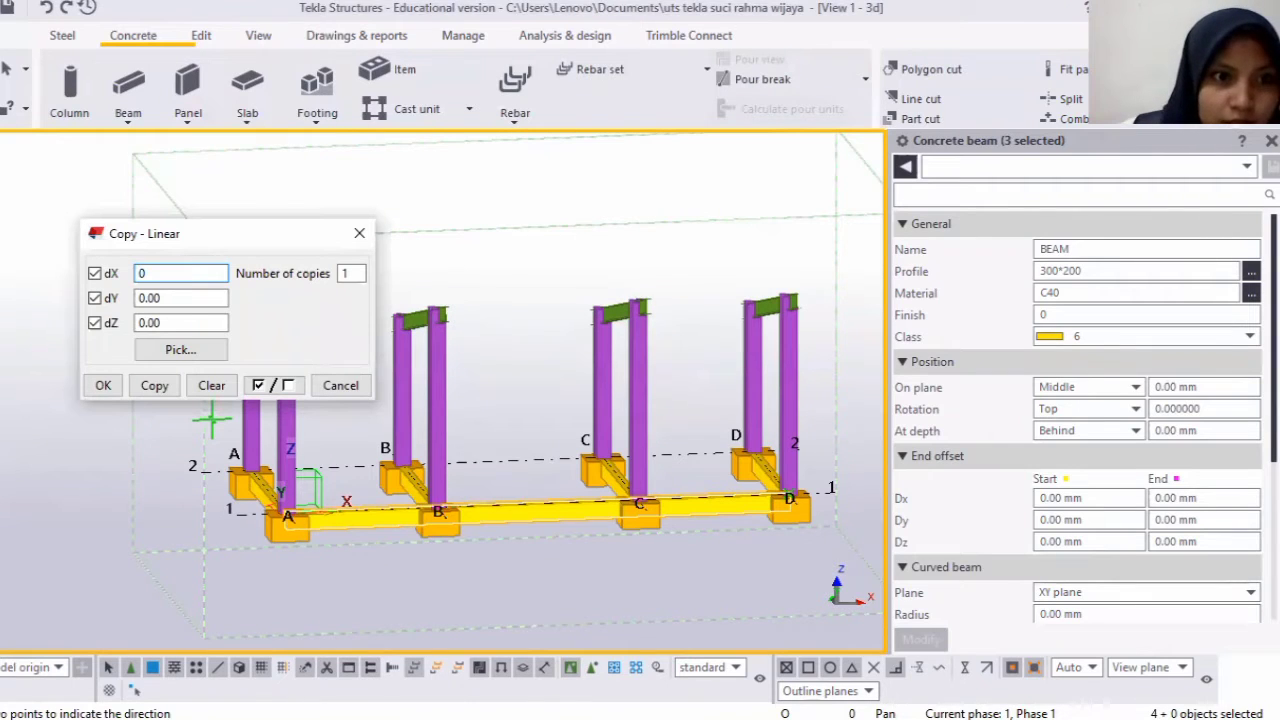
pyautogui.click(191, 303)
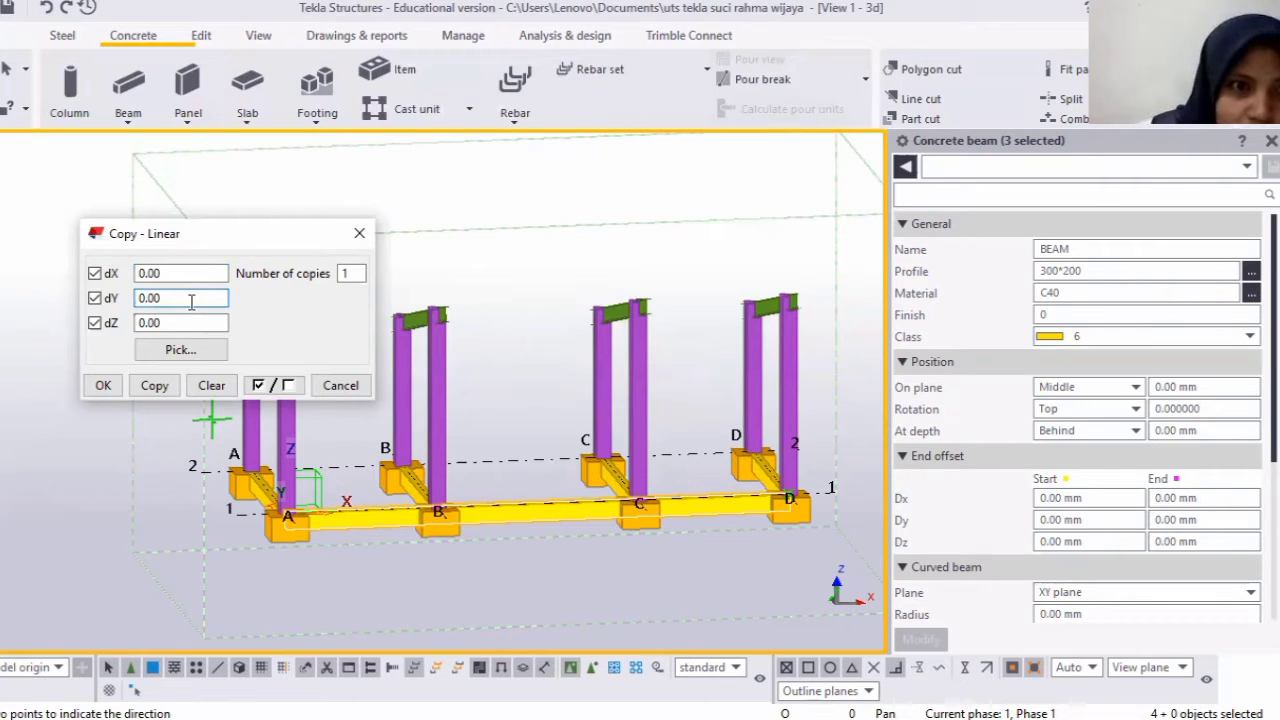
pyautogui.press('BackSpace')
pyautogui.press('BackSpace')
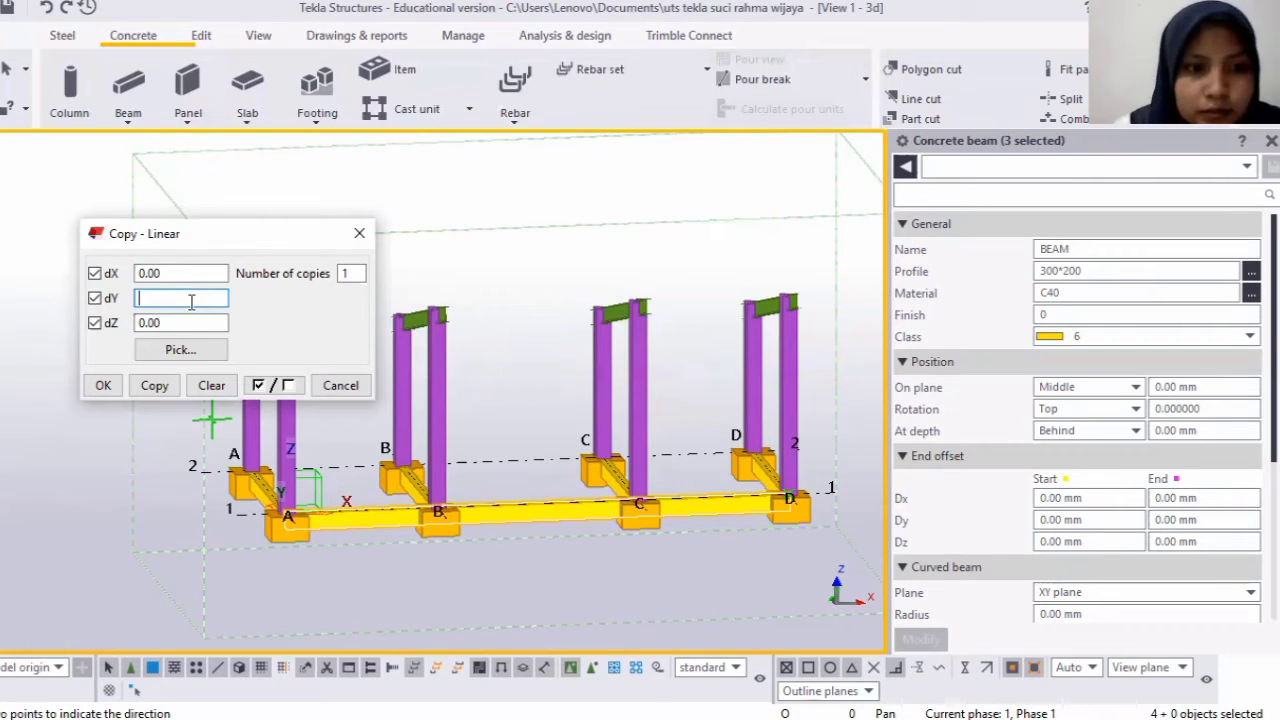
pyautogui.write('400')
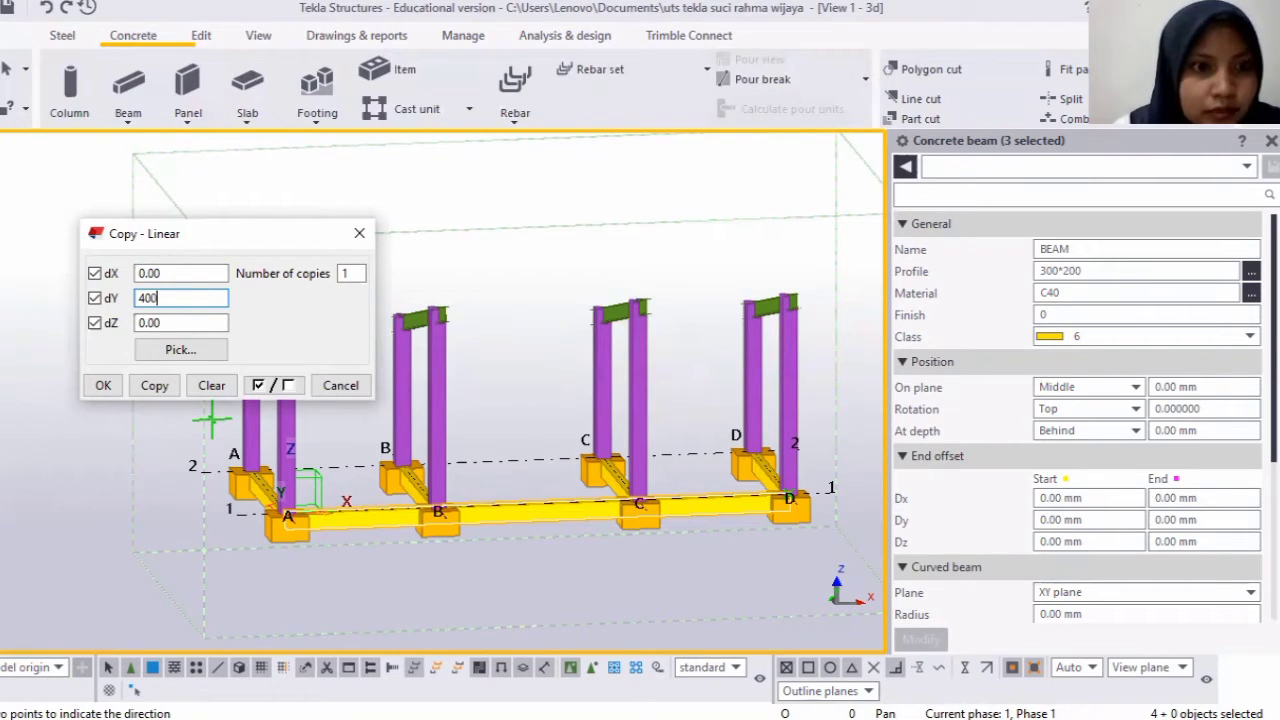
pyautogui.write('00')
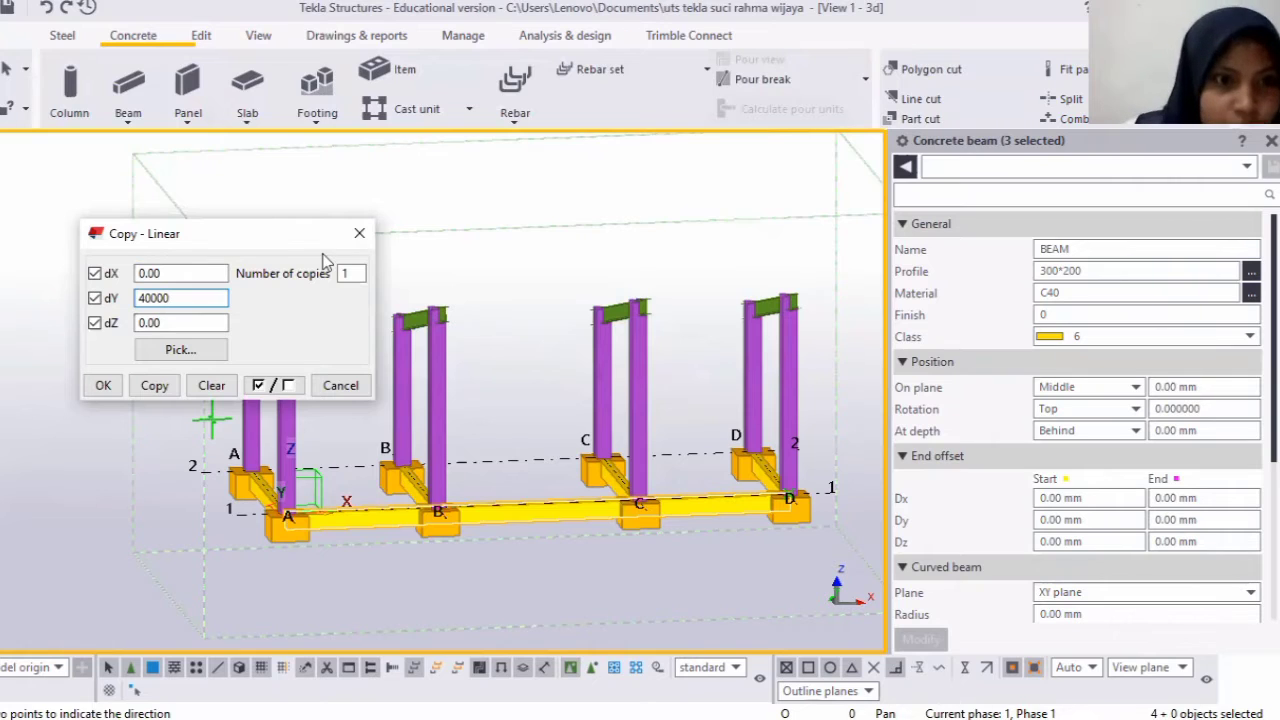
pyautogui.press('BackSpace')
pyautogui.click(155, 387)
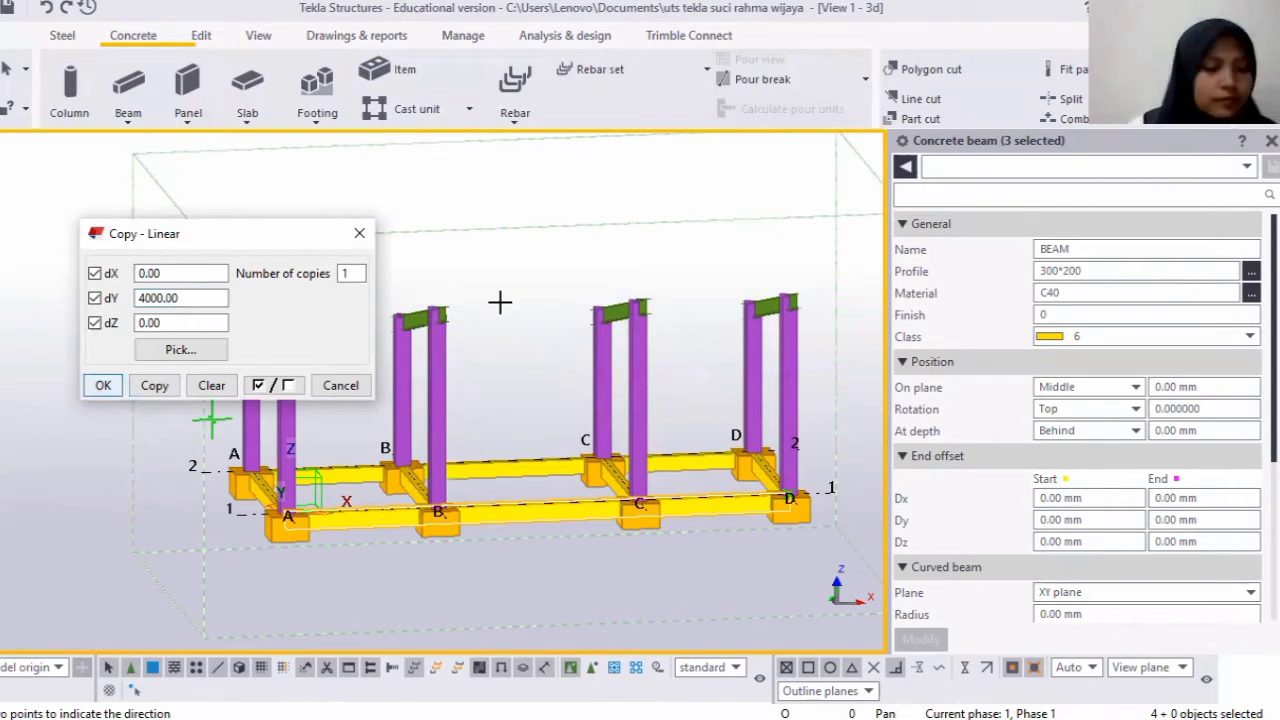
pyautogui.press('Escape')
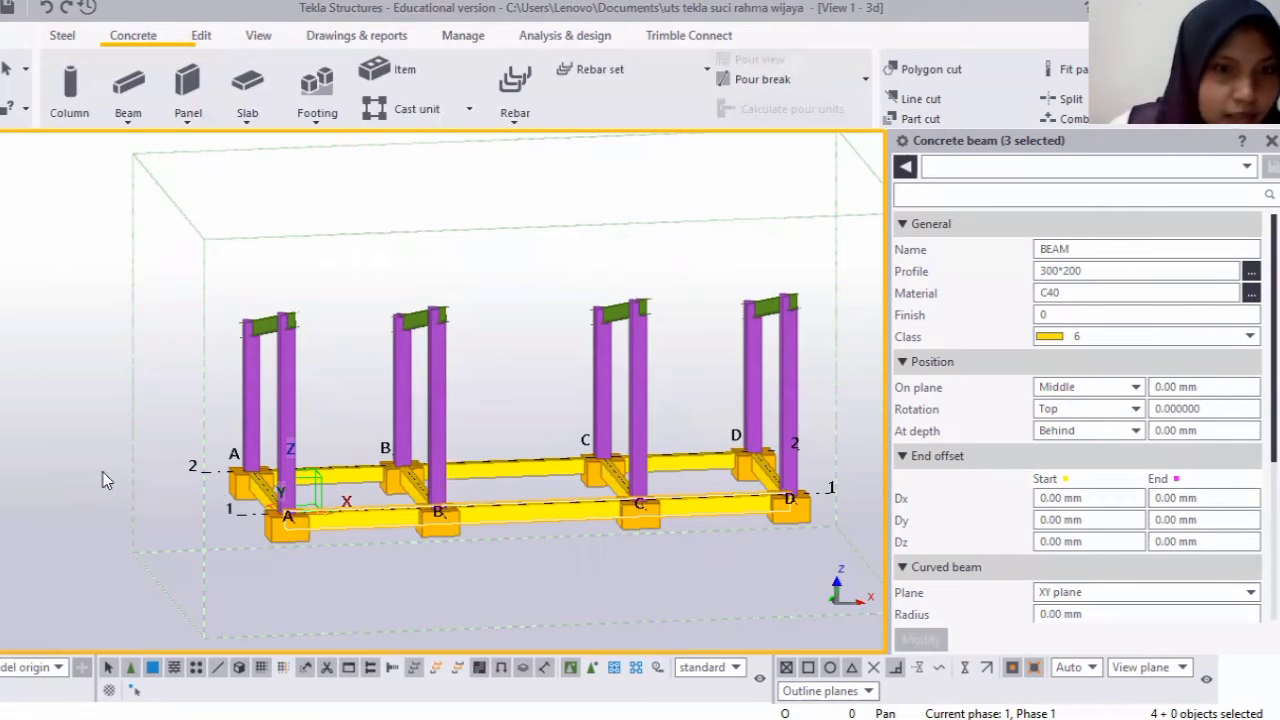
# Examine the tie beams up close where they meet the footings at grids A and B.
pyautogui.scroll(5, 287, 547)
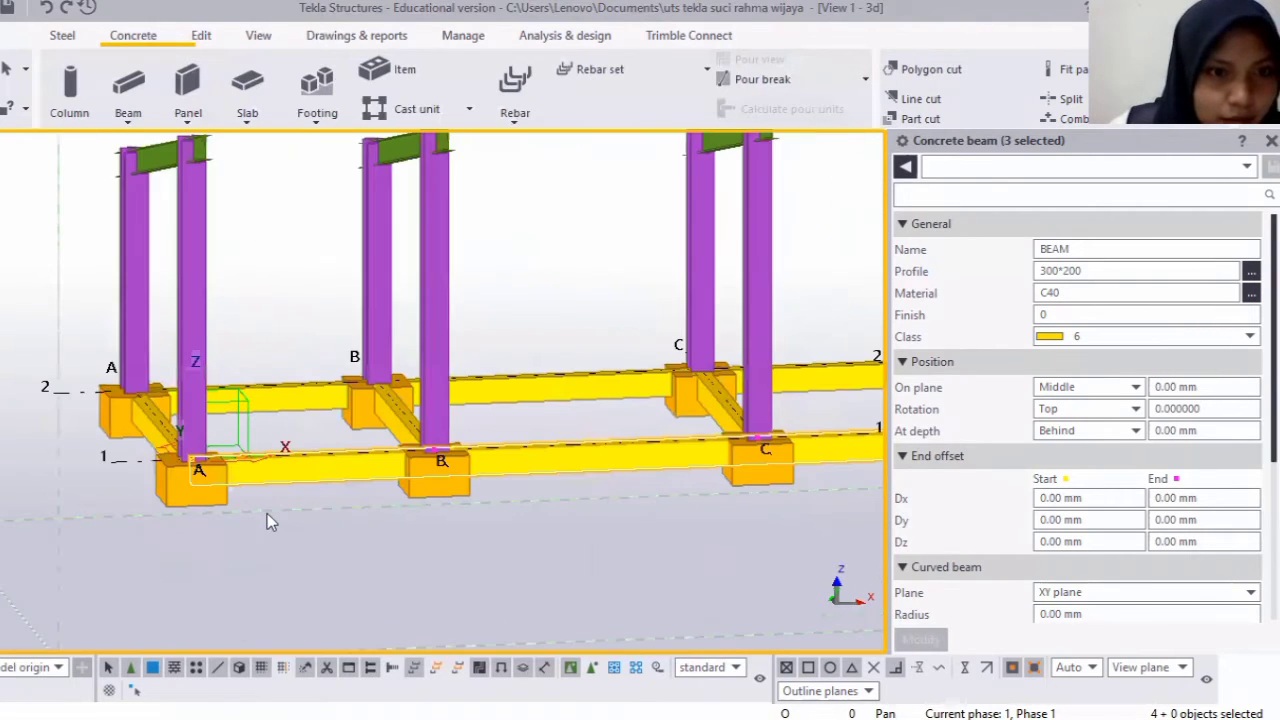
pyautogui.scroll(-3, 596, 565)
pyautogui.keyDown('ctrl'); pyautogui.moveTo(594, 565); pyautogui.dragTo(386, 551, button='middle'); pyautogui.keyUp('ctrl')
pyautogui.scroll(2, 390, 440)
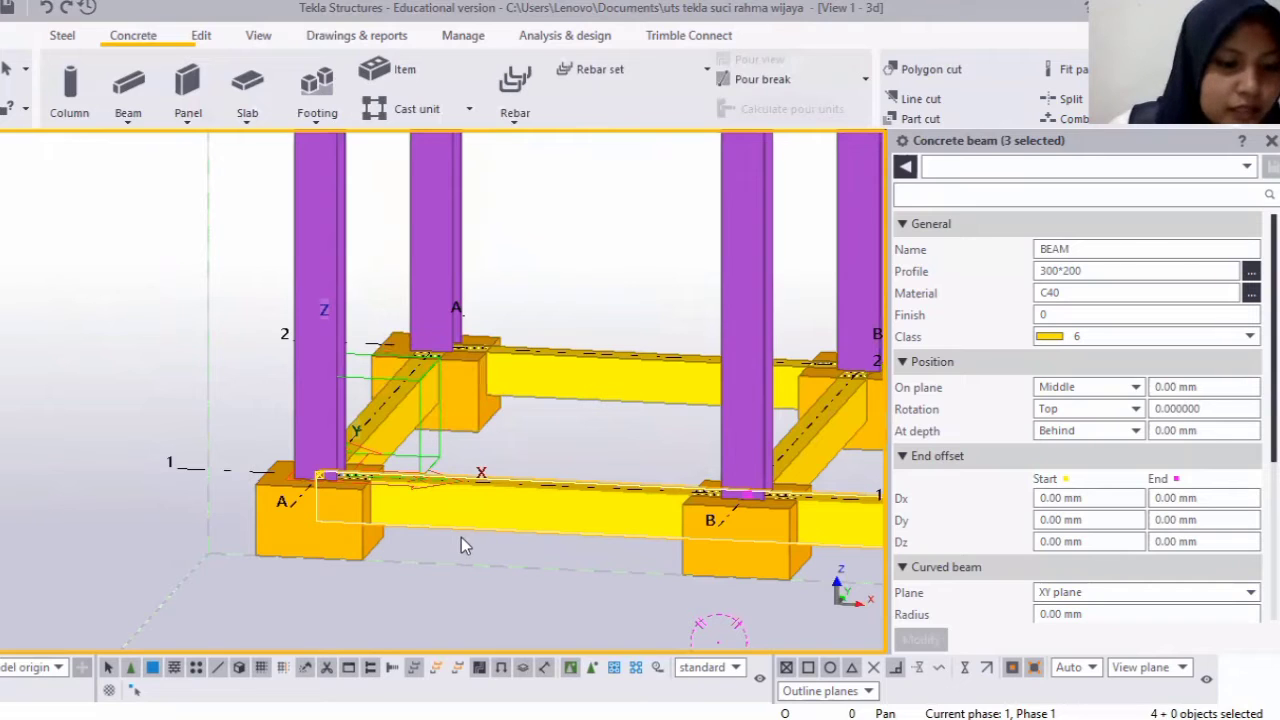
# Part-cut both ends of the grid 1 tie beam between A and B, using the footings at A and B as cutting parts.
pyautogui.scroll(-1, 461, 537)
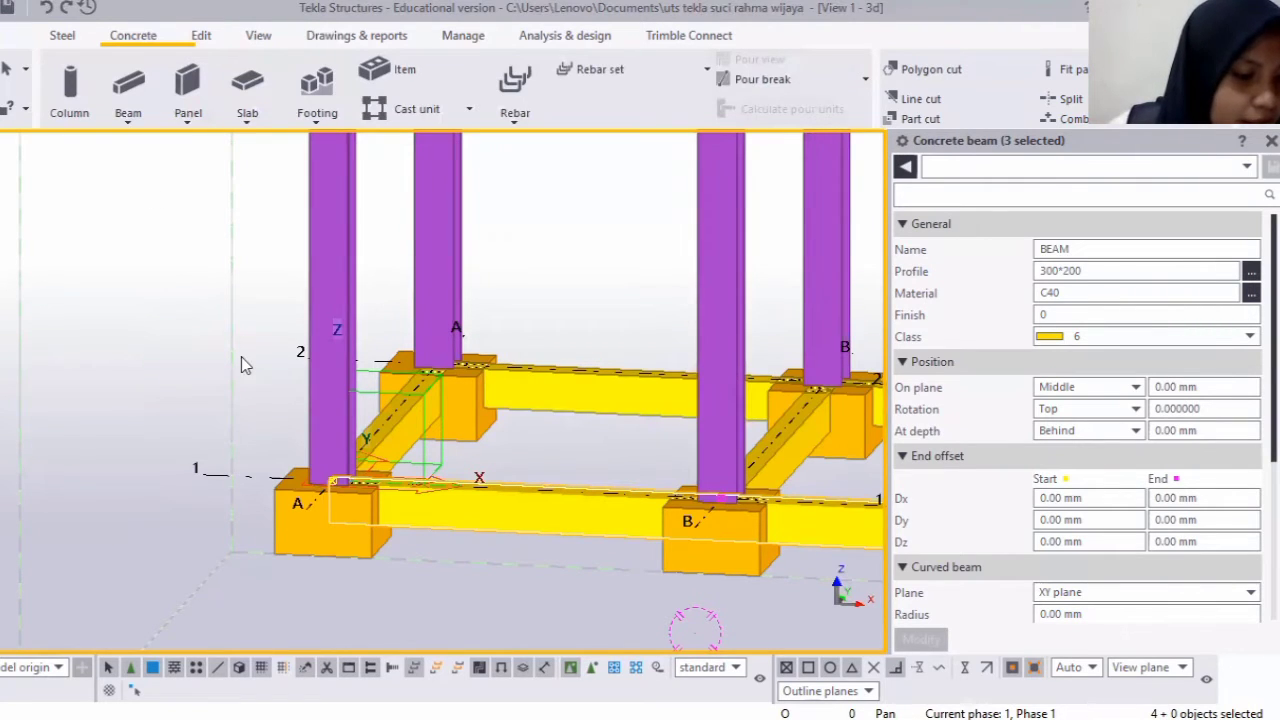
pyautogui.click(200, 38)
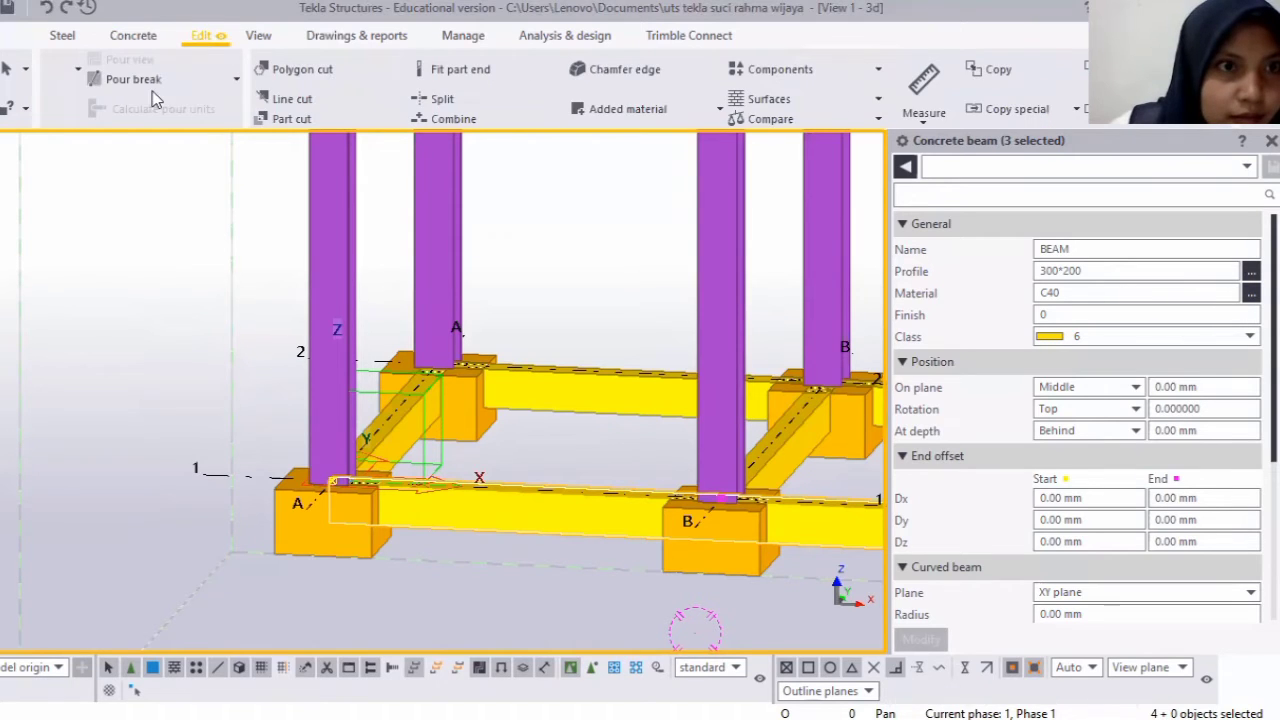
pyautogui.click(98, 120)
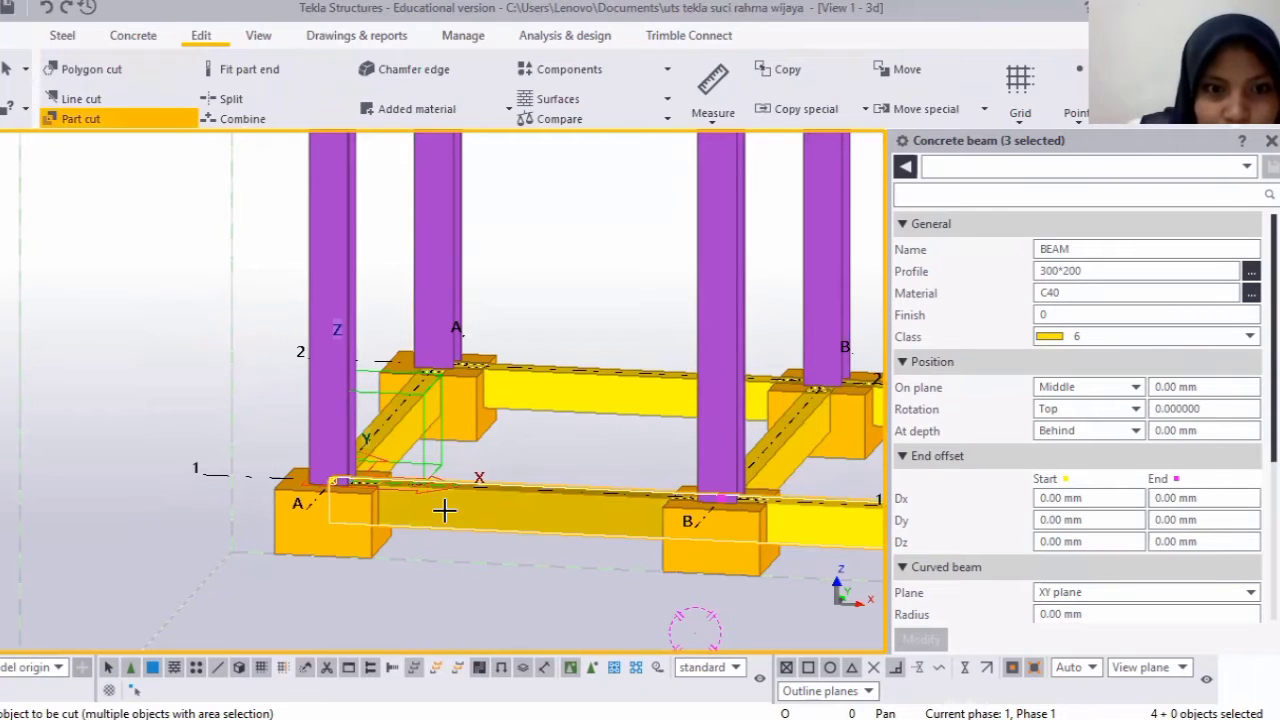
pyautogui.click(300, 530)
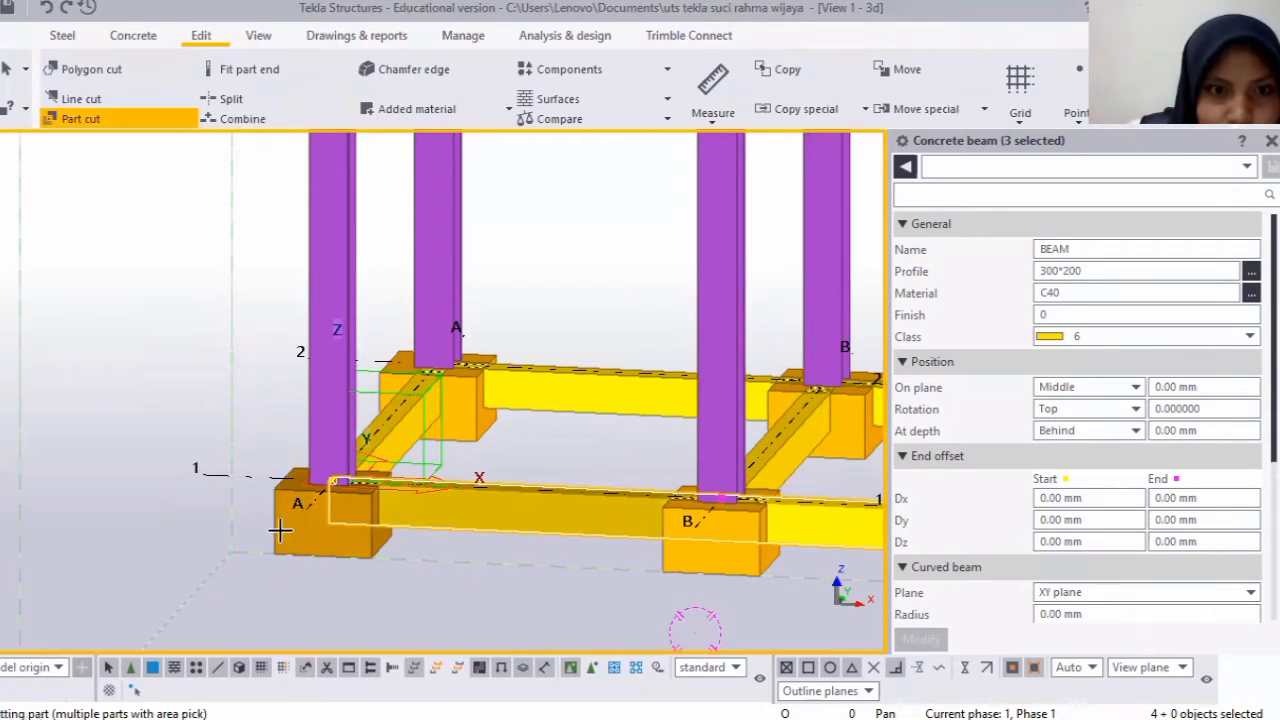
pyautogui.click(280, 531)
pyautogui.scroll(2, 357, 487)
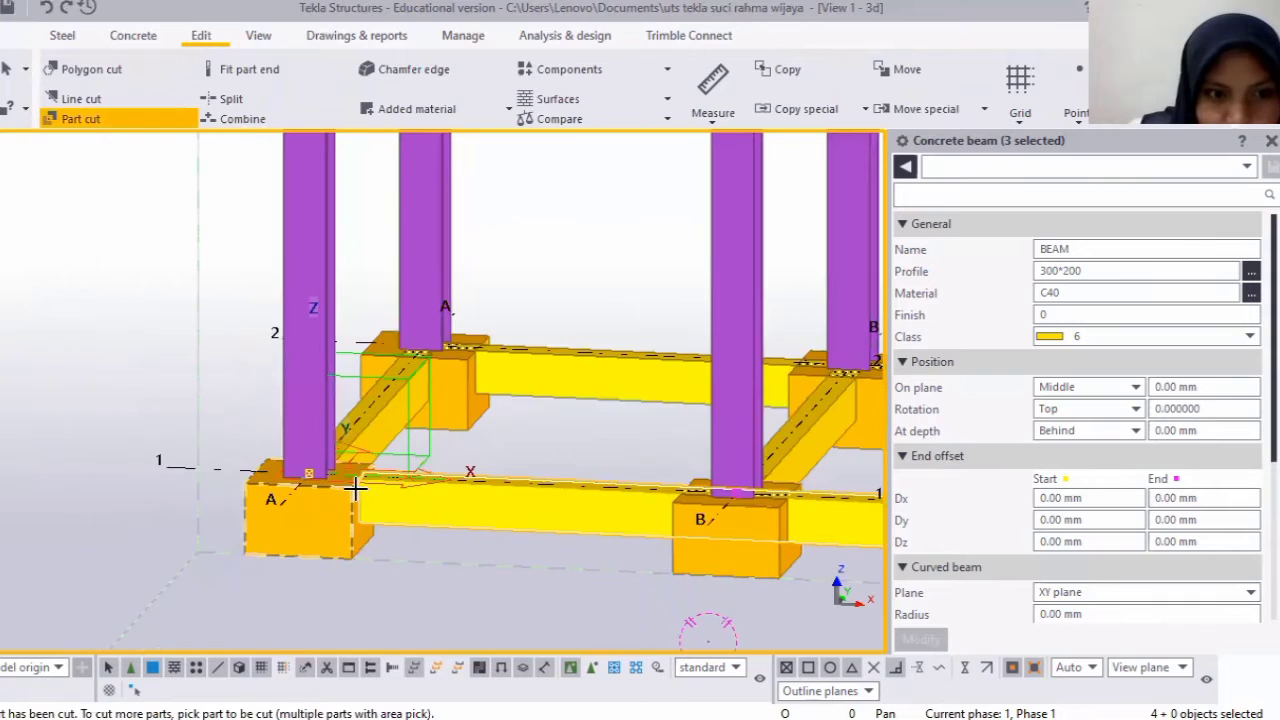
pyautogui.click(392, 497)
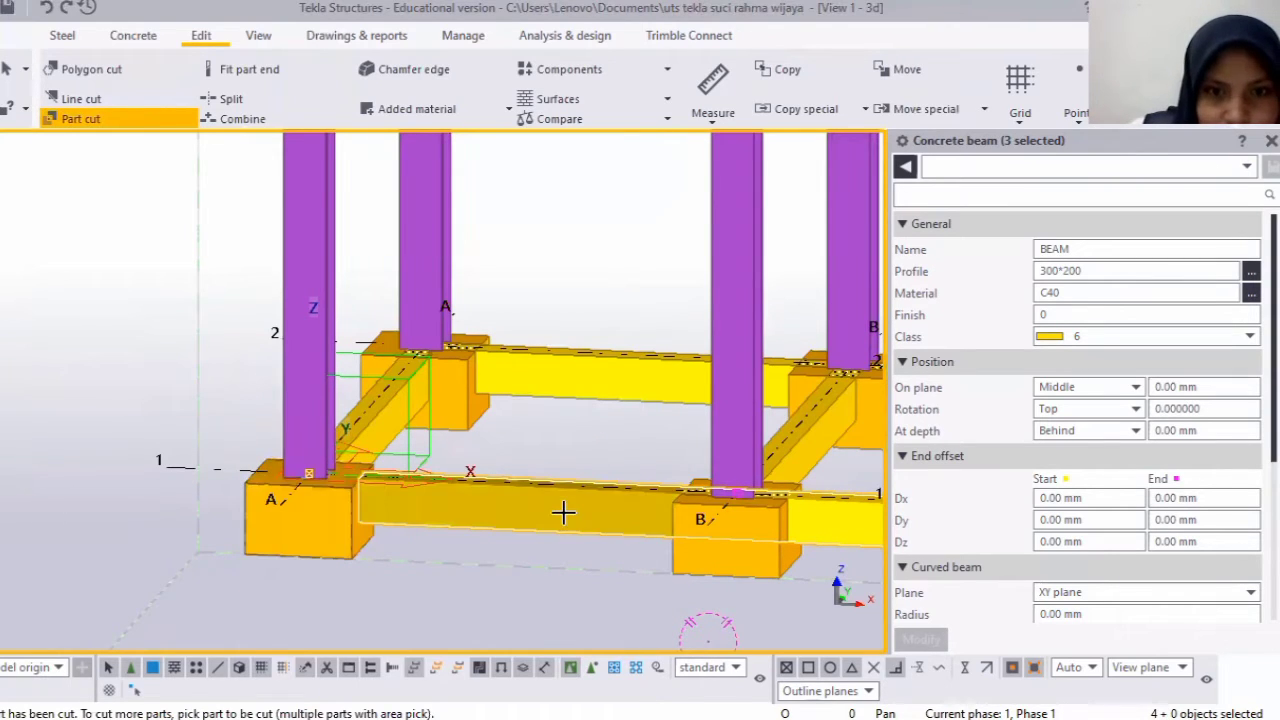
pyautogui.click(478, 498)
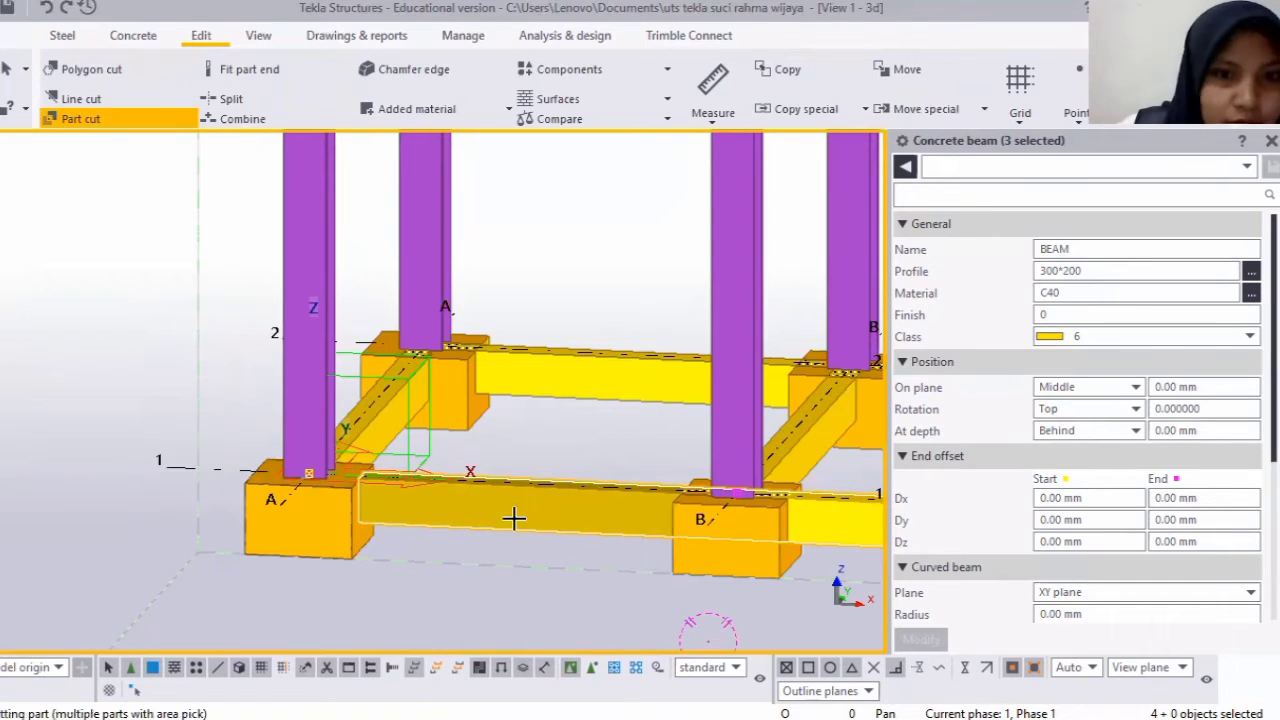
pyautogui.click(686, 562)
pyautogui.scroll(-2, 399, 505)
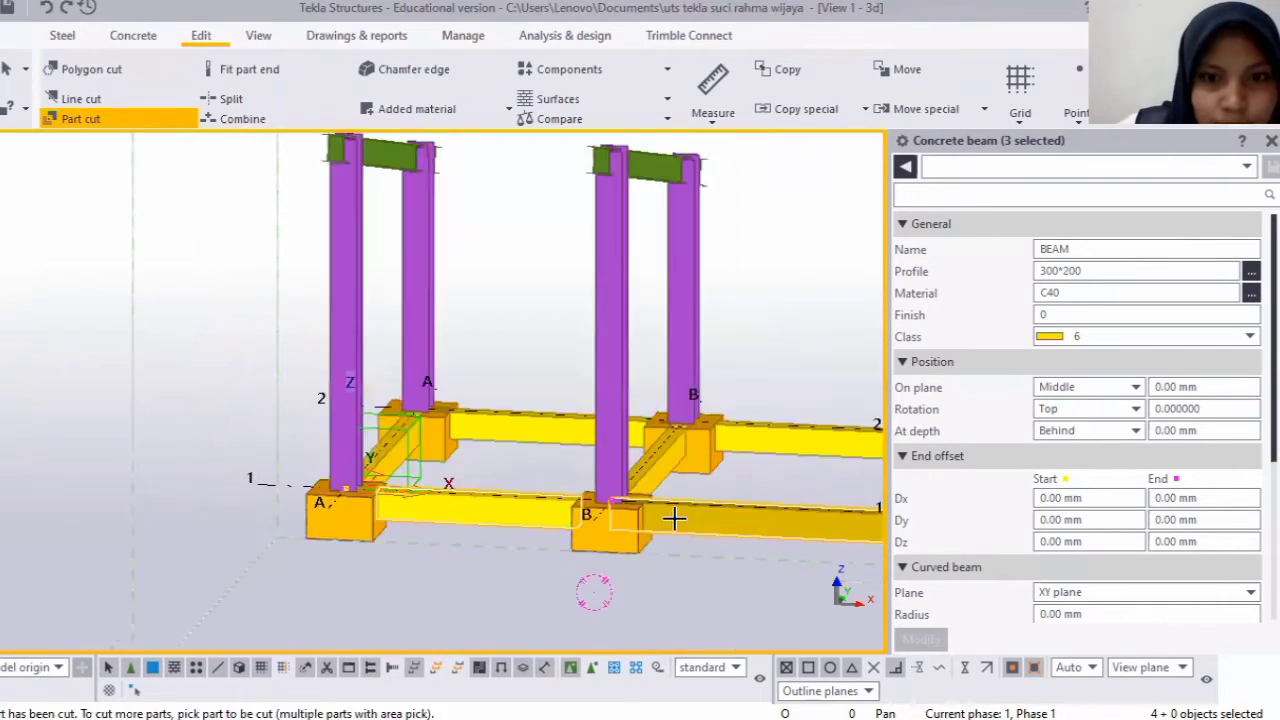
# Part-cut the grid 1 tie beam between B and C with the footings at B and C.
pyautogui.click(706, 522)
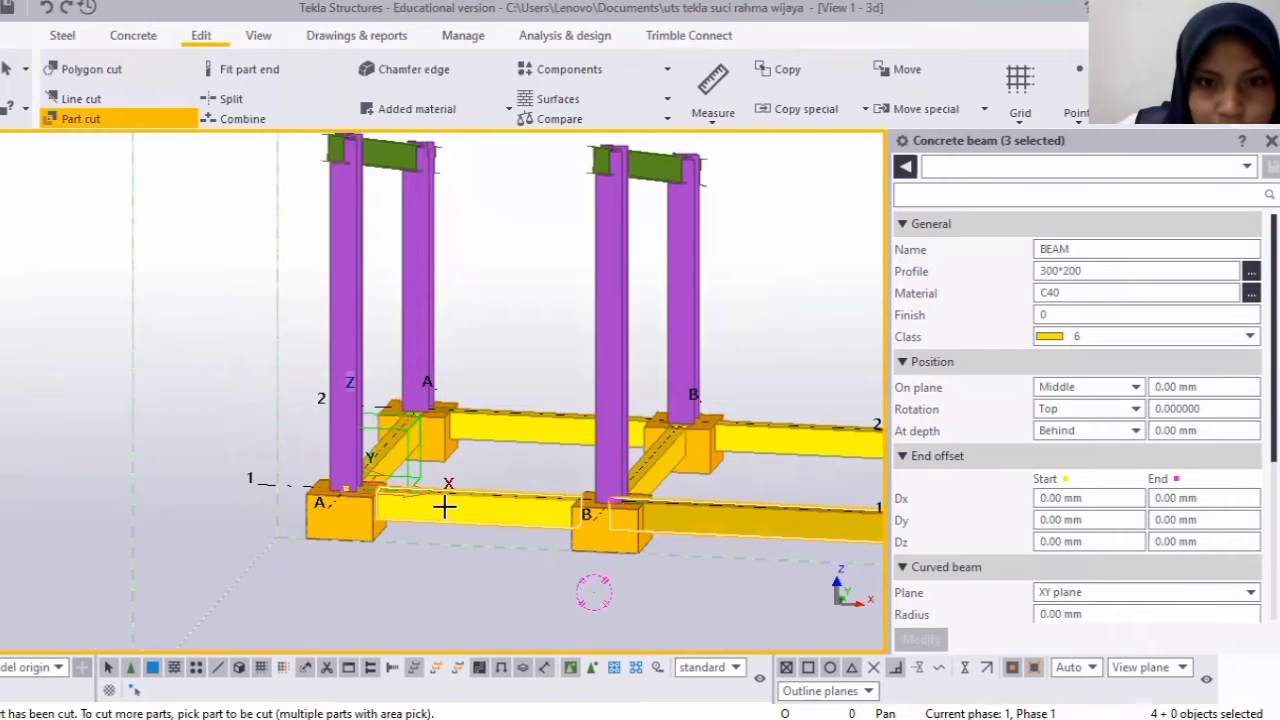
pyautogui.click(642, 510)
pyautogui.scroll(-2, 642, 510)
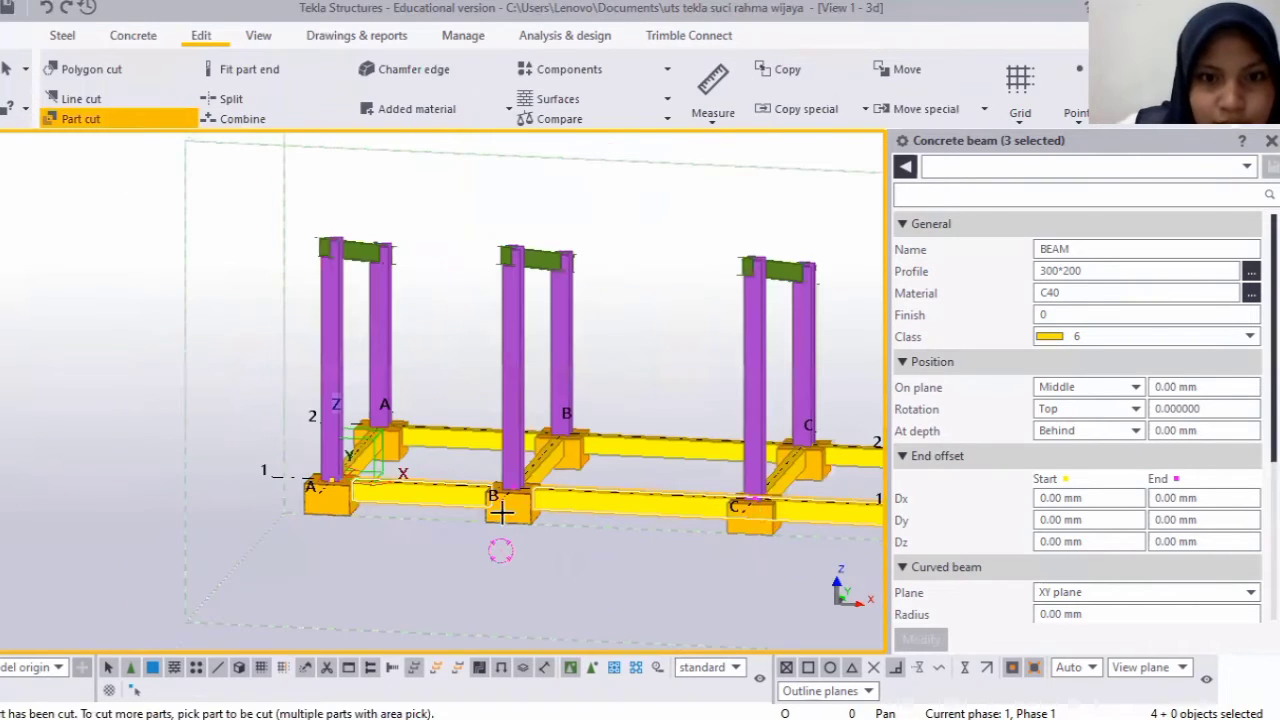
pyautogui.scroll(3, 503, 482)
pyautogui.click(503, 482)
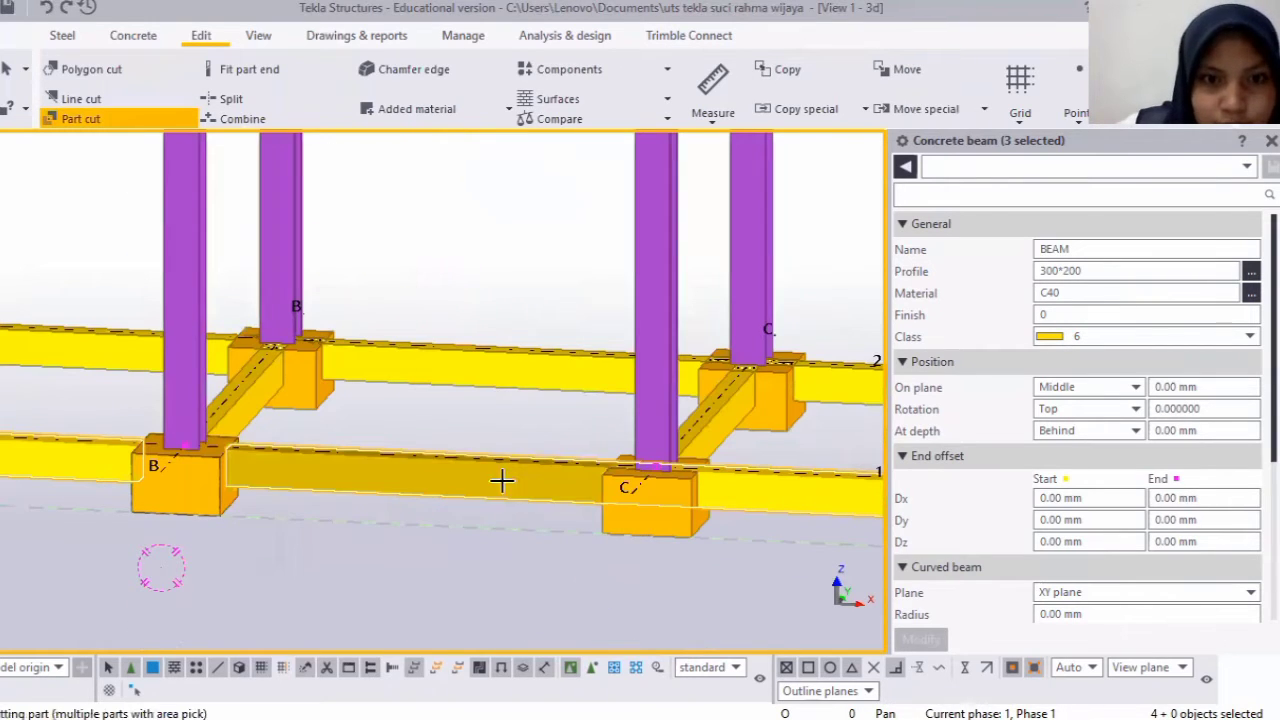
pyautogui.click(618, 514)
# Part-cut the grid 1 tie beam between C and D with the footings at C and D.
pyautogui.scroll(-2, 420, 489)
pyautogui.click(660, 494)
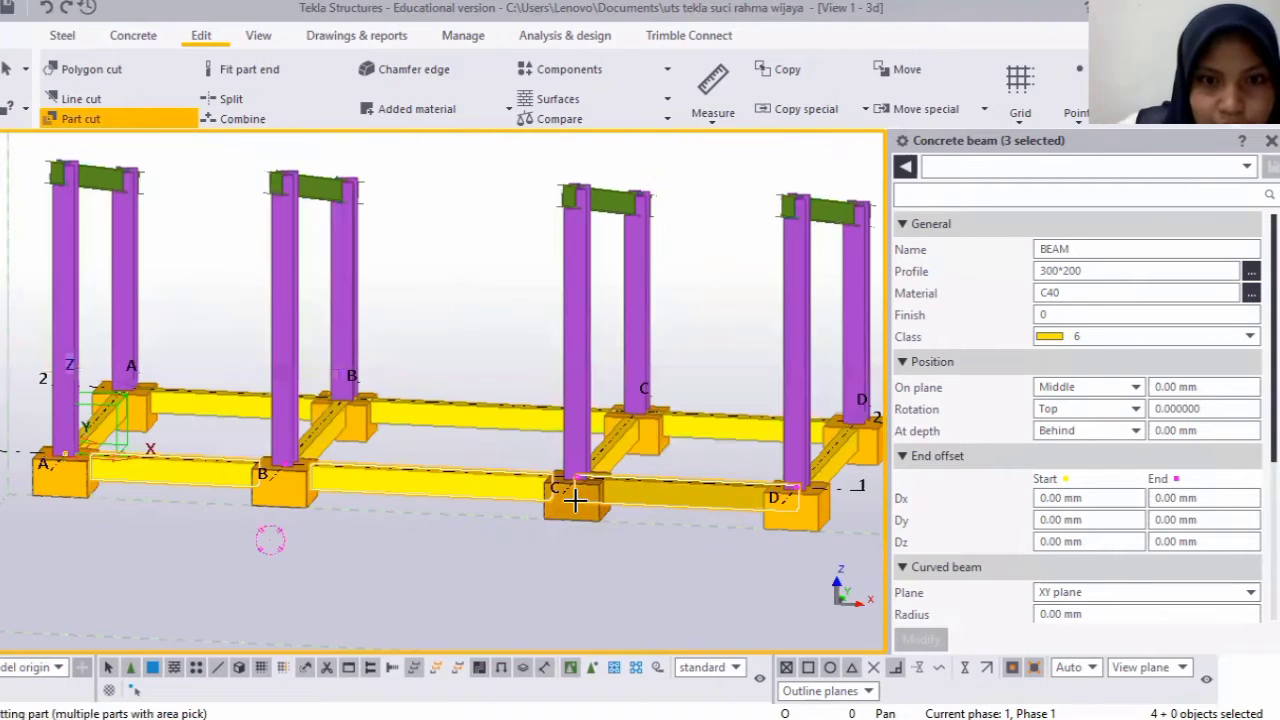
pyautogui.click(664, 492)
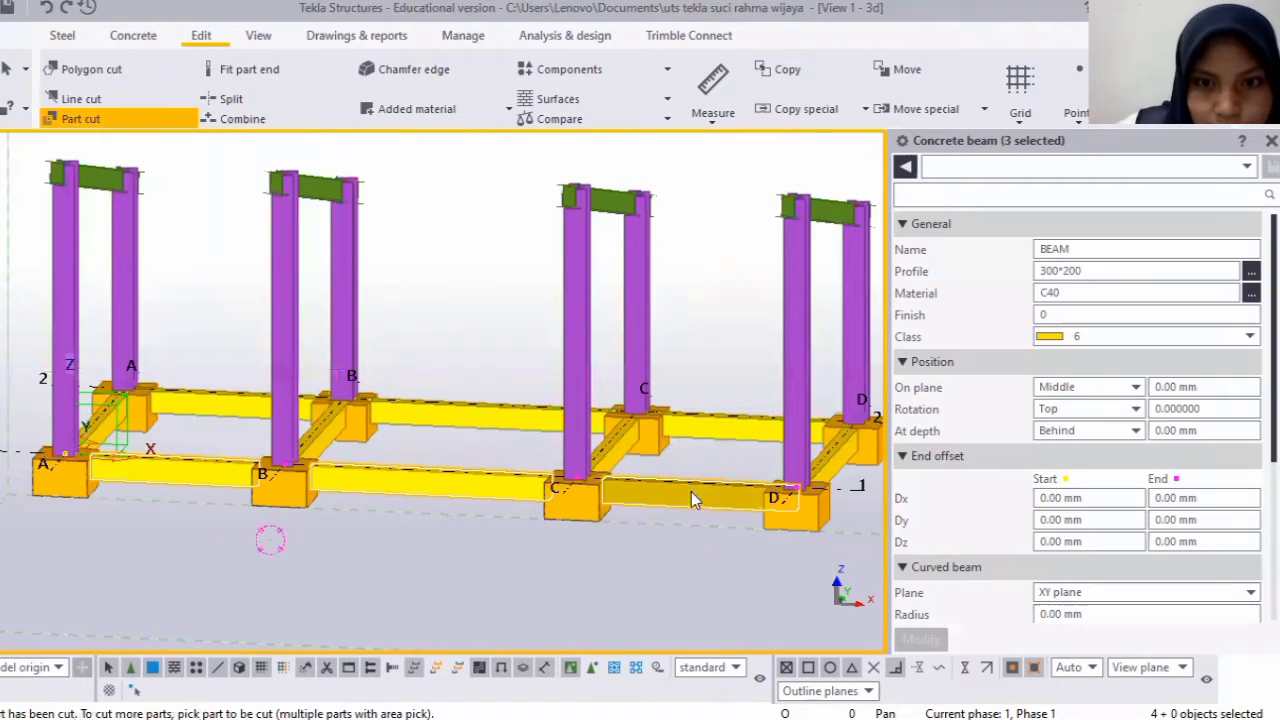
pyautogui.click(815, 513)
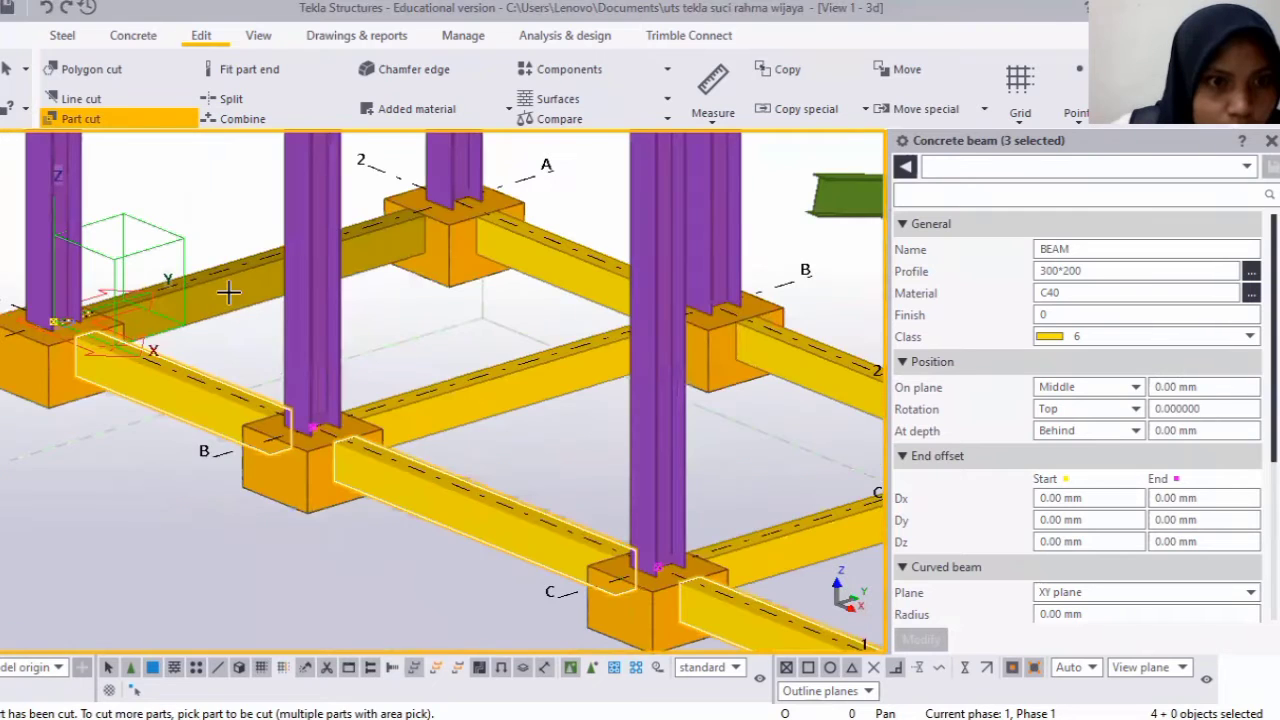
# Part-cut the grid A tie beam with the footing at grid A-1, and end the Part cut command.
pyautogui.click(23, 366)
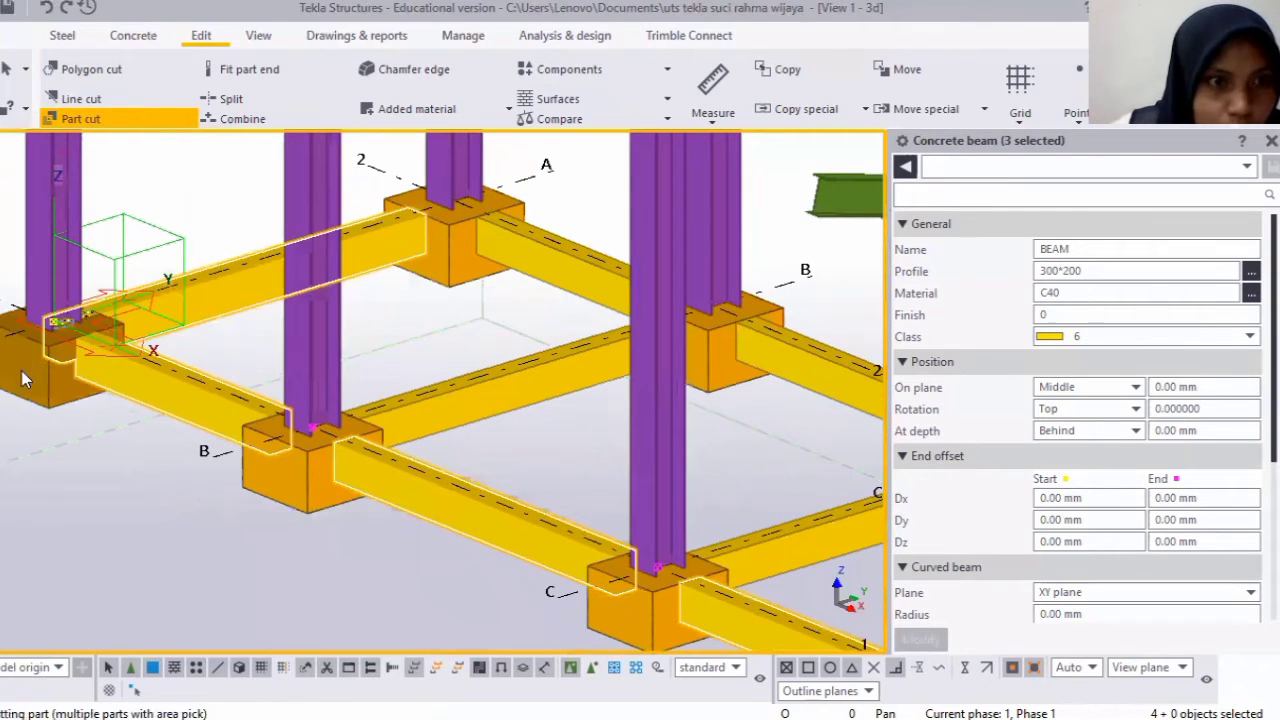
pyautogui.click(31, 364)
pyautogui.scroll(-3, 31, 364)
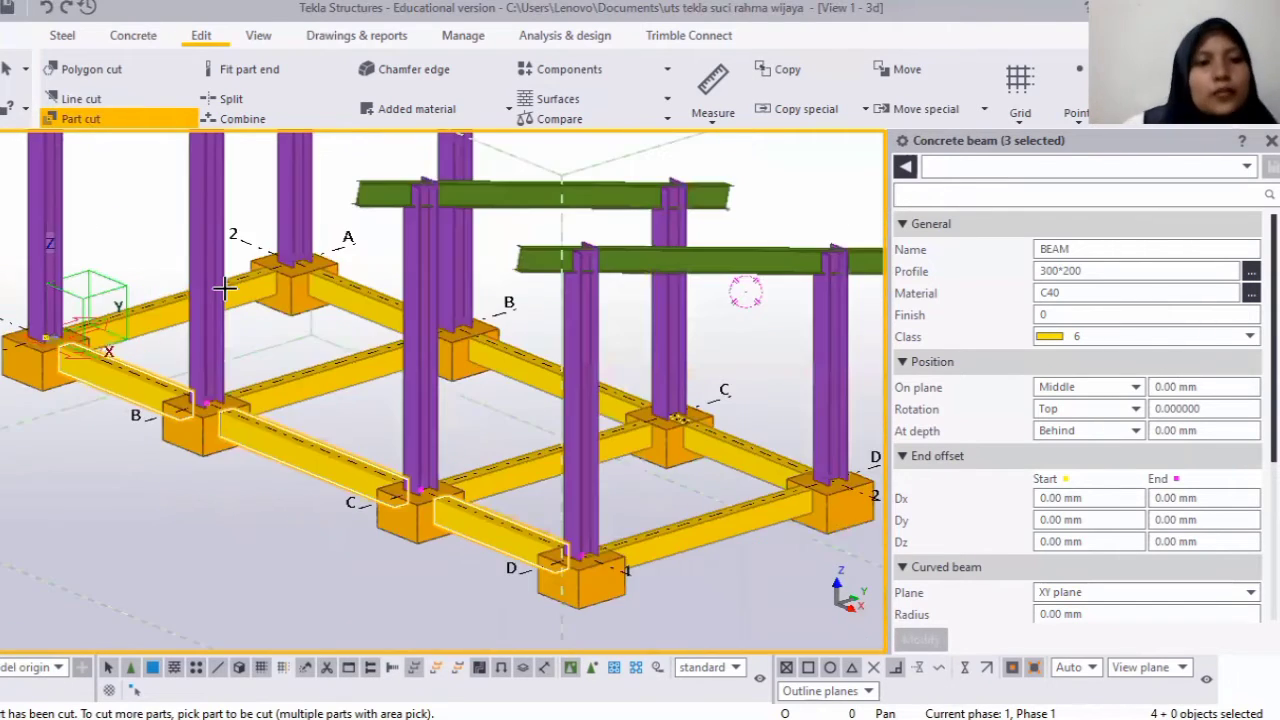
pyautogui.scroll(-2, 114, 349)
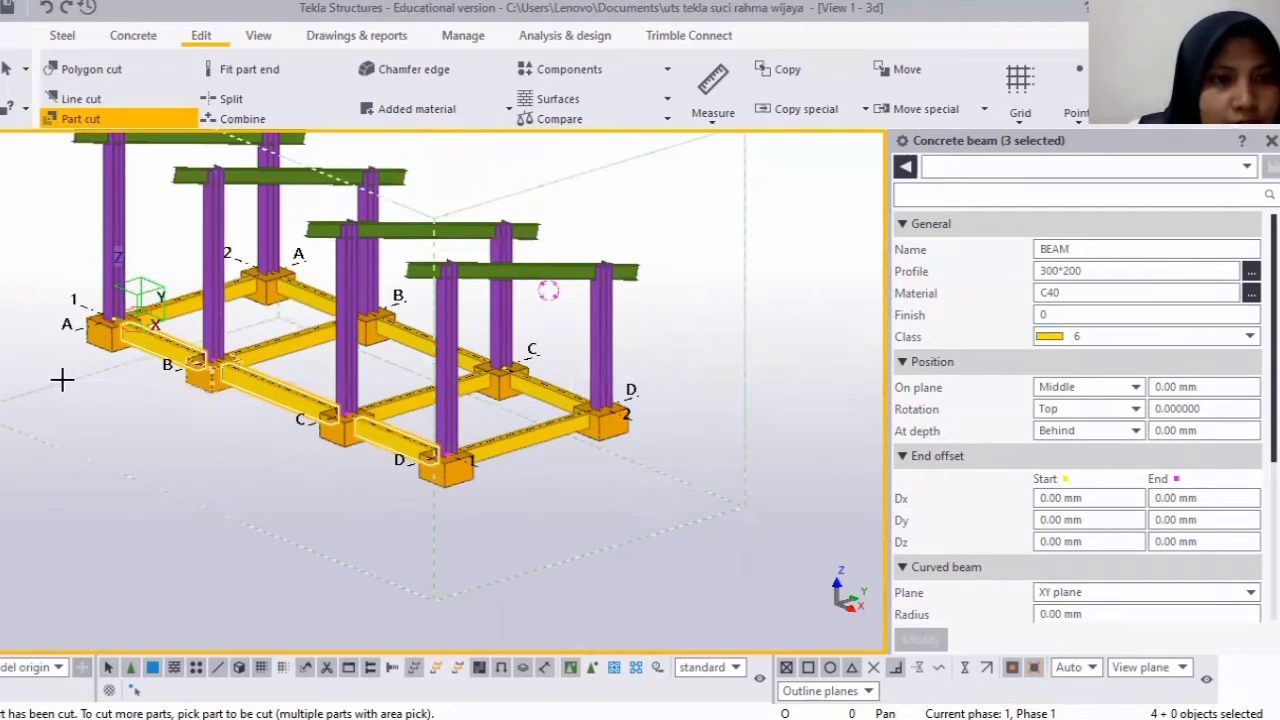
pyautogui.scroll(-2, 89, 402)
pyautogui.scroll(3, 83, 427)
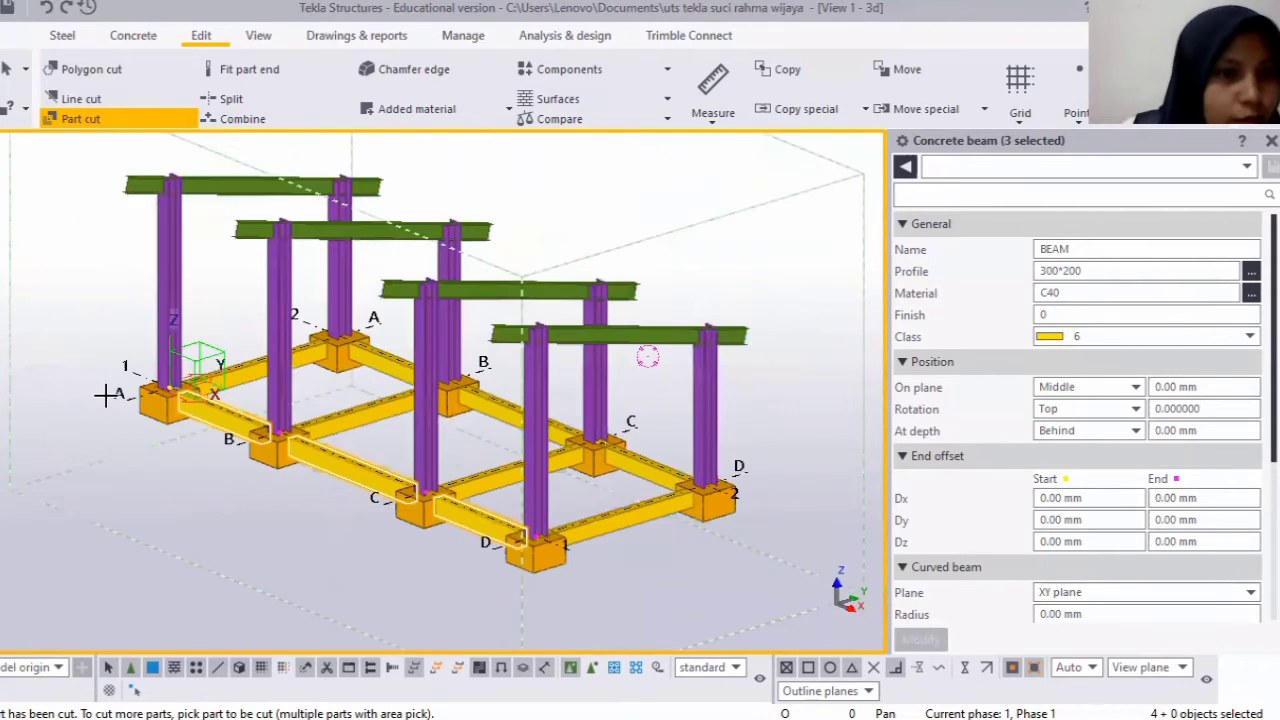
pyautogui.rightClick(172, 268)
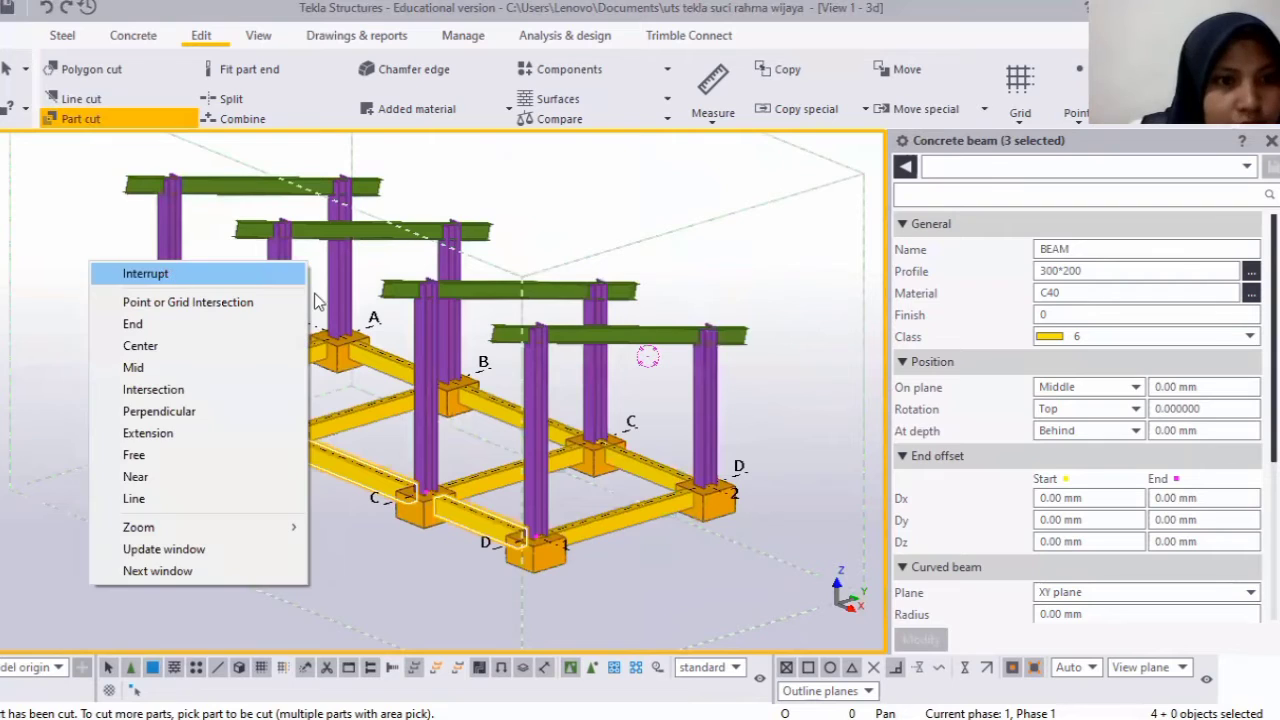
pyautogui.click(140, 274)
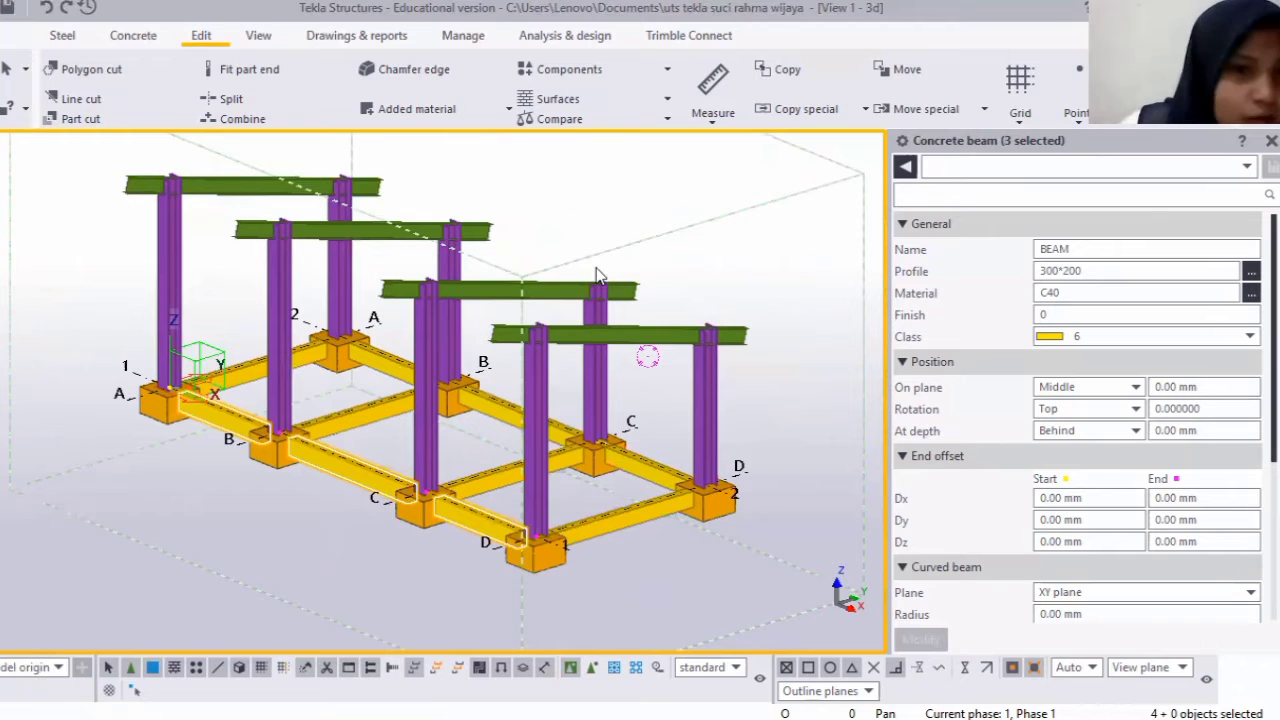
# Examine the whole structure from several sides, finishing close to the footing at grid A-1 and its trimmed tie beams.
pyautogui.scroll(-1, 640, 278)
pyautogui.scroll(-1, 495, 420)
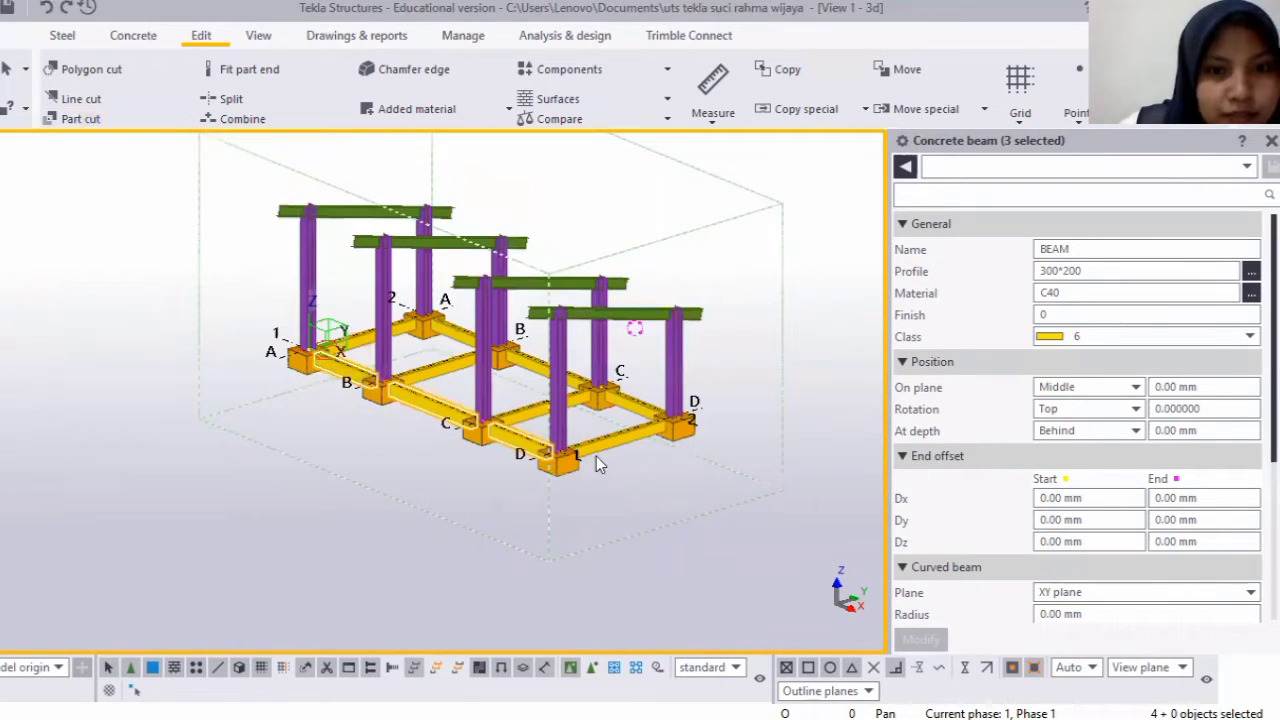
pyautogui.scroll(1, 596, 456)
pyautogui.scroll(-2, 582, 513)
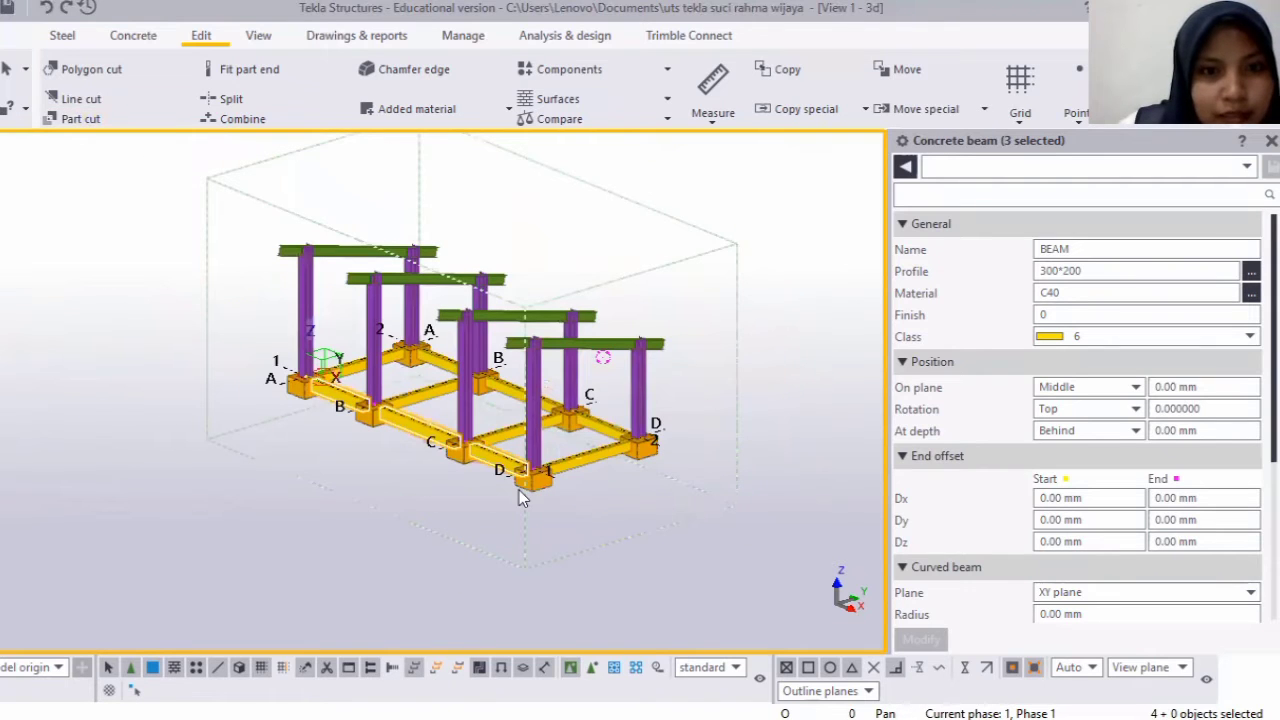
pyautogui.scroll(1, 497, 482)
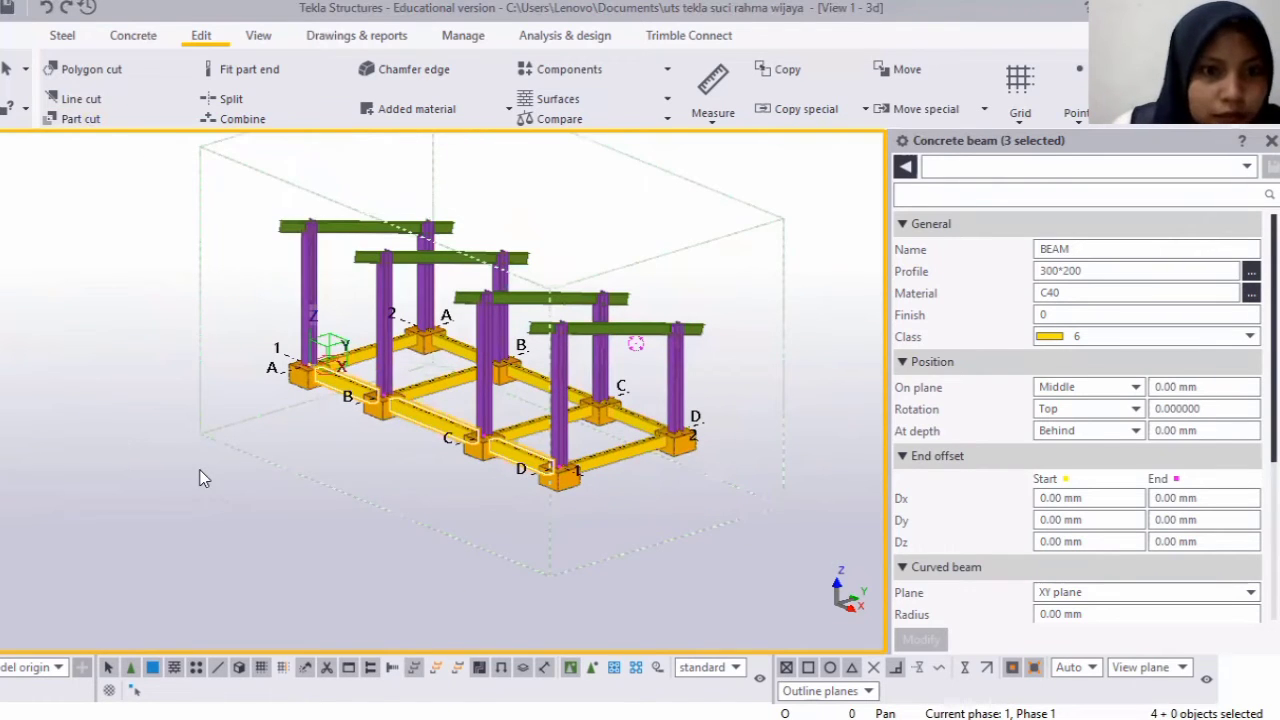
pyautogui.keyDown('ctrl'); pyautogui.moveTo(202, 471); pyautogui.dragTo(450, 506, button='middle'); pyautogui.keyUp('ctrl')
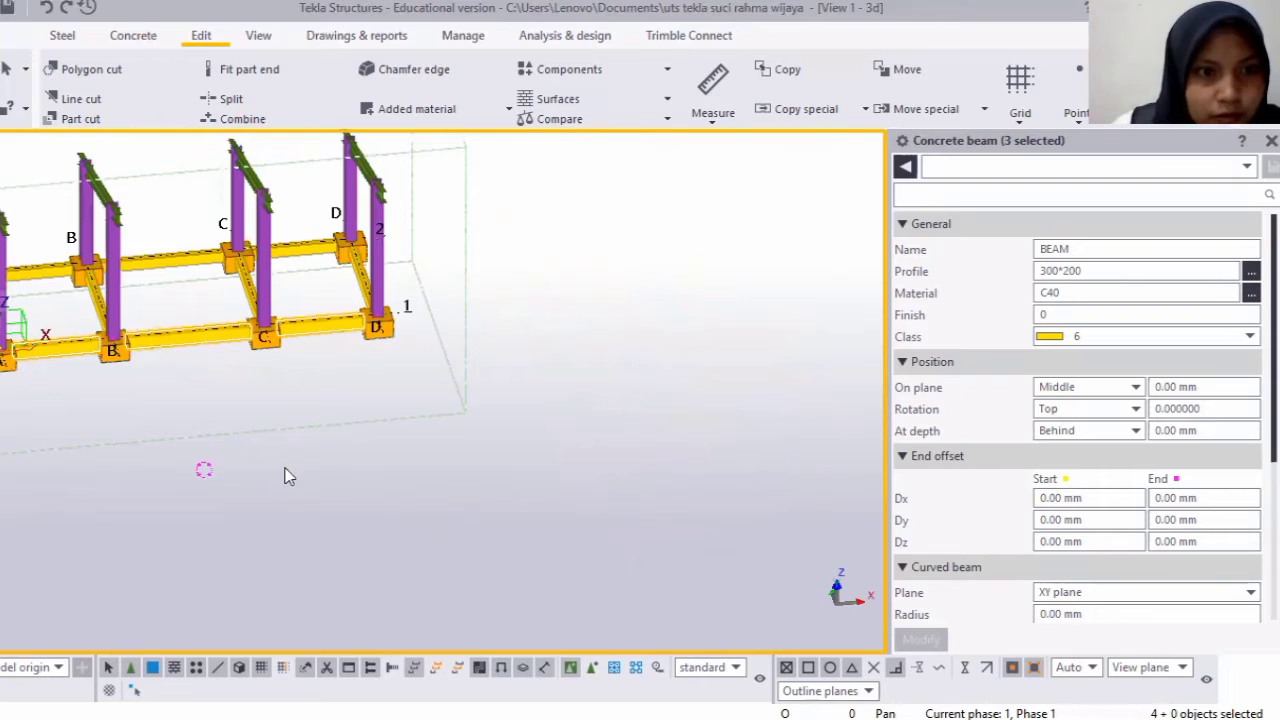
pyautogui.moveTo(285, 476); pyautogui.dragTo(503, 494, button='middle')
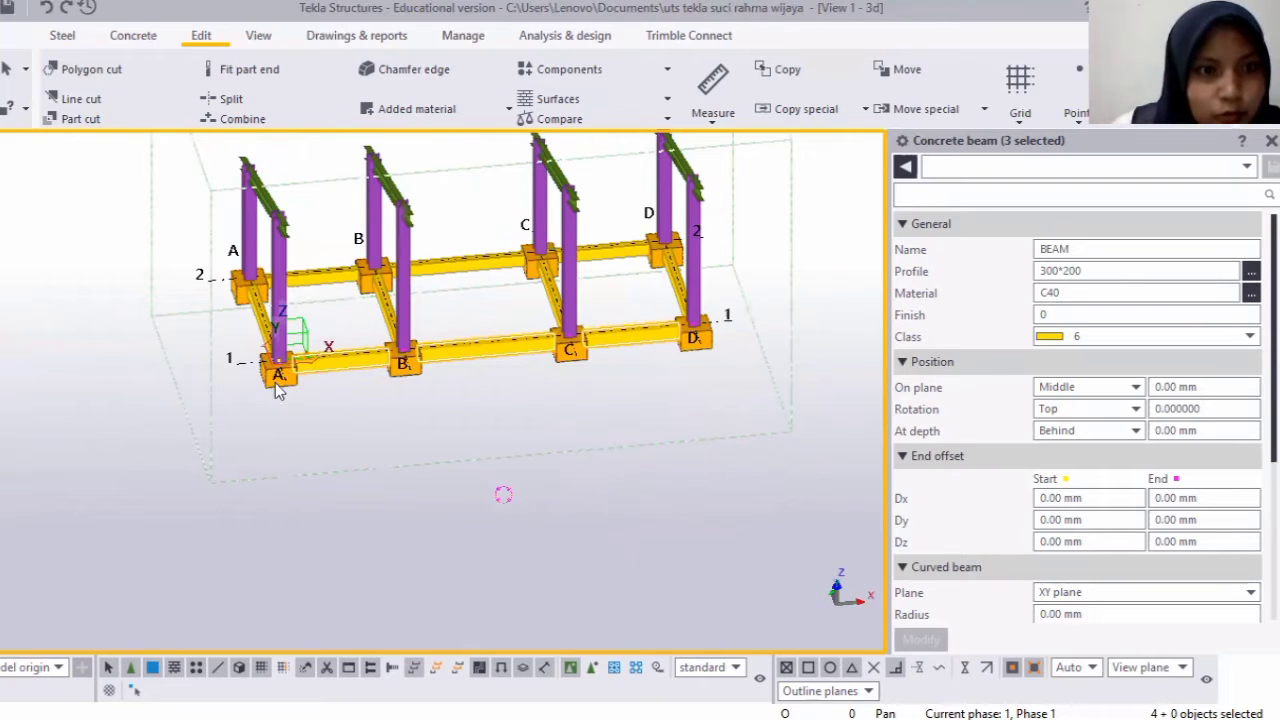
pyautogui.scroll(-3, 278, 386)
pyautogui.scroll(5, 240, 384)
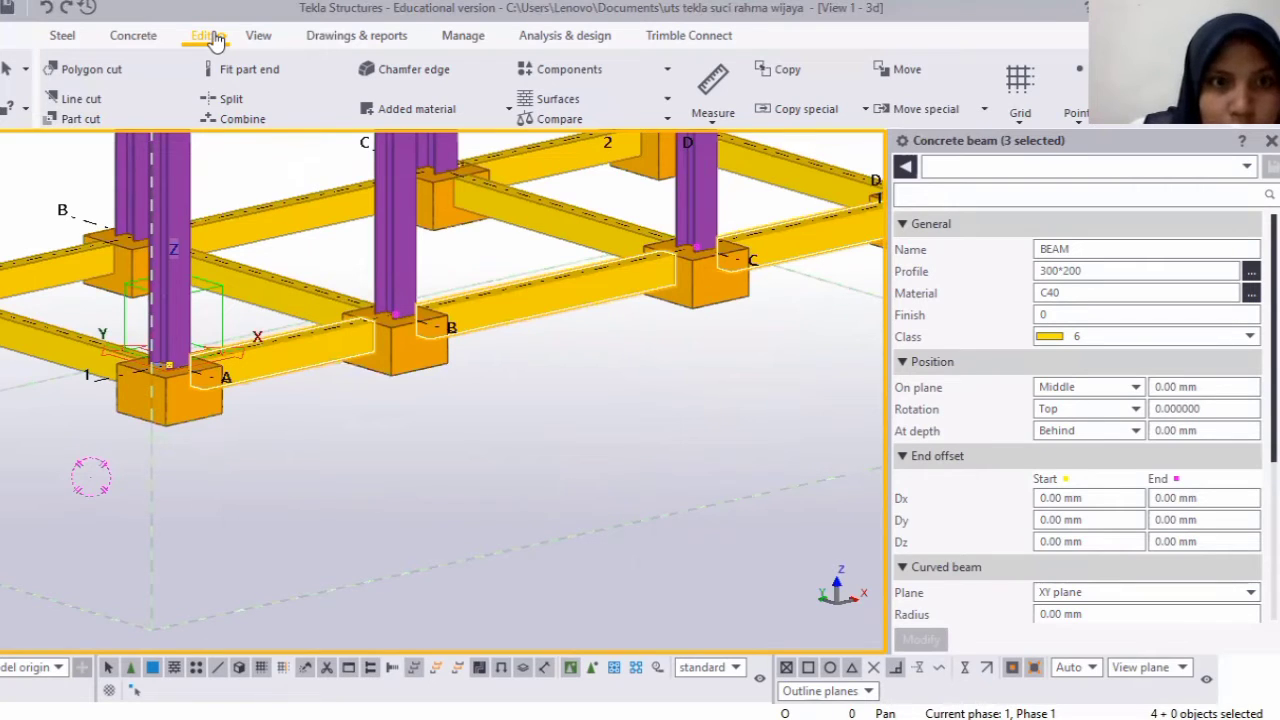
# Start a rebar group on the footing at grid A-1 and outline a closed 750 by 500 mm bar shape around its face perpendicular to X.
pyautogui.click(62, 36)
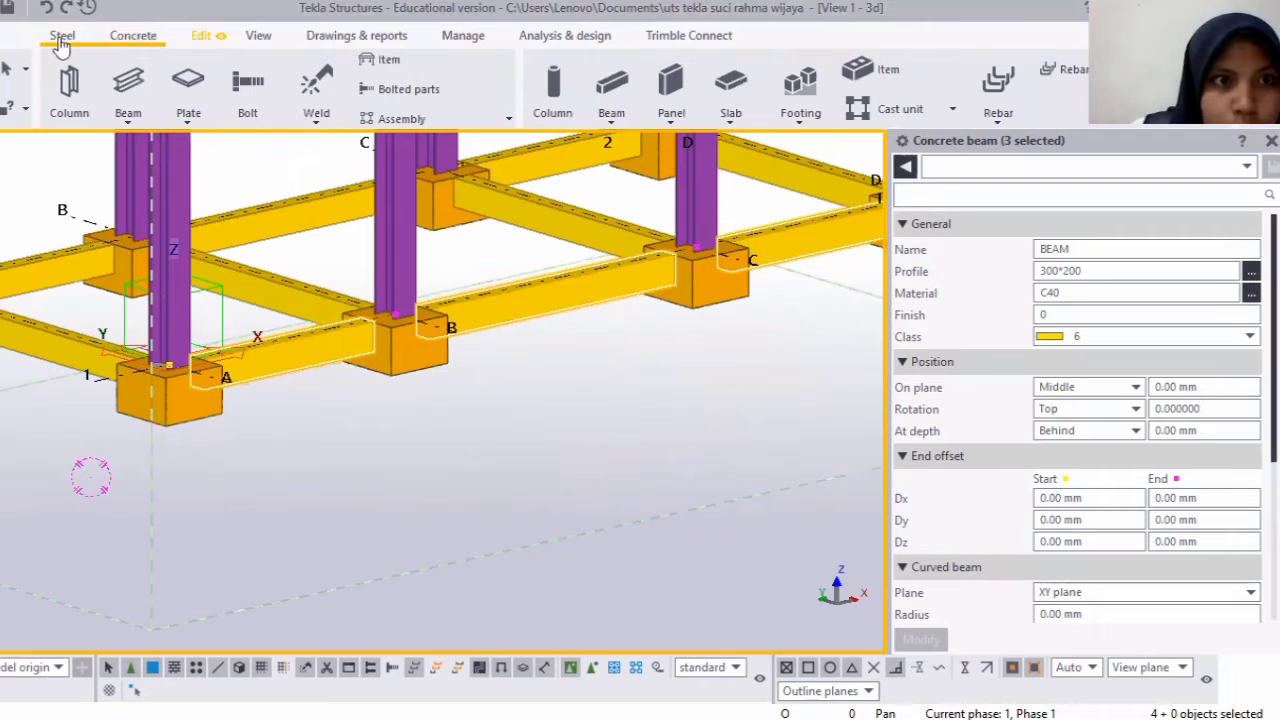
pyautogui.click(131, 40)
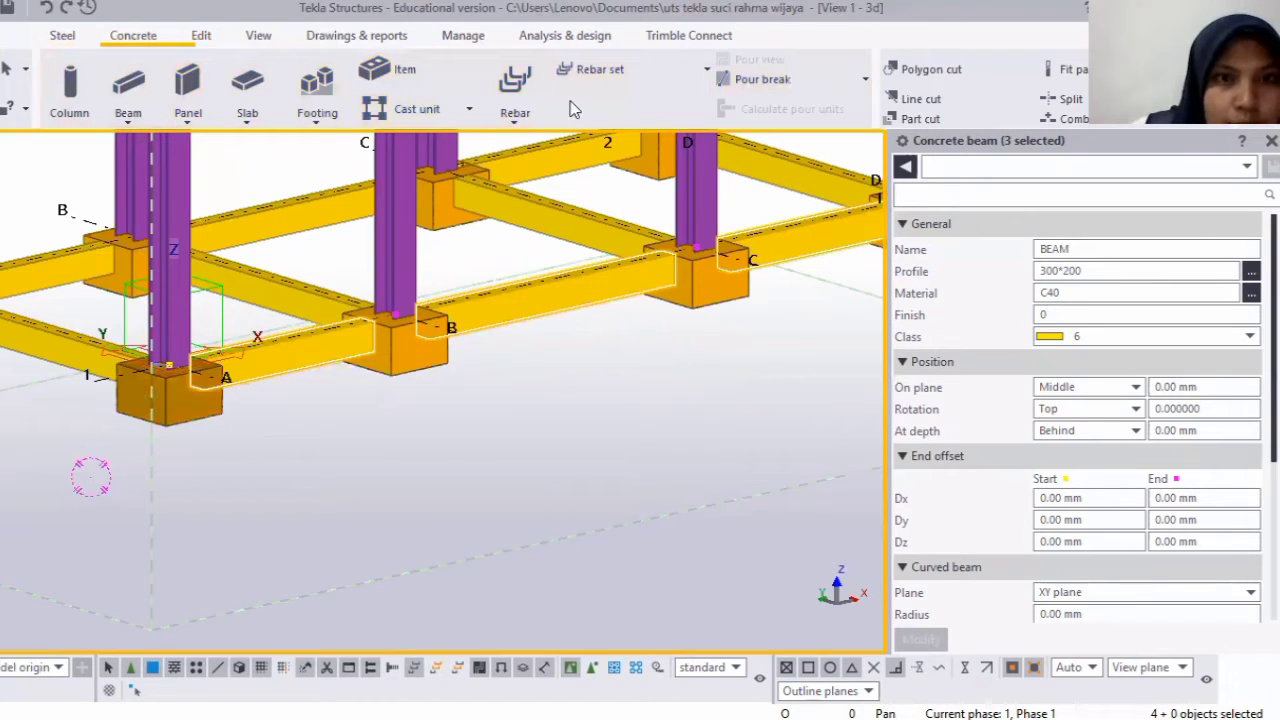
pyautogui.click(513, 90)
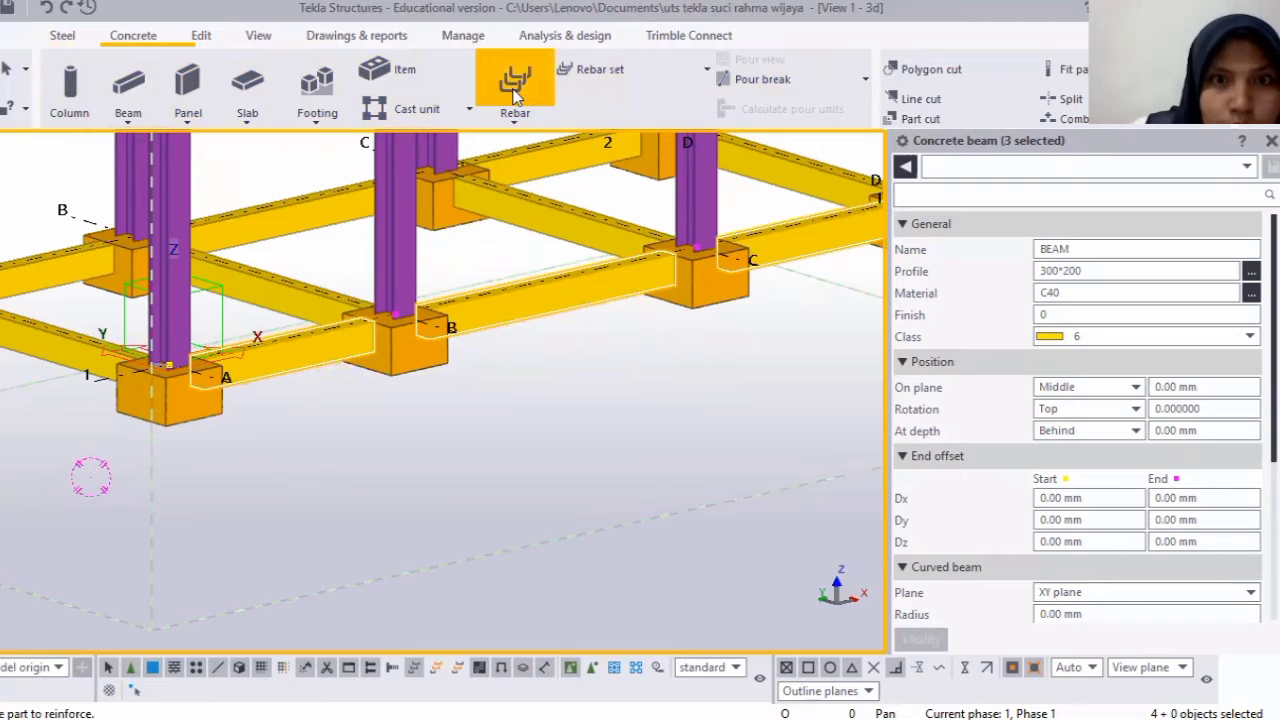
pyautogui.scroll(5, 190, 370)
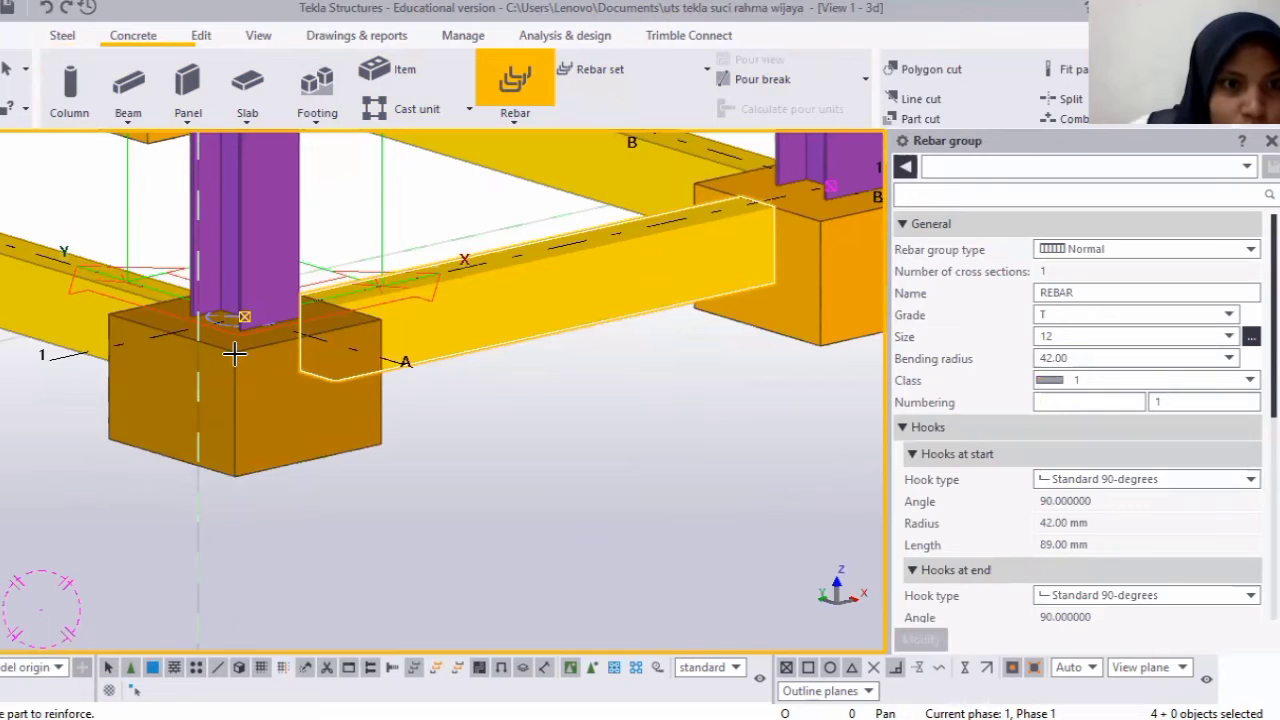
pyautogui.click(234, 352)
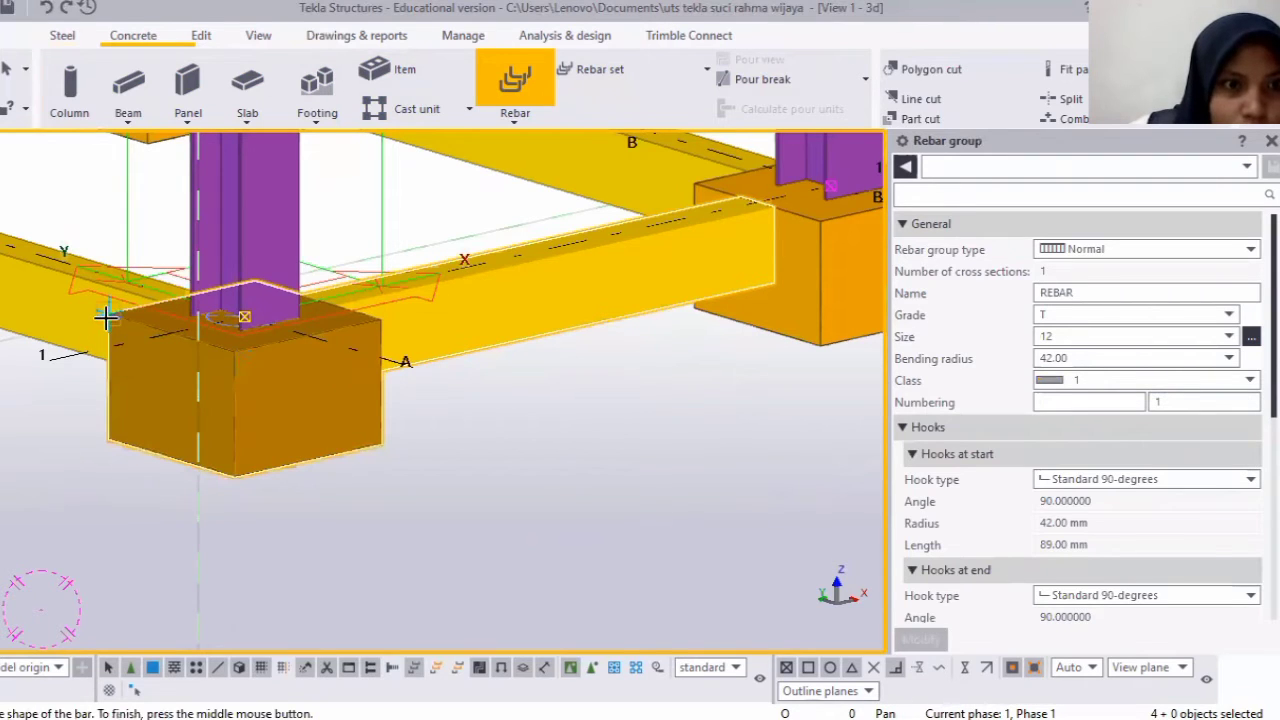
pyautogui.click(105, 438)
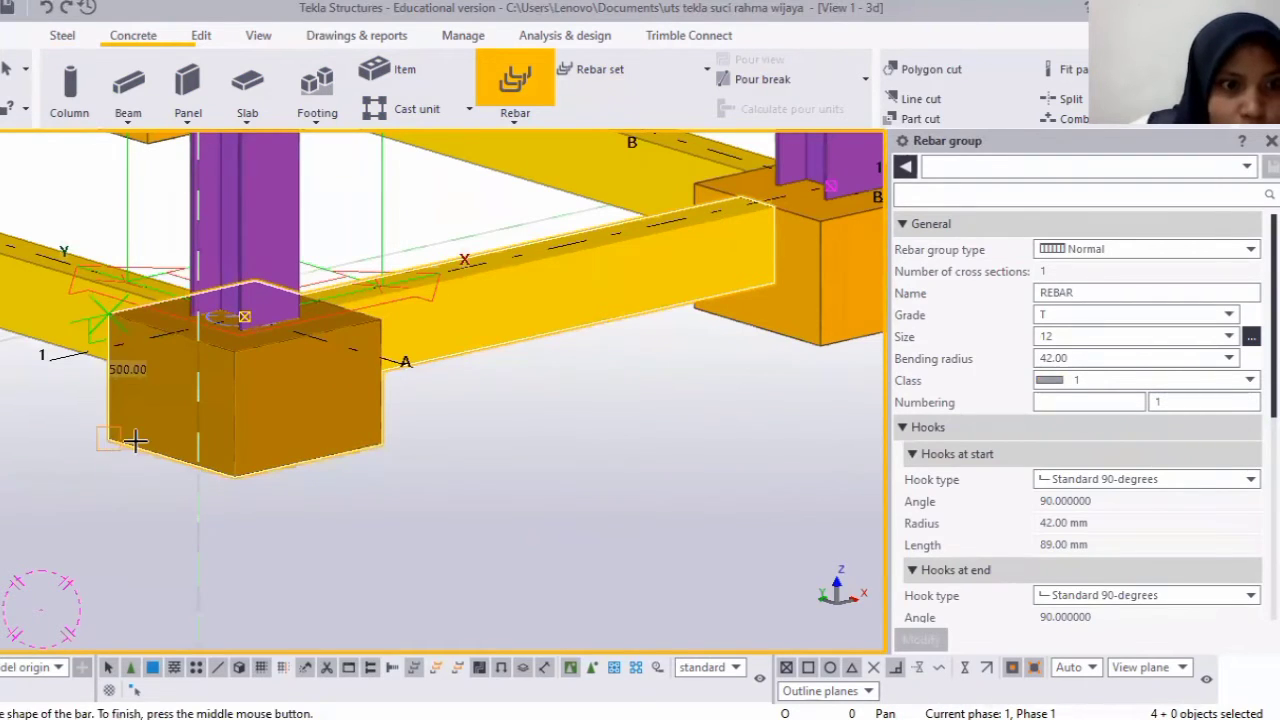
pyautogui.click(232, 472)
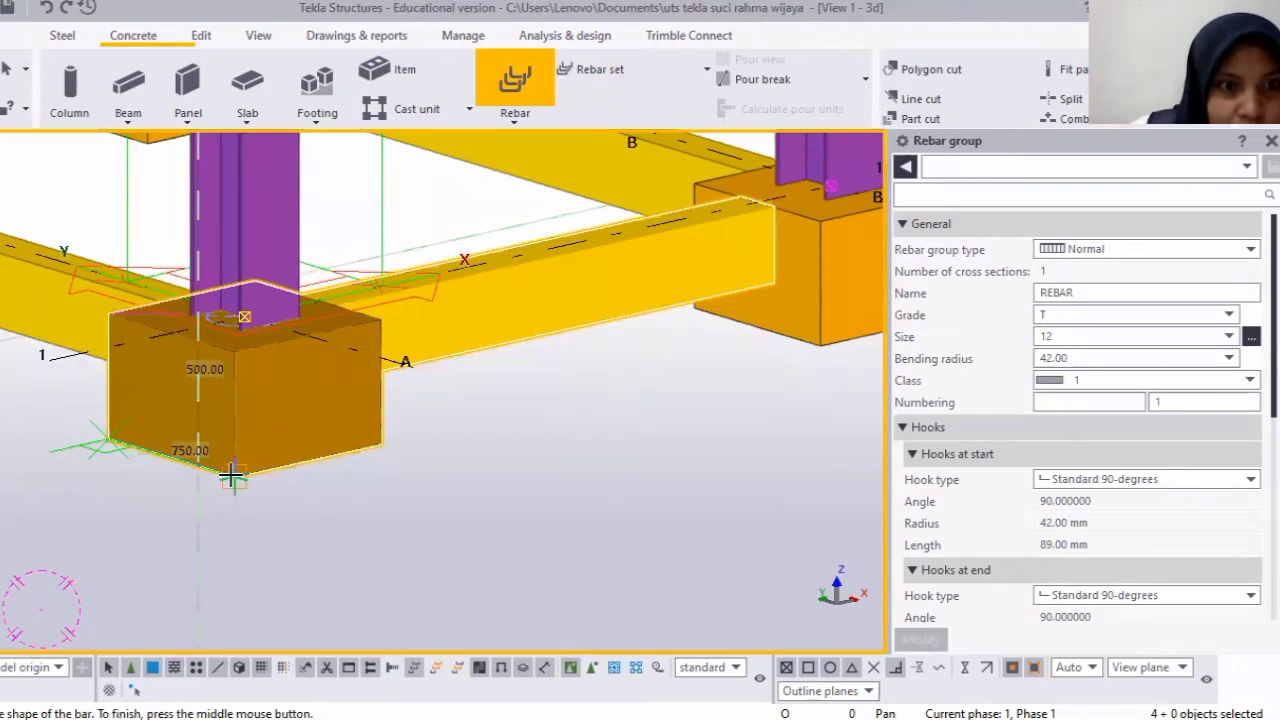
pyautogui.click(231, 352)
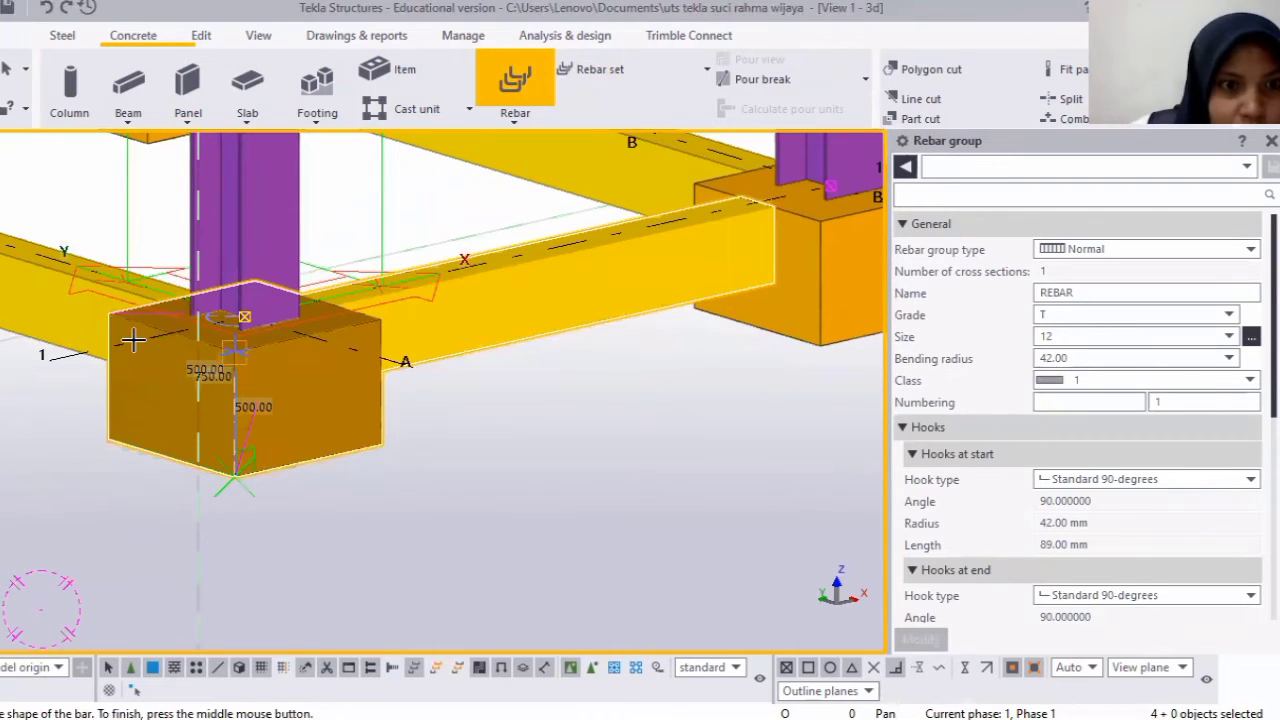
pyautogui.click(112, 316)
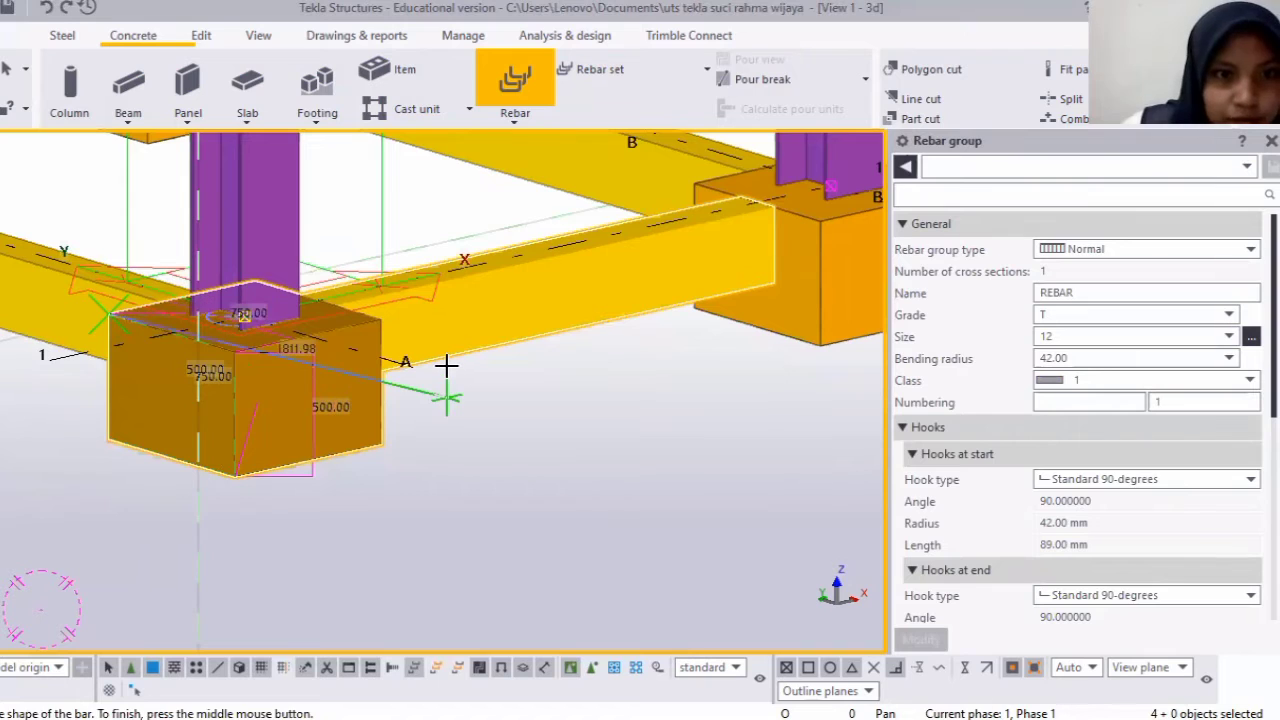
pyautogui.middleClick(446, 367)
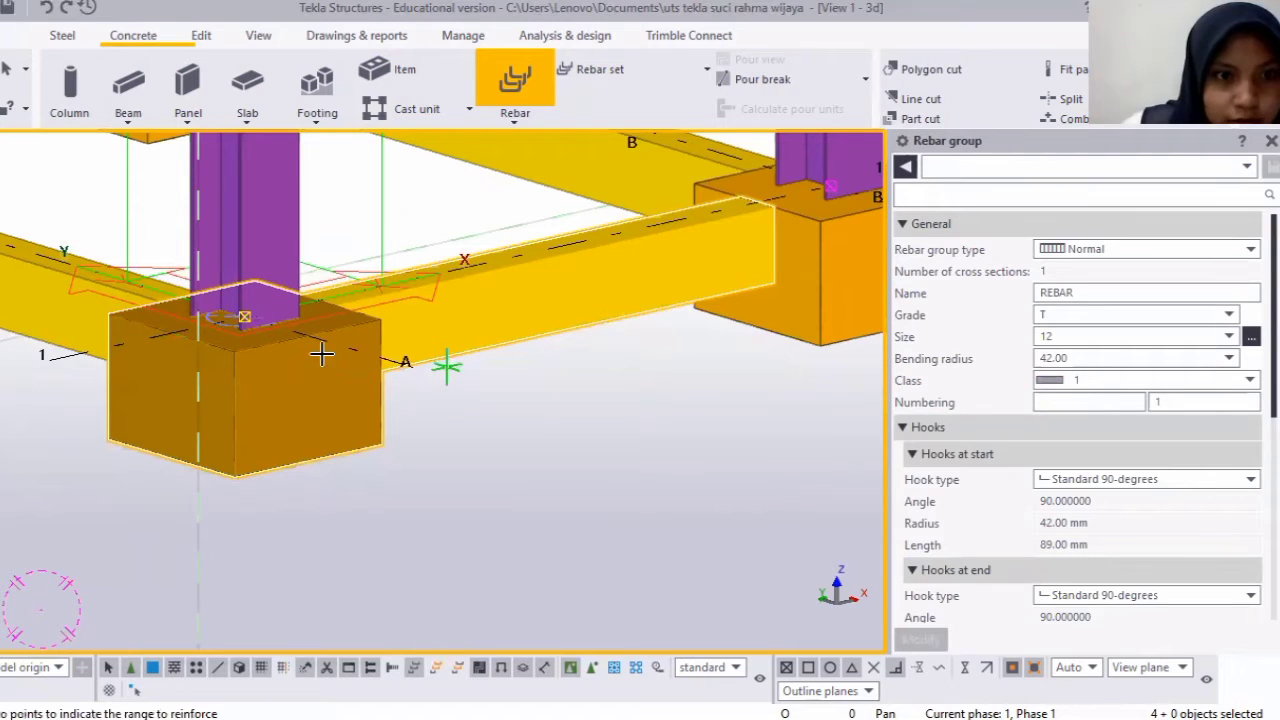
# Distribute the bars over the footing's full 750 mm width along X, and end the Rebar command.
pyautogui.click(236, 350)
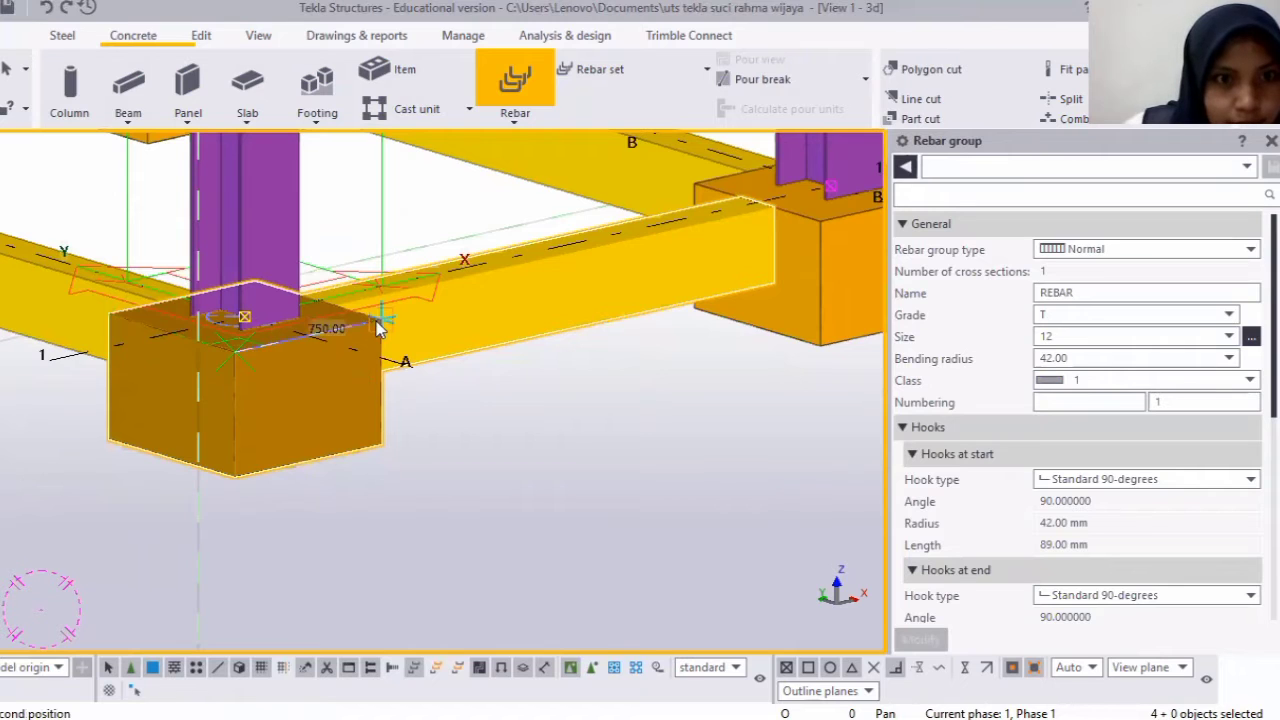
pyautogui.click(375, 325)
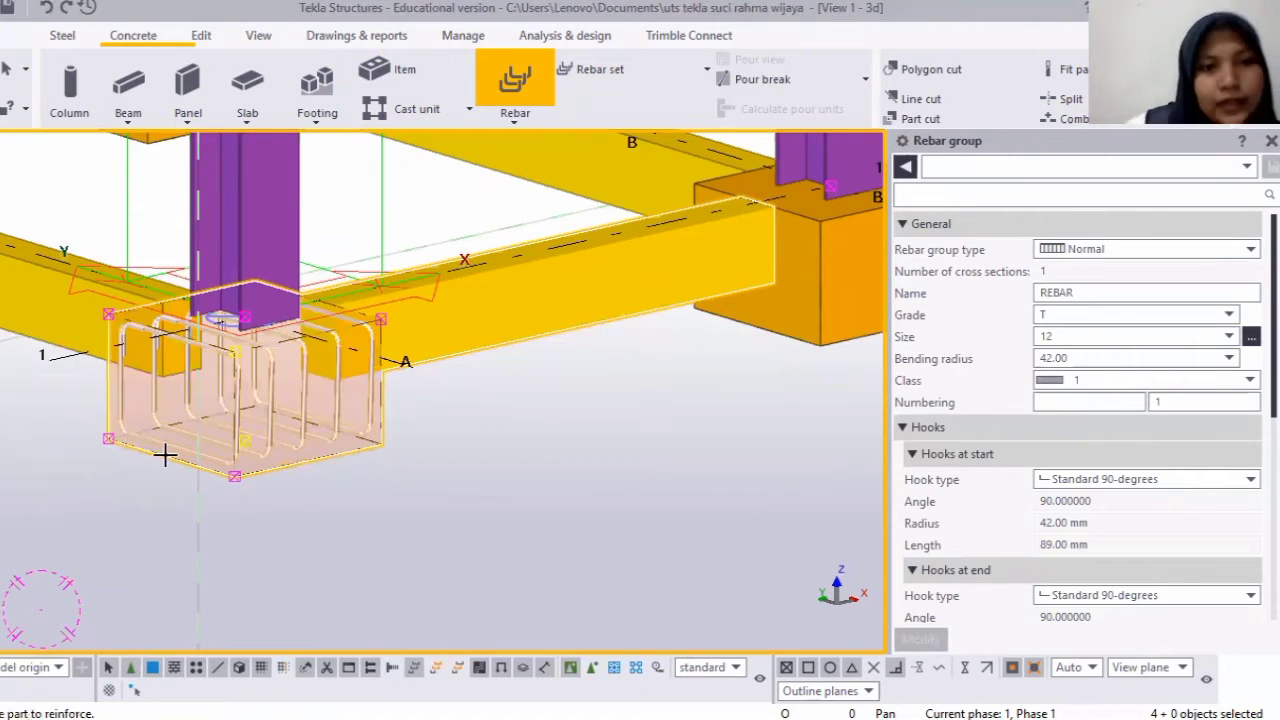
pyautogui.scroll(1, 243, 453)
pyautogui.scroll(2, 243, 453)
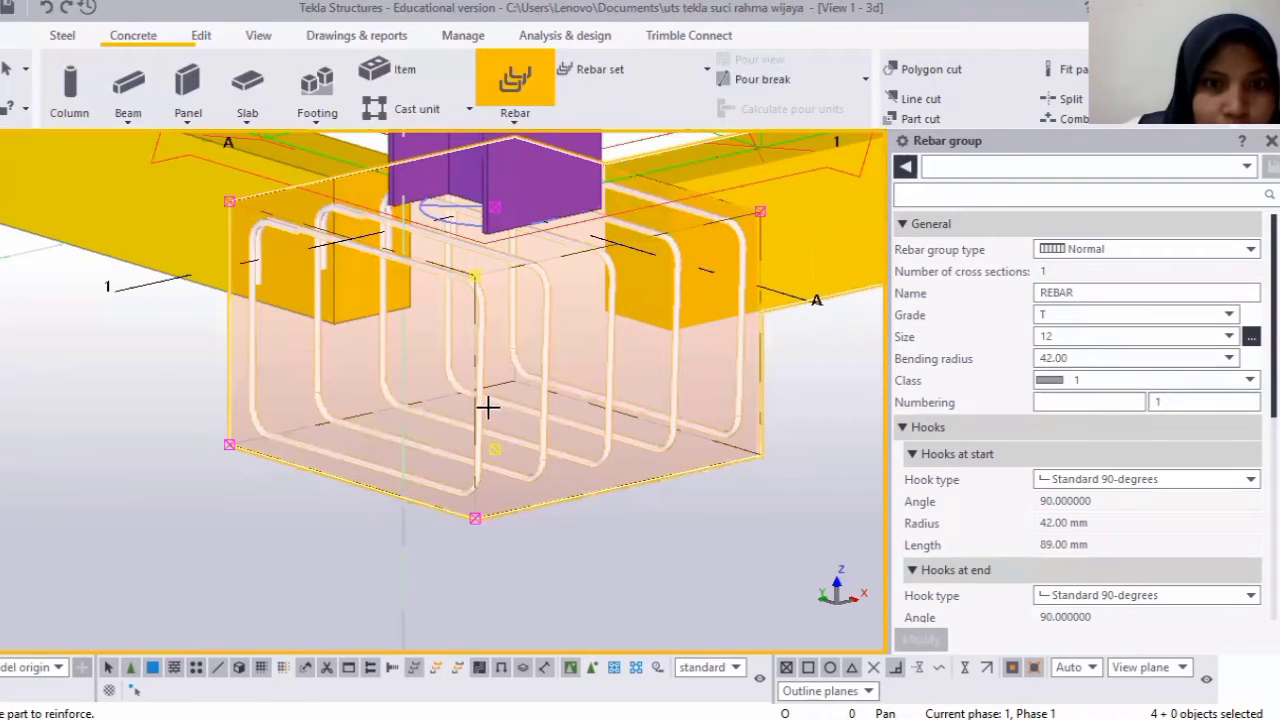
pyautogui.scroll(-2, 468, 368)
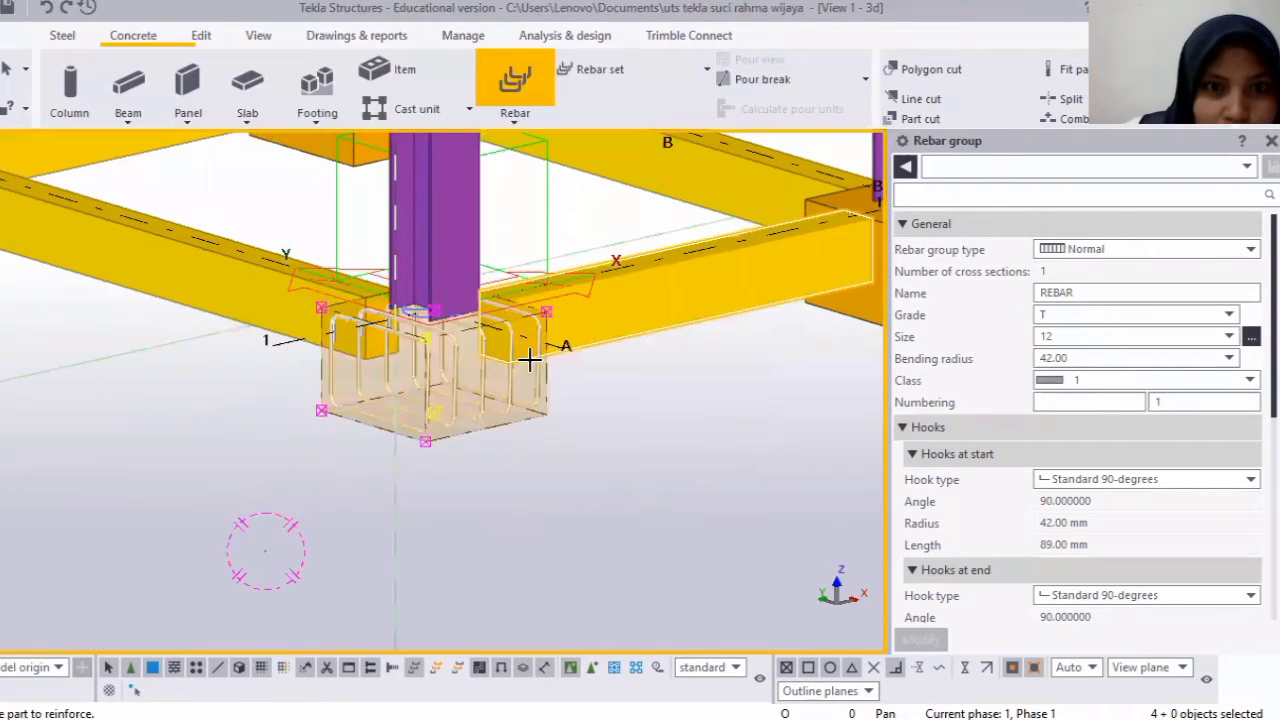
pyautogui.scroll(-1, 445, 320)
pyautogui.scroll(1, 448, 318)
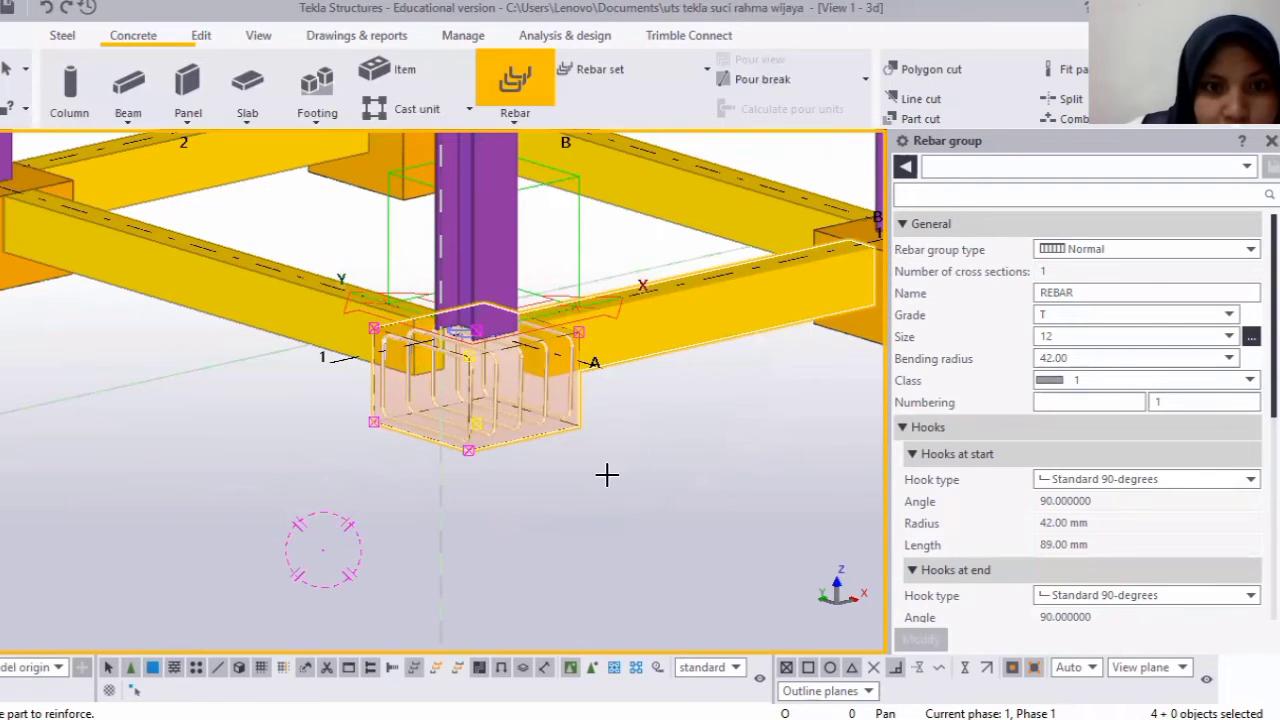
pyautogui.rightClick(672, 180)
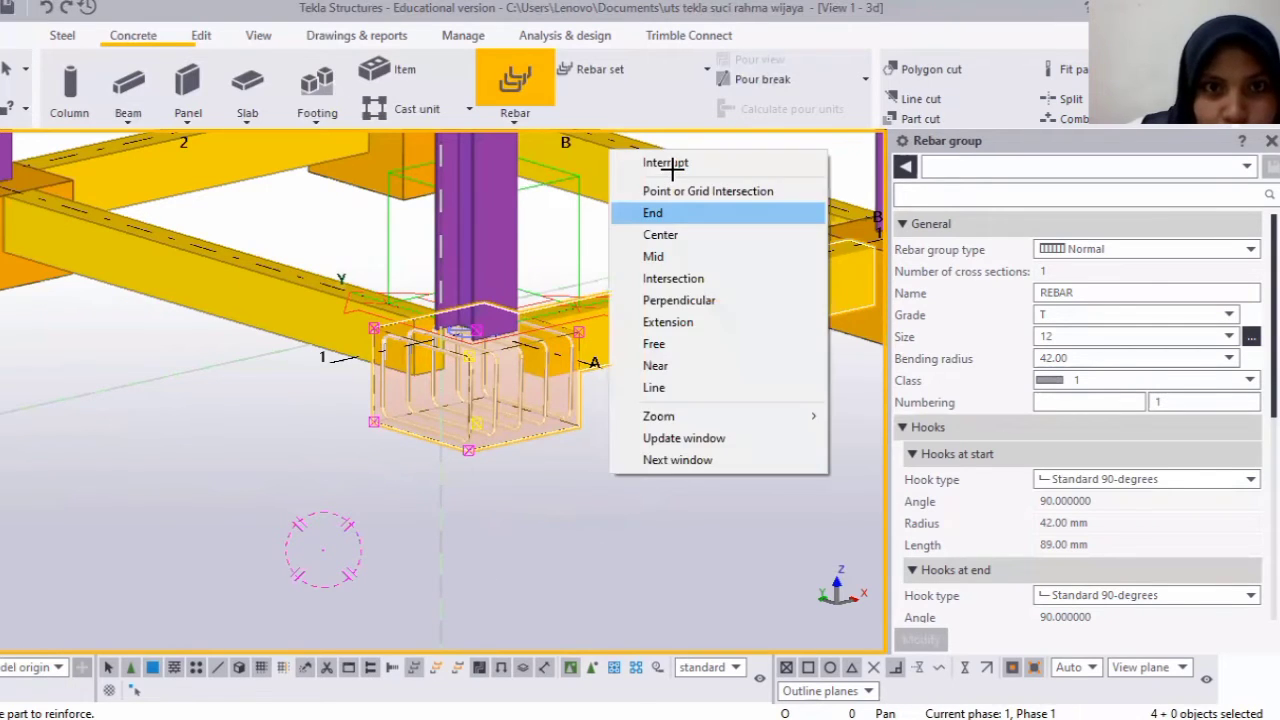
pyautogui.click(670, 164)
# Start a second rebar group on the A-1 footing and outline a closed 750 by 500 mm bar shape around its face perpendicular to Y.
pyautogui.press('Return')
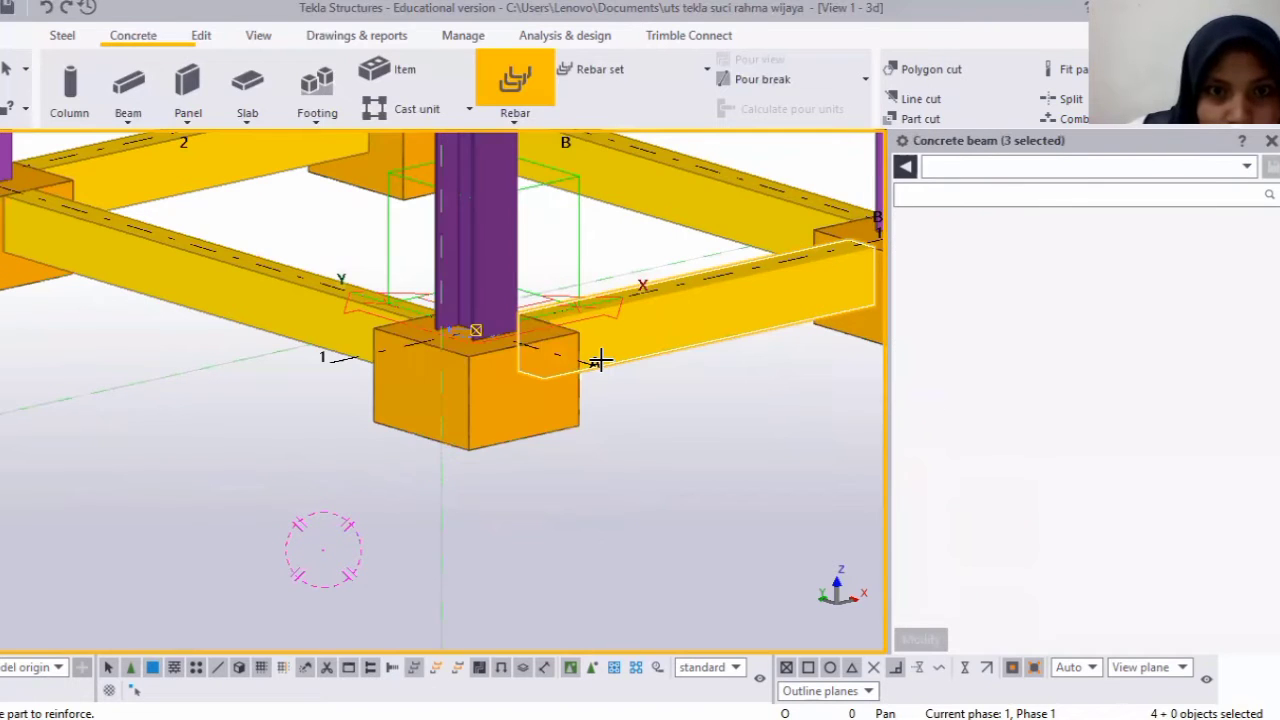
pyautogui.scroll(3, 572, 340)
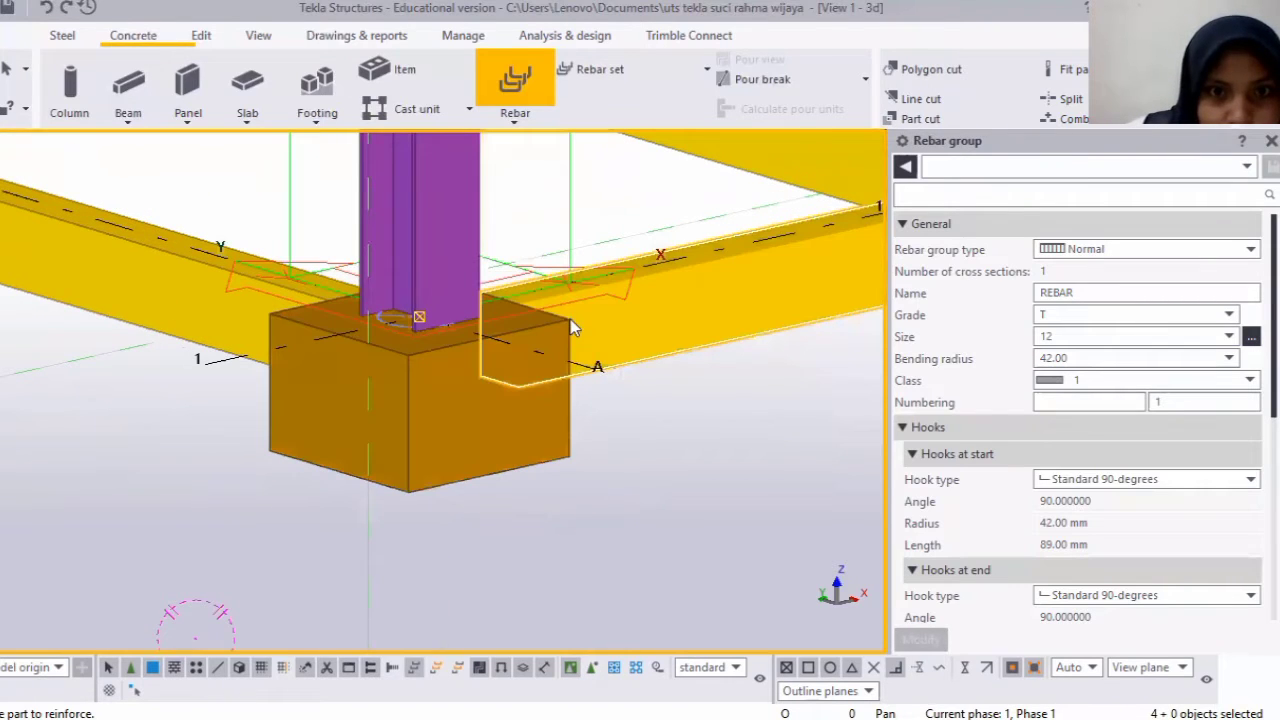
pyautogui.click(406, 355)
pyautogui.click(407, 360)
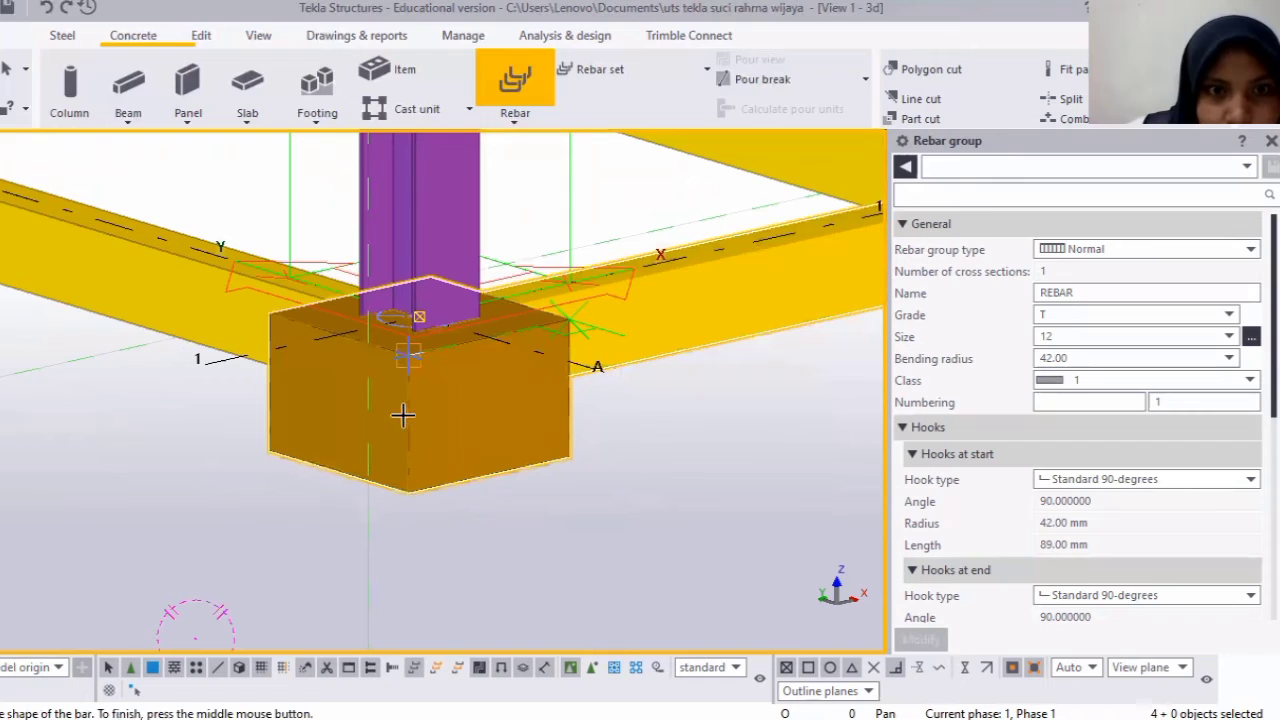
pyautogui.click(400, 492)
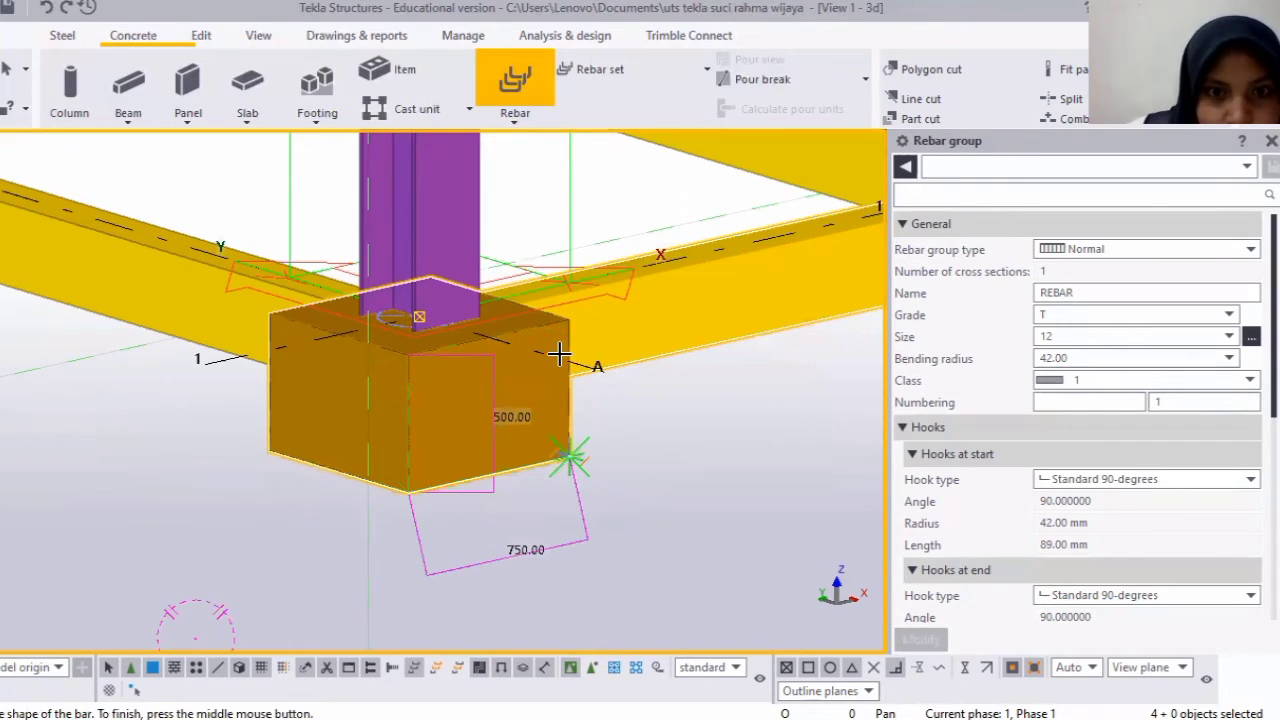
pyautogui.click(570, 455)
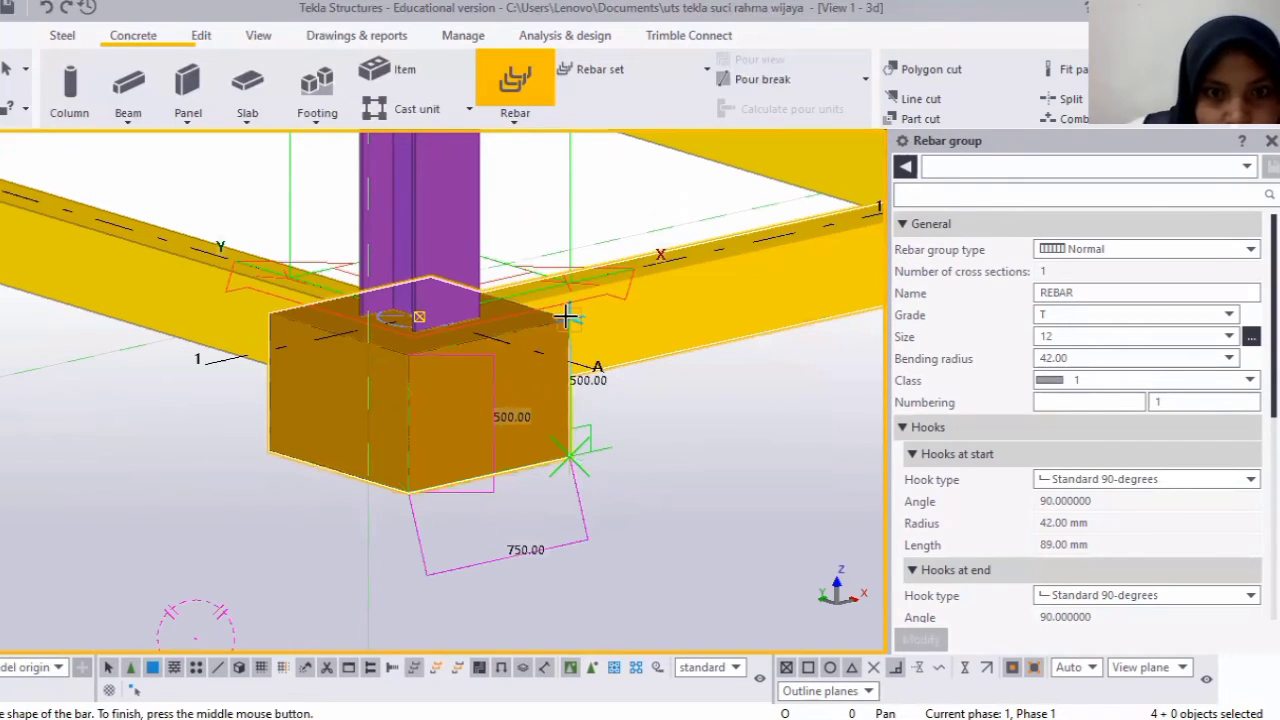
pyautogui.click(412, 358)
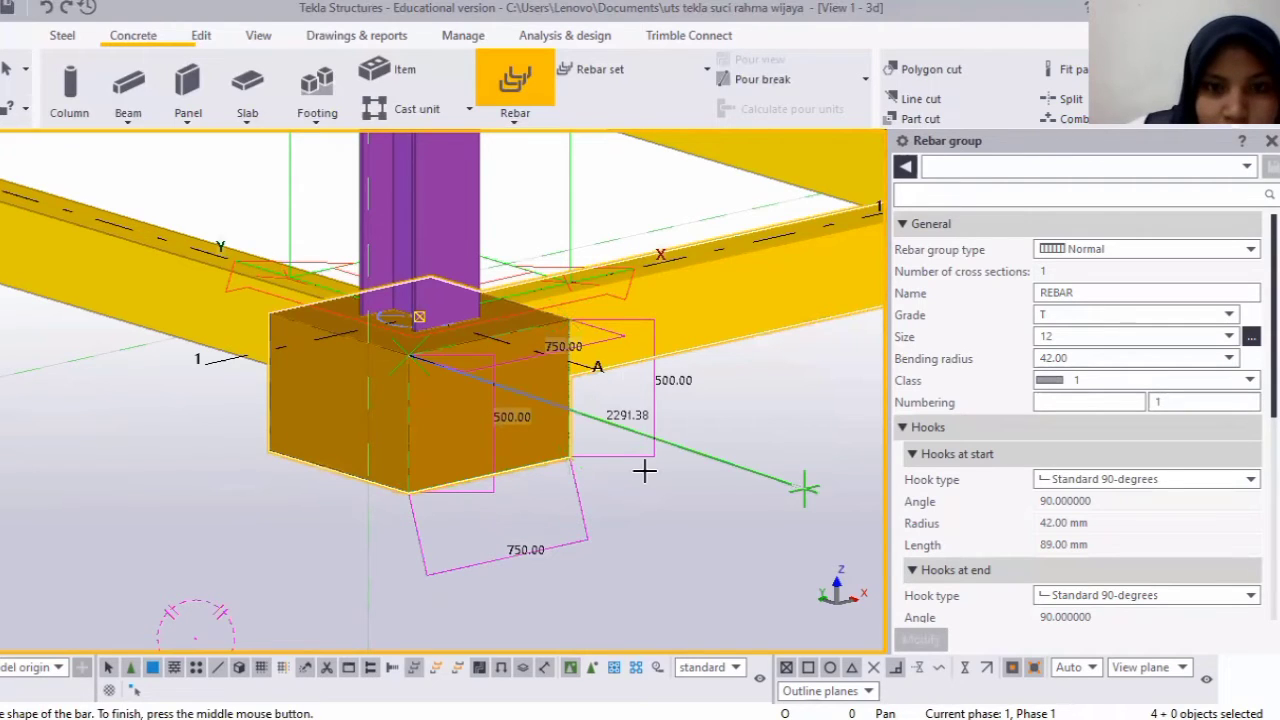
pyautogui.middleClick(612, 465)
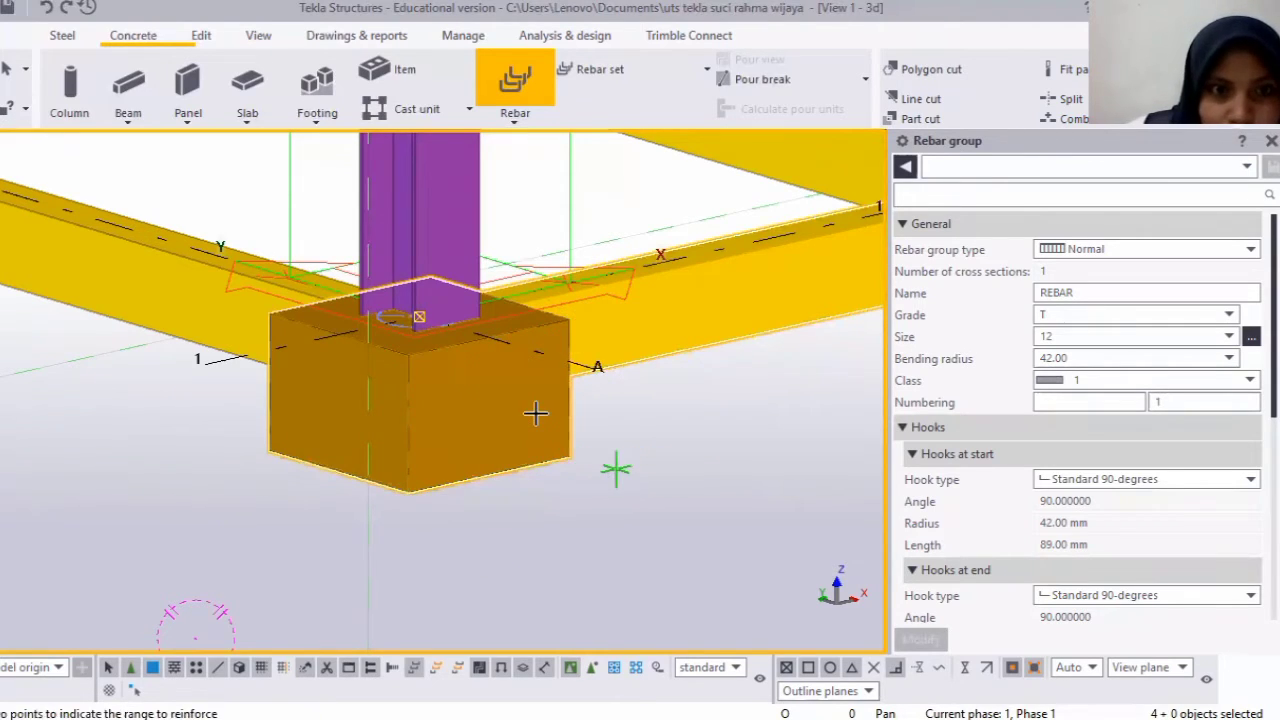
# Distribute the second group's bars over the footing's full width along Y, and end the Rebar command.
pyautogui.click(405, 355)
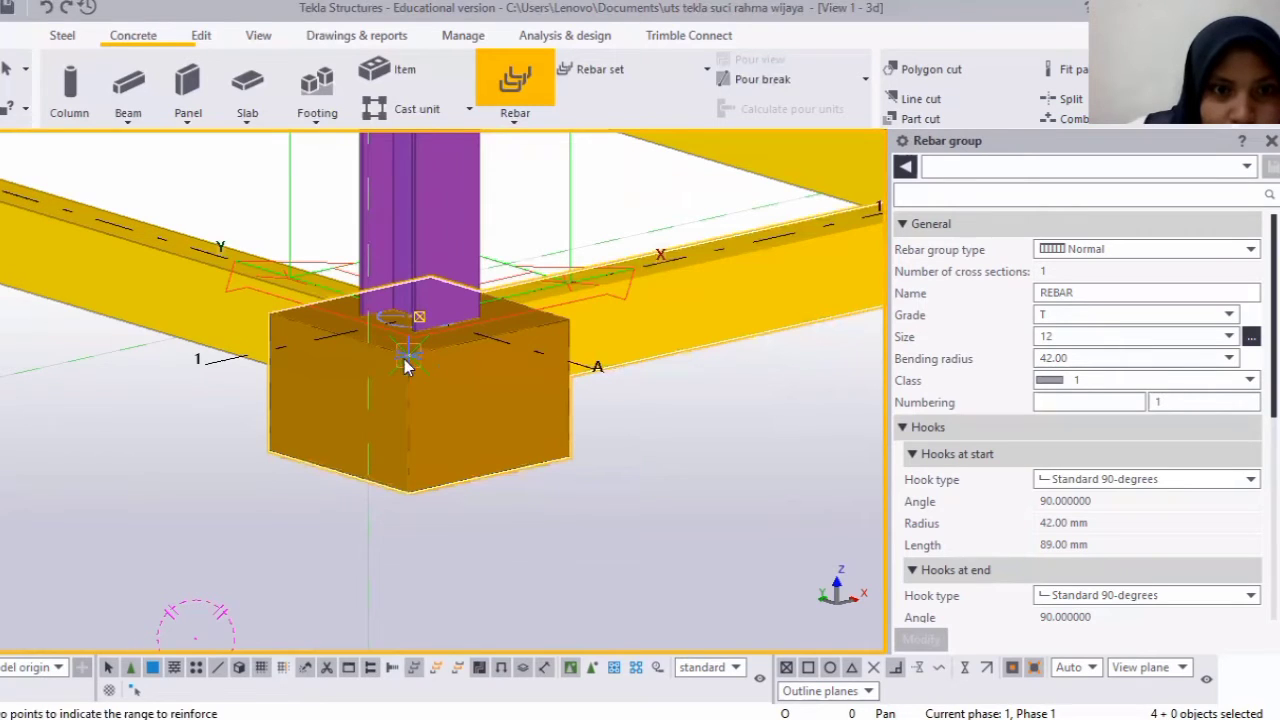
pyautogui.click(267, 313)
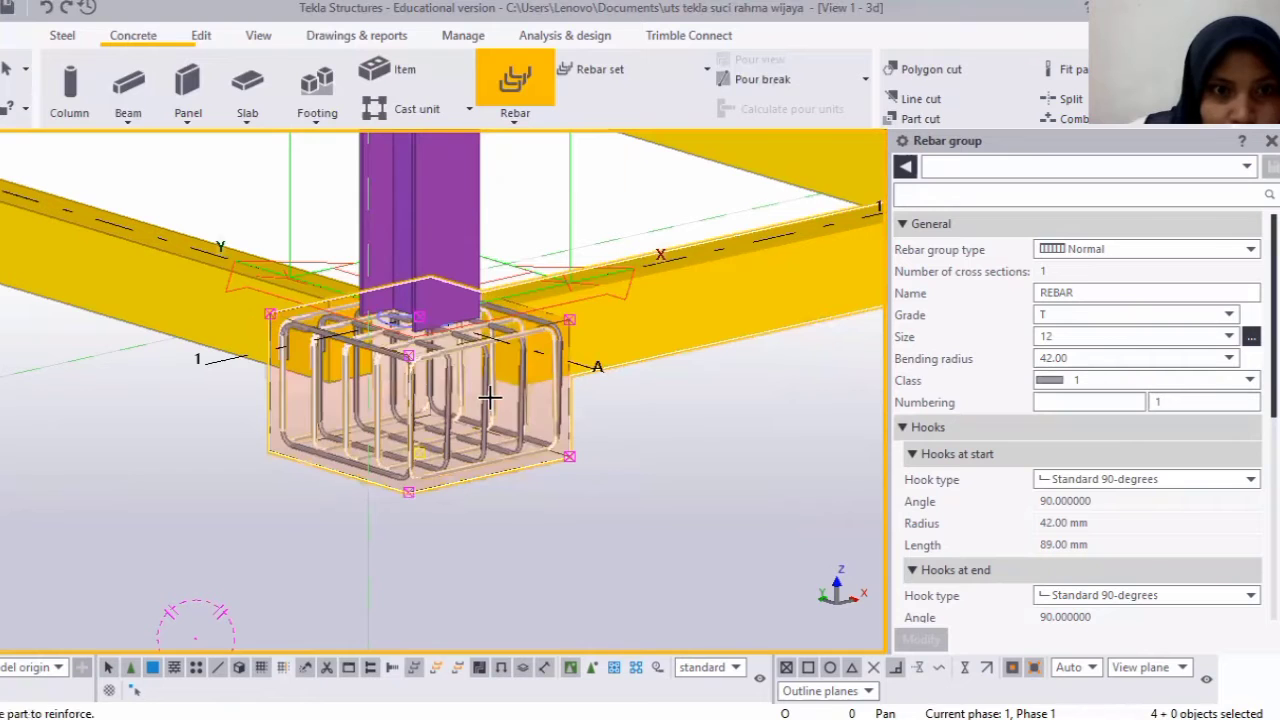
pyautogui.scroll(3, 424, 450)
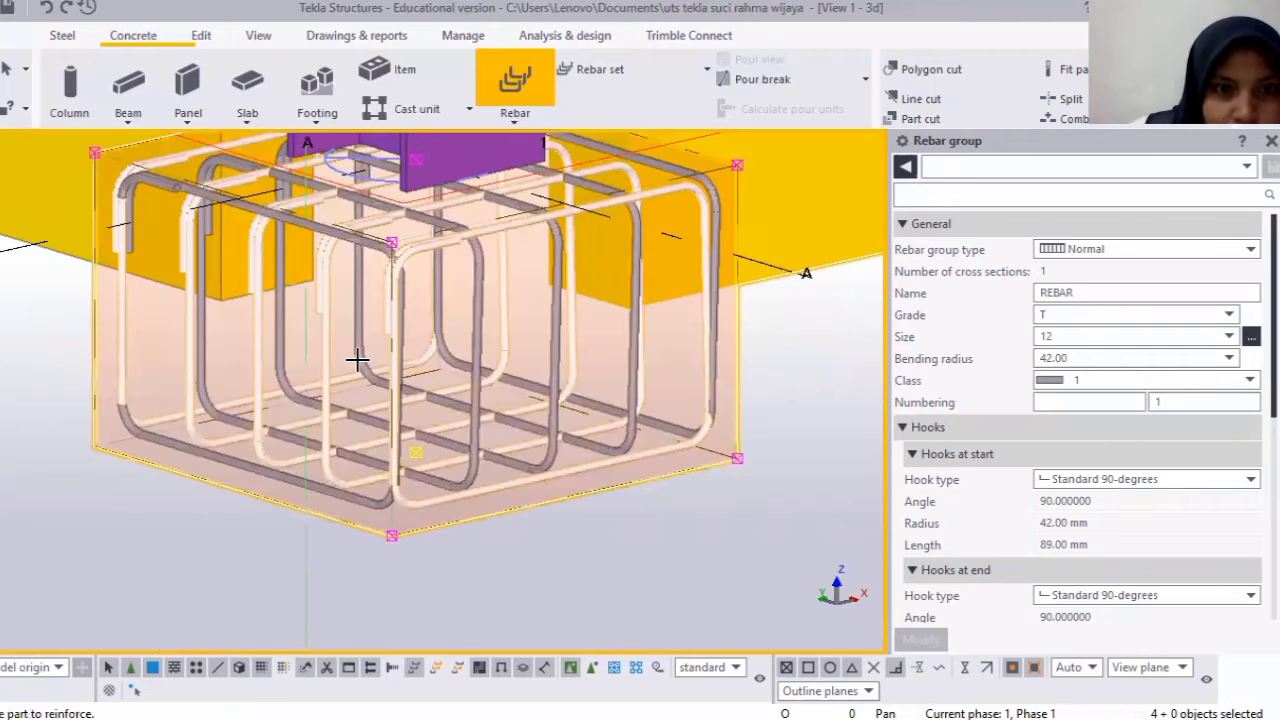
pyautogui.scroll(-2, 407, 330)
pyautogui.scroll(-2, 431, 321)
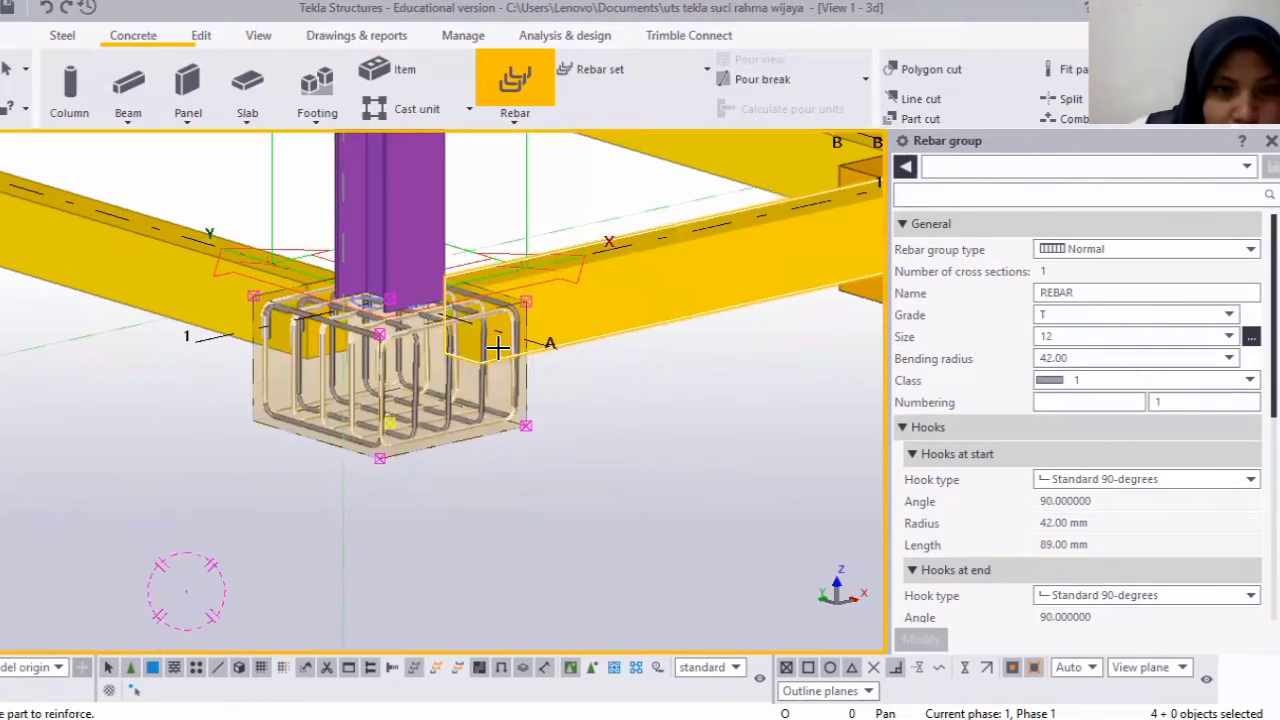
pyautogui.scroll(-2, 507, 284)
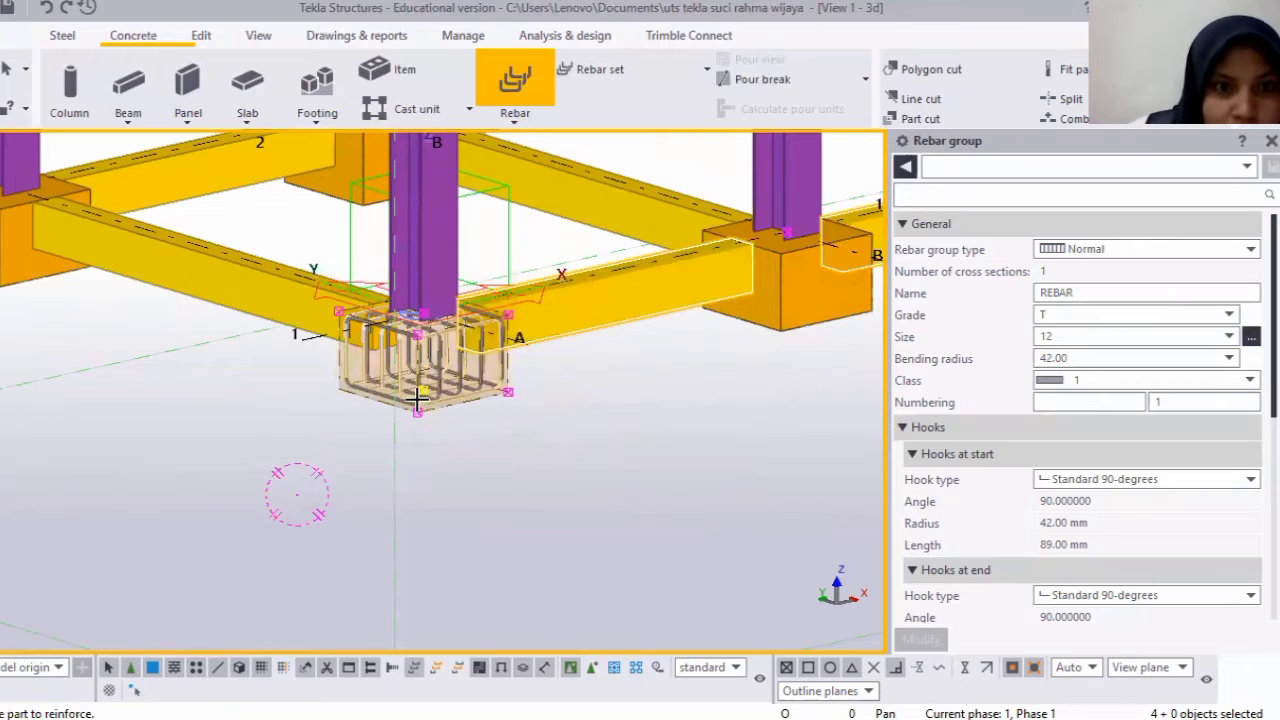
pyautogui.rightClick(625, 429)
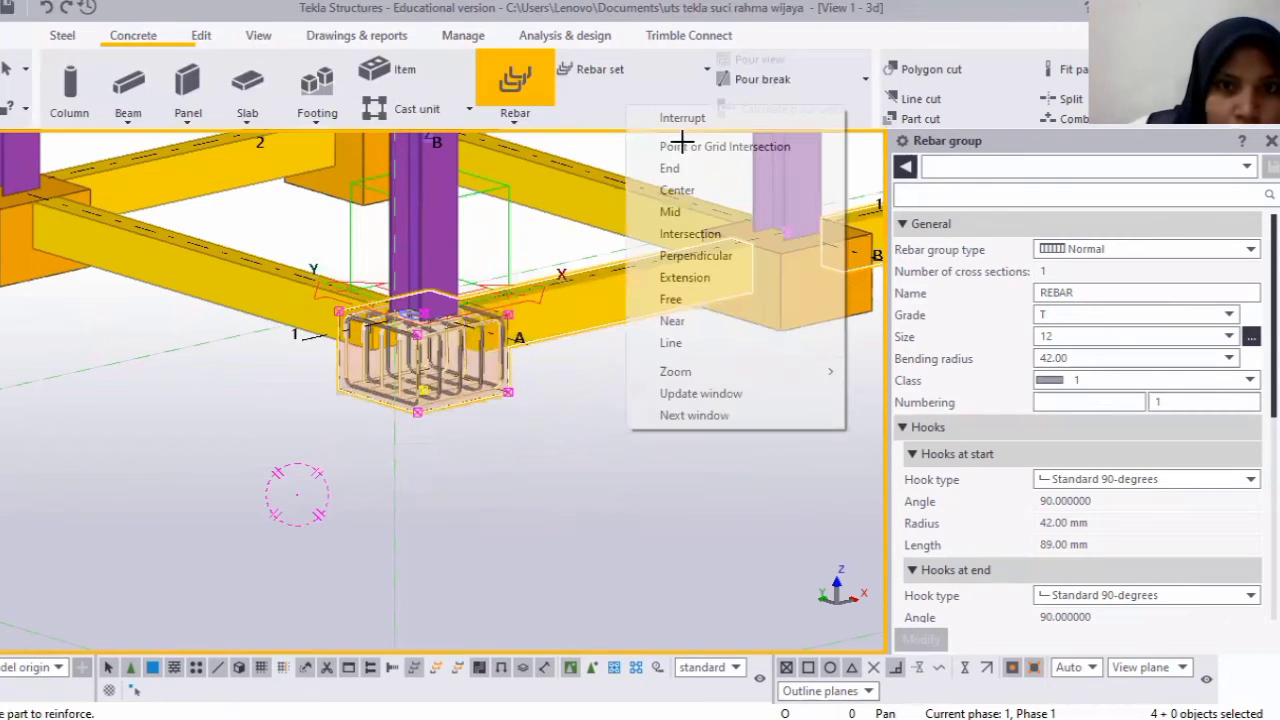
pyautogui.click(682, 118)
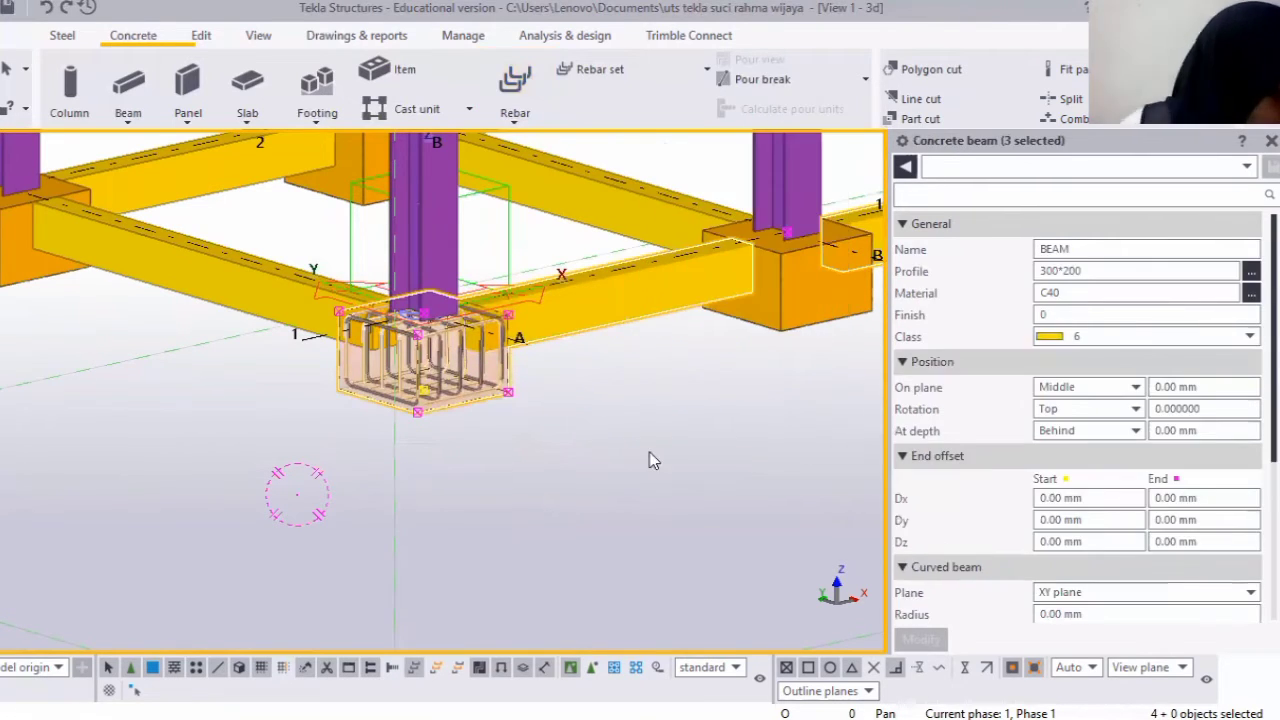
# Replace the concrete beam properties with the Applications & components catalog.
pyautogui.scroll(-1, 757, 364)
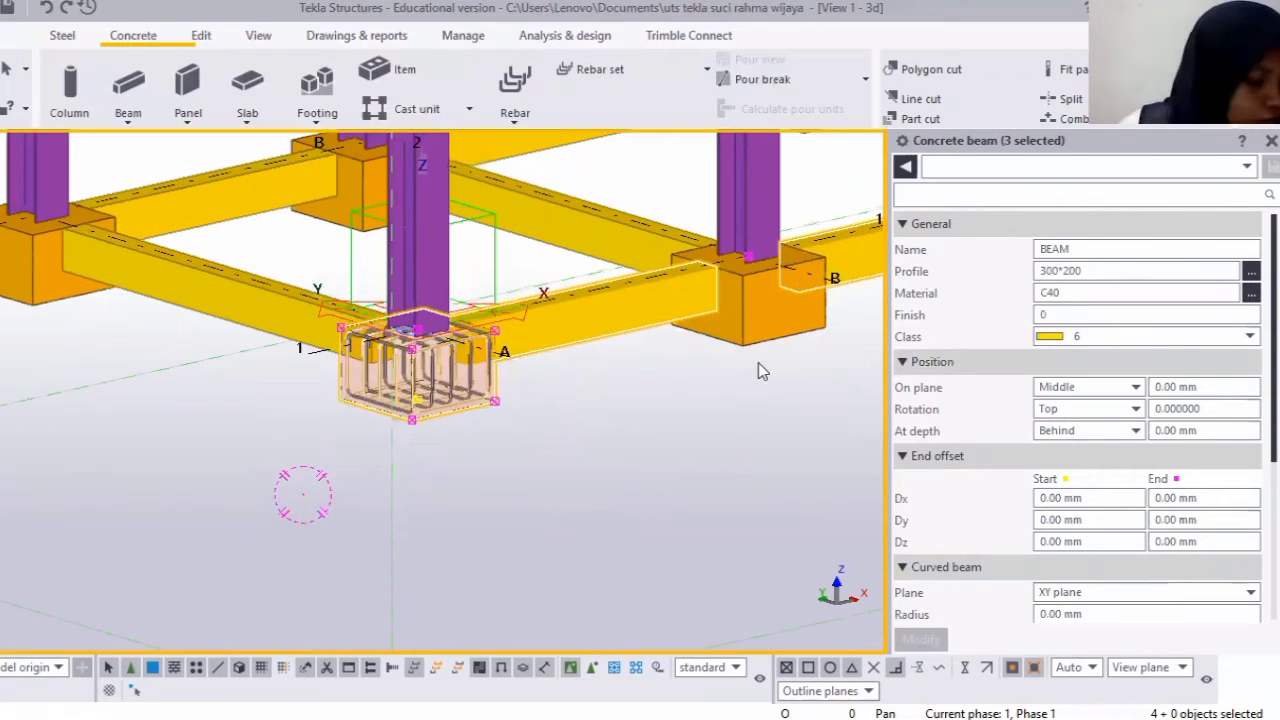
pyautogui.scroll(1, 740, 364)
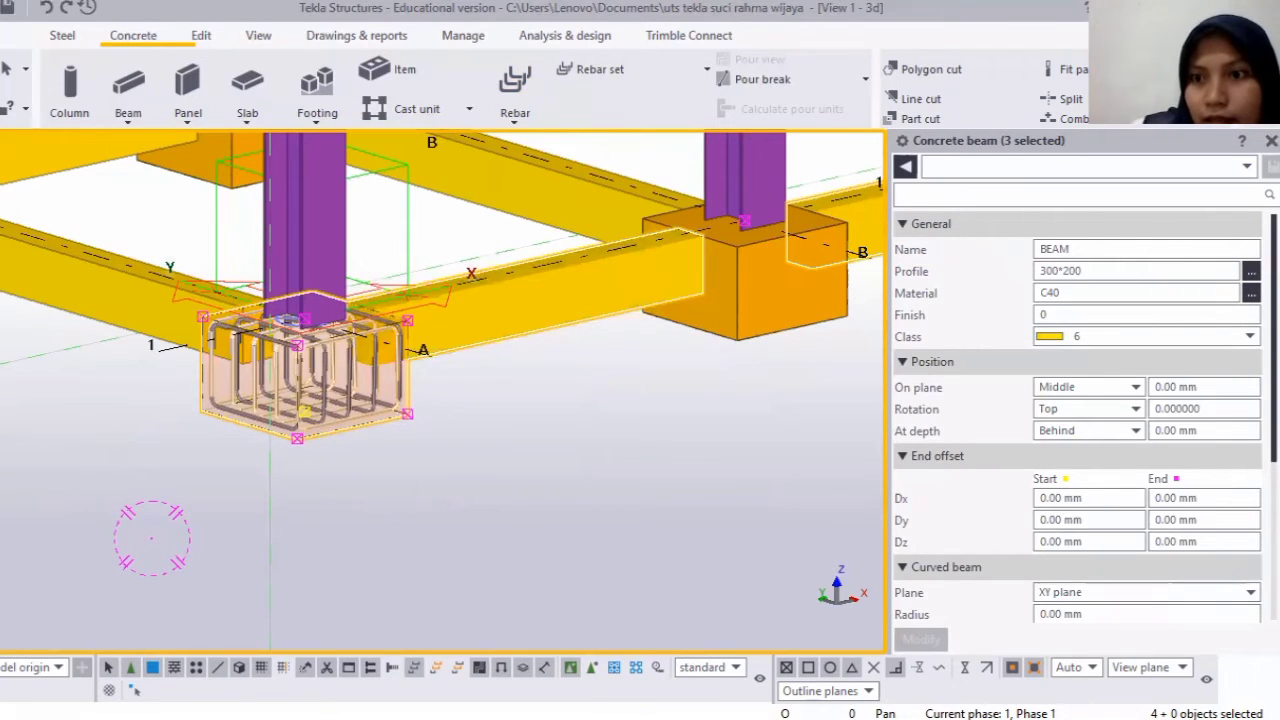
pyautogui.click(1271, 140)
pyautogui.click(1278, 290)
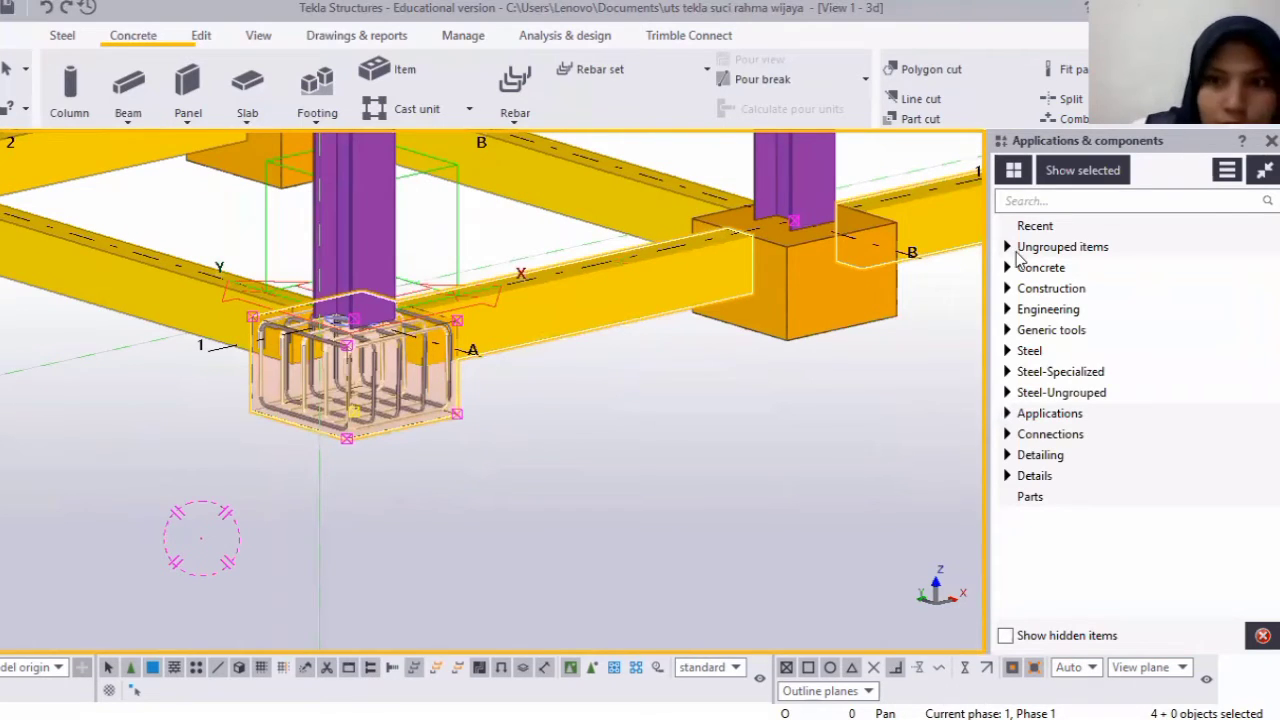
# Find Beam reinforcement (63) among the cast-in-place concrete frame structure components and start it with its settings open.
pyautogui.click(1006, 268)
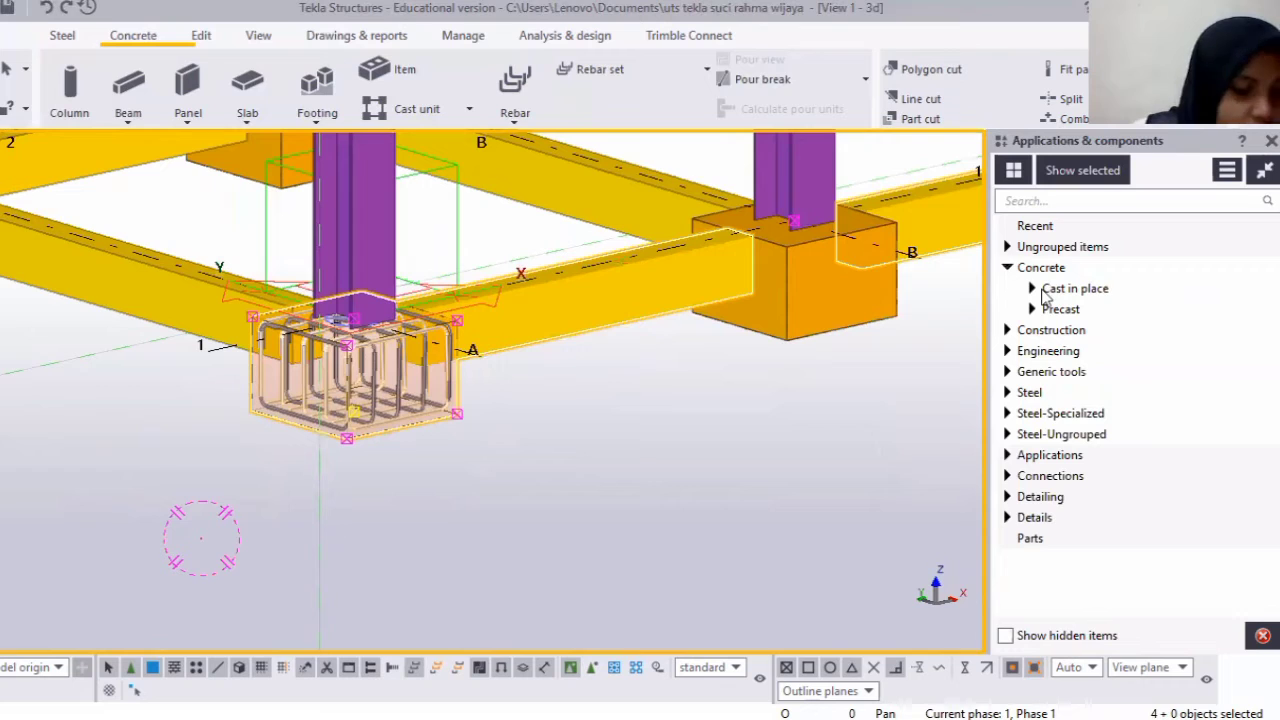
pyautogui.moveTo(1045, 292)
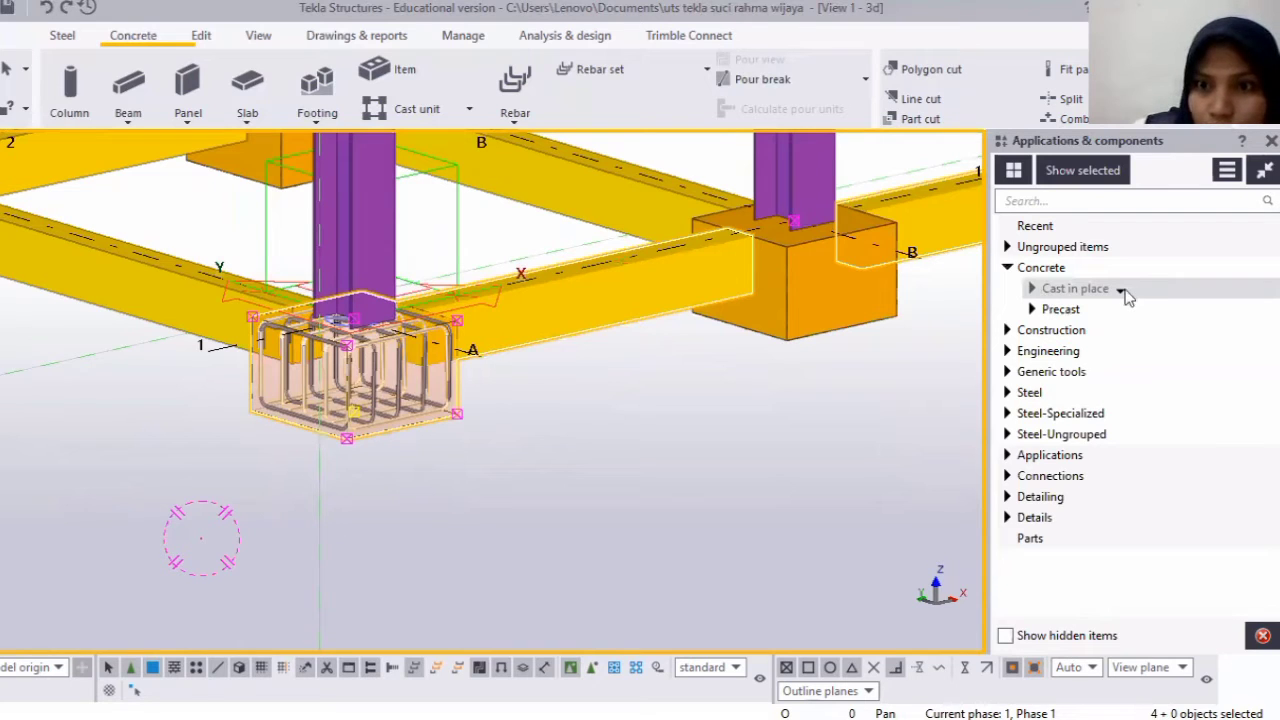
pyautogui.click(1038, 288)
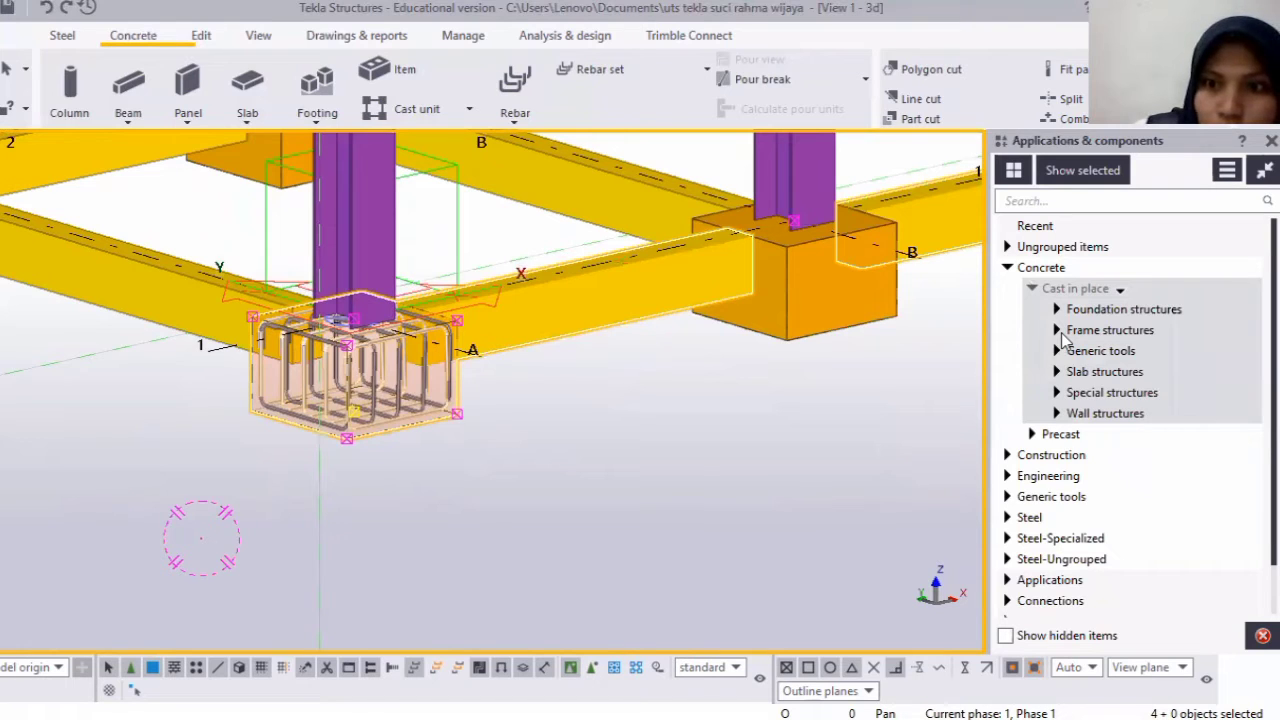
pyautogui.click(1060, 333)
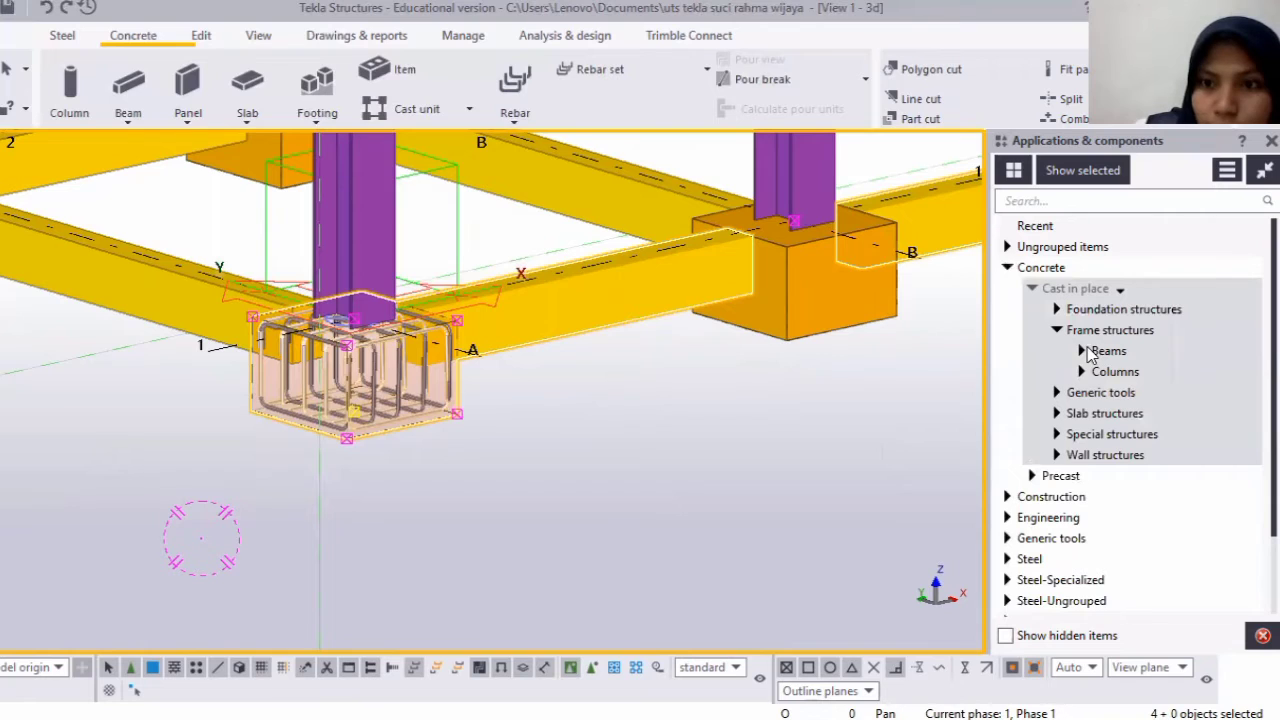
pyautogui.click(1085, 351)
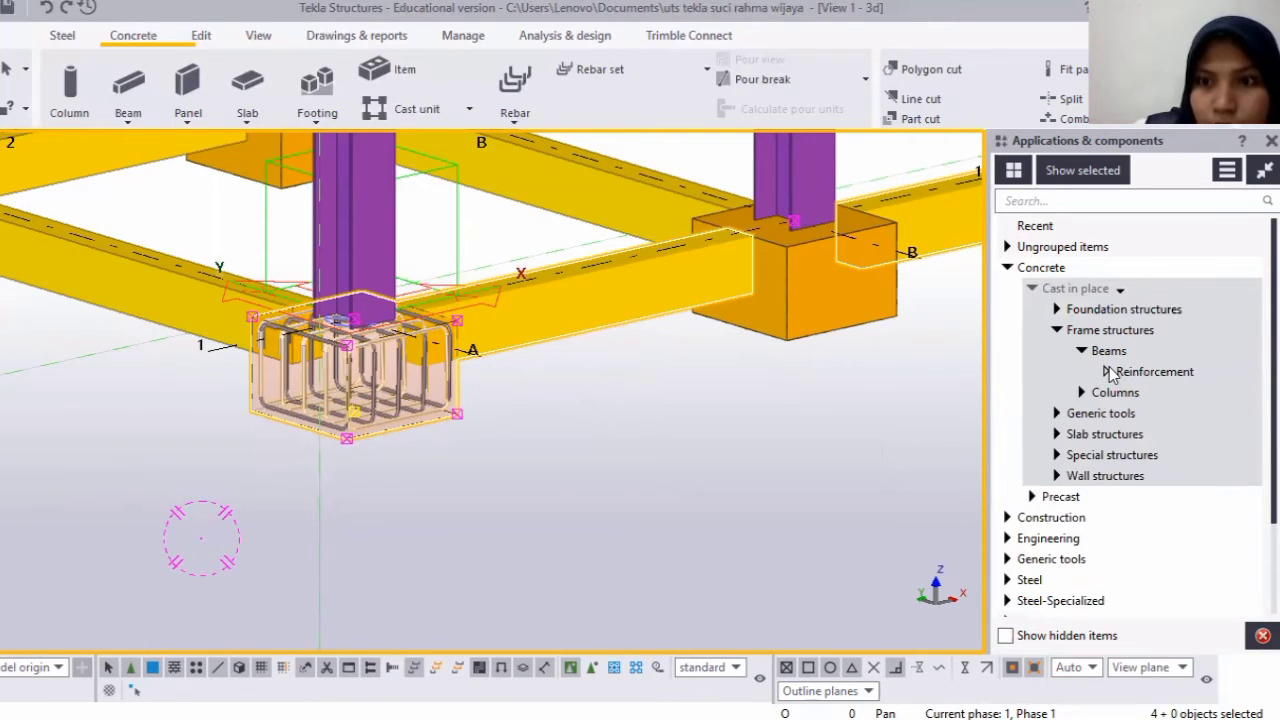
pyautogui.click(1107, 371)
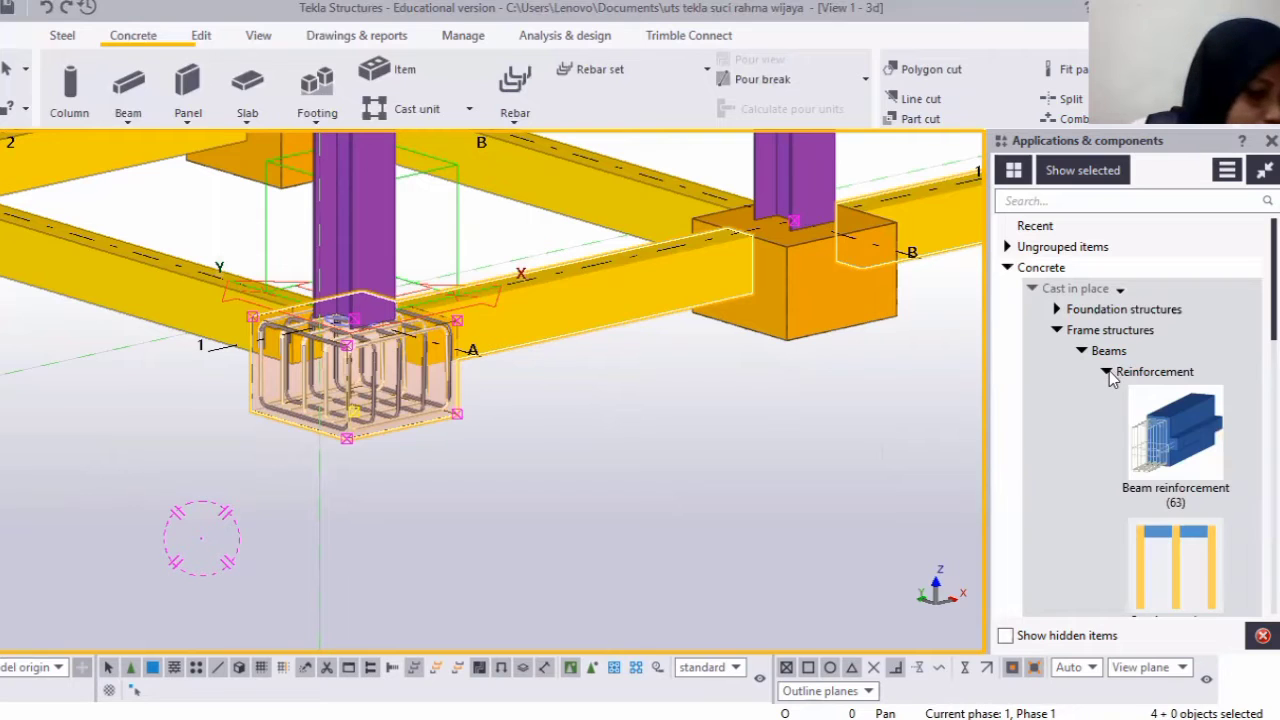
pyautogui.scroll(-5, 1143, 425)
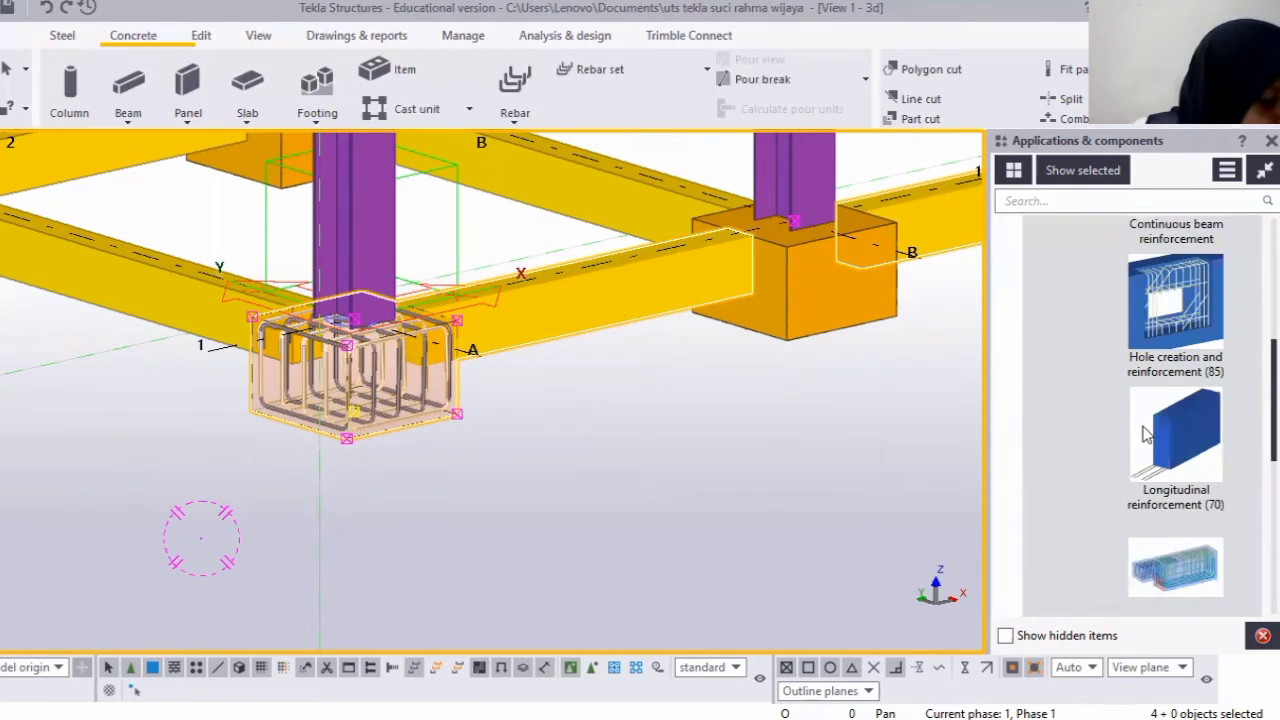
pyautogui.scroll(5, 1188, 398)
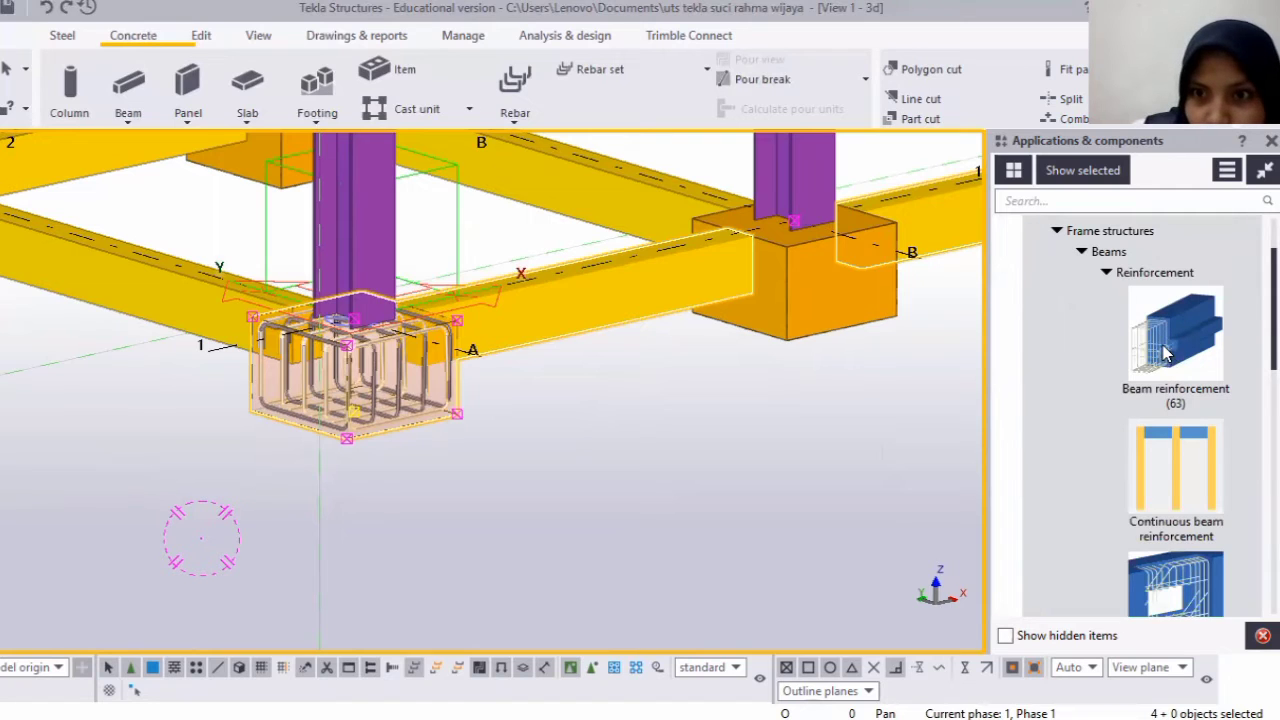
pyautogui.click(1160, 345)
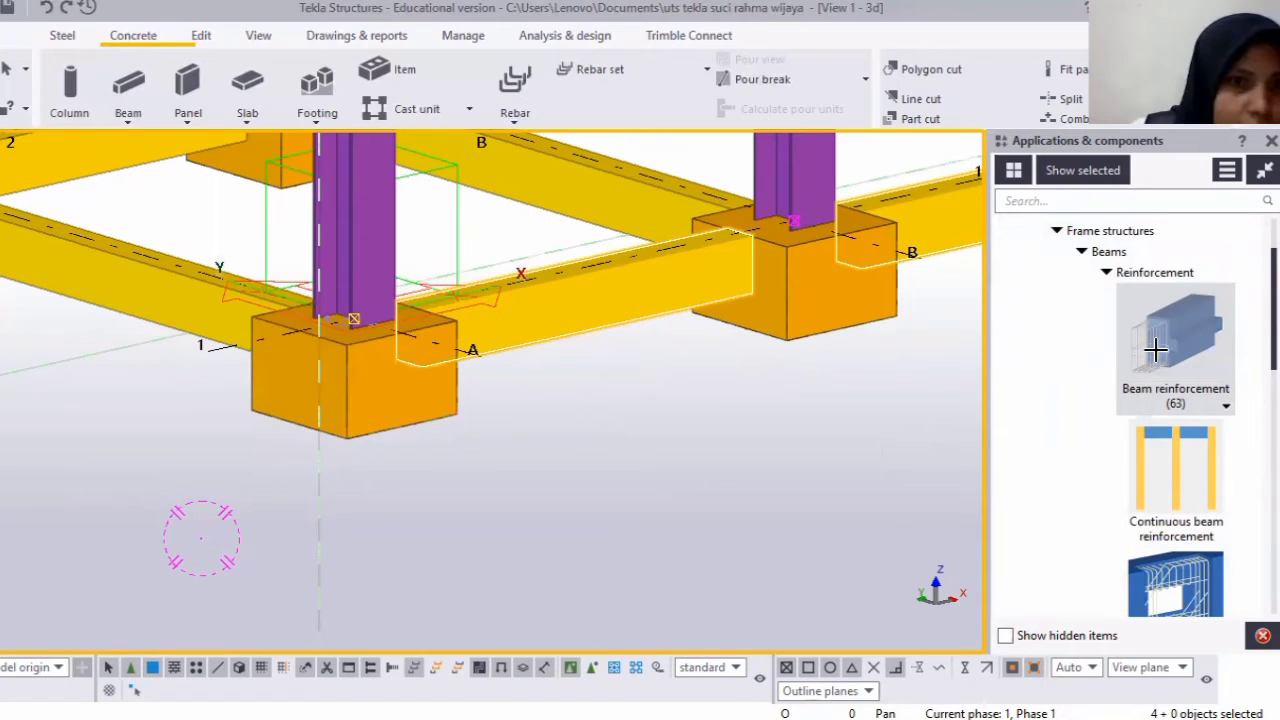
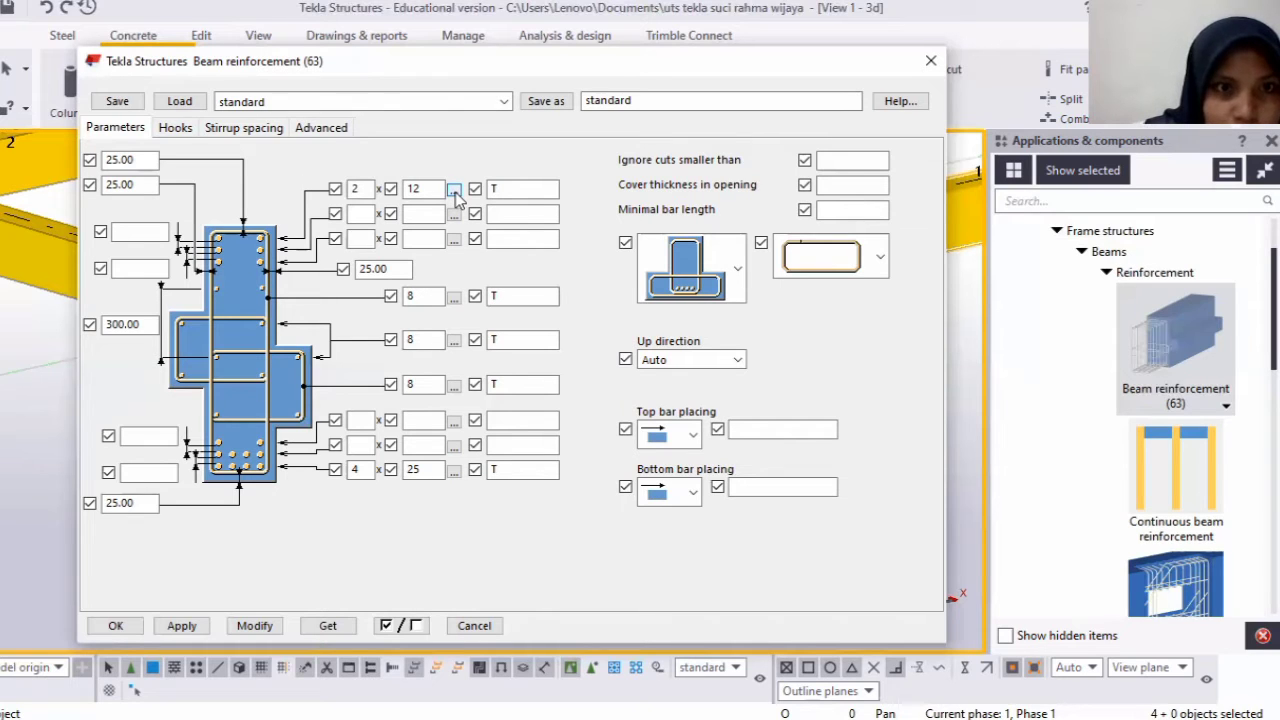
# Set the first row of top bars in Beam reinforcement (63) to the size 10 main bar of grade T.
pyautogui.click(454, 190)
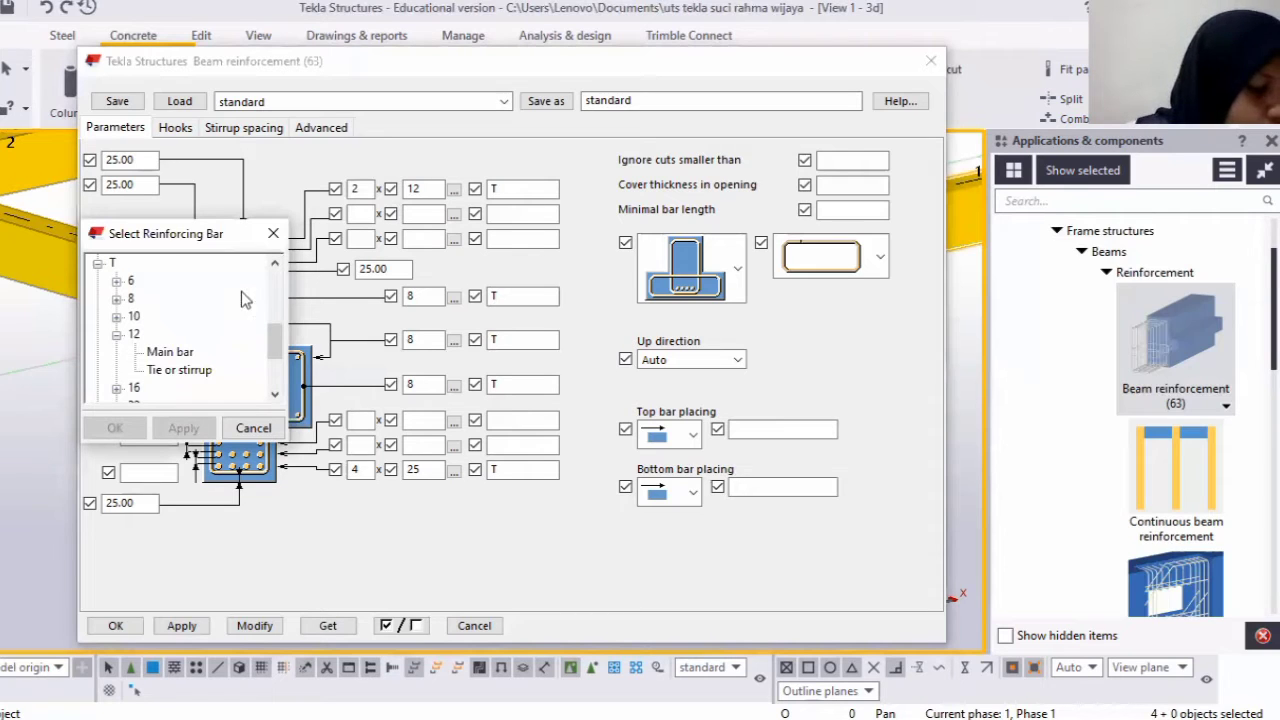
pyautogui.click(134, 318)
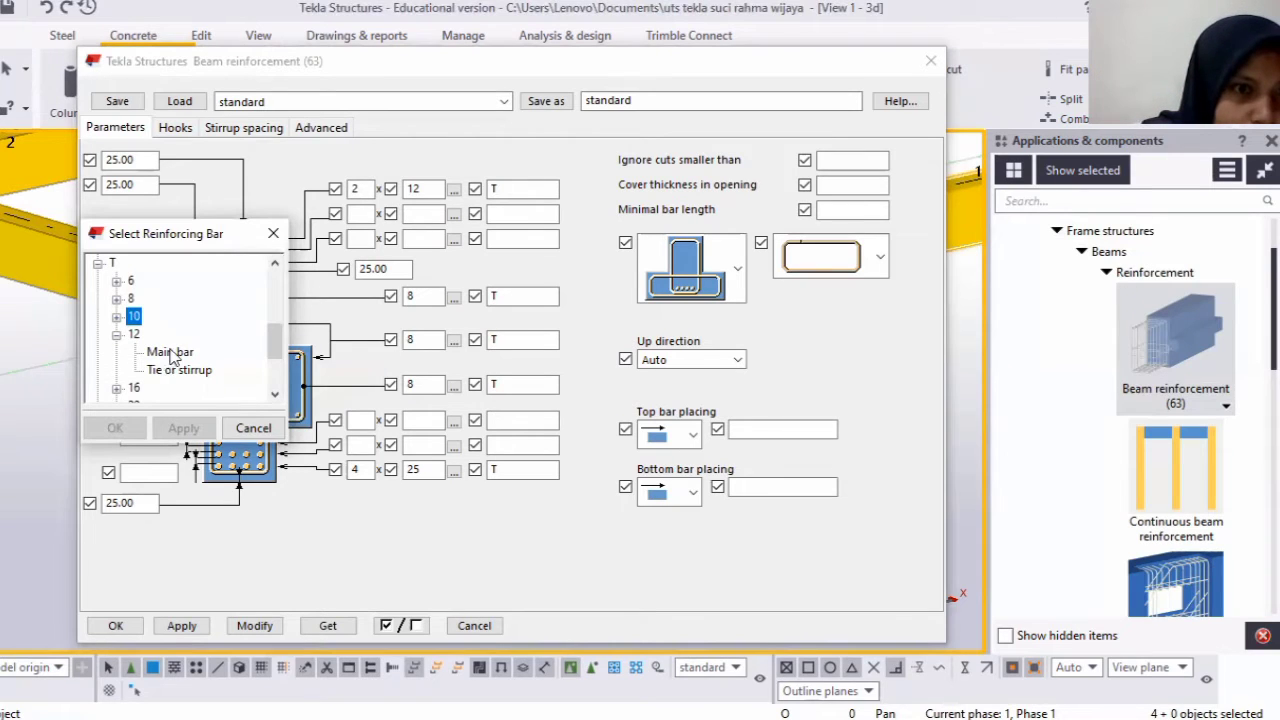
pyautogui.click(117, 317)
pyautogui.click(182, 335)
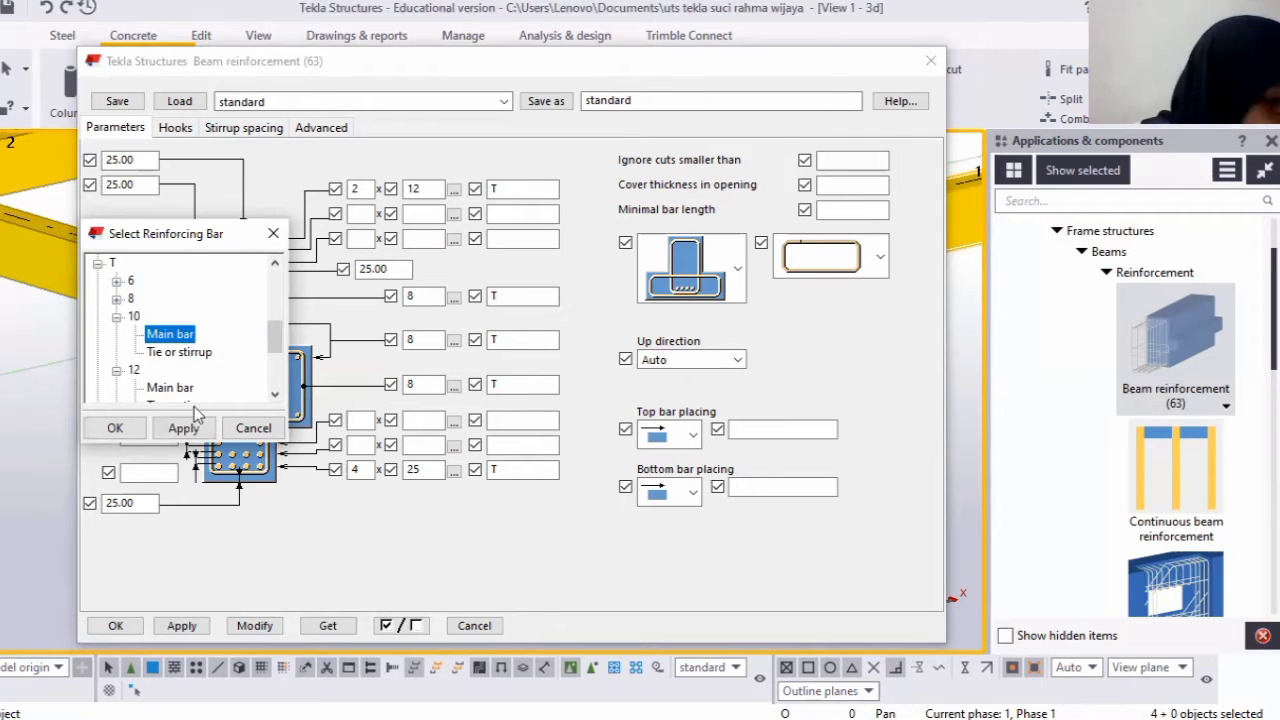
pyautogui.click(130, 427)
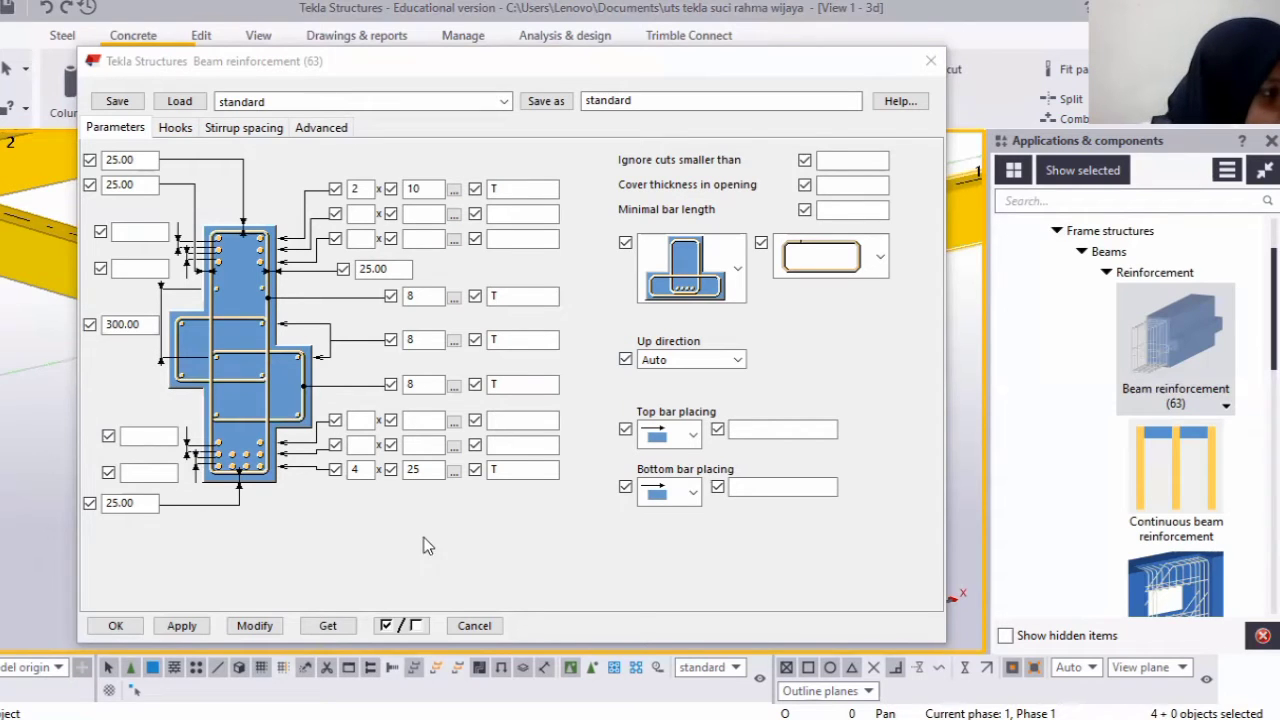
# Set the lowest row of bottom bars to 2 bars, using the size 10 main bar of grade T.
pyautogui.click(362, 470)
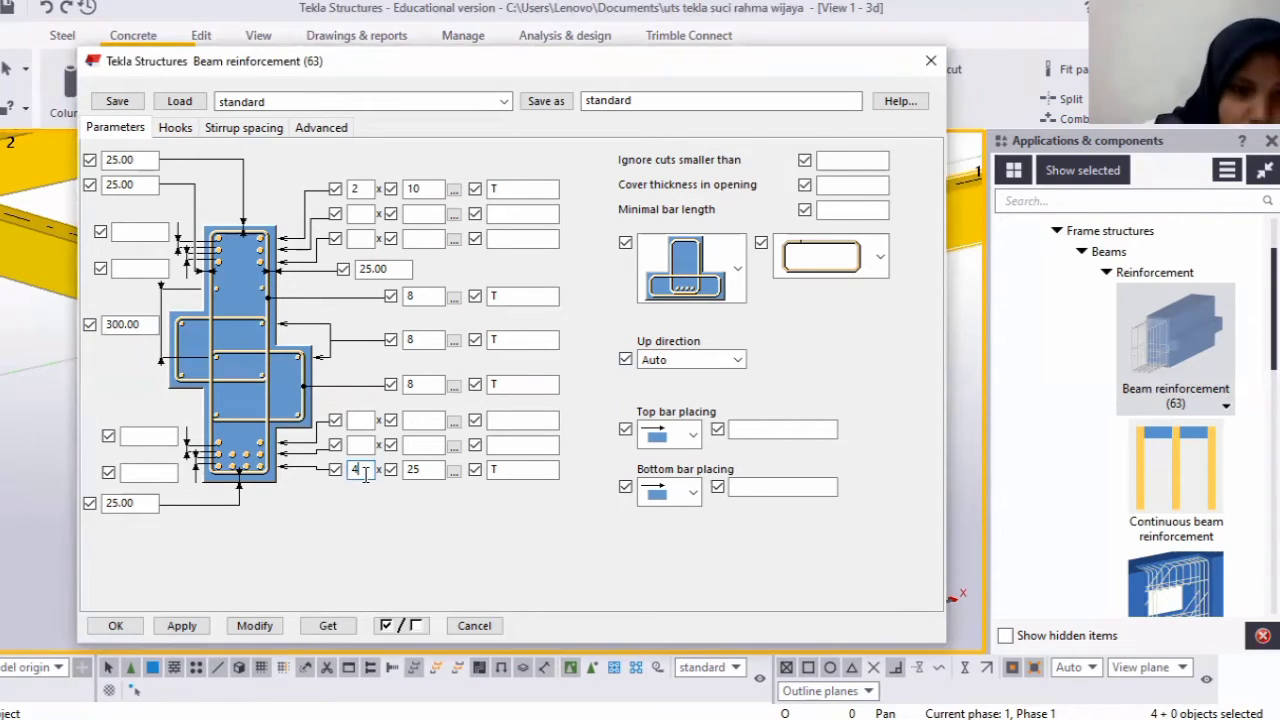
pyautogui.press('BackSpace')
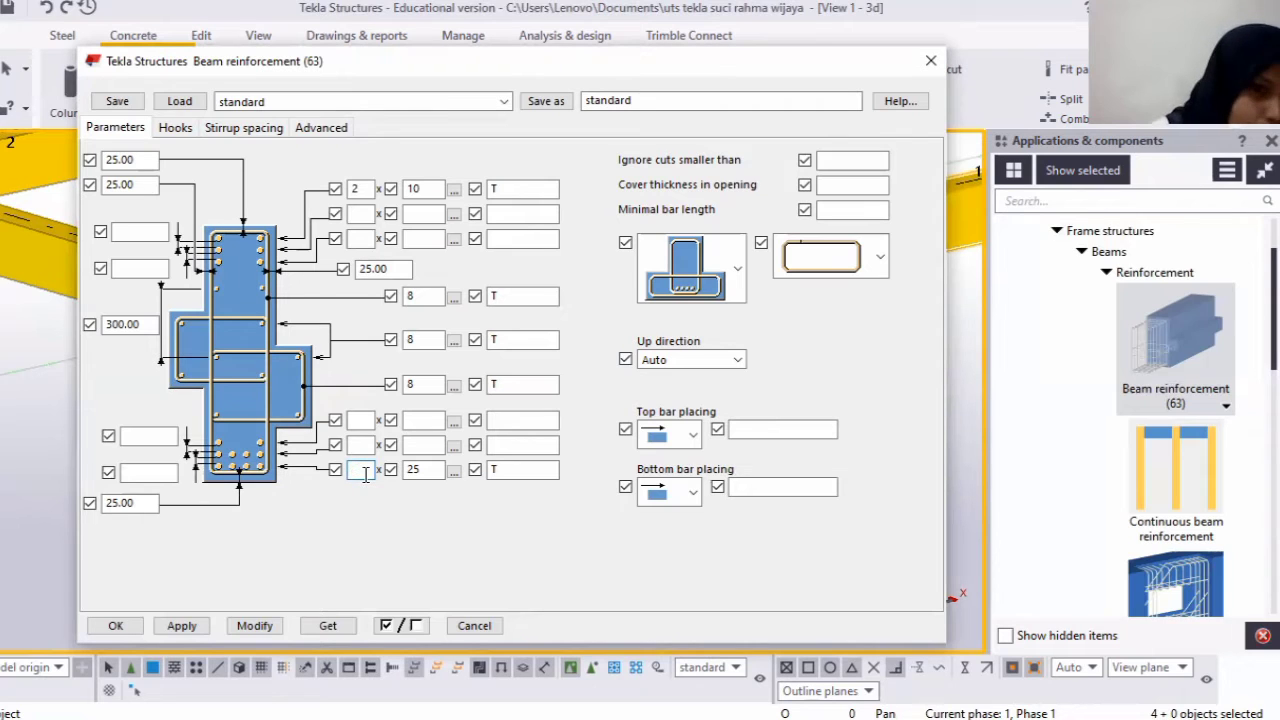
pyautogui.write('2')
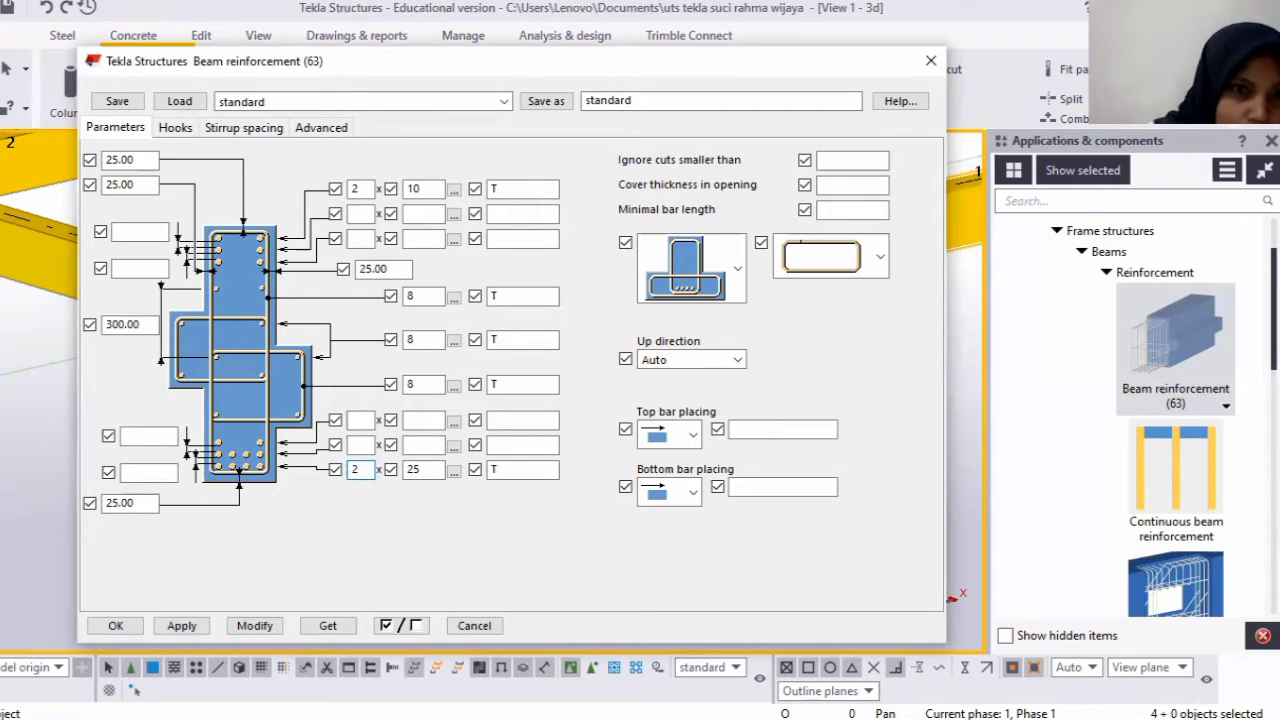
pyautogui.click(442, 472)
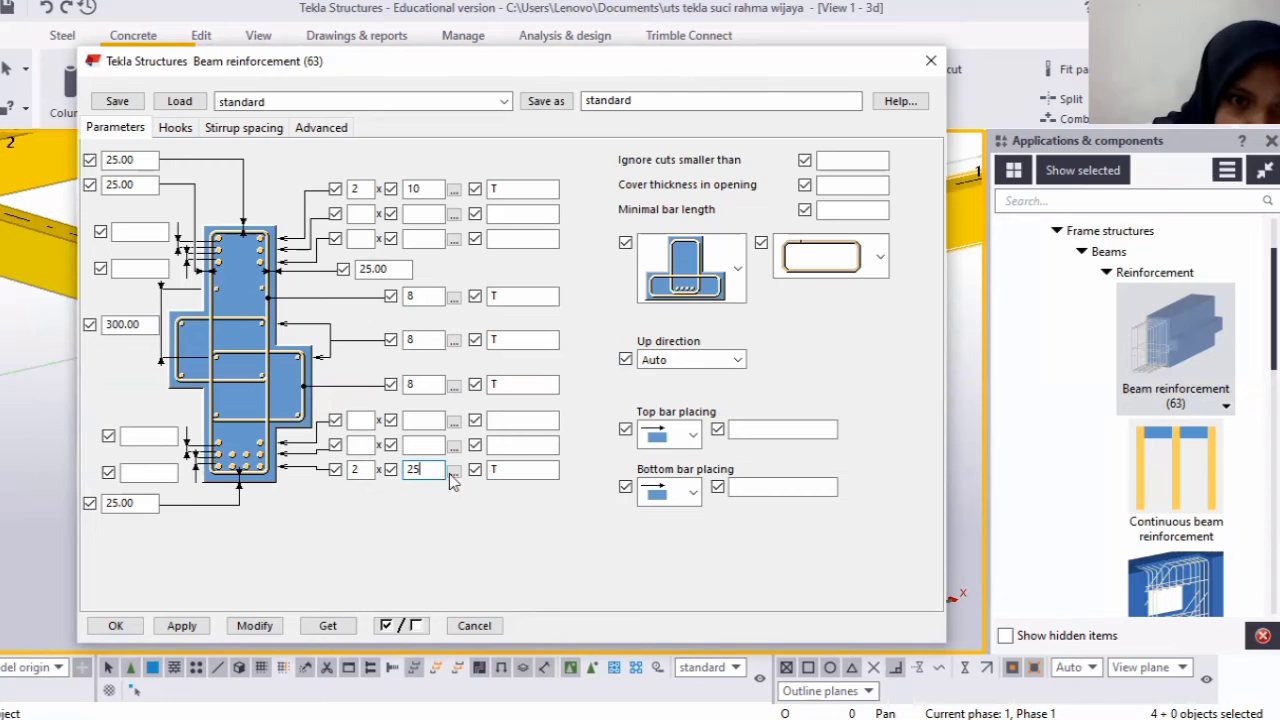
pyautogui.click(452, 470)
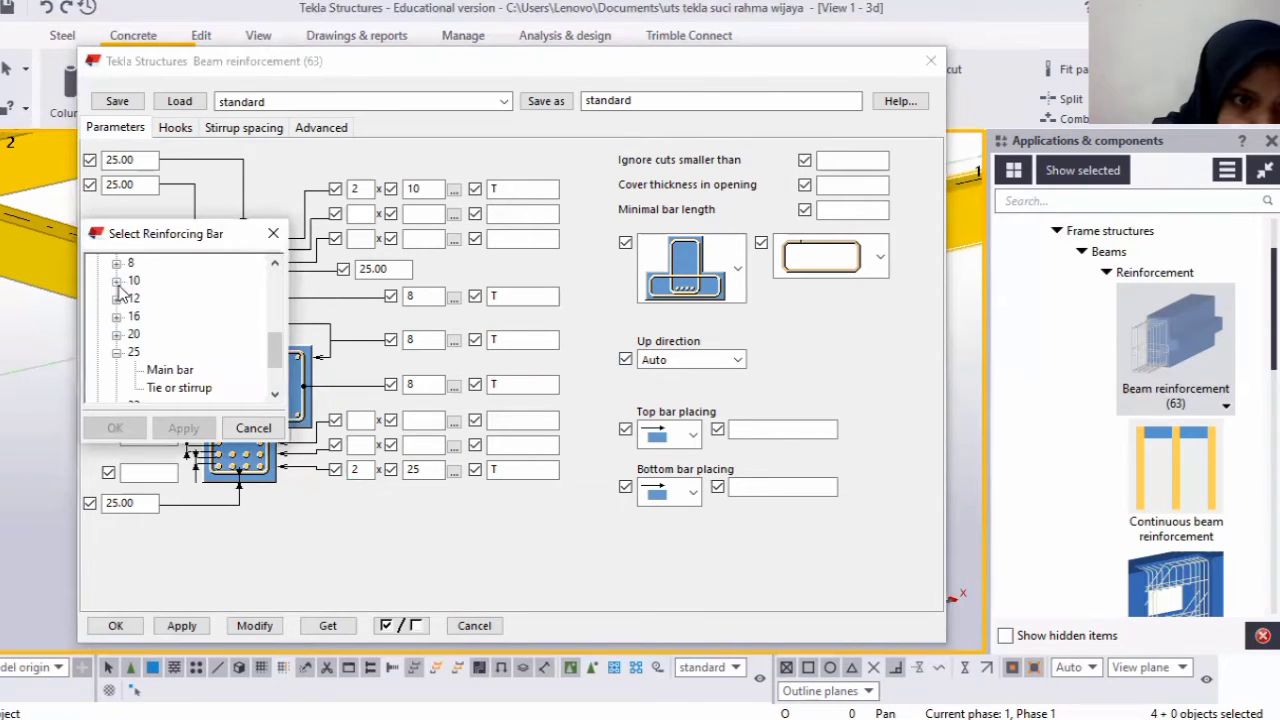
pyautogui.doubleClick(132, 282)
pyautogui.click(160, 299)
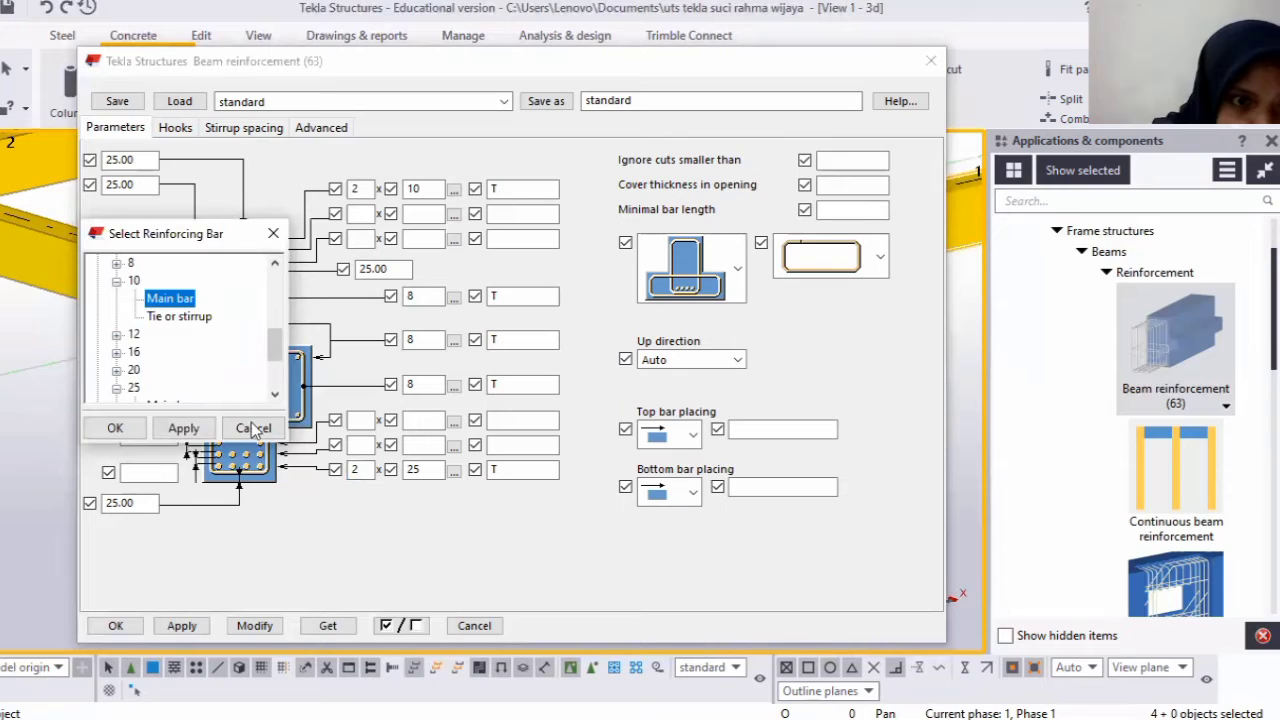
pyautogui.click(117, 429)
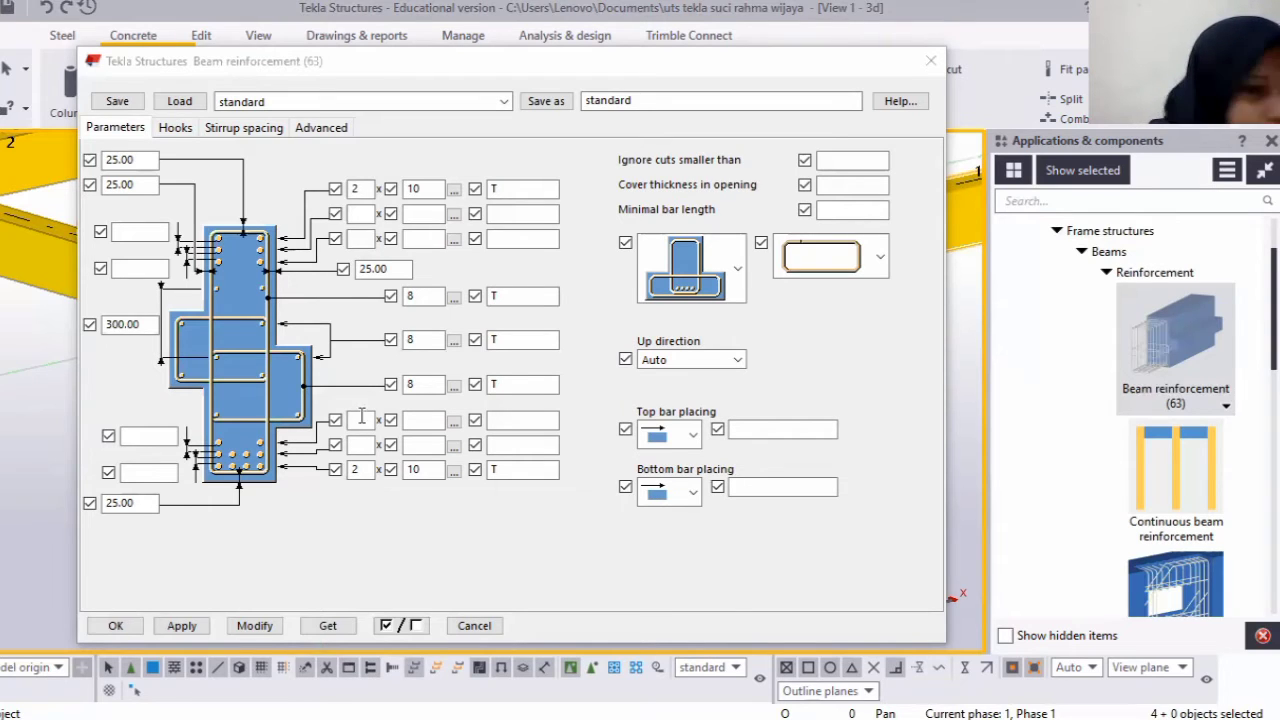
# Set the top concrete cover and the left side cover of the beam reinforcement to 8.00 mm each.
pyautogui.click(116, 163)
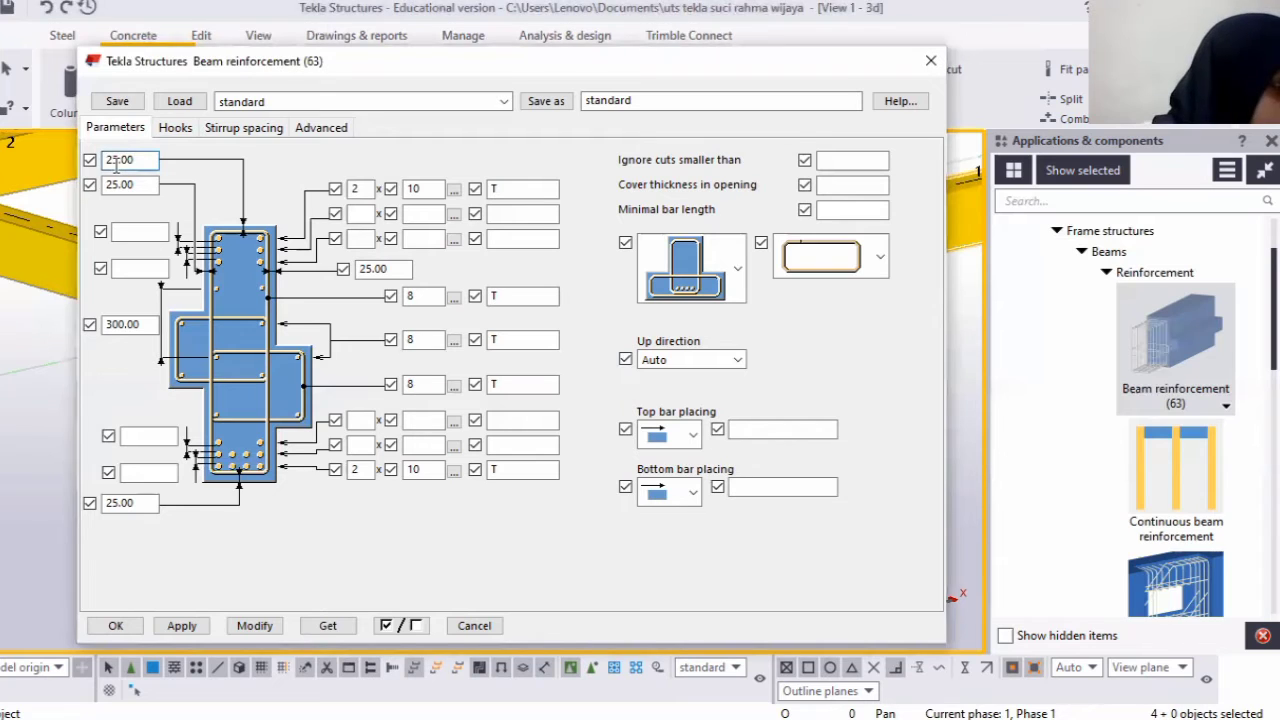
pyautogui.press('BackSpace')
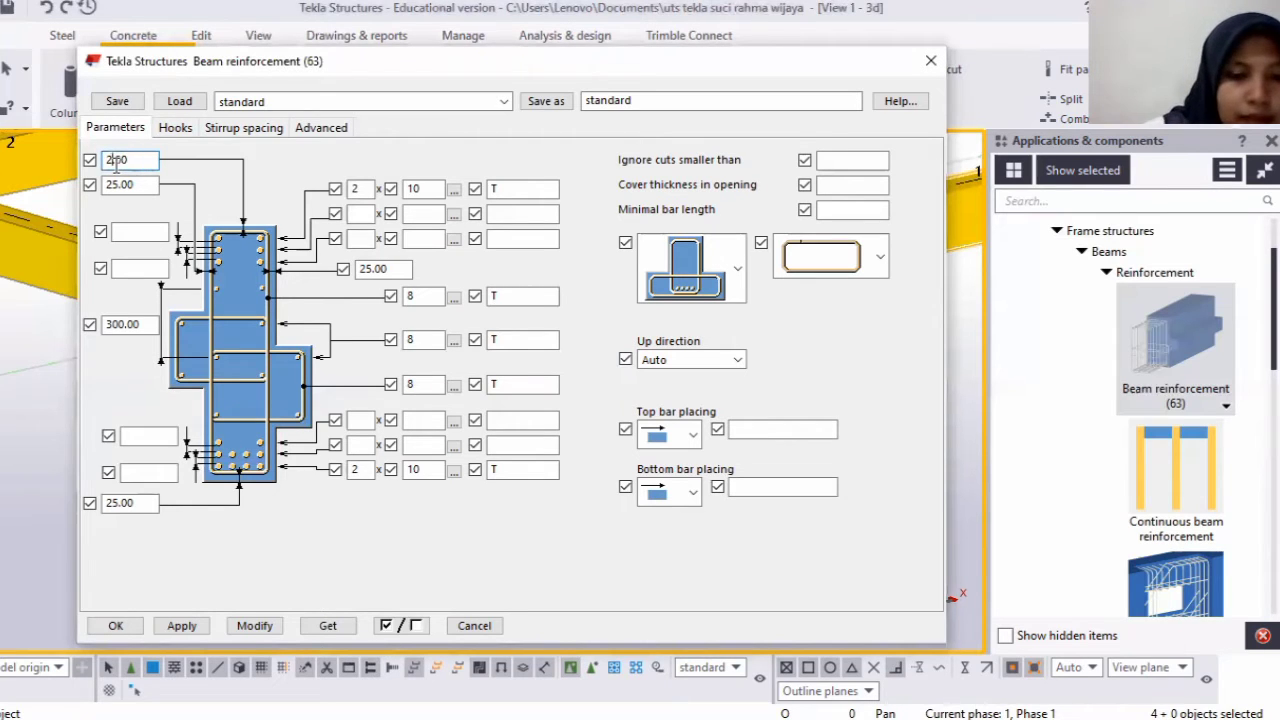
pyautogui.press('BackSpace')
pyautogui.write('8')
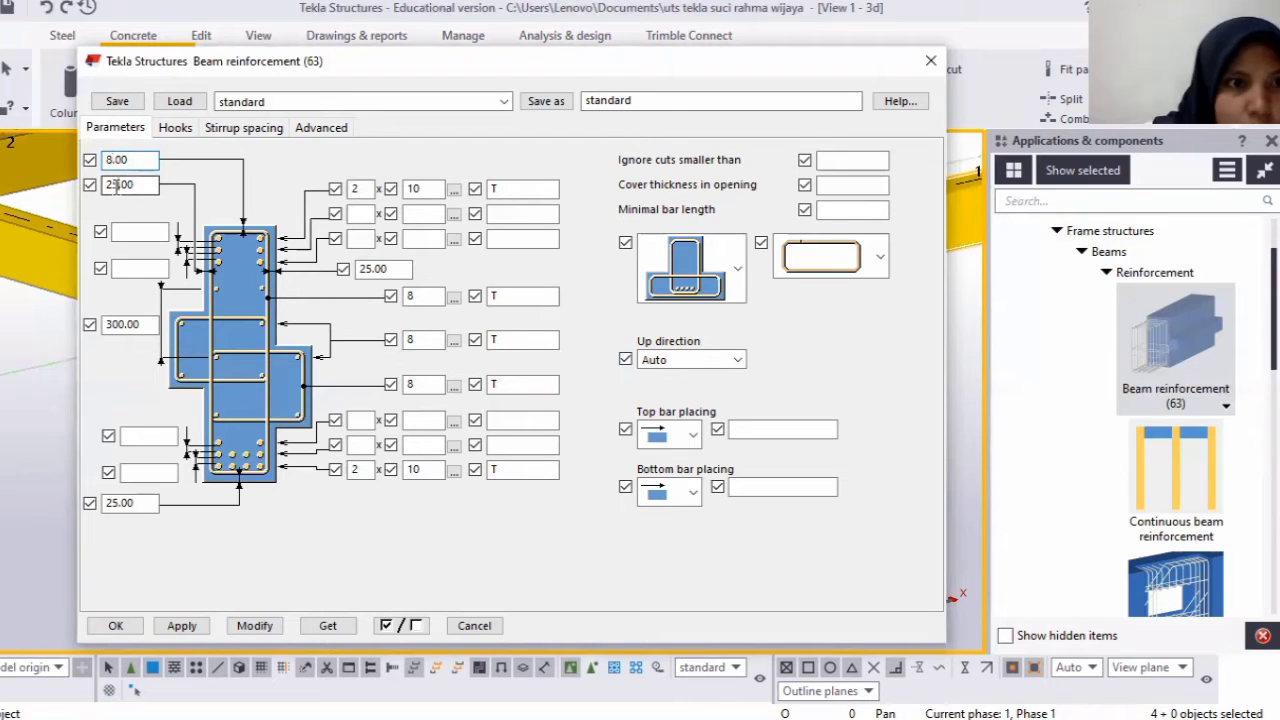
pyautogui.click(117, 188)
pyautogui.press('Delete')
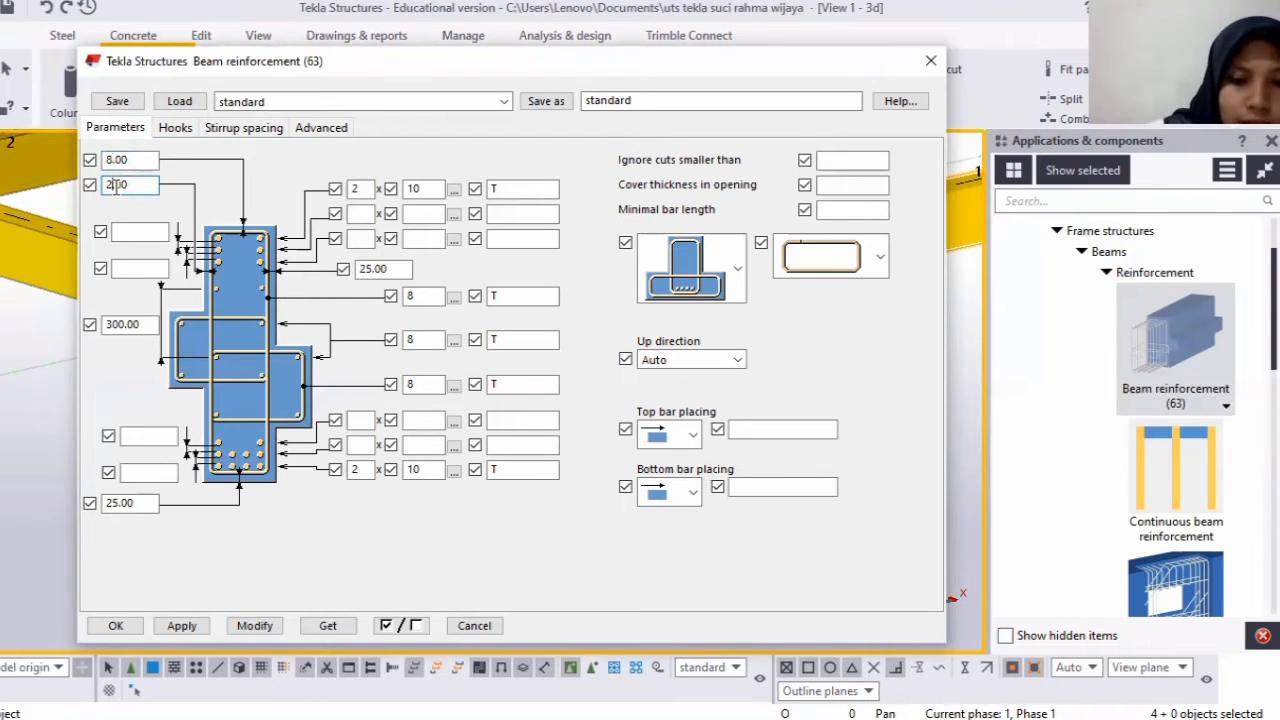
pyautogui.press('BackSpace')
pyautogui.write('8')
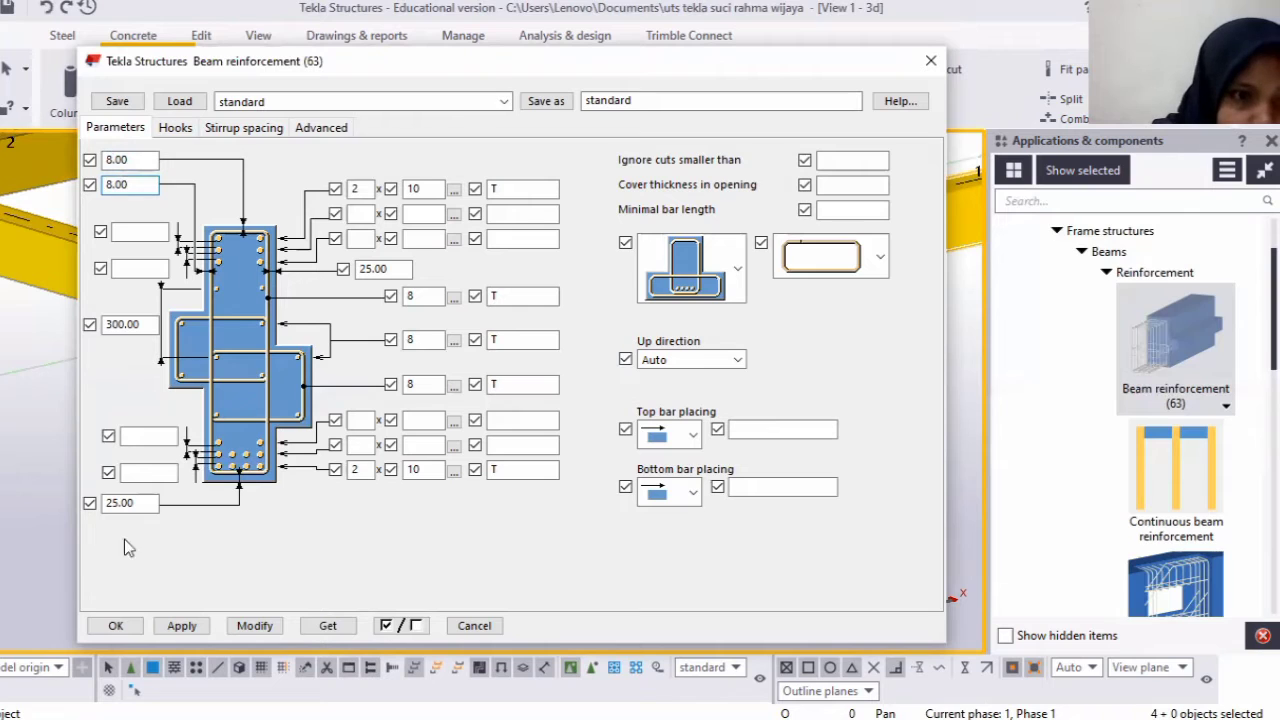
# Set the bottom concrete cover to 8.00 mm and choose the stirrup shape with hooks bent inward at one corner.
pyautogui.click(119, 504)
pyautogui.press('Delete')
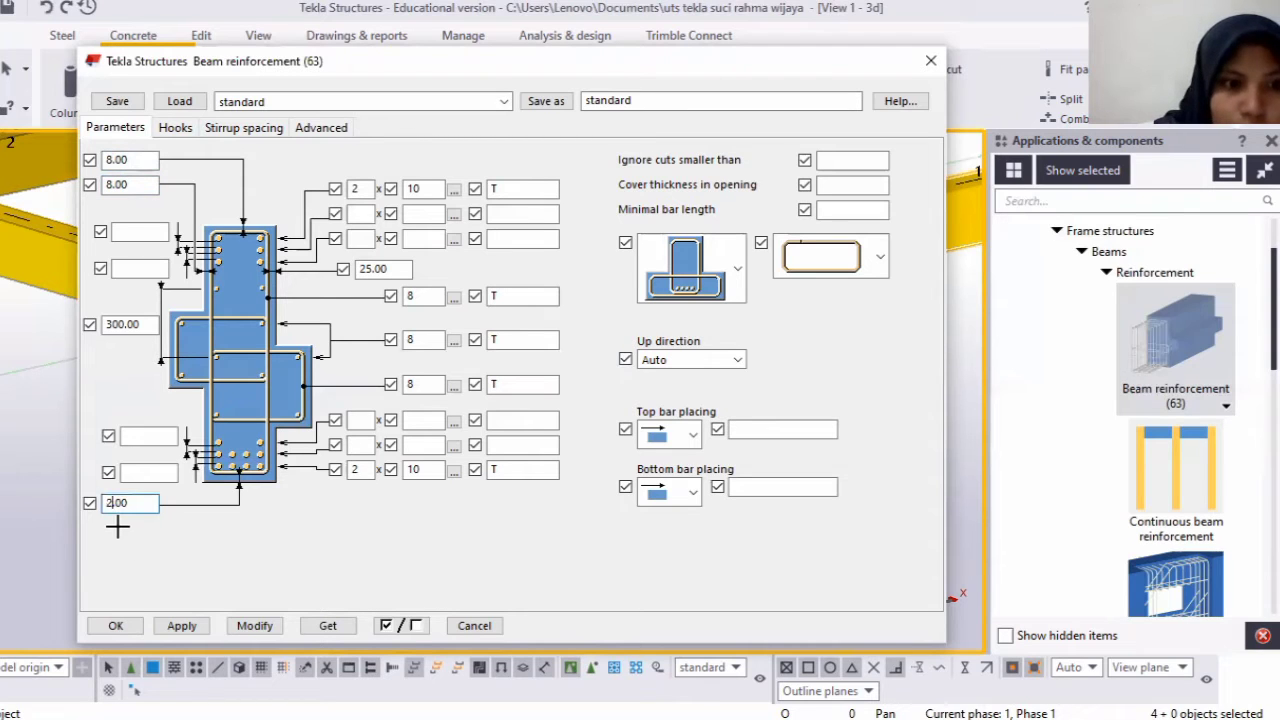
pyautogui.press('BackSpace')
pyautogui.press('Delete')
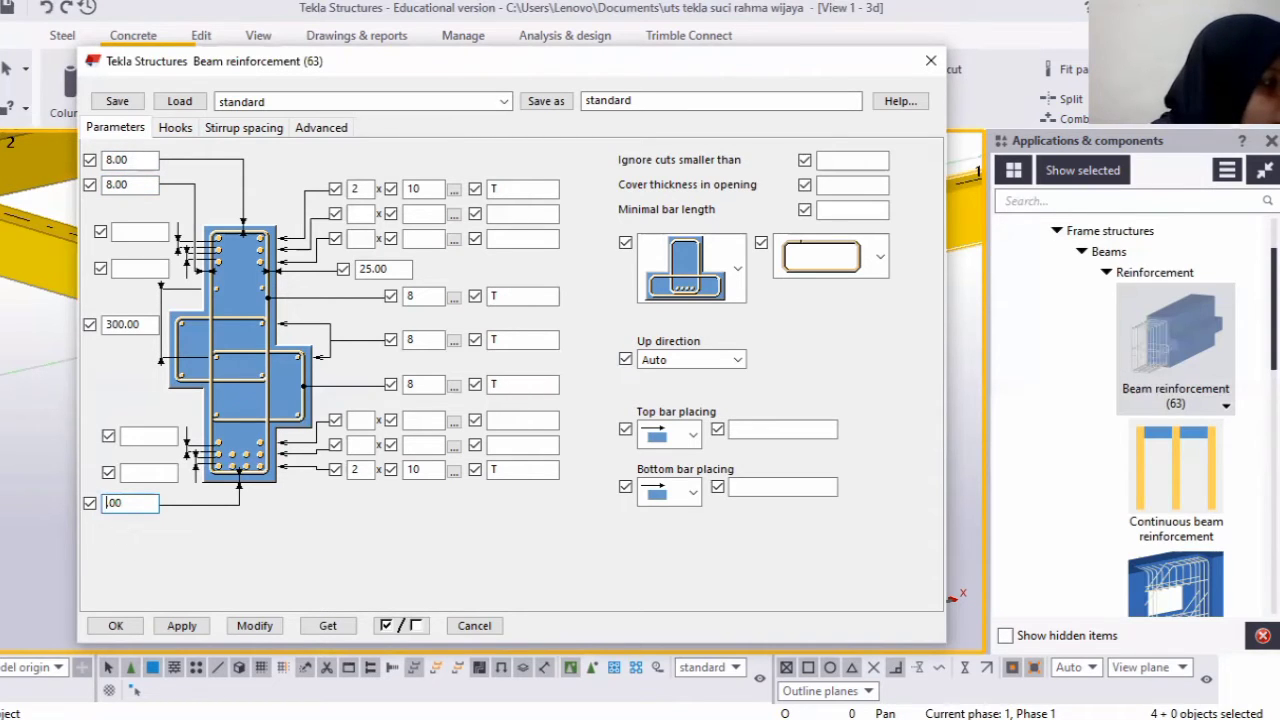
pyautogui.write('8.')
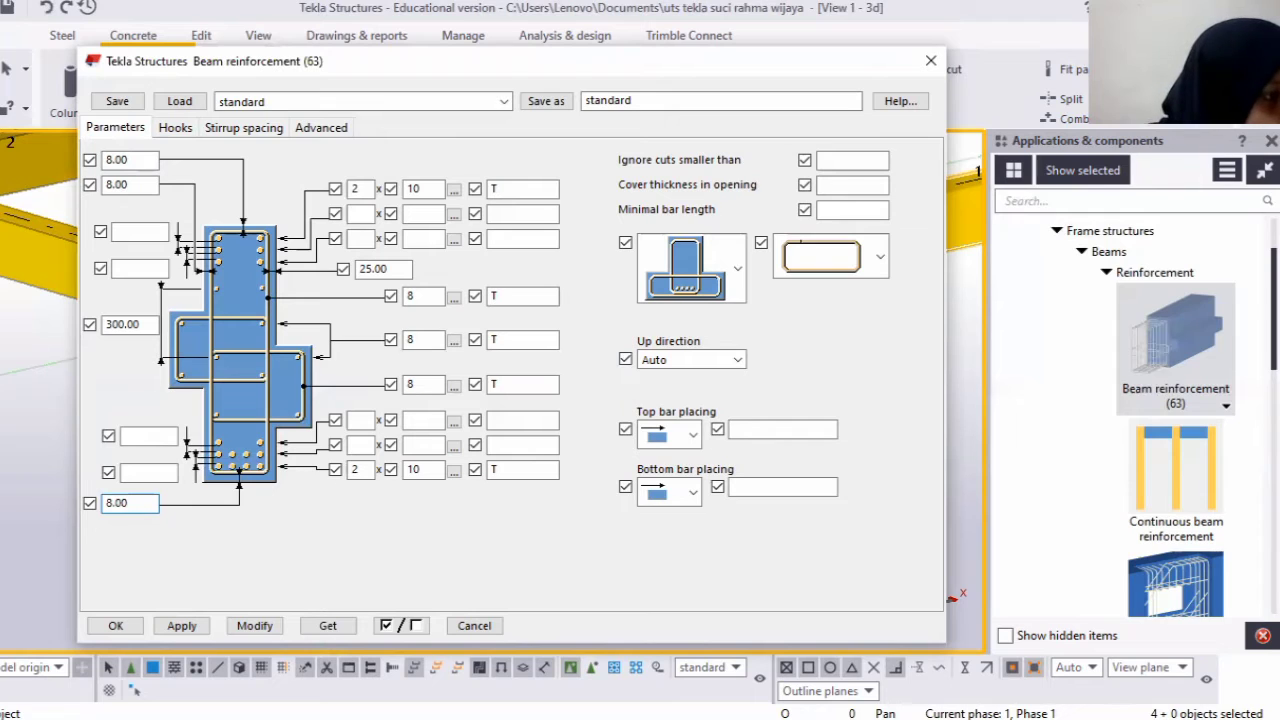
pyautogui.click(877, 257)
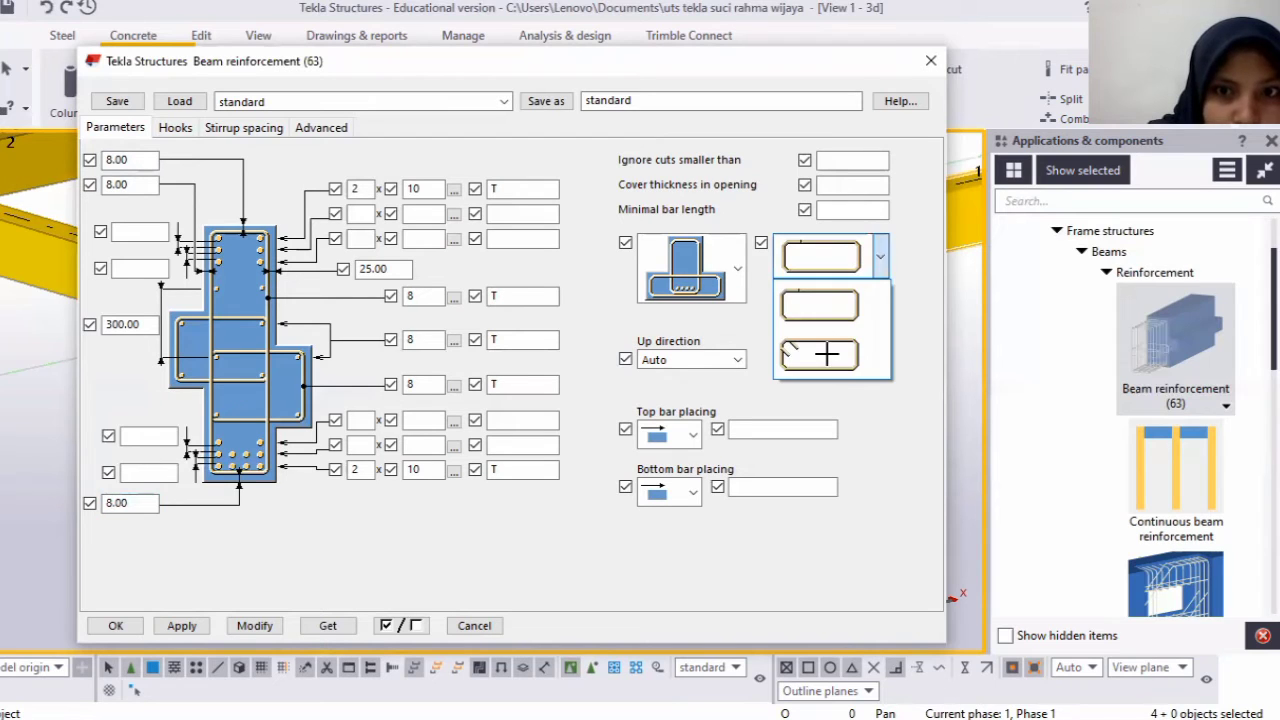
pyautogui.click(826, 354)
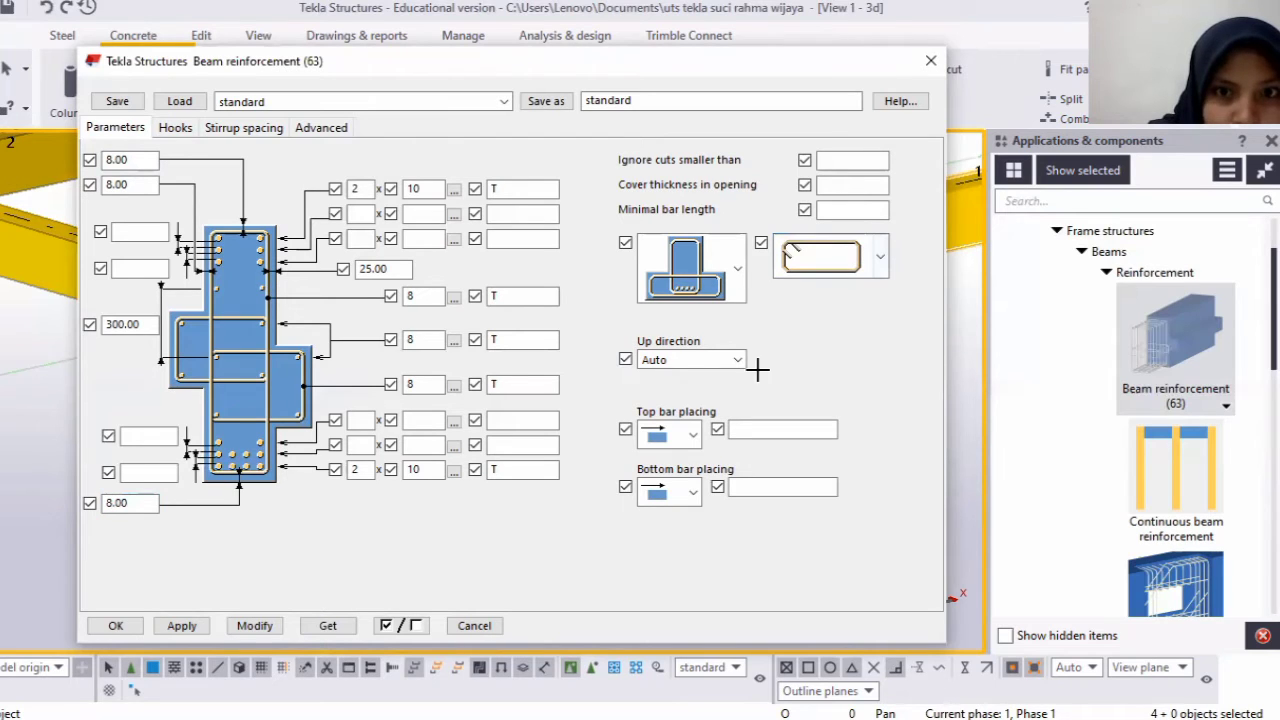
# Set both the top and bottom bar placing to the option with two opposing arrows in the beam reinforcement settings.
pyautogui.click(695, 437)
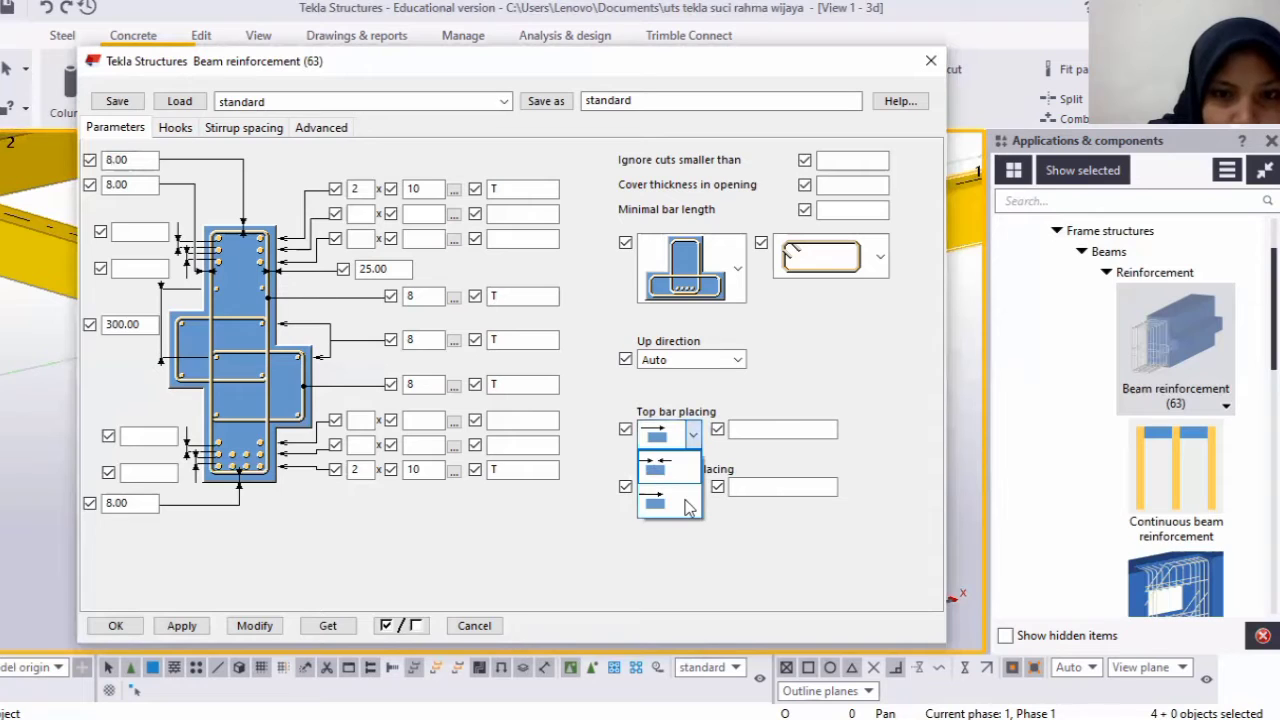
pyautogui.click(694, 474)
pyautogui.click(693, 498)
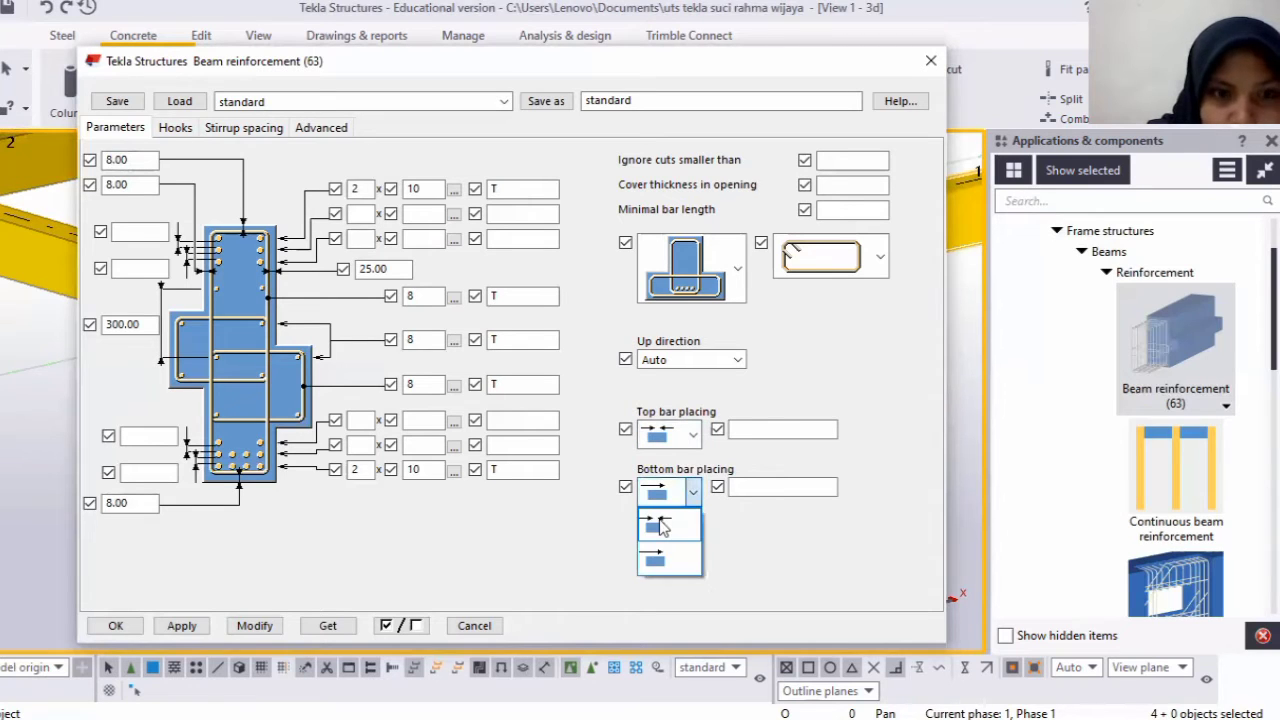
pyautogui.click(658, 519)
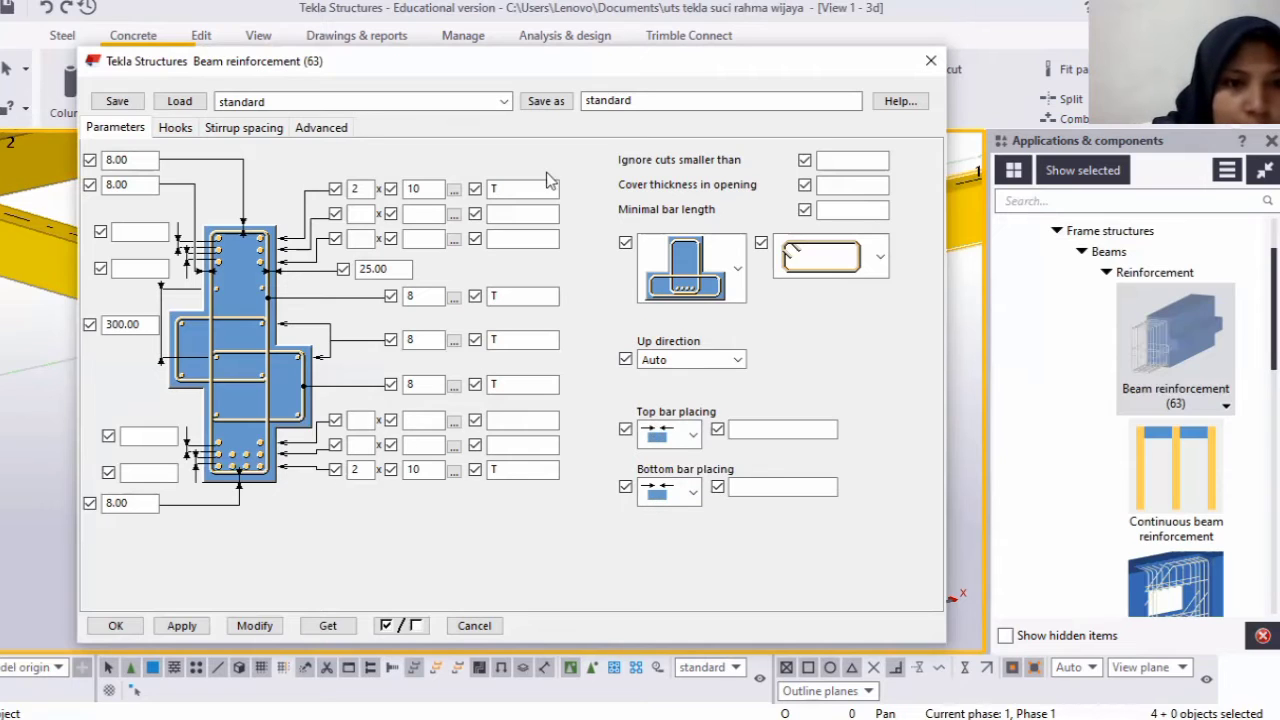
# Clear the main stirrup counts for zones 3 and 1 in the stirrup spacing settings.
pyautogui.click(230, 130)
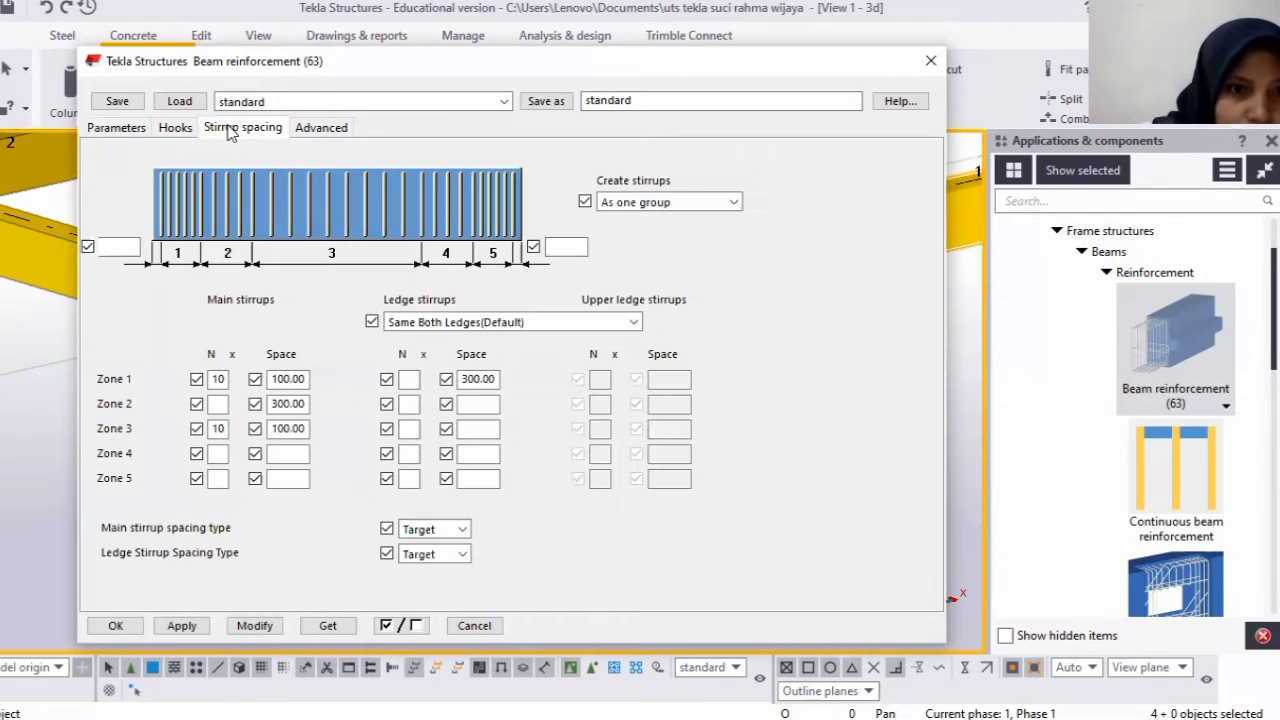
pyautogui.doubleClick(219, 428)
pyautogui.press('BackSpace')
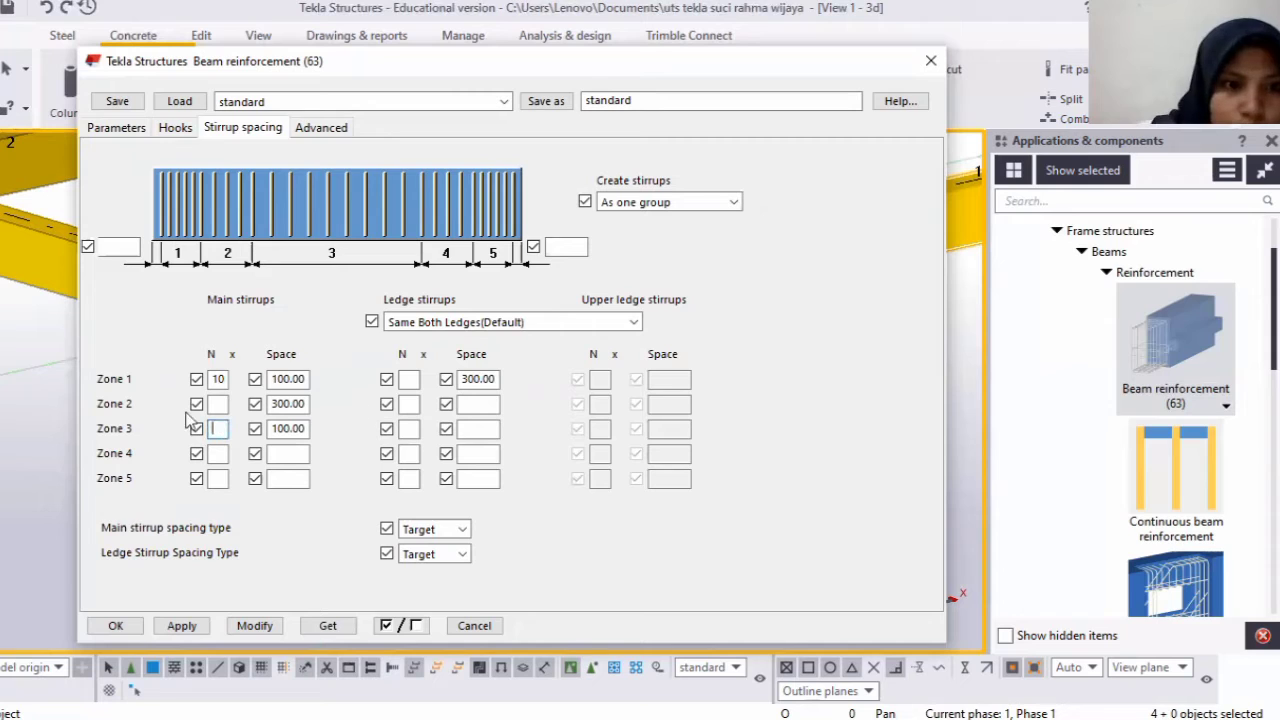
pyautogui.click(220, 380)
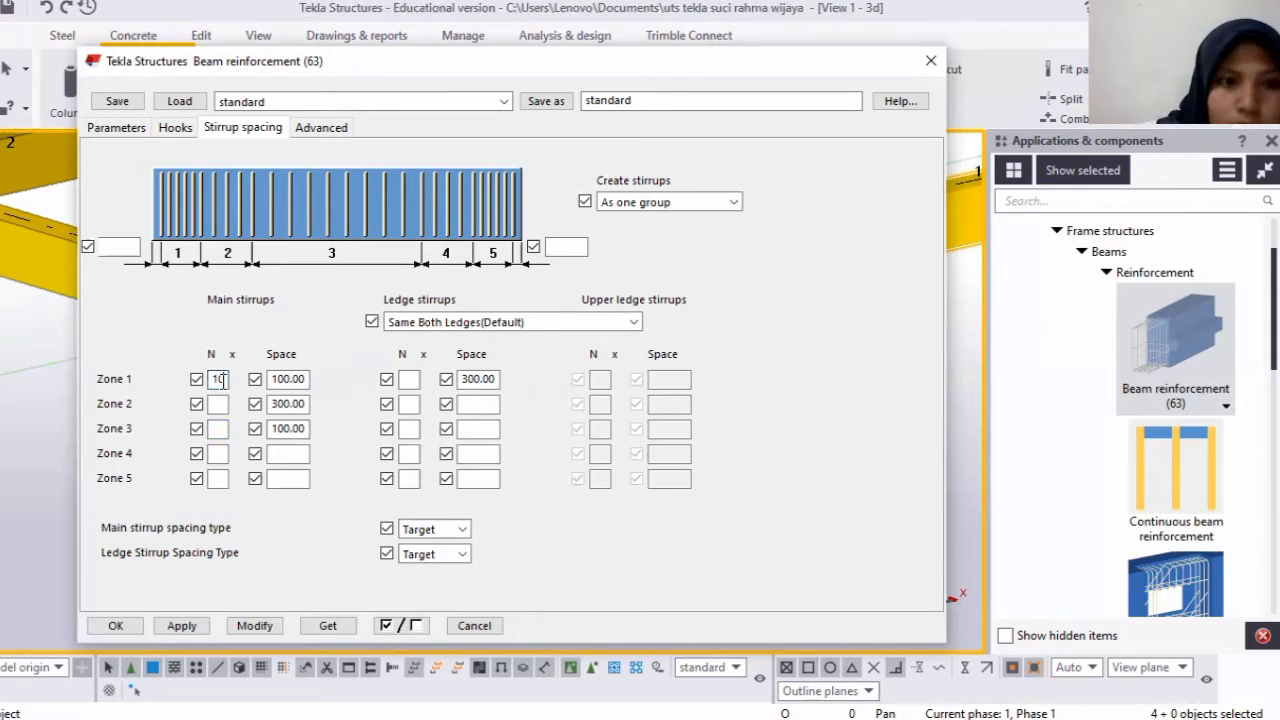
pyautogui.doubleClick(219, 379)
pyautogui.press('BackSpace')
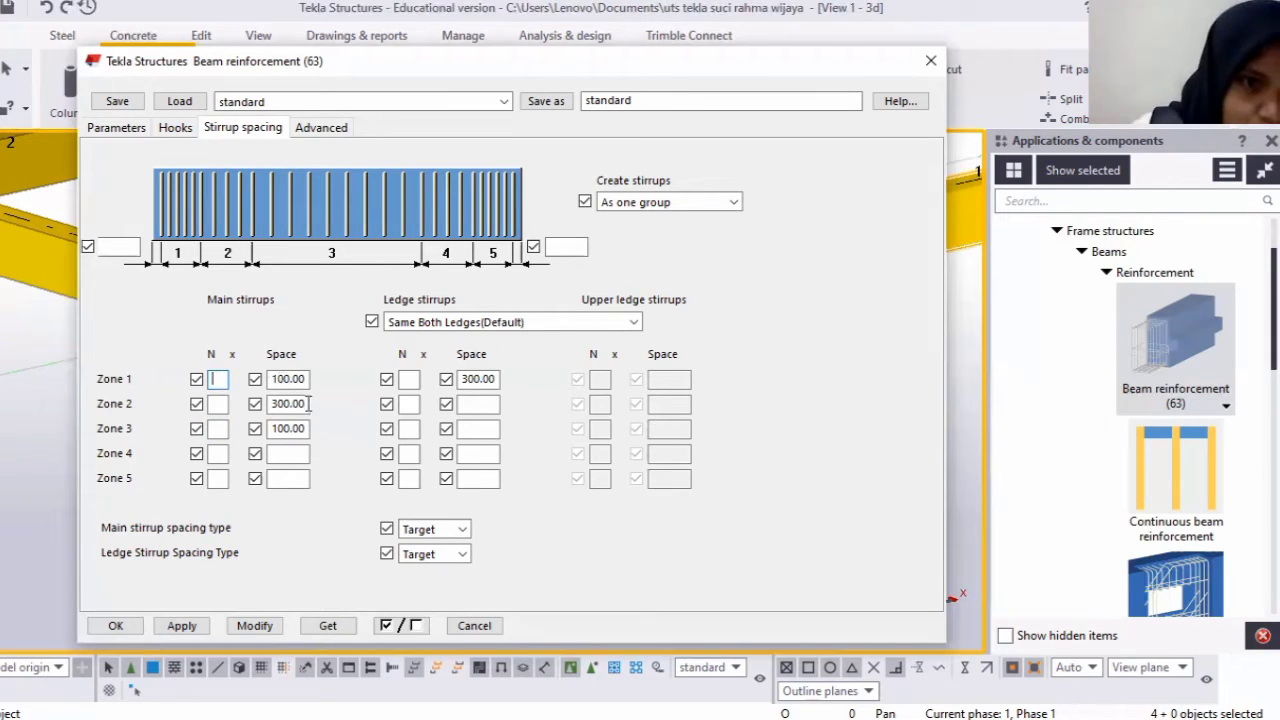
# Clear the main stirrup spacing values for zones 2 and 1, keeping only the zone 3 spacing.
pyautogui.moveTo(301, 403); pyautogui.dragTo(270, 404)
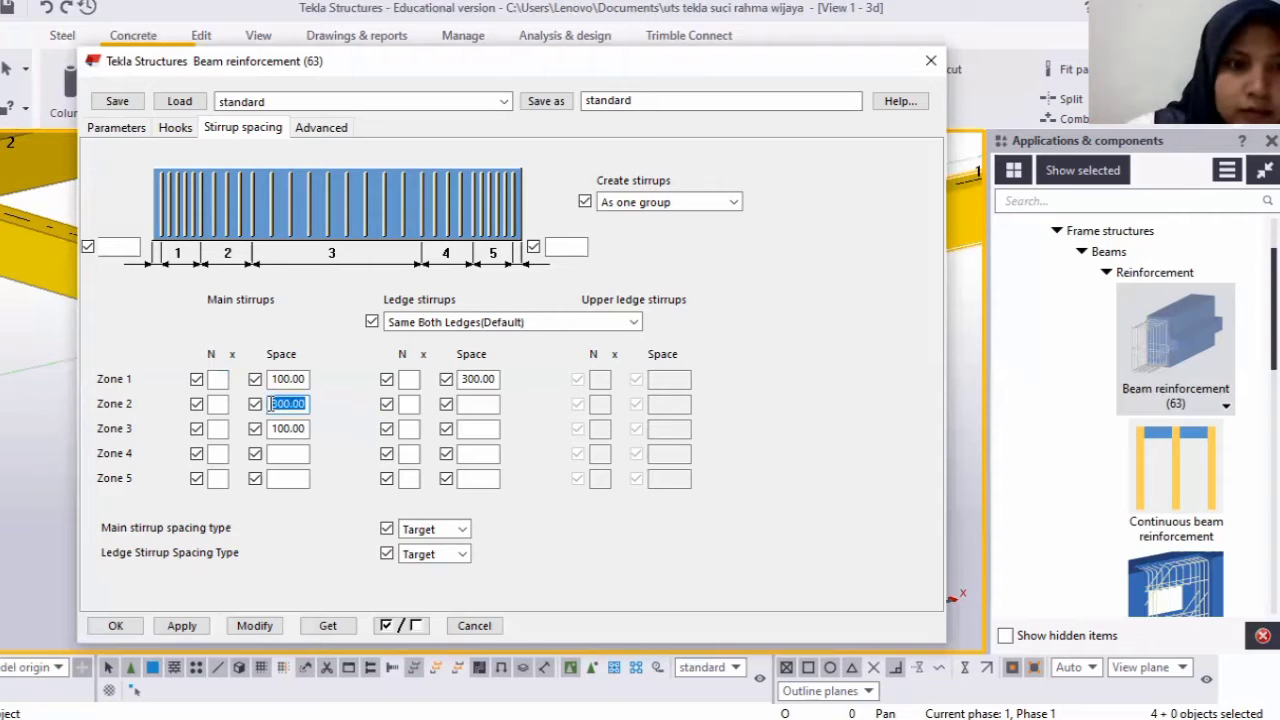
pyautogui.write('0')
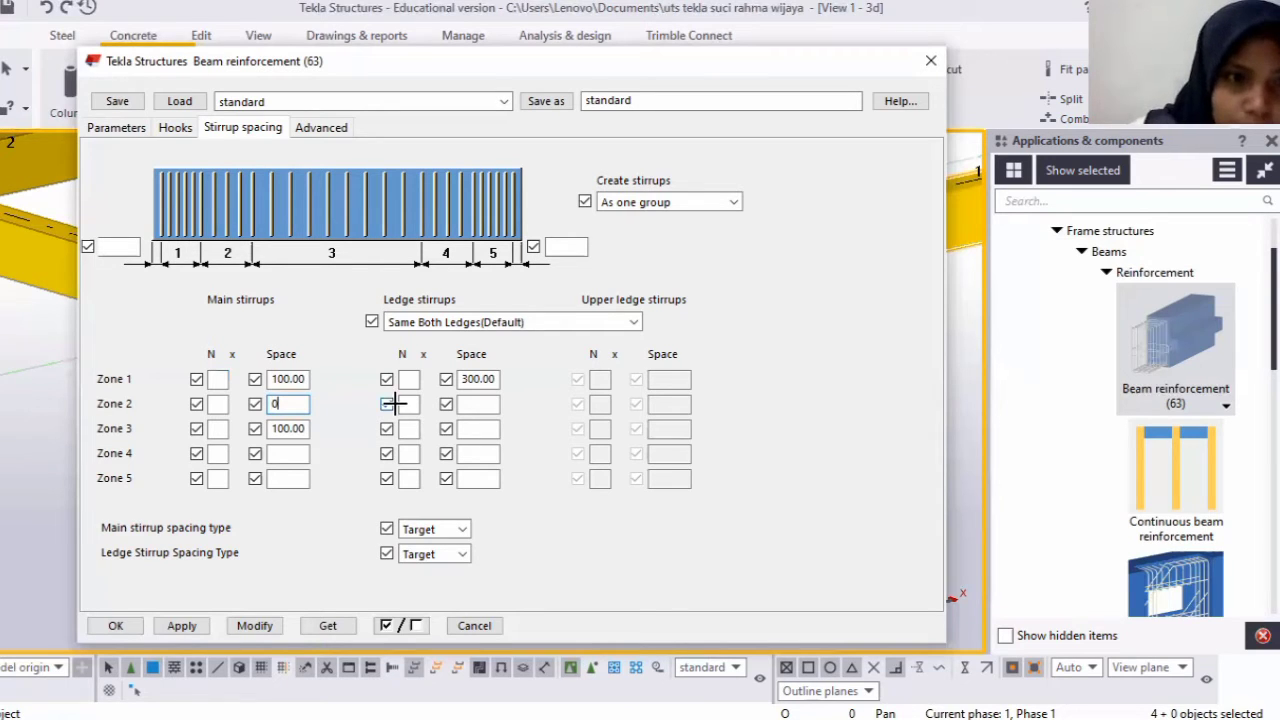
pyautogui.press('BackSpace')
pyautogui.click(308, 379)
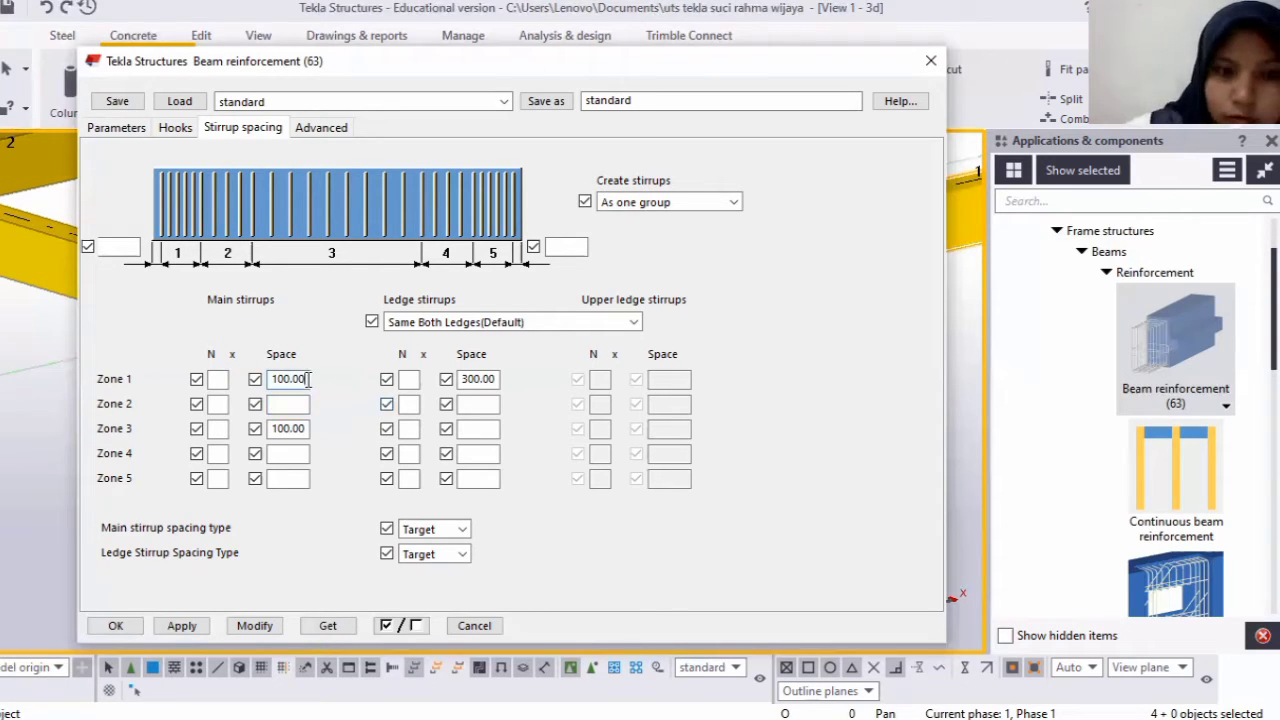
pyautogui.press('BackSpace')
pyautogui.press('BackSpace')
pyautogui.press('BackSpace')
pyautogui.press('BackSpace')
pyautogui.press('BackSpace')
pyautogui.press('BackSpace')
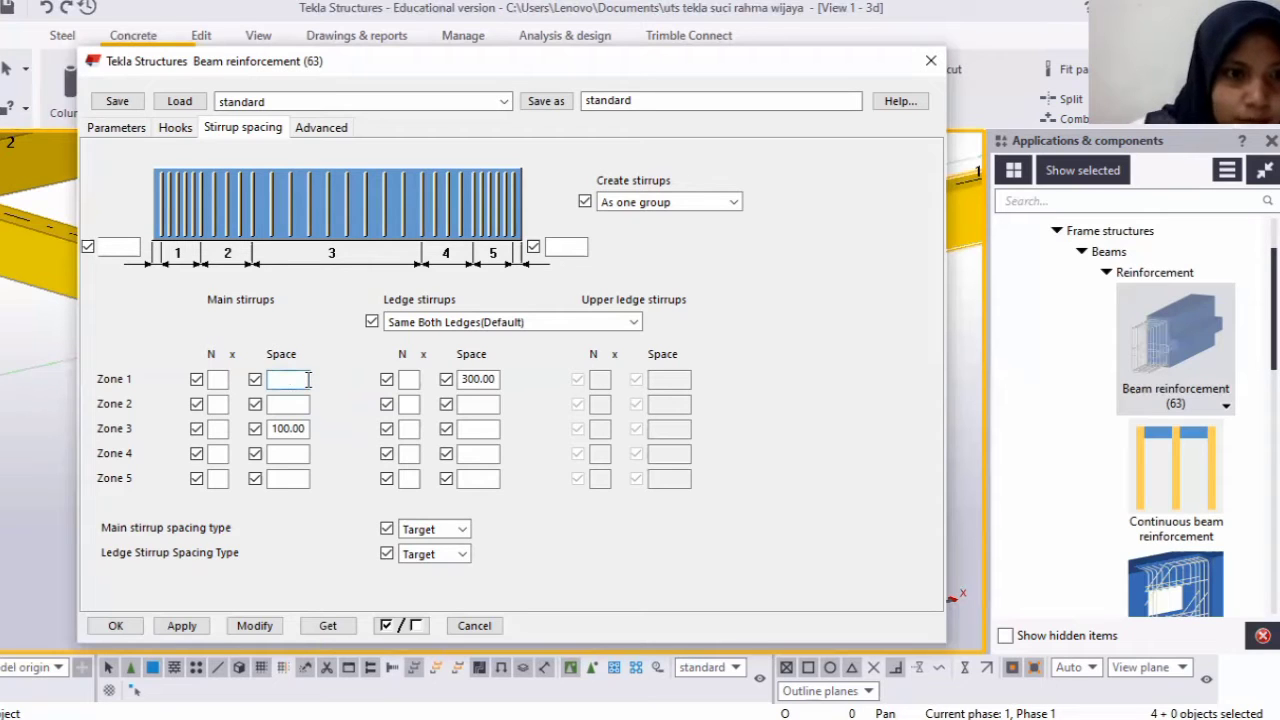
# Apply the reinforcement settings and create the reinforcement in the ground beam between grids A and B on grid line 1.
pyautogui.click(286, 430)
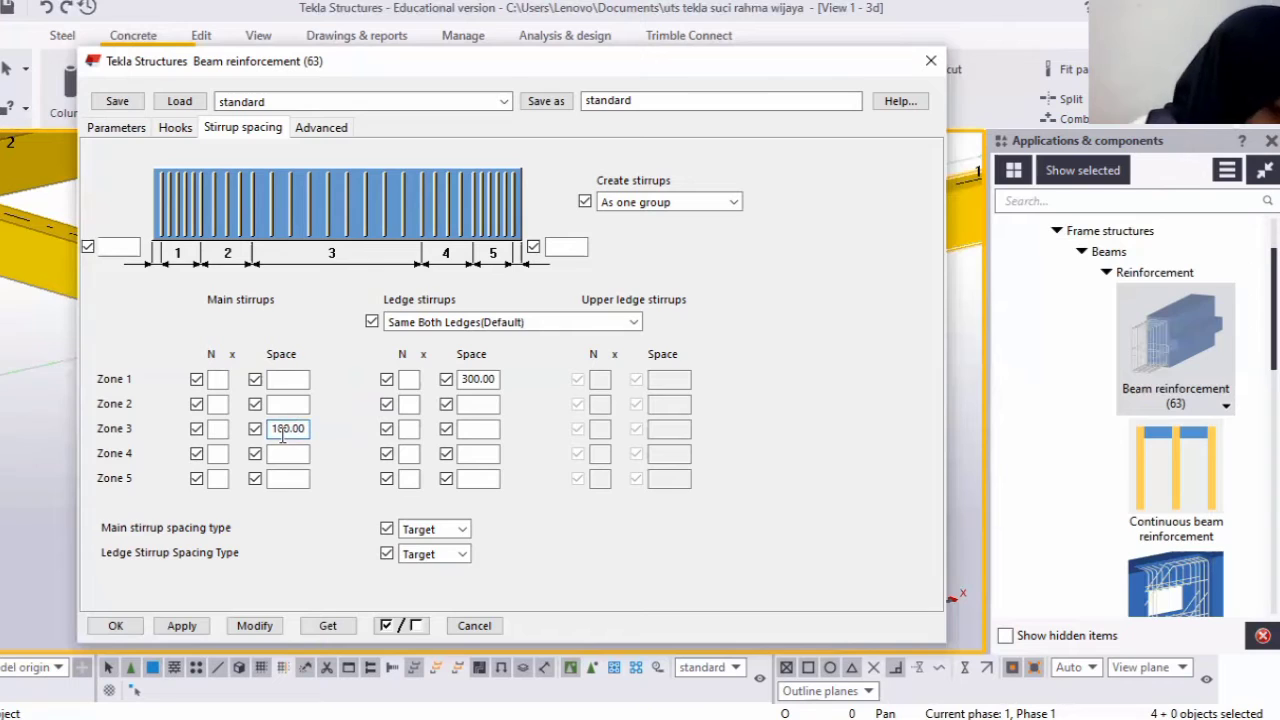
pyautogui.click(183, 627)
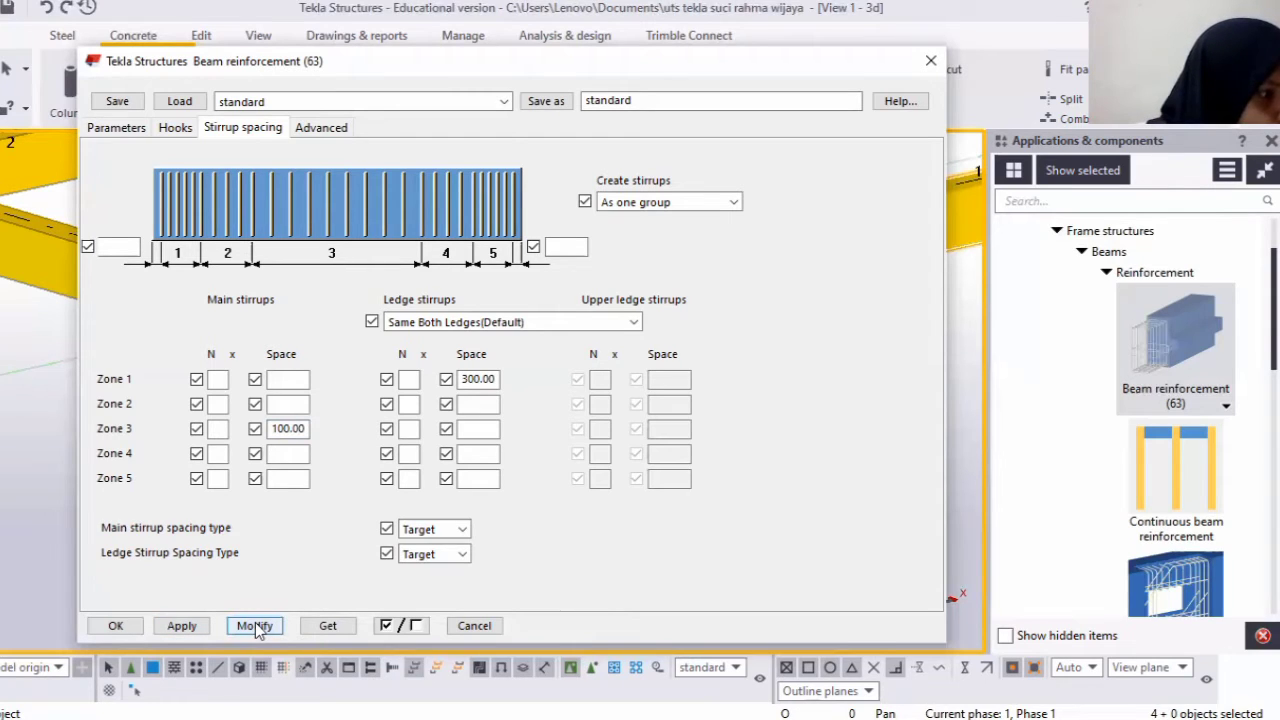
pyautogui.click(116, 626)
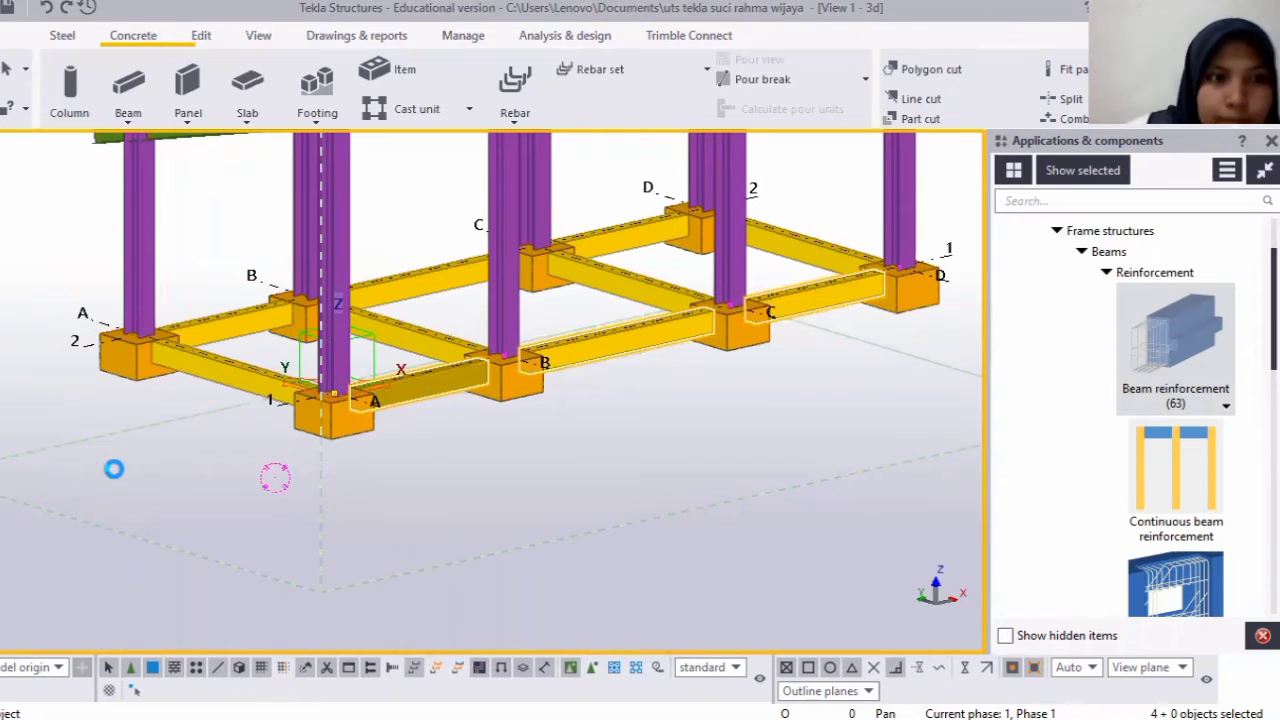
pyautogui.click(474, 381)
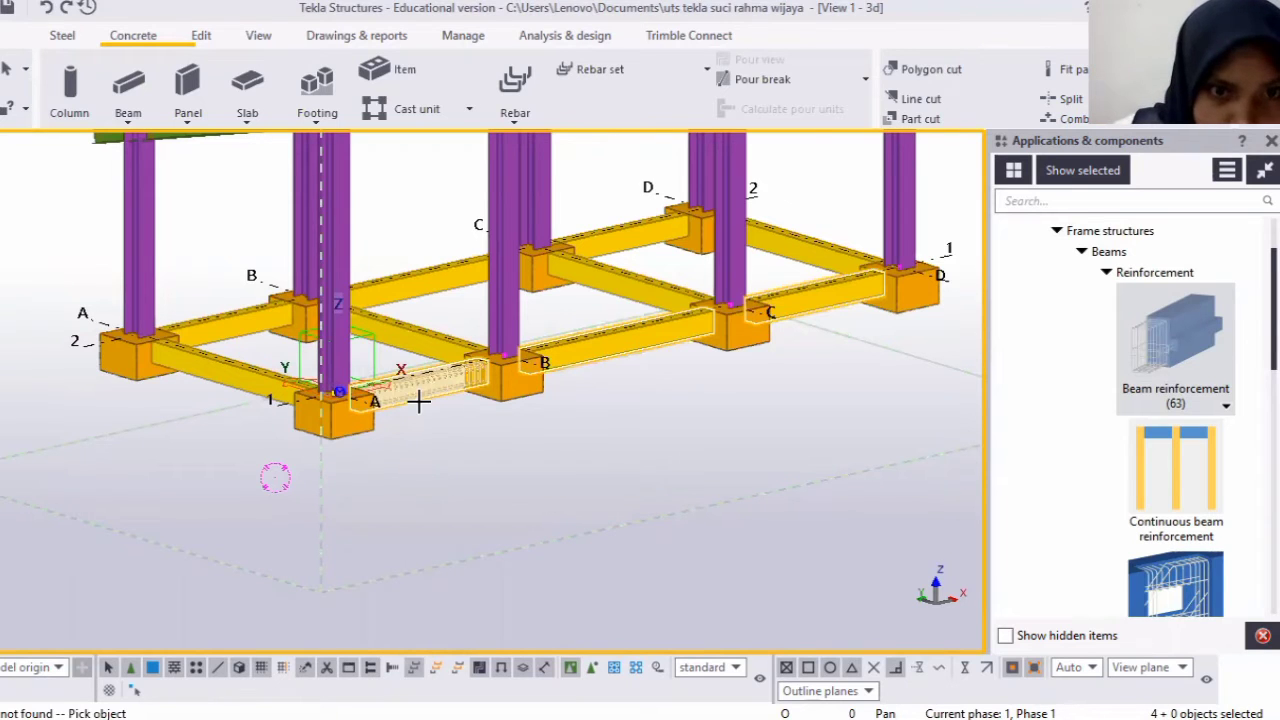
pyautogui.scroll(2, 420, 400)
pyautogui.scroll(2, 498, 464)
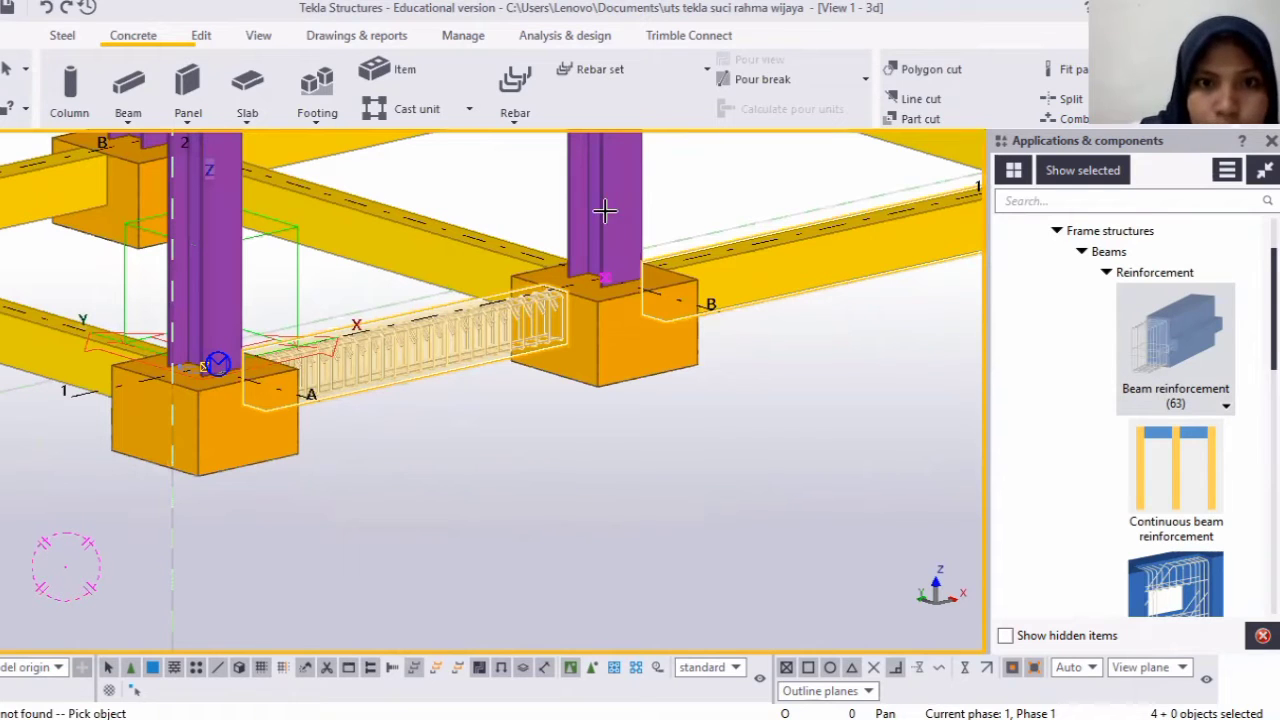
pyautogui.rightClick(427, 484)
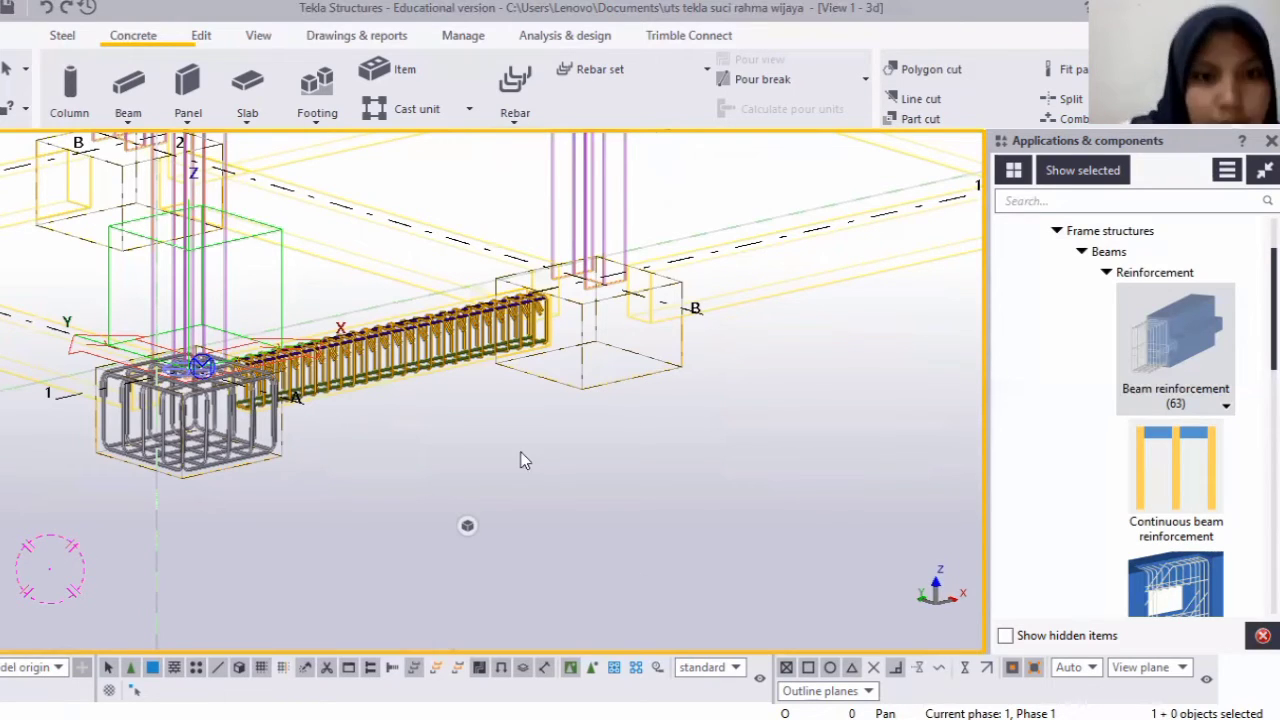
# Examine the new beam reinforcement within the whole structure, comparing the transparent, shaded and wireframe part representations.
pyautogui.scroll(-2, 445, 282)
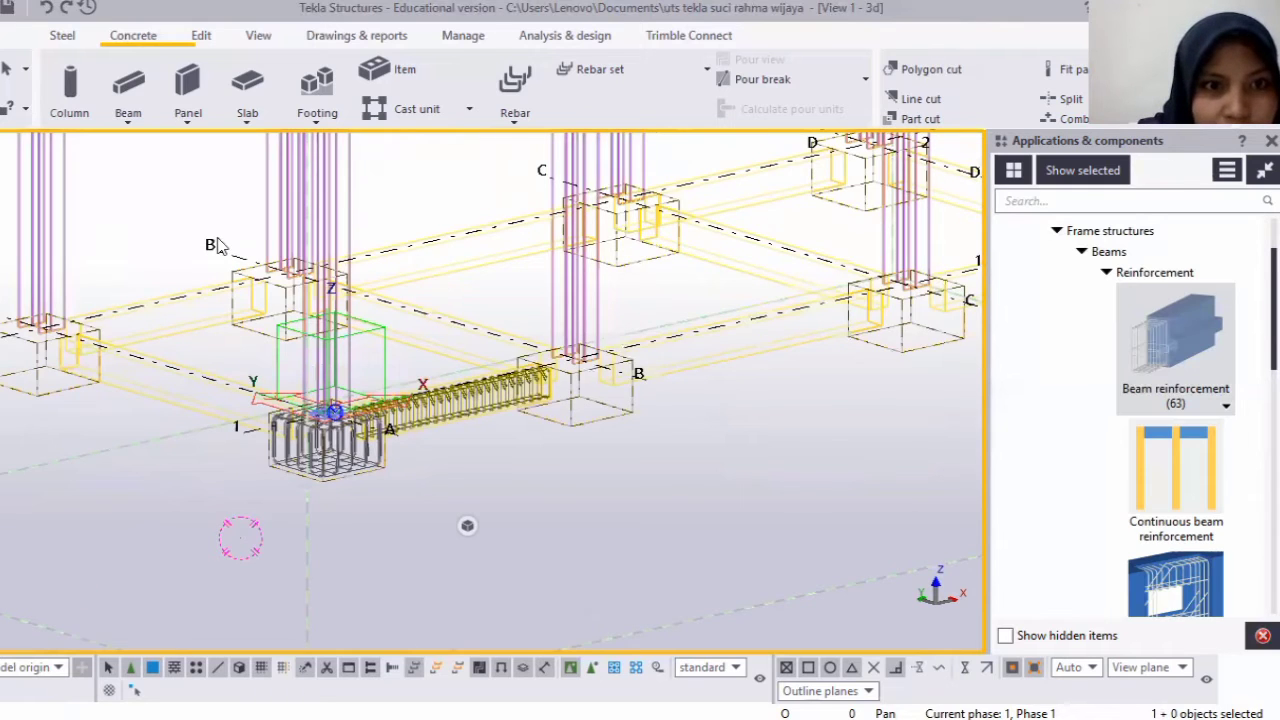
pyautogui.scroll(-1, 390, 446)
pyautogui.scroll(-2, 380, 154)
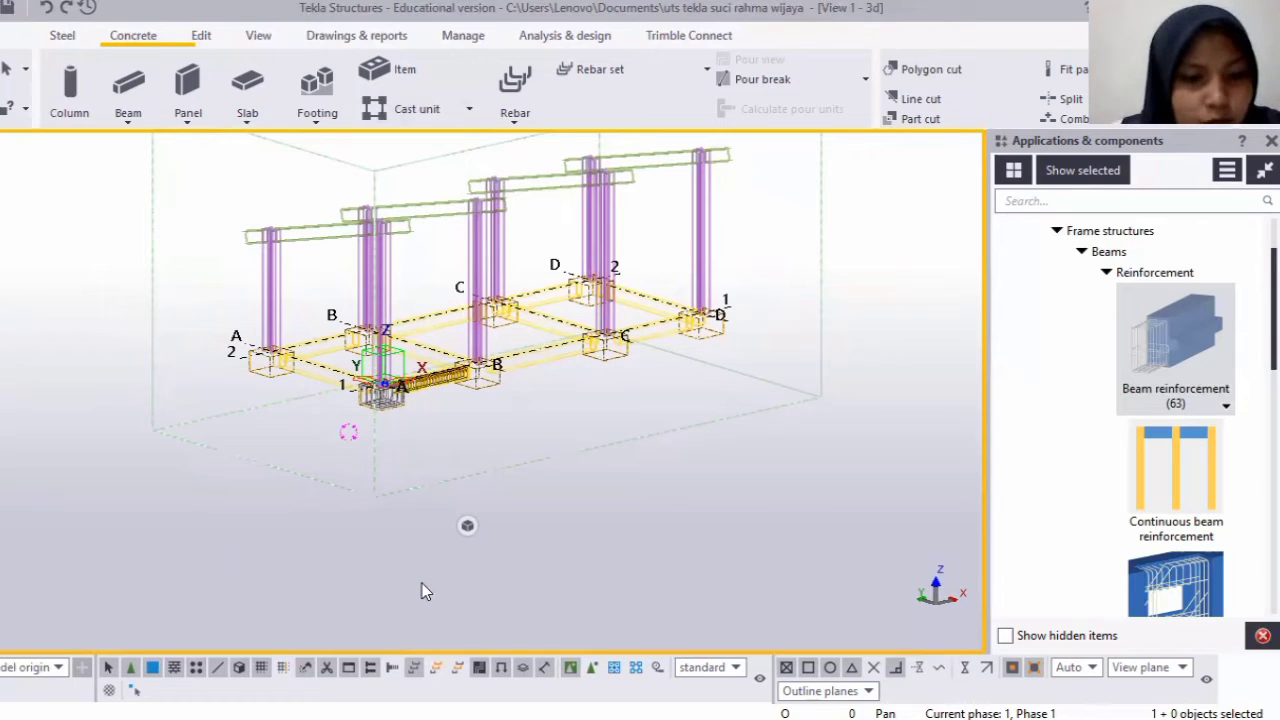
pyautogui.scroll(2, 427, 261)
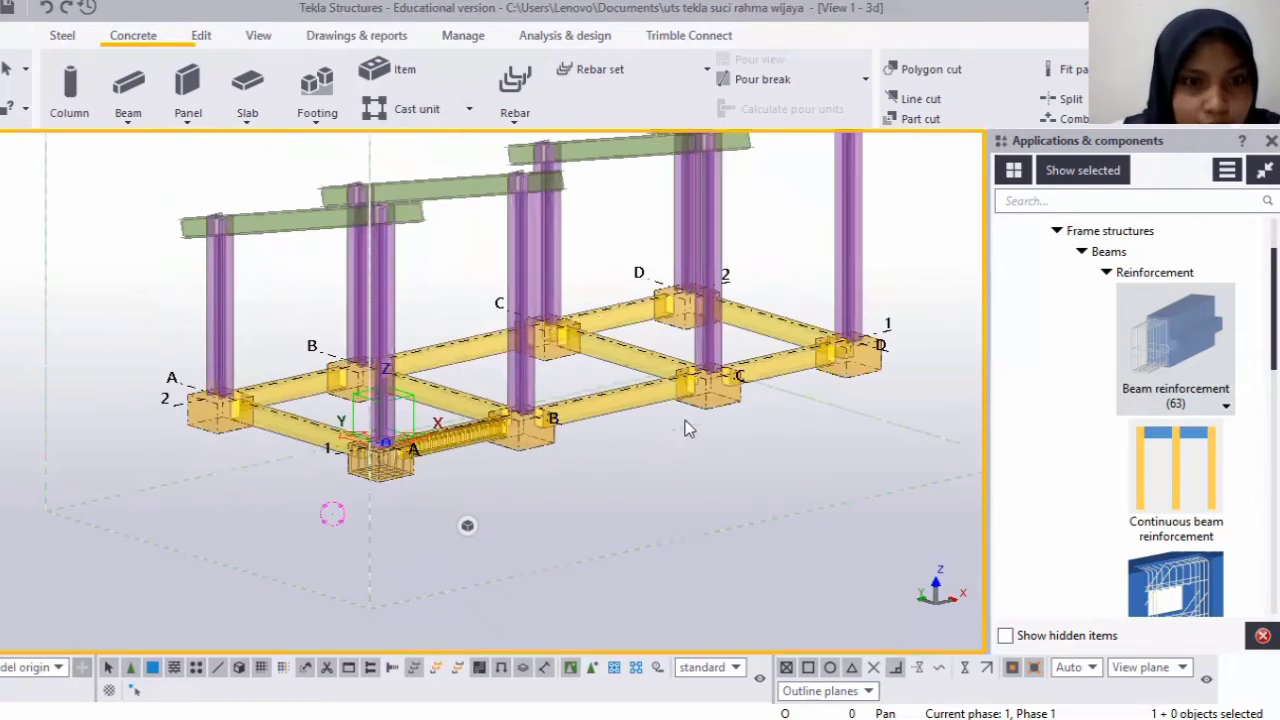
pyautogui.scroll(2, 673, 511)
pyautogui.hotkey('ctrl', '3')
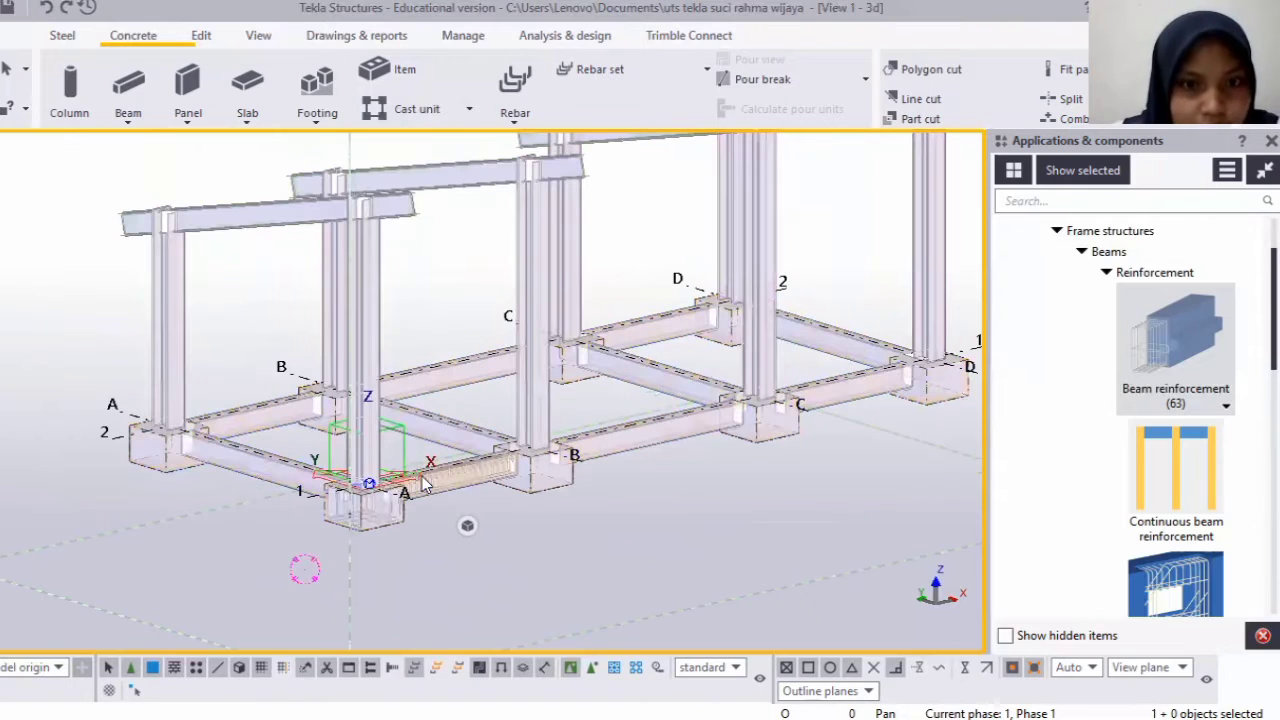
pyautogui.scroll(2, 416, 477)
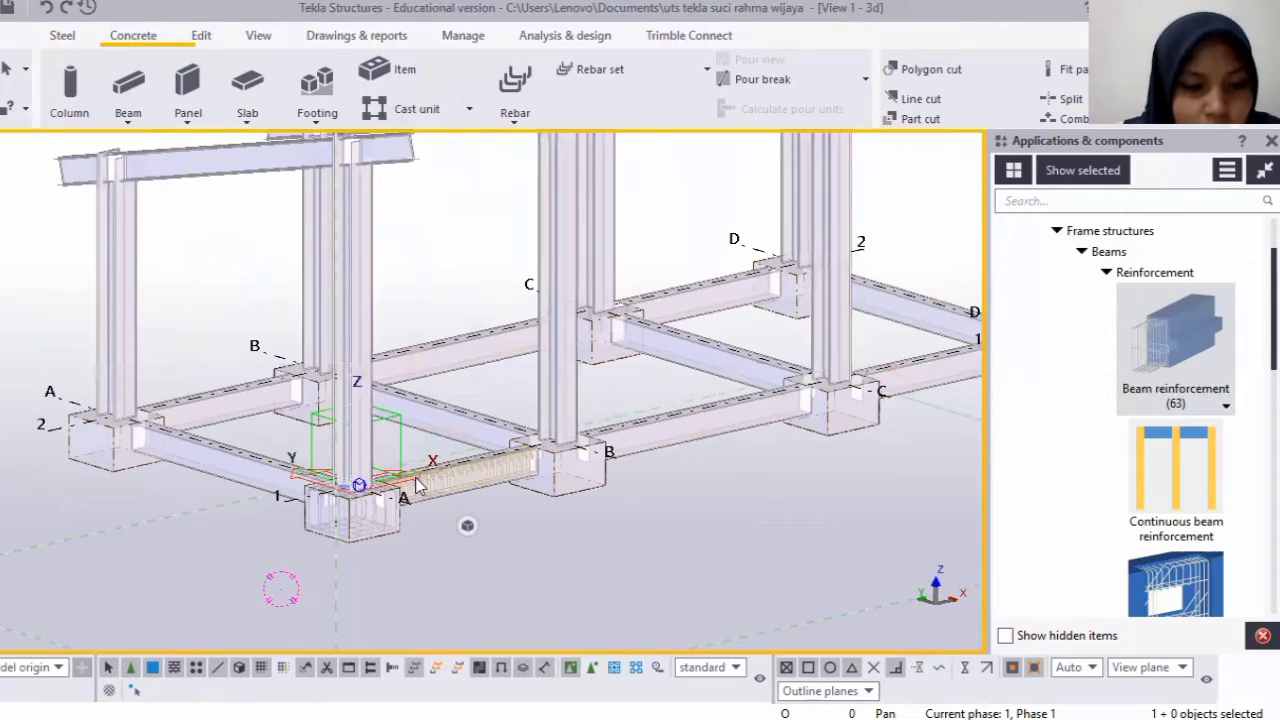
pyautogui.hotkey('ctrl', '4')
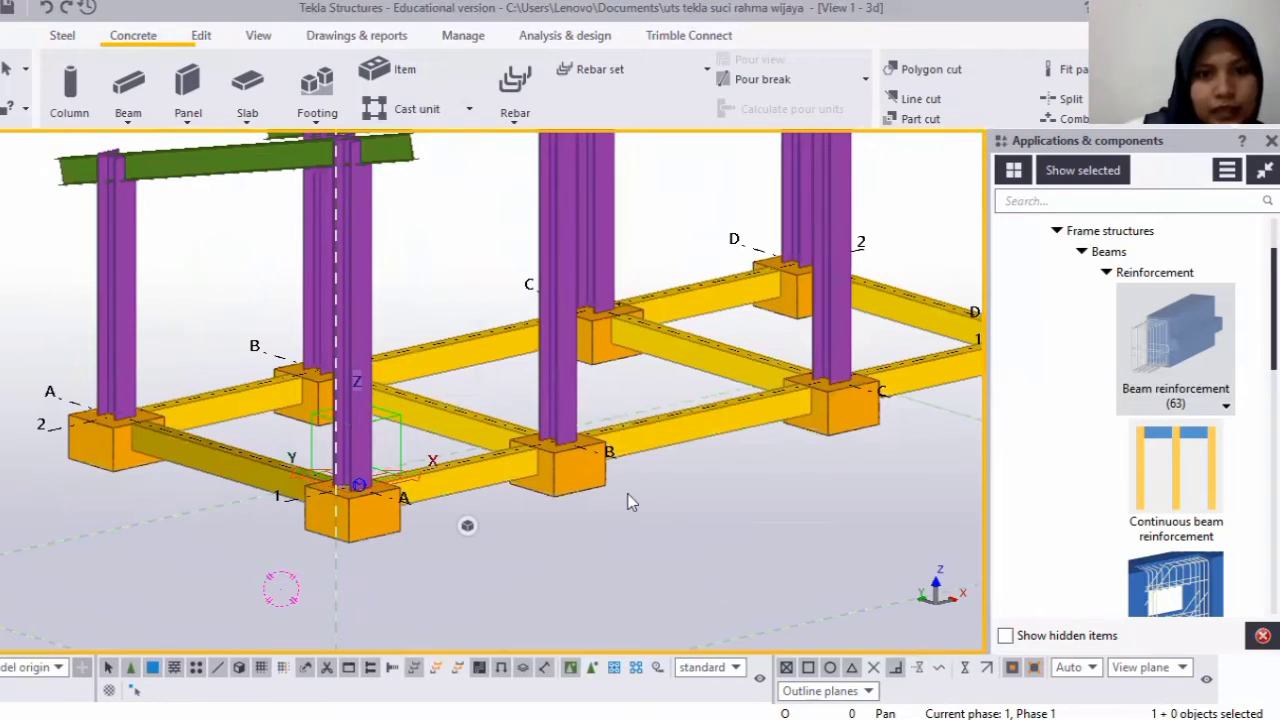
pyautogui.scroll(-2, 628, 500)
pyautogui.scroll(-1, 591, 471)
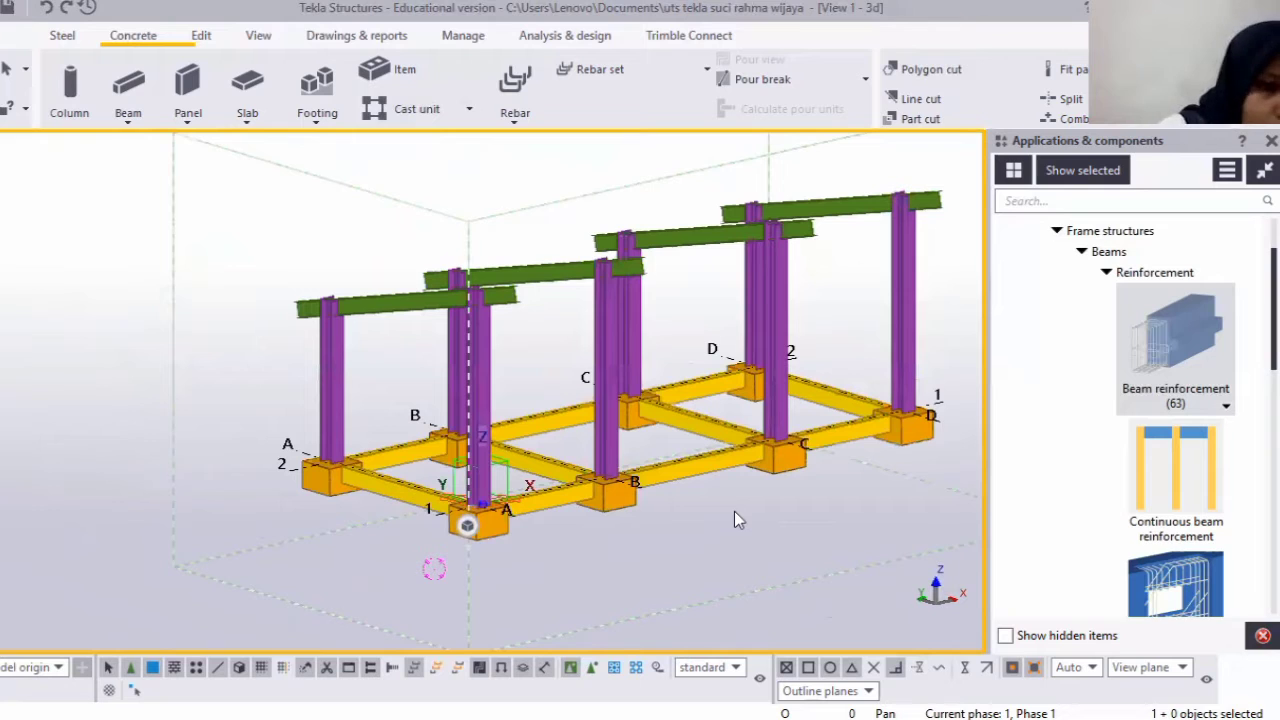
pyautogui.hotkey('ctrl', '2')
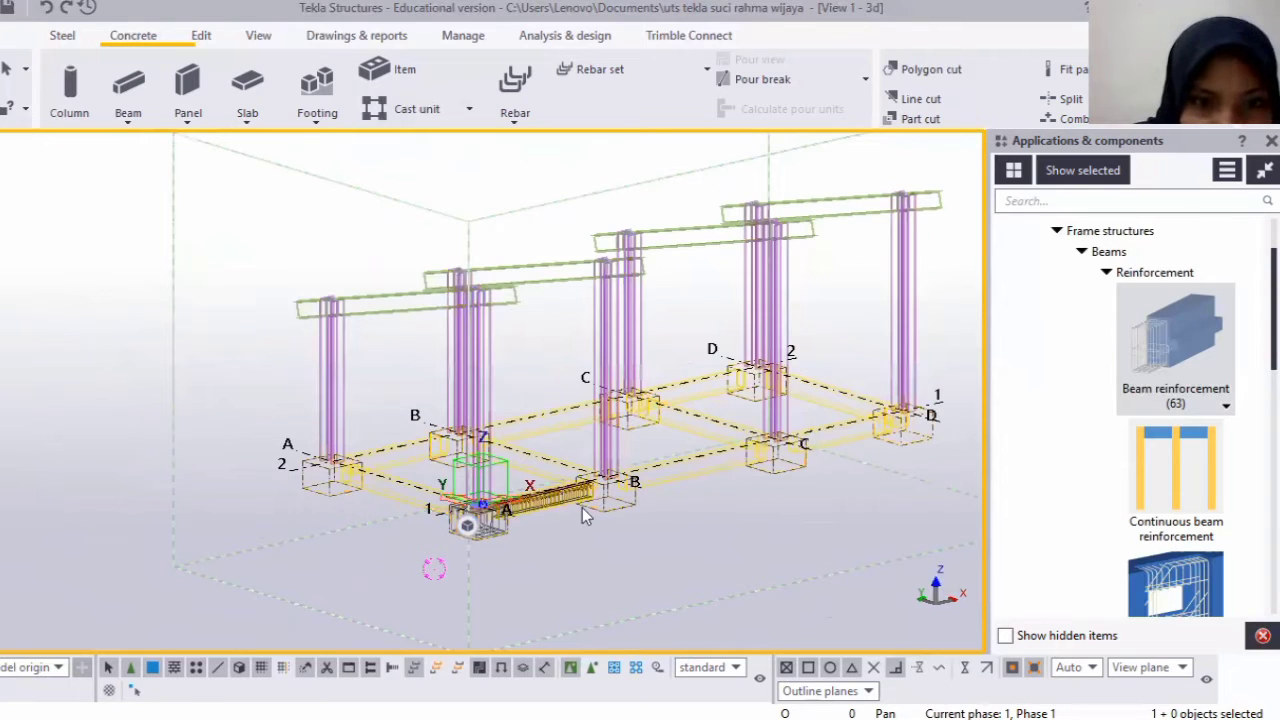
pyautogui.scroll(2, 467, 527)
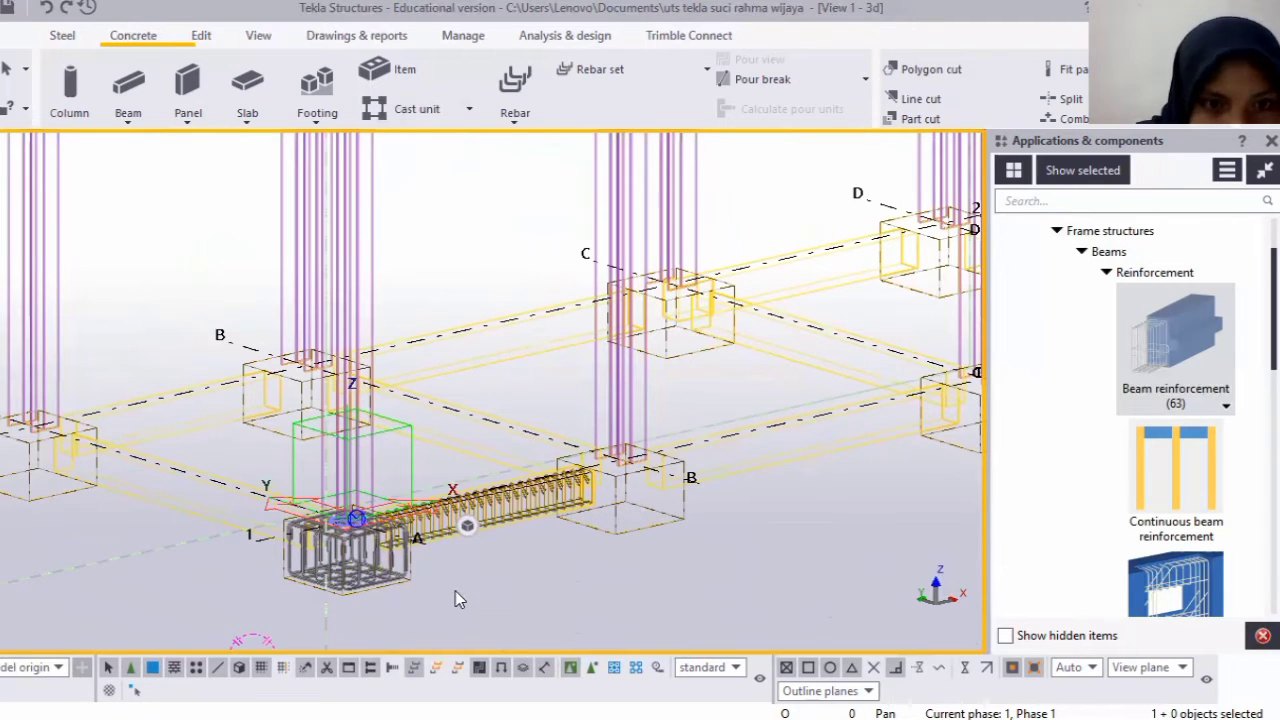
pyautogui.scroll(-2, 458, 594)
# Select the footing at grid A-1 and its rebar sets to examine the reinforcement cage closely, and clear the selection.
pyautogui.scroll(3, 463, 522)
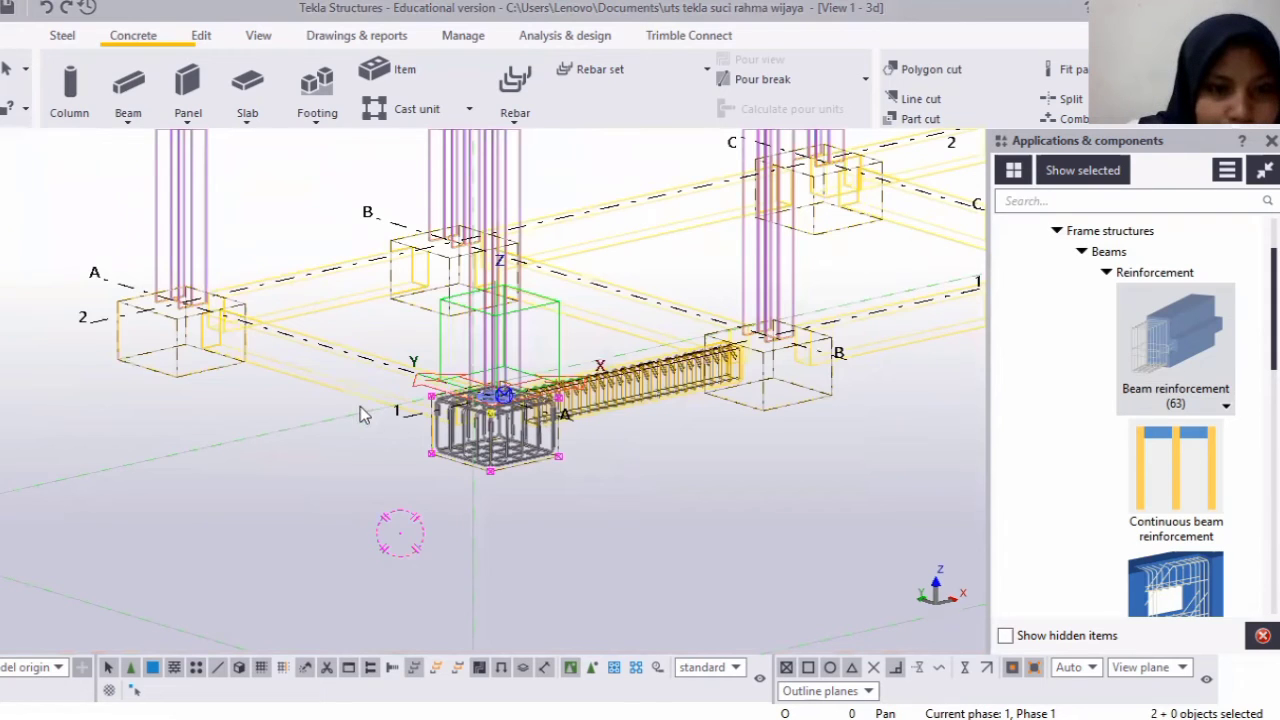
pyautogui.scroll(3, 332, 432)
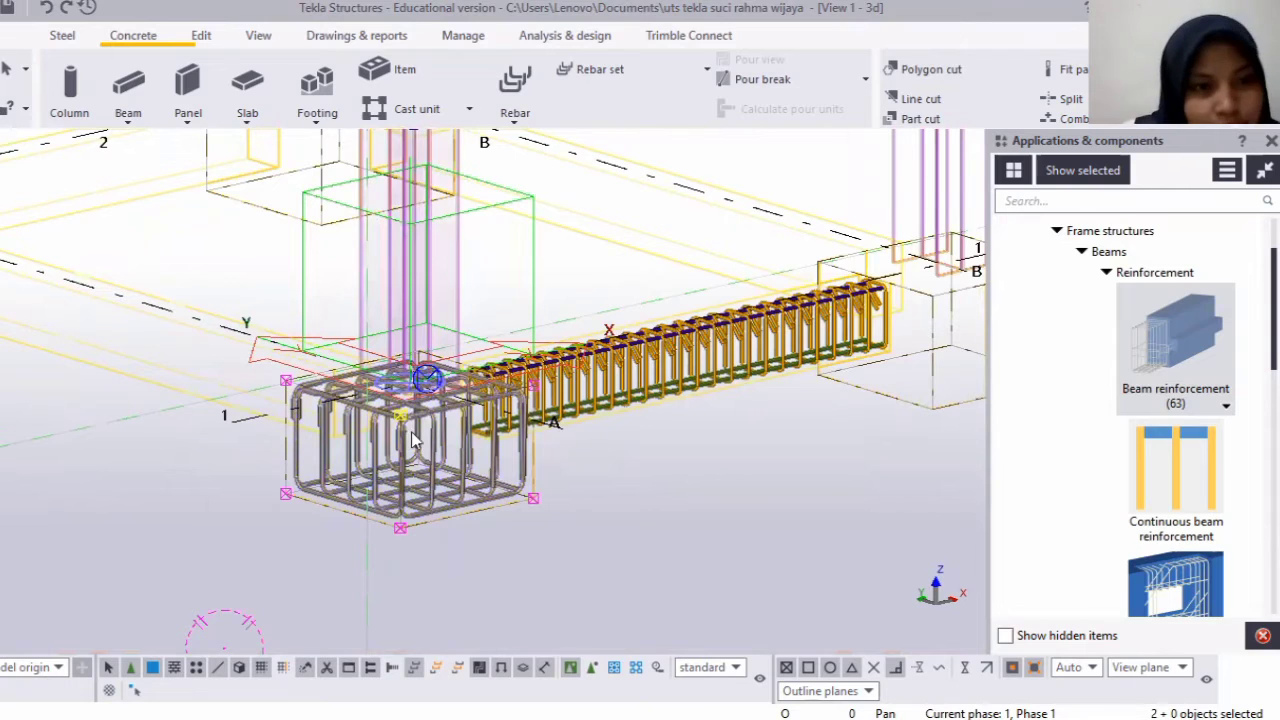
pyautogui.scroll(-3, 180, 382)
pyautogui.scroll(-1, 25, 365)
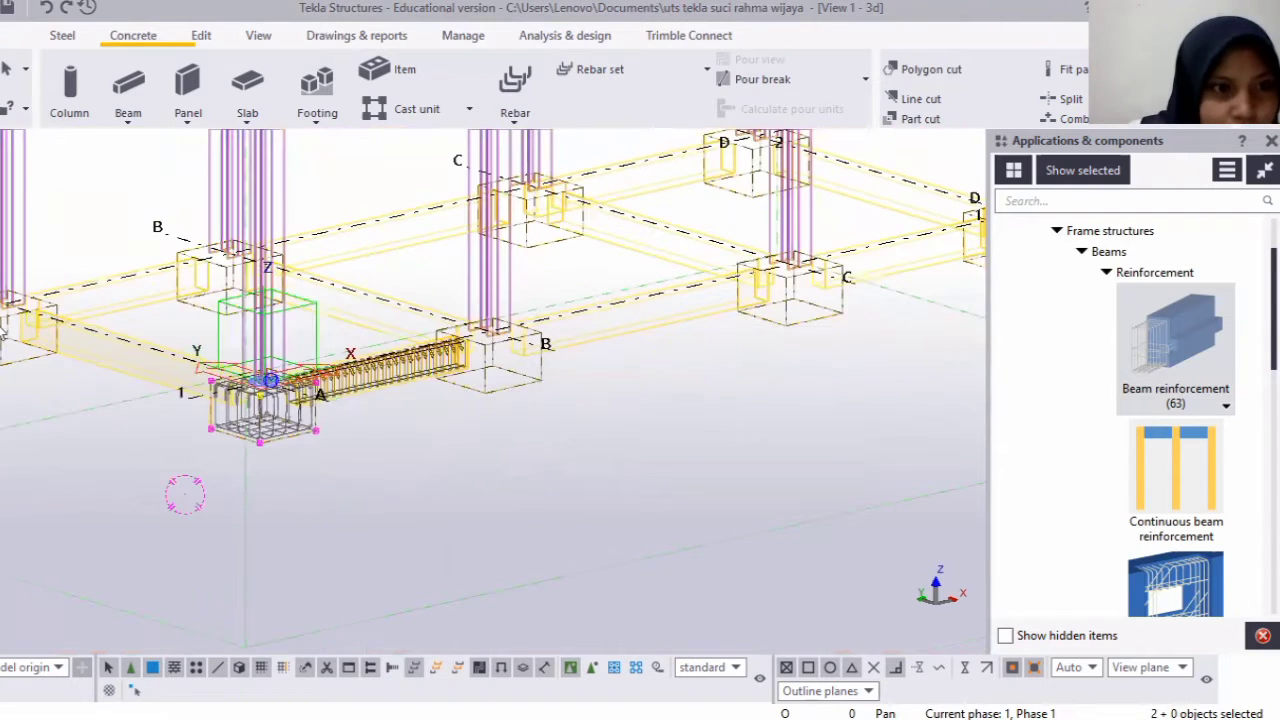
pyautogui.scroll(3, 300, 512)
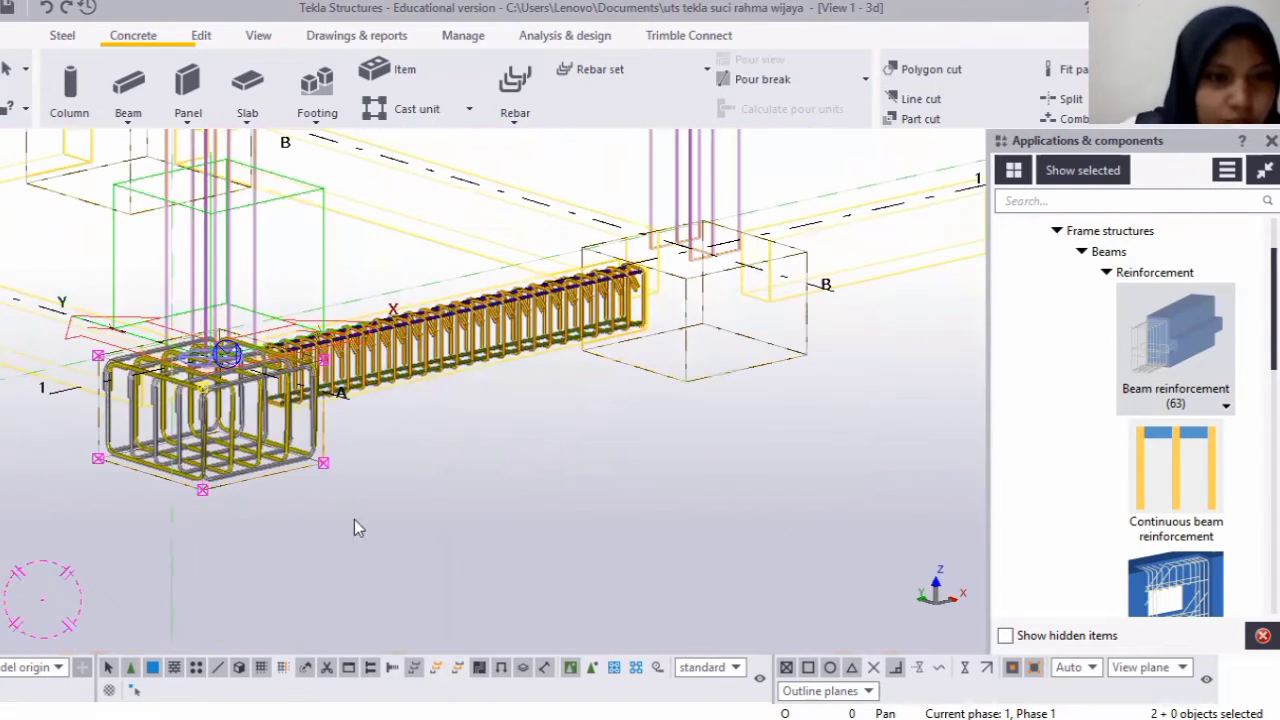
pyautogui.keyDown('ctrl'); pyautogui.click(243, 509); pyautogui.keyUp('ctrl')
pyautogui.scroll(-4, 143, 400)
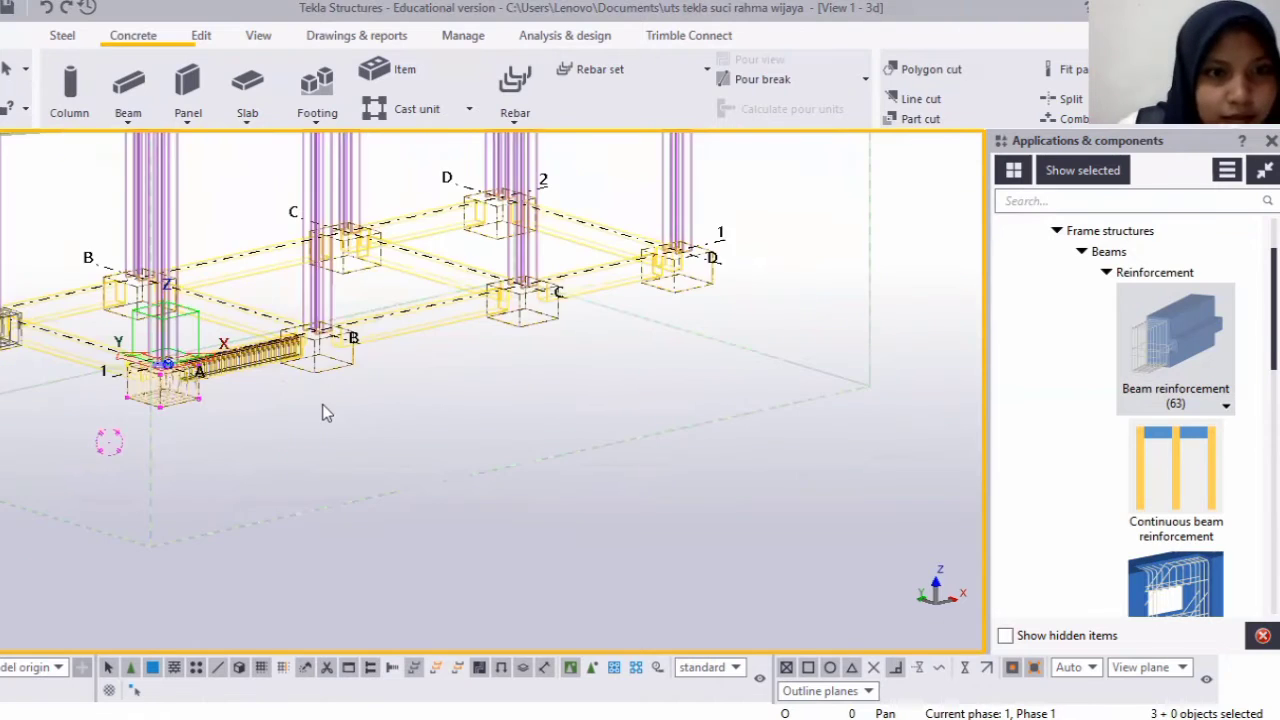
pyautogui.scroll(3, 322, 403)
pyautogui.scroll(2, 272, 364)
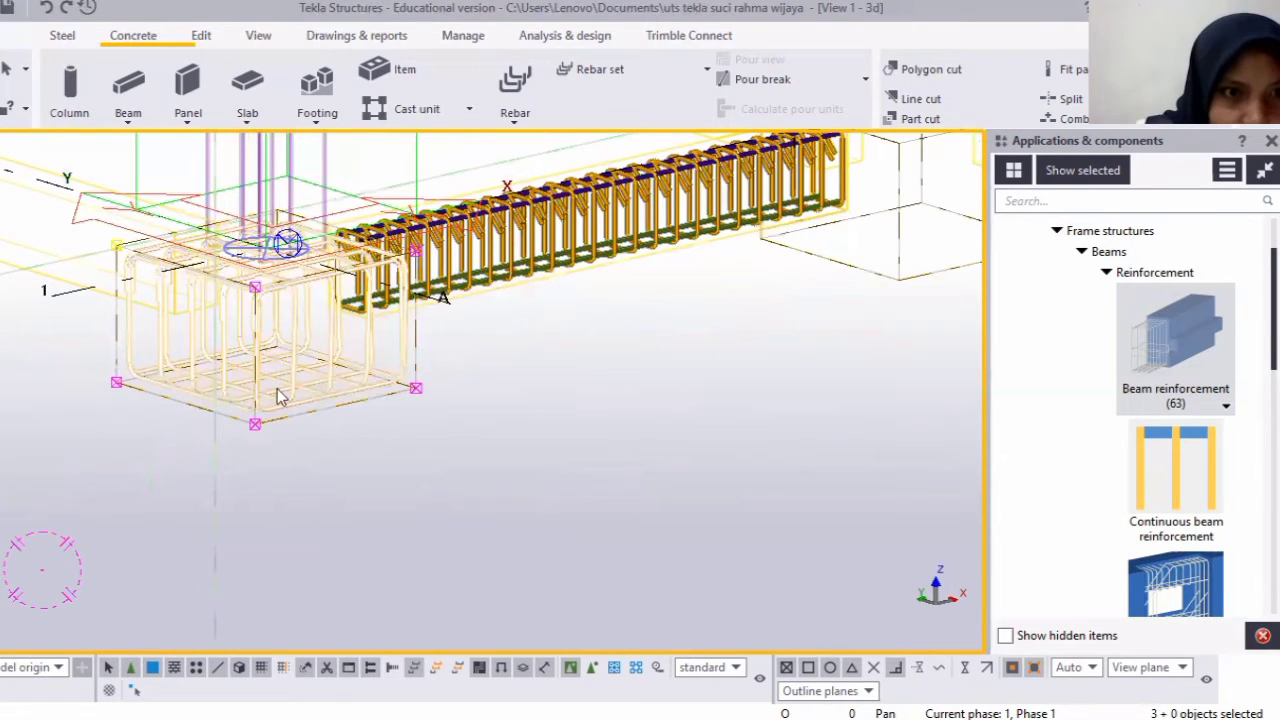
pyautogui.scroll(3, 272, 392)
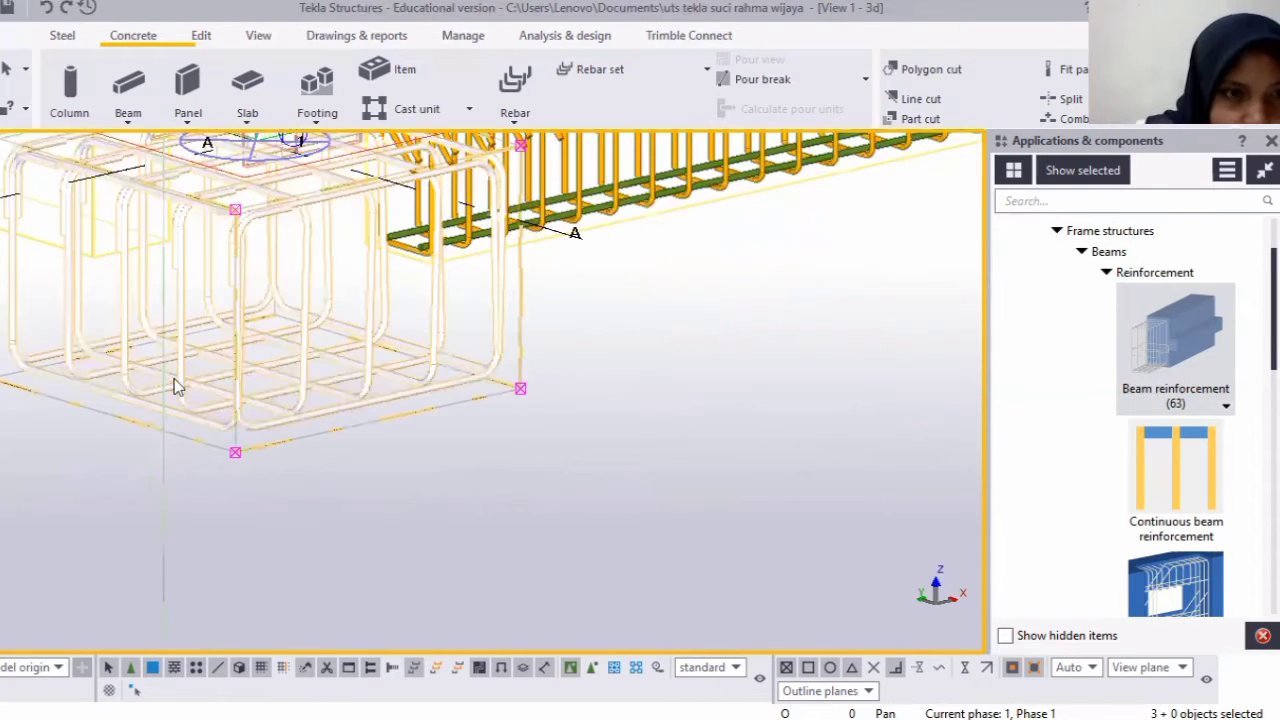
pyautogui.click(176, 299)
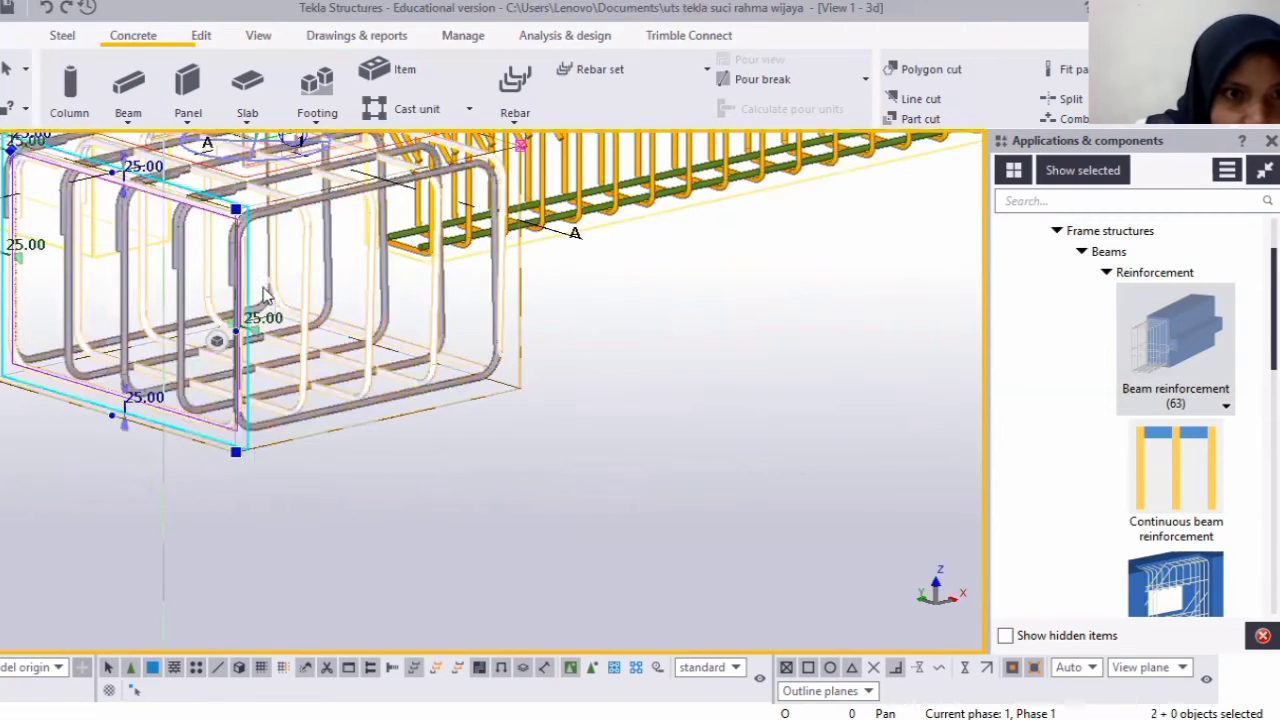
pyautogui.click(572, 495)
pyautogui.scroll(-3, 430, 363)
pyautogui.scroll(-2, 295, 361)
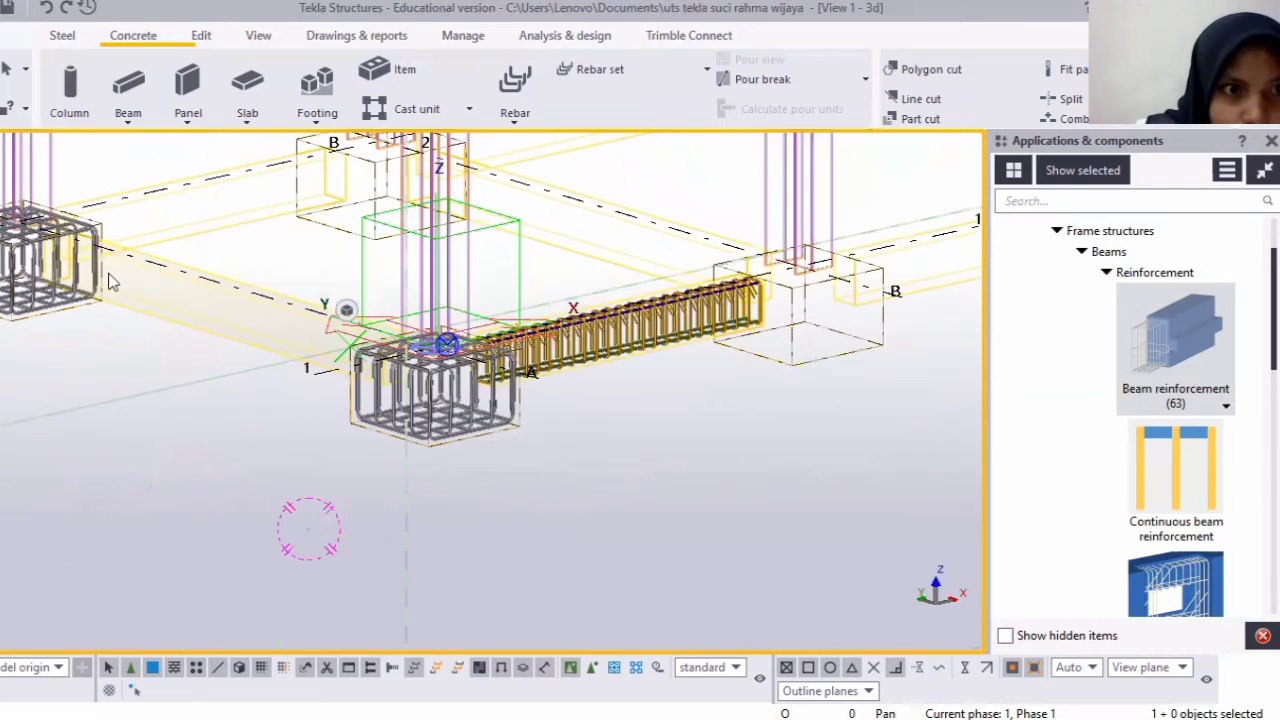
# Try to select the rebar sets of the footing at grid A-2 for copying, and clear the selection.
pyautogui.scroll(-2, 295, 361)
pyautogui.scroll(3, 106, 368)
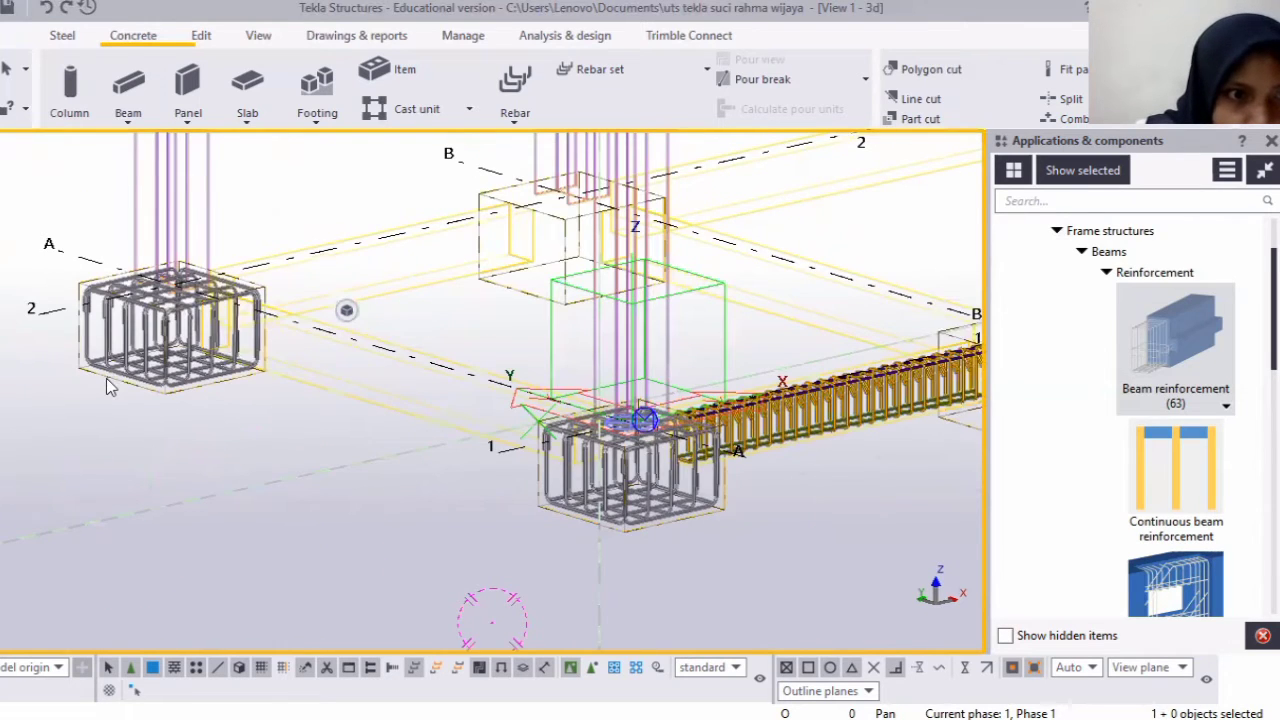
pyautogui.scroll(4, 106, 378)
pyautogui.keyDown('ctrl'); pyautogui.click(43, 364); pyautogui.keyUp('ctrl')
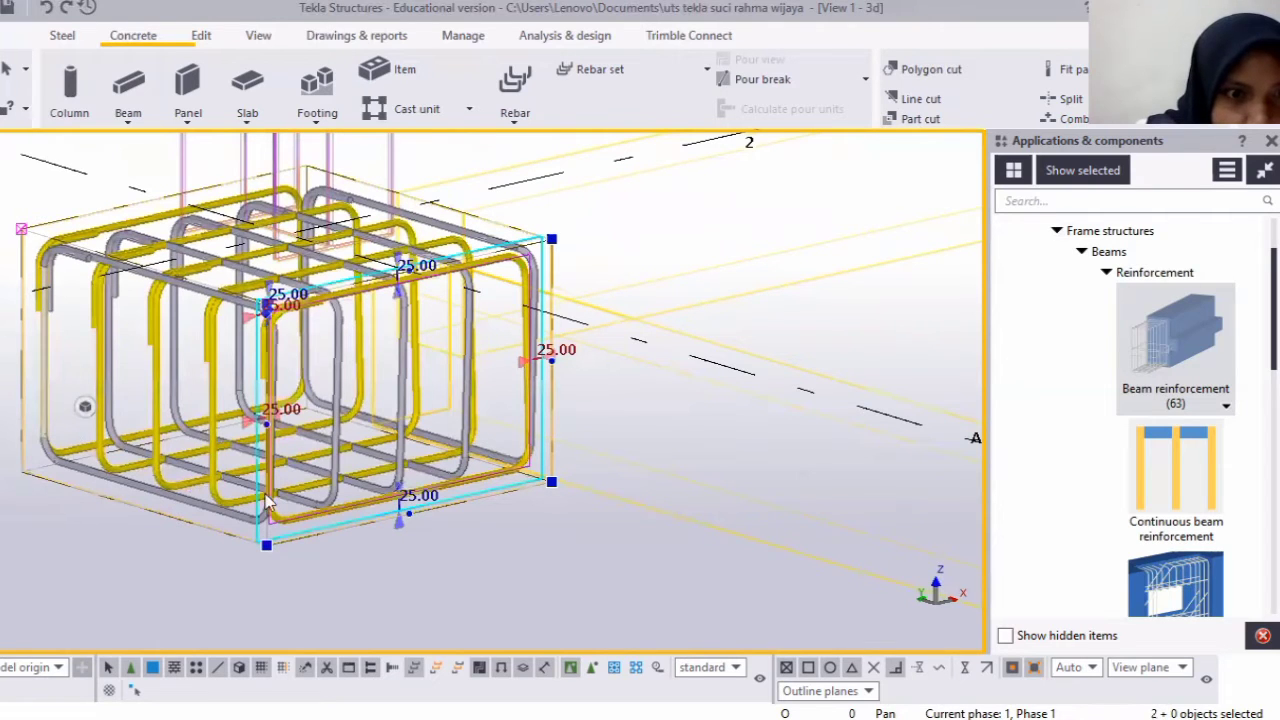
pyautogui.click(208, 383)
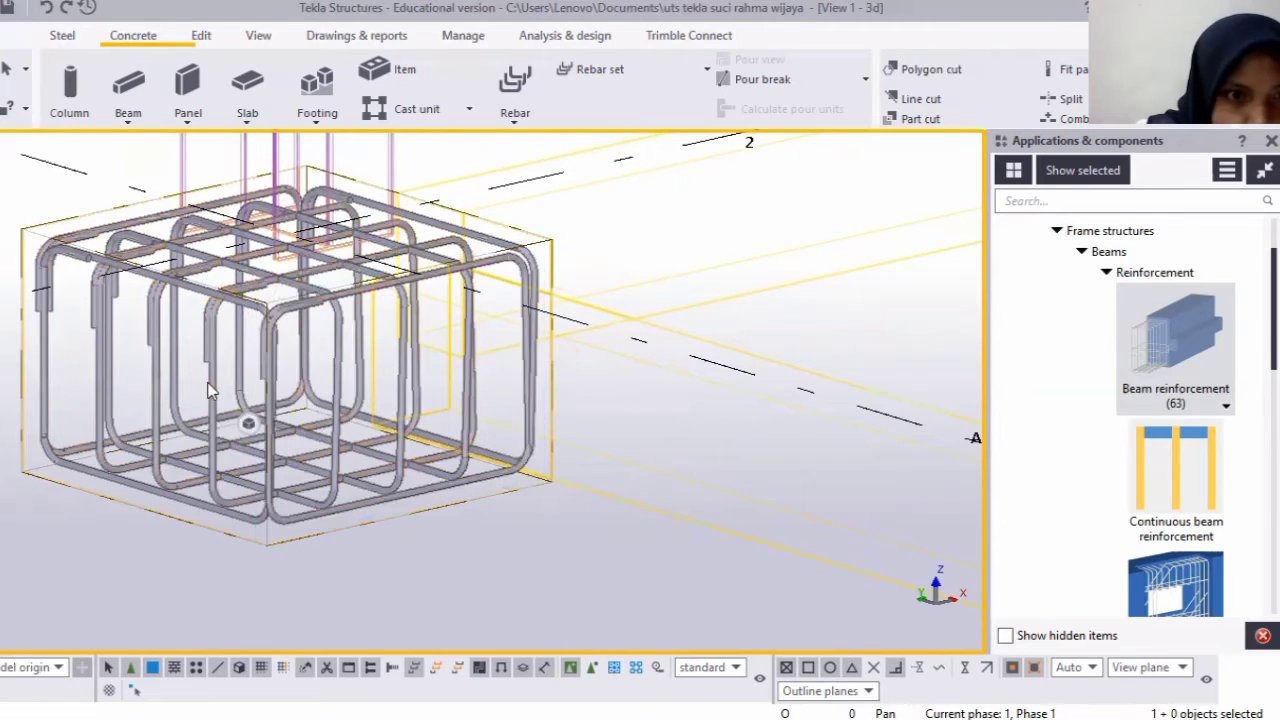
pyautogui.rightClick(474, 314)
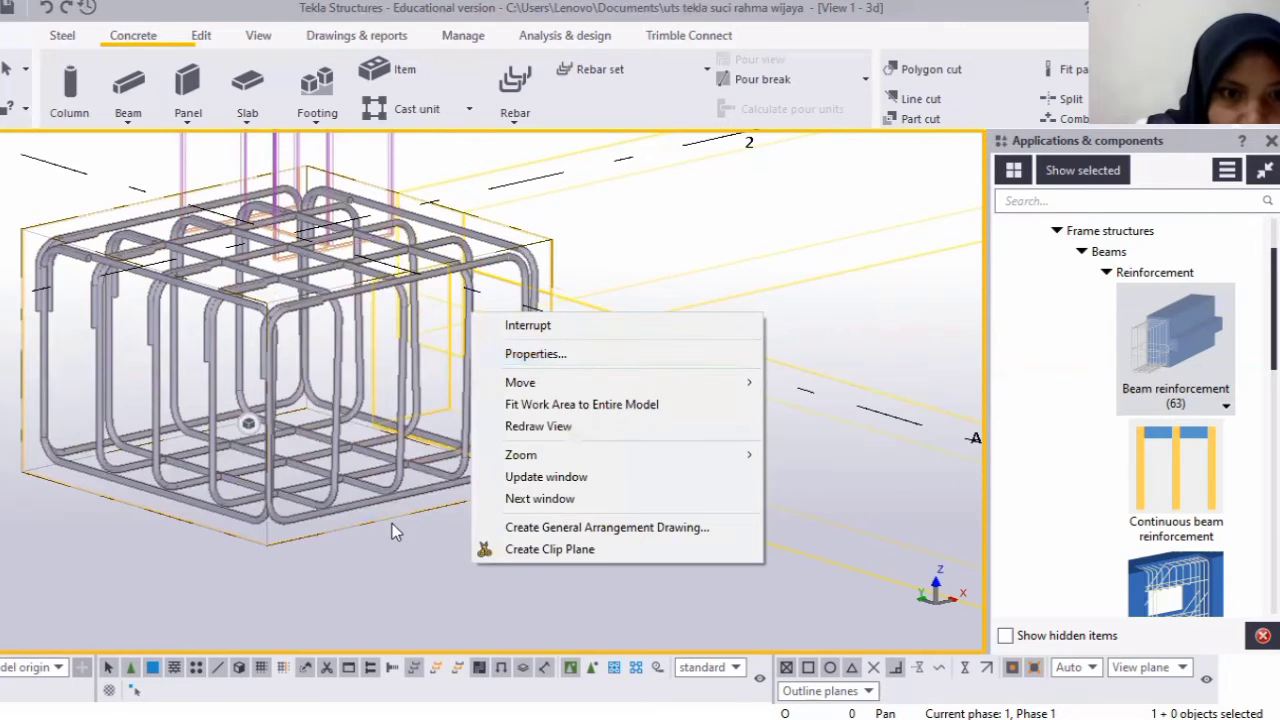
pyautogui.rightClick(396, 301)
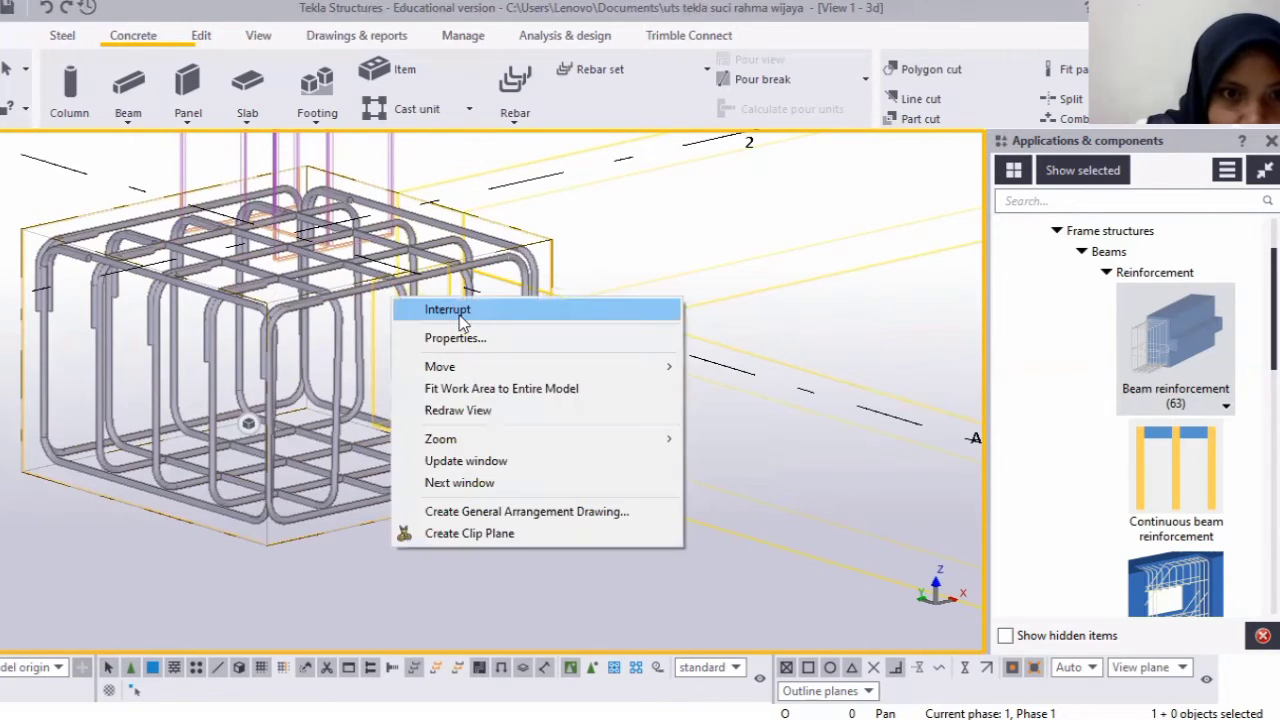
pyautogui.click(43, 347)
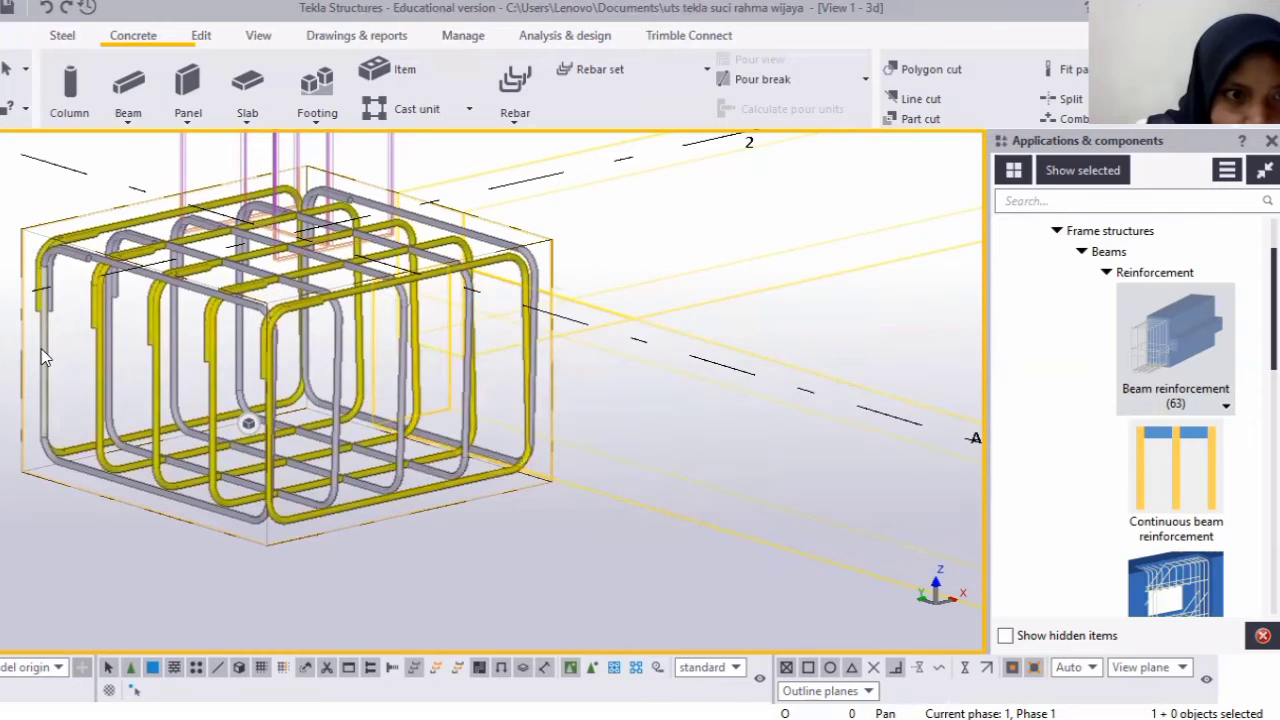
pyautogui.click(92, 364)
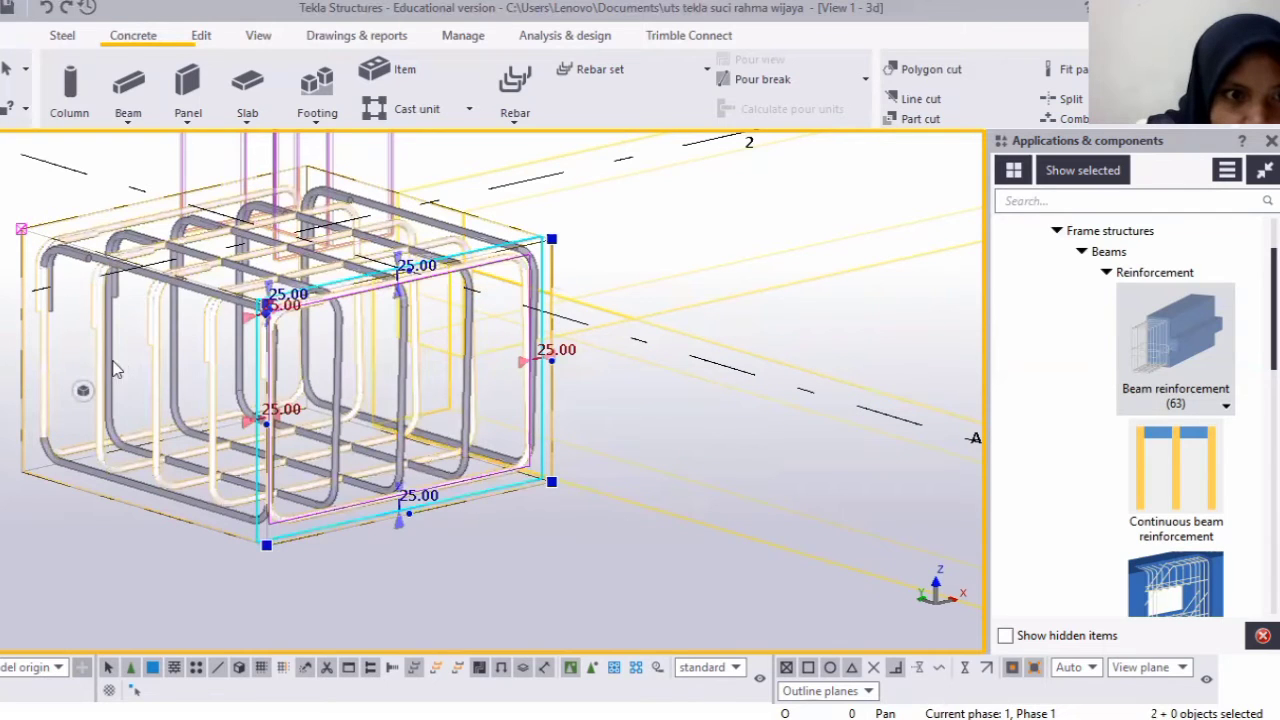
pyautogui.click(106, 374)
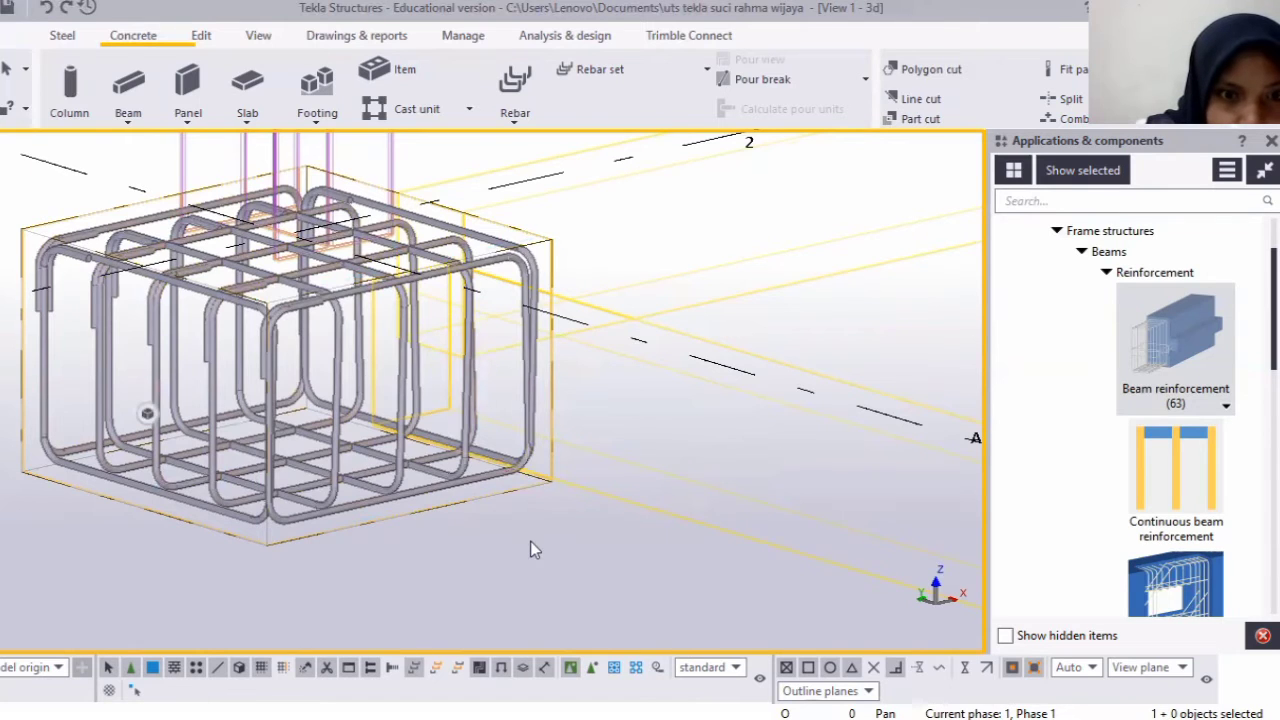
# Try to select the rebar set of the footing at grid A-1 for copying, and clear the selection.
pyautogui.scroll(-5, 530, 541)
pyautogui.scroll(4, 312, 449)
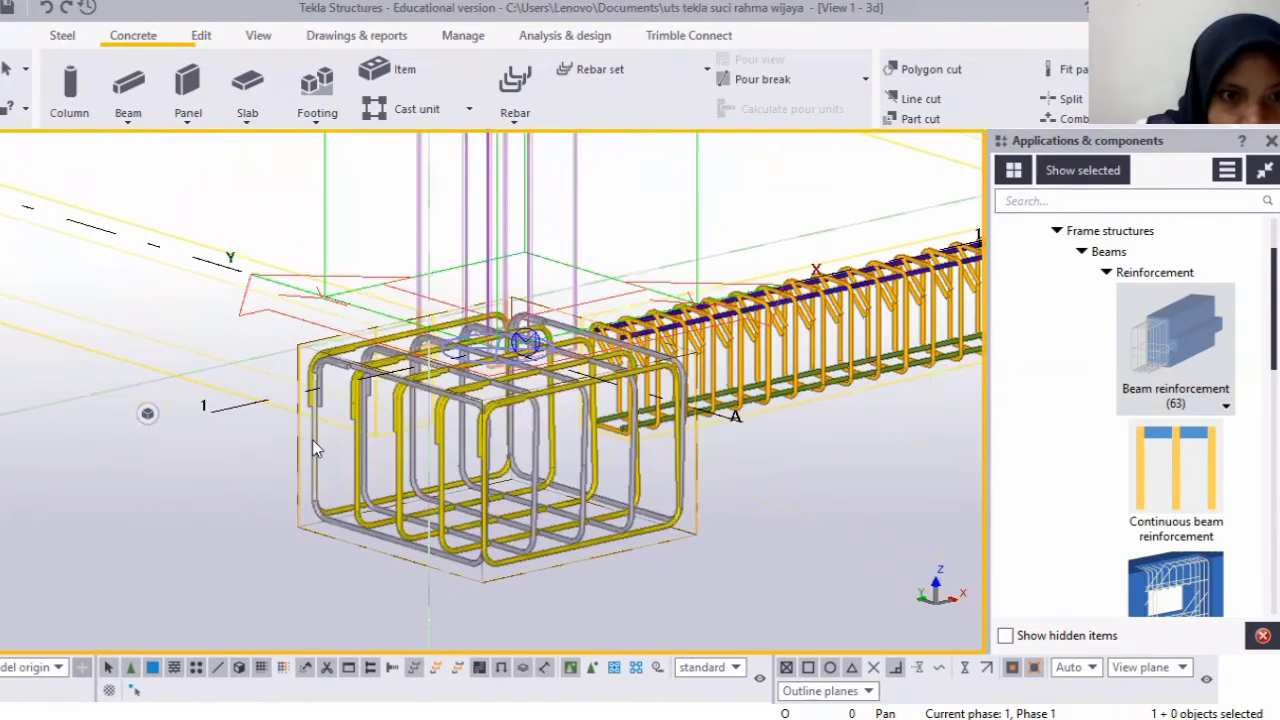
pyautogui.click(314, 445)
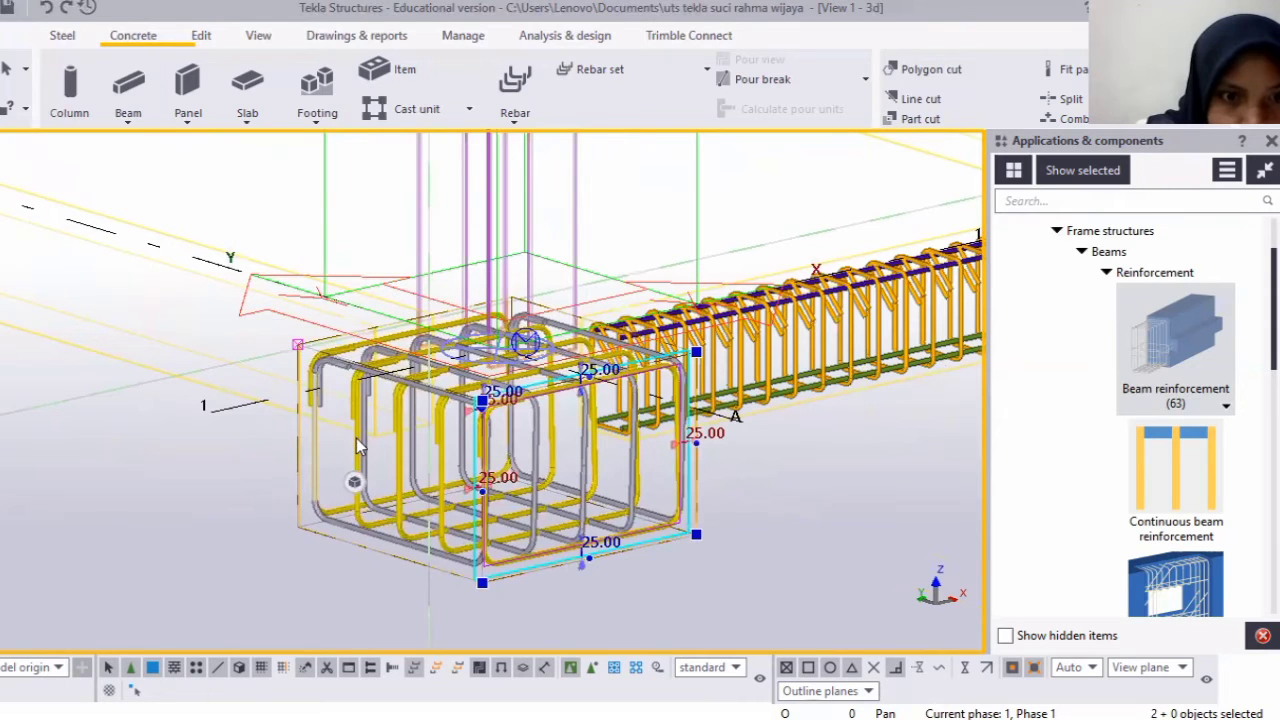
pyautogui.click(594, 231)
pyautogui.scroll(1, 629, 228)
pyautogui.rightClick(622, 227)
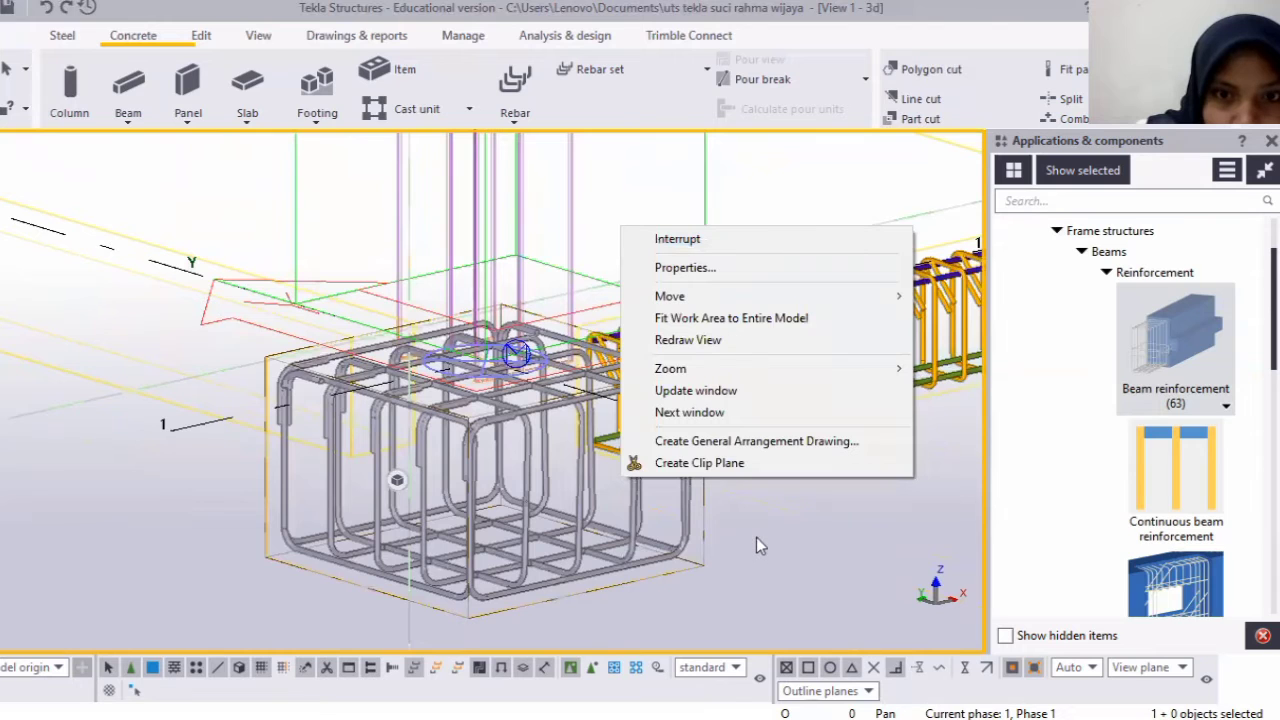
pyautogui.rightClick(758, 289)
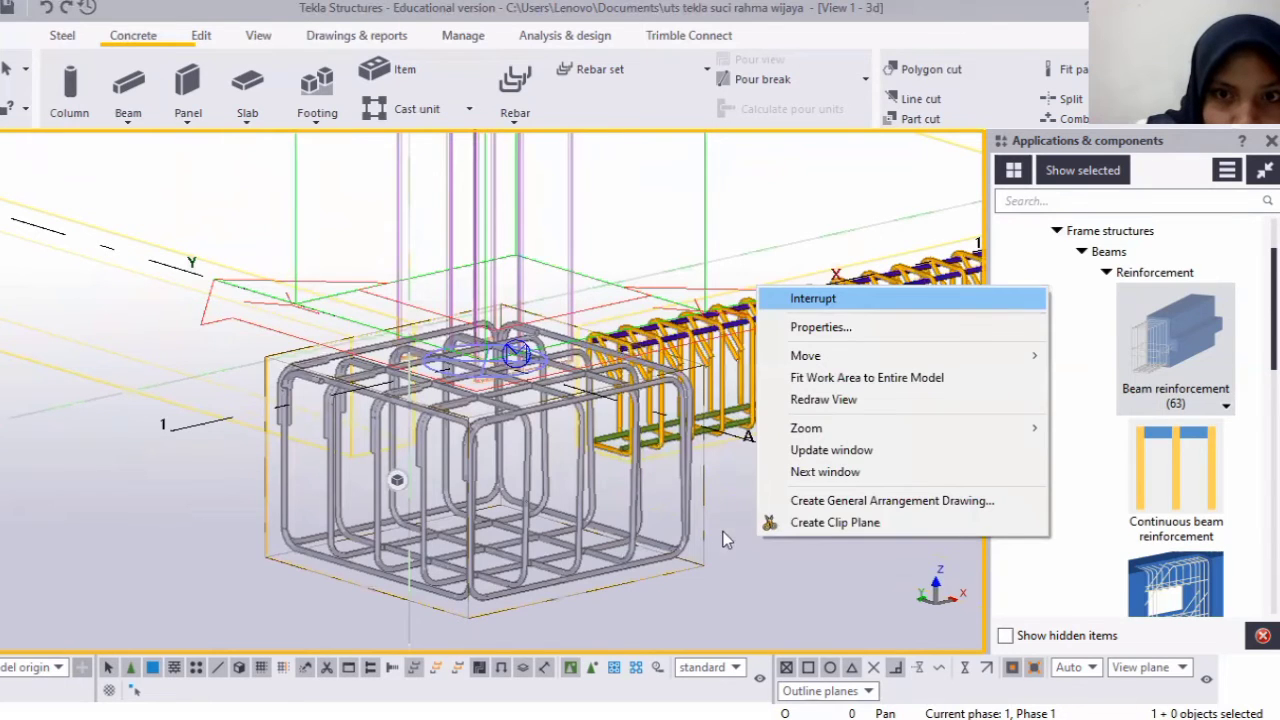
pyautogui.click(713, 557)
pyautogui.scroll(-5, 647, 501)
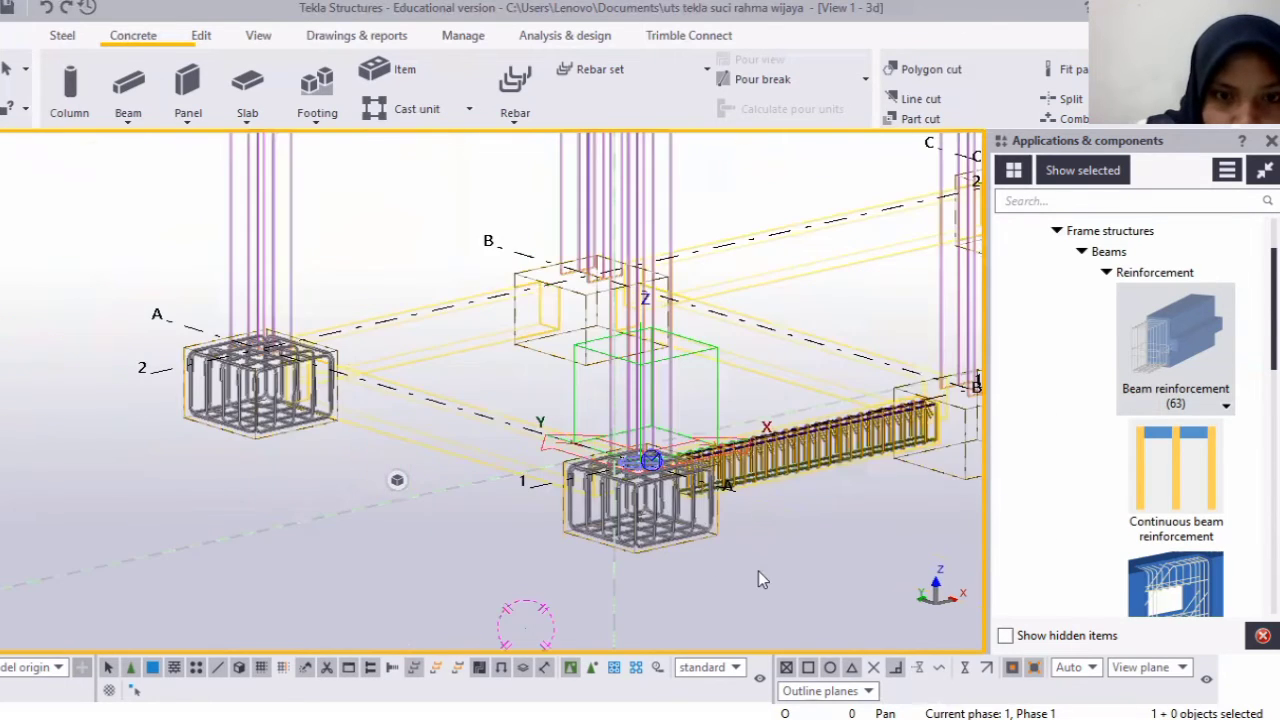
pyautogui.scroll(3, 740, 576)
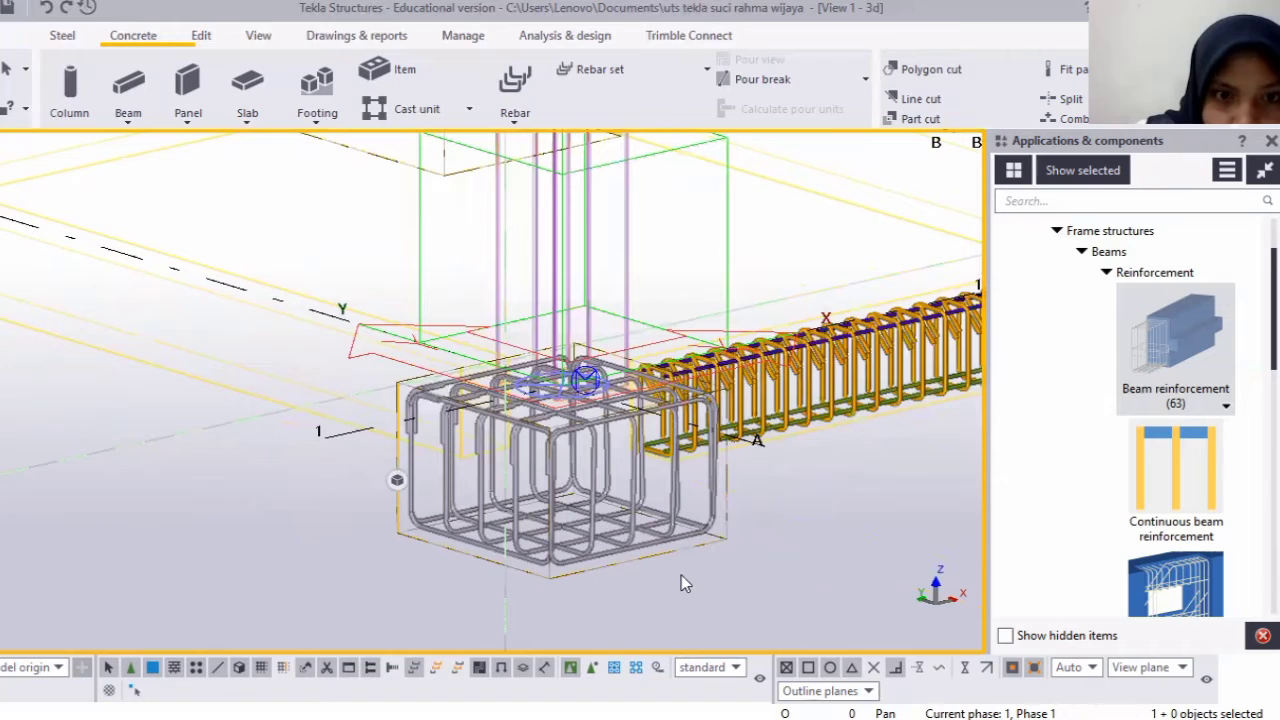
# Select both rebar sets in each of the footings at grids A-1 and A-2 together.
pyautogui.click(517, 478)
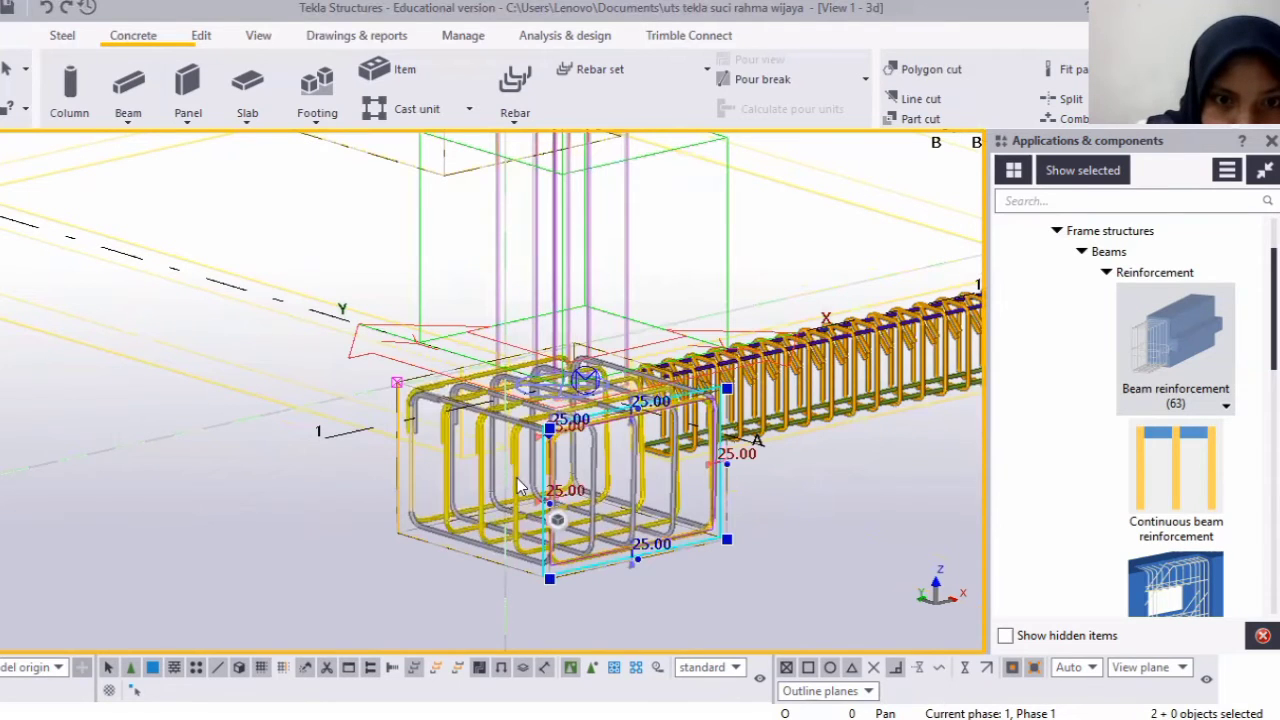
pyautogui.keyDown('ctrl'); pyautogui.click(595, 481); pyautogui.keyUp('ctrl')
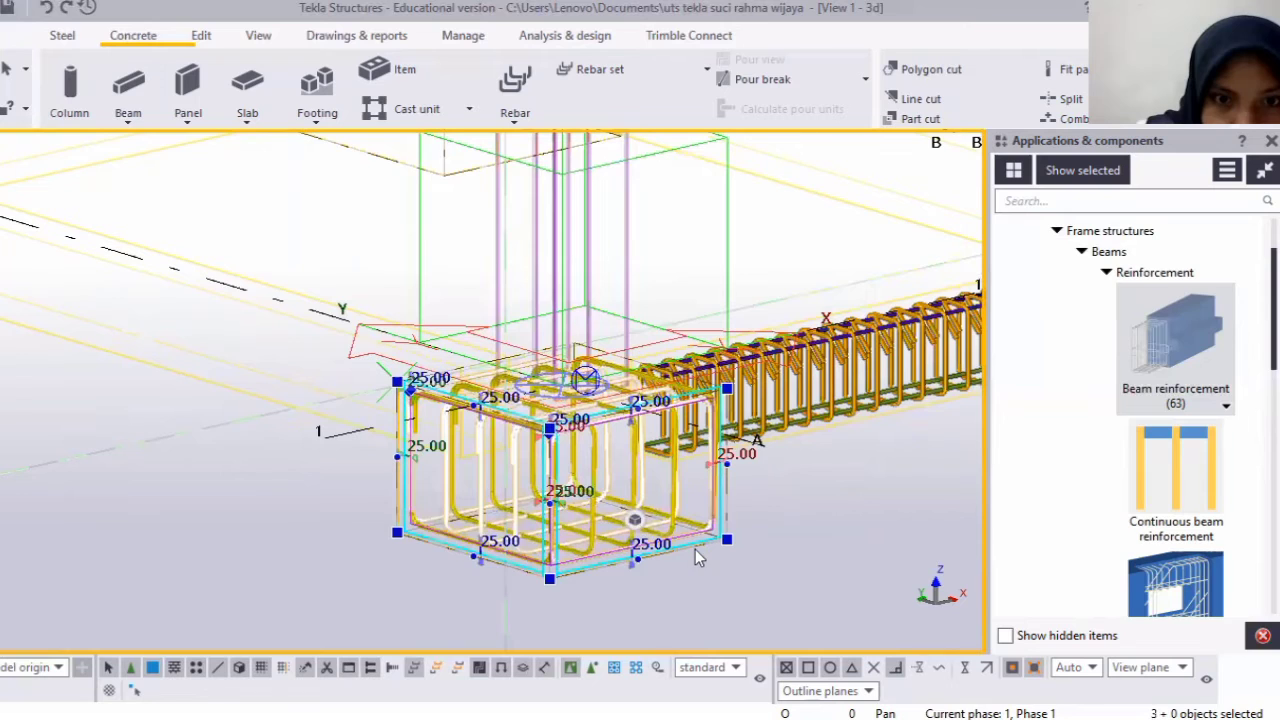
pyautogui.scroll(-1, 590, 507)
pyautogui.moveTo(279, 374); pyautogui.dragTo(604, 468, button='middle')
pyautogui.scroll(-2, 604, 468)
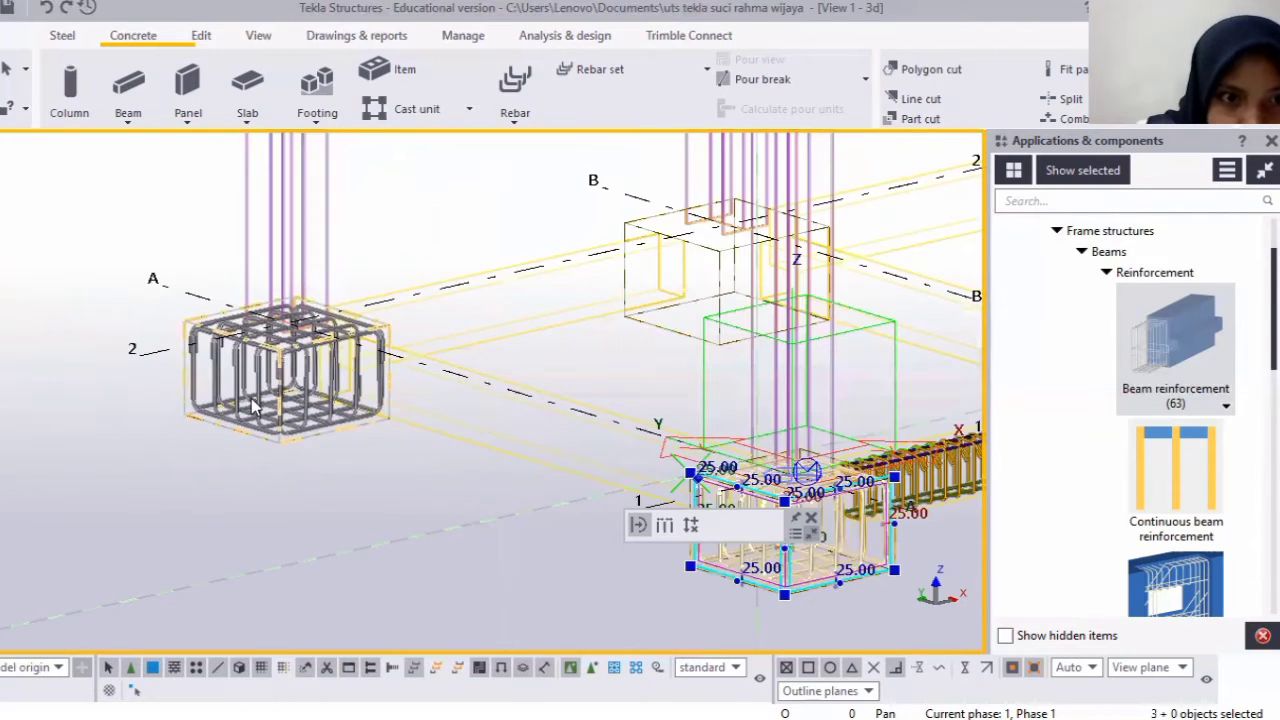
pyautogui.scroll(2, 250, 398)
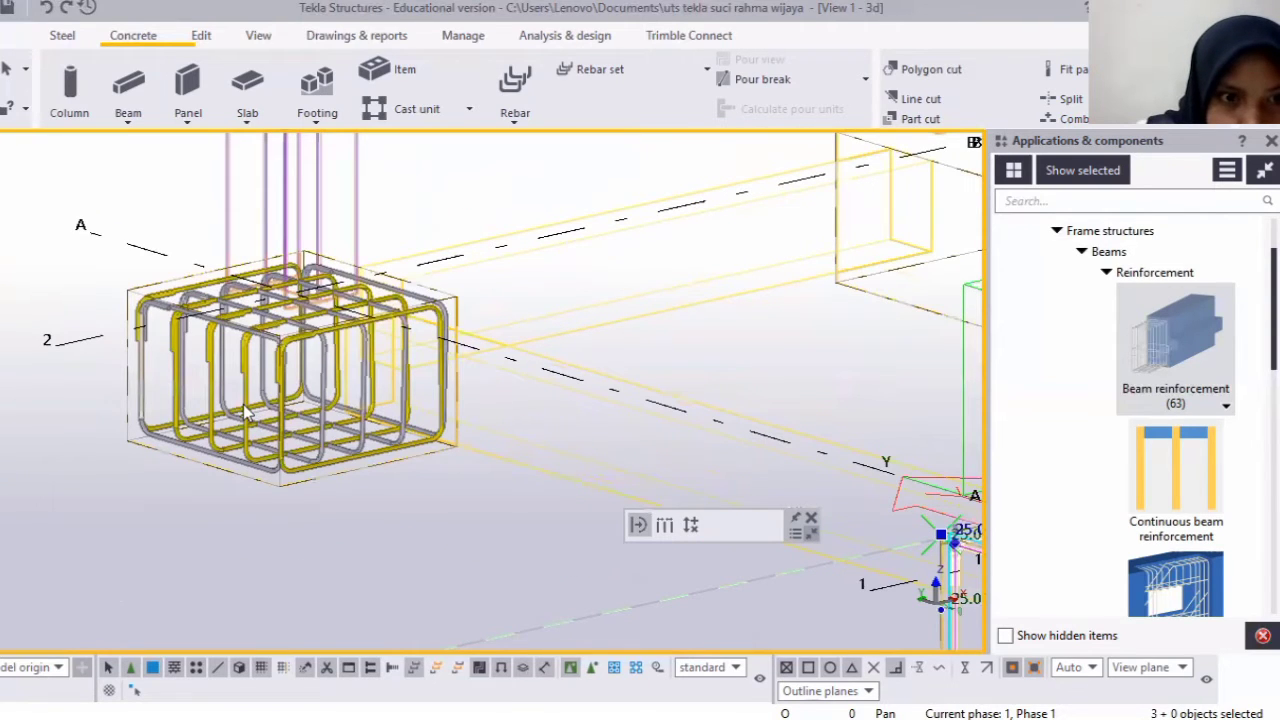
pyautogui.keyDown('ctrl'); pyautogui.click(247, 410); pyautogui.keyUp('ctrl')
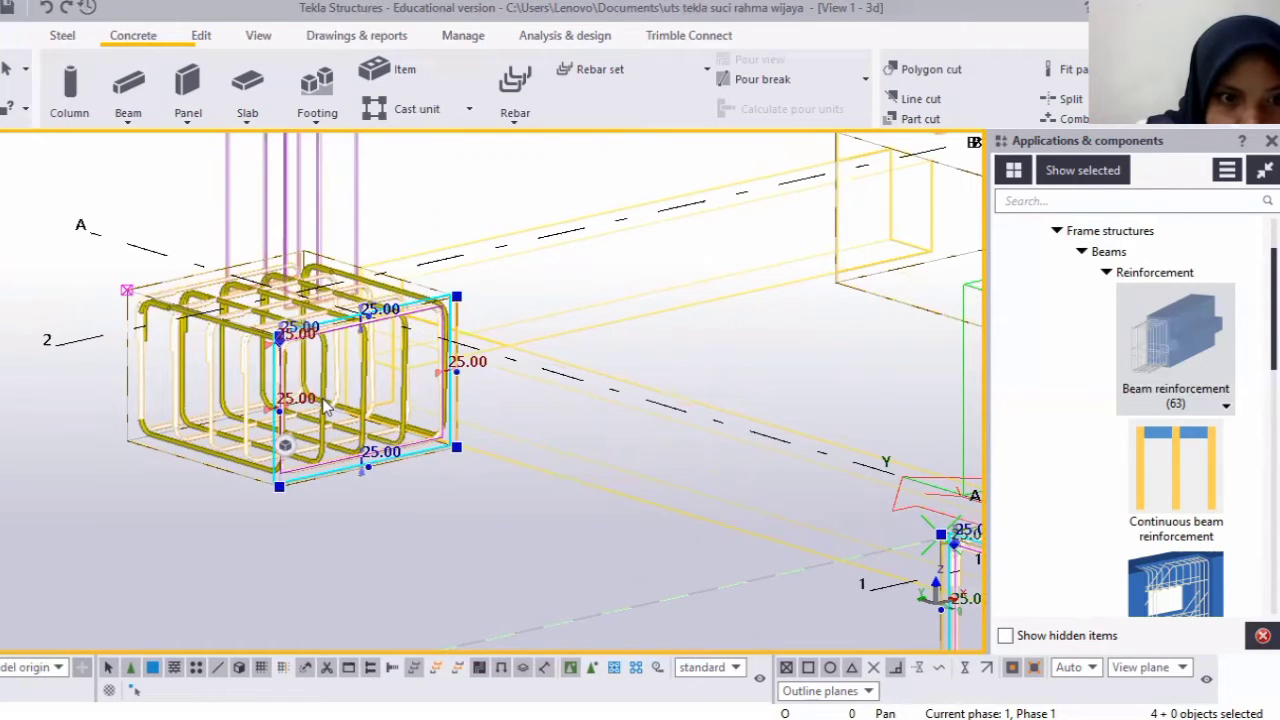
pyautogui.keyDown('ctrl'); pyautogui.click(325, 405); pyautogui.keyUp('ctrl')
# Copy the selected footing rebar sets linearly with dX 3000, dY 0, dZ 0 and one copy, onto the grid B footings.
pyautogui.rightClick(564, 414)
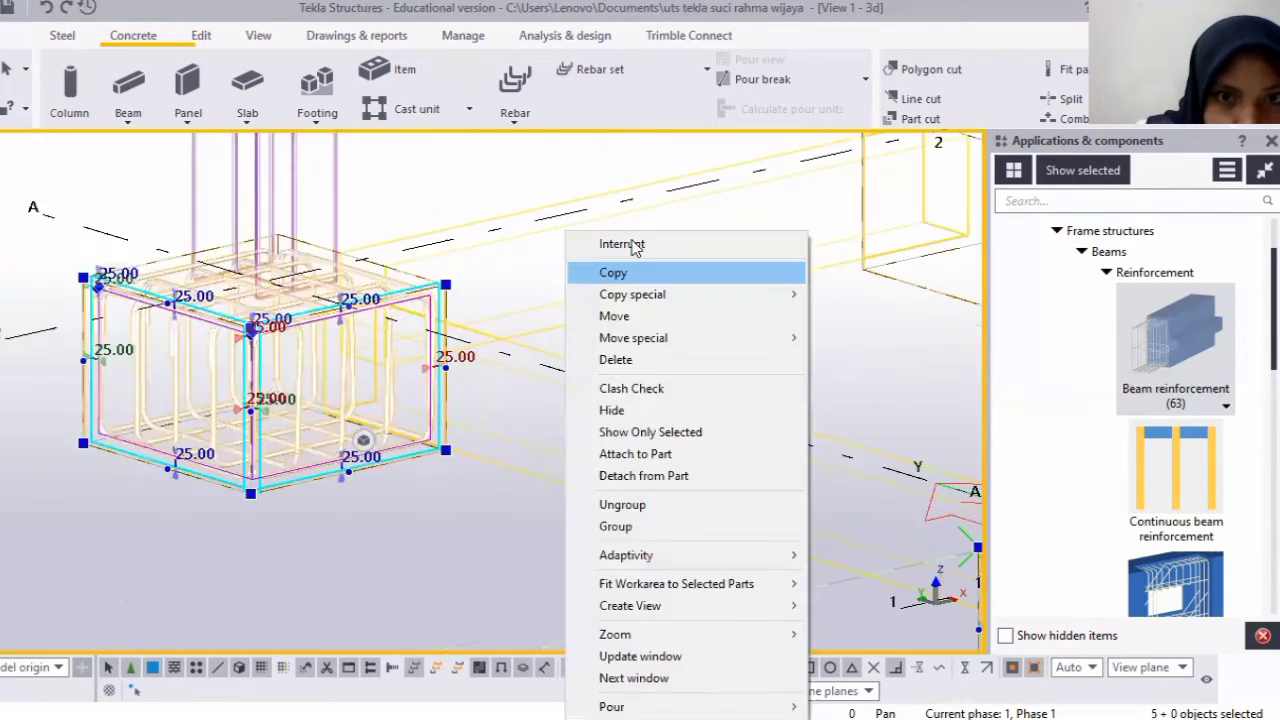
pyautogui.moveTo(632, 294)
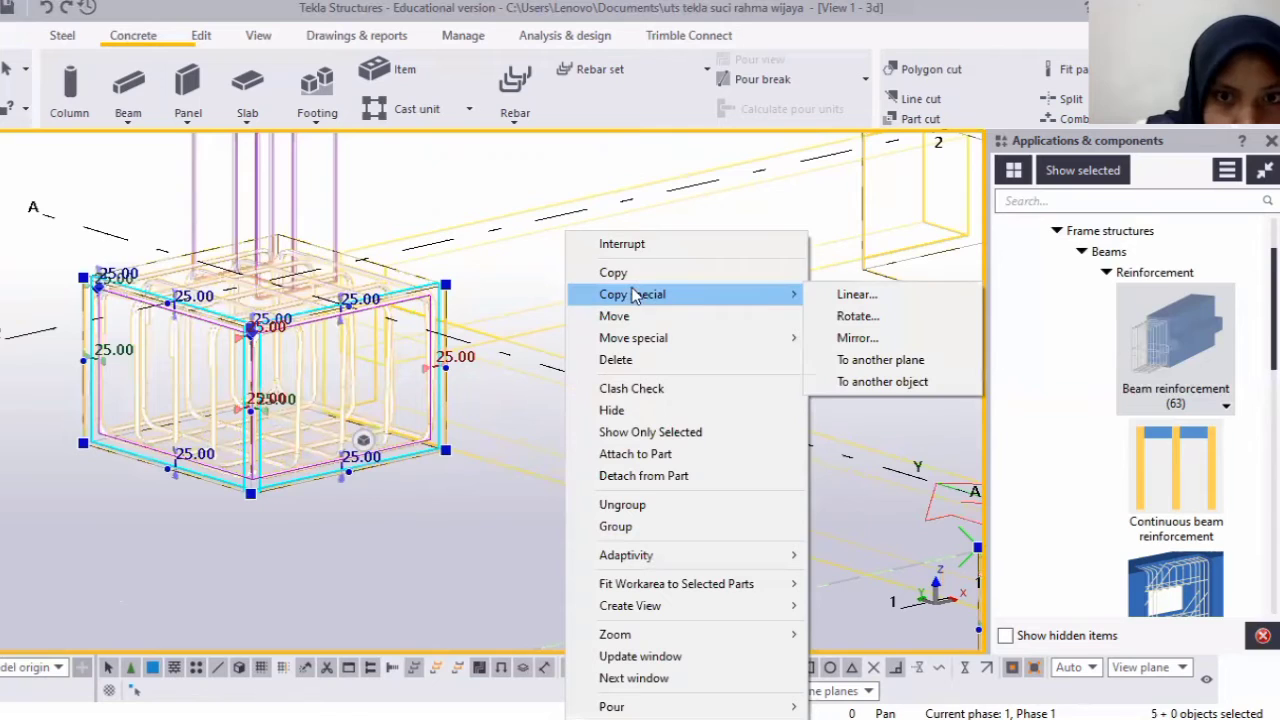
pyautogui.click(861, 298)
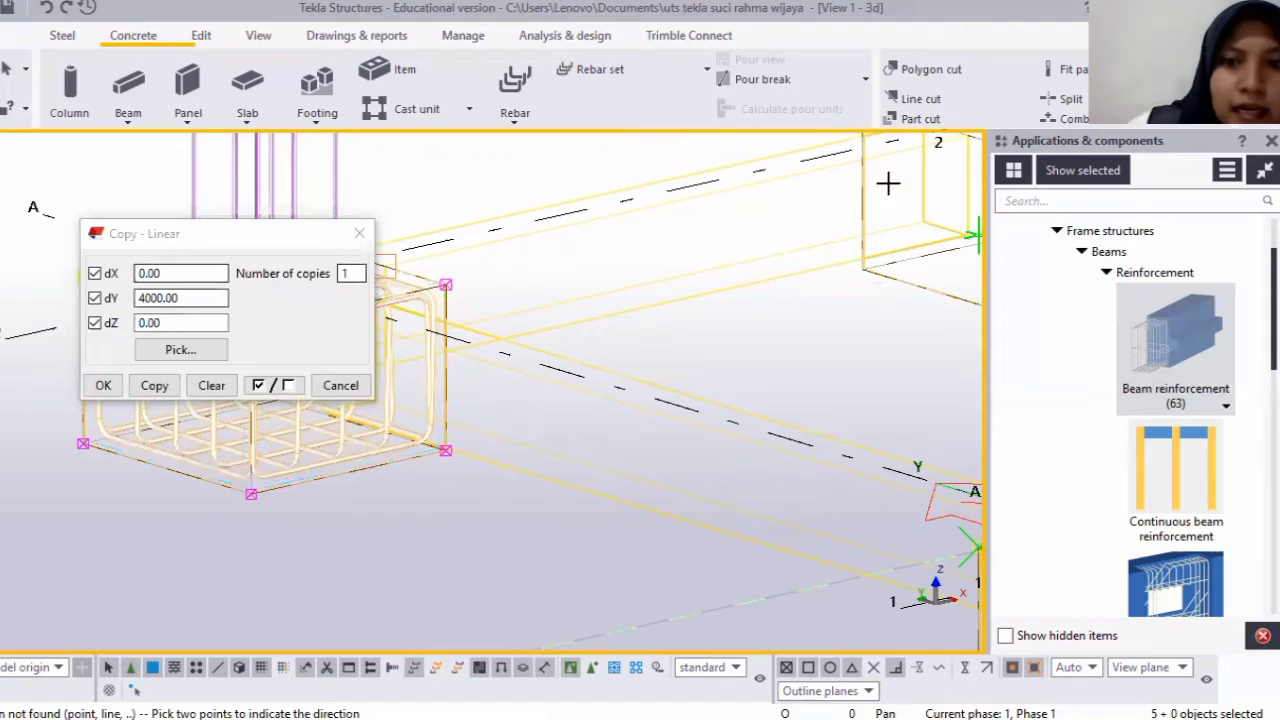
pyautogui.doubleClick(158, 298)
pyautogui.write('0')
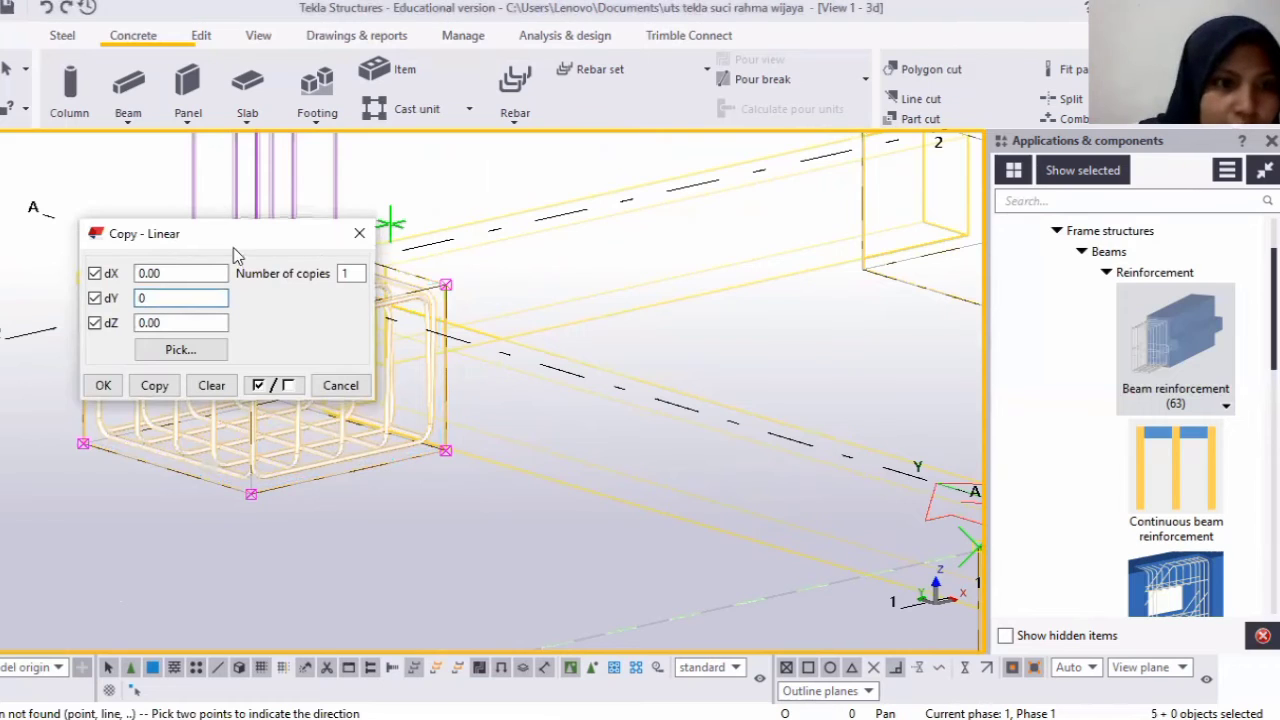
pyautogui.click(144, 277)
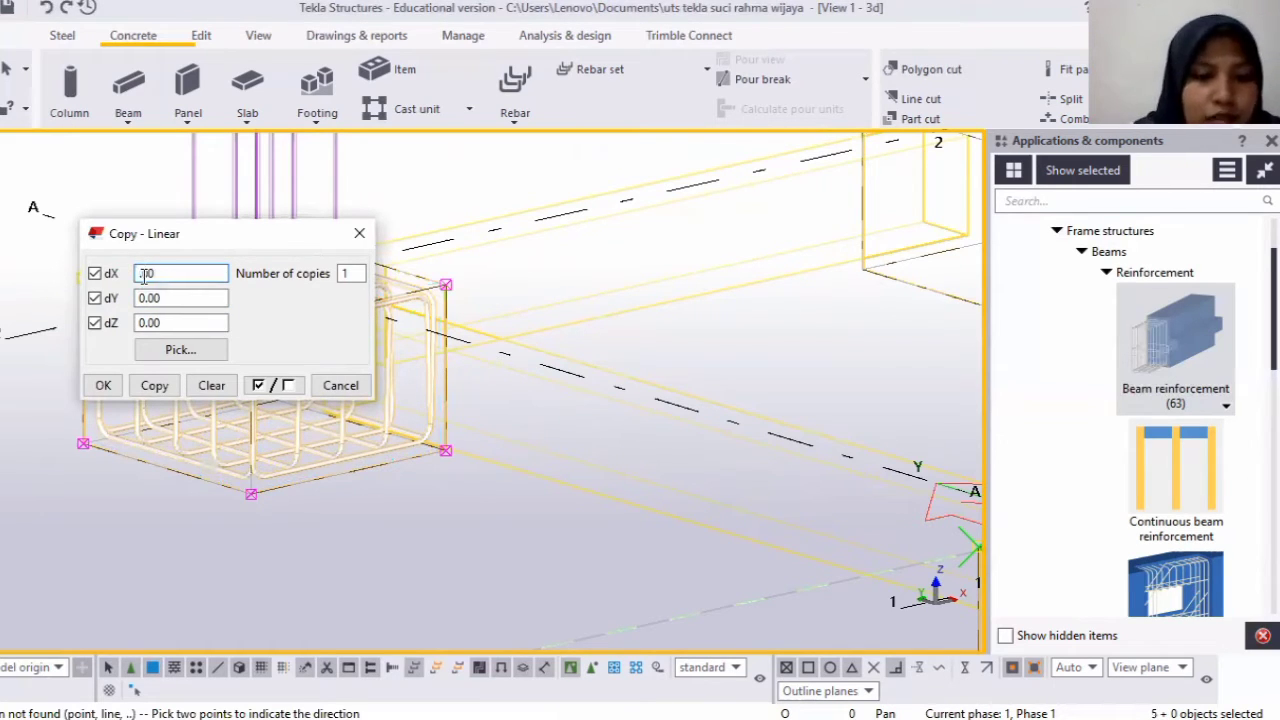
pyautogui.write('30')
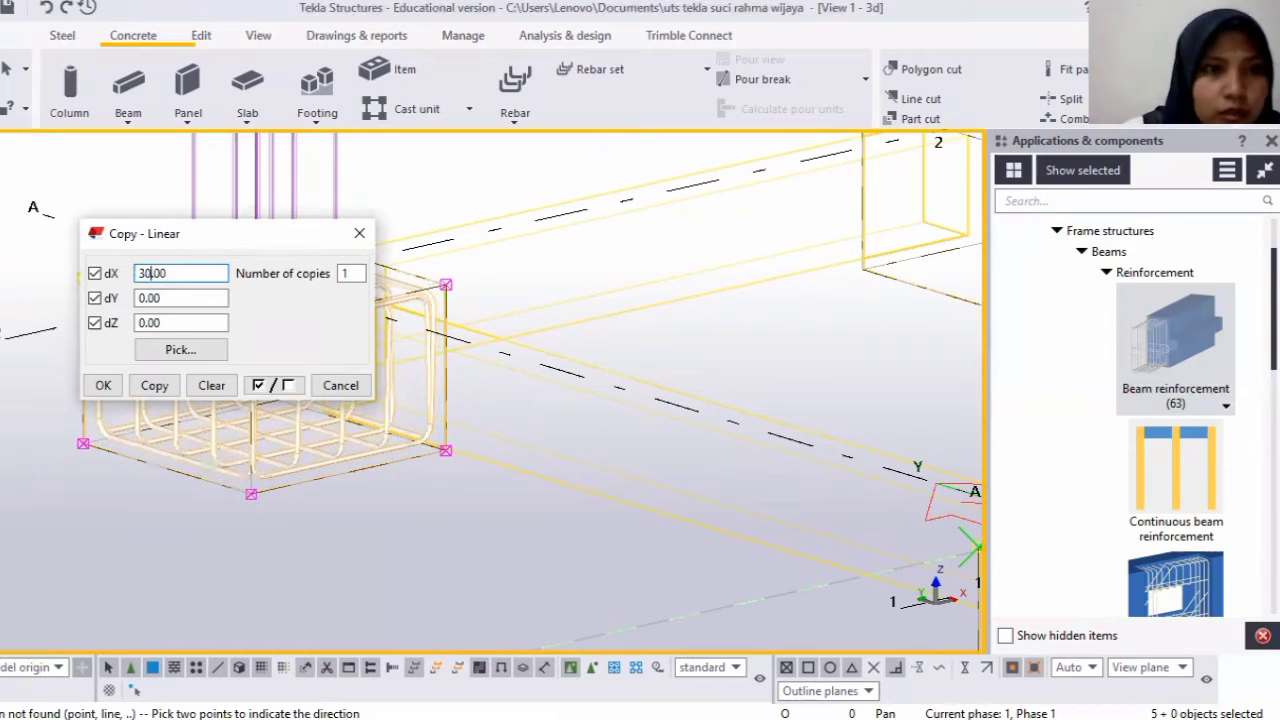
pyautogui.write('00')
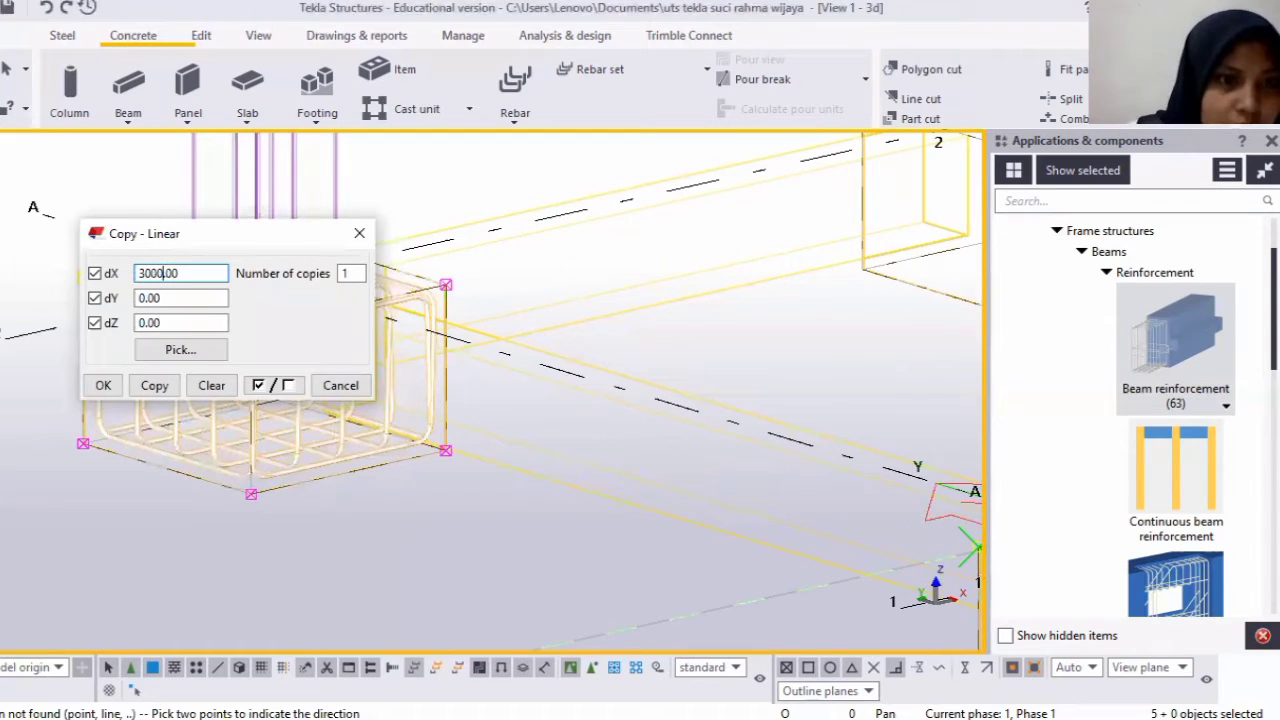
pyautogui.click(154, 385)
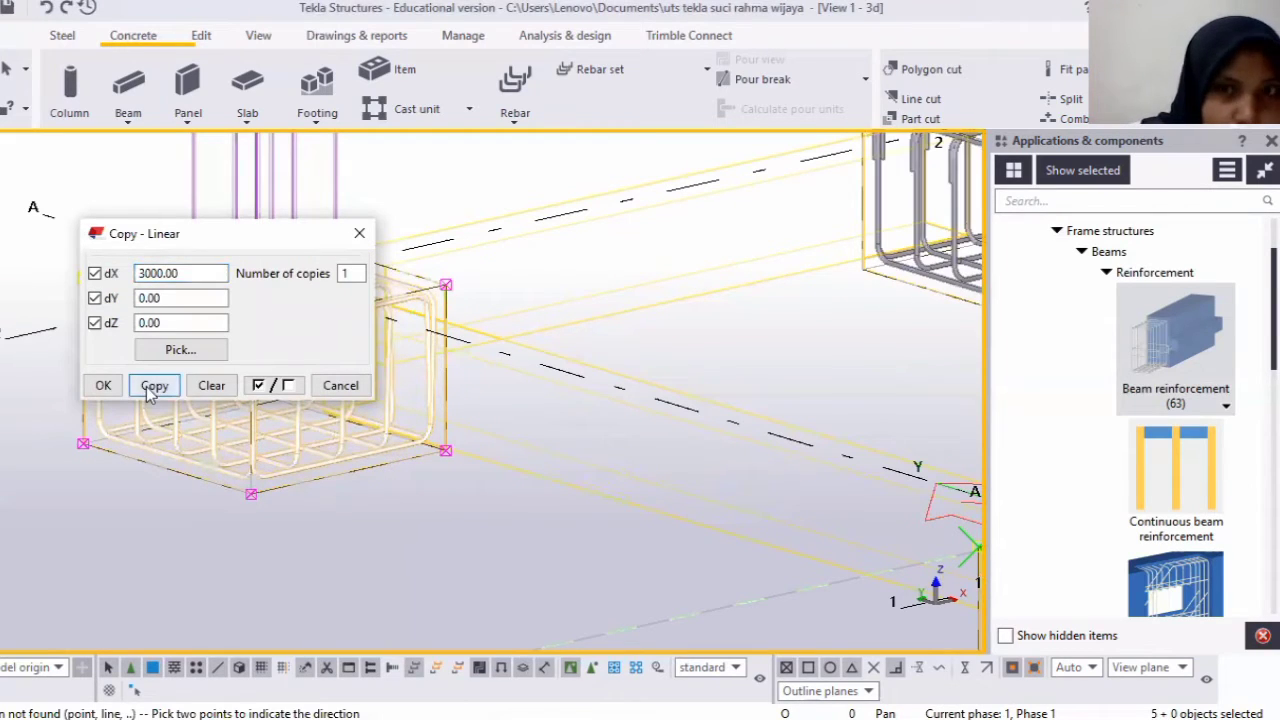
# Make another linear copy of the selected footing rebar sets with dX 7000, answering the duplicates prompt.
pyautogui.click(143, 274)
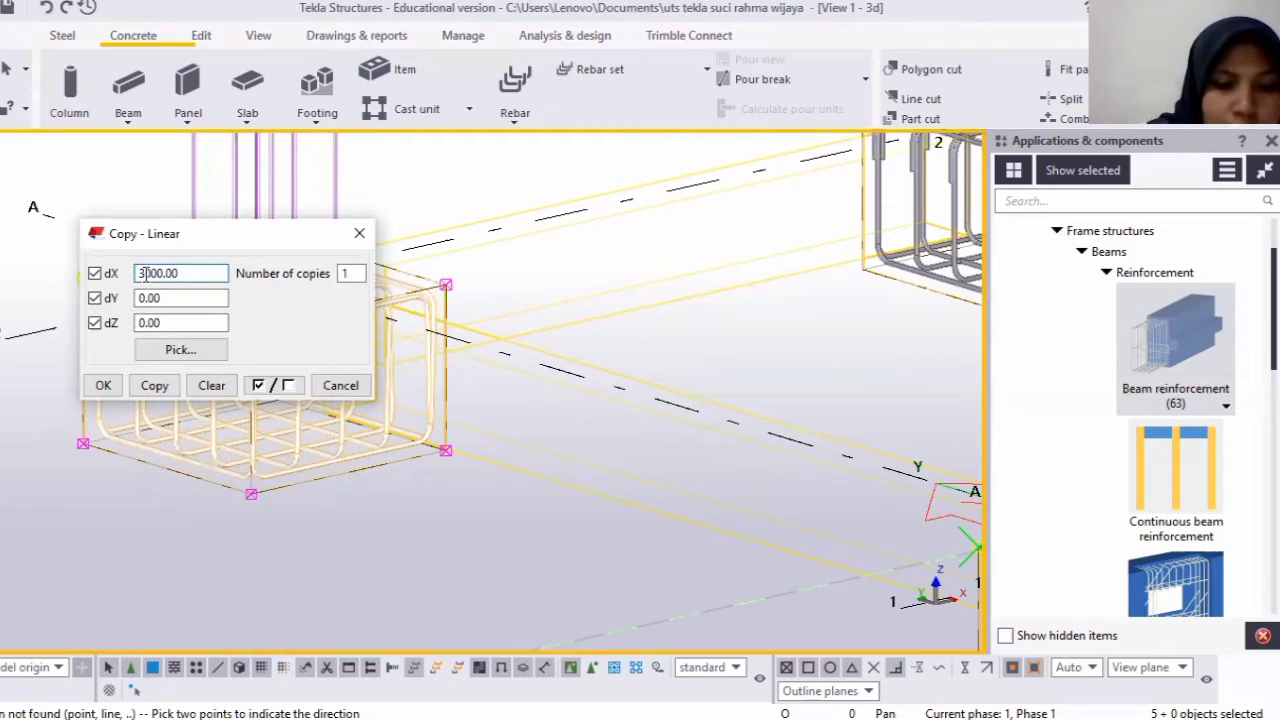
pyautogui.press('BackSpace')
pyautogui.write('7')
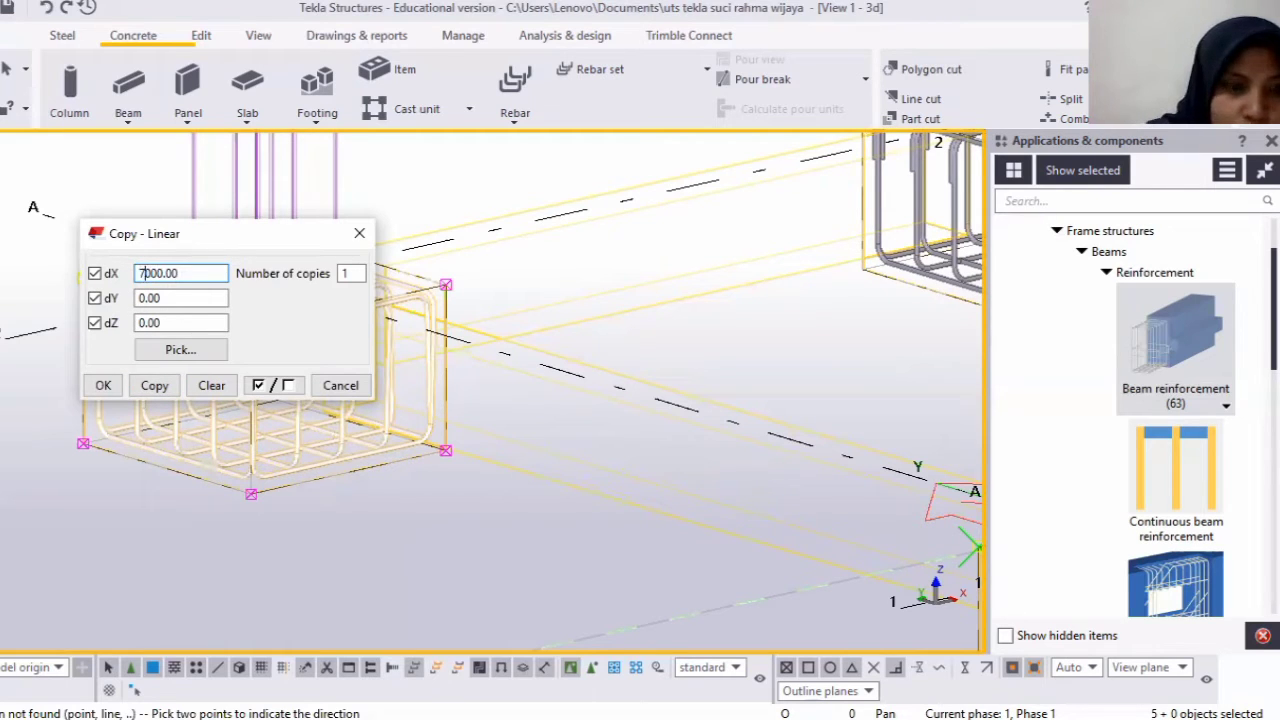
pyautogui.click(155, 386)
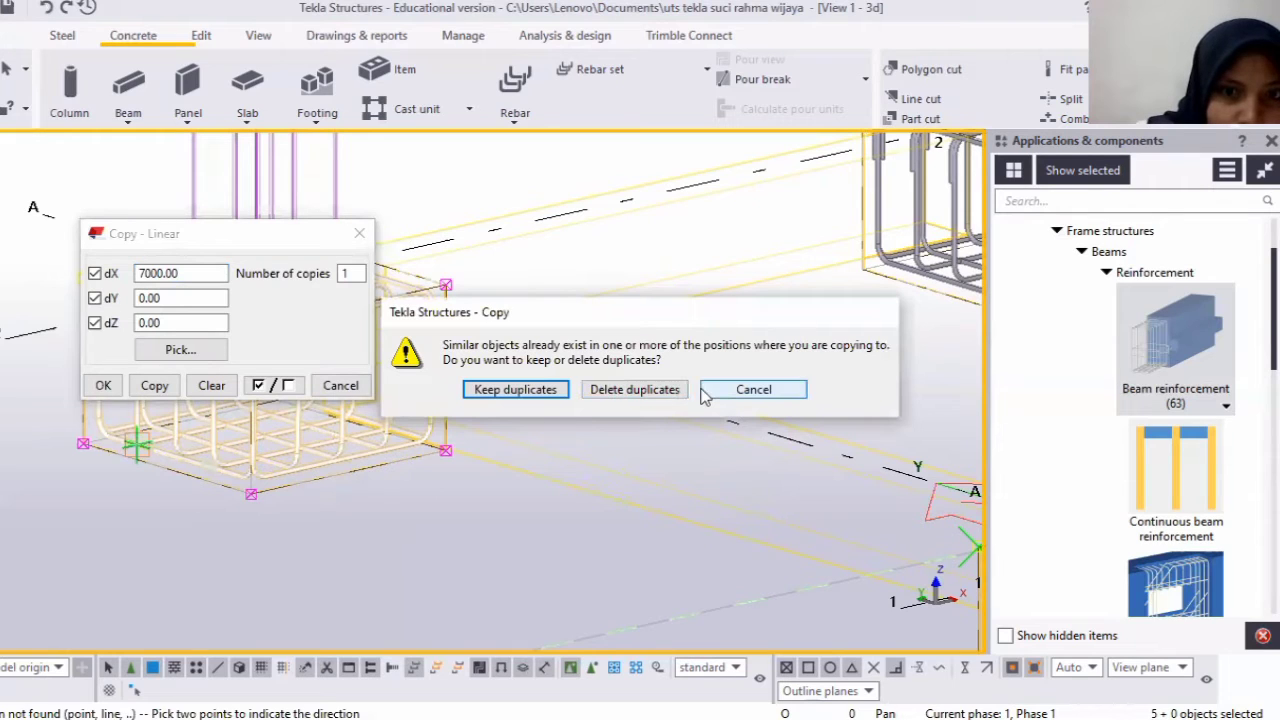
pyautogui.press('Return')
# Make a further linear copy of the selected footing rebar sets with dX 10000.
pyautogui.click(144, 279)
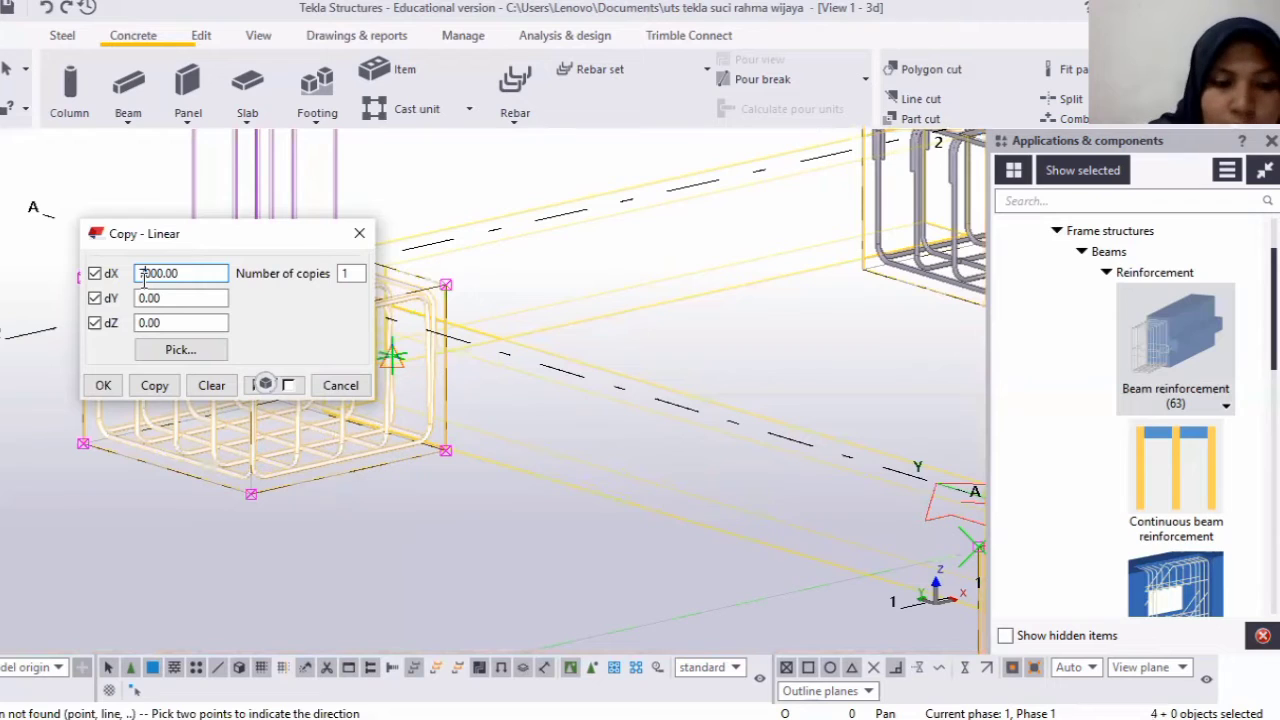
pyautogui.write('10')
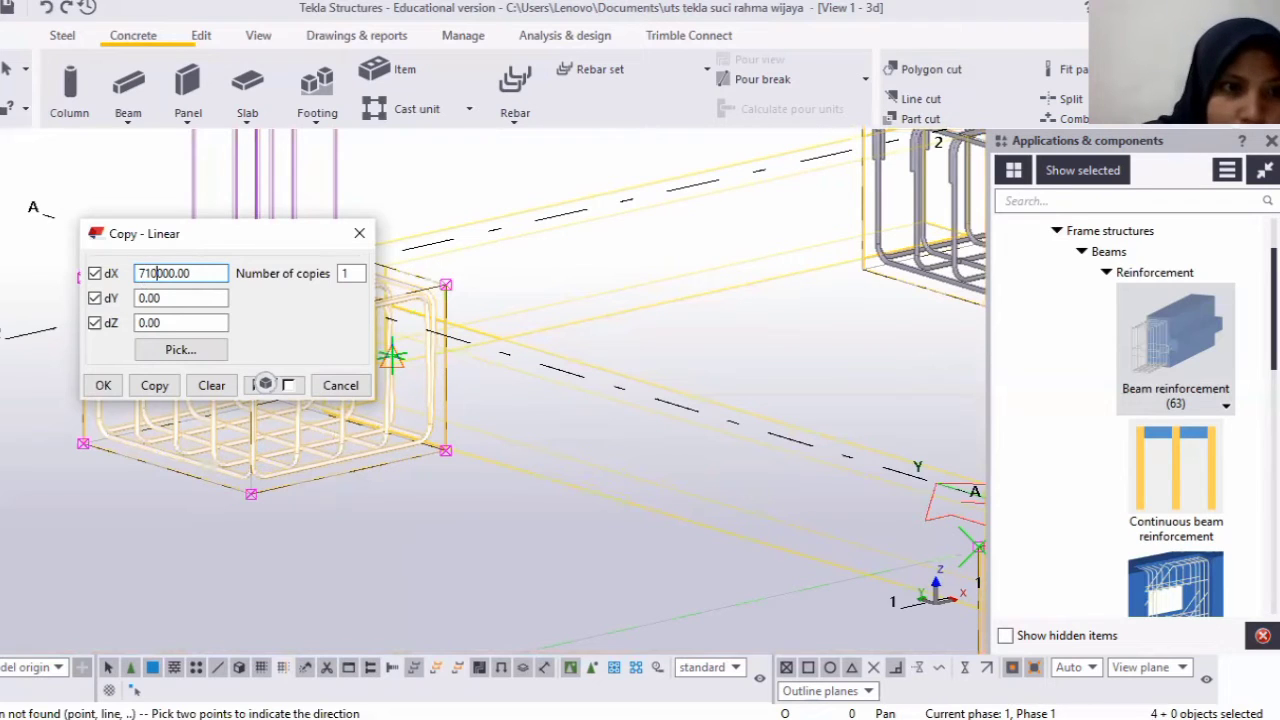
pyautogui.press('BackSpace')
pyautogui.press('BackSpace')
pyautogui.press('BackSpace')
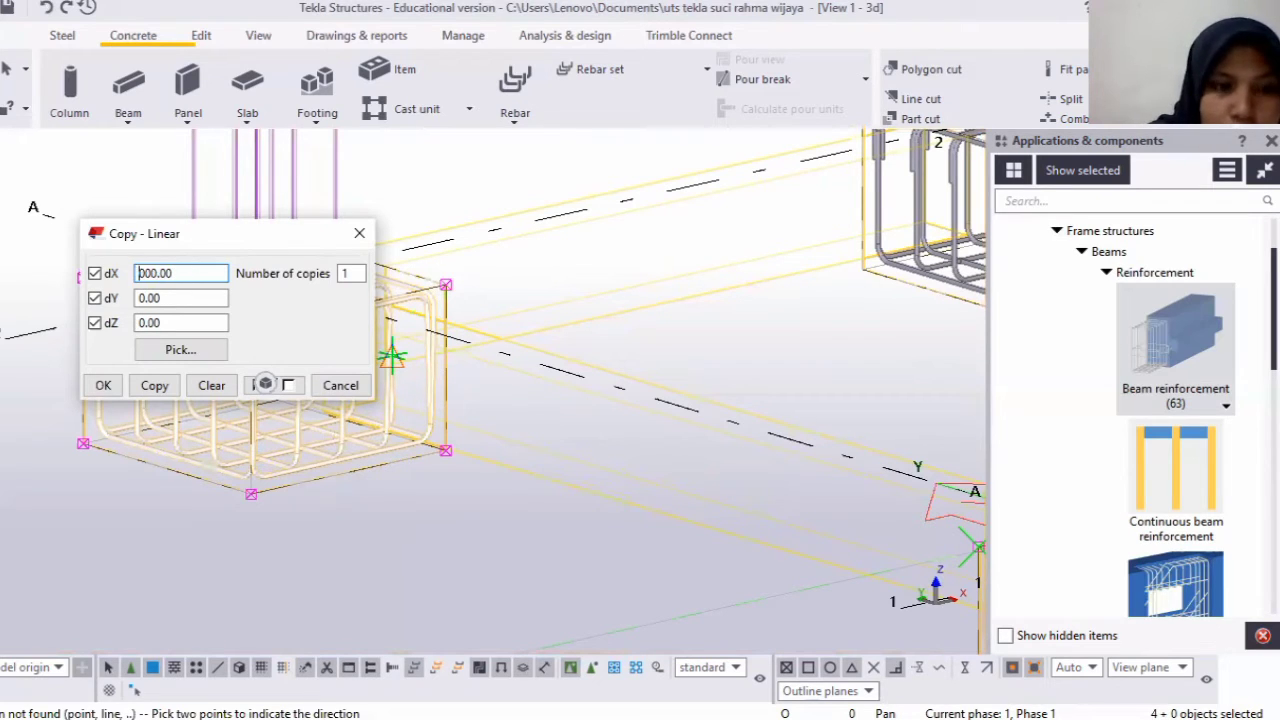
pyautogui.write('10')
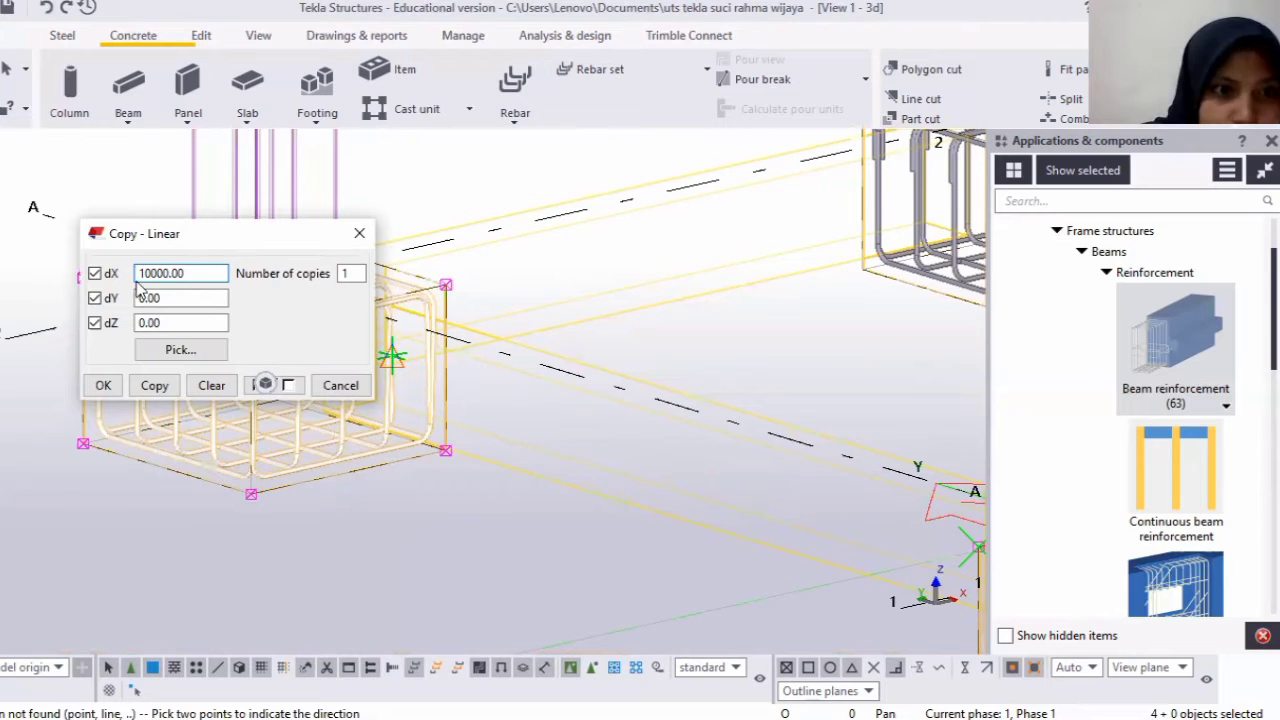
pyautogui.click(157, 385)
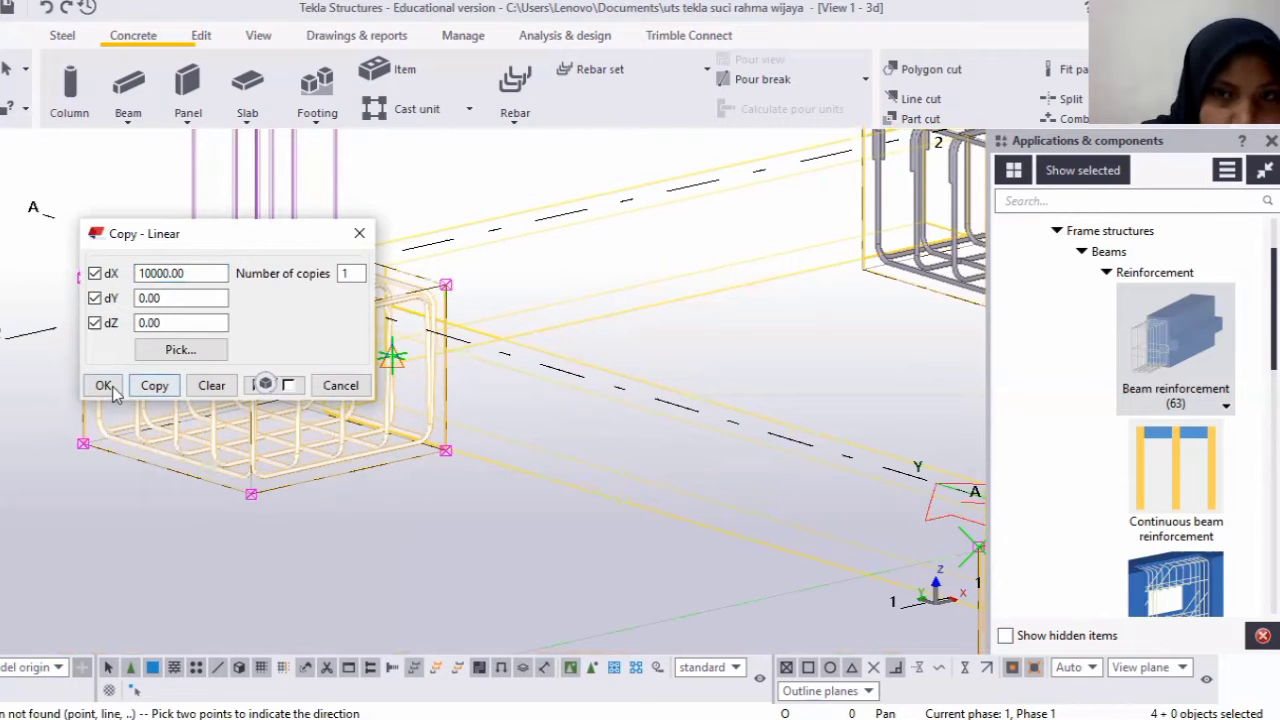
# Finish the linear copy, end the copy command and check the rebar in the footings along grids B to D.
pyautogui.click(103, 385)
pyautogui.scroll(-5, 10, 388)
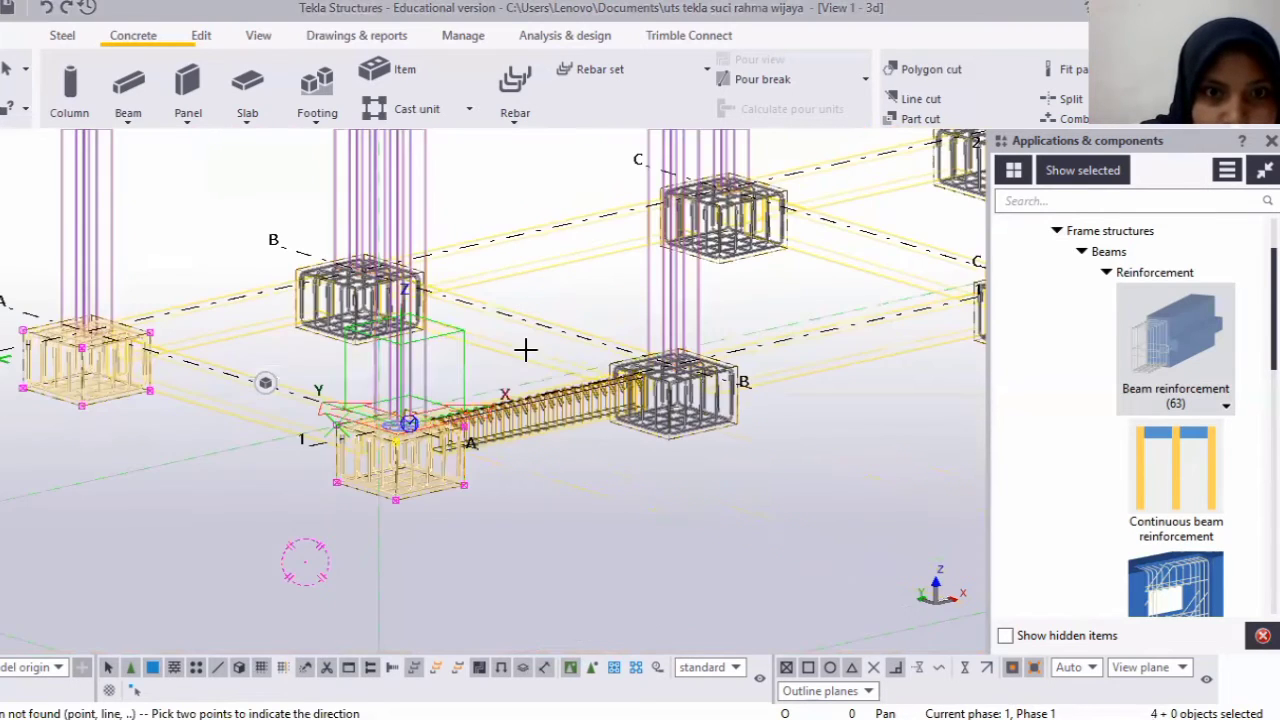
pyautogui.scroll(1, 491, 144)
pyautogui.rightClick(491, 144)
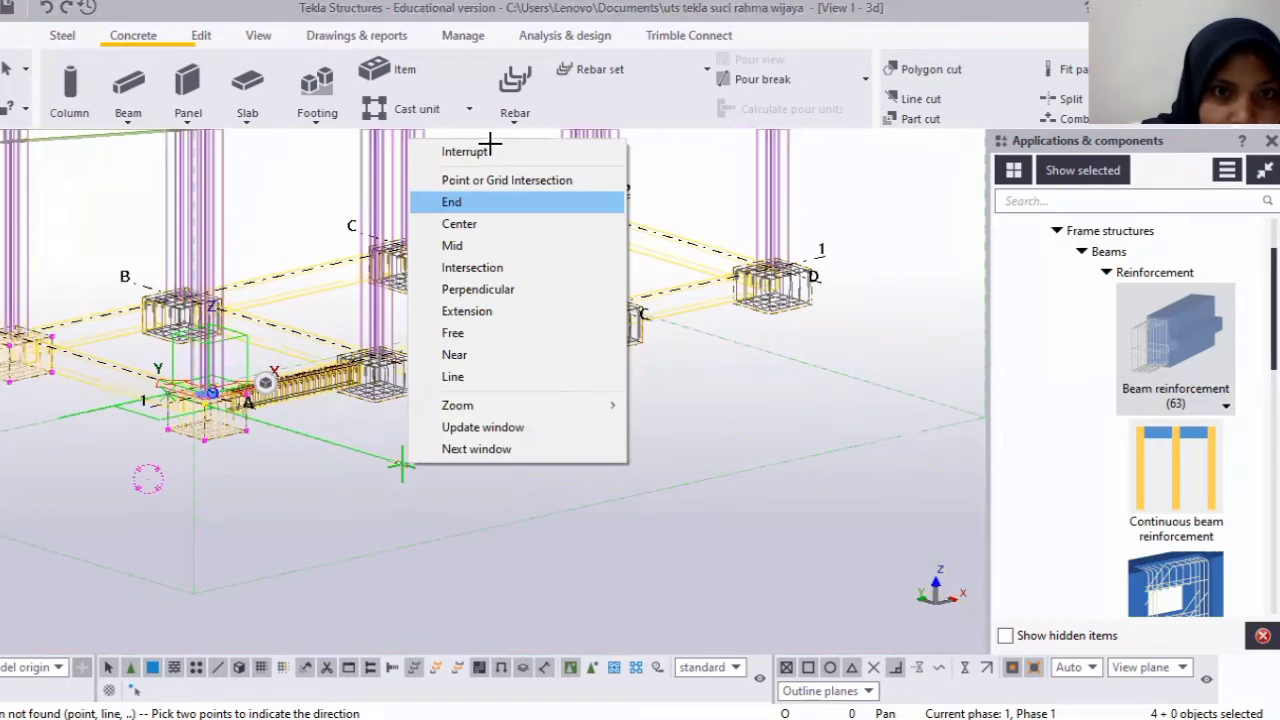
pyautogui.click(485, 152)
pyautogui.scroll(-2, 491, 366)
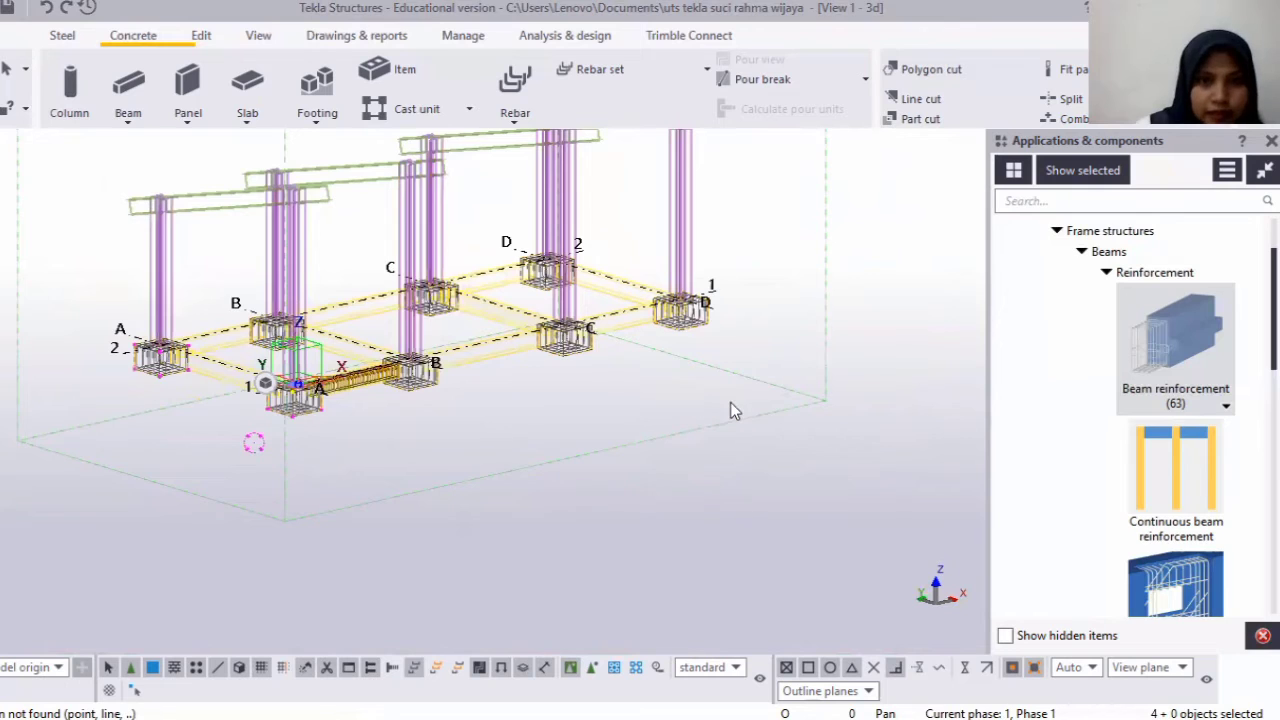
pyautogui.scroll(4, 725, 412)
pyautogui.scroll(-1, 883, 92)
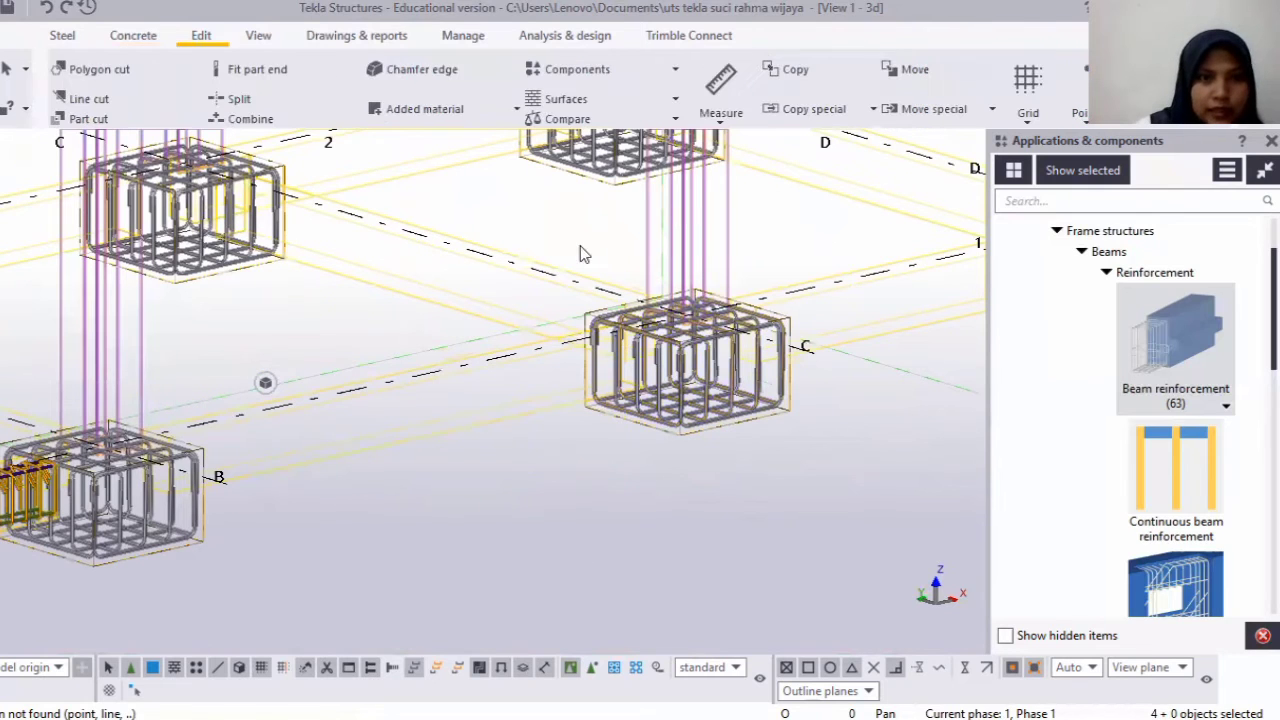
pyautogui.scroll(-3, 447, 297)
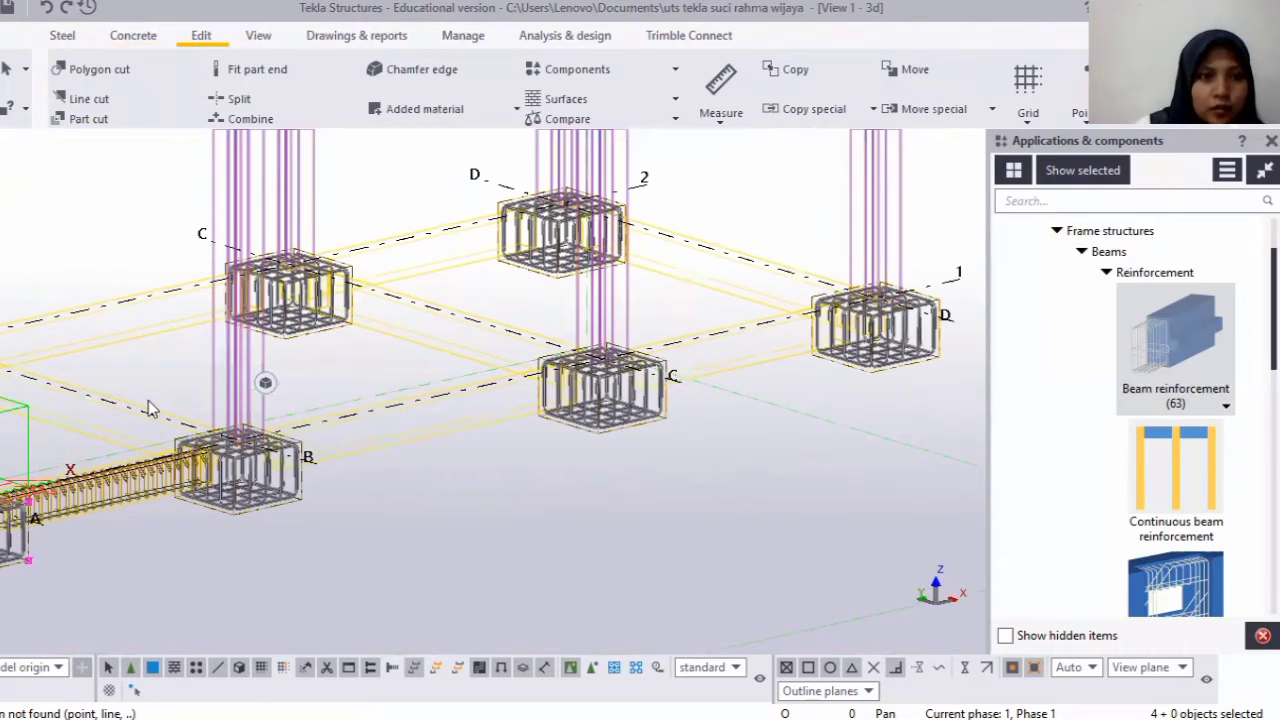
pyautogui.scroll(-3, 148, 407)
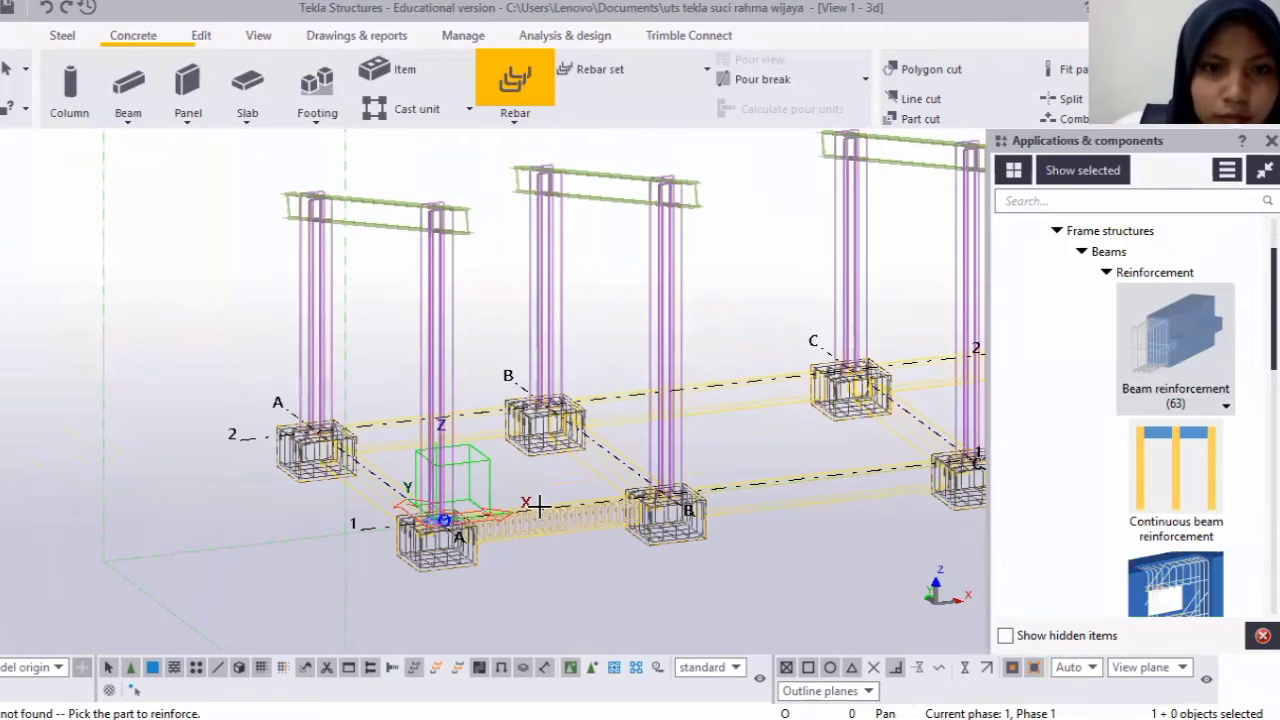
# Apply Beam reinforcement (63) with its standard settings to the grid 1 ground beam between grids B and C.
pyautogui.scroll(2, 538, 507)
pyautogui.scroll(2, 539, 507)
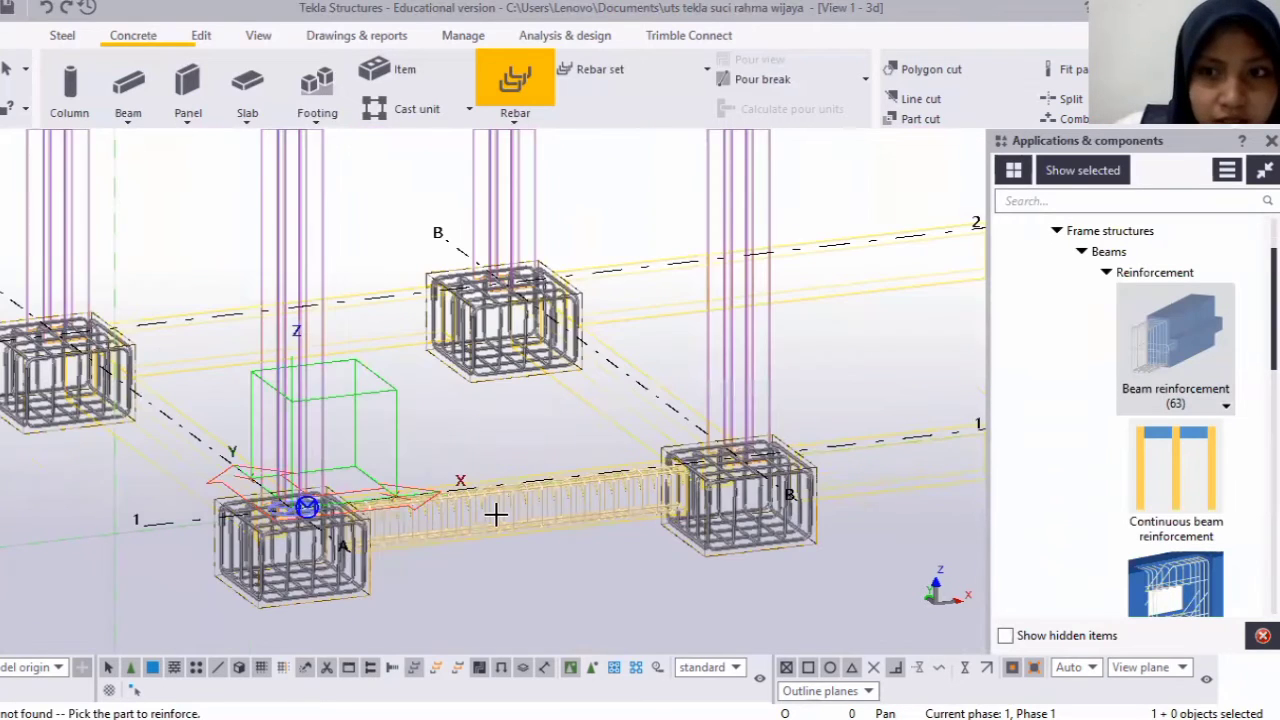
pyautogui.click(1180, 331)
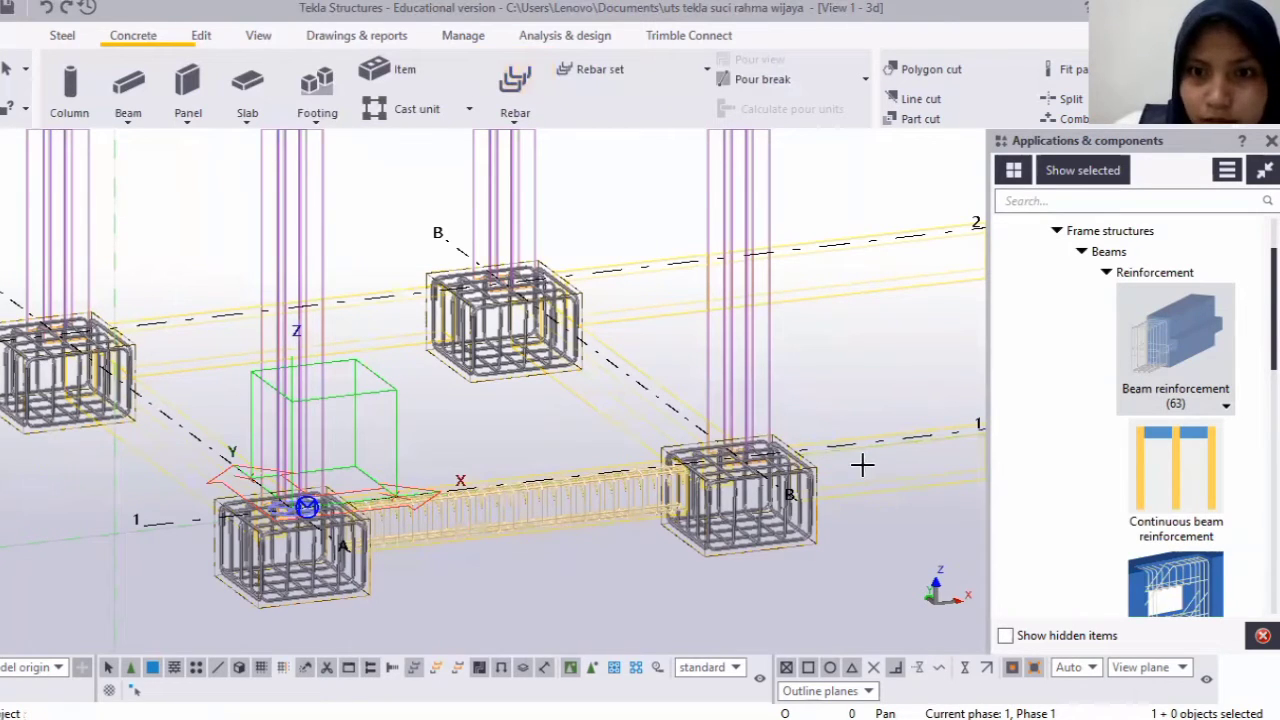
pyautogui.click(831, 469)
pyautogui.doubleClick(1185, 357)
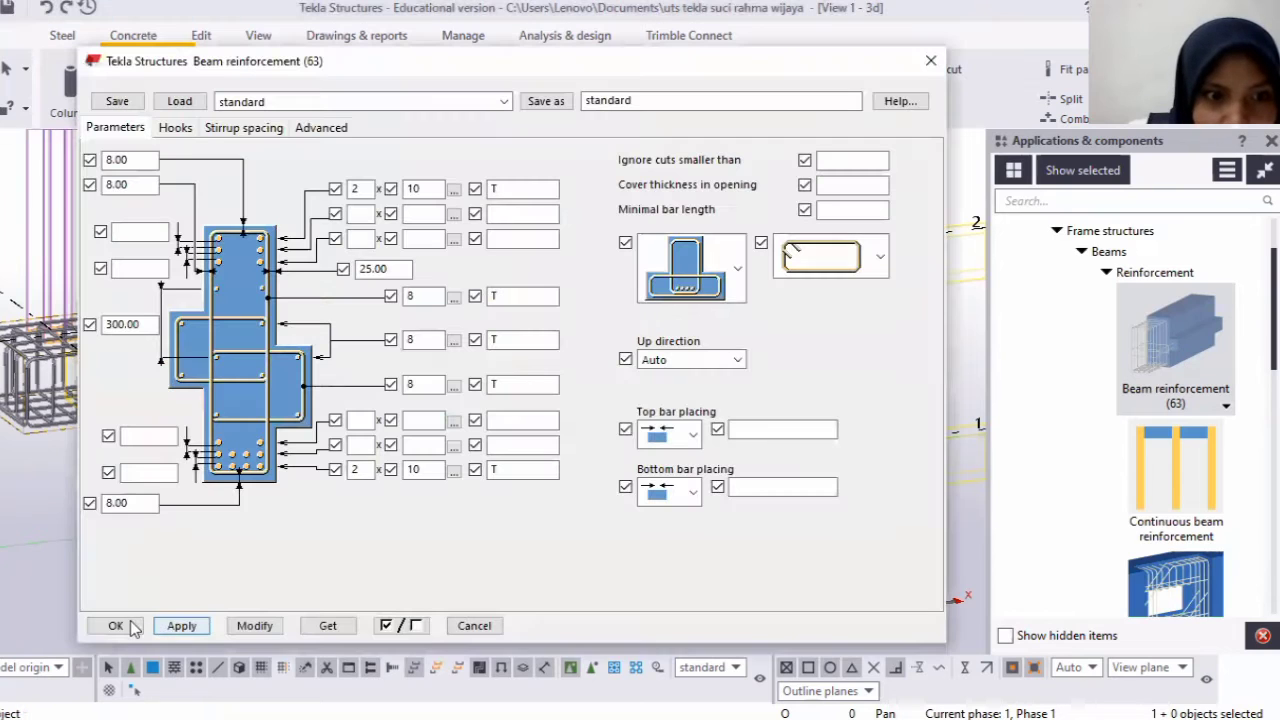
pyautogui.click(176, 628)
pyautogui.click(115, 626)
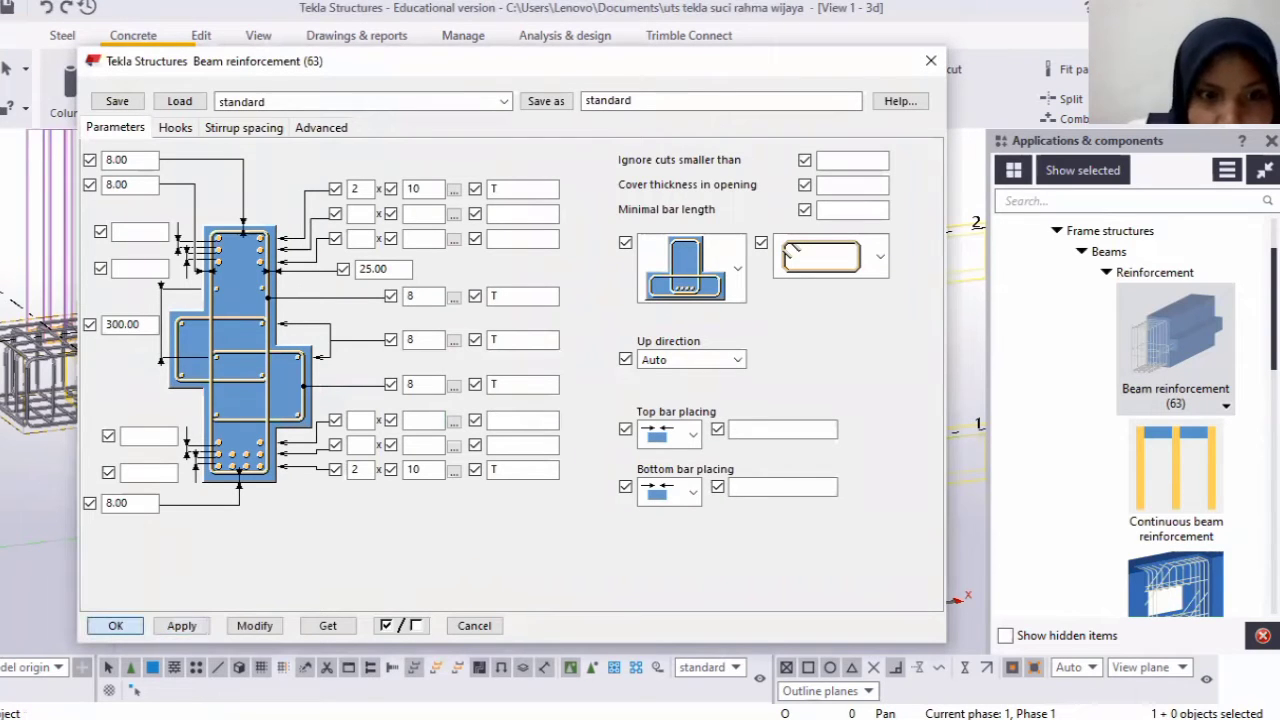
pyautogui.scroll(2, 655, 492)
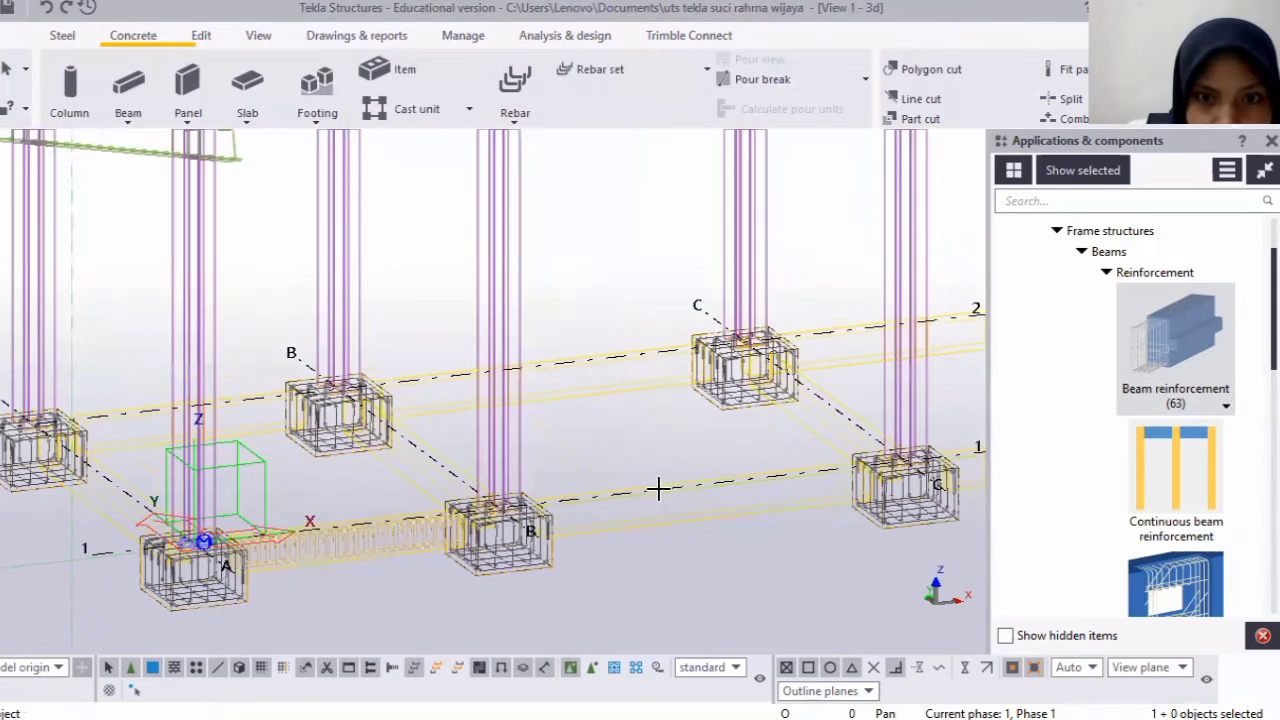
pyautogui.click(660, 501)
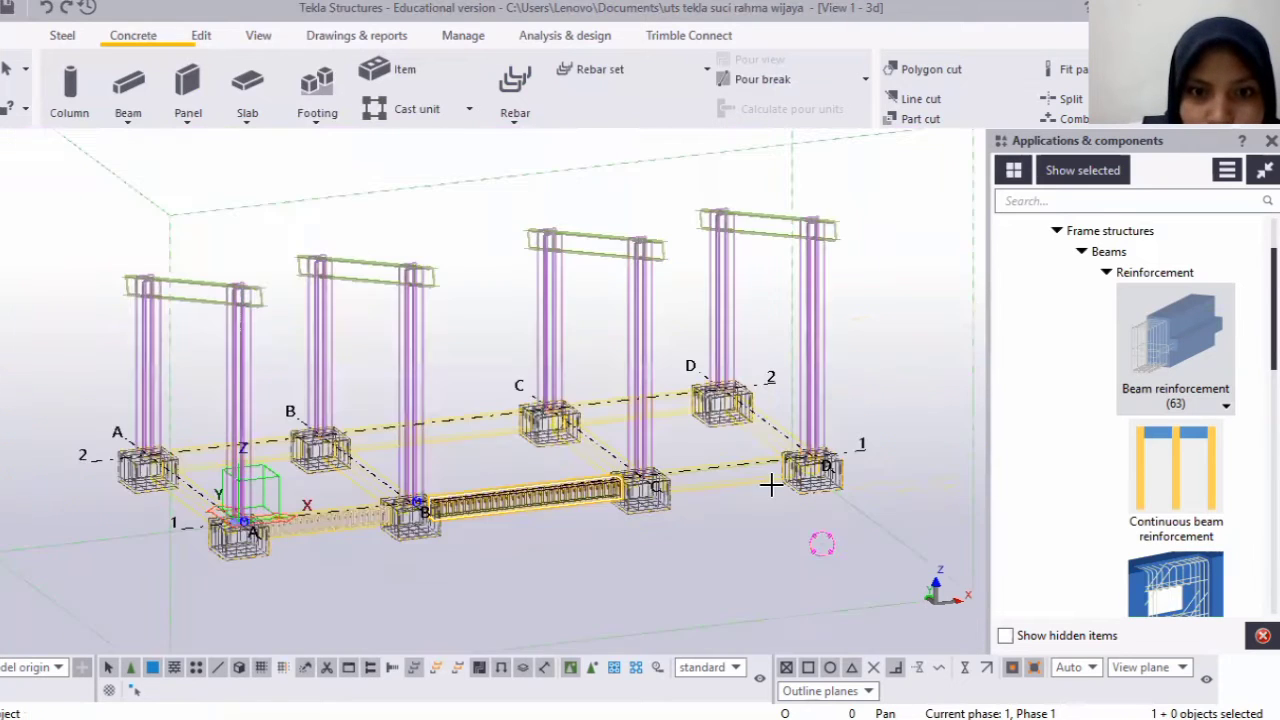
# Apply Beam reinforcement (63) with the same settings to the grid 1 ground beam between grids C and D.
pyautogui.scroll(-3, 251, 486)
pyautogui.scroll(3, 760, 470)
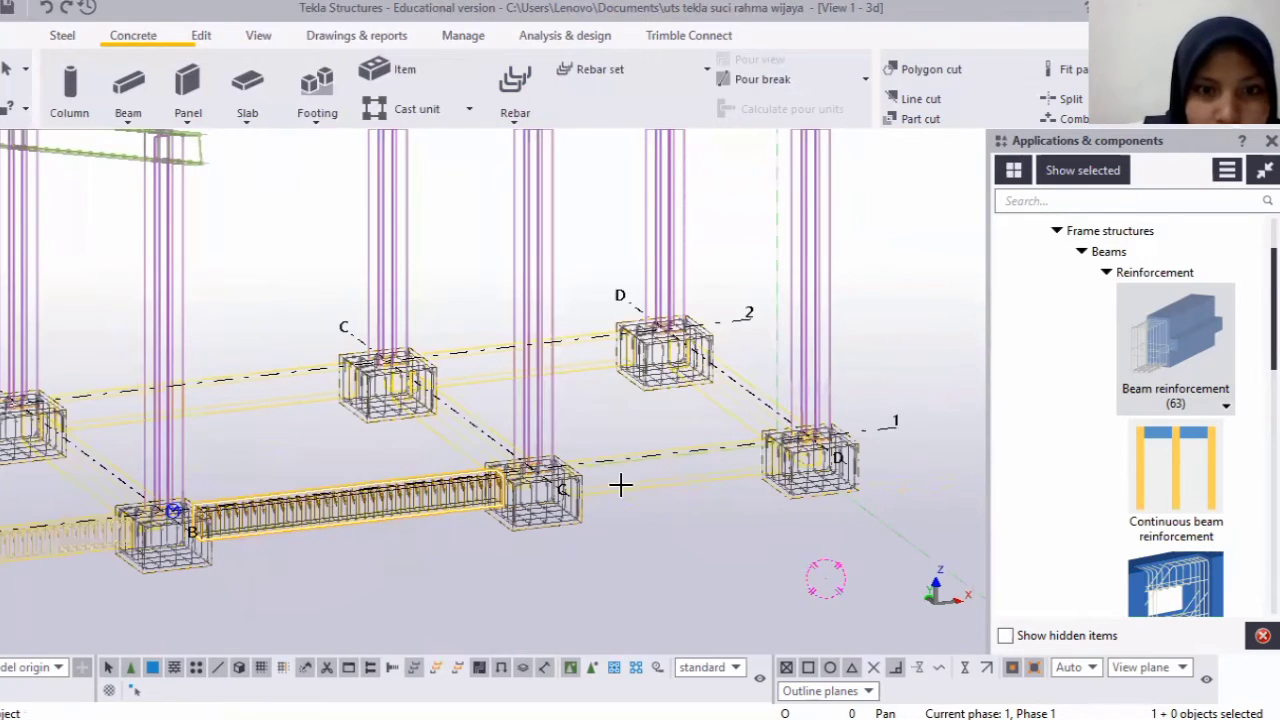
pyautogui.scroll(2, 709, 420)
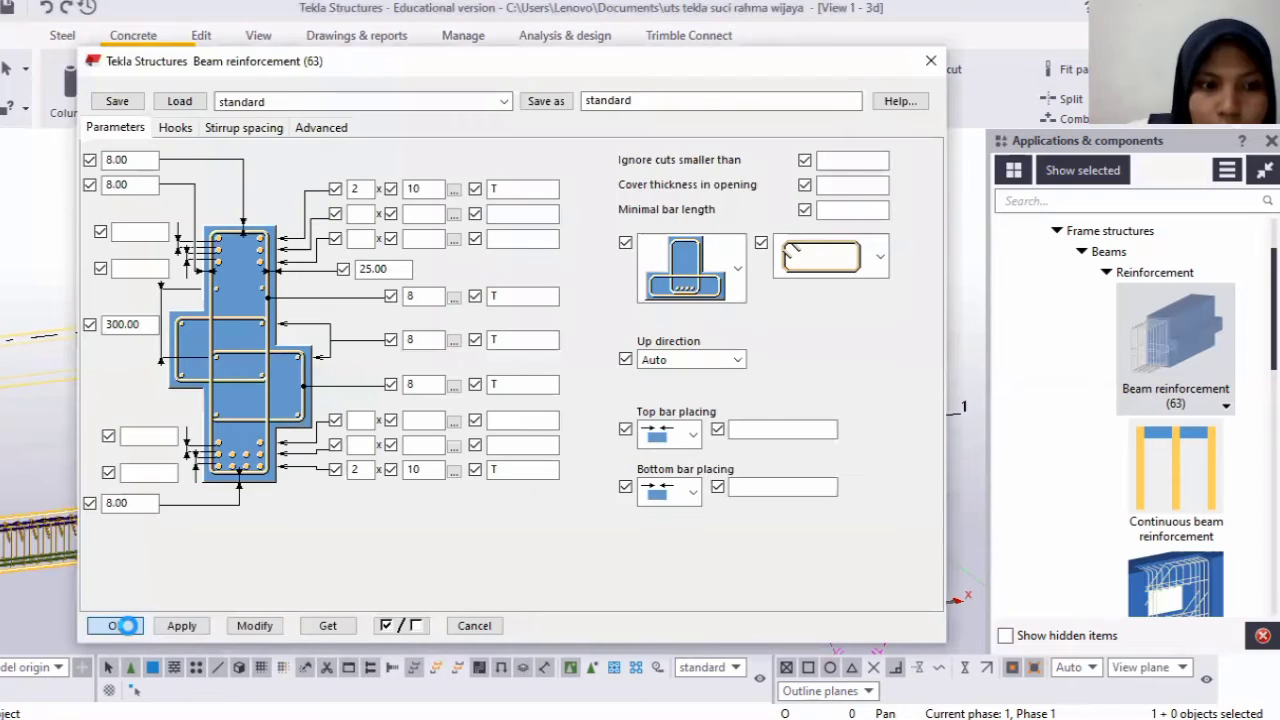
pyautogui.click(120, 625)
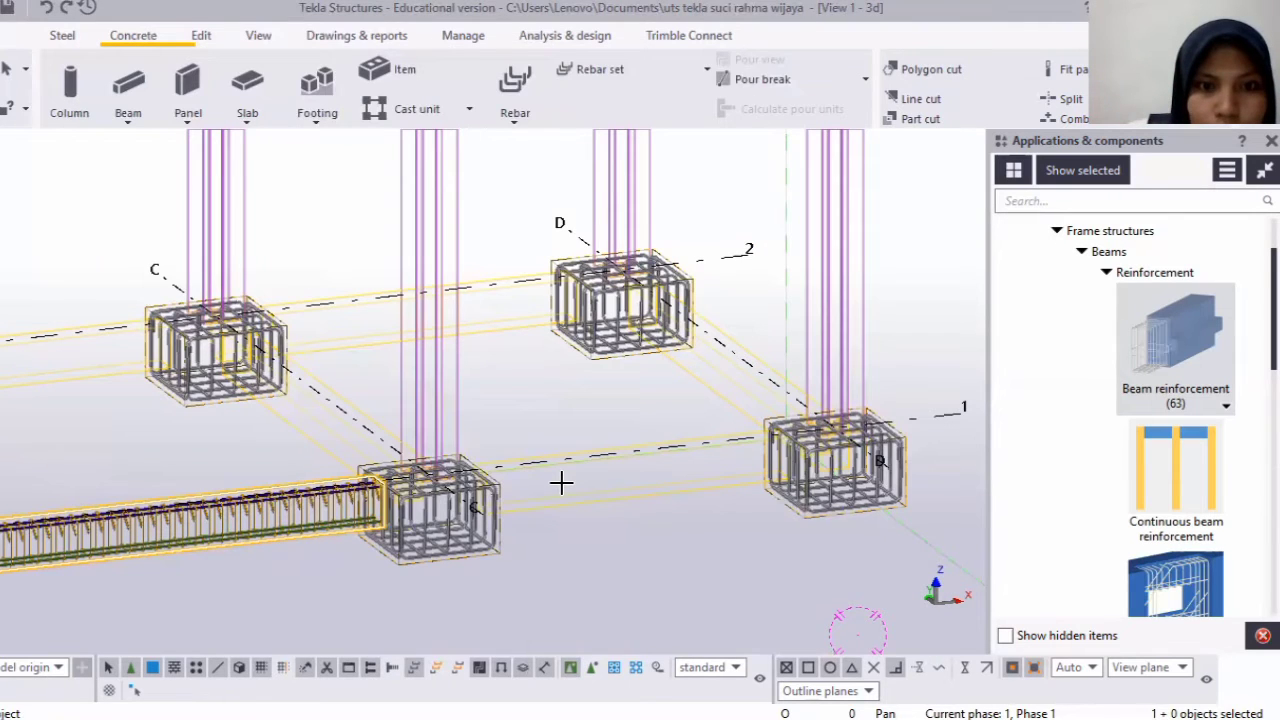
pyautogui.click(563, 486)
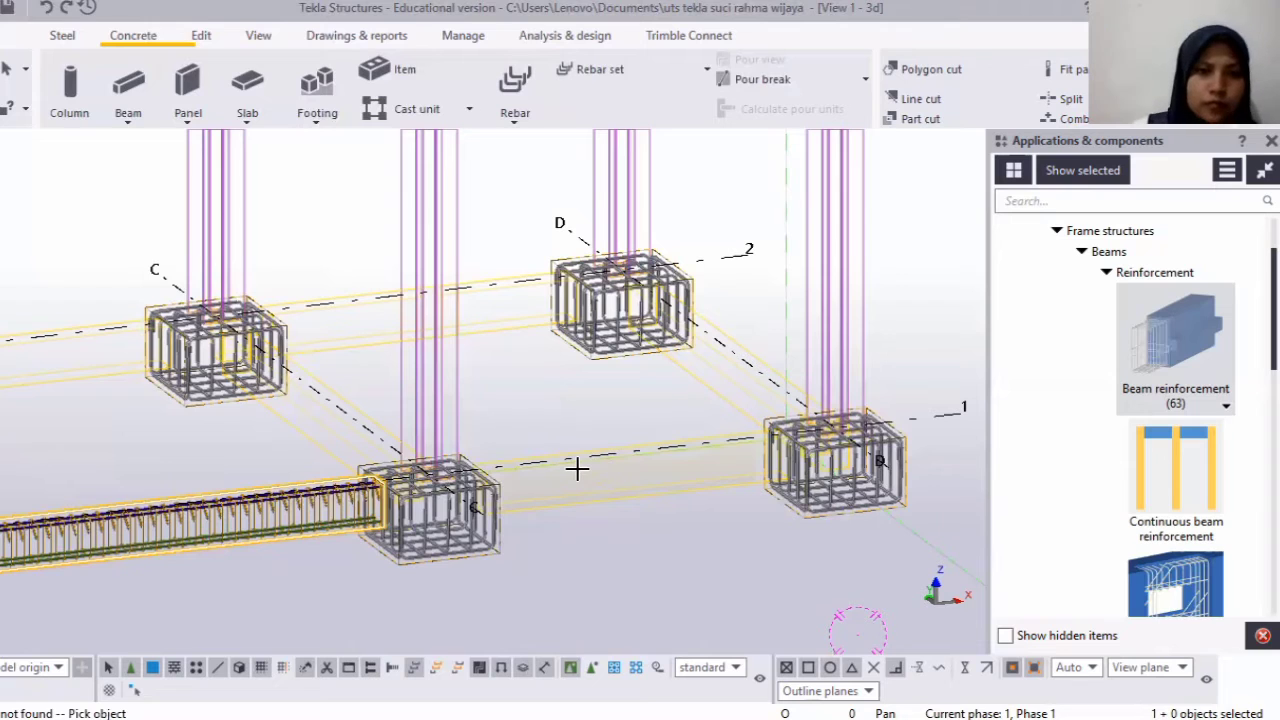
# Add the same beam reinforcement to the cross ground beams on grids A and B between grids 1 and 2.
pyautogui.scroll(-2, 957, 491)
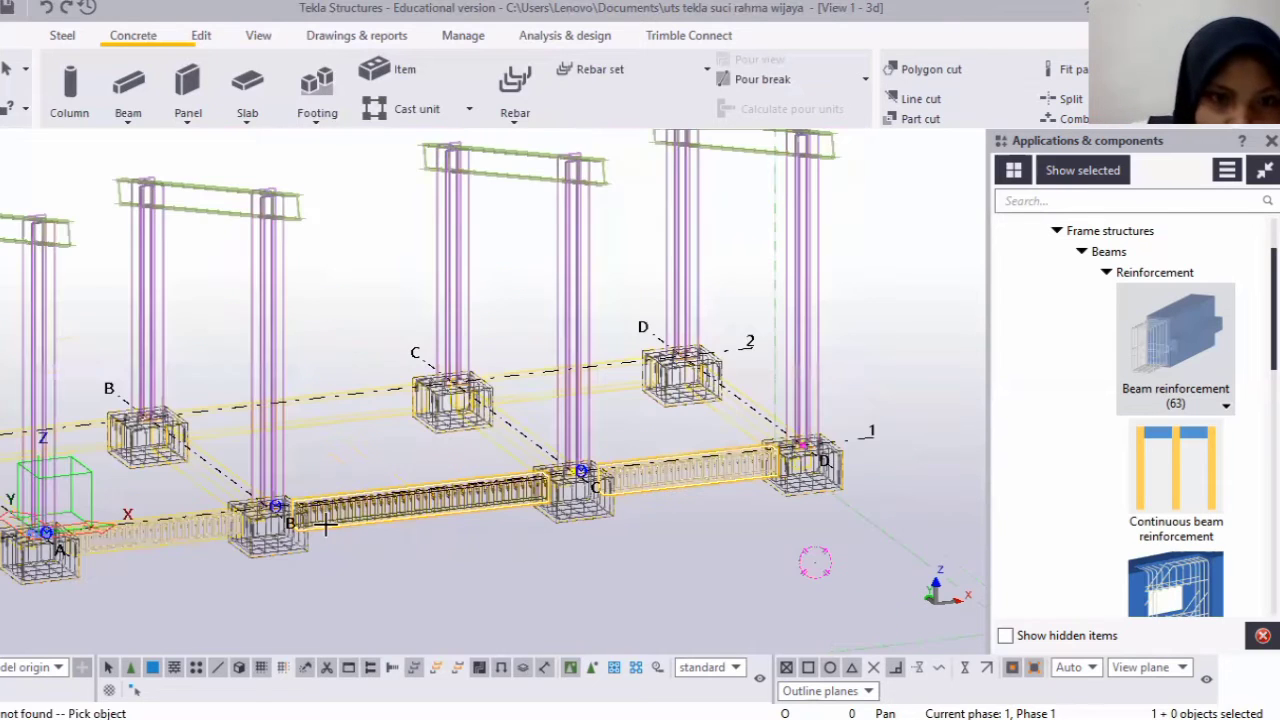
pyautogui.scroll(-2, 233, 523)
pyautogui.scroll(3, 233, 523)
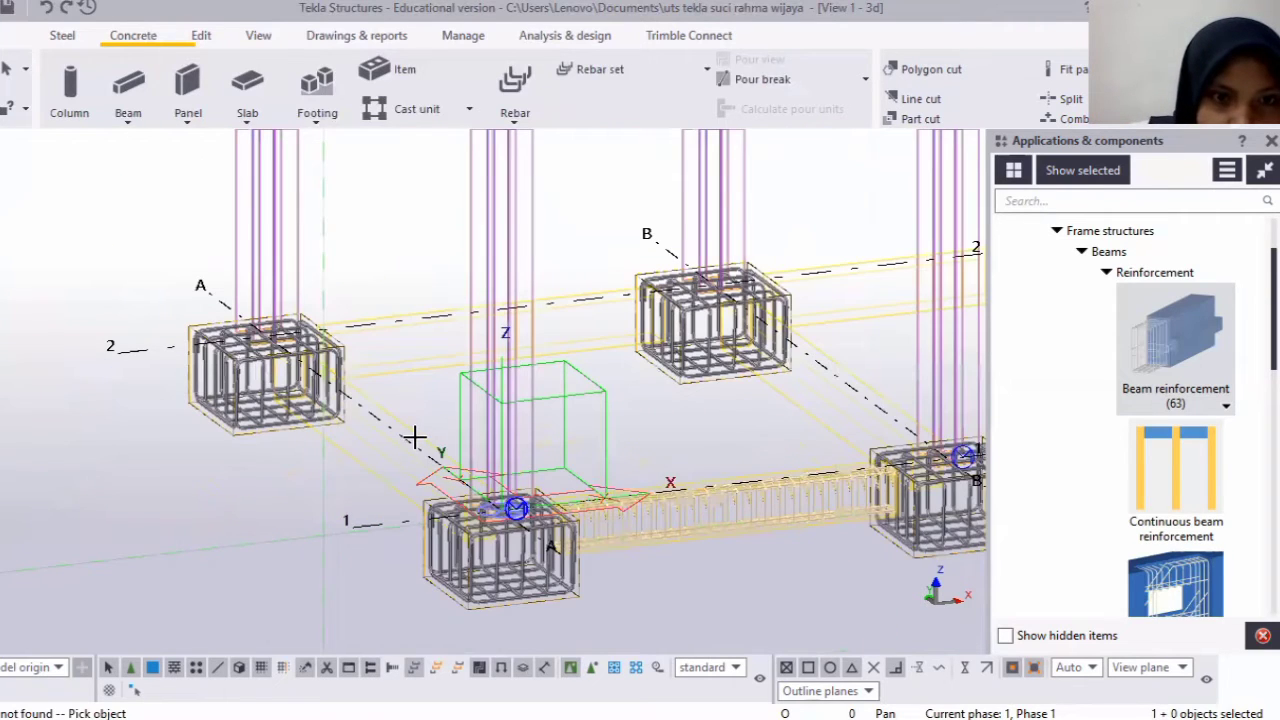
pyautogui.scroll(1, 415, 437)
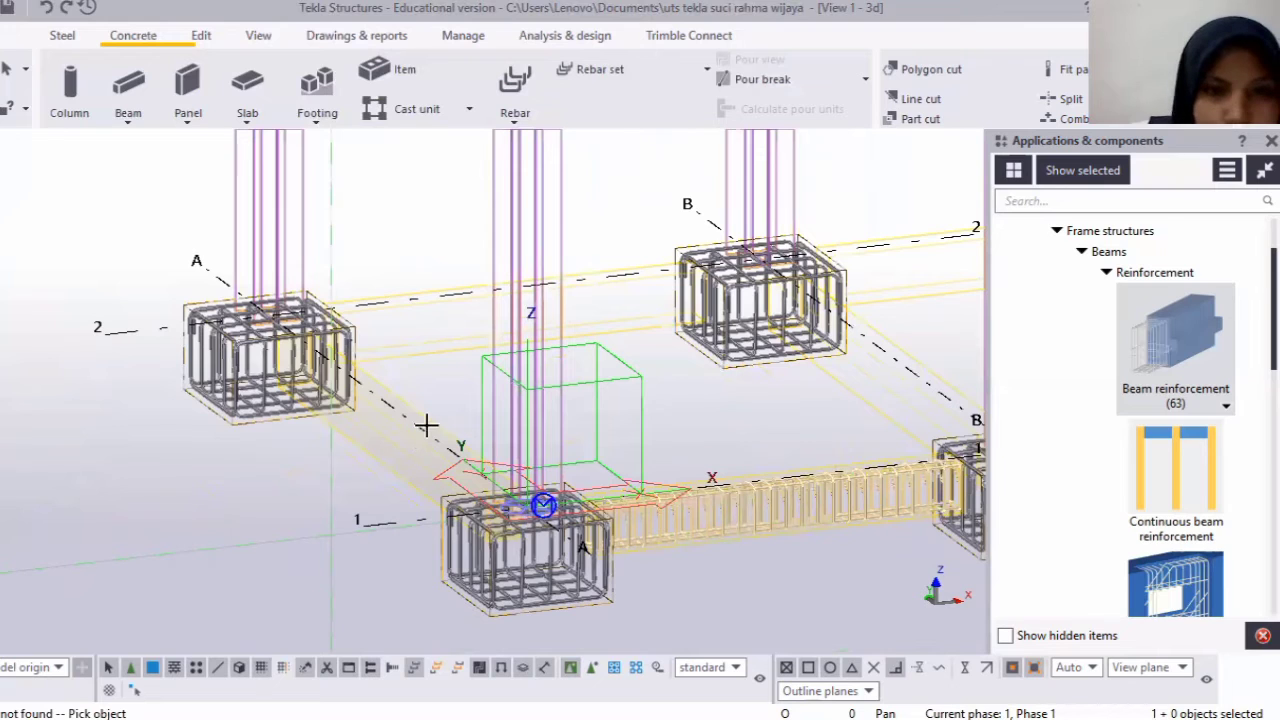
pyautogui.scroll(-2, 650, 375)
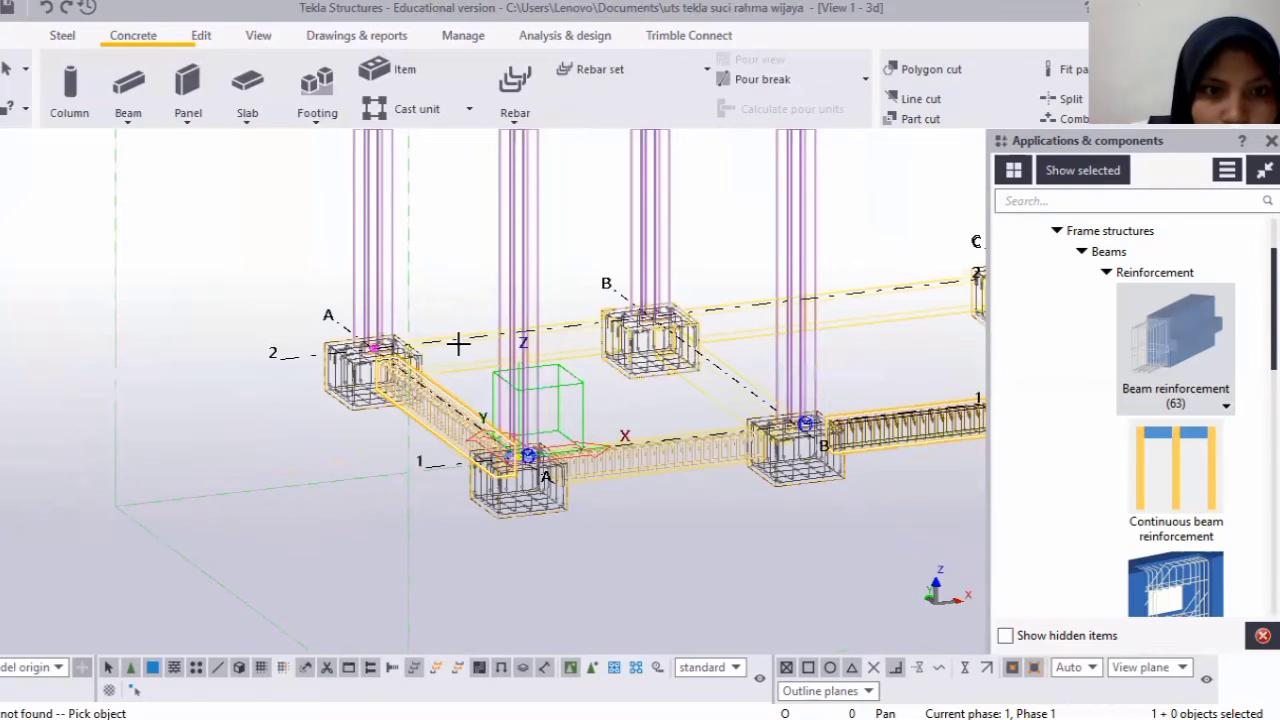
pyautogui.scroll(2, 328, 336)
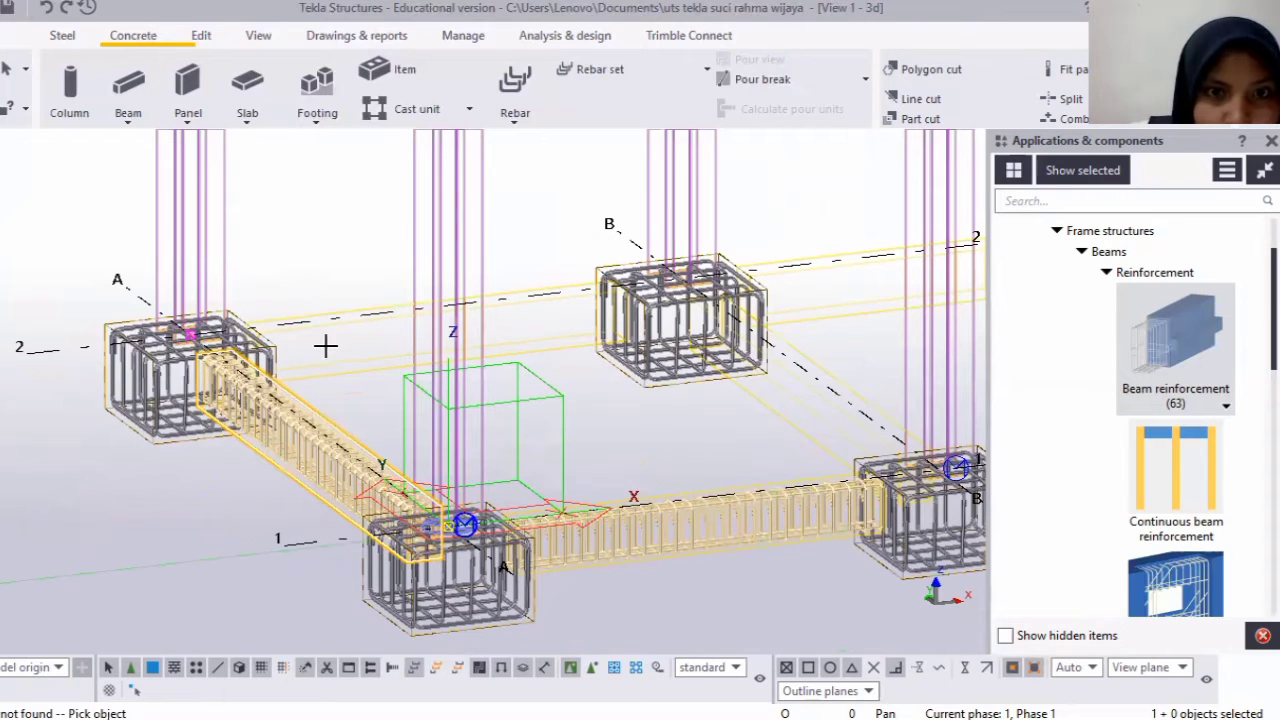
pyautogui.click(846, 415)
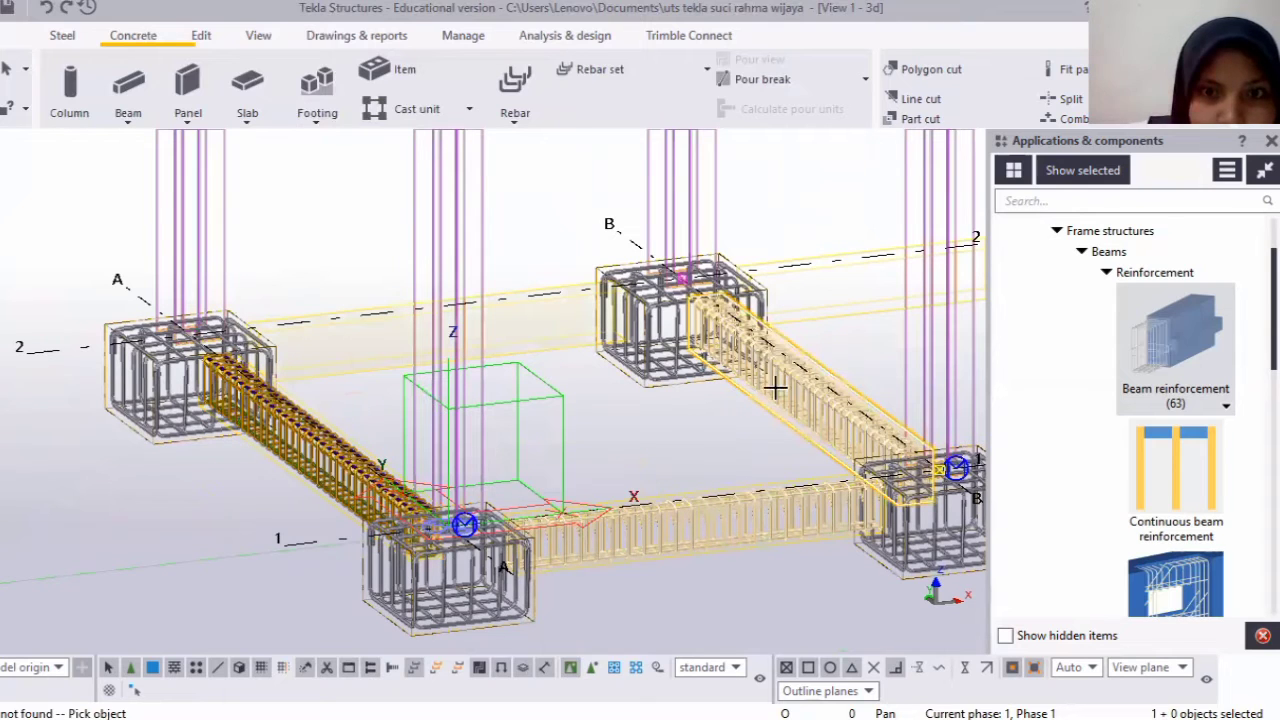
# Add the same beam reinforcement to the cross ground beams on grids C and D.
pyautogui.scroll(-3, 755, 396)
pyautogui.scroll(2, 665, 378)
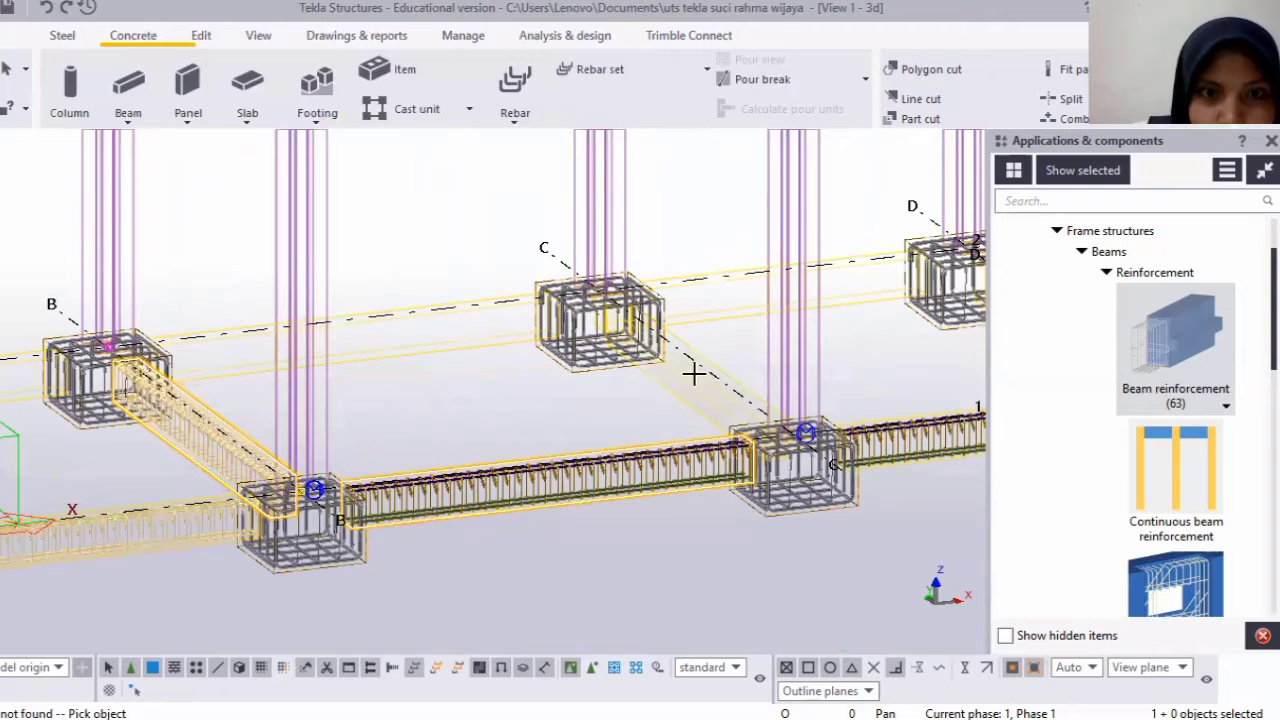
pyautogui.click(690, 372)
pyautogui.scroll(-1, 854, 371)
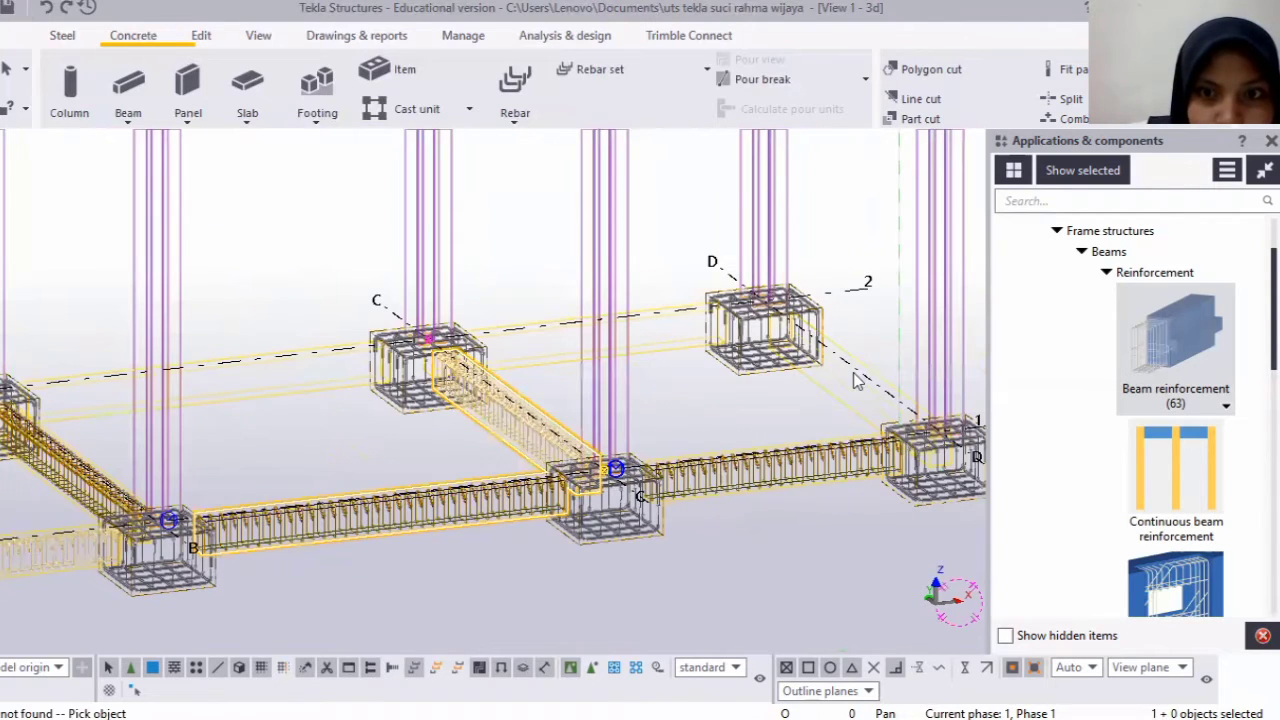
pyautogui.click(855, 378)
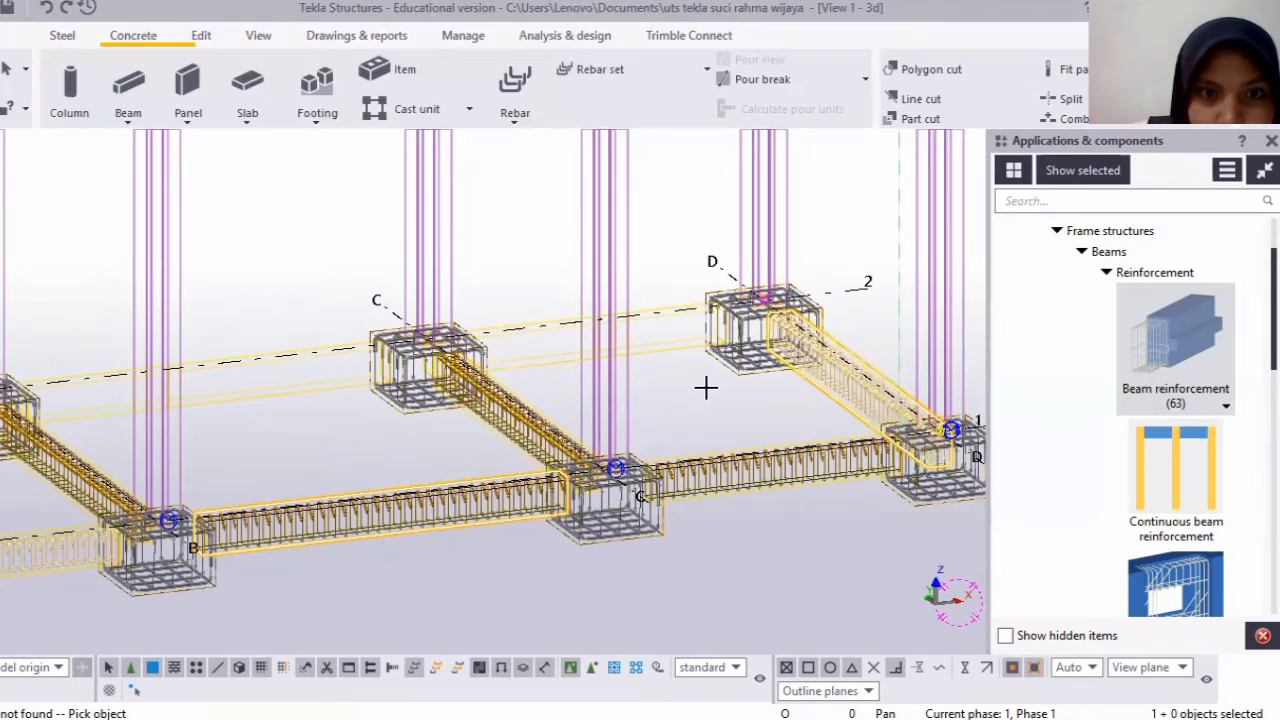
# Reinforce the three grid 2 ground beams from grid D to grid A with the same component, ending the command.
pyautogui.scroll(-3, 424, 390)
pyautogui.scroll(2, 379, 350)
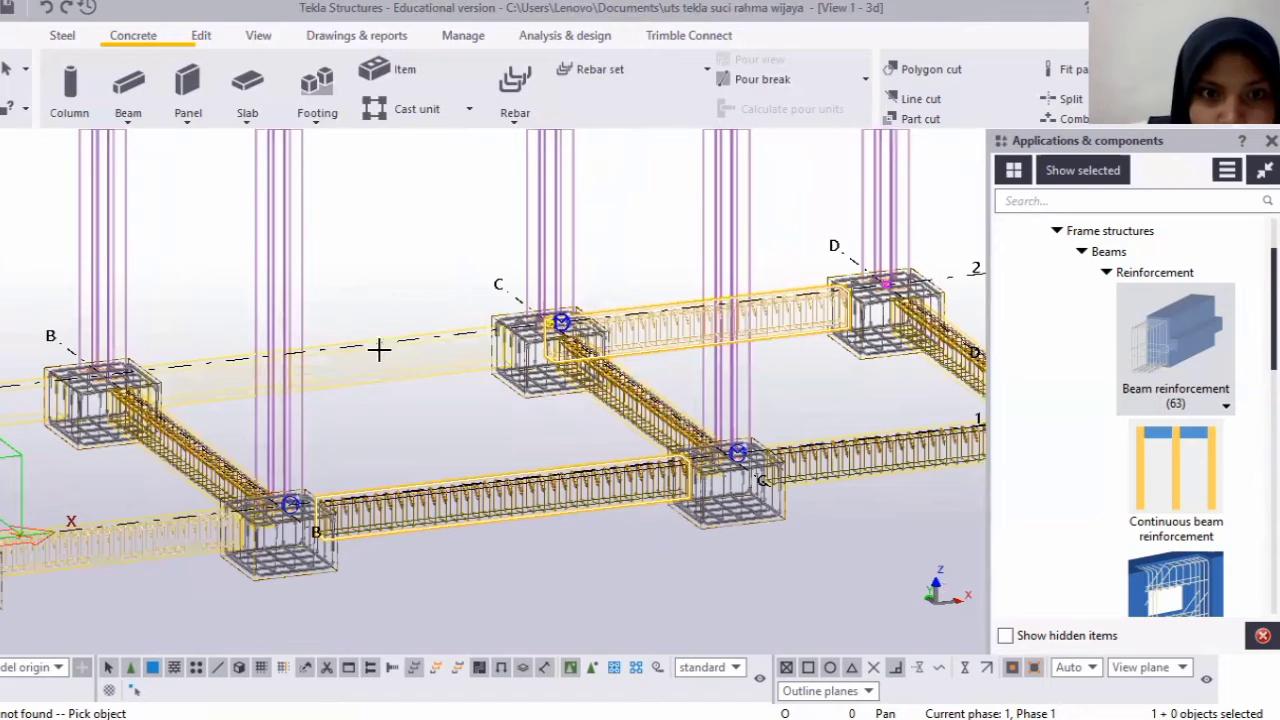
pyautogui.scroll(-3, 400, 453)
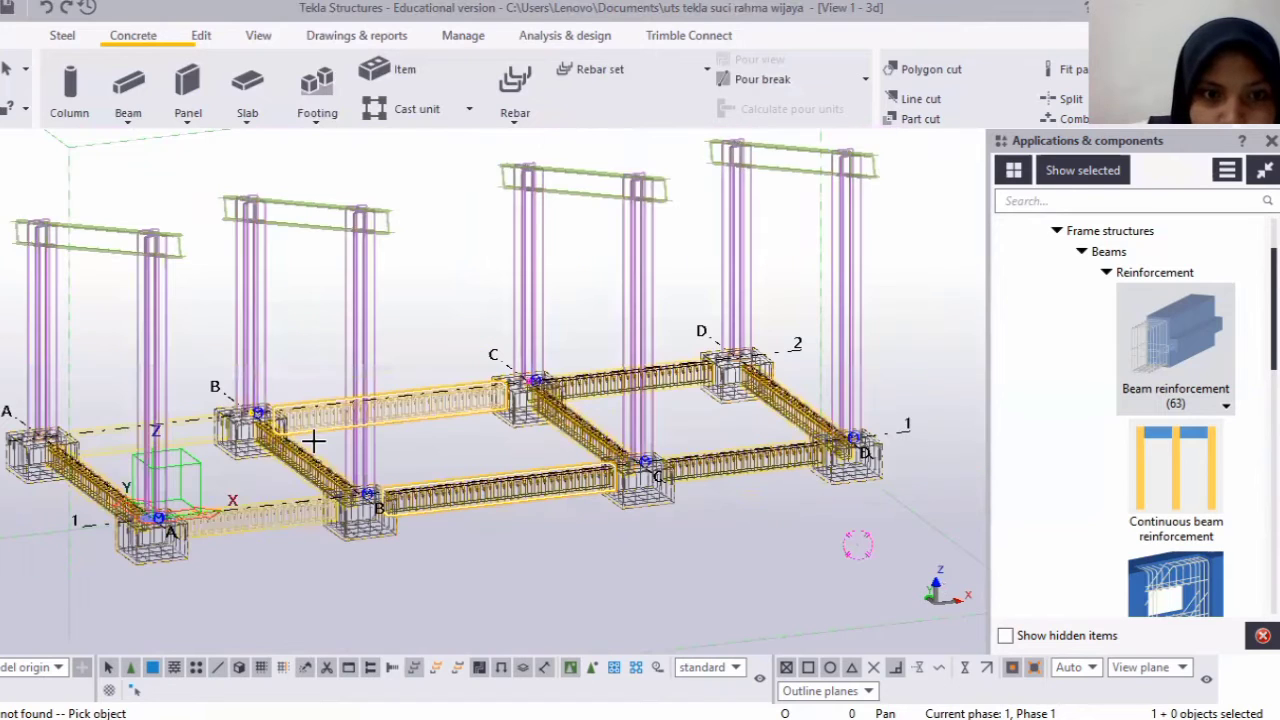
pyautogui.scroll(4, 349, 449)
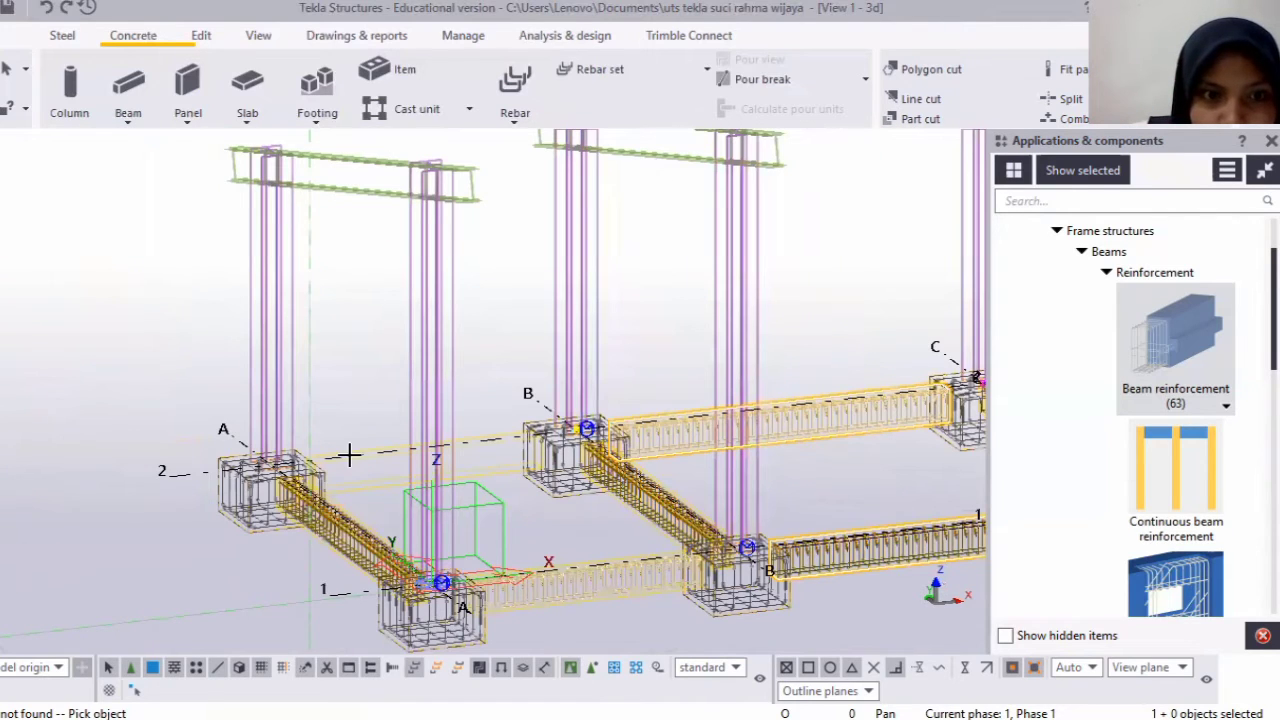
pyautogui.click(346, 452)
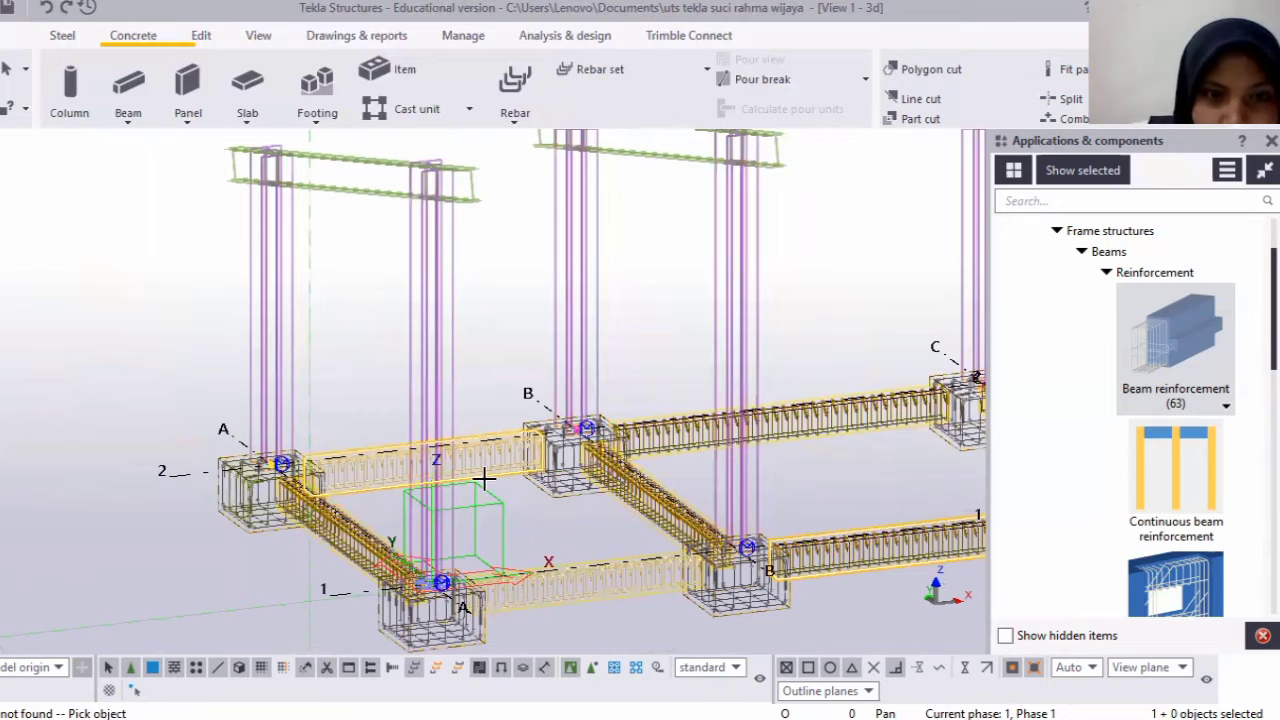
pyautogui.scroll(-3, 654, 571)
pyautogui.scroll(-2, 415, 485)
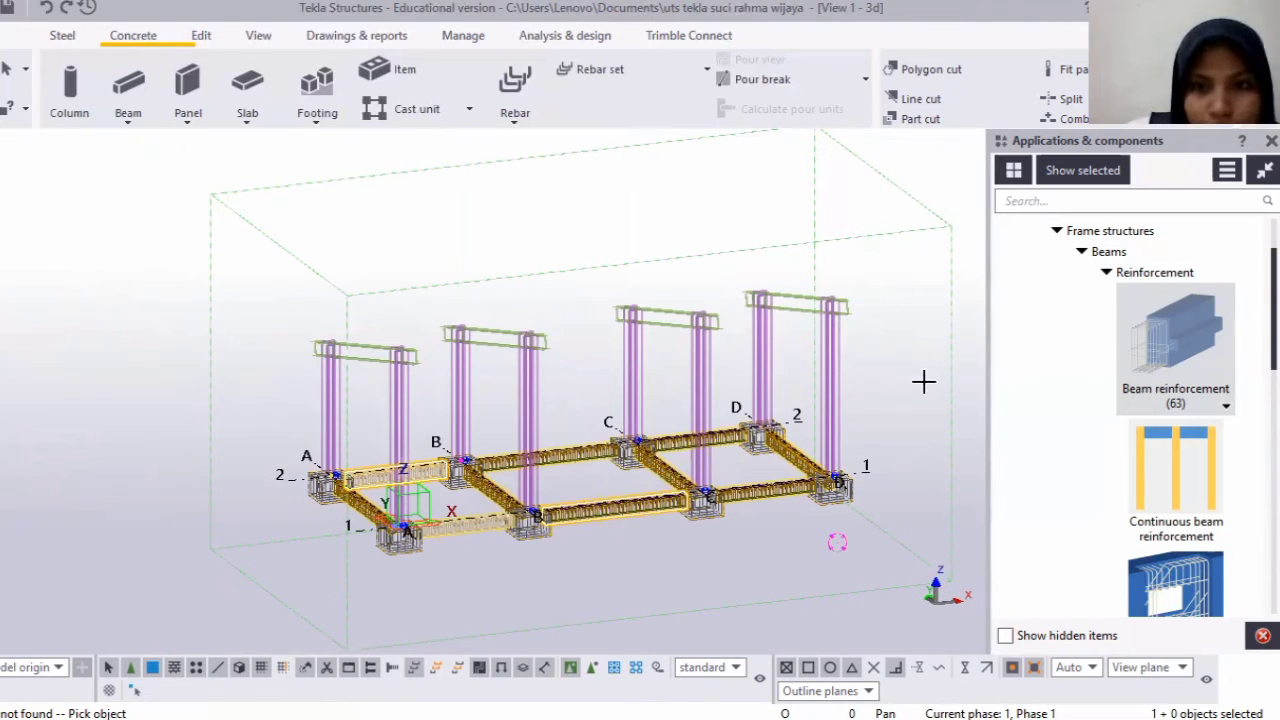
pyautogui.rightClick(895, 369)
pyautogui.click(925, 383)
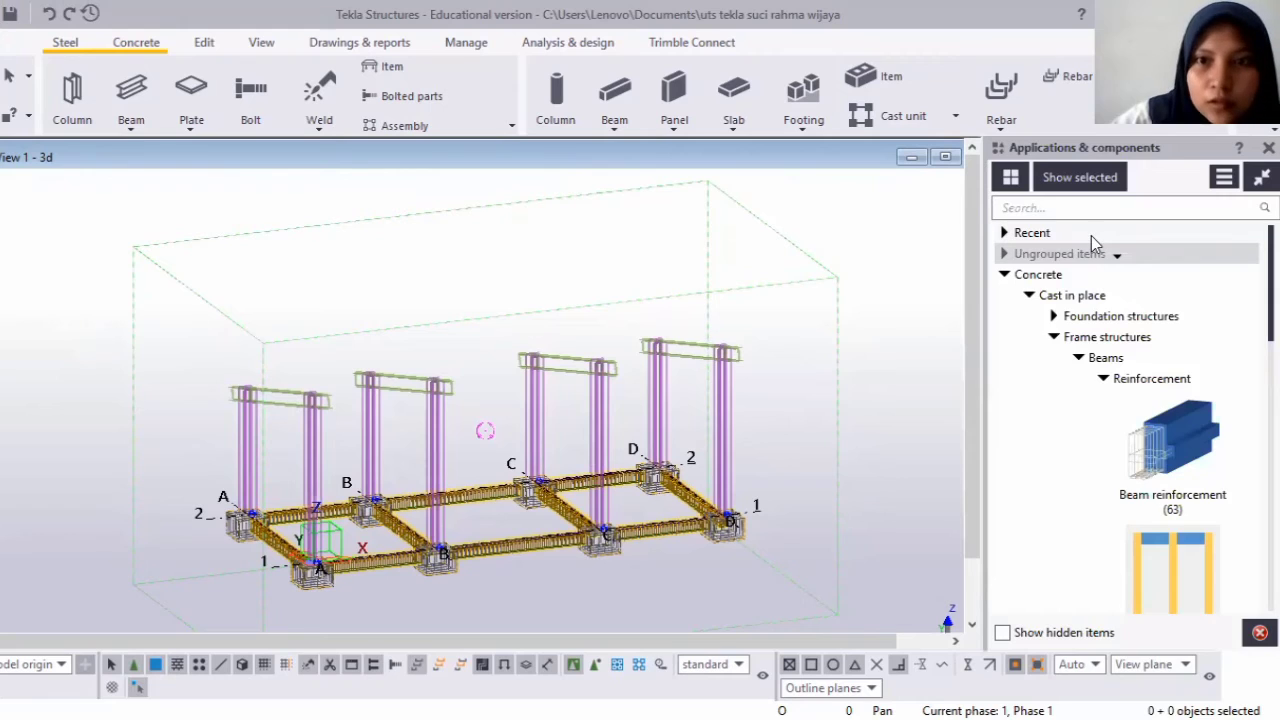
# Search the component catalog for "haunch" and add a Haunch (40) connection between column D1 and the grid D steel beam.
pyautogui.click(1048, 280)
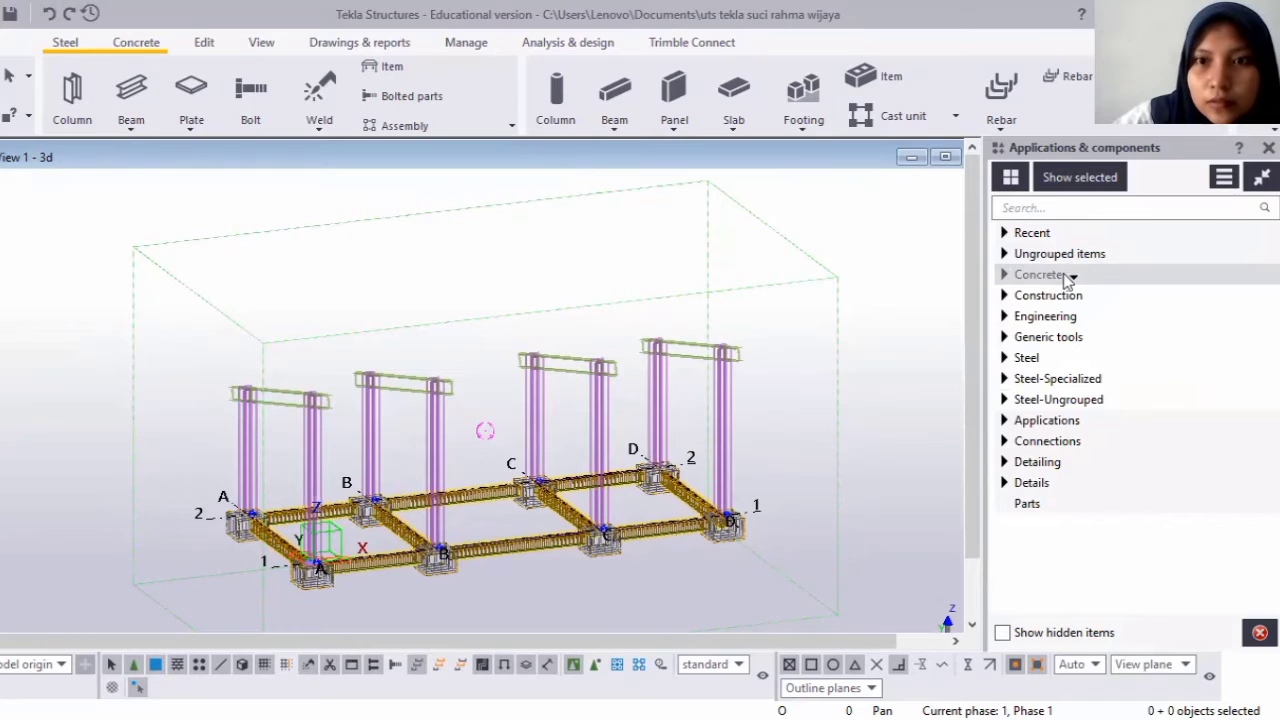
pyautogui.click(1106, 210)
pyautogui.write('haunch')
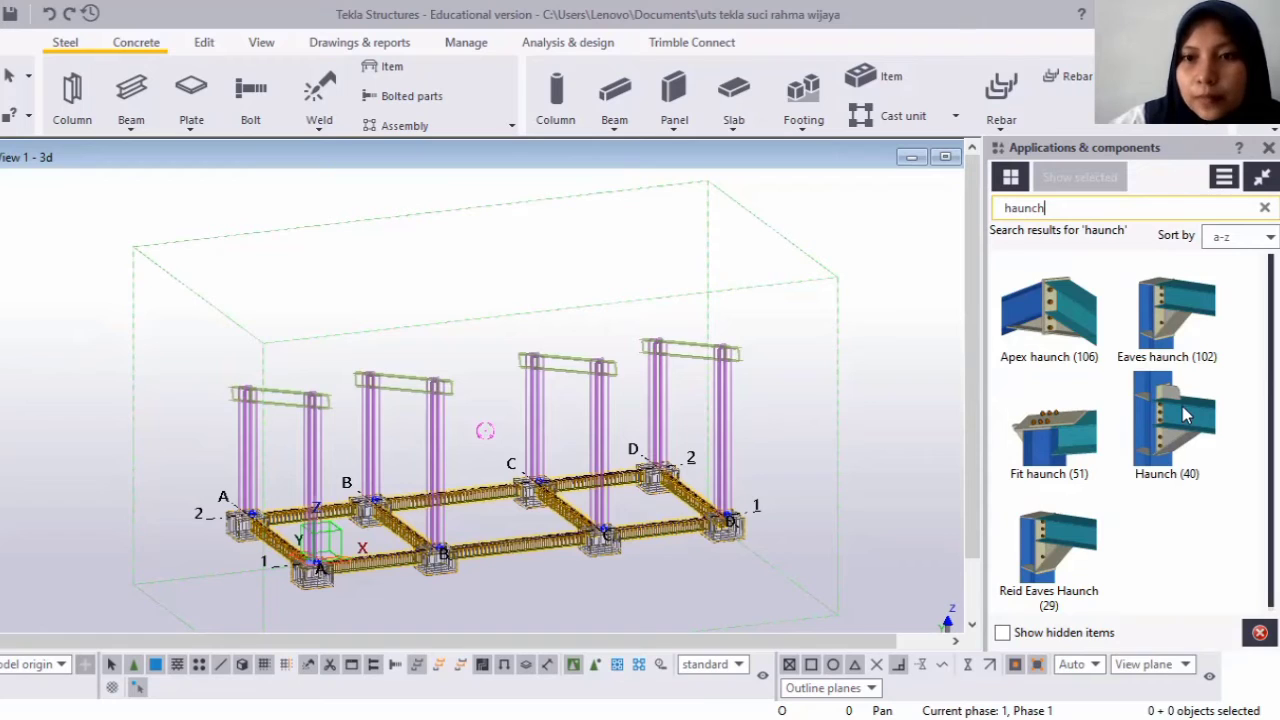
pyautogui.click(1180, 418)
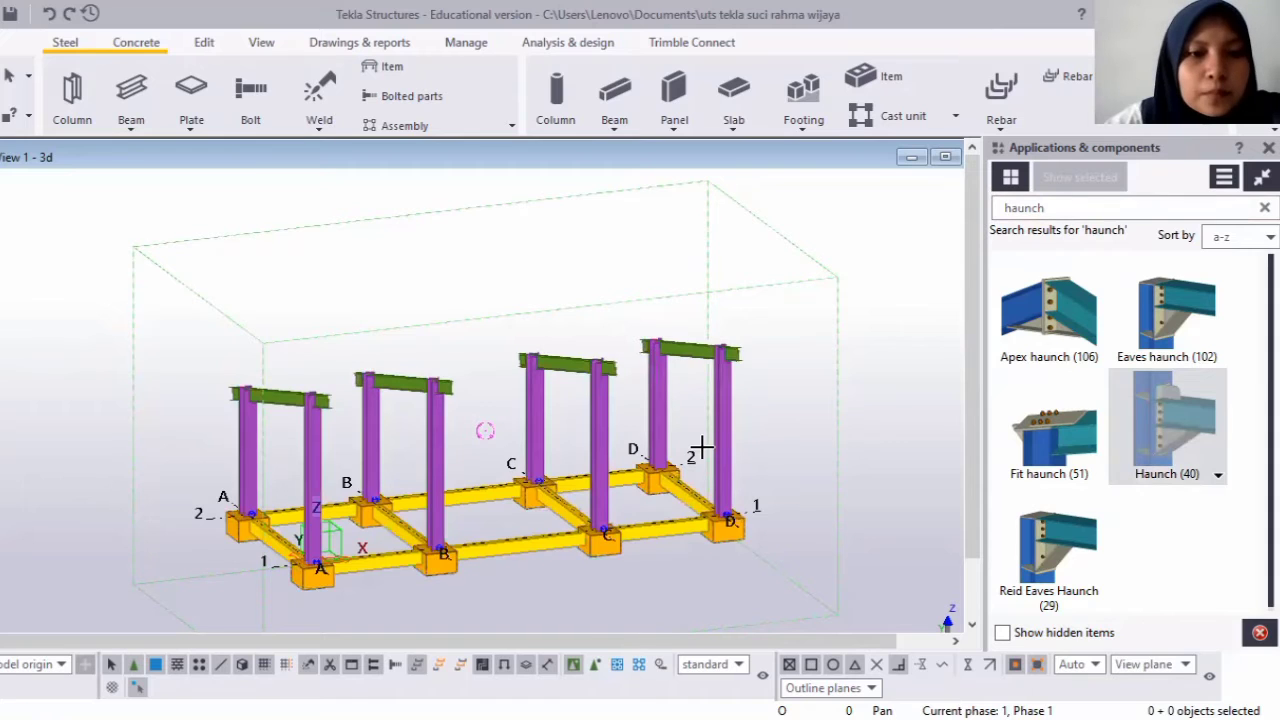
pyautogui.scroll(2, 308, 477)
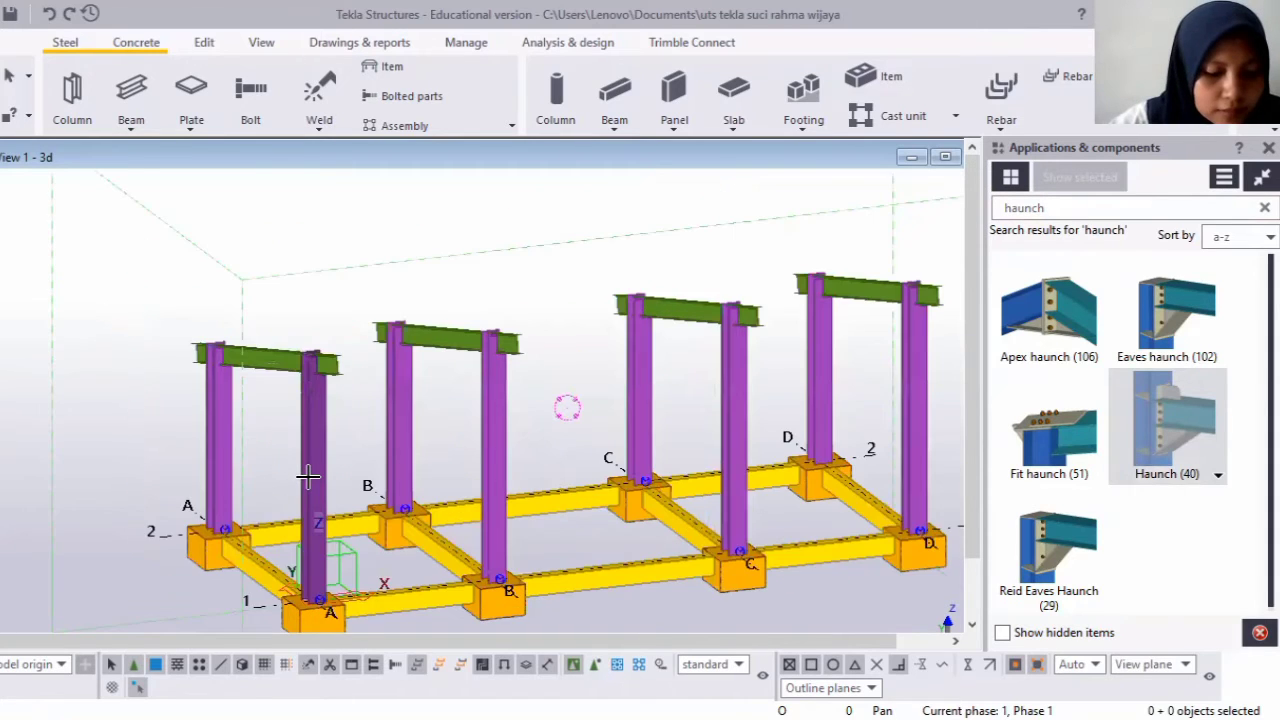
pyautogui.scroll(2, 308, 477)
pyautogui.scroll(2, 308, 477)
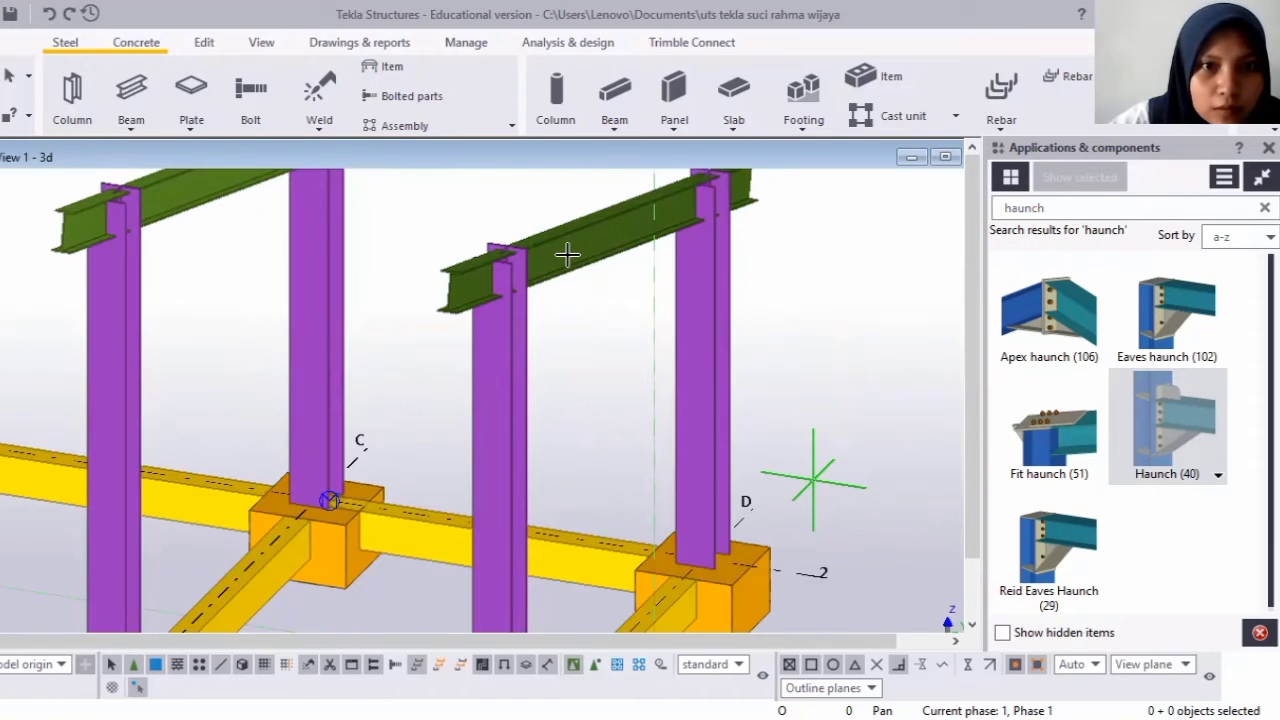
pyautogui.click(566, 254)
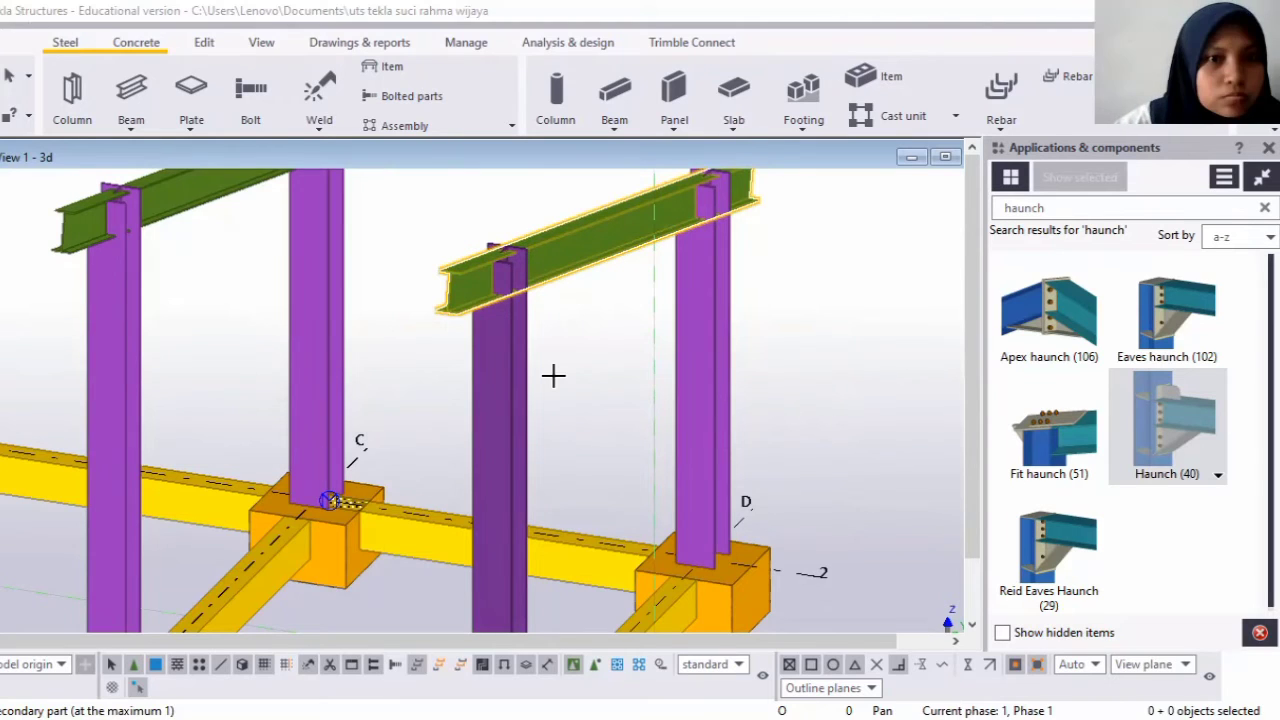
pyautogui.scroll(-5, 739, 377)
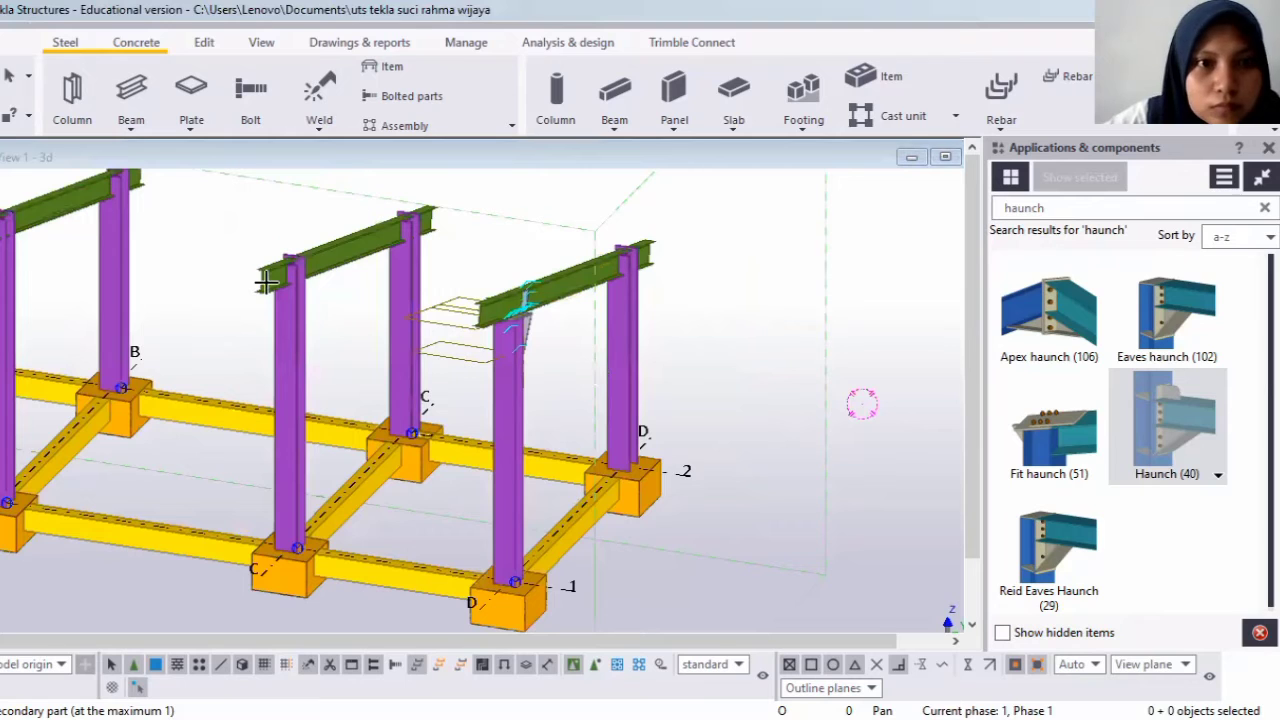
# Add the same Haunch (40) connection between column D2 and the grid D steel beam.
pyautogui.scroll(5, 322, 255)
pyautogui.scroll(2, 242, 261)
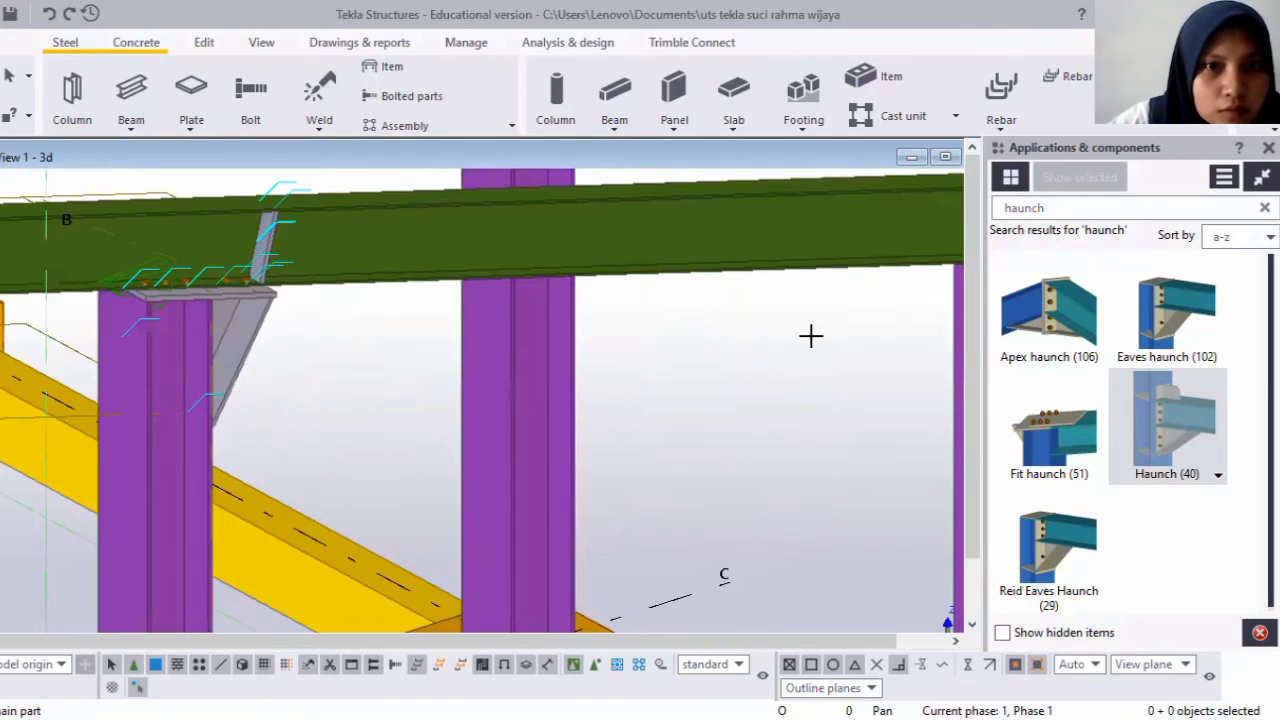
pyautogui.scroll(-3, 837, 311)
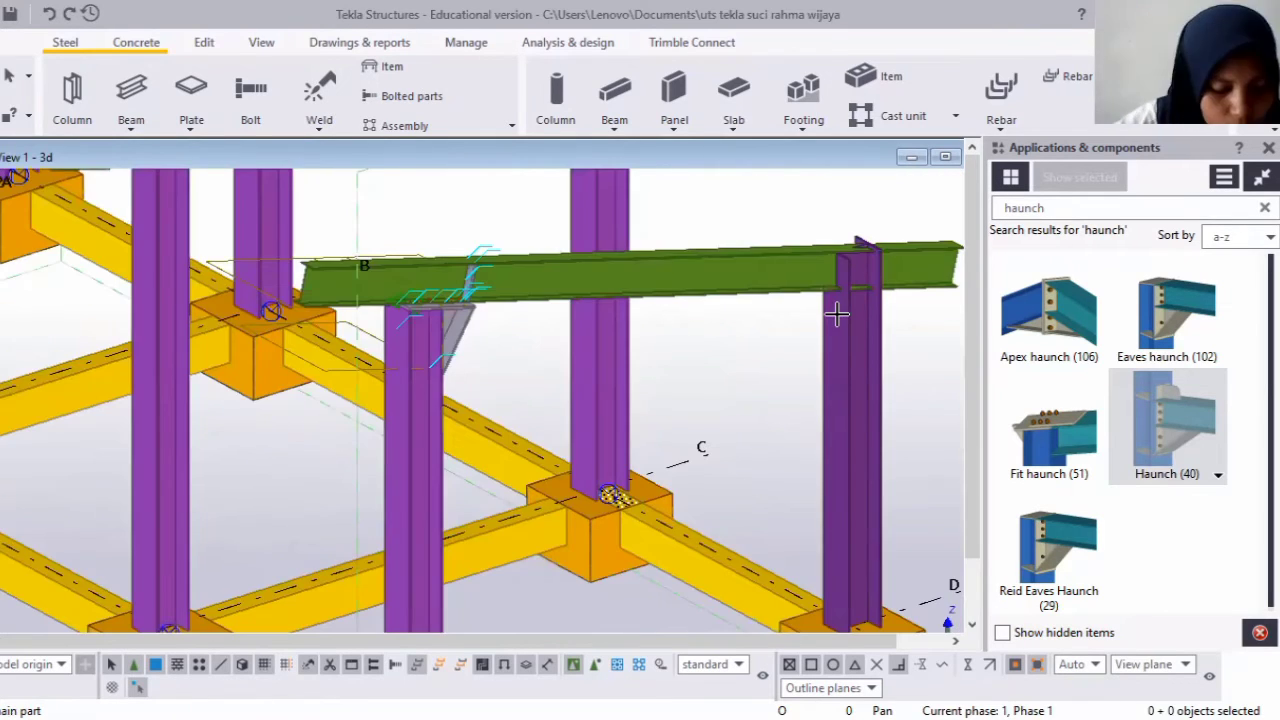
pyautogui.scroll(-3, 943, 289)
pyautogui.scroll(3, 870, 286)
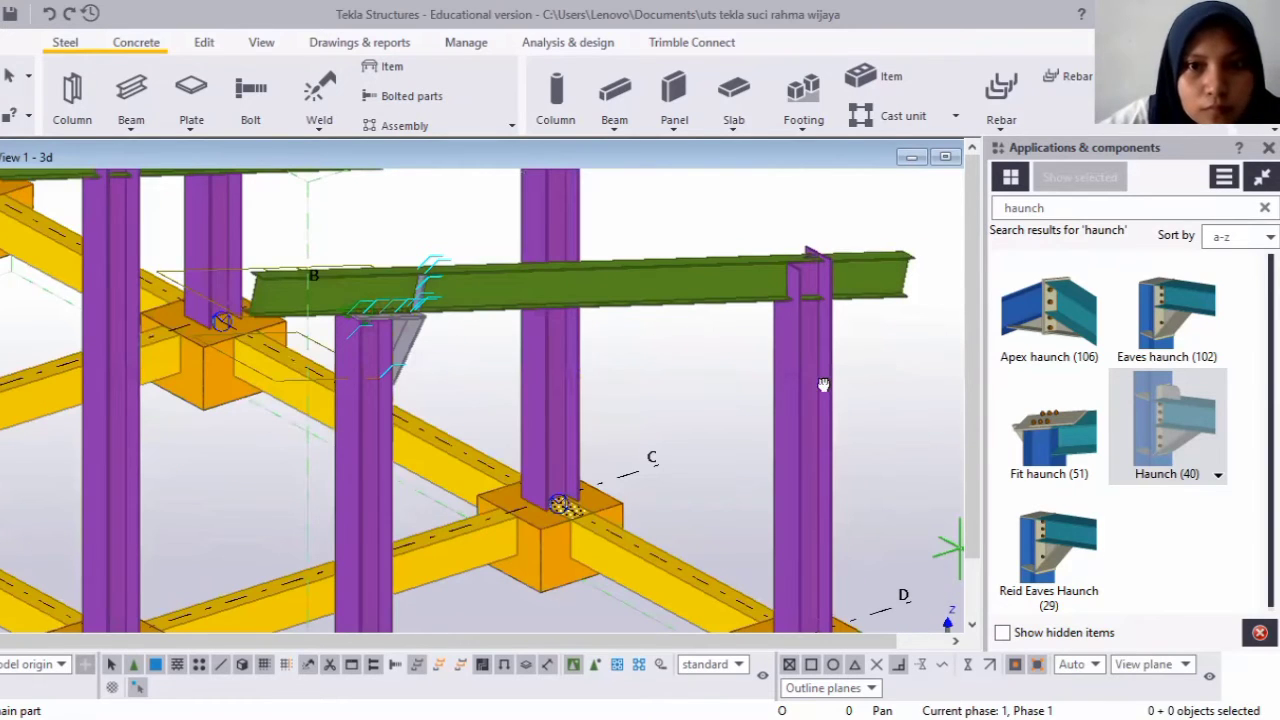
pyautogui.scroll(3, 811, 371)
pyautogui.scroll(2, 437, 297)
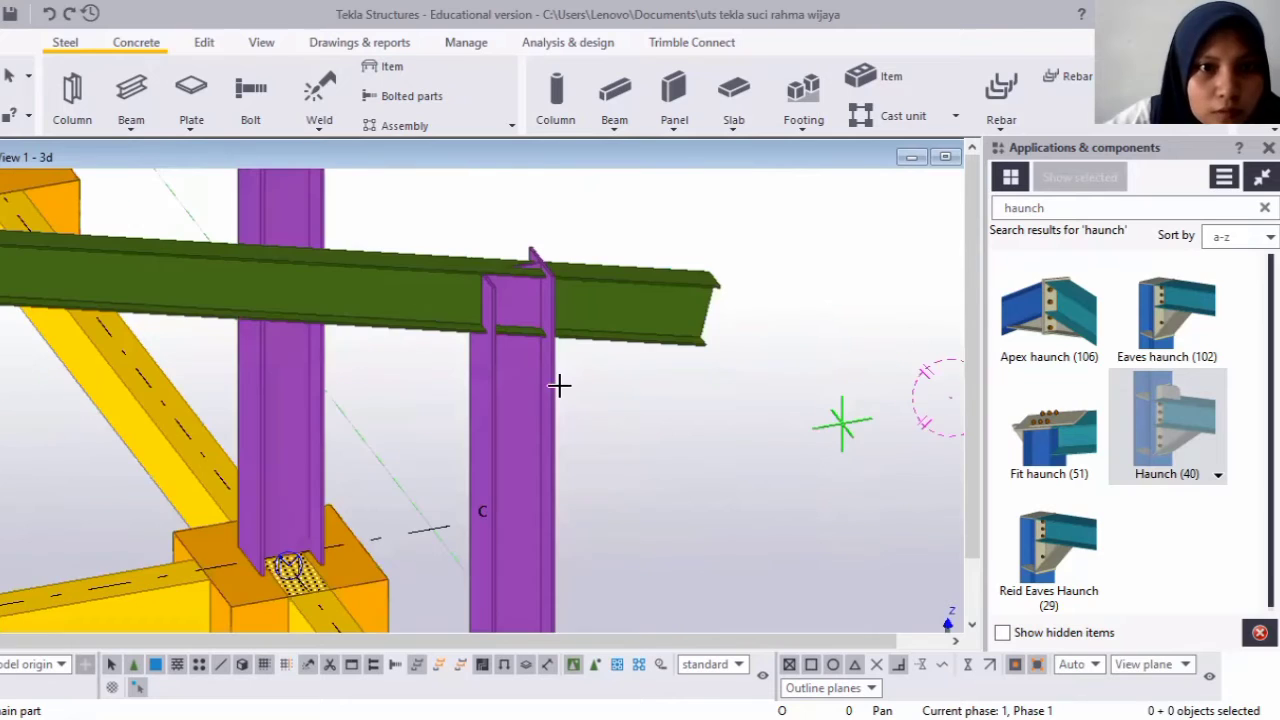
pyautogui.click(516, 410)
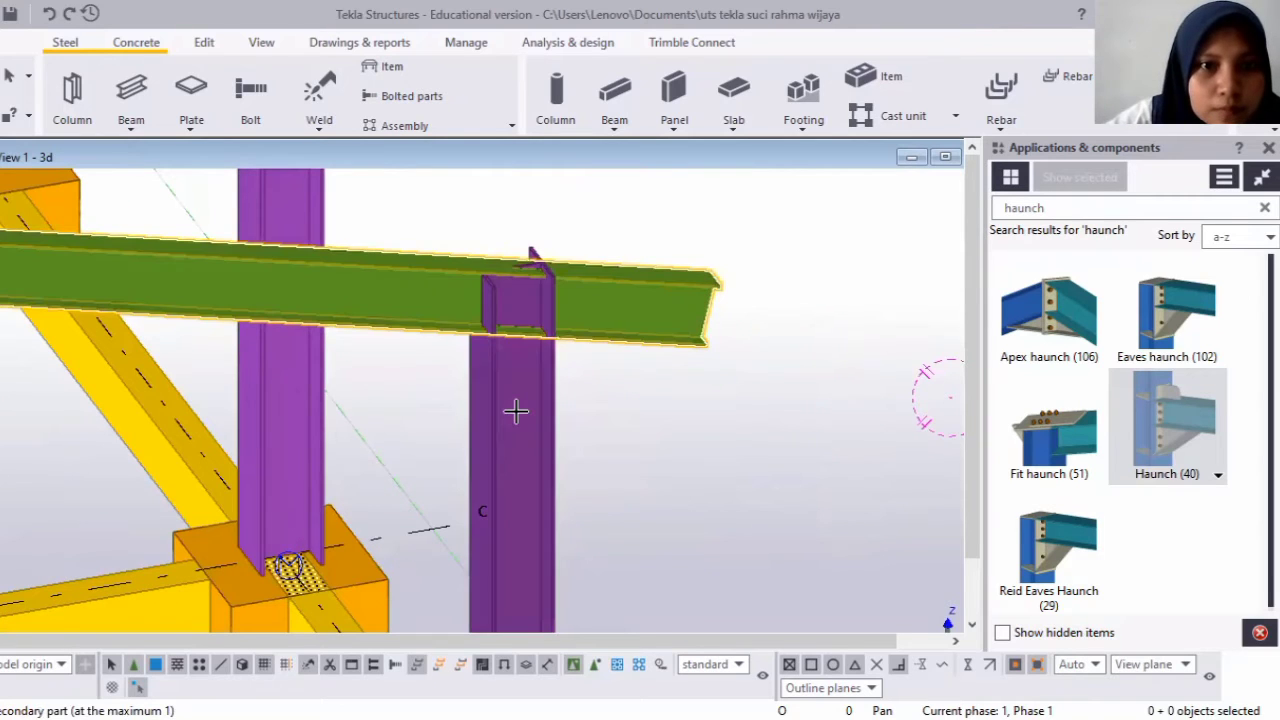
pyautogui.click(516, 410)
# Connect the grid C steel beam to columns C1 and C2 with Haunch (40).
pyautogui.scroll(-2, 516, 410)
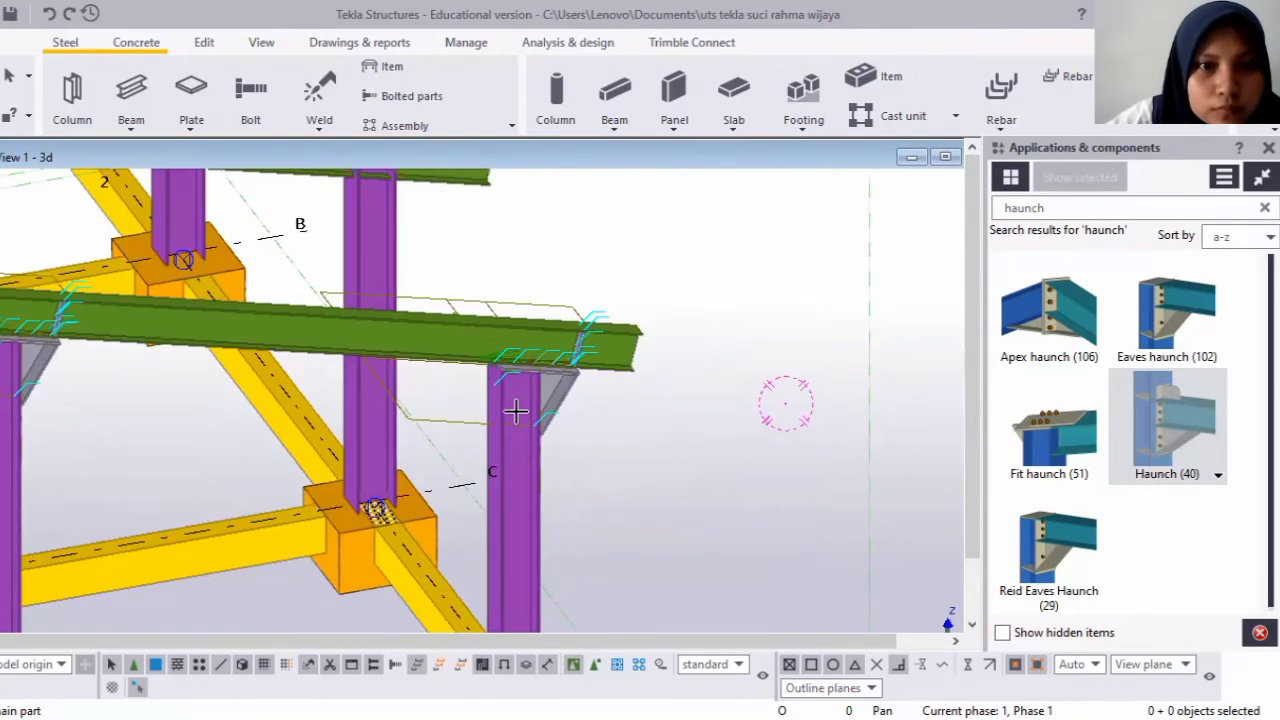
pyautogui.scroll(-2, 560, 410)
pyautogui.scroll(-2, 488, 370)
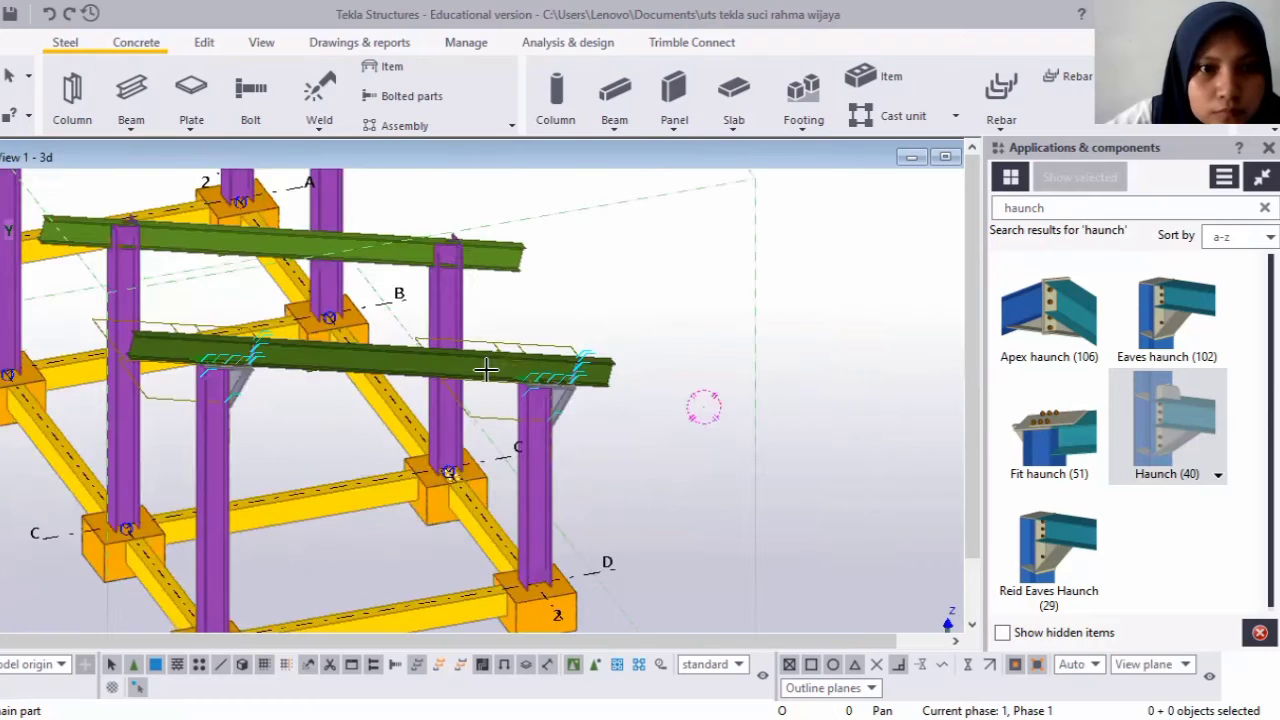
pyautogui.scroll(-1, 606, 426)
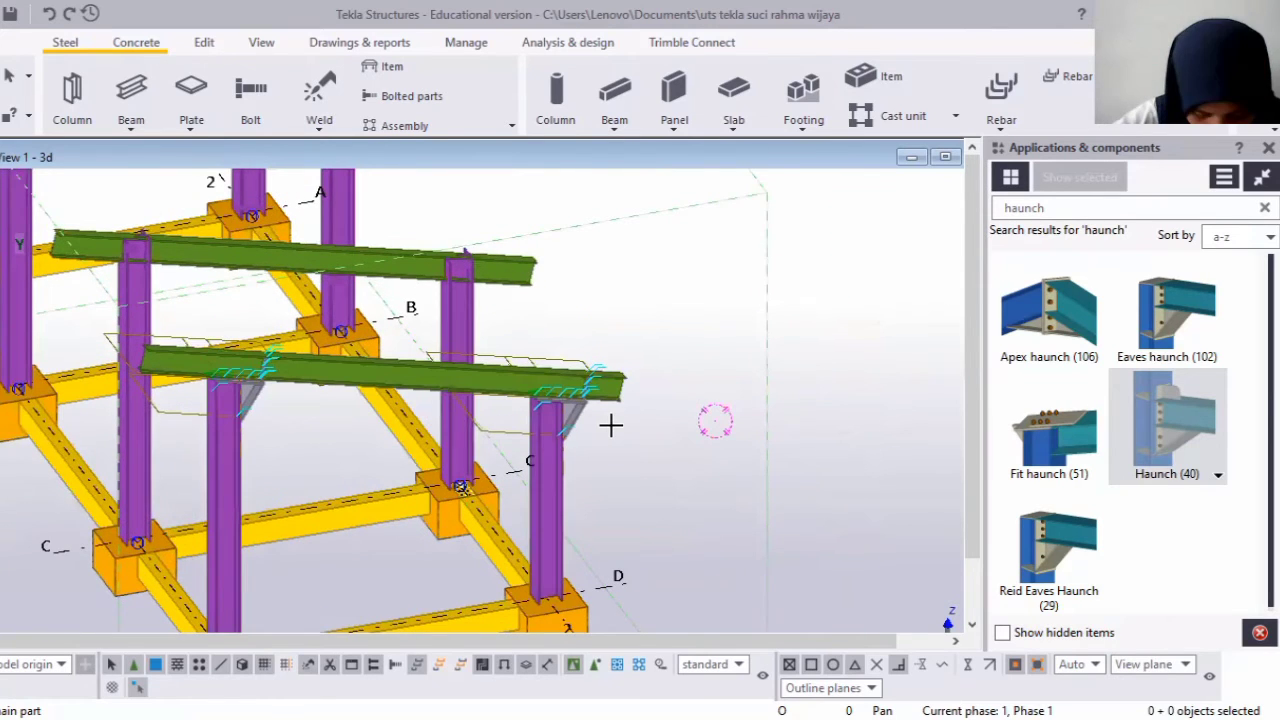
pyautogui.scroll(-5, 480, 371)
pyautogui.scroll(5, 436, 371)
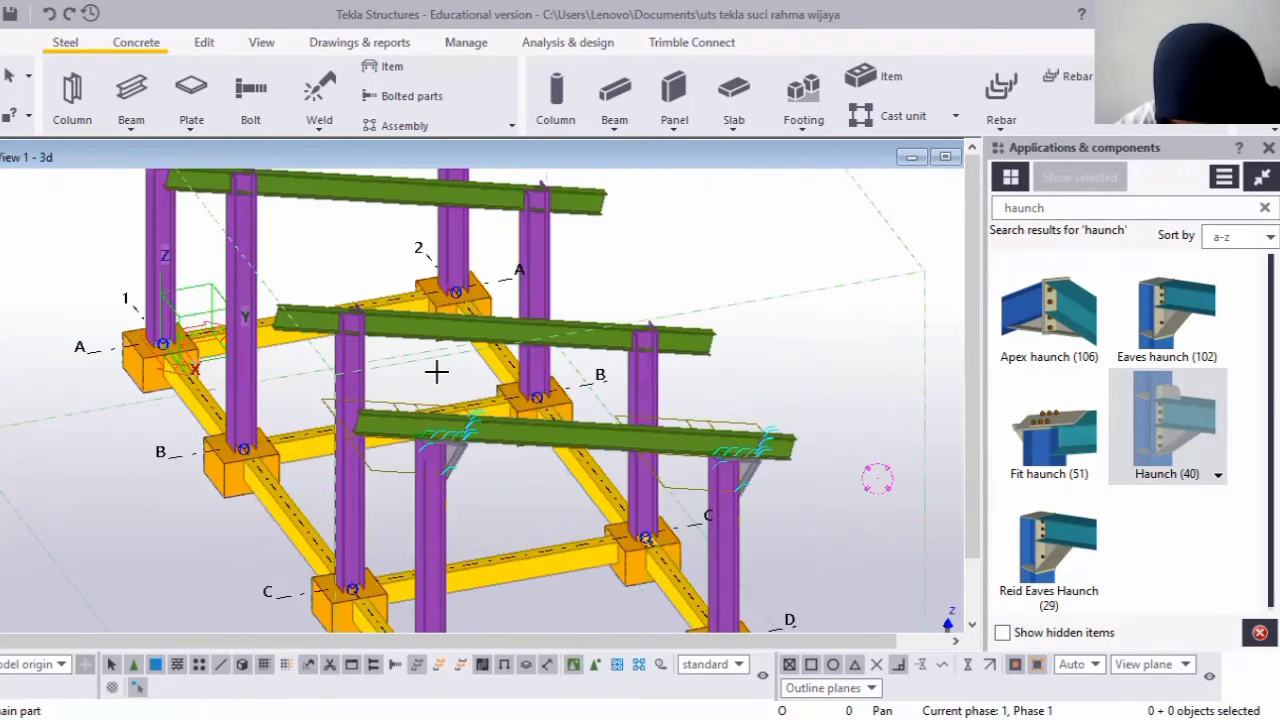
pyautogui.scroll(1, 436, 371)
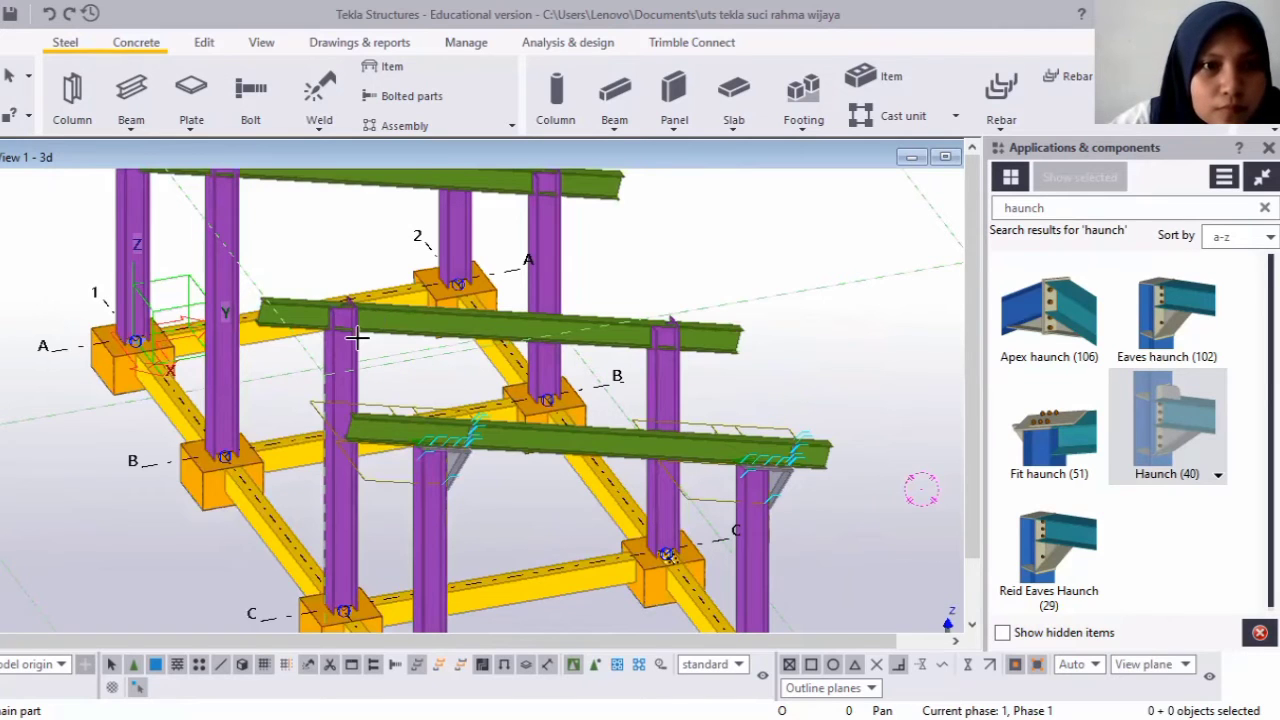
pyautogui.scroll(2, 357, 338)
pyautogui.click(327, 378)
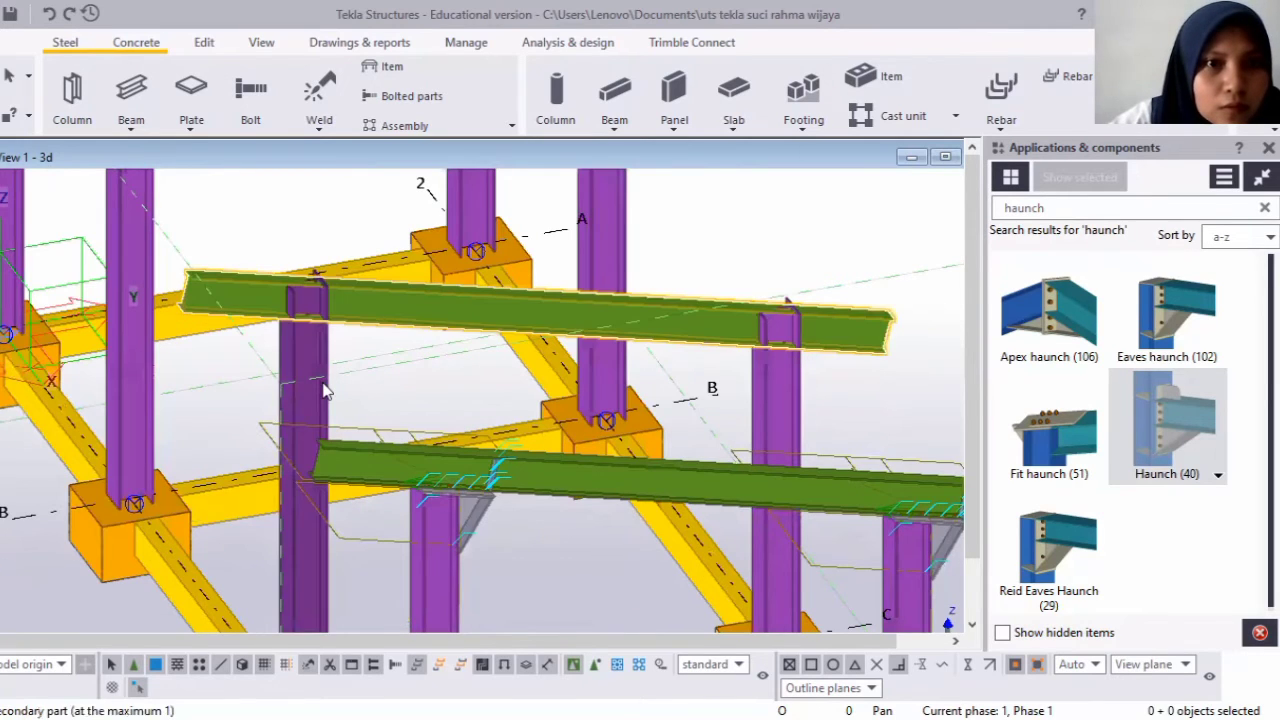
pyautogui.click(400, 328)
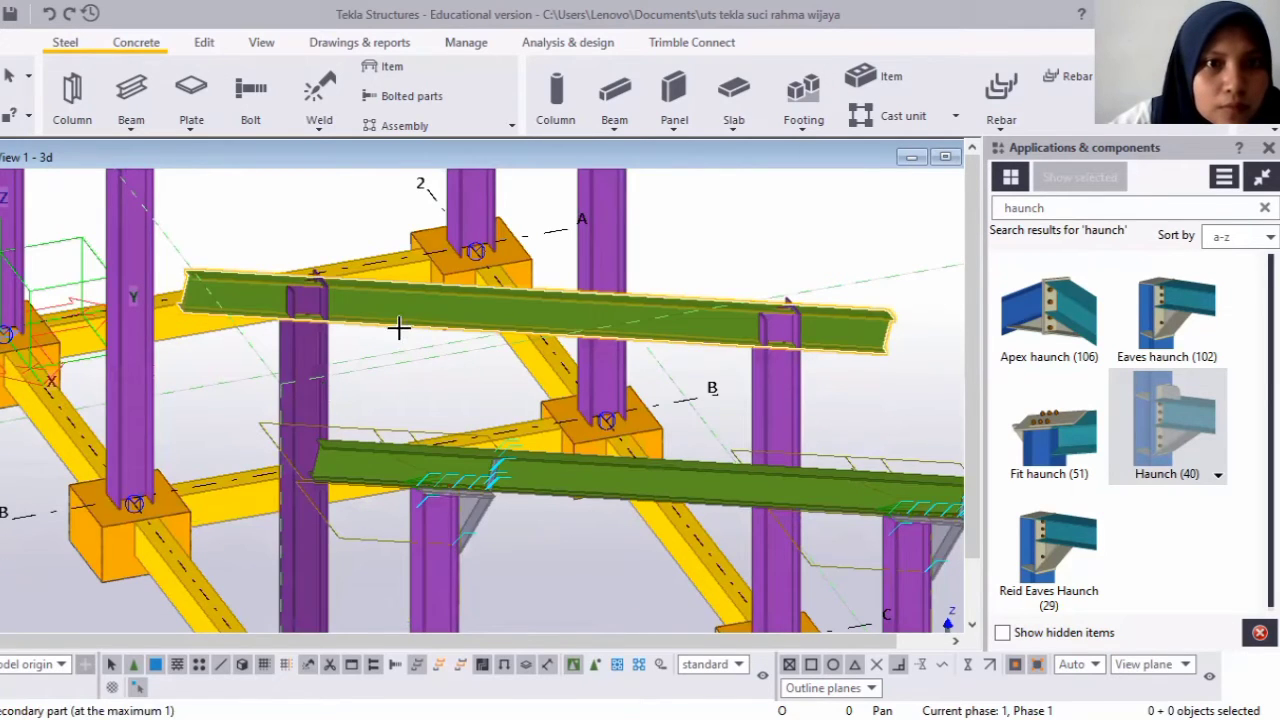
pyautogui.click(787, 388)
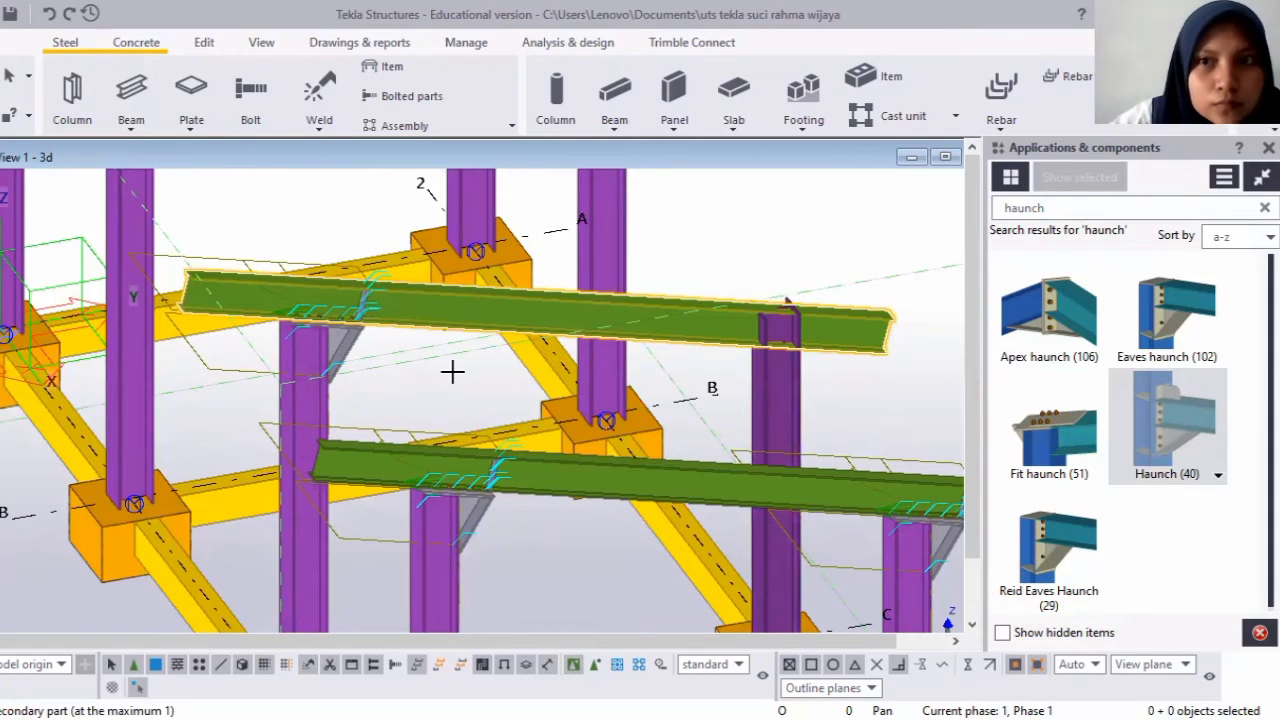
# Apply Haunch (40) between the grid B steel beam and its columns on grids 1 and 2.
pyautogui.scroll(-3, 451, 371)
pyautogui.scroll(1, 390, 241)
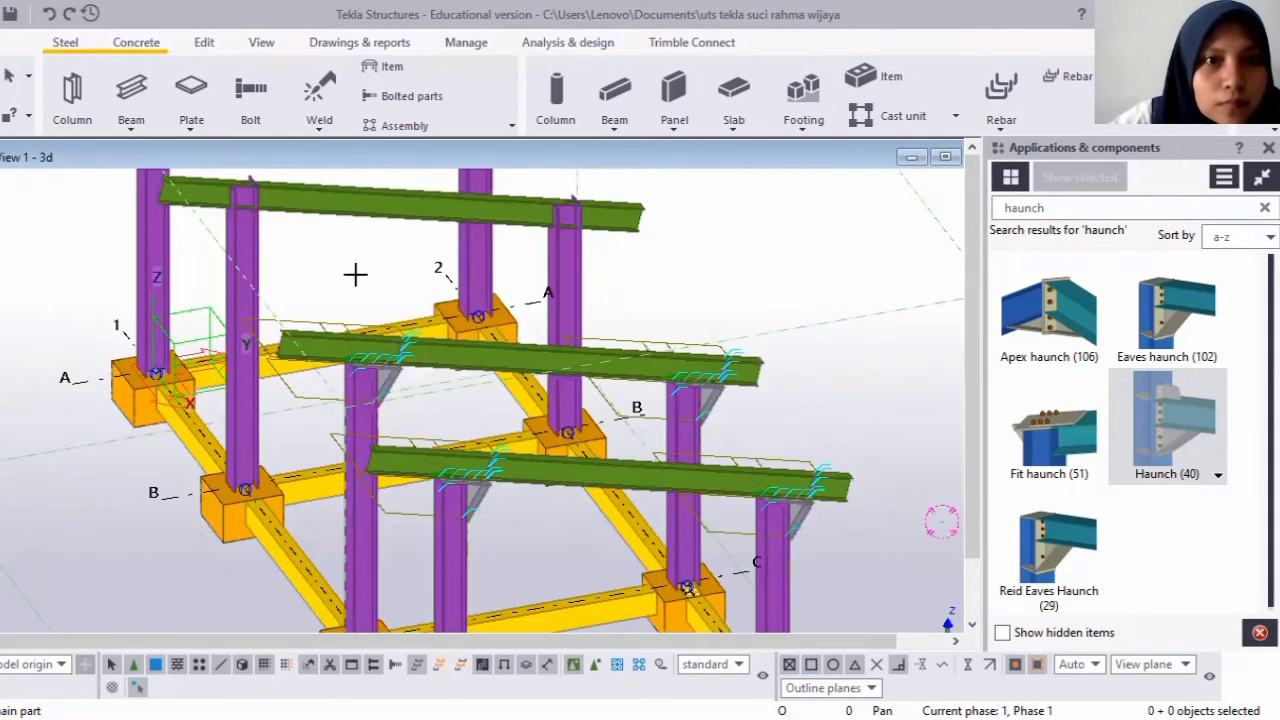
pyautogui.scroll(-2, 310, 250)
pyautogui.scroll(2, 279, 262)
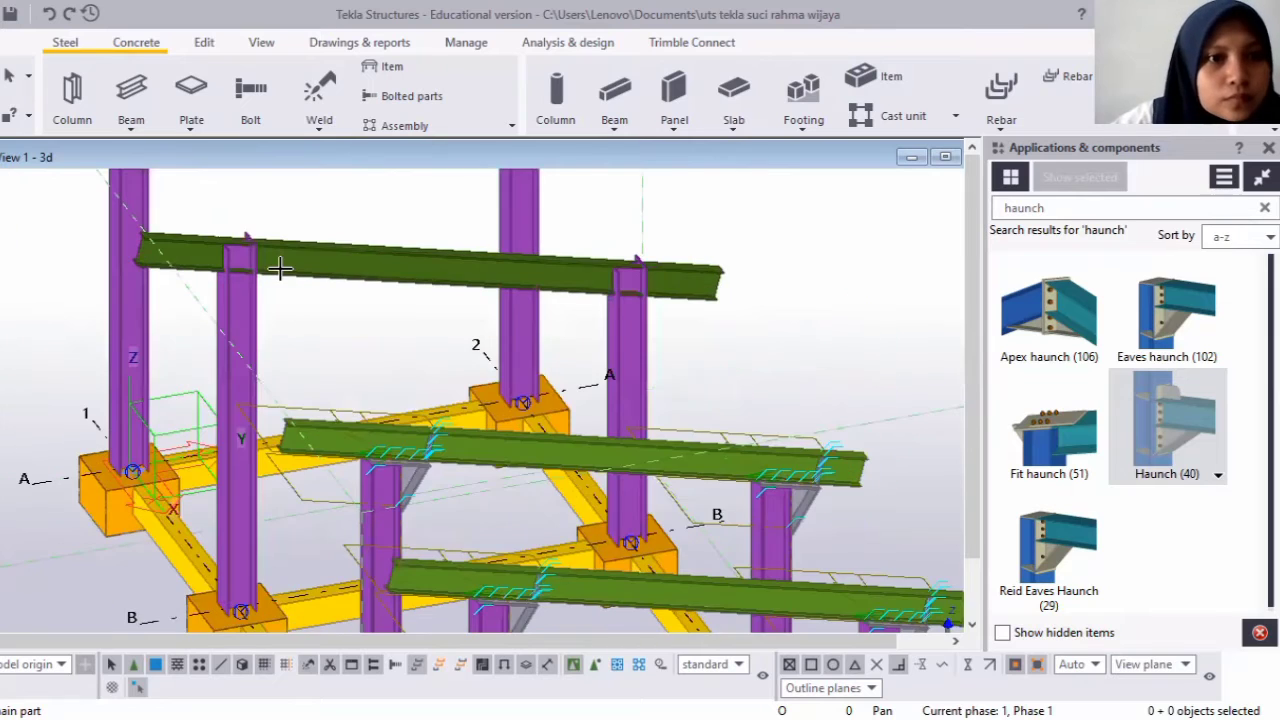
pyautogui.click(240, 333)
pyautogui.scroll(1, 277, 266)
pyautogui.click(737, 287)
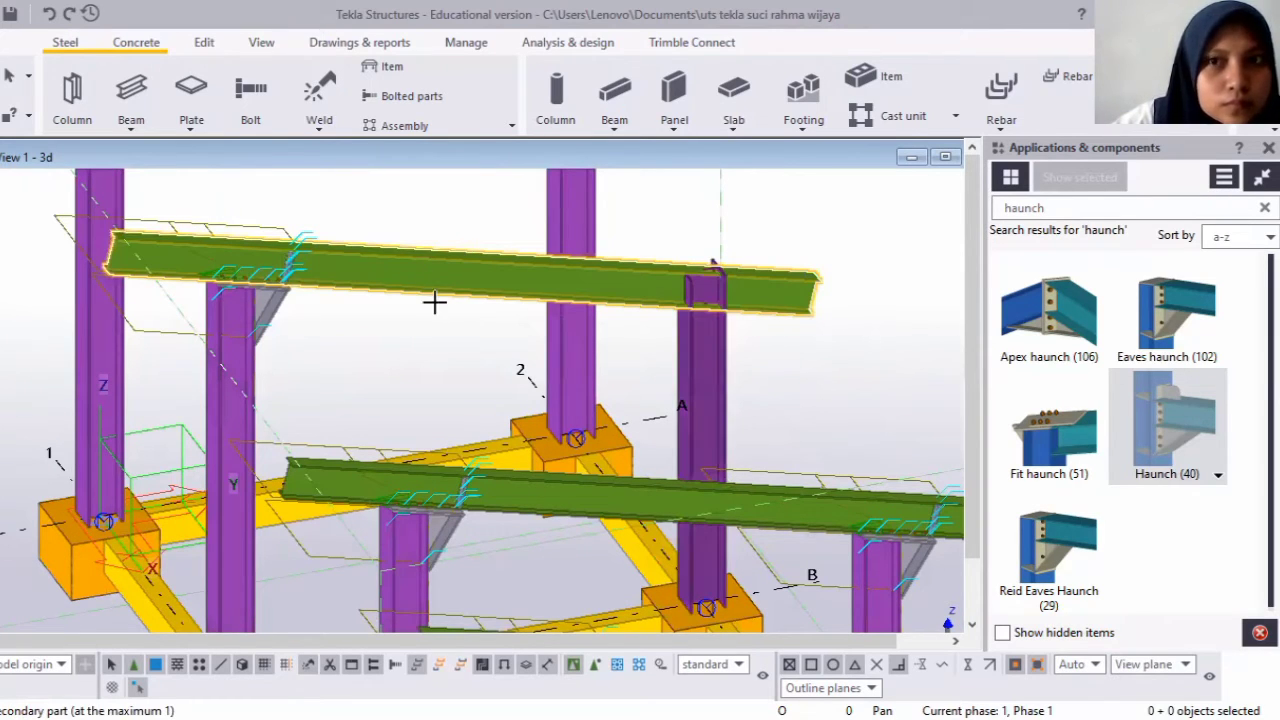
# Add Haunch (40) connections joining the grid A steel beam to columns A1 and A2.
pyautogui.scroll(-2, 434, 300)
pyautogui.scroll(1, 252, 180)
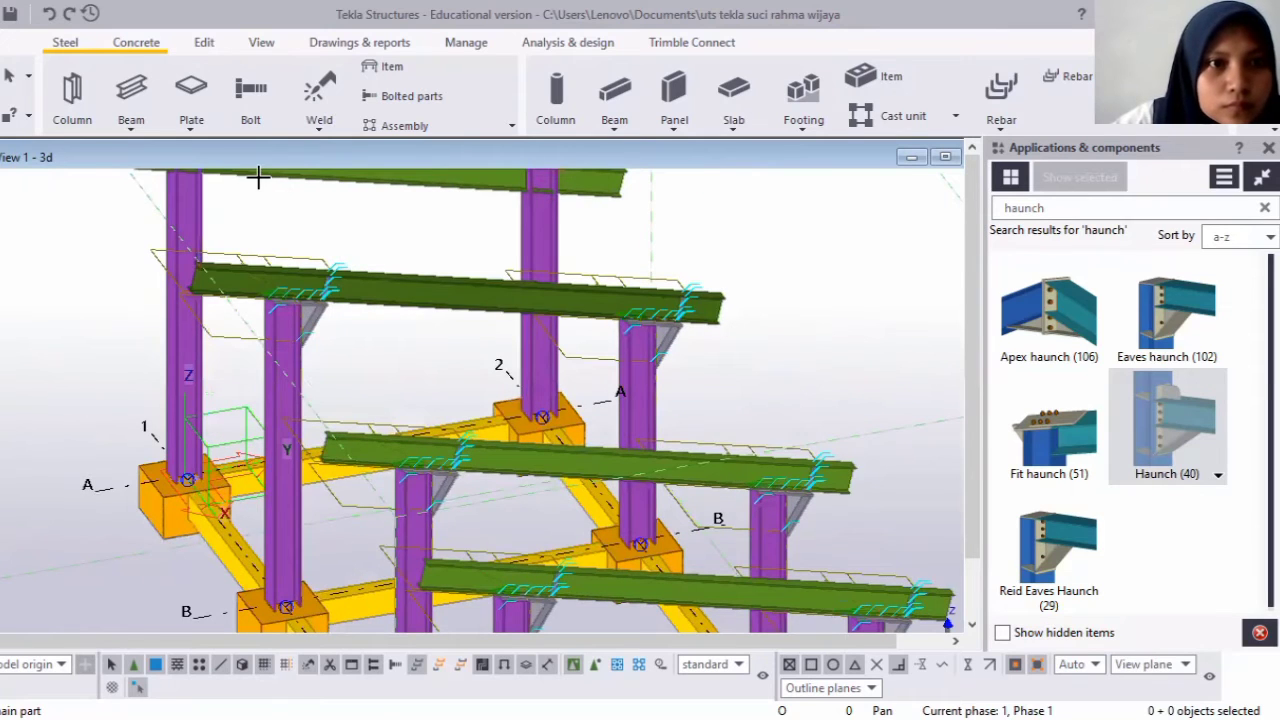
pyautogui.scroll(1, 257, 191)
pyautogui.scroll(2, 263, 218)
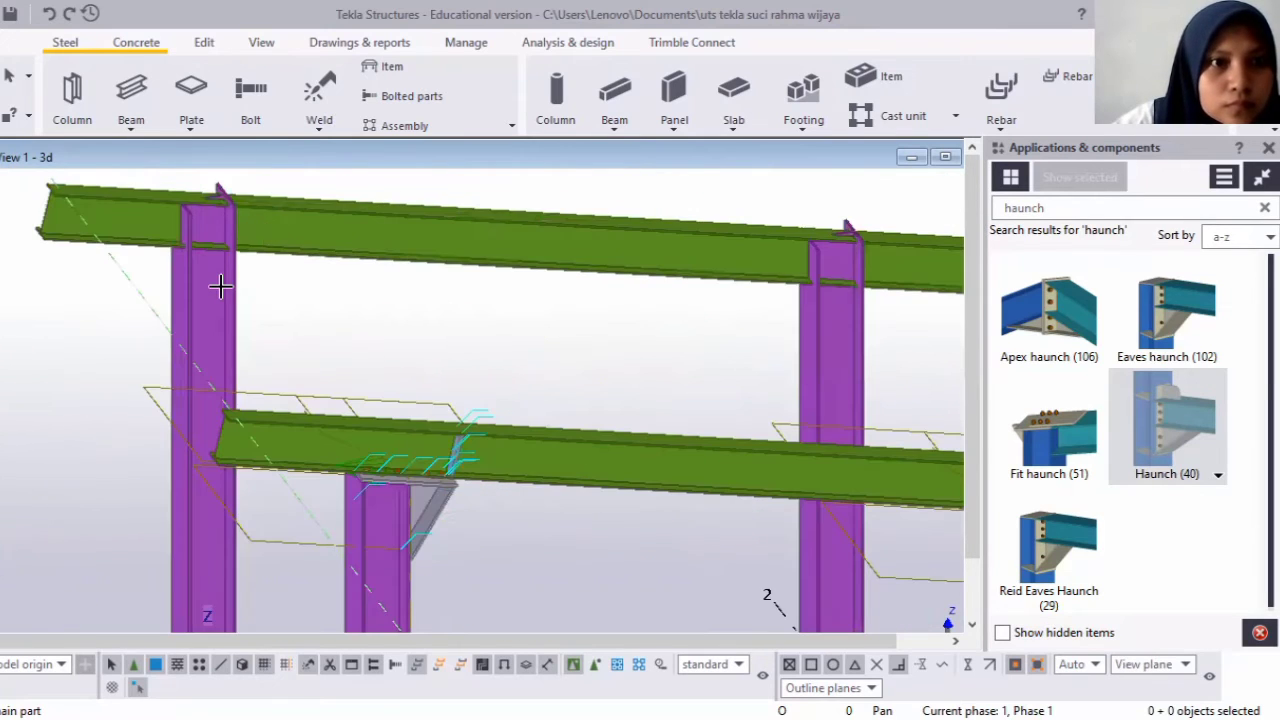
pyautogui.click(337, 270)
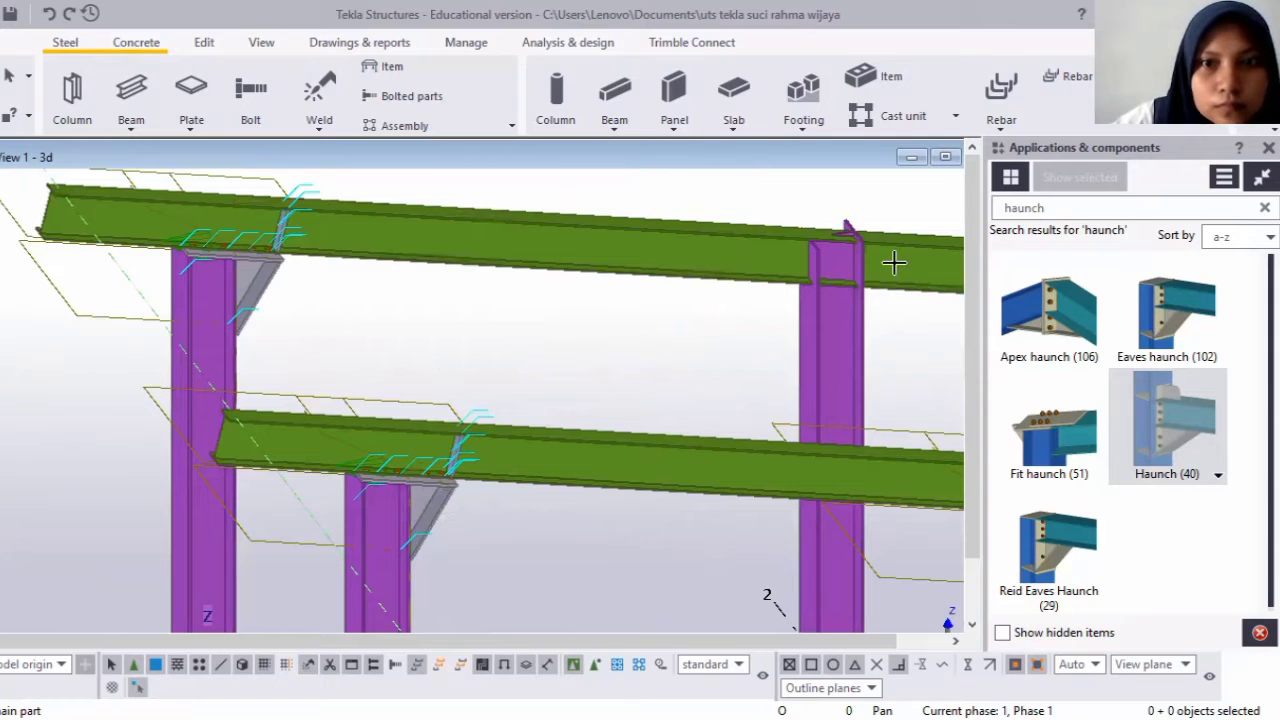
pyautogui.click(822, 336)
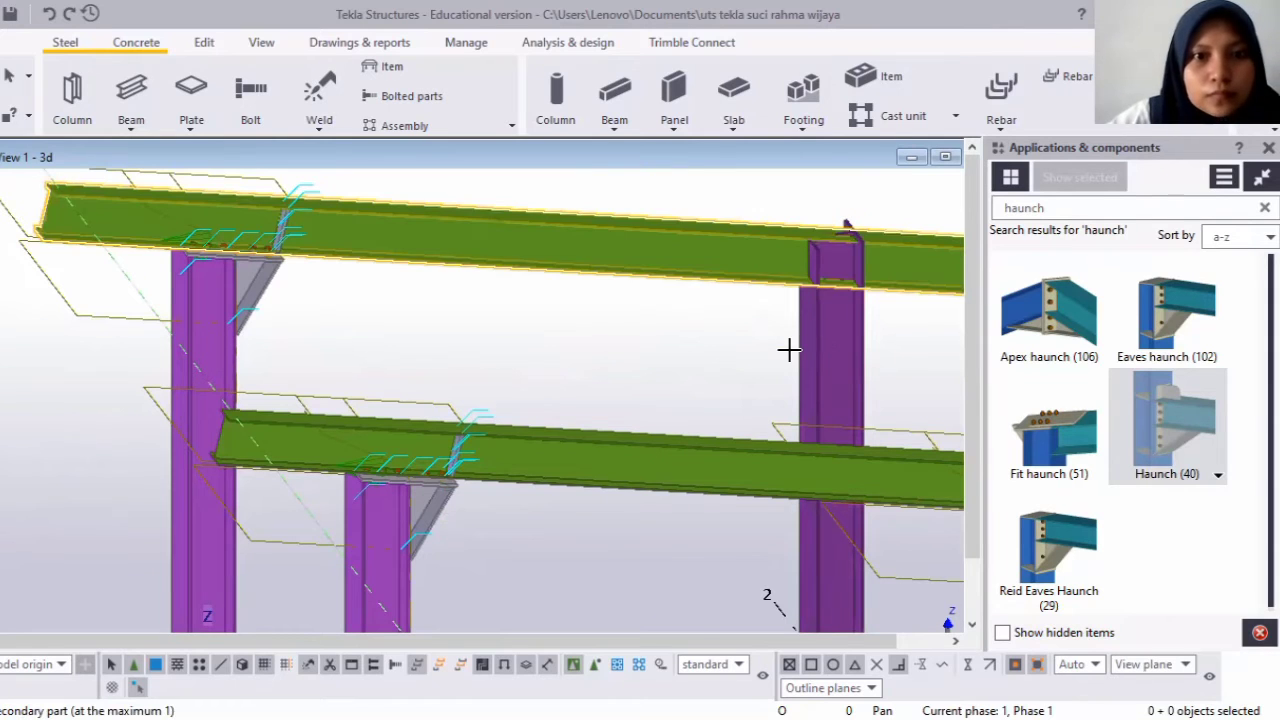
# Examine the finished haunch connection at column A2 up close, including its bolts, plates and welds.
pyautogui.scroll(-3, 789, 349)
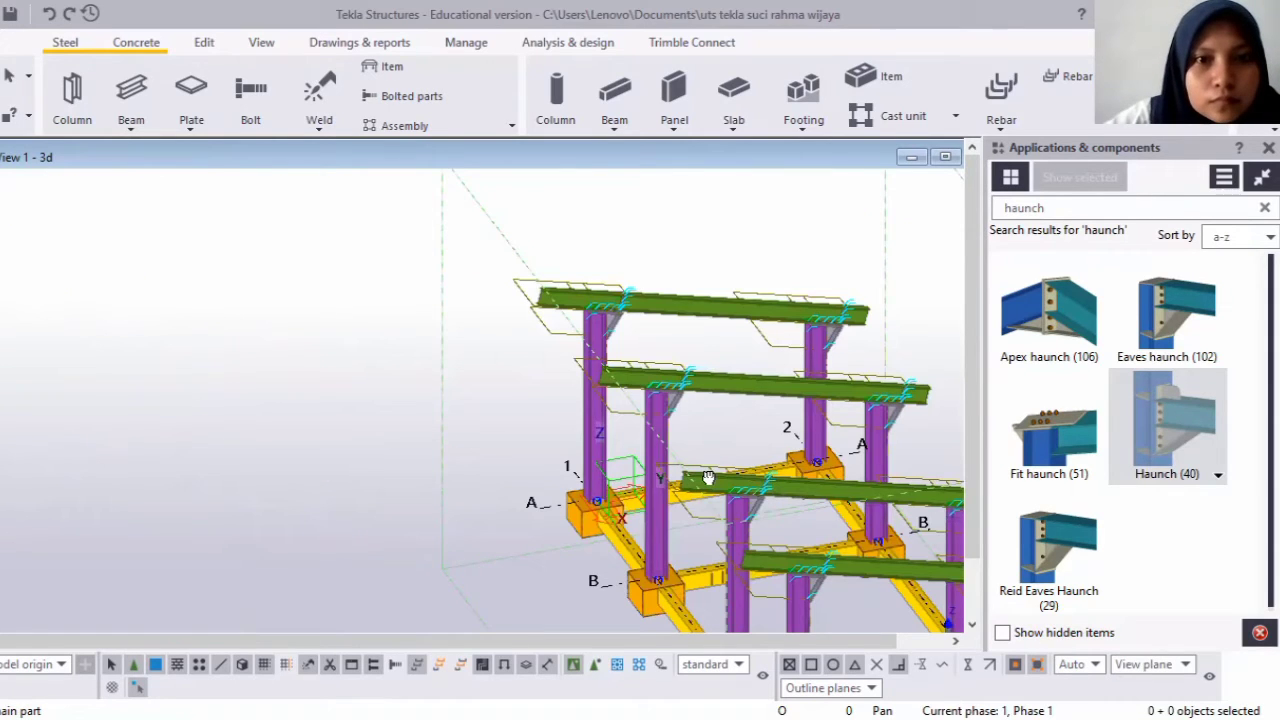
pyautogui.keyDown('ctrl'); pyautogui.moveTo(708, 478); pyautogui.dragTo(951, 415, button='middle'); pyautogui.keyUp('ctrl')
pyautogui.keyDown('ctrl'); pyautogui.moveTo(788, 477); pyautogui.dragTo(643, 475, button='middle'); pyautogui.keyUp('ctrl')
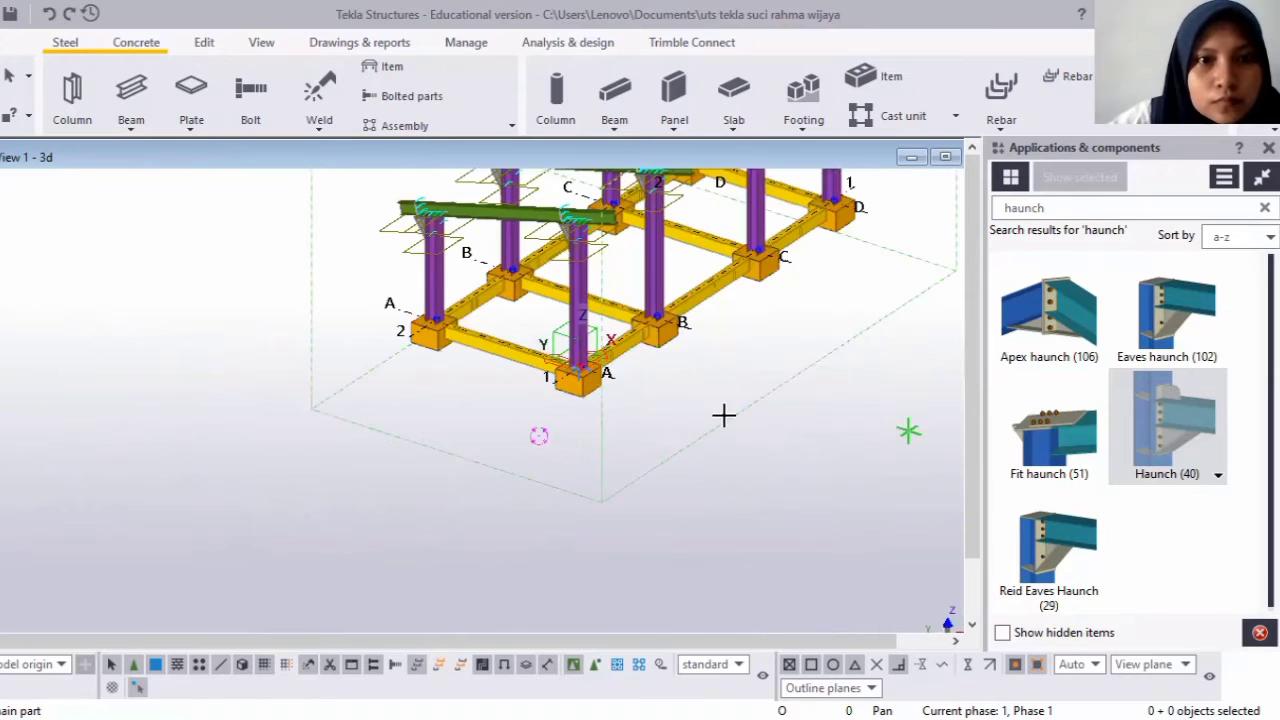
pyautogui.scroll(2, 724, 415)
pyautogui.scroll(1, 359, 381)
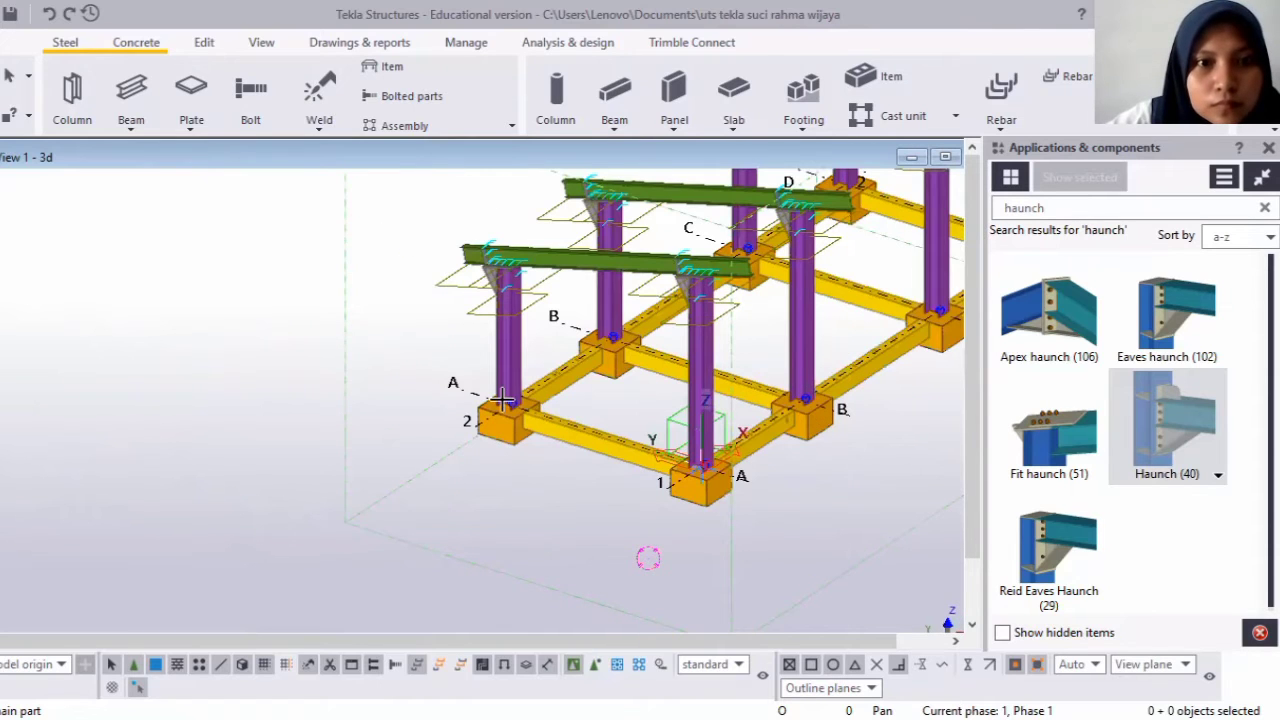
pyautogui.keyDown('ctrl'); pyautogui.moveTo(502, 400); pyautogui.dragTo(507, 197, button='middle'); pyautogui.keyUp('ctrl')
pyautogui.scroll(2, 508, 210)
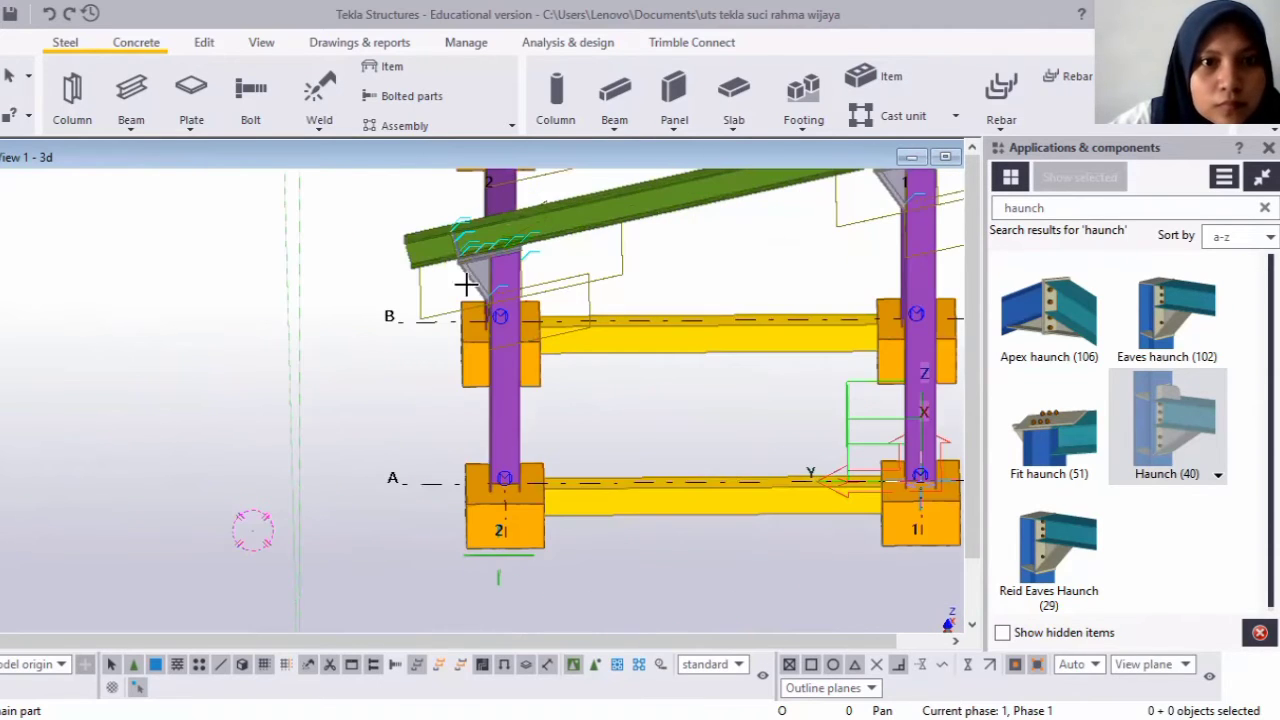
pyautogui.scroll(3, 530, 250)
pyautogui.scroll(-1, 520, 259)
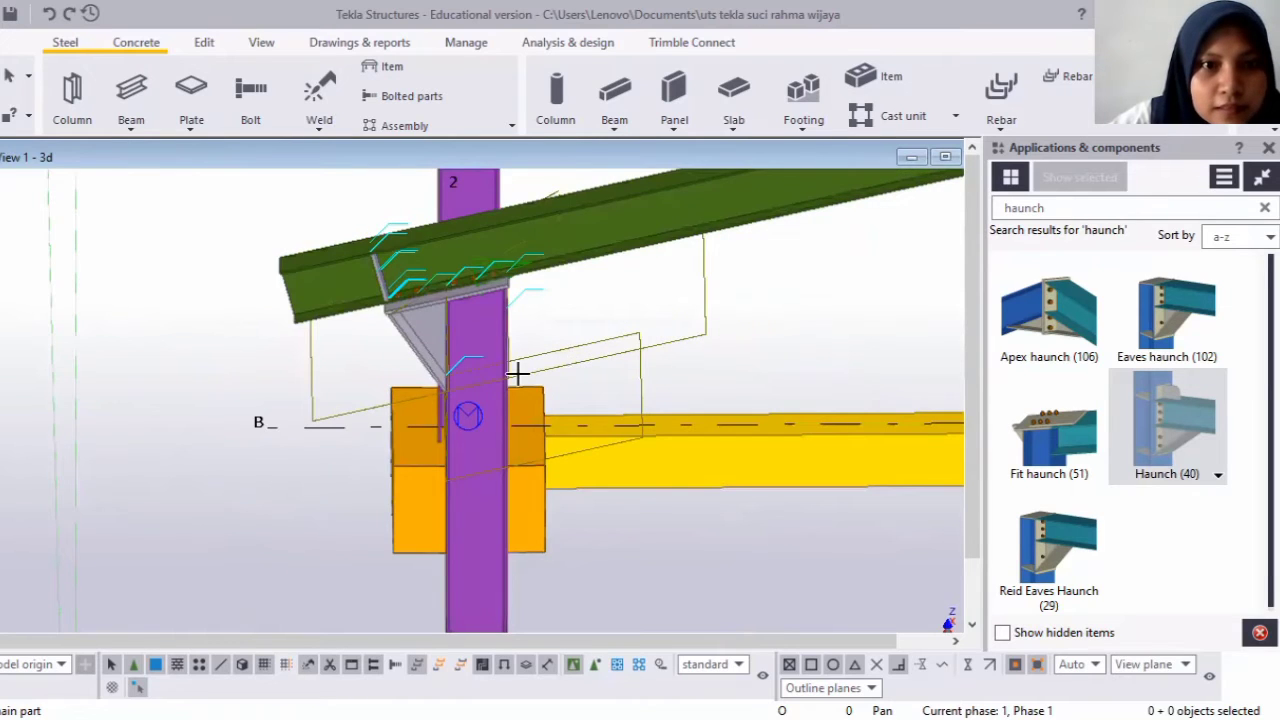
pyautogui.scroll(3, 517, 372)
pyautogui.scroll(1, 510, 300)
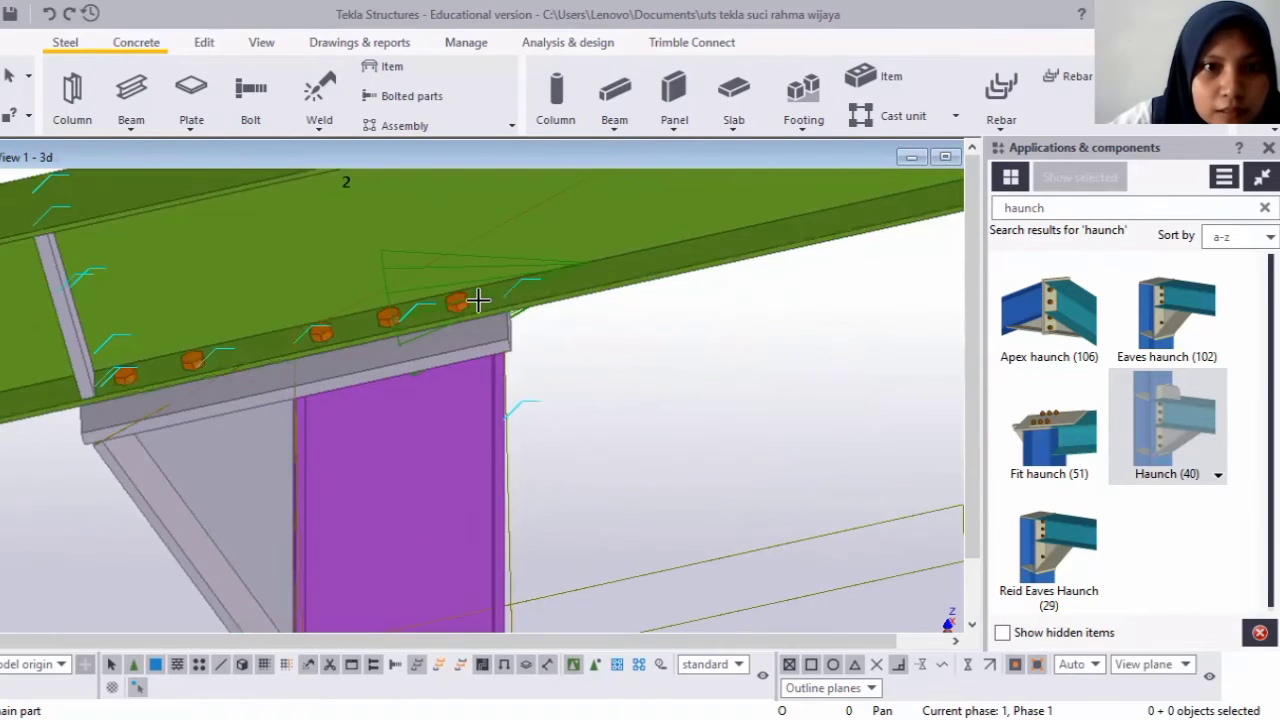
pyautogui.scroll(-1, 440, 294)
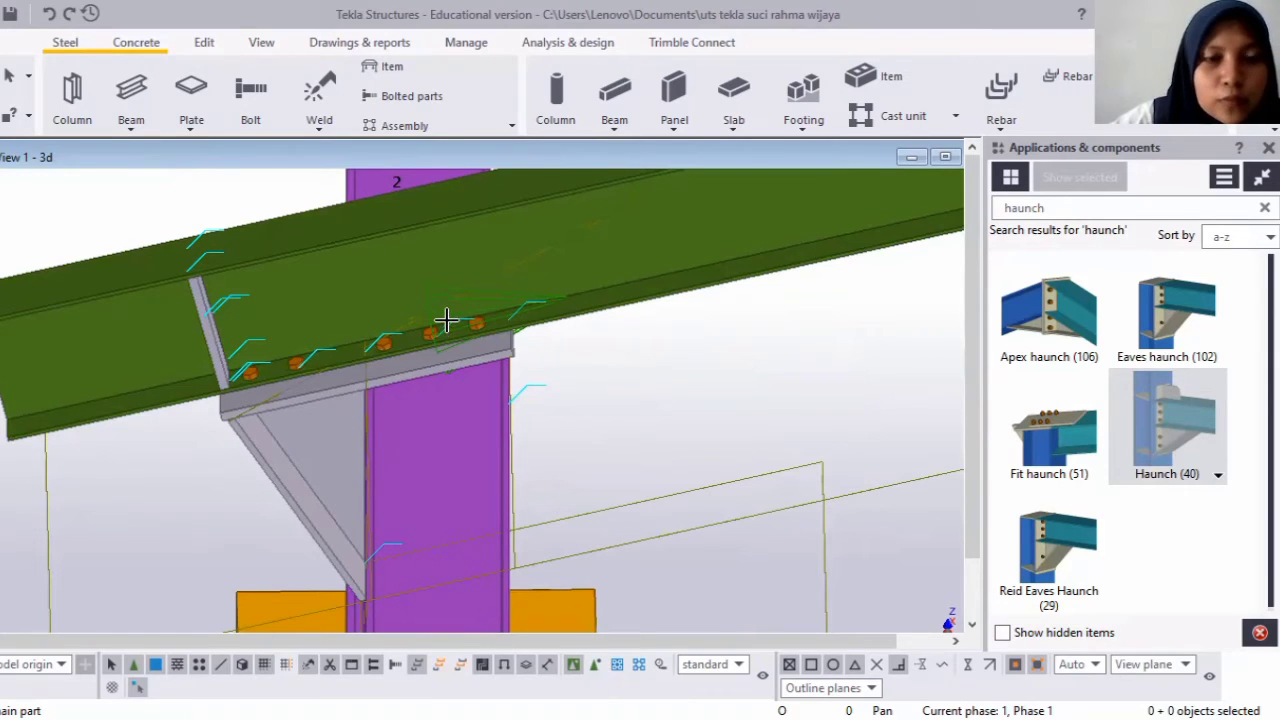
pyautogui.scroll(-1, 446, 320)
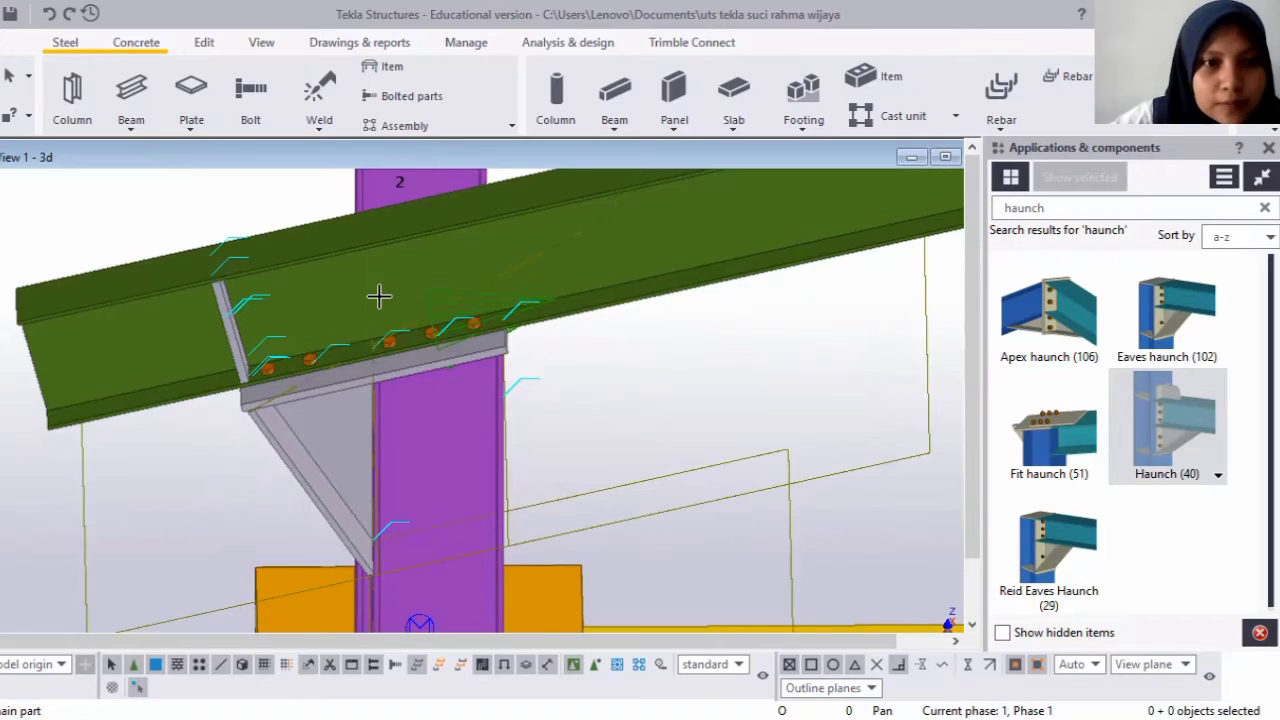
# Examine the haunch connections at the columns on grids 1 and 2, from close-up to the whole frame.
pyautogui.scroll(-1, 440, 312)
pyautogui.moveTo(446, 313); pyautogui.dragTo(320, 336, button='middle')
pyautogui.scroll(2, 320, 336)
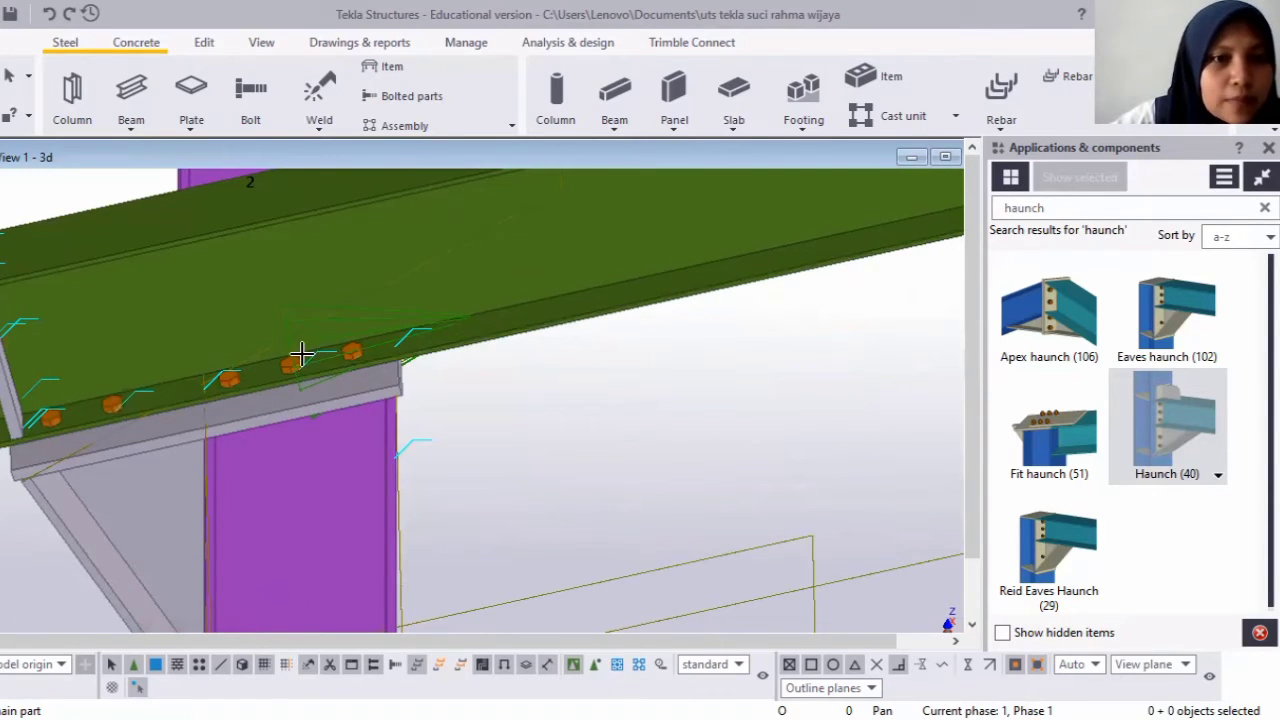
pyautogui.scroll(-1, 334, 360)
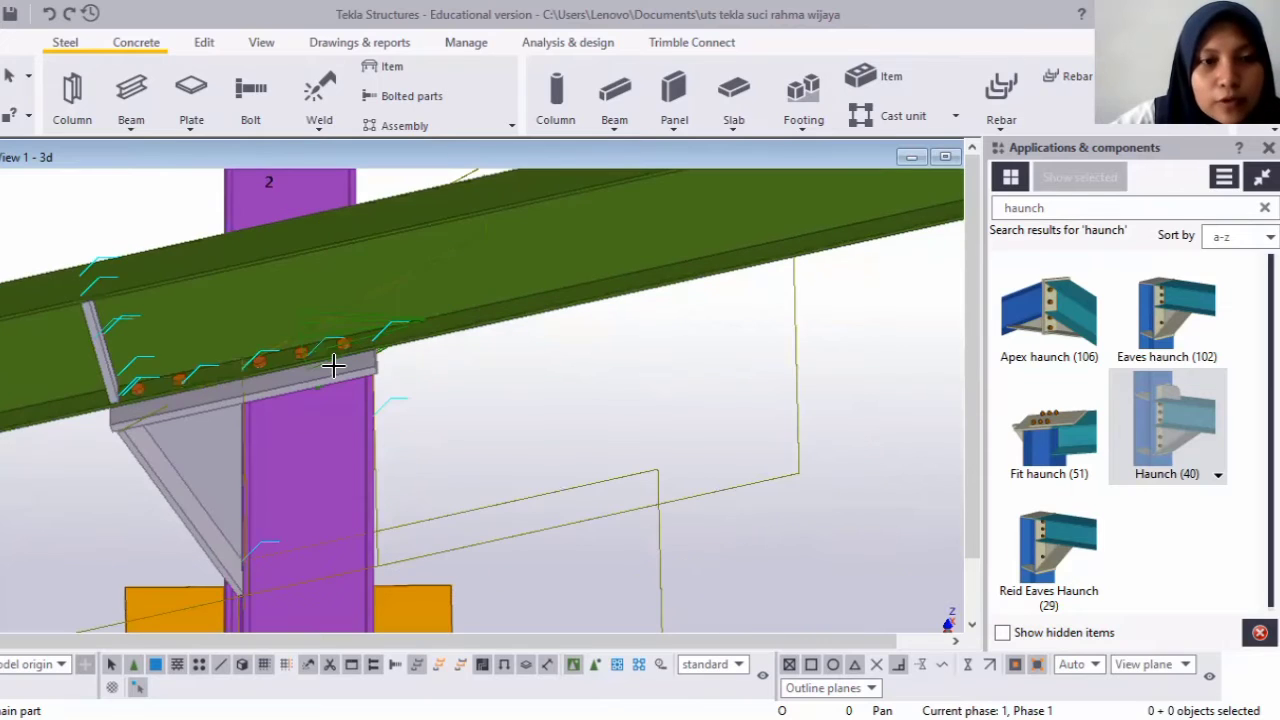
pyautogui.scroll(-1, 278, 395)
pyautogui.scroll(-2, 172, 414)
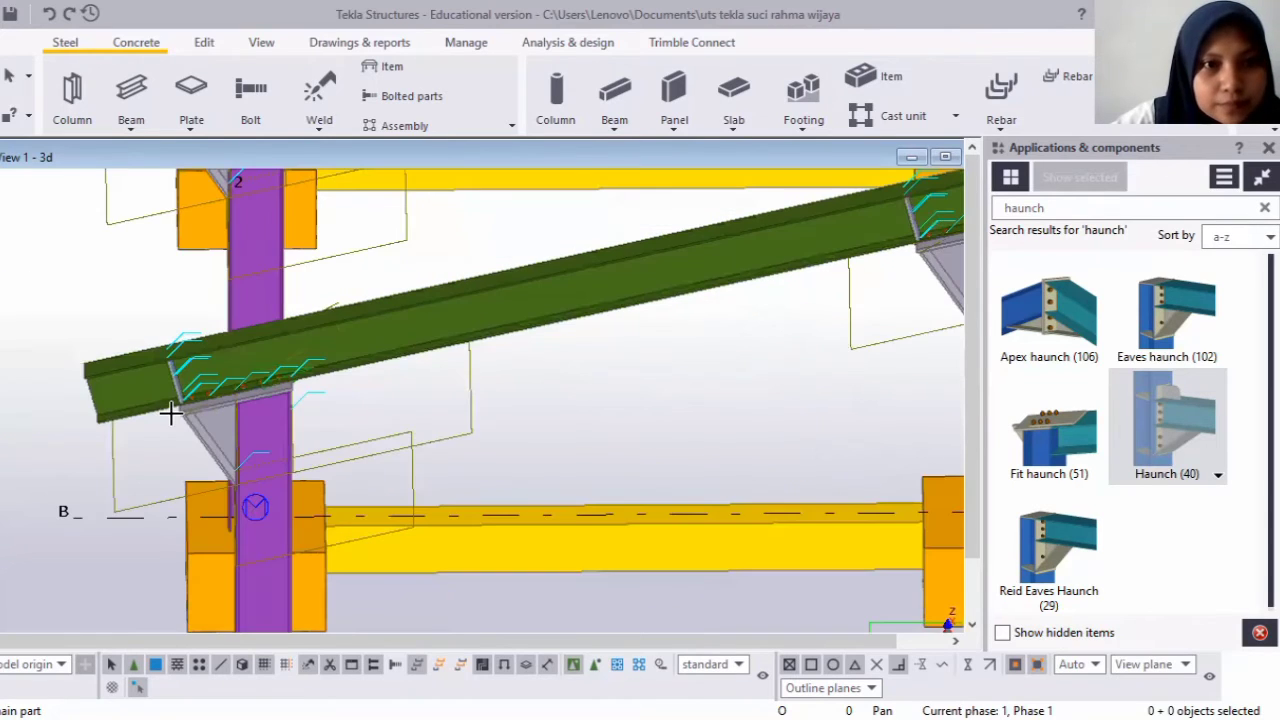
pyautogui.scroll(-1, 605, 316)
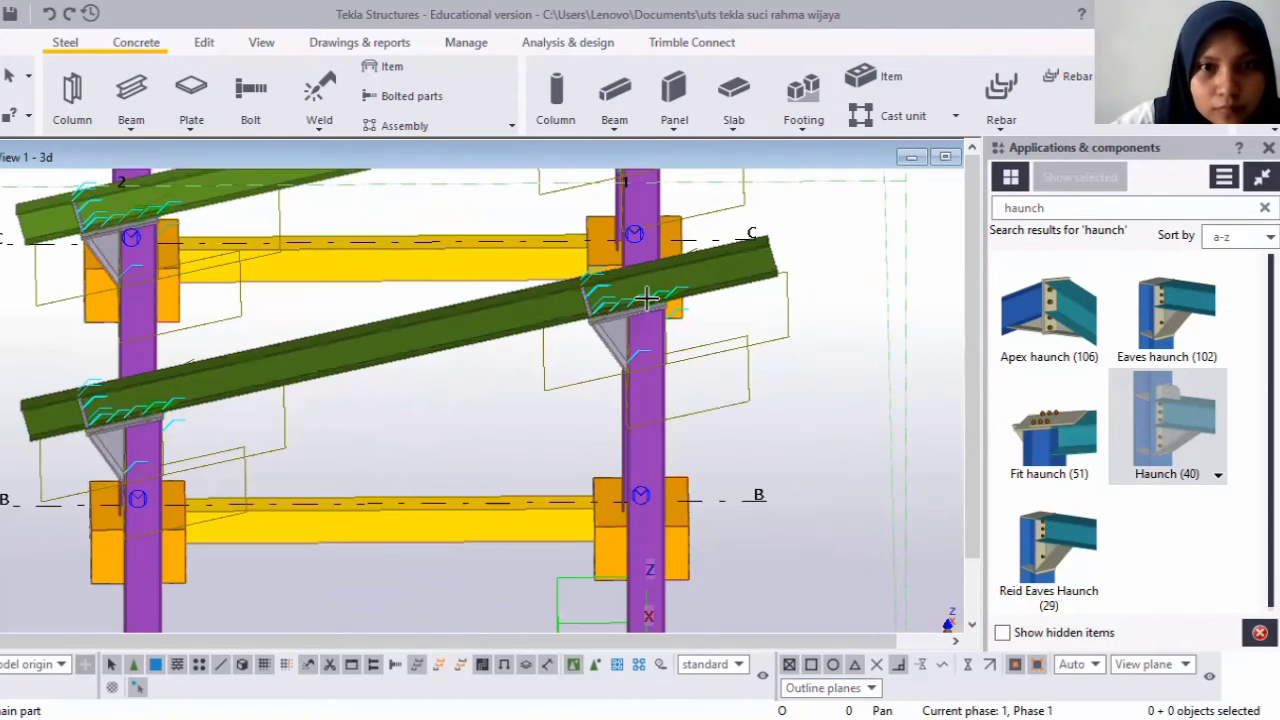
pyautogui.scroll(1, 650, 290)
pyautogui.scroll(1, 558, 400)
pyautogui.scroll(-3, 763, 386)
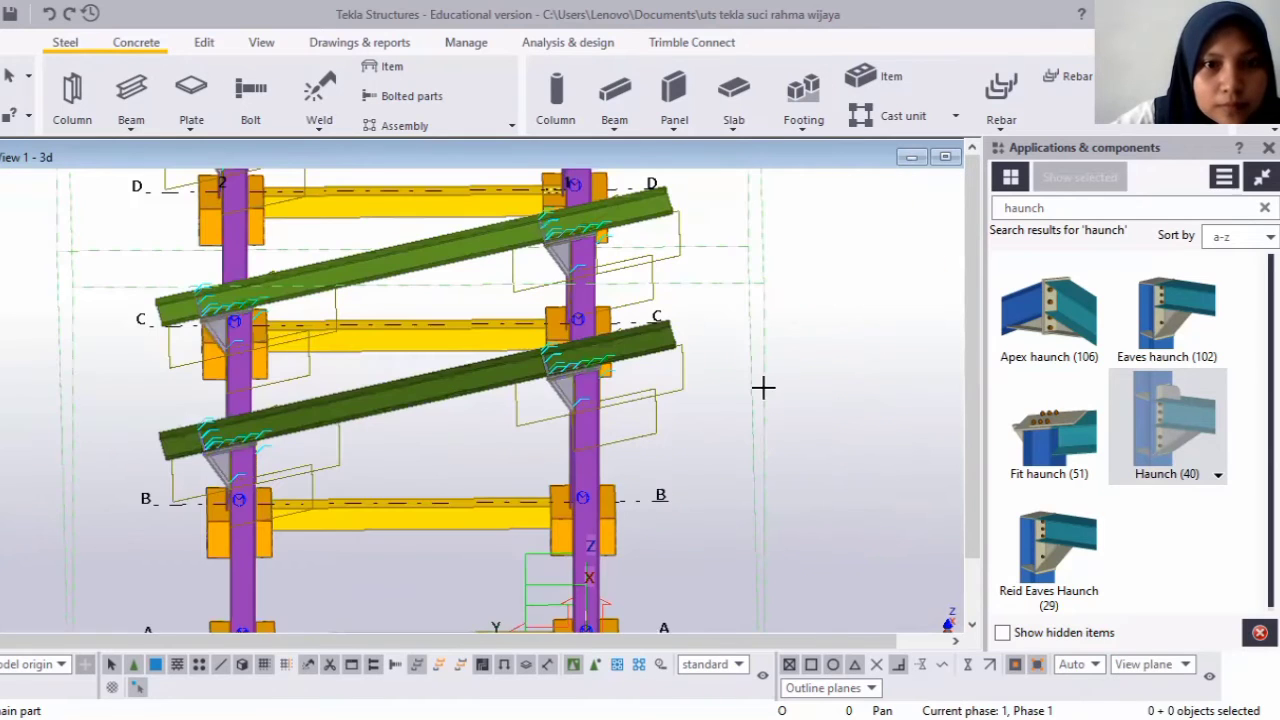
pyautogui.scroll(-1, 812, 347)
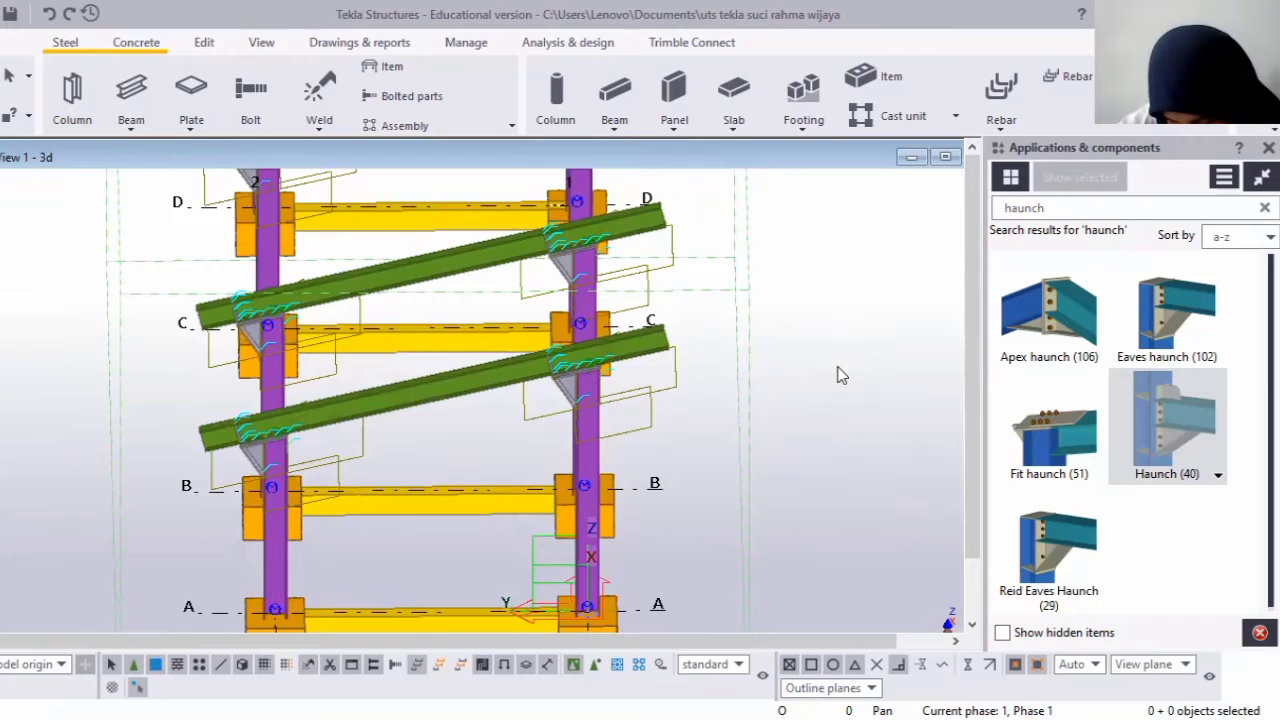
pyautogui.scroll(-3, 685, 454)
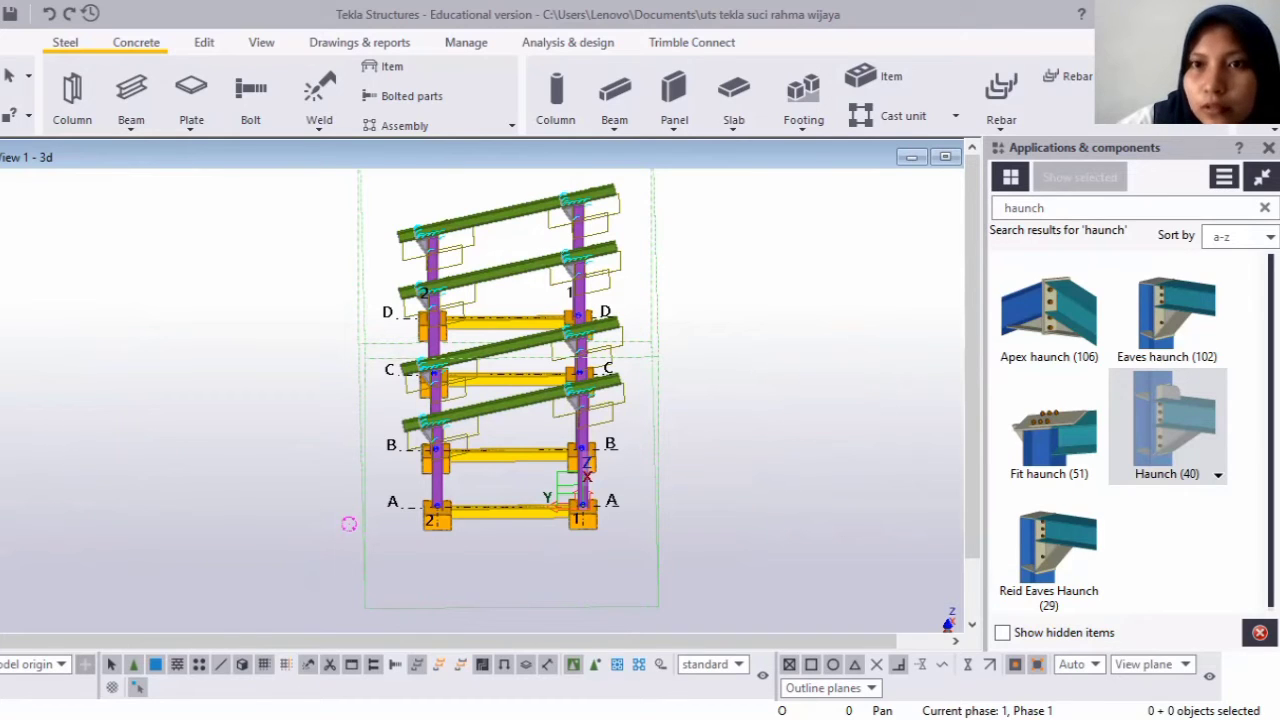
pyautogui.click(1252, 108)
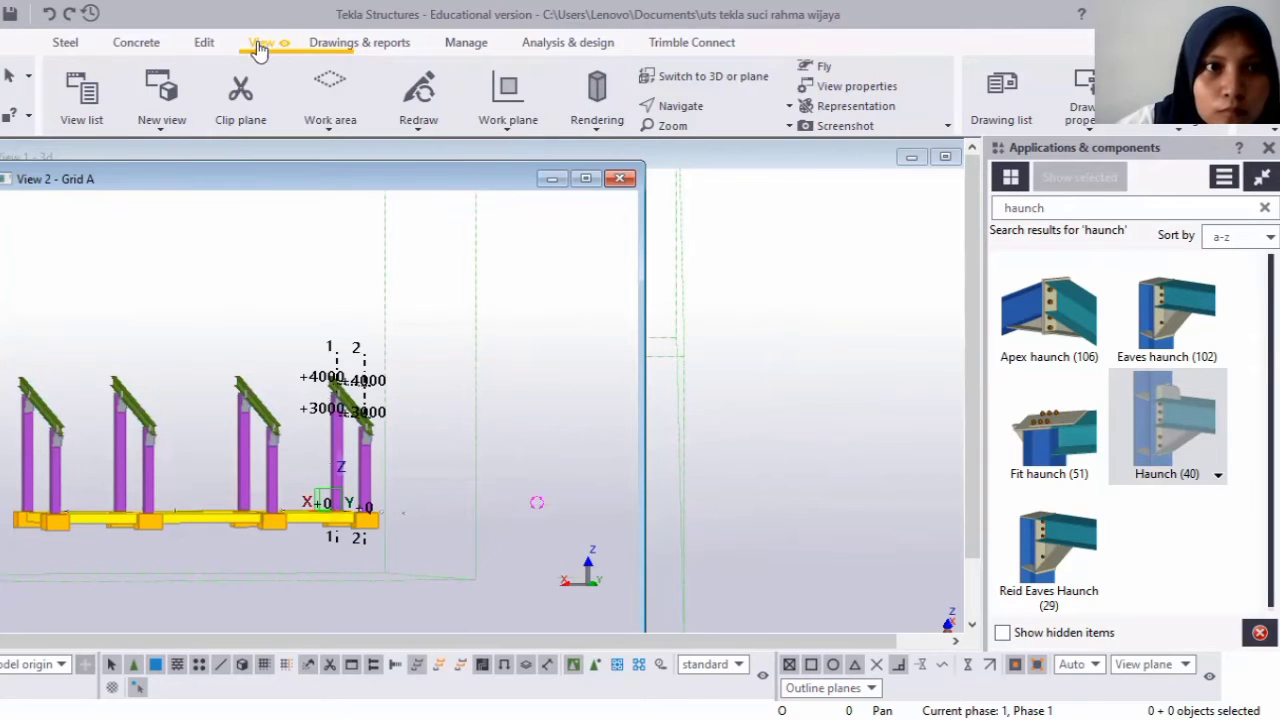
pyautogui.click(162, 135)
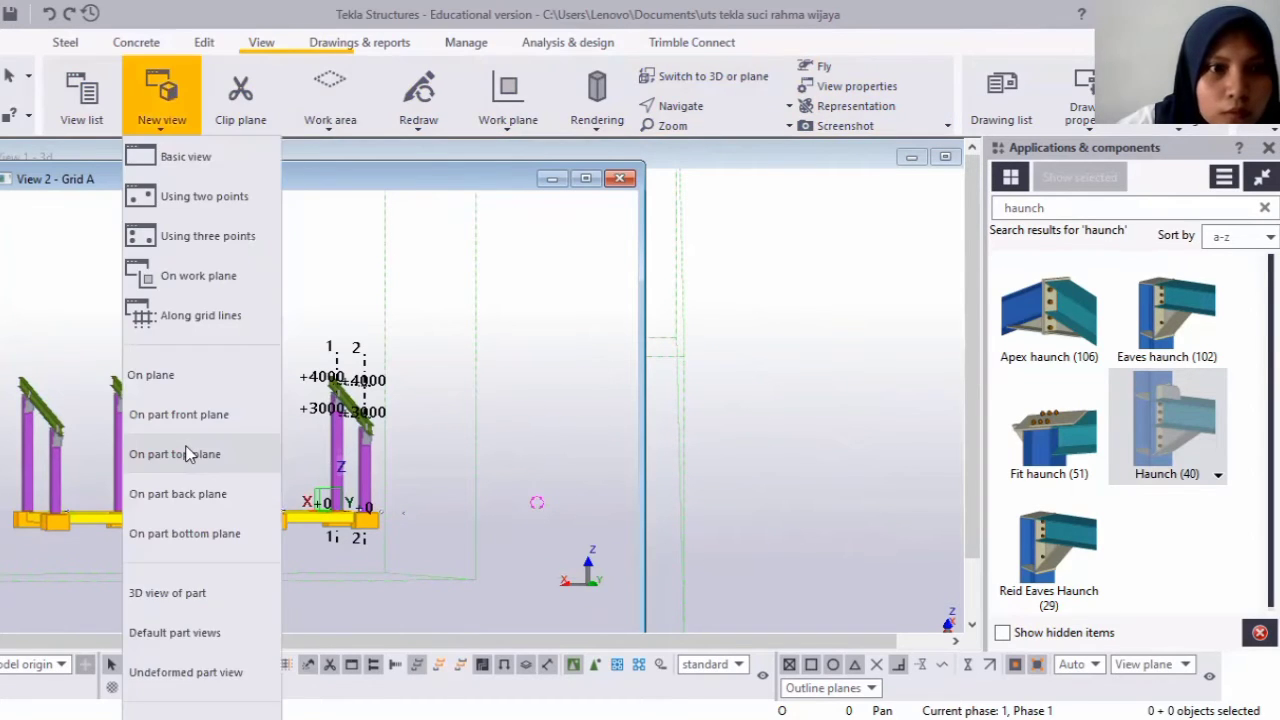
pyautogui.click(196, 320)
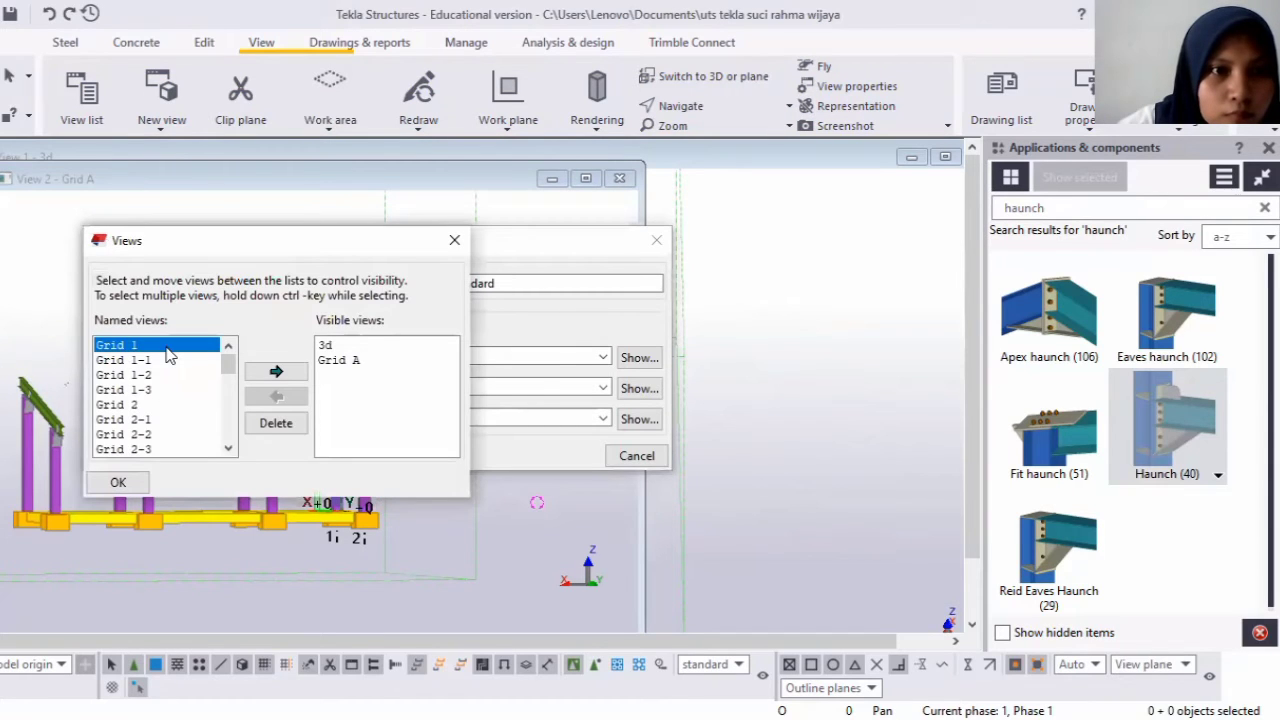
pyautogui.click(271, 372)
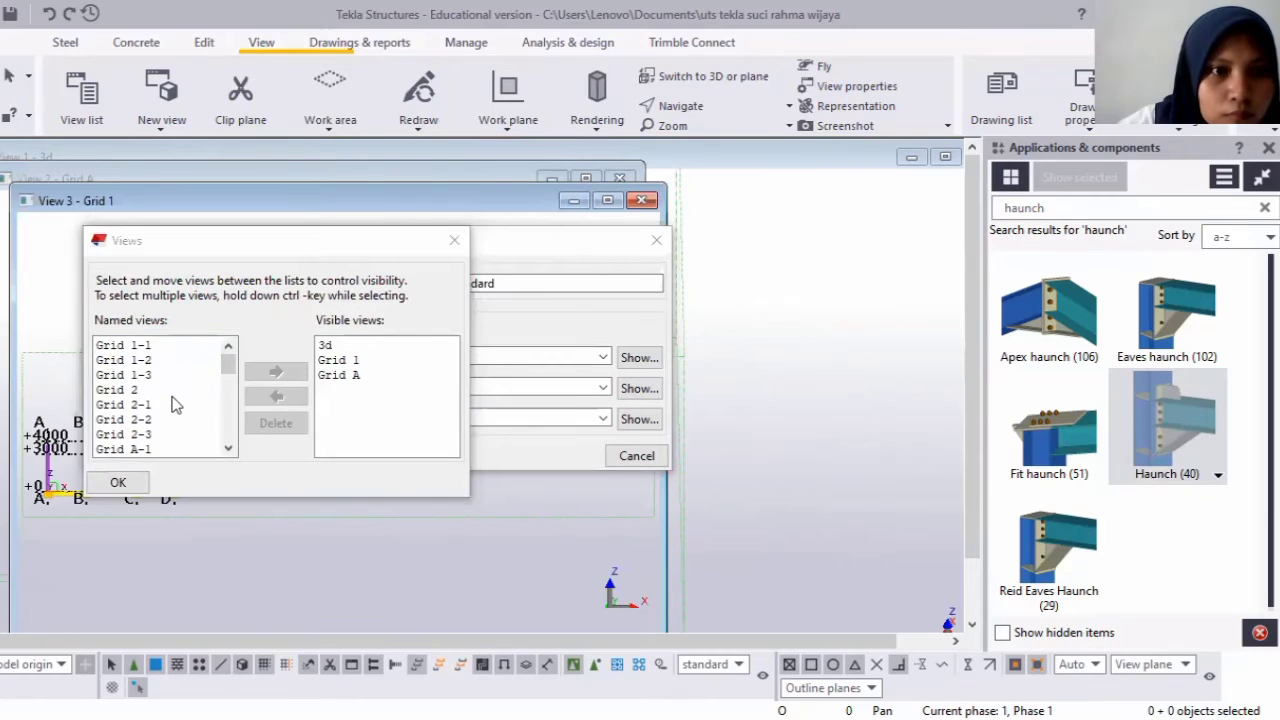
pyautogui.scroll(-5, 175, 410)
pyautogui.scroll(4, 162, 398)
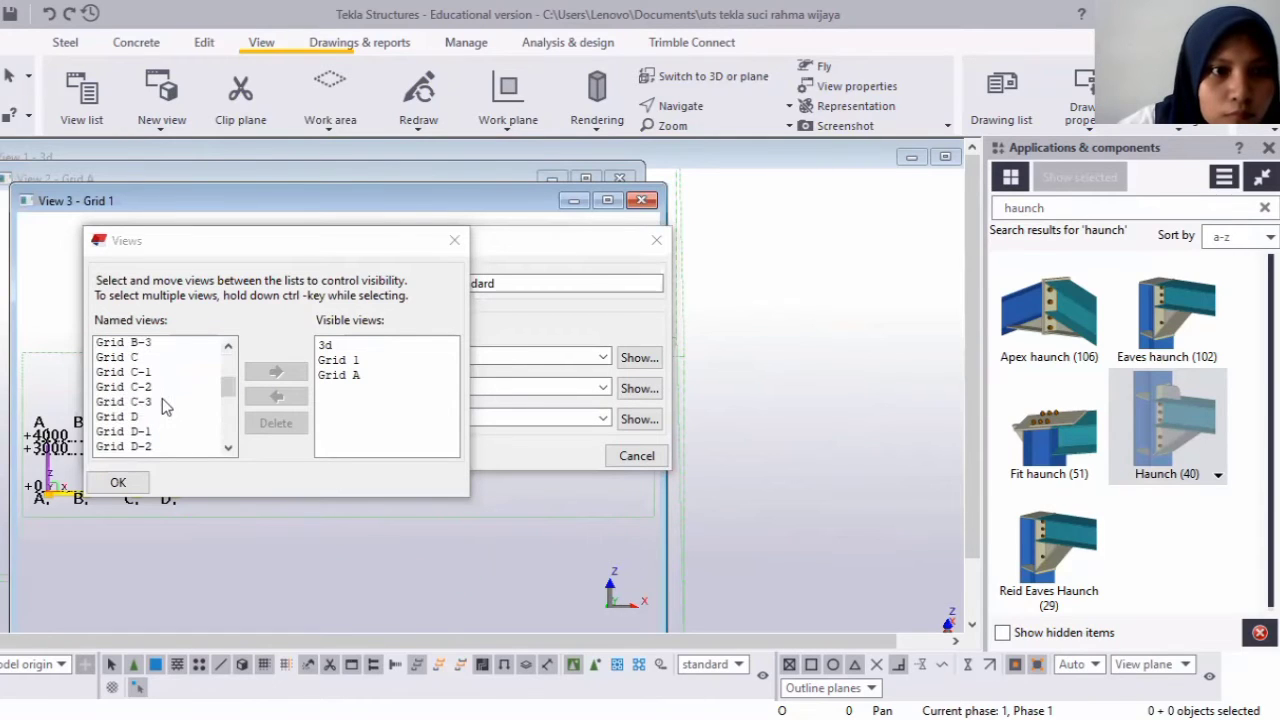
pyautogui.click(155, 420)
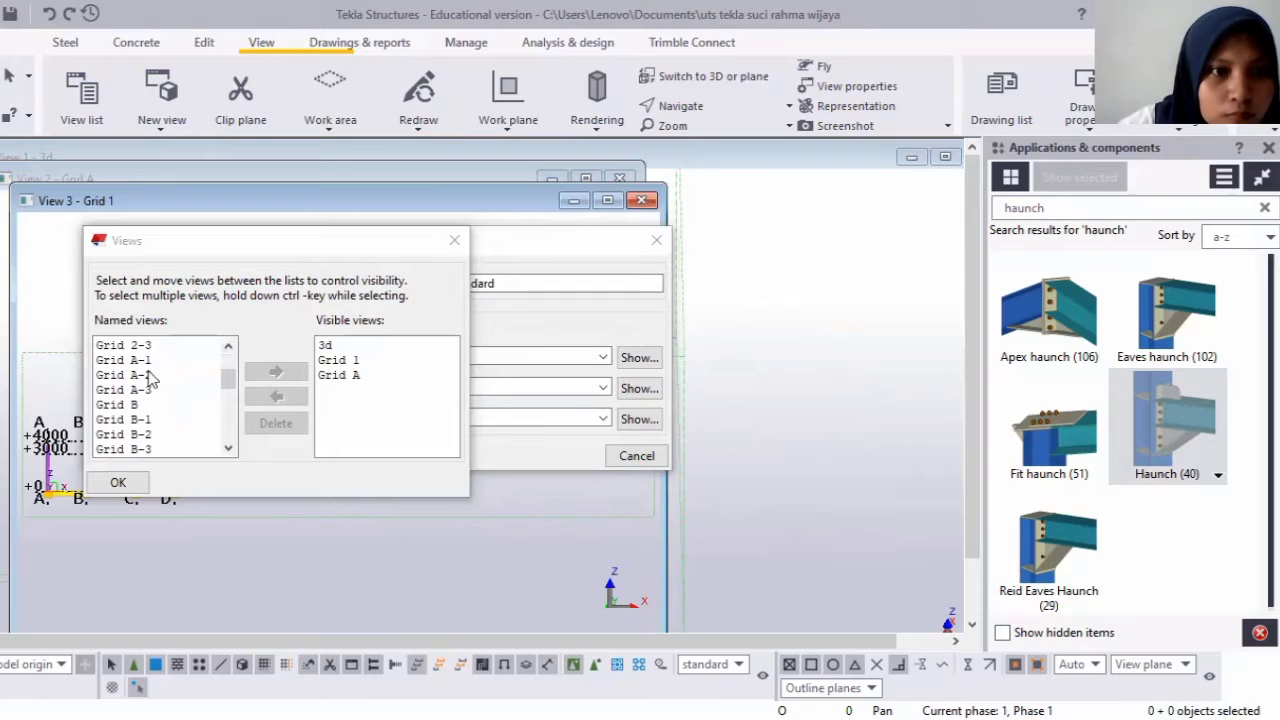
pyautogui.click(150, 360)
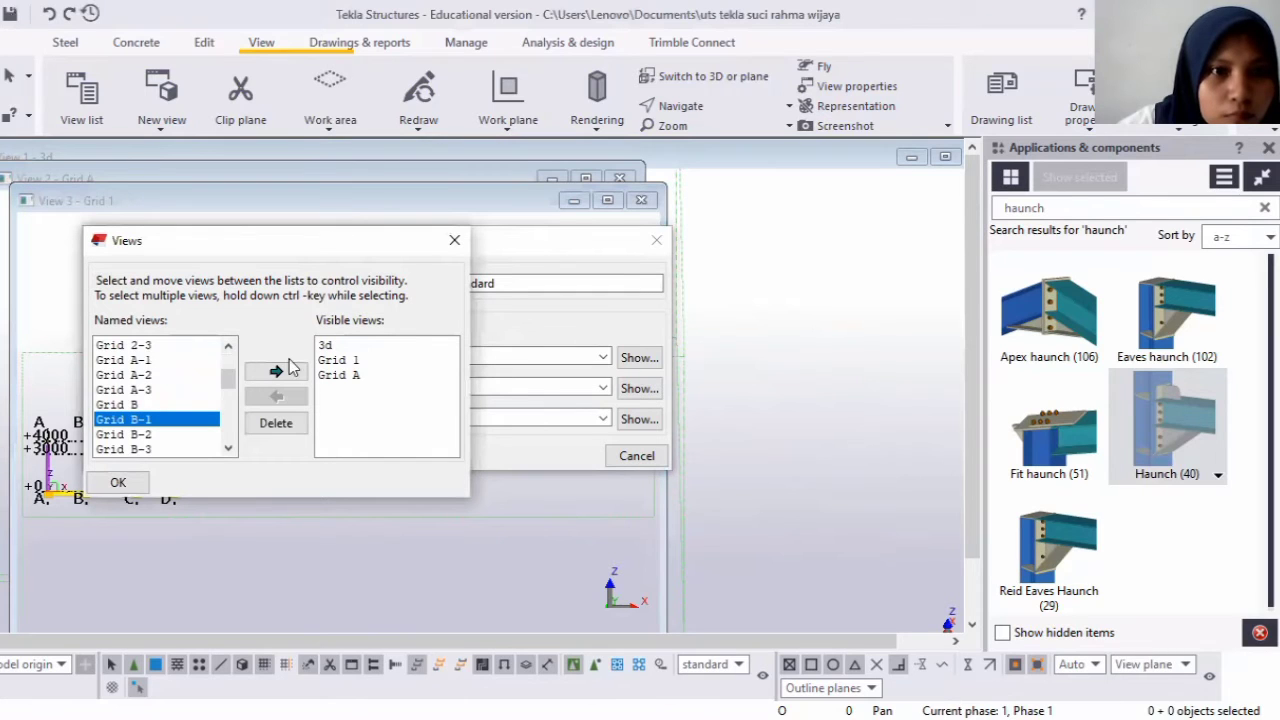
pyautogui.click(346, 360)
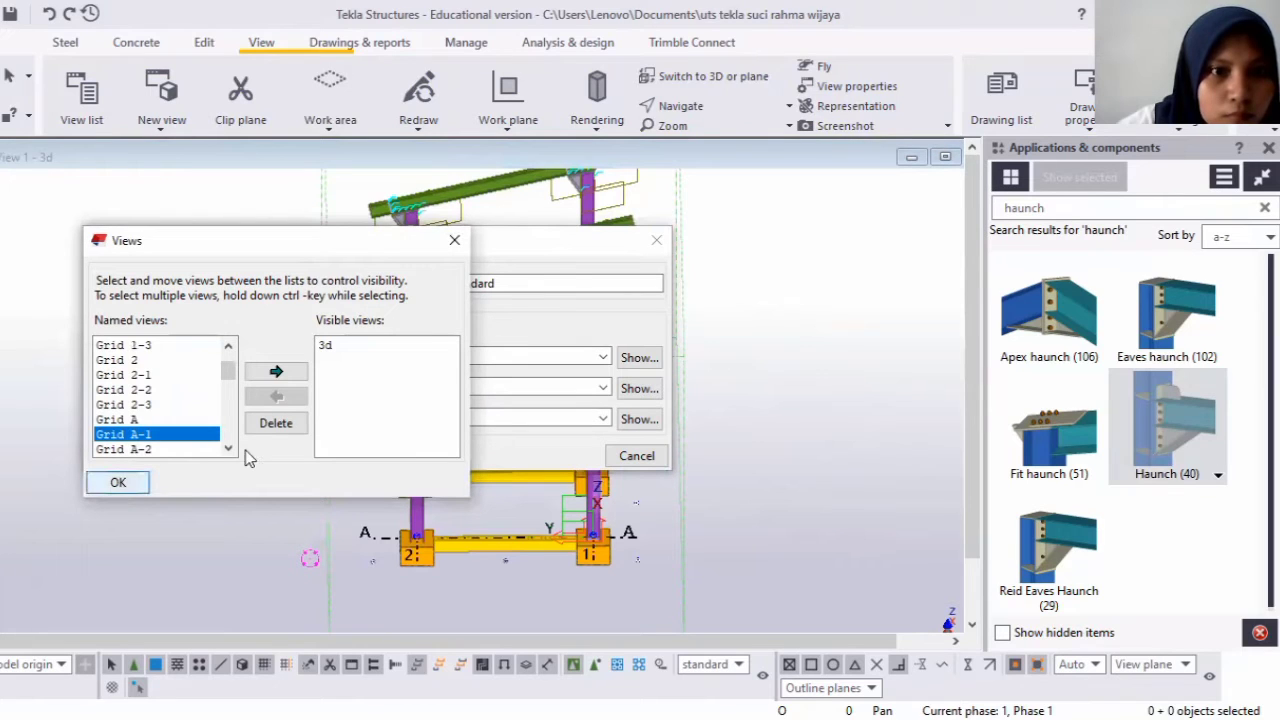
pyautogui.click(634, 456)
# Set the work plane on the side face of the grid D steel beam, at its grid 1 end, with the Work plane tool.
pyautogui.keyDown('ctrl'); pyautogui.moveTo(593, 536); pyautogui.dragTo(599, 394, button='middle'); pyautogui.keyUp('ctrl')
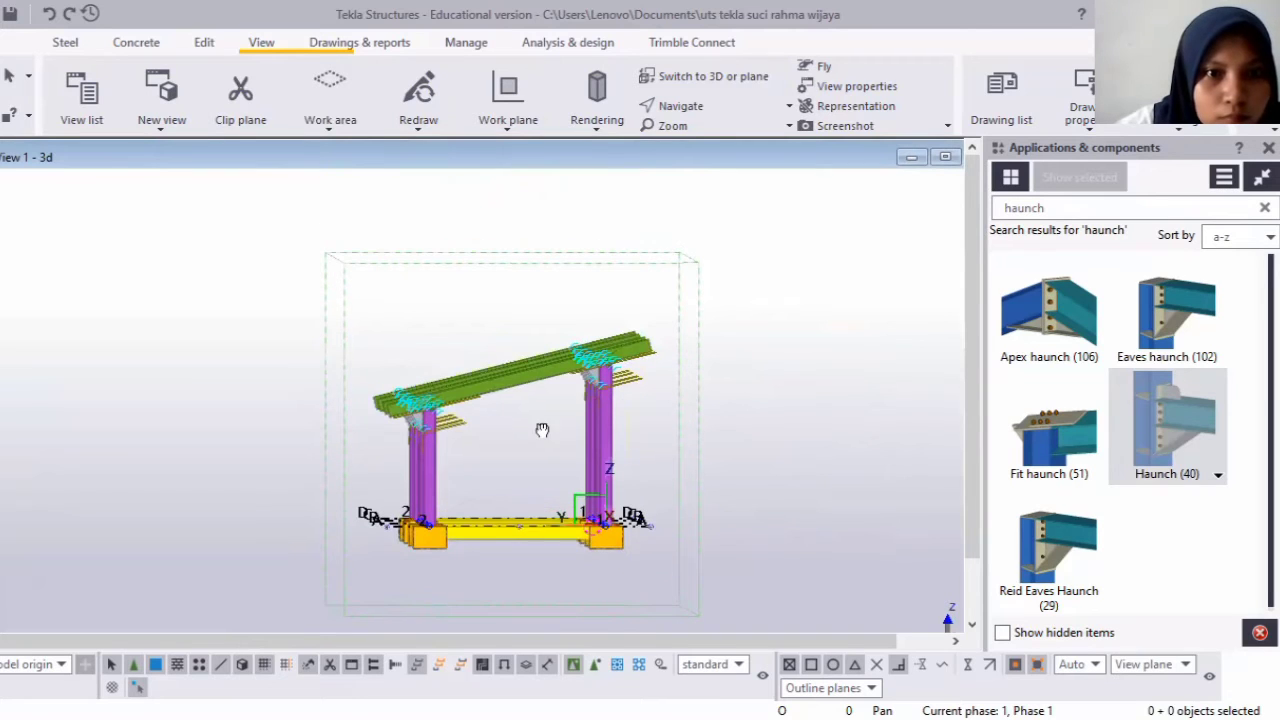
pyautogui.keyDown('ctrl'); pyautogui.moveTo(534, 434); pyautogui.dragTo(738, 551, button='middle'); pyautogui.keyUp('ctrl')
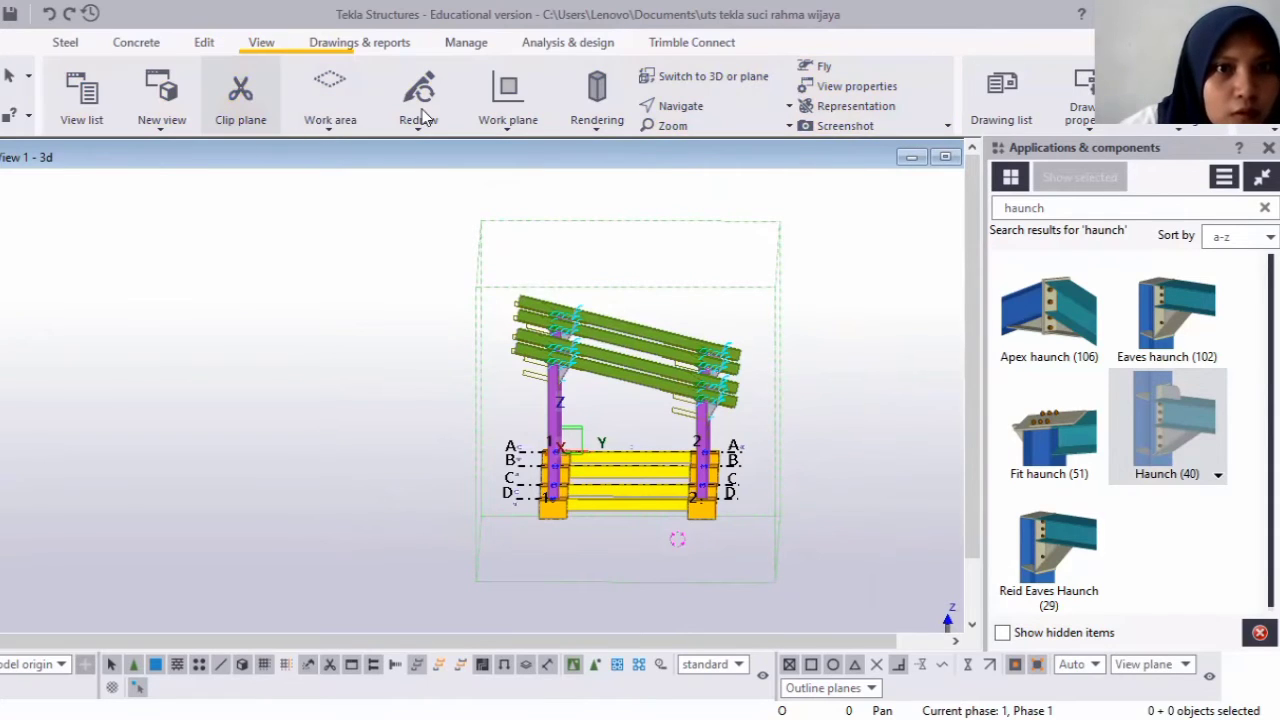
pyautogui.click(508, 115)
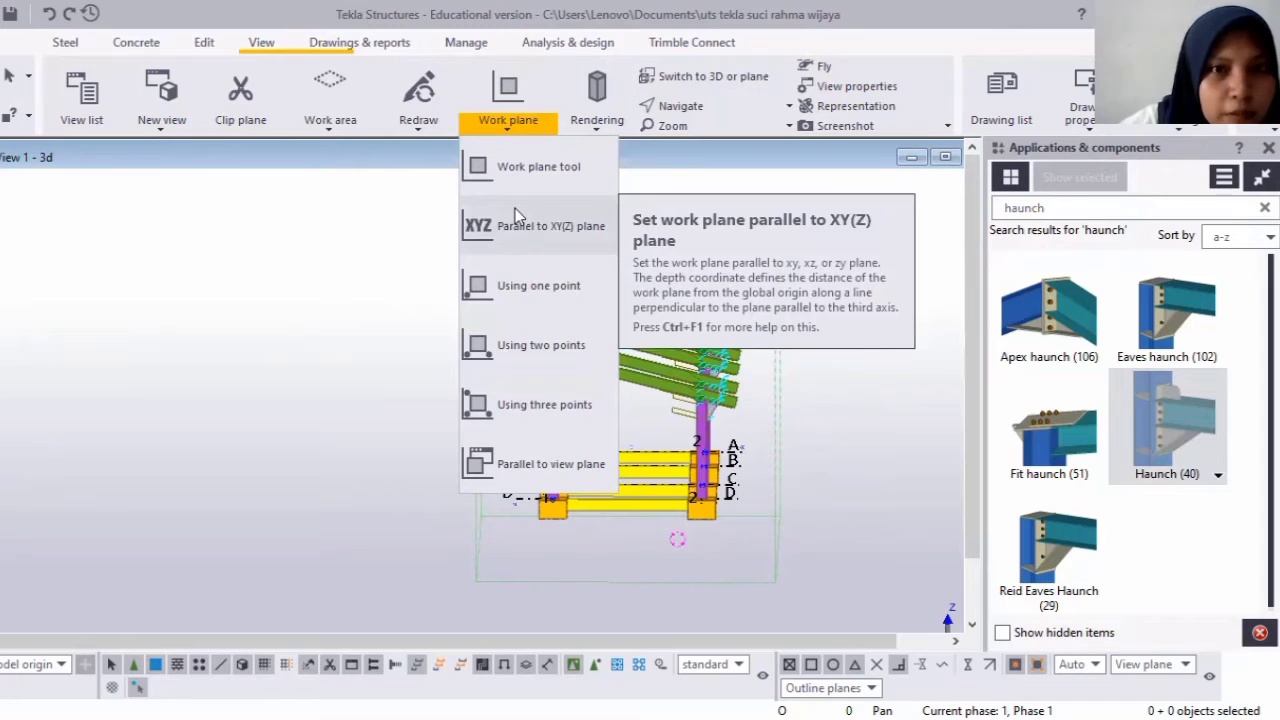
pyautogui.click(527, 208)
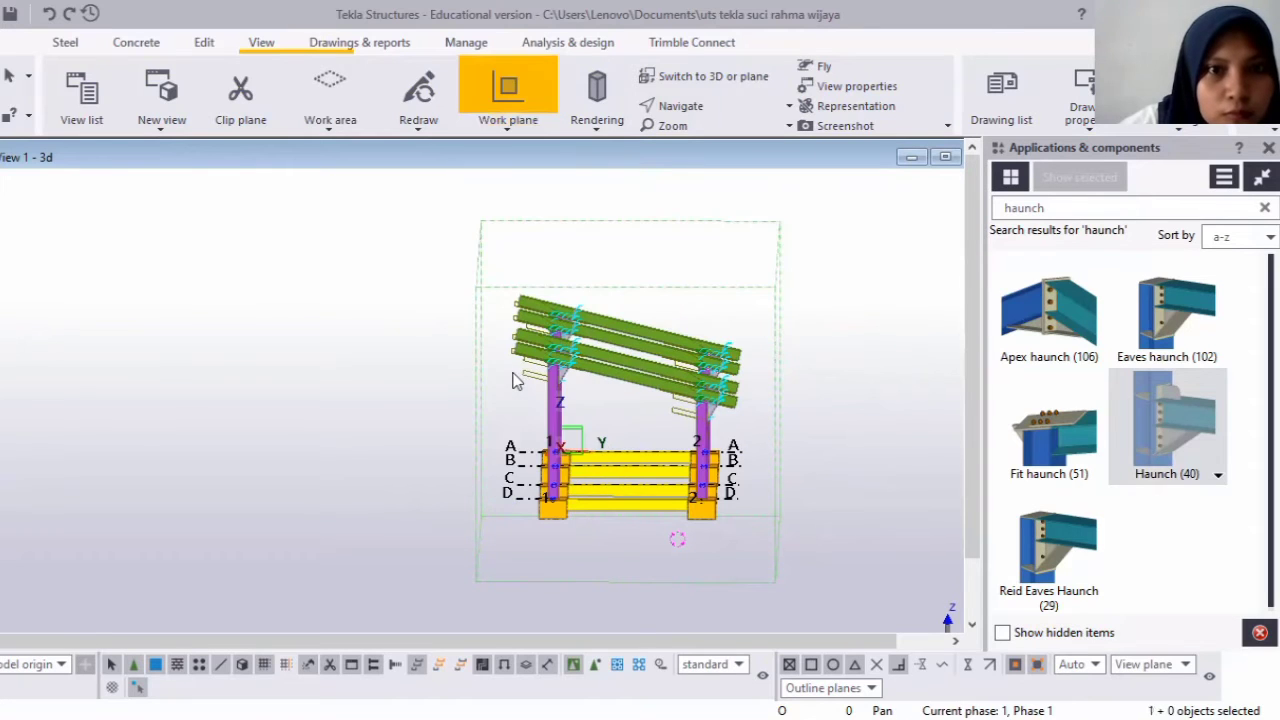
pyautogui.scroll(1, 512, 378)
pyautogui.scroll(2, 562, 360)
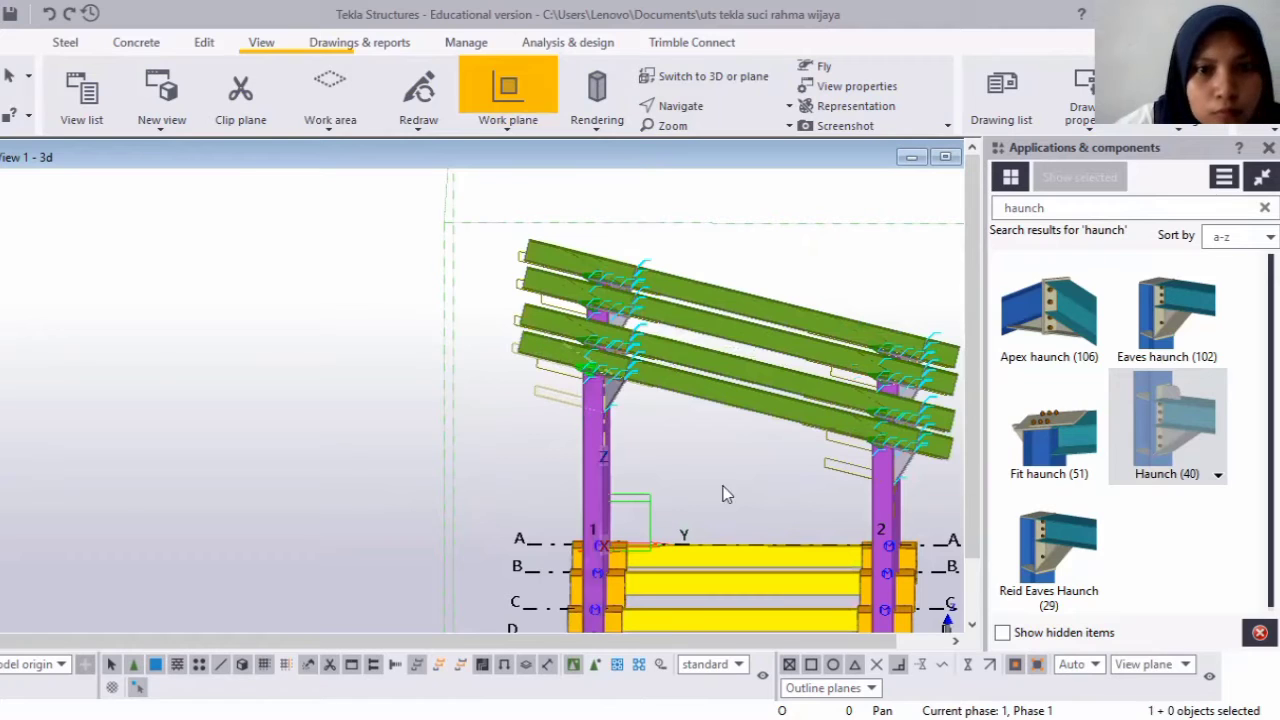
pyautogui.scroll(-2, 729, 491)
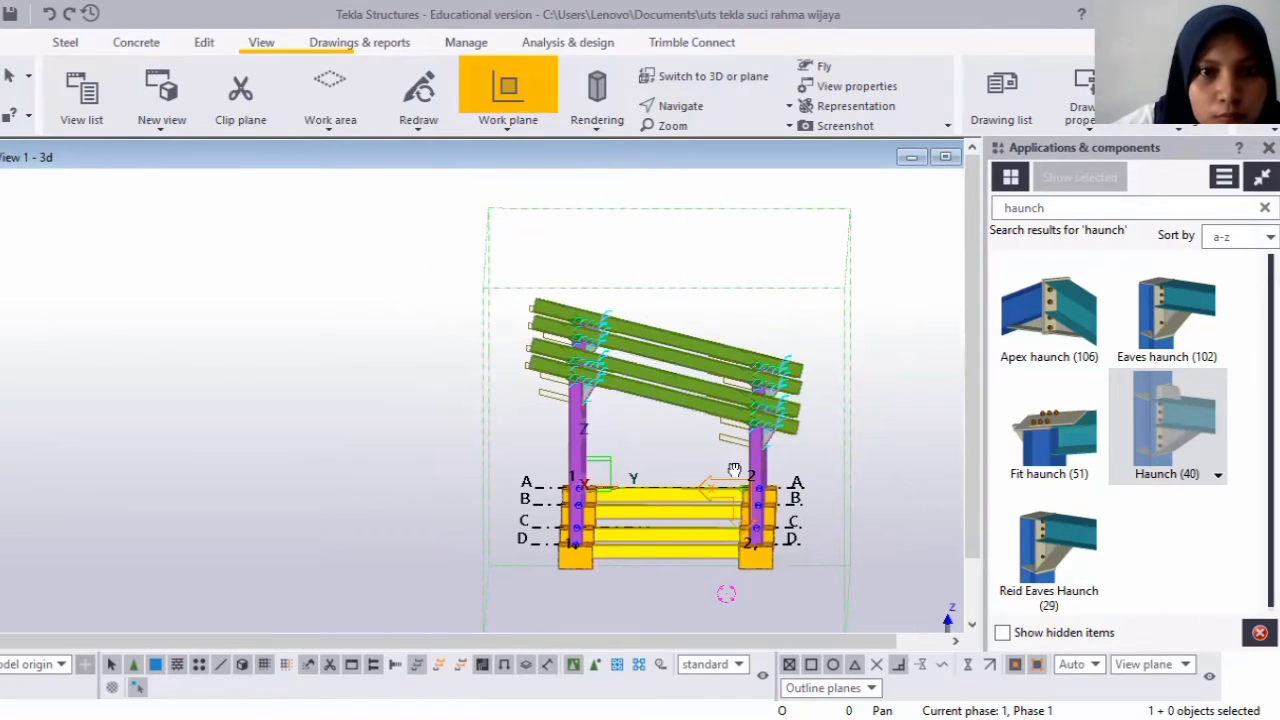
pyautogui.scroll(2, 426, 280)
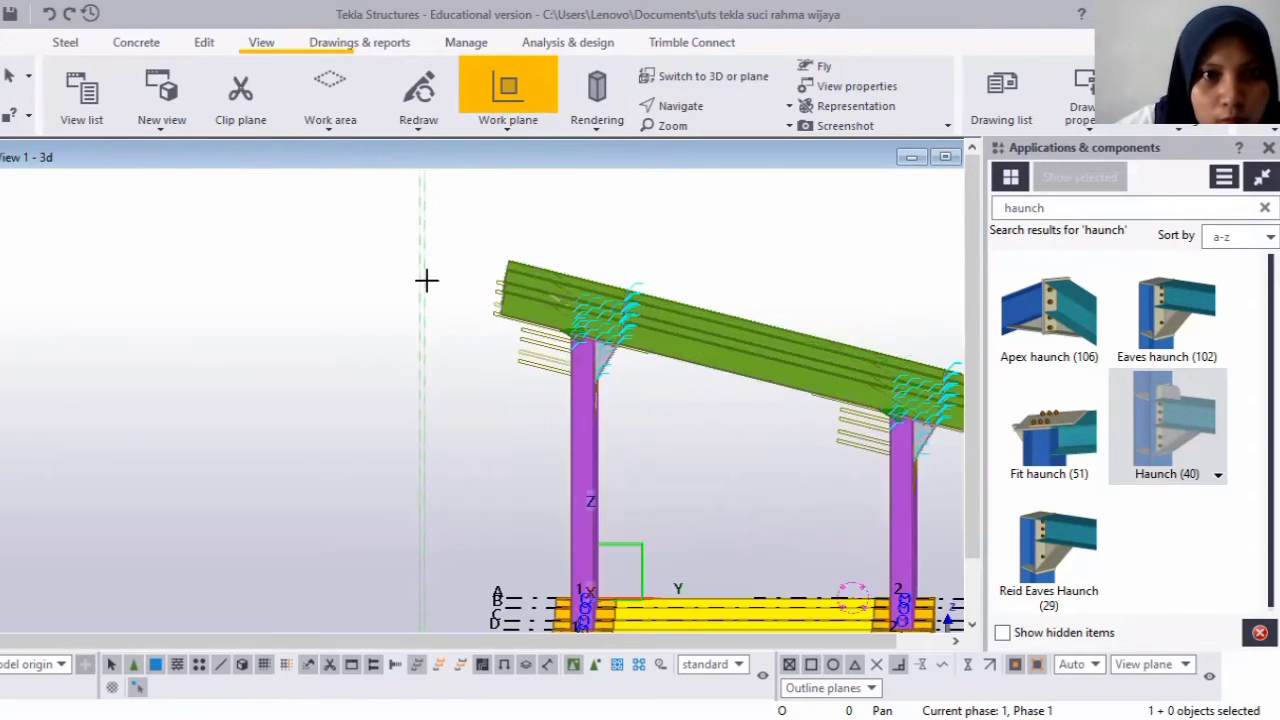
pyautogui.scroll(-2, 546, 343)
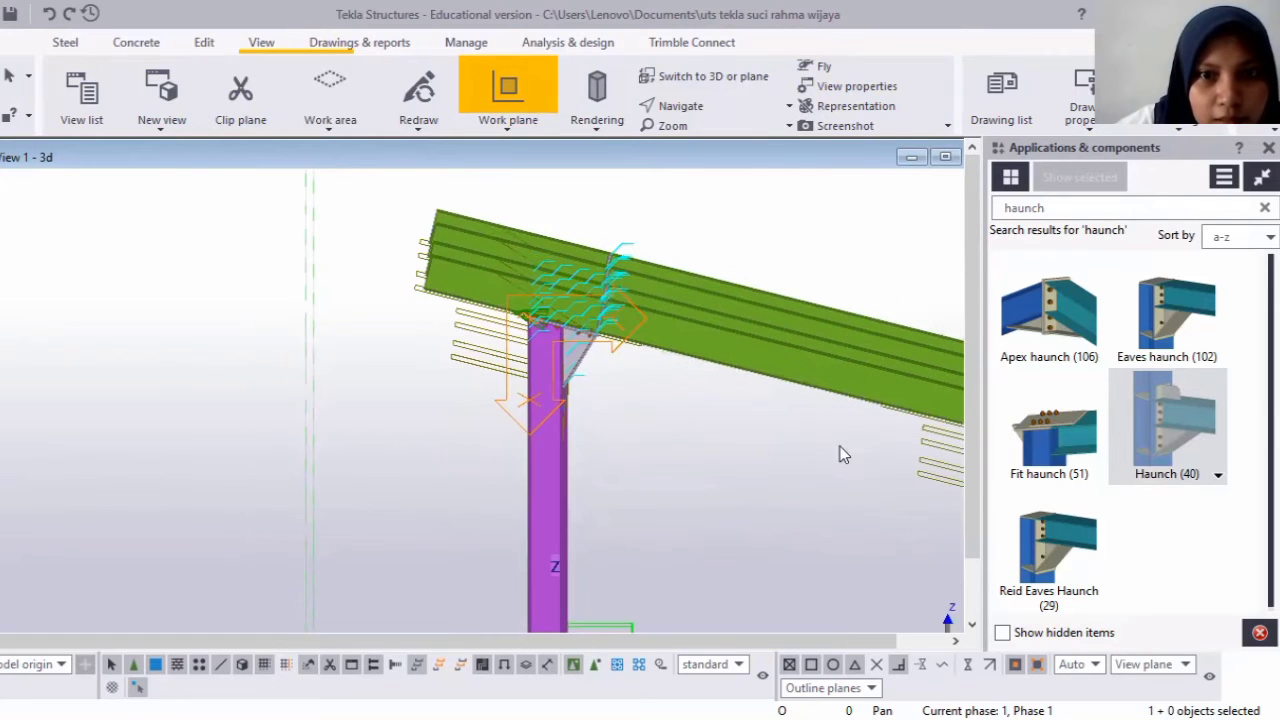
pyautogui.scroll(1, 566, 298)
pyautogui.scroll(1, 568, 302)
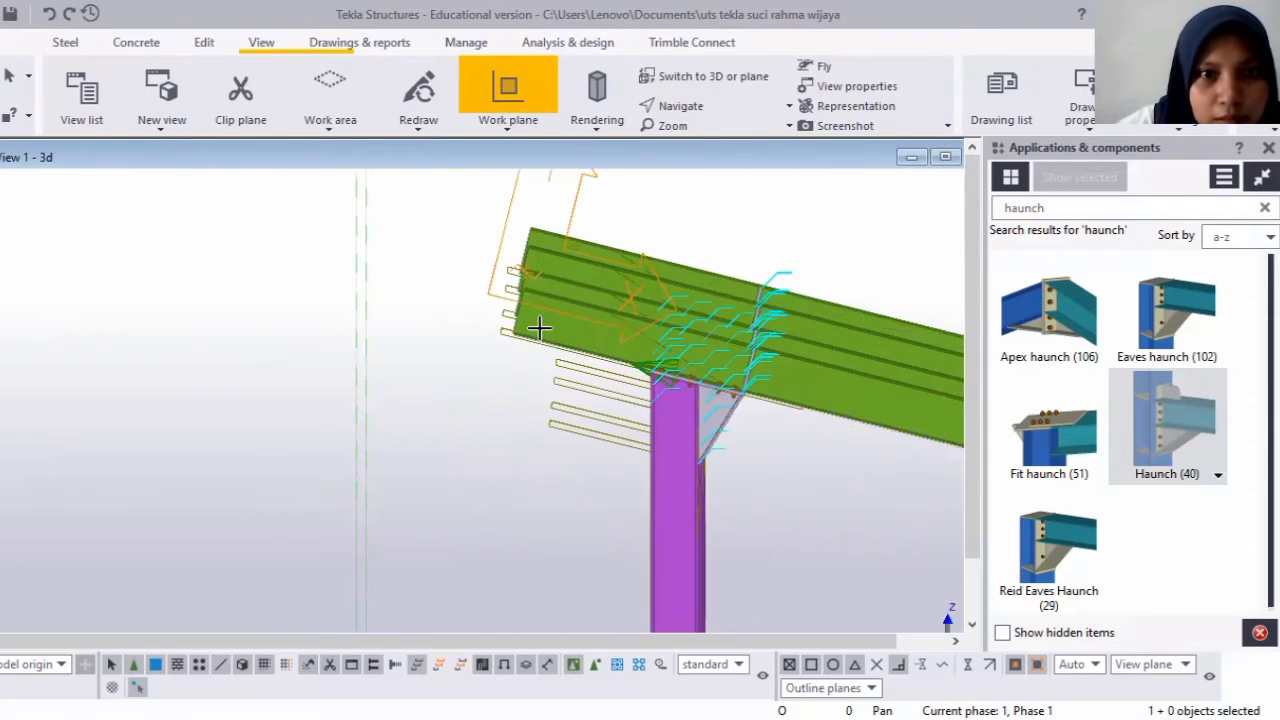
pyautogui.scroll(1, 537, 318)
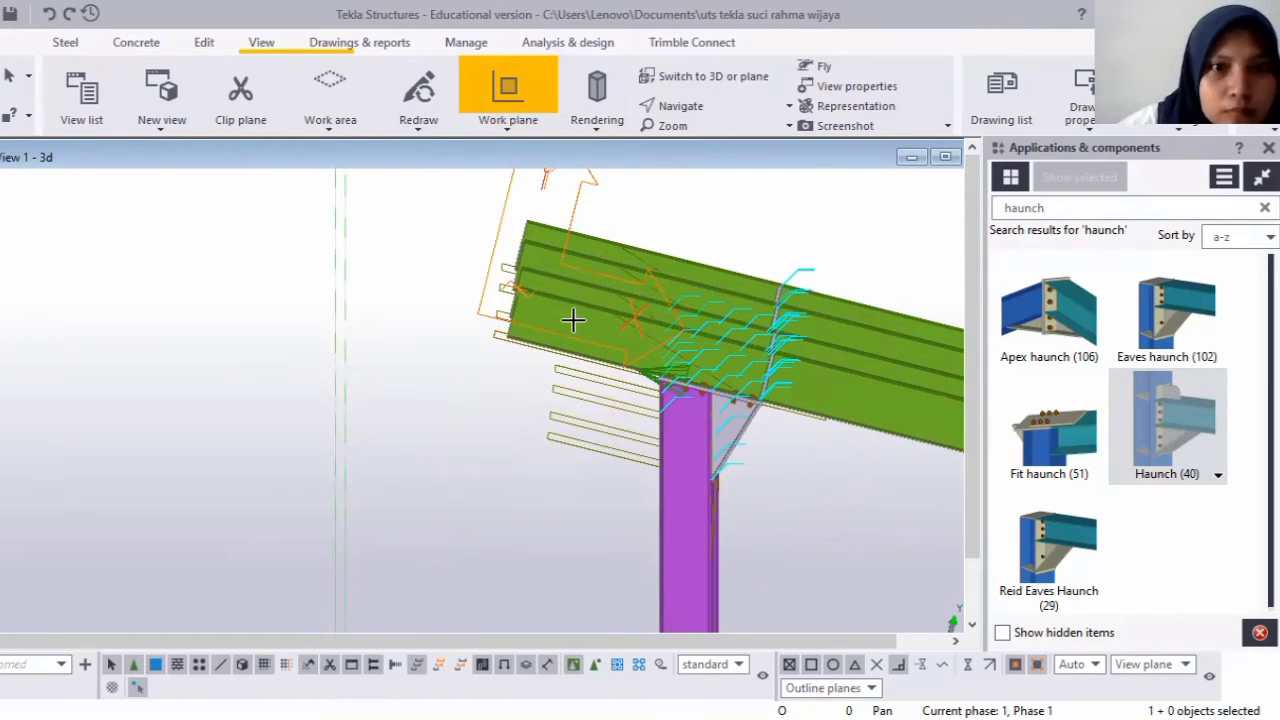
# Check the work plane's position and orientation on the grid D beam from several sides of the frame.
pyautogui.scroll(-2, 572, 325)
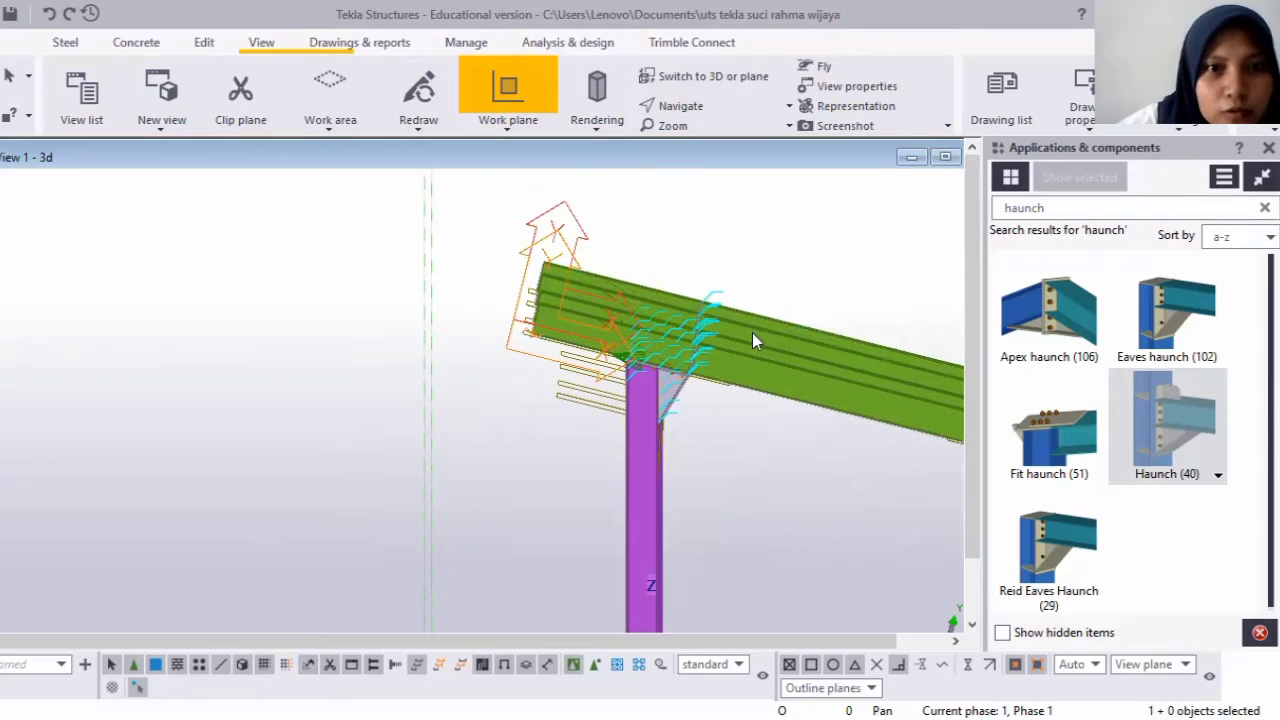
pyautogui.scroll(-2, 788, 339)
pyautogui.scroll(2, 788, 339)
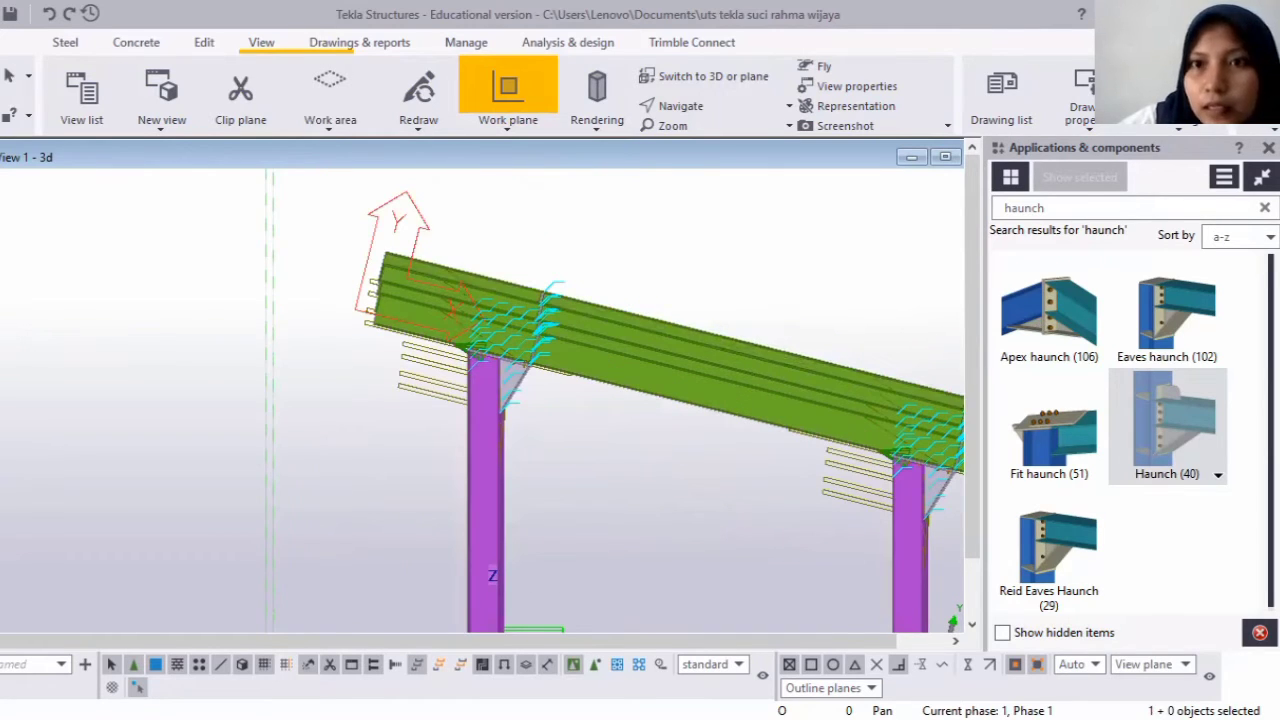
pyautogui.click(1258, 130)
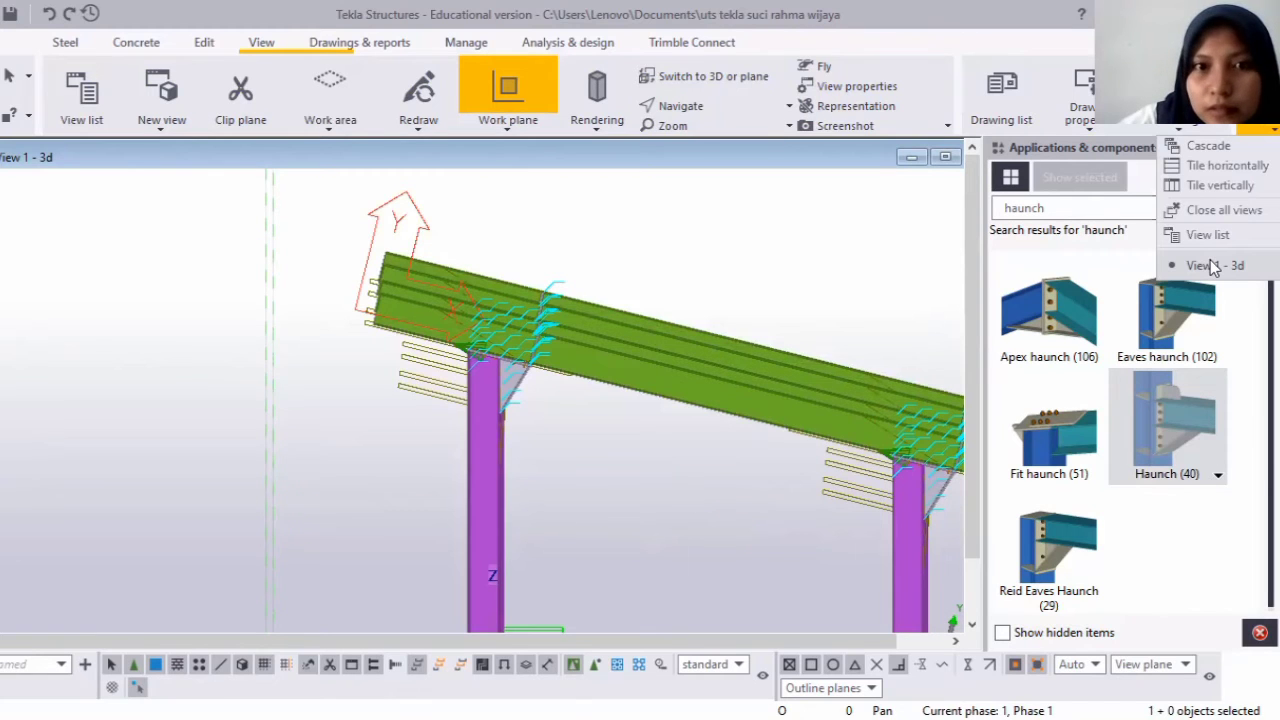
pyautogui.scroll(-2, 614, 337)
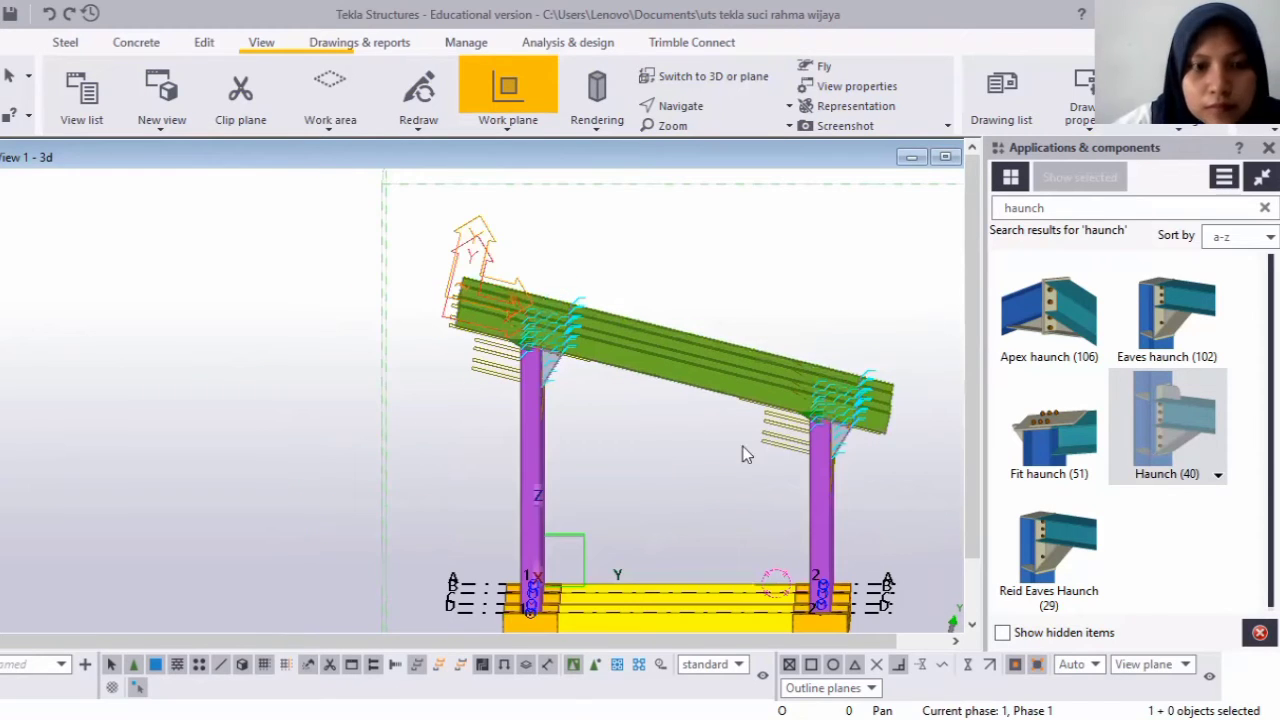
pyautogui.scroll(-2, 705, 436)
pyautogui.keyDown('ctrl'); pyautogui.moveTo(506, 424); pyautogui.dragTo(495, 414, button='middle'); pyautogui.keyUp('ctrl')
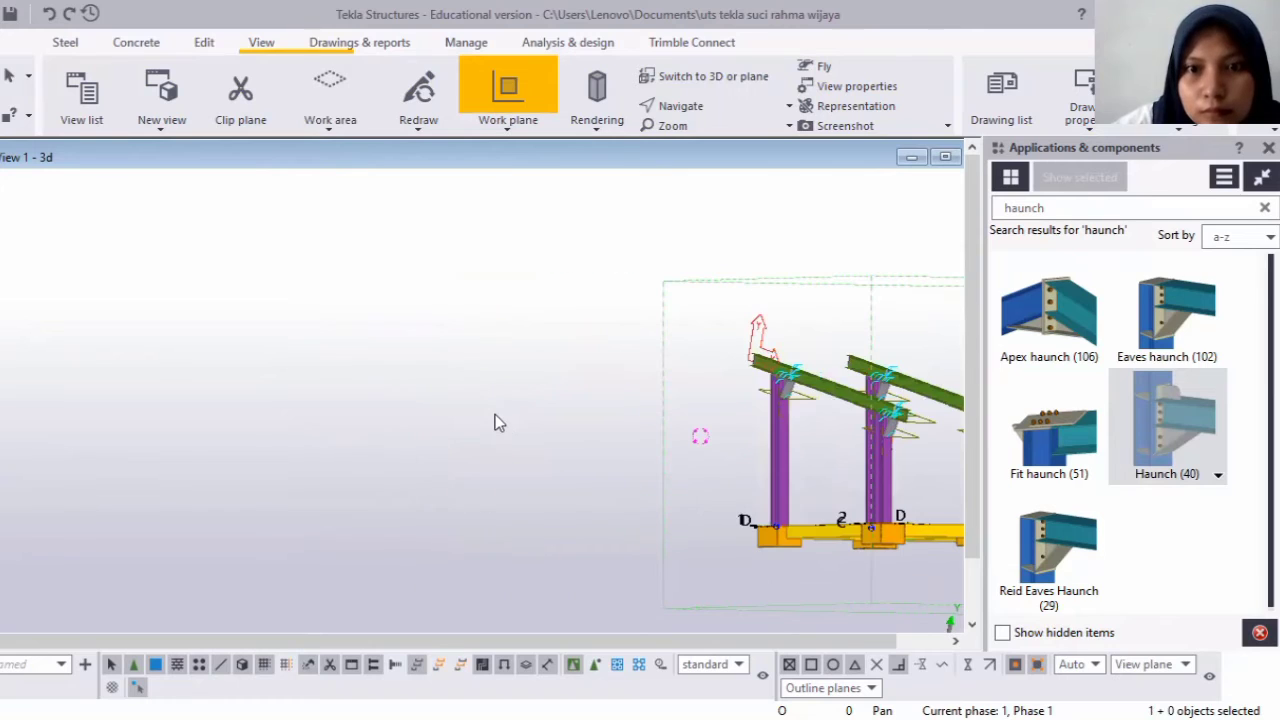
pyautogui.scroll(-2, 495, 414)
pyautogui.keyDown('ctrl'); pyautogui.moveTo(743, 487); pyautogui.dragTo(591, 514, button='middle'); pyautogui.keyUp('ctrl')
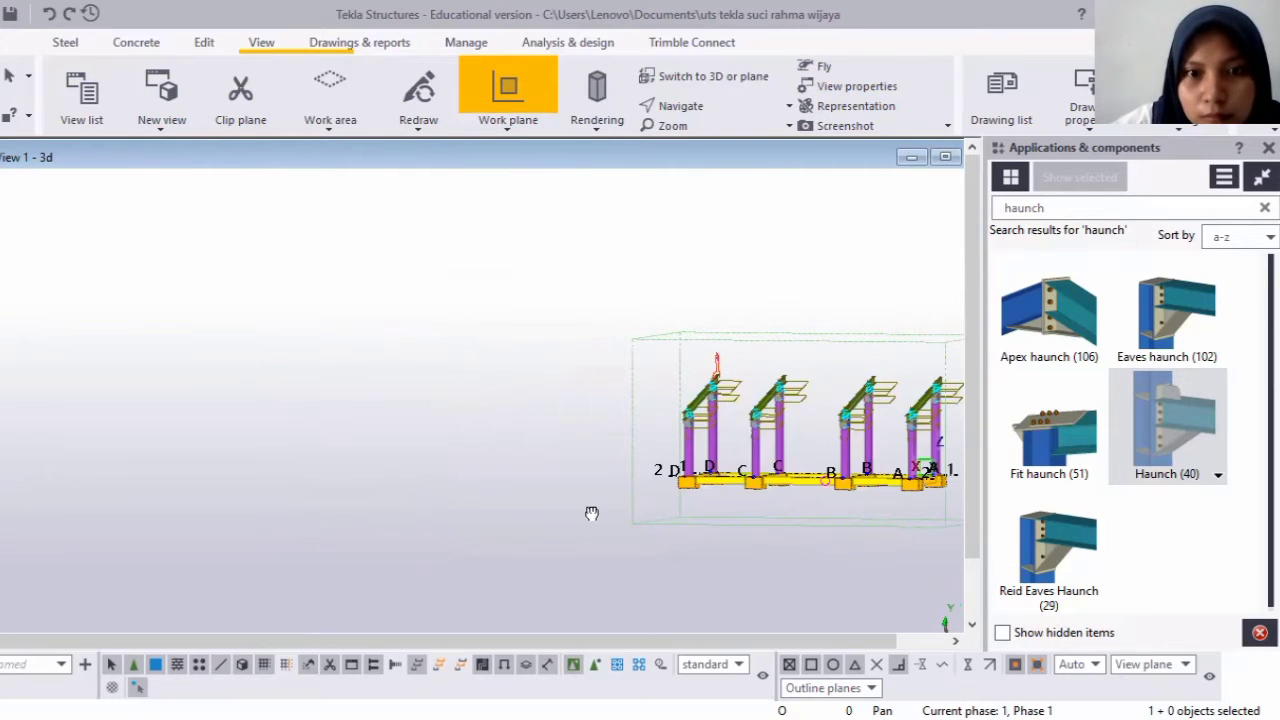
pyautogui.keyDown('ctrl'); pyautogui.moveTo(351, 423); pyautogui.dragTo(334, 483, button='middle'); pyautogui.keyUp('ctrl')
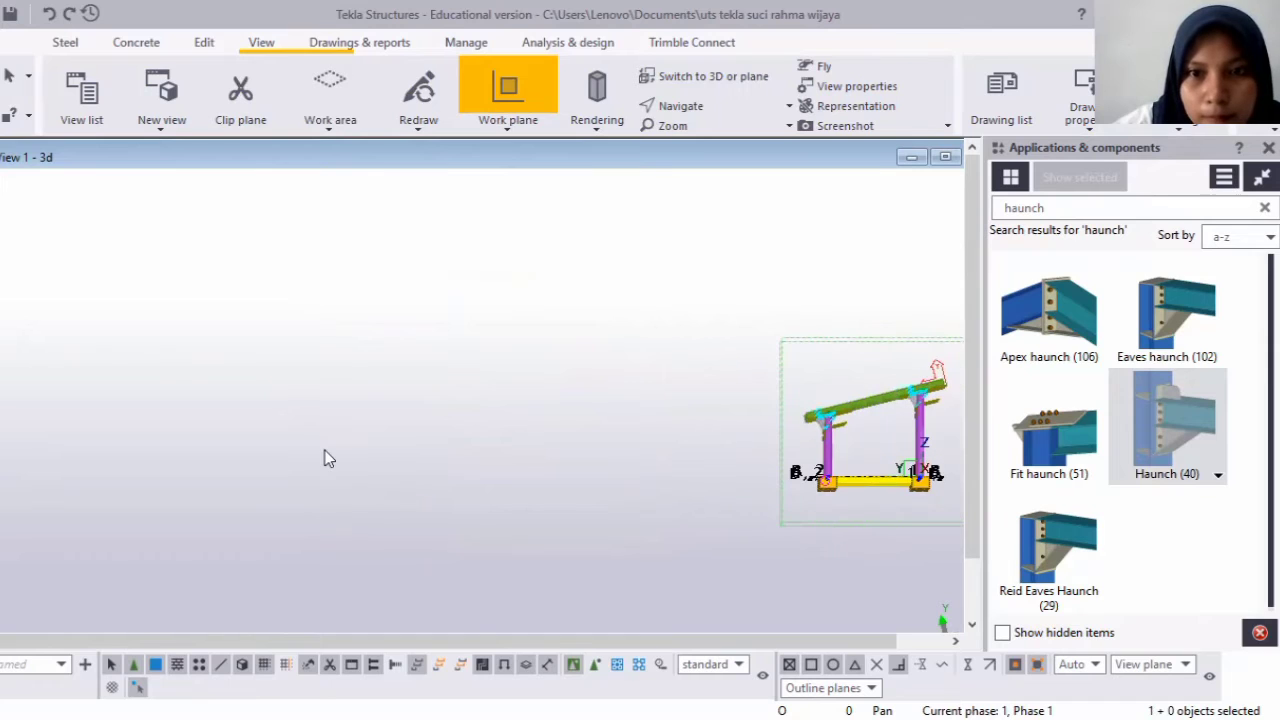
pyautogui.scroll(4, 806, 390)
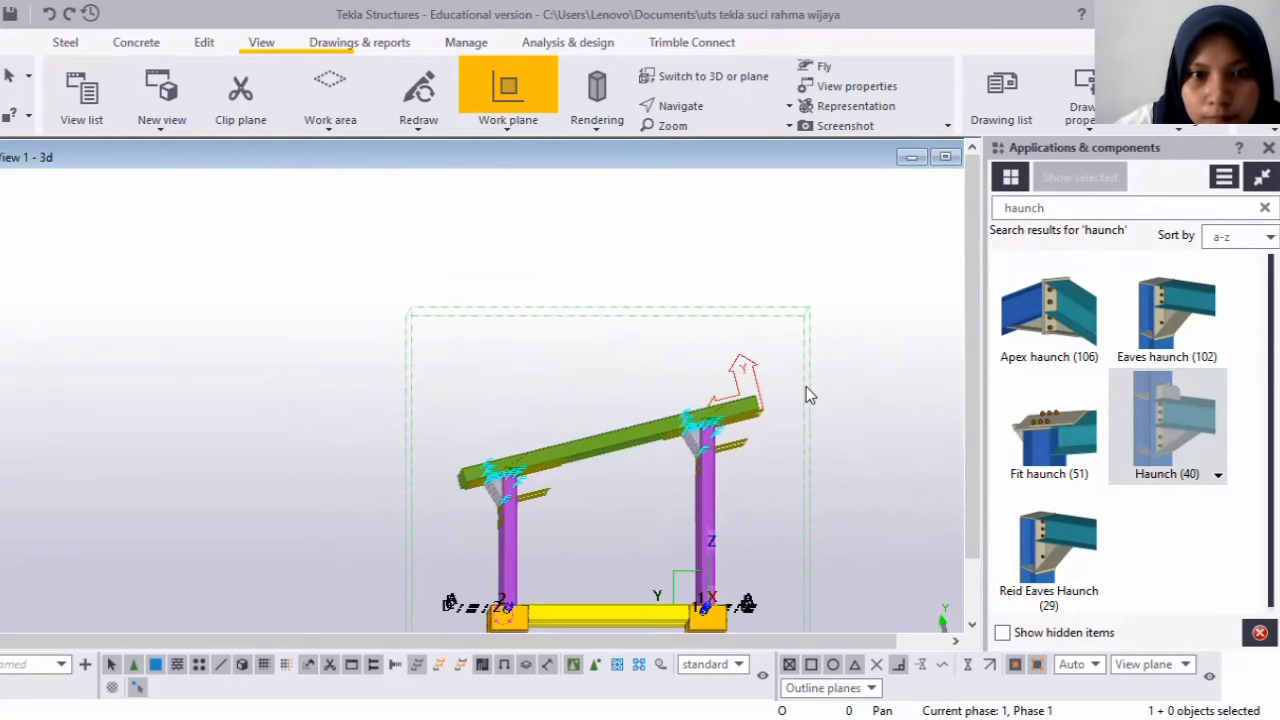
pyautogui.scroll(-2, 760, 476)
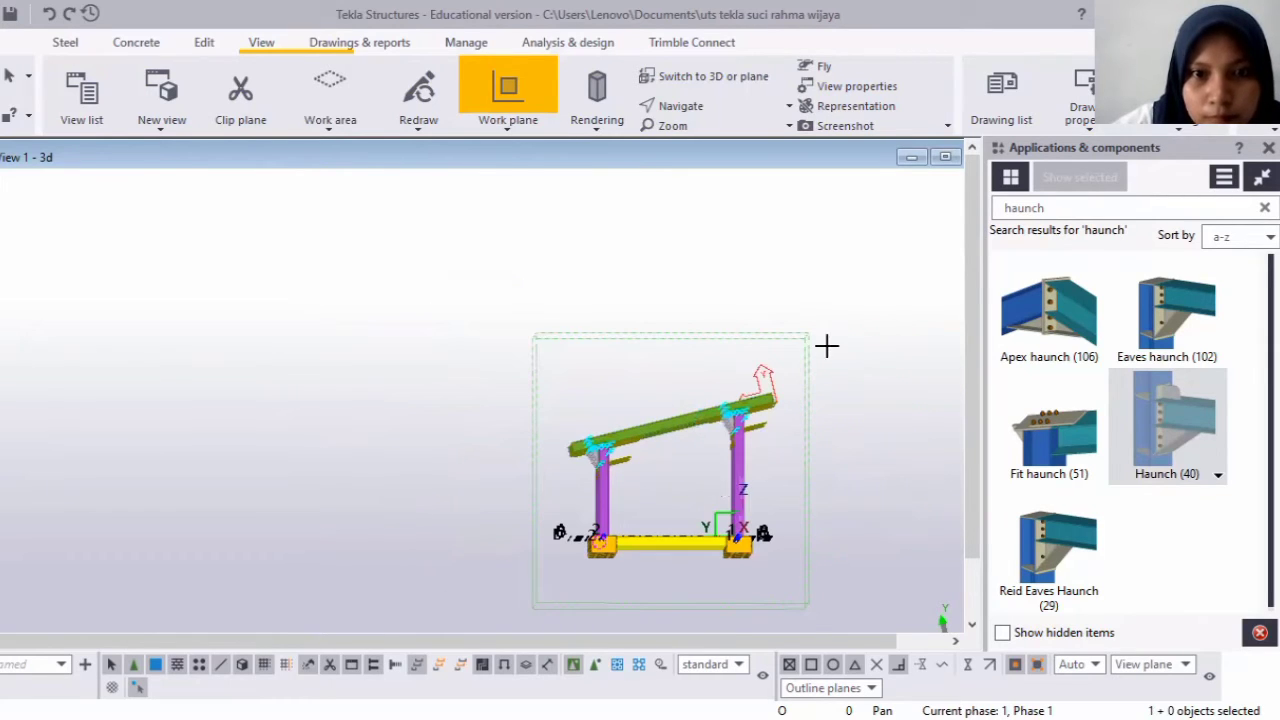
pyautogui.hotkey('ctrl', 'p')
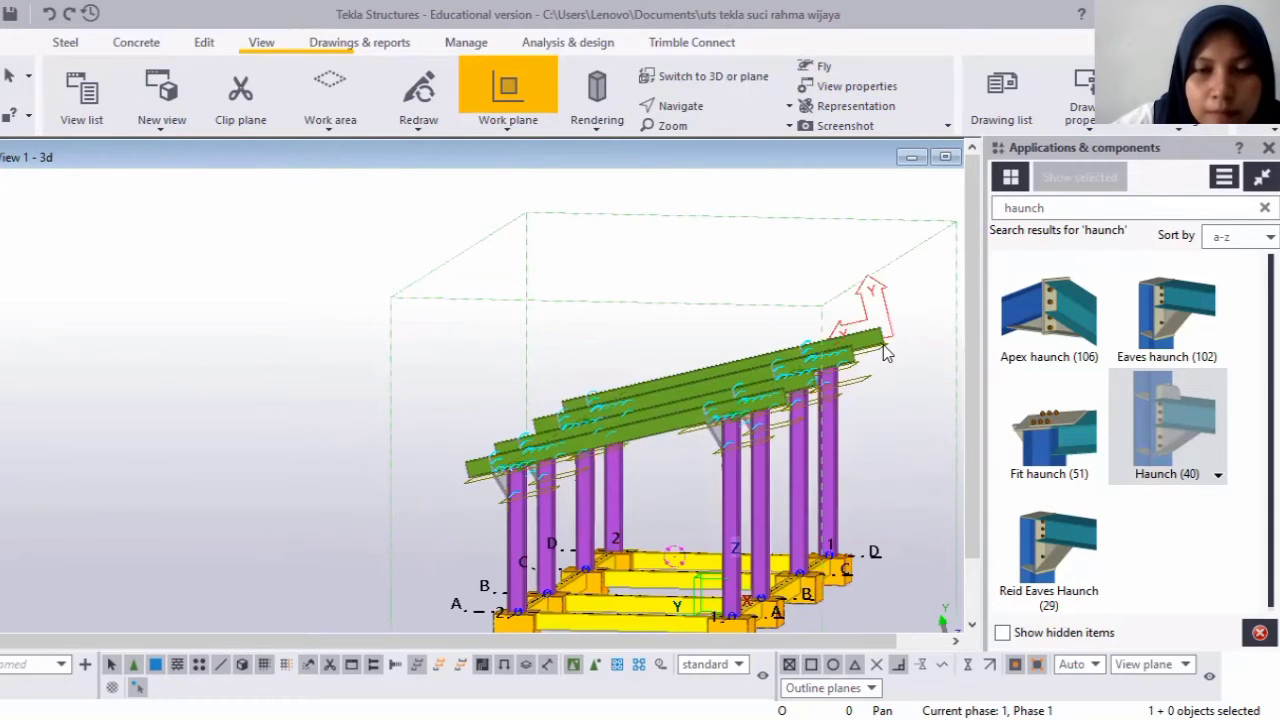
pyautogui.scroll(2, 849, 384)
pyautogui.scroll(-3, 848, 360)
pyautogui.scroll(-1, 847, 360)
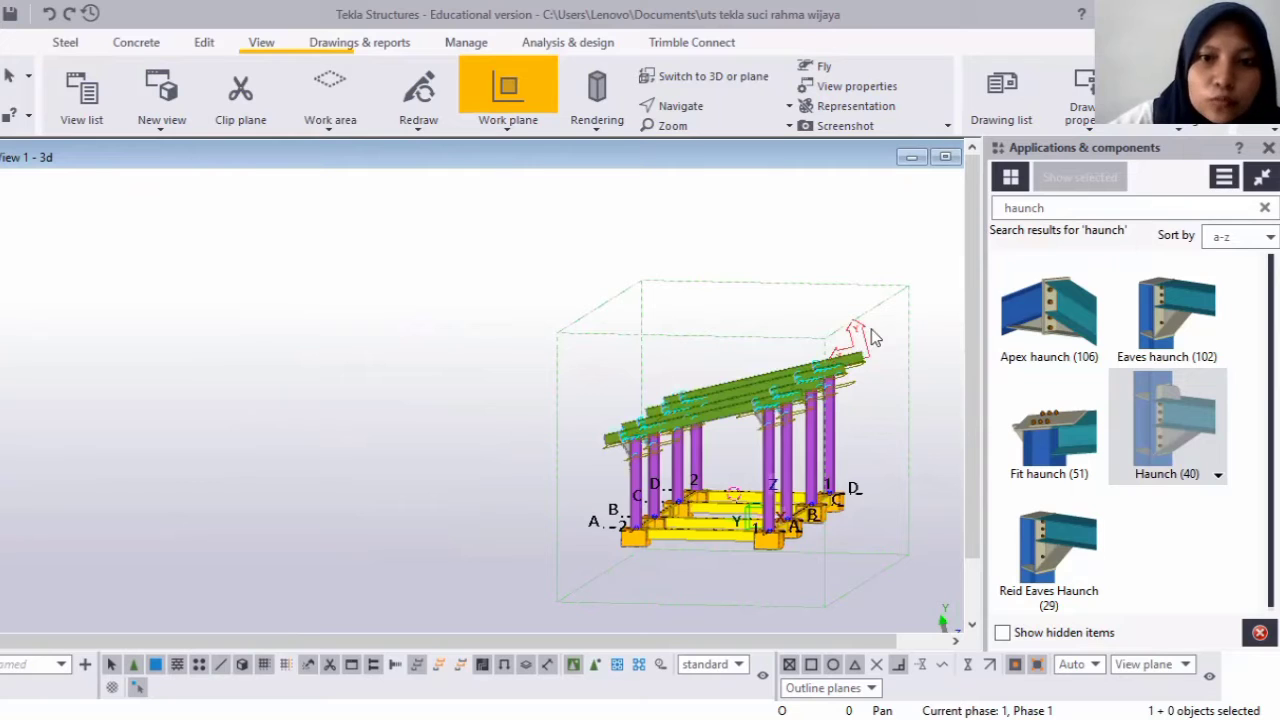
pyautogui.scroll(2, 865, 345)
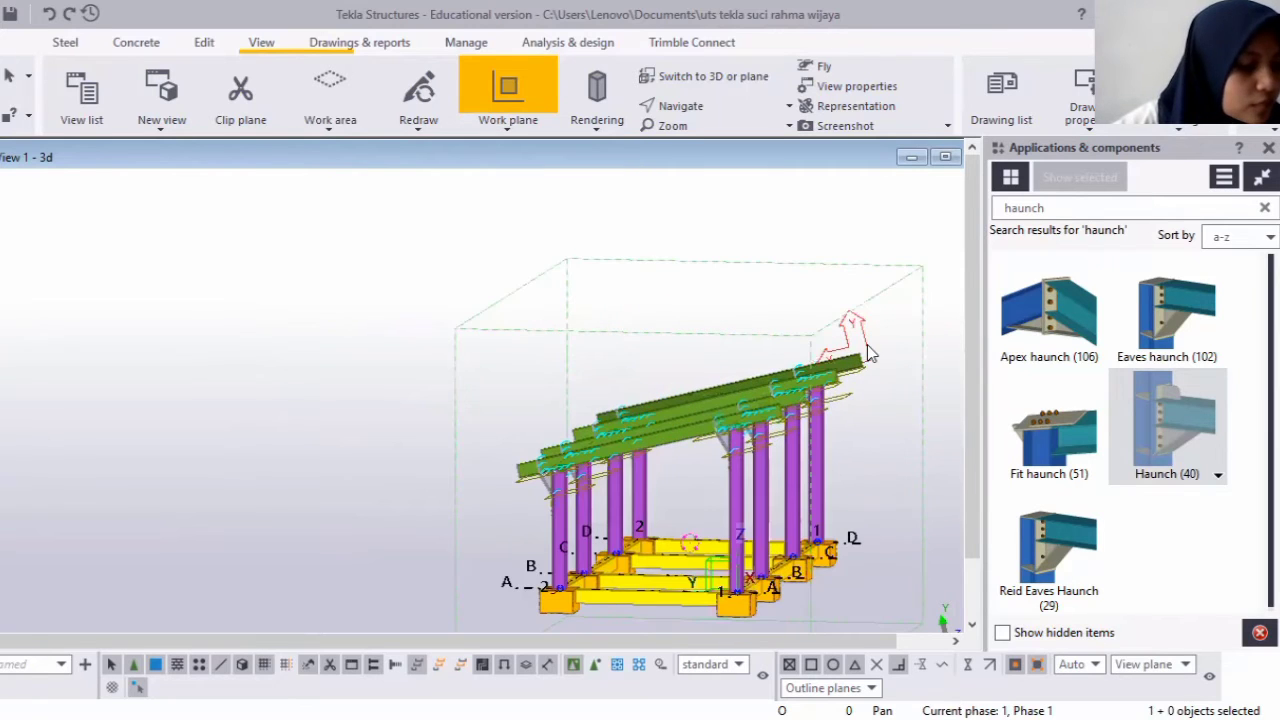
pyautogui.scroll(3, 867, 345)
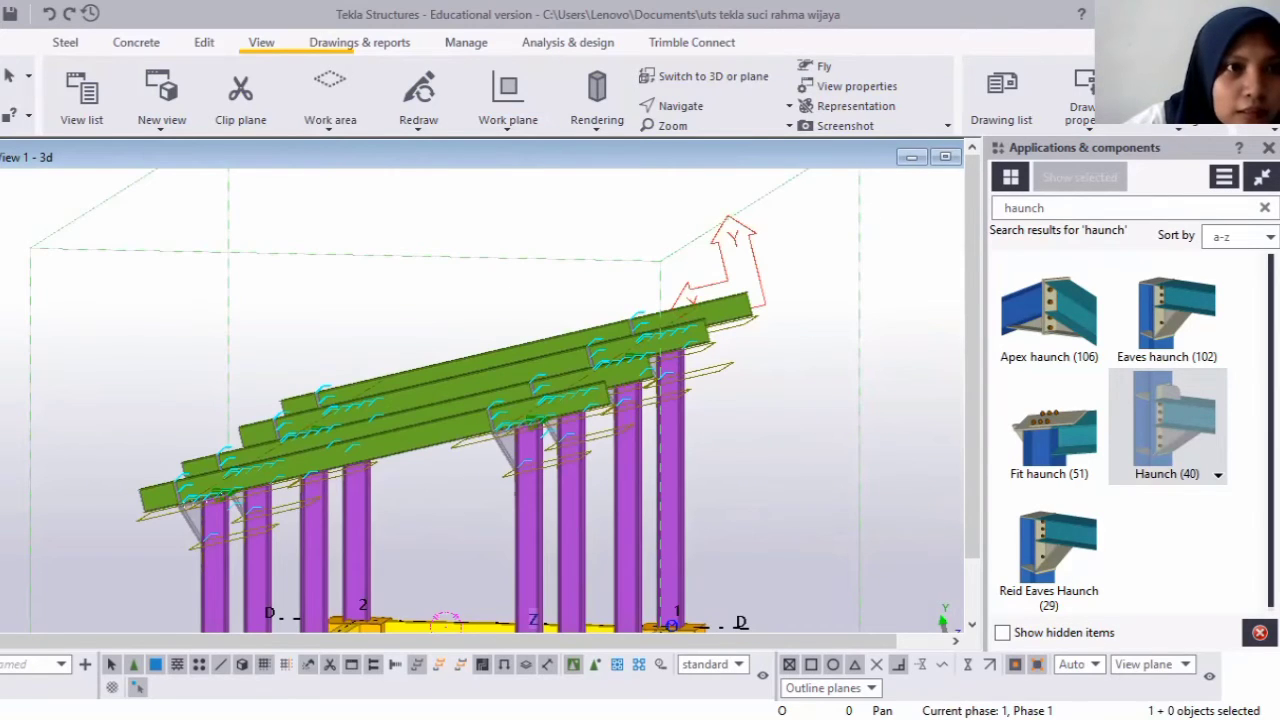
# Start a new steel beam and set its profile to SSC90*45*20*2.3 from the CC profiles in the profile catalog.
pyautogui.click(66, 47)
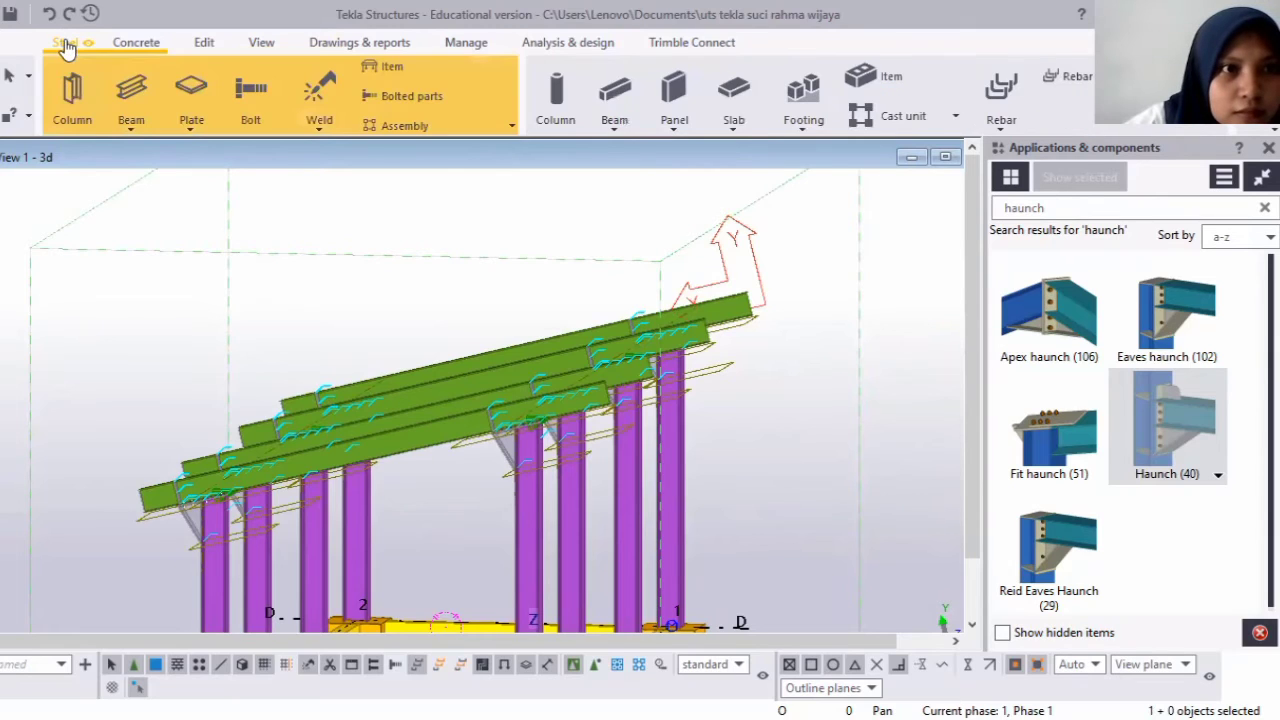
pyautogui.click(133, 93)
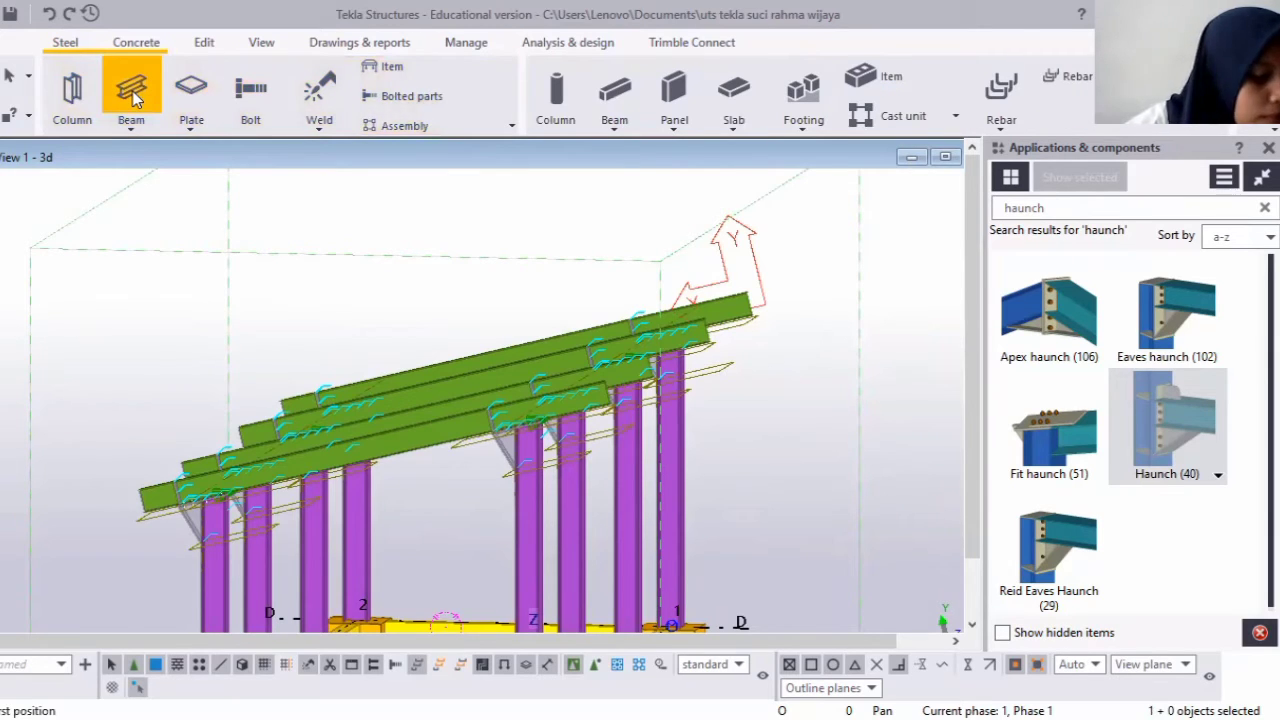
pyautogui.doubleClick(137, 97)
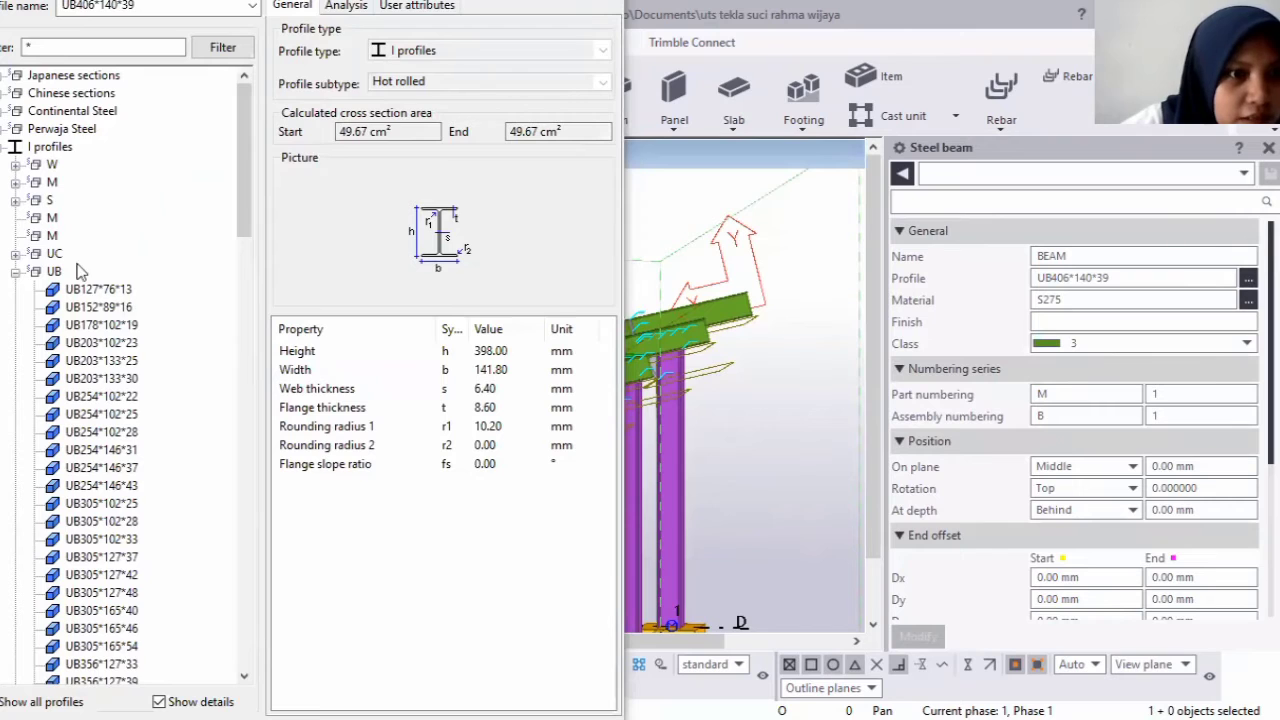
pyautogui.scroll(-10, 83, 272)
pyautogui.scroll(-7, 84, 378)
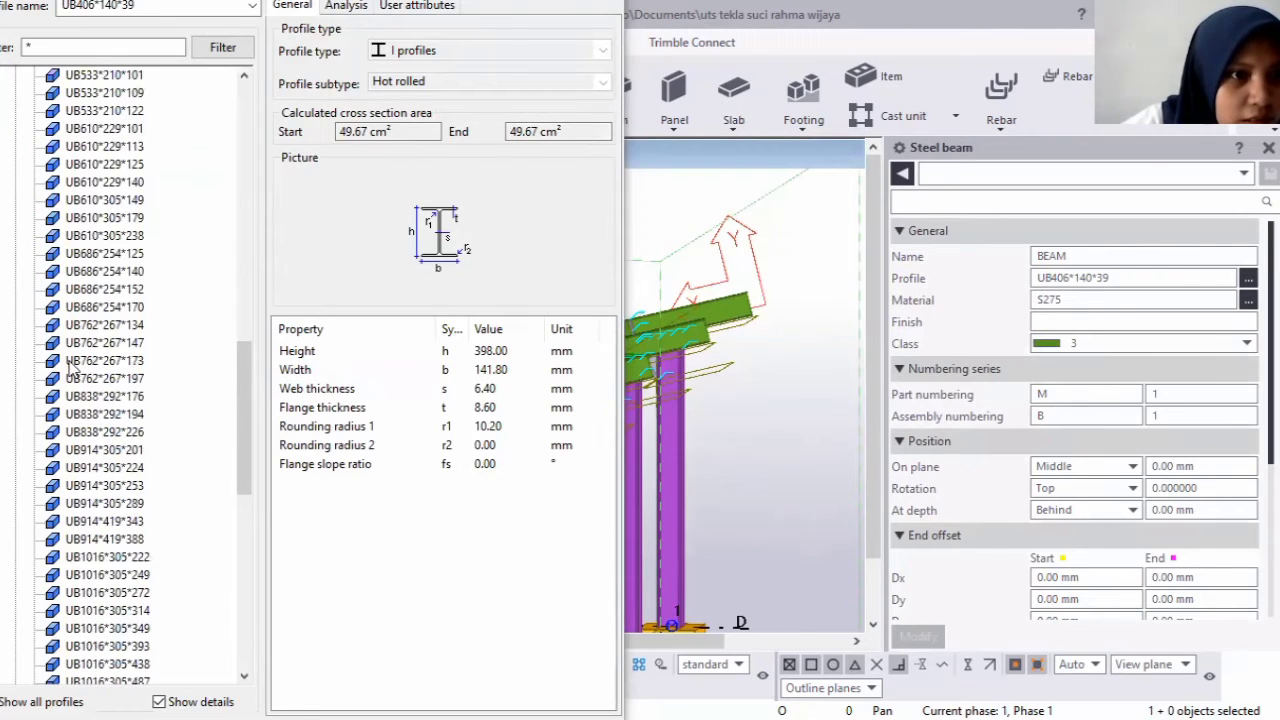
pyautogui.scroll(-10, 47, 312)
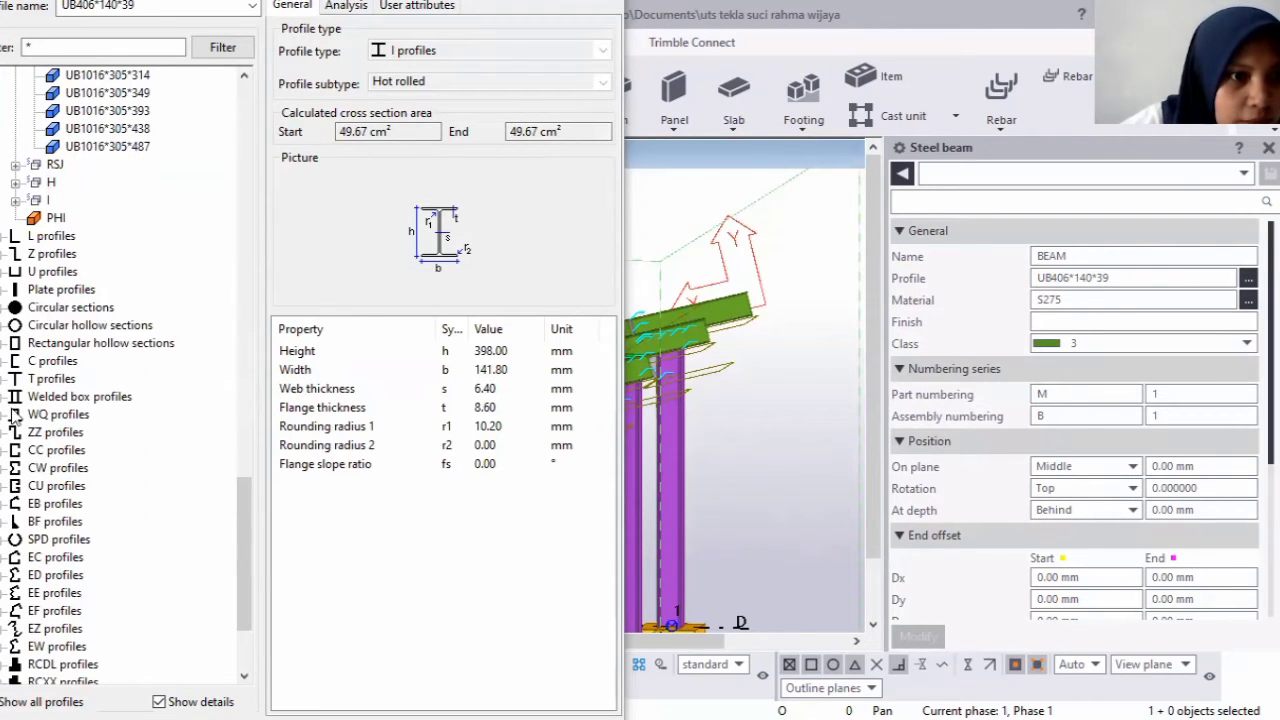
pyautogui.scroll(-1, 3, 405)
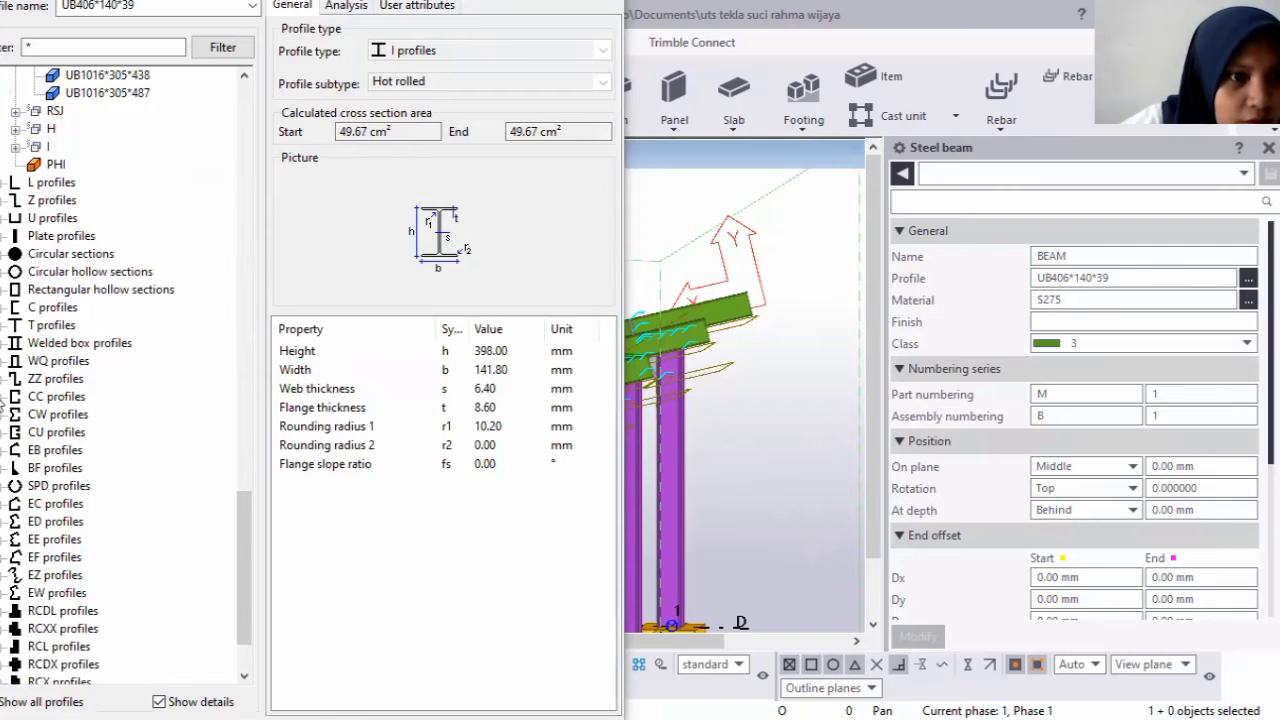
pyautogui.click(3, 398)
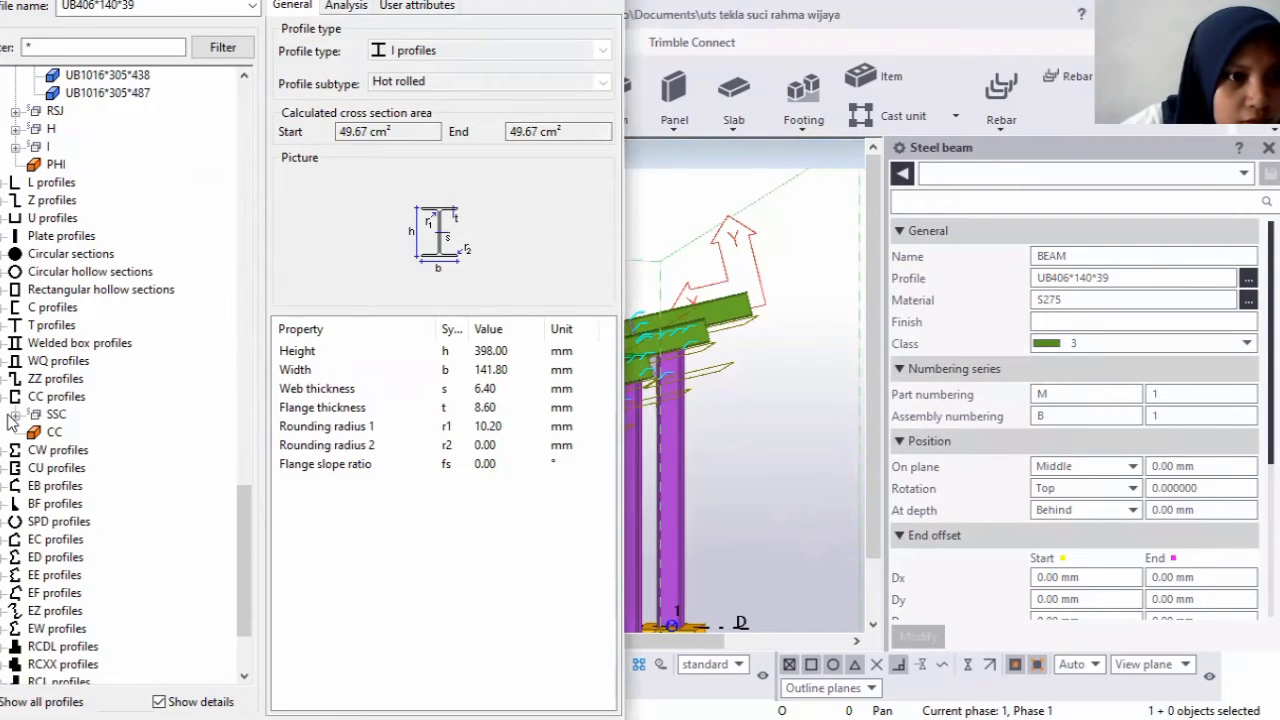
pyautogui.click(15, 414)
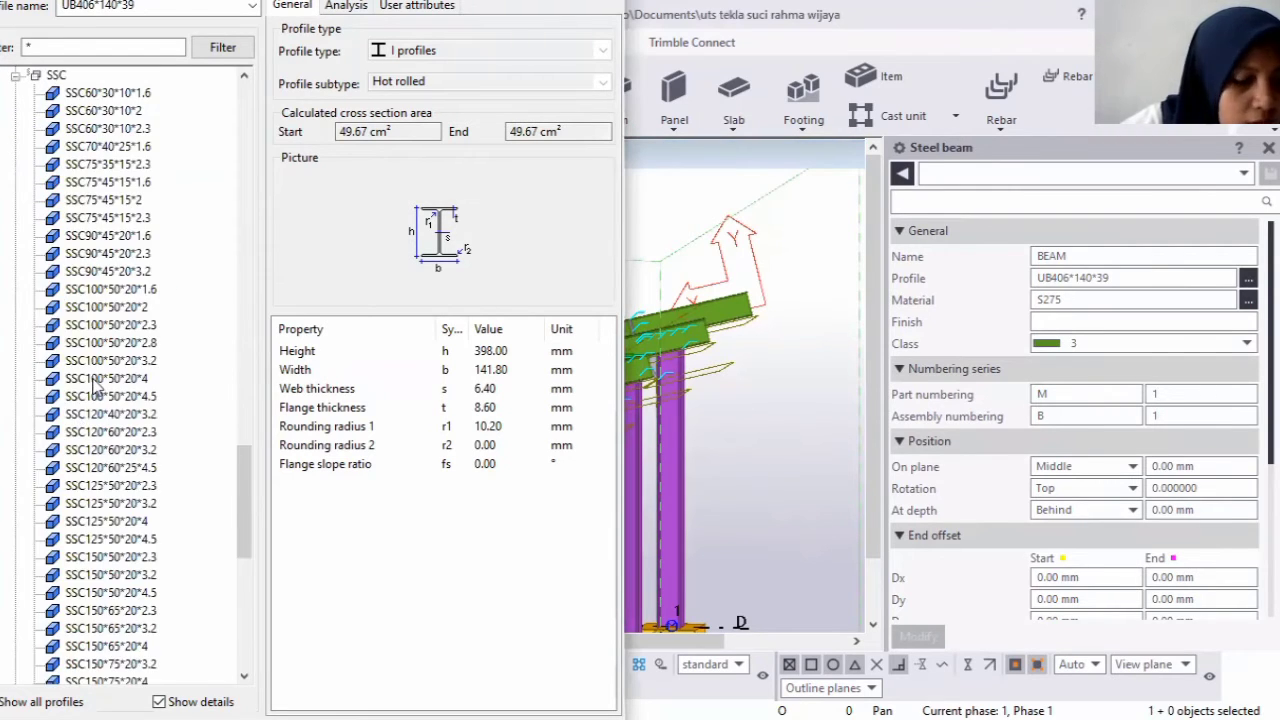
pyautogui.scroll(4, 95, 370)
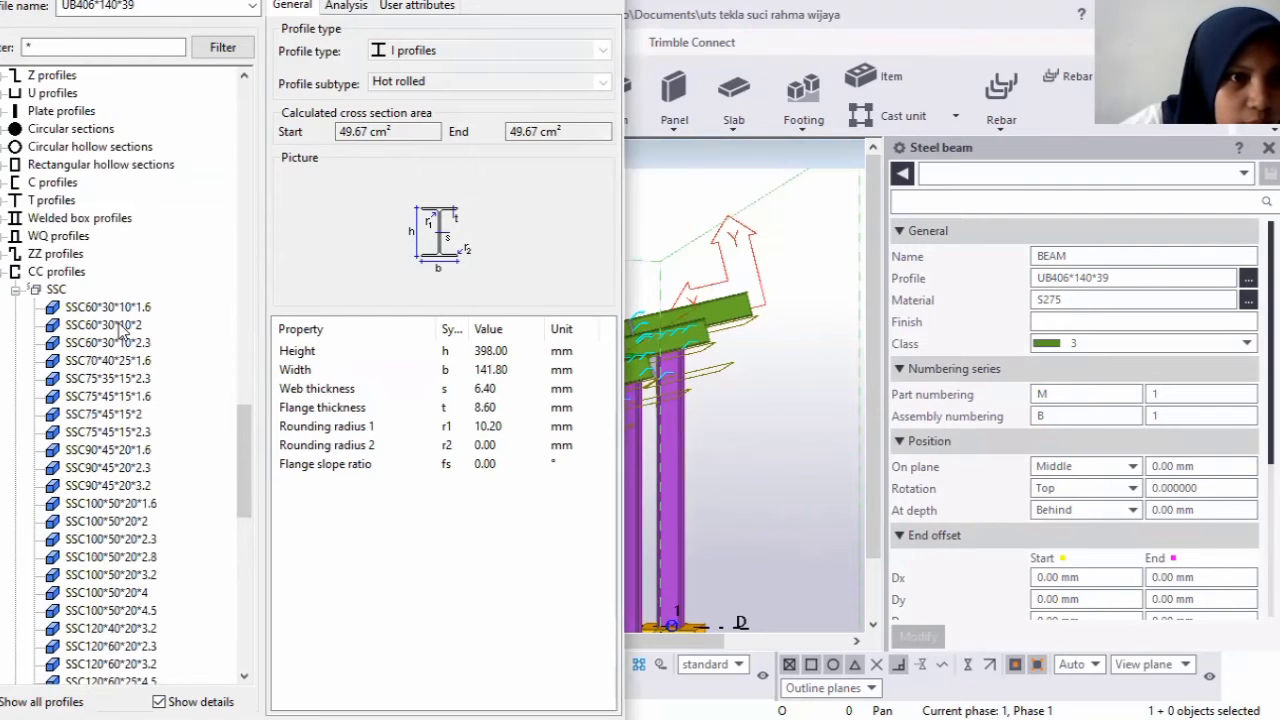
pyautogui.click(90, 468)
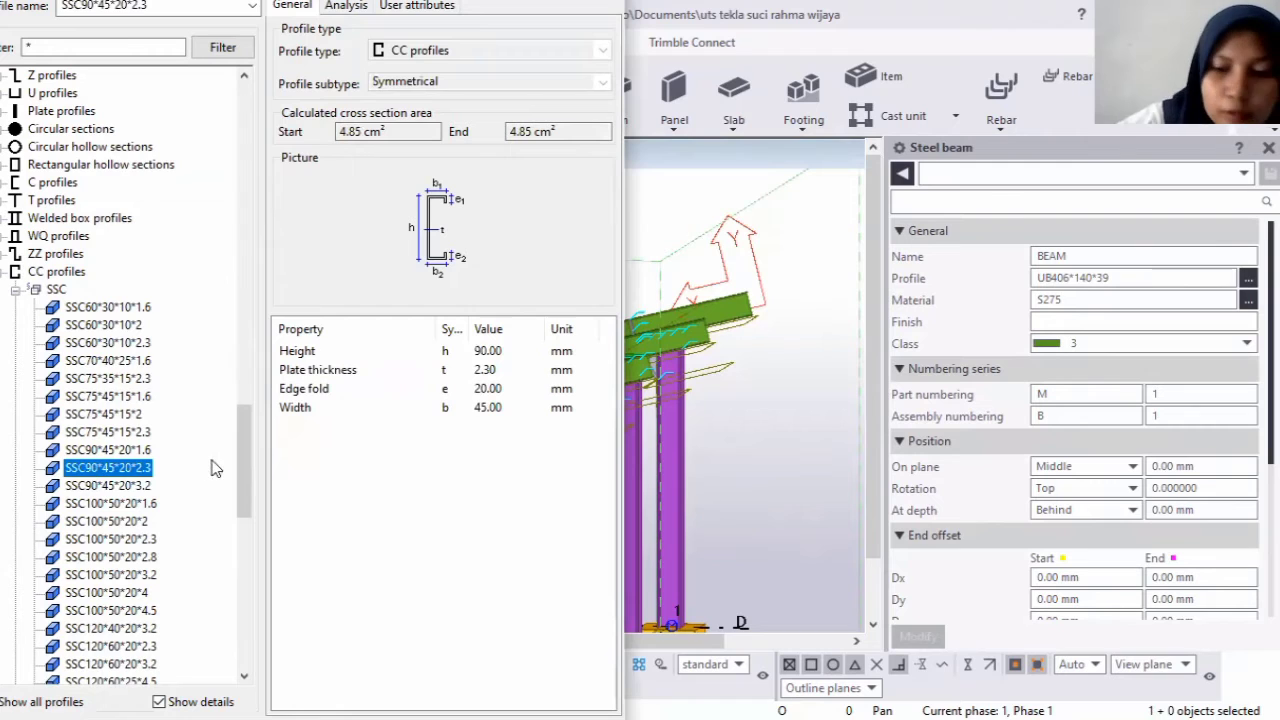
pyautogui.press('Return')
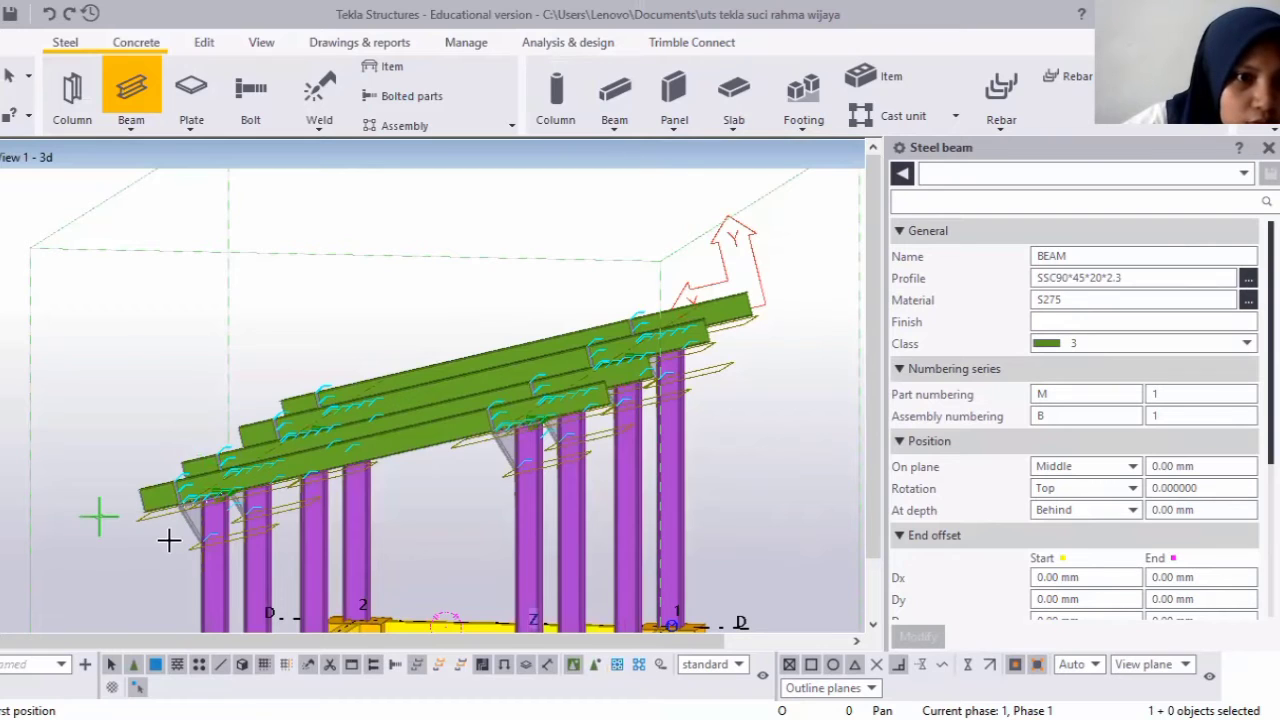
# Place a 10000 mm long purlin across the tops of the sloping roof beams near grid 2, from the grid A beam to the grid D beam.
pyautogui.scroll(3, 469, 432)
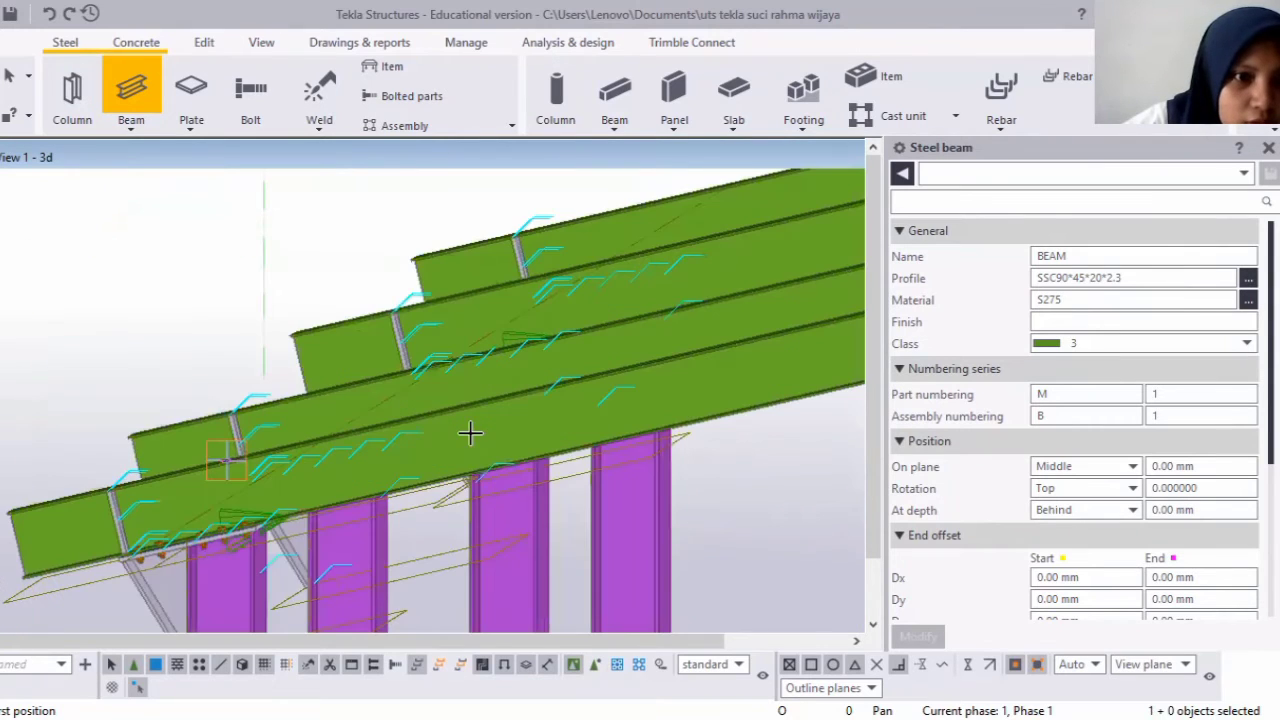
pyautogui.scroll(-2, 223, 394)
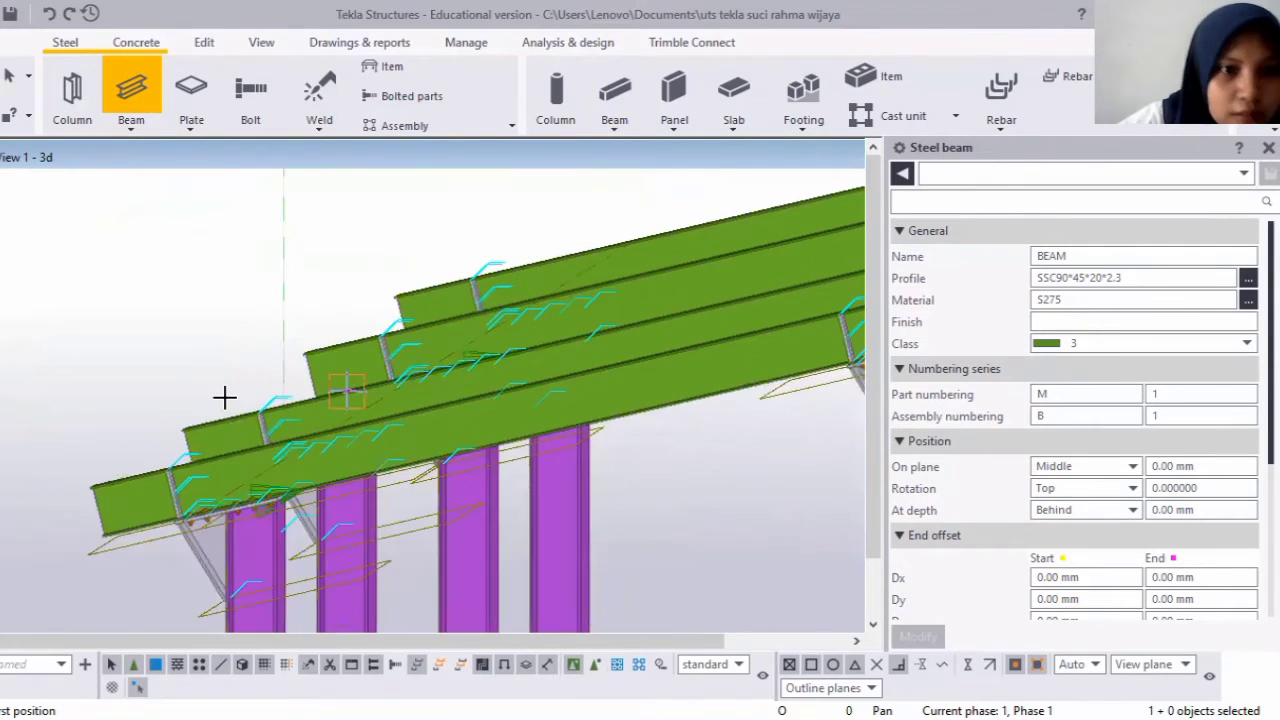
pyautogui.scroll(-1, 223, 394)
pyautogui.keyDown('ctrl'); pyautogui.moveTo(104, 373); pyautogui.dragTo(155, 377, button='middle'); pyautogui.keyUp('ctrl')
pyautogui.keyDown('ctrl'); pyautogui.moveTo(55, 361); pyautogui.dragTo(532, 563, button='middle'); pyautogui.keyUp('ctrl')
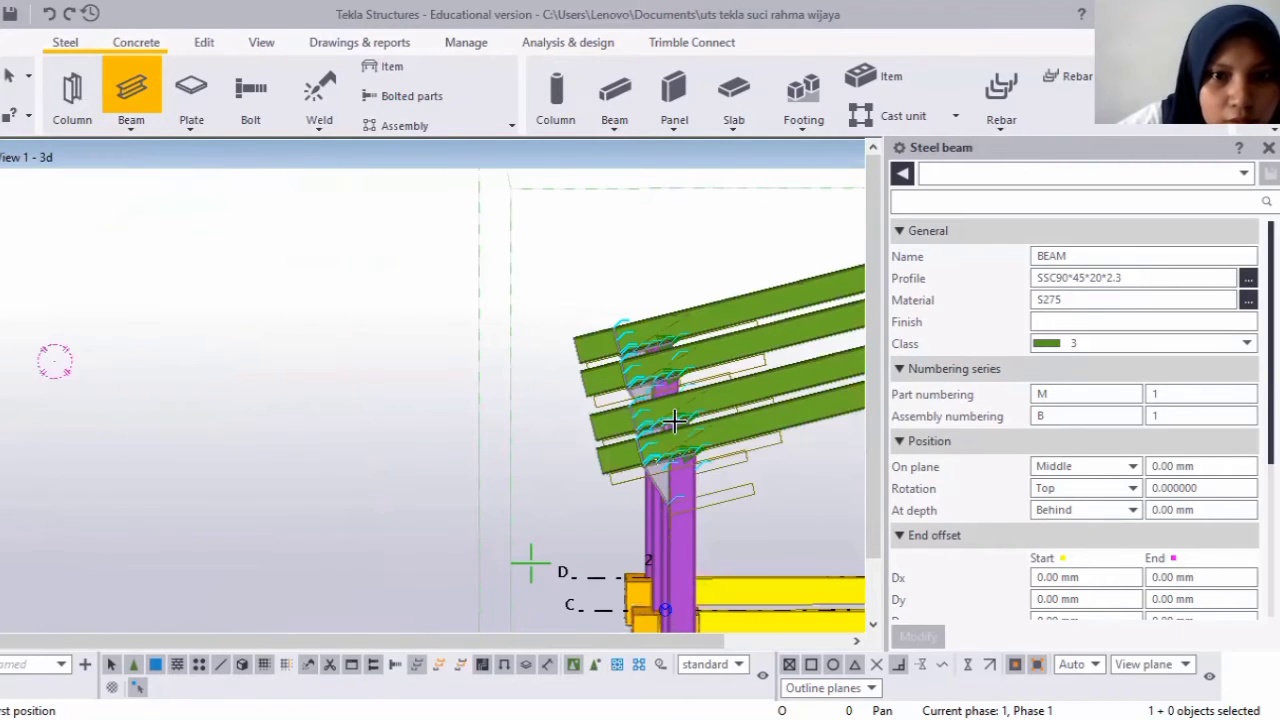
pyautogui.scroll(2, 672, 440)
pyautogui.scroll(2, 709, 430)
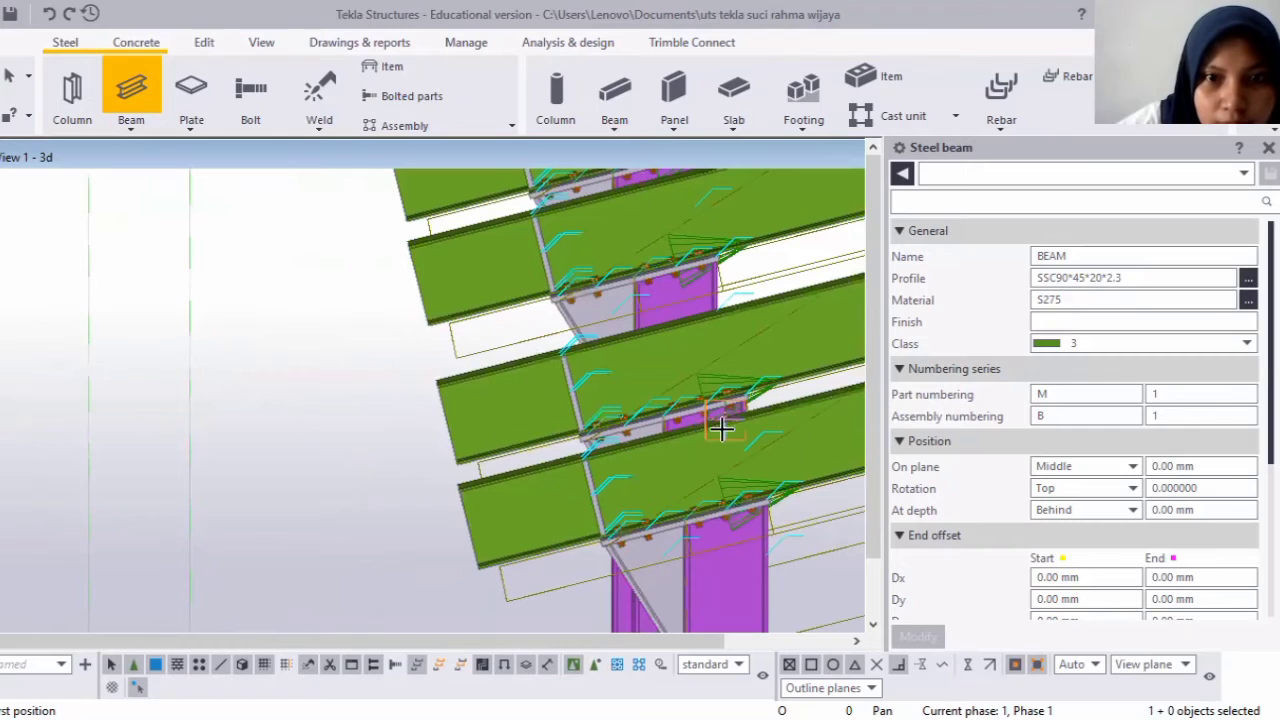
pyautogui.click(722, 428)
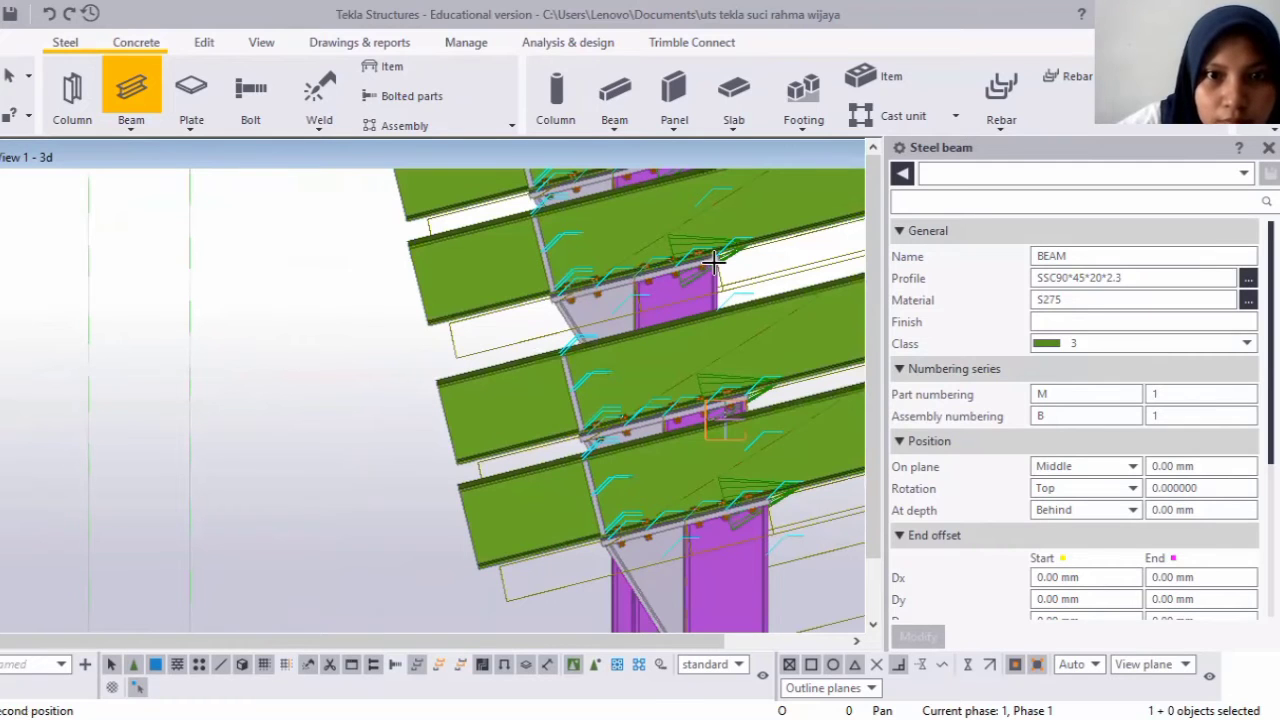
pyautogui.scroll(-2, 709, 249)
pyautogui.scroll(2, 622, 308)
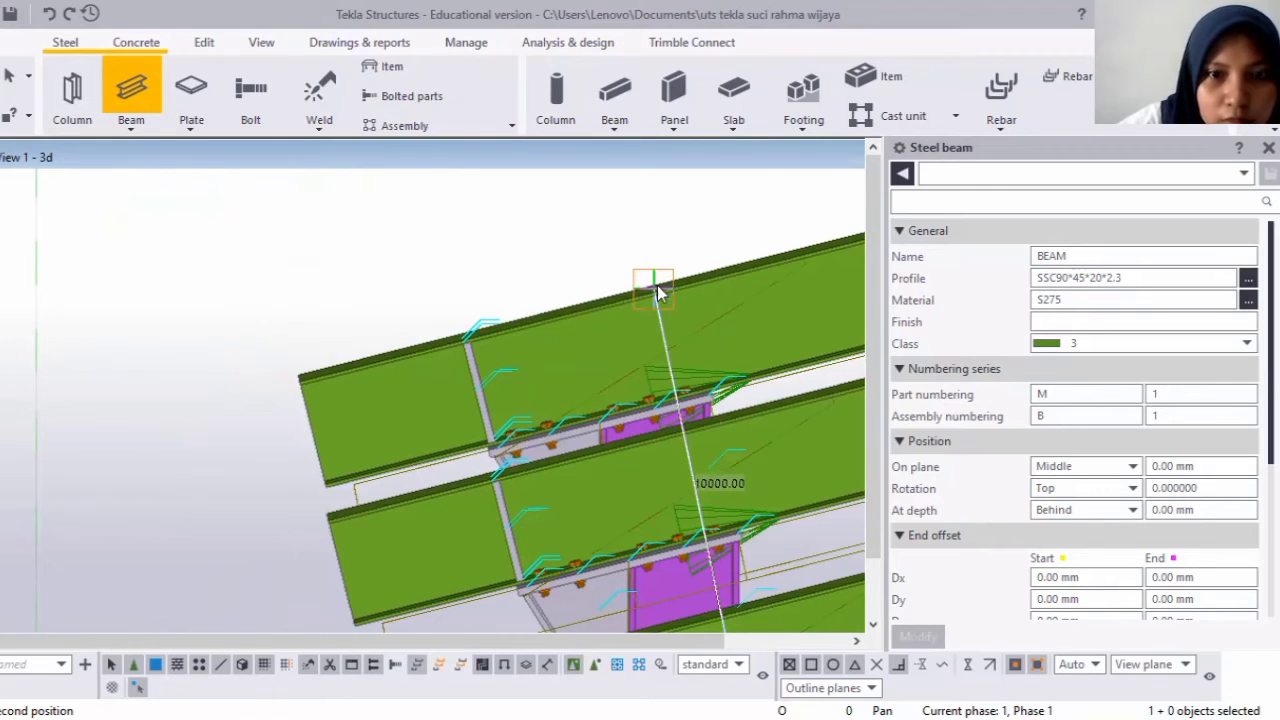
pyautogui.click(655, 285)
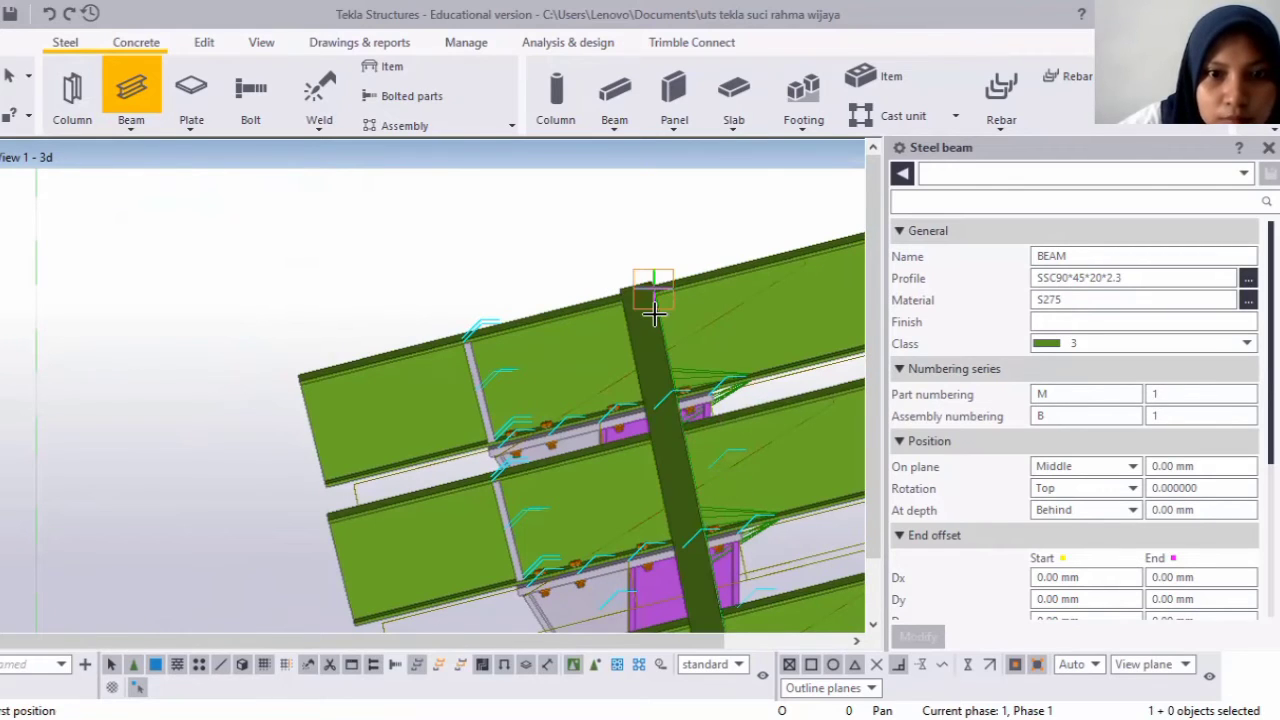
pyautogui.scroll(-3, 654, 312)
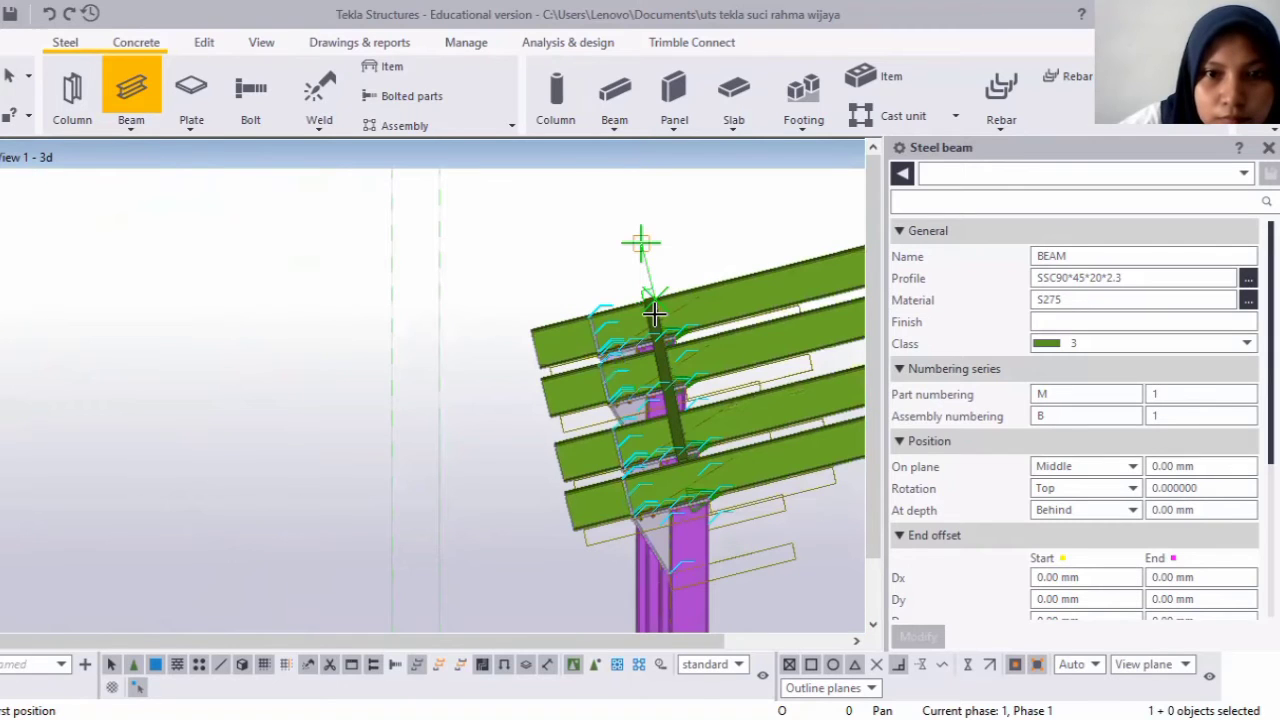
pyautogui.scroll(-2, 654, 313)
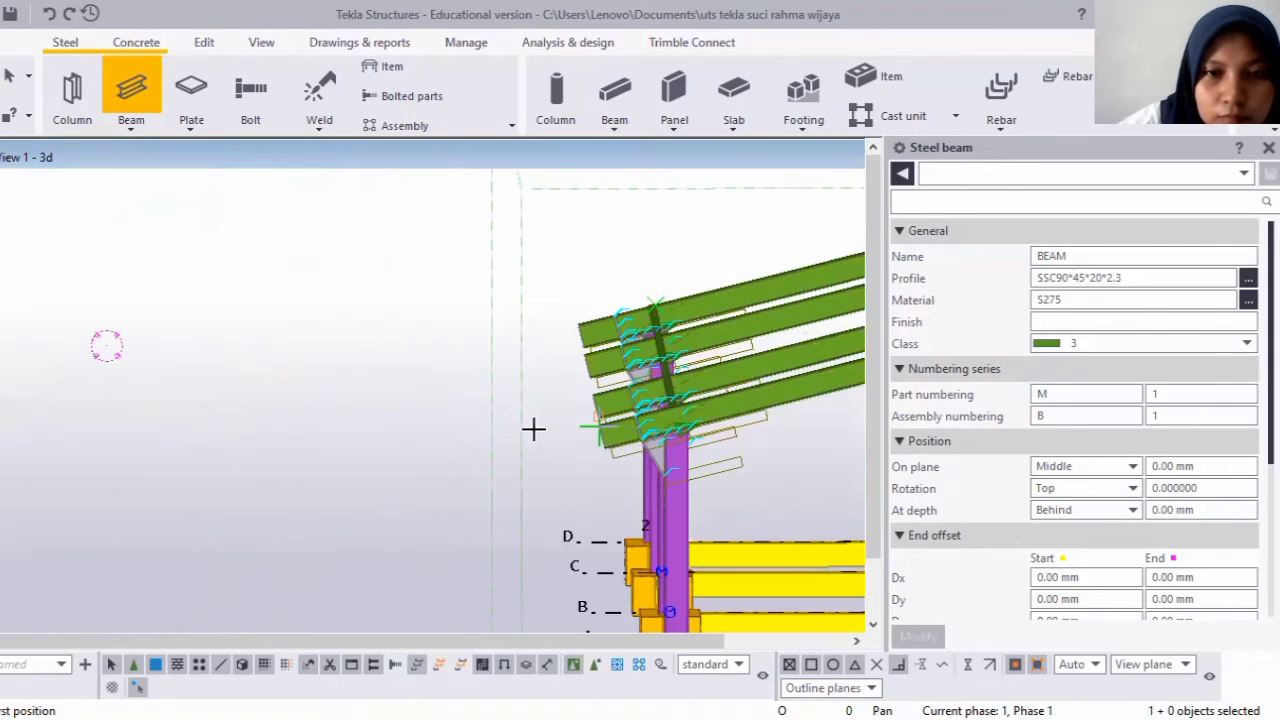
pyautogui.scroll(-2, 533, 428)
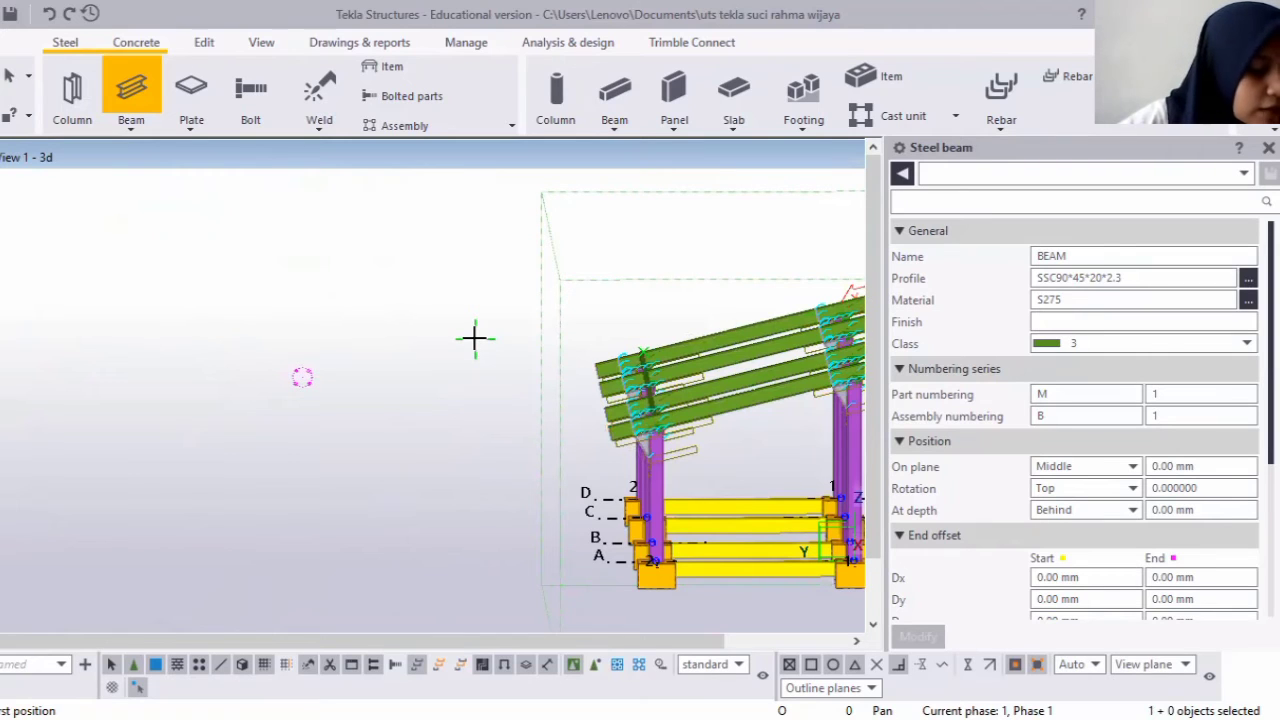
pyautogui.rightClick(539, 348)
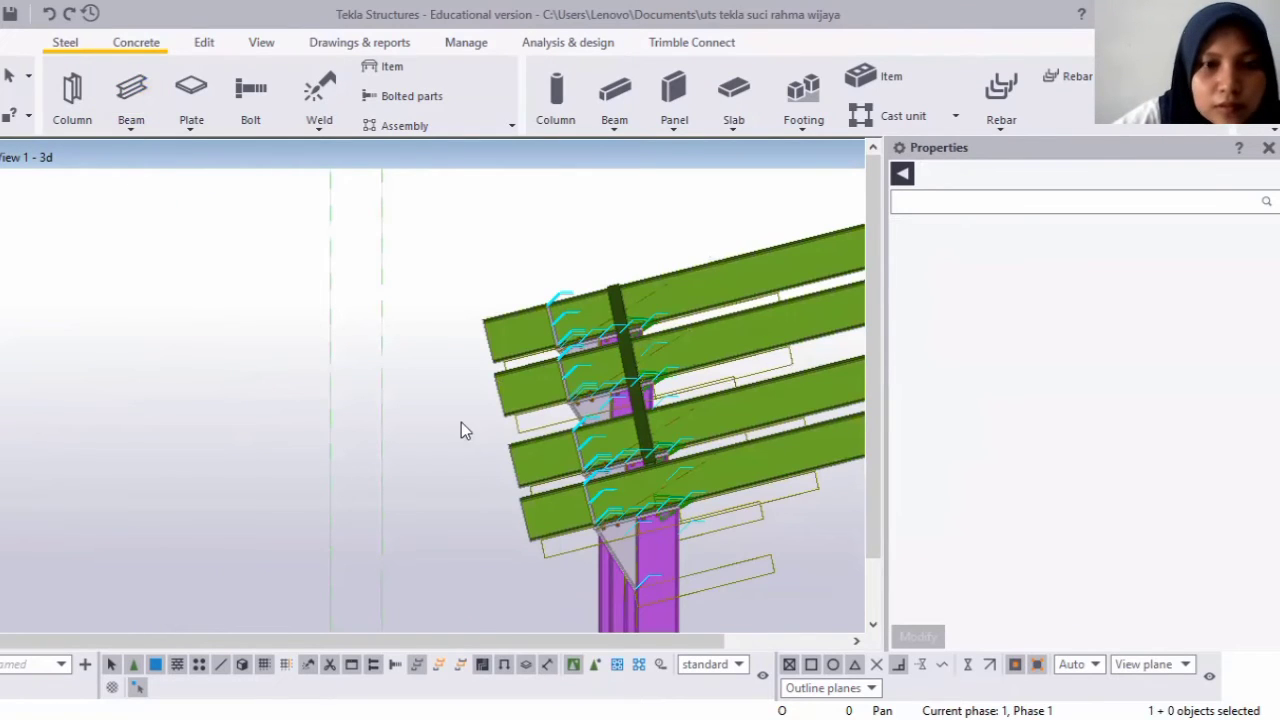
# Extend the purlin past both outer roof beams by setting its Dx end offsets to -1000 mm at the start and 1000 mm at the end.
pyautogui.scroll(-2, 461, 422)
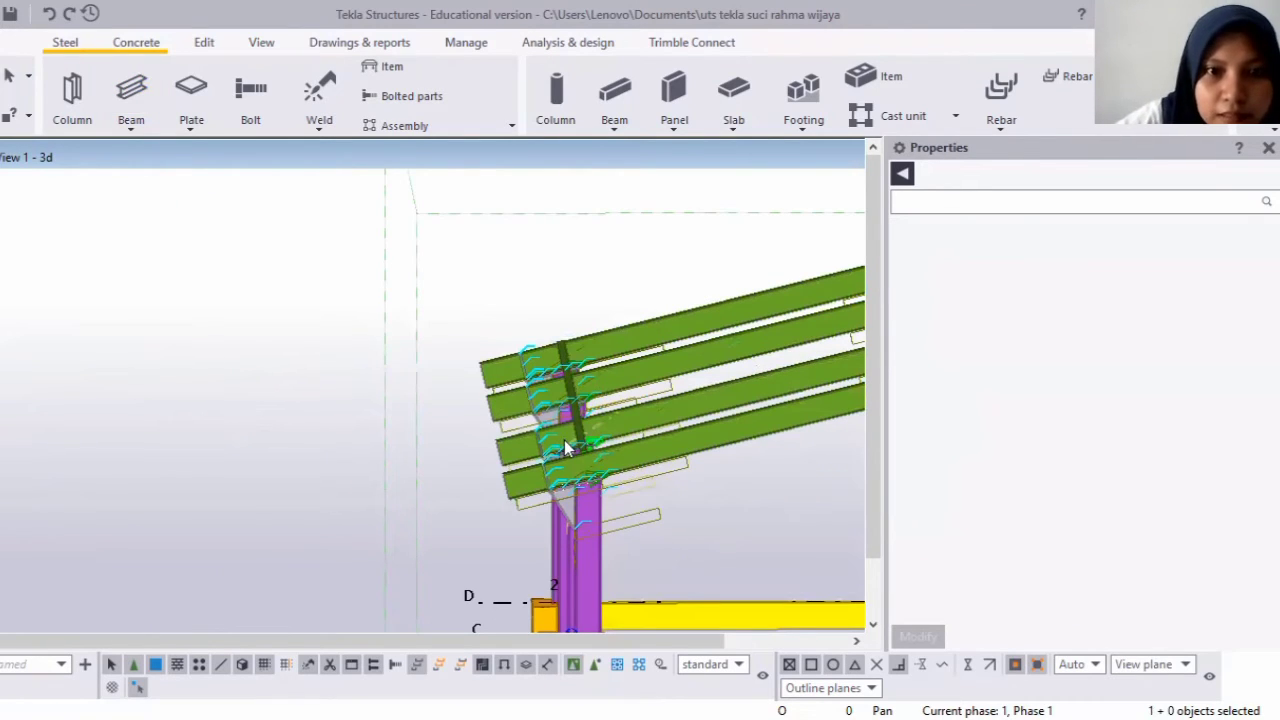
pyautogui.scroll(3, 565, 442)
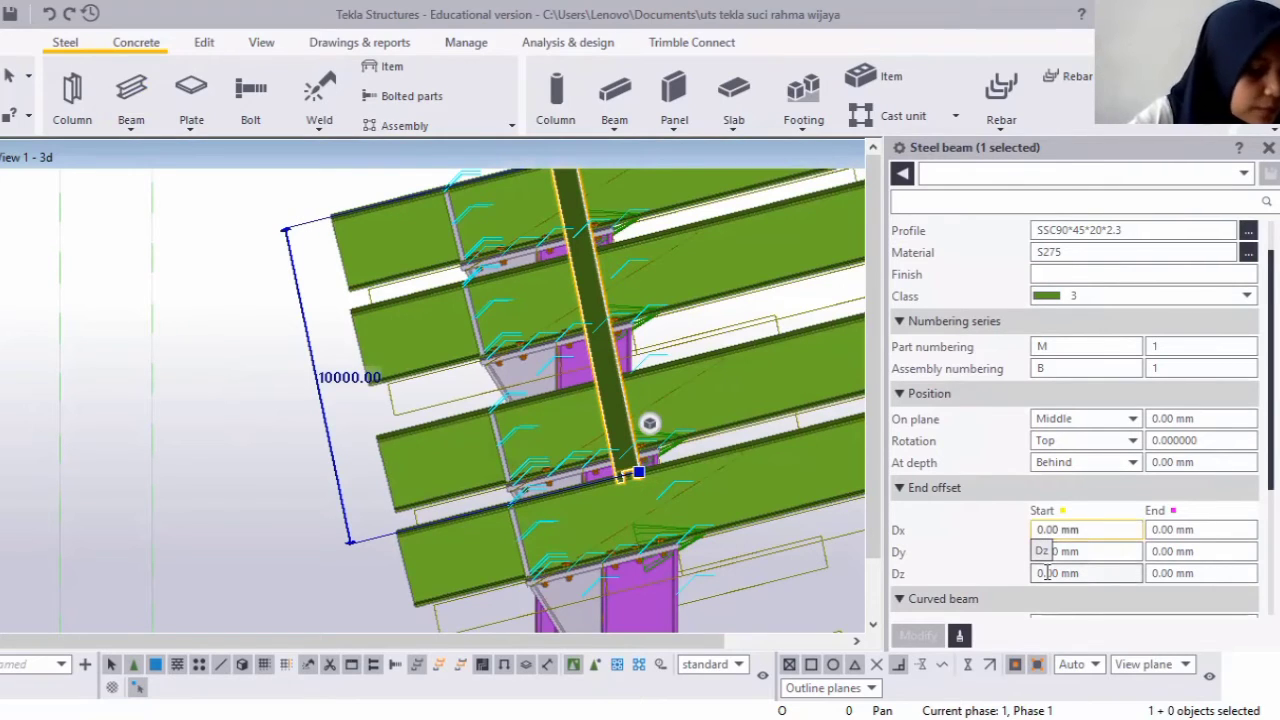
pyautogui.write('-')
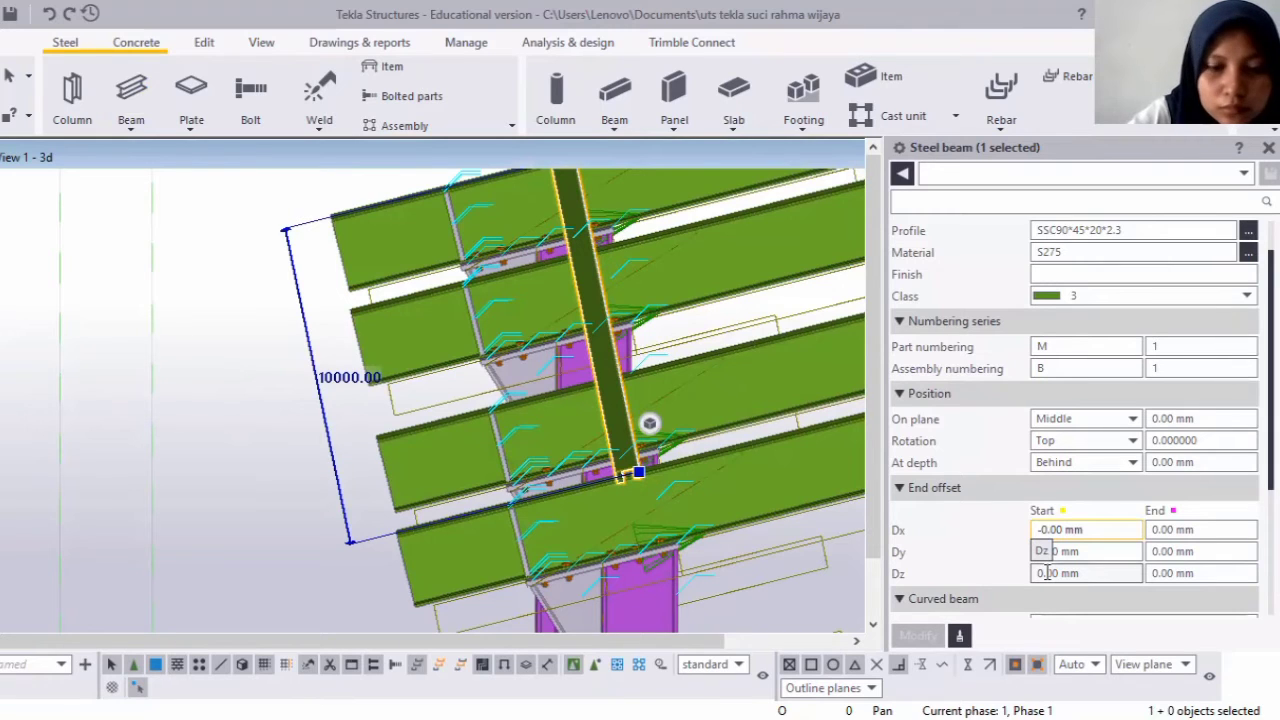
pyautogui.write('10')
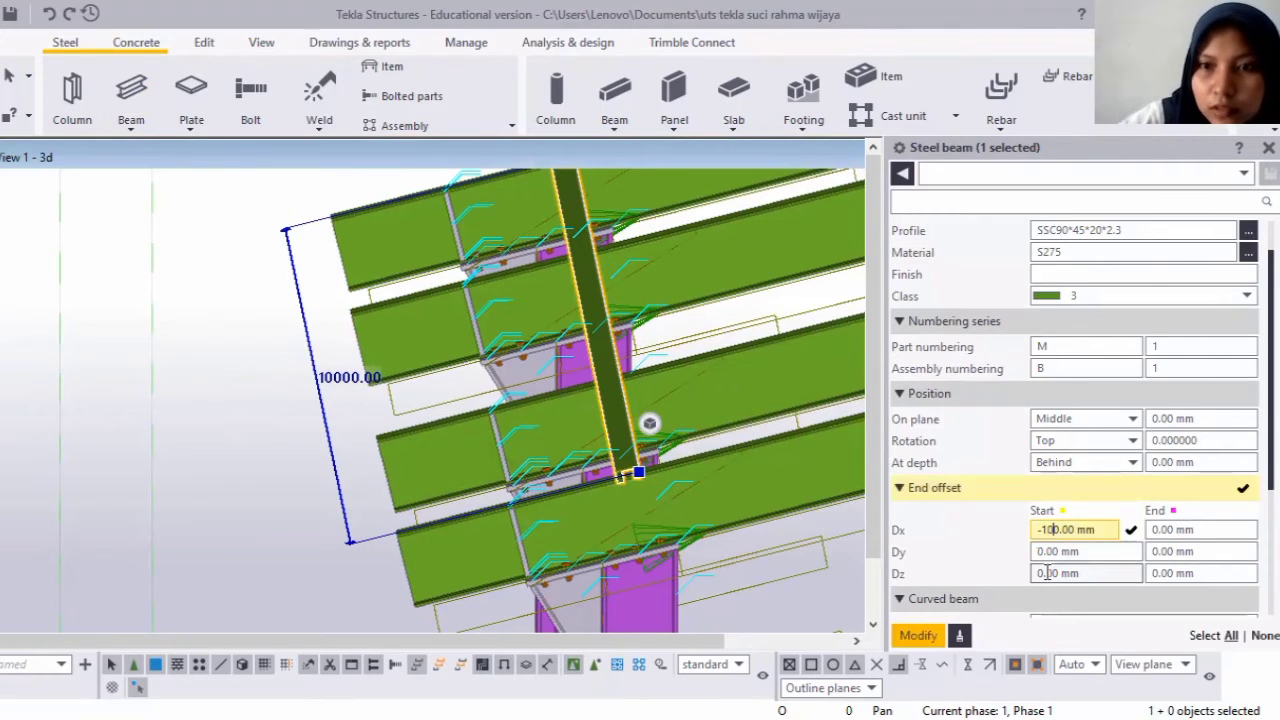
pyautogui.write('0')
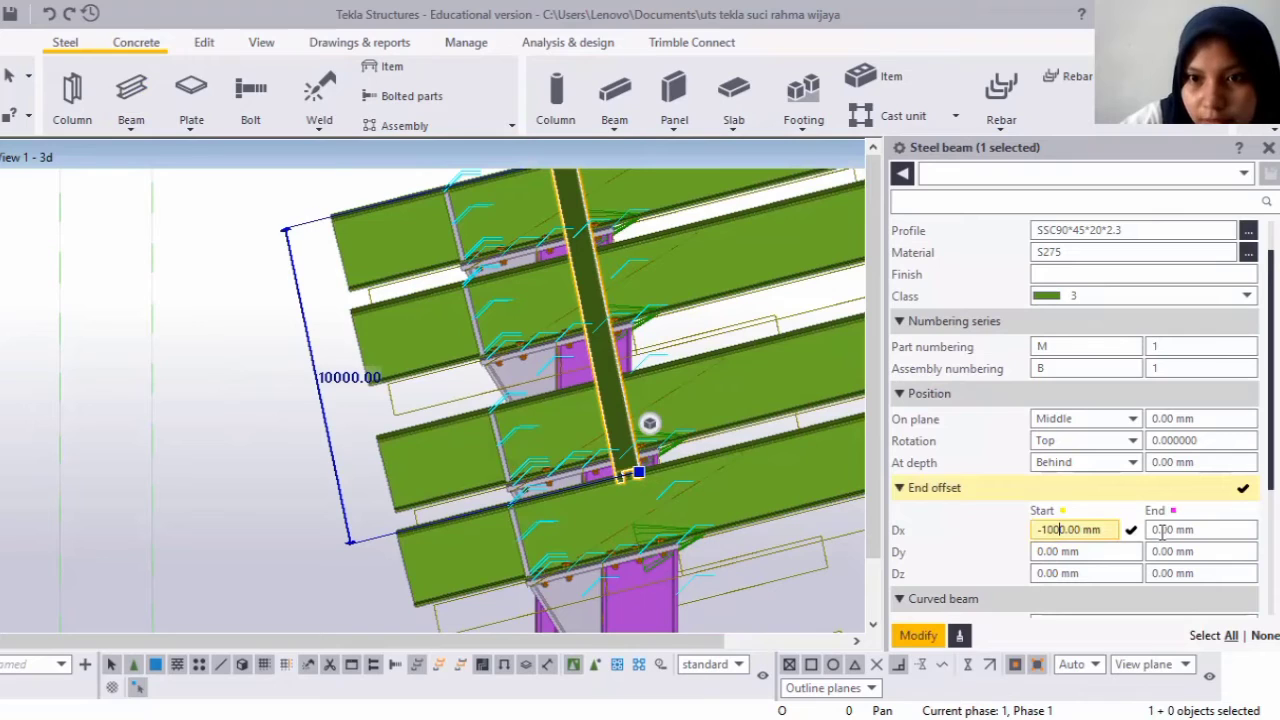
pyautogui.click(1155, 530)
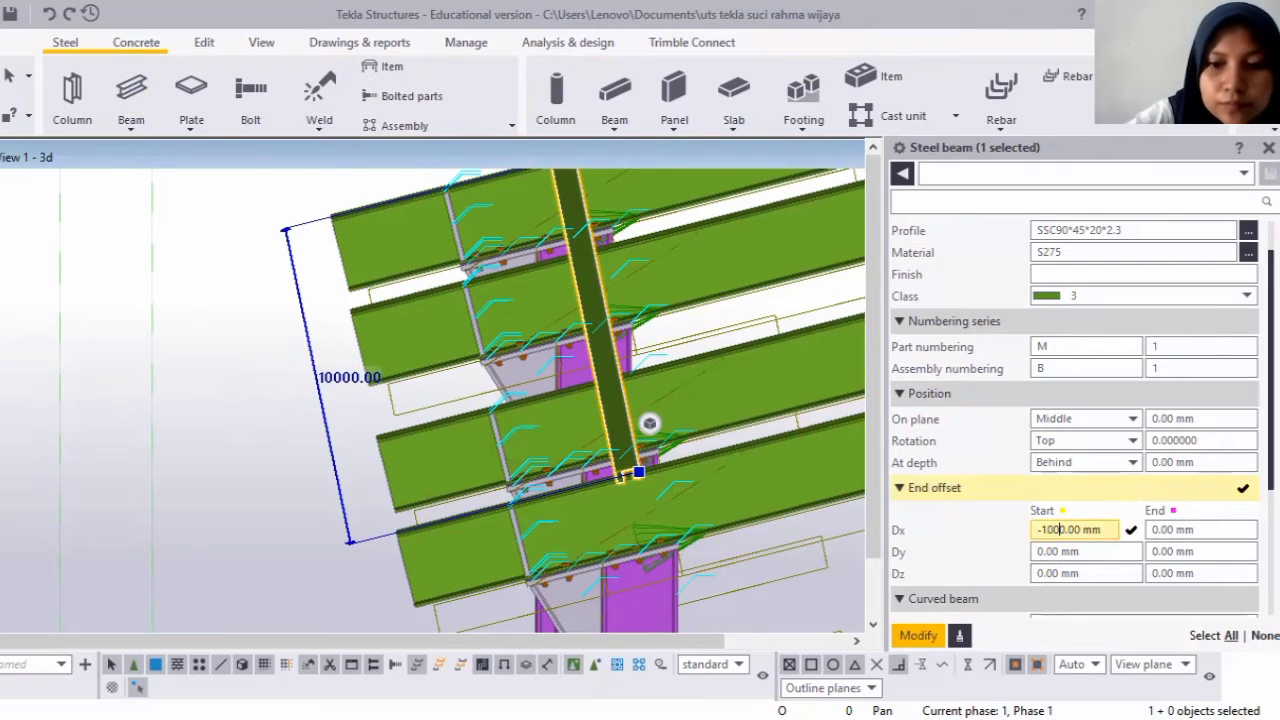
pyautogui.write('100')
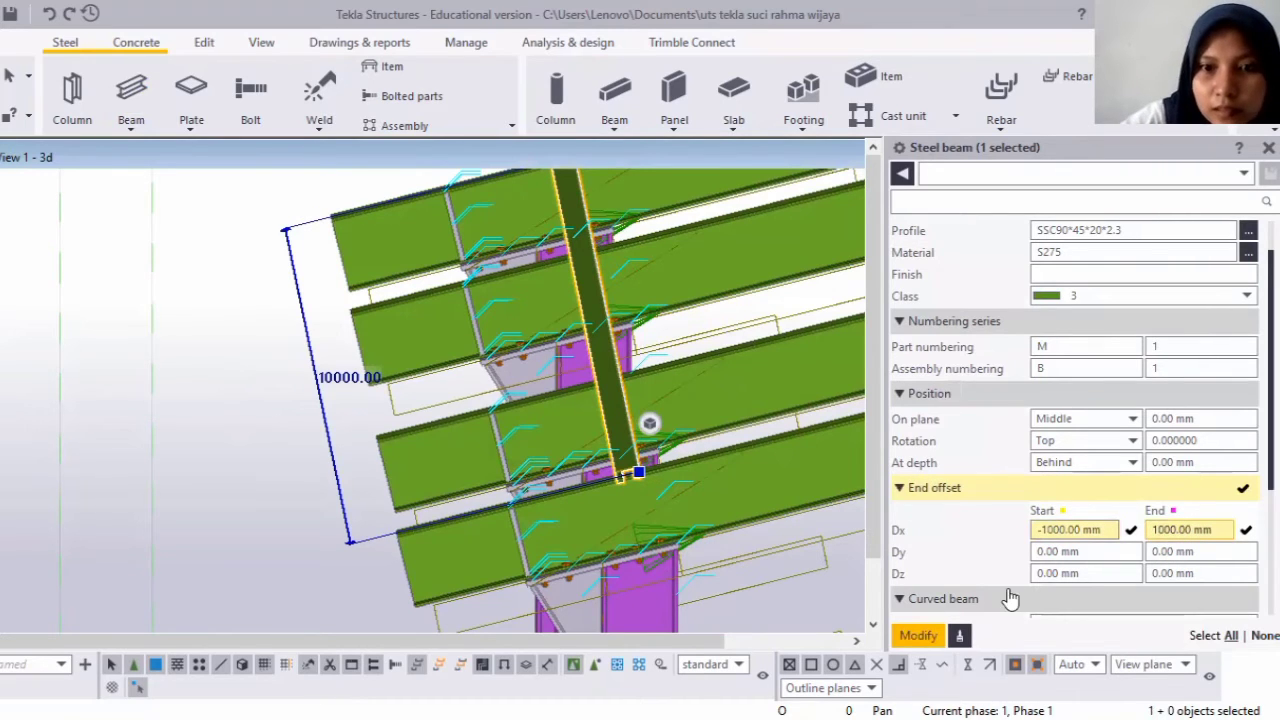
pyautogui.click(912, 630)
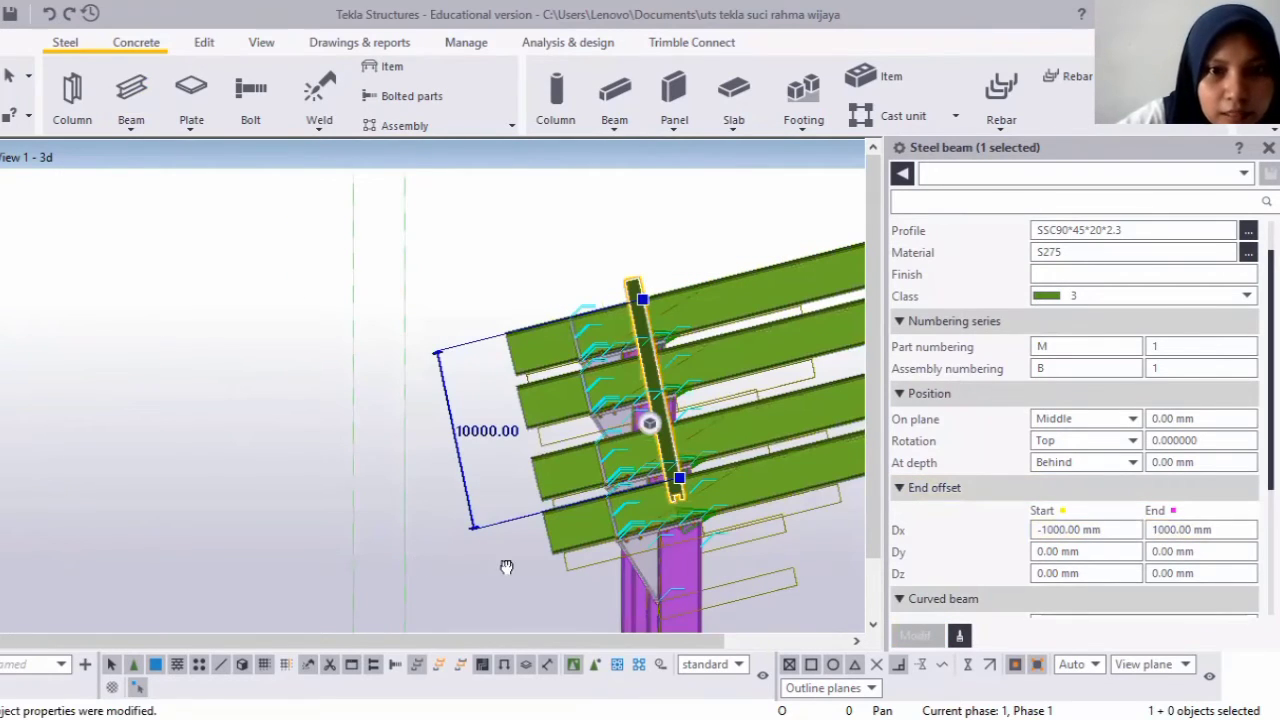
pyautogui.keyDown('ctrl'); pyautogui.moveTo(502, 566); pyautogui.dragTo(366, 495, button='middle'); pyautogui.keyUp('ctrl')
pyautogui.keyDown('ctrl'); pyautogui.moveTo(590, 478); pyautogui.dragTo(172, 457, button='middle'); pyautogui.keyUp('ctrl')
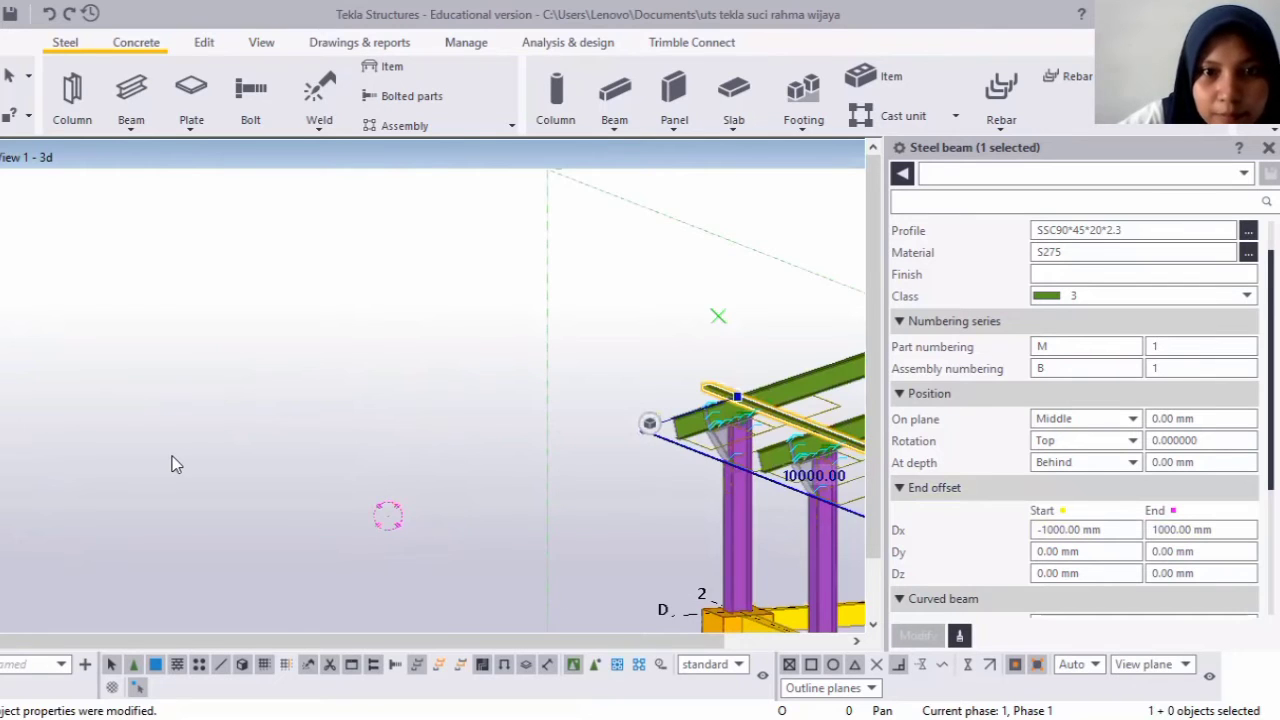
pyautogui.moveTo(589, 432); pyautogui.dragTo(487, 424, button='middle')
pyautogui.scroll(-3, 411, 387)
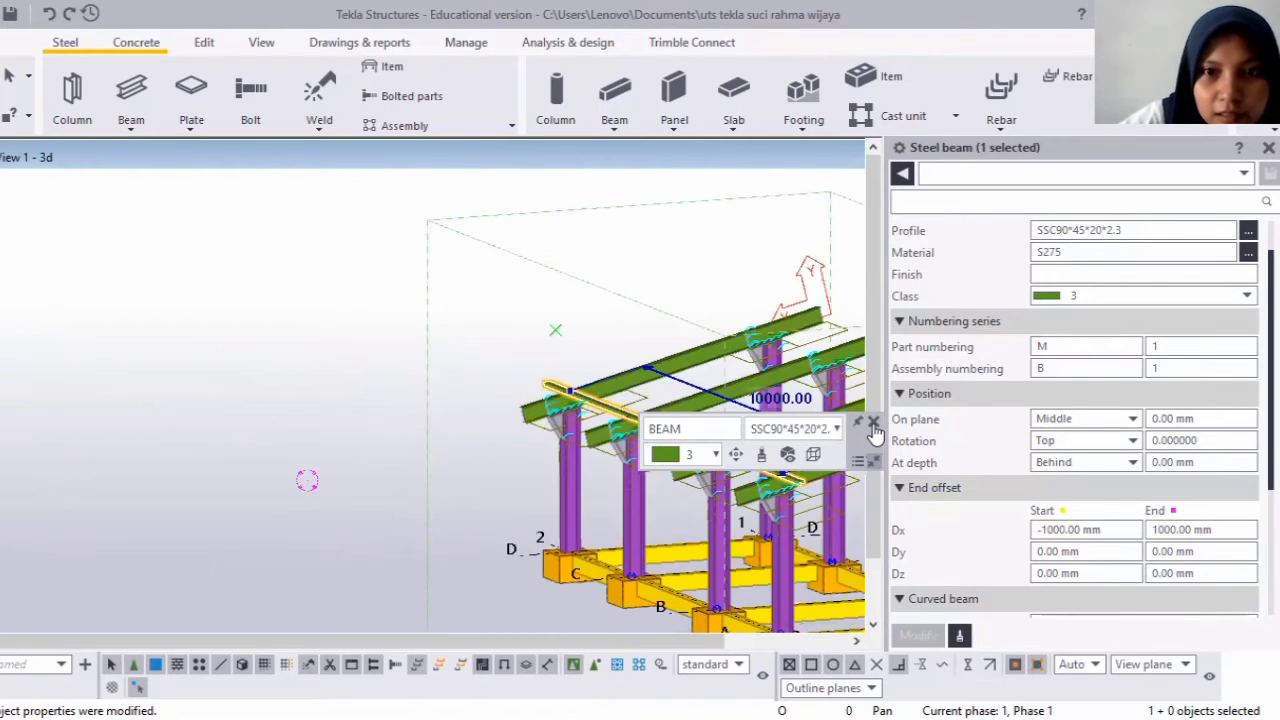
# Reposition the purlin on the roof beams by setting On plane to Left, Rotation to Front and At depth to Middle.
pyautogui.scroll(8, 772, 489)
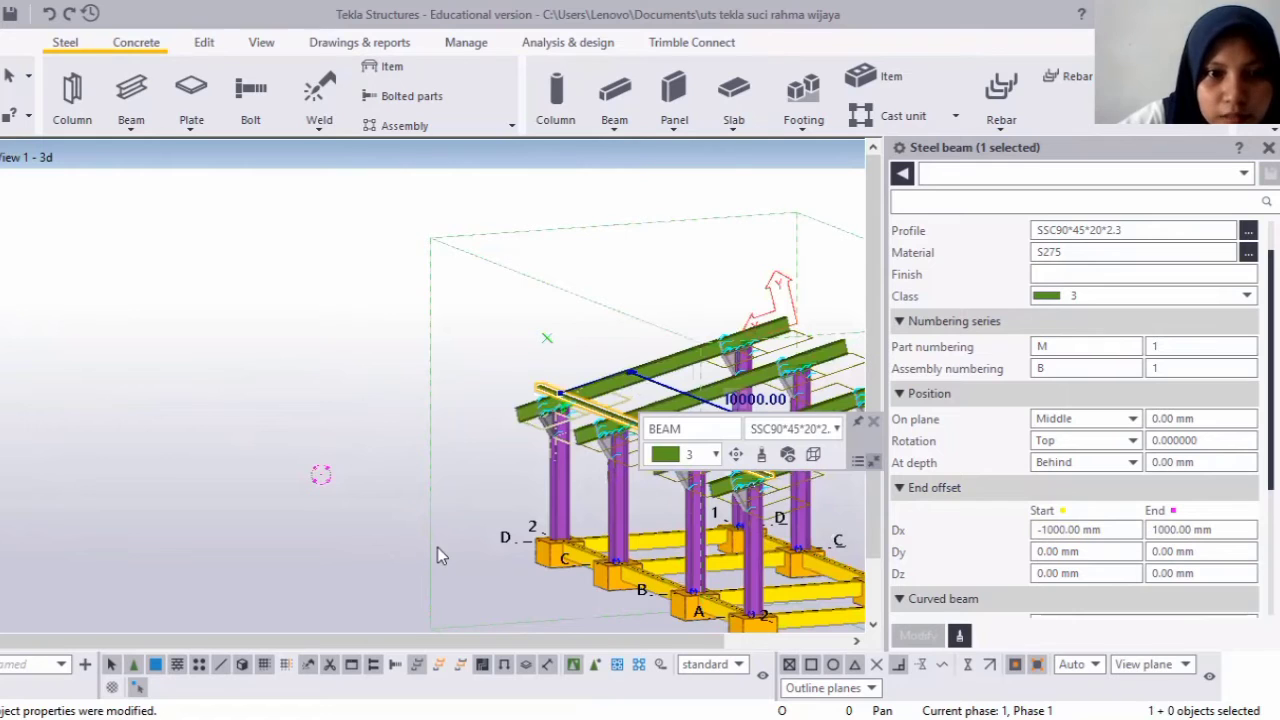
pyautogui.moveTo(437, 547); pyautogui.dragTo(622, 456, button='middle')
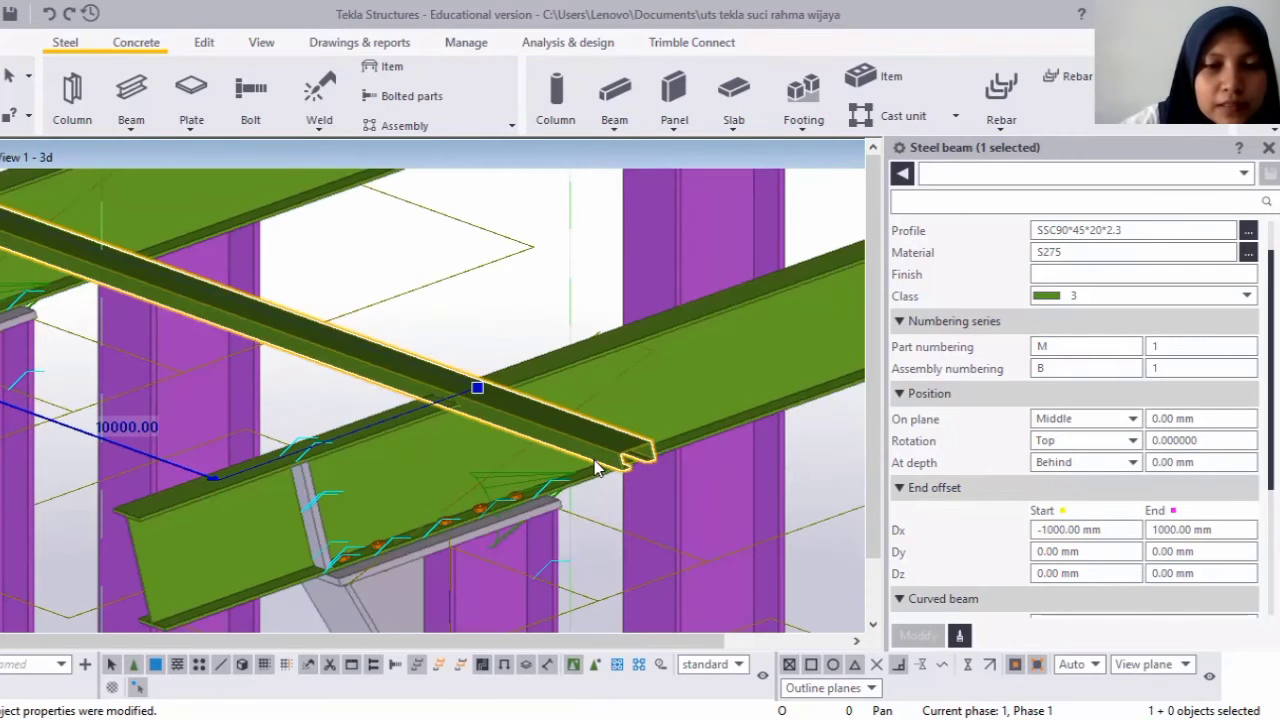
pyautogui.scroll(-2, 605, 457)
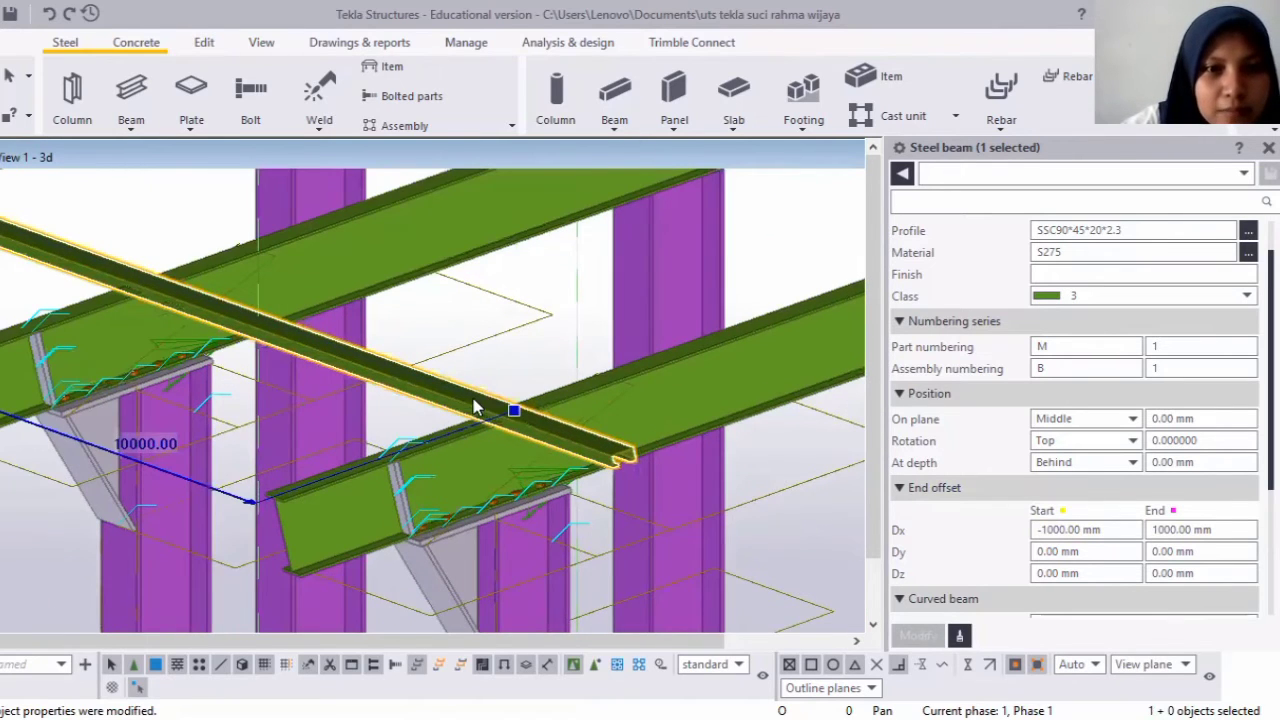
pyautogui.scroll(1, 578, 452)
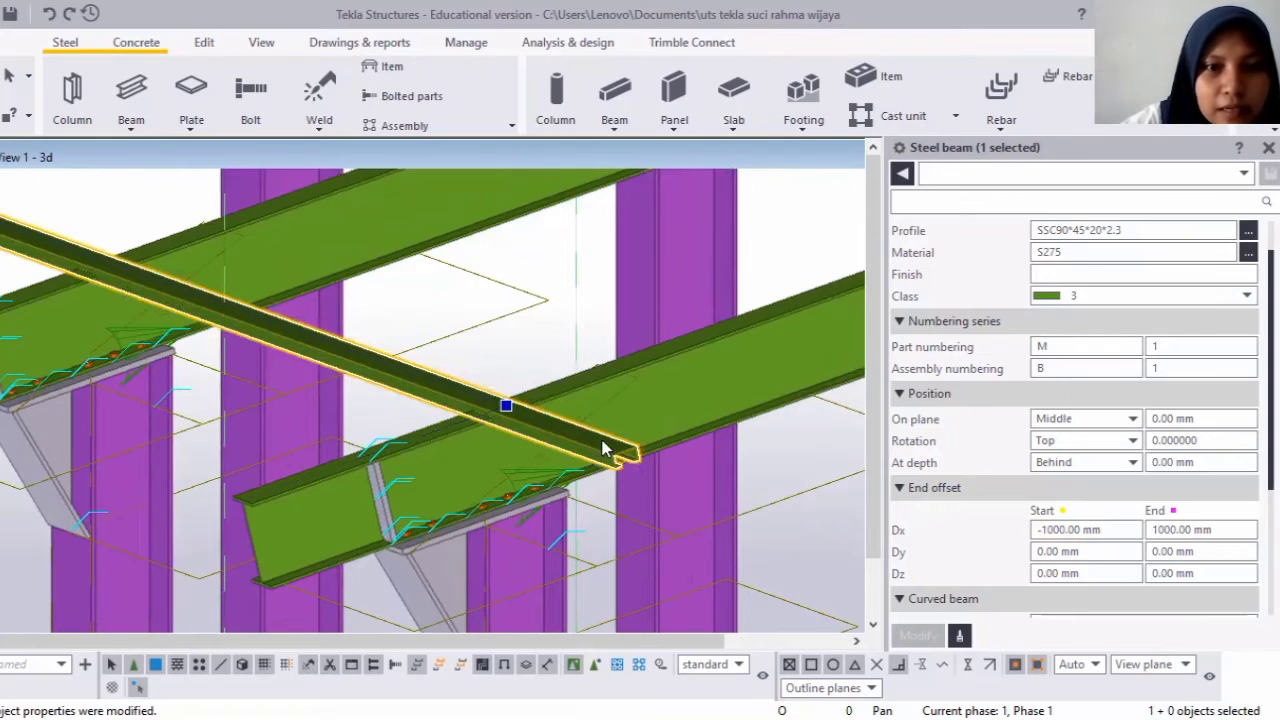
pyautogui.scroll(-1, 605, 458)
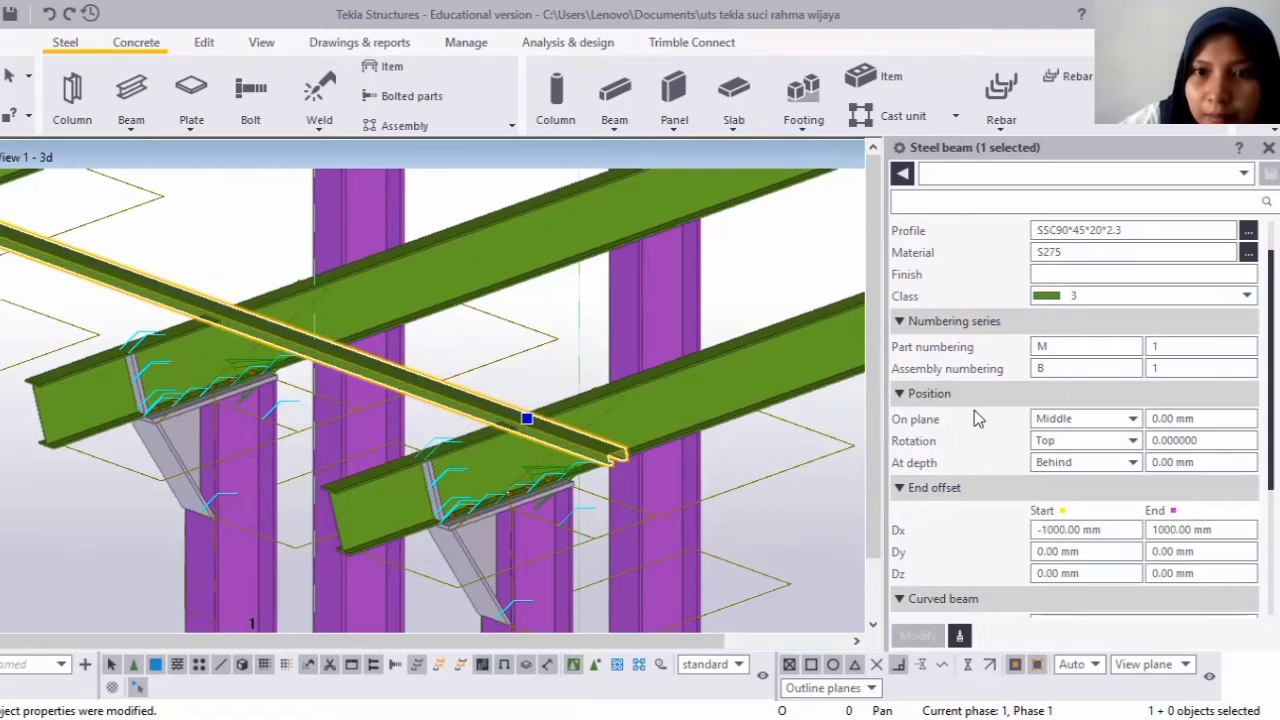
pyautogui.click(1131, 420)
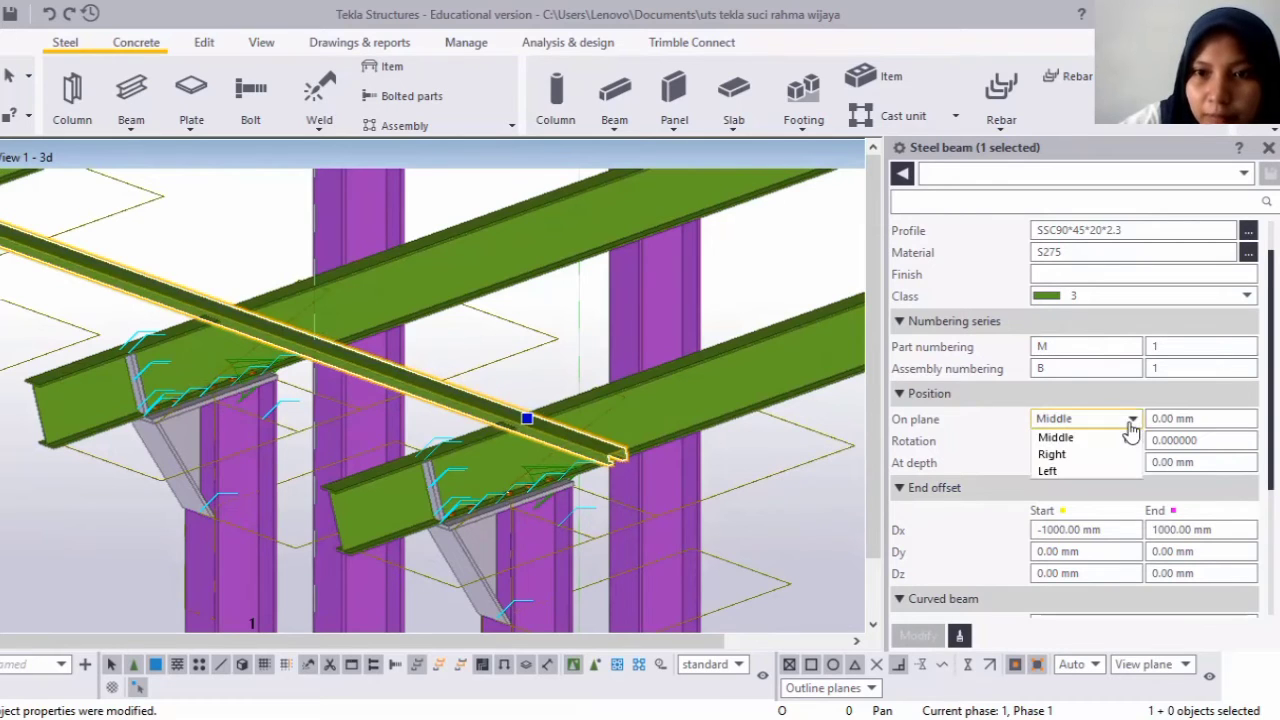
pyautogui.click(1058, 454)
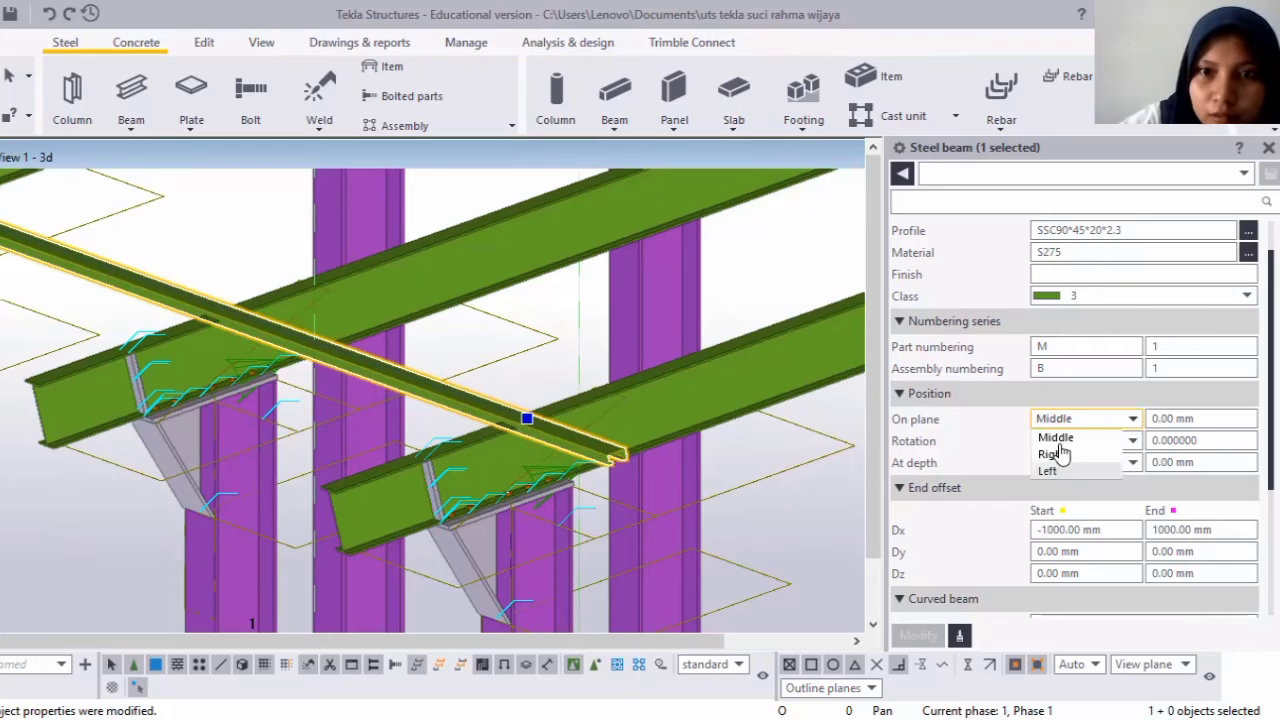
pyautogui.click(1064, 469)
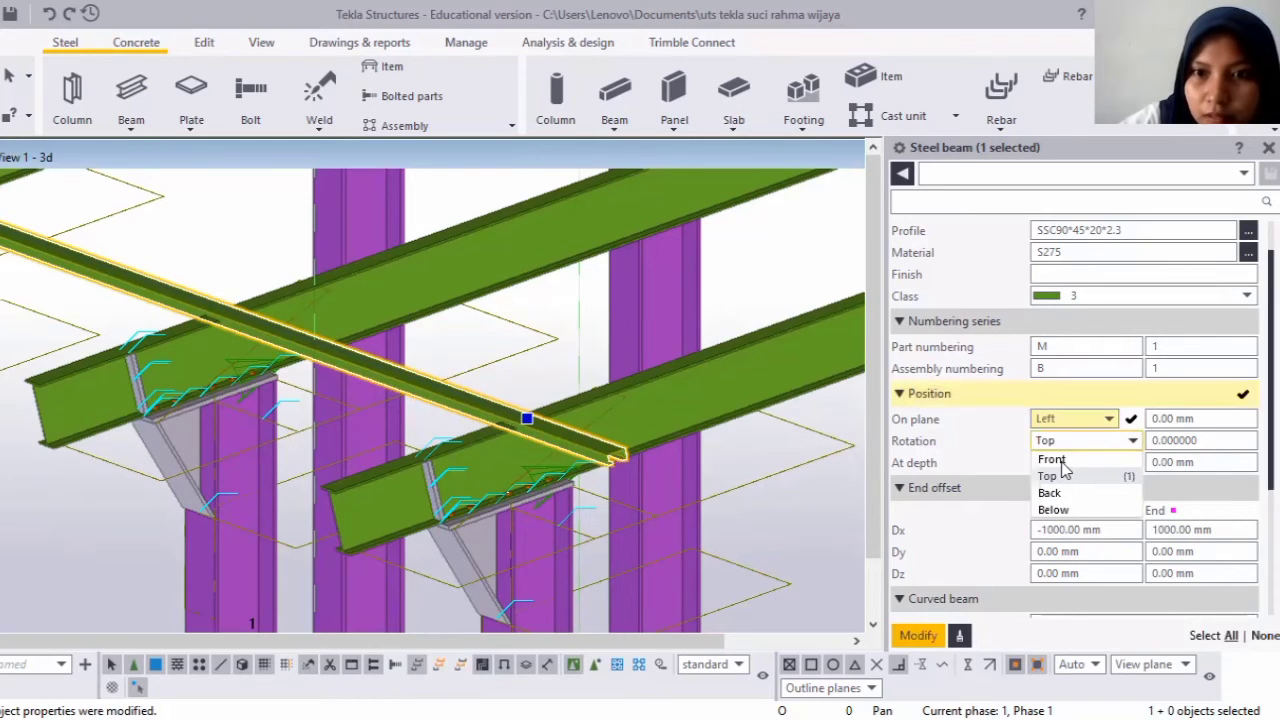
pyautogui.click(1058, 460)
pyautogui.click(1075, 465)
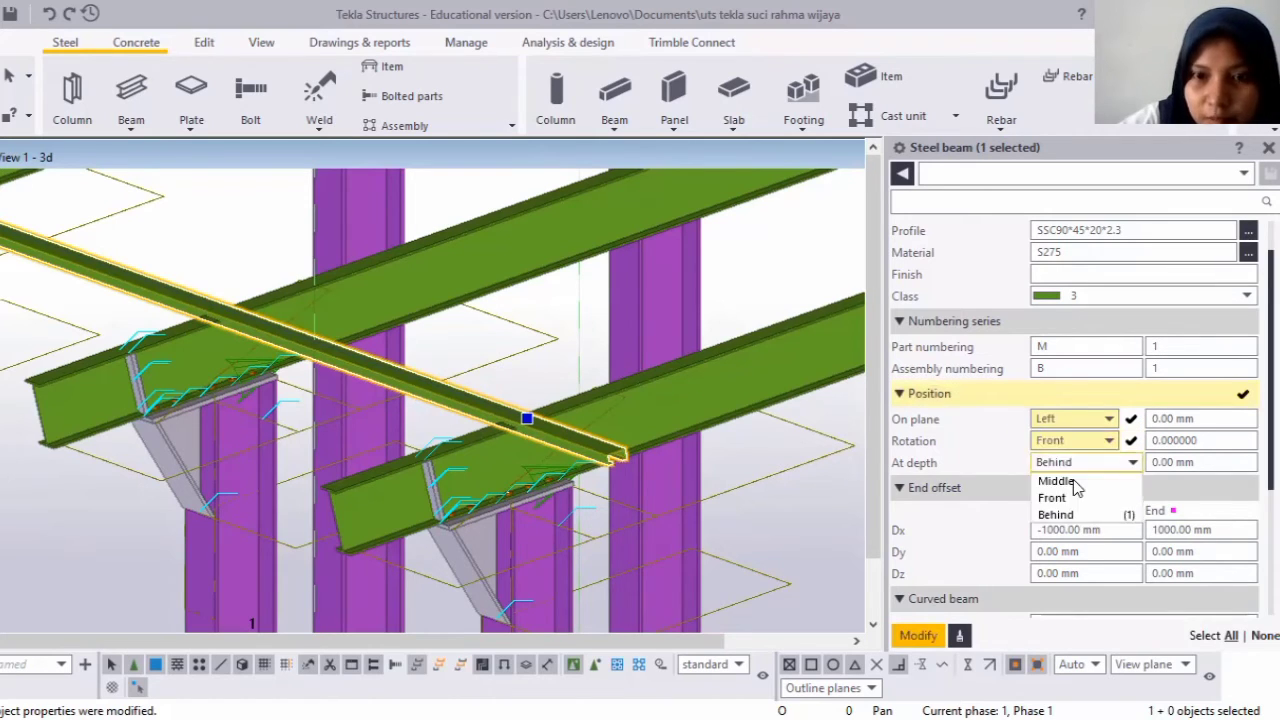
pyautogui.click(1073, 483)
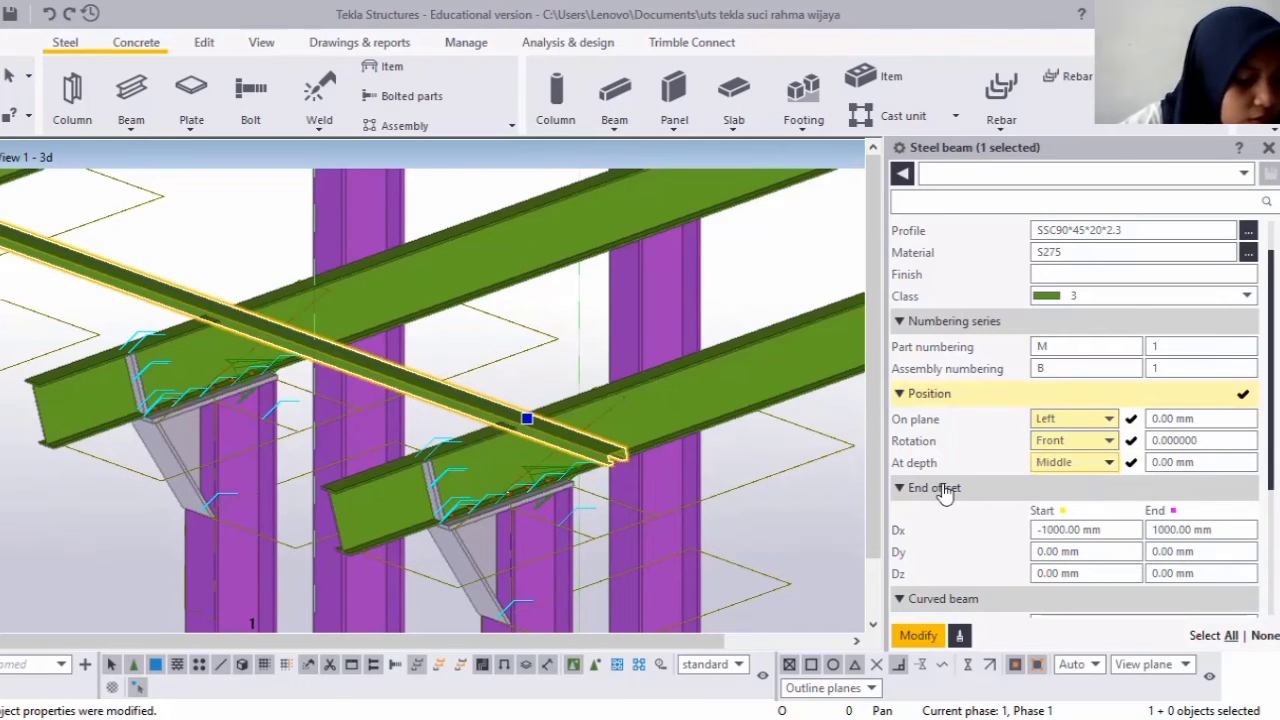
pyautogui.scroll(-3, 925, 615)
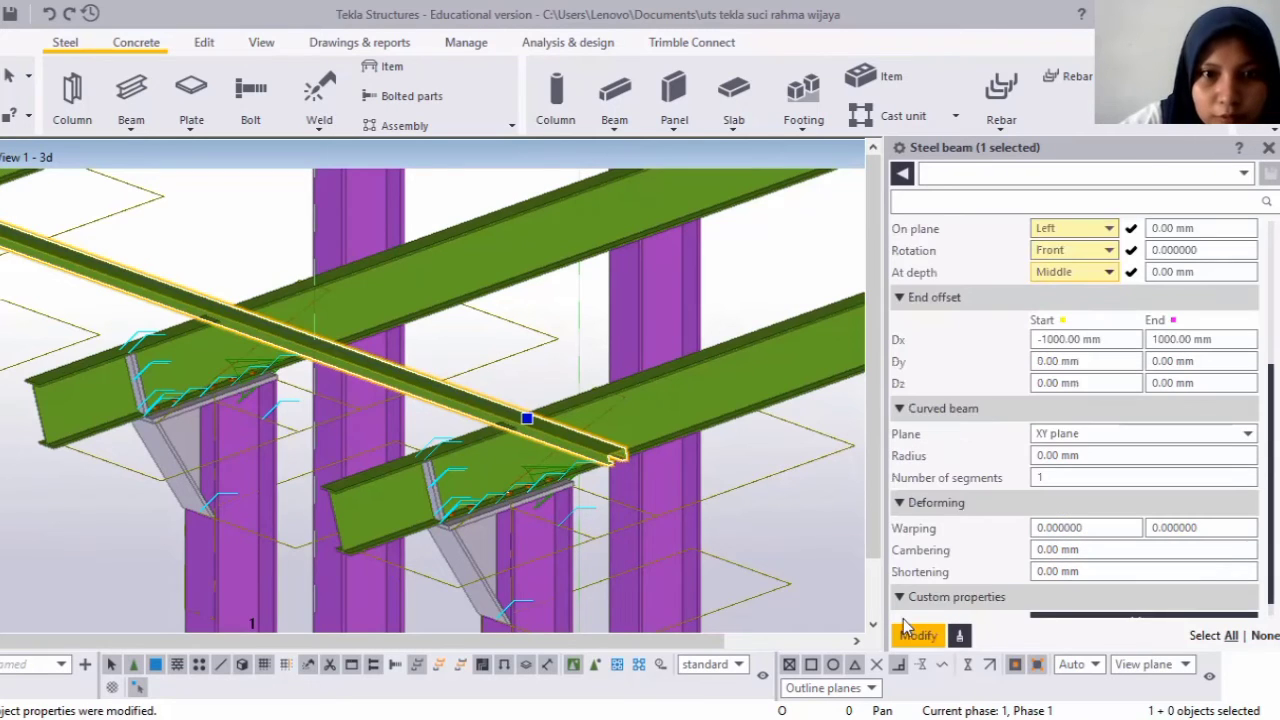
pyautogui.click(916, 635)
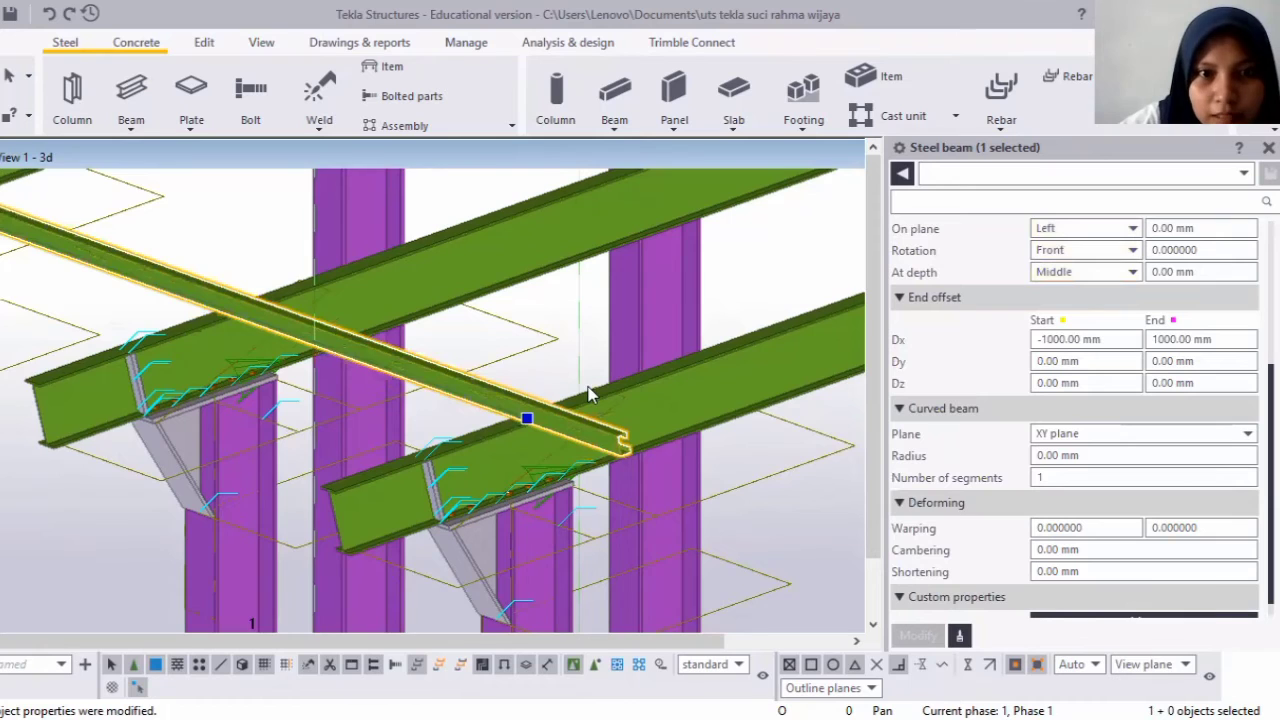
# Examine how the purlin sits across the sloping roof beams near grid 2, from the side and up close.
pyautogui.scroll(-5, 589, 309)
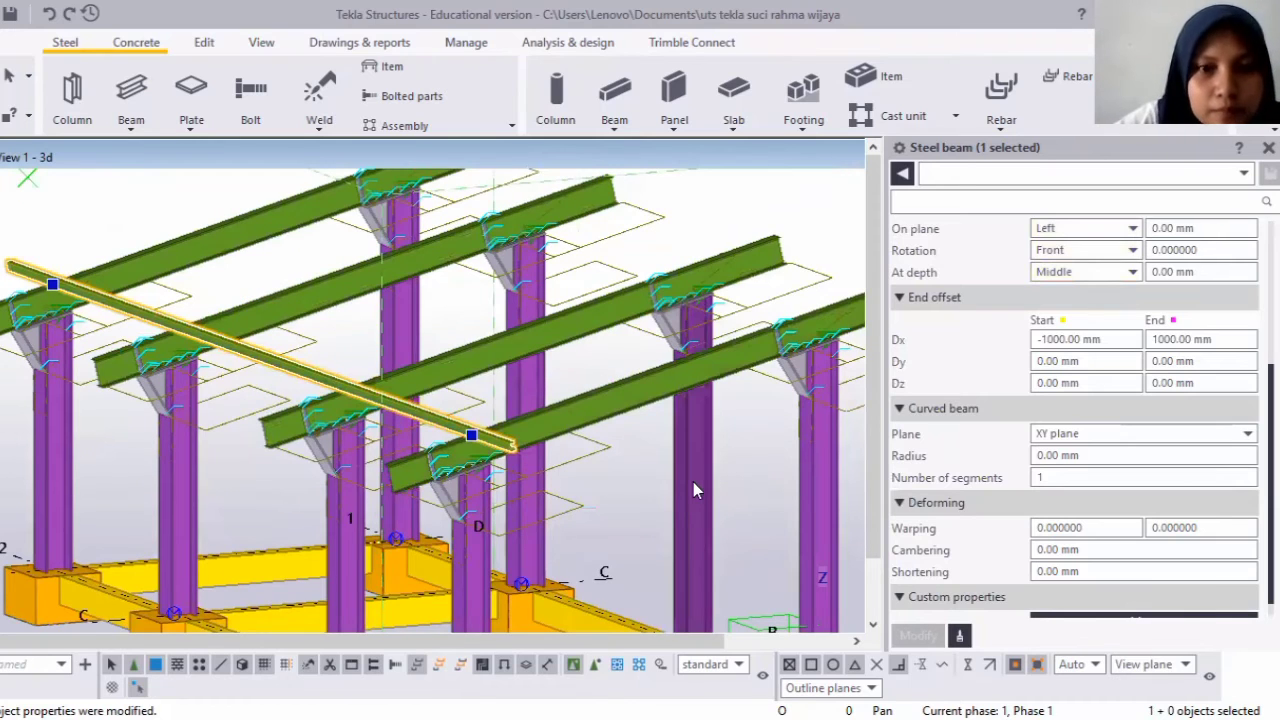
pyautogui.keyDown('ctrl'); pyautogui.moveTo(693, 484); pyautogui.dragTo(591, 496, button='middle'); pyautogui.keyUp('ctrl')
pyautogui.scroll(1, 343, 392)
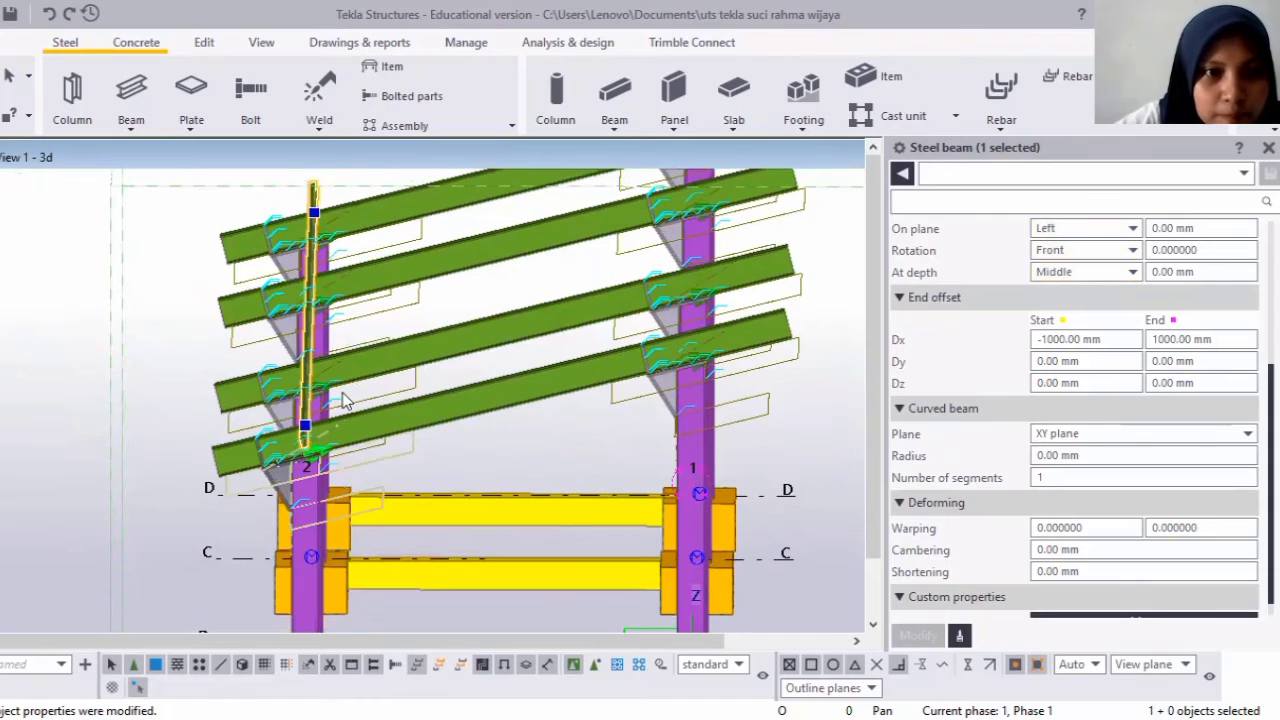
pyautogui.scroll(3, 282, 463)
pyautogui.scroll(-2, 560, 414)
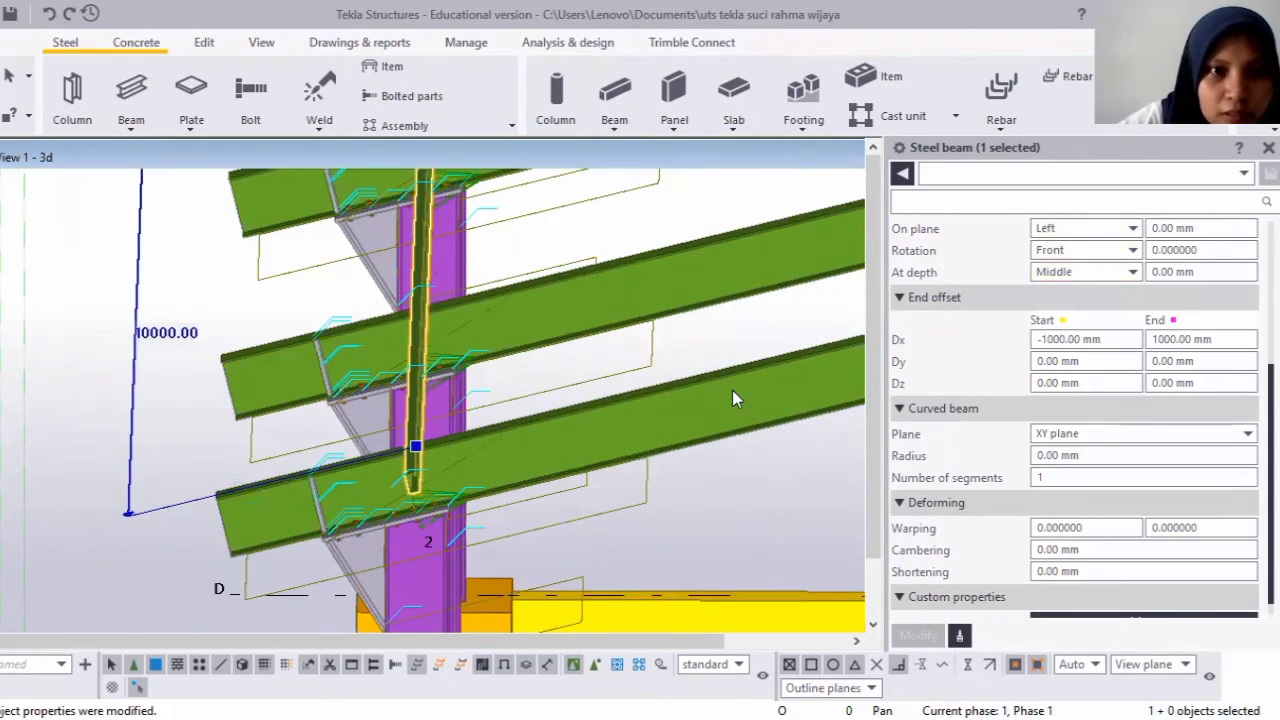
pyautogui.scroll(-1, 715, 425)
pyautogui.scroll(-2, 499, 414)
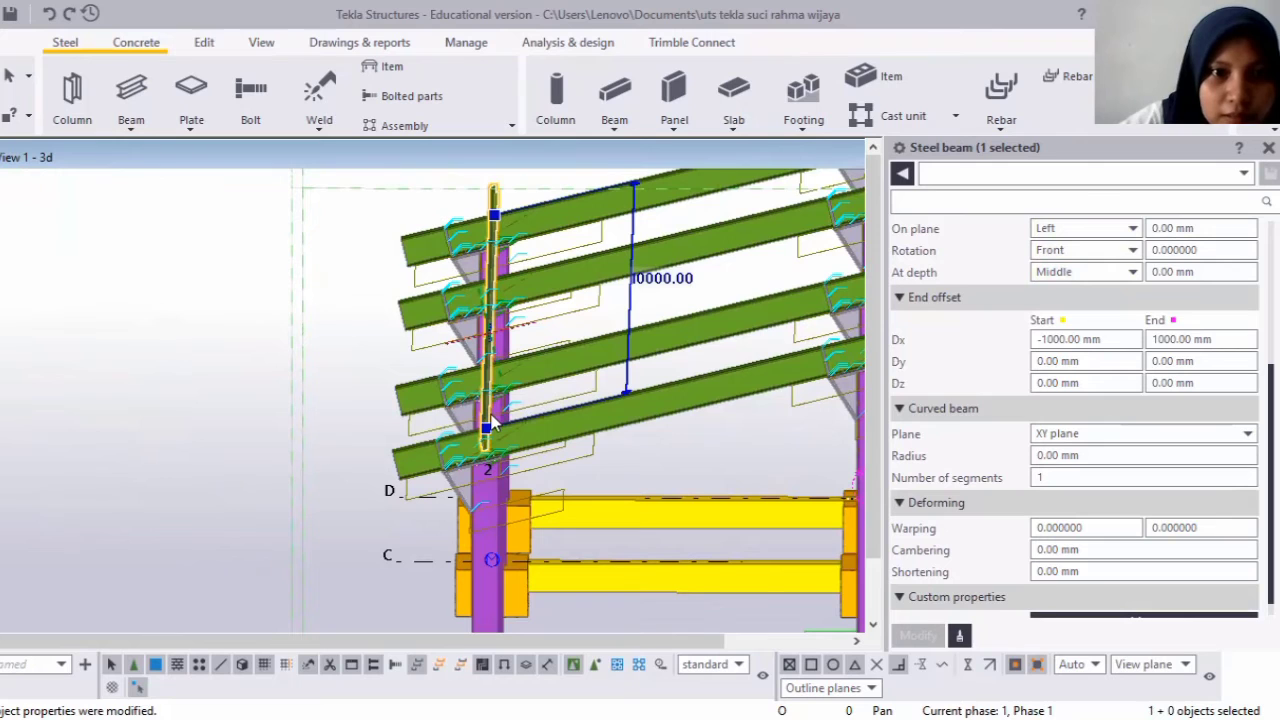
pyautogui.scroll(2, 442, 392)
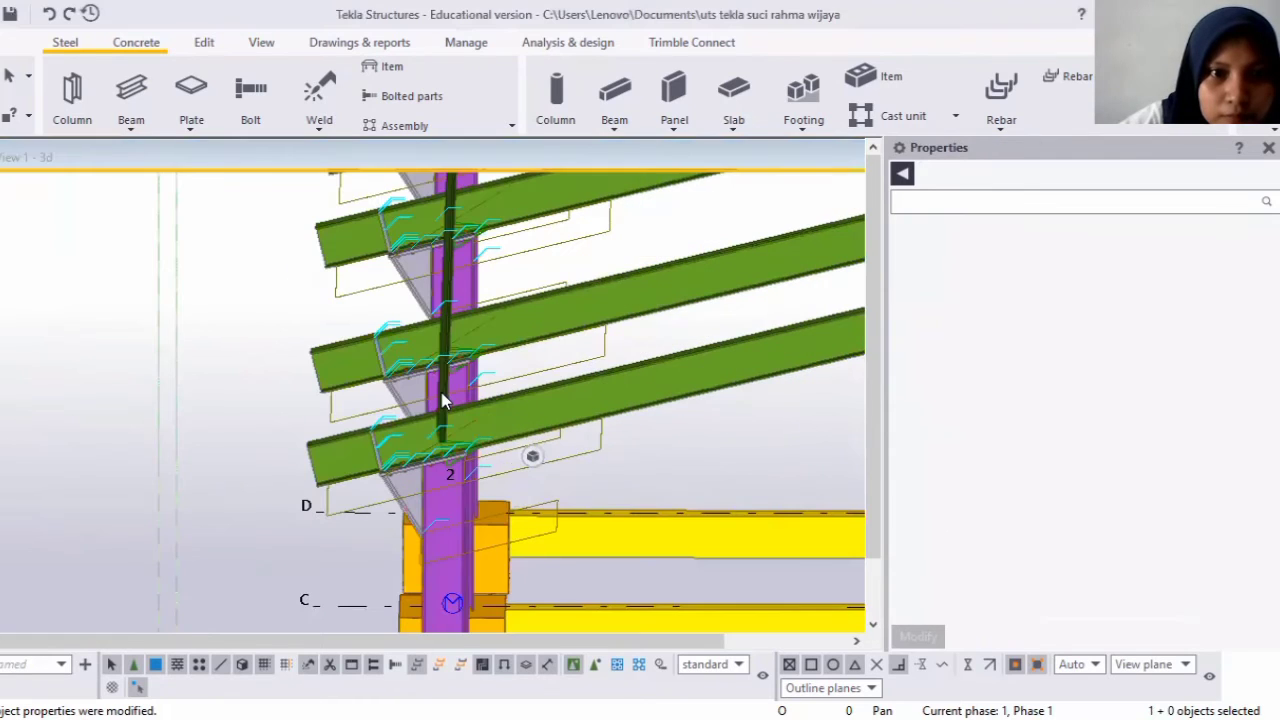
# Copy the purlin linearly along the roof slope towards grid 1, with dX -800 mm and 6 copies.
pyautogui.rightClick(557, 333)
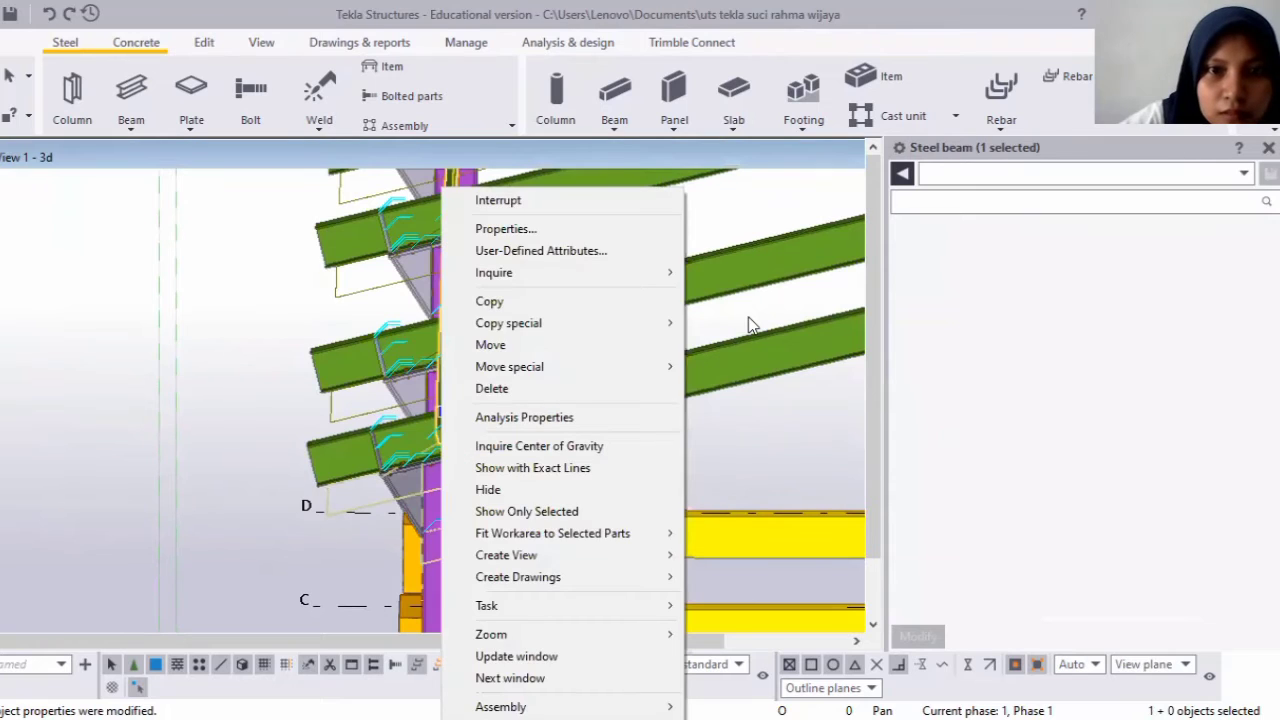
pyautogui.moveTo(583, 323)
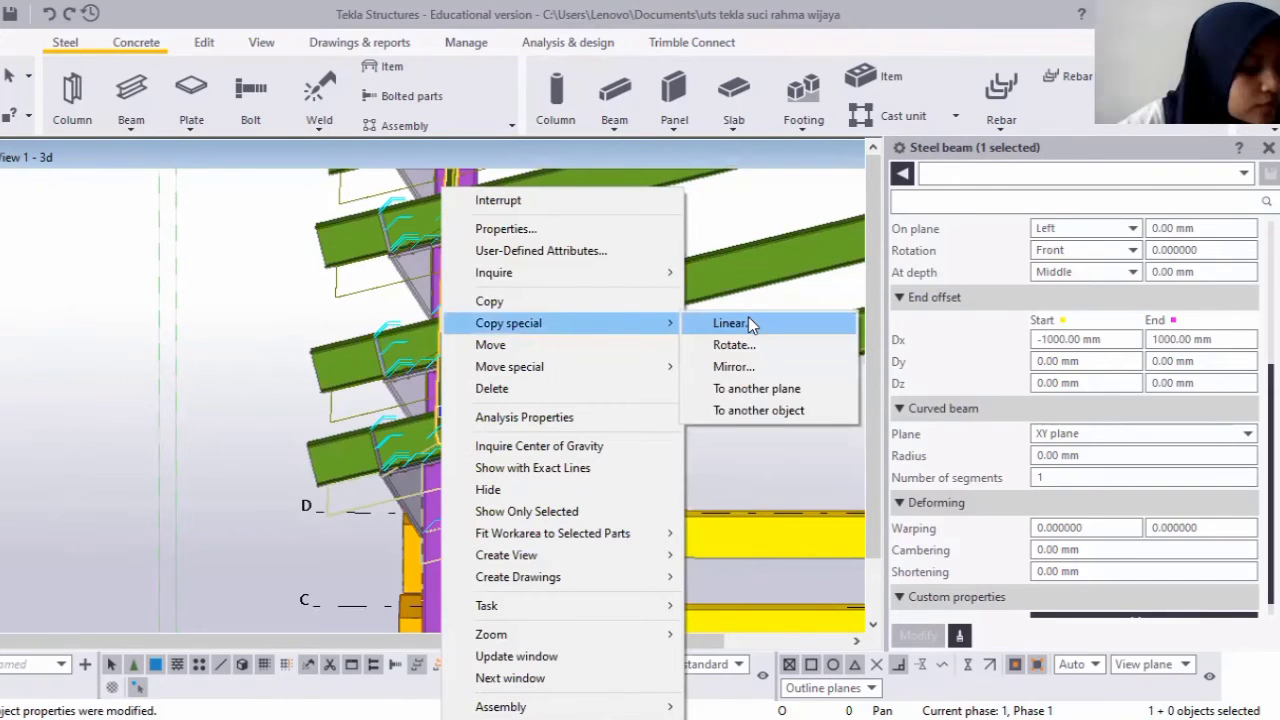
pyautogui.click(733, 323)
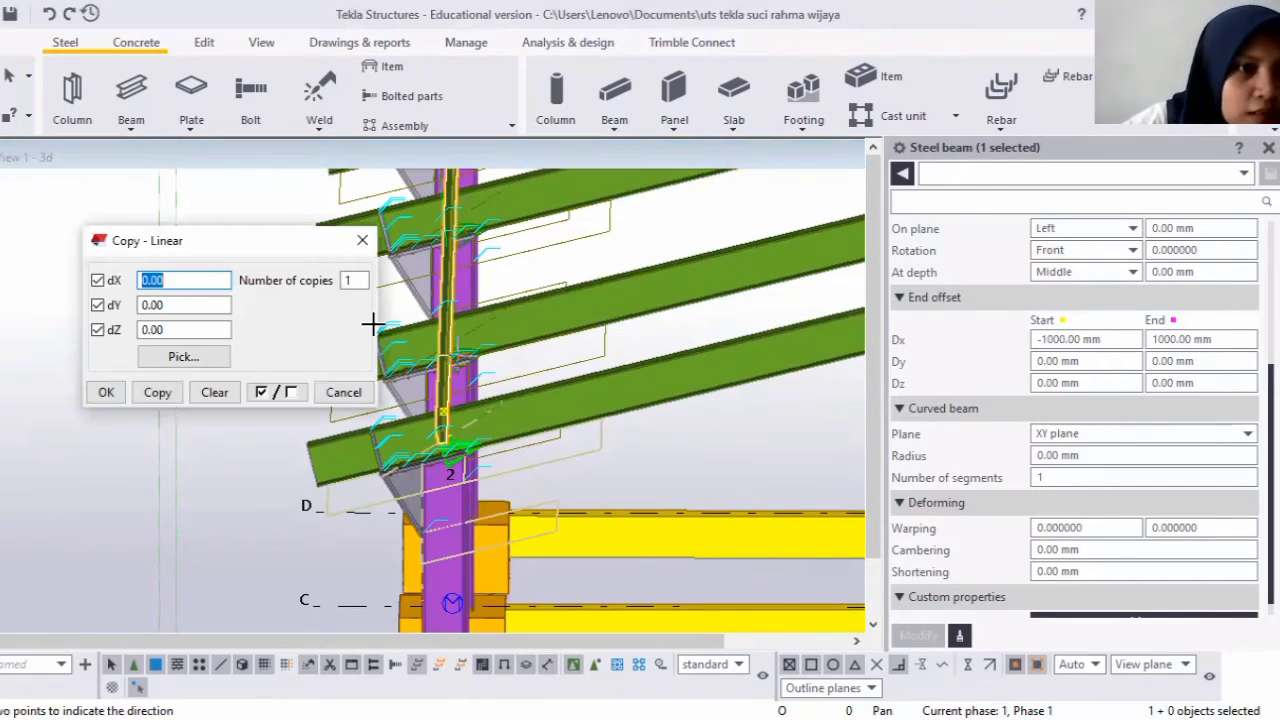
pyautogui.click(148, 304)
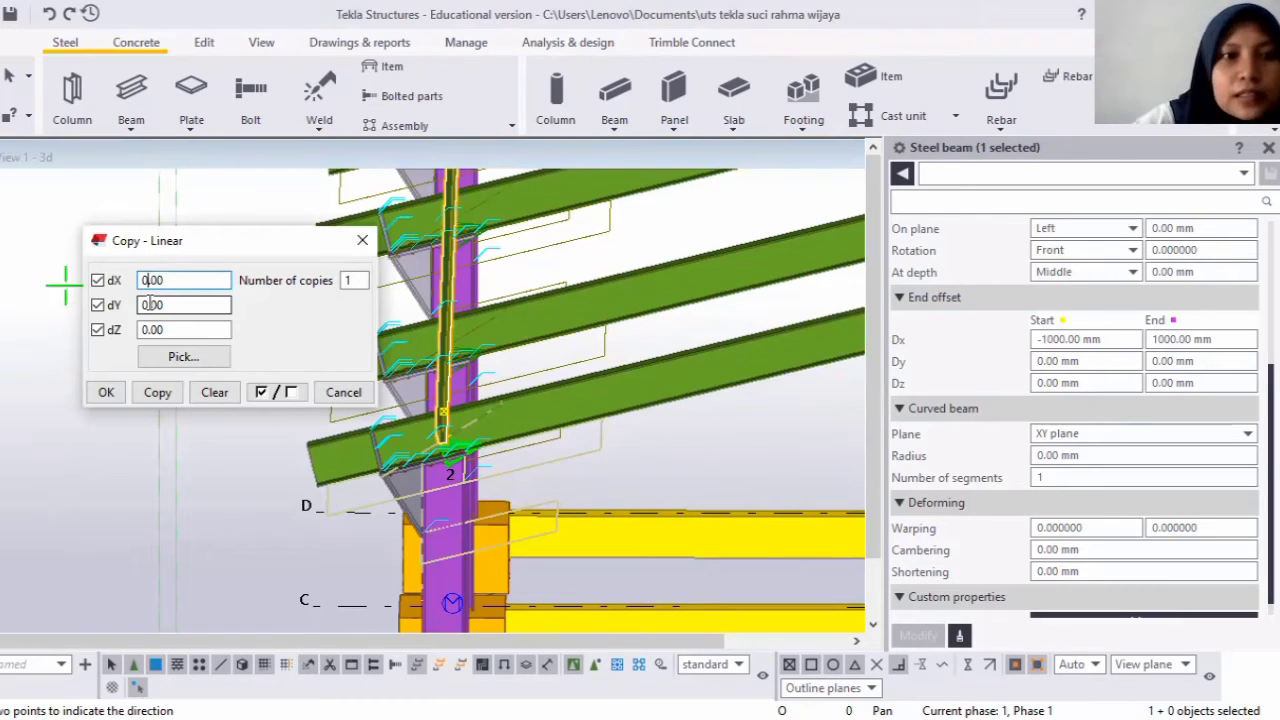
pyautogui.press('BackSpace')
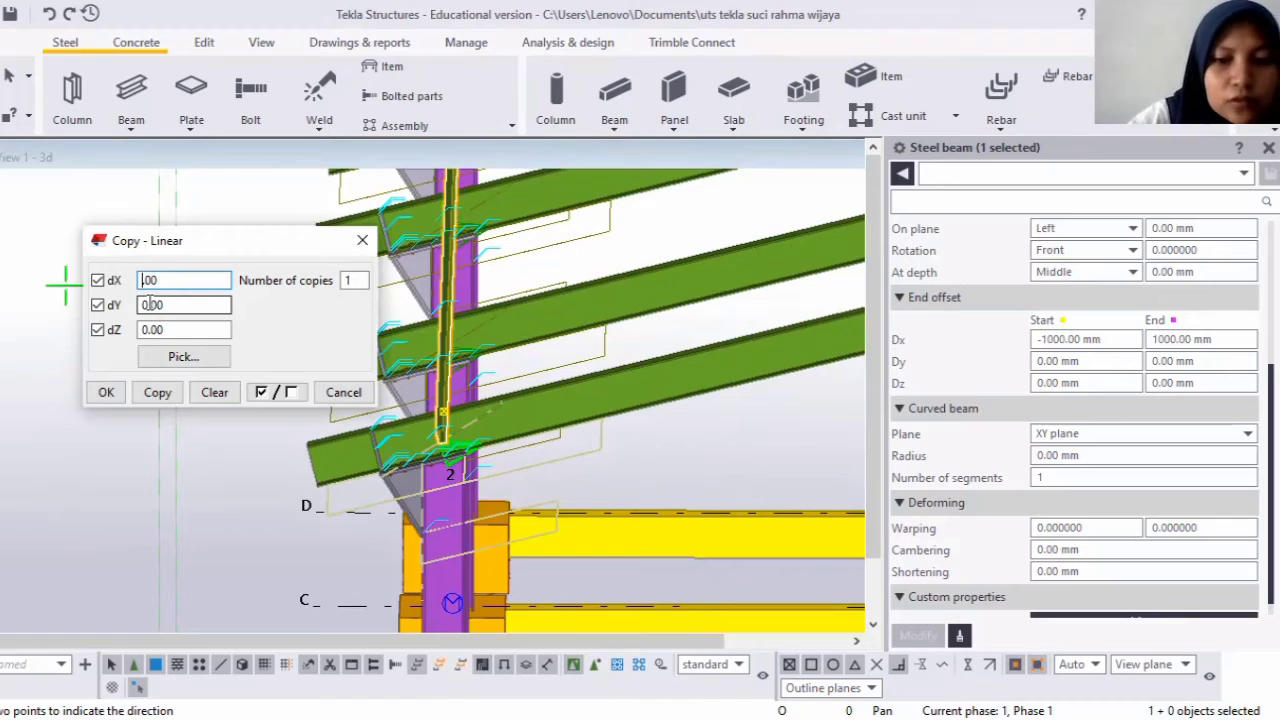
pyautogui.write('-')
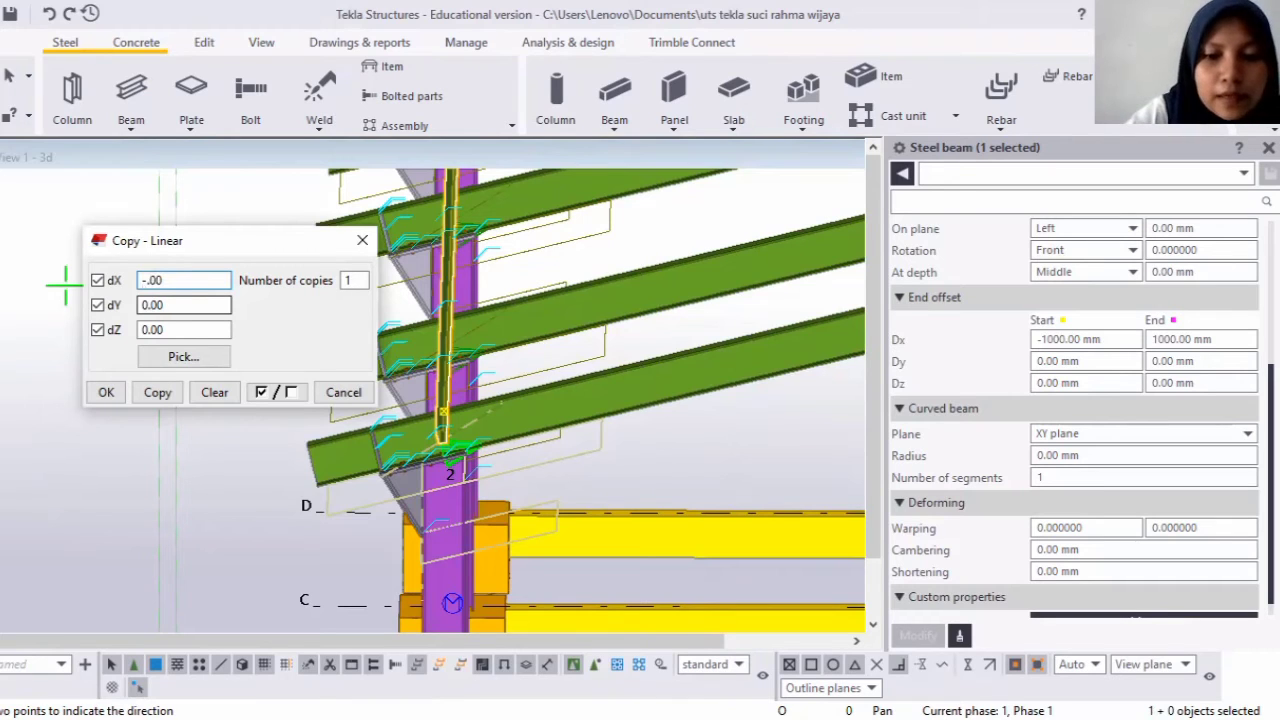
pyautogui.write('80')
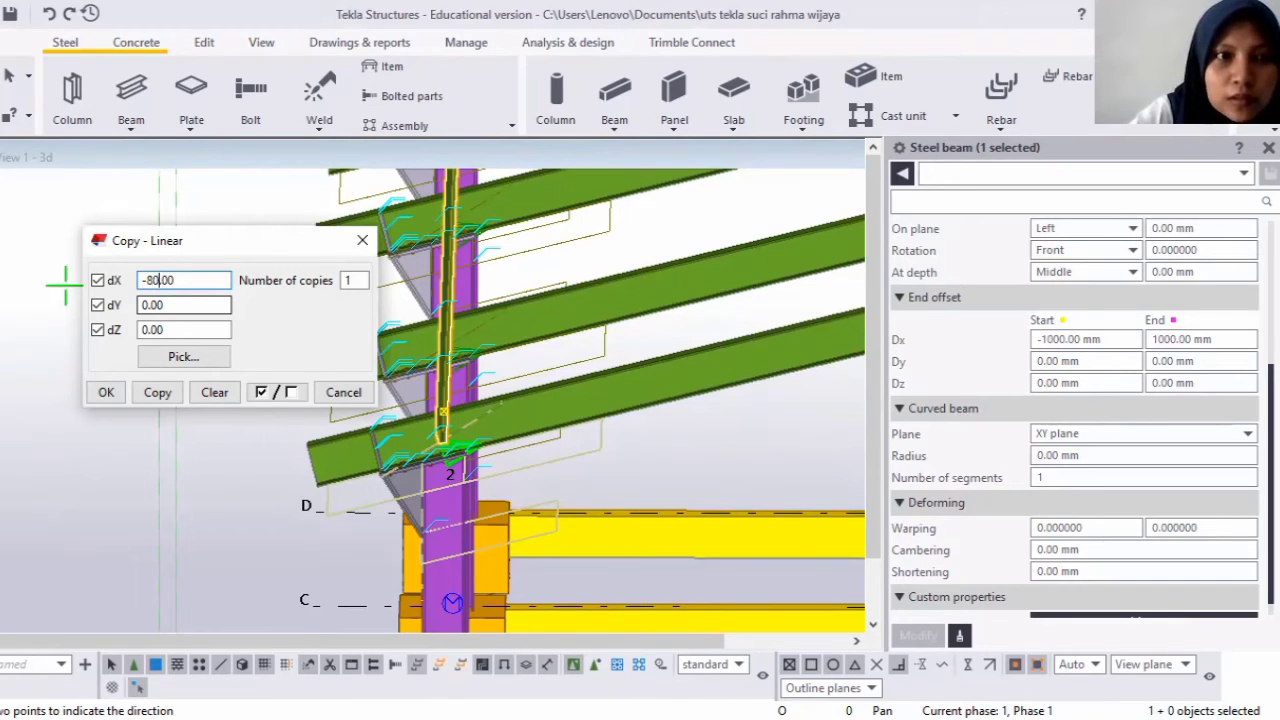
pyautogui.write('0')
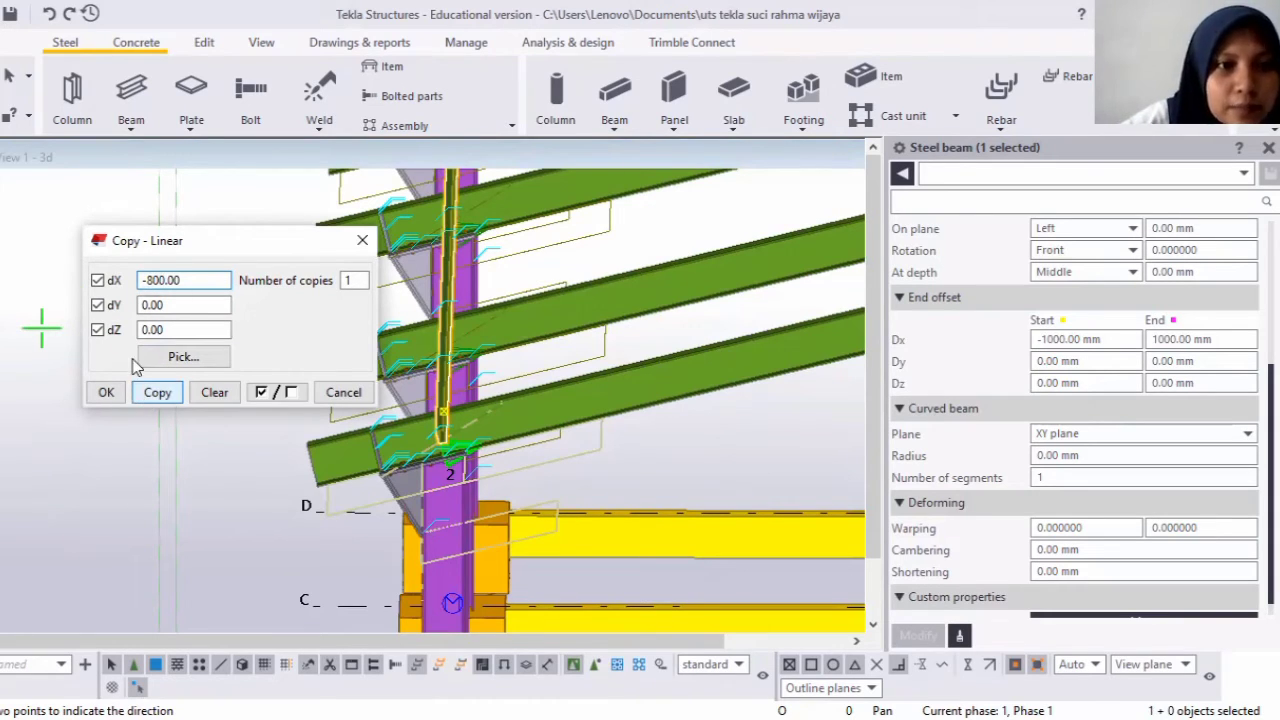
pyautogui.click(350, 281)
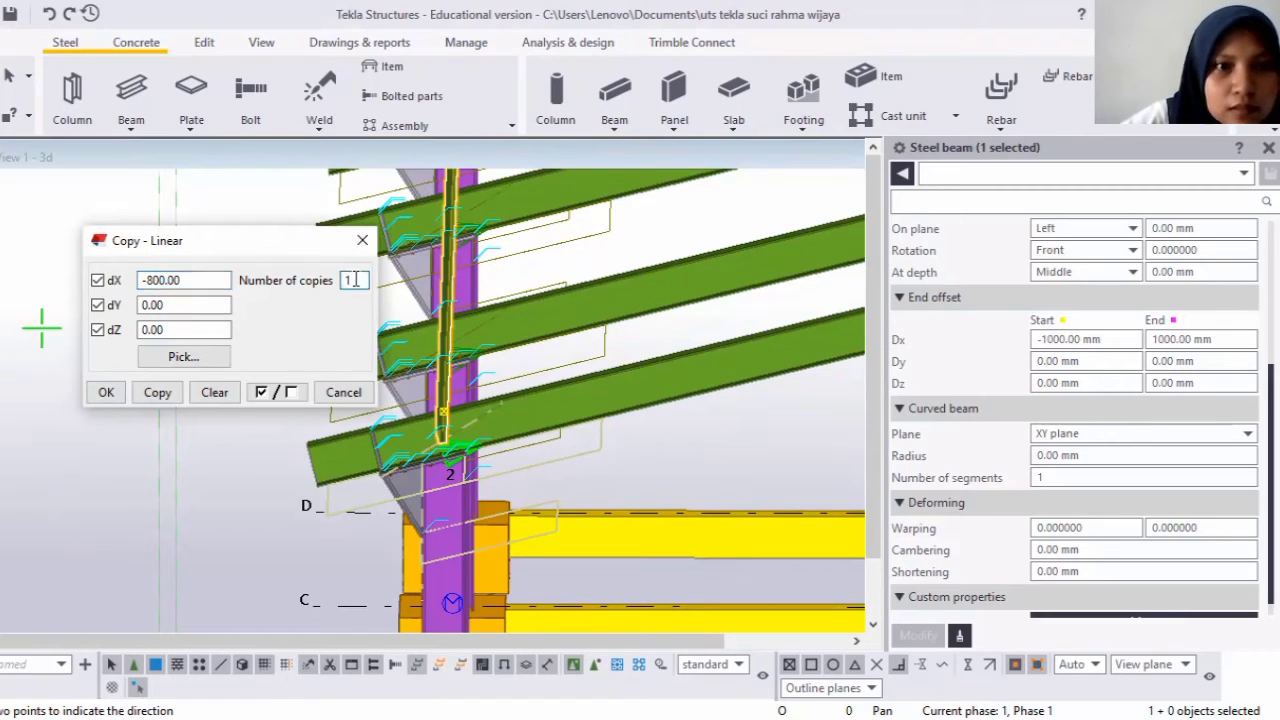
pyautogui.press('BackSpace')
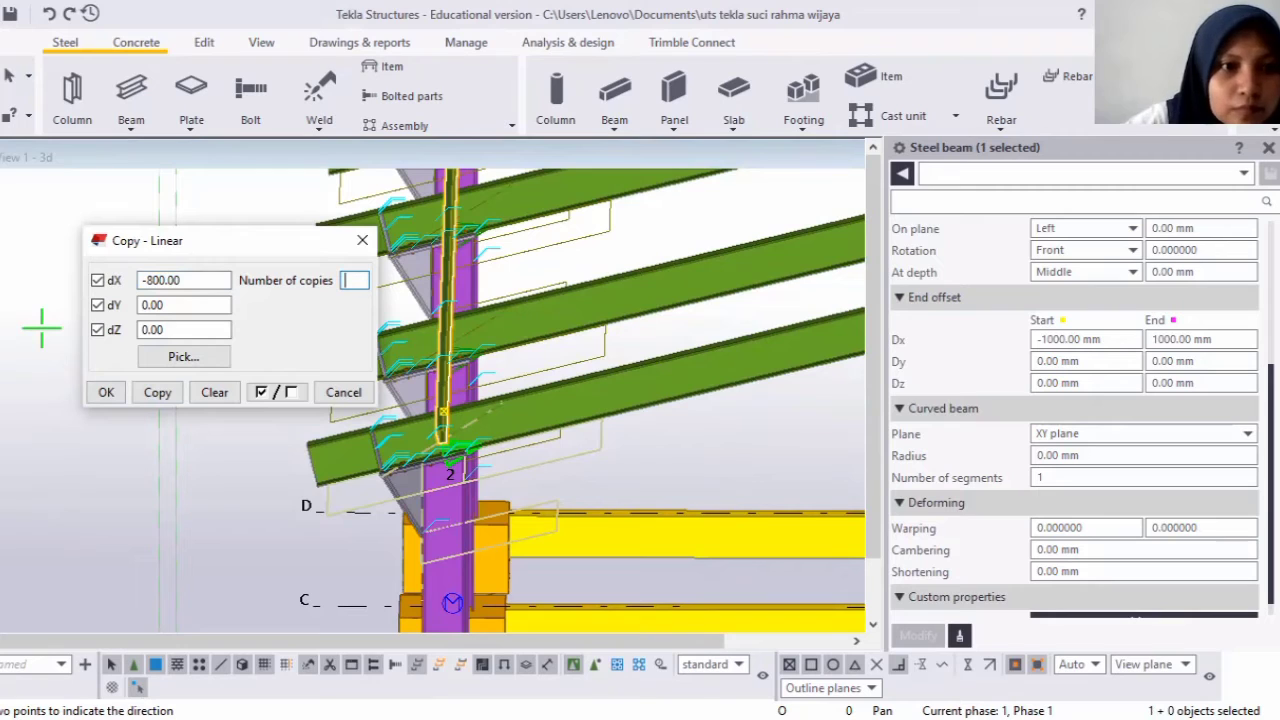
pyautogui.write('6')
pyautogui.click(154, 390)
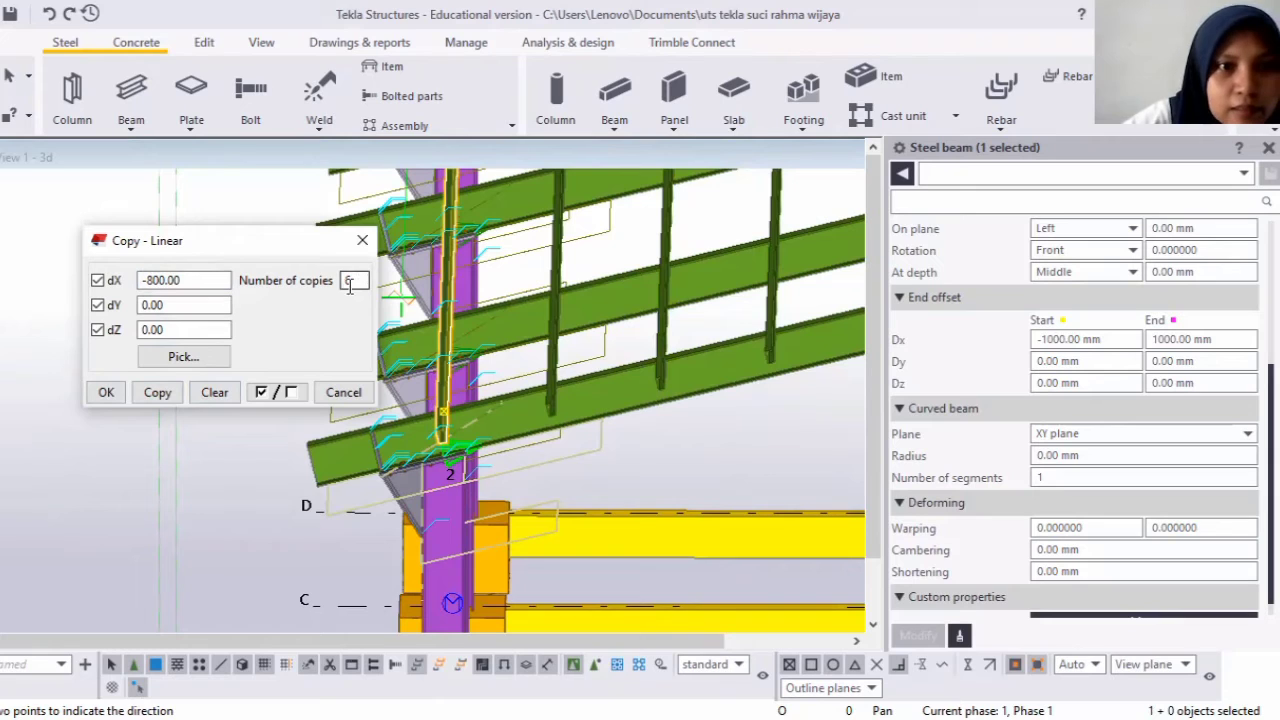
# Make 1 linear copy of the same purlin with dX 800 mm, onto the roof beam overhang beyond grid 2.
pyautogui.write('1')
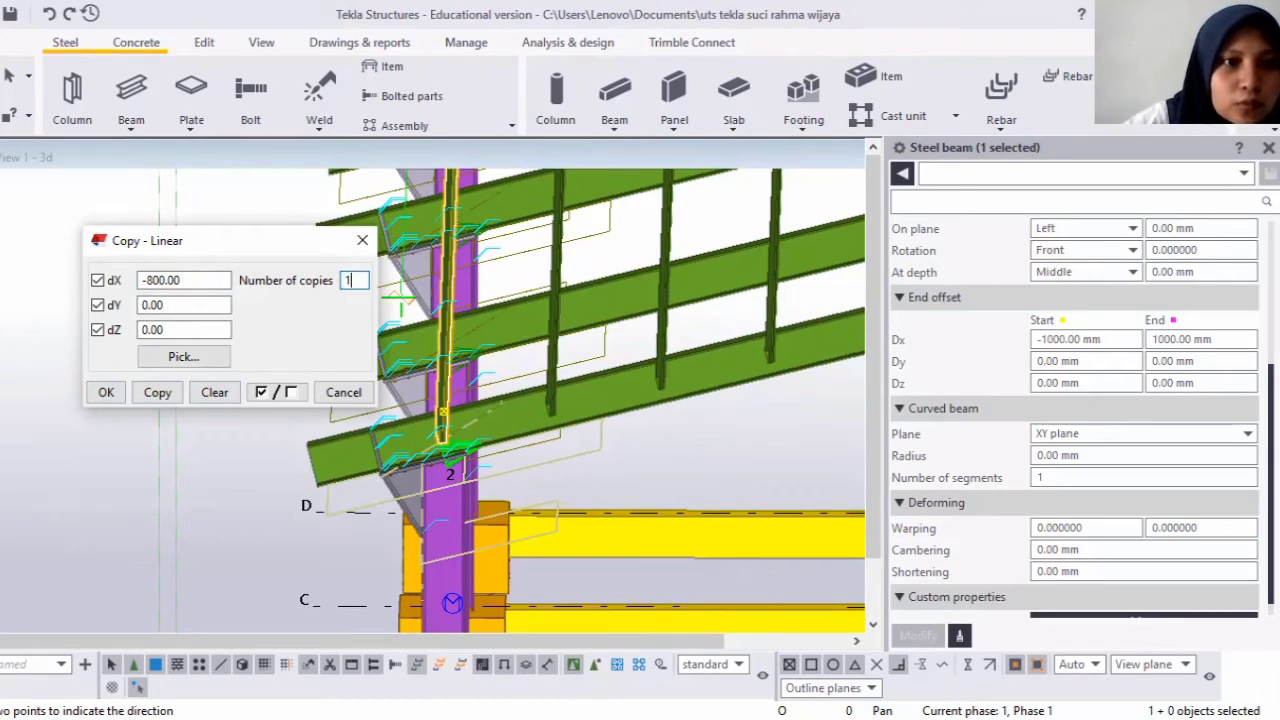
pyautogui.click(149, 281)
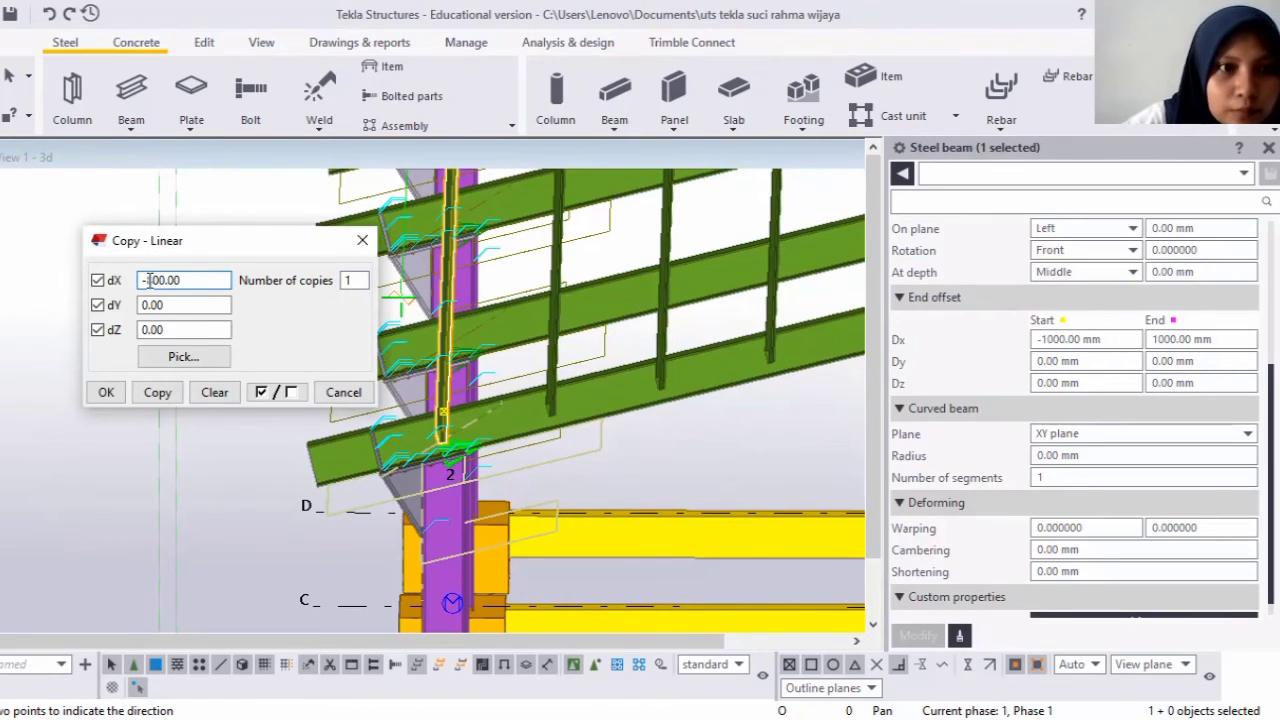
pyautogui.press('BackSpace')
pyautogui.click(157, 392)
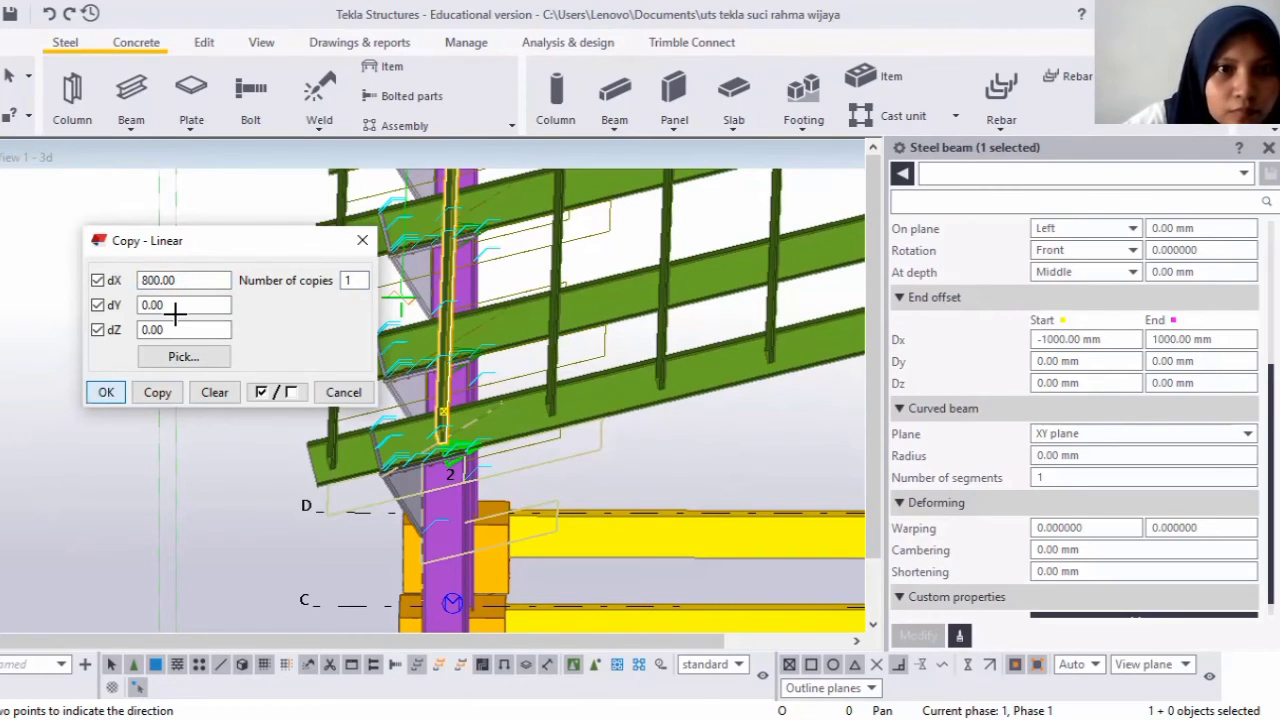
pyautogui.click(106, 392)
pyautogui.scroll(-3, 170, 391)
pyautogui.scroll(2, 170, 395)
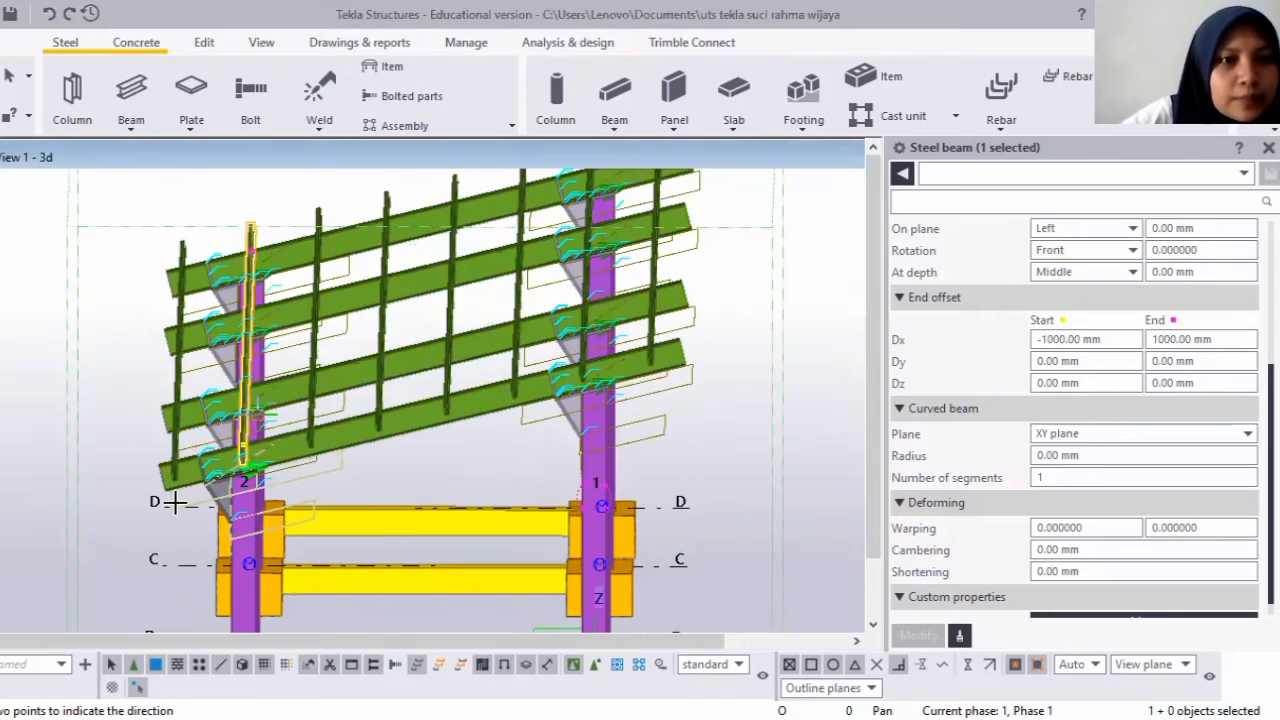
pyautogui.scroll(3, 139, 372)
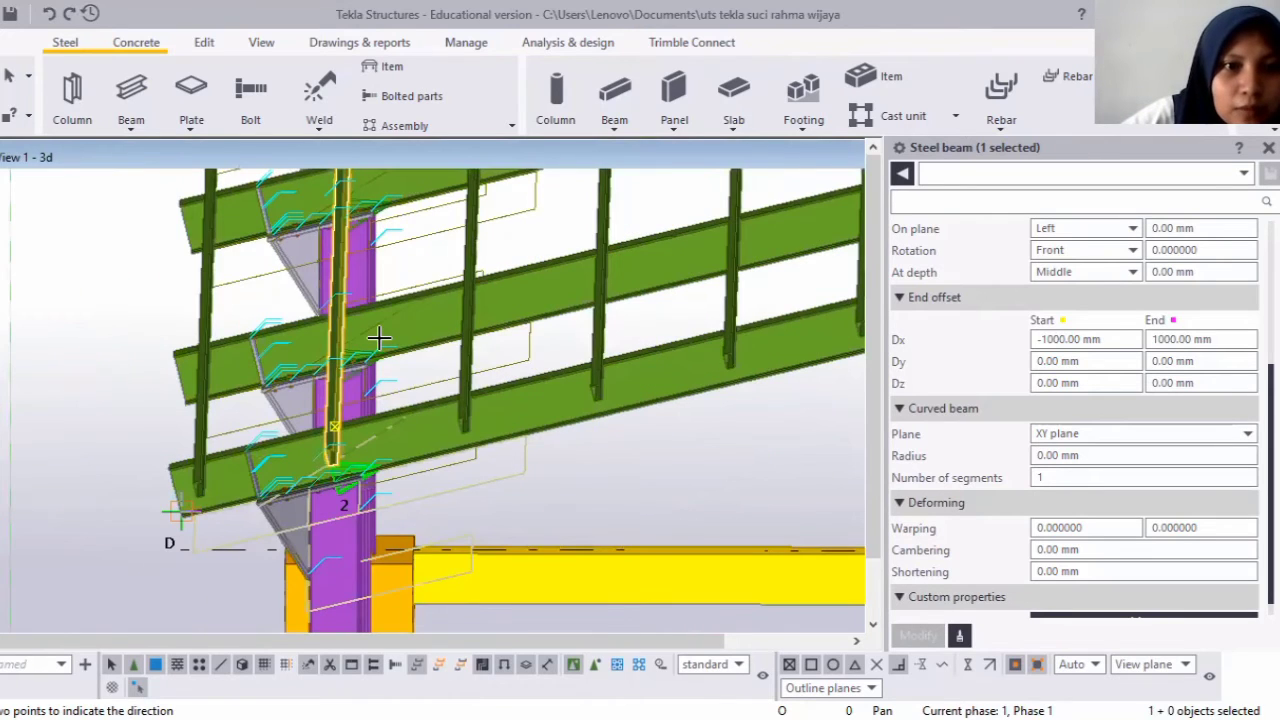
pyautogui.scroll(-2, 300, 330)
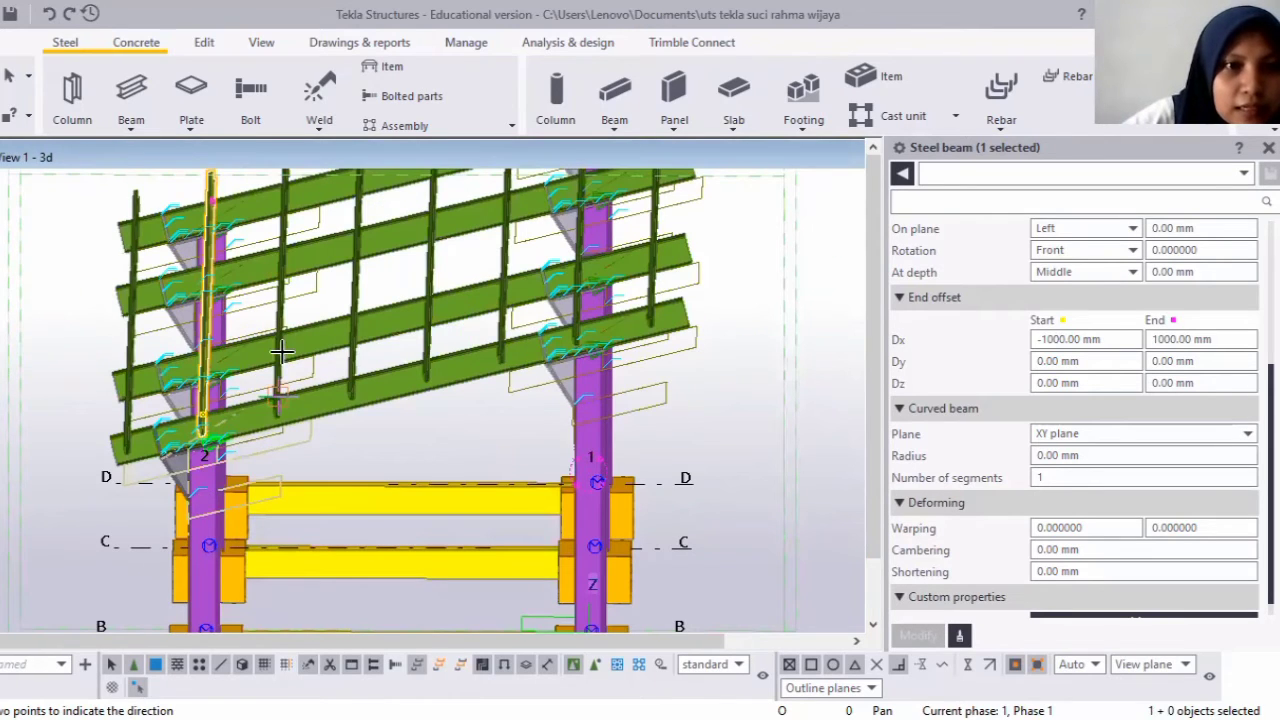
pyautogui.scroll(-2, 282, 365)
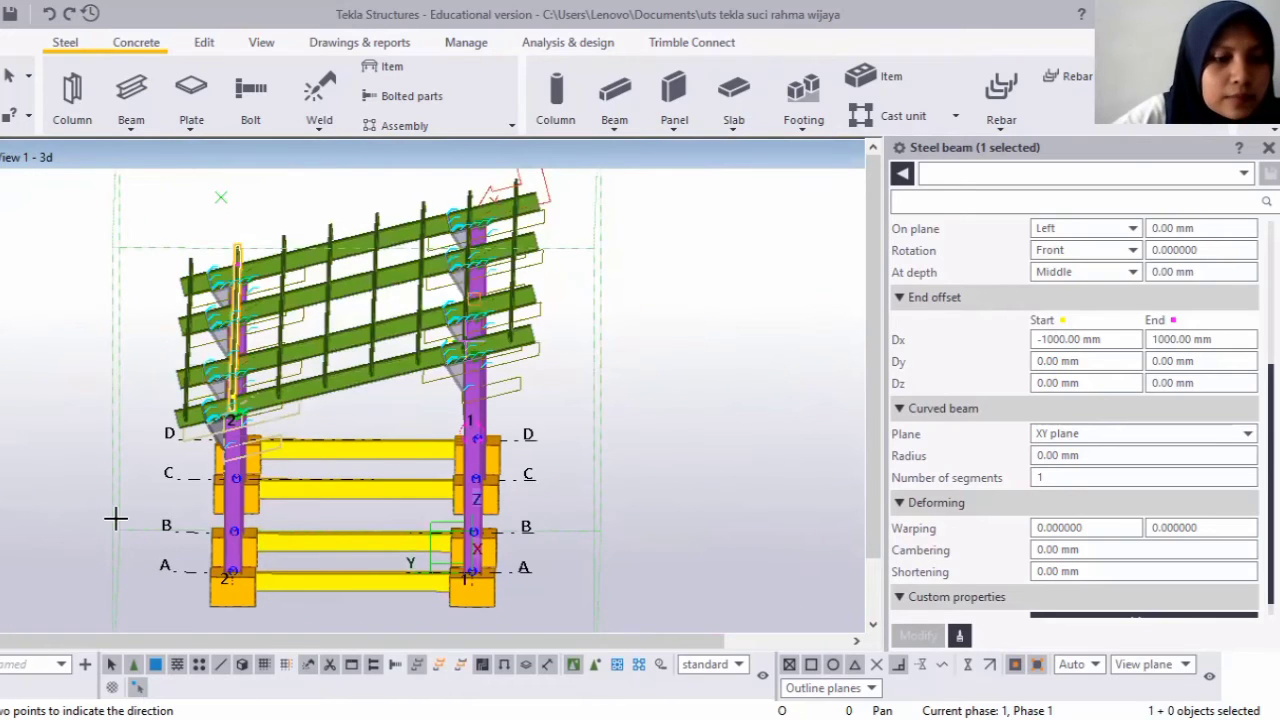
# Examine the purlin array across the sloping roof beams, as a whole and up close at the overhang beyond grid 2.
pyautogui.scroll(-1, 115, 518)
pyautogui.keyDown('ctrl'); pyautogui.moveTo(137, 517); pyautogui.dragTo(177, 487, button='middle'); pyautogui.keyUp('ctrl')
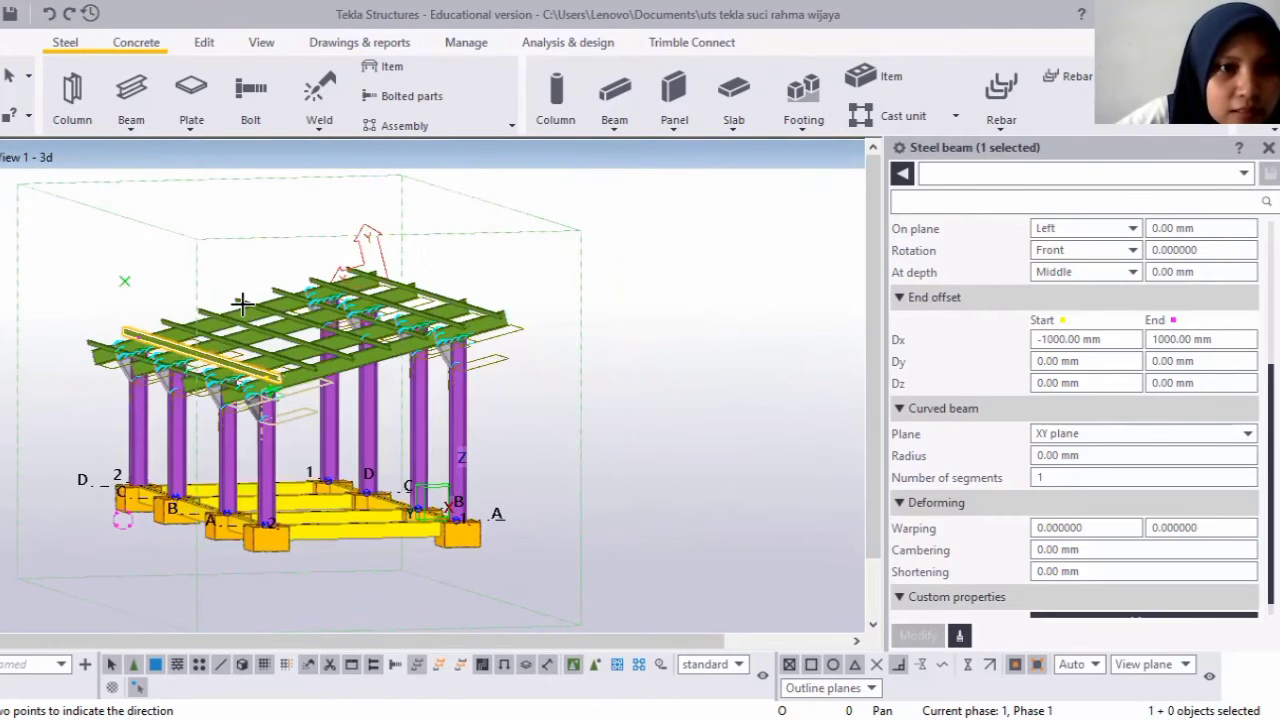
pyautogui.scroll(3, 431, 378)
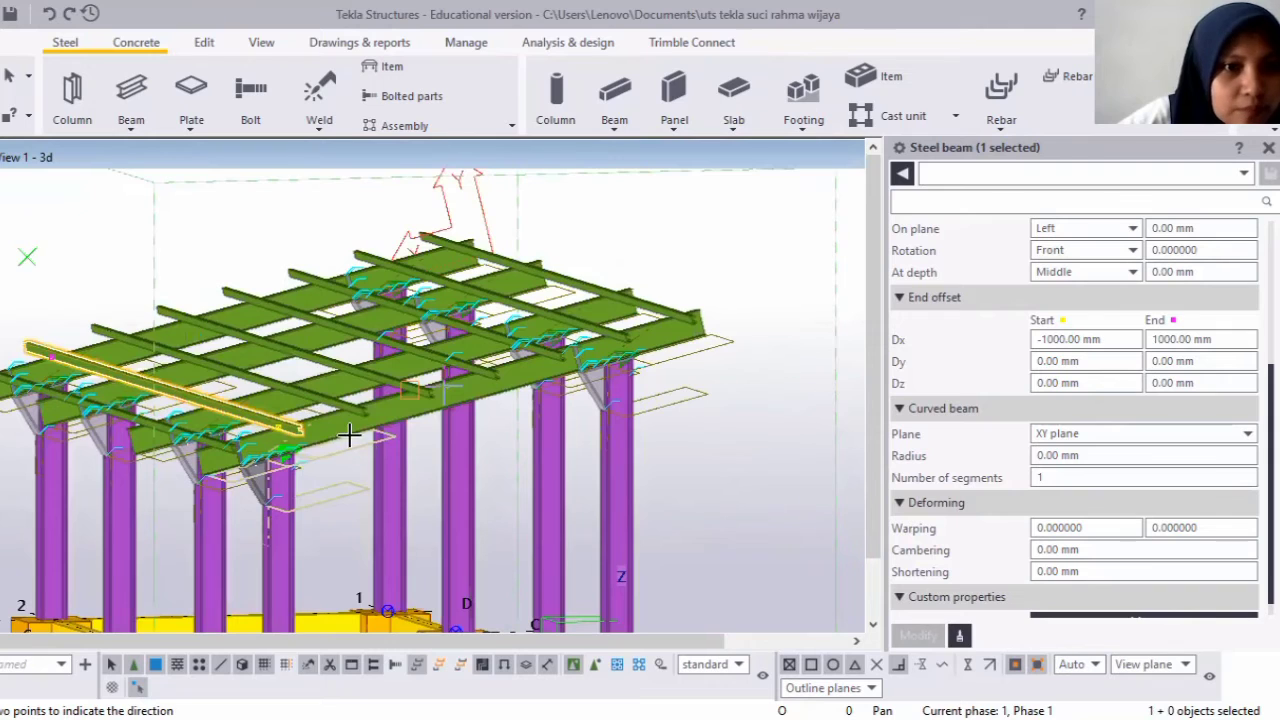
pyautogui.scroll(-2, 780, 365)
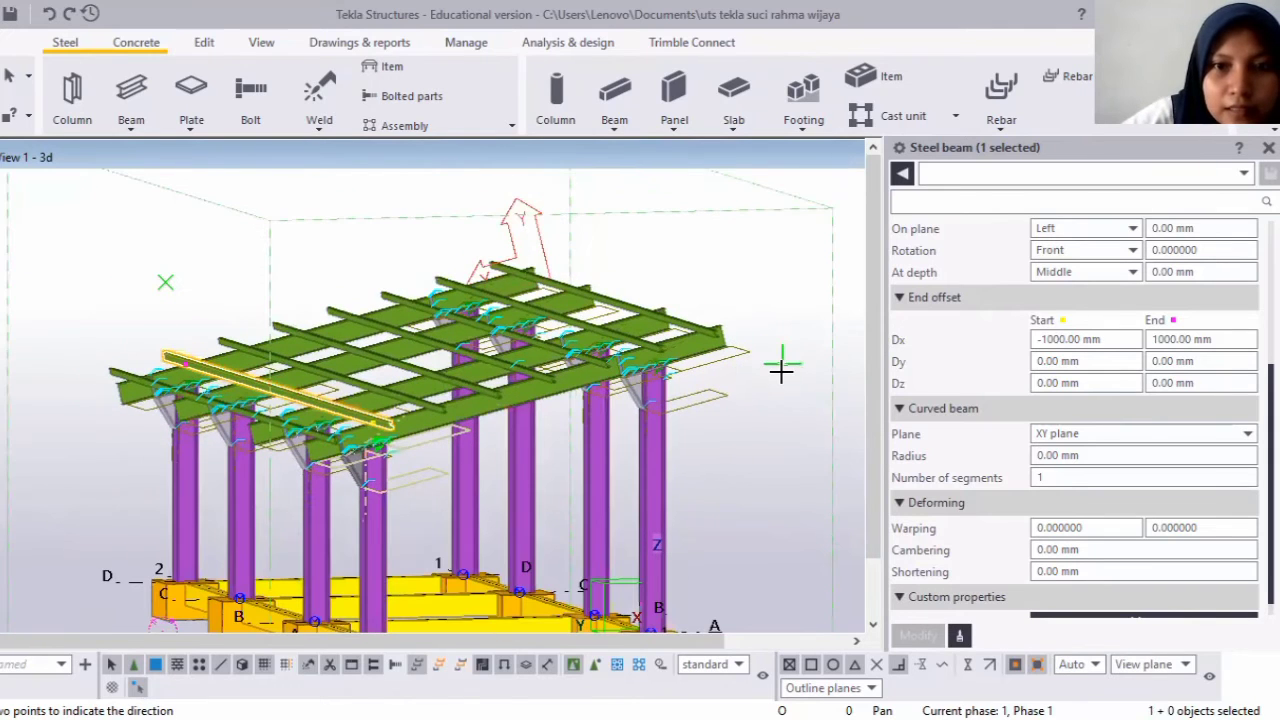
pyautogui.keyDown('ctrl'); pyautogui.moveTo(797, 385); pyautogui.dragTo(219, 263, button='middle'); pyautogui.keyUp('ctrl')
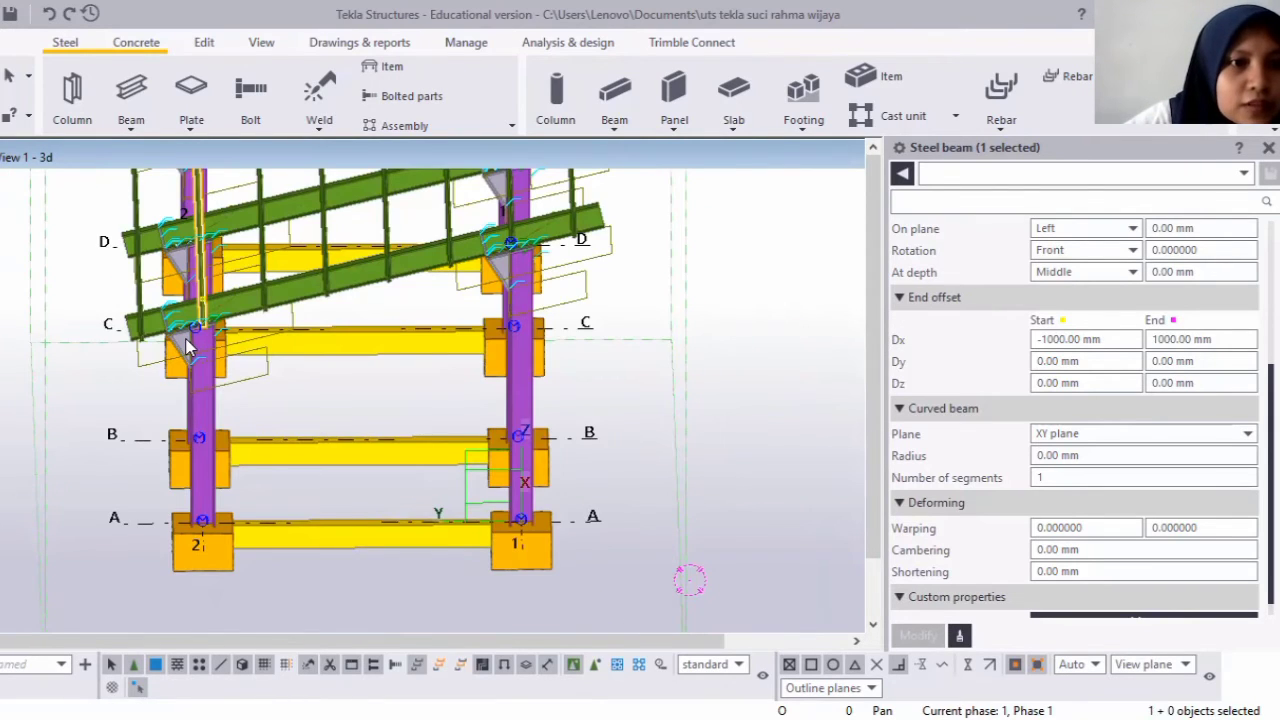
pyautogui.scroll(2, 188, 341)
pyautogui.scroll(3, 35, 347)
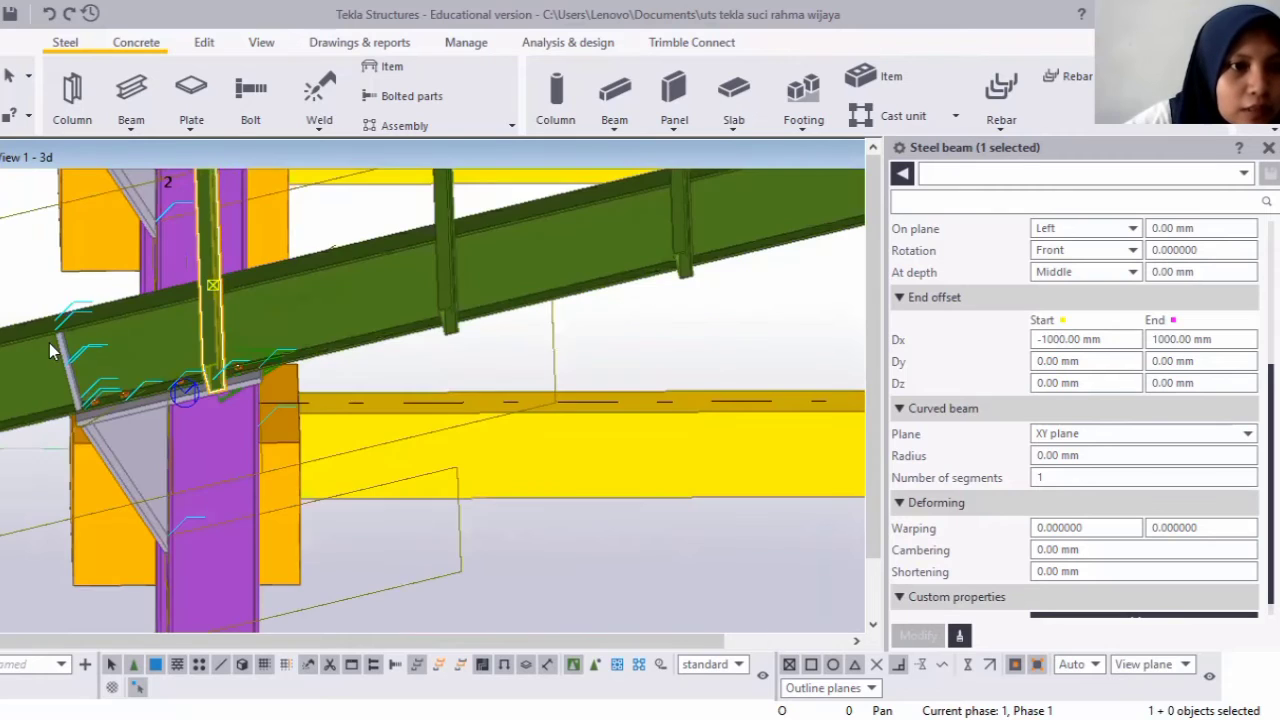
pyautogui.scroll(-1, 49, 343)
pyautogui.scroll(2, 65, 343)
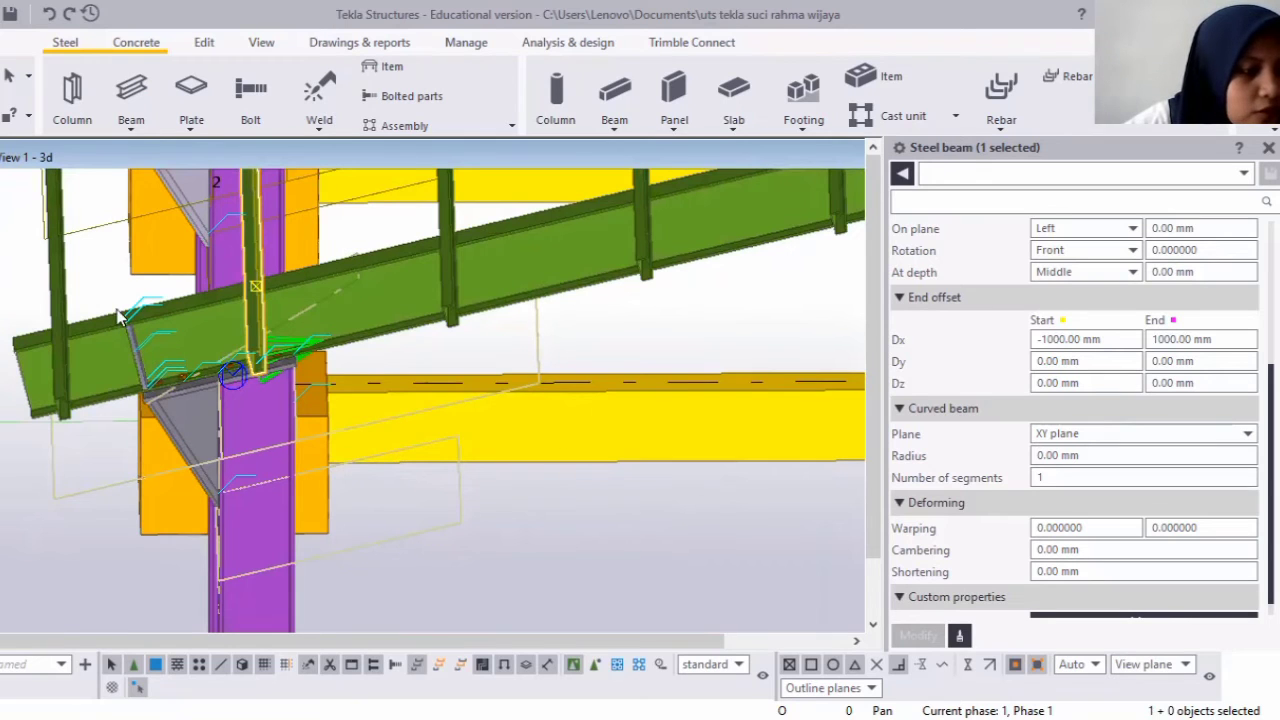
# Reset the work plane to the XY plane with a depth coordinate of 0.00.
pyautogui.click(261, 45)
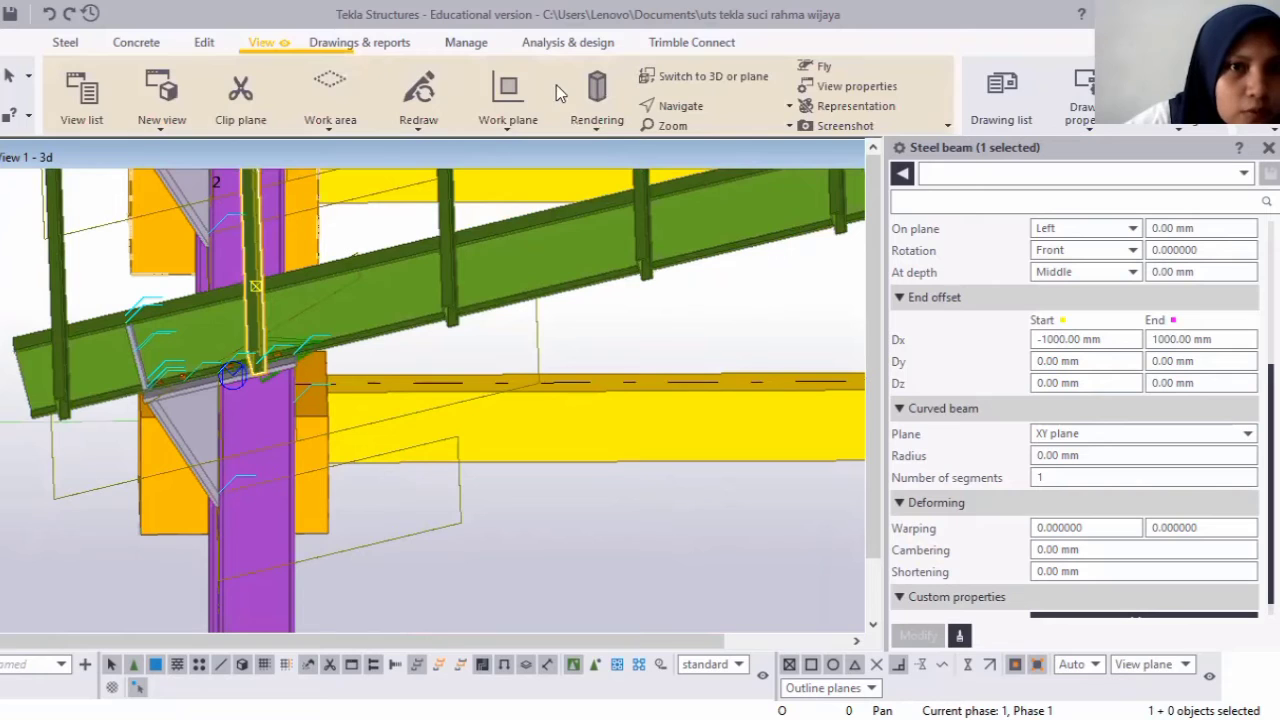
pyautogui.click(509, 138)
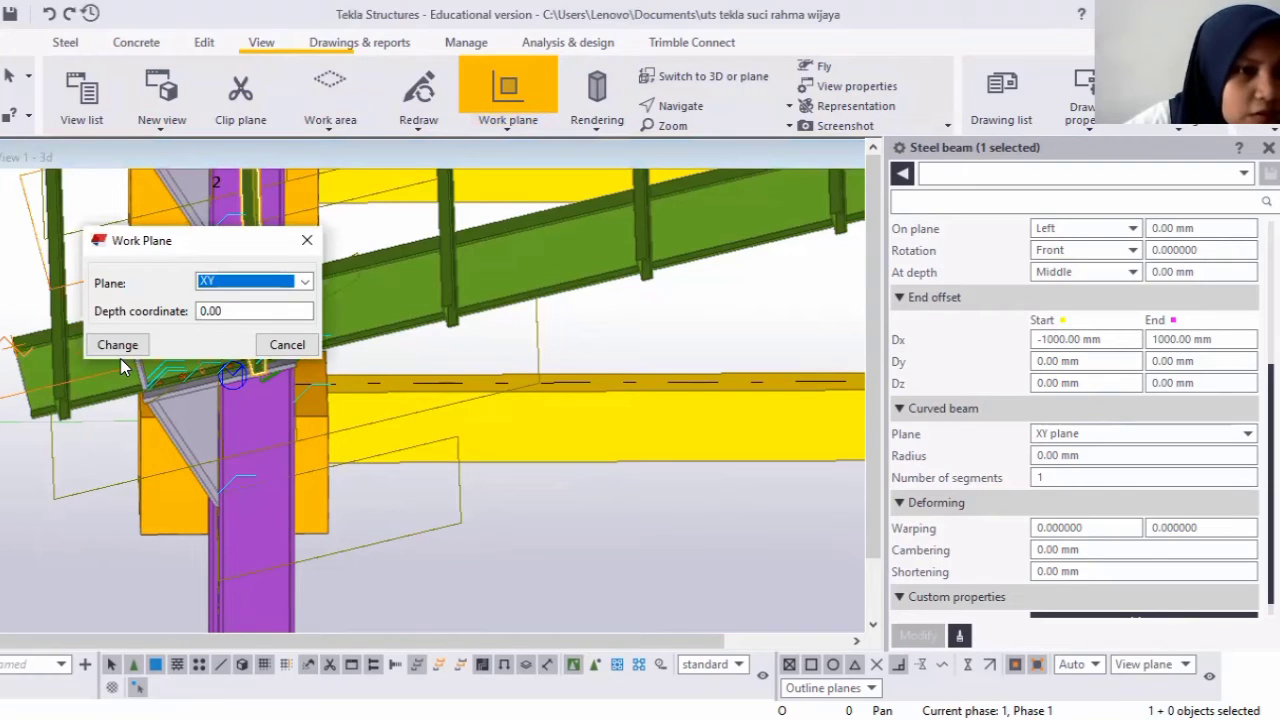
pyautogui.click(130, 343)
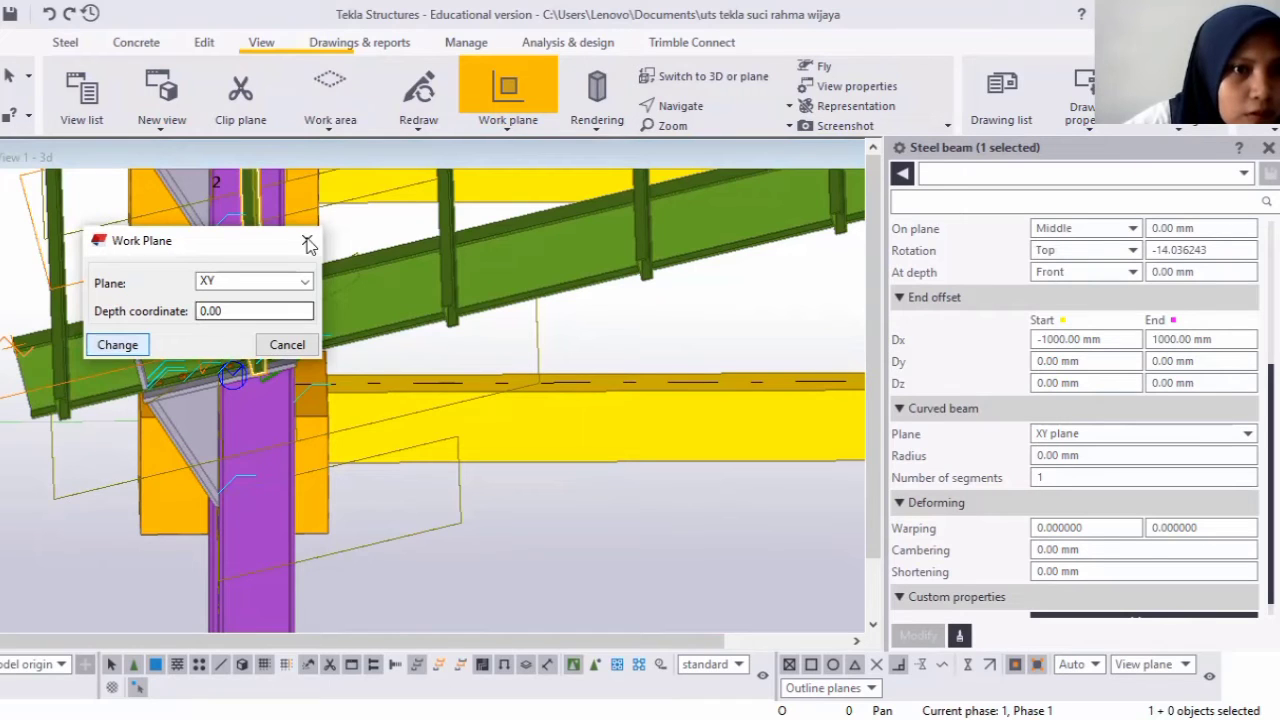
pyautogui.click(309, 243)
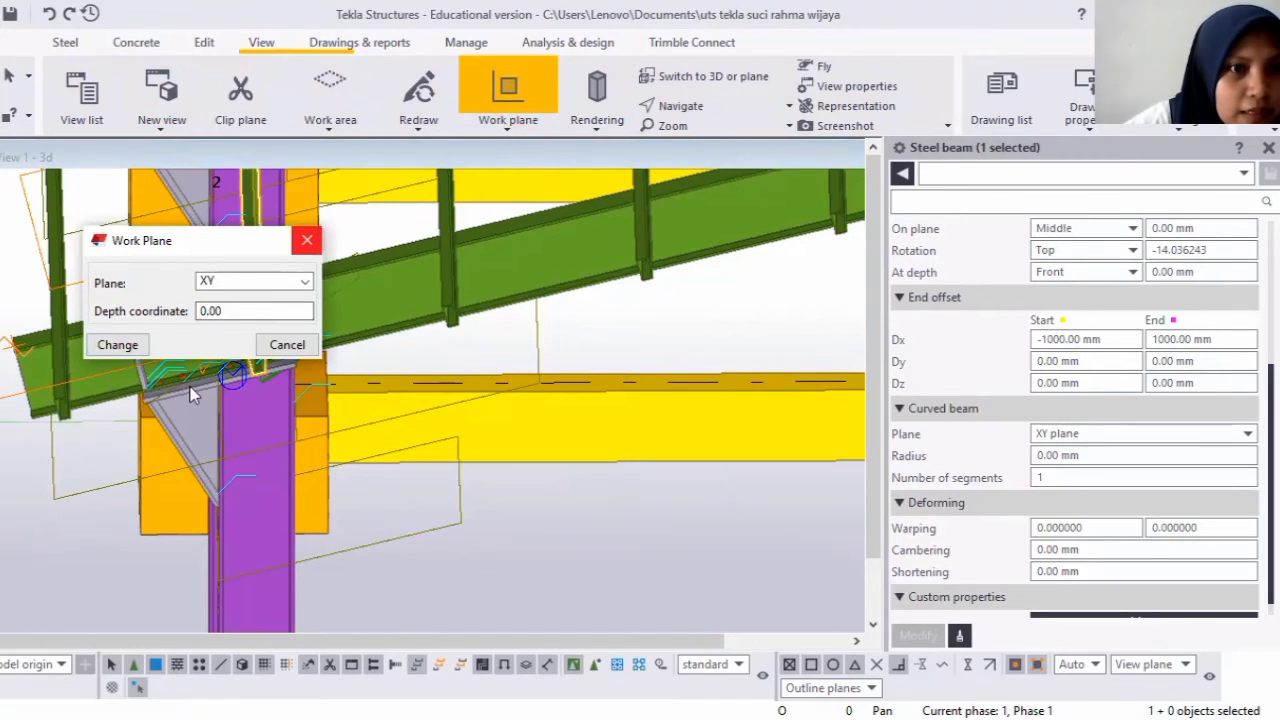
pyautogui.scroll(-5, 245, 396)
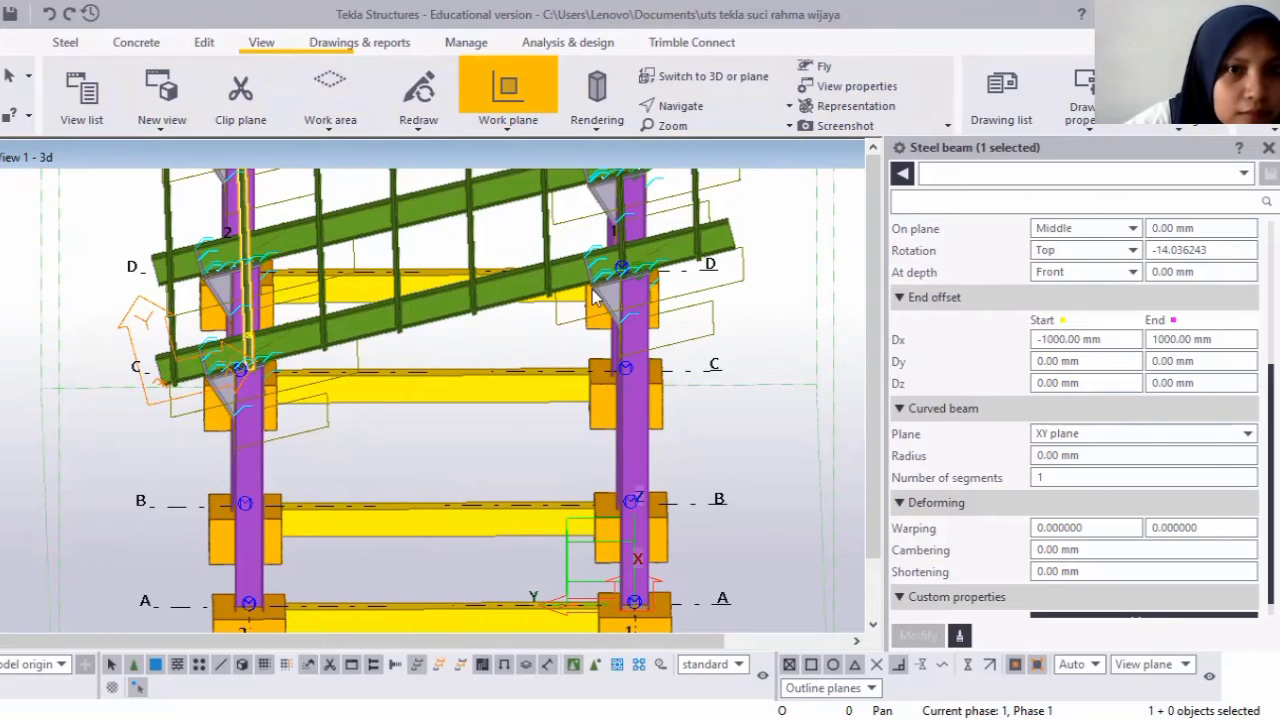
pyautogui.scroll(-4, 562, 302)
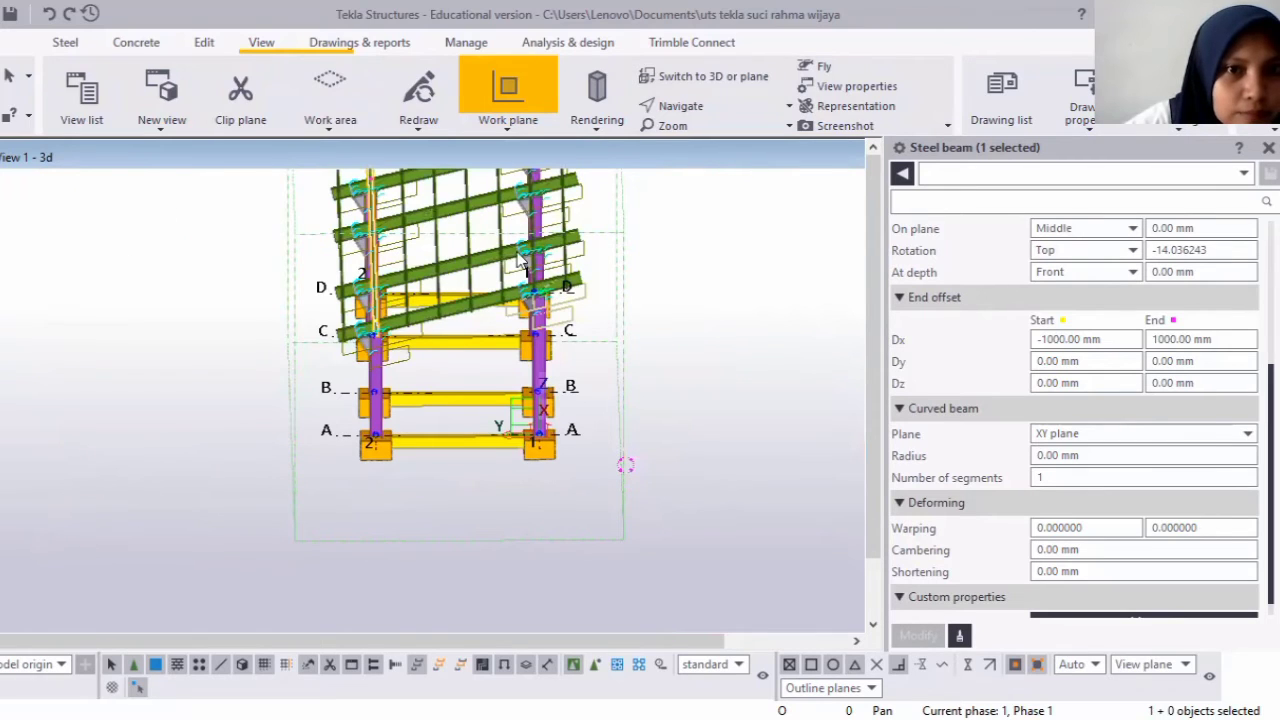
pyautogui.scroll(-3, 540, 303)
pyautogui.scroll(2, 520, 252)
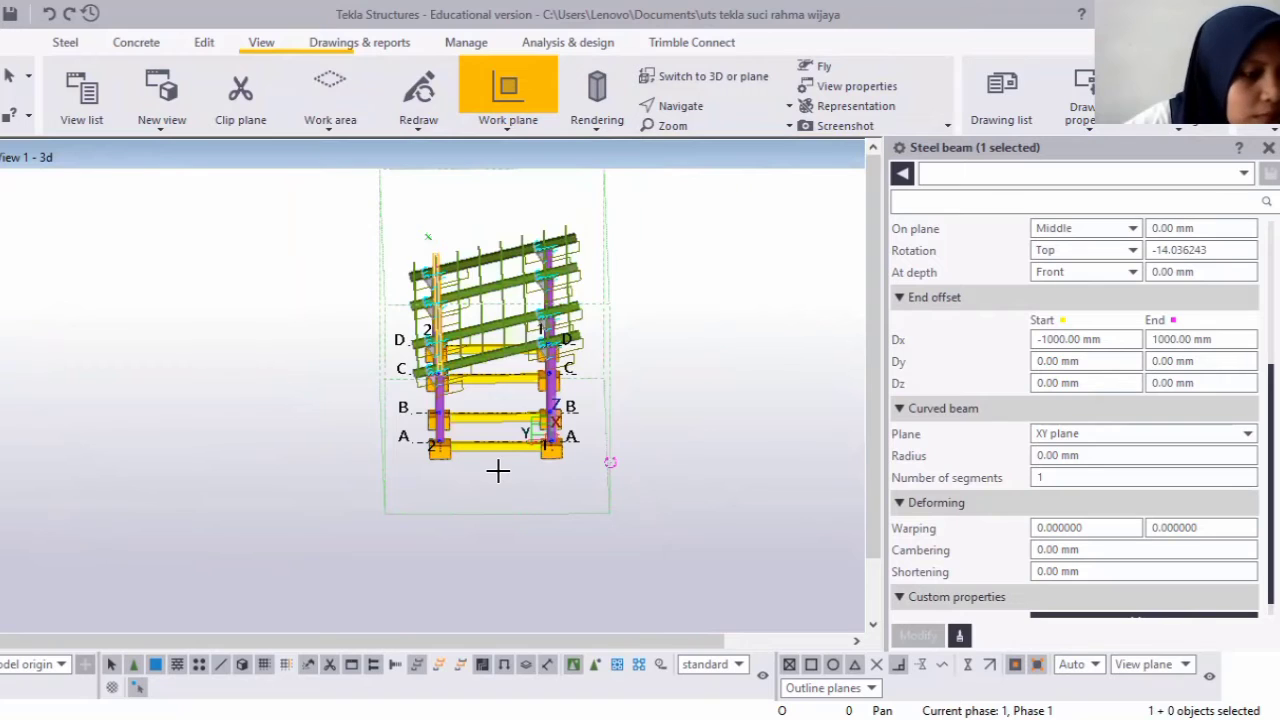
pyautogui.scroll(3, 501, 336)
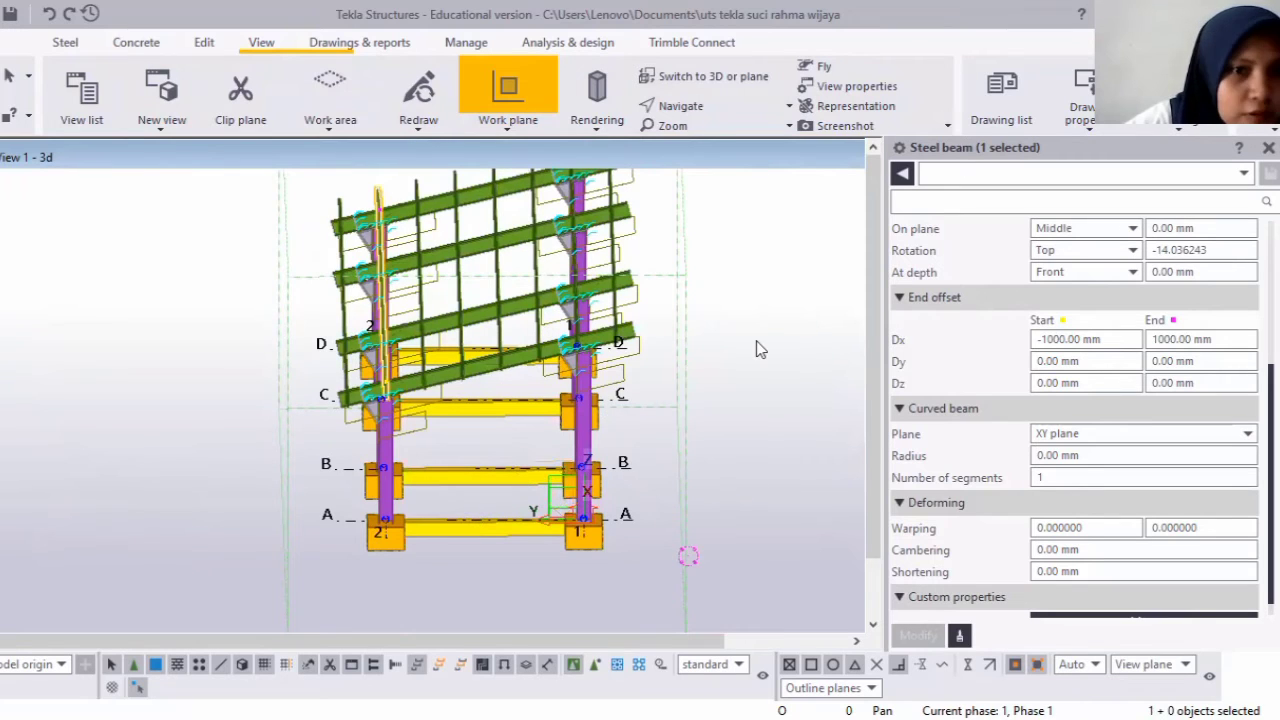
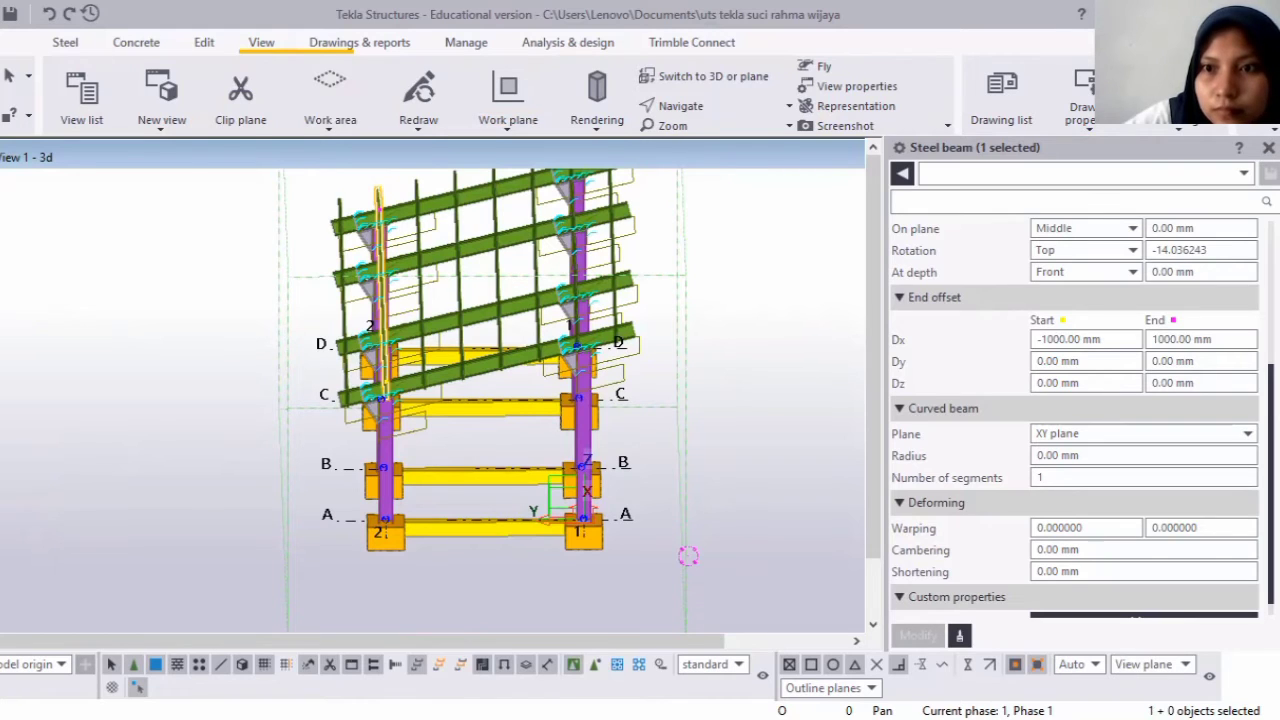
# Search the applications and components catalog for "cold rolled over", replacing the previous haunch search.
pyautogui.click(1268, 148)
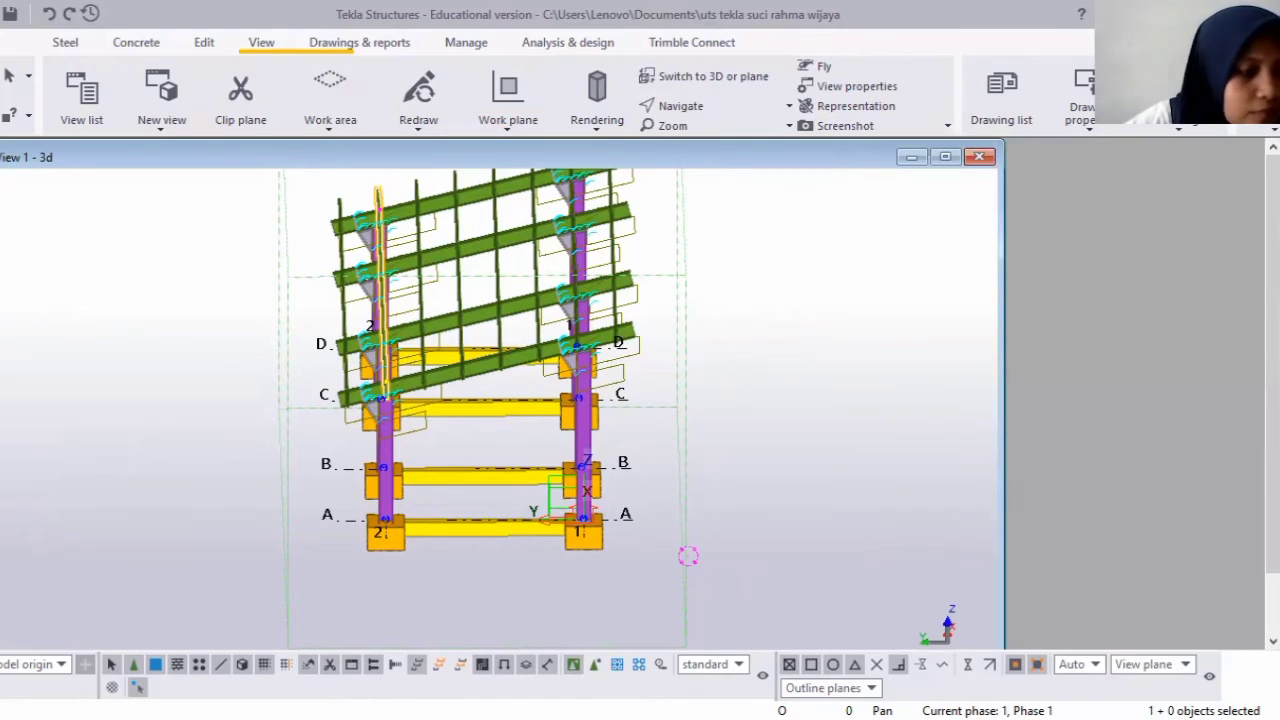
pyautogui.hotkey('ctrl', 'f')
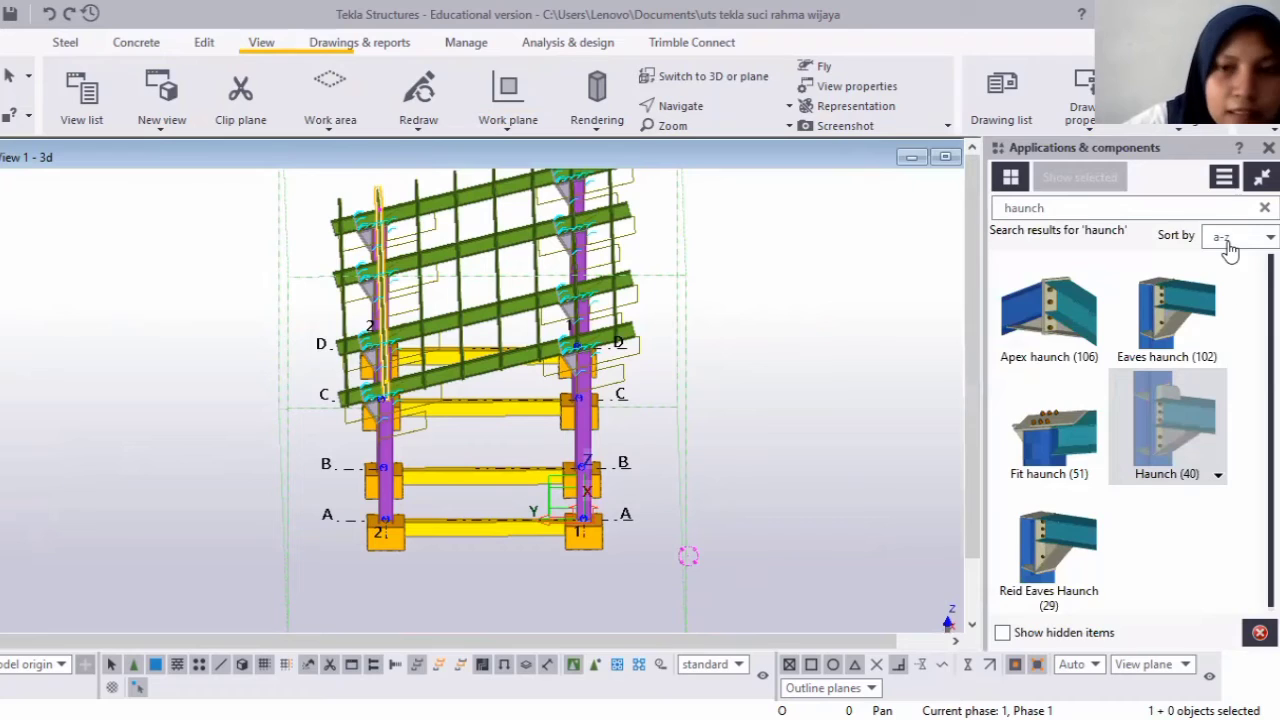
pyautogui.click(1110, 206)
pyautogui.press('BackSpace')
pyautogui.press('BackSpace')
pyautogui.press('BackSpace')
pyautogui.press('BackSpace')
pyautogui.press('BackSpace')
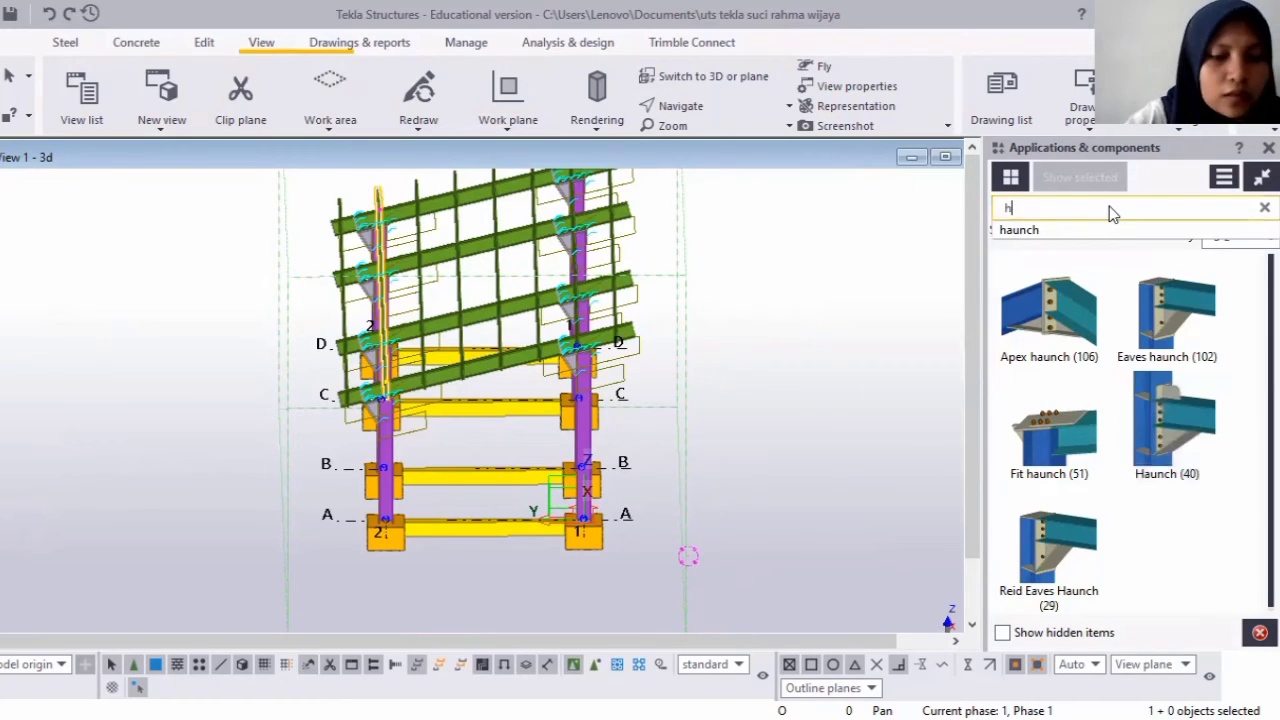
pyautogui.press('BackSpace')
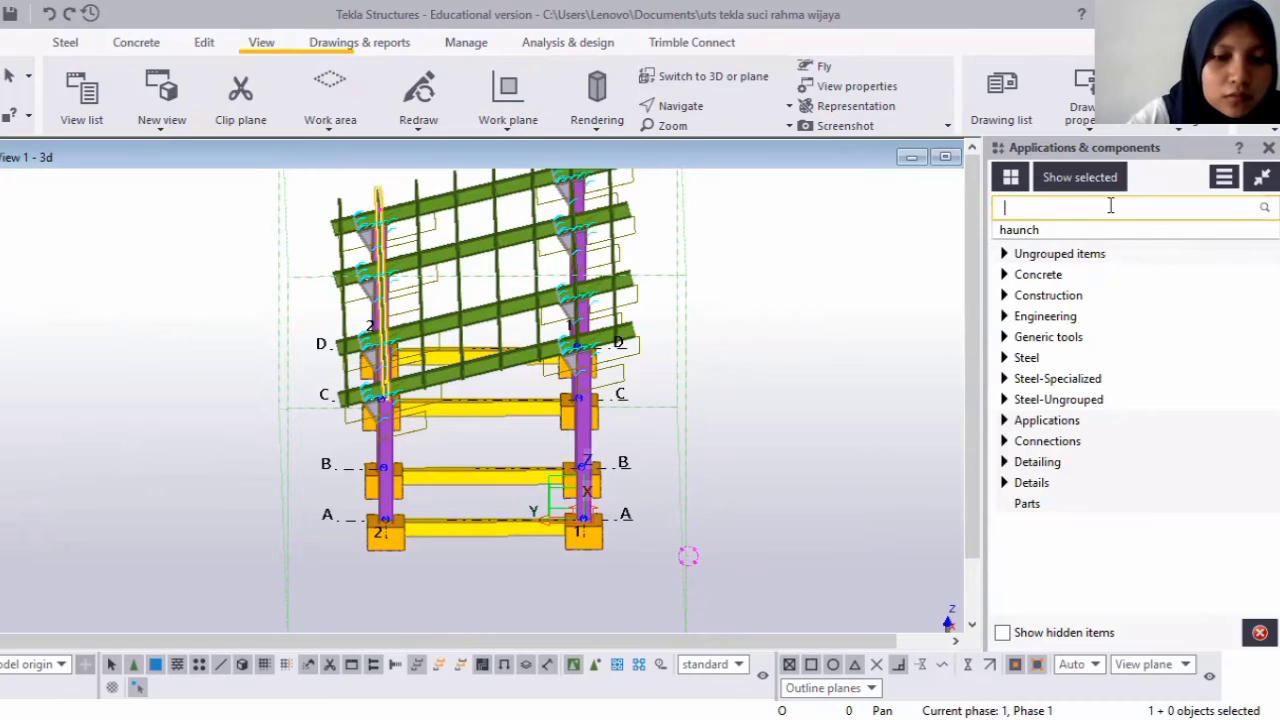
pyautogui.write('cold rol')
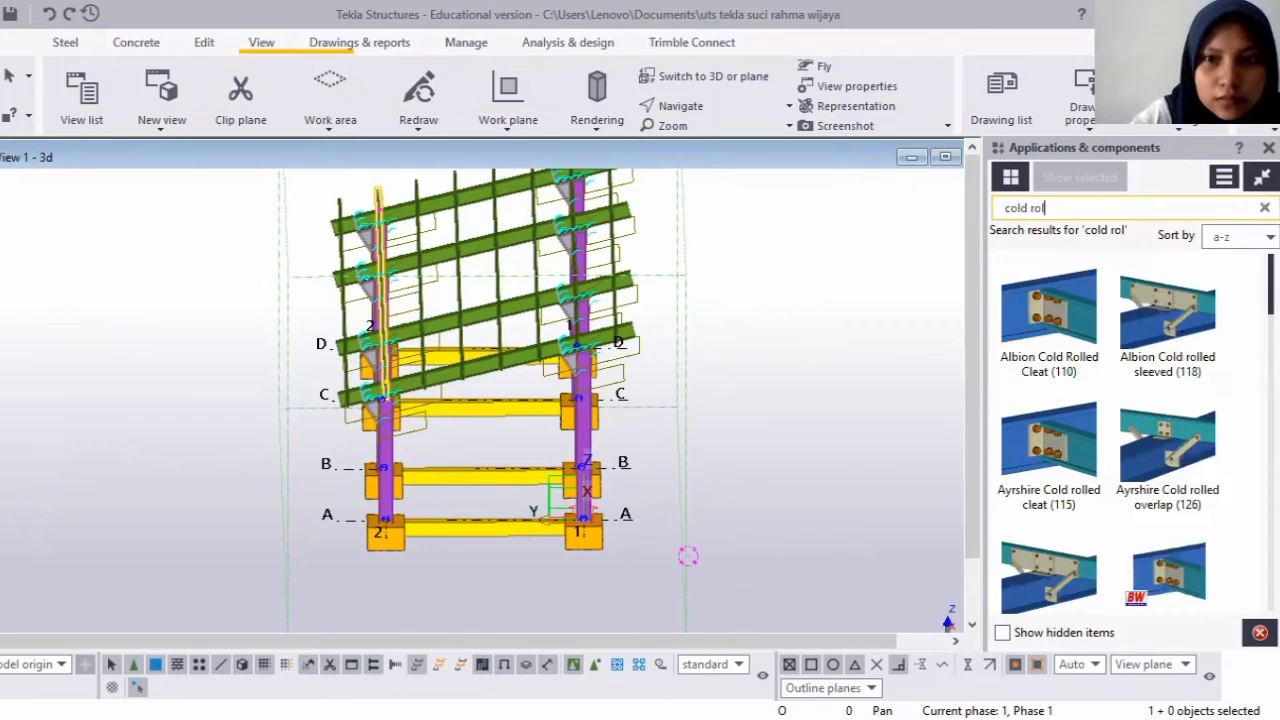
pyautogui.write('led')
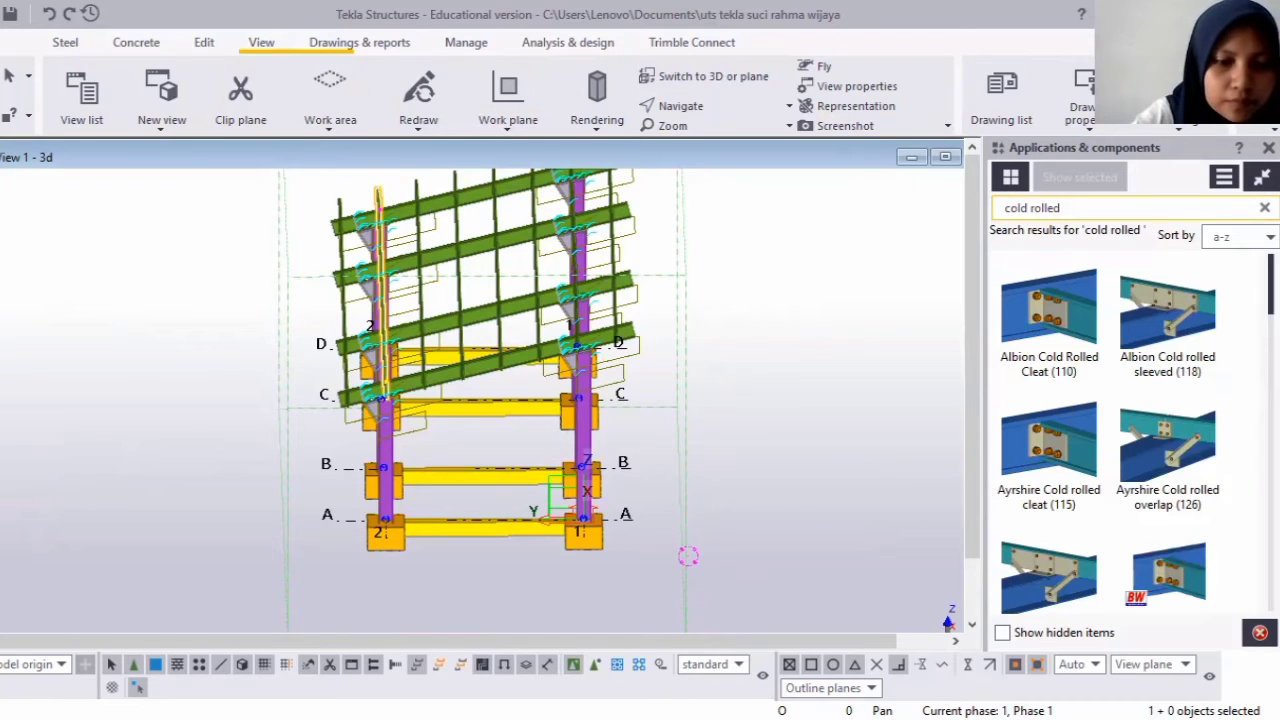
pyautogui.write(' c')
pyautogui.write('ver')
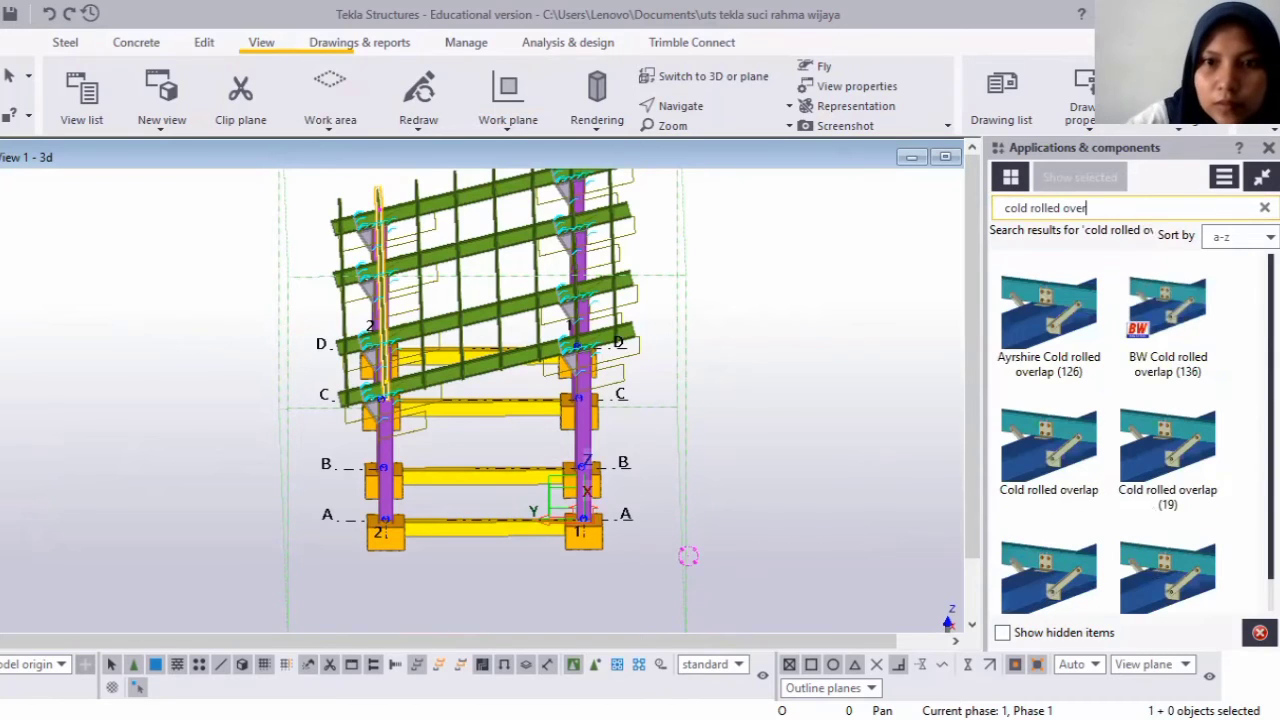
# Connect the outermost purlin beyond grid 2 to the front roof beam with the Cold rolled overlap component.
pyautogui.click(1040, 464)
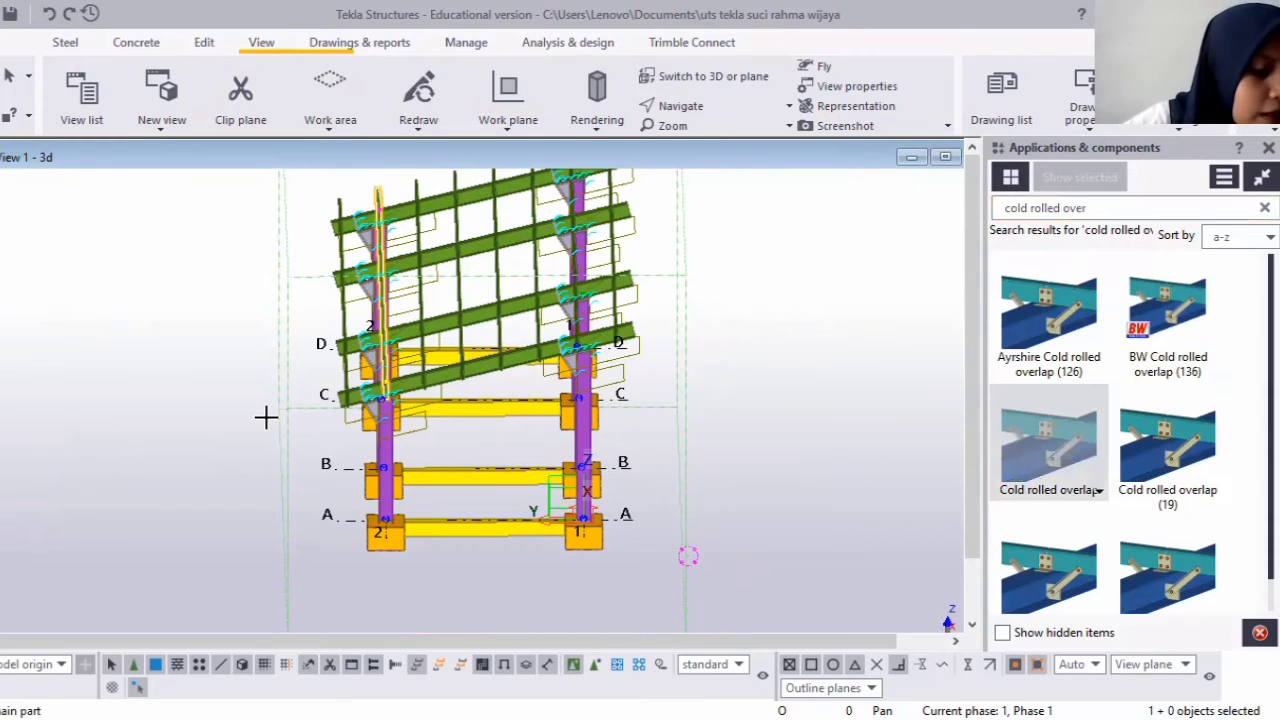
pyautogui.scroll(2, 228, 490)
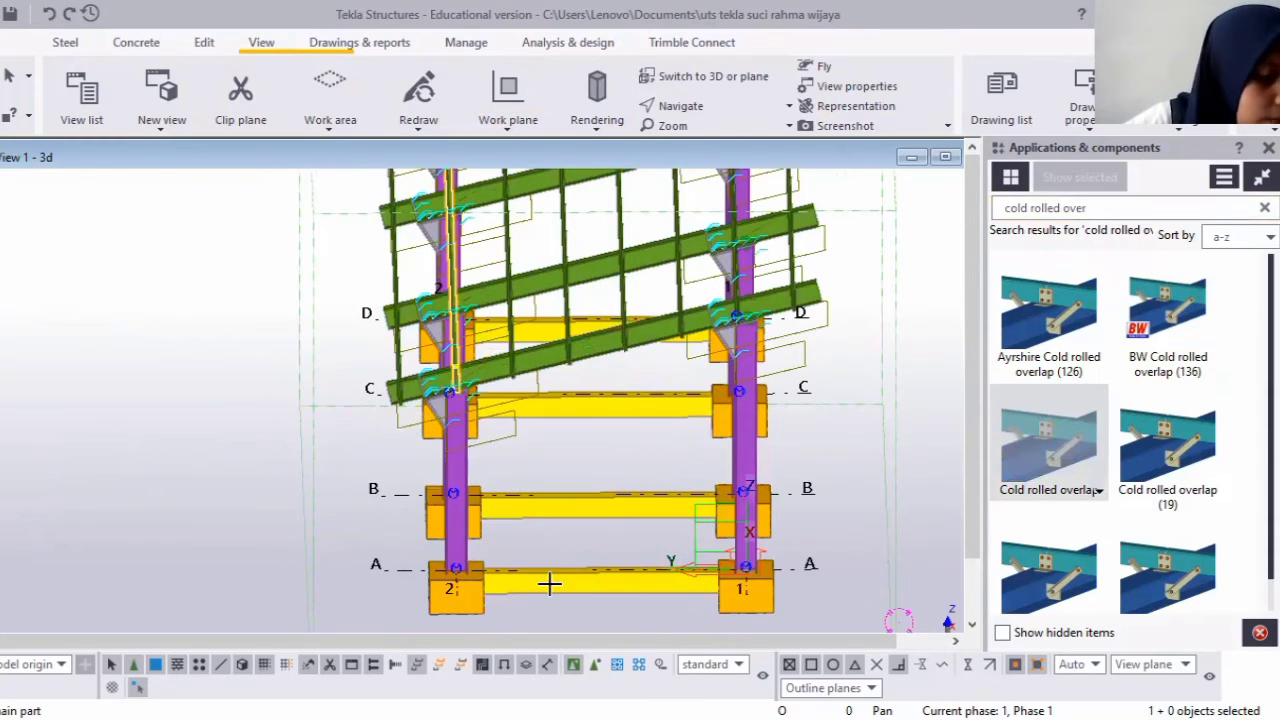
pyautogui.scroll(-1, 580, 634)
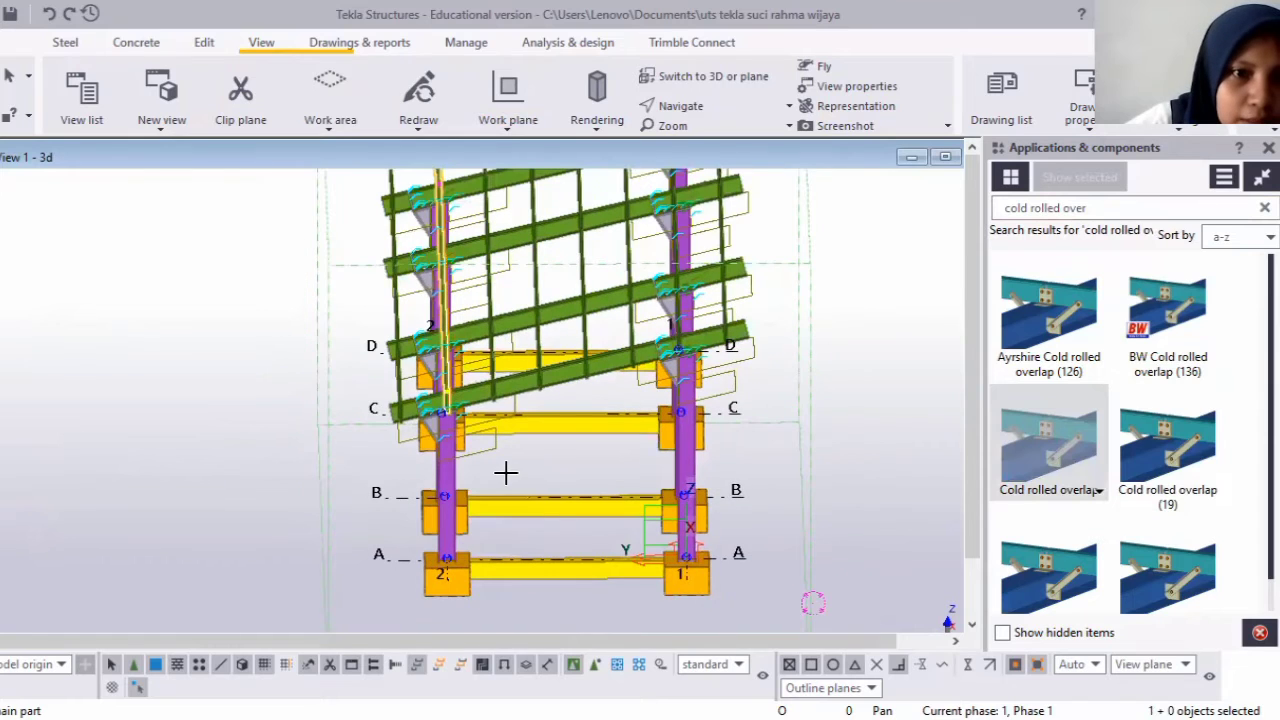
pyautogui.scroll(3, 330, 408)
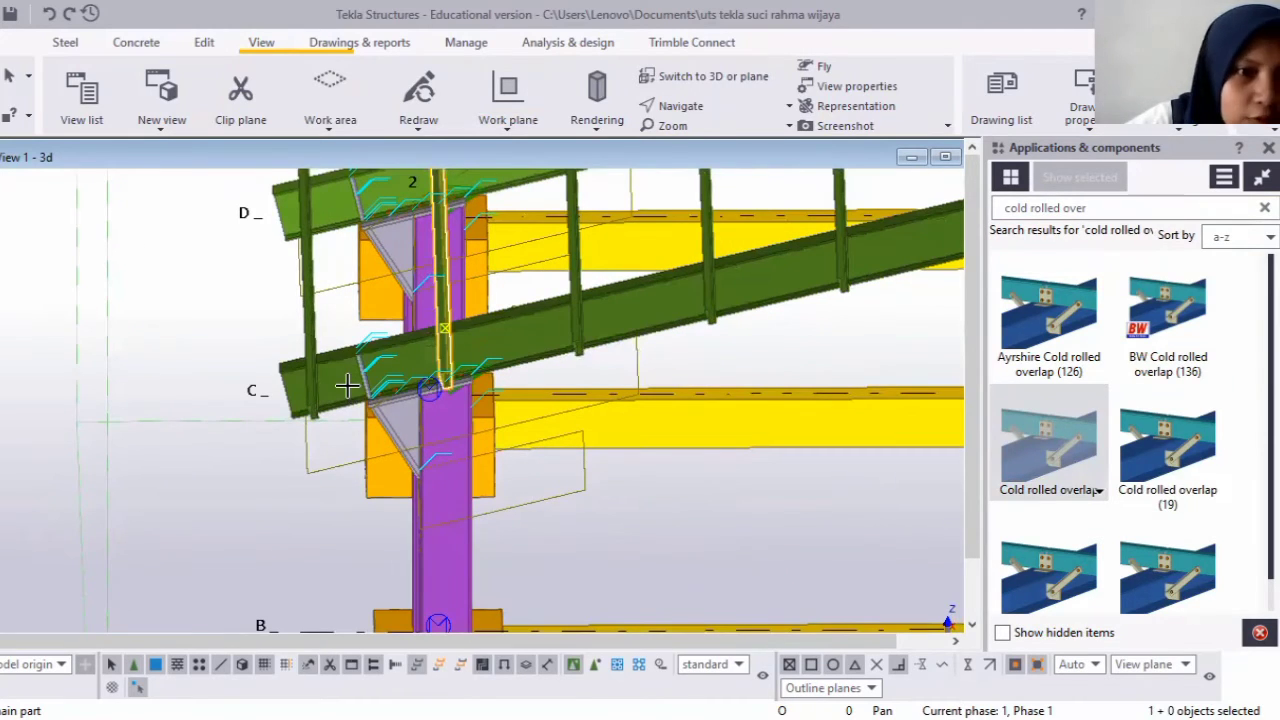
pyautogui.click(310, 338)
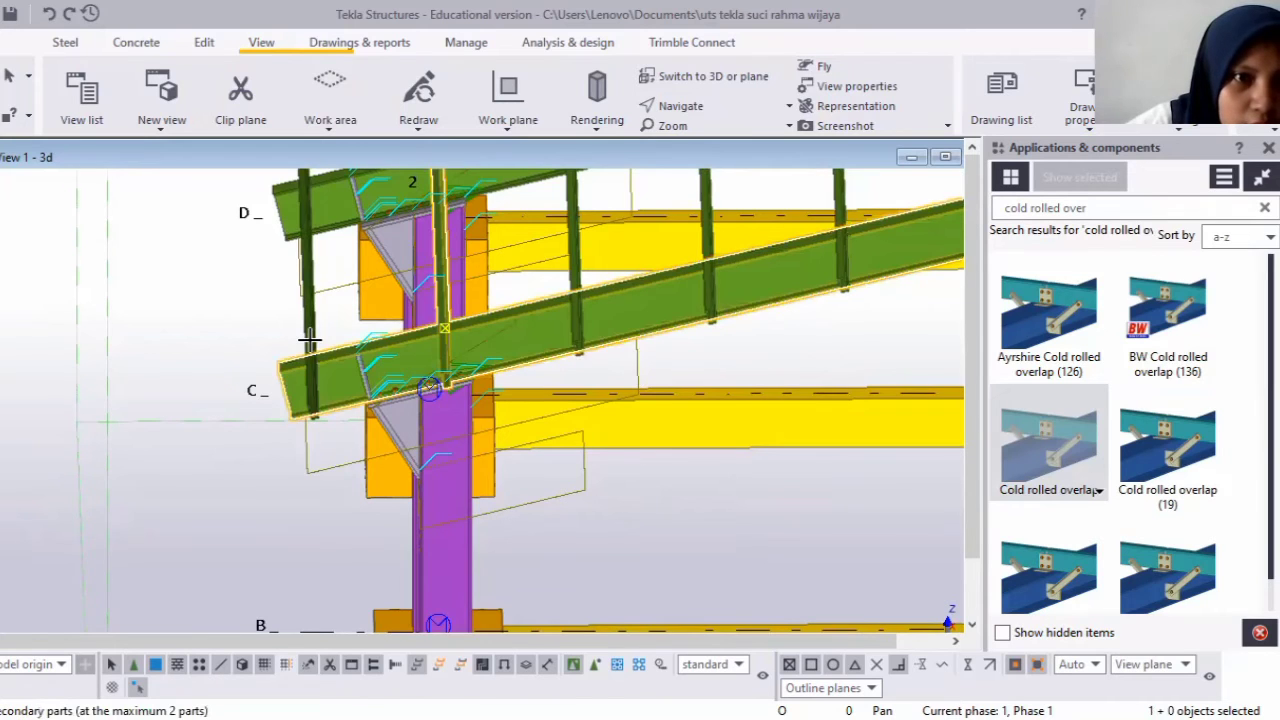
pyautogui.scroll(2, 310, 340)
pyautogui.click(311, 340)
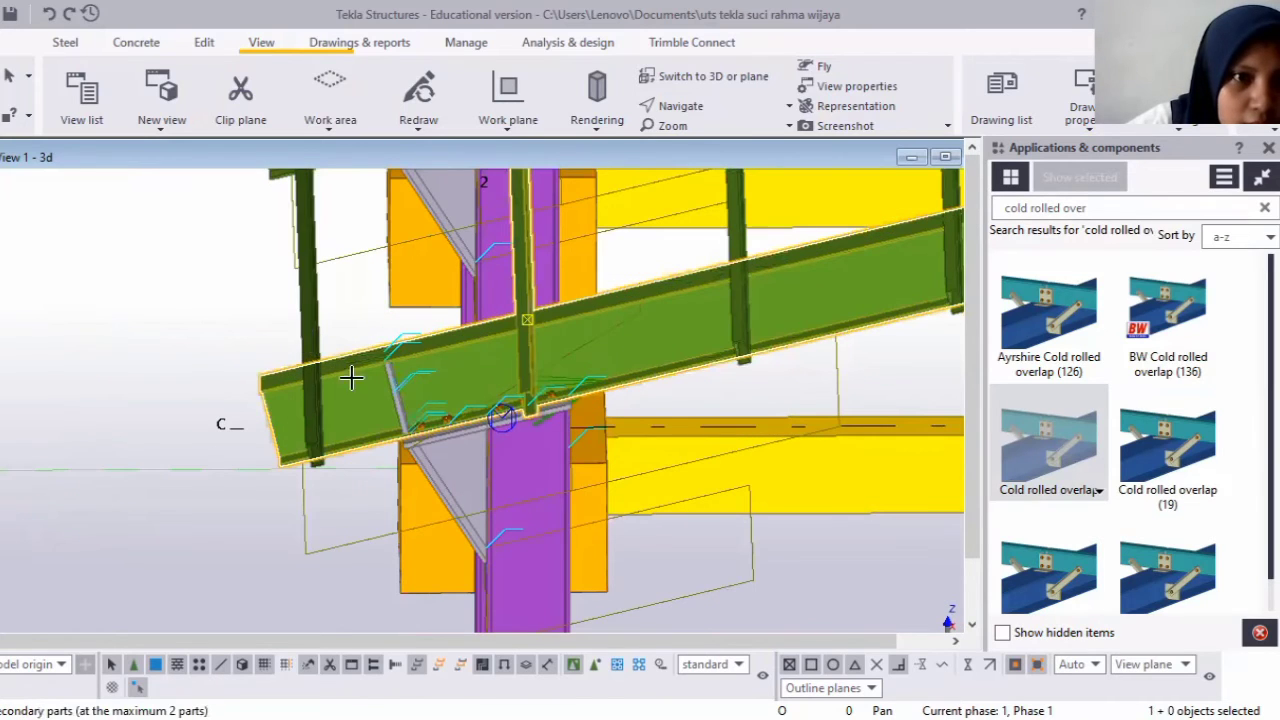
pyautogui.middleClick(365, 320)
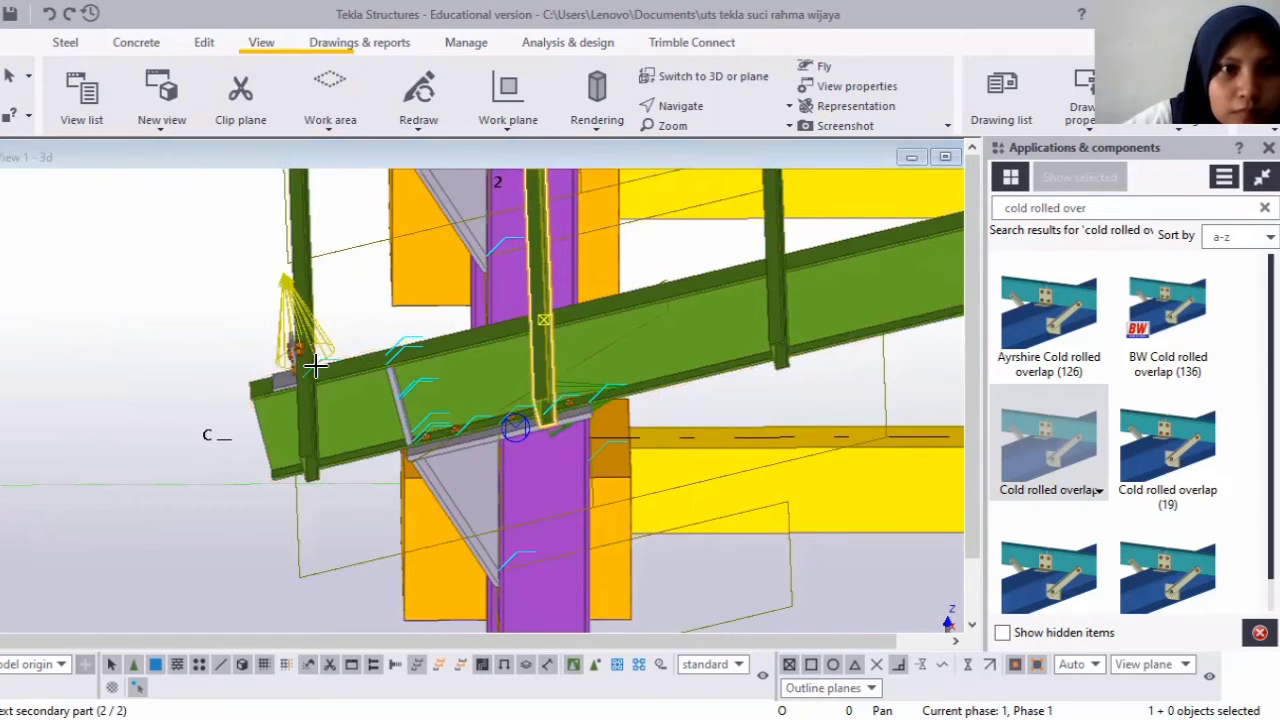
# Add a Cold rolled overlap connection between the front roof beam and the purlin above the grid 2 column.
pyautogui.scroll(1, 277, 366)
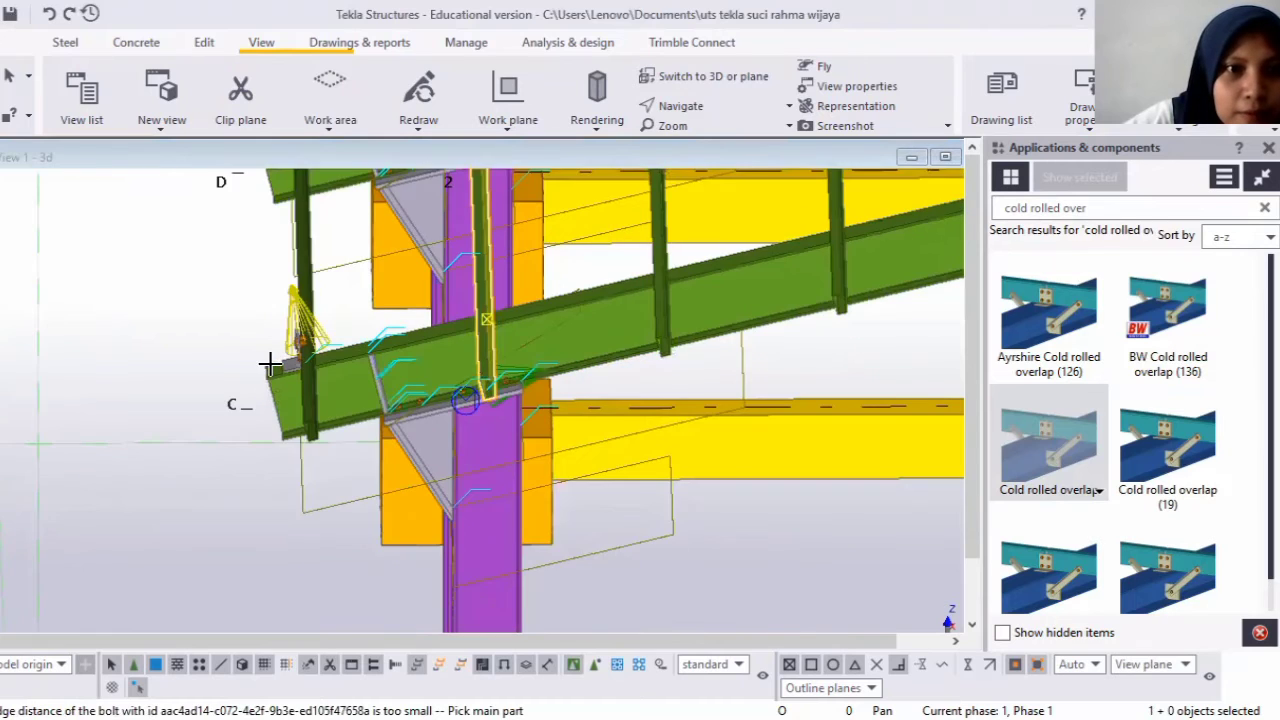
pyautogui.scroll(1, 240, 345)
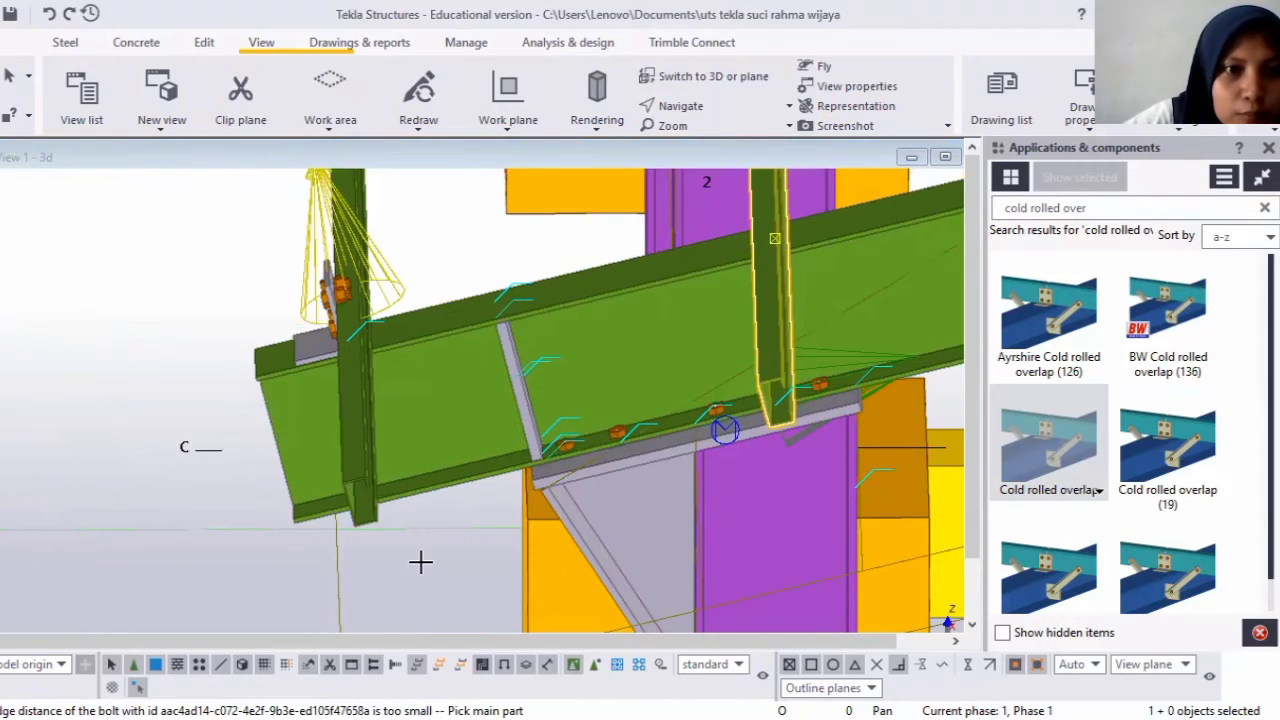
pyautogui.scroll(-1, 377, 415)
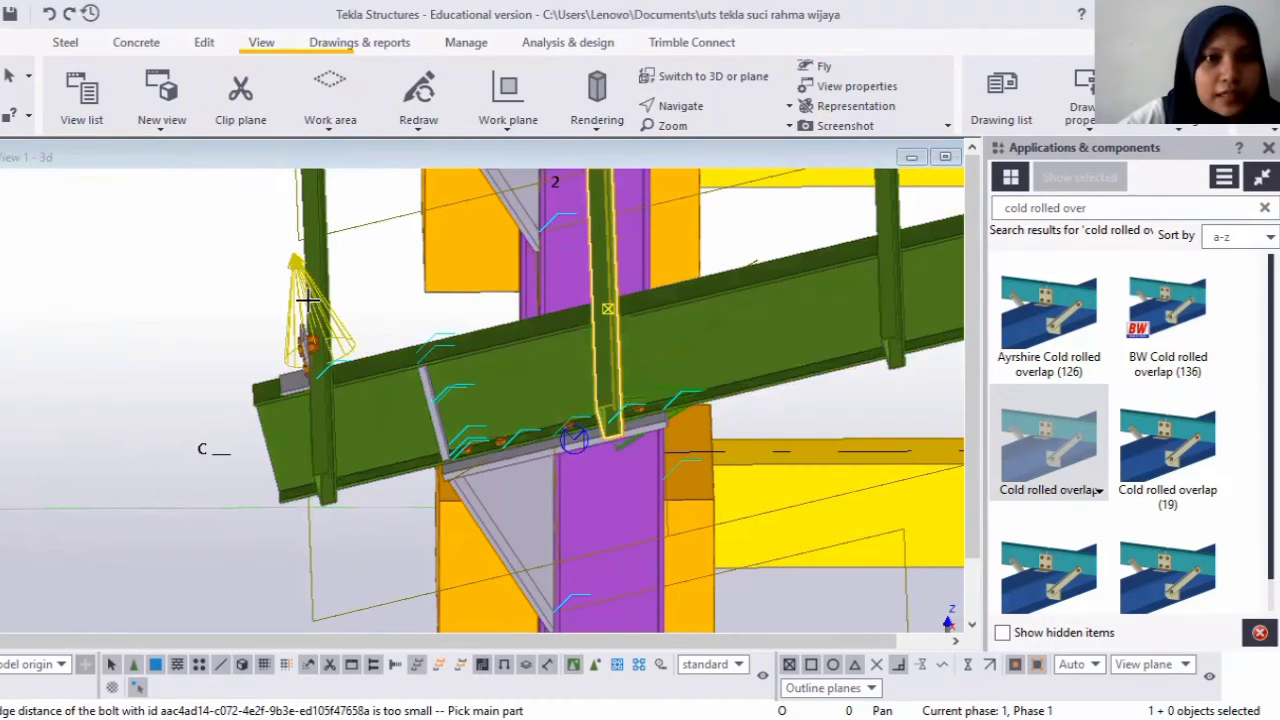
pyautogui.click(596, 261)
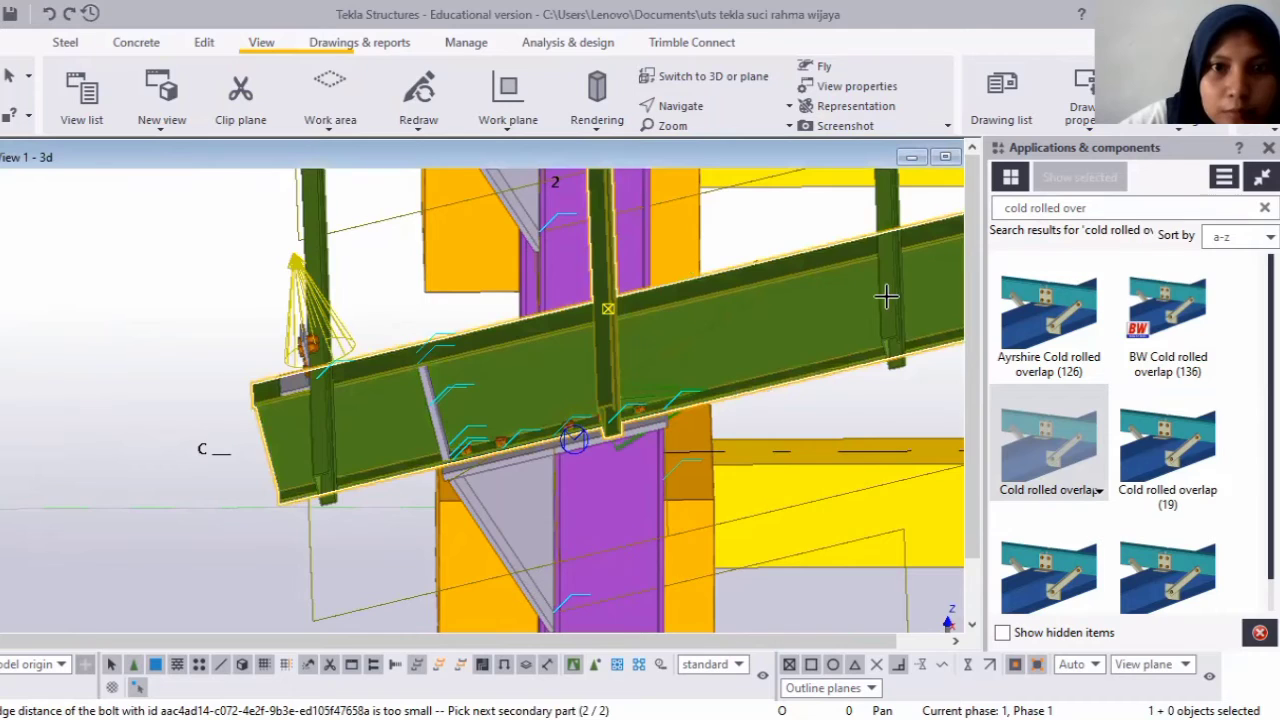
pyautogui.click(886, 294)
pyautogui.scroll(-1, 886, 294)
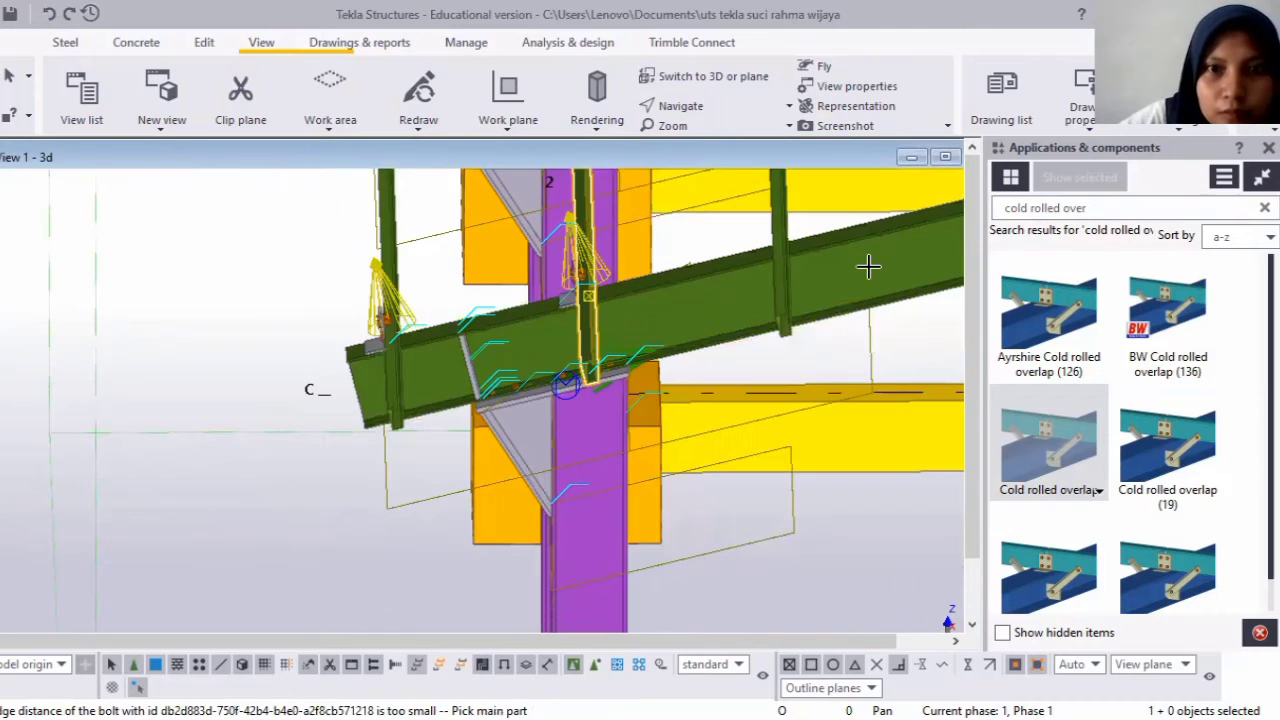
# Connect the first two purlins between grids 2 and 1, counted from grid 2, to the front roof beam with Cold rolled overlap.
pyautogui.click(781, 226)
pyautogui.click(835, 208)
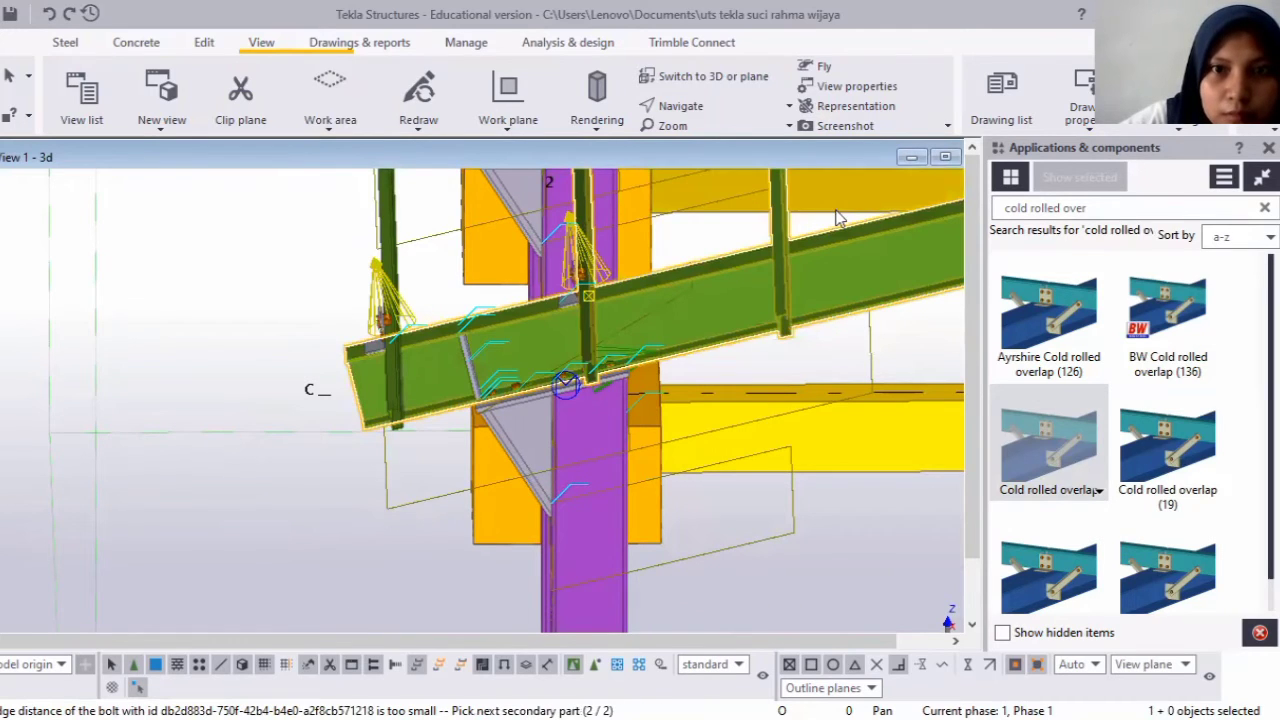
pyautogui.click(361, 328)
pyautogui.scroll(-2, 925, 206)
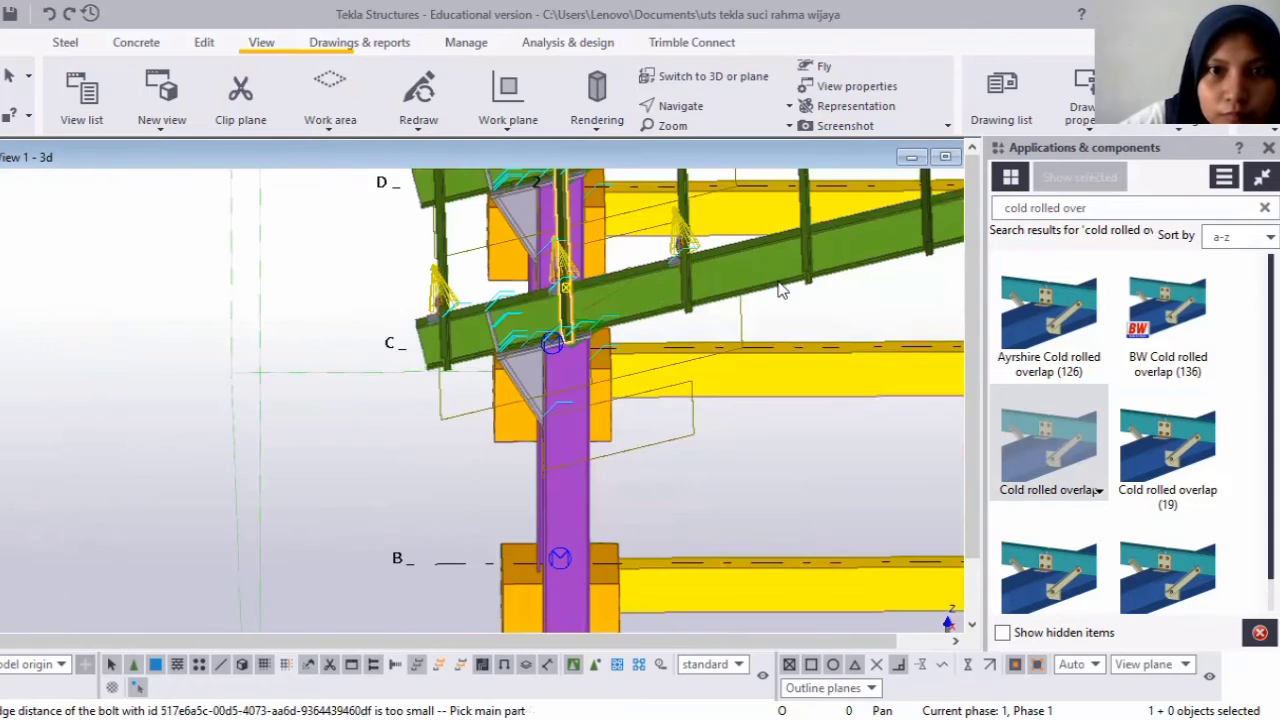
pyautogui.scroll(3, 776, 281)
pyautogui.click(724, 248)
pyautogui.click(710, 222)
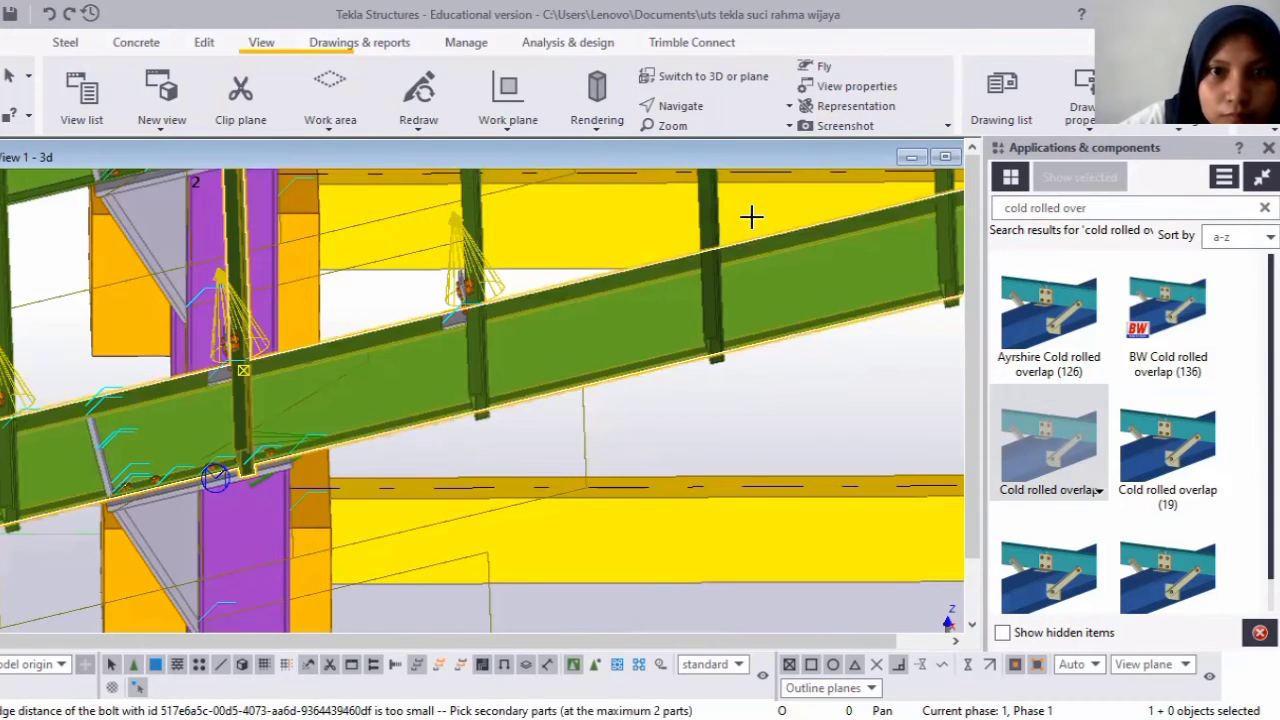
pyautogui.middleClick(599, 251)
# Add Cold rolled overlap connections between the front roof beam and the remaining two purlins before the grid 1 column.
pyautogui.scroll(-1, 599, 251)
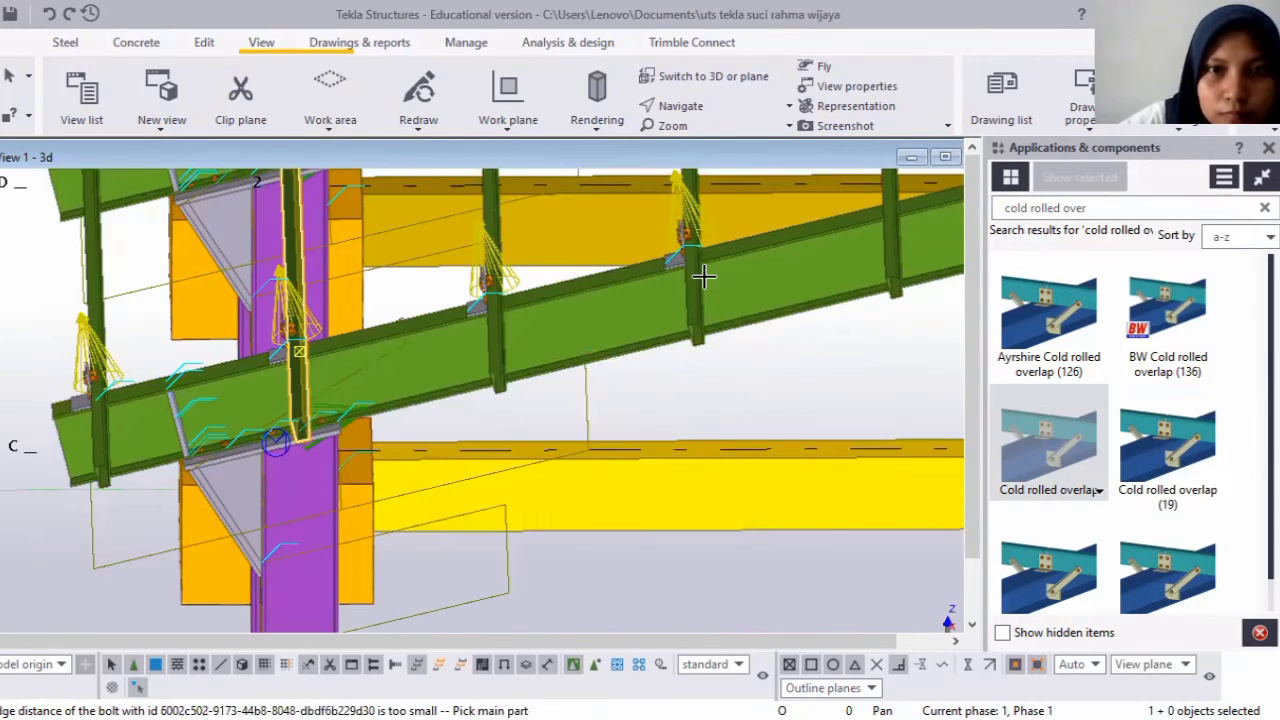
pyautogui.scroll(-3, 703, 277)
pyautogui.scroll(3, 780, 290)
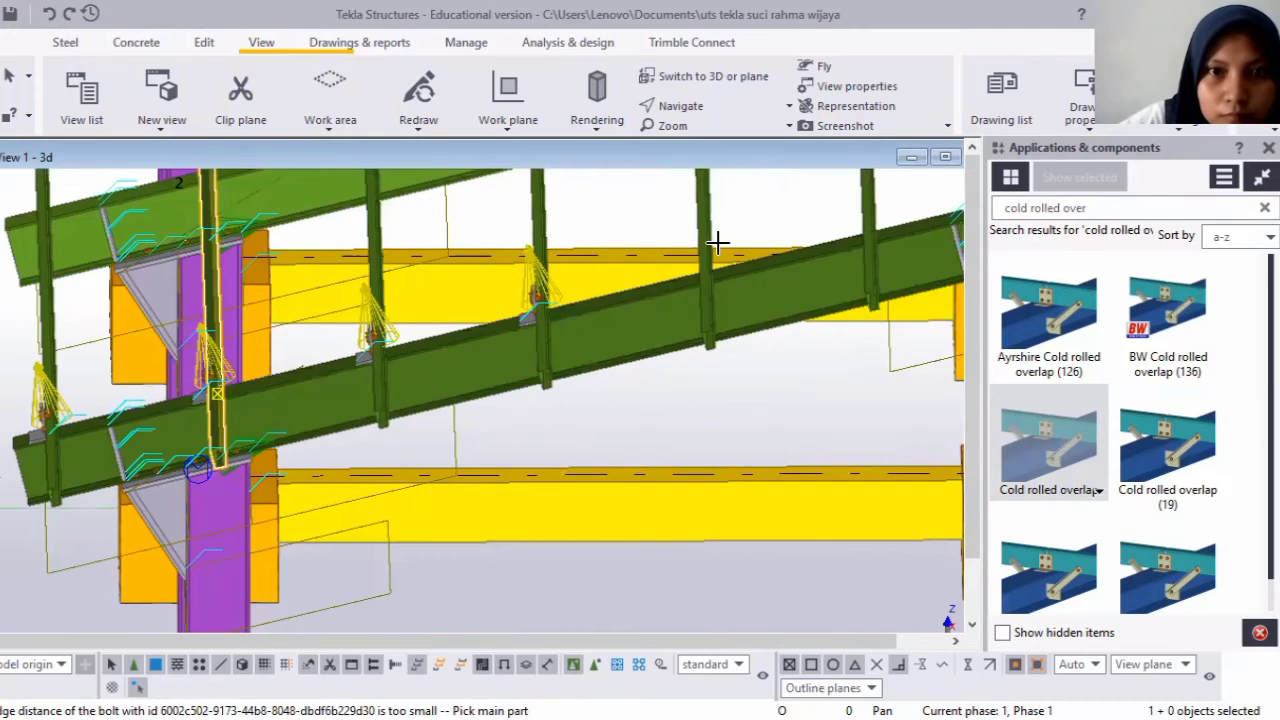
pyautogui.click(714, 245)
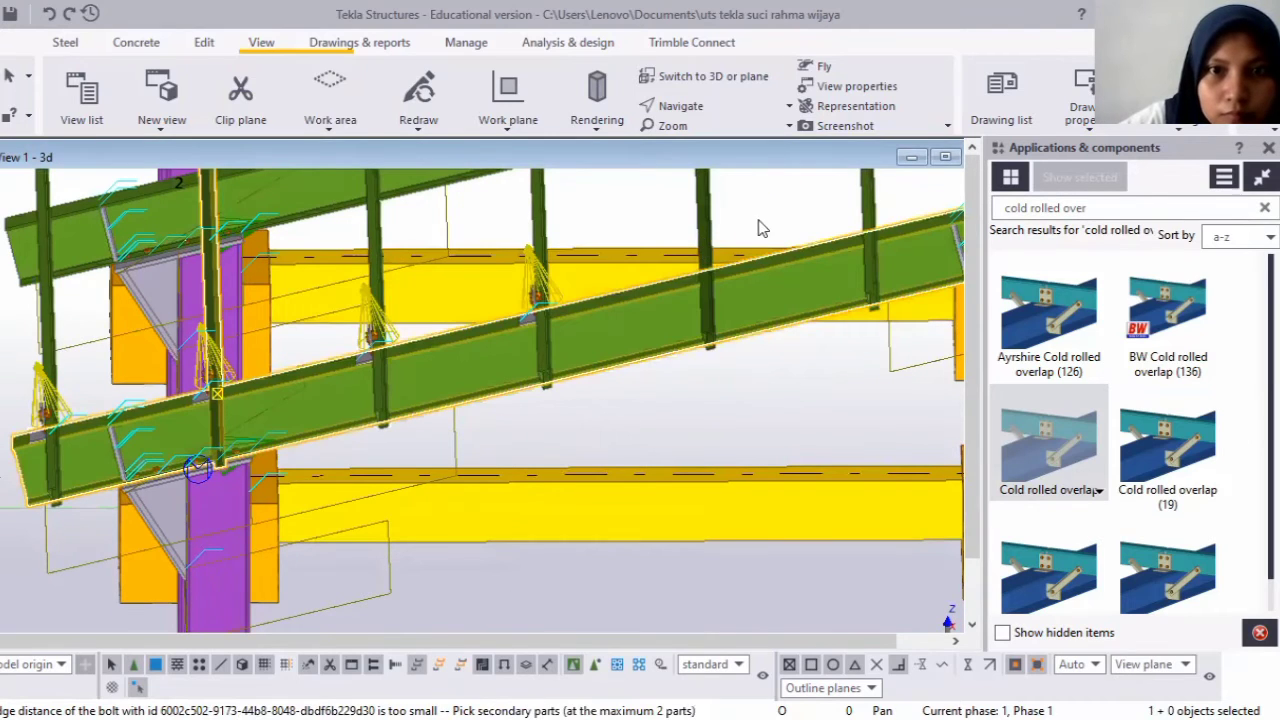
pyautogui.click(705, 233)
pyautogui.middleClick(815, 210)
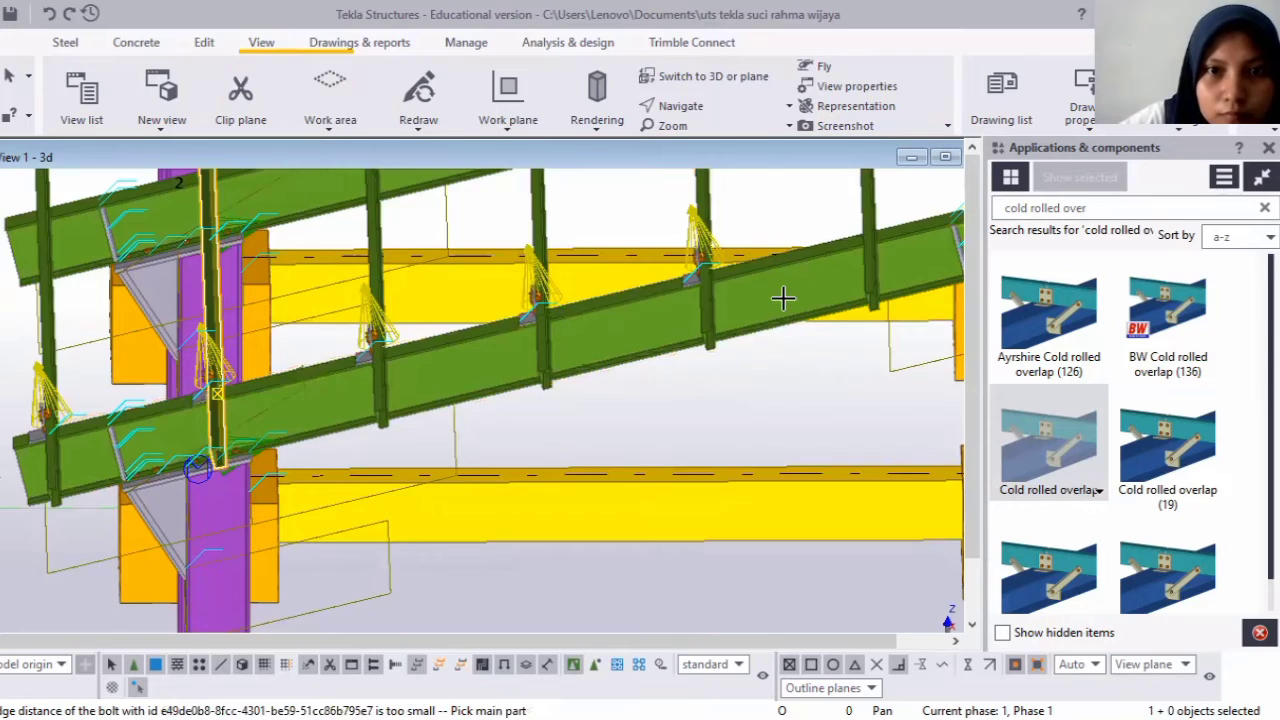
pyautogui.scroll(2, 783, 297)
pyautogui.click(739, 232)
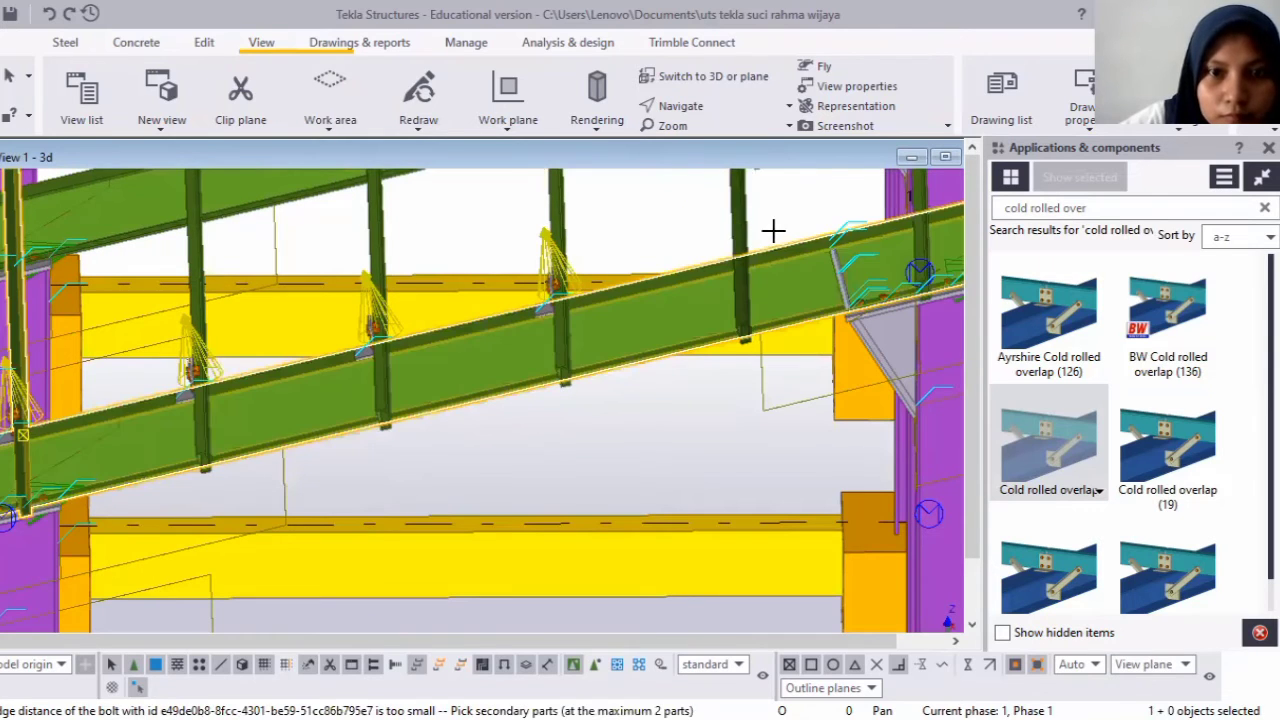
pyautogui.click(770, 231)
pyautogui.middleClick(614, 276)
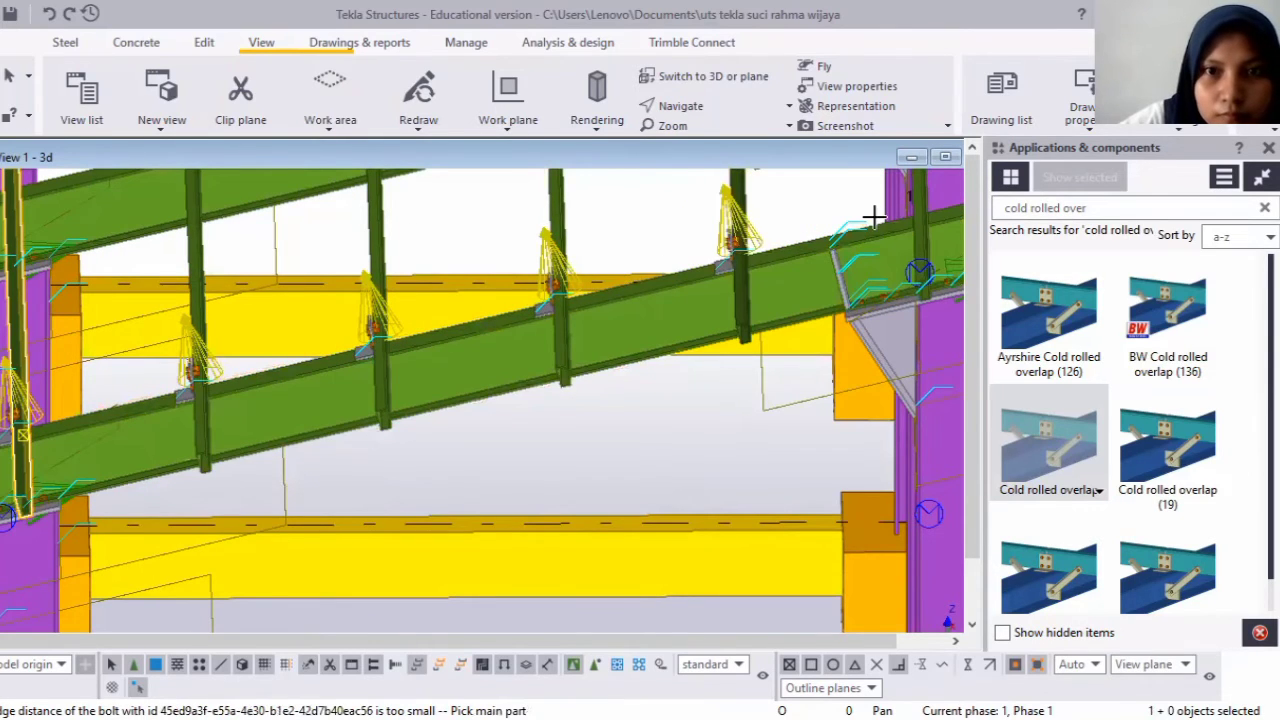
# Connect the purlin above the grid 1 column and the outermost purlin beyond it to the front roof beam with Cold rolled overlap.
pyautogui.scroll(-2, 830, 240)
pyautogui.scroll(2, 793, 235)
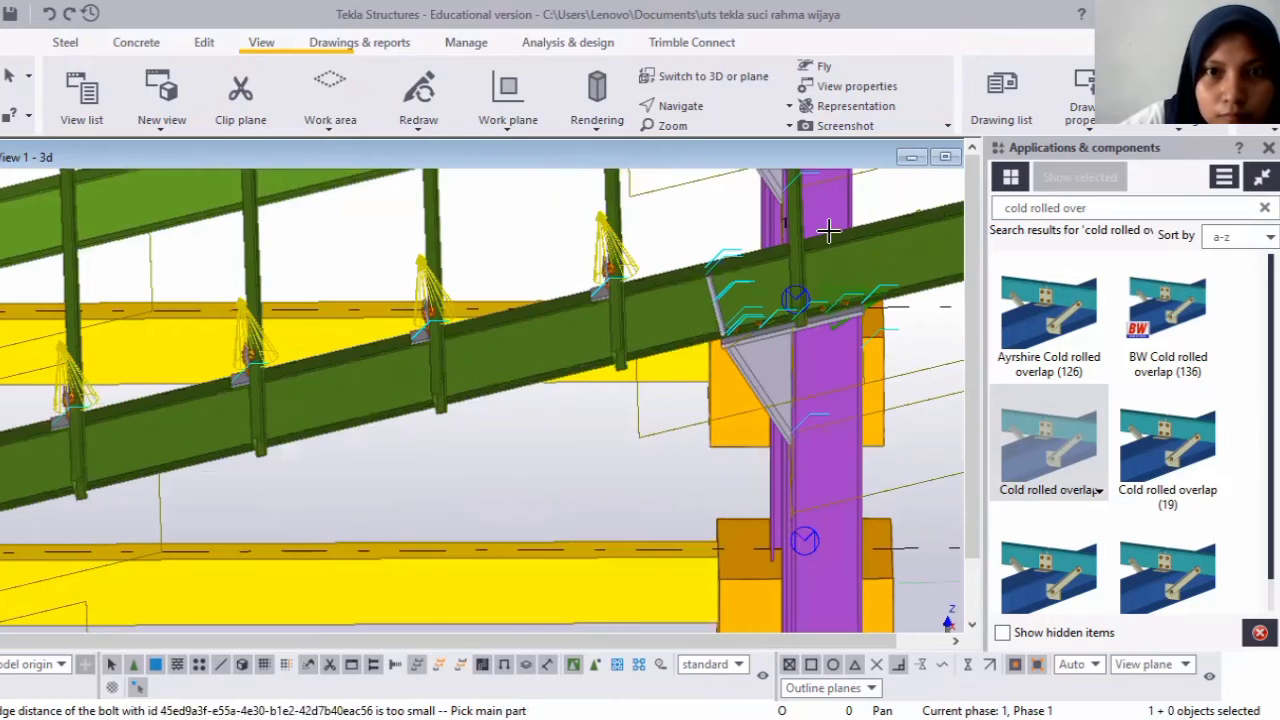
pyautogui.click(800, 237)
pyautogui.click(826, 236)
pyautogui.middleClick(623, 261)
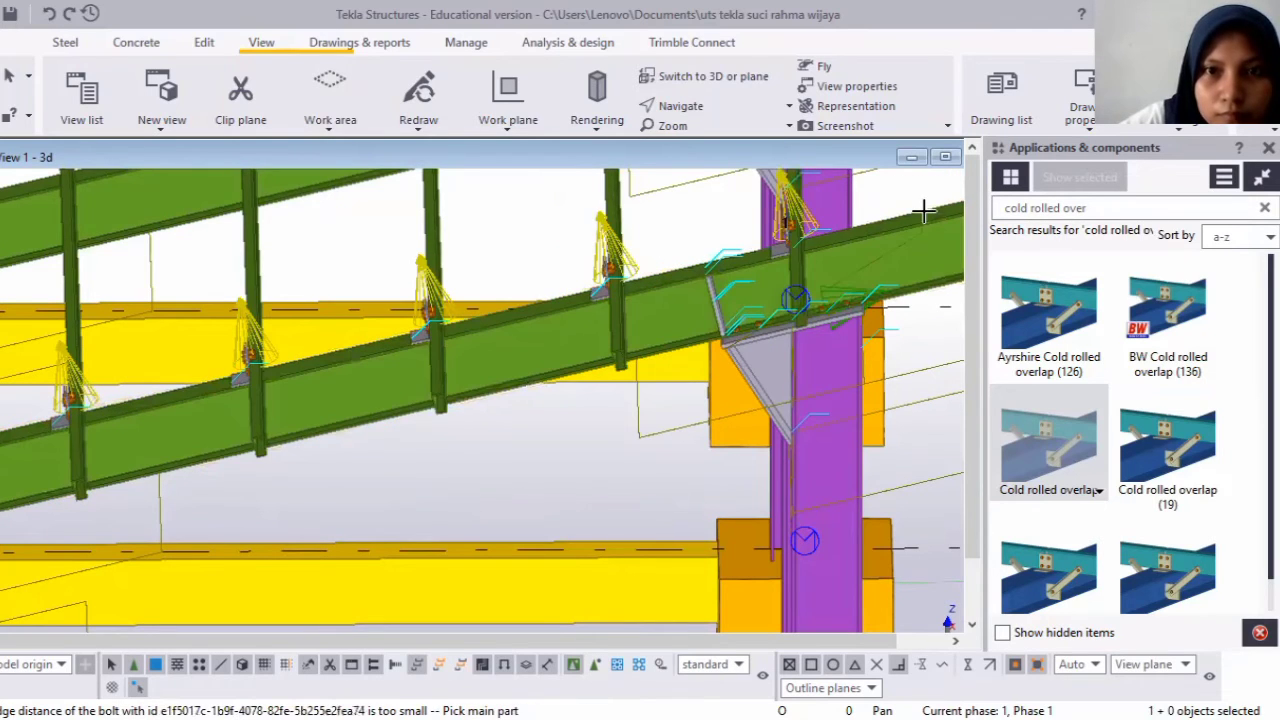
pyautogui.scroll(-2, 915, 213)
pyautogui.scroll(2, 890, 232)
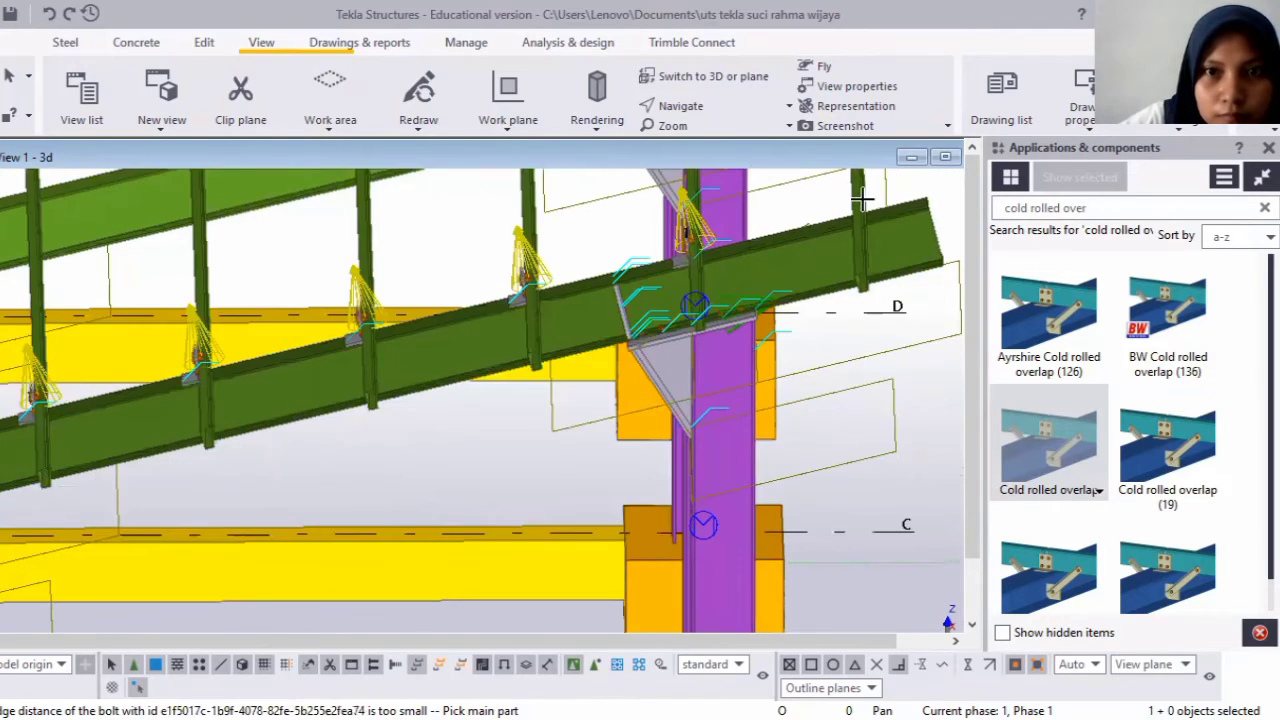
pyautogui.click(860, 206)
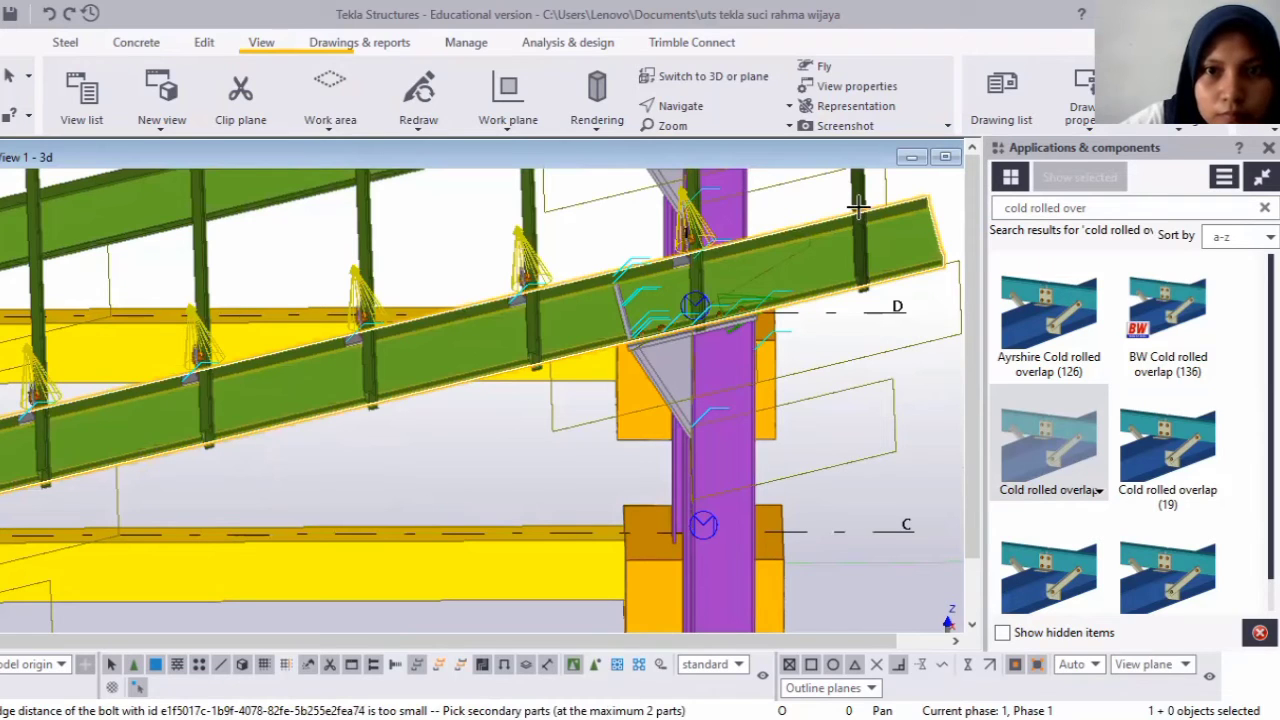
pyautogui.middleClick(858, 206)
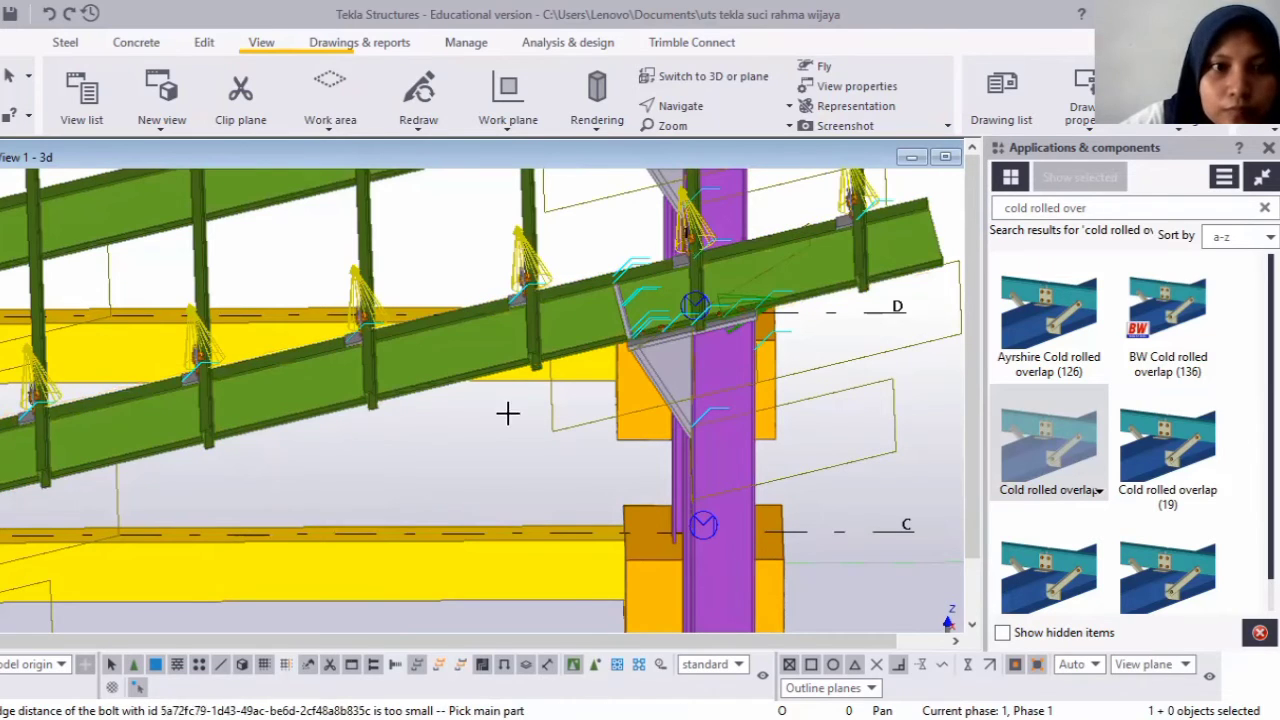
# Set the bolt diameter to 12 in the Cold rolled overlap connection at the outermost purlin beyond grid 2 and apply the modification.
pyautogui.scroll(-3, 66, 460)
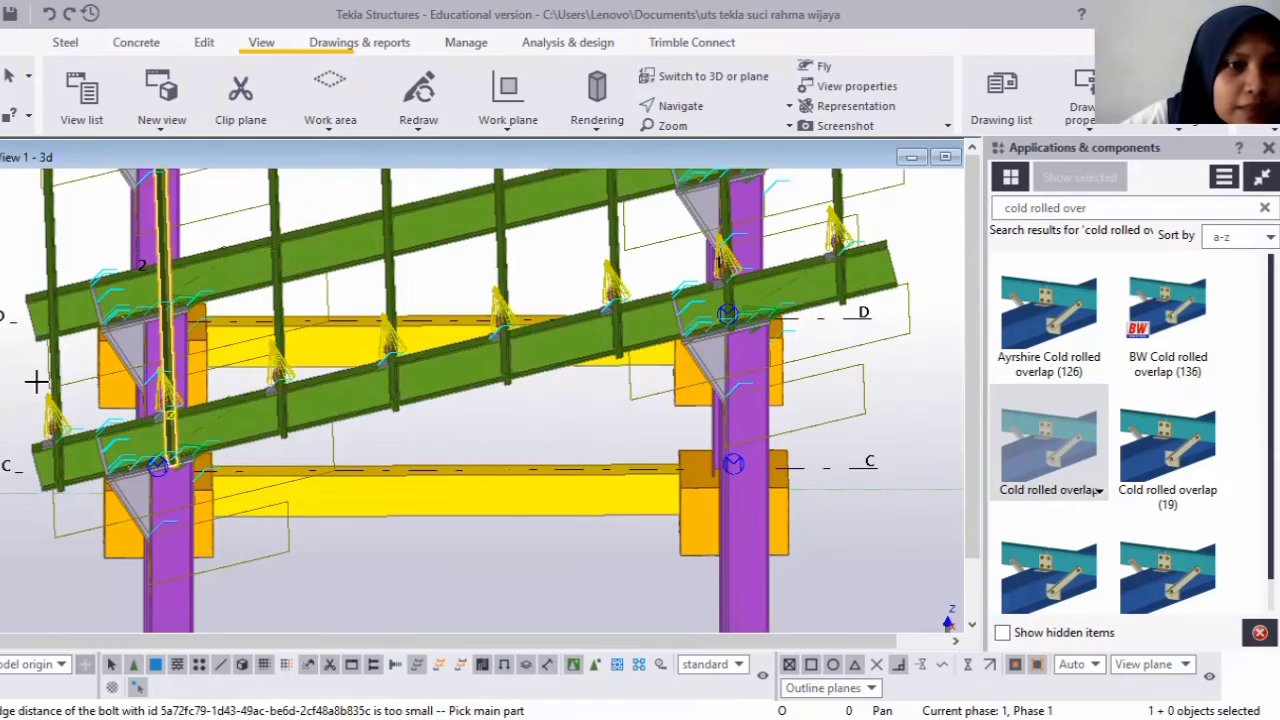
pyautogui.scroll(2, 36, 381)
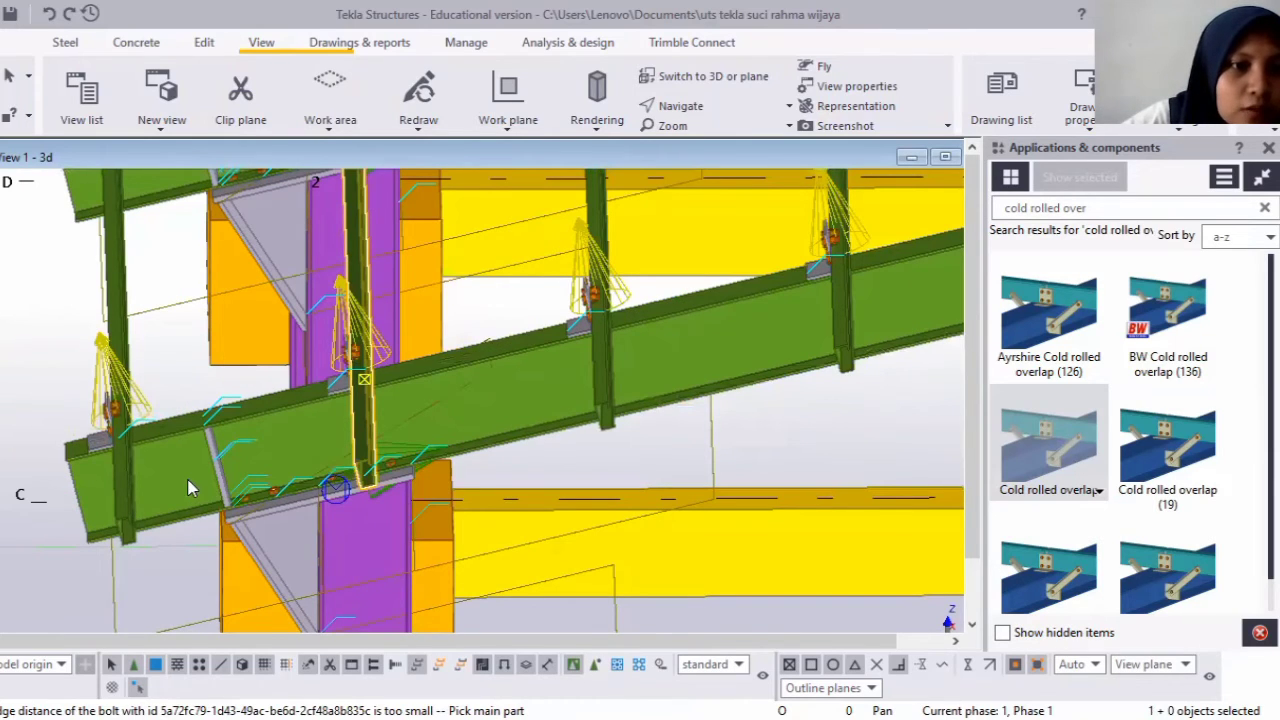
pyautogui.scroll(1, 190, 489)
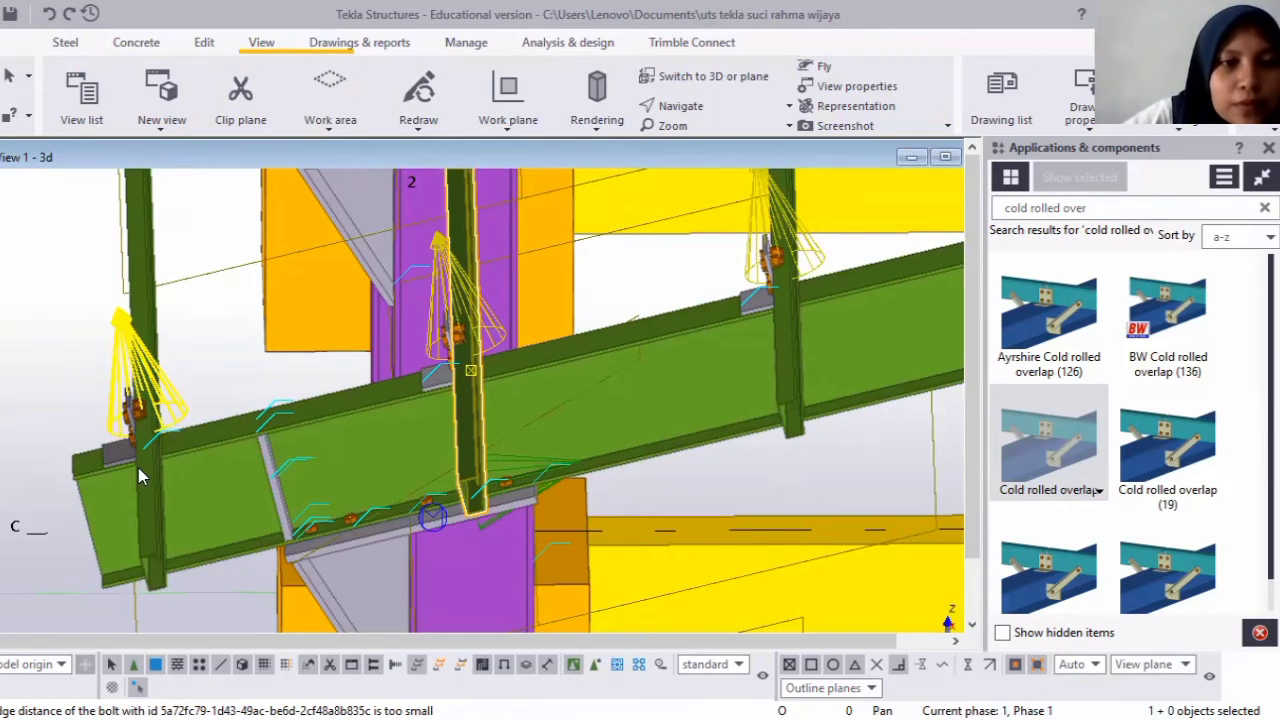
pyautogui.scroll(1, 124, 396)
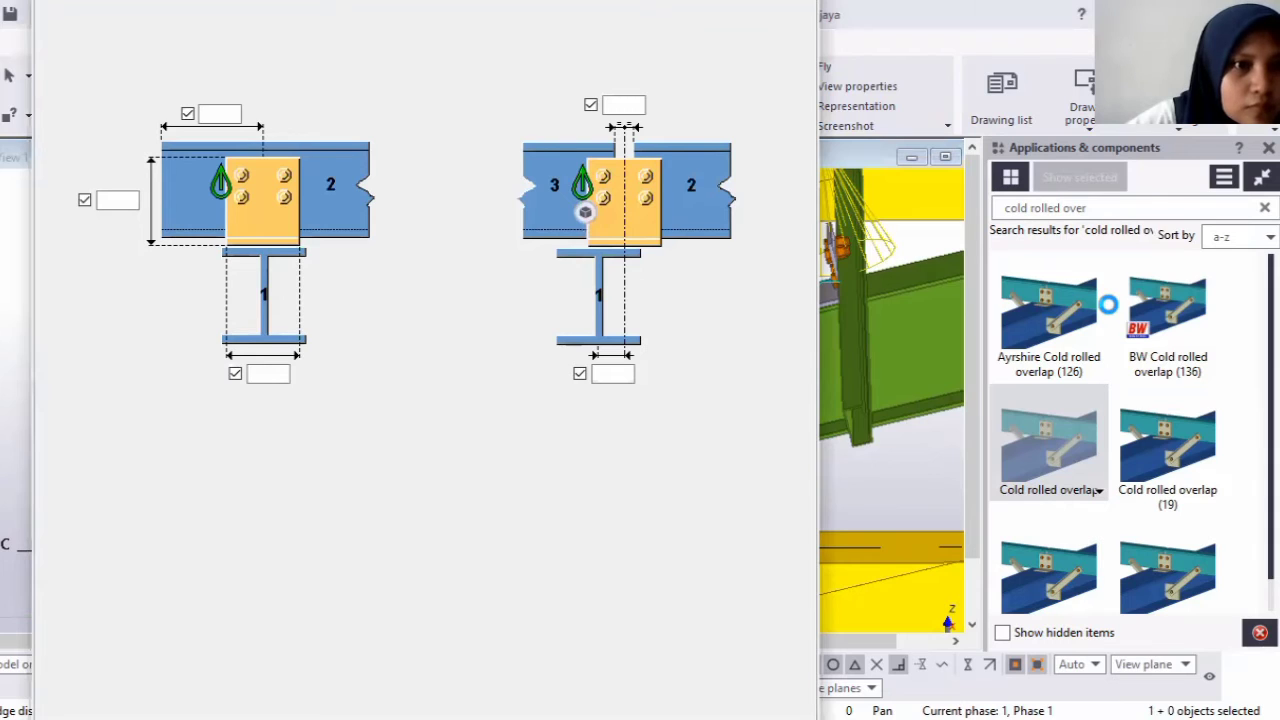
pyautogui.click(253, 81)
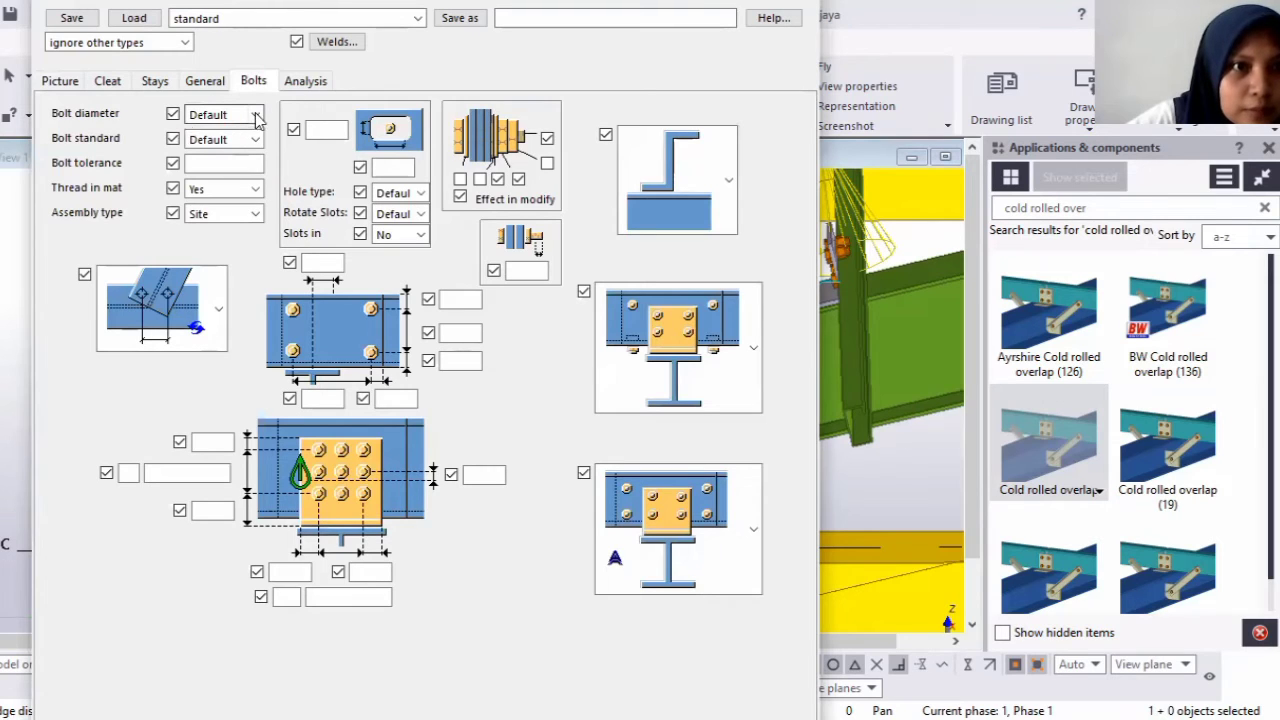
pyautogui.click(255, 115)
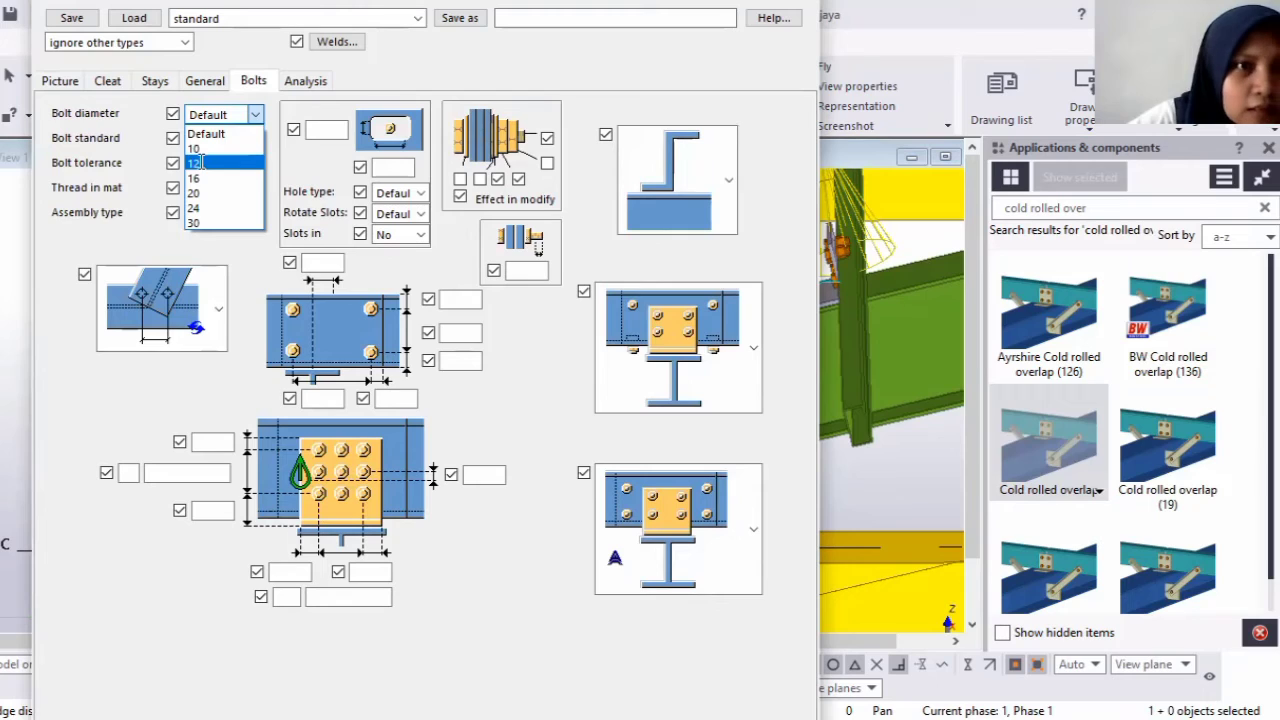
pyautogui.click(200, 163)
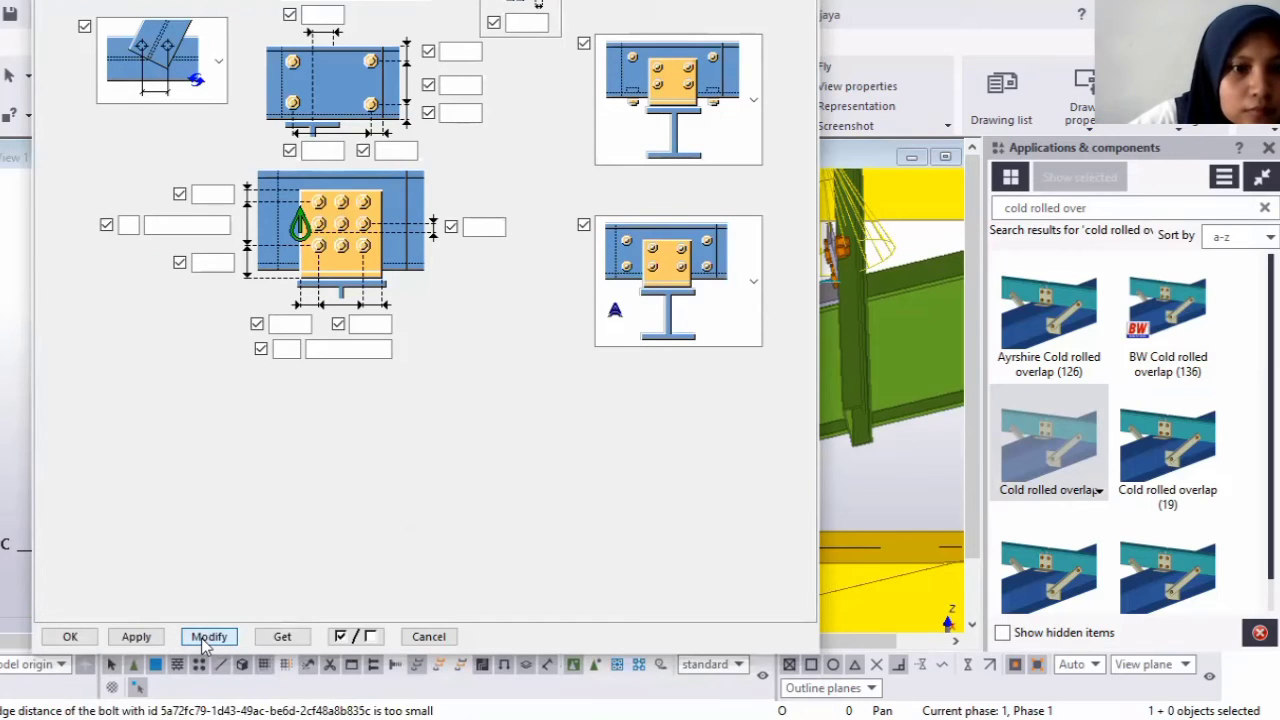
pyautogui.click(71, 634)
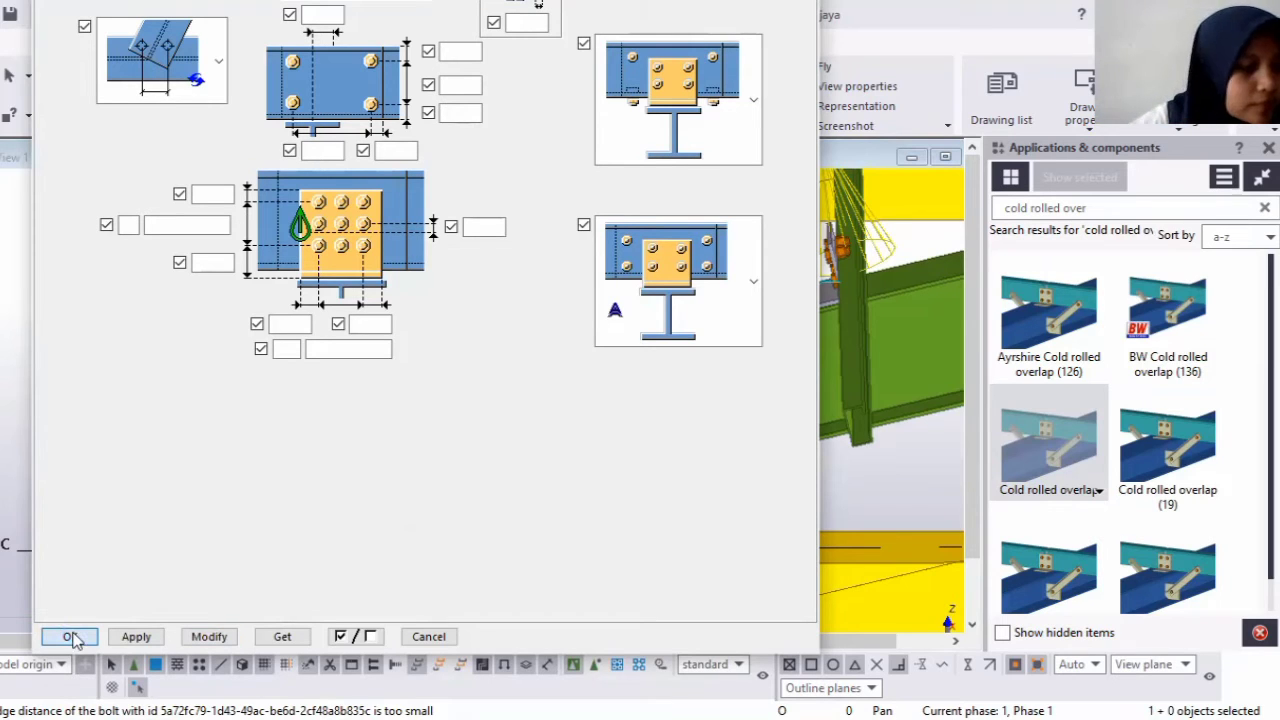
pyautogui.click(73, 636)
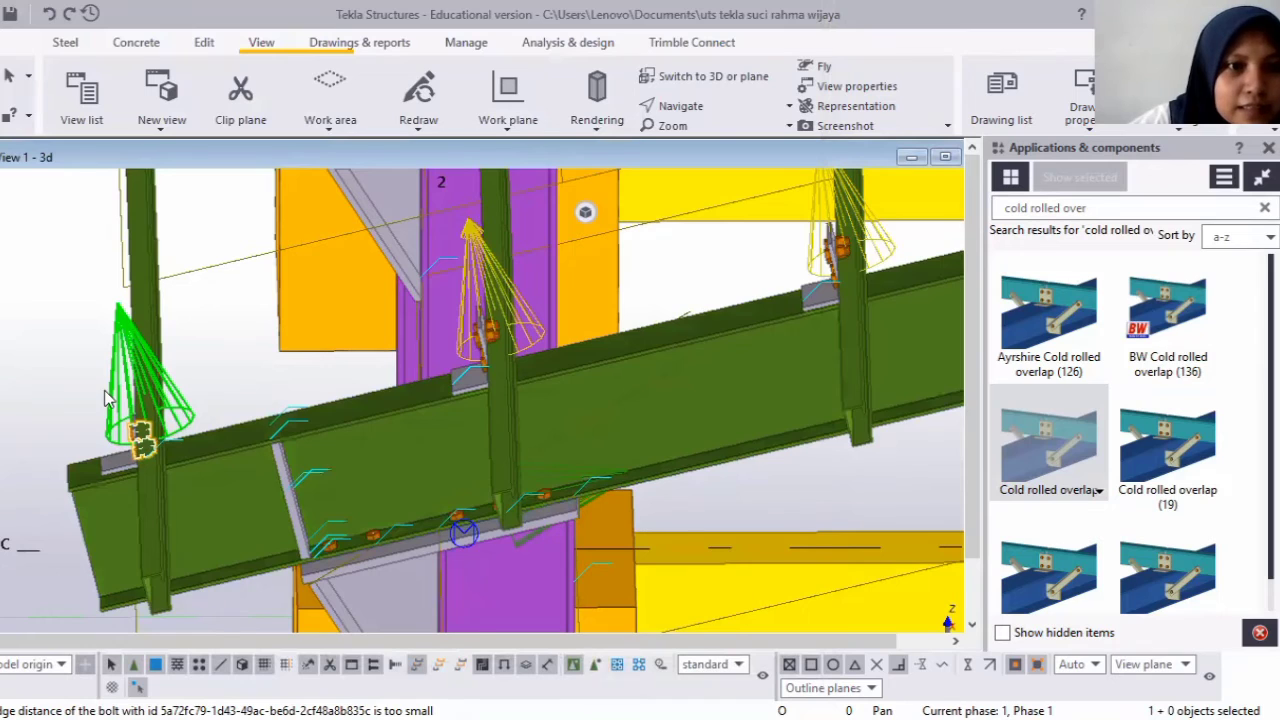
# Inspect the modified connection at the outermost purlin beyond grid 2 and reopen its Cold rolled overlap properties.
pyautogui.scroll(2, 112, 398)
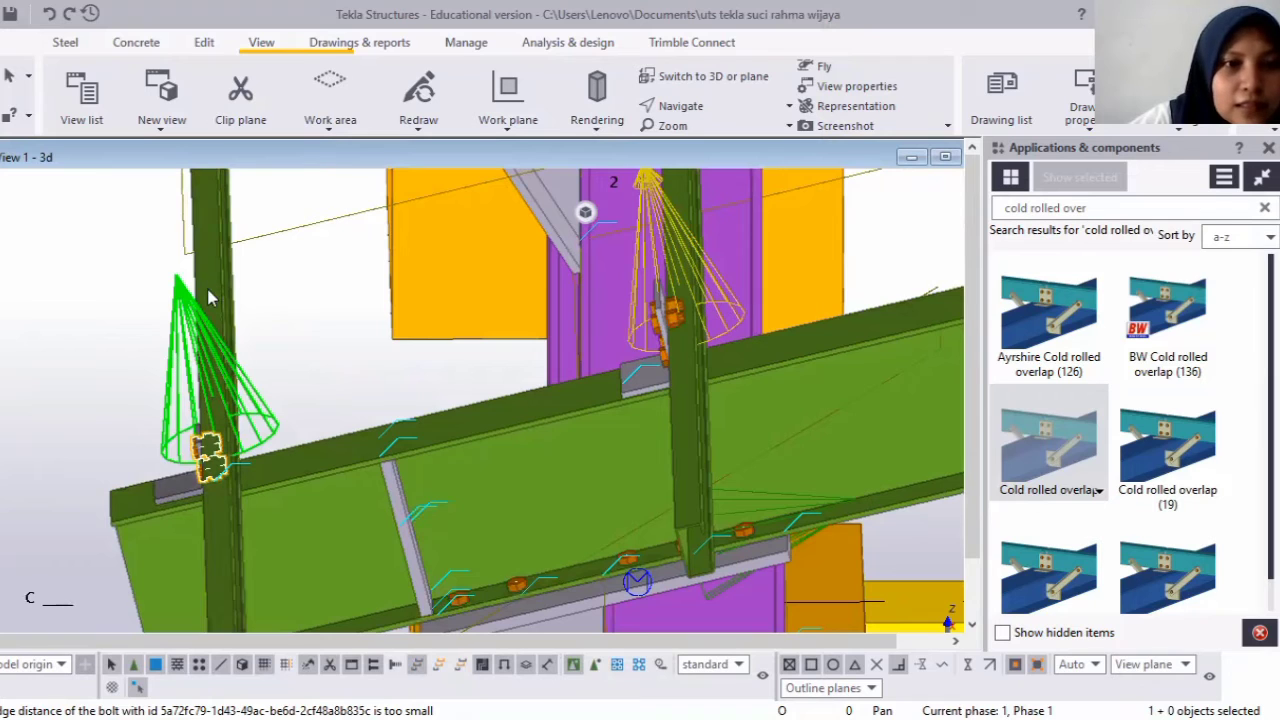
pyautogui.scroll(-2, 205, 300)
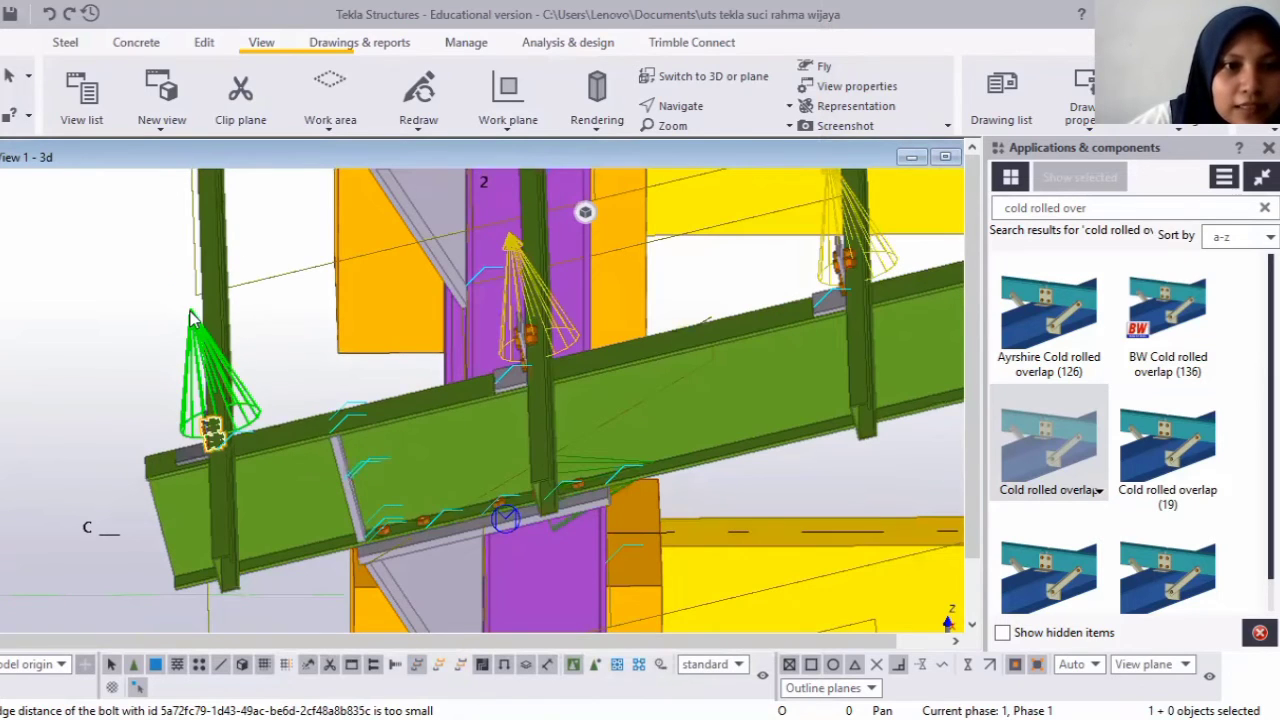
pyautogui.scroll(1, 194, 318)
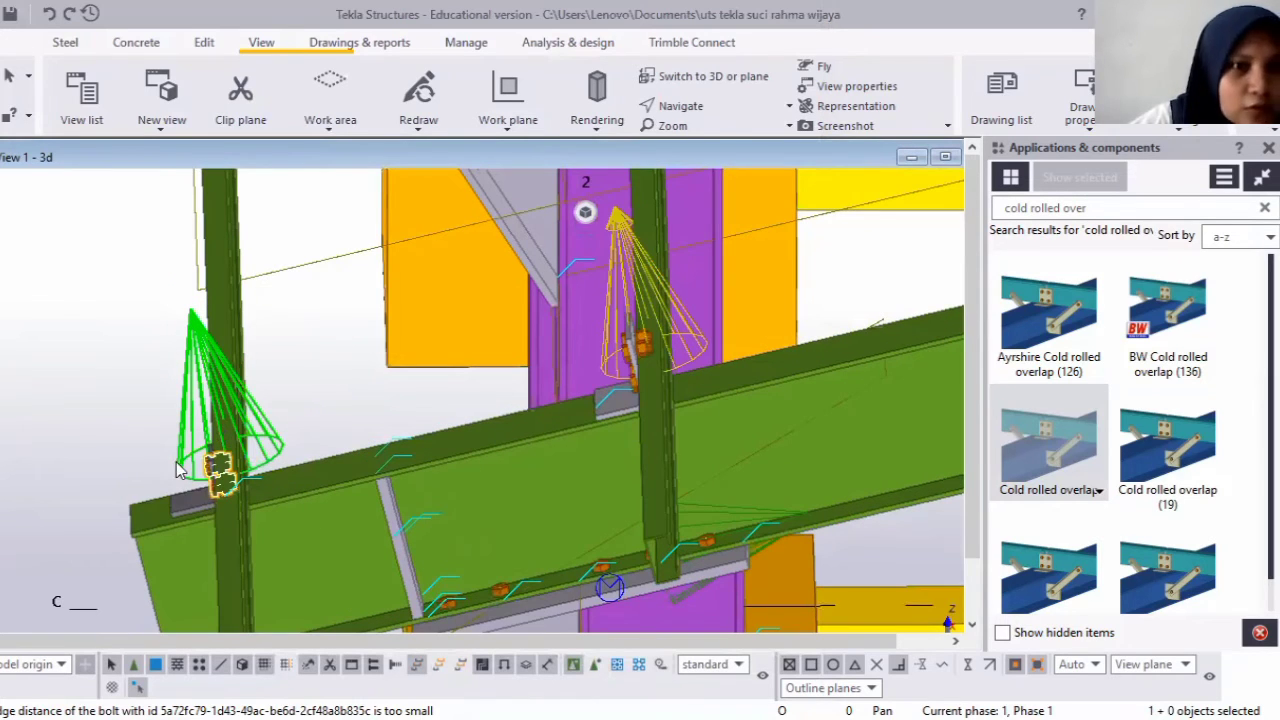
pyautogui.scroll(-1, 142, 462)
pyautogui.scroll(-2, 669, 336)
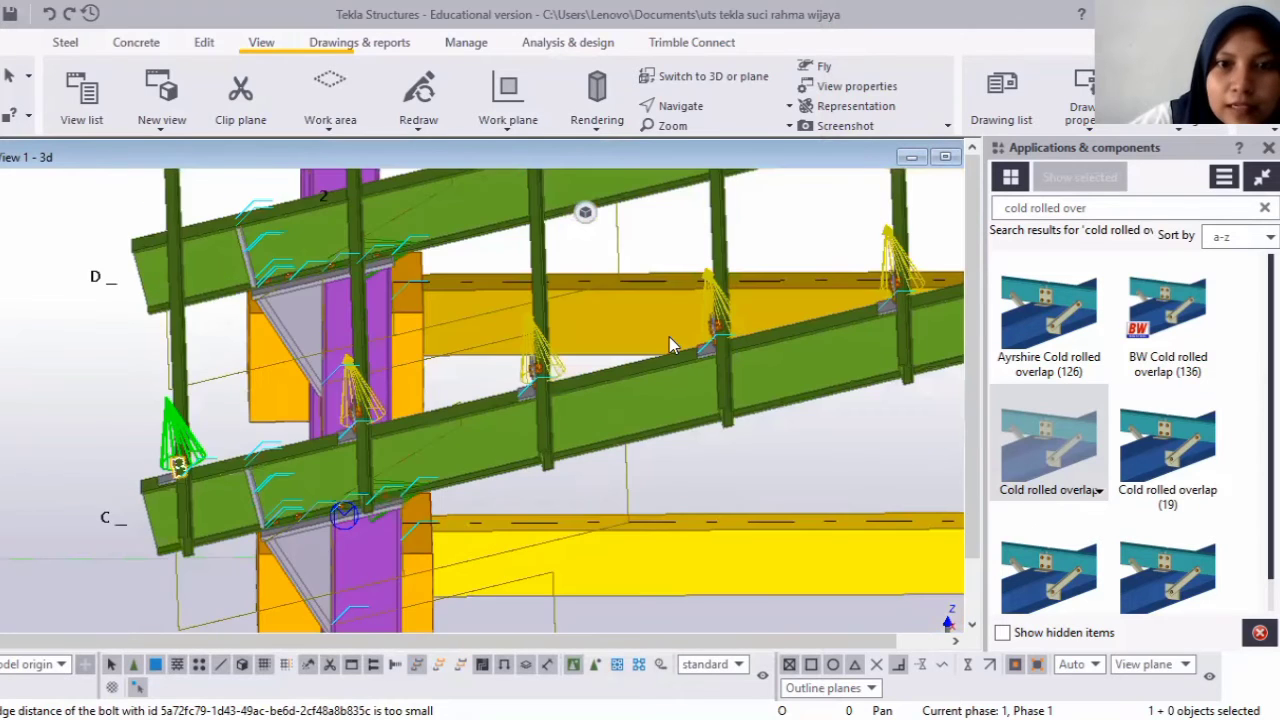
pyautogui.scroll(2, 360, 410)
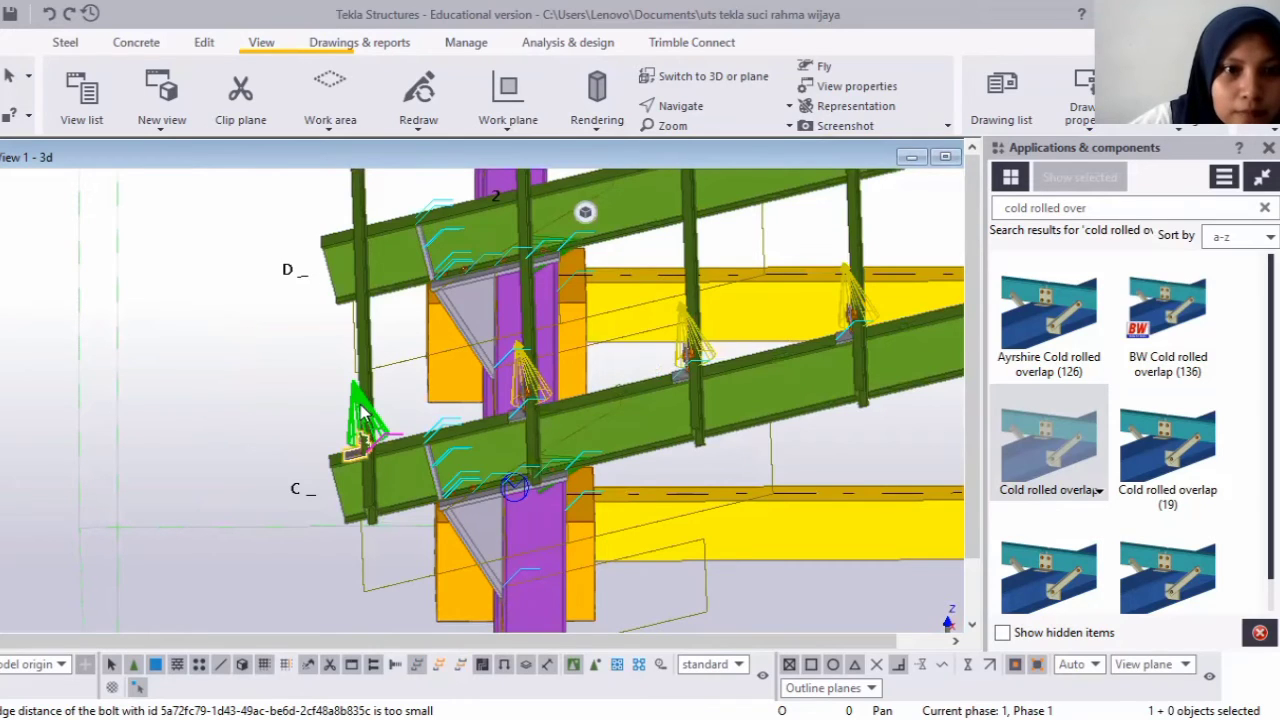
pyautogui.doubleClick(437, 537)
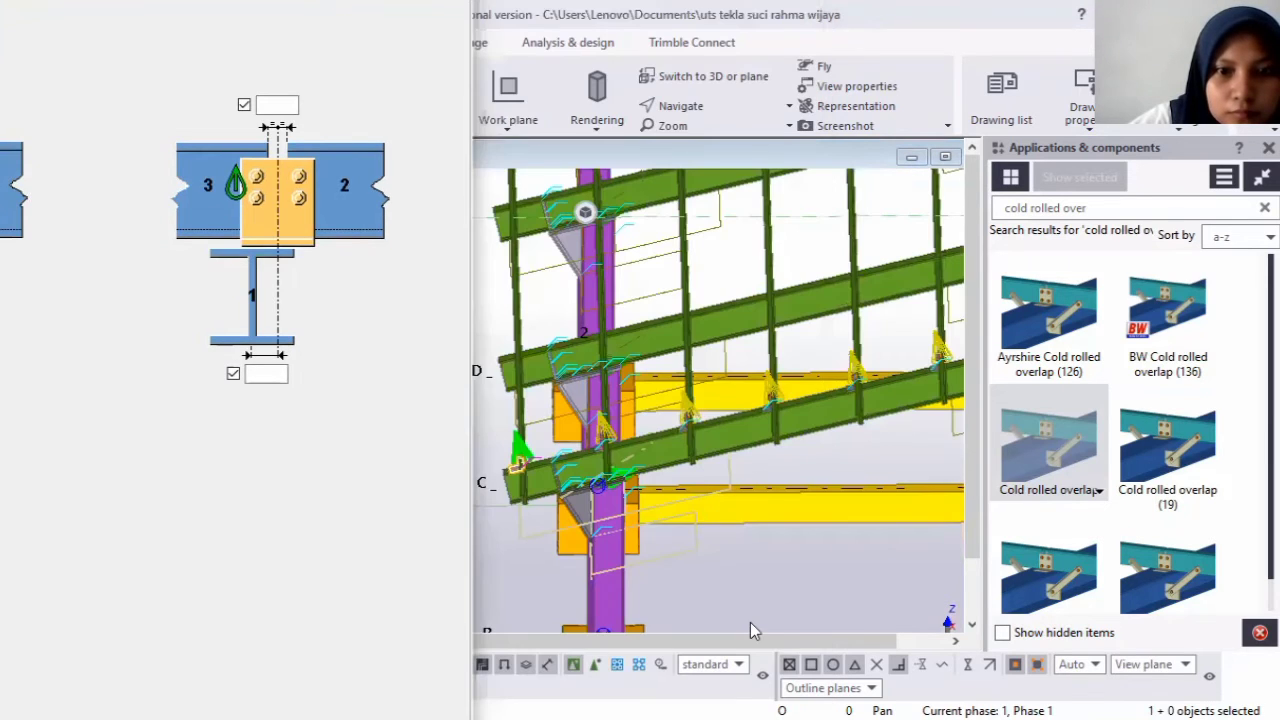
# Add the front roof beam's overlap connections at the grid 2 purlin and the next two purlins to the selection.
pyautogui.scroll(-1, 753, 630)
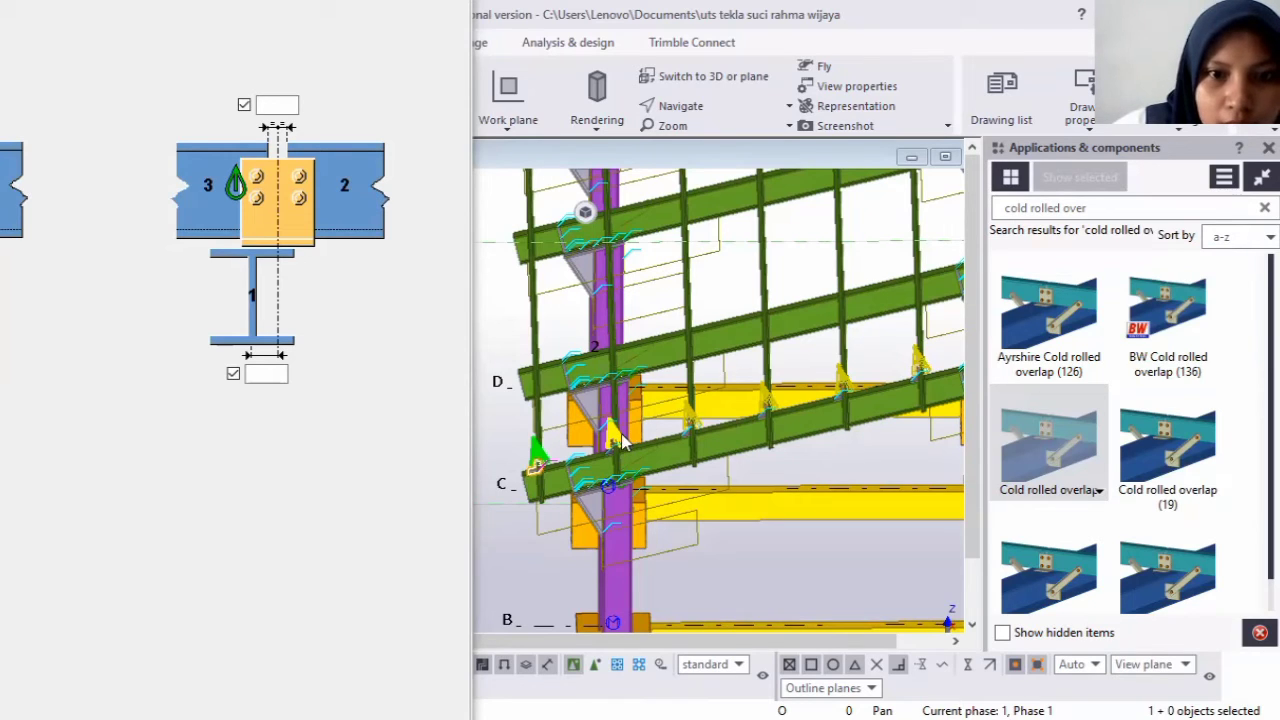
pyautogui.keyDown('shift'); pyautogui.click(691, 420); pyautogui.keyUp('shift')
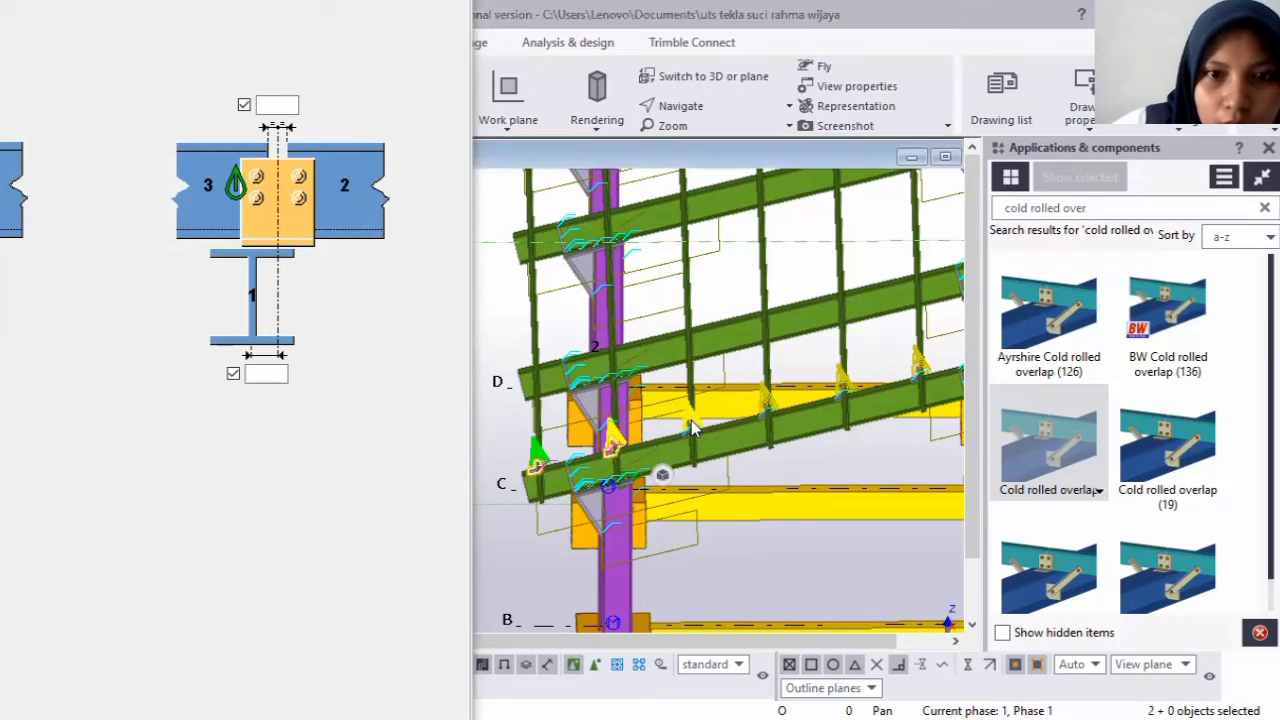
pyautogui.keyDown('shift'); pyautogui.click(764, 392); pyautogui.keyUp('shift')
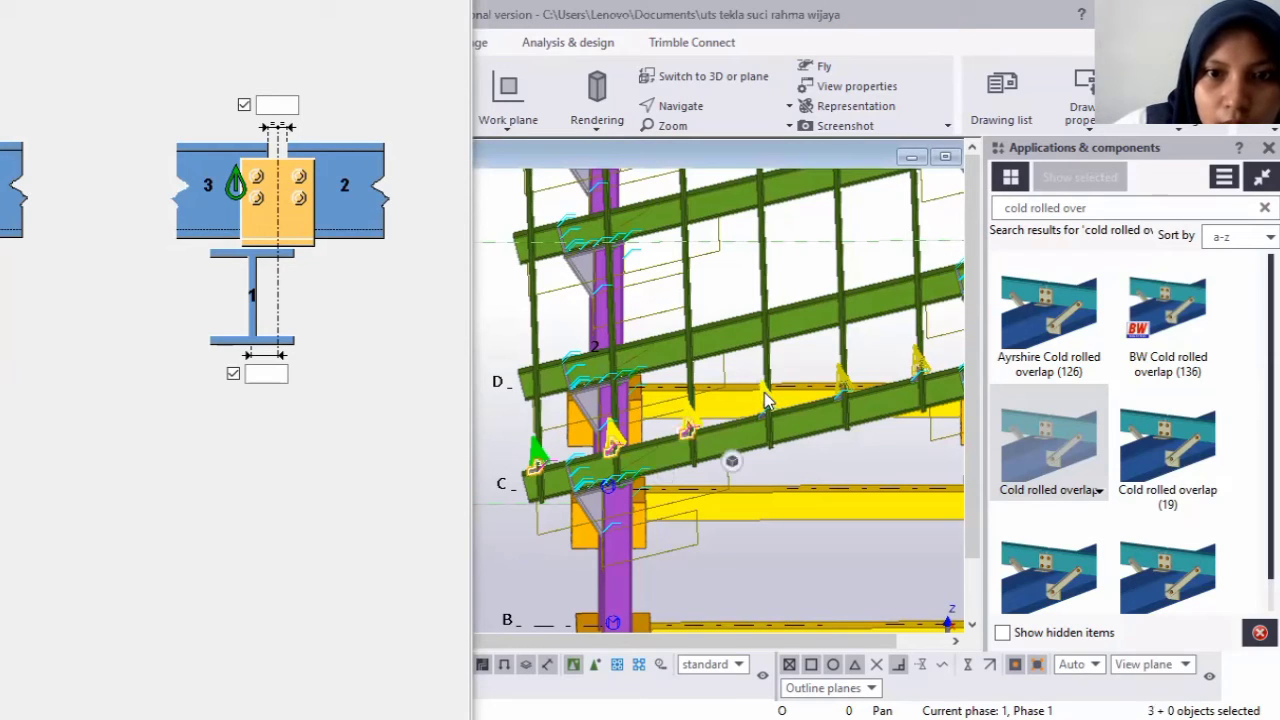
pyautogui.keyDown('shift'); pyautogui.click(764, 402); pyautogui.keyUp('shift')
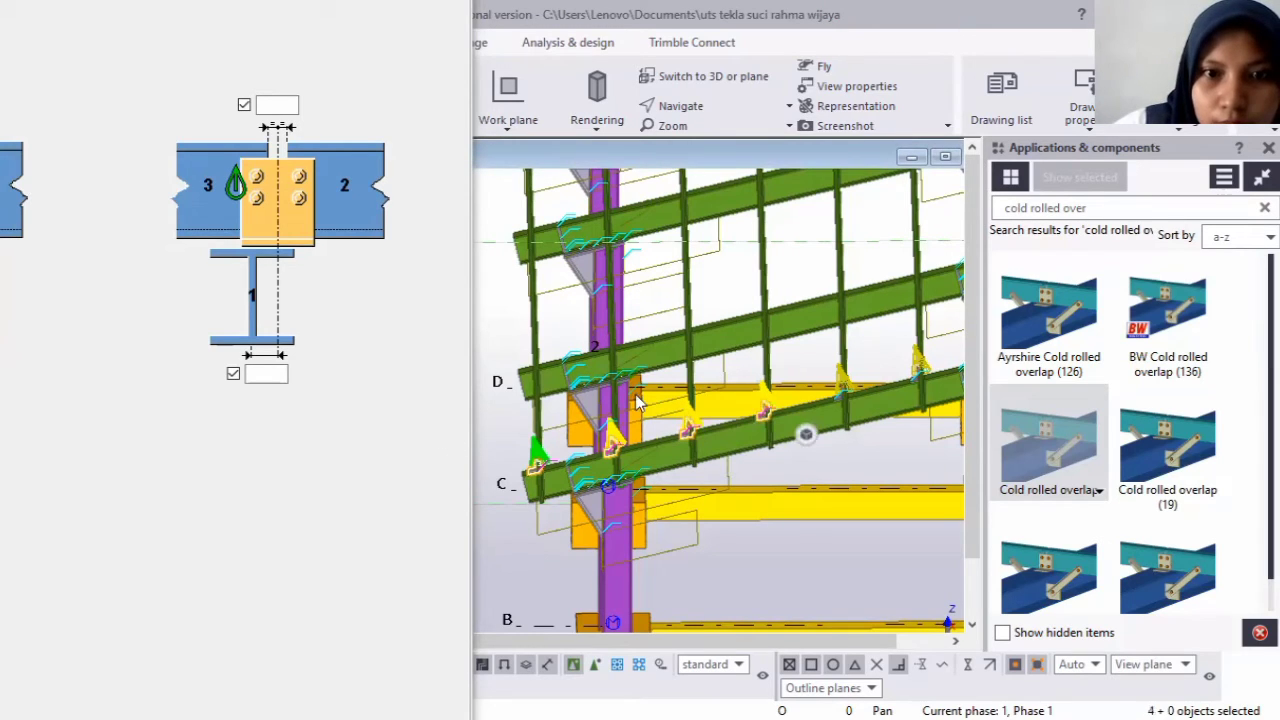
pyautogui.scroll(-2, 636, 392)
pyautogui.scroll(3, 715, 440)
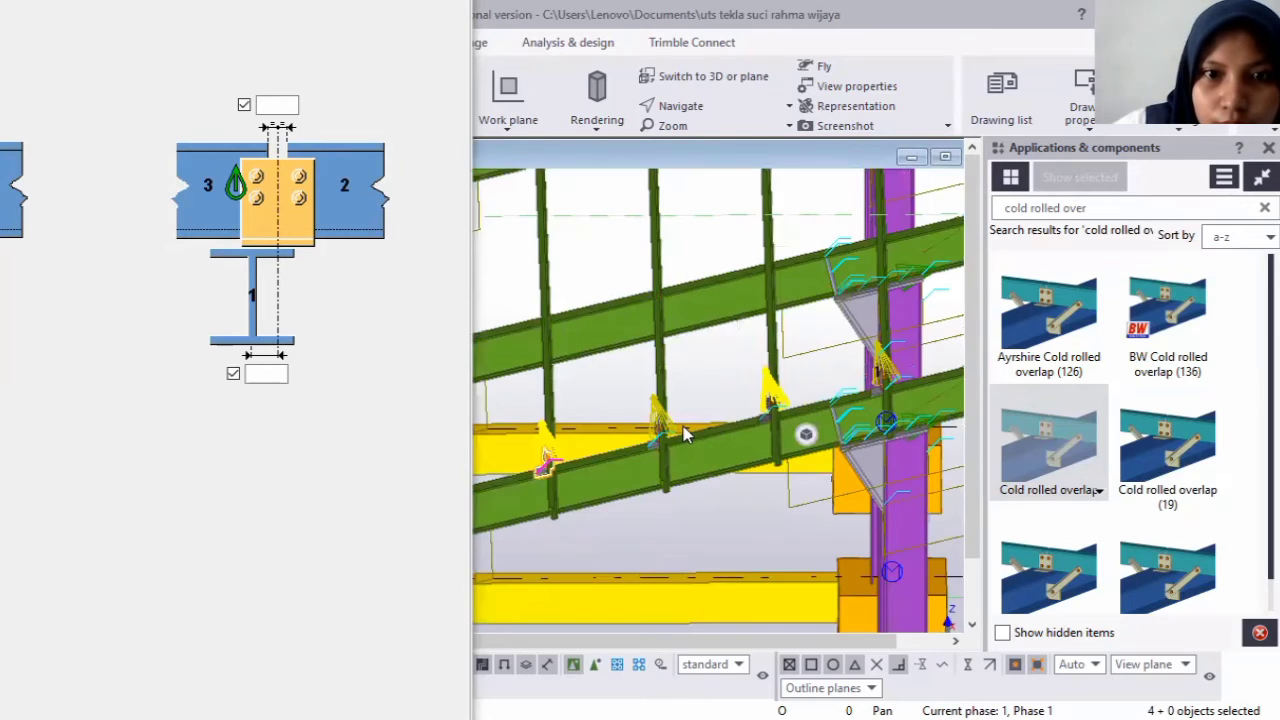
# Add the remaining overlap connections along the grid A rafter to the selection and apply the Cold rolled overlap (1) settings to them.
pyautogui.keyDown('shift'); pyautogui.click(770, 397); pyautogui.keyUp('shift')
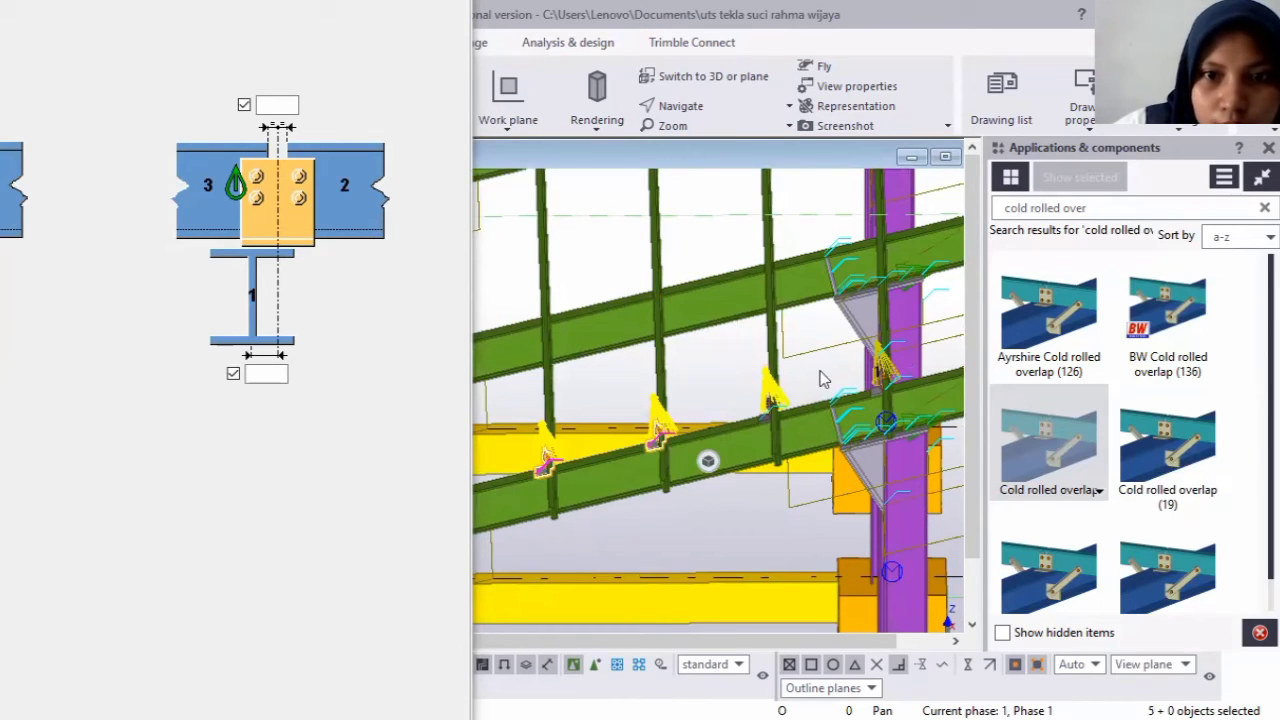
pyautogui.keyDown('shift'); pyautogui.click(768, 390); pyautogui.keyUp('shift')
pyautogui.scroll(-1, 768, 390)
pyautogui.moveTo(880, 368); pyautogui.dragTo(707, 414, button='middle')
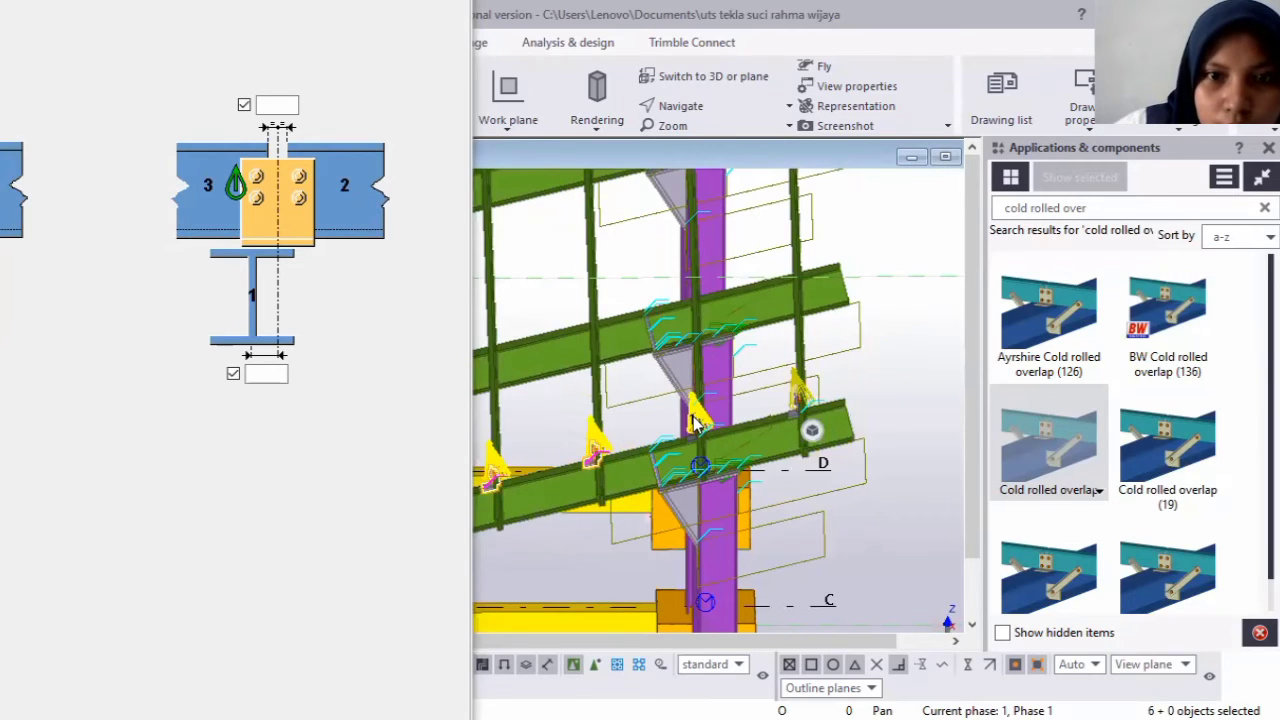
pyautogui.keyDown('shift'); pyautogui.click(797, 398); pyautogui.keyUp('shift')
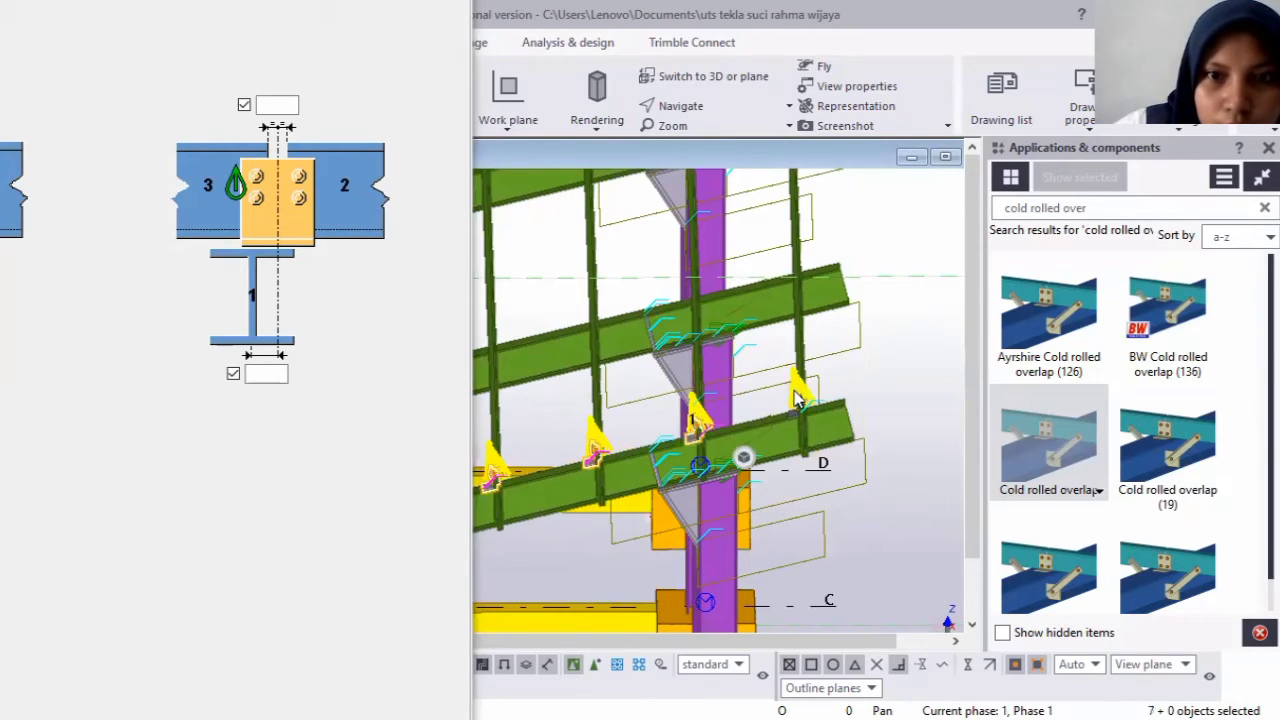
pyautogui.keyDown('shift'); pyautogui.click(795, 393); pyautogui.keyUp('shift')
pyautogui.scroll(-2, 795, 393)
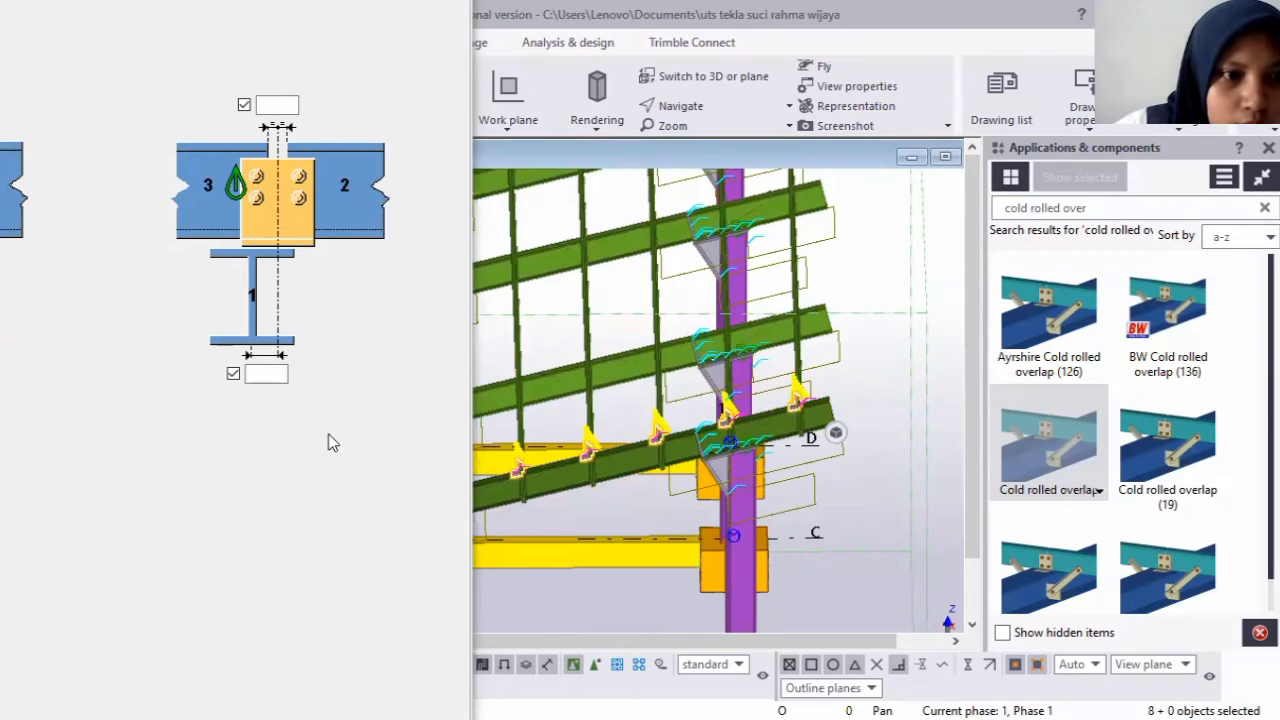
pyautogui.click(156, 618)
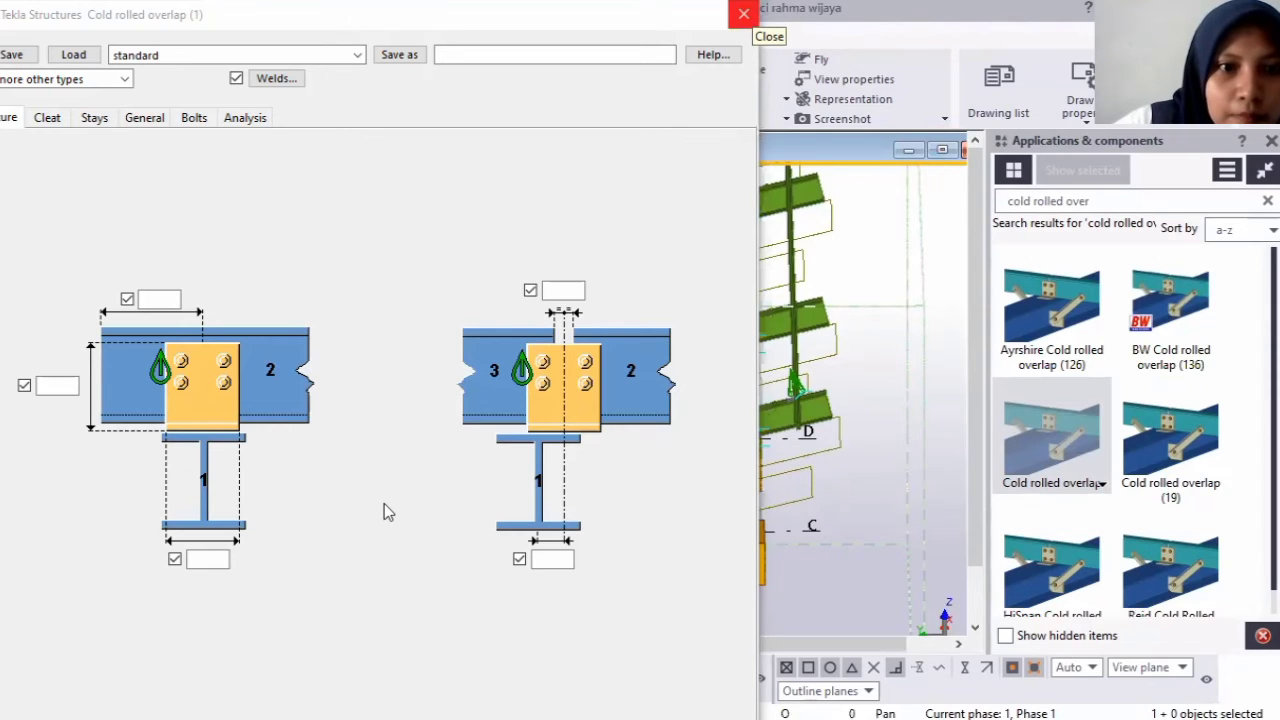
# Inspect the modified overlap connections between the purlins and the grid A rafter.
pyautogui.scroll(2, 348, 495)
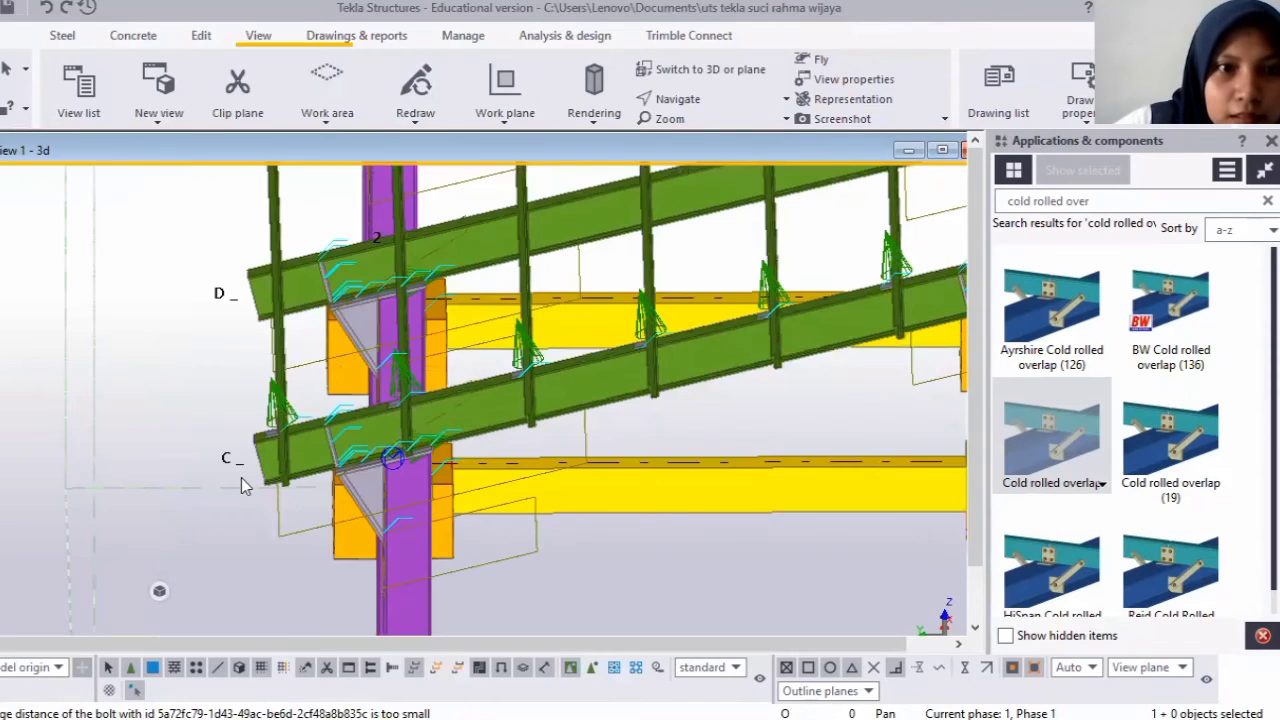
pyautogui.scroll(-2, 240, 474)
pyautogui.scroll(2, 287, 443)
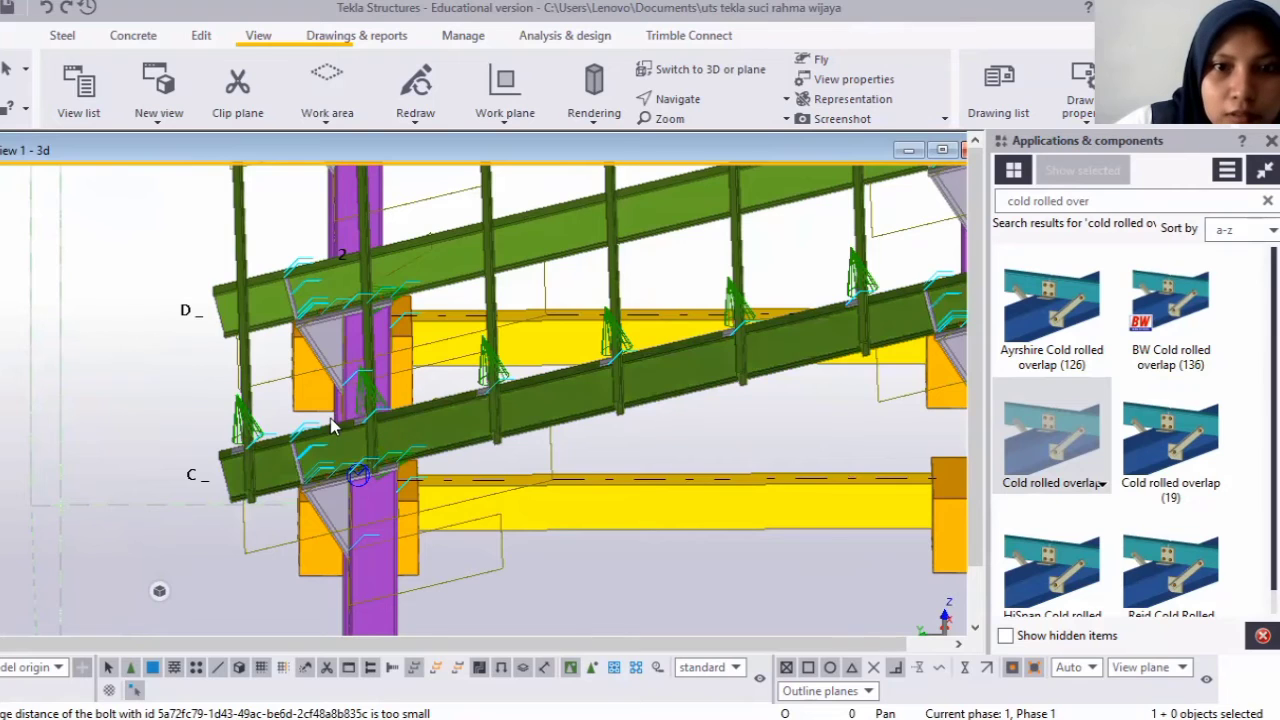
pyautogui.scroll(-2, 333, 425)
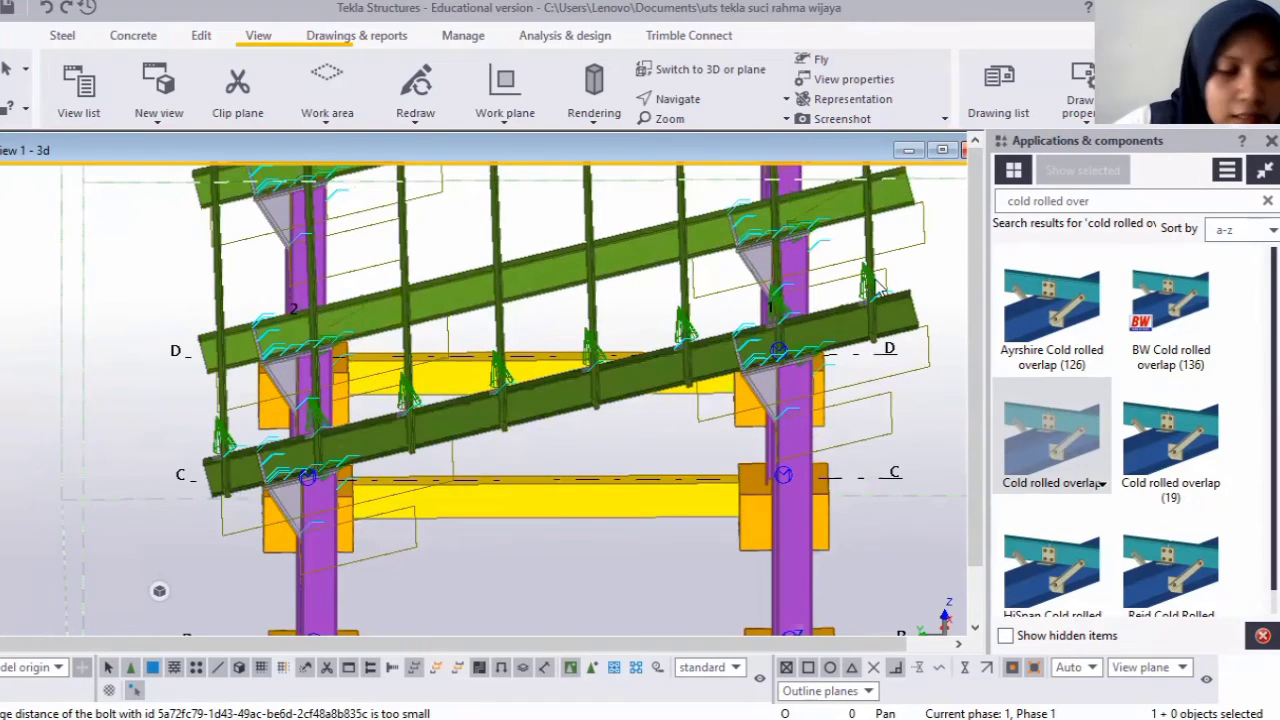
pyautogui.scroll(-2, 880, 288)
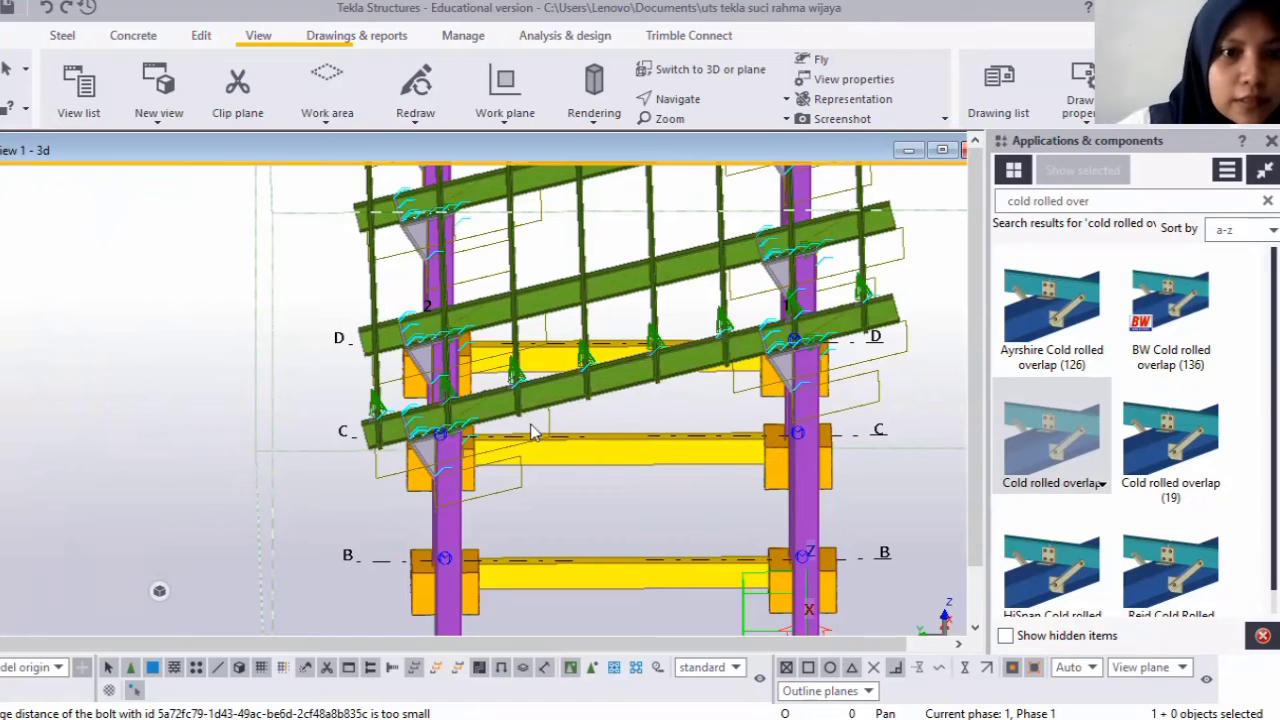
pyautogui.scroll(-3, 445, 430)
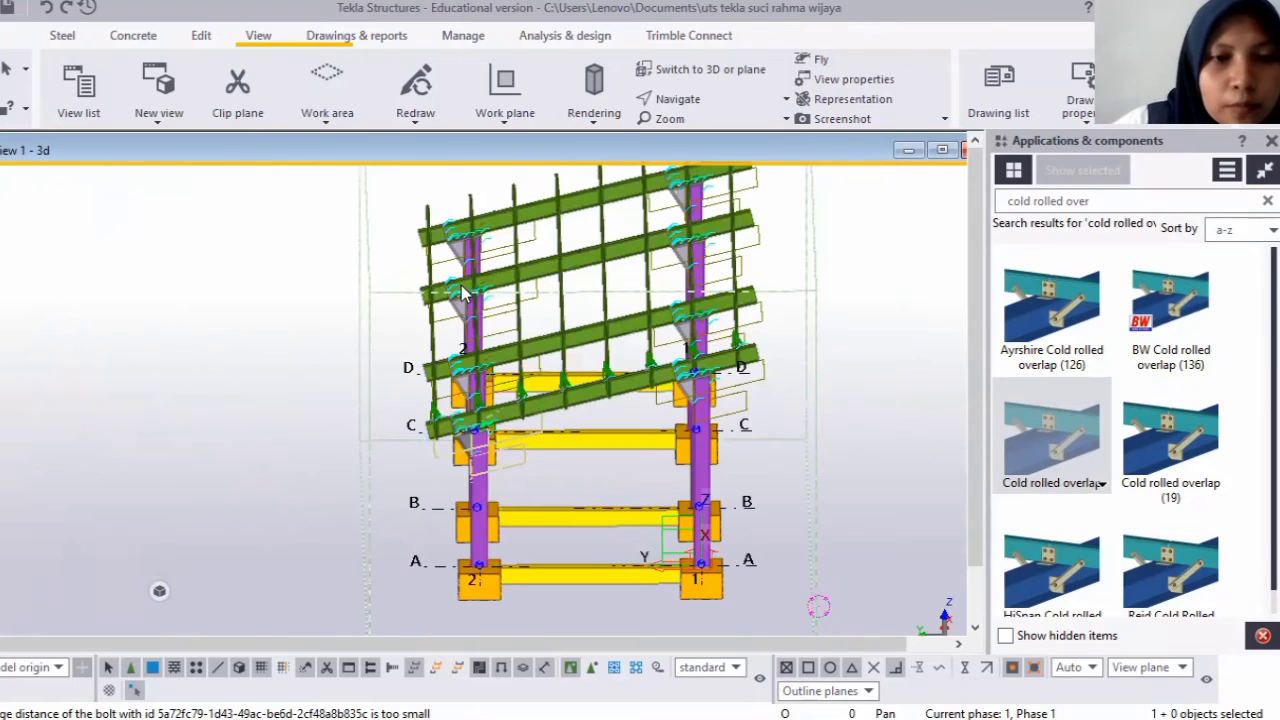
pyautogui.scroll(1, 464, 290)
pyautogui.scroll(-2, 456, 277)
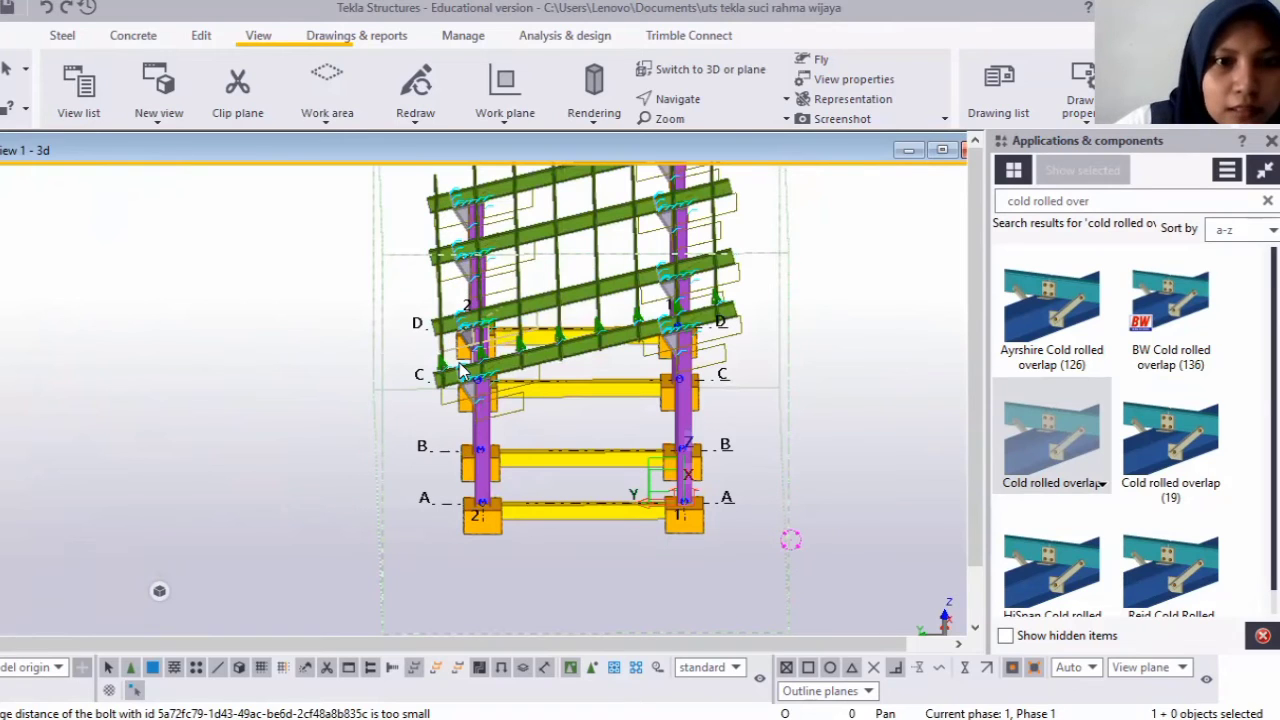
pyautogui.scroll(2, 459, 362)
pyautogui.scroll(2, 410, 356)
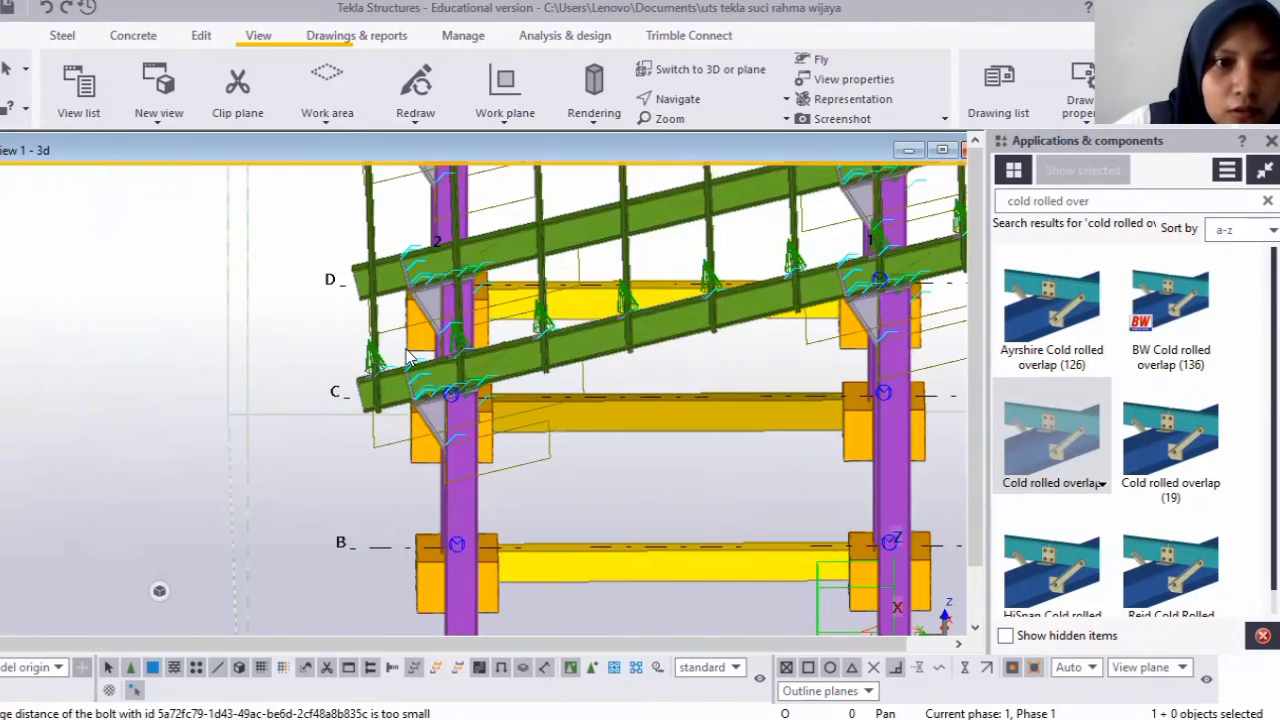
# Select all the cold rolled overlap connections along the grid A rafter, from one overhang to the other.
pyautogui.click(370, 368)
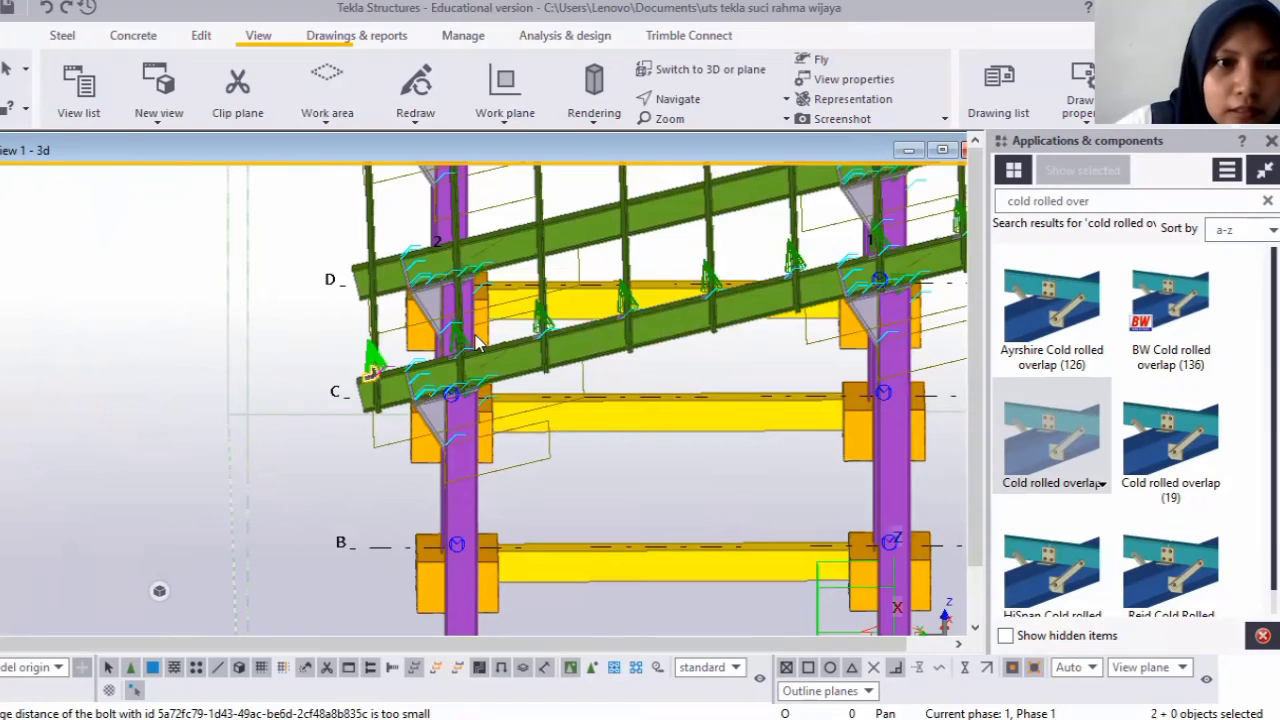
pyautogui.click(556, 309)
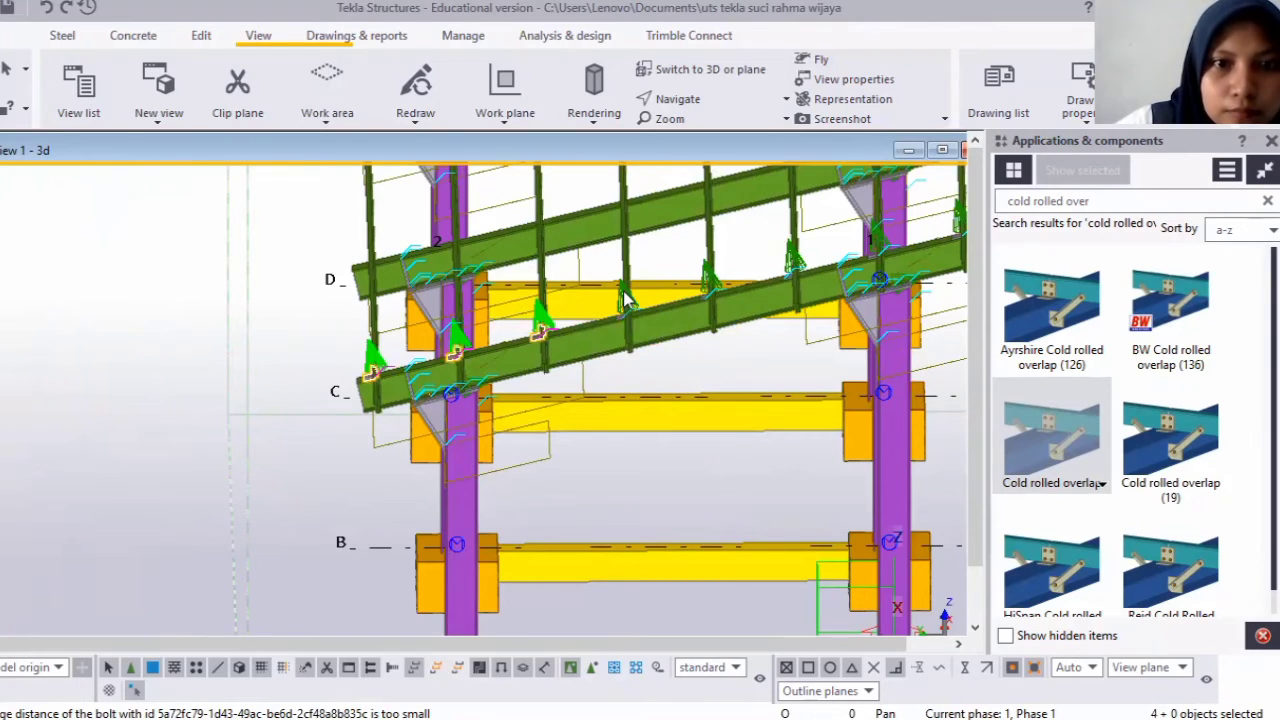
pyautogui.click(708, 285)
pyautogui.keyDown('ctrl'); pyautogui.click(793, 257); pyautogui.keyUp('ctrl')
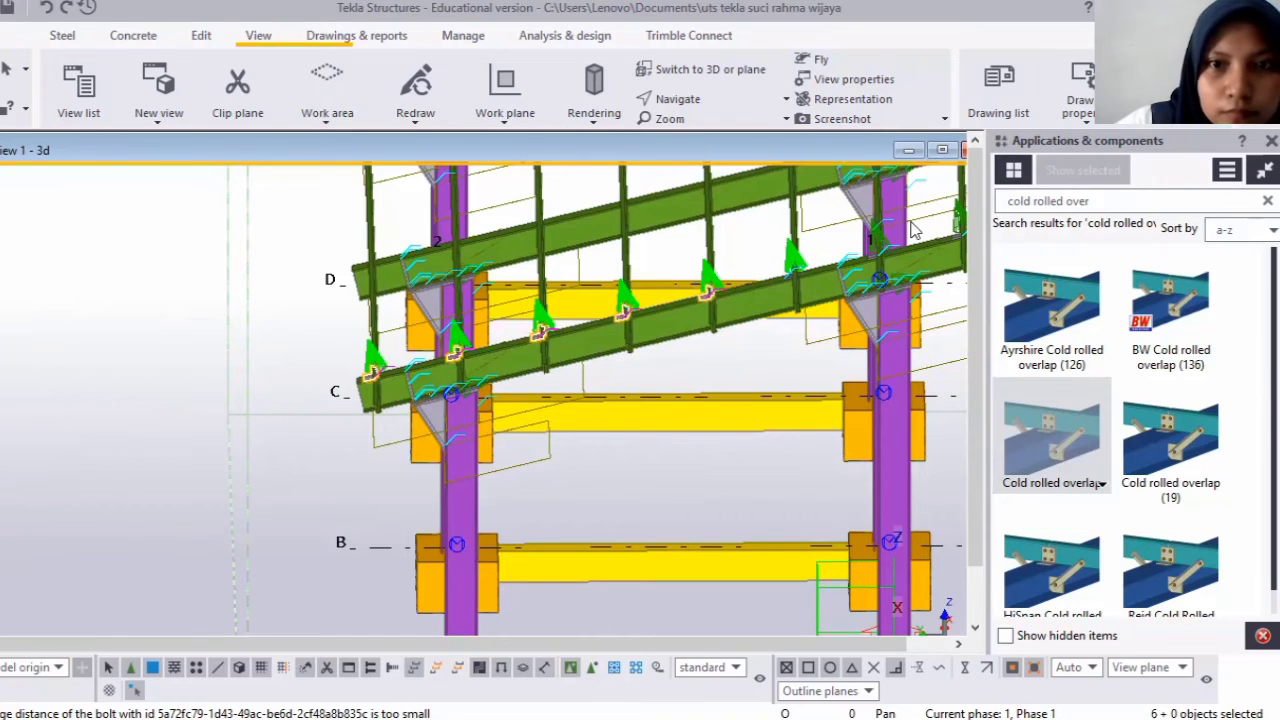
pyautogui.scroll(1, 909, 222)
pyautogui.keyDown('ctrl'); pyautogui.click(889, 231); pyautogui.keyUp('ctrl')
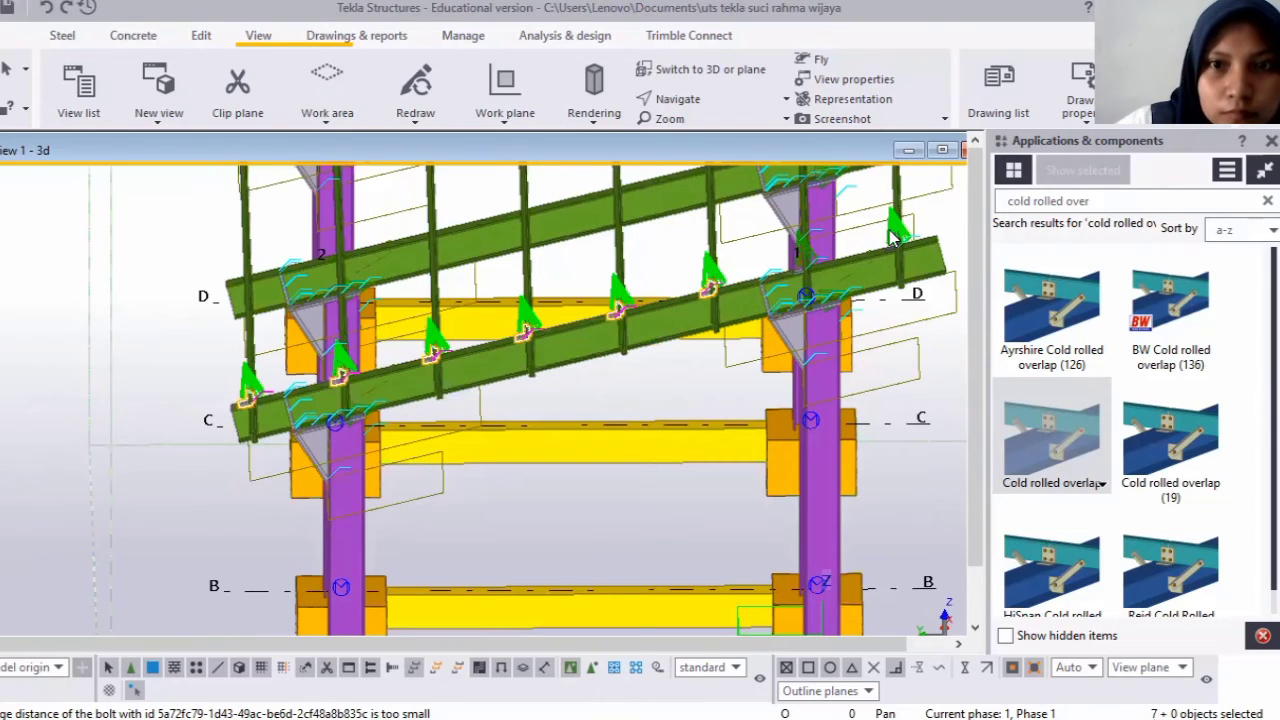
pyautogui.keyDown('ctrl'); pyautogui.click(807, 255); pyautogui.keyUp('ctrl')
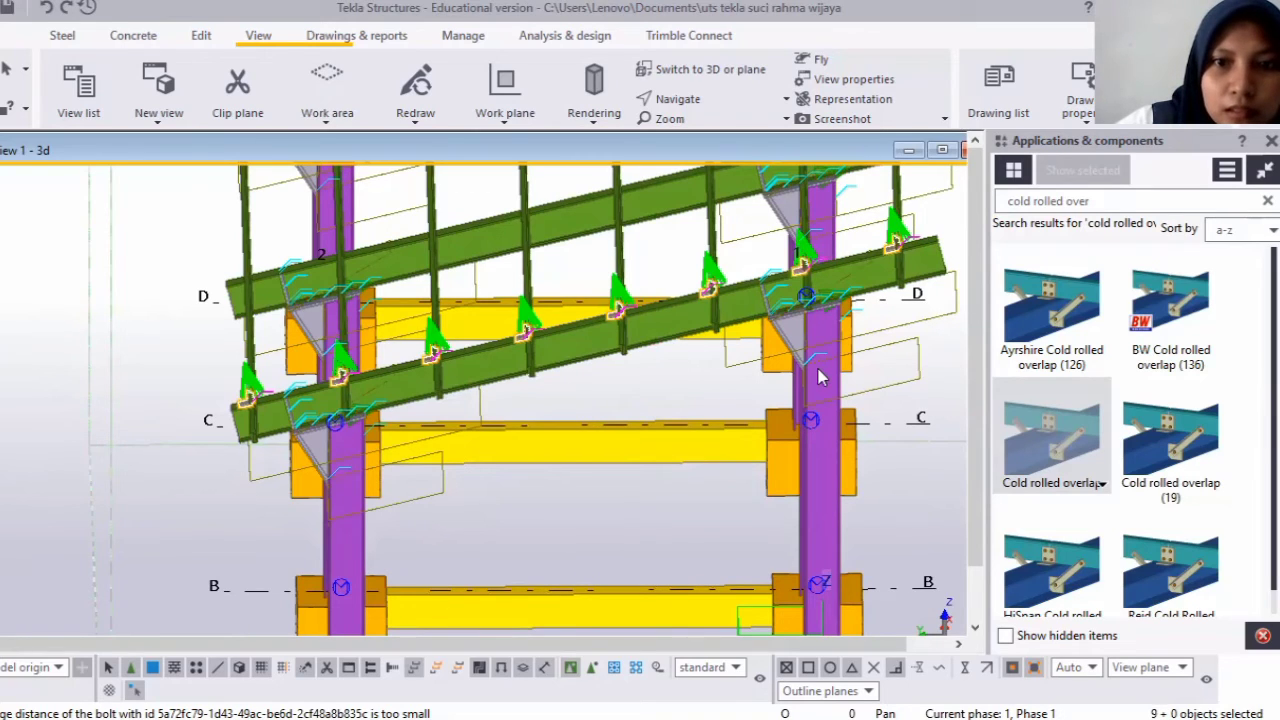
# Make one linear copy of the selected overlap connections at a dX of 3000 mm.
pyautogui.press('Return')
pyautogui.click(142, 273)
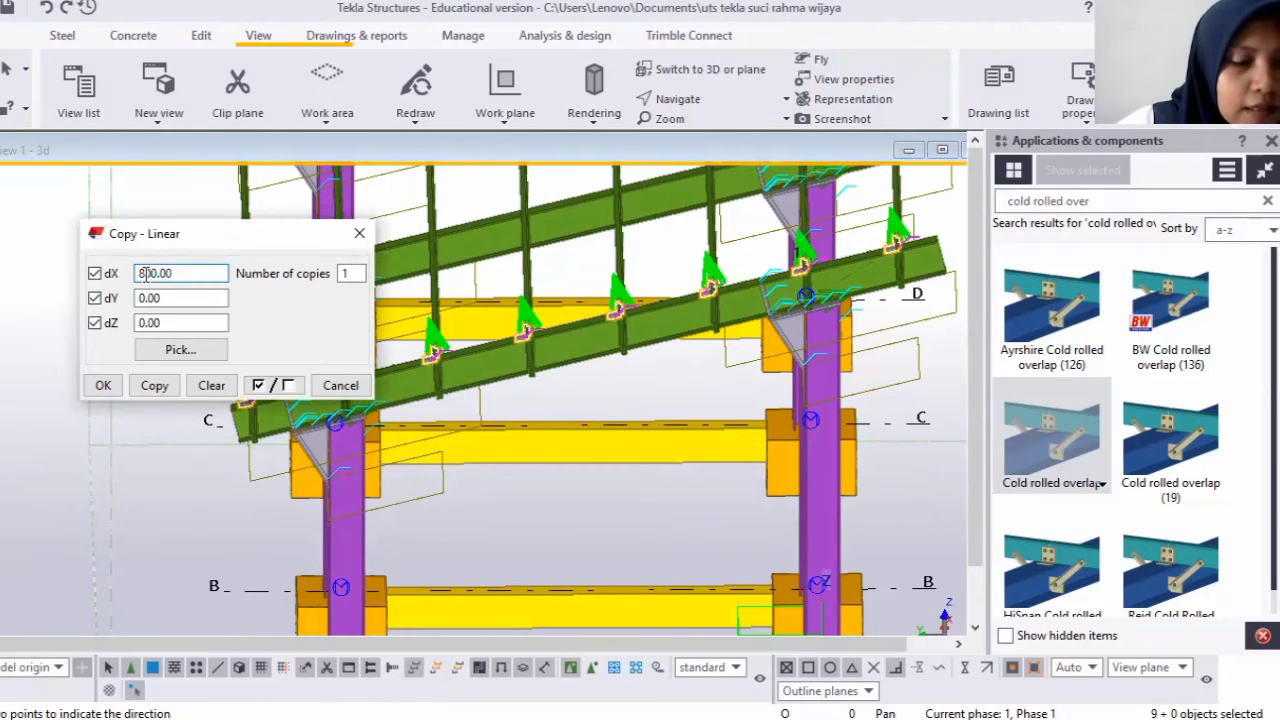
pyautogui.press('BackSpace')
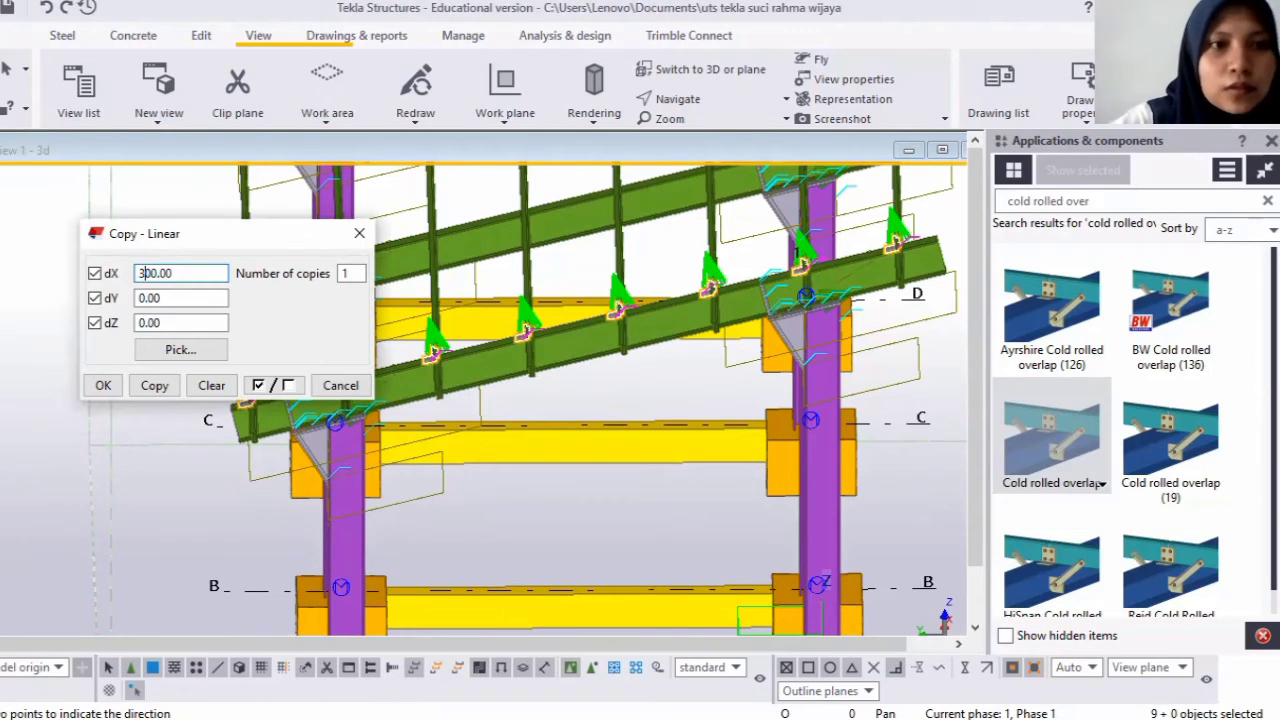
pyautogui.write('30')
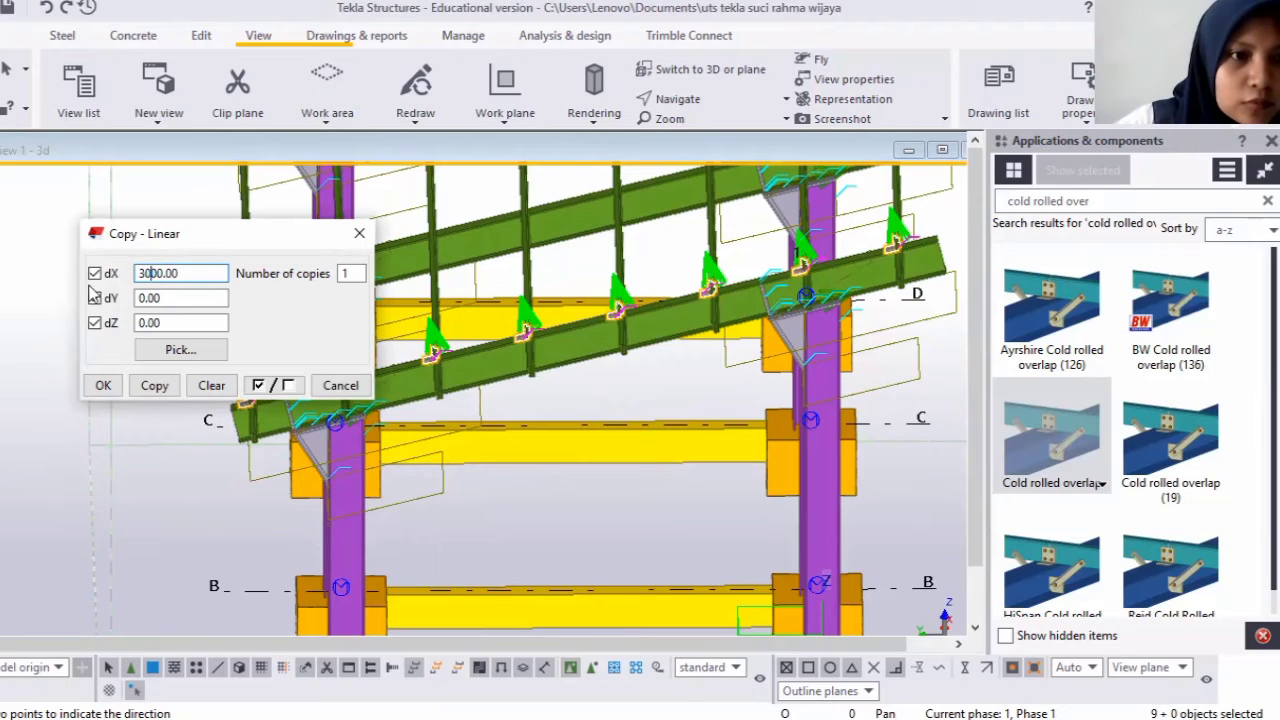
pyautogui.click(155, 384)
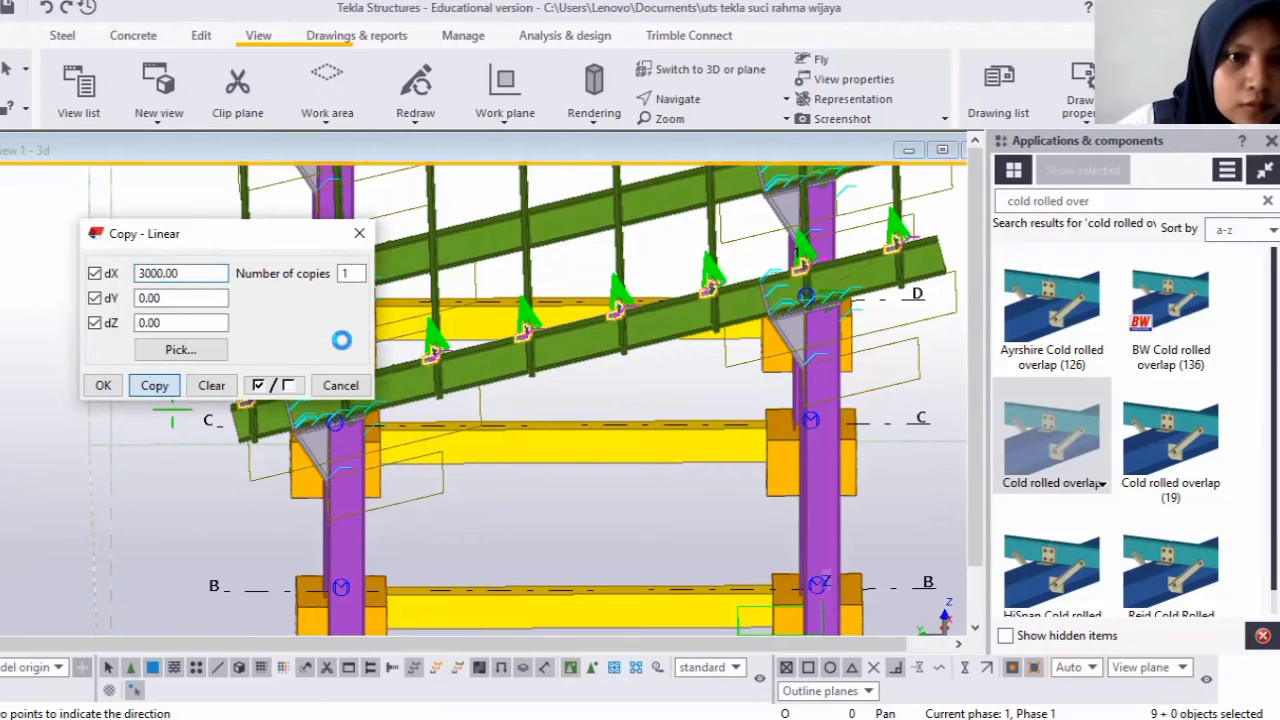
# Make another linear copy of the selected connections at a dX of 7000 mm.
pyautogui.click(143, 273)
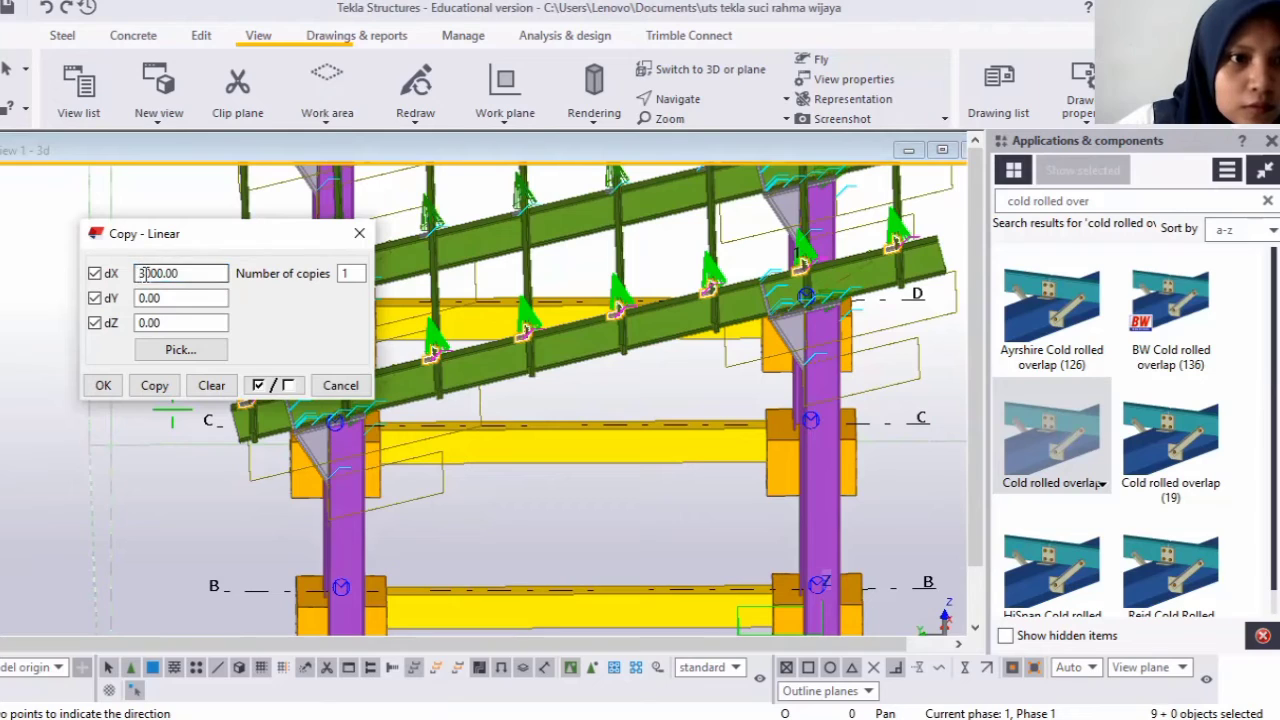
pyautogui.press('BackSpace')
pyautogui.write('5')
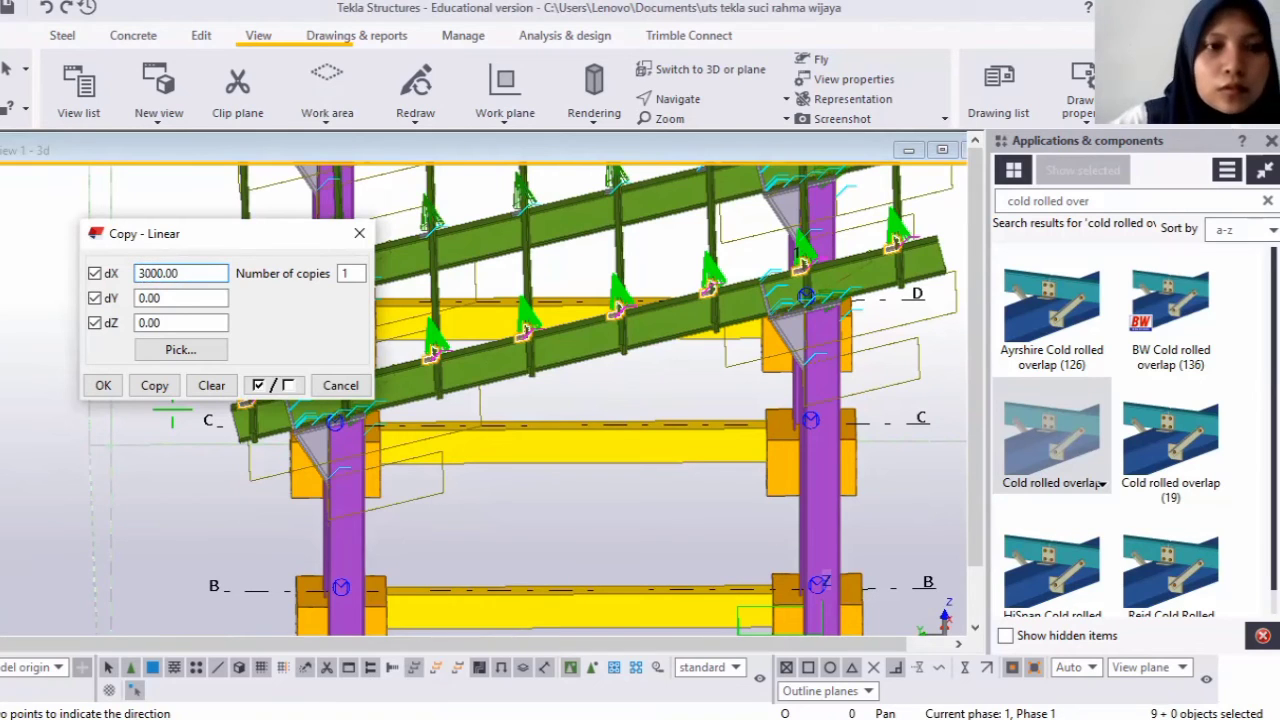
pyautogui.press('BackSpace')
pyautogui.write('7')
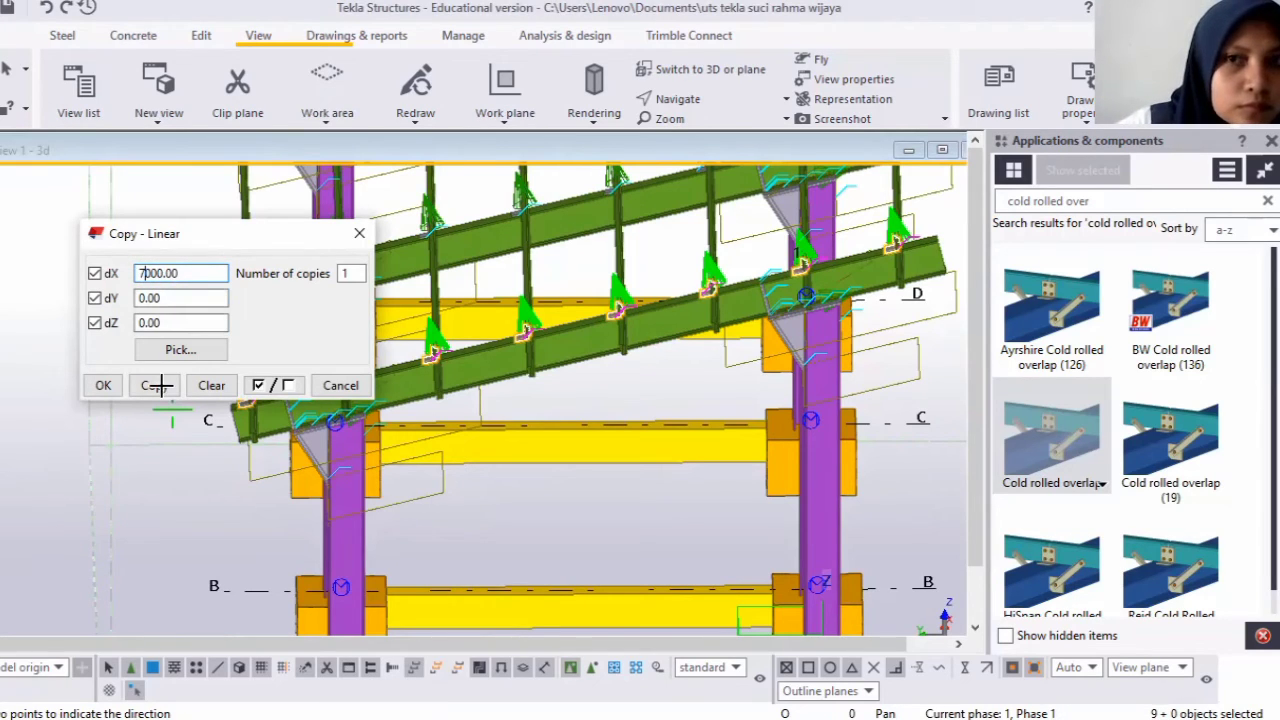
pyautogui.click(160, 388)
# Copy the selected connections linearly once more at a dX of 10000 mm and end the copy command.
pyautogui.click(147, 277)
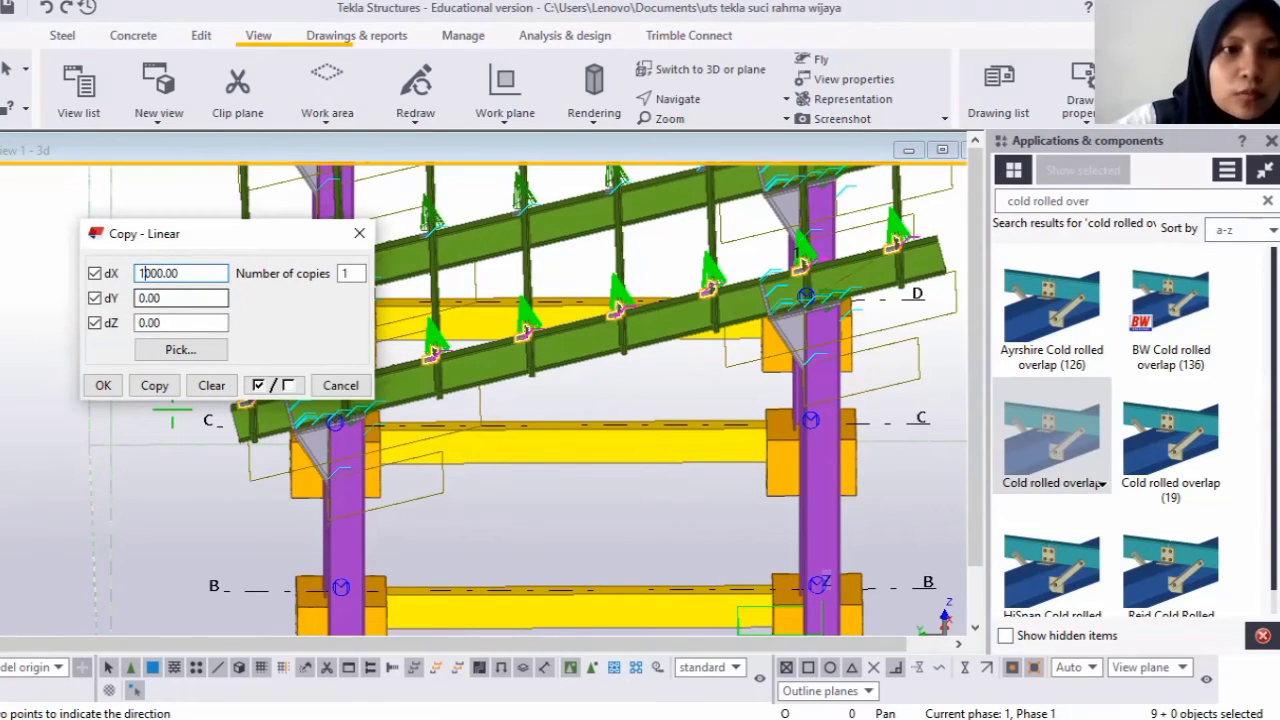
pyautogui.write('10')
pyautogui.click(152, 386)
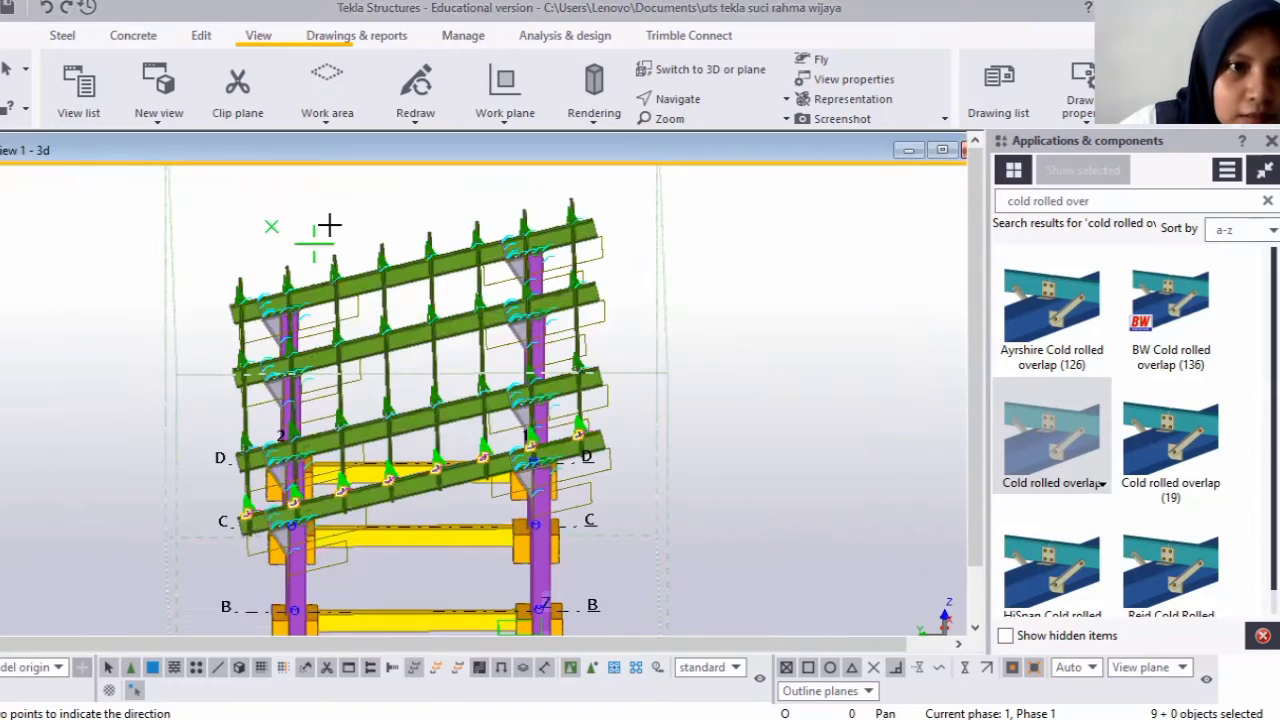
pyautogui.press('Escape')
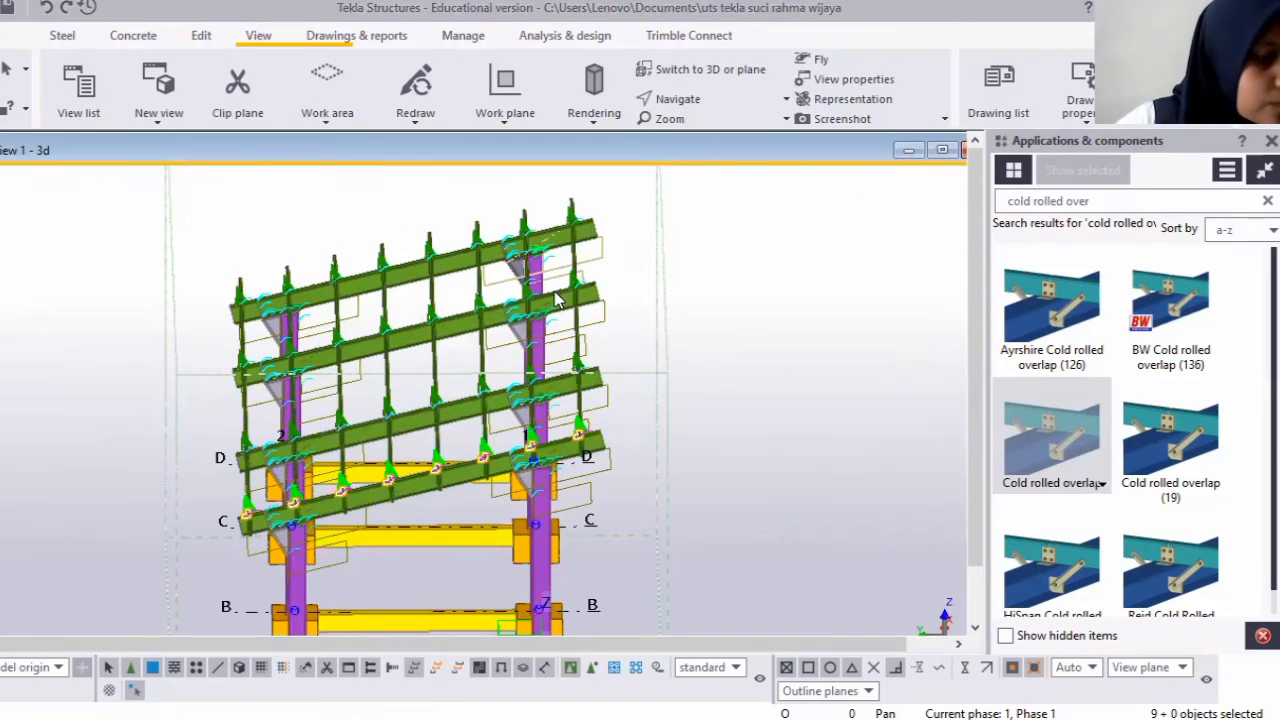
# Check the copied overlap connections on all four rafters, then view the whole structure from the side.
pyautogui.scroll(-1, 380, 281)
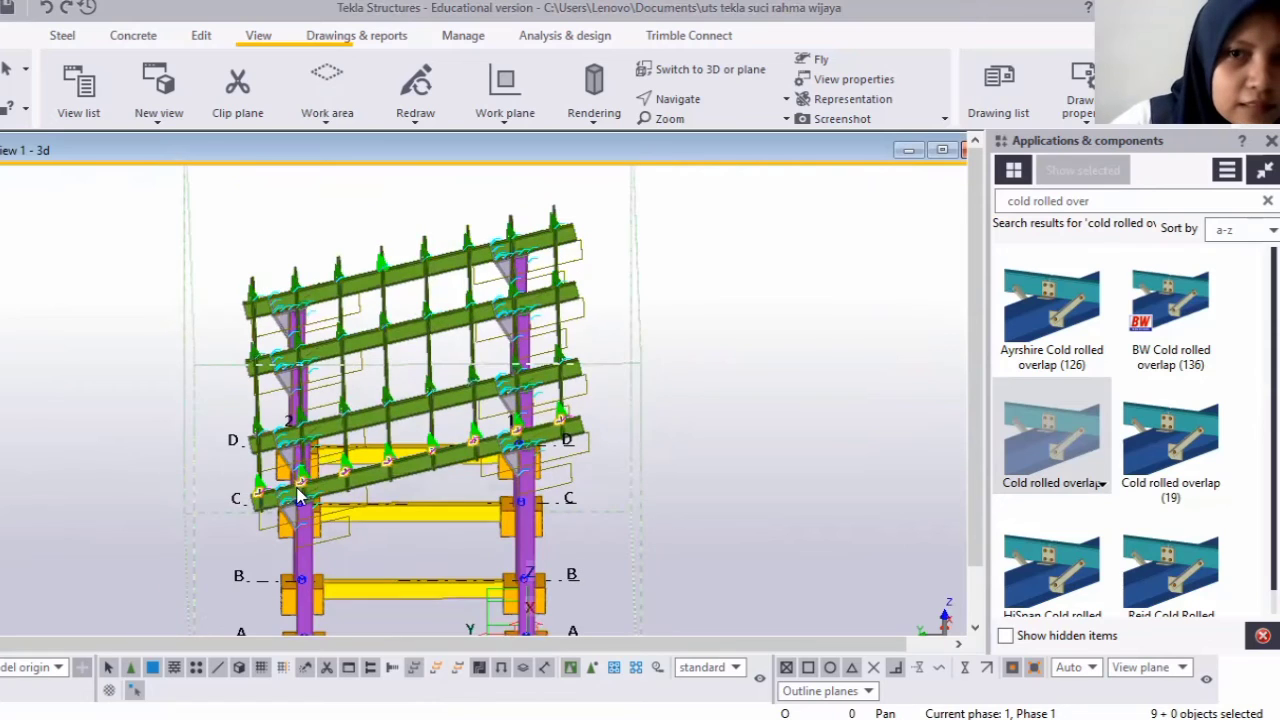
pyautogui.scroll(1, 296, 494)
pyautogui.scroll(1, 280, 488)
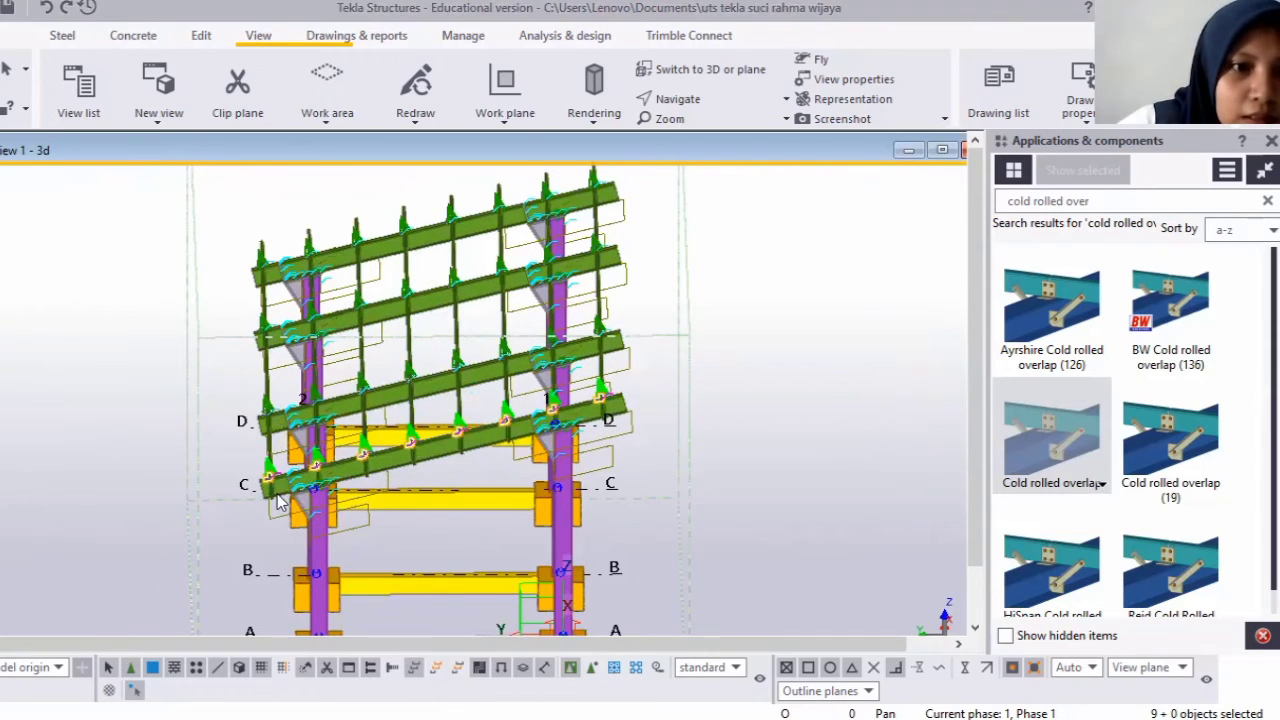
pyautogui.scroll(1, 279, 502)
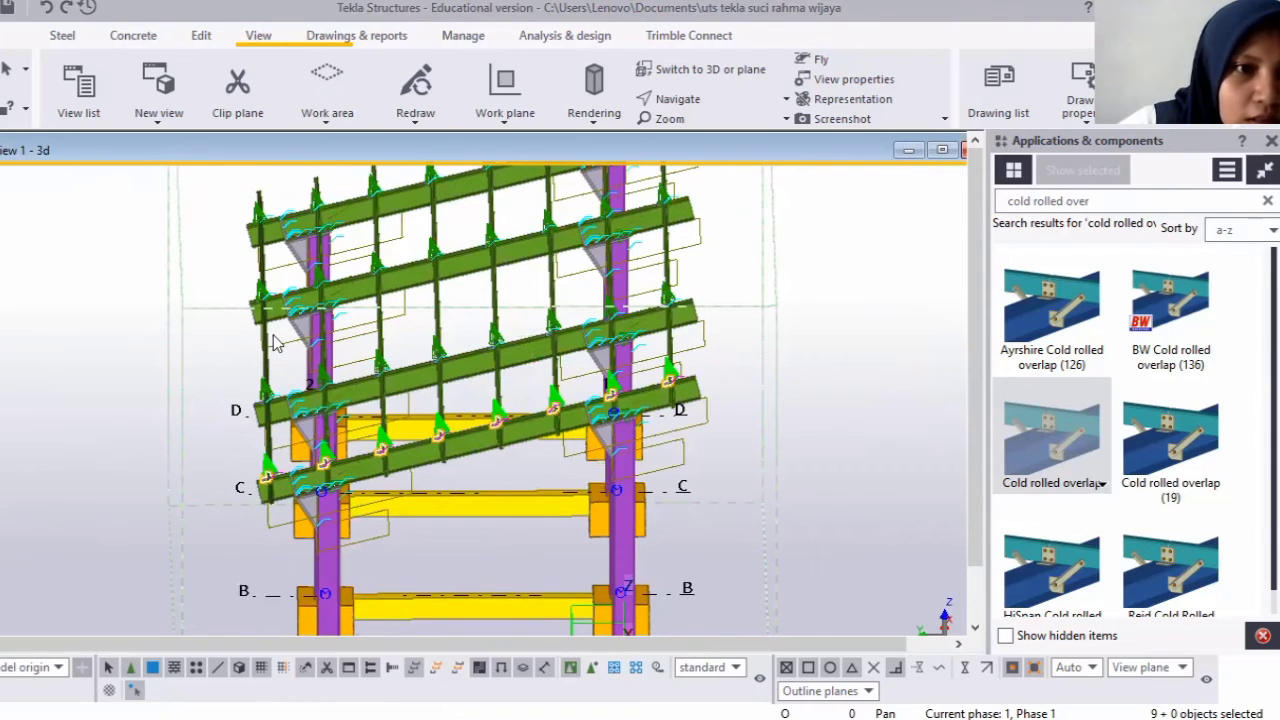
pyautogui.scroll(-1, 500, 265)
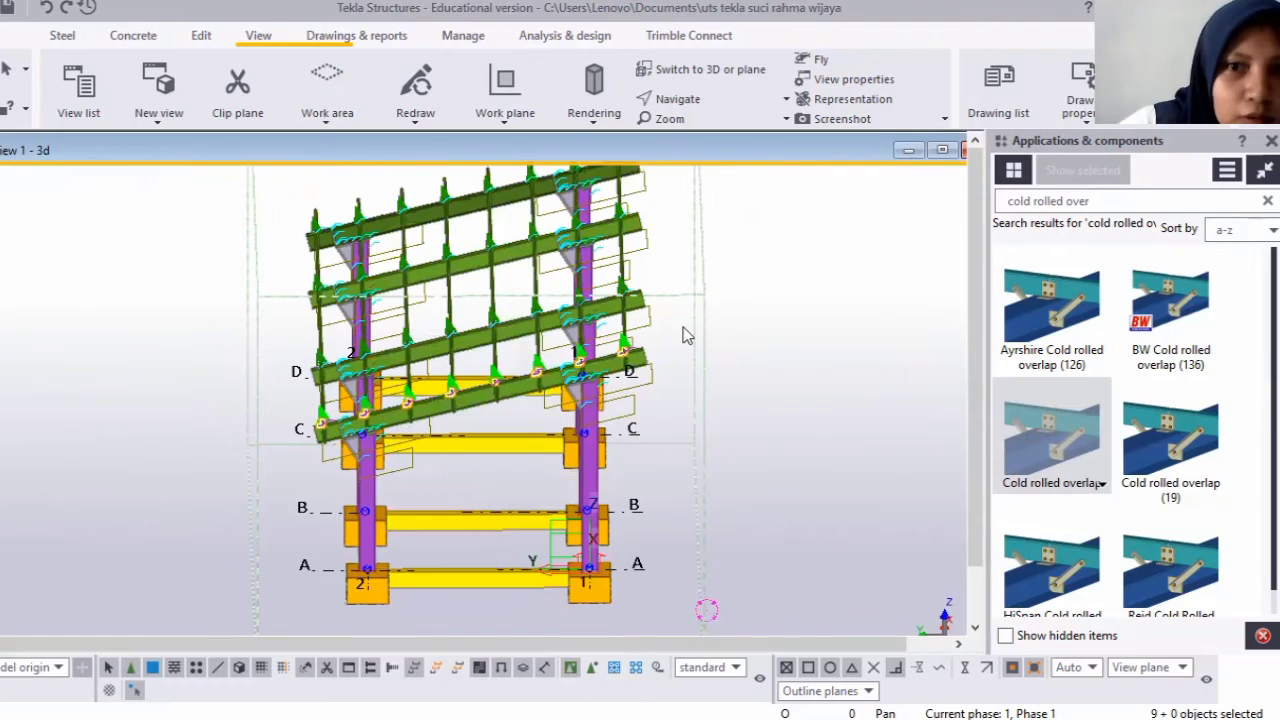
pyautogui.keyDown('ctrl'); pyautogui.moveTo(630, 336); pyautogui.dragTo(279, 328, button='middle'); pyautogui.keyUp('ctrl')
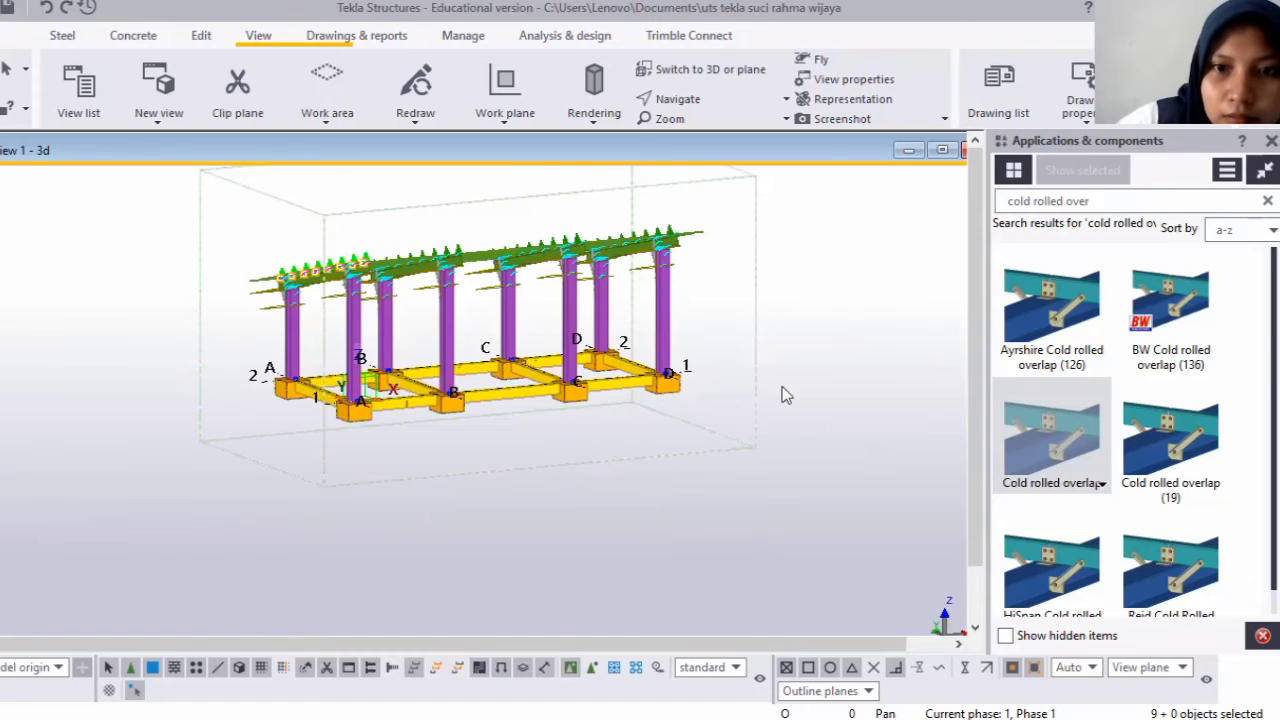
# Deselect the overlap connections and redraw the 3D view.
pyautogui.rightClick(818, 300)
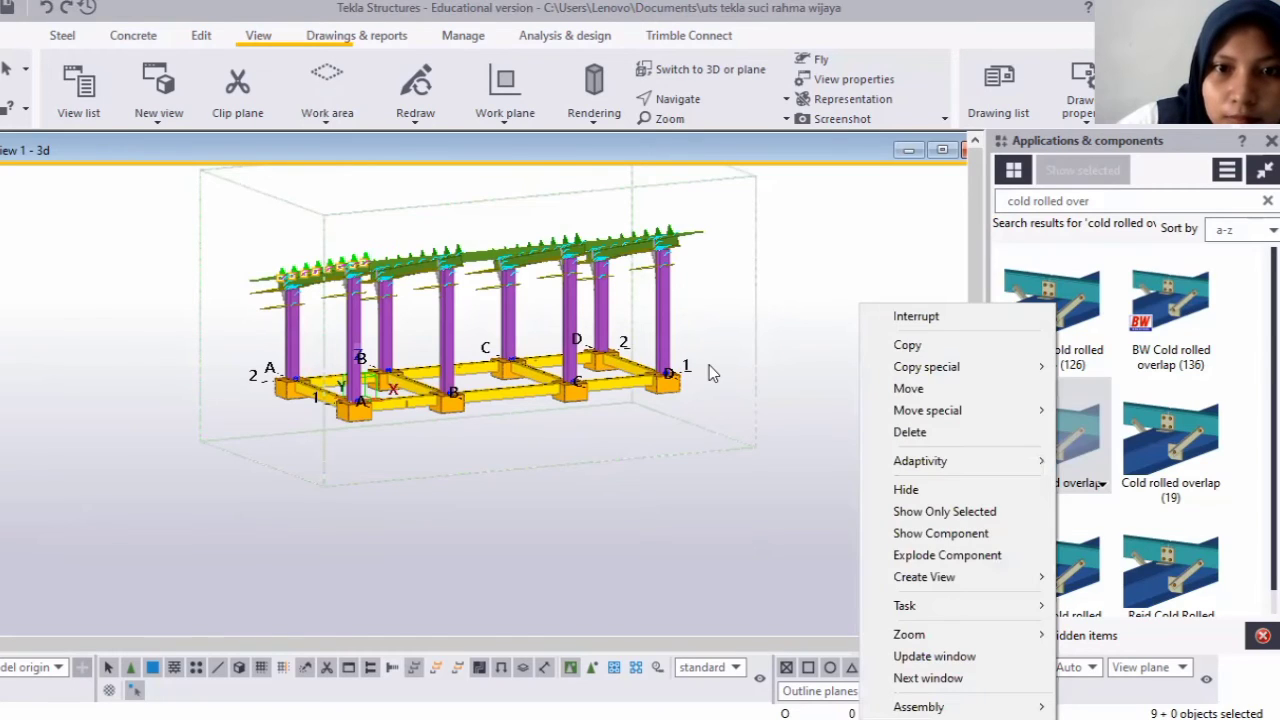
pyautogui.click(722, 482)
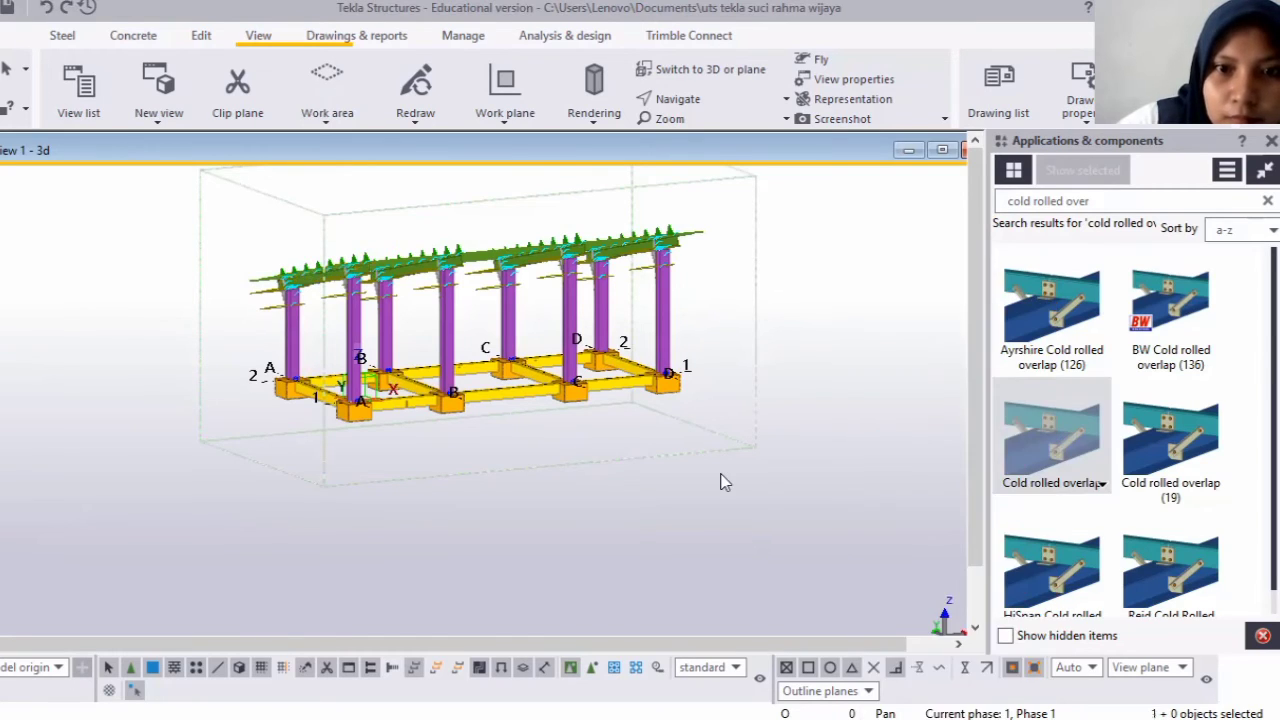
pyautogui.rightClick(797, 322)
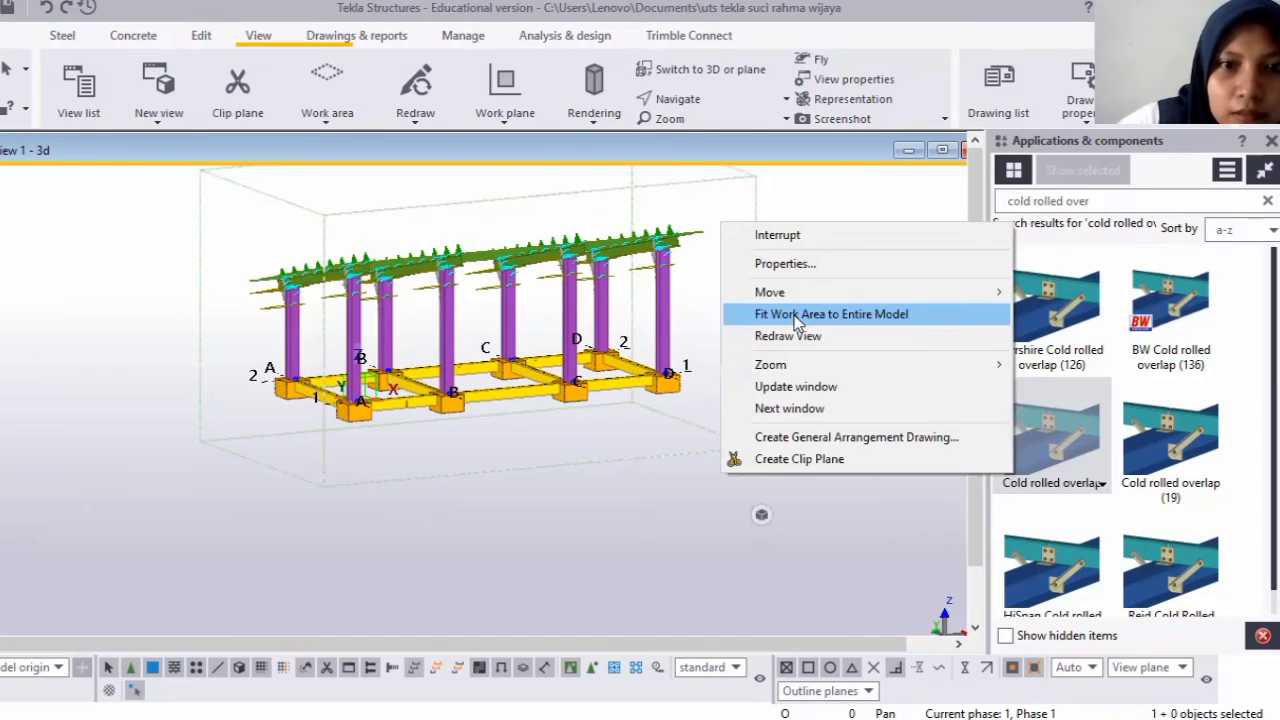
pyautogui.rightClick(902, 325)
pyautogui.click(969, 439)
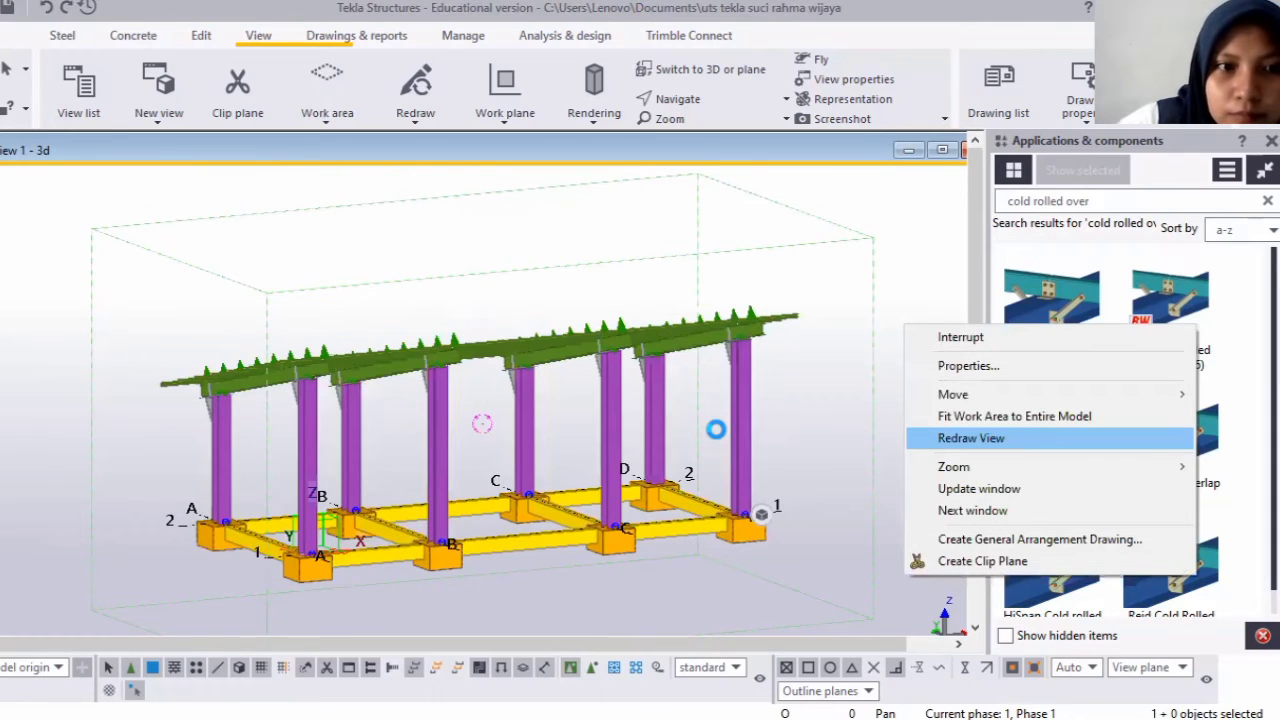
# Examine the whole structure from several angles, down to the footings and tie beams at grid line A.
pyautogui.scroll(-3, 865, 462)
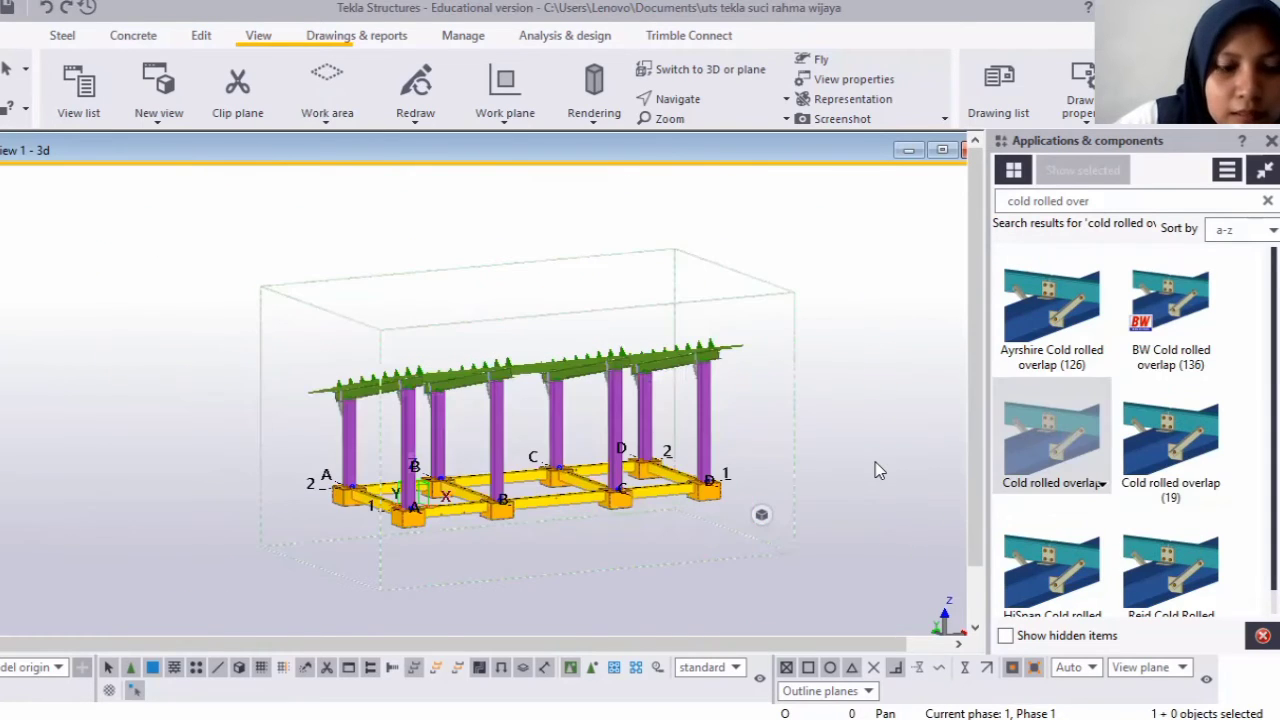
pyautogui.moveTo(828, 462); pyautogui.dragTo(765, 460, button='middle')
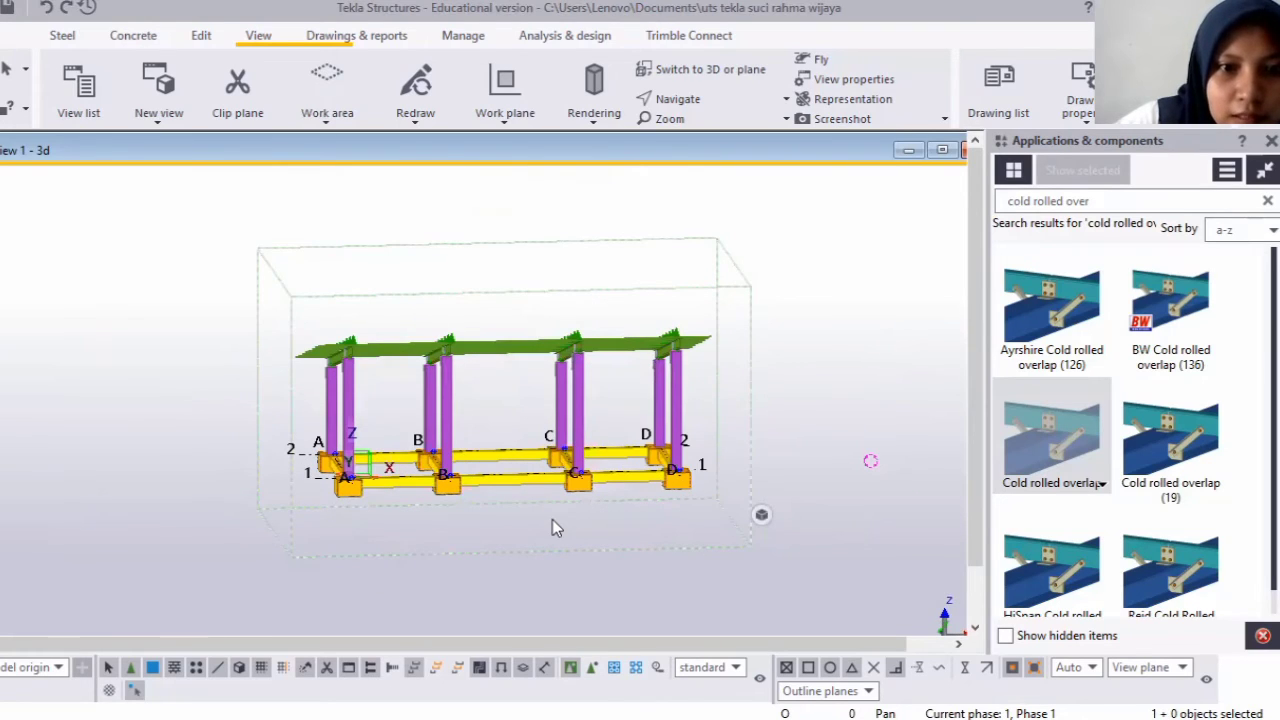
pyautogui.scroll(-2, 555, 522)
pyautogui.keyDown('ctrl'); pyautogui.moveTo(600, 517); pyautogui.dragTo(675, 458, button='middle'); pyautogui.keyUp('ctrl')
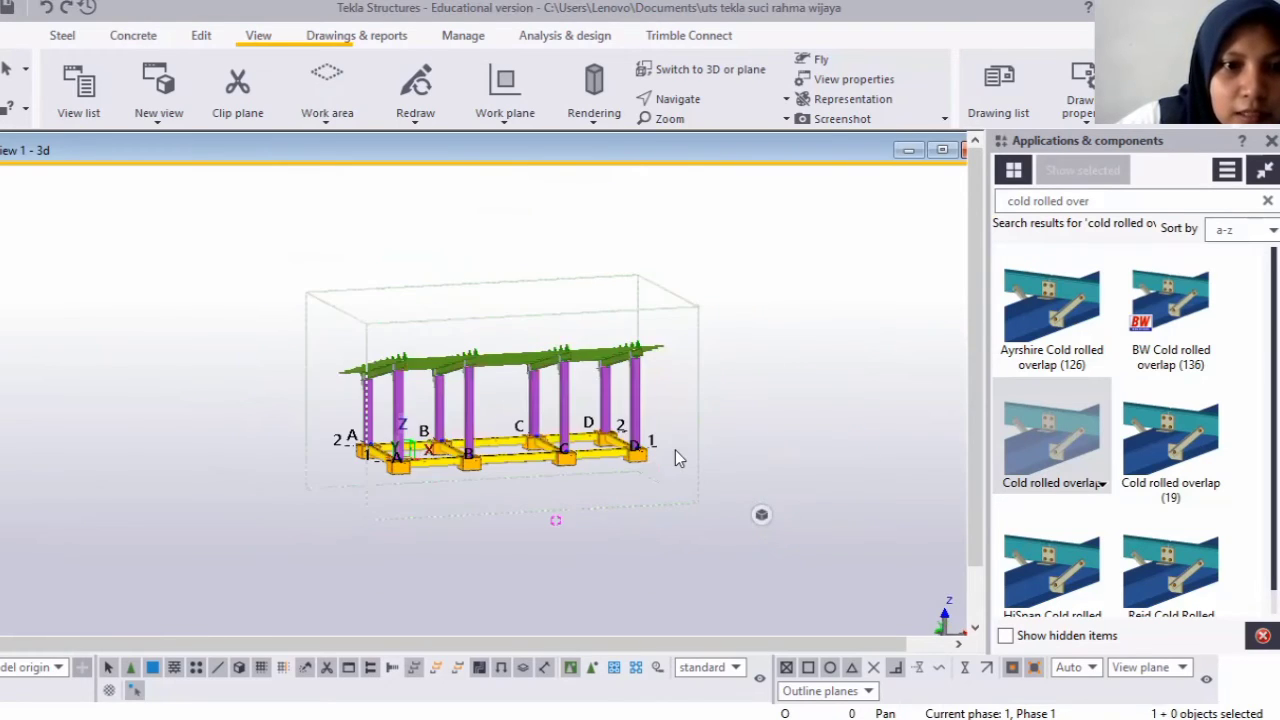
pyautogui.moveTo(475, 449); pyautogui.dragTo(602, 428, button='middle')
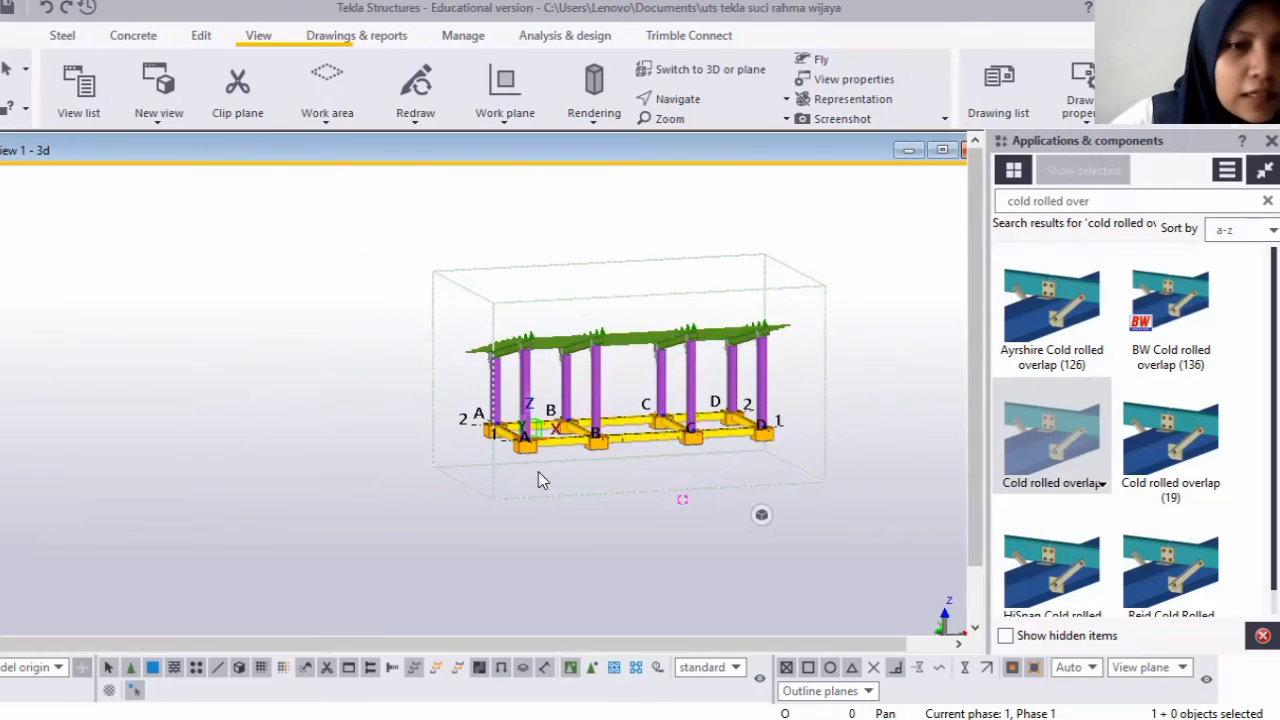
pyautogui.scroll(2, 546, 410)
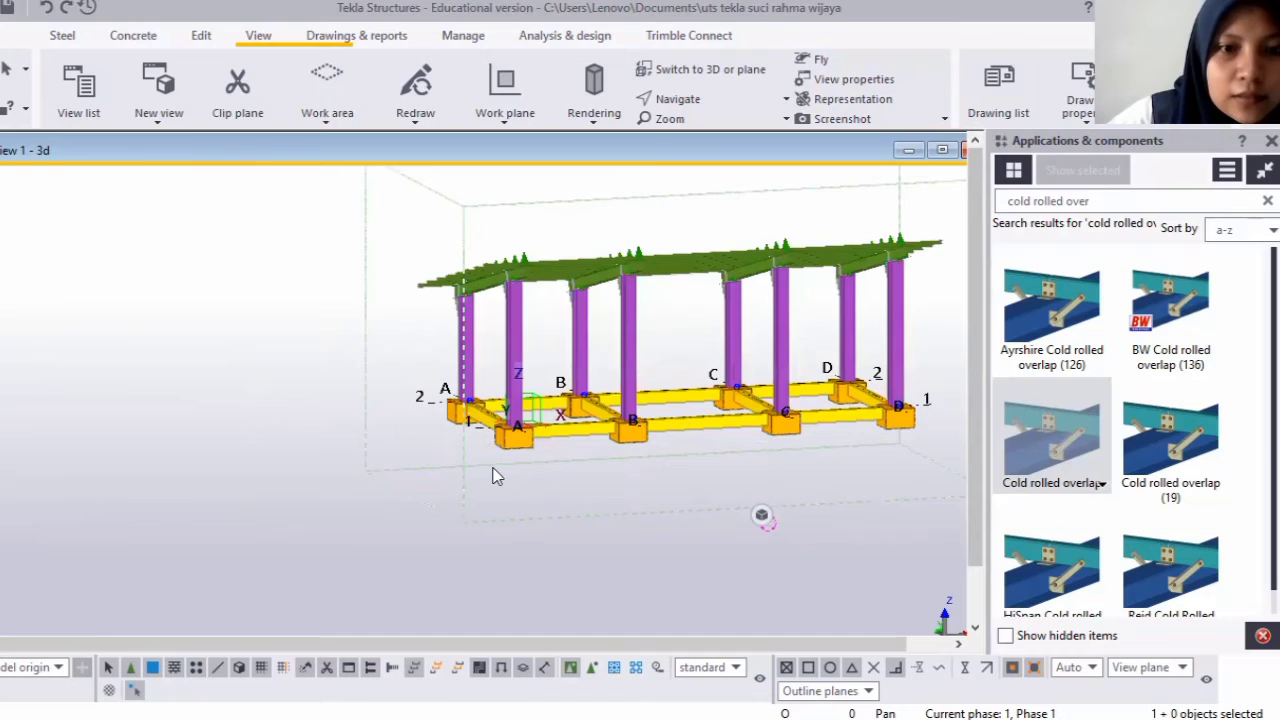
pyautogui.scroll(3, 478, 436)
pyautogui.scroll(-2, 478, 436)
pyautogui.scroll(-2, 514, 434)
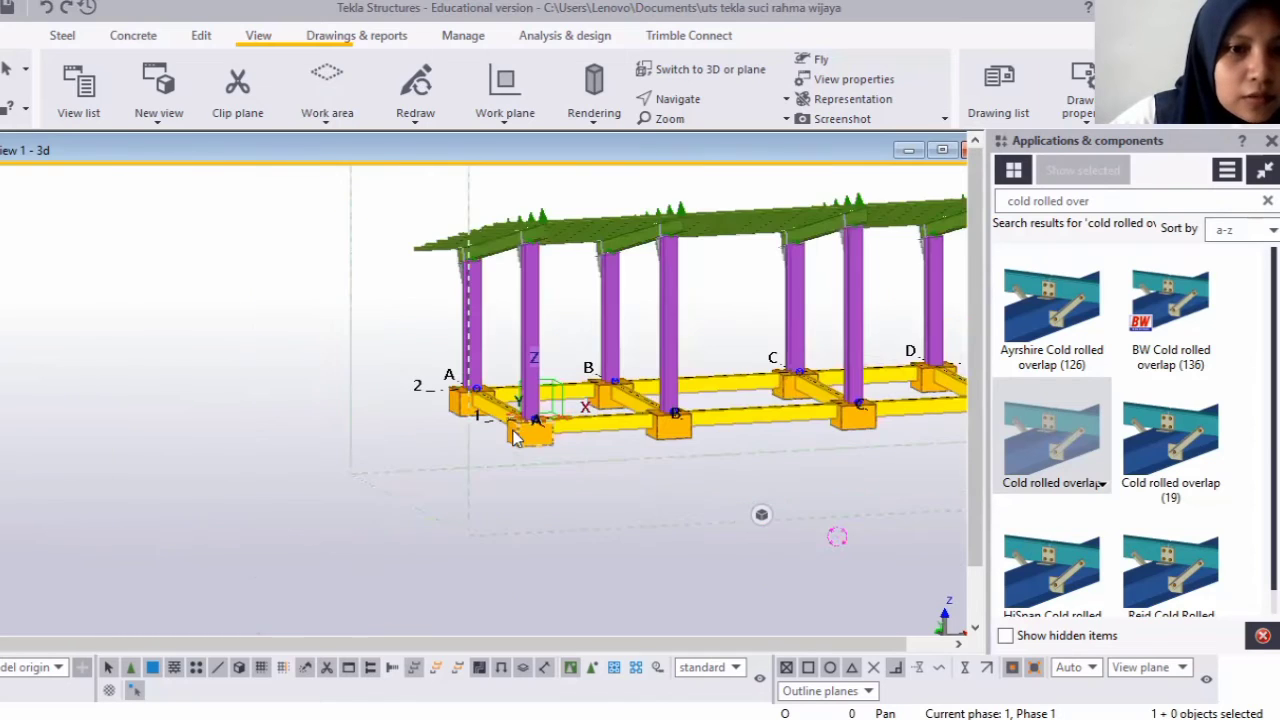
pyautogui.scroll(2, 522, 433)
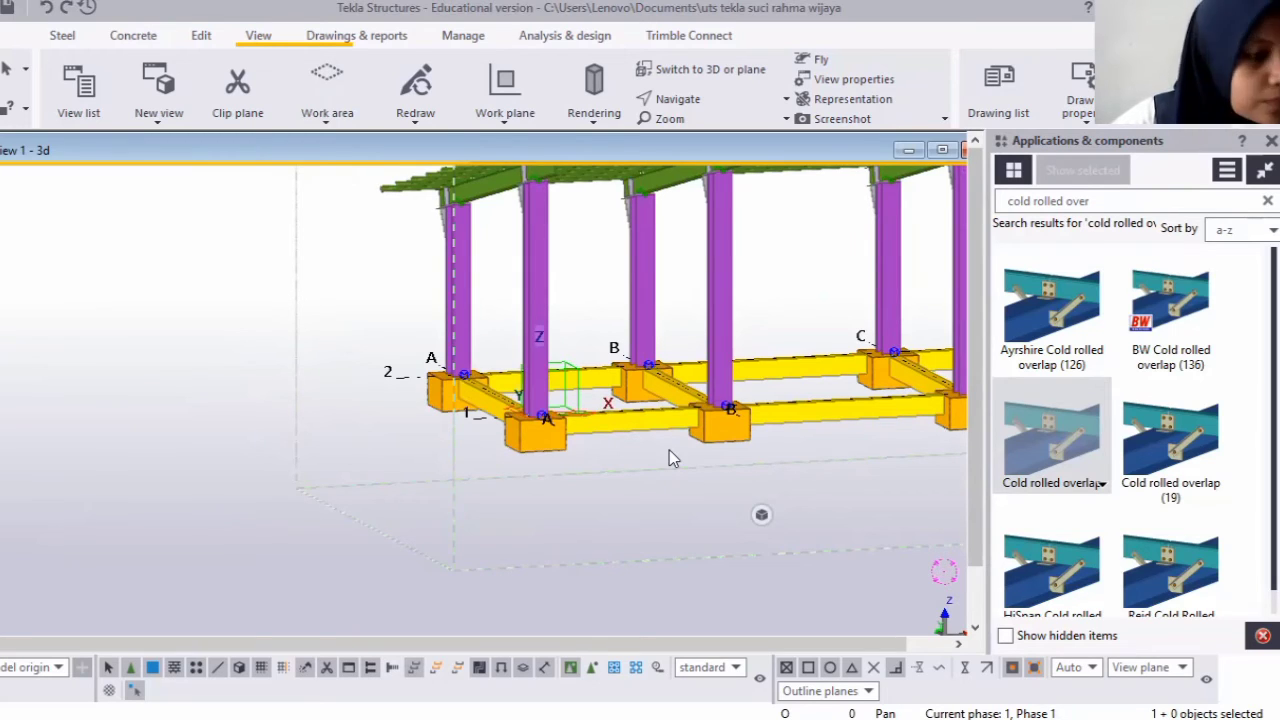
# Switch the parts to shaded wireframe rendering to expose the rebar in the footings and tie beams around grid line A.
pyautogui.hotkey('ctrl', '2')
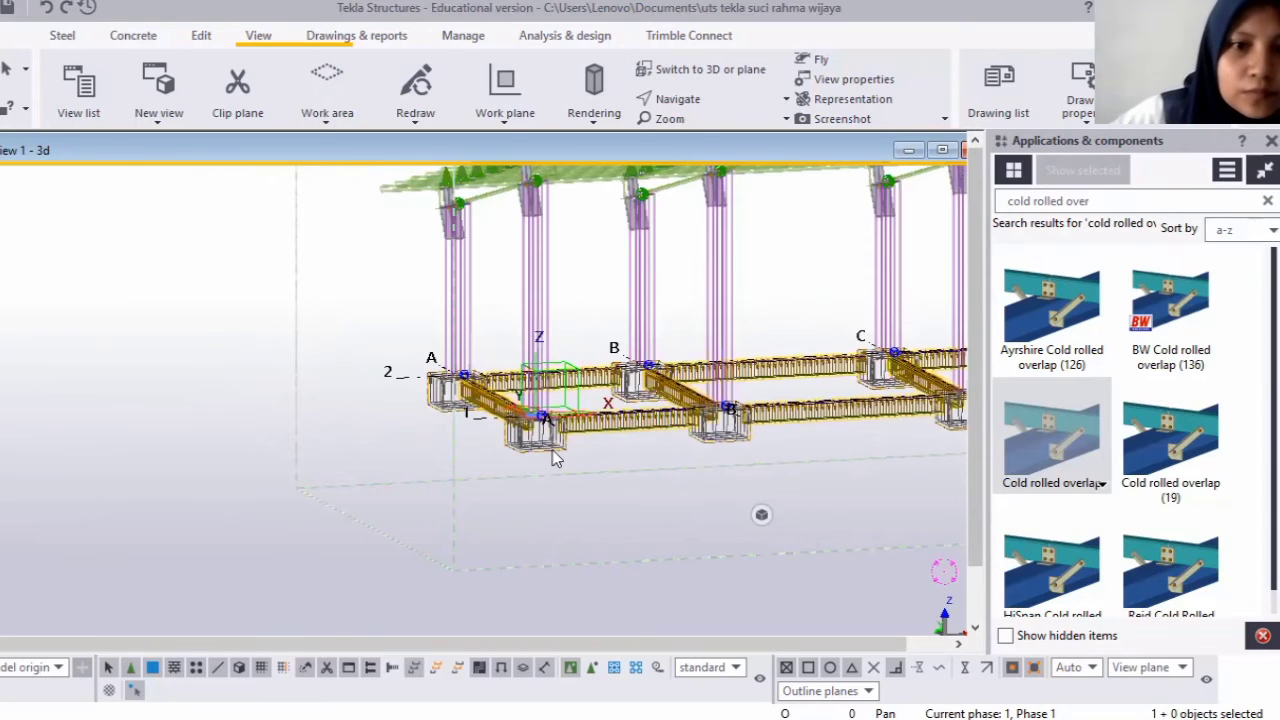
pyautogui.scroll(2, 718, 420)
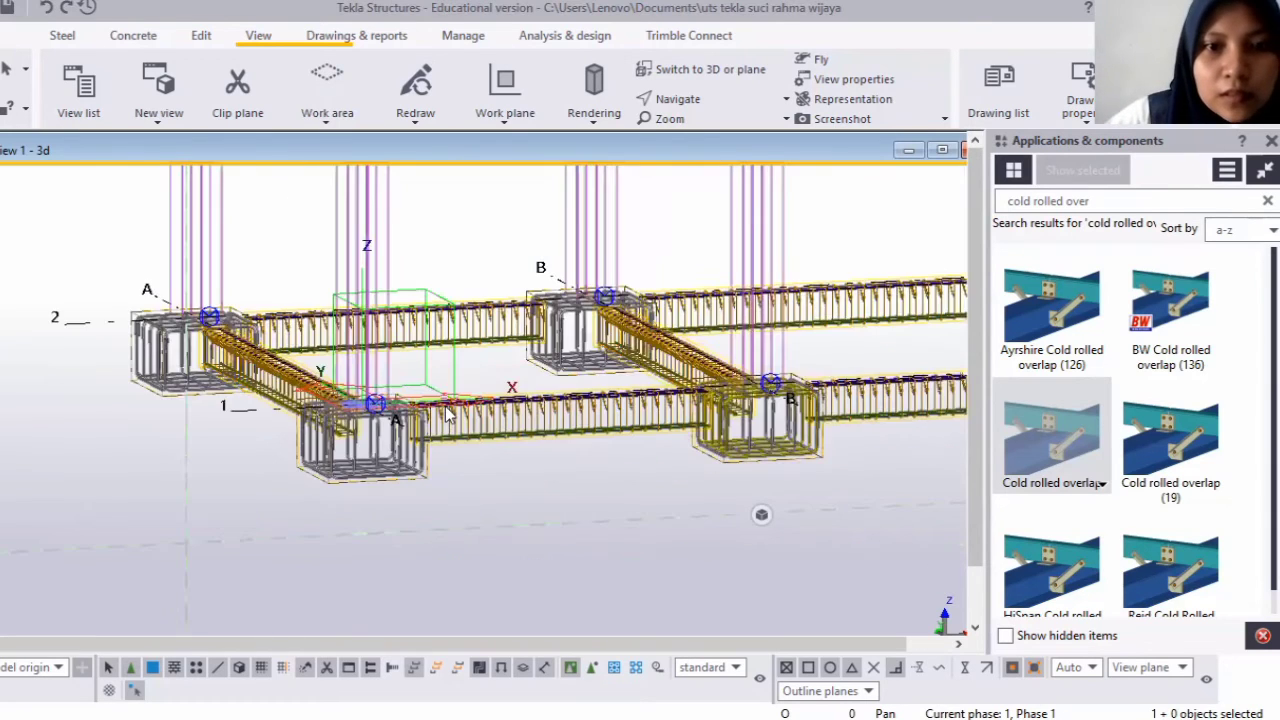
pyautogui.scroll(2, 568, 503)
pyautogui.scroll(2, 568, 503)
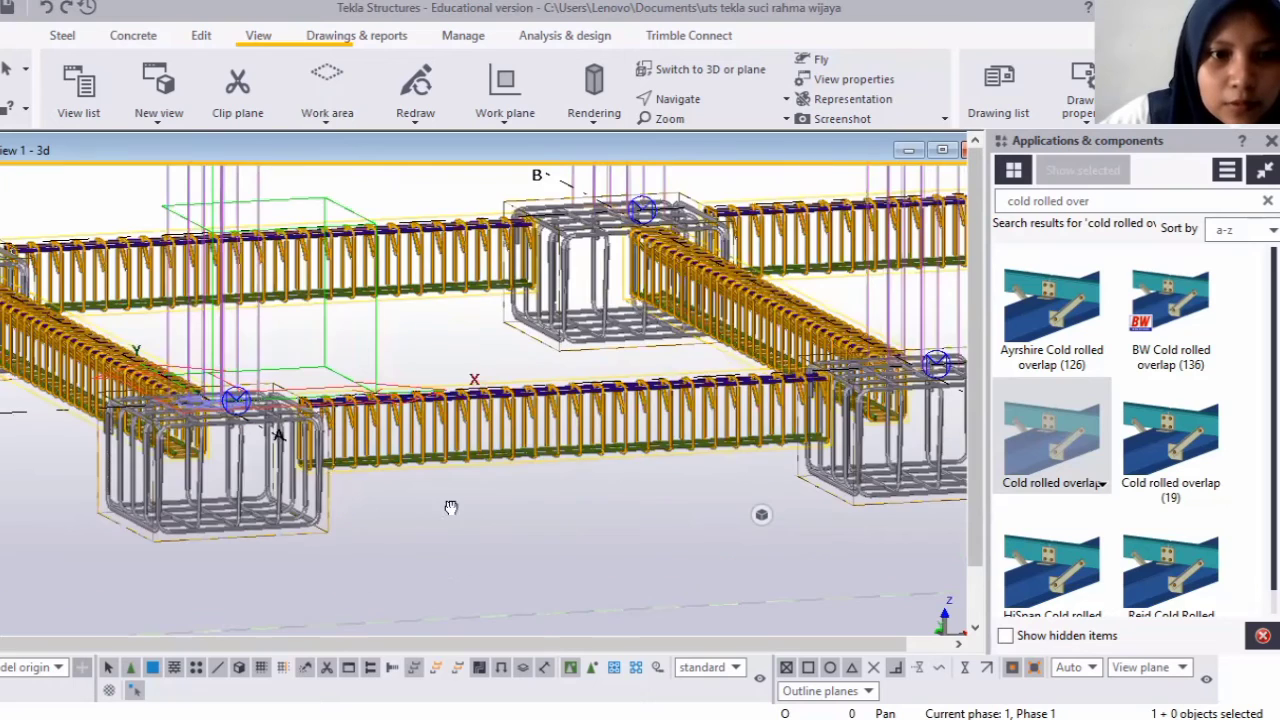
pyautogui.keyDown('ctrl'); pyautogui.moveTo(411, 489); pyautogui.dragTo(731, 422, button='middle'); pyautogui.keyUp('ctrl')
# Examine the reinforcement where the tie beams meet the footings along grid lines A to D.
pyautogui.scroll(-3, 731, 422)
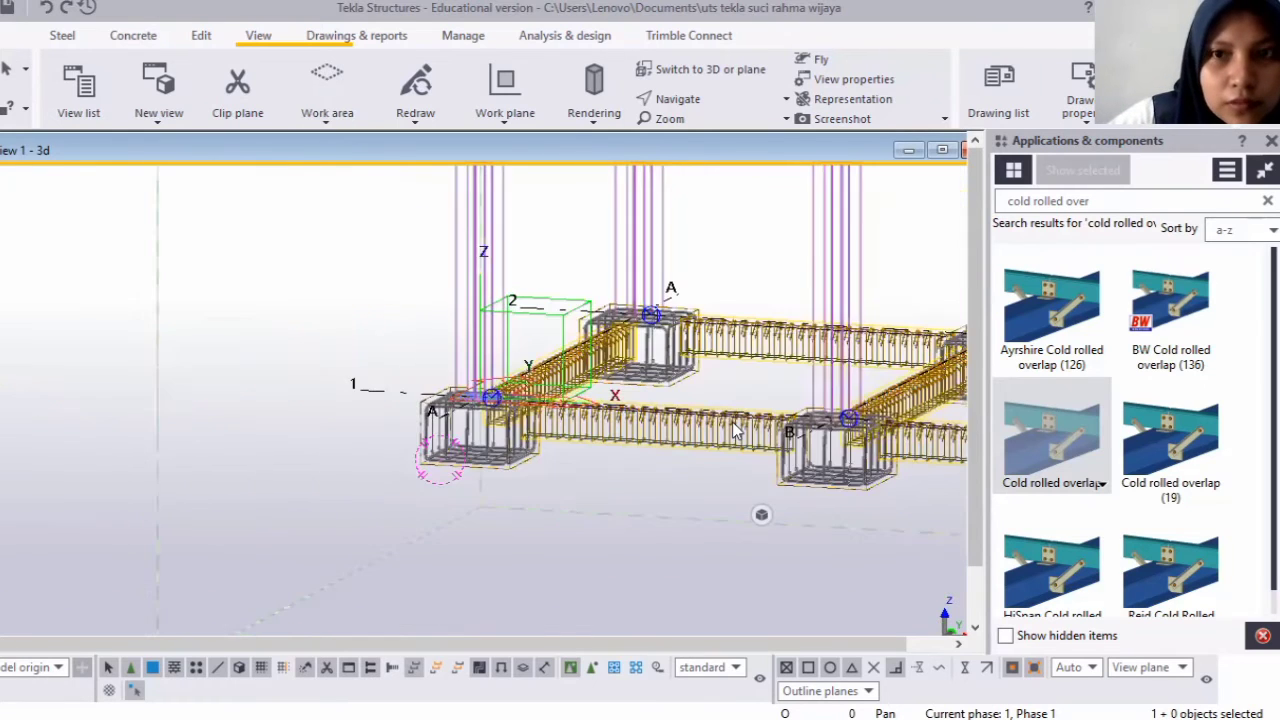
pyautogui.scroll(-2, 643, 448)
pyautogui.scroll(2, 625, 450)
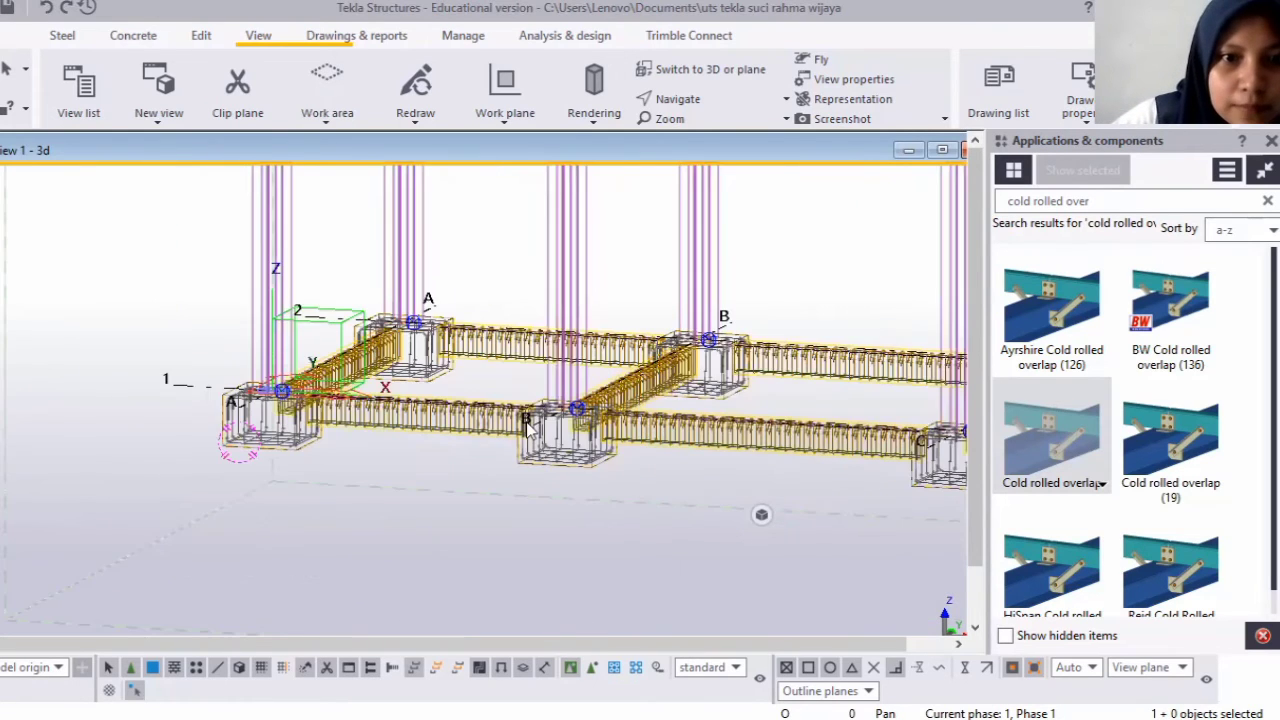
pyautogui.scroll(3, 500, 460)
pyautogui.scroll(-1, 500, 460)
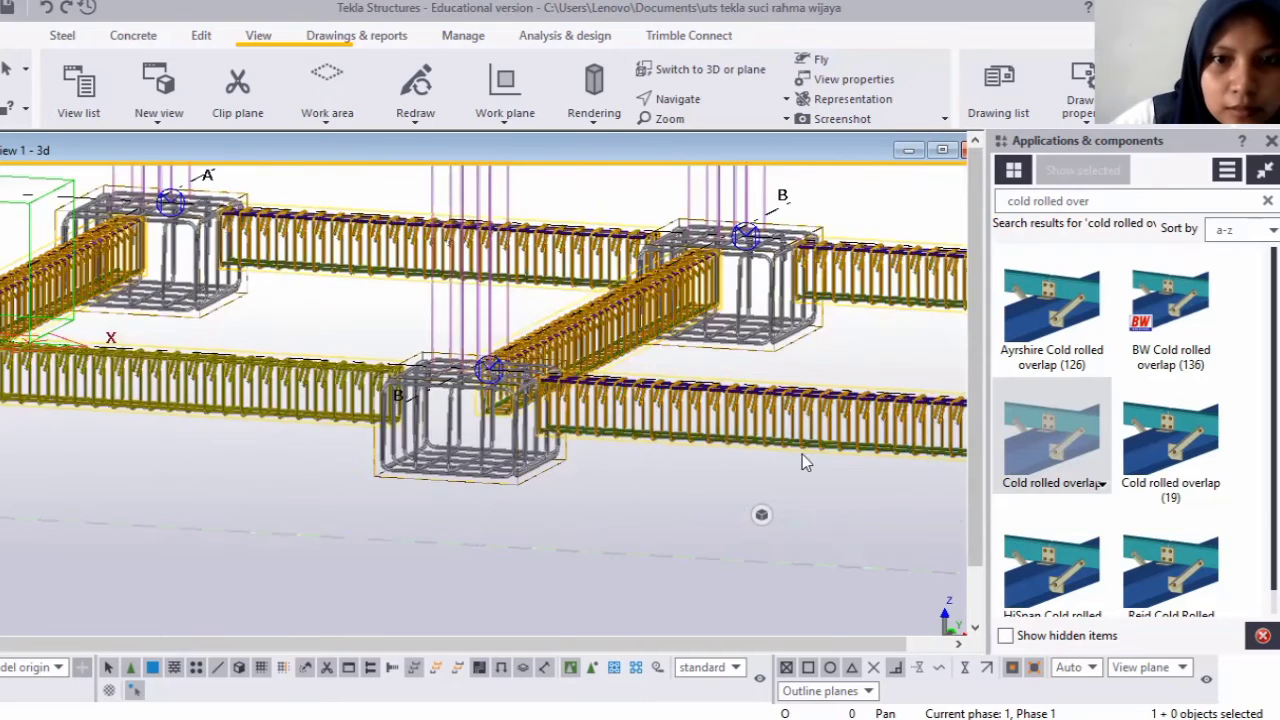
pyautogui.scroll(-3, 566, 455)
pyautogui.scroll(3, 560, 452)
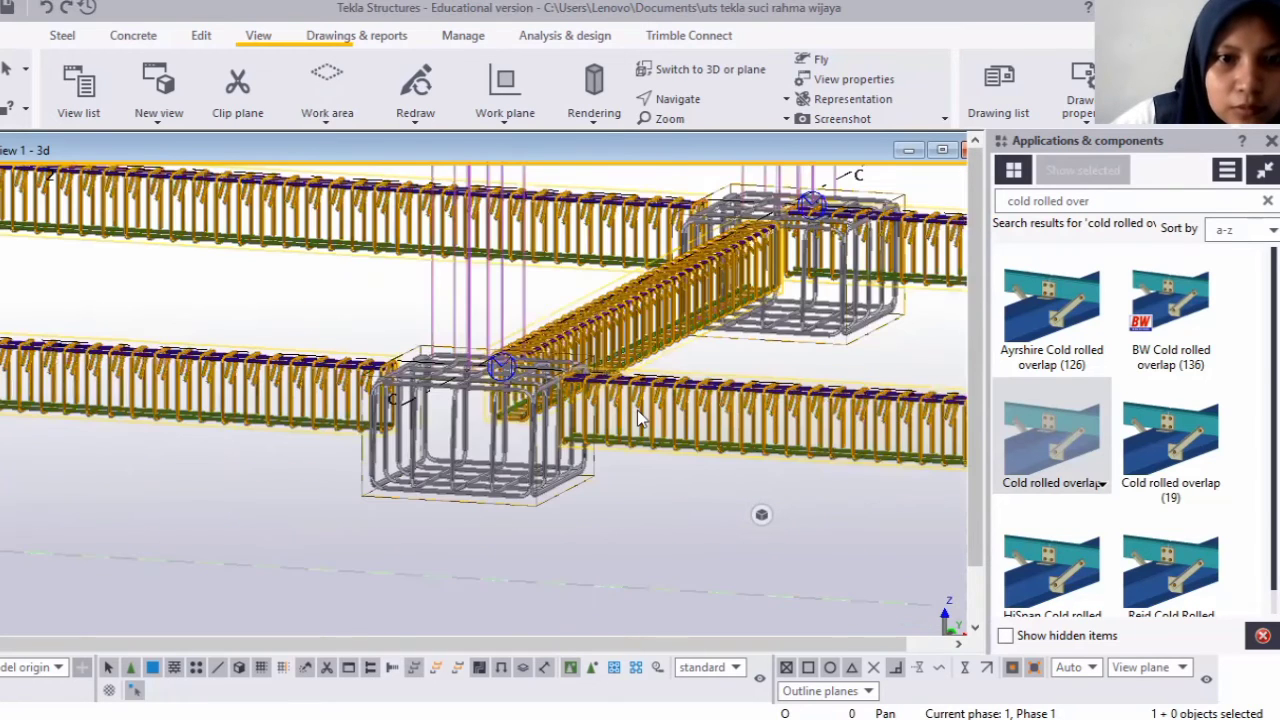
pyautogui.scroll(-3, 600, 478)
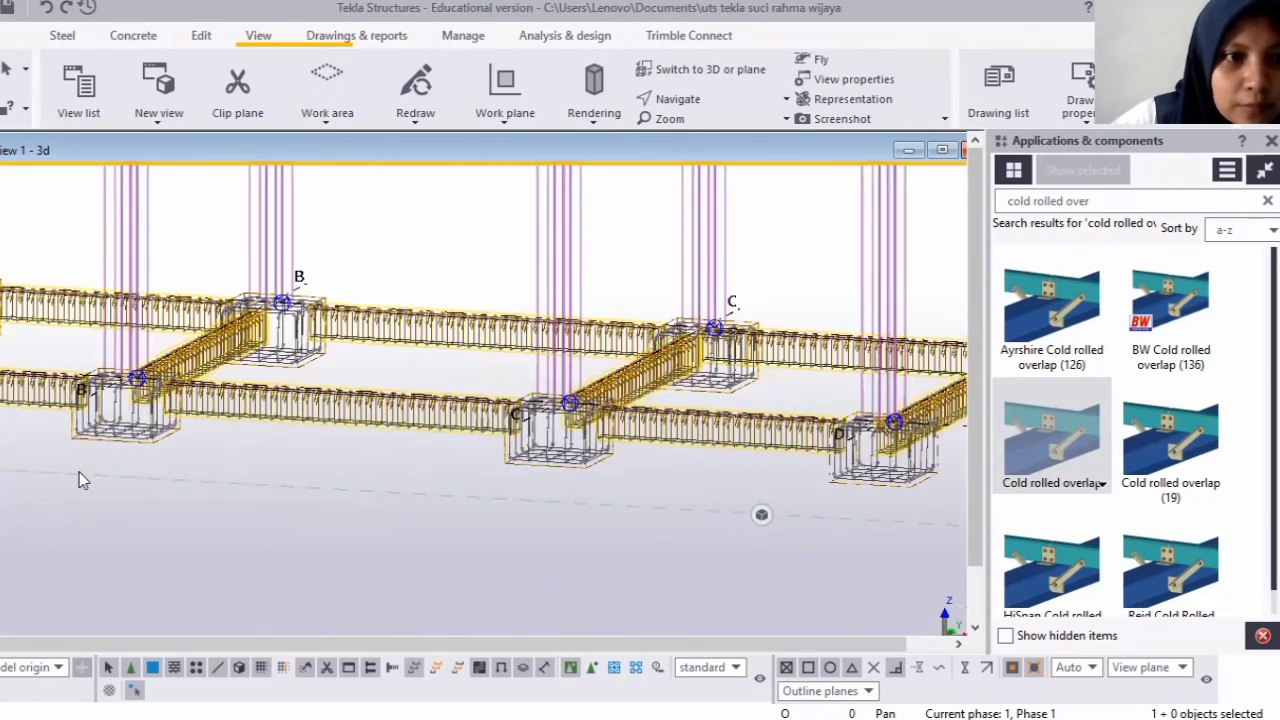
pyautogui.scroll(-1, 1, 410)
pyautogui.scroll(1, 18, 399)
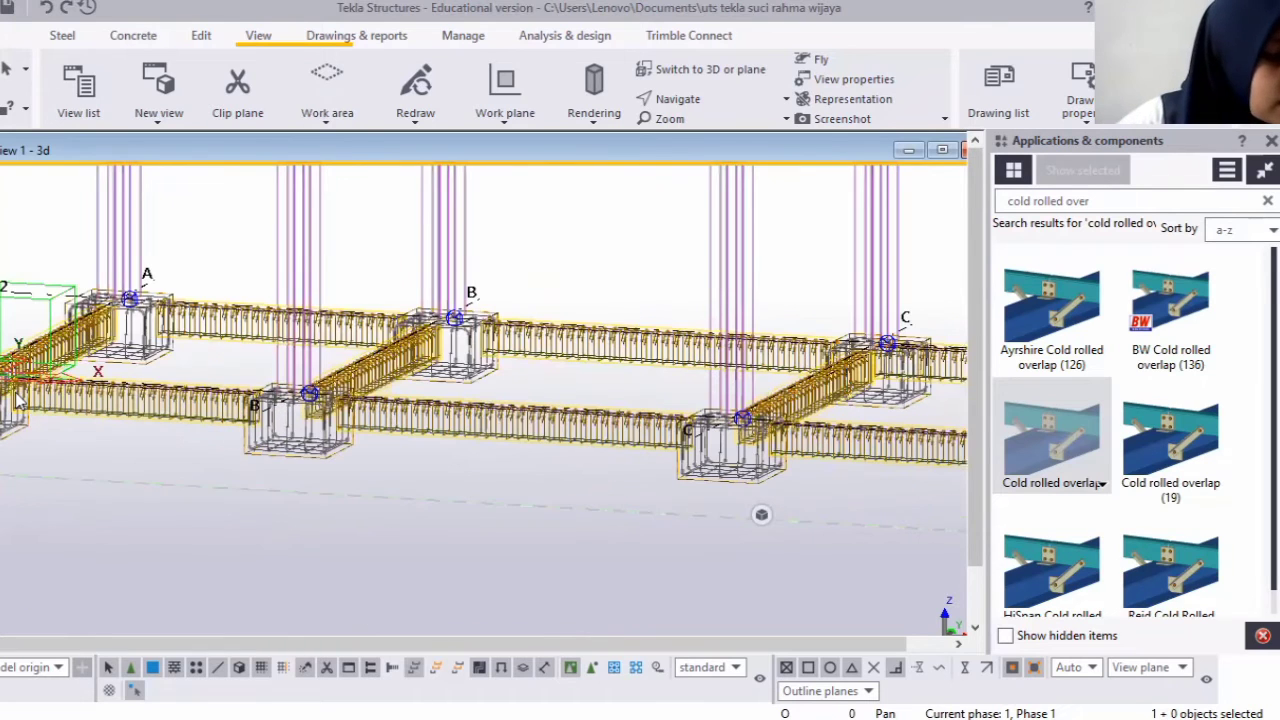
# Set the beam reinforcement hooks to the 90-degree shape at the start and end of the bottom and top first rows.
pyautogui.scroll(1, 16, 400)
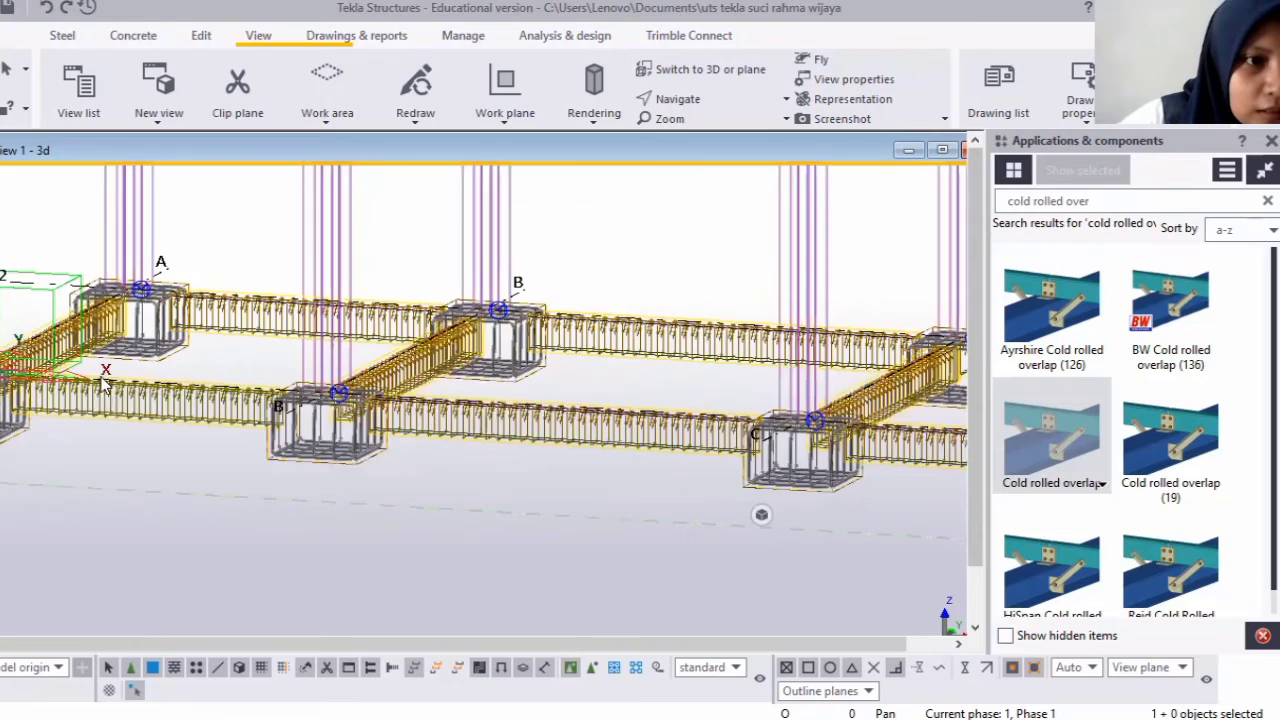
pyautogui.scroll(2, 108, 390)
pyautogui.scroll(1, 110, 390)
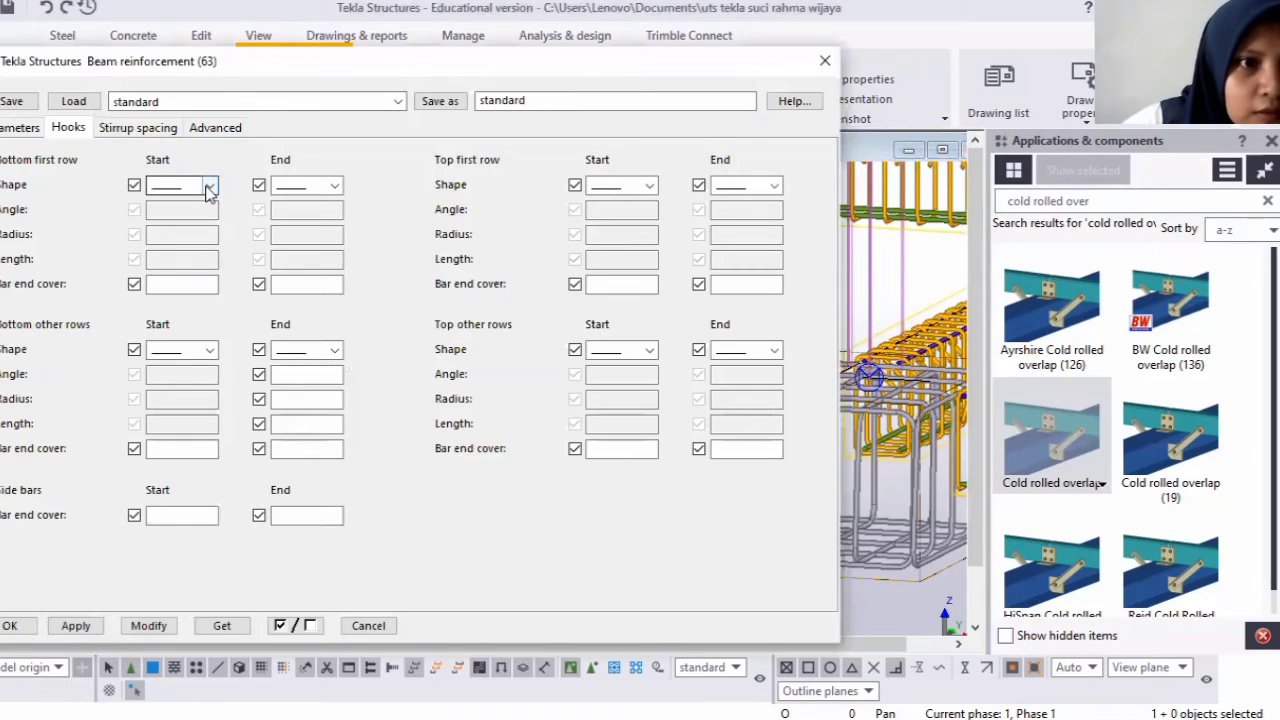
pyautogui.click(209, 187)
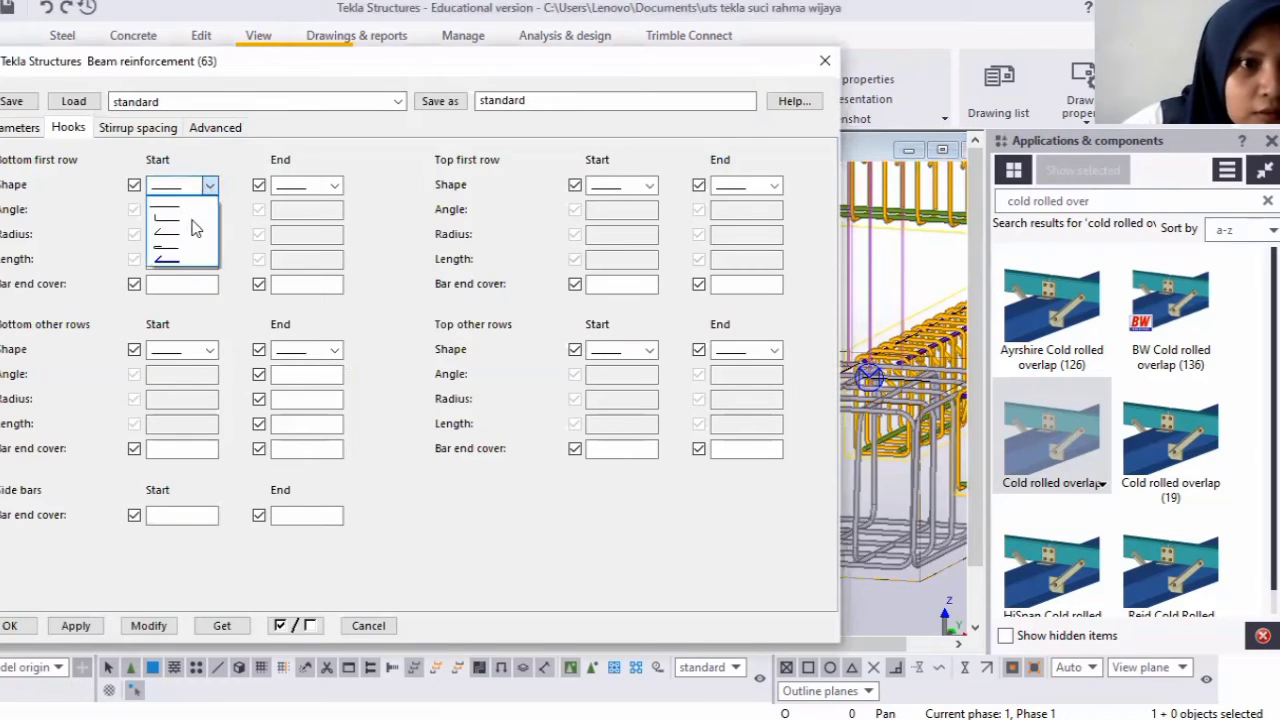
pyautogui.click(325, 190)
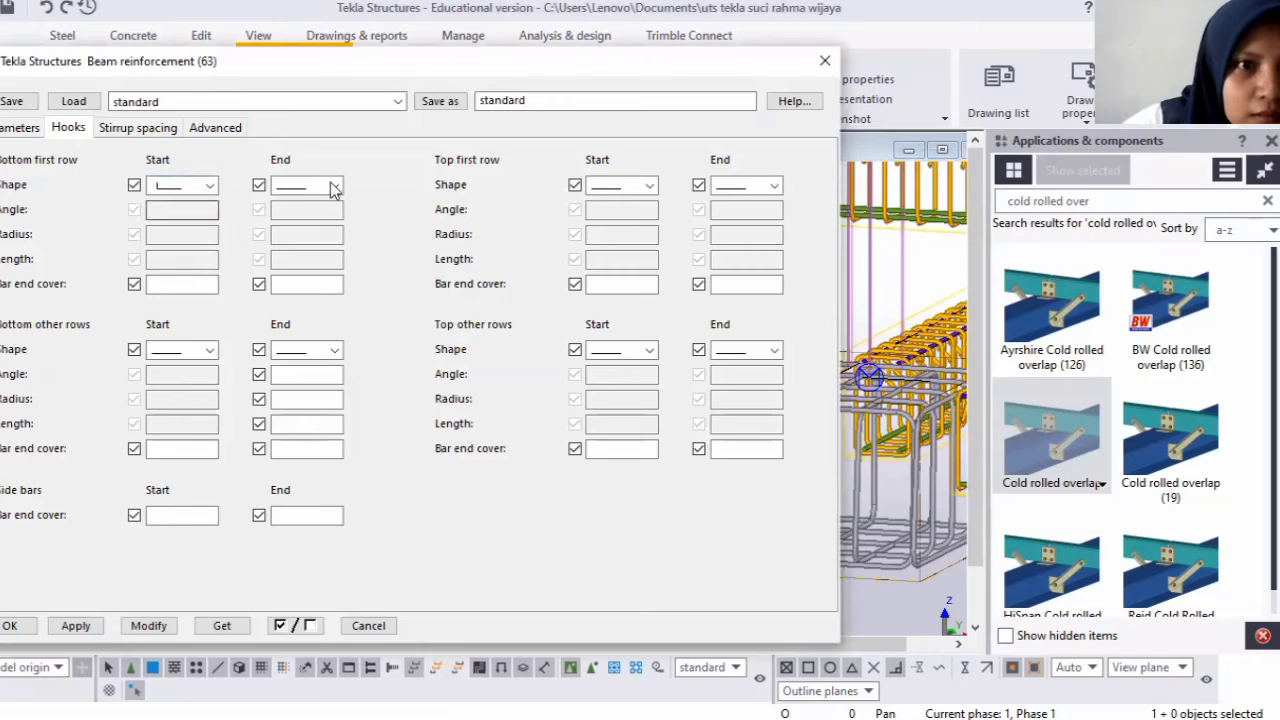
pyautogui.click(334, 186)
pyautogui.click(295, 221)
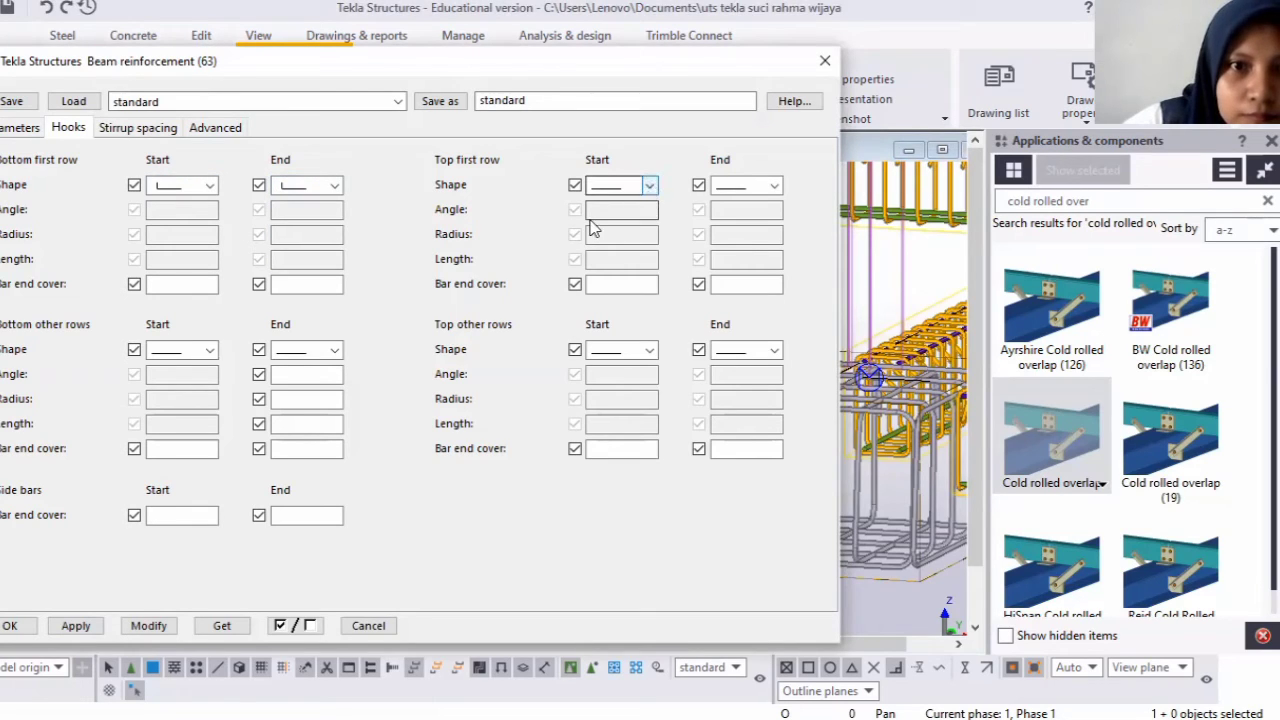
pyautogui.click(651, 187)
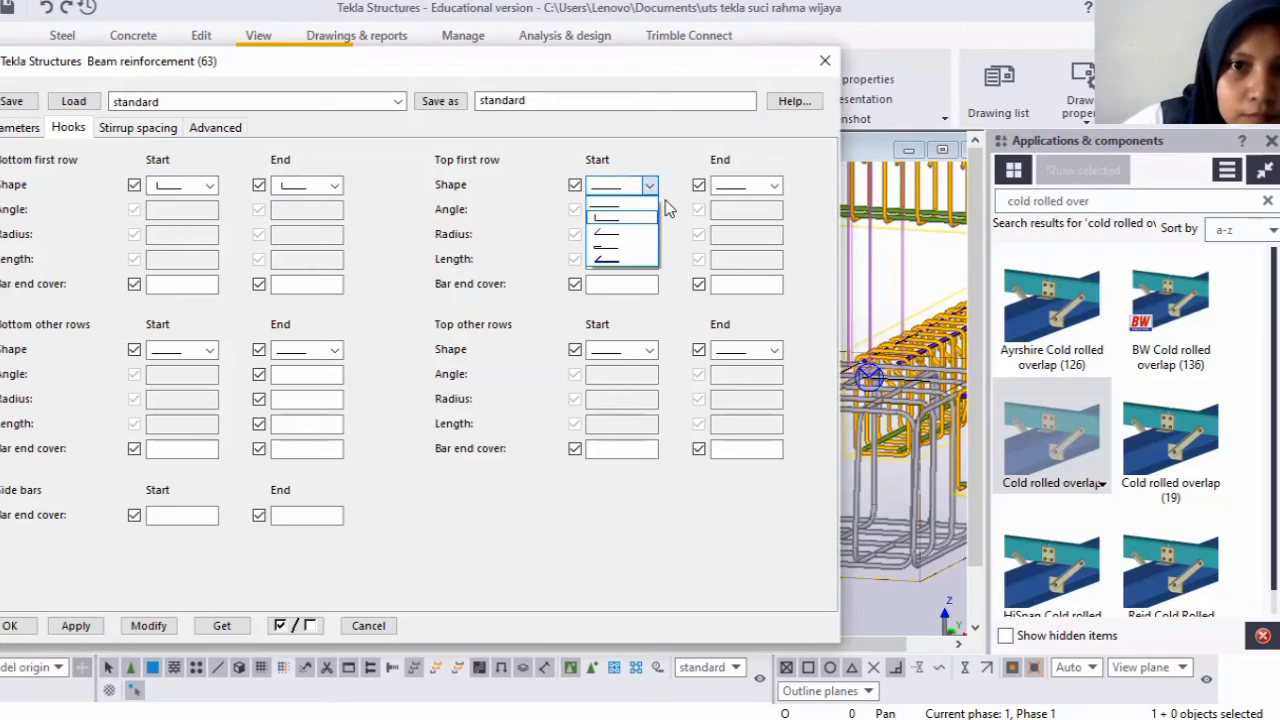
pyautogui.click(768, 190)
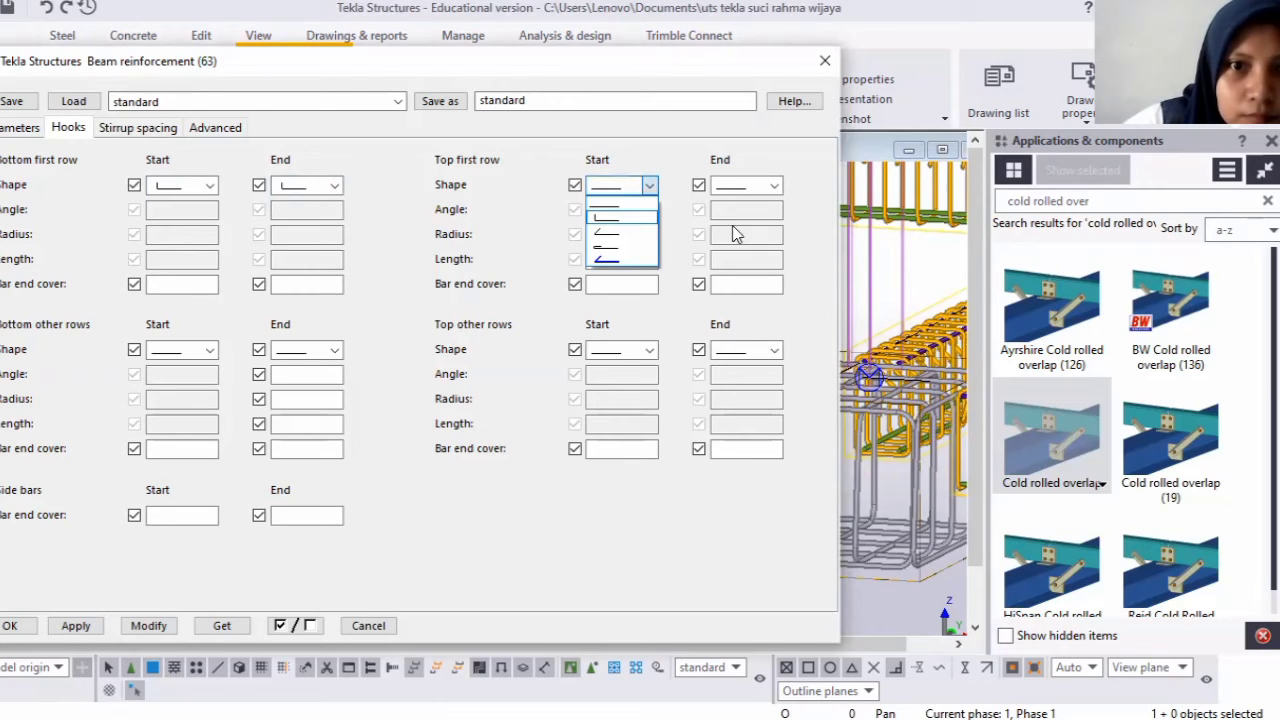
# Set the bottom first row's bar end cover to -200 at both the start and the end.
pyautogui.click(184, 291)
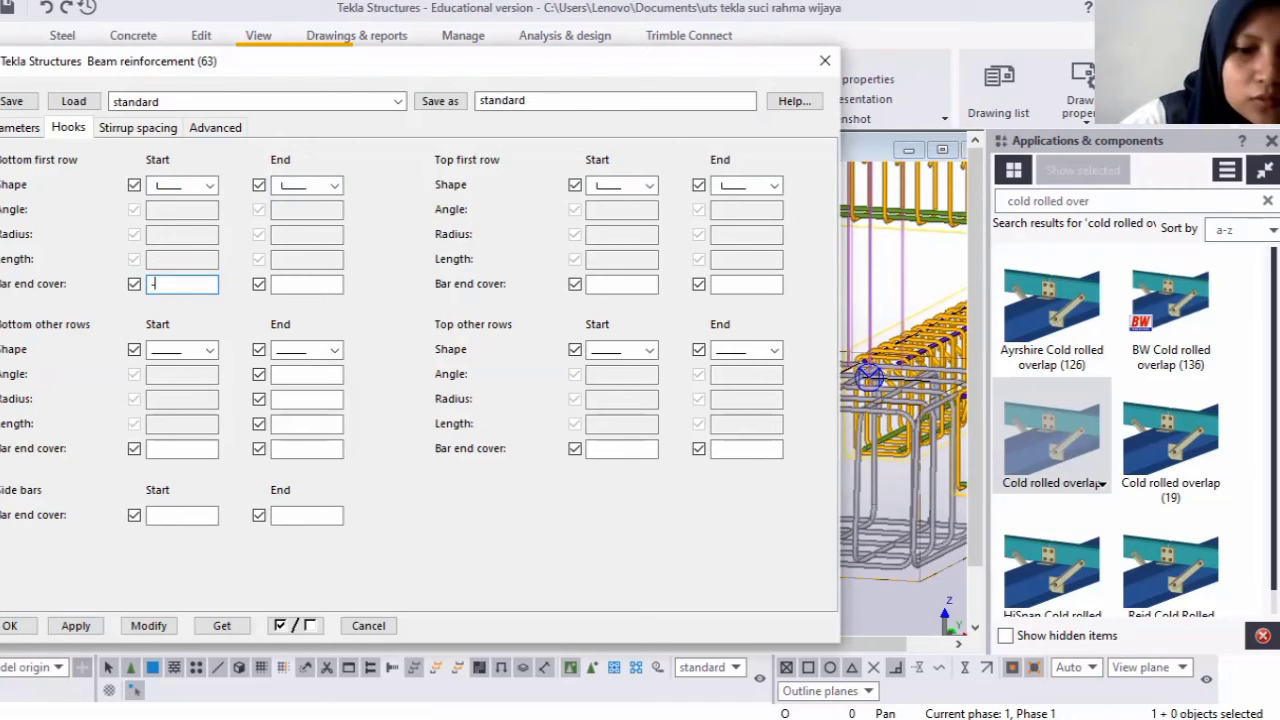
pyautogui.write('-200')
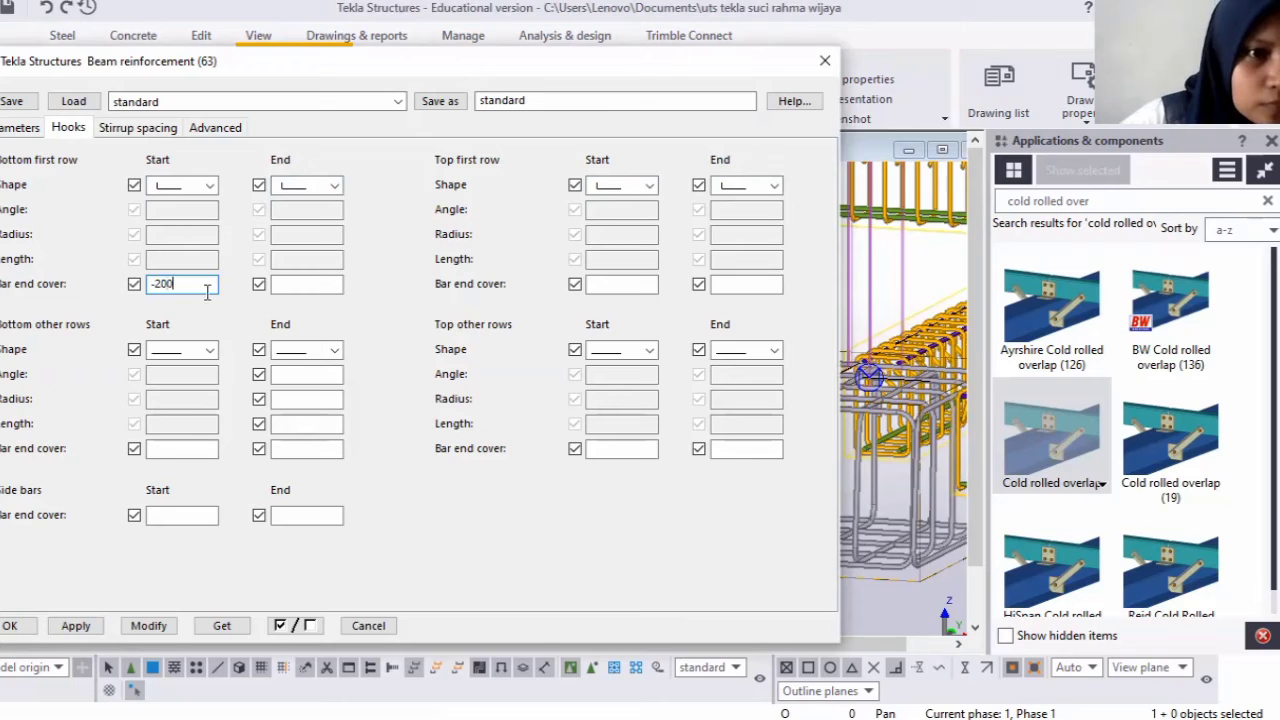
pyautogui.click(318, 284)
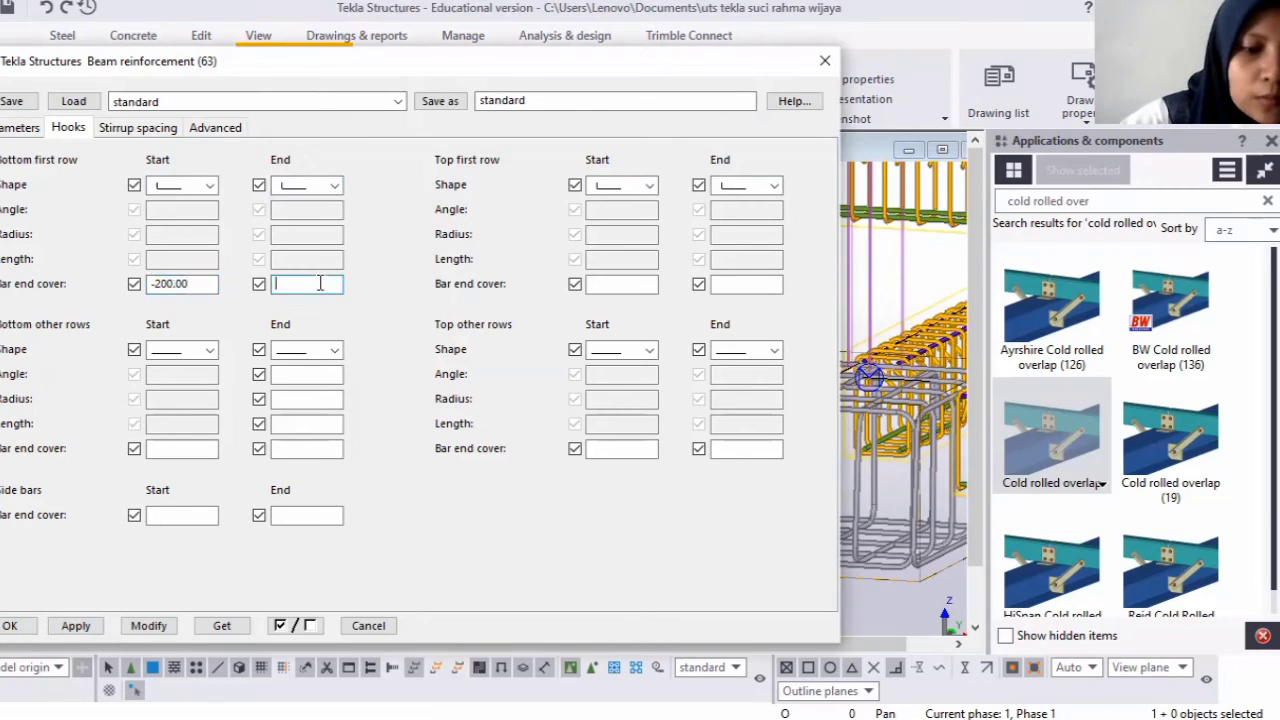
pyautogui.write('-200')
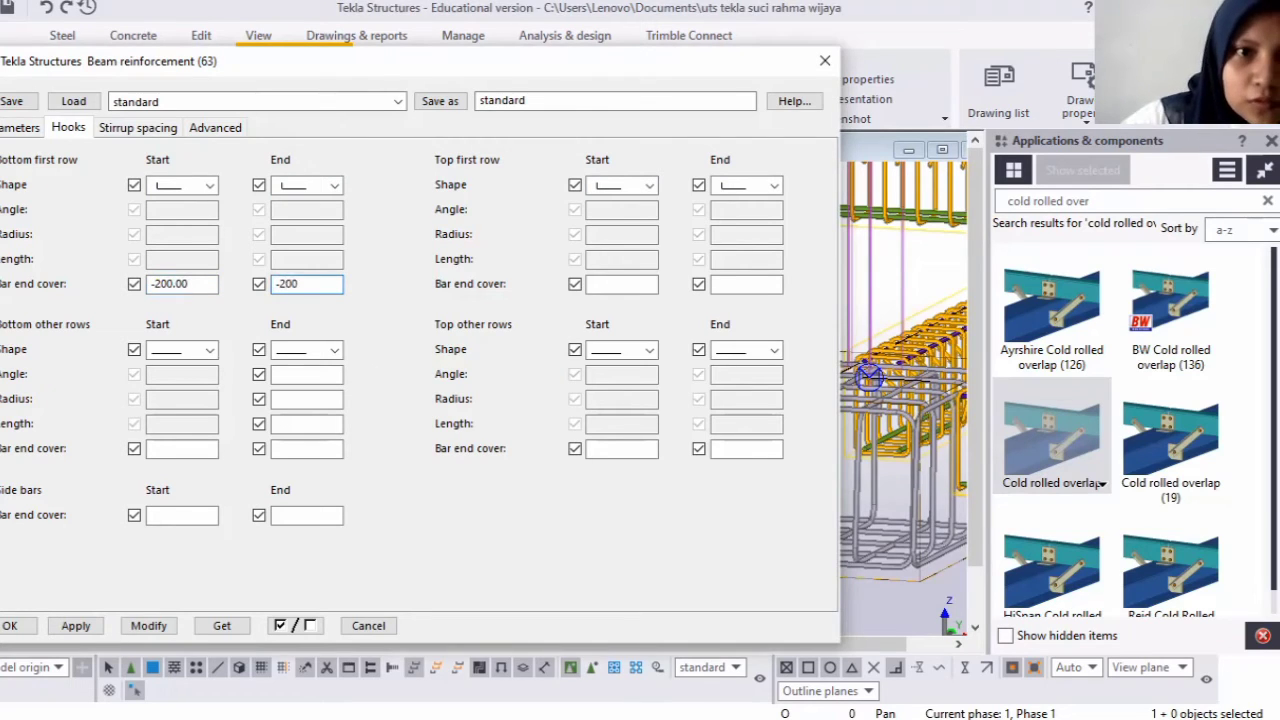
# Set the top first row's bar end cover to -200 at both the start and the end.
pyautogui.click(649, 288)
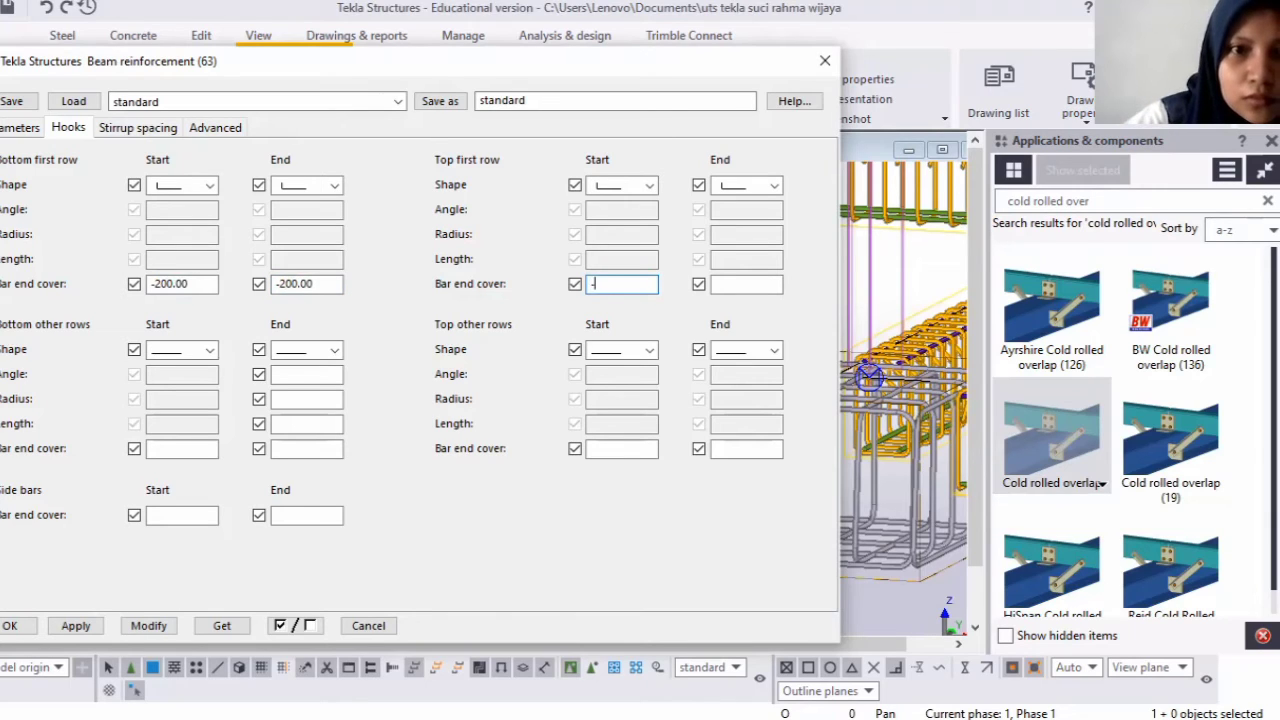
pyautogui.write('-200')
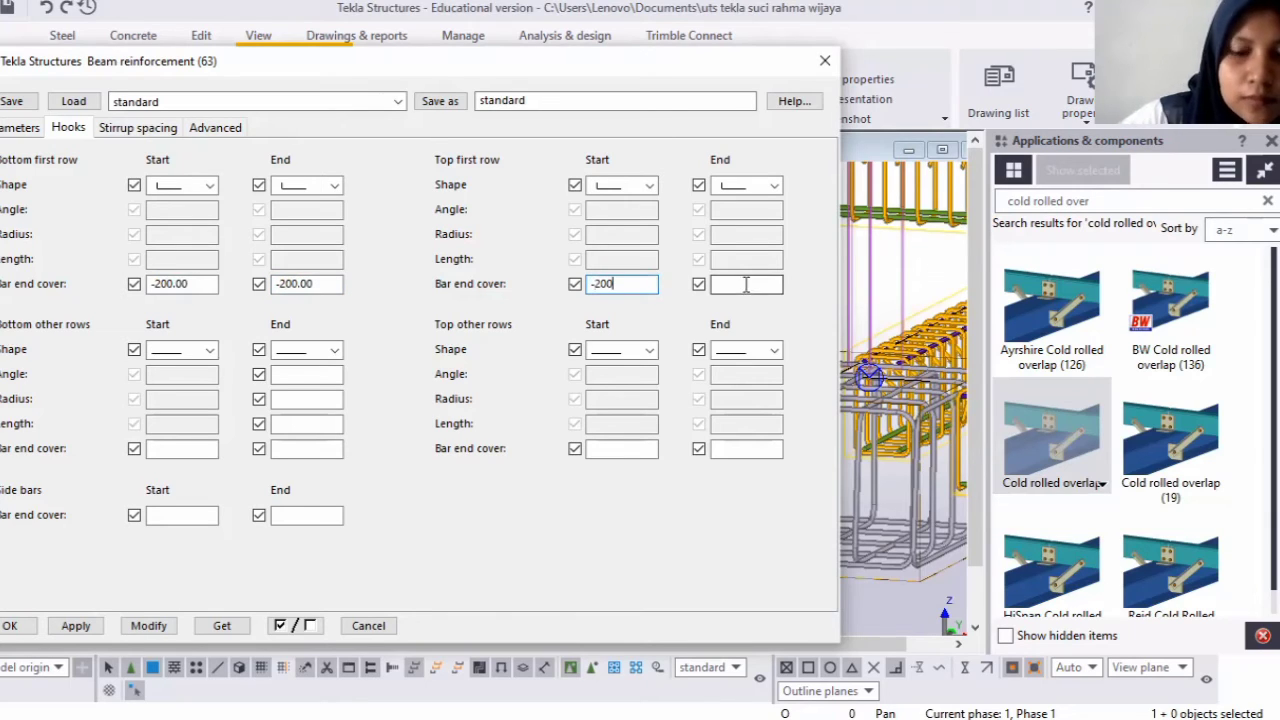
pyautogui.click(746, 285)
pyautogui.write('-2')
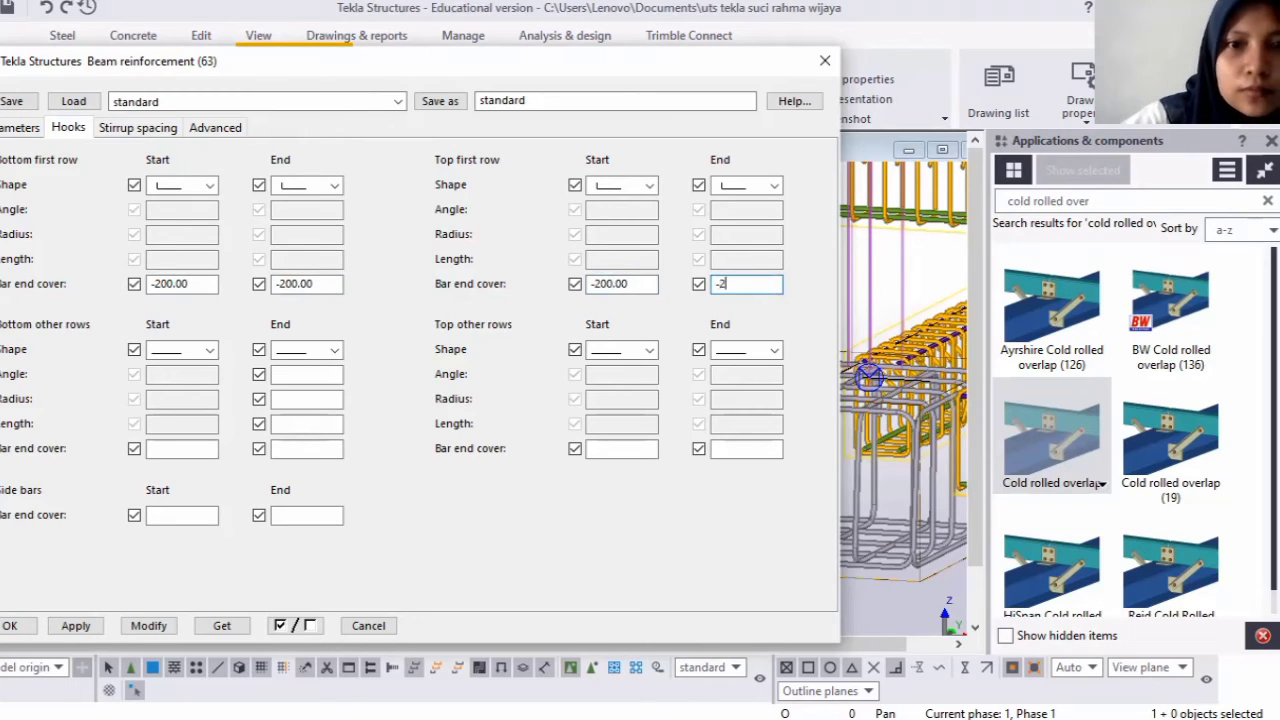
pyautogui.write('00')
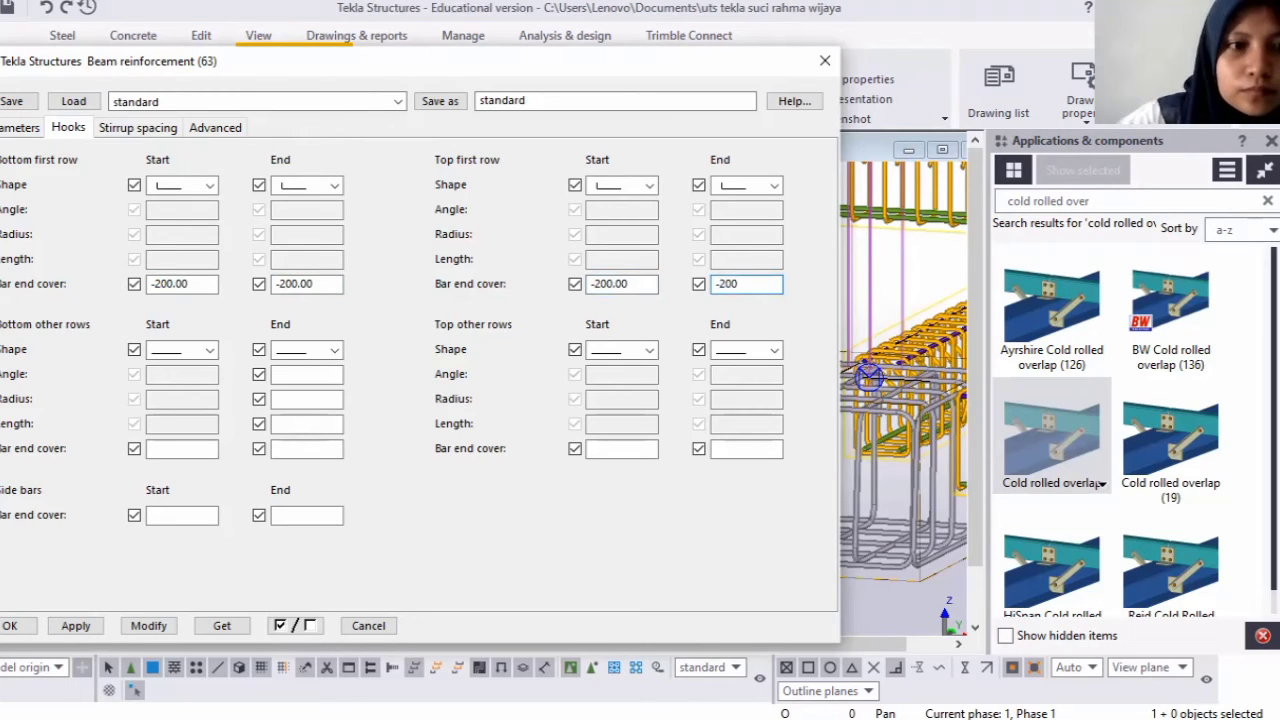
# Apply the modified hooks and bar end covers to the tie beam reinforcement between grid lines A and B on grid line 1.
pyautogui.click(148, 626)
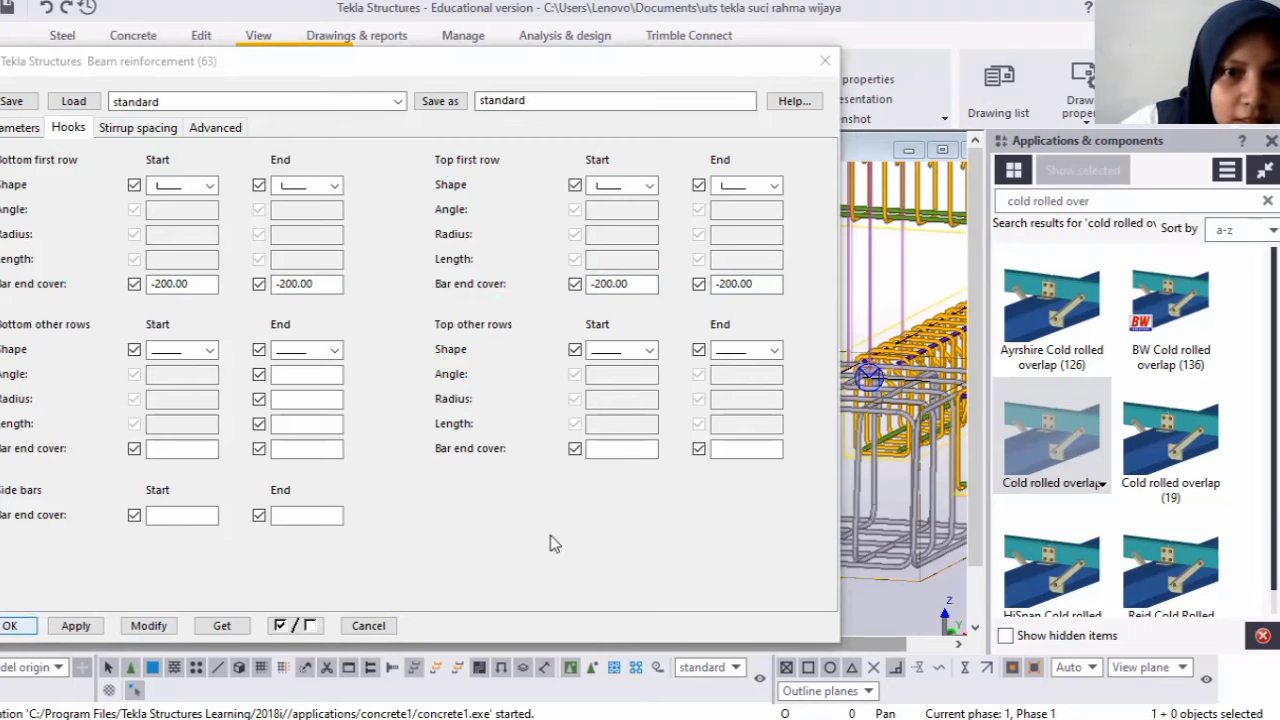
pyautogui.press('Return')
pyautogui.scroll(2, 655, 450)
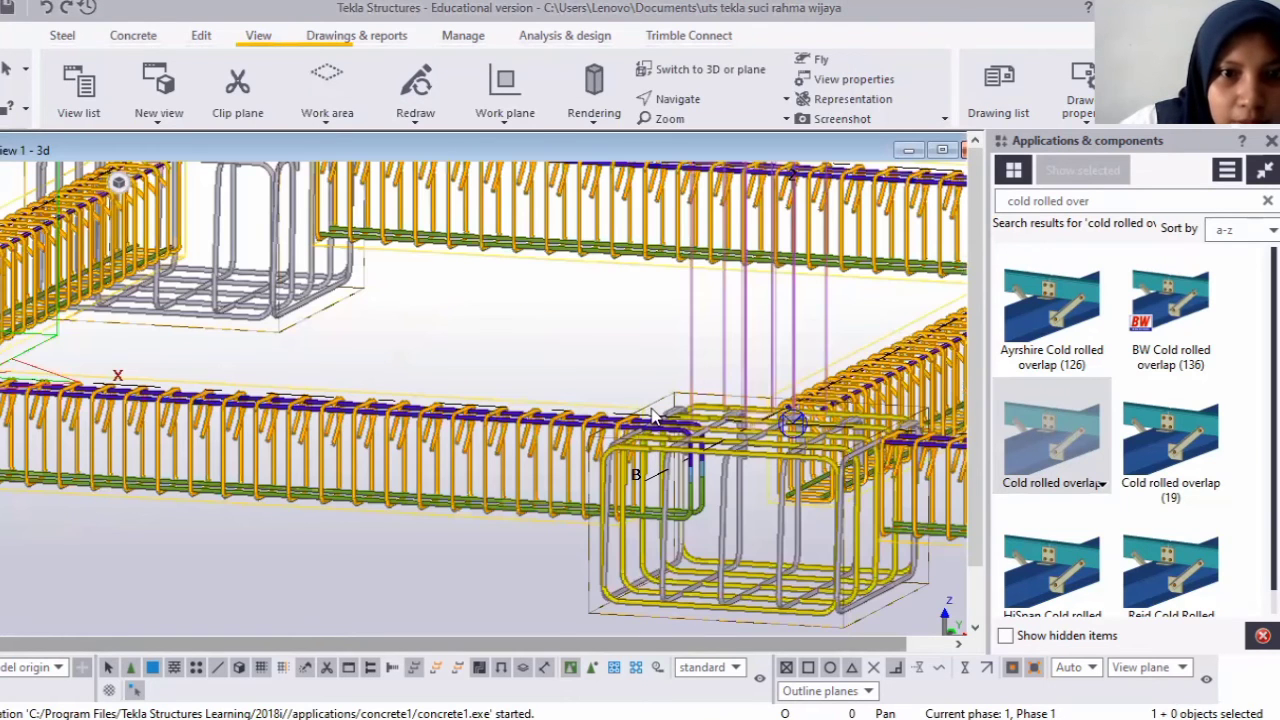
pyautogui.scroll(-1, 639, 479)
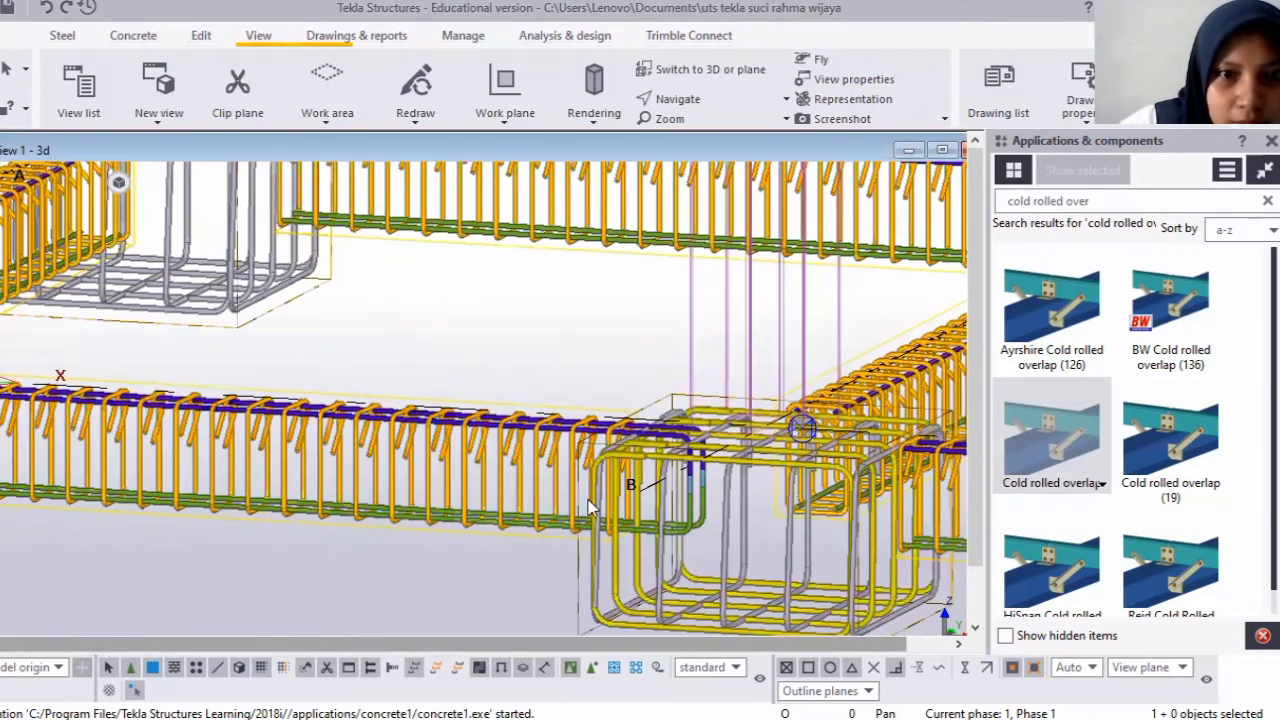
pyautogui.scroll(-4, 597, 493)
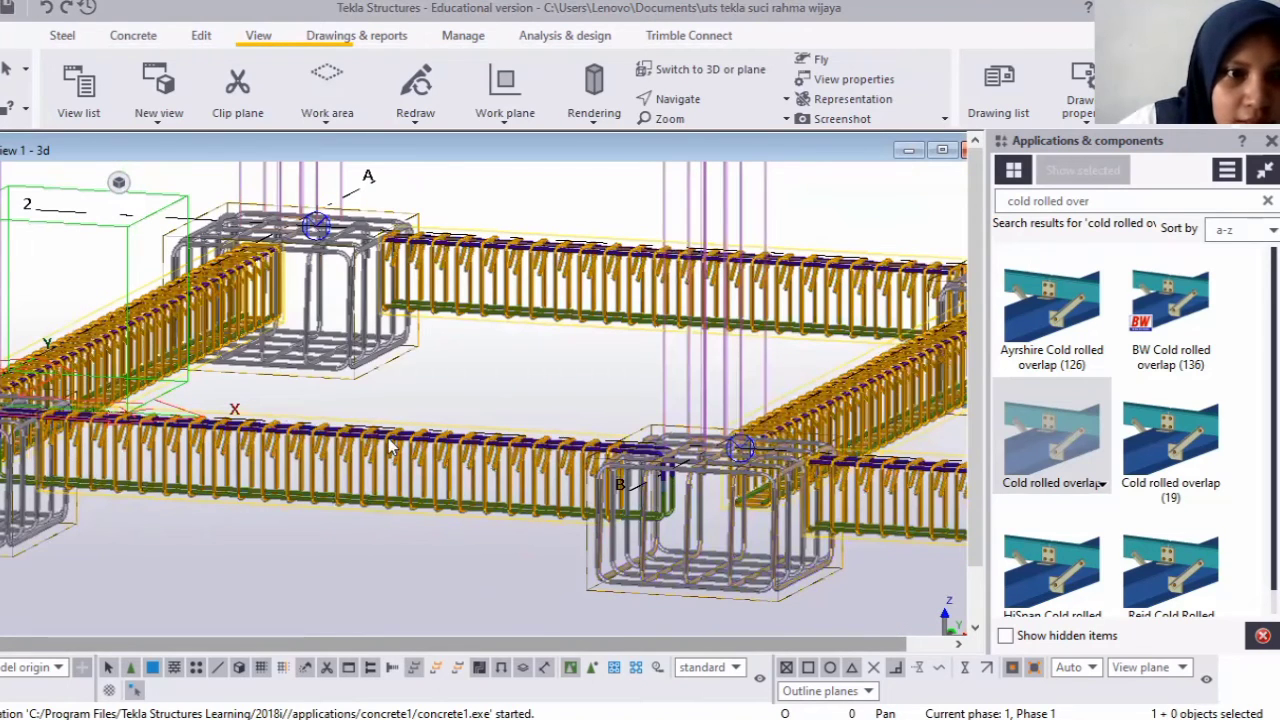
# Reopen the A–B tie beam's reinforcement settings and apply them to the B–C and C–D tie beams along grid line 1.
pyautogui.scroll(-1, 243, 460)
pyautogui.scroll(-3, 455, 455)
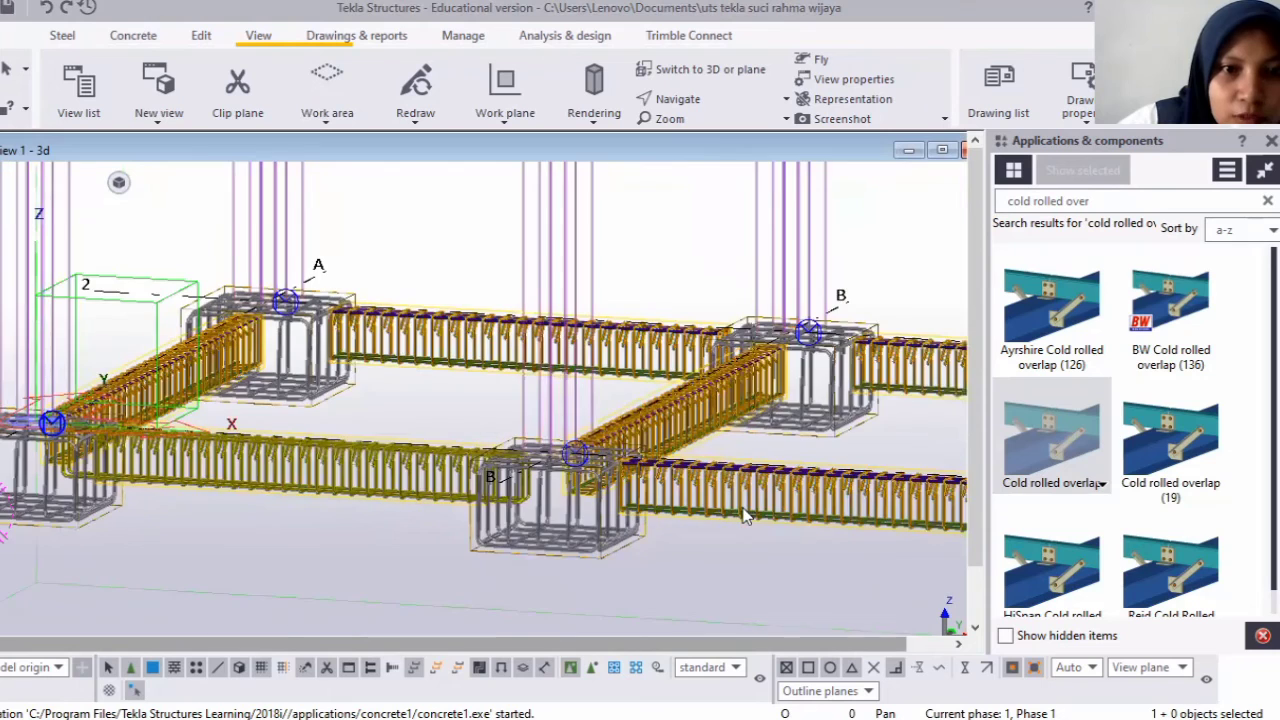
pyautogui.scroll(1, 366, 470)
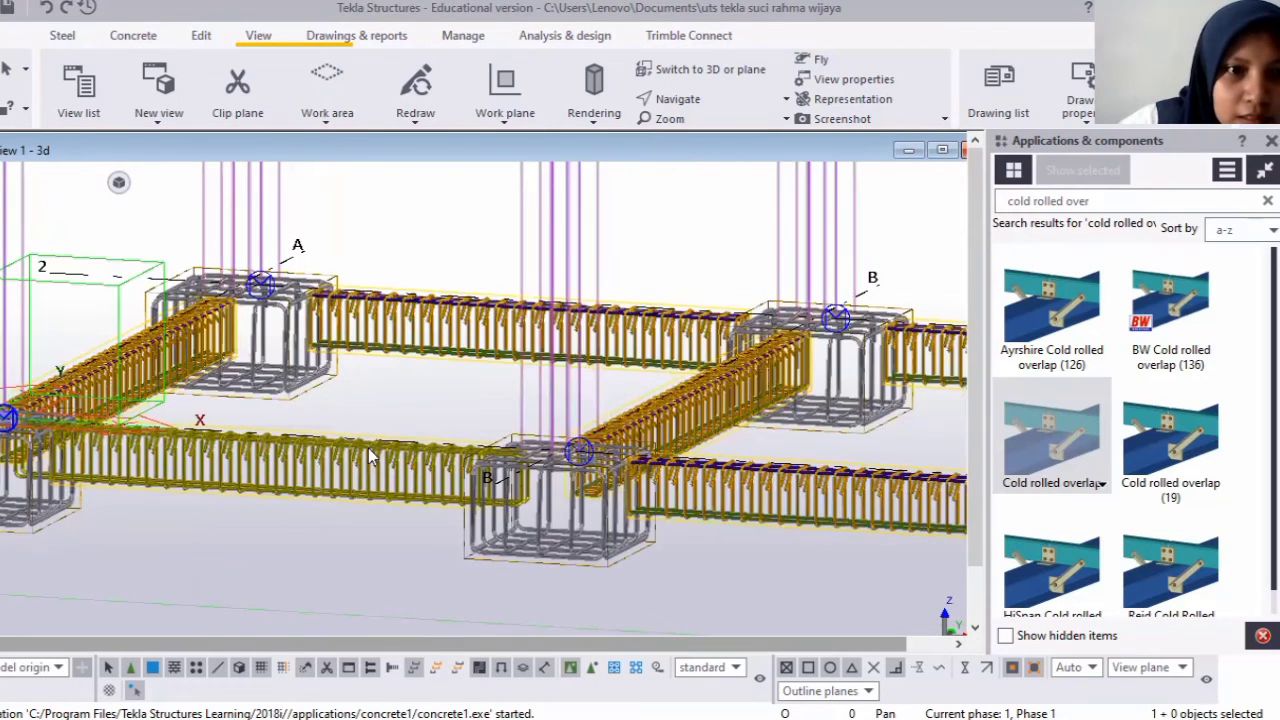
pyautogui.scroll(1, 368, 448)
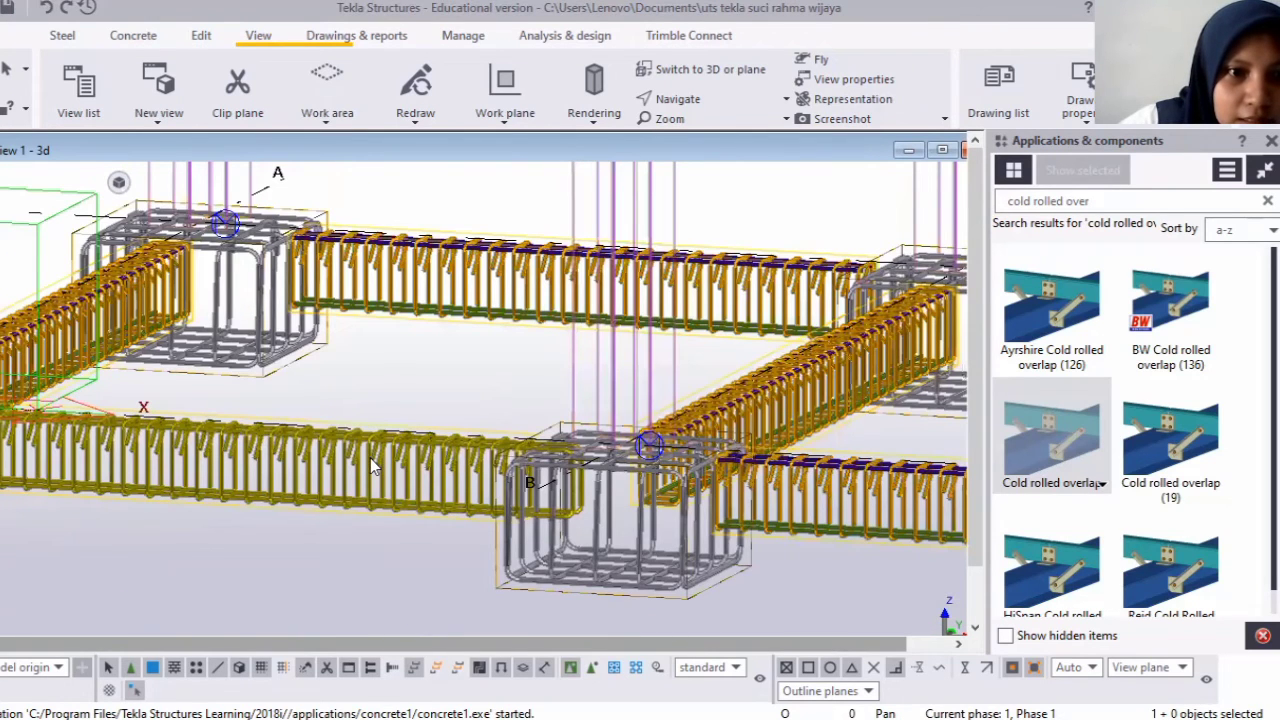
pyautogui.click(369, 457)
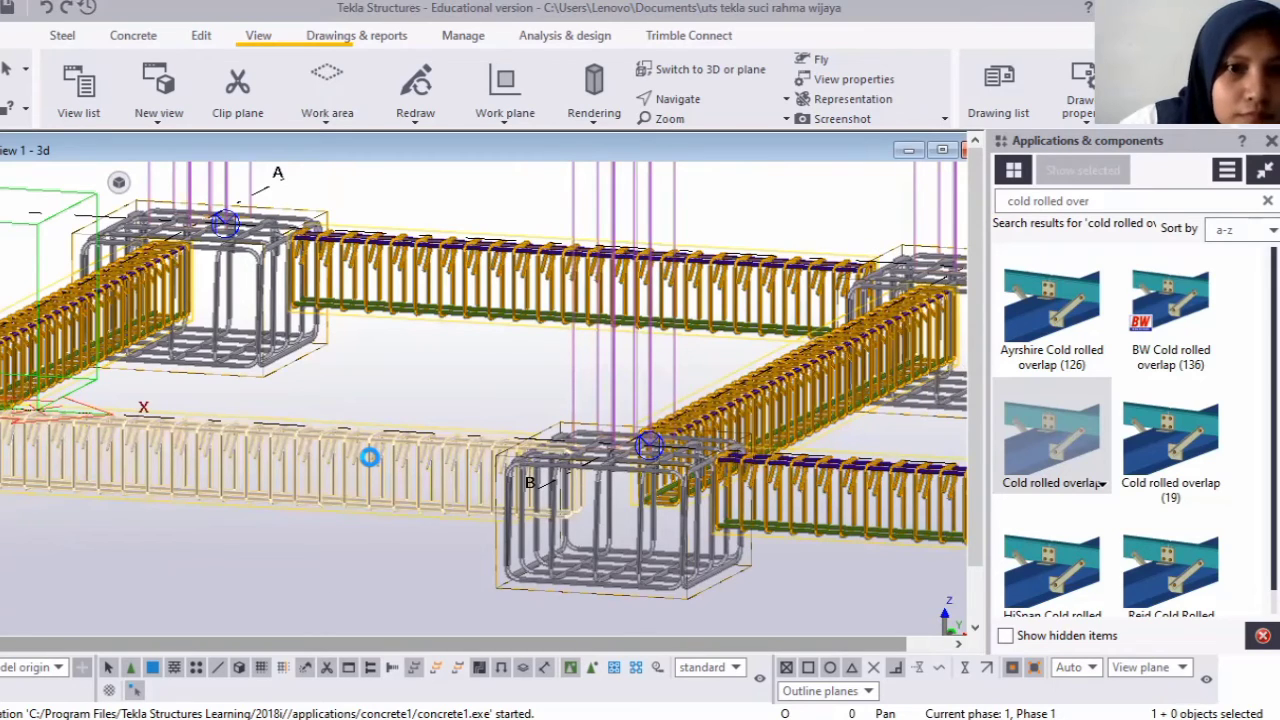
pyautogui.doubleClick(369, 457)
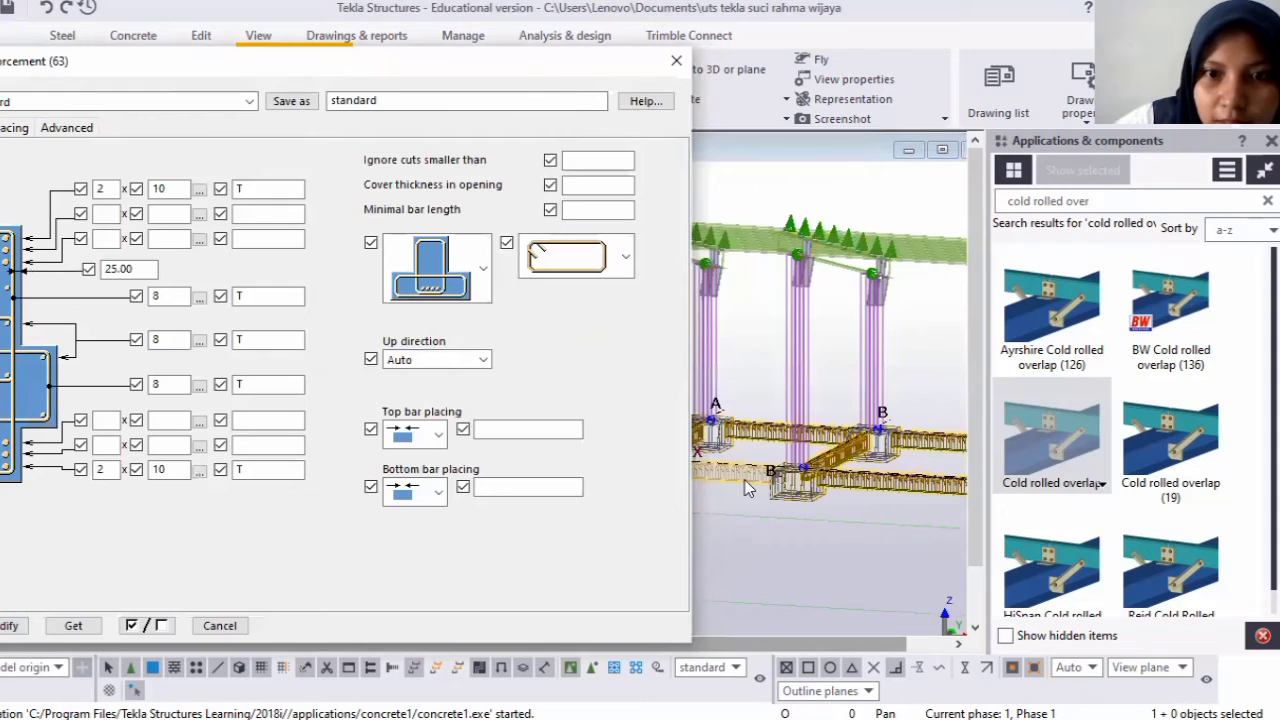
pyautogui.scroll(-2, 883, 487)
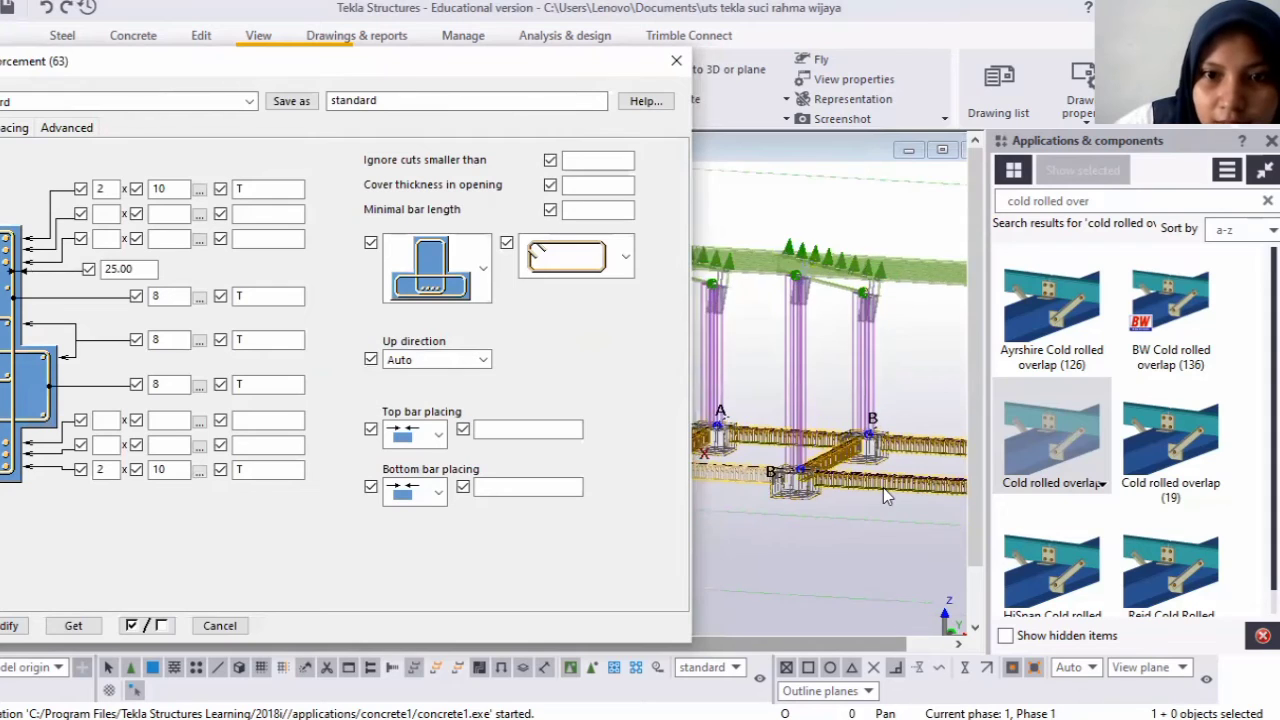
pyautogui.scroll(3, 843, 487)
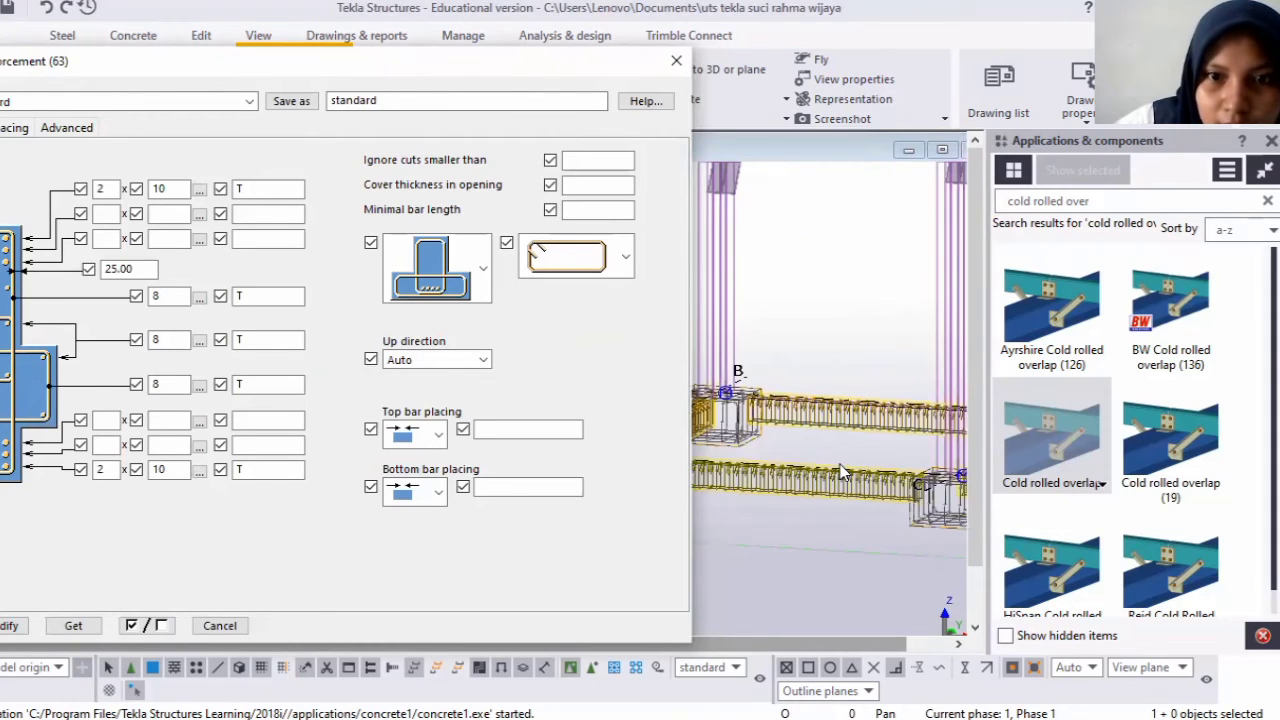
pyautogui.scroll(2, 843, 466)
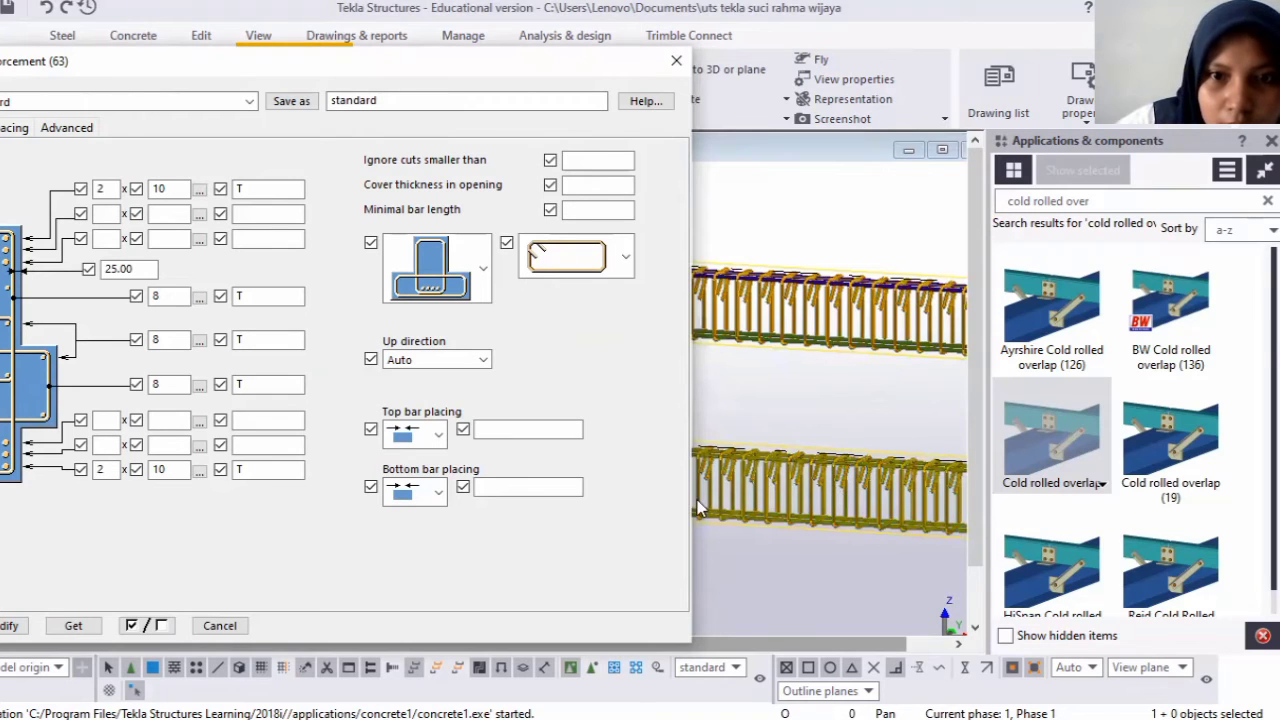
pyautogui.scroll(-2, 698, 508)
pyautogui.scroll(-1, 700, 507)
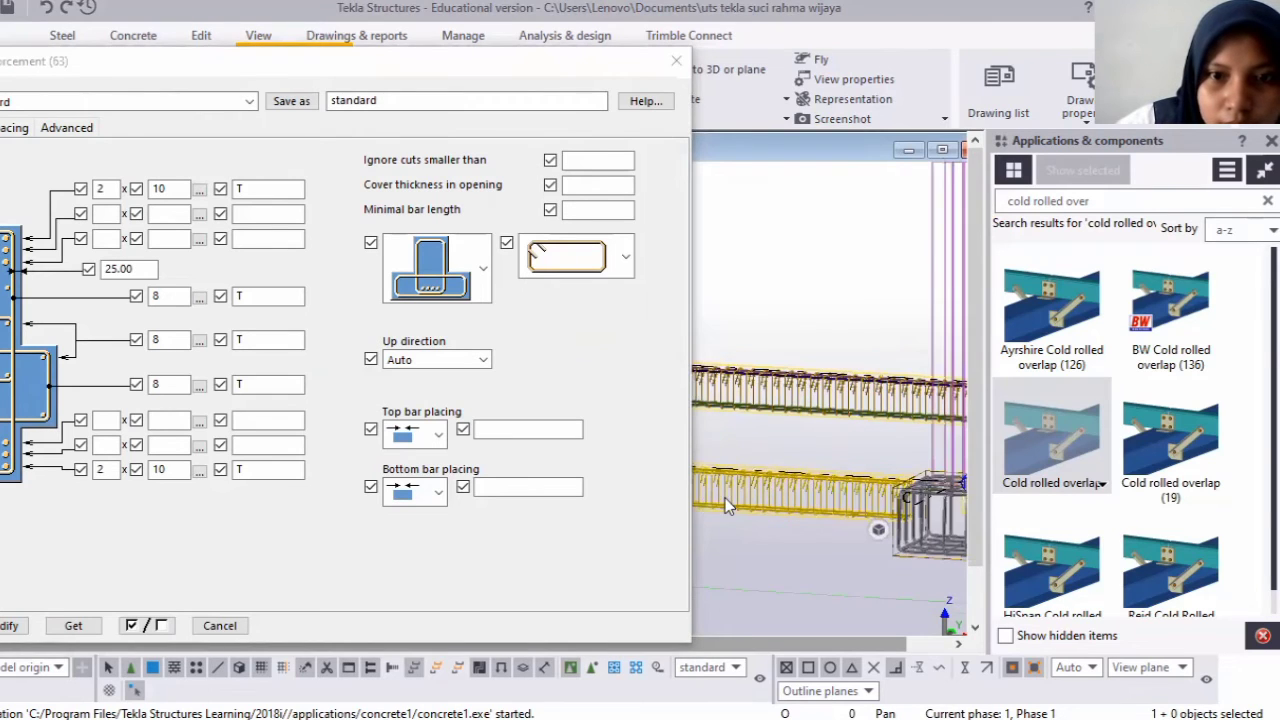
pyautogui.scroll(3, 727, 506)
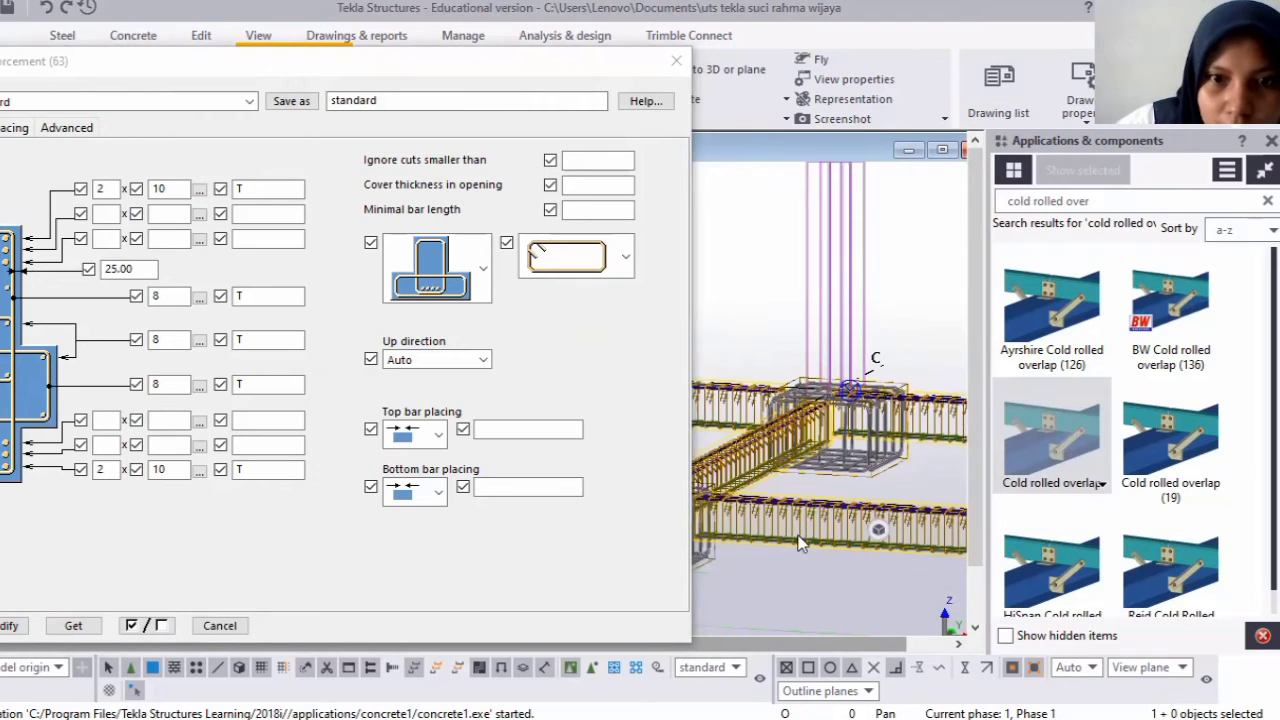
pyautogui.scroll(2, 797, 553)
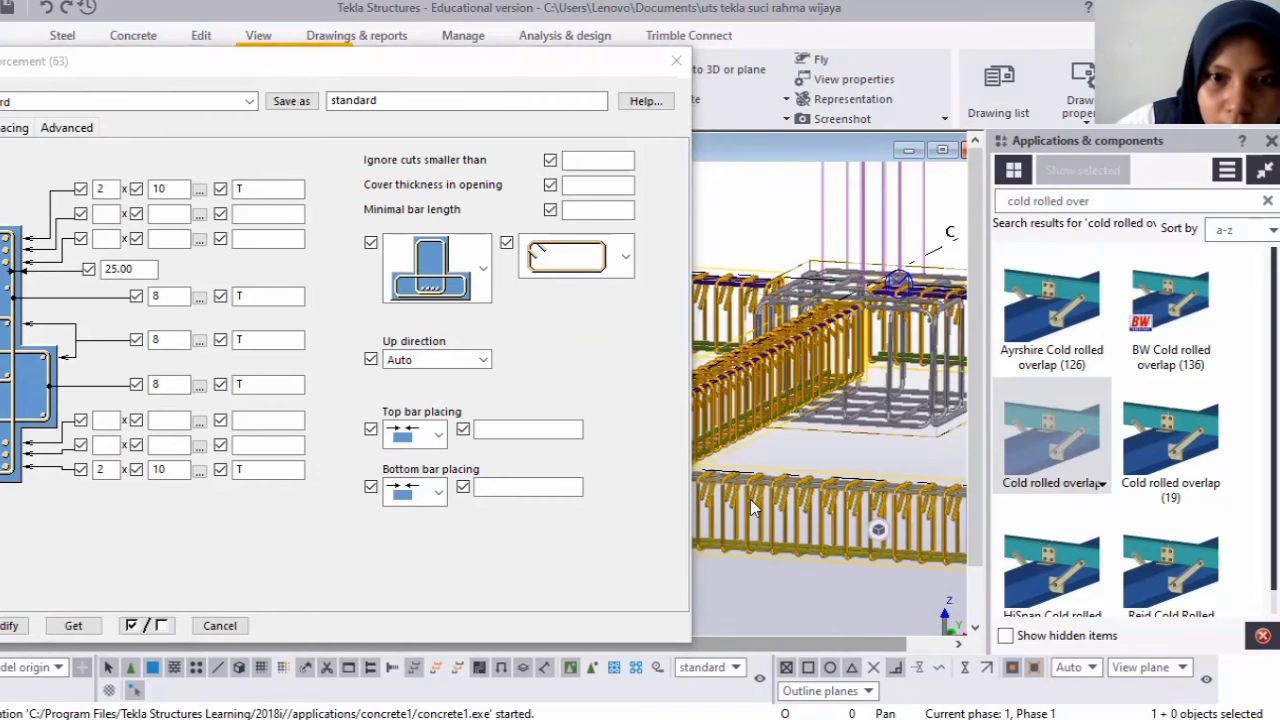
pyautogui.scroll(-4, 829, 511)
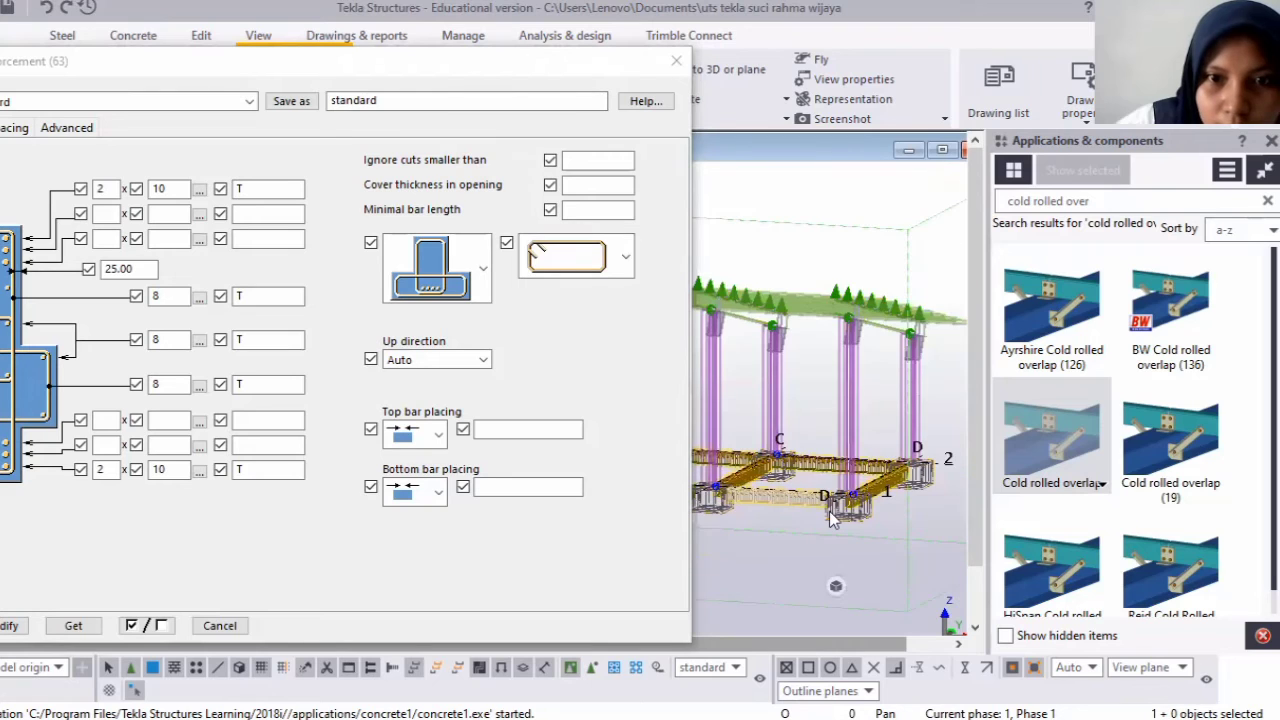
pyautogui.scroll(-1, 860, 491)
# Apply the same beam reinforcement settings to the tie beams along grid line 2 and the cross beams between grid lines 1 and 2.
pyautogui.scroll(2, 863, 491)
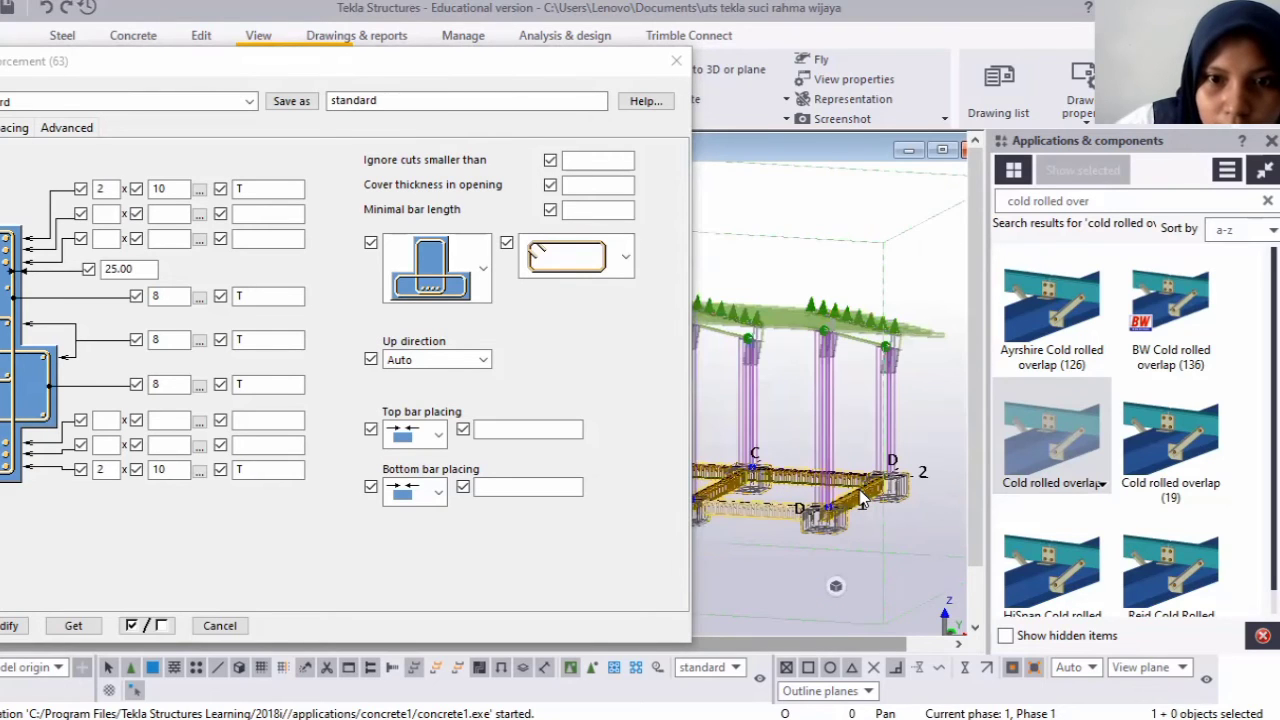
pyautogui.scroll(3, 860, 397)
pyautogui.scroll(-3, 862, 397)
pyautogui.scroll(1, 878, 400)
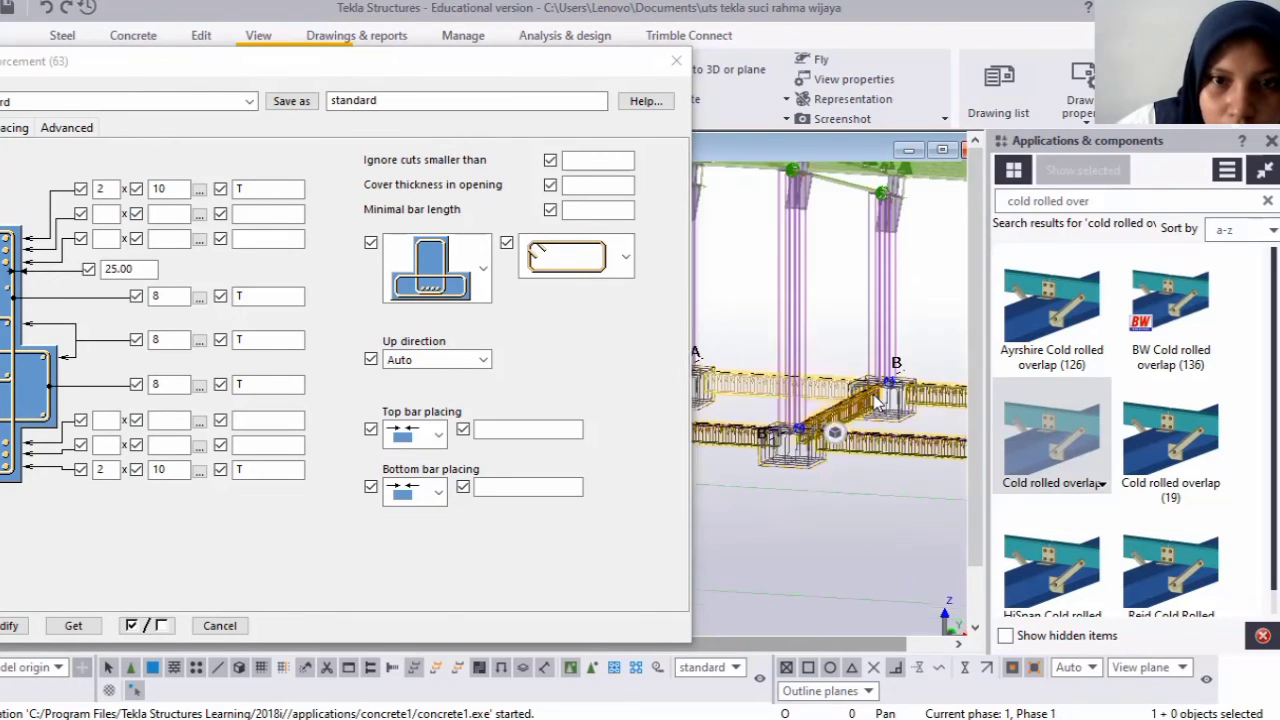
pyautogui.scroll(-1, 697, 397)
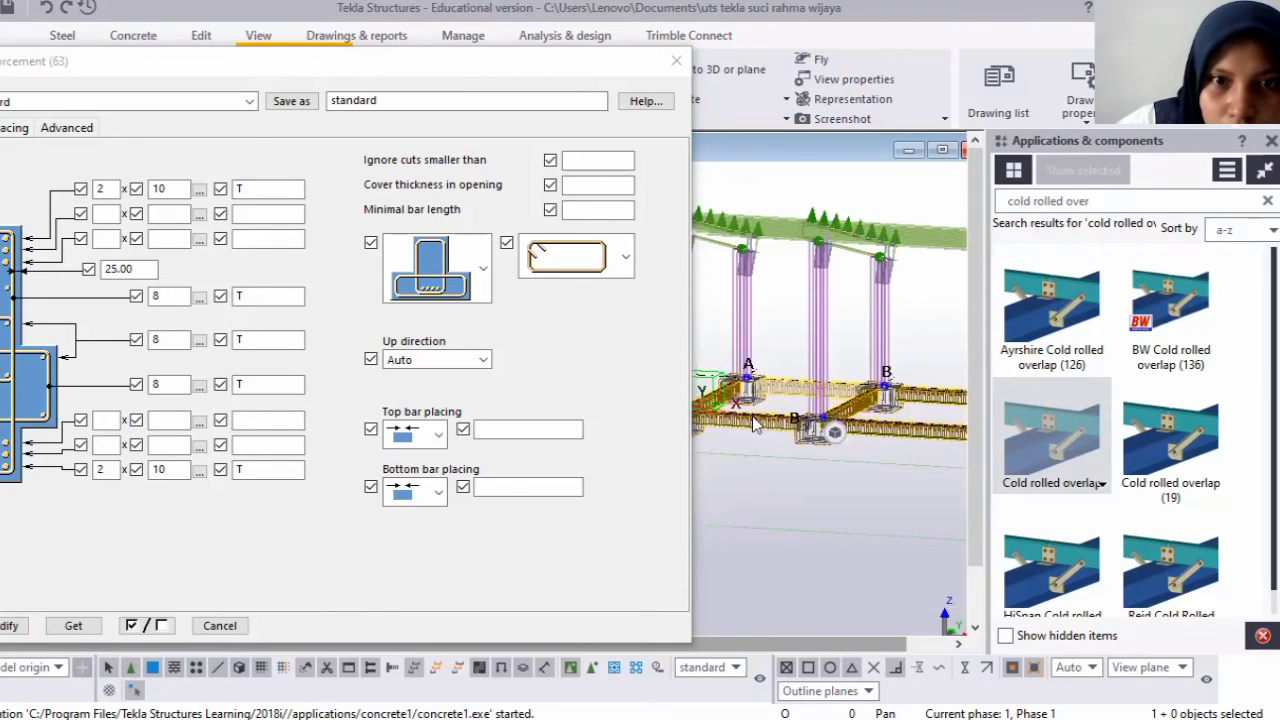
pyautogui.scroll(2, 694, 393)
pyautogui.scroll(1, 696, 390)
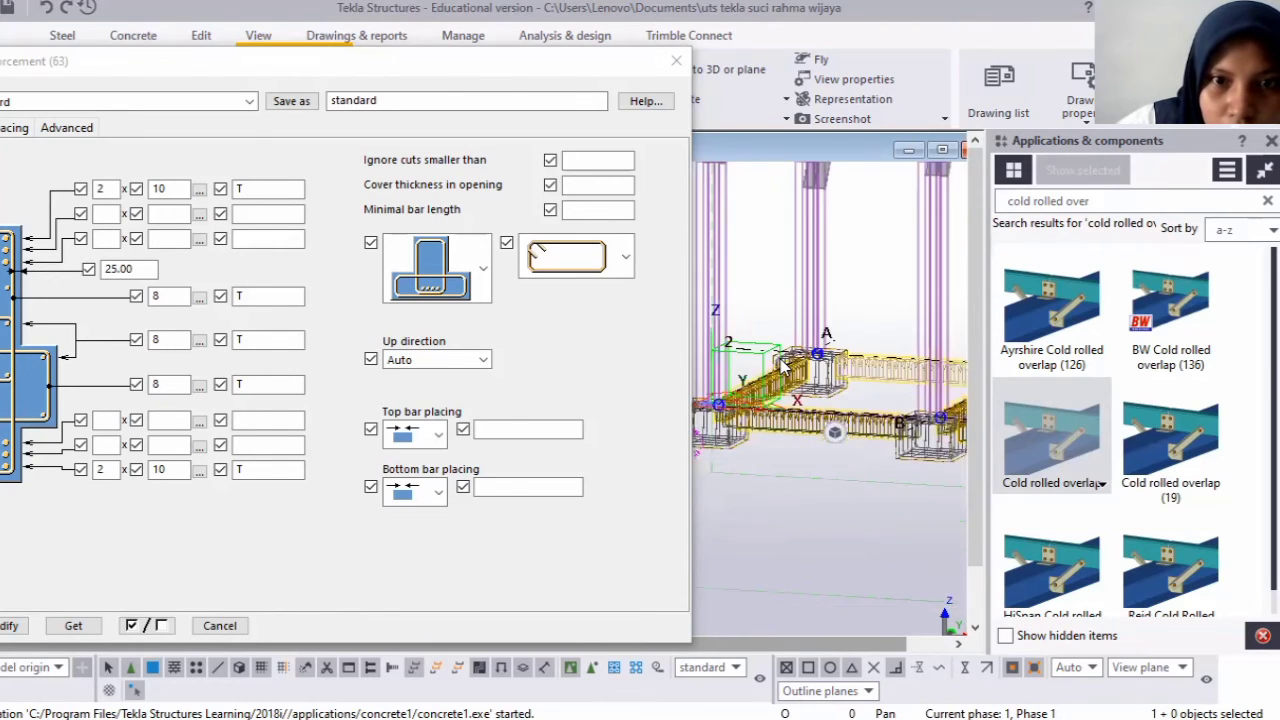
pyautogui.scroll(1, 738, 400)
pyautogui.scroll(1, 738, 400)
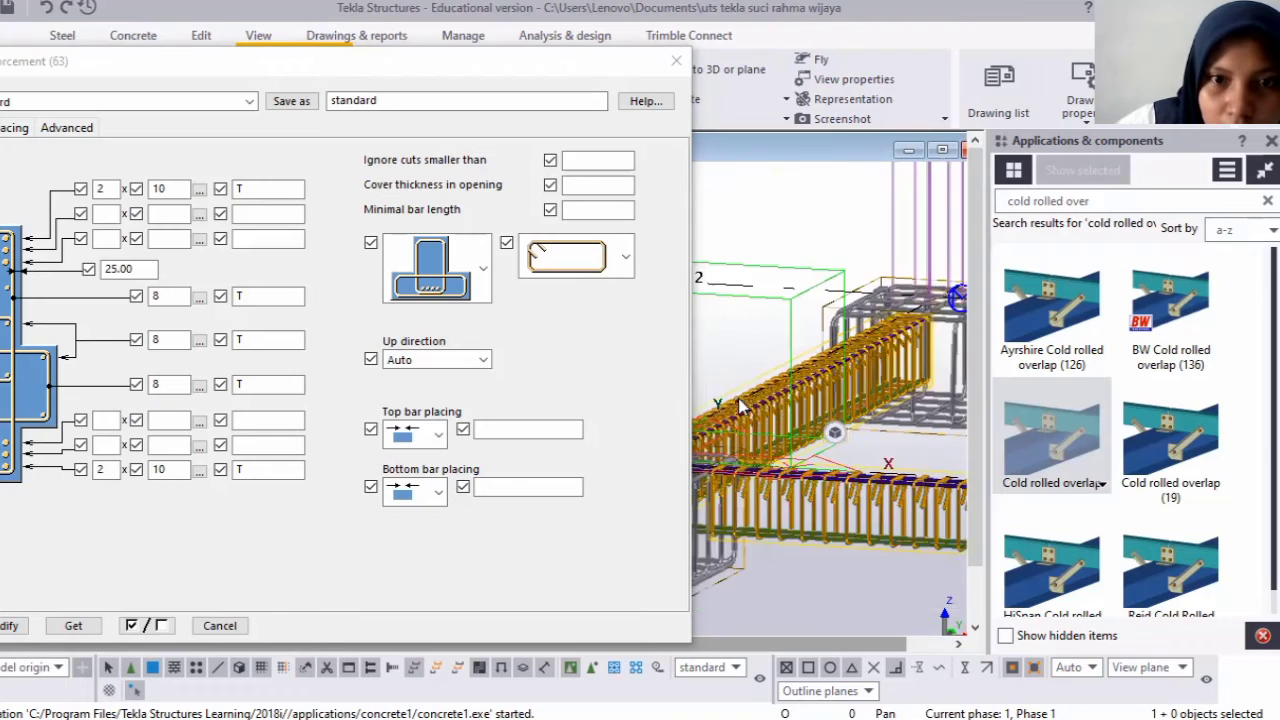
pyautogui.scroll(1, 778, 455)
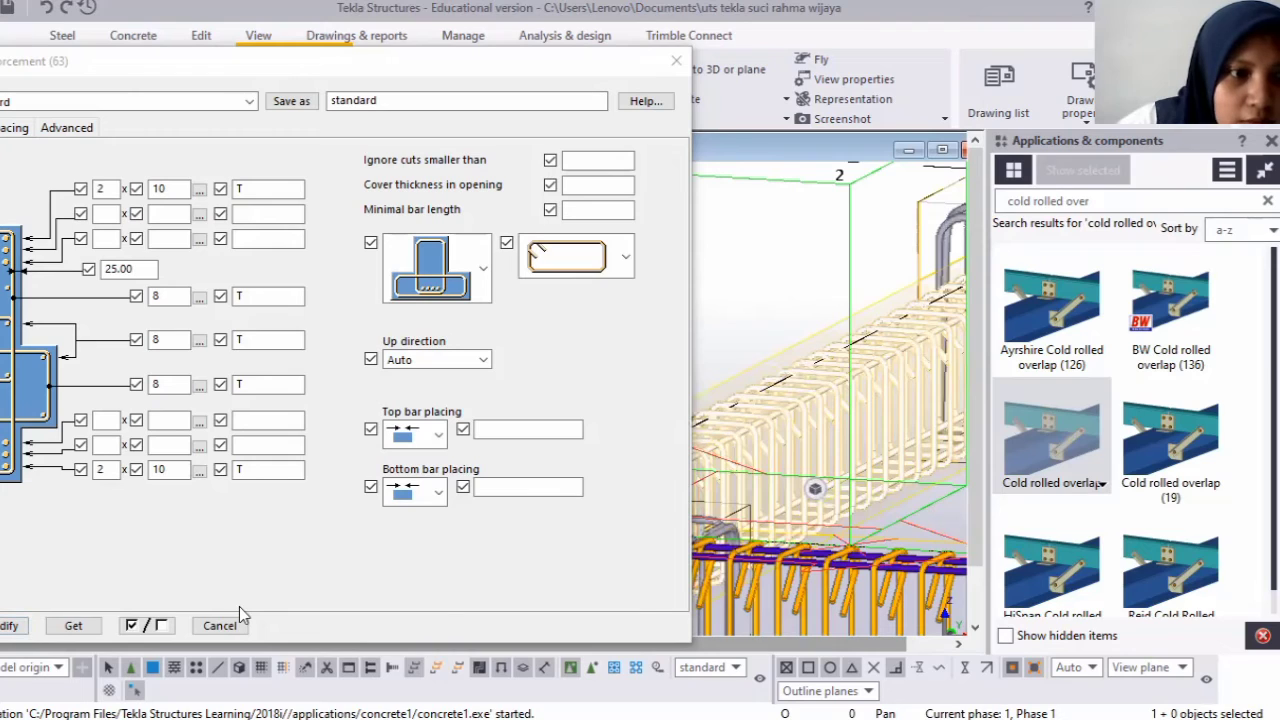
pyautogui.click(5, 628)
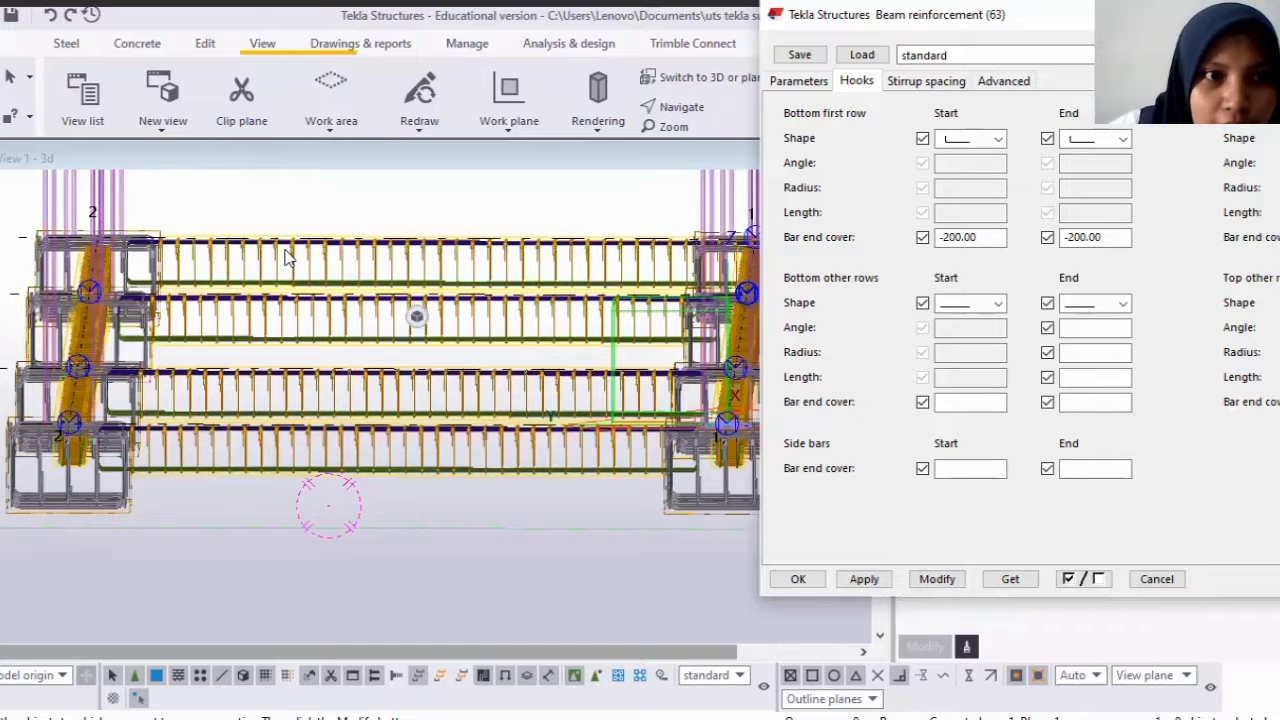
# Examine the cross beam reinforcement at the footings and the whole frame from several sides.
pyautogui.scroll(2, 582, 549)
pyautogui.scroll(-2, 582, 545)
pyautogui.moveTo(582, 545); pyautogui.dragTo(560, 547, button='middle')
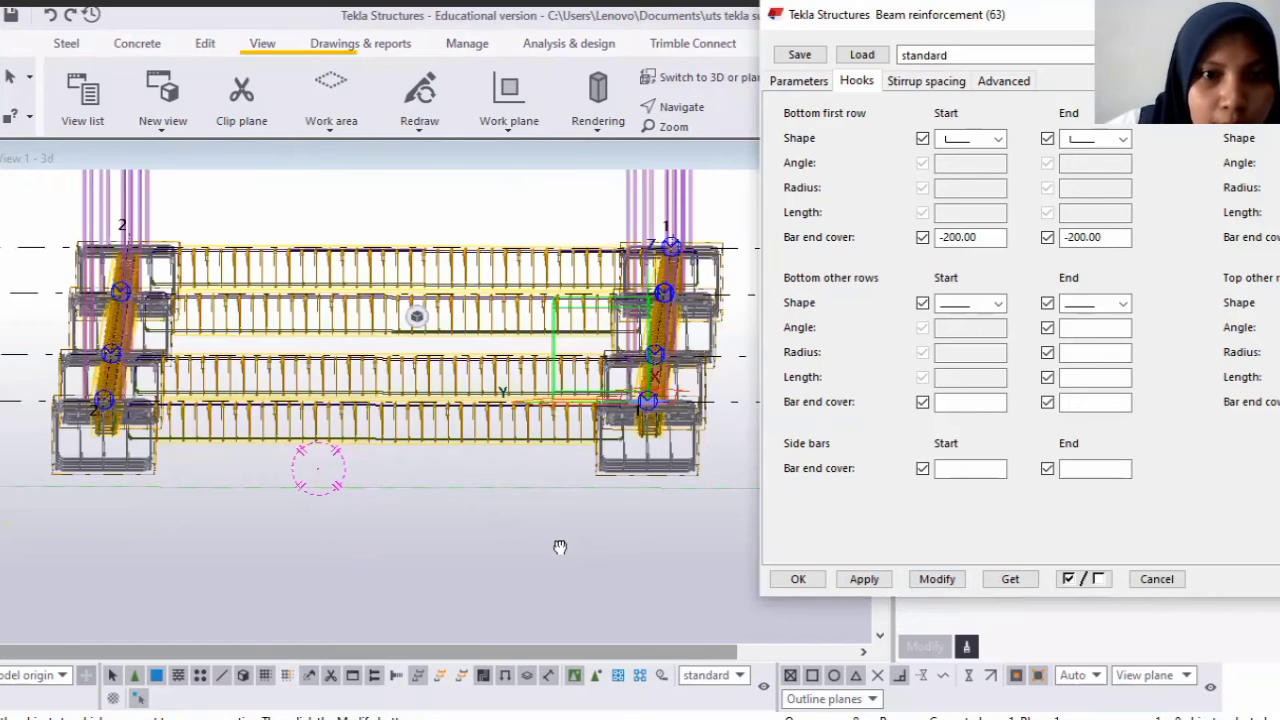
pyautogui.keyDown('ctrl'); pyautogui.moveTo(195, 439); pyautogui.dragTo(283, 437, button='middle'); pyautogui.keyUp('ctrl')
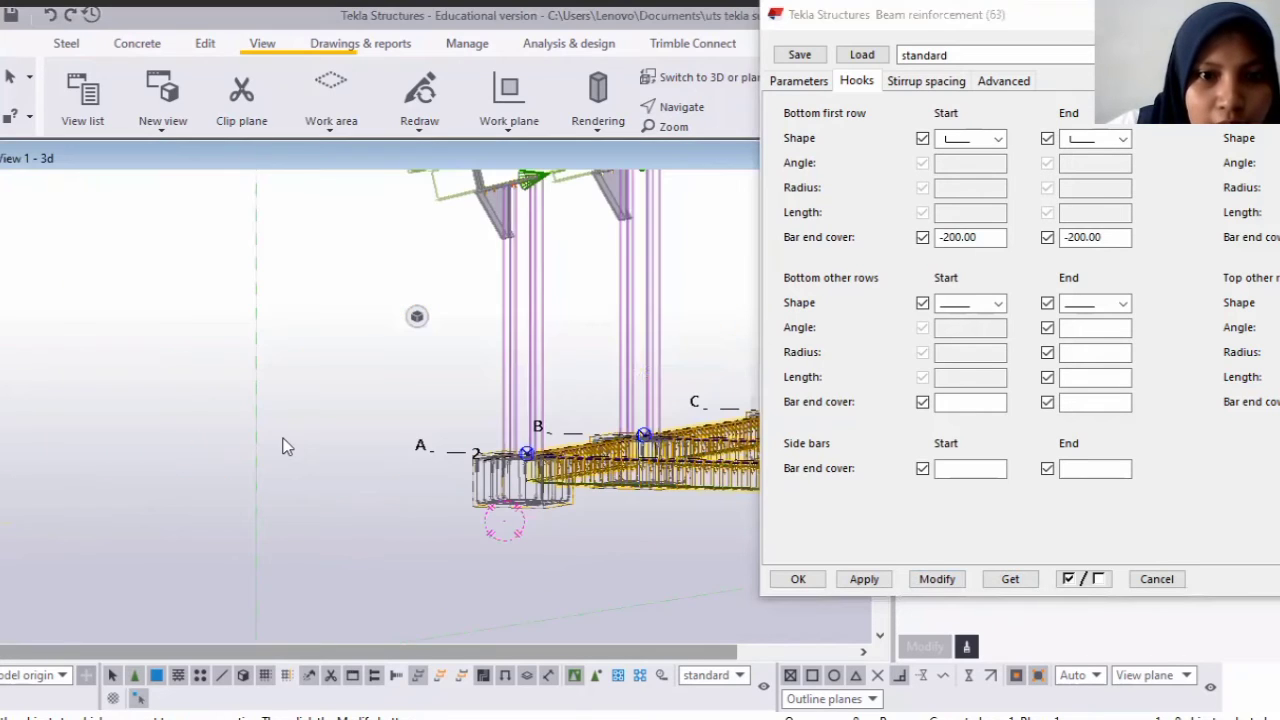
pyautogui.scroll(-3, 677, 520)
pyautogui.keyDown('ctrl'); pyautogui.moveTo(671, 501); pyautogui.dragTo(623, 503, button='middle'); pyautogui.keyUp('ctrl')
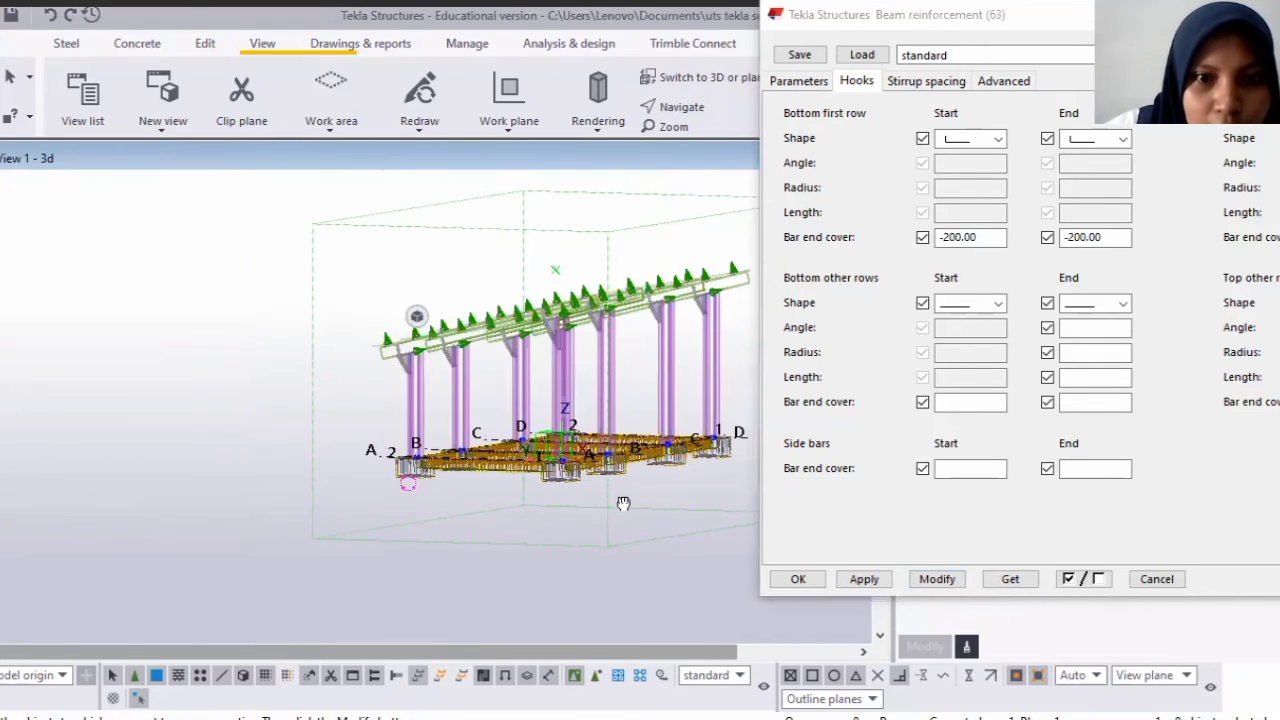
pyautogui.keyDown('ctrl'); pyautogui.moveTo(395, 460); pyautogui.dragTo(686, 457, button='middle'); pyautogui.keyUp('ctrl')
pyautogui.scroll(-3, 686, 457)
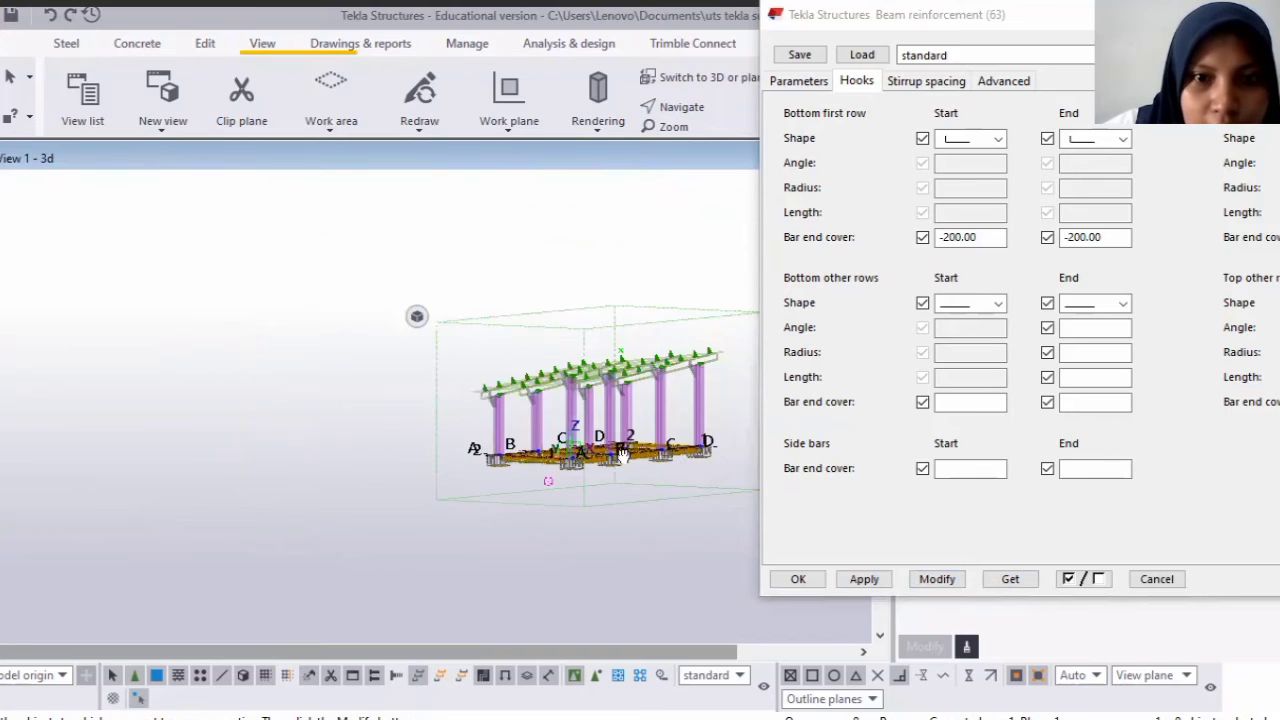
pyautogui.keyDown('ctrl'); pyautogui.moveTo(563, 455); pyautogui.dragTo(606, 468, button='middle'); pyautogui.keyUp('ctrl')
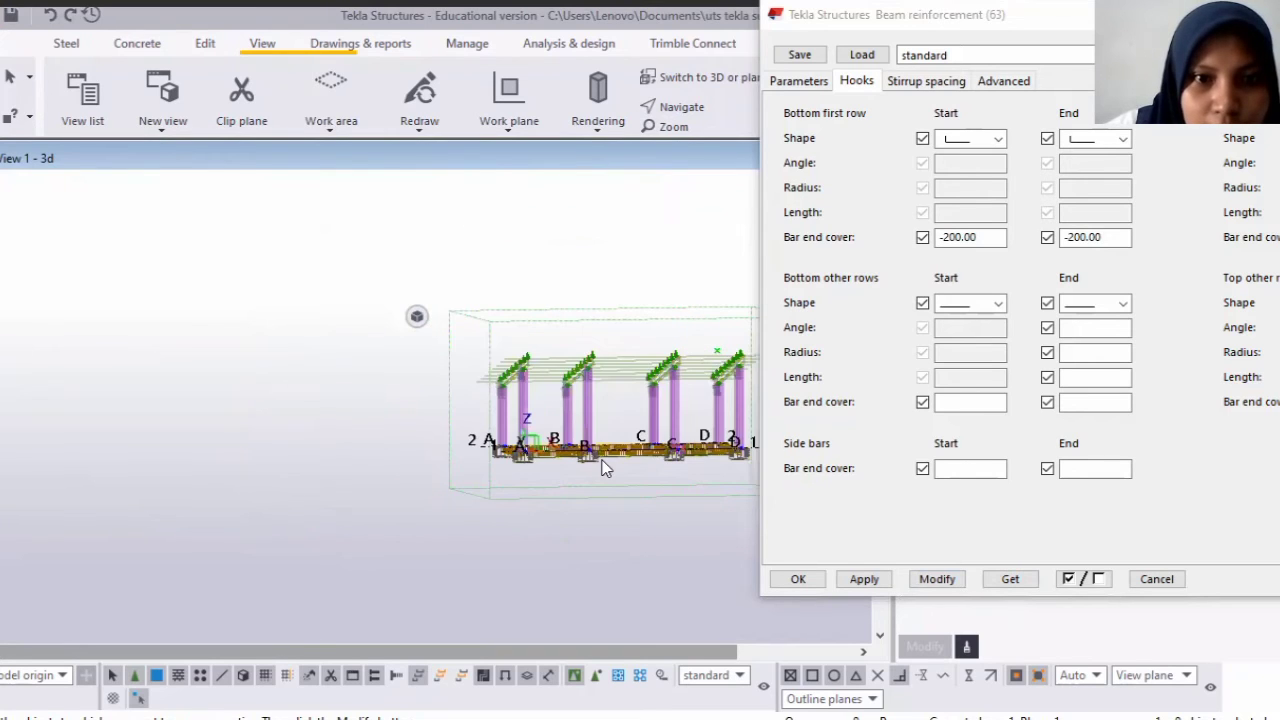
# Inspect the bar ends inside the footings along grid lines 1 and 2, closing the beam reinforcement settings.
pyautogui.scroll(5, 445, 390)
pyautogui.scroll(1, 526, 490)
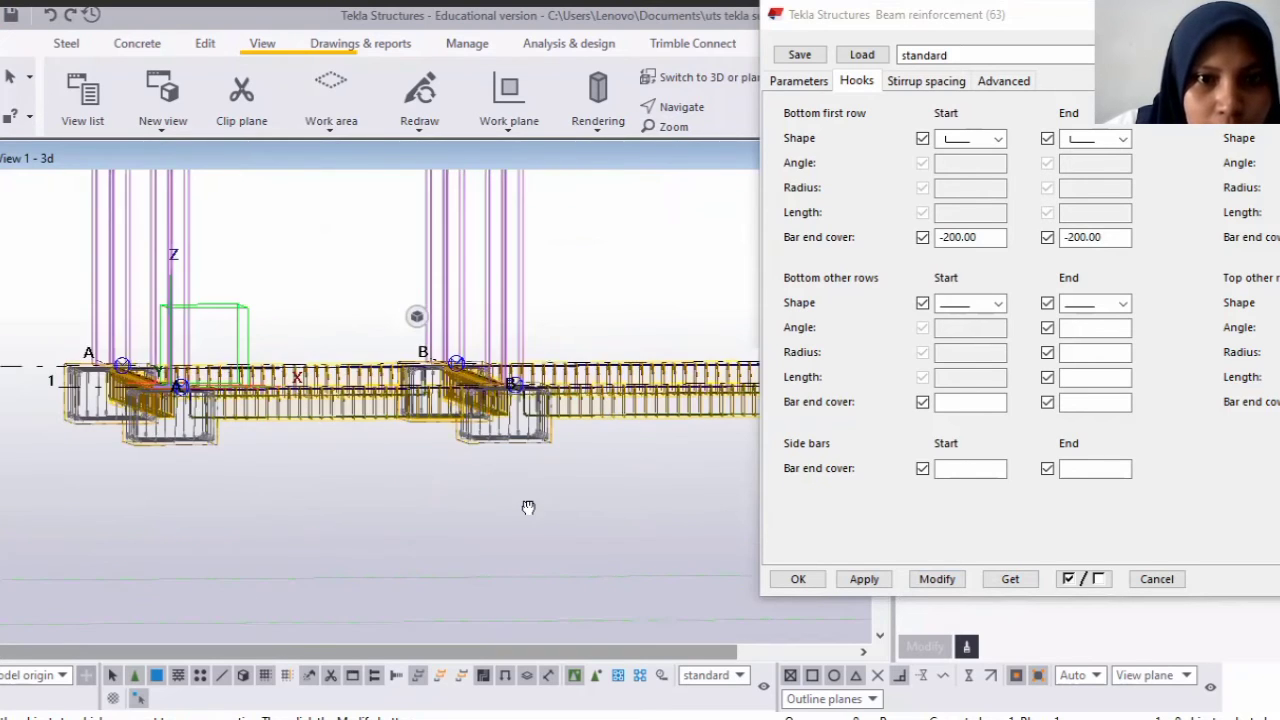
pyautogui.keyDown('ctrl'); pyautogui.moveTo(528, 507); pyautogui.dragTo(480, 430, button='middle'); pyautogui.keyUp('ctrl')
pyautogui.scroll(-2, 514, 271)
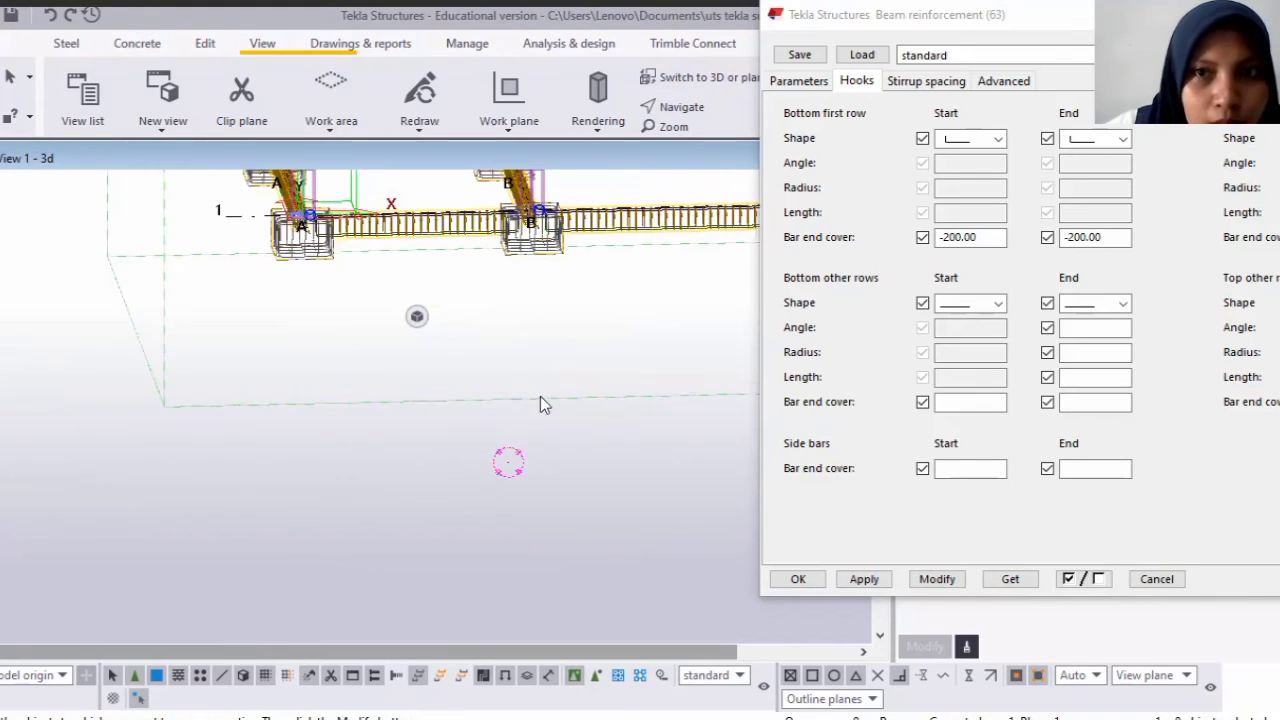
pyautogui.scroll(1, 491, 322)
pyautogui.moveTo(491, 322); pyautogui.dragTo(480, 364, button='middle')
pyautogui.scroll(-2, 509, 432)
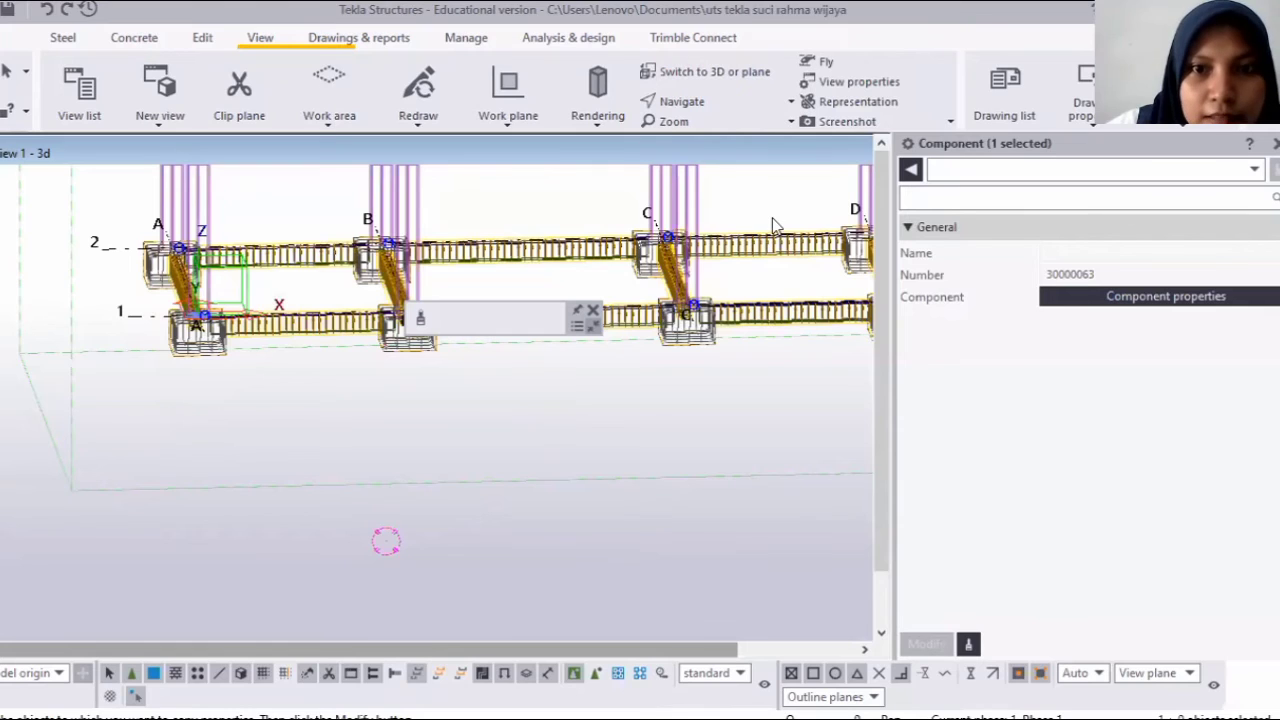
pyautogui.scroll(2, 382, 554)
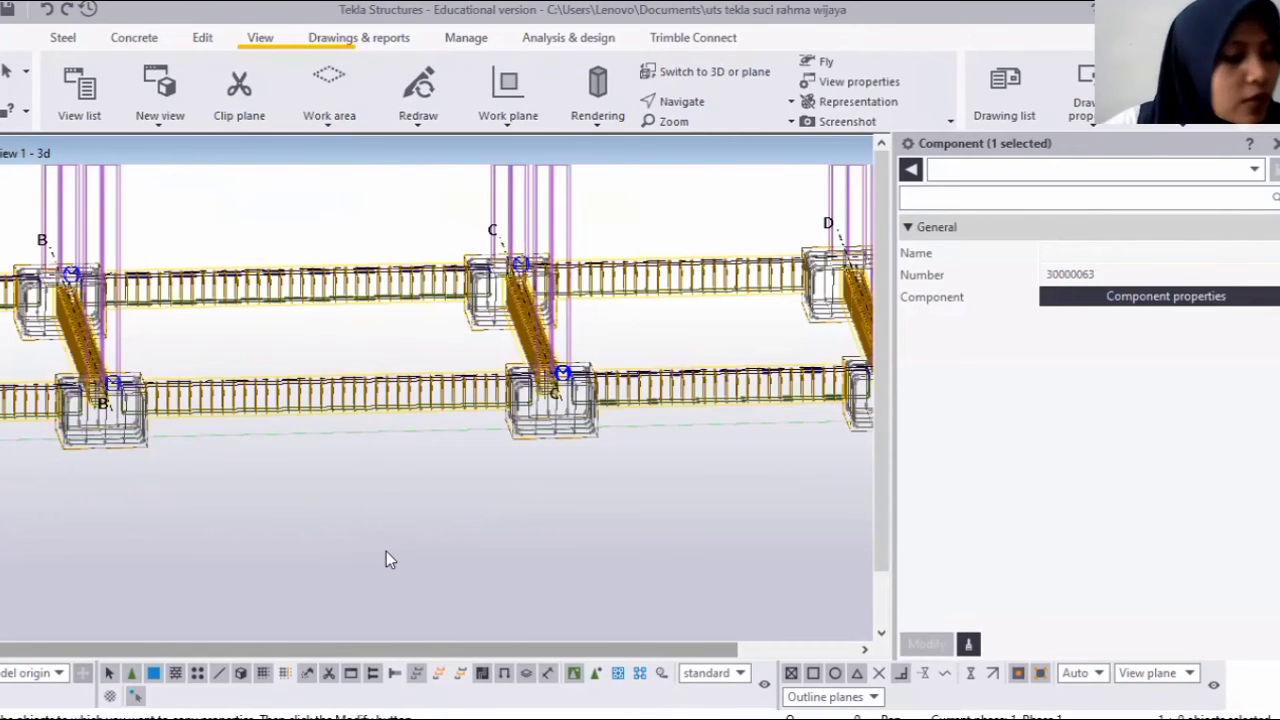
pyautogui.scroll(-1, 479, 597)
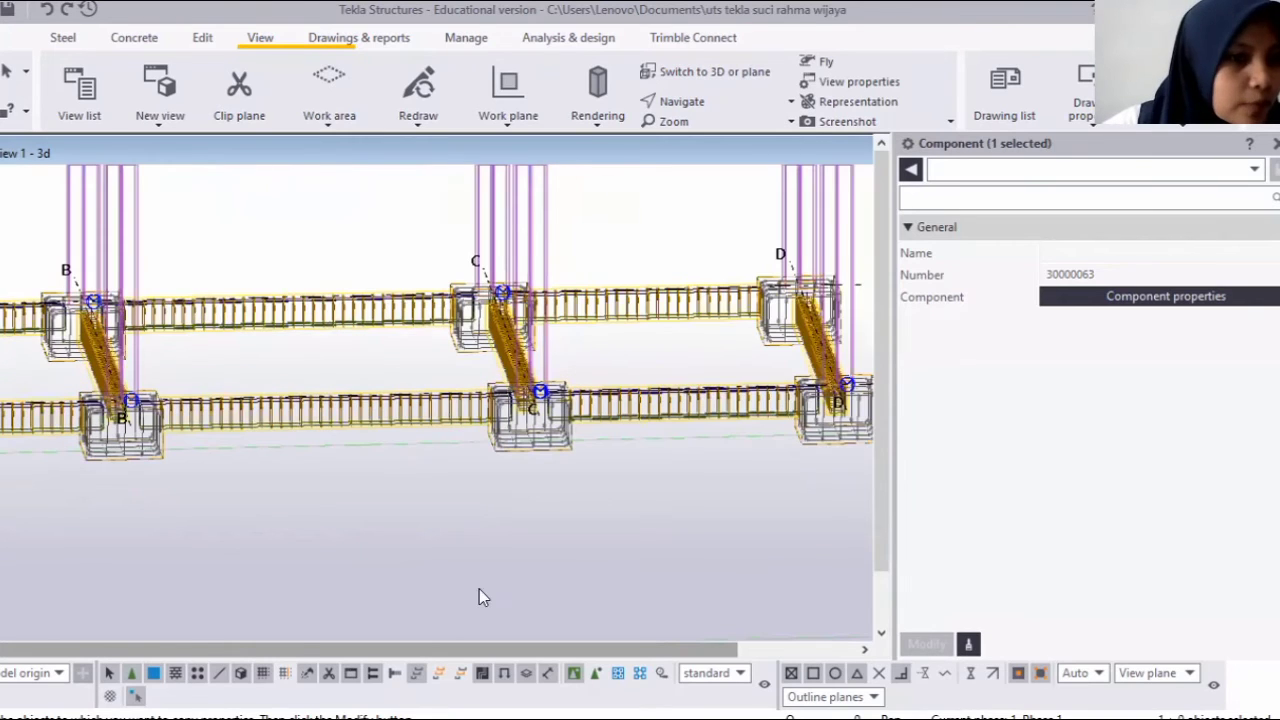
pyautogui.scroll(-3, 189, 638)
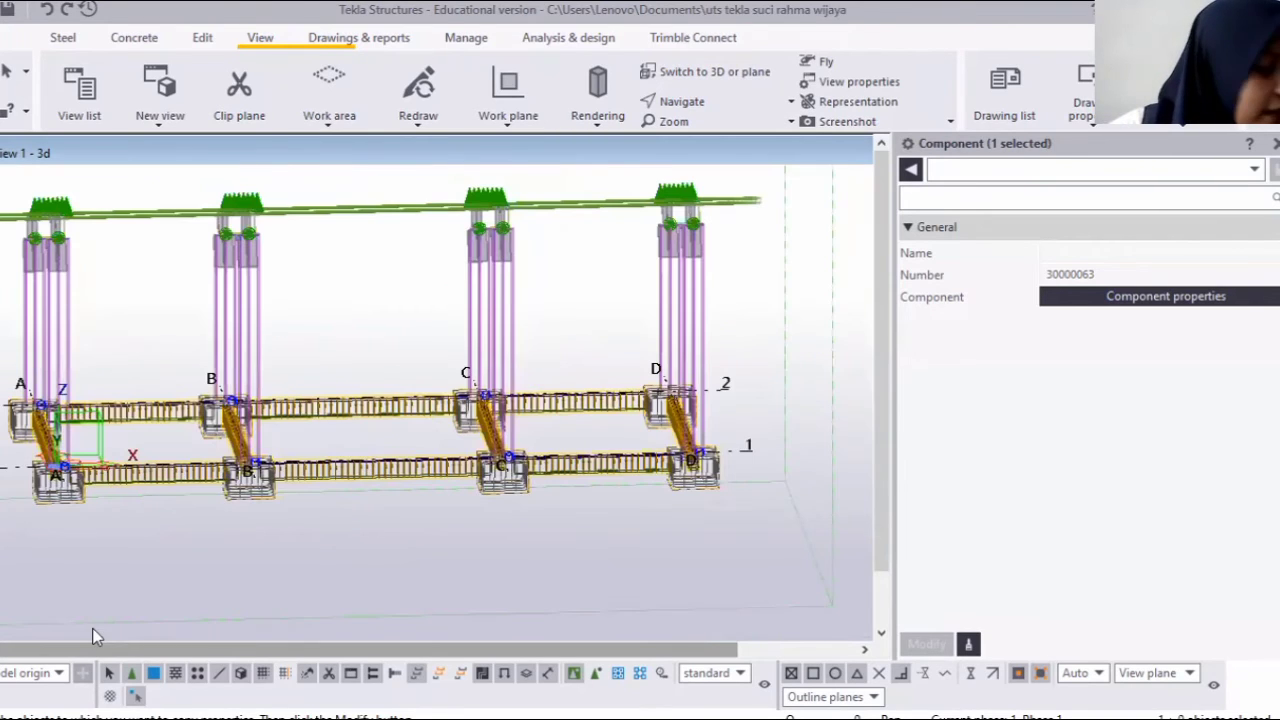
pyautogui.scroll(-1, 29, 571)
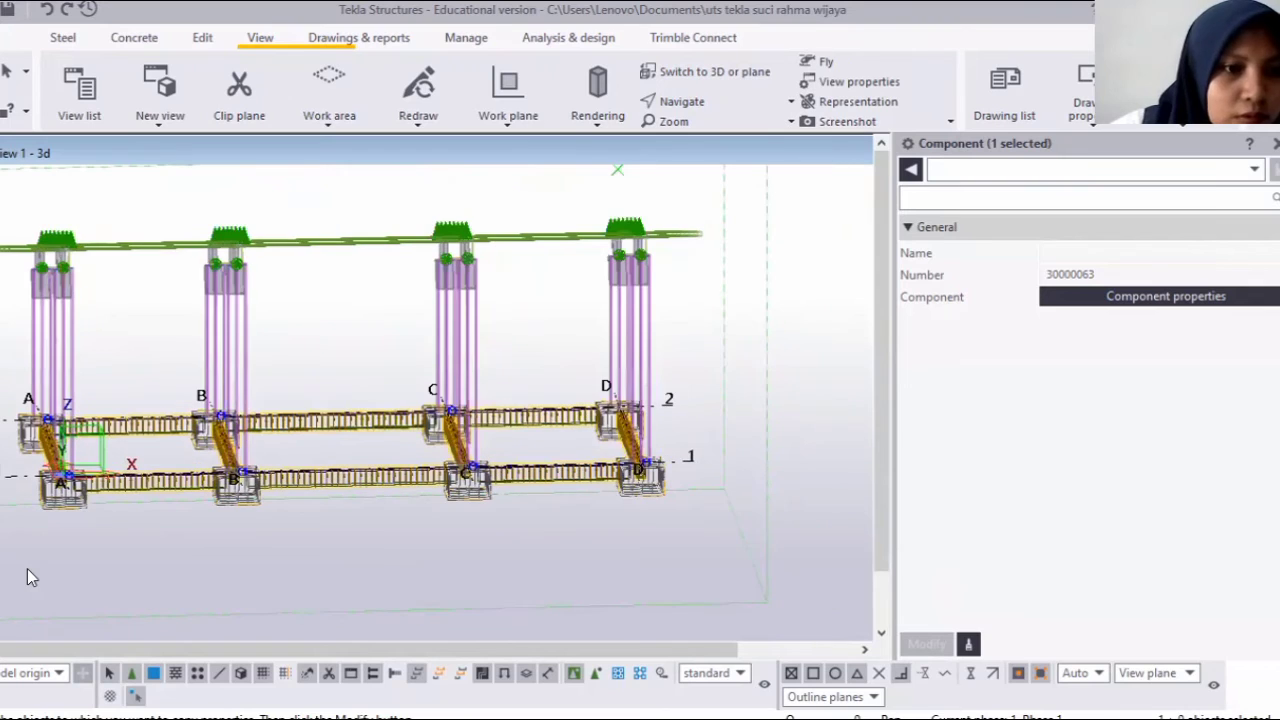
# In the footing at A-1, set the start and end hooks of the rebar group running along grid line 1 to Standard 135-degrees.
pyautogui.scroll(1, 31, 565)
pyautogui.scroll(2, 183, 520)
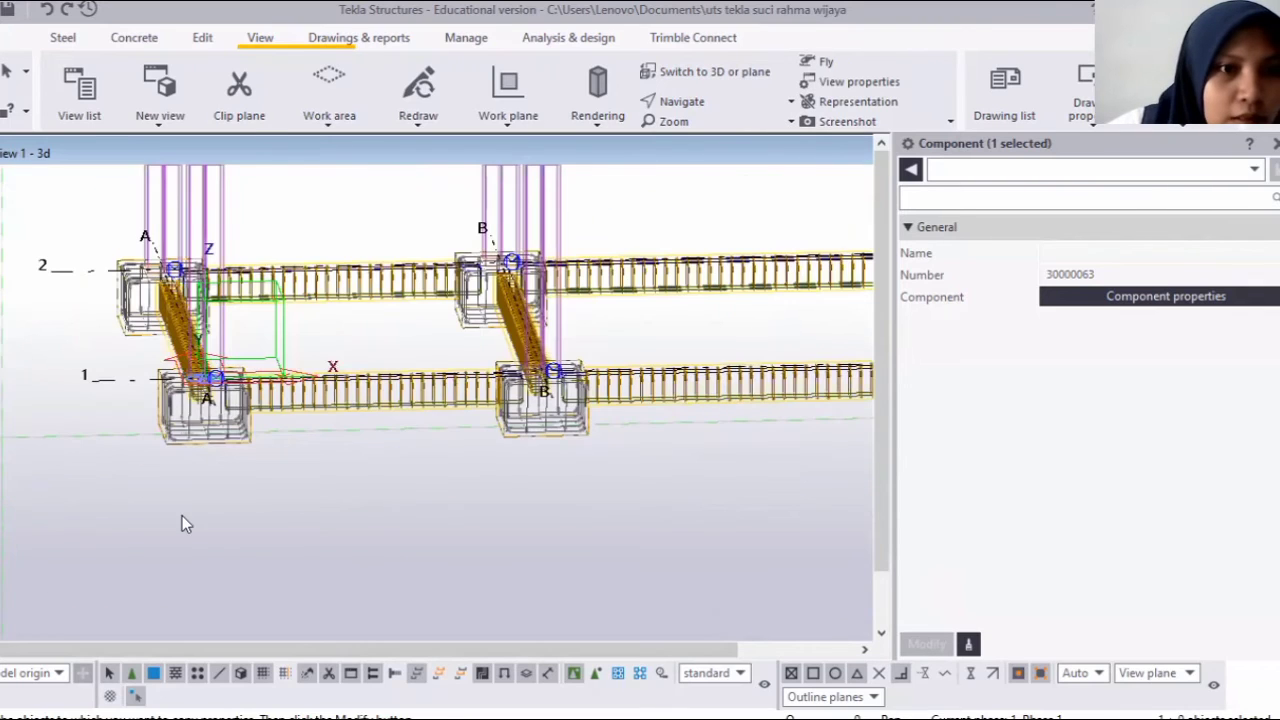
pyautogui.scroll(2, 221, 551)
pyautogui.keyDown('ctrl'); pyautogui.moveTo(97, 326); pyautogui.dragTo(669, 396, button='middle'); pyautogui.keyUp('ctrl')
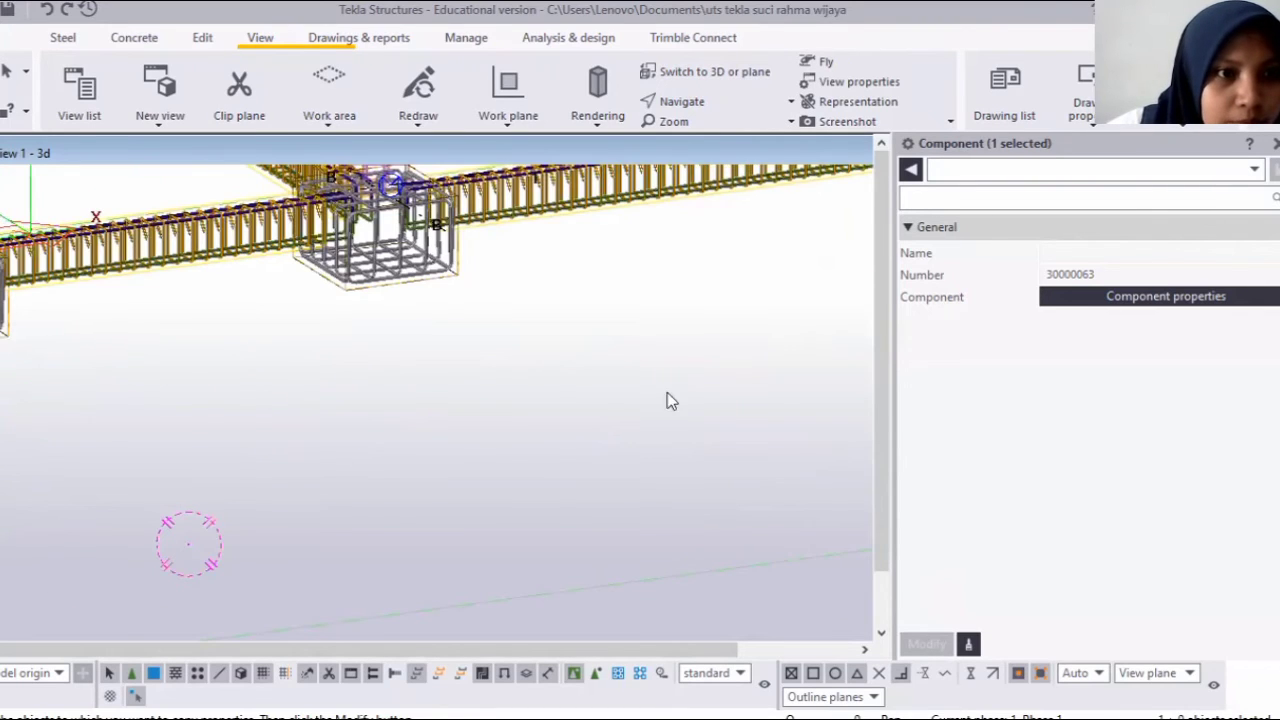
pyautogui.scroll(-3, 20, 289)
pyautogui.scroll(3, 147, 376)
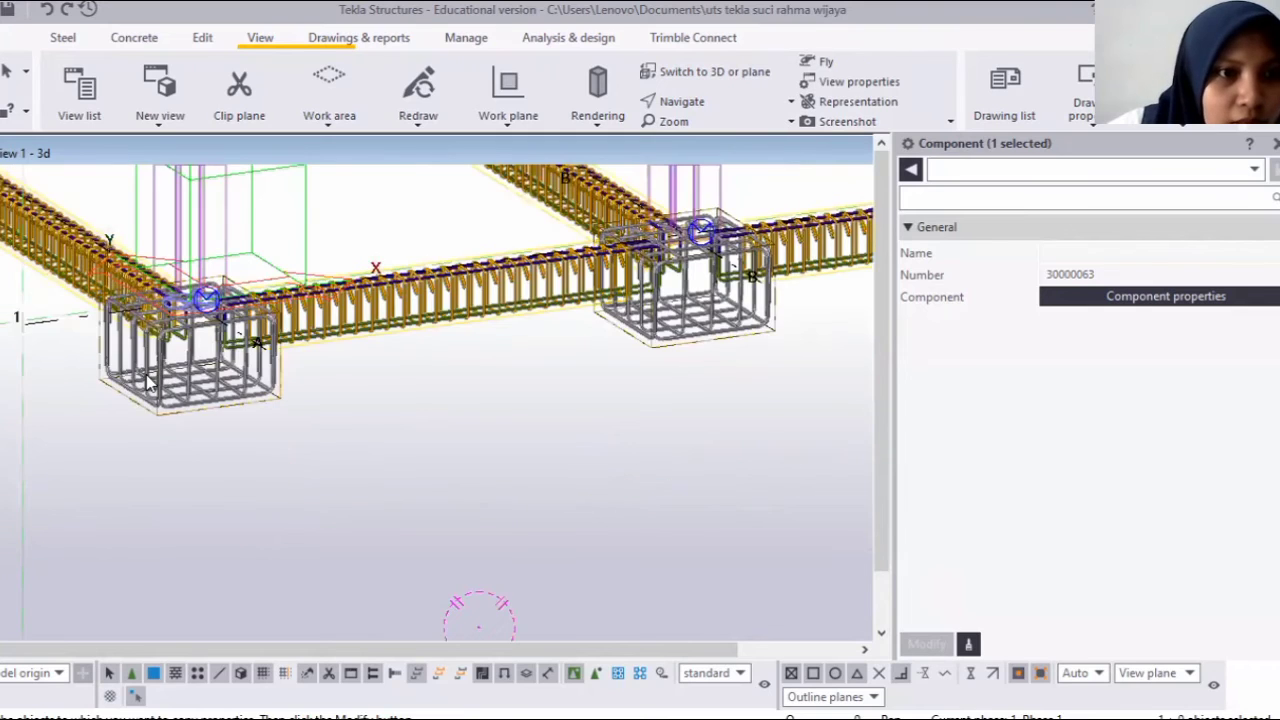
pyautogui.scroll(2, 160, 368)
pyautogui.keyDown('ctrl'); pyautogui.moveTo(128, 484); pyautogui.dragTo(43, 351, button='middle'); pyautogui.keyUp('ctrl')
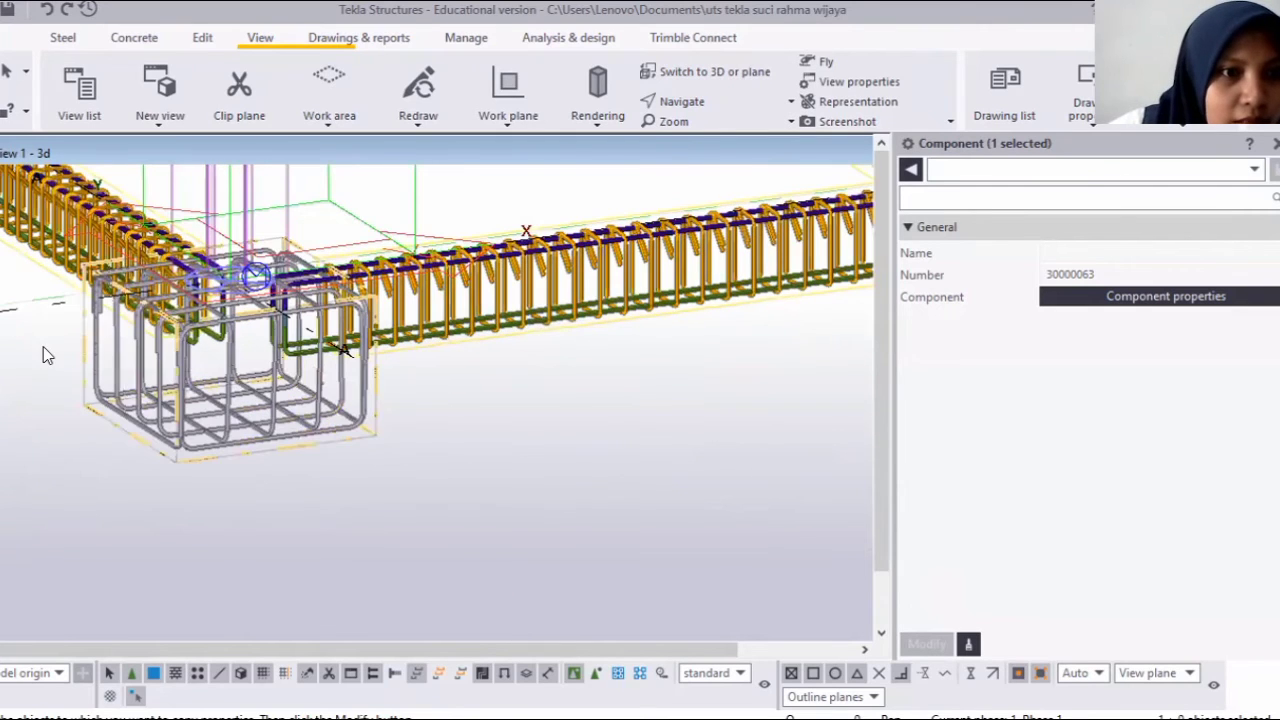
pyautogui.scroll(1, 97, 300)
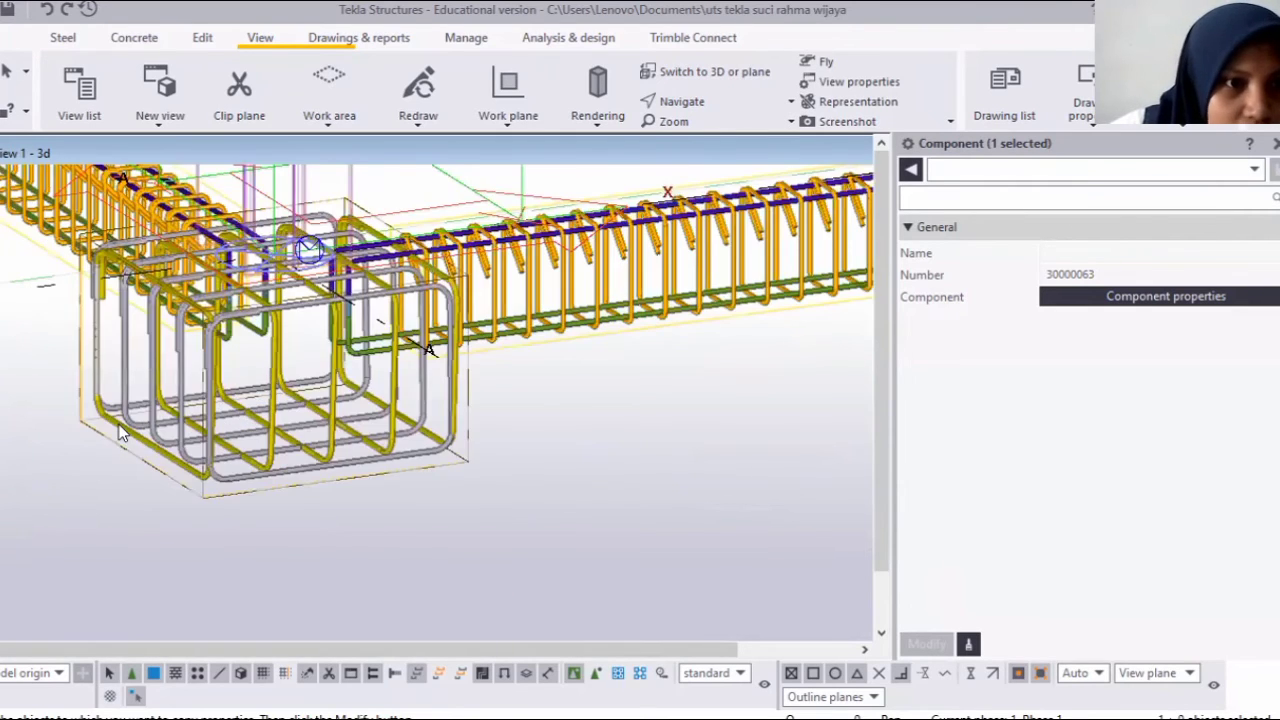
pyautogui.click(97, 363)
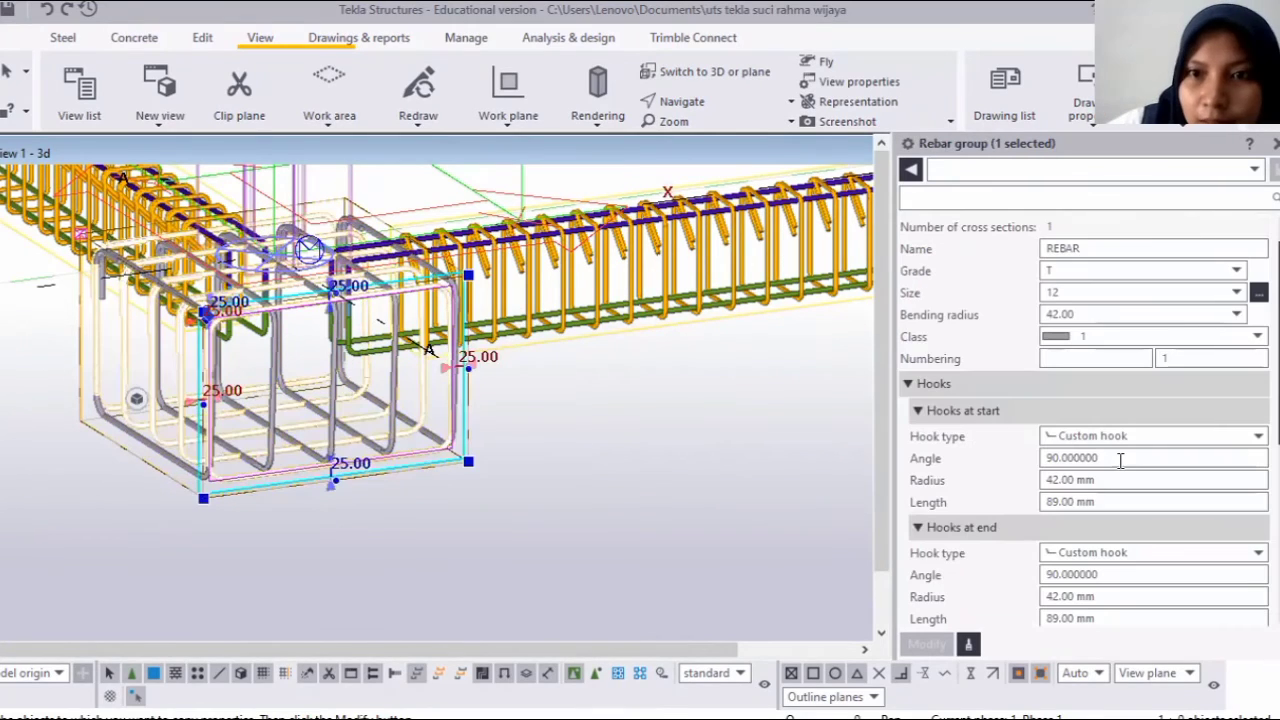
pyautogui.click(1224, 440)
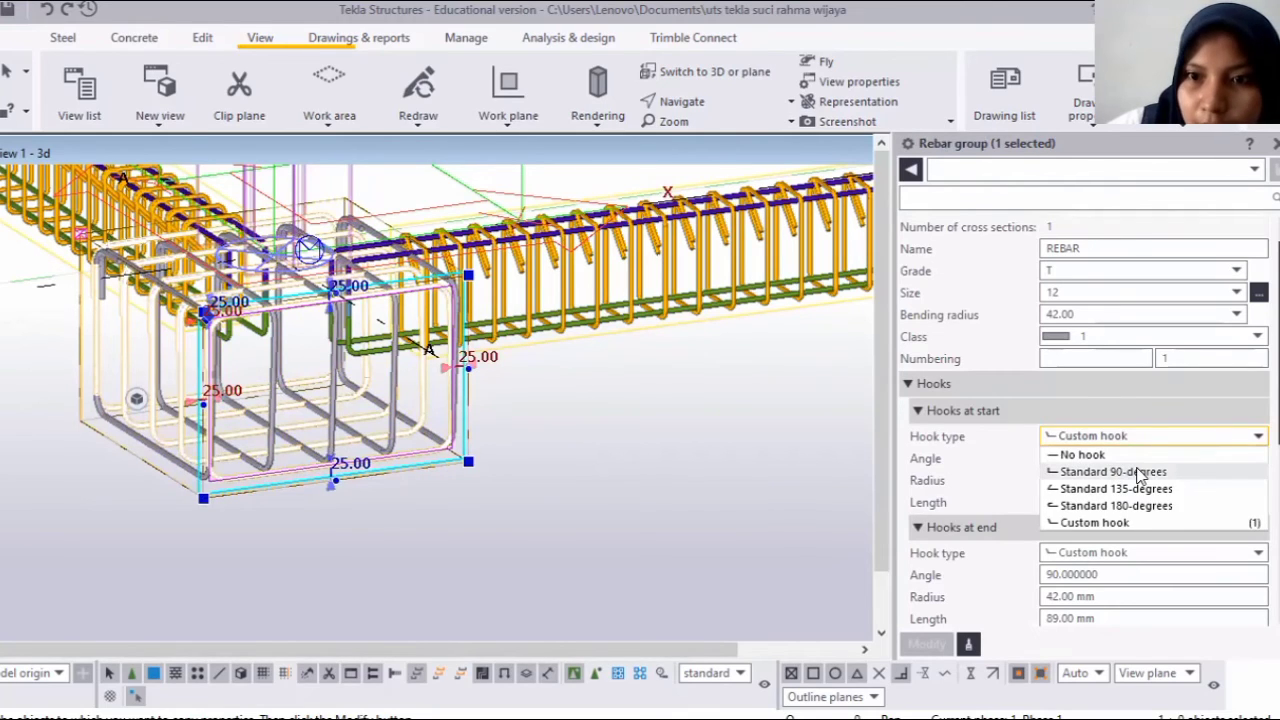
pyautogui.click(1091, 489)
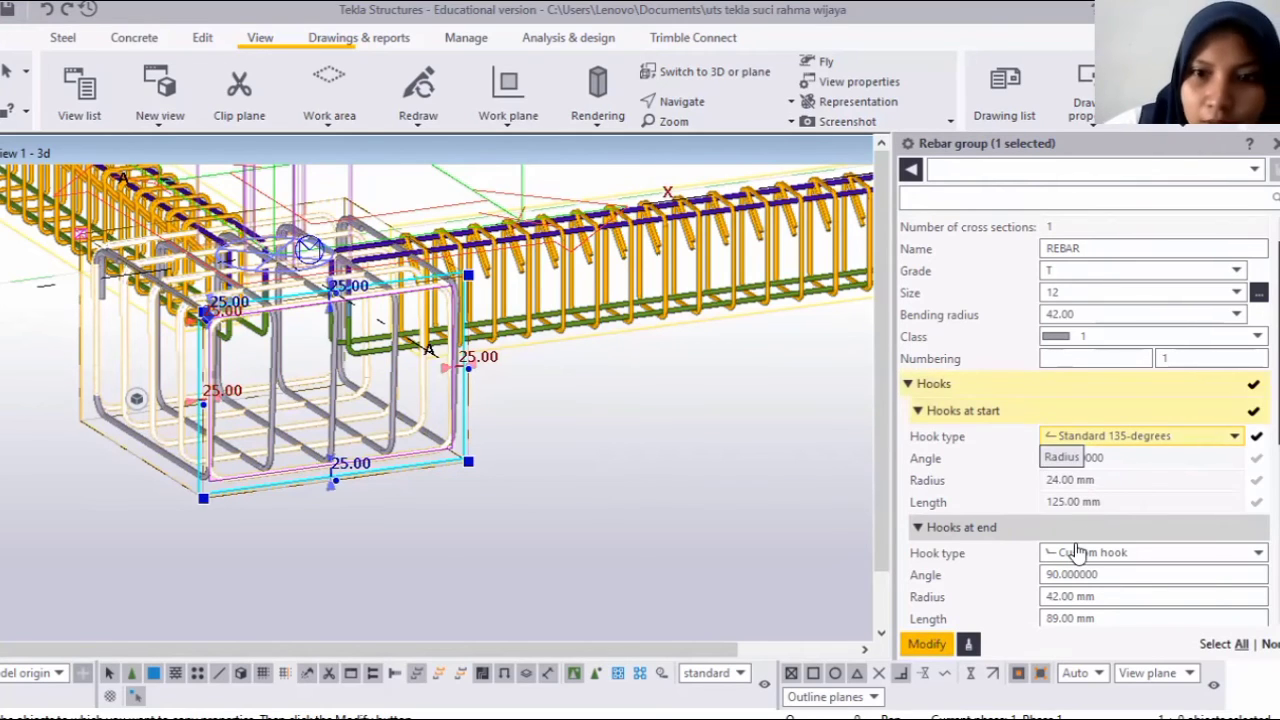
pyautogui.scroll(-1, 1077, 553)
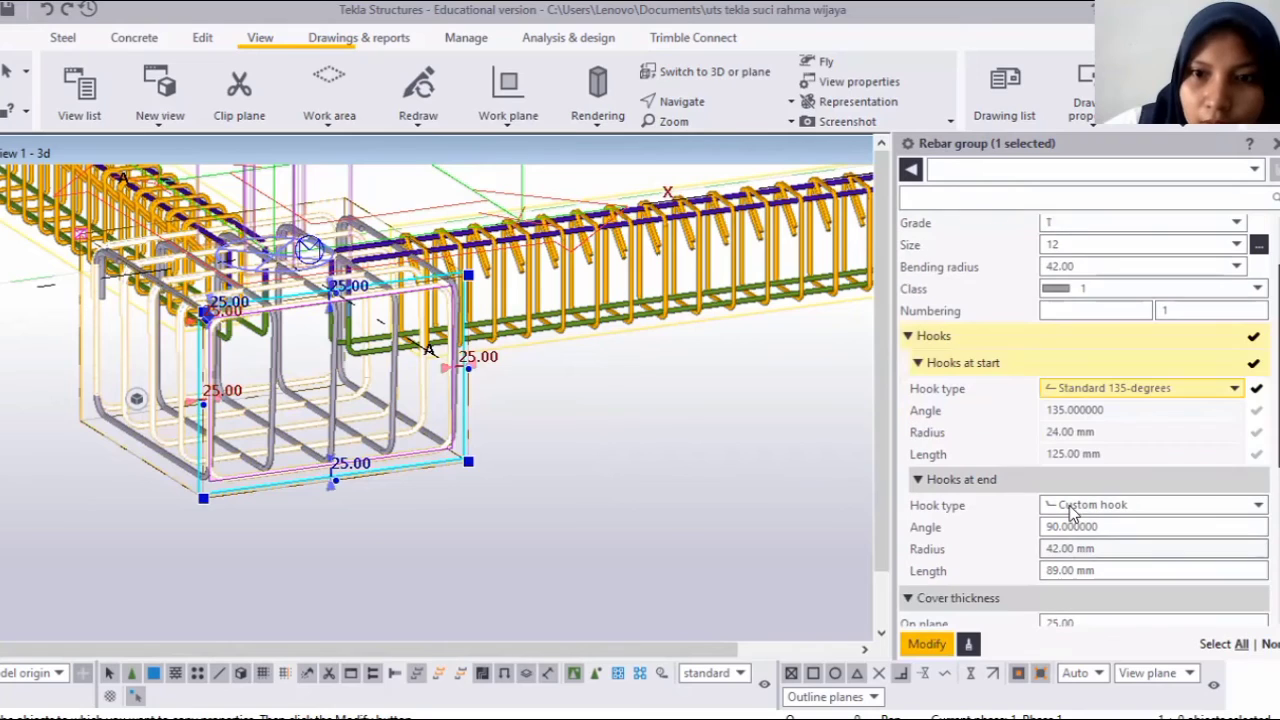
pyautogui.scroll(-1, 1140, 468)
pyautogui.click(1145, 462)
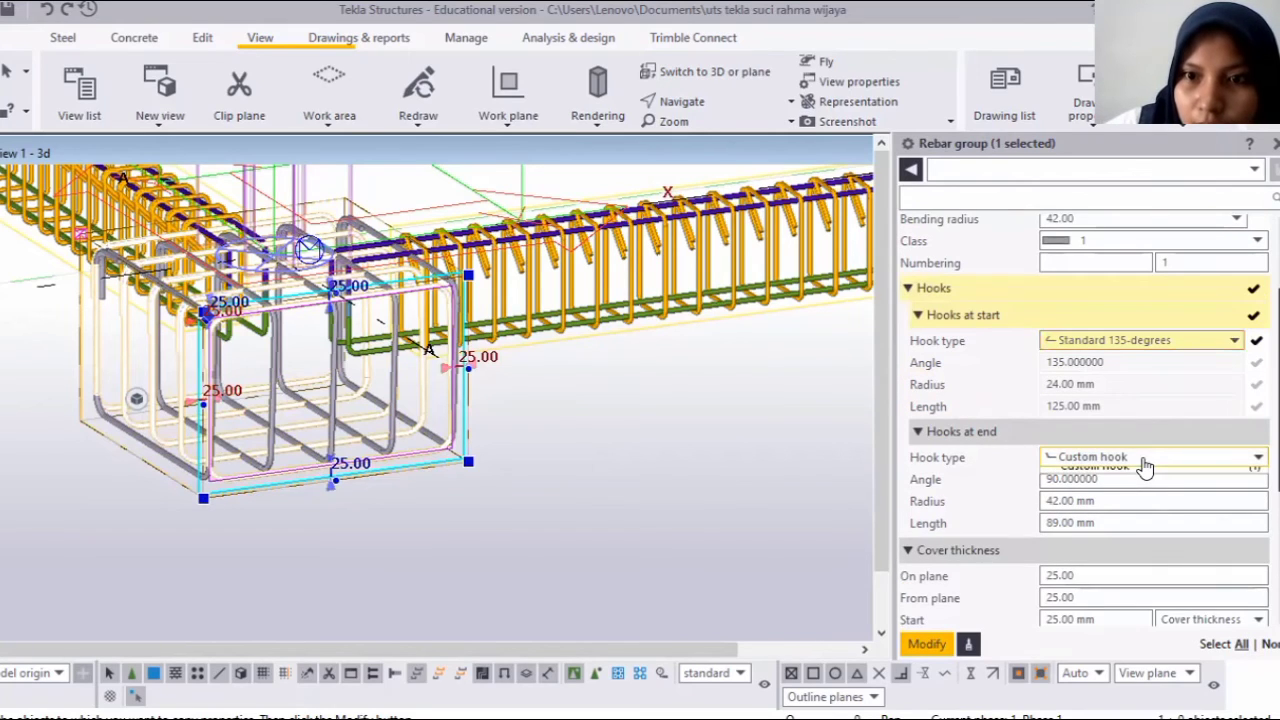
pyautogui.click(1098, 508)
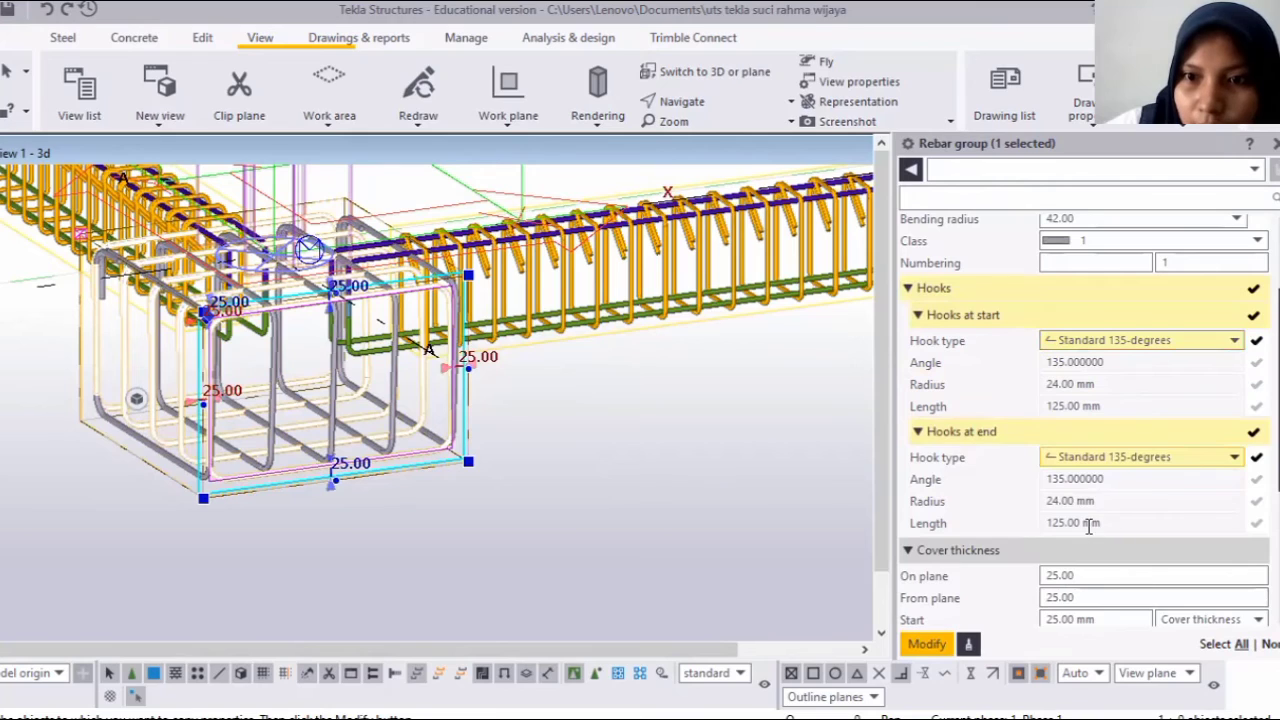
# Set the group's on-plane and from-plane cover thickness to 40 mm.
pyautogui.scroll(-2, 1055, 480)
pyautogui.click(1056, 480)
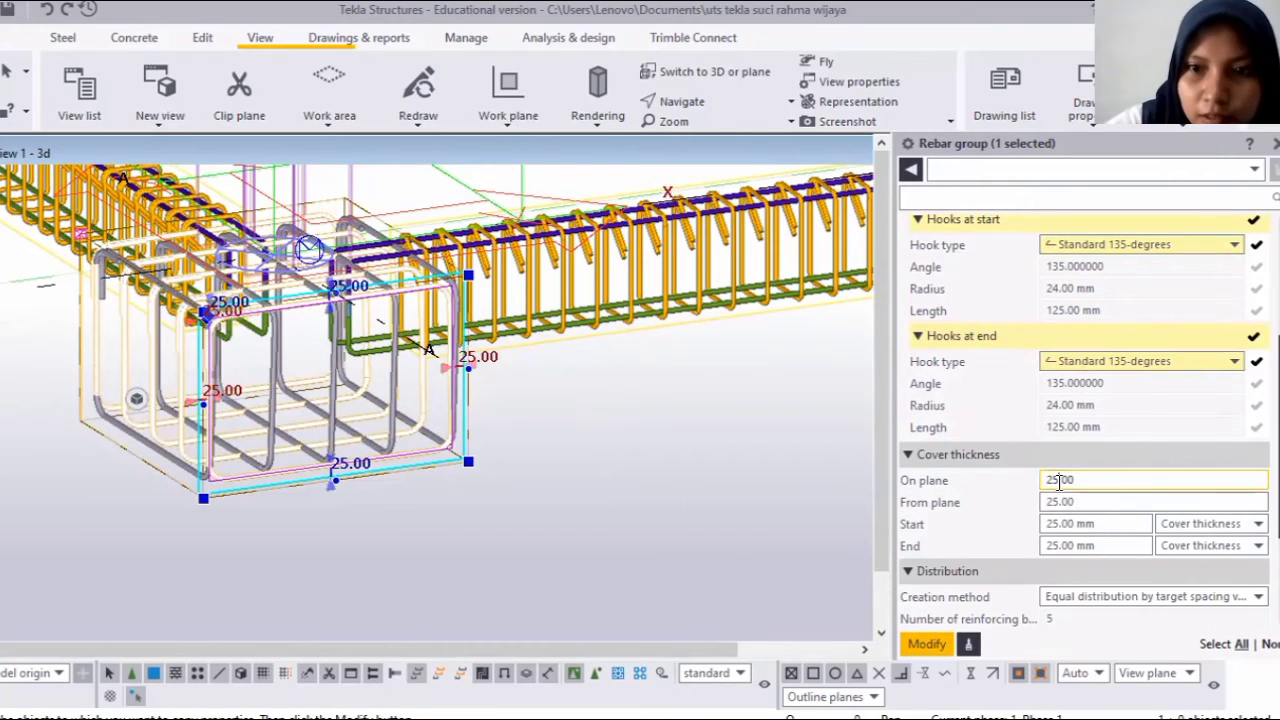
pyautogui.press('BackSpace')
pyautogui.press('BackSpace')
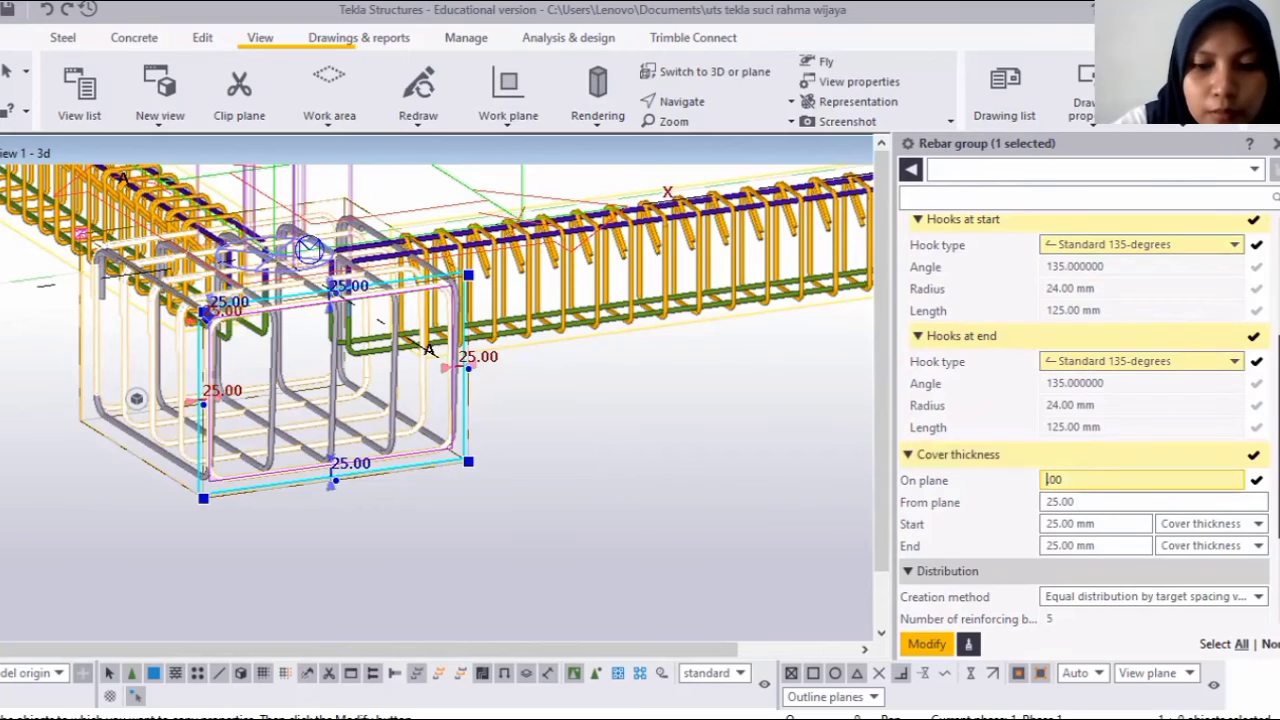
pyautogui.write('40')
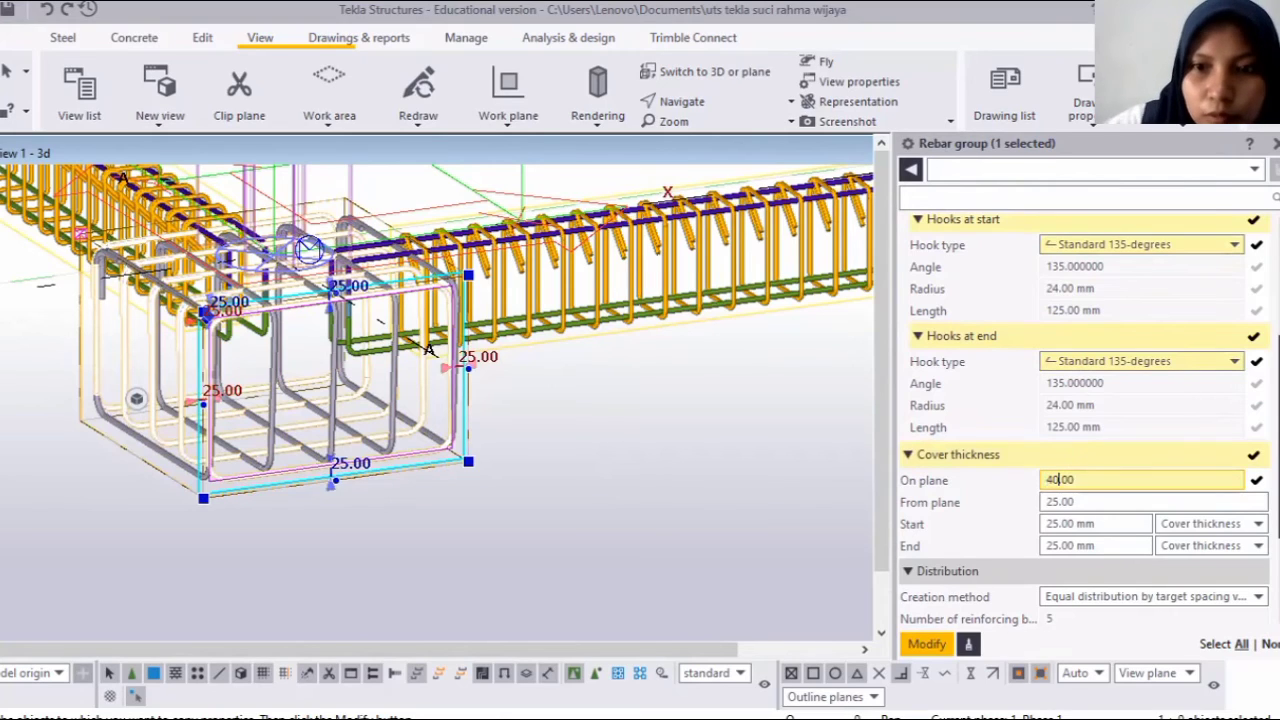
pyautogui.click(1055, 502)
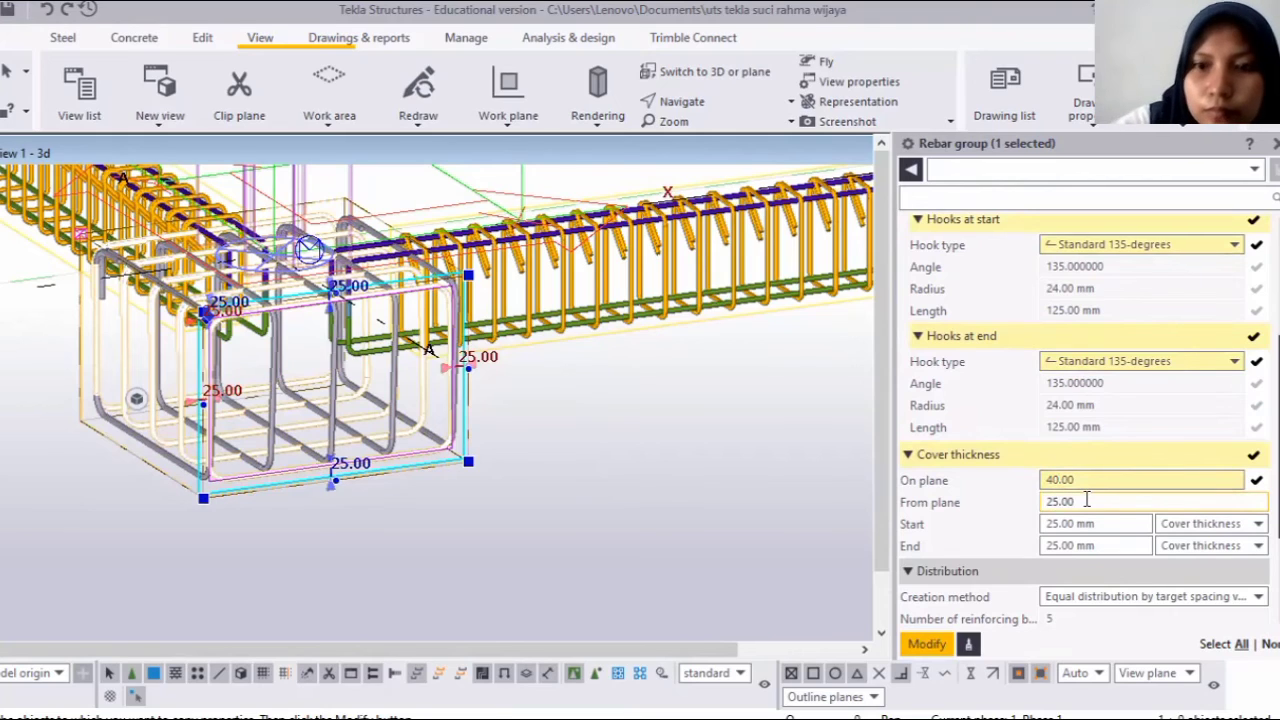
pyautogui.press('Delete')
pyautogui.press('BackSpace')
pyautogui.write('4')
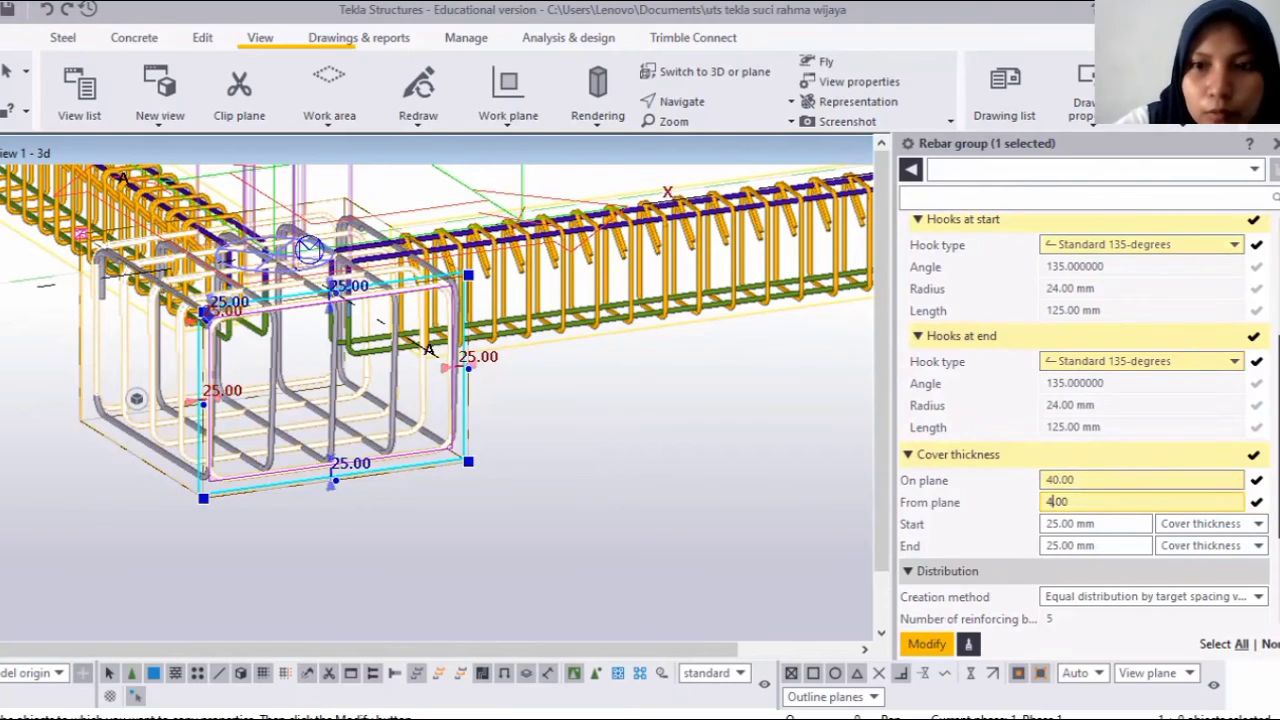
pyautogui.write('0')
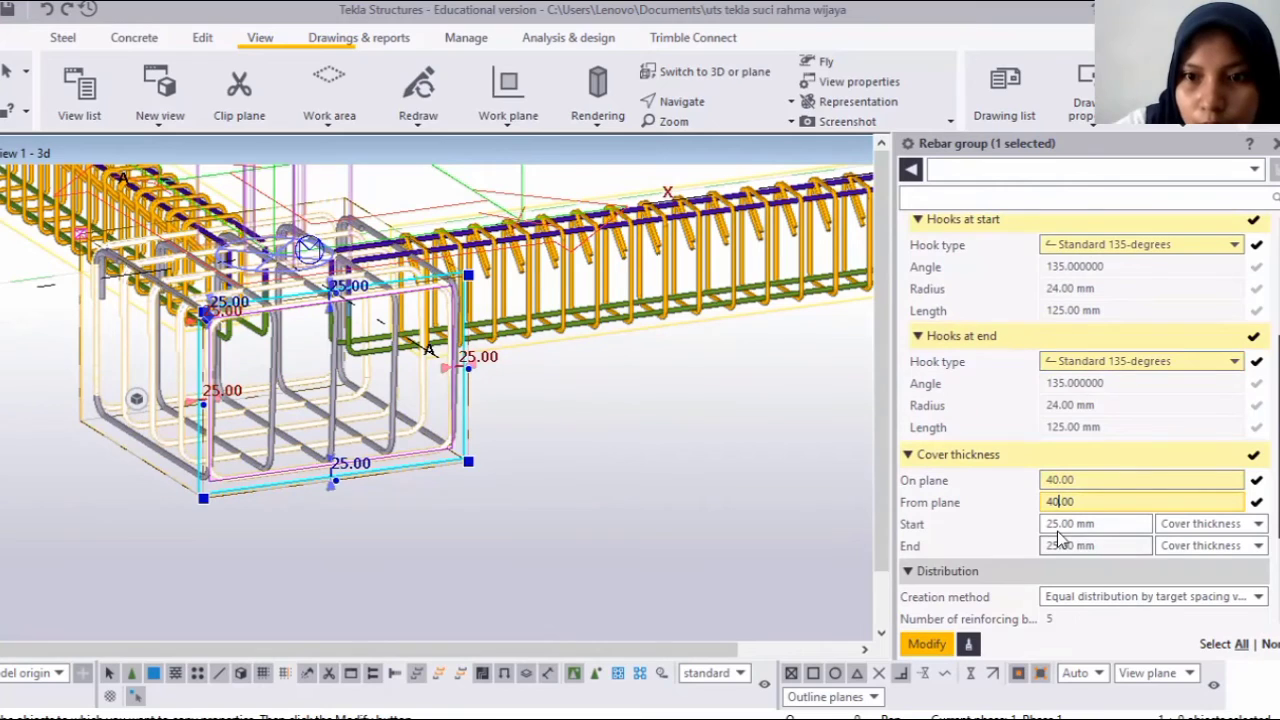
# Set the start and end cover thickness of the same rebar group to 40 mm.
pyautogui.click(1057, 524)
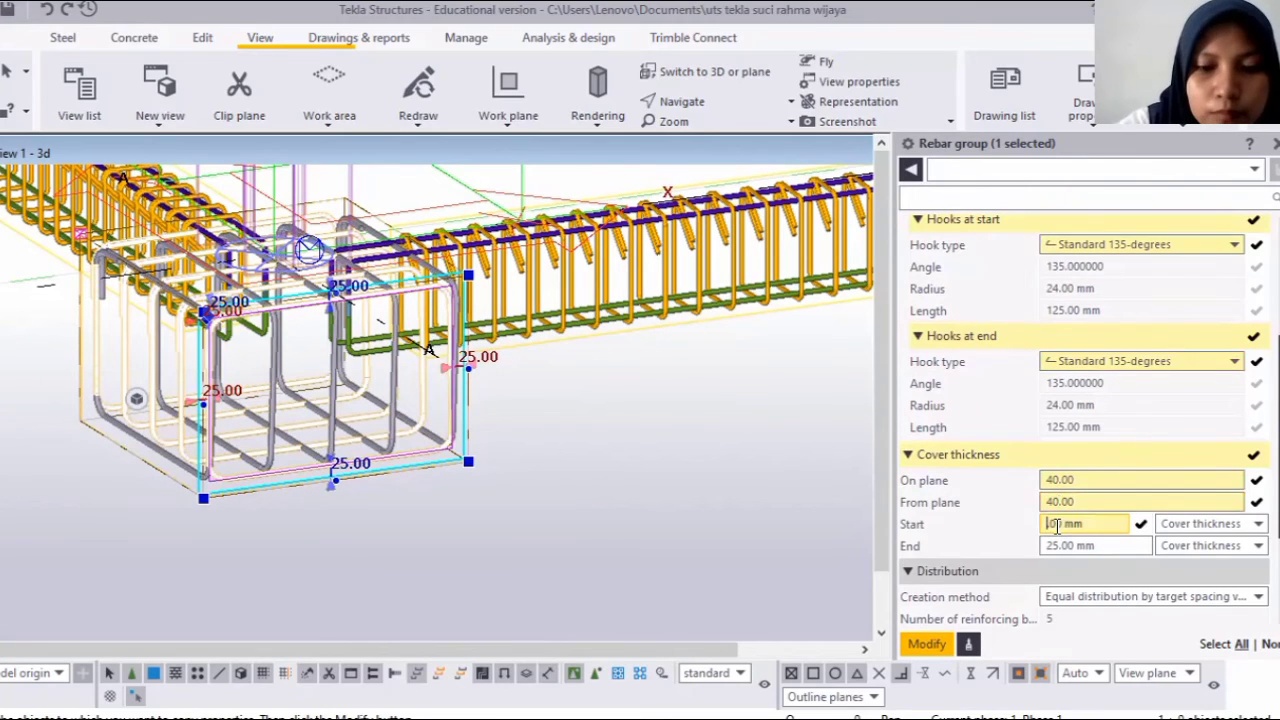
pyautogui.write('40')
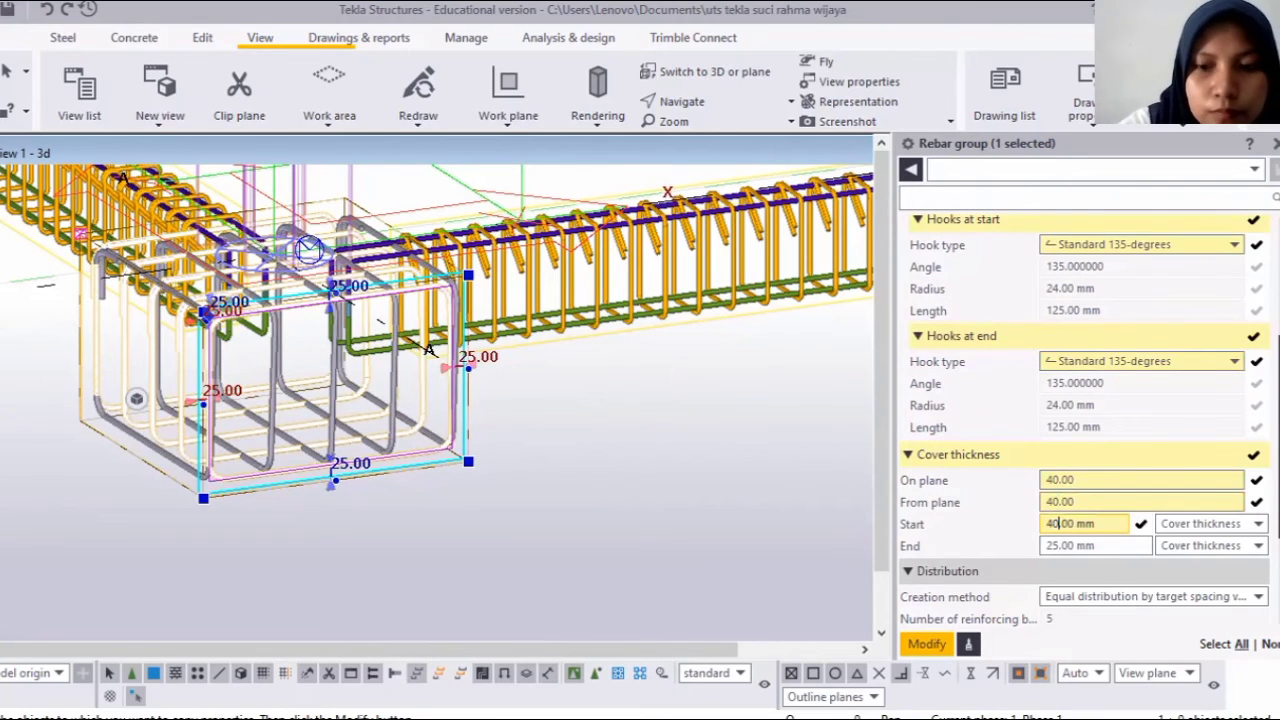
pyautogui.doubleClick(1057, 543)
pyautogui.write('4')
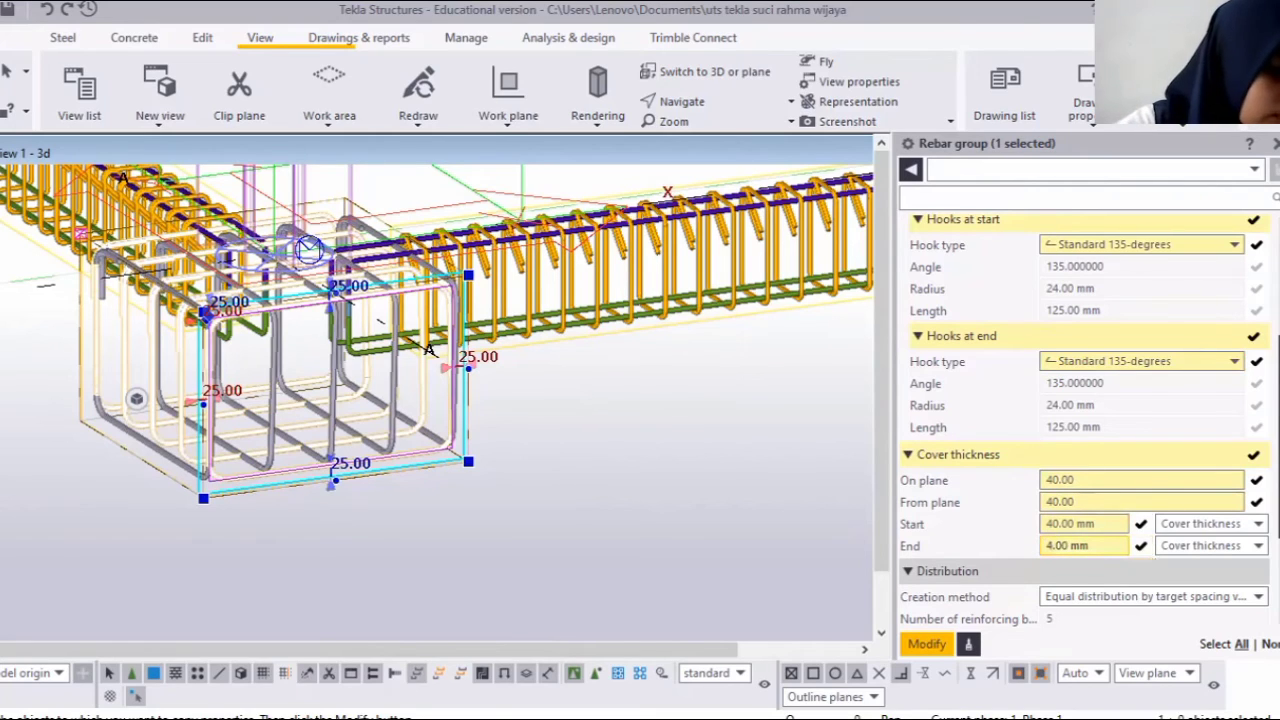
pyautogui.write('0')
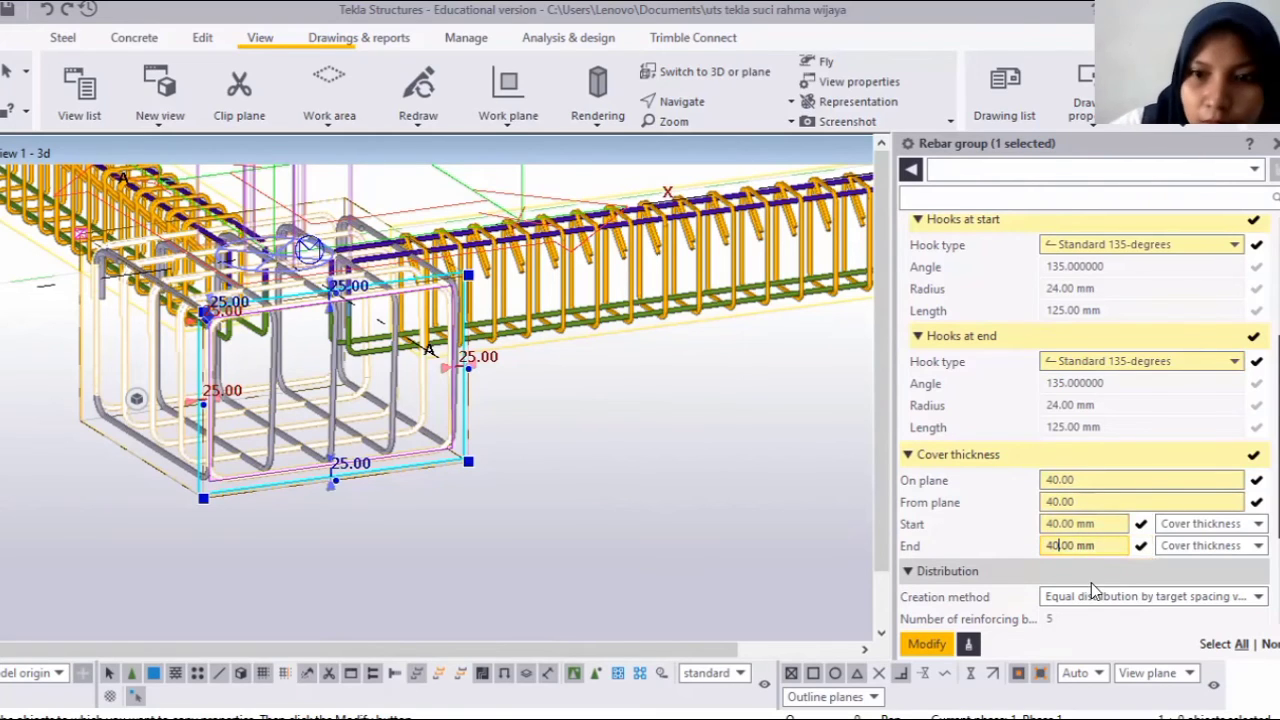
# Distribute the group equally by number of reinforcing bars with 8 bars, and apply all the changes to the footing reinforcement.
pyautogui.scroll(-1, 1142, 568)
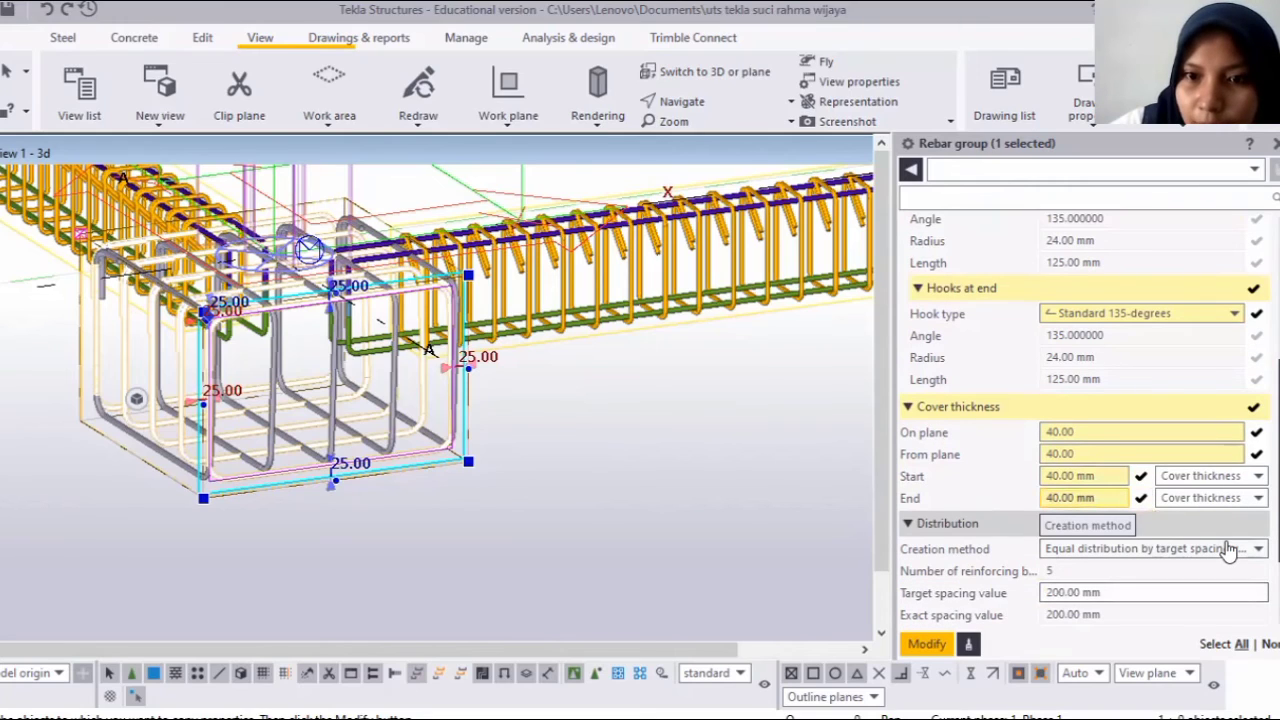
pyautogui.click(1224, 552)
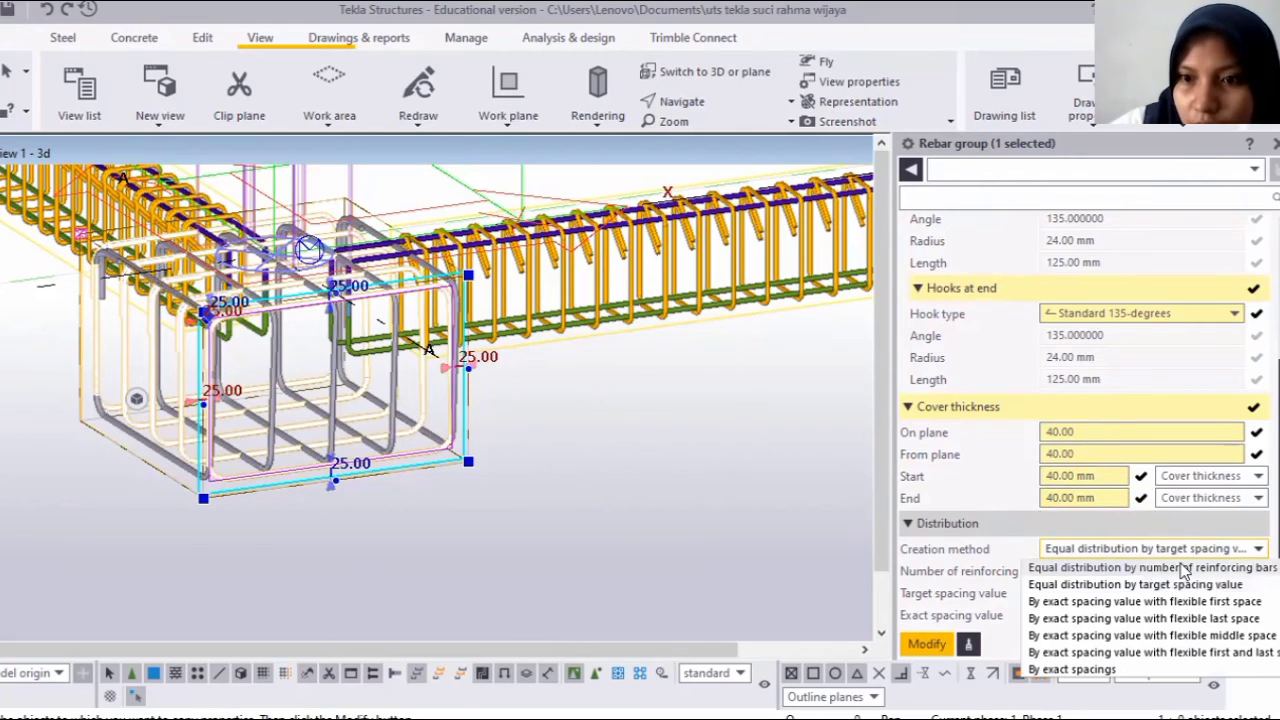
pyautogui.click(1184, 568)
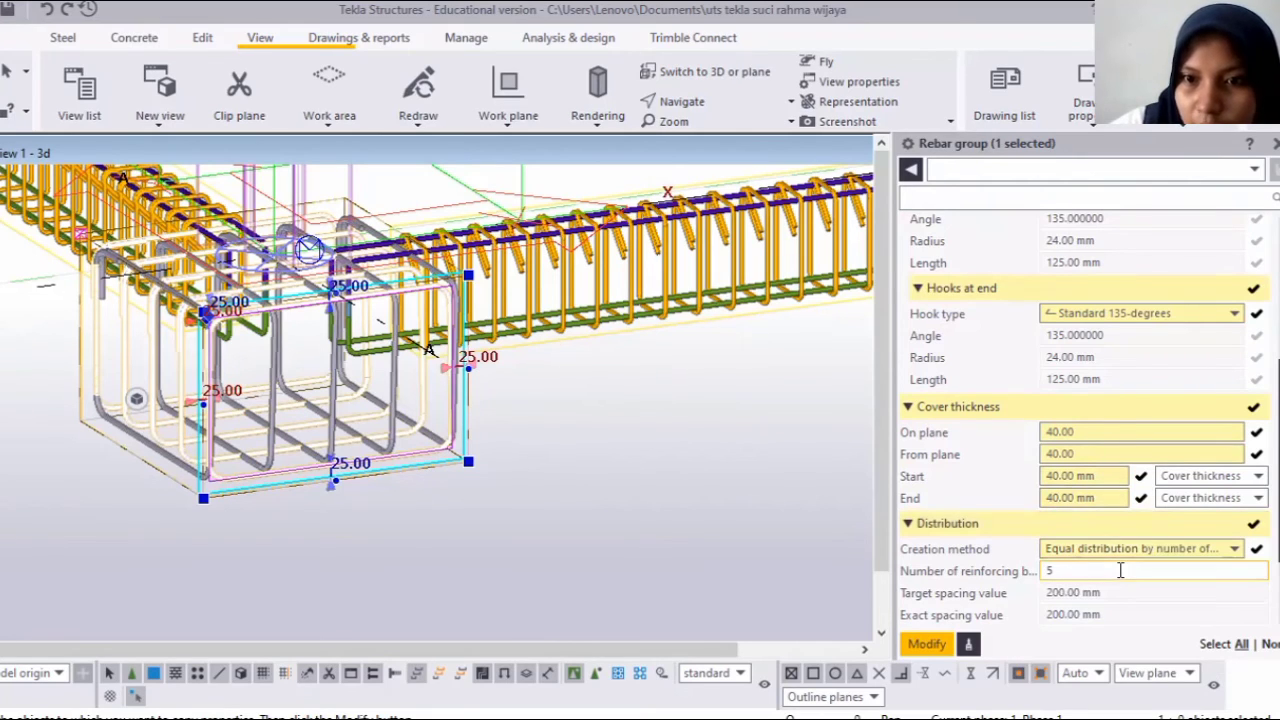
pyautogui.click(1120, 570)
pyautogui.press('BackSpace')
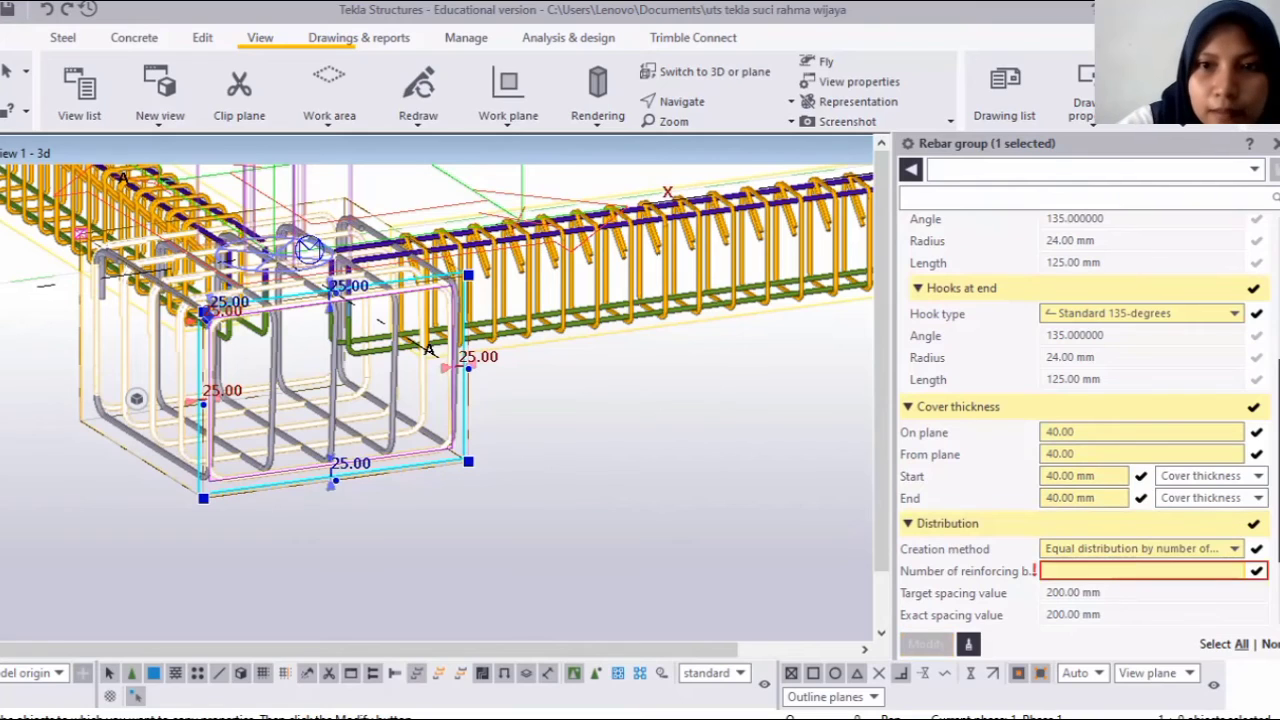
pyautogui.write('8')
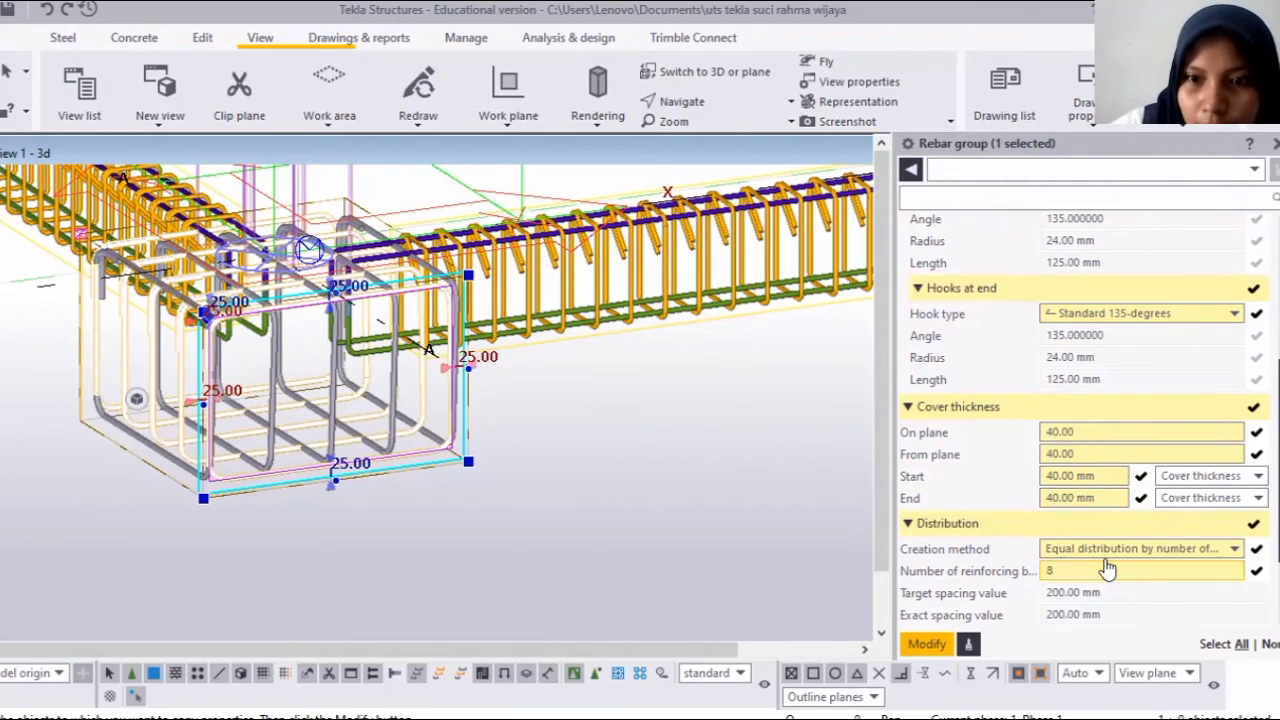
pyautogui.scroll(-2, 1105, 570)
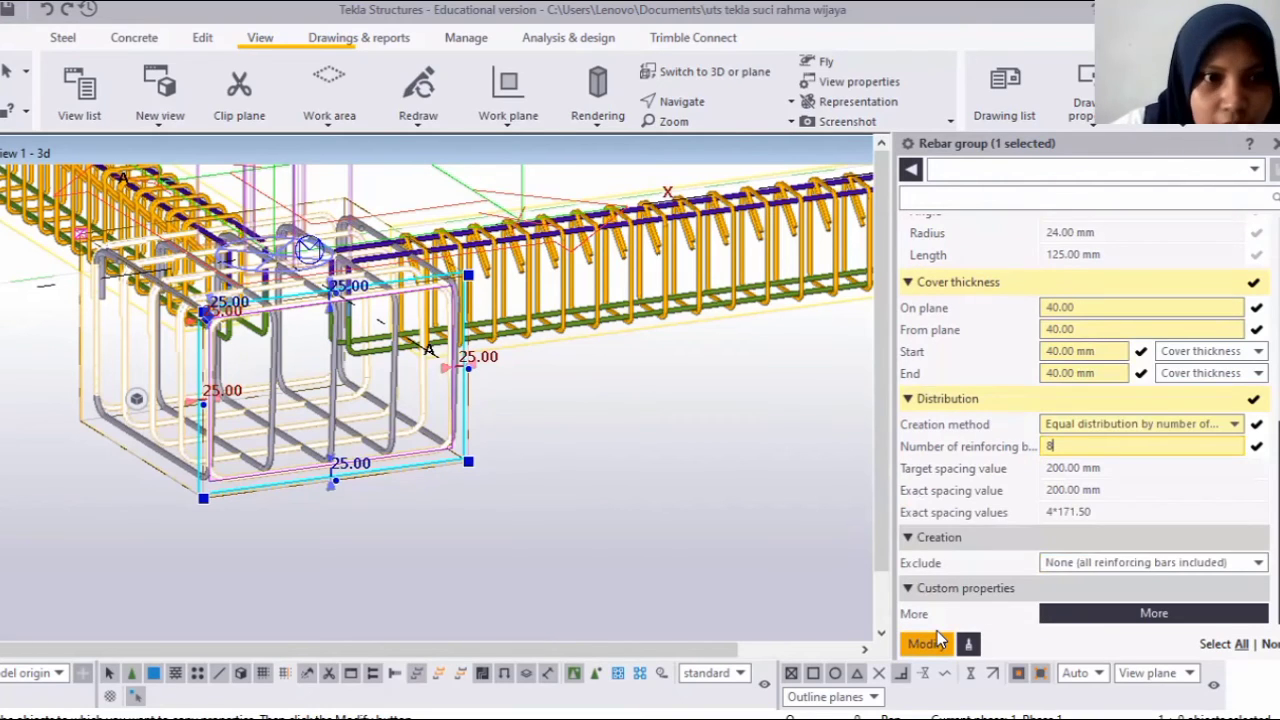
pyautogui.click(926, 643)
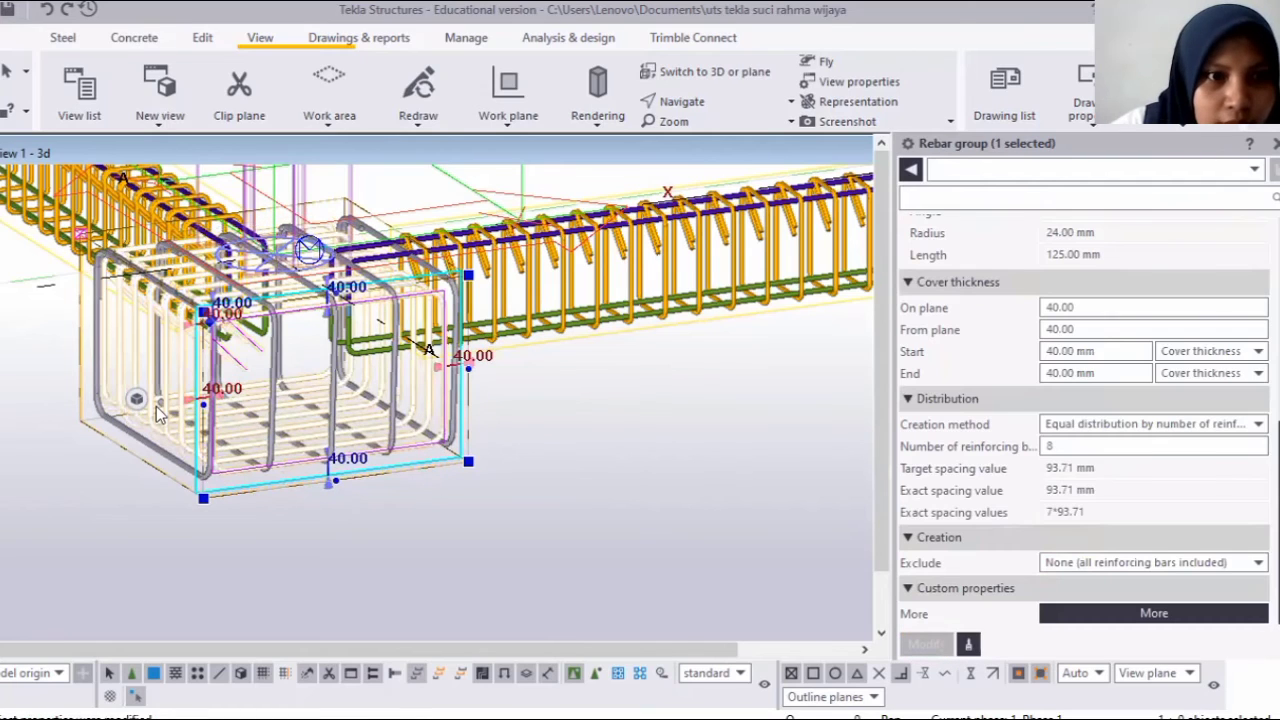
# Copy the modified group's hook, cover and distribution properties to the perpendicular rebar group in the A-1 footing.
pyautogui.moveTo(102, 550); pyautogui.dragTo(140, 577, button='middle')
pyautogui.scroll(2, 47, 359)
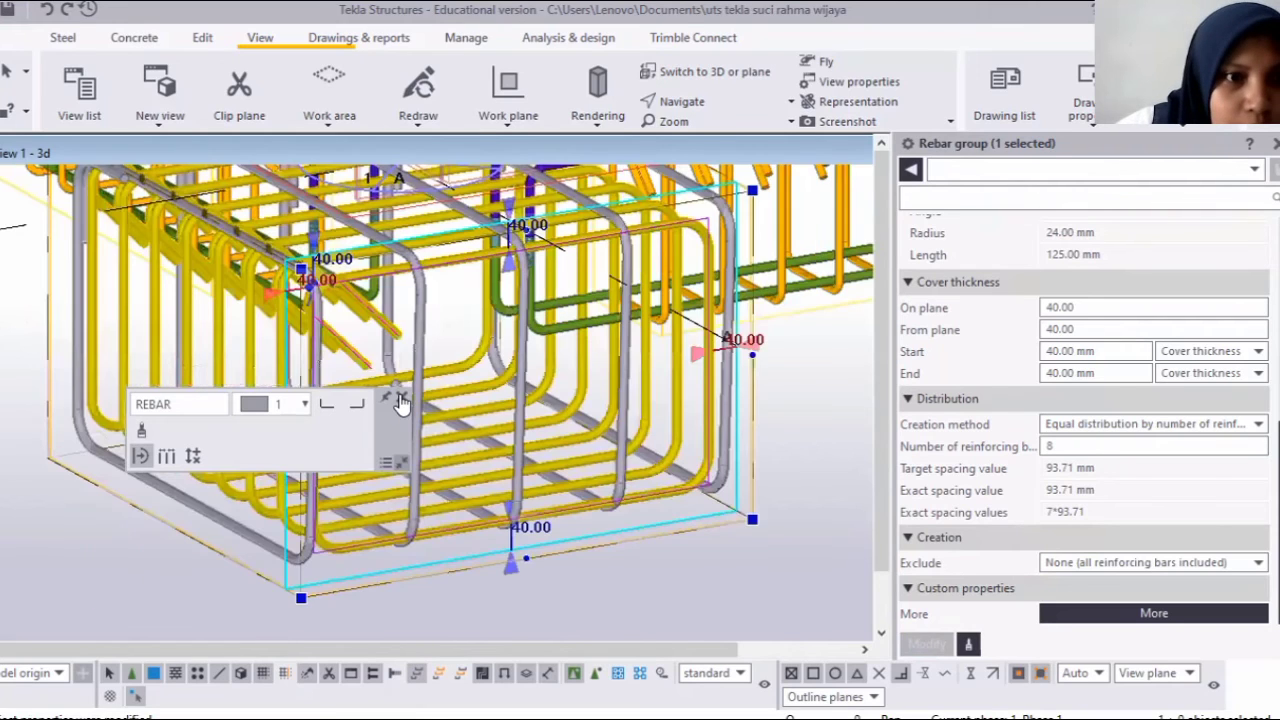
pyautogui.click(401, 400)
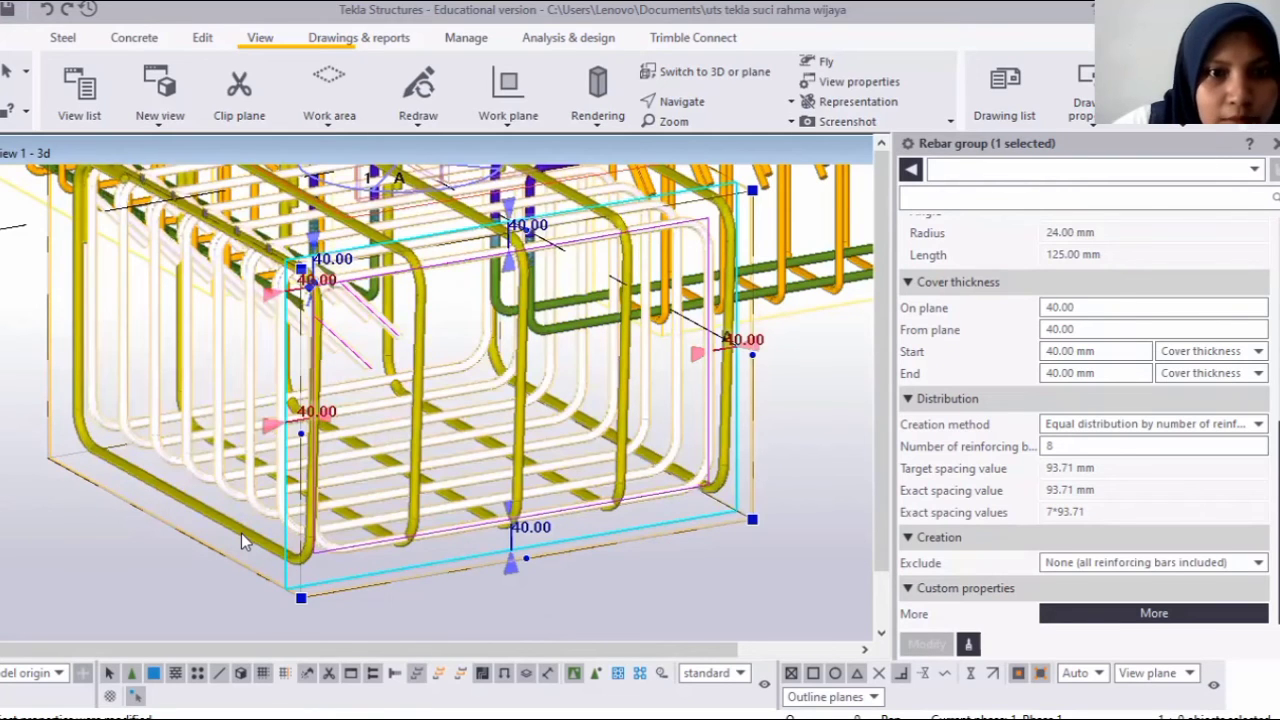
pyautogui.click(249, 533)
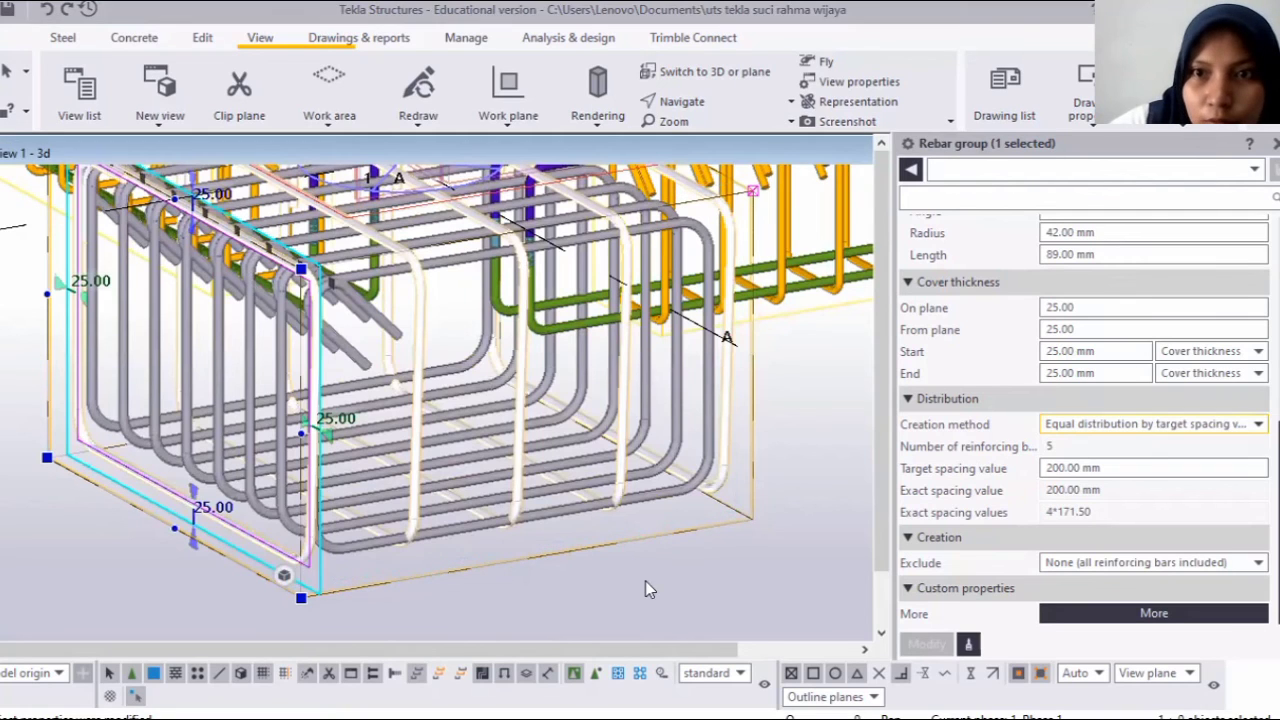
pyautogui.click(1275, 144)
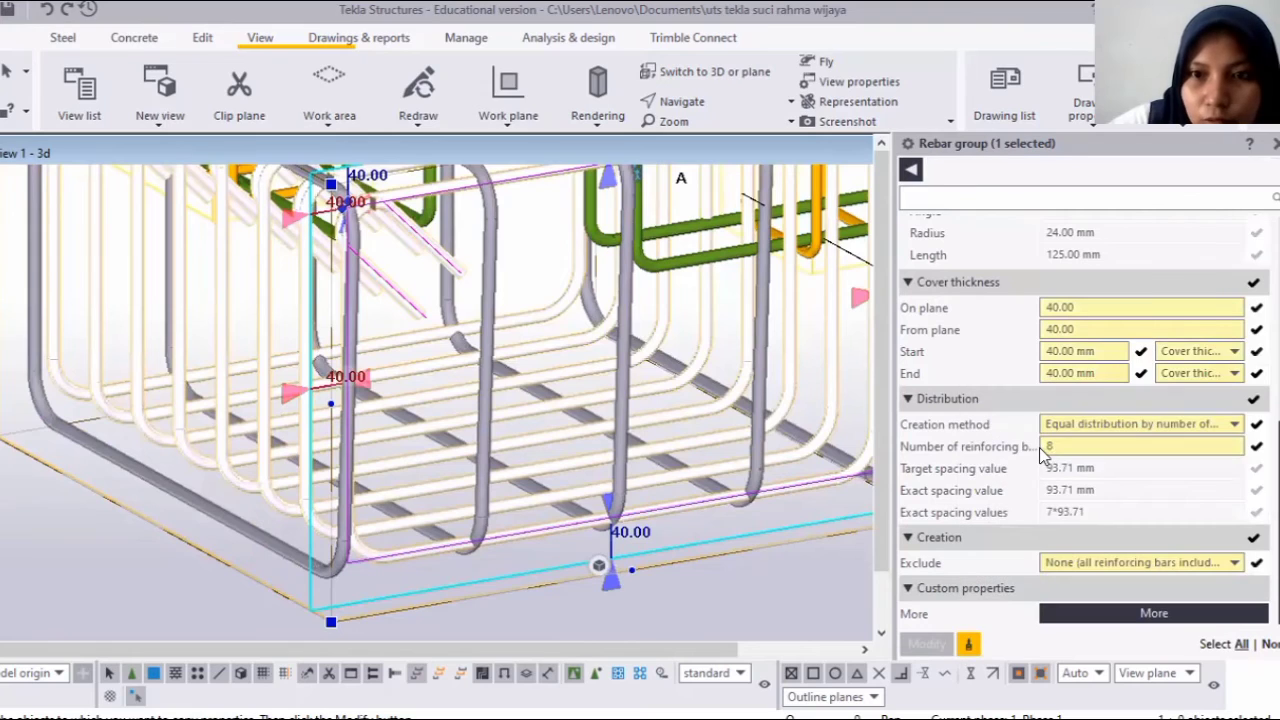
pyautogui.click(257, 534)
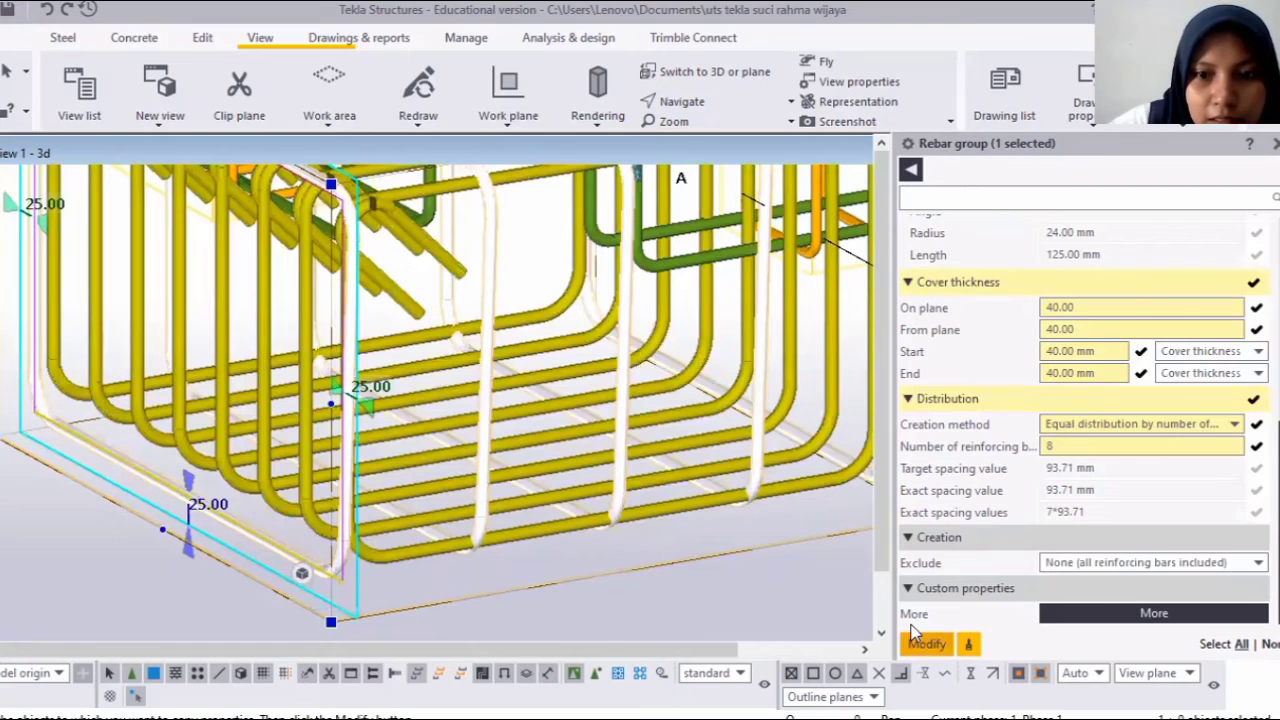
pyautogui.click(922, 641)
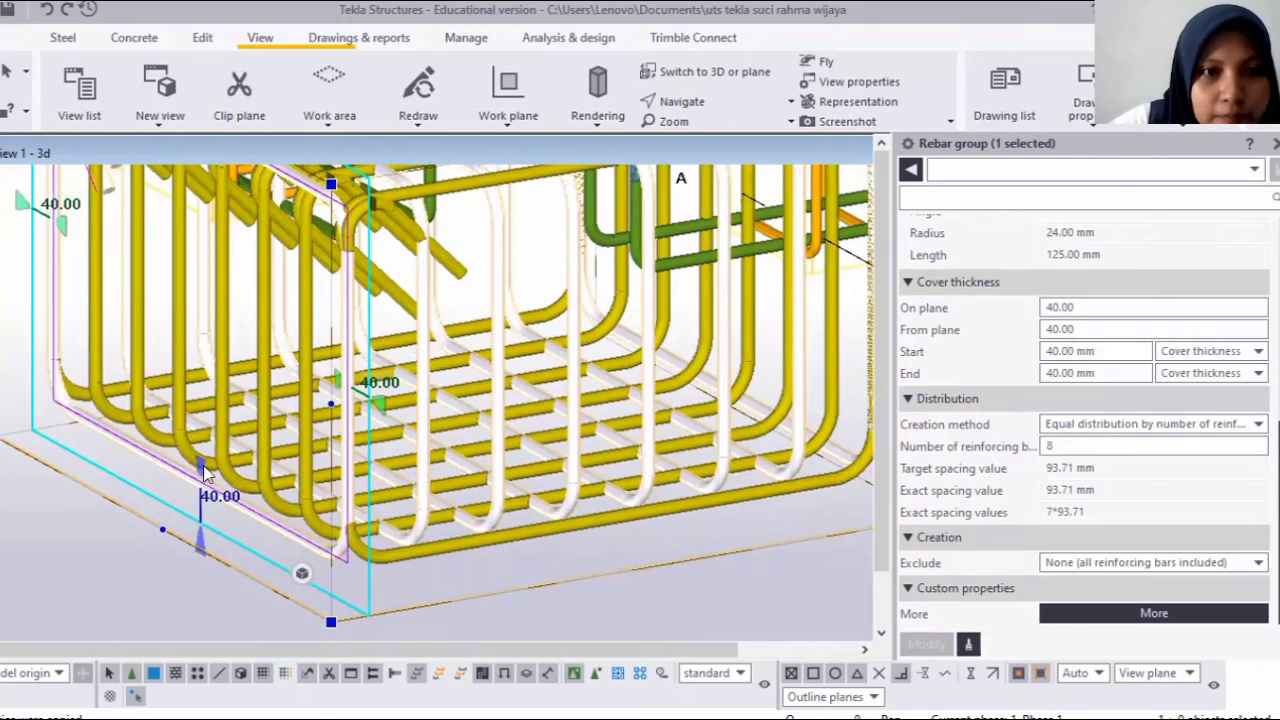
pyautogui.scroll(-3, 300, 525)
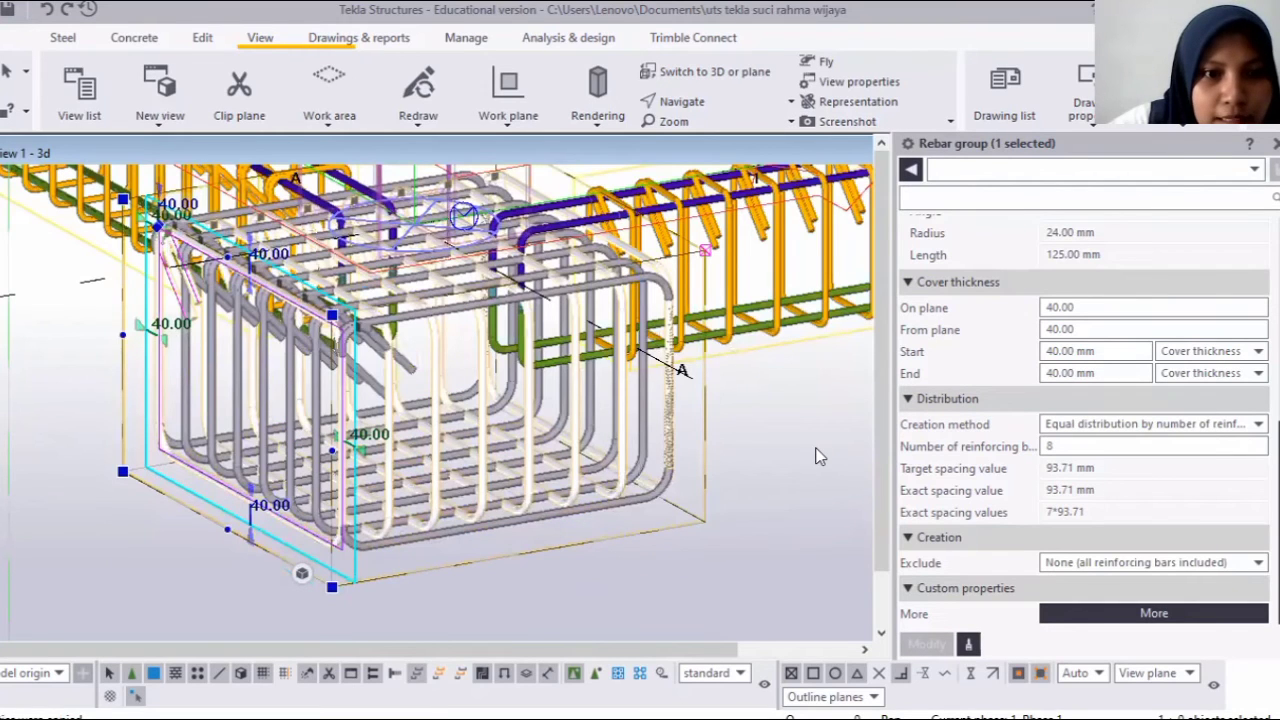
# Interrupt the property copying and examine the updated reinforcement cage of the A-1 footing.
pyautogui.scroll(3, 820, 456)
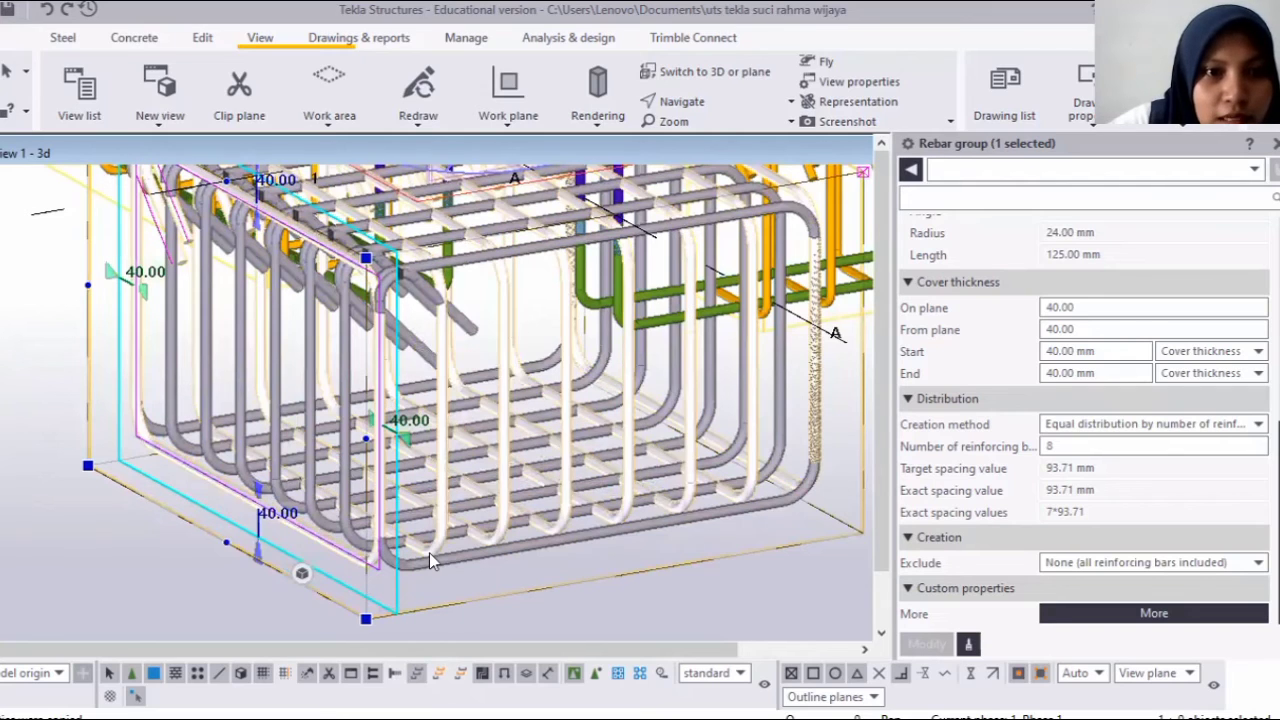
pyautogui.scroll(-2, 435, 565)
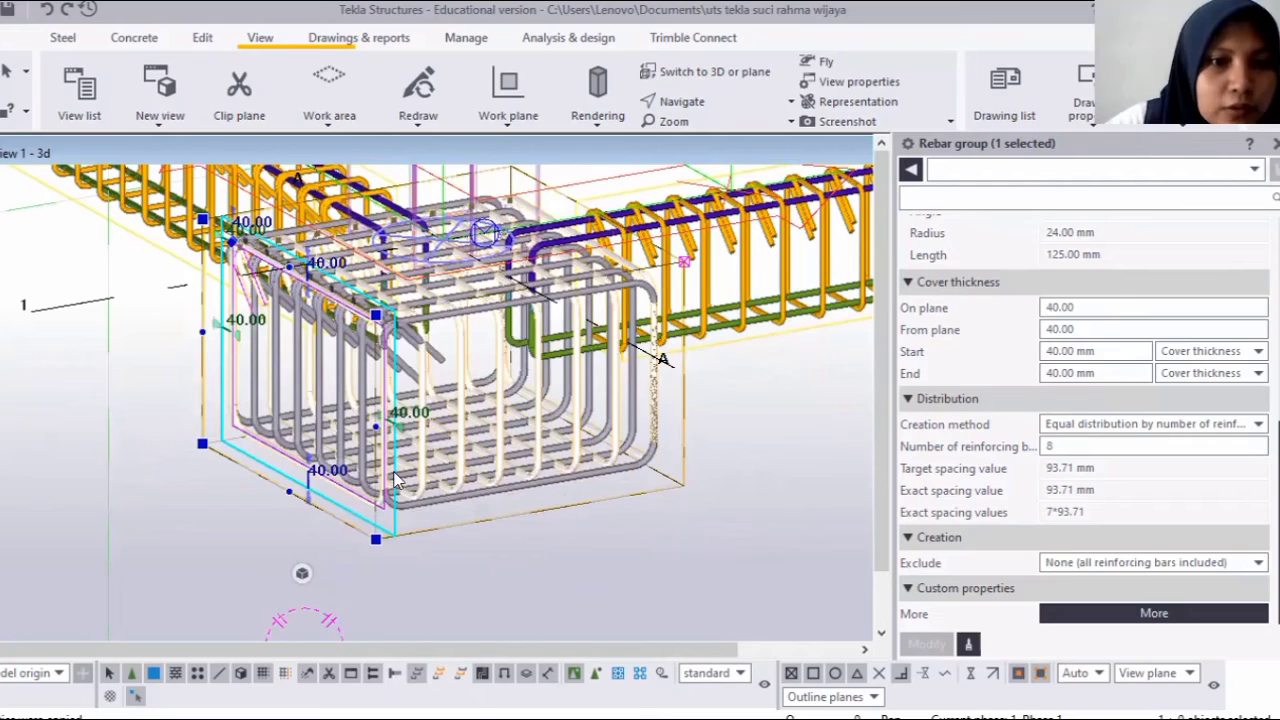
pyautogui.rightClick(583, 547)
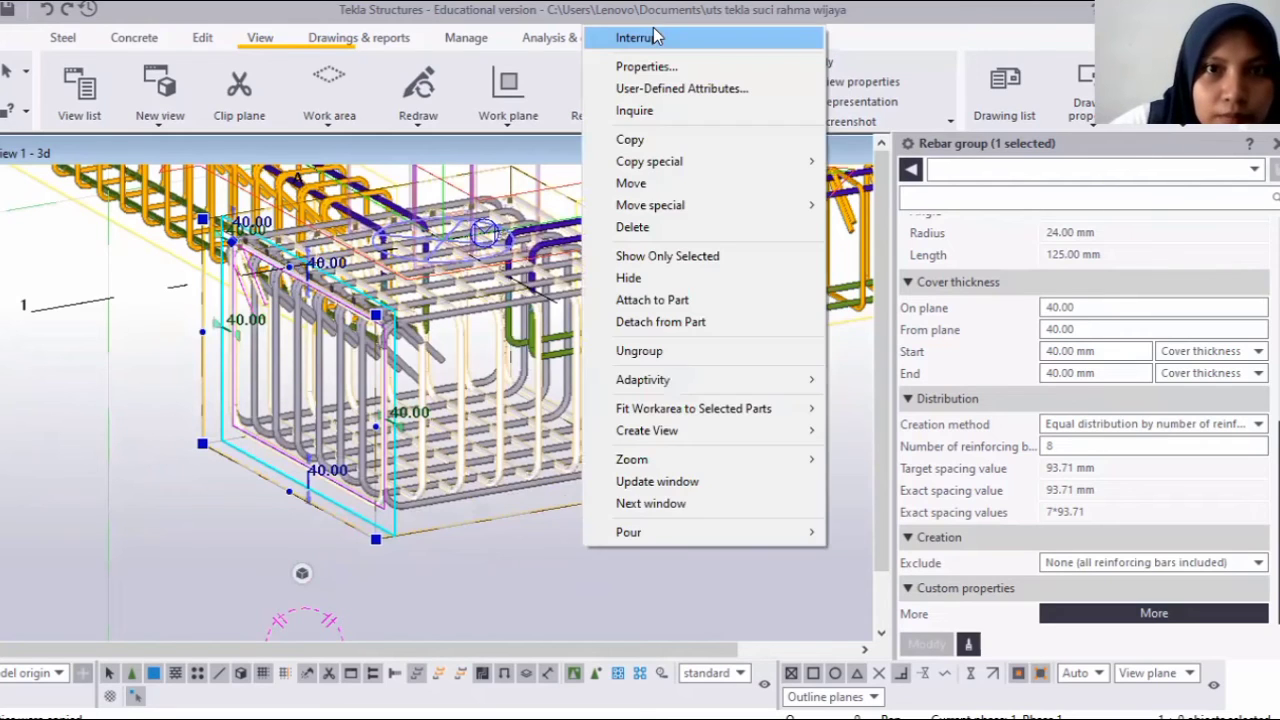
pyautogui.click(118, 311)
pyautogui.scroll(1, 257, 254)
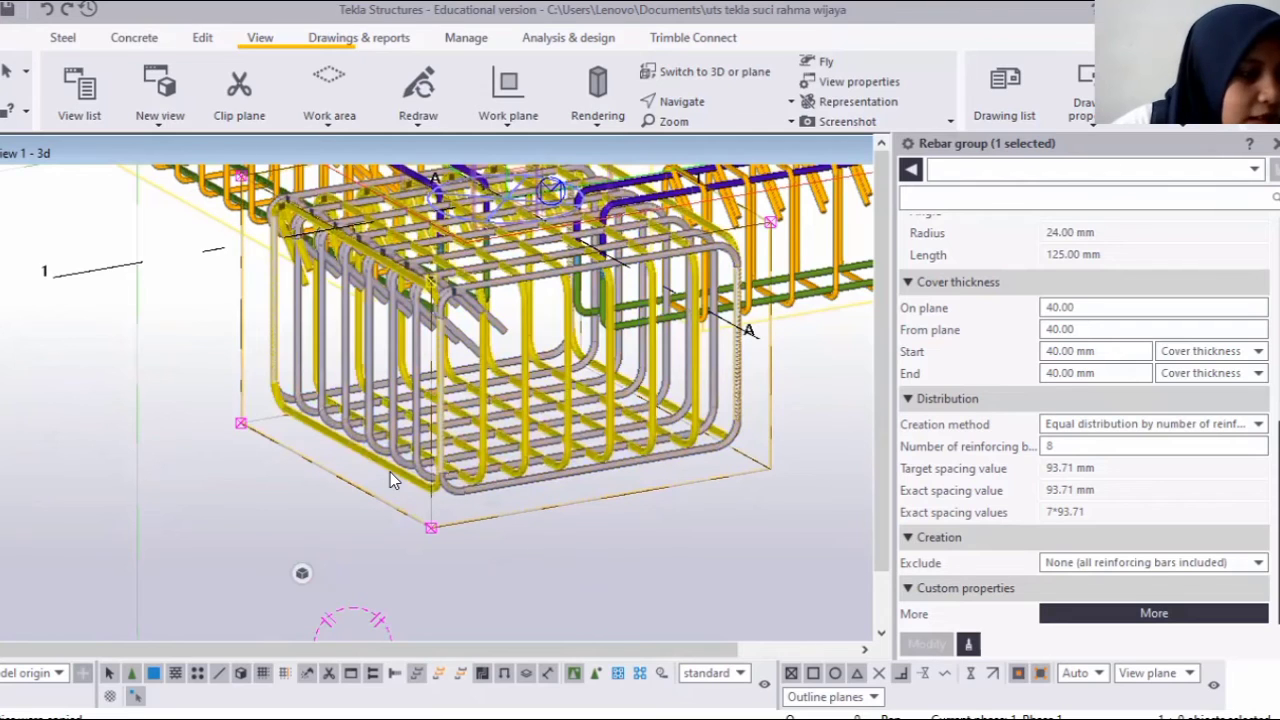
pyautogui.scroll(1, 390, 479)
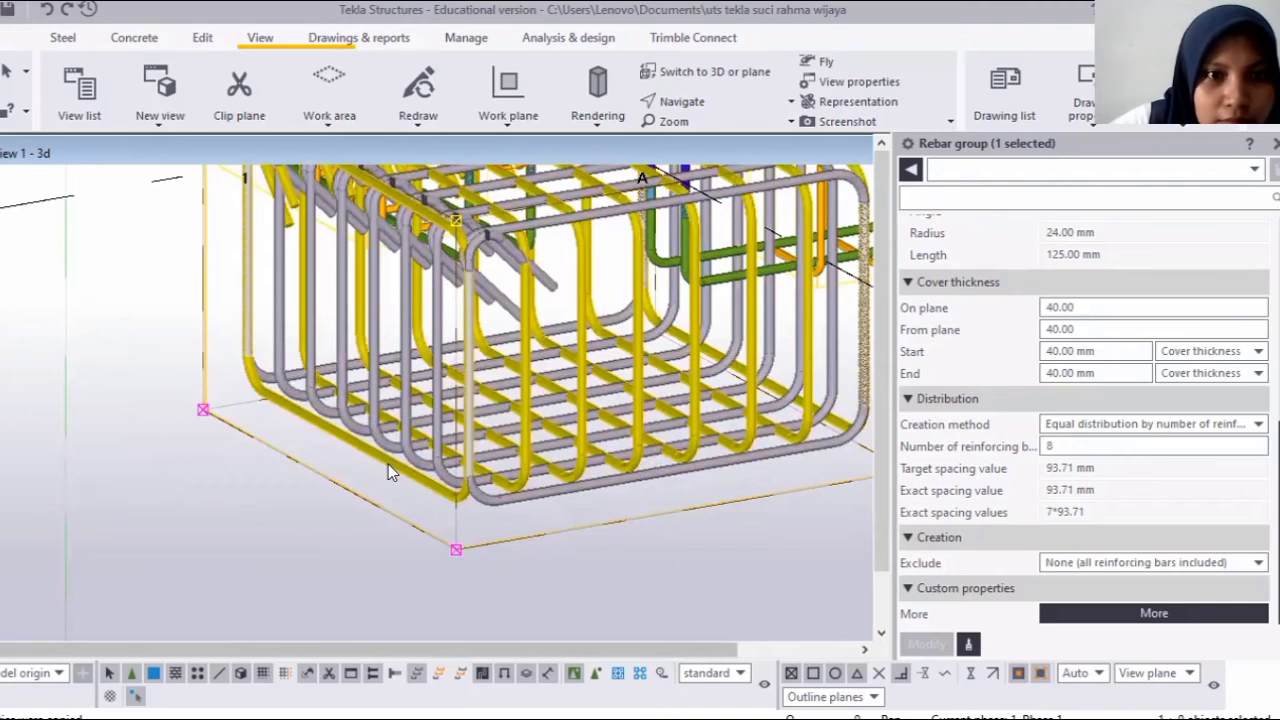
pyautogui.scroll(-3, 388, 462)
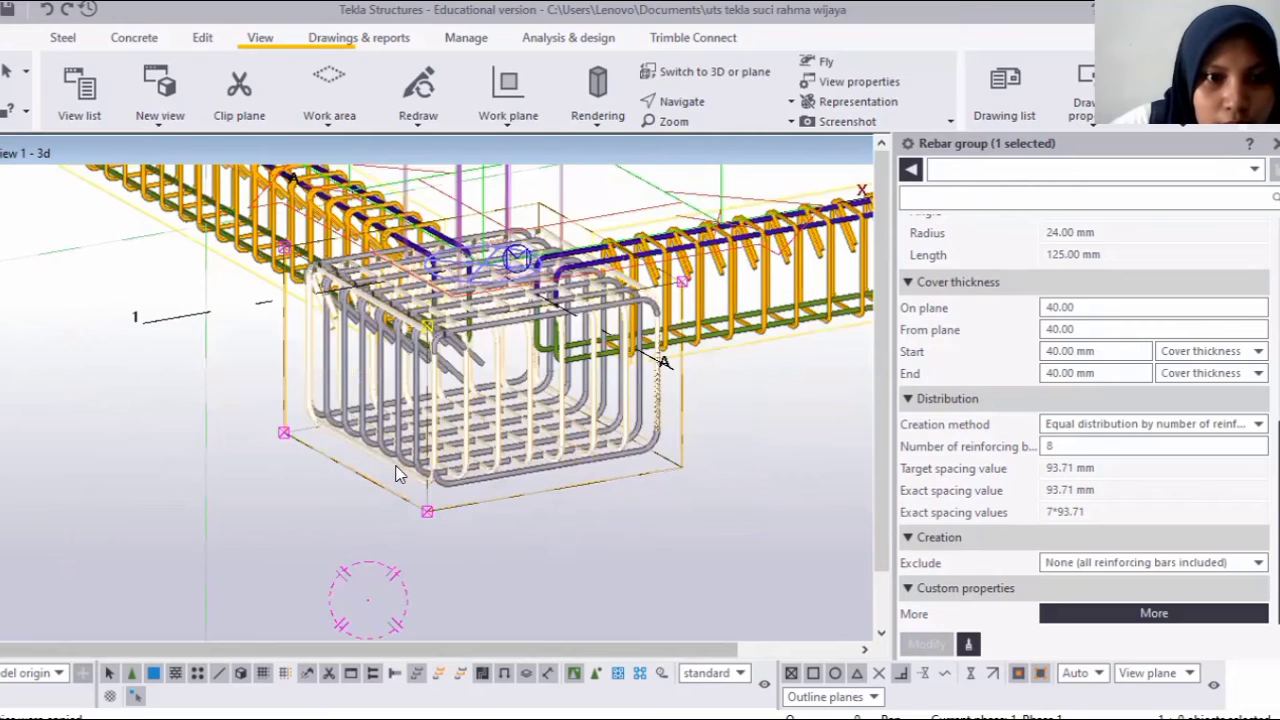
# Enable moving, adding and deleting single bars in the A-1 footing, and delete the group's outermost bar on the side facing away from grid B.
pyautogui.click(433, 519)
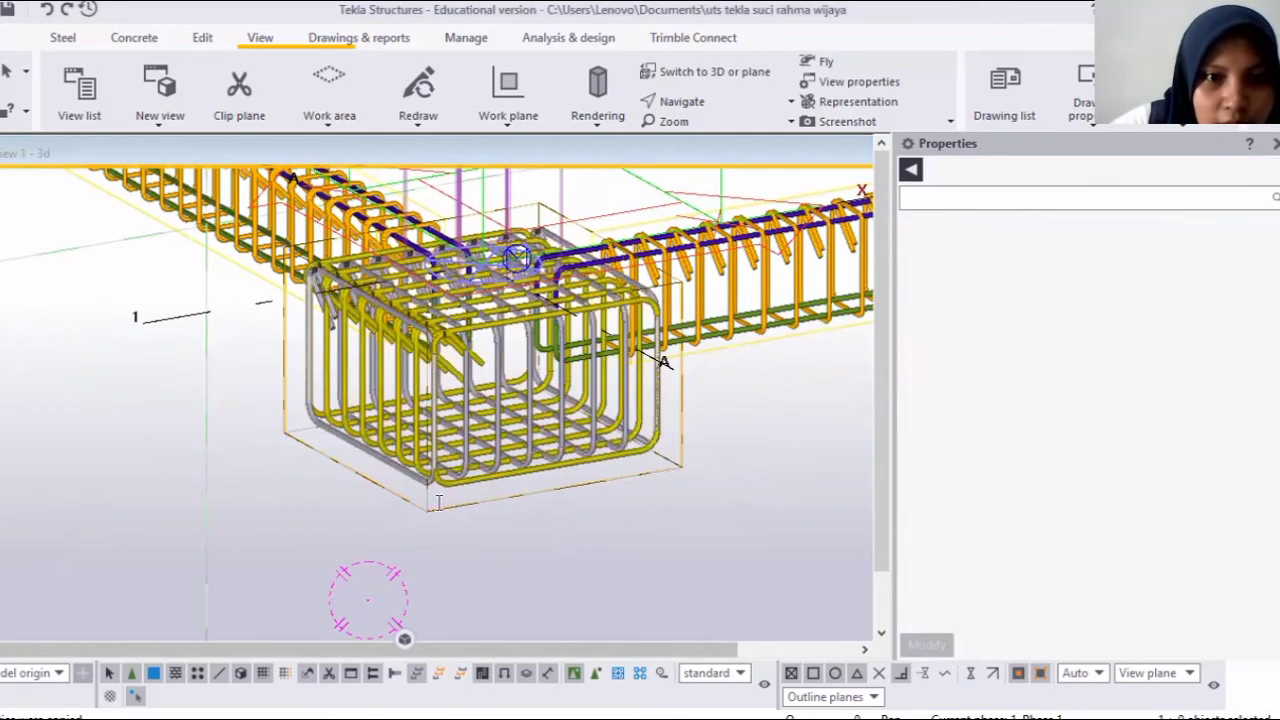
pyautogui.click(440, 506)
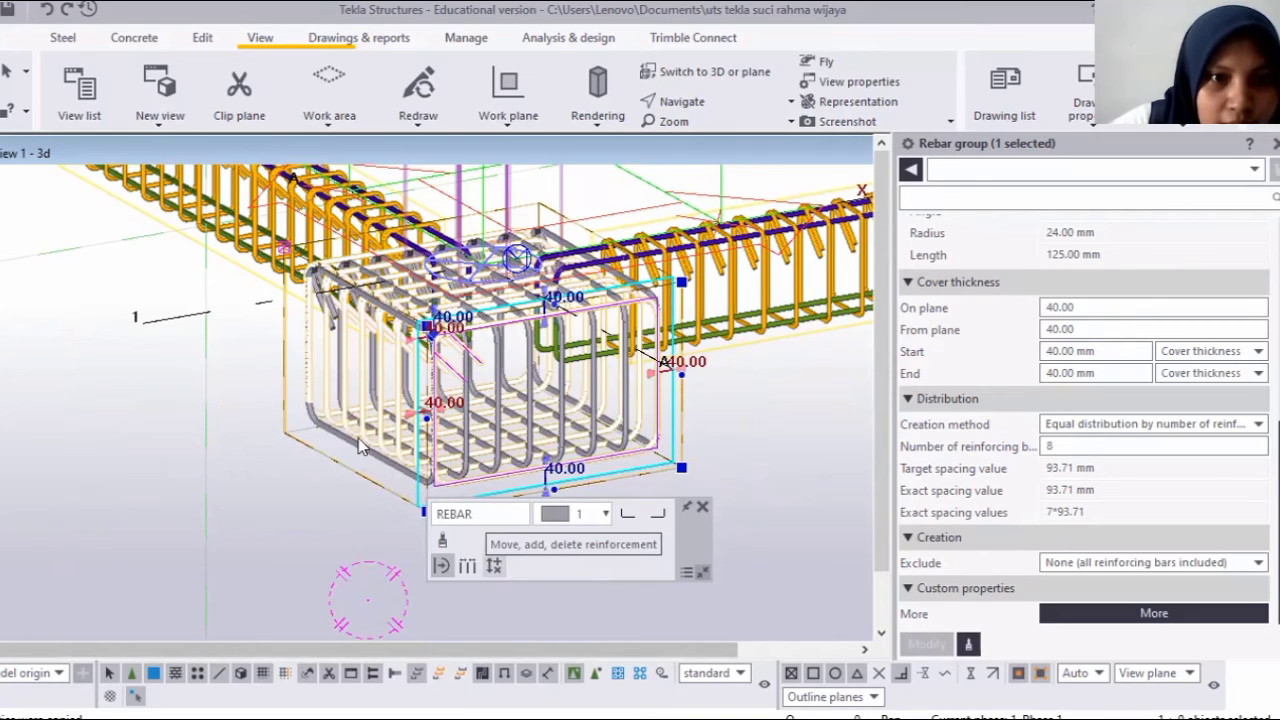
pyautogui.scroll(4, 368, 452)
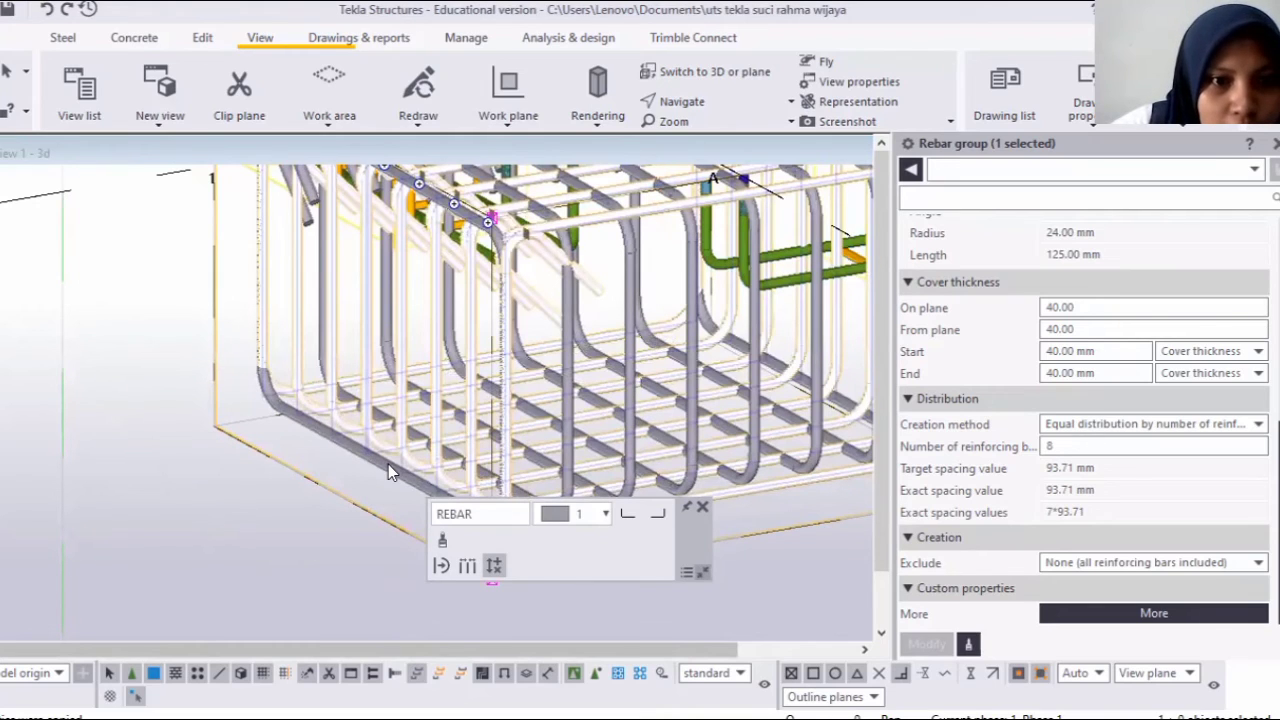
pyautogui.click(388, 464)
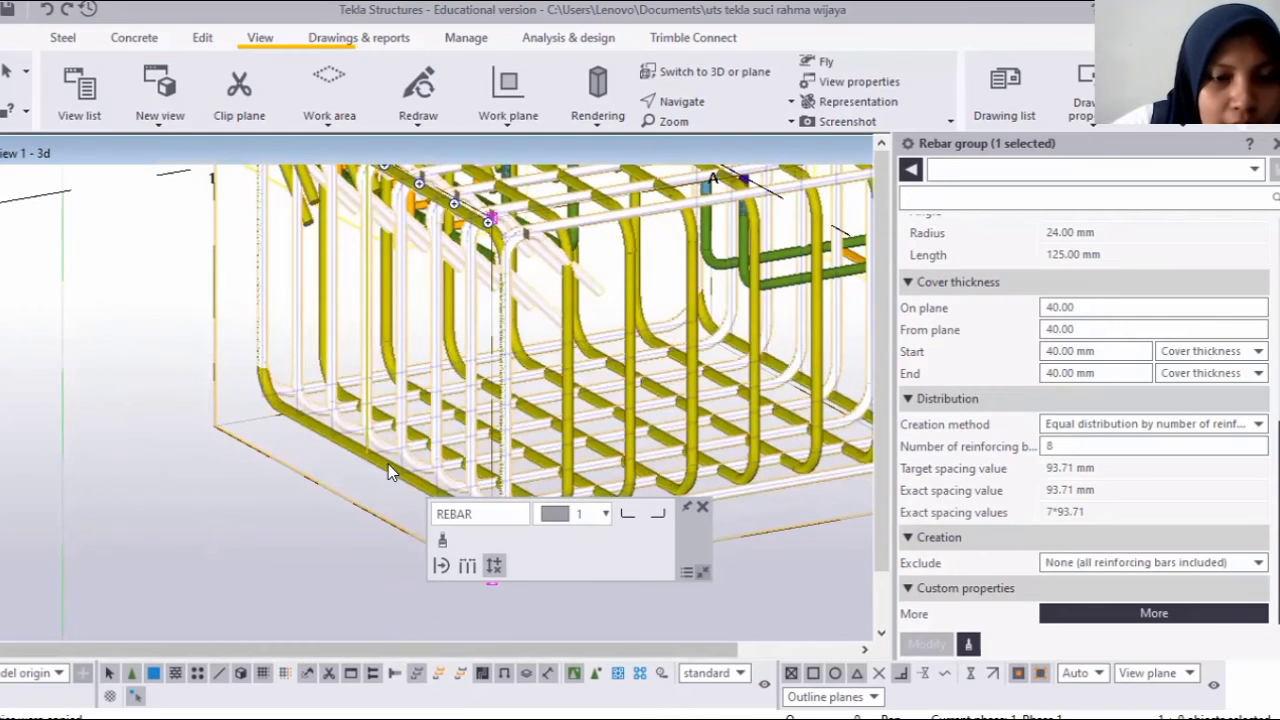
pyautogui.click(603, 478)
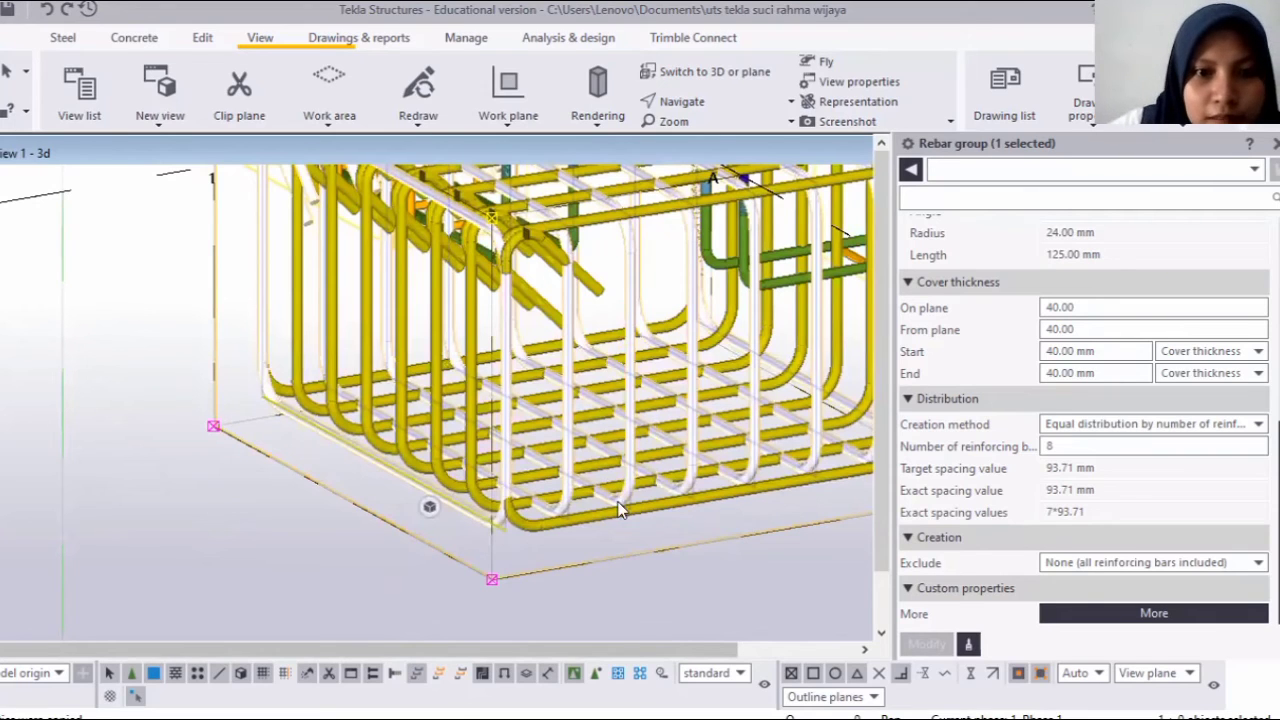
pyautogui.press('Delete')
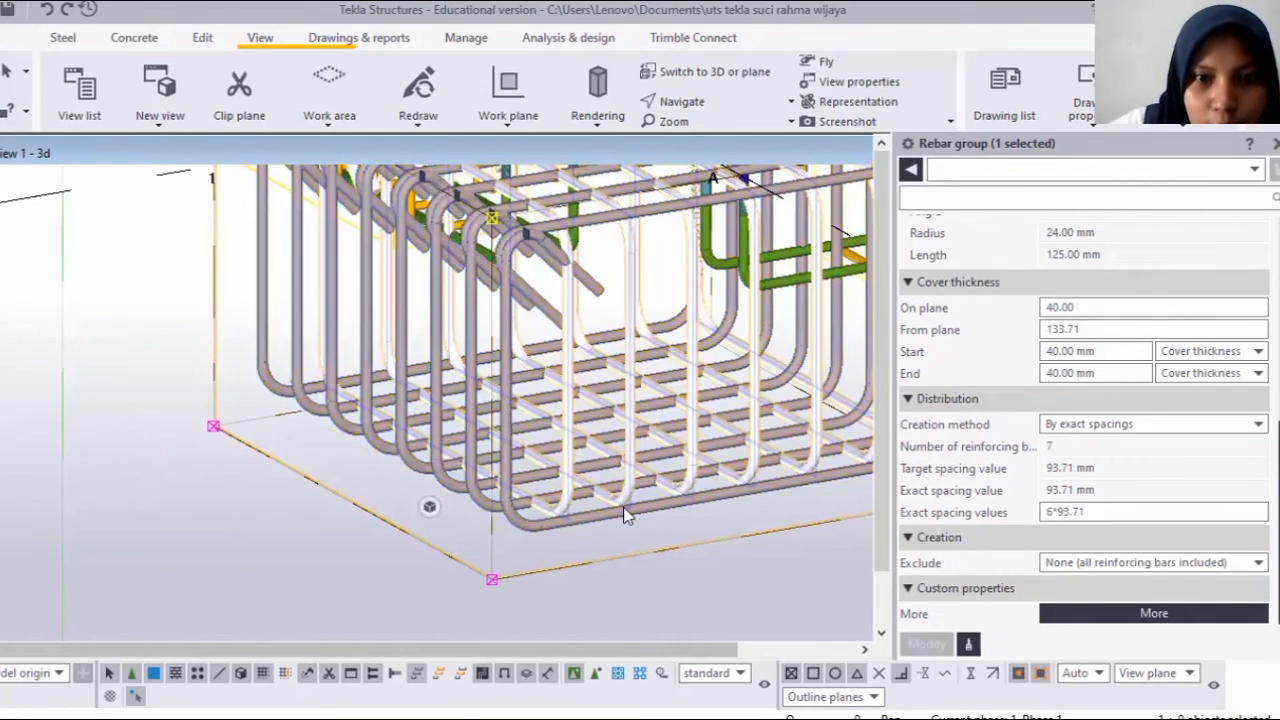
# Delete the outermost bar of the perpendicular rebar group on the A-1 footing's outer side, facing away from grid 2.
pyautogui.click(663, 507)
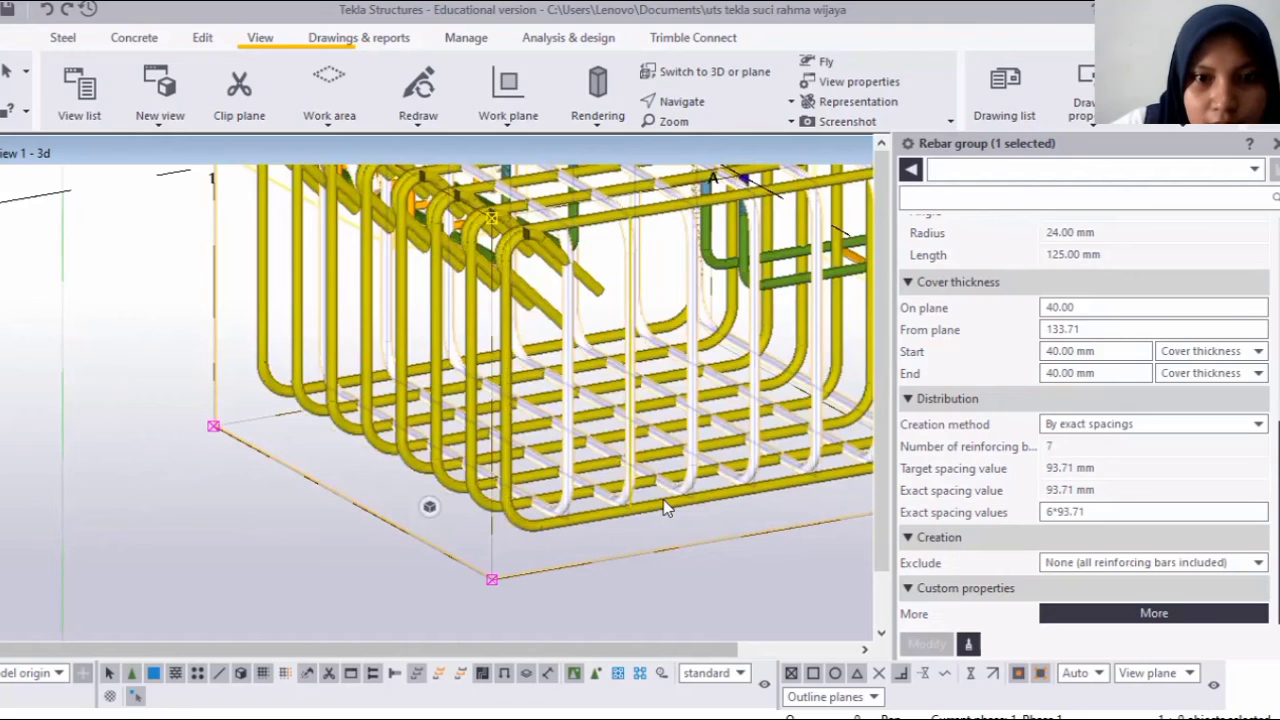
pyautogui.hotkey('ctrl', 'z')
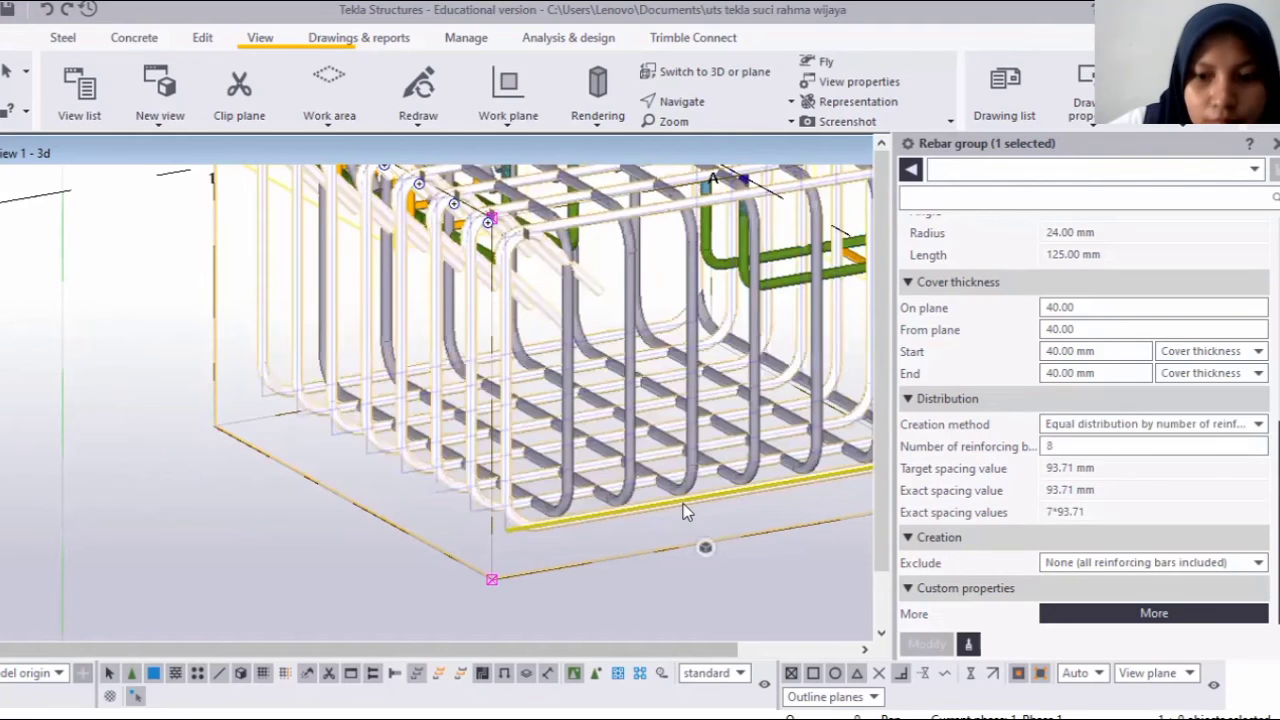
pyautogui.press('Delete')
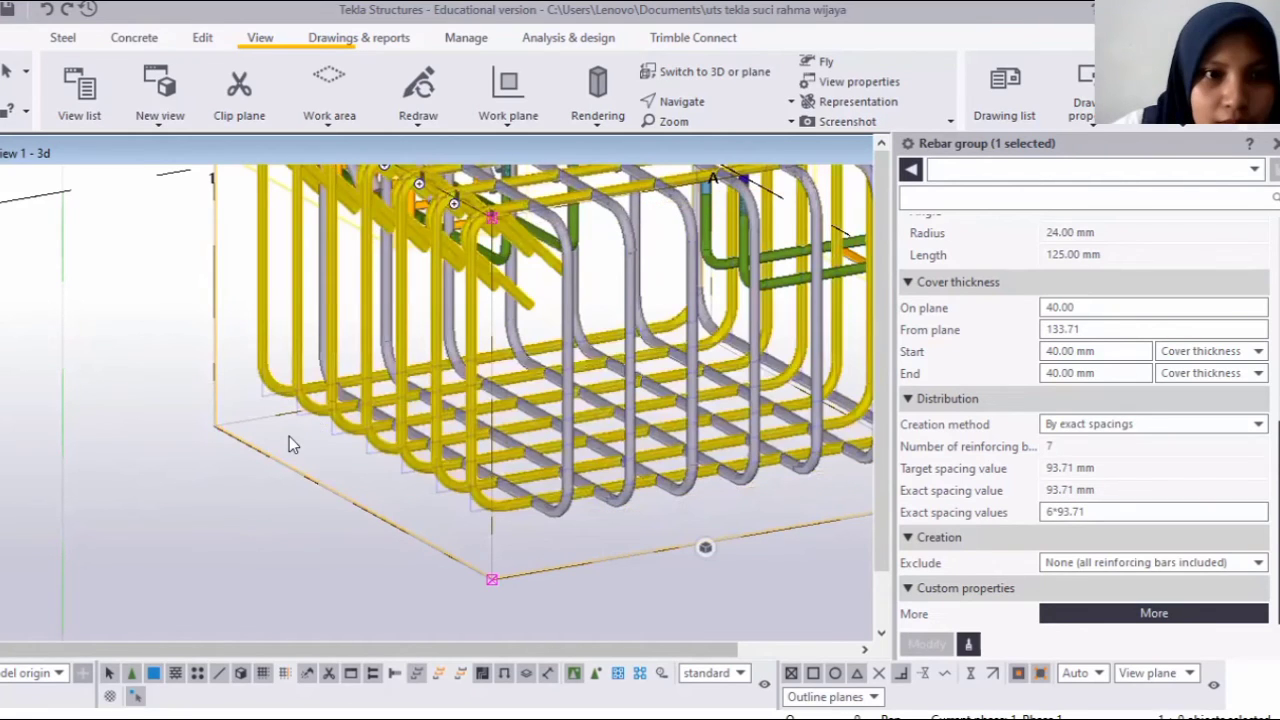
# Delete the end bar of the first rebar group on the A-1 footing's side facing grid B.
pyautogui.scroll(-3, 822, 422)
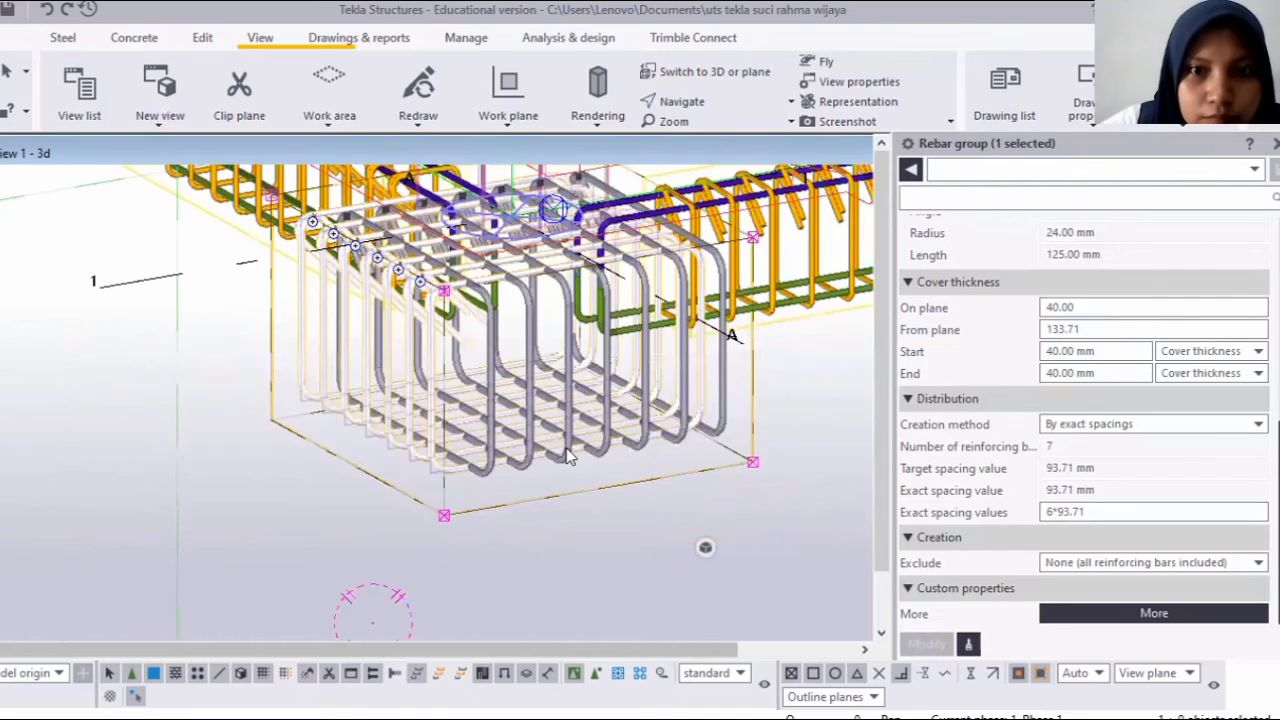
pyautogui.keyDown('ctrl'); pyautogui.moveTo(566, 447); pyautogui.dragTo(264, 431, button='middle'); pyautogui.keyUp('ctrl')
pyautogui.scroll(-2, 673, 378)
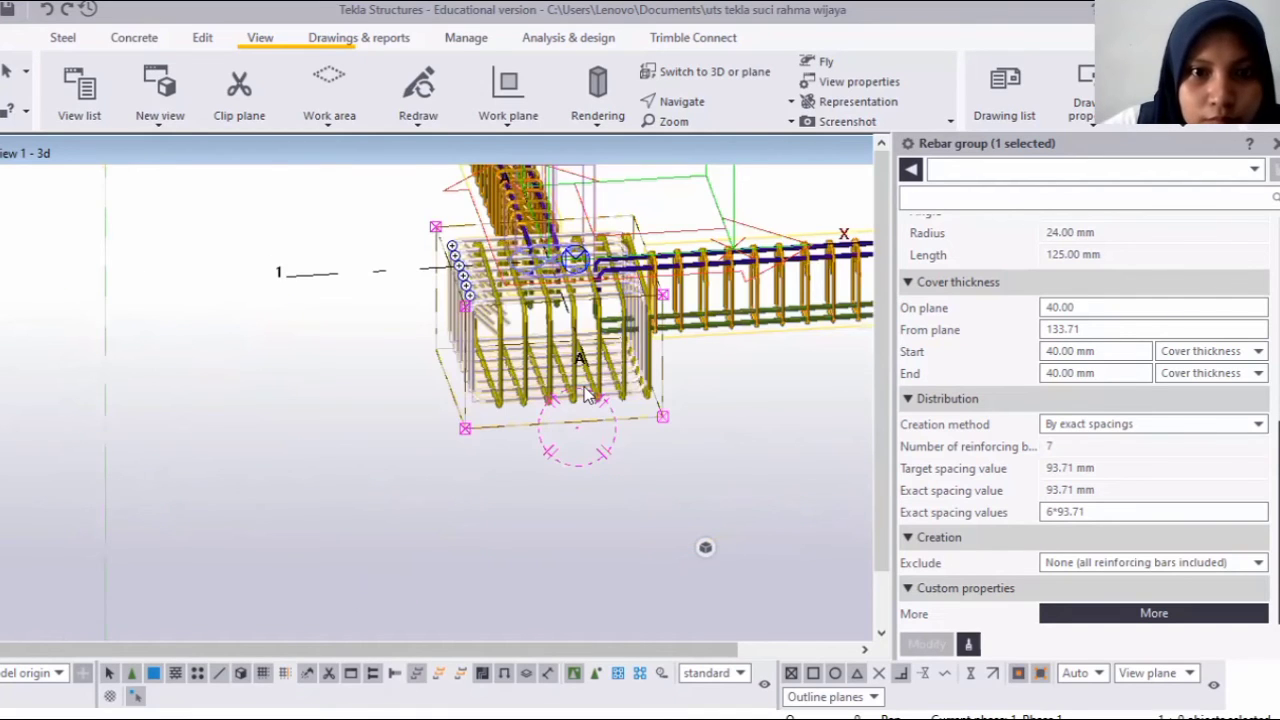
pyautogui.scroll(5, 589, 396)
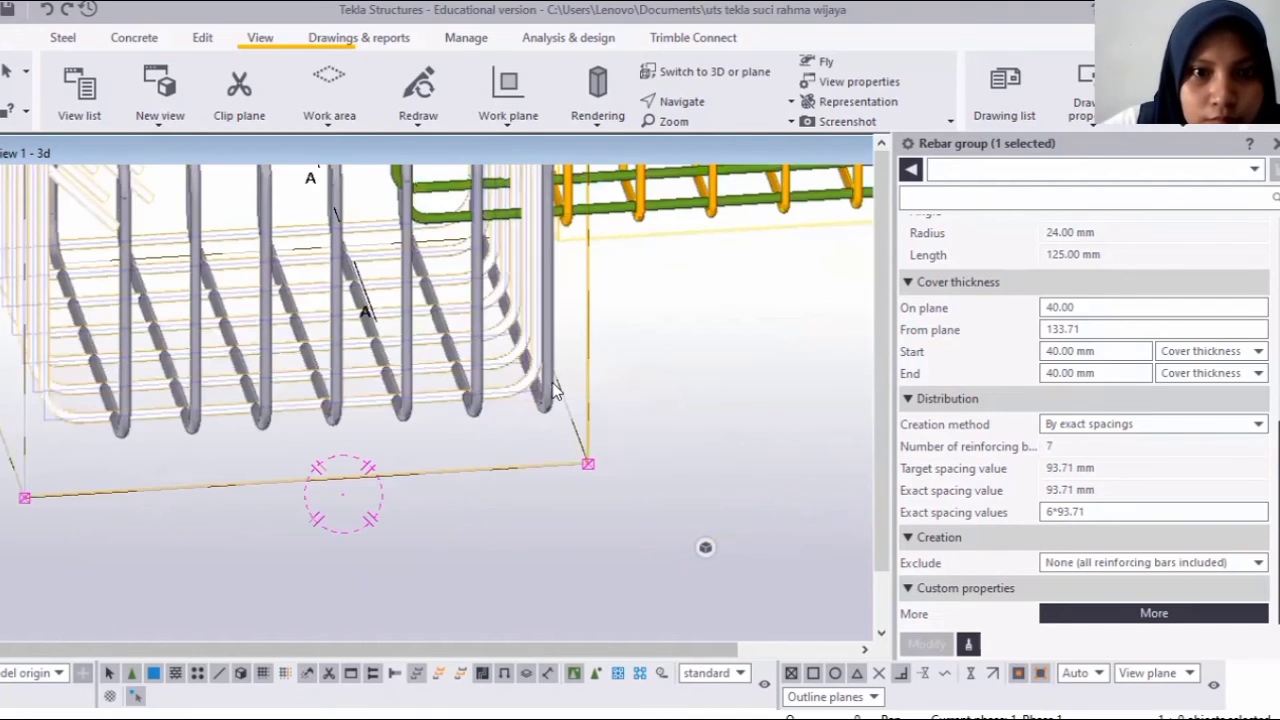
pyautogui.click(548, 318)
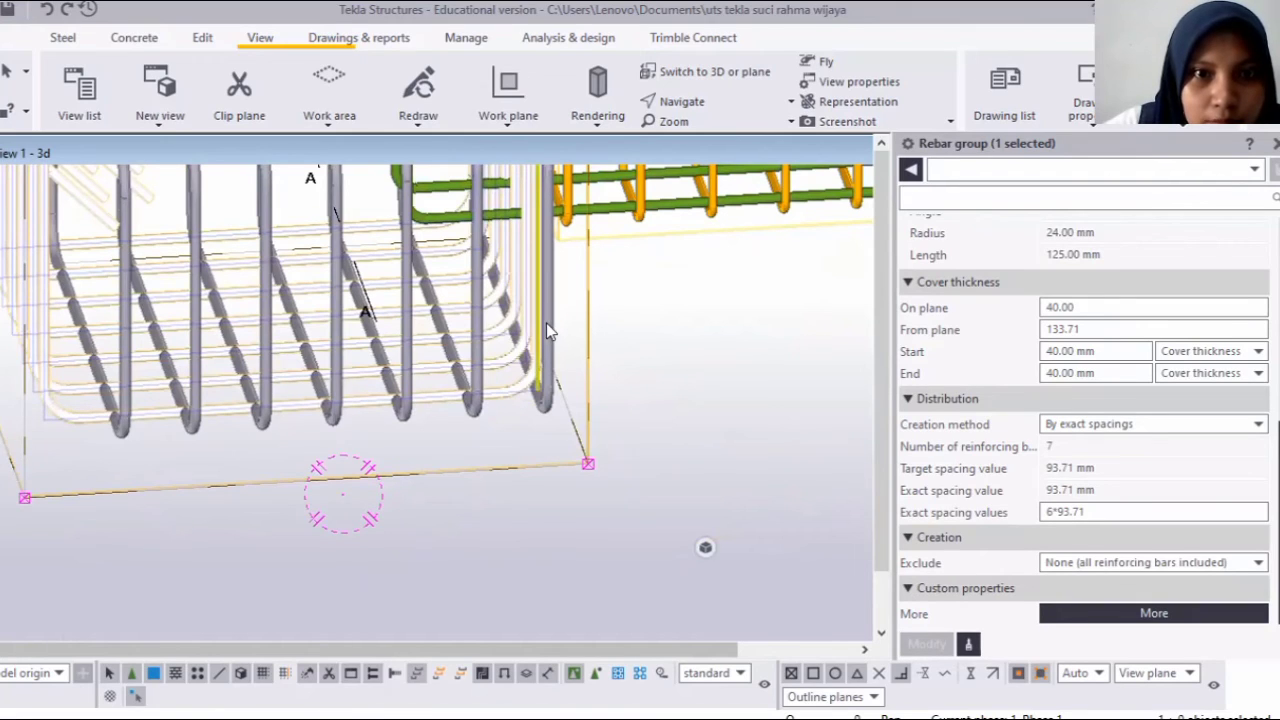
pyautogui.click(547, 323)
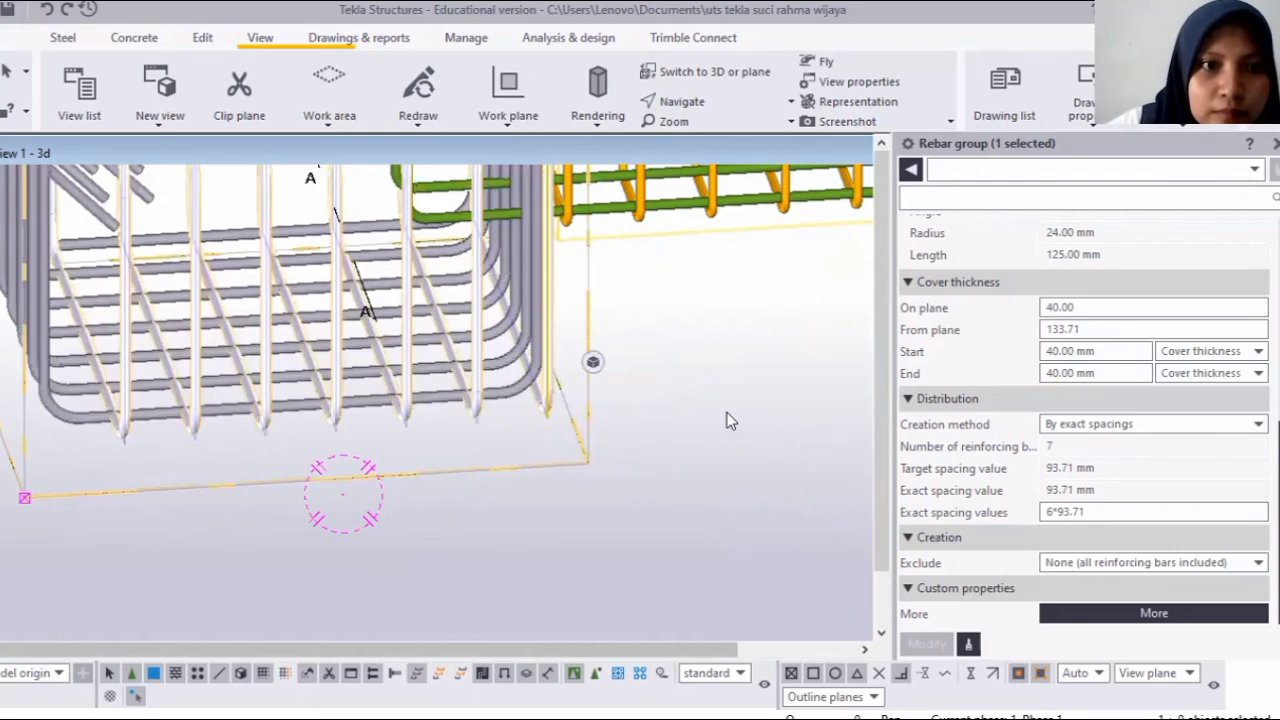
pyautogui.press('Delete')
# Delete the remaining outer end bar of the perpendicular rebar group, at the A-1 footing's side facing grid 2.
pyautogui.scroll(-2, 287, 436)
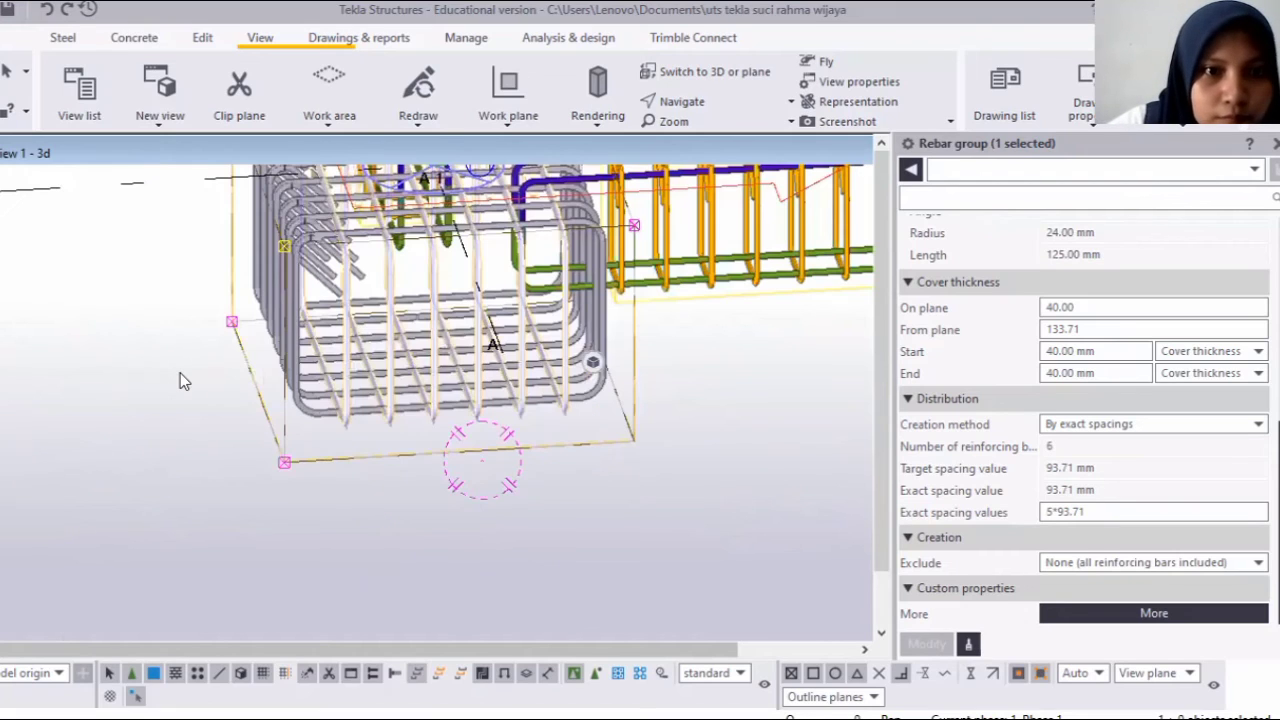
pyautogui.keyDown('ctrl'); pyautogui.moveTo(180, 376); pyautogui.dragTo(245, 375, button='middle'); pyautogui.keyUp('ctrl')
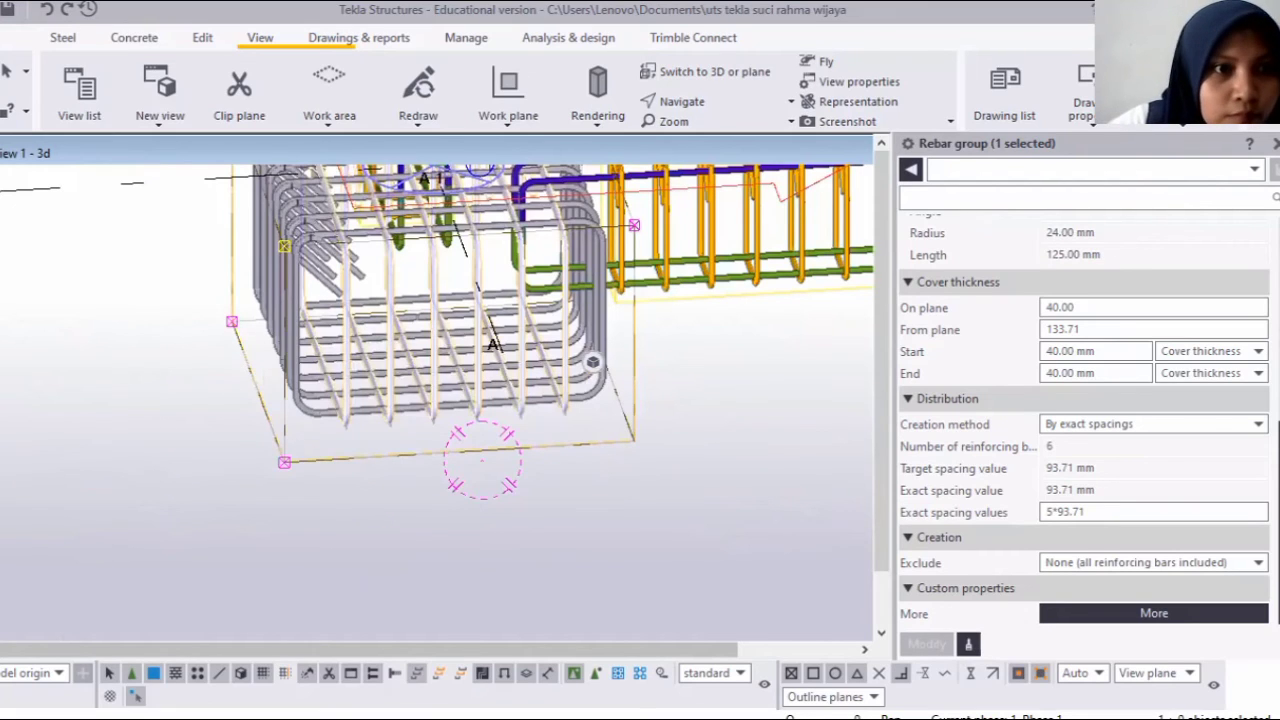
pyautogui.scroll(3, 110, 250)
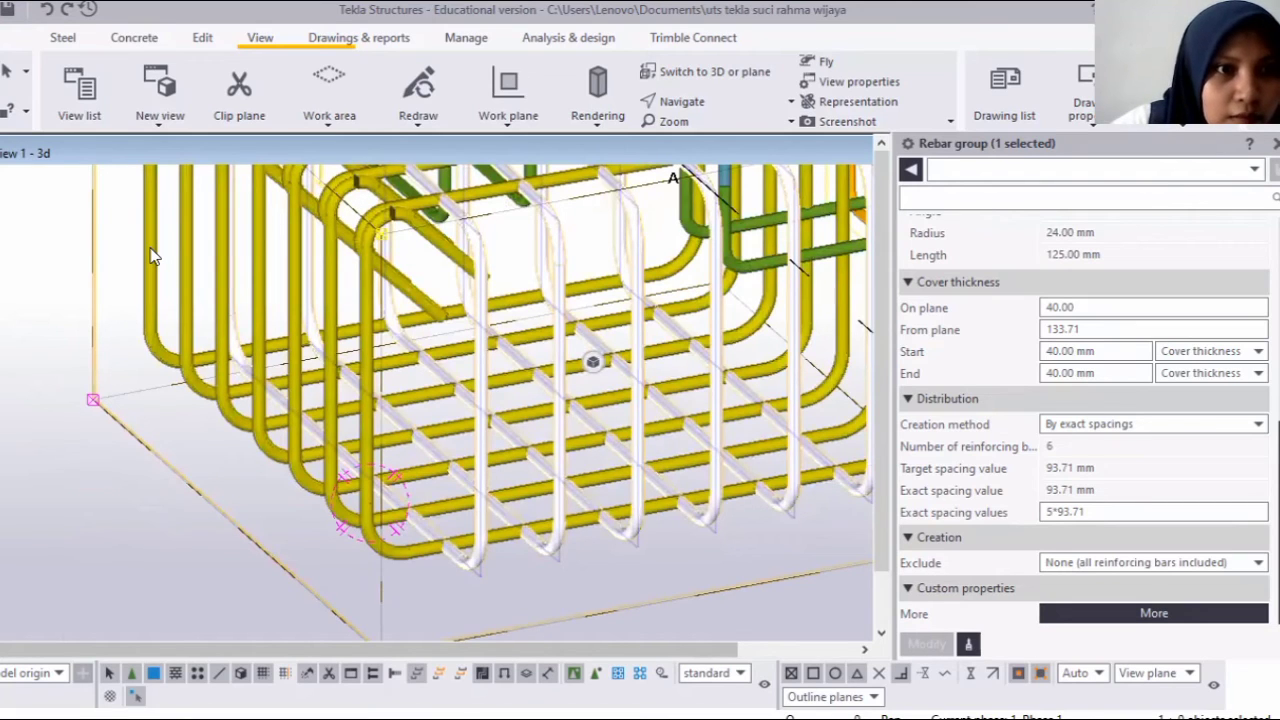
pyautogui.click(150, 256)
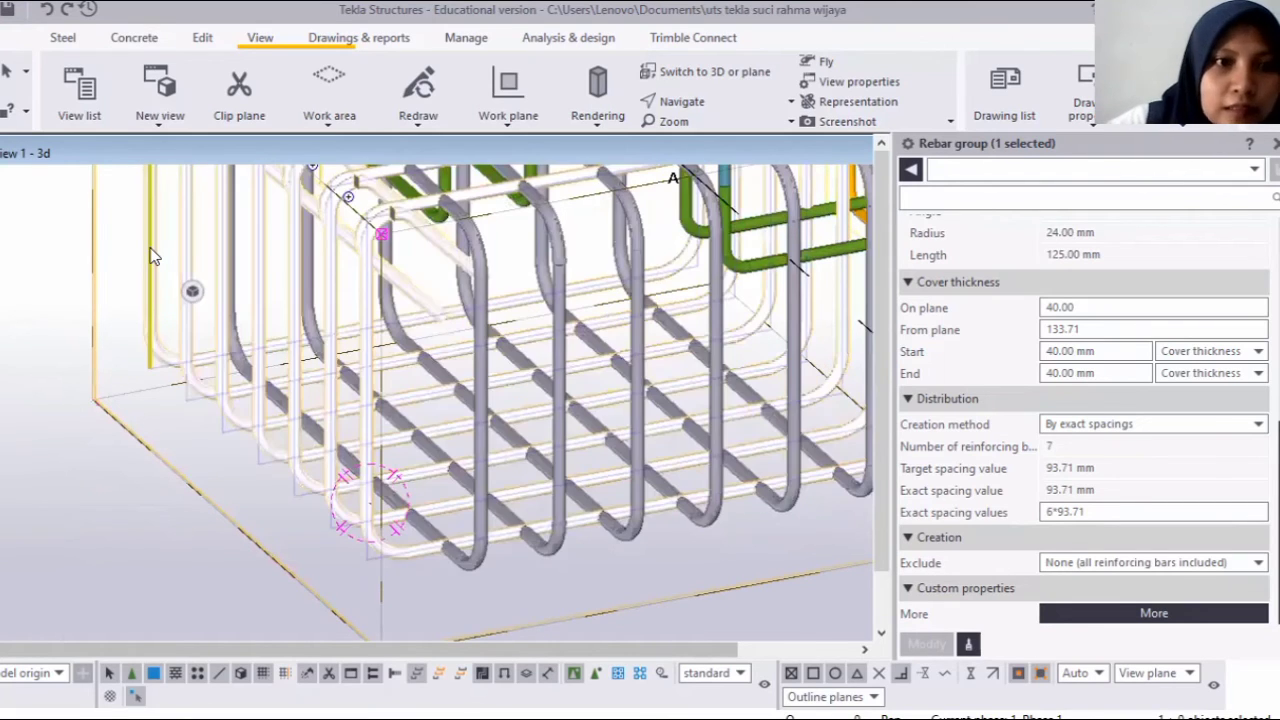
pyautogui.press('Delete')
# Examine the trimmed A-1 footing cage and compare it with the reinforcement in the neighbouring footings.
pyautogui.scroll(-1, 265, 503)
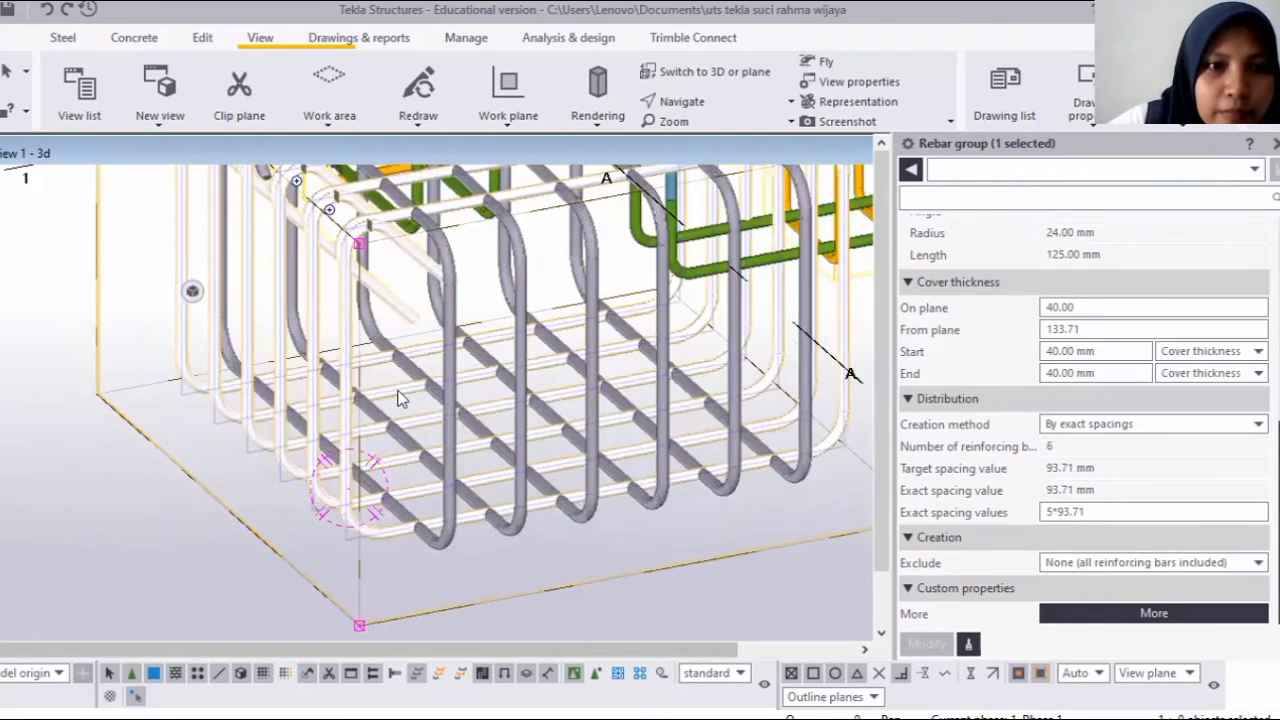
pyautogui.scroll(-2, 398, 398)
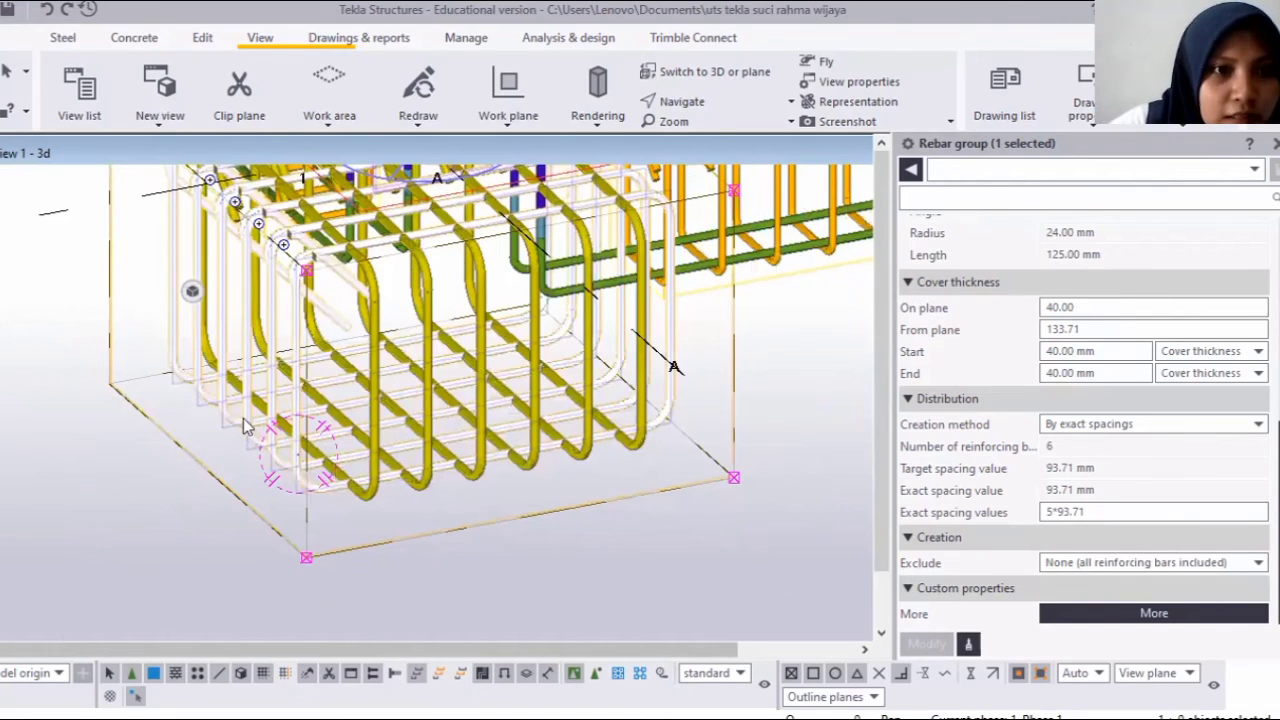
pyautogui.scroll(-2, 243, 418)
pyautogui.scroll(2, 530, 490)
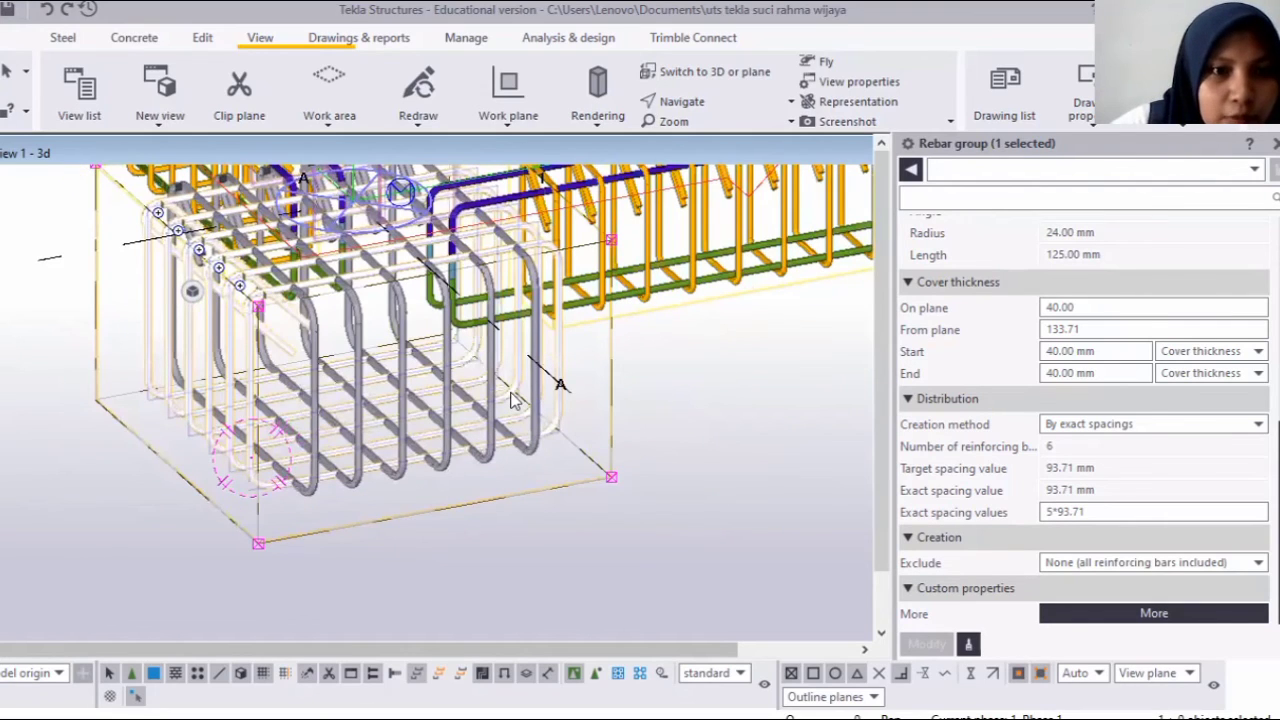
pyautogui.click(312, 488)
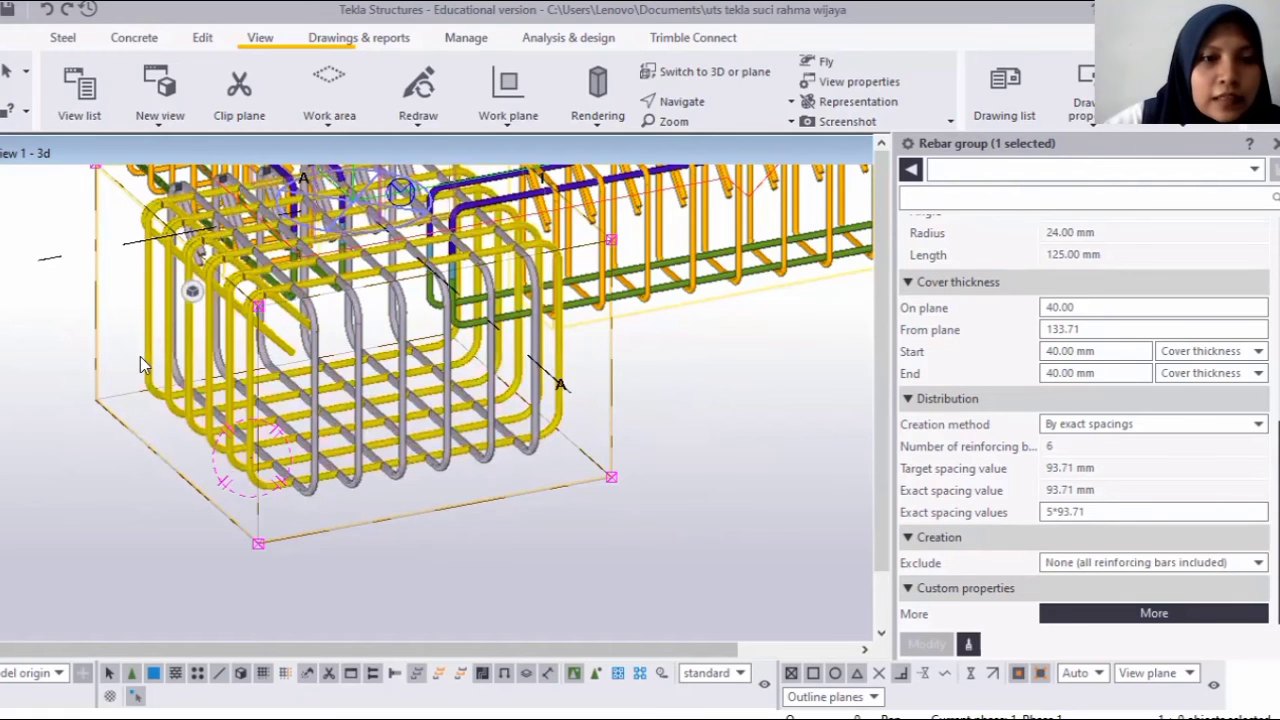
pyautogui.scroll(-2, 140, 356)
pyautogui.scroll(-3, 88, 474)
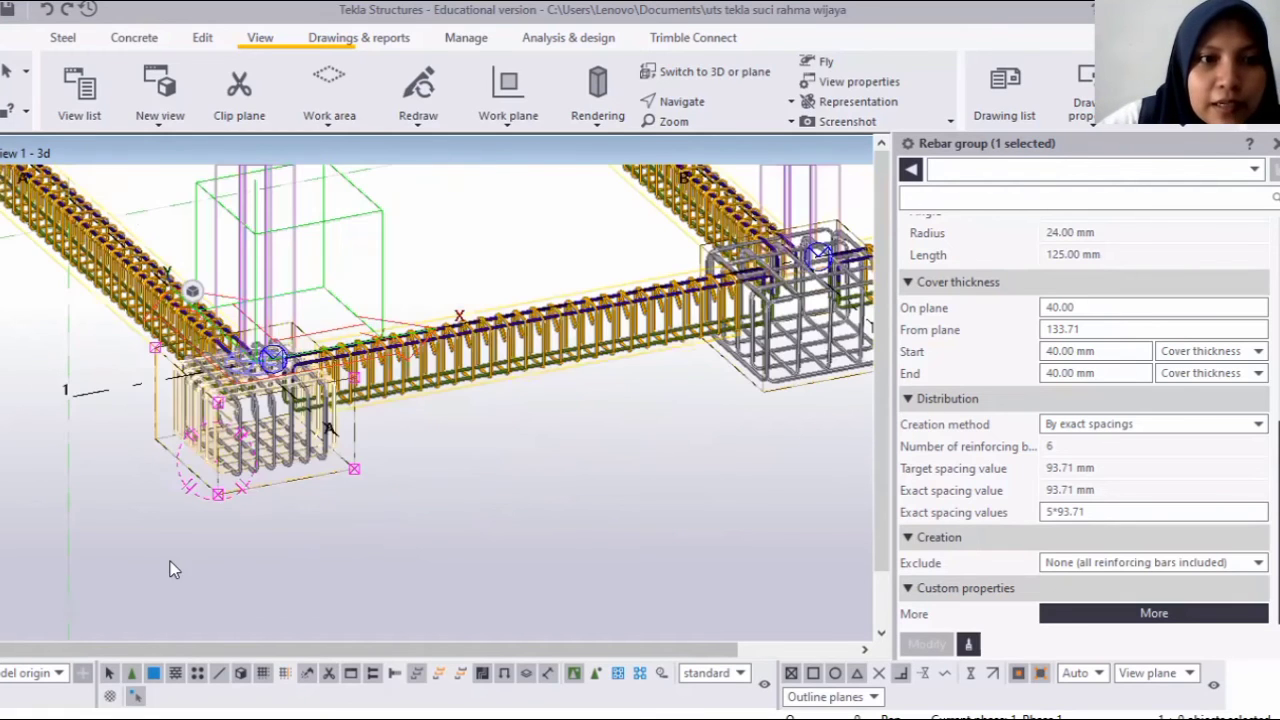
pyautogui.scroll(-2, 170, 590)
pyautogui.scroll(-1, 382, 392)
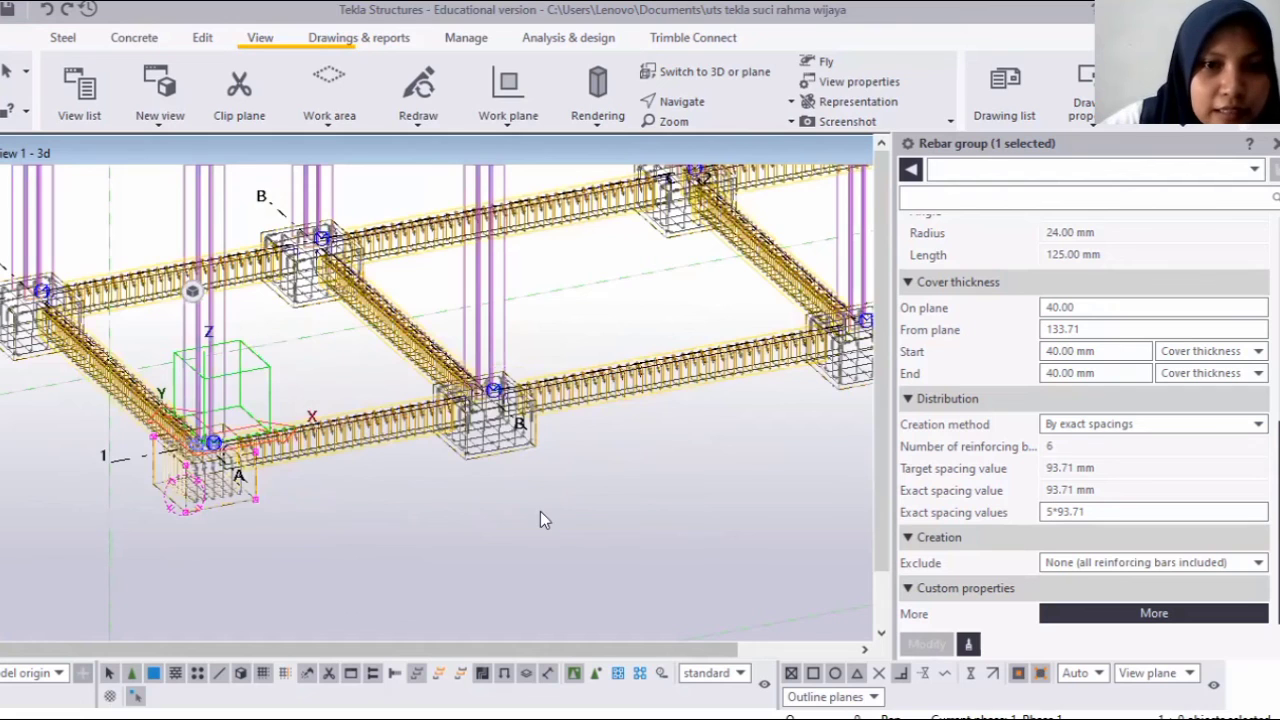
# Copy the name REBAR and class 1 from the A-1 footing's rebar group onto the B-1 footing's 750*750 concrete column.
pyautogui.scroll(3, 449, 565)
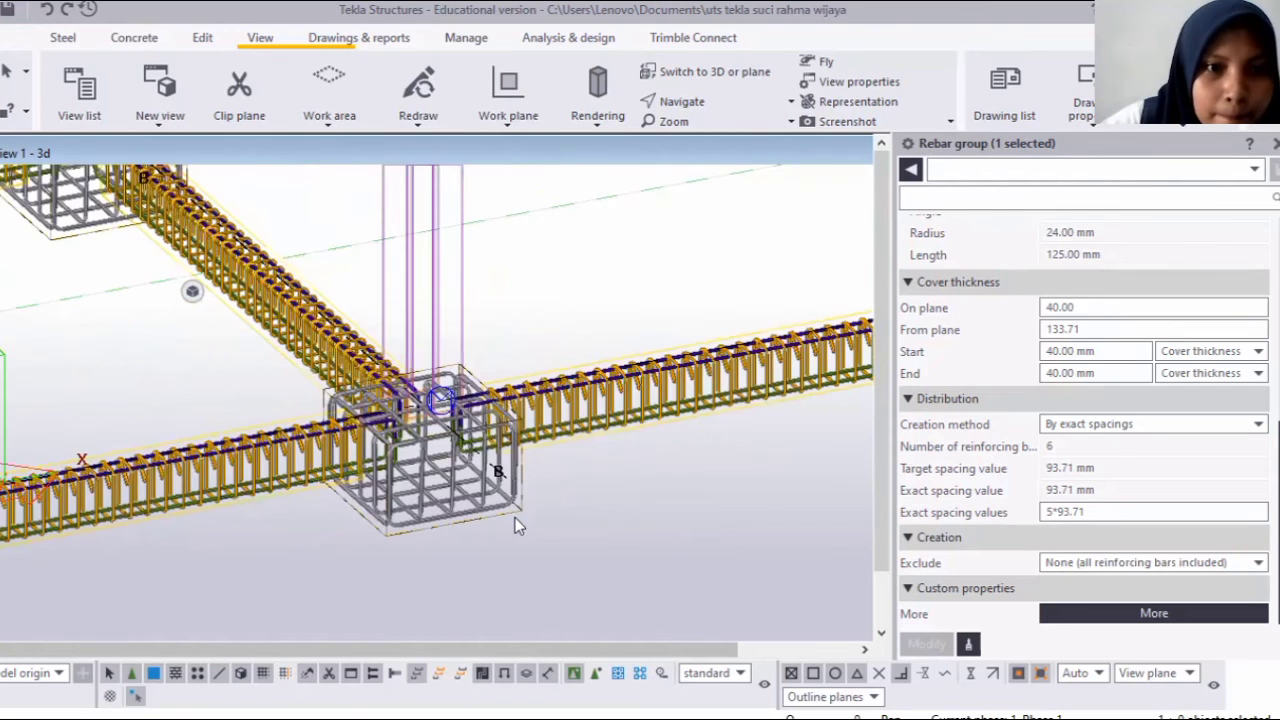
pyautogui.scroll(-1, 469, 539)
pyautogui.scroll(-1, 146, 561)
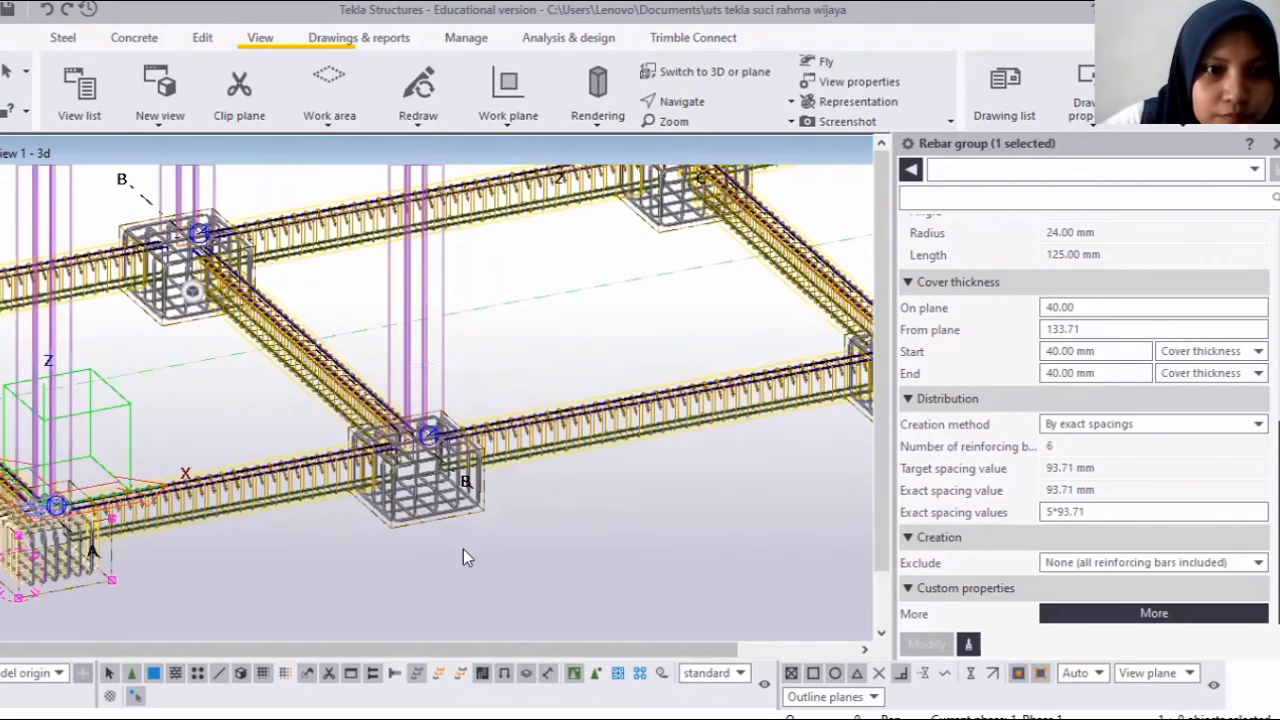
pyautogui.scroll(1, 463, 549)
pyautogui.scroll(-1, 320, 535)
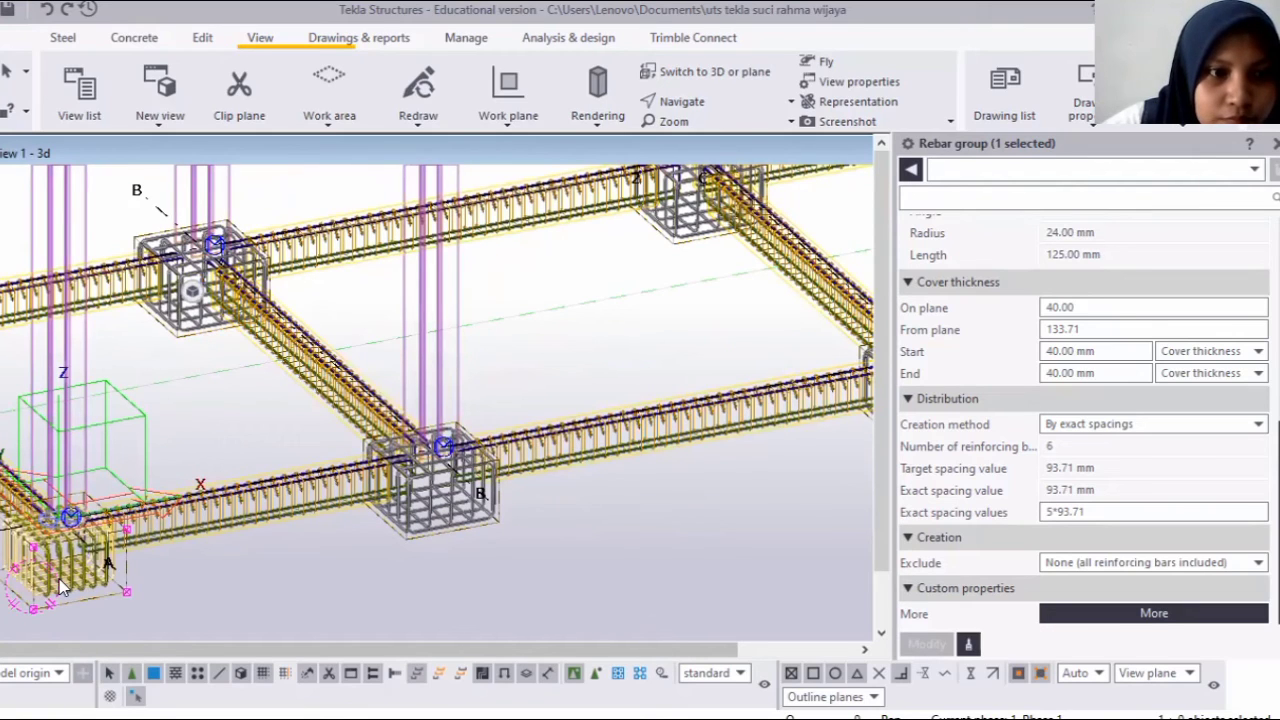
pyautogui.click(60, 588)
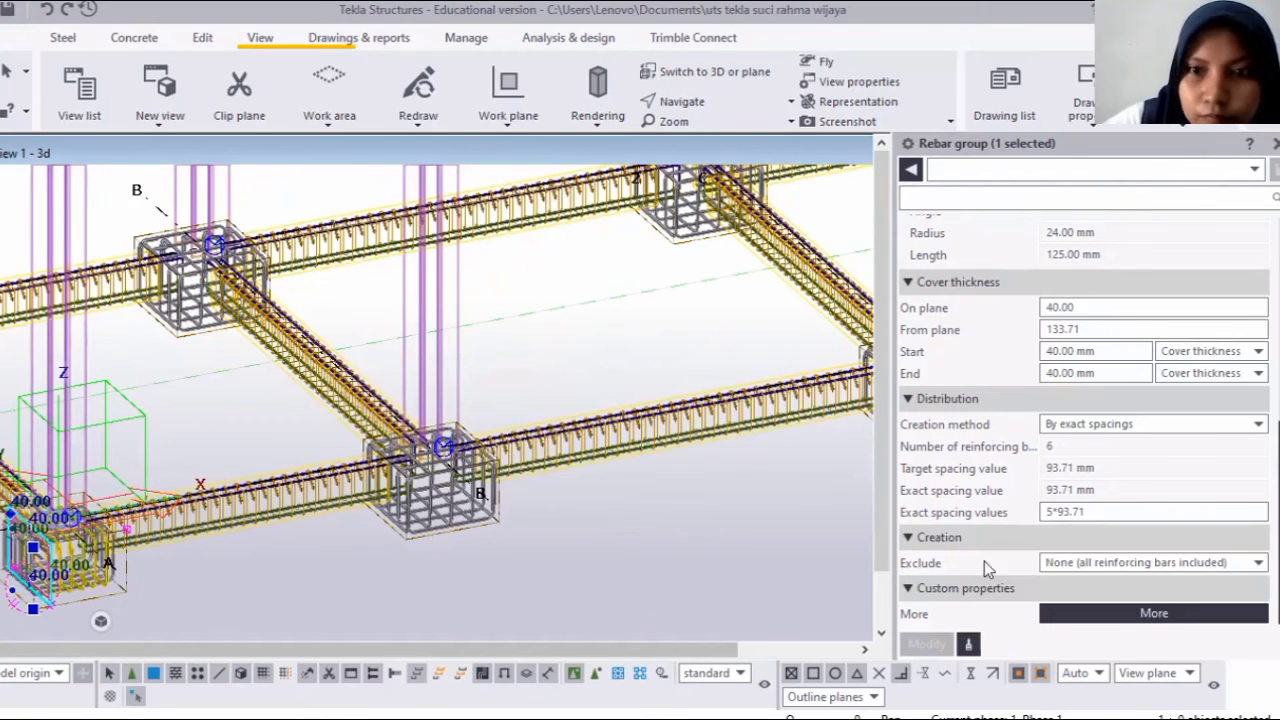
pyautogui.click(968, 644)
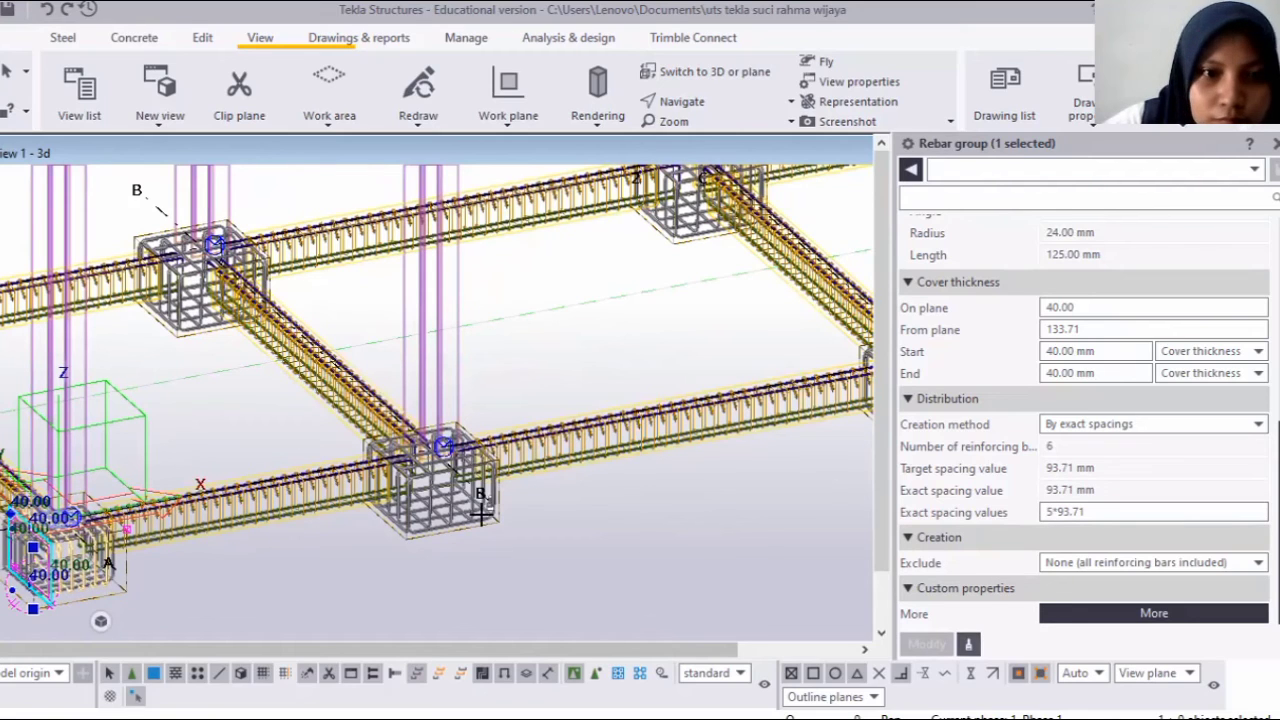
pyautogui.scroll(2, 484, 508)
pyautogui.scroll(2, 369, 497)
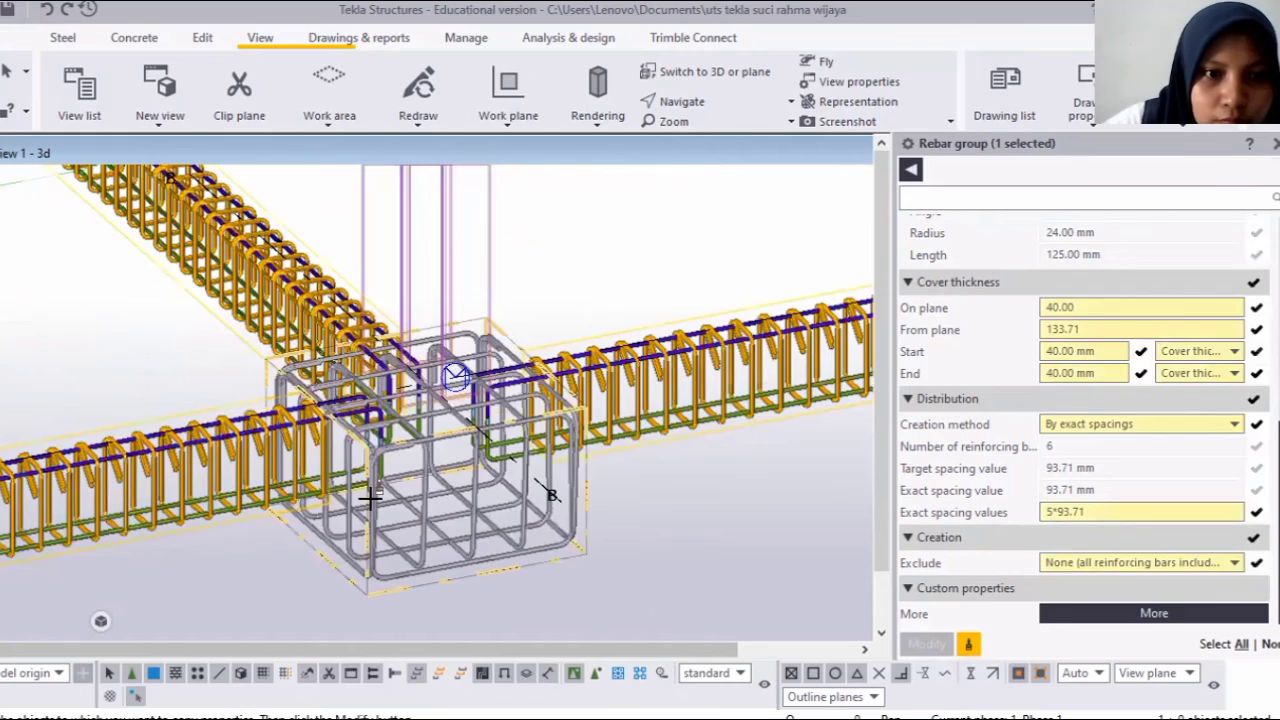
pyautogui.click(370, 497)
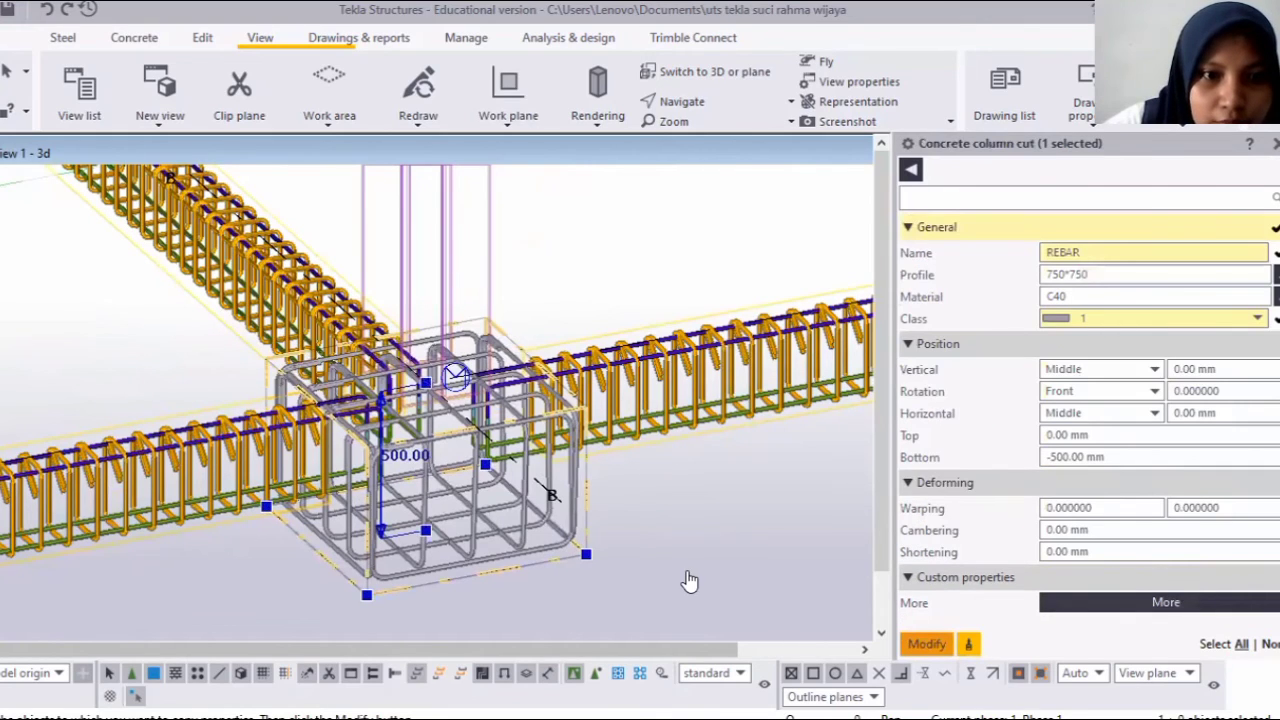
pyautogui.click(926, 643)
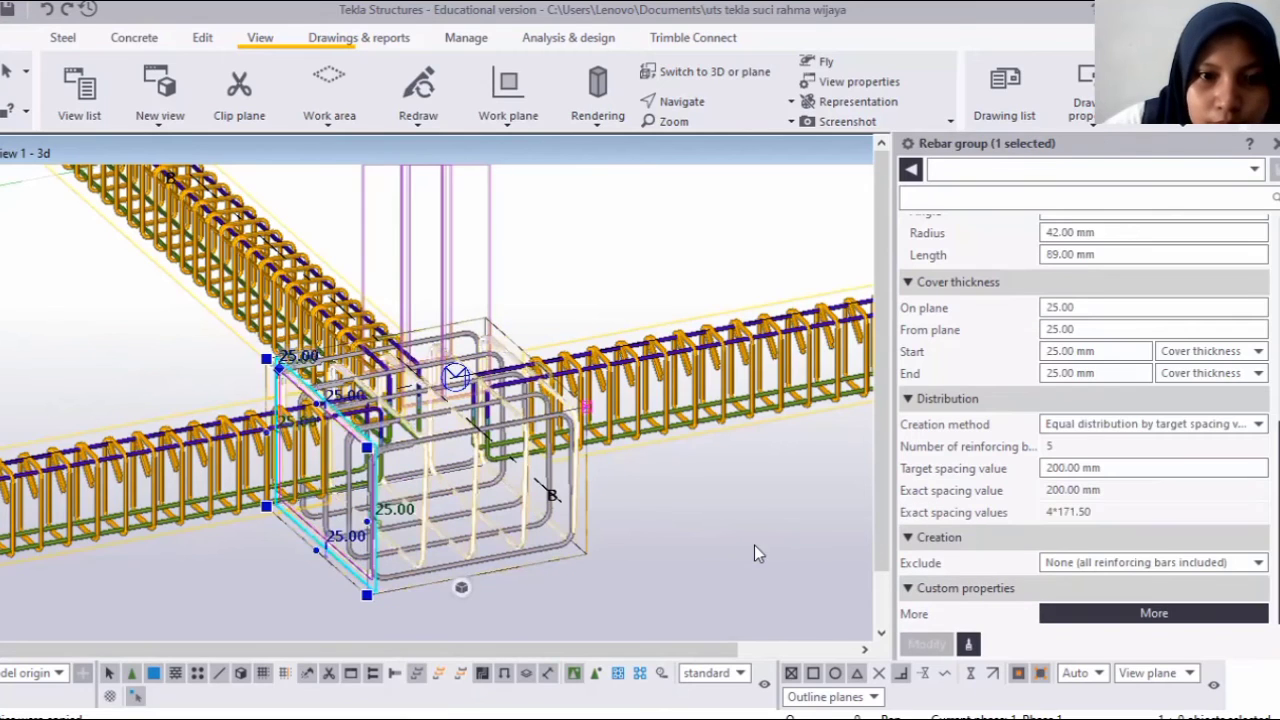
# Copy the A-1 rebar group's 40 mm cover, 133.71 from-plane cover and 5*93.71 exact spacing to the matching group in the B-1 footing.
pyautogui.scroll(-3, 754, 545)
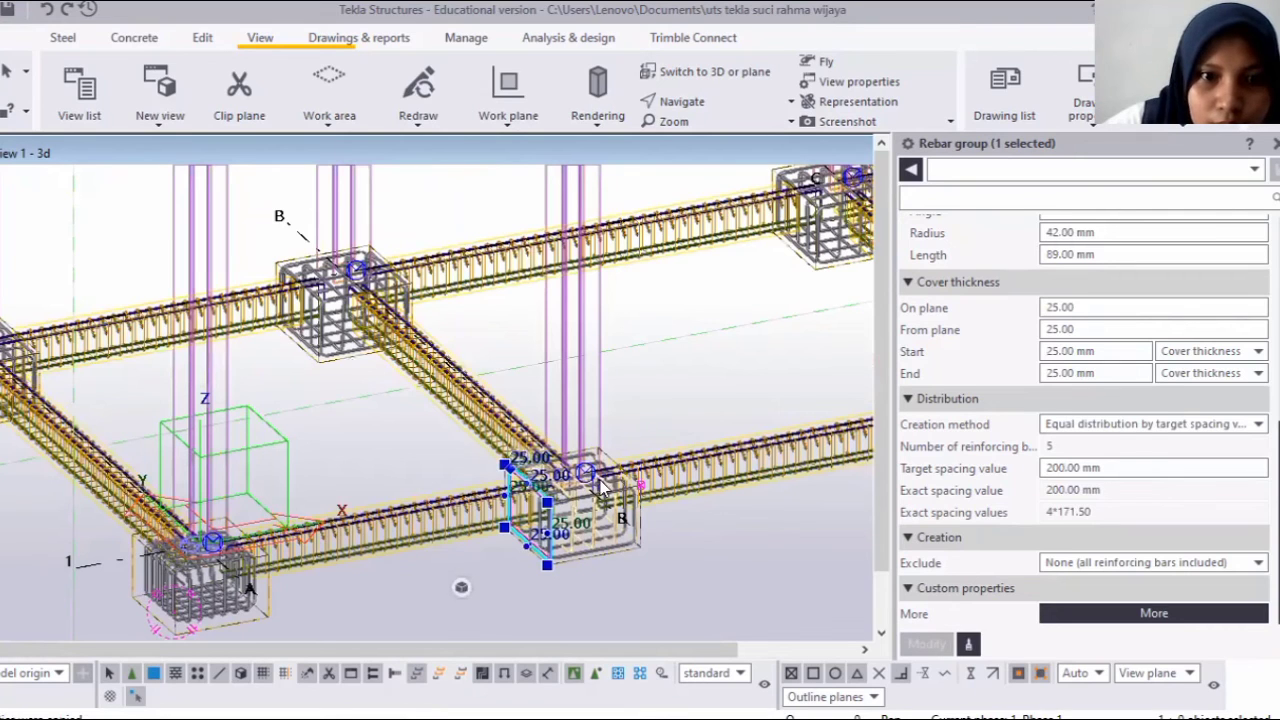
pyautogui.scroll(4, 600, 487)
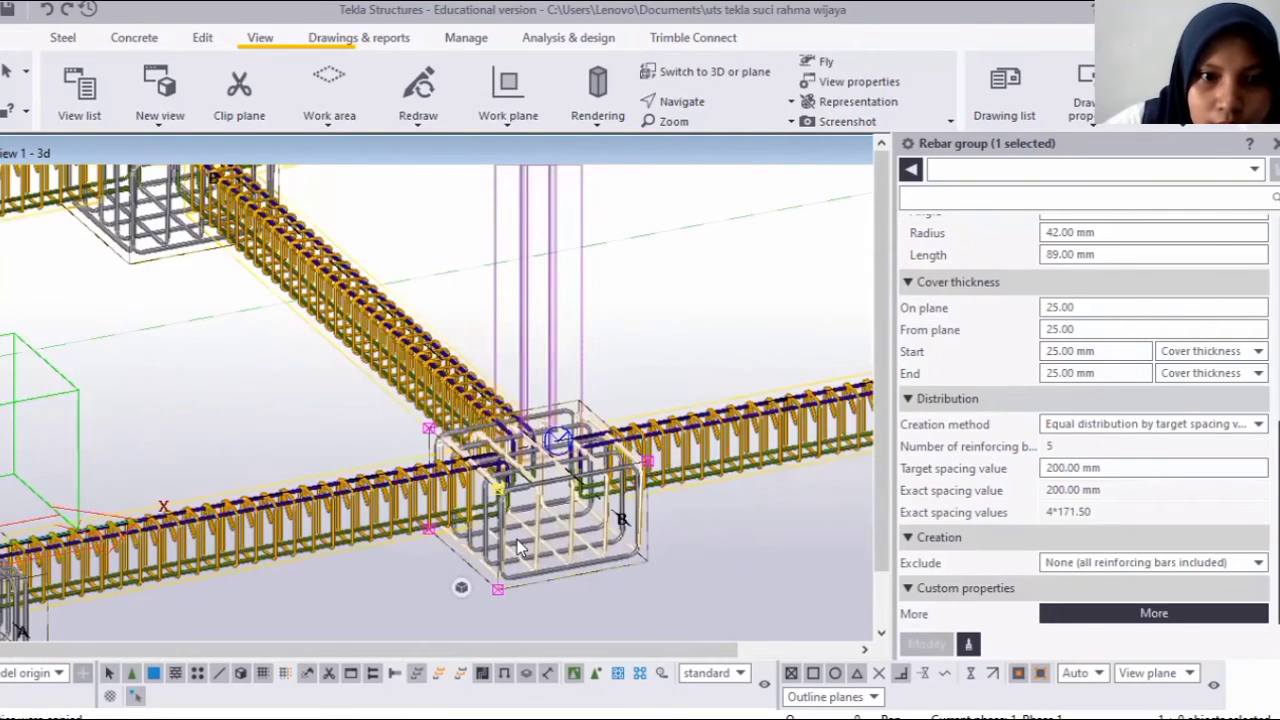
pyautogui.scroll(2, 517, 540)
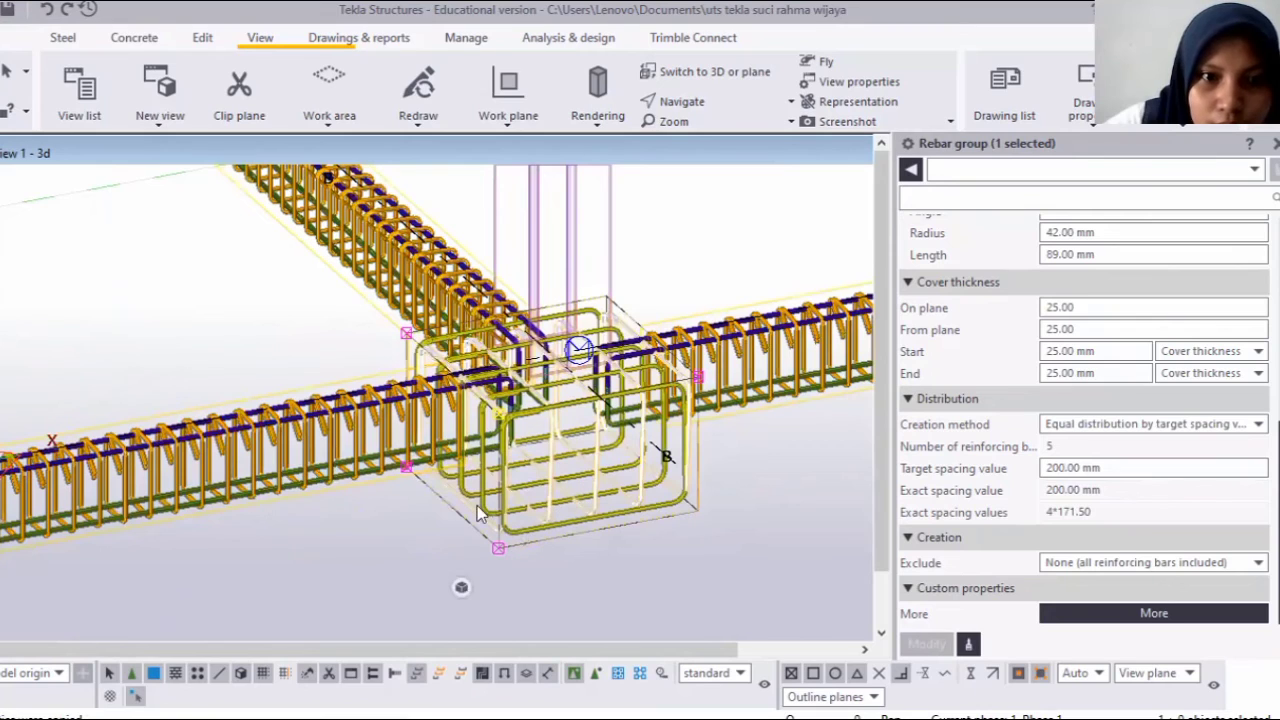
pyautogui.scroll(-3, 790, 511)
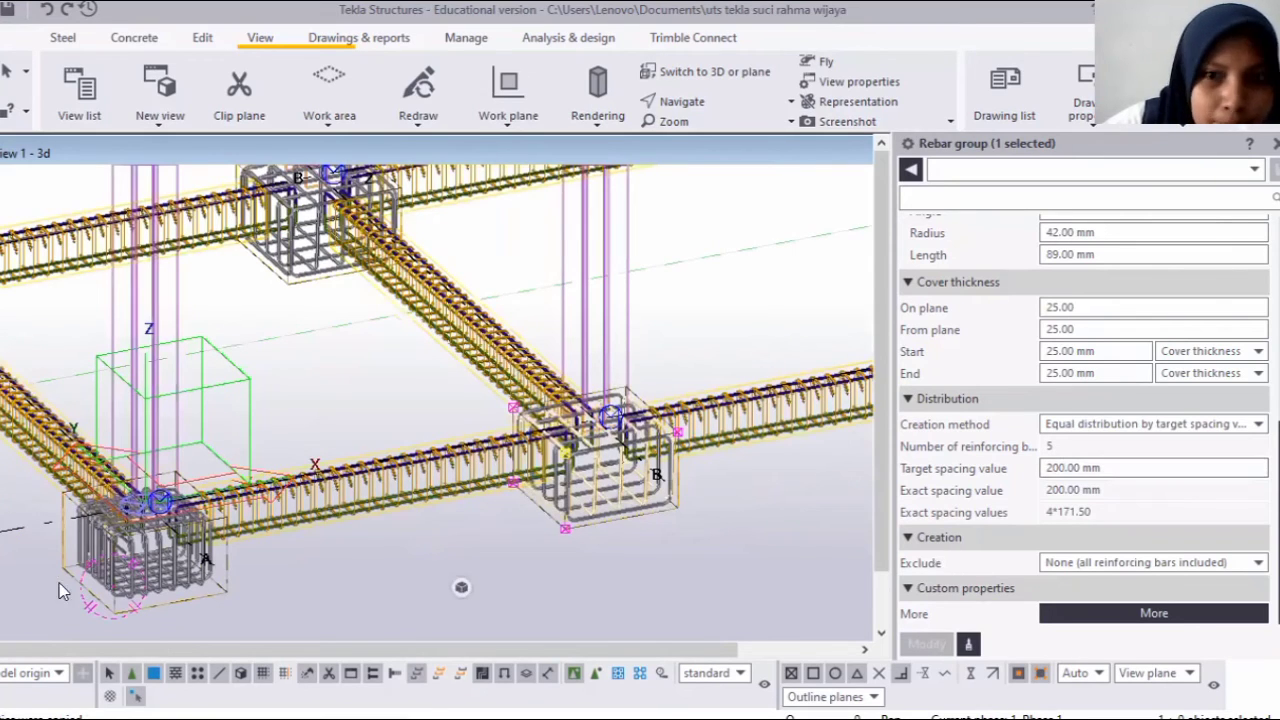
pyautogui.scroll(2, 58, 591)
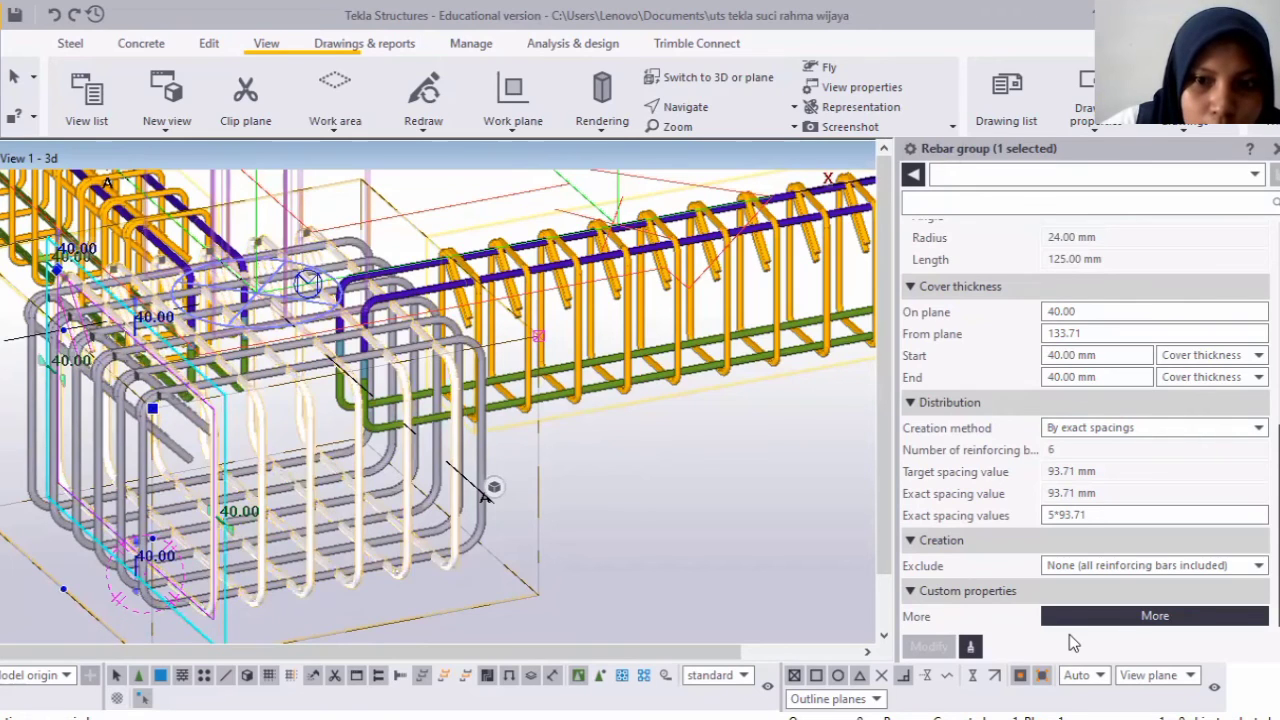
pyautogui.click(970, 646)
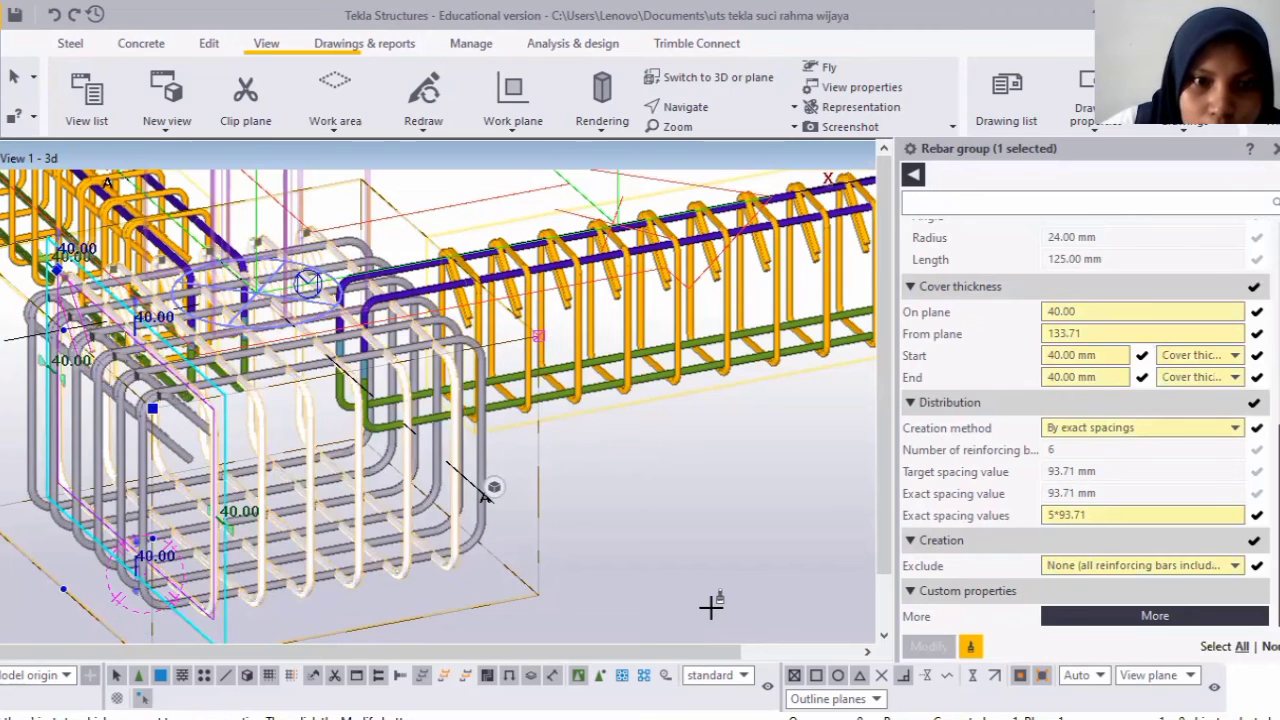
pyautogui.scroll(-2, 575, 573)
pyautogui.scroll(-2, 572, 573)
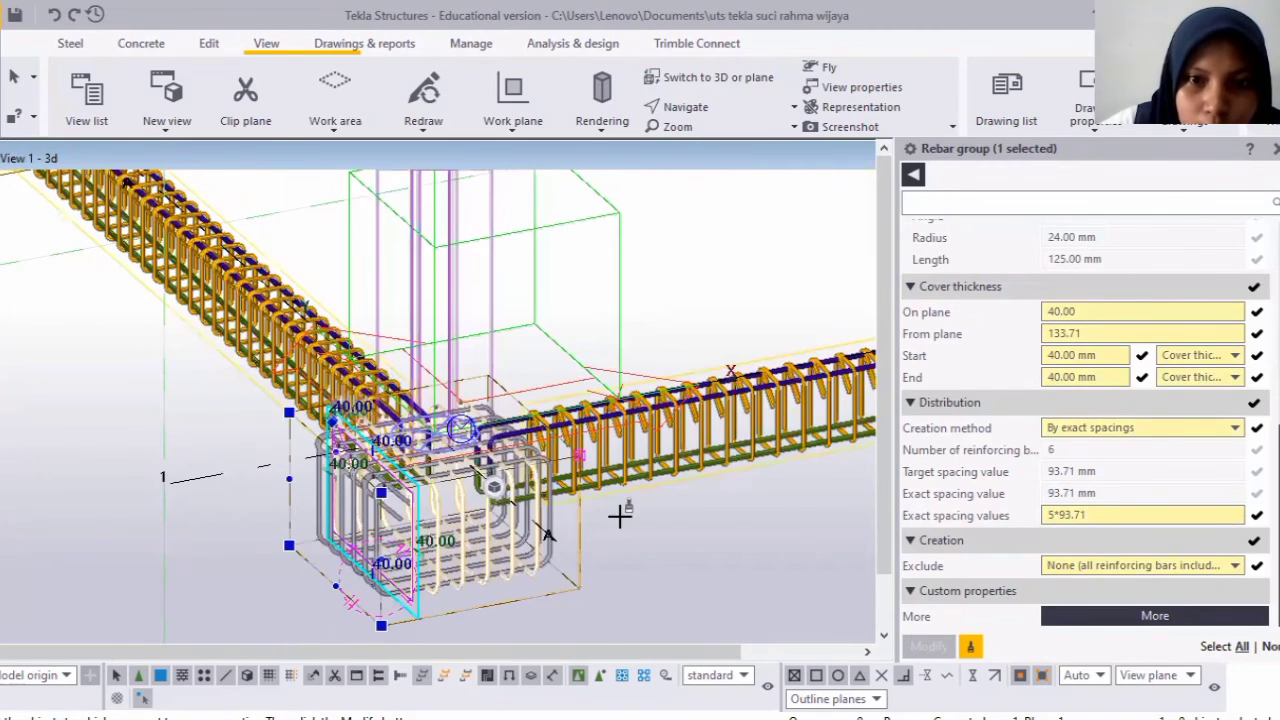
pyautogui.scroll(-2, 614, 508)
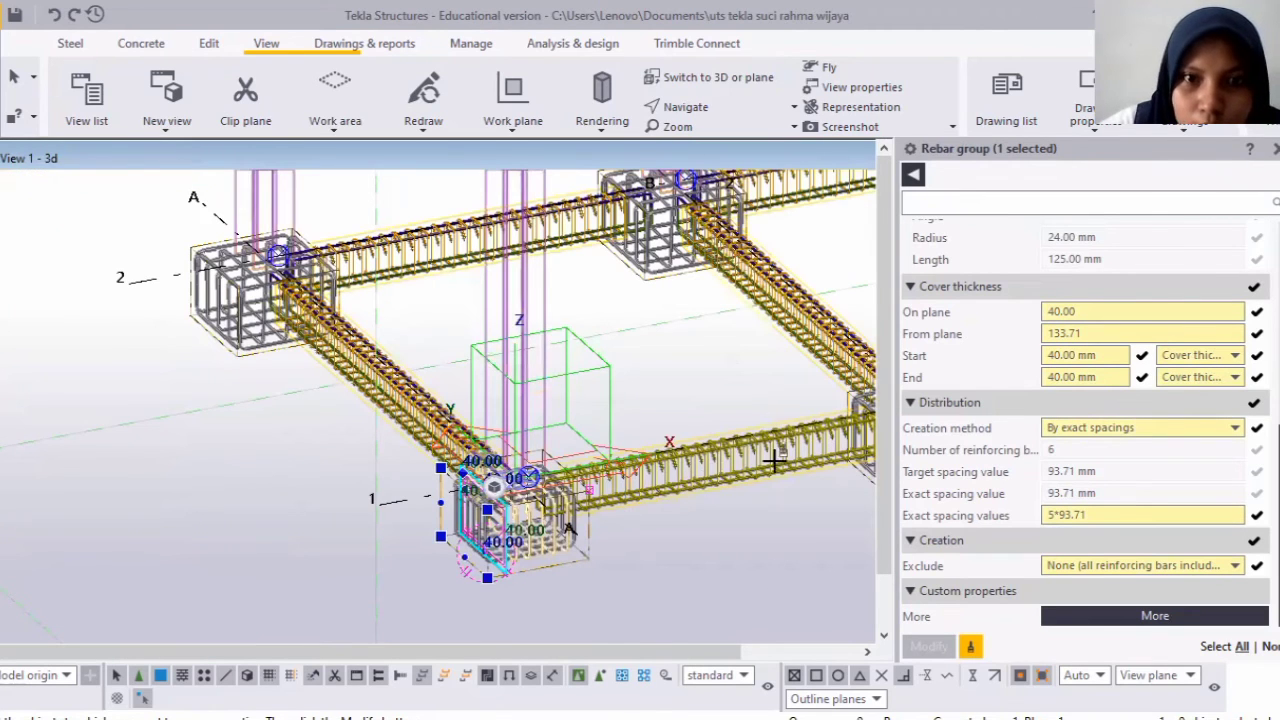
pyautogui.scroll(-2, 800, 480)
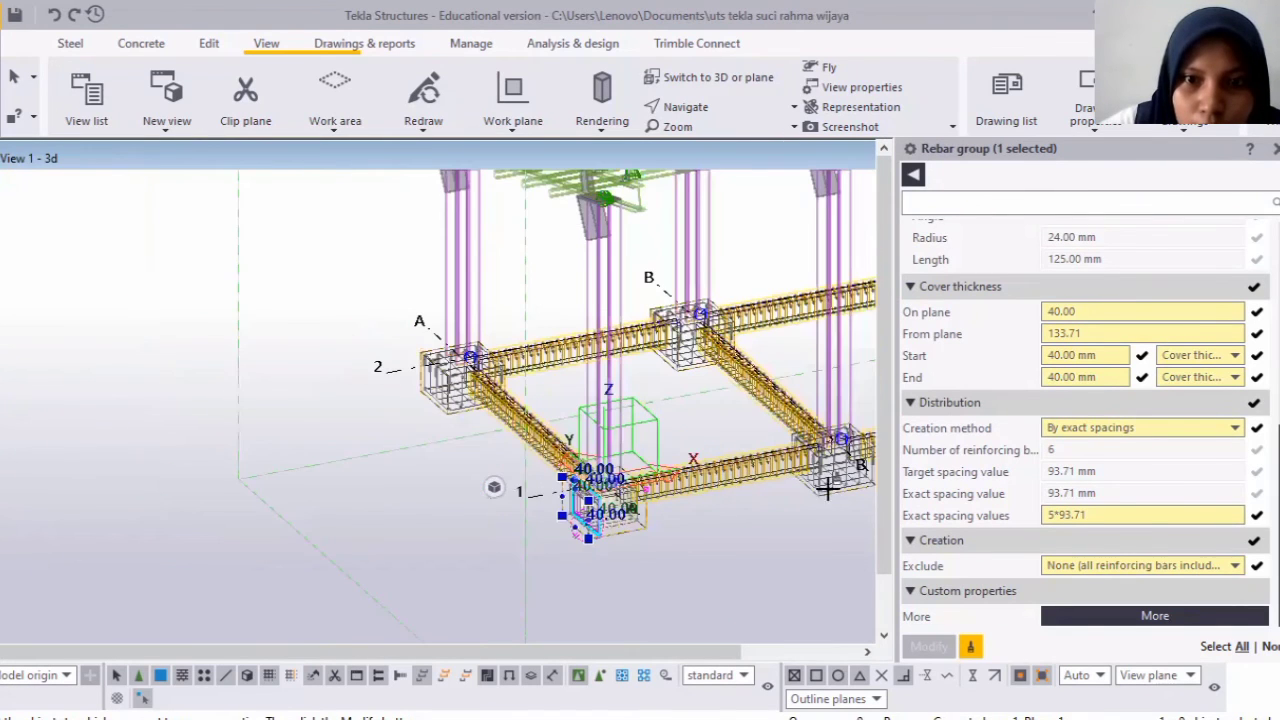
pyautogui.scroll(-2, 771, 491)
pyautogui.scroll(2, 855, 478)
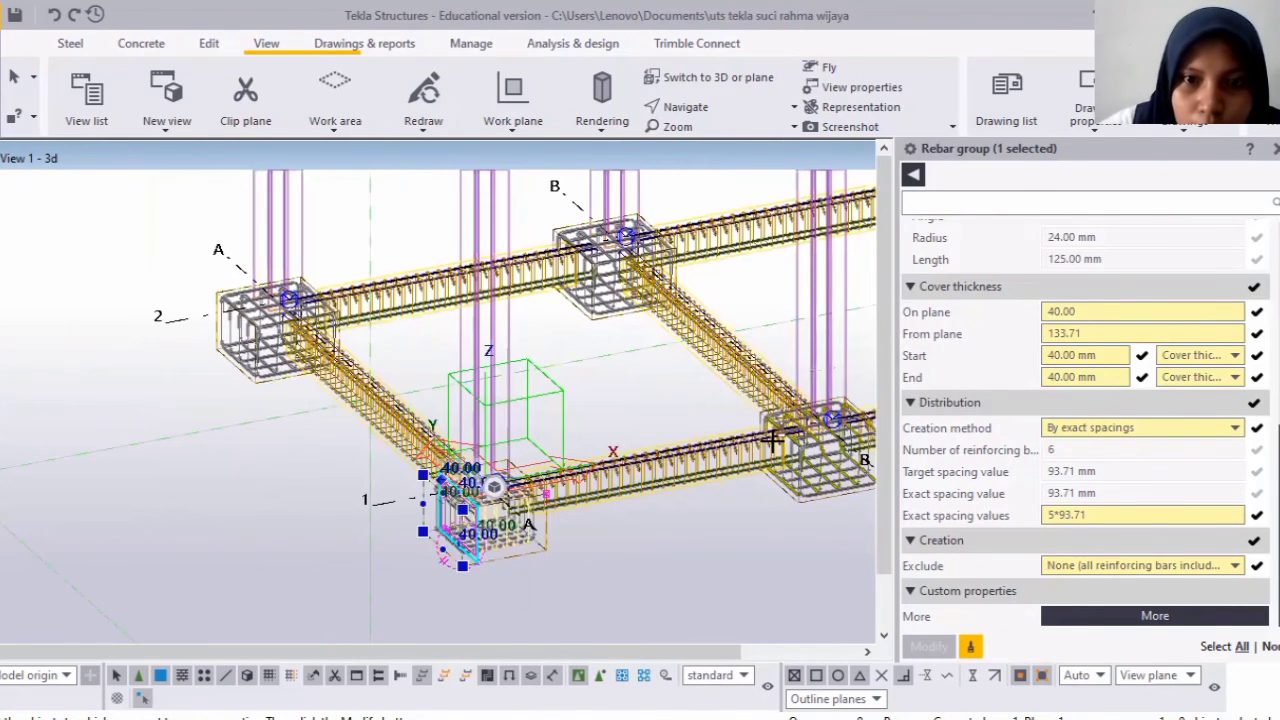
pyautogui.scroll(4, 760, 450)
pyautogui.scroll(1, 751, 444)
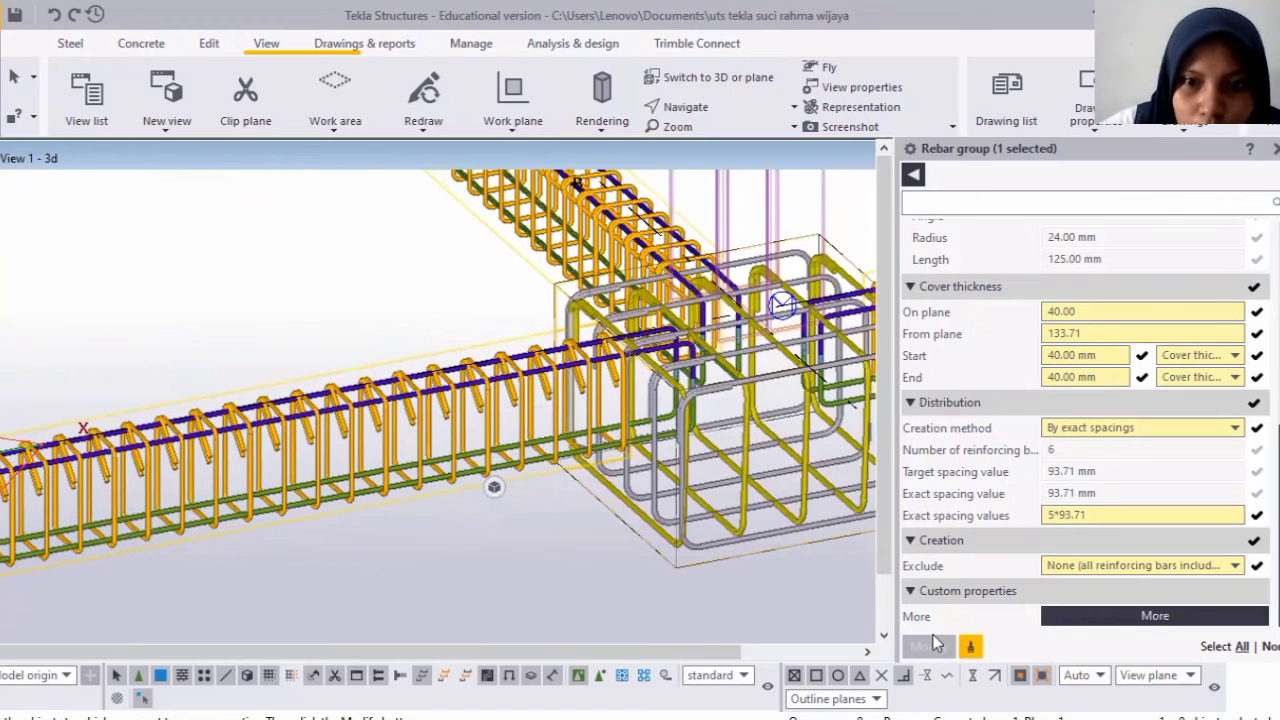
pyautogui.click(925, 645)
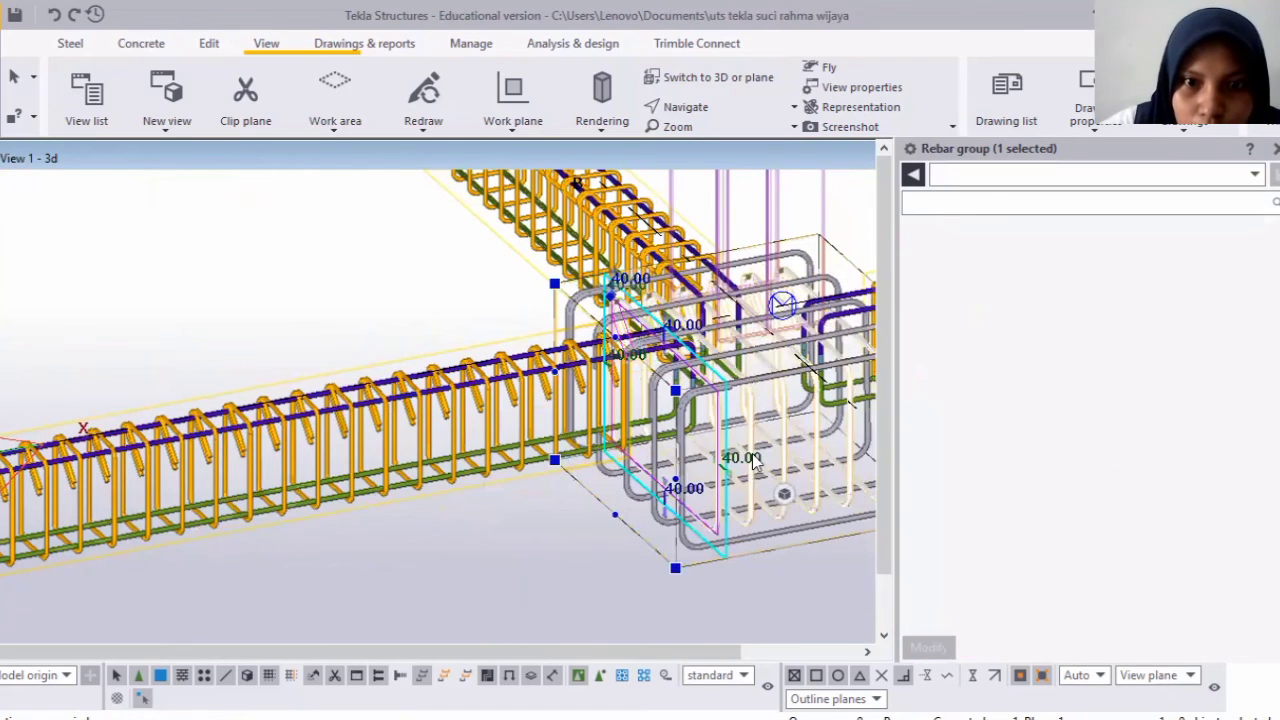
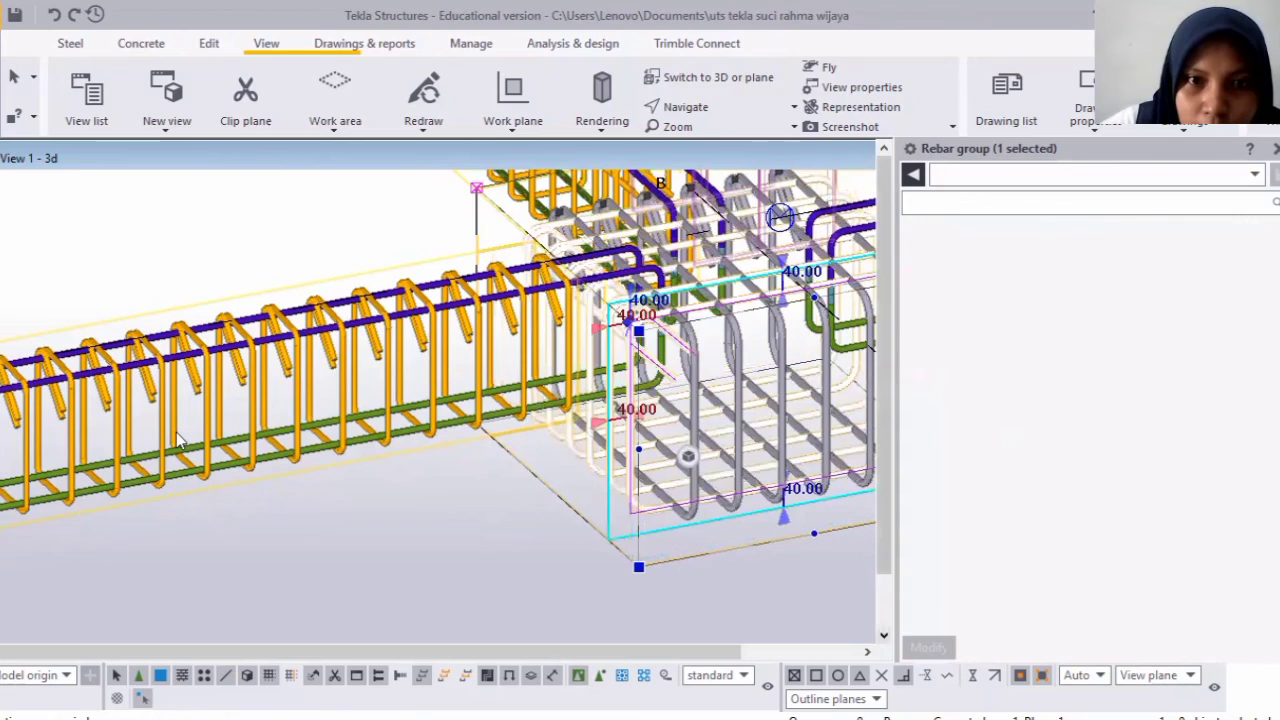
# Copy the B-1 rebar group's 135-degree hooks, 40 mm cover and exact spacing properties to the first rebar group in the C-1 footing.
pyautogui.scroll(-3, 180, 440)
pyautogui.scroll(-1, 96, 390)
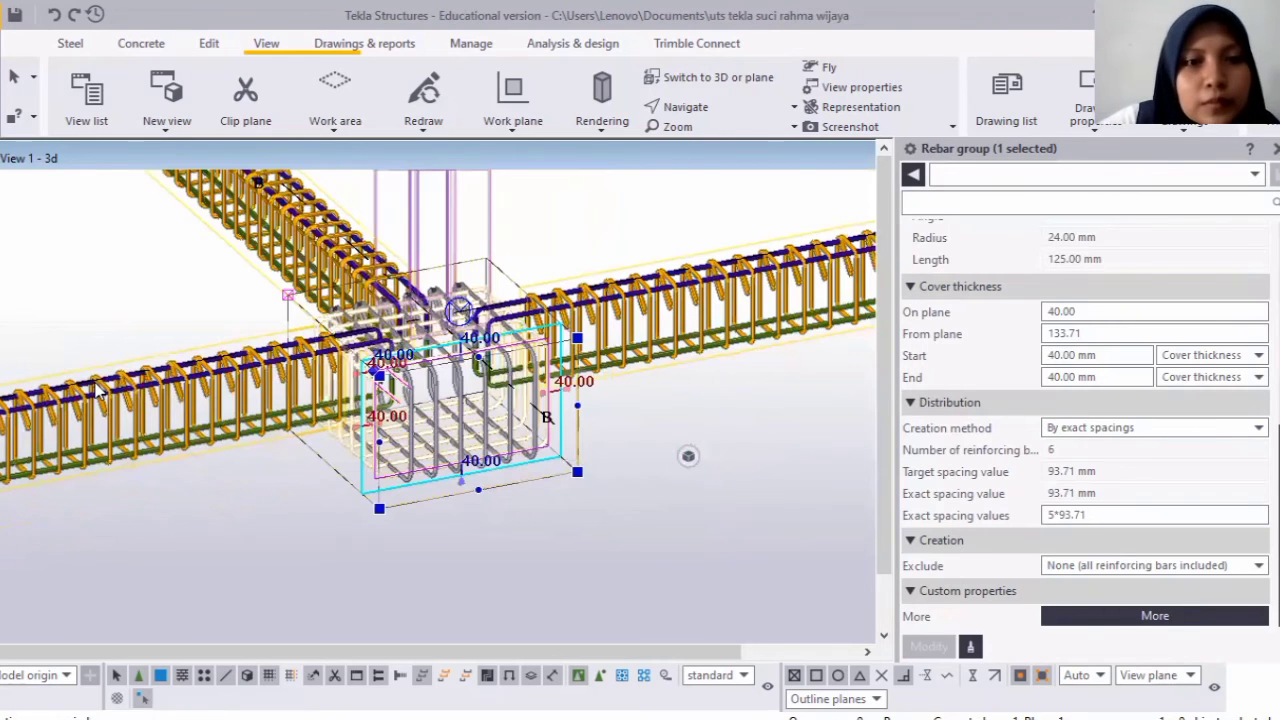
pyautogui.scroll(-1, 223, 497)
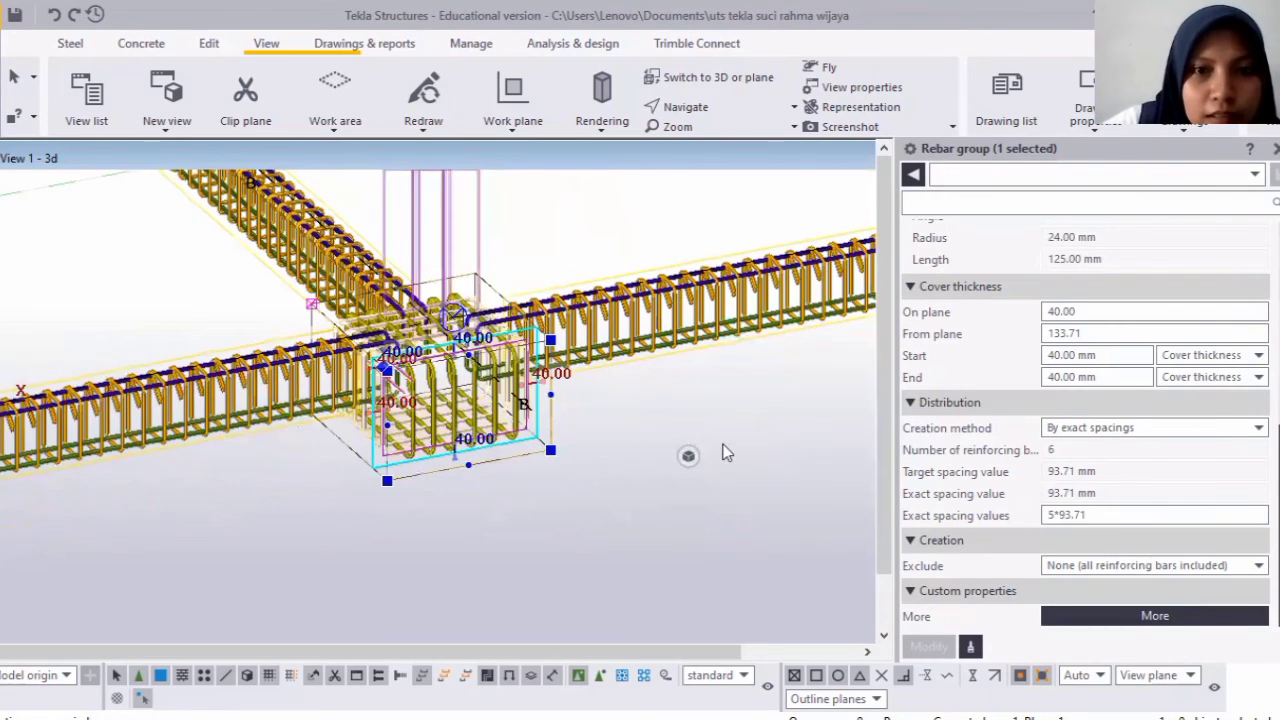
pyautogui.scroll(-2, 260, 500)
pyautogui.scroll(2, 279, 437)
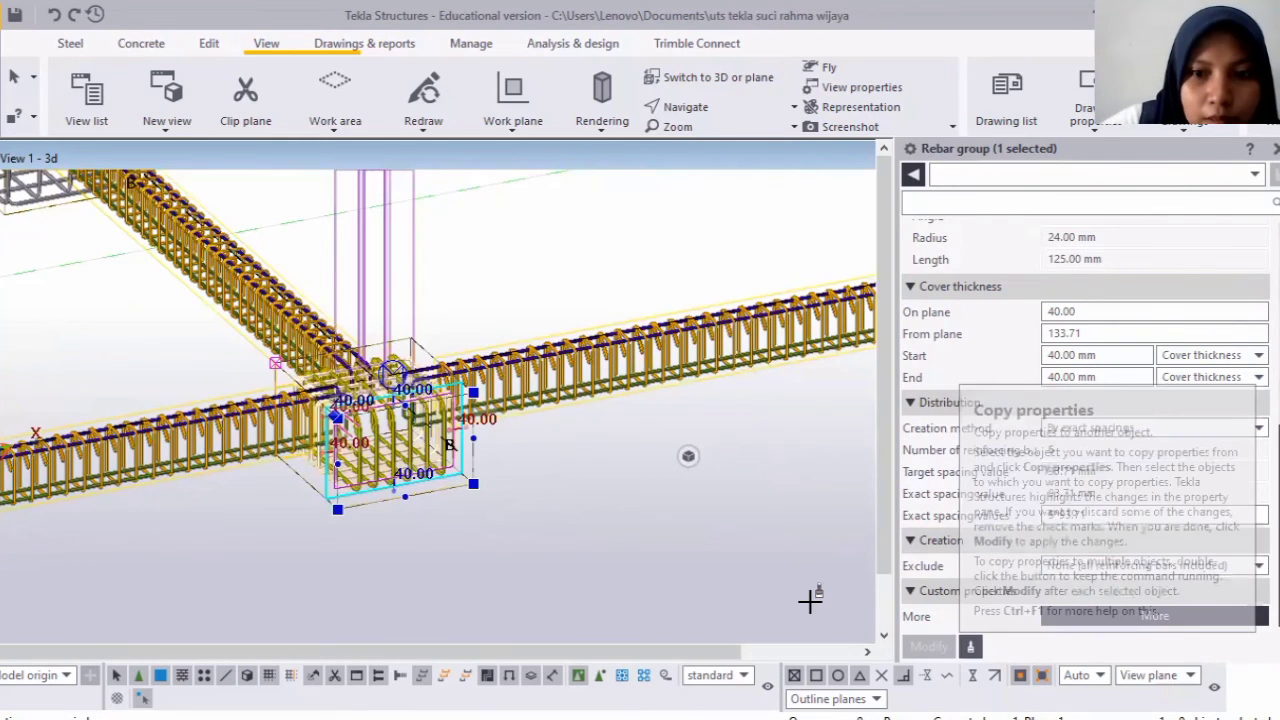
pyautogui.scroll(-3, 394, 367)
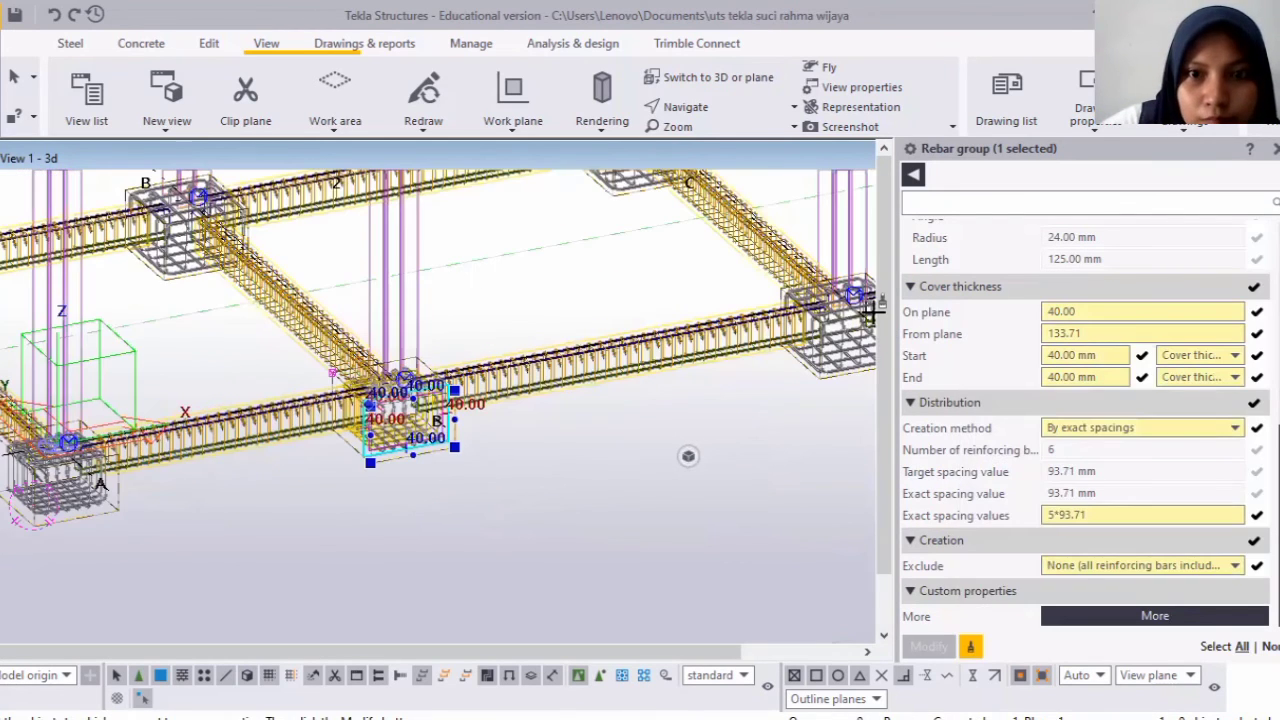
pyautogui.scroll(3, 848, 341)
pyautogui.scroll(2, 806, 449)
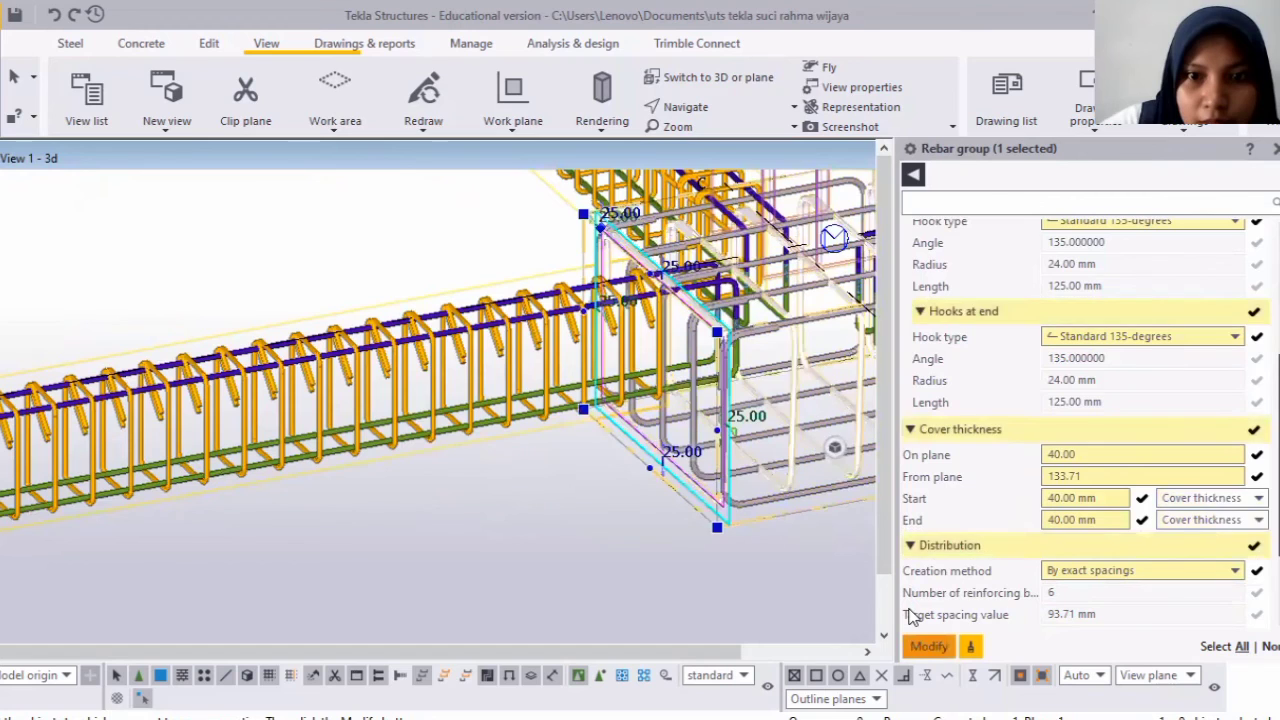
pyautogui.click(922, 642)
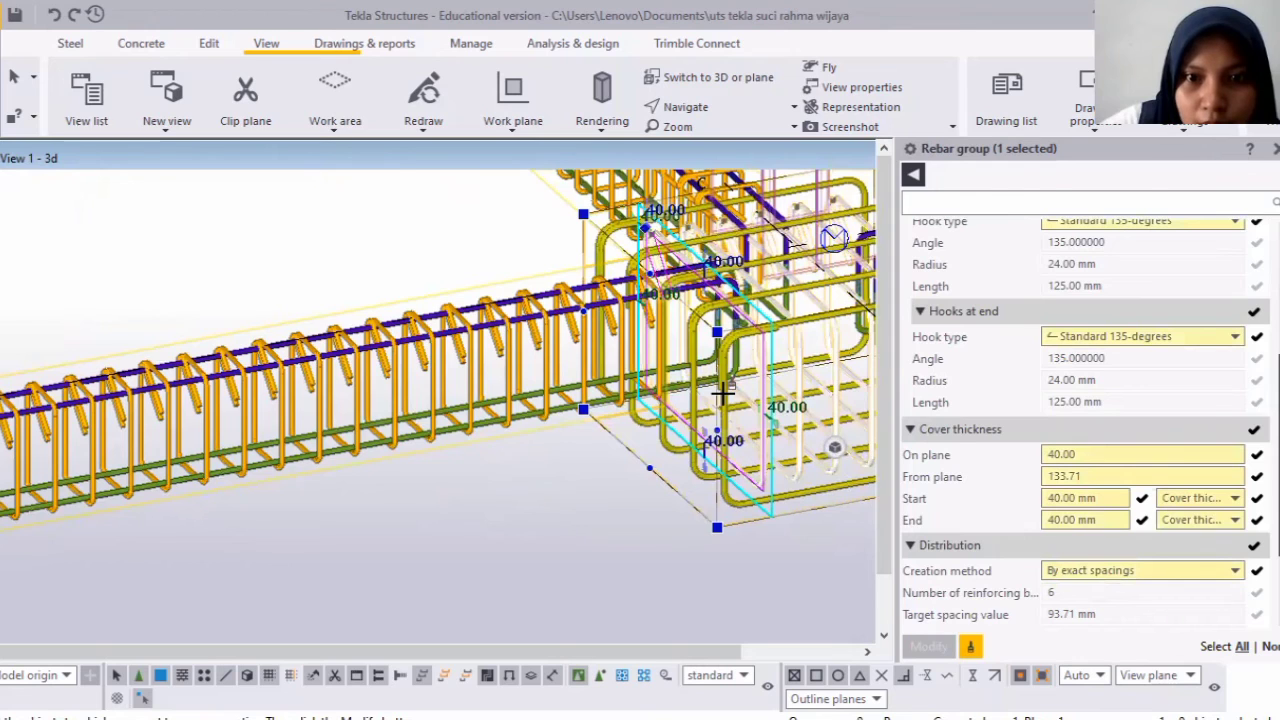
# Apply the copied 40 mm cover, 133.71 from-plane cover and exact spacing properties to the second rebar group in the C-1 footing.
pyautogui.click(751, 495)
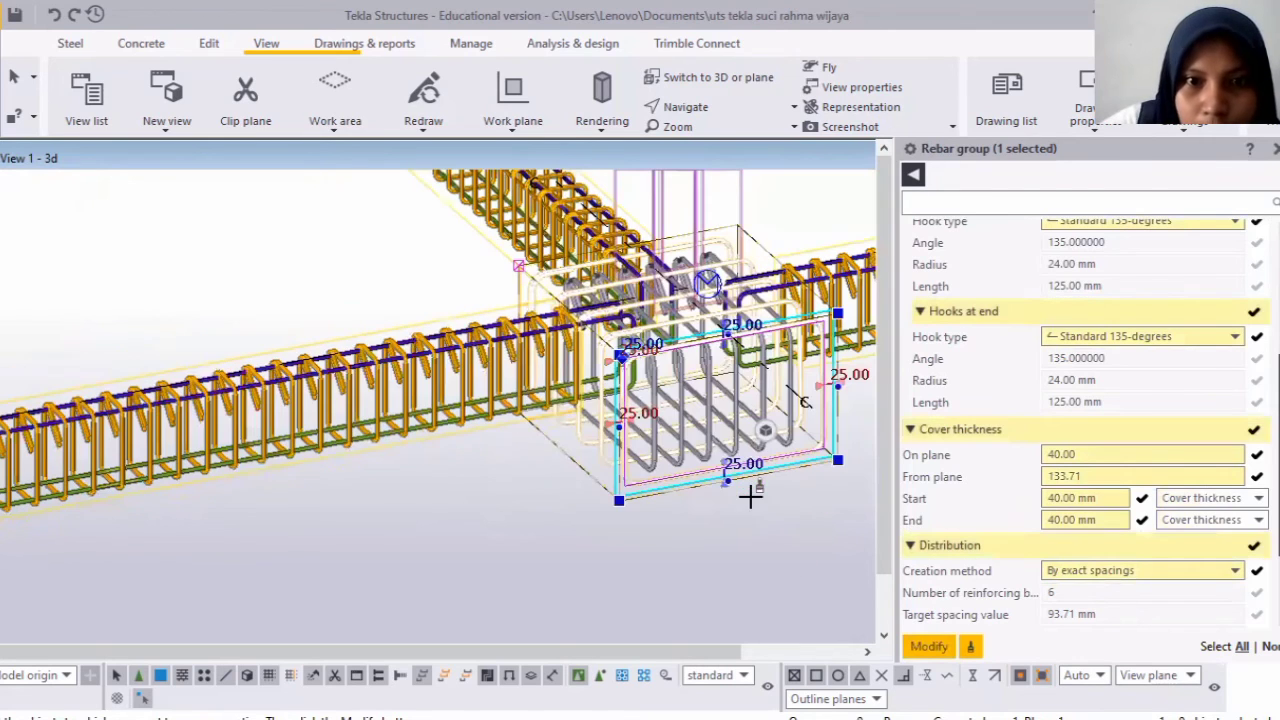
pyautogui.scroll(5, 529, 491)
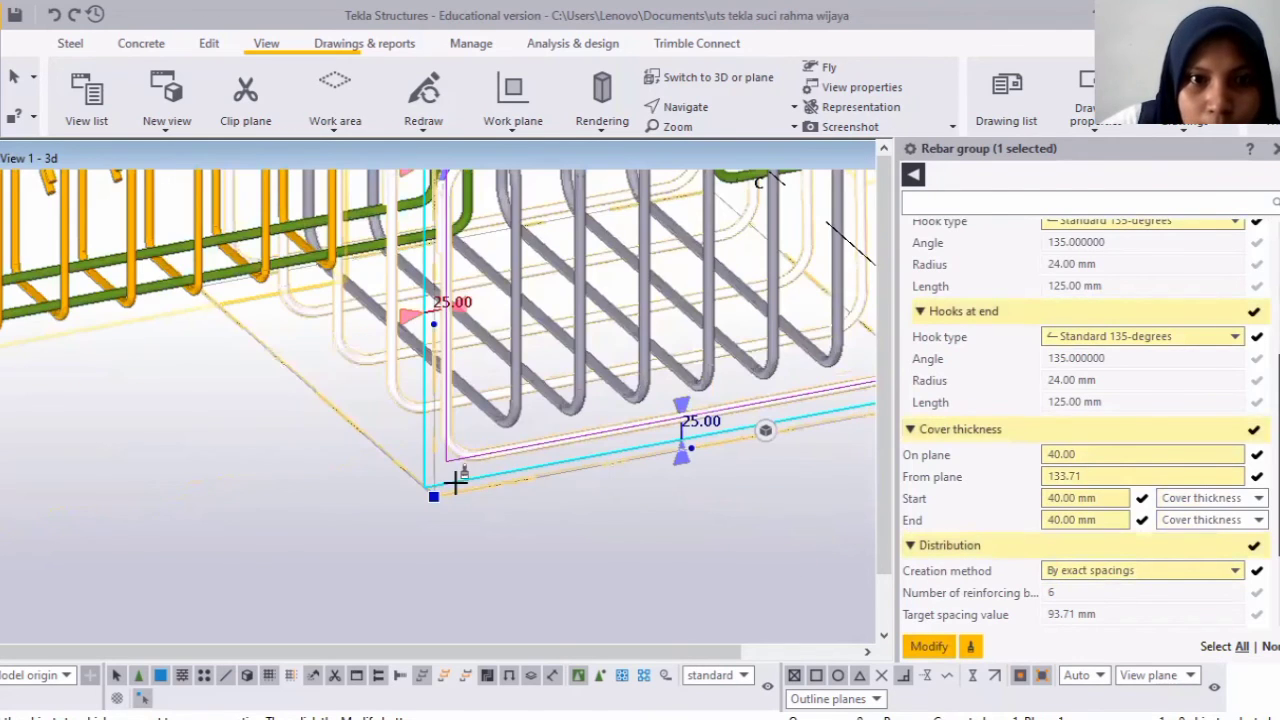
pyautogui.scroll(-3, 439, 397)
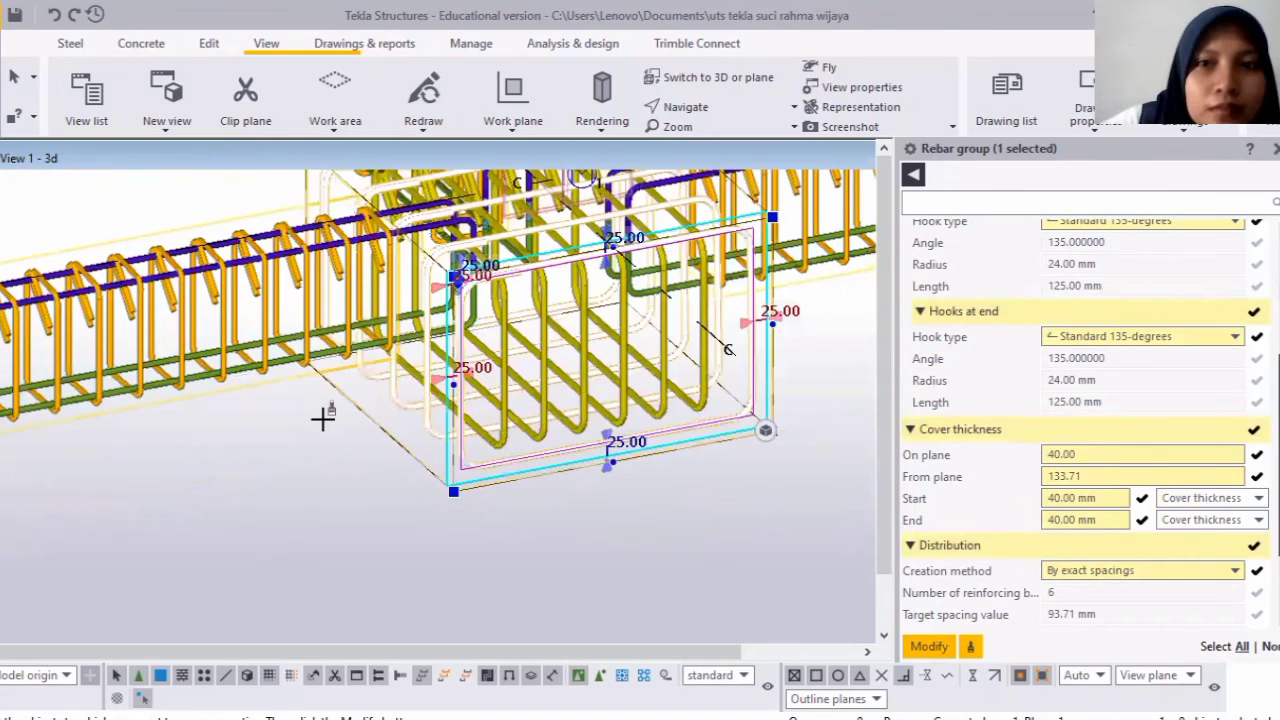
pyautogui.scroll(-4, 322, 418)
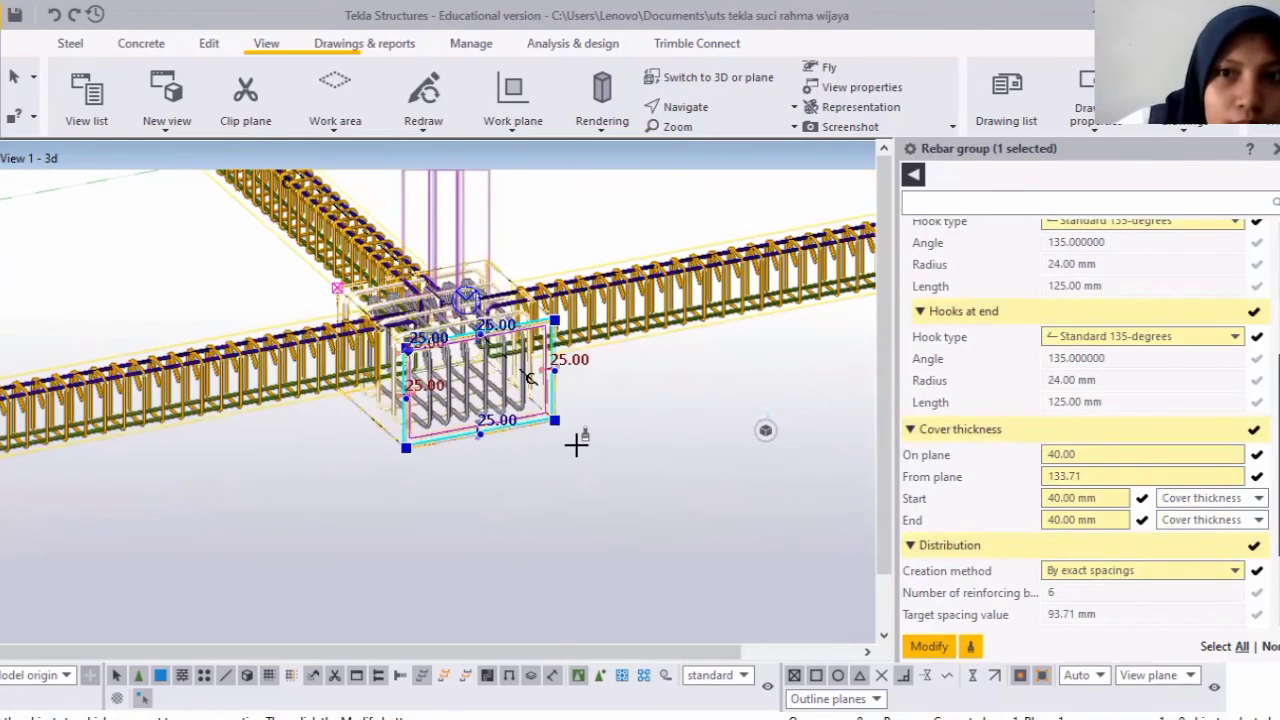
pyautogui.scroll(-3, 346, 429)
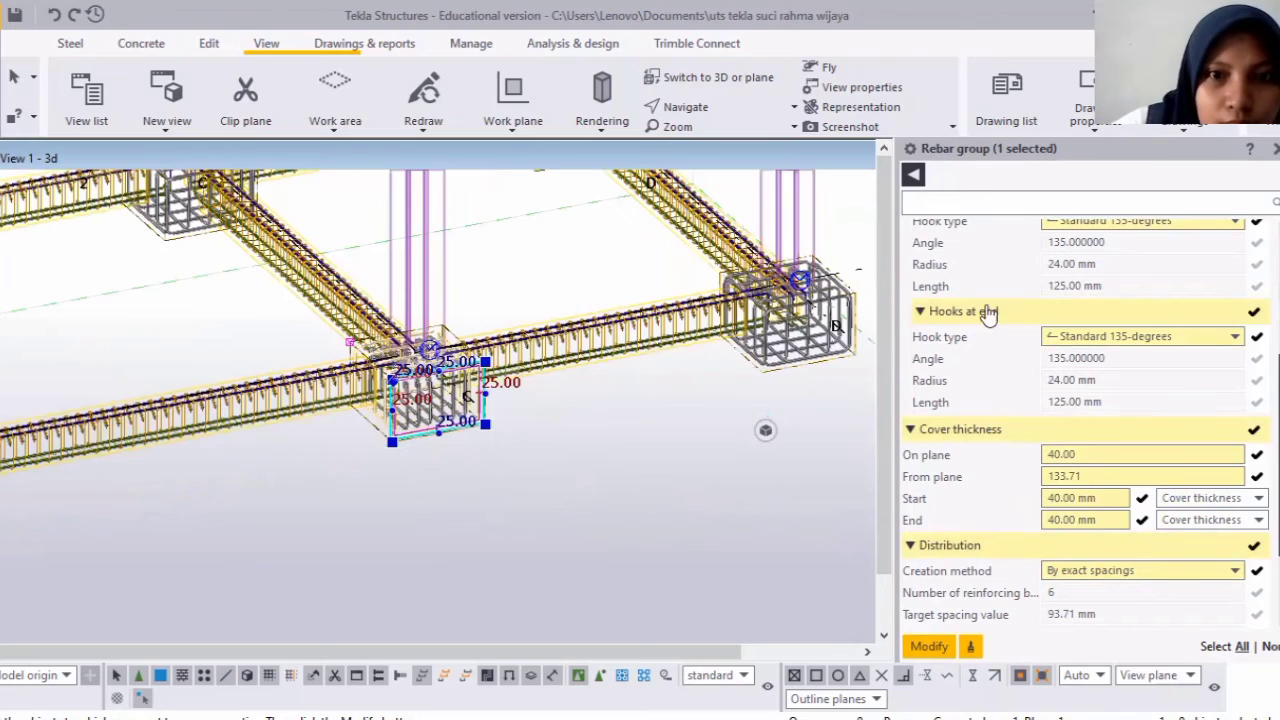
pyautogui.scroll(2, 830, 310)
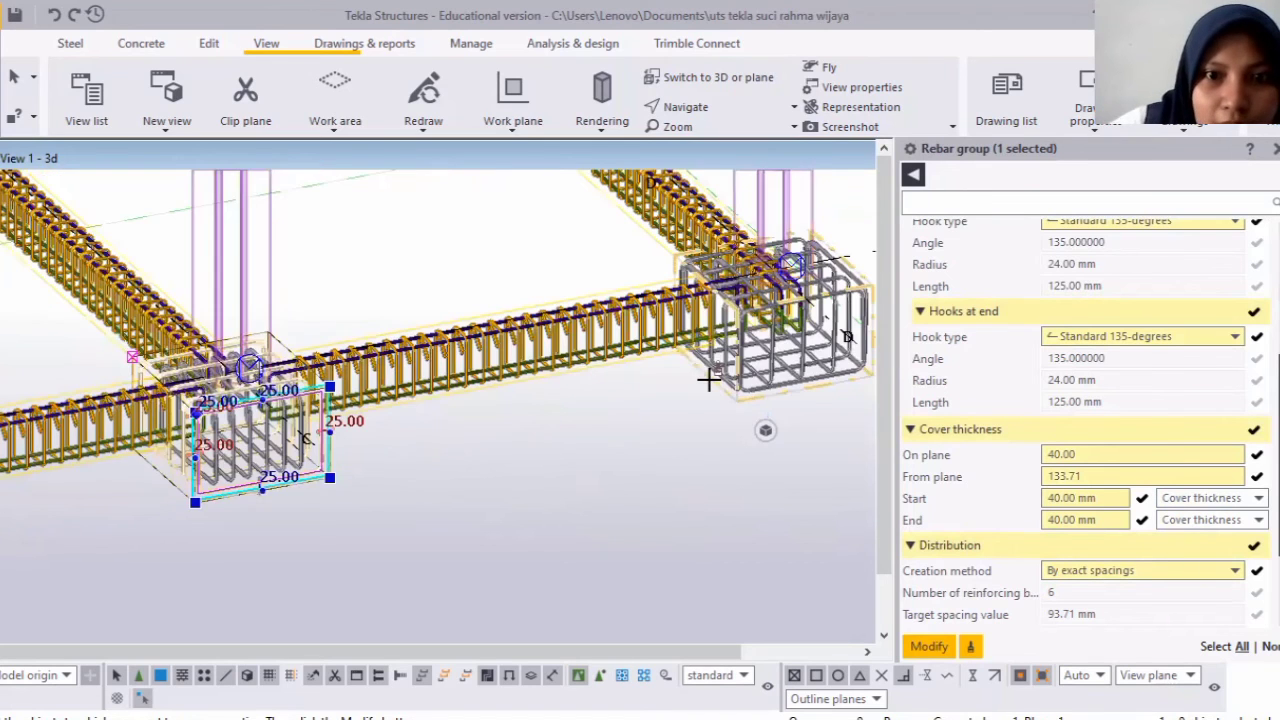
pyautogui.scroll(2, 703, 380)
pyautogui.scroll(1, 738, 385)
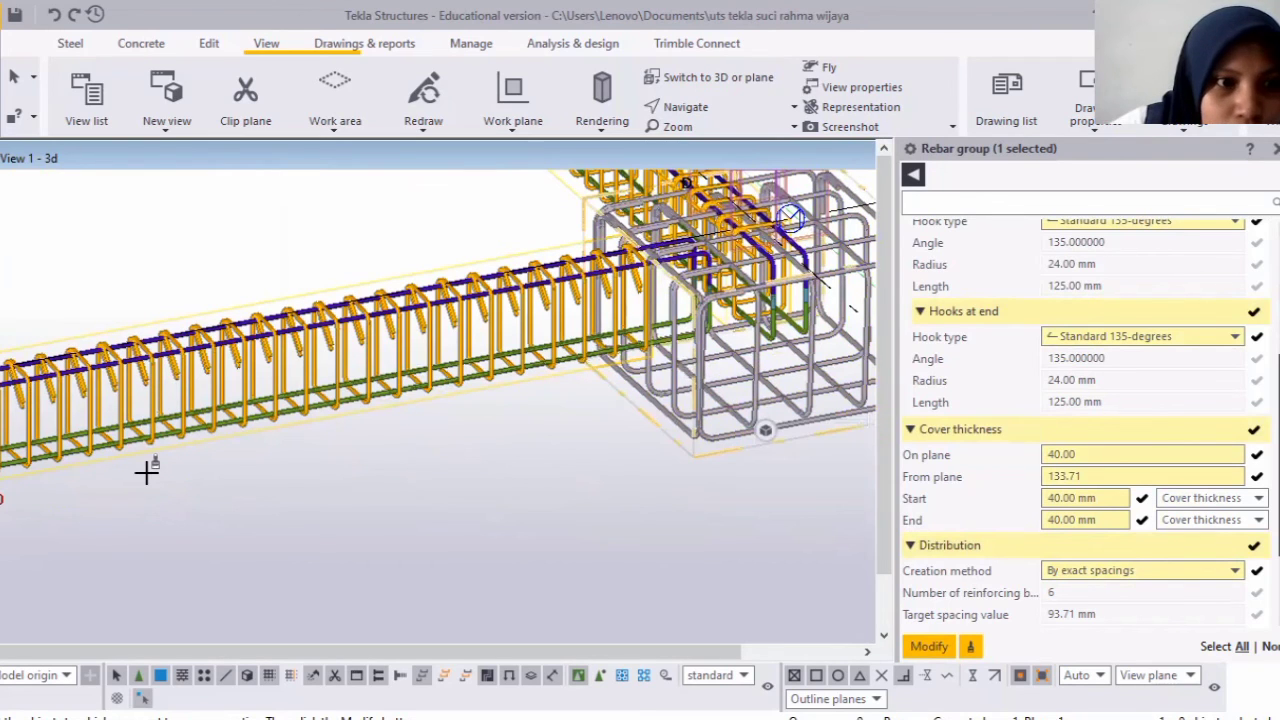
pyautogui.scroll(-2, 147, 472)
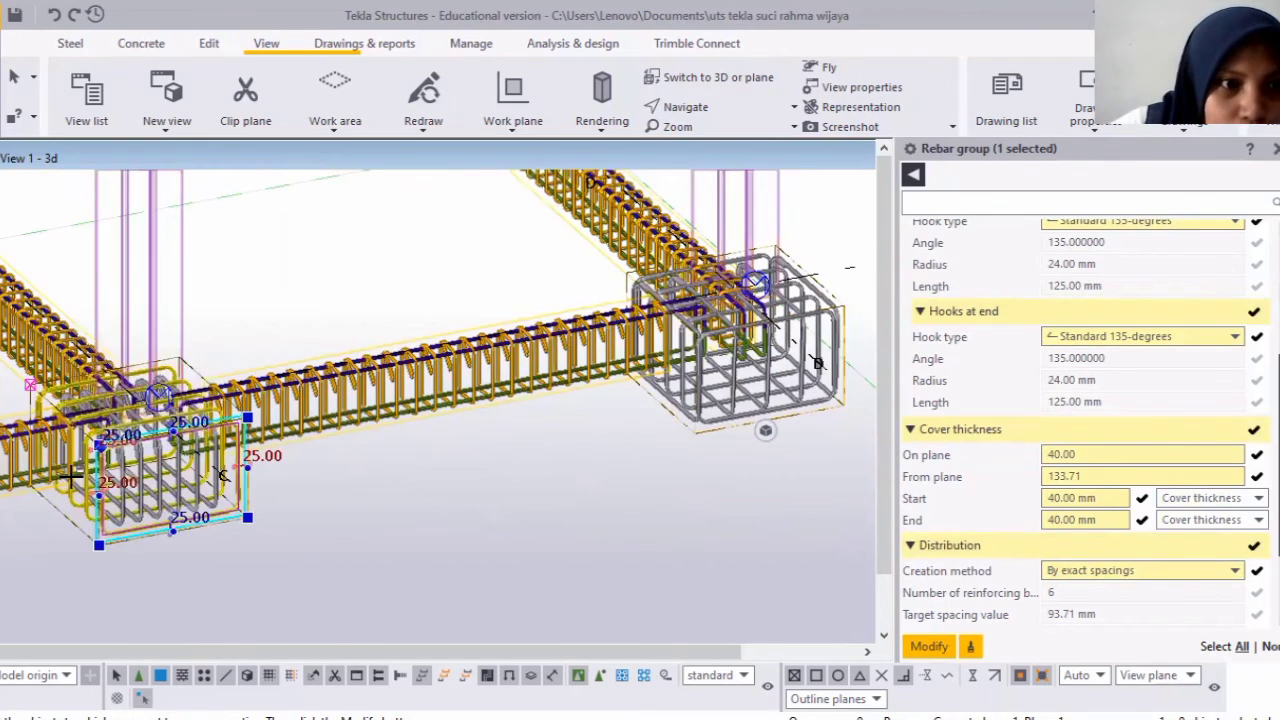
pyautogui.scroll(1, 77, 503)
pyautogui.scroll(3, 105, 467)
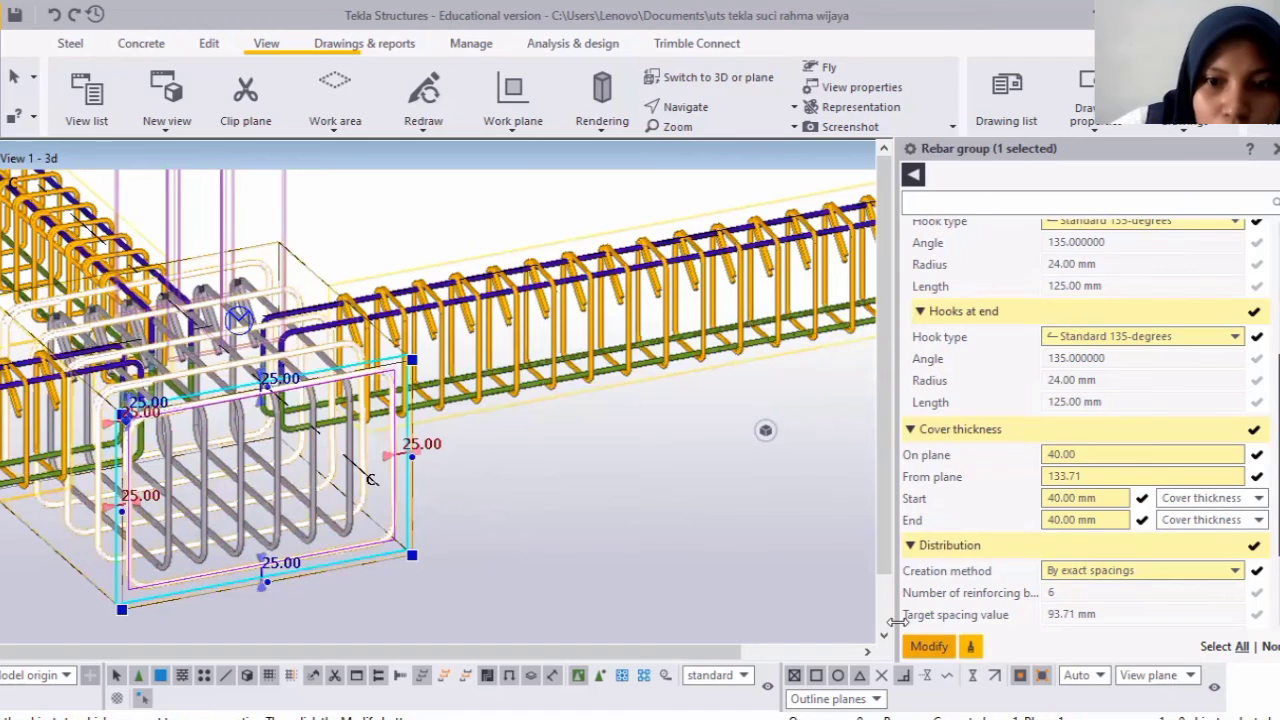
pyautogui.click(929, 646)
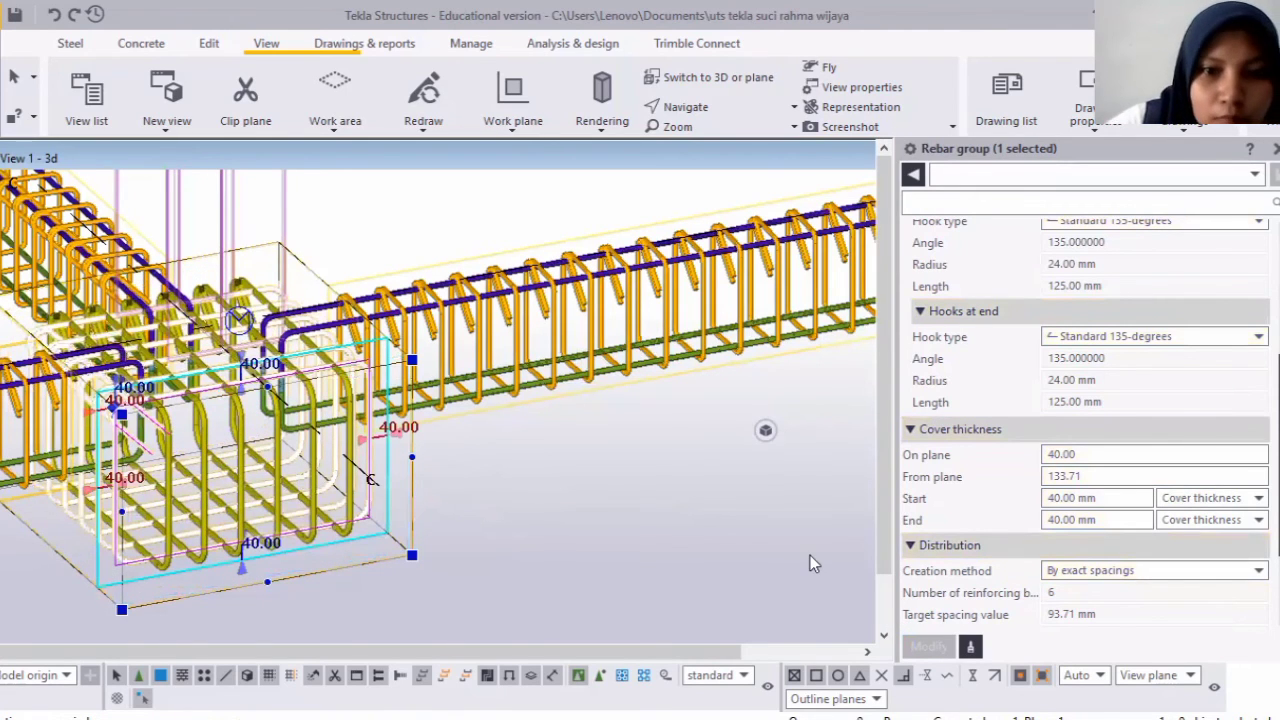
# Copy the C-1 rebar group's 40 mm cover, 133.71 from-plane cover and exact spacing to both rebar groups in the D-1 footing.
pyautogui.click(970, 646)
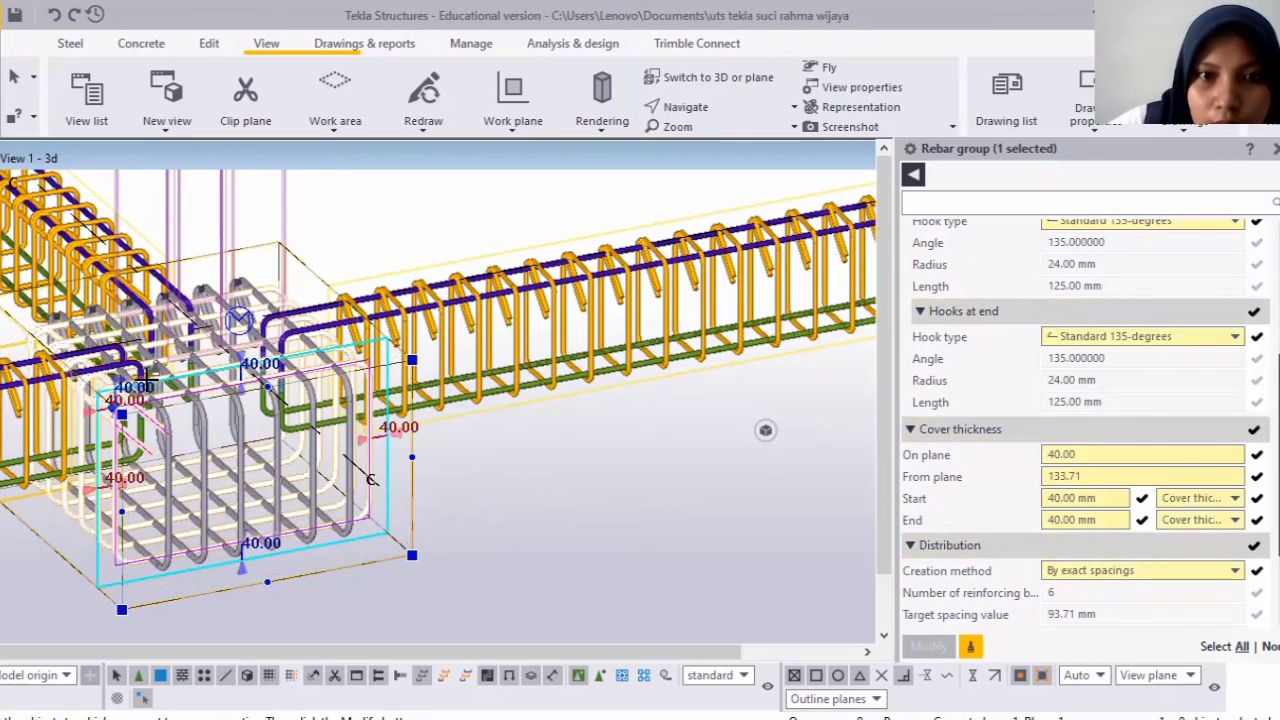
pyautogui.scroll(-3, 85, 397)
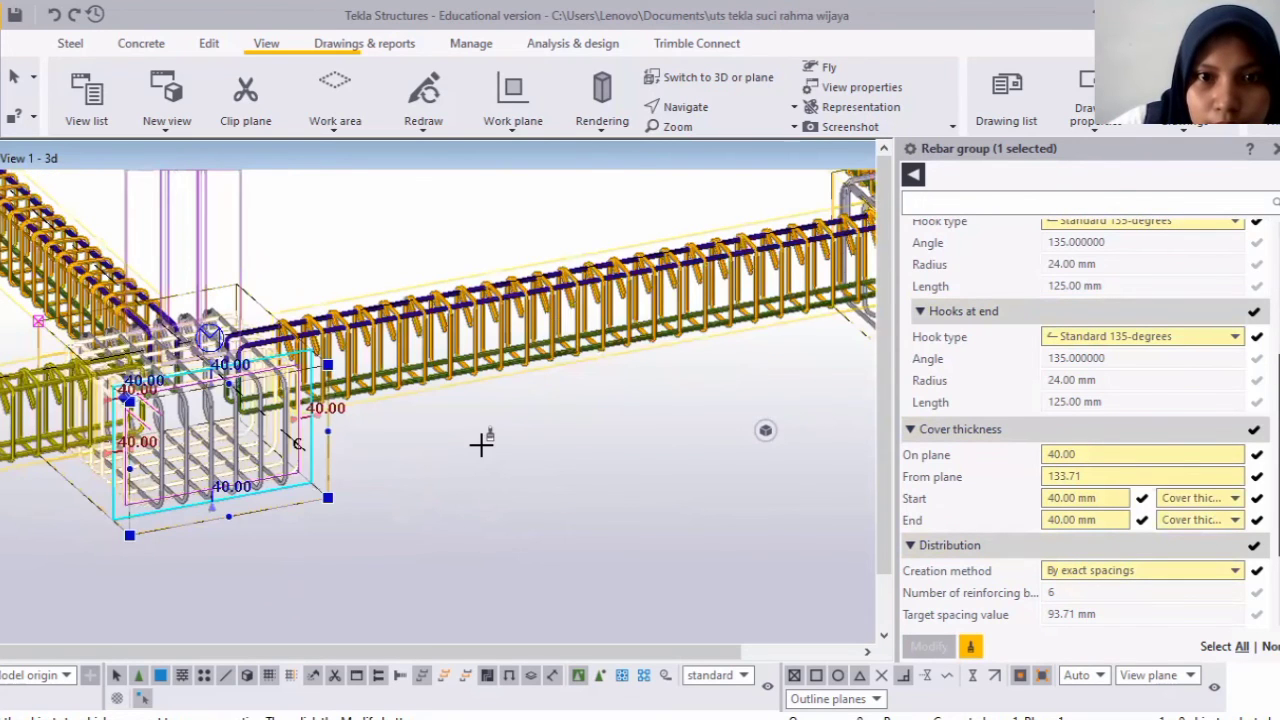
pyautogui.scroll(2, 558, 372)
pyautogui.scroll(2, 562, 340)
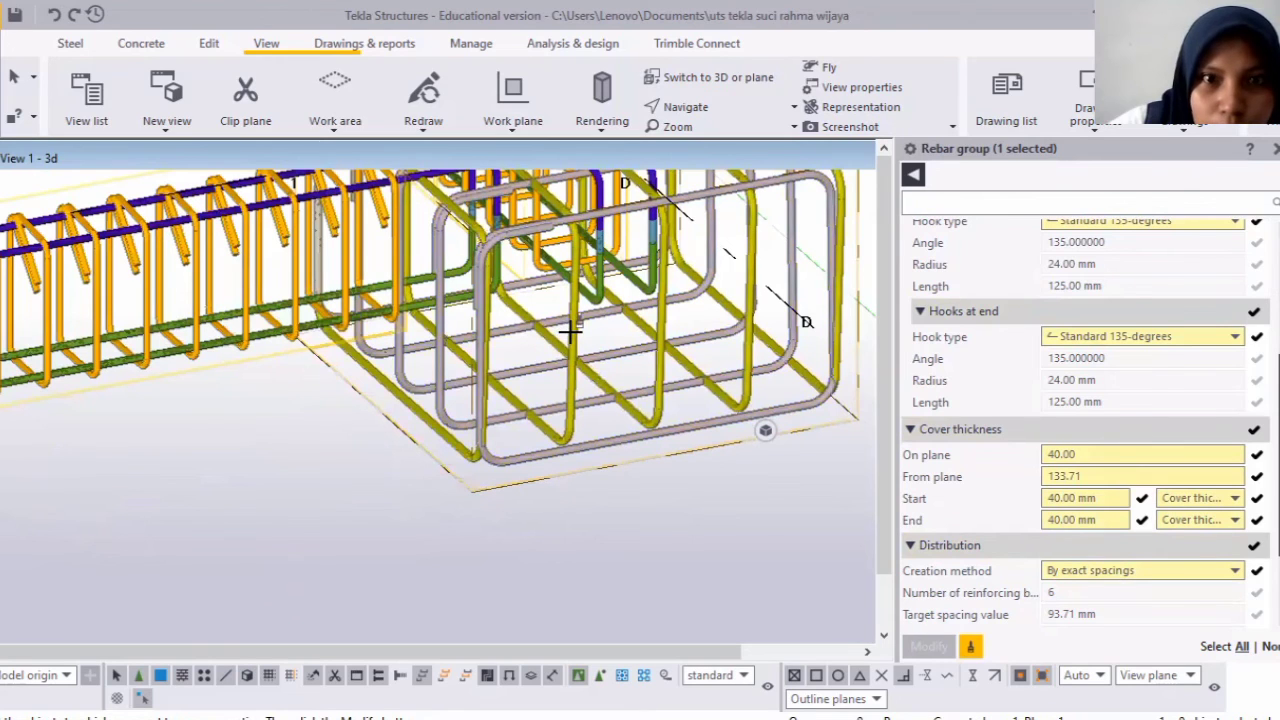
pyautogui.middleClick(853, 607)
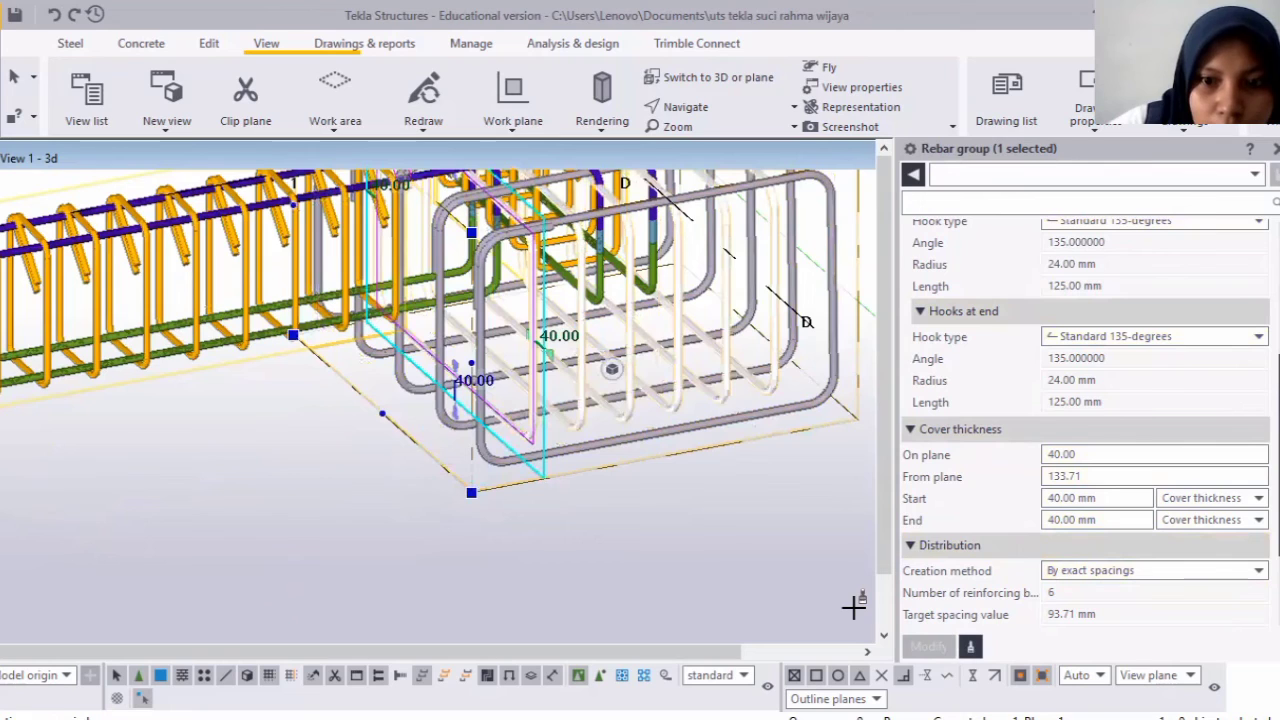
pyautogui.click(480, 320)
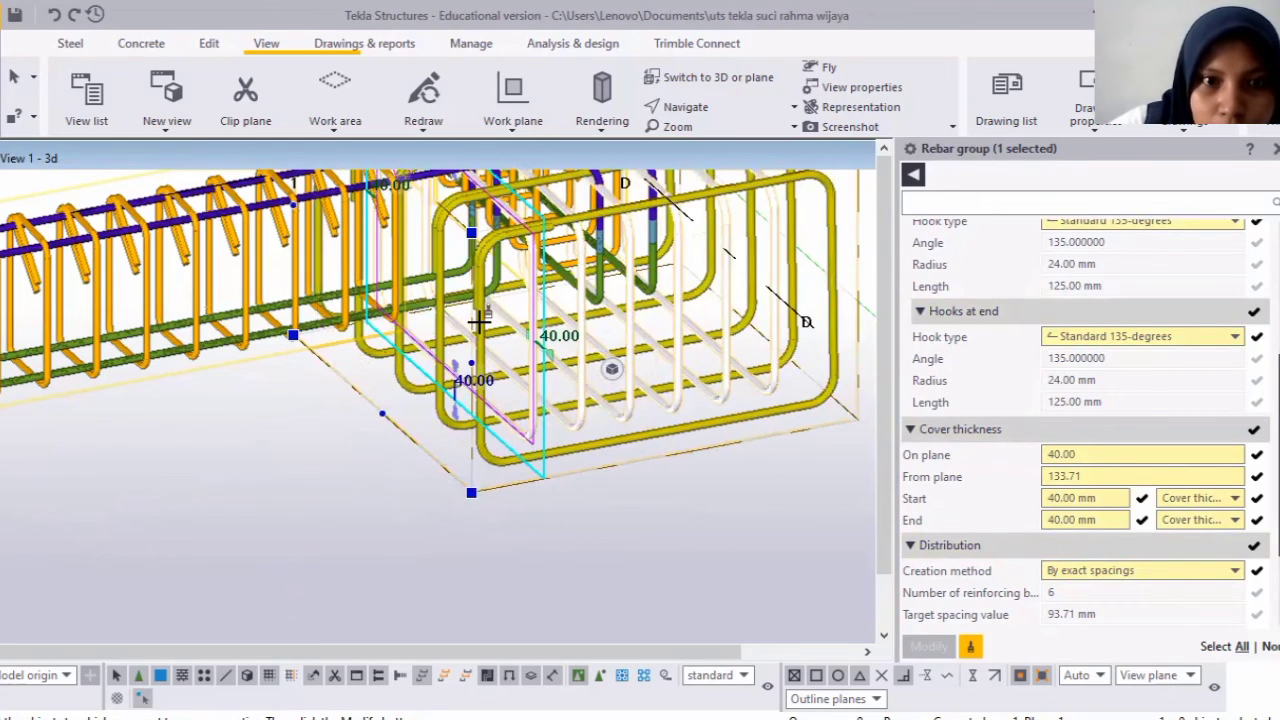
pyautogui.click(480, 320)
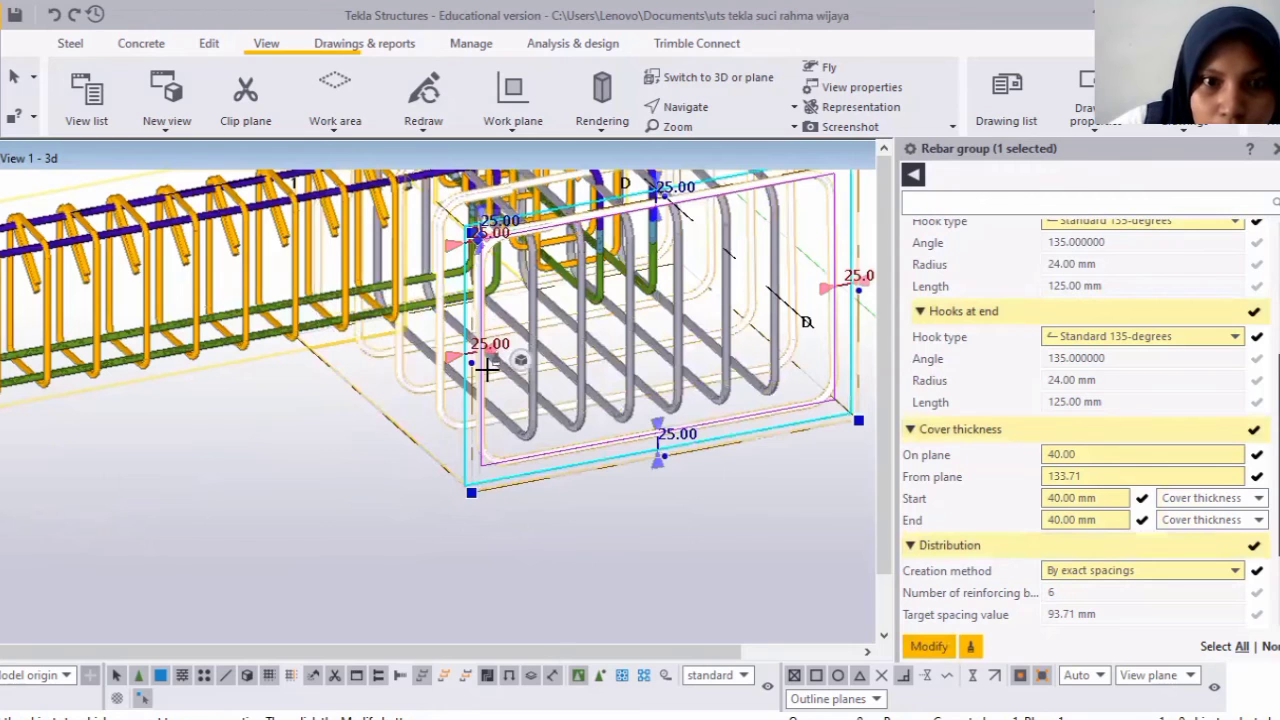
pyautogui.middleClick(783, 587)
# Copy the D-1 rebar group's 135-degree hooks, 40 mm cover, 133.71 from-plane cover and exact spacing to both rebar groups in the D-2 footing.
pyautogui.scroll(-2, 783, 587)
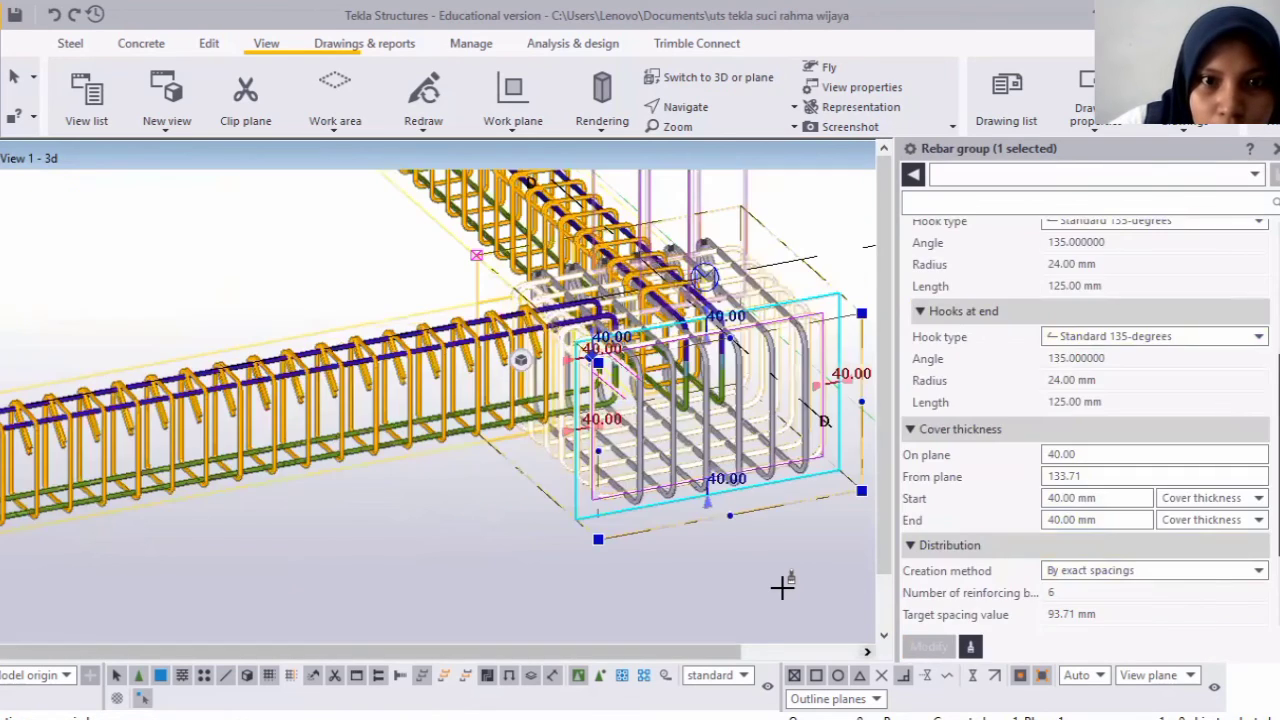
pyautogui.scroll(-5, 748, 527)
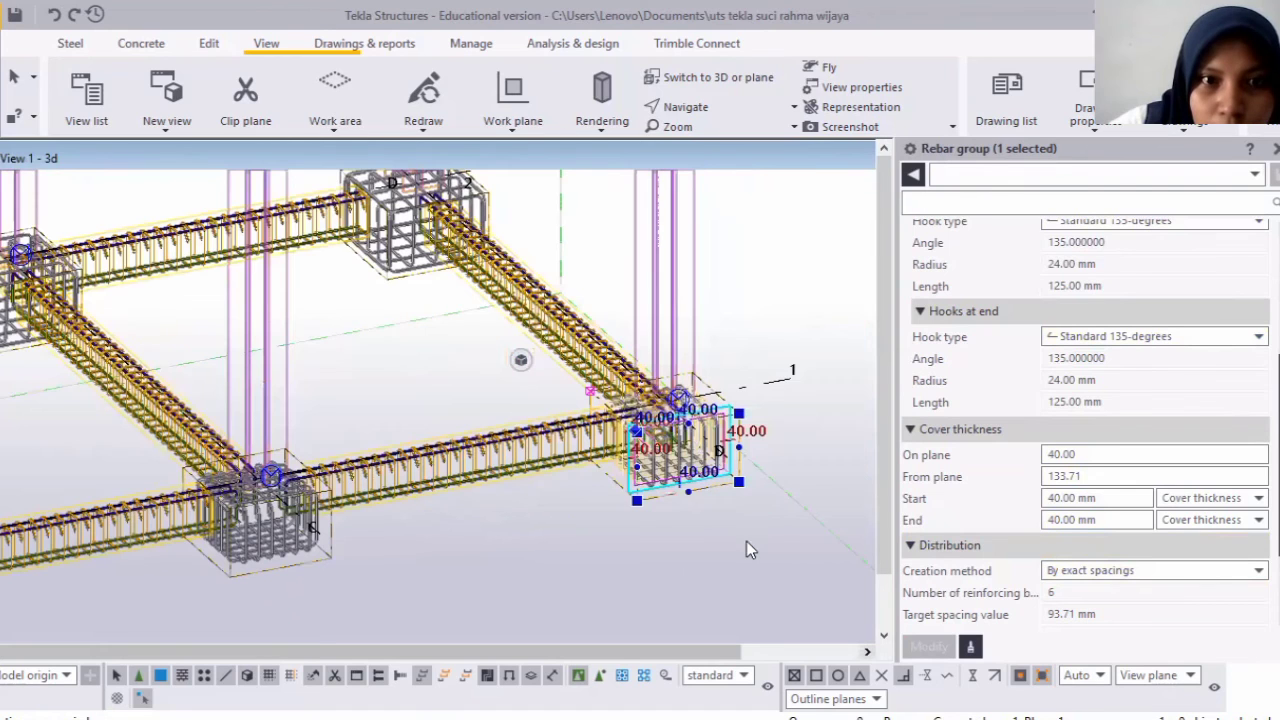
pyautogui.scroll(2, 490, 205)
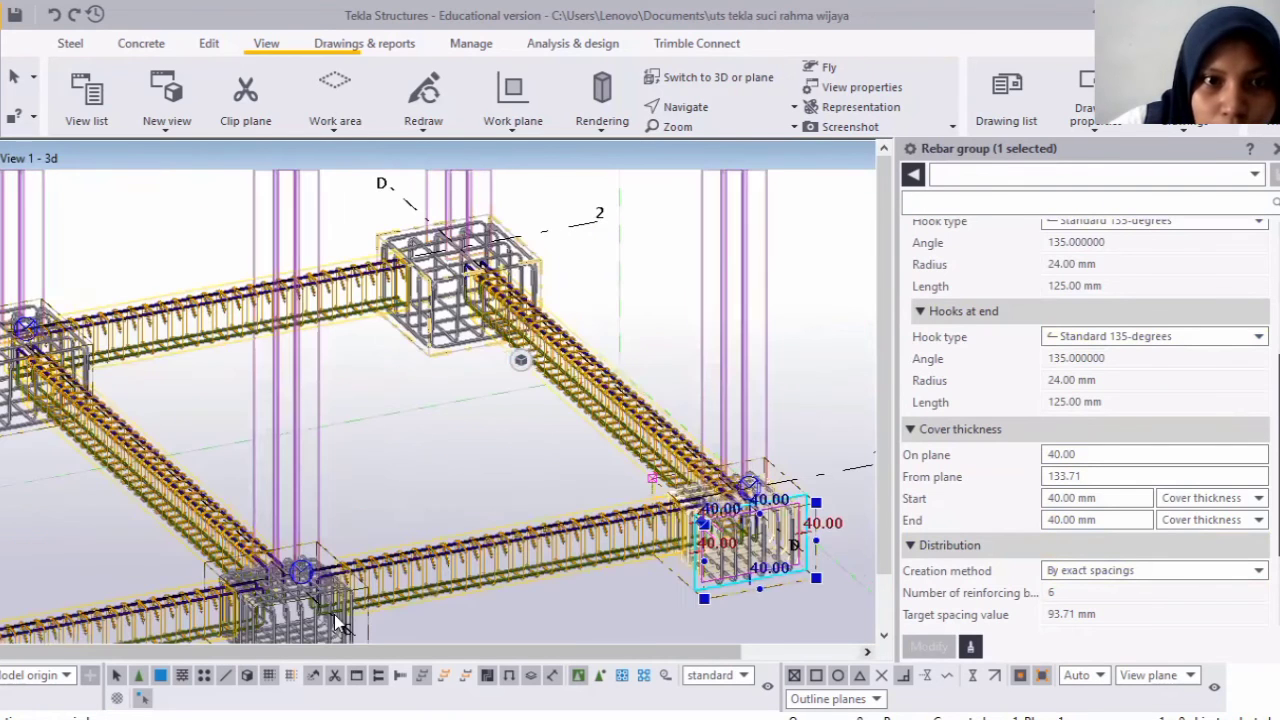
pyautogui.scroll(5, 460, 210)
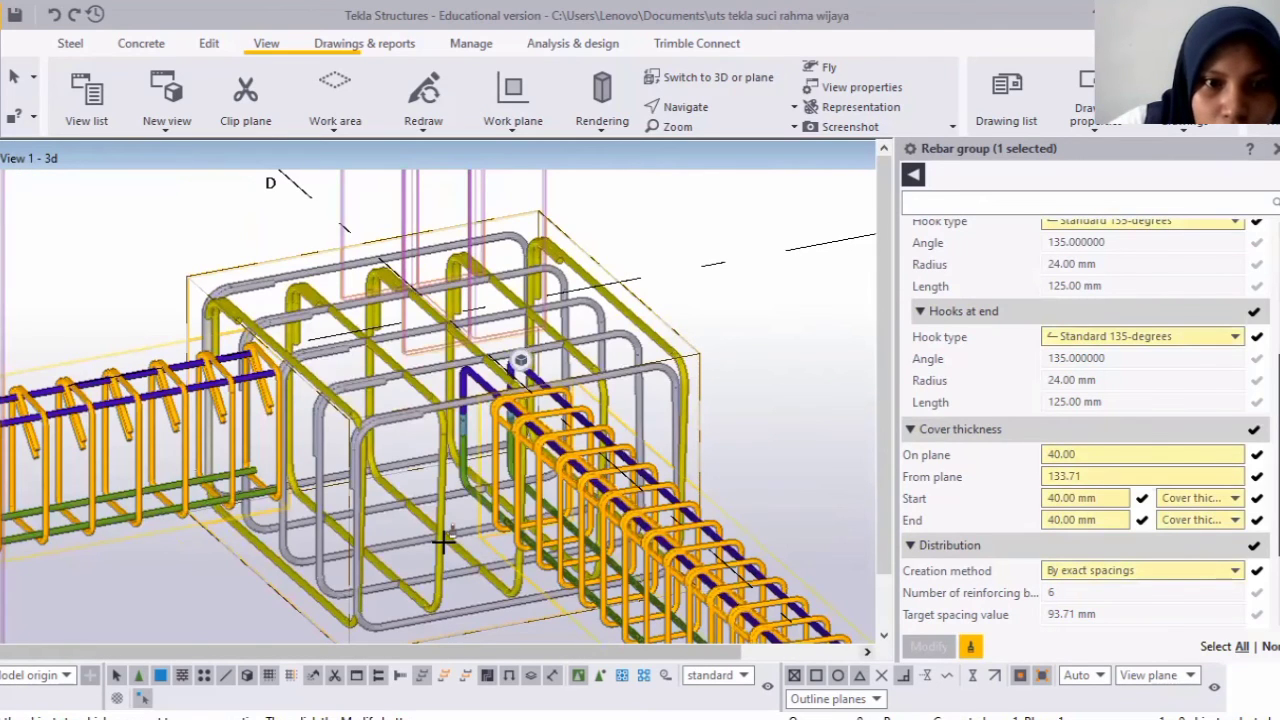
pyautogui.click(543, 552)
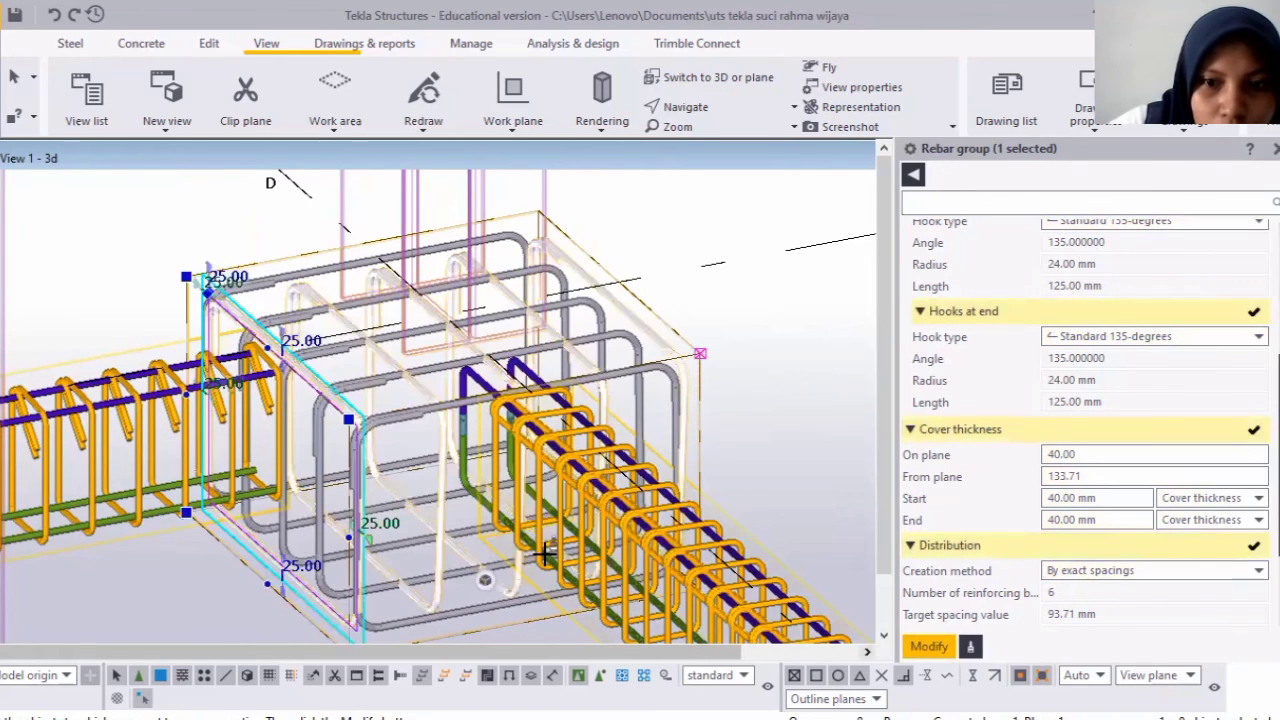
pyautogui.click(929, 646)
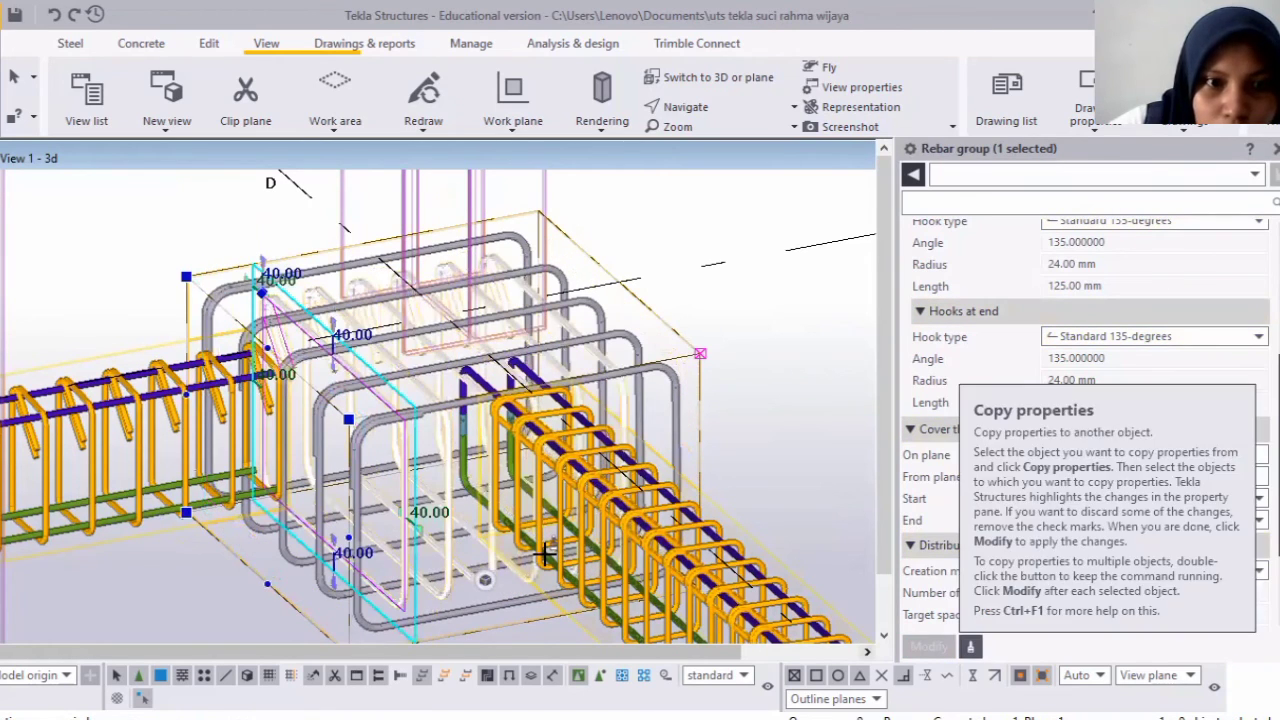
pyautogui.click(356, 476)
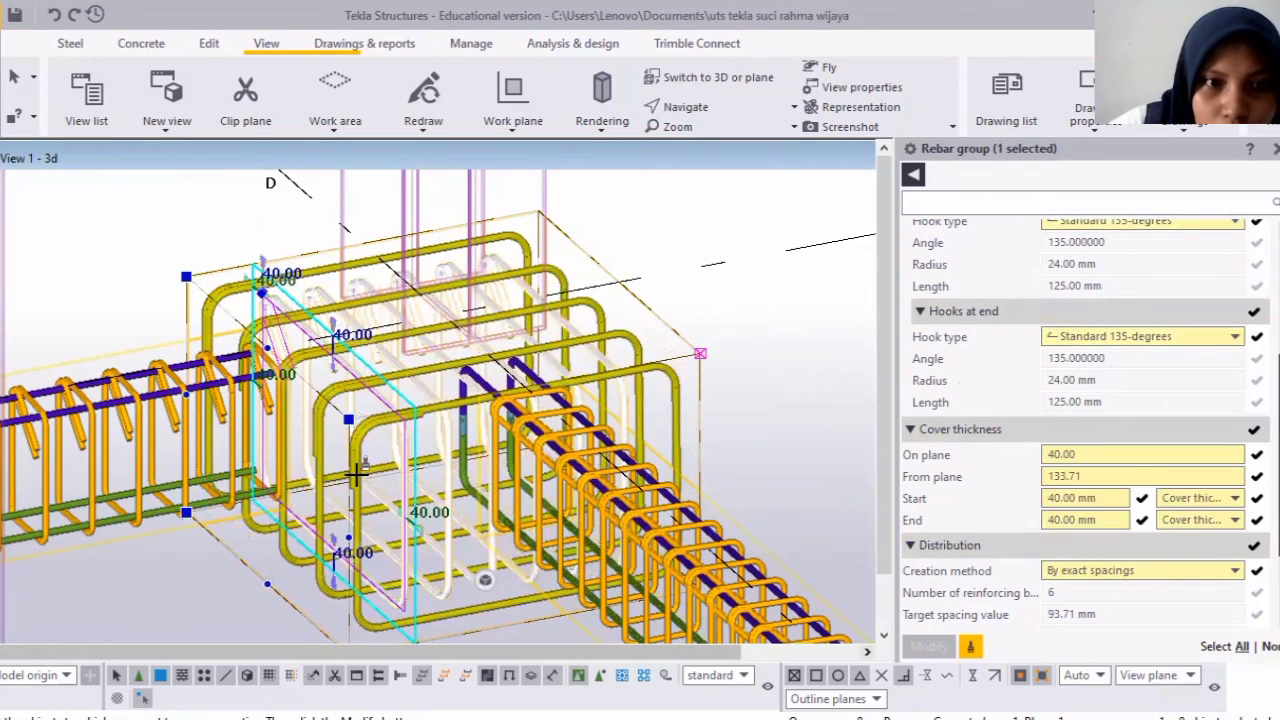
pyautogui.click(358, 478)
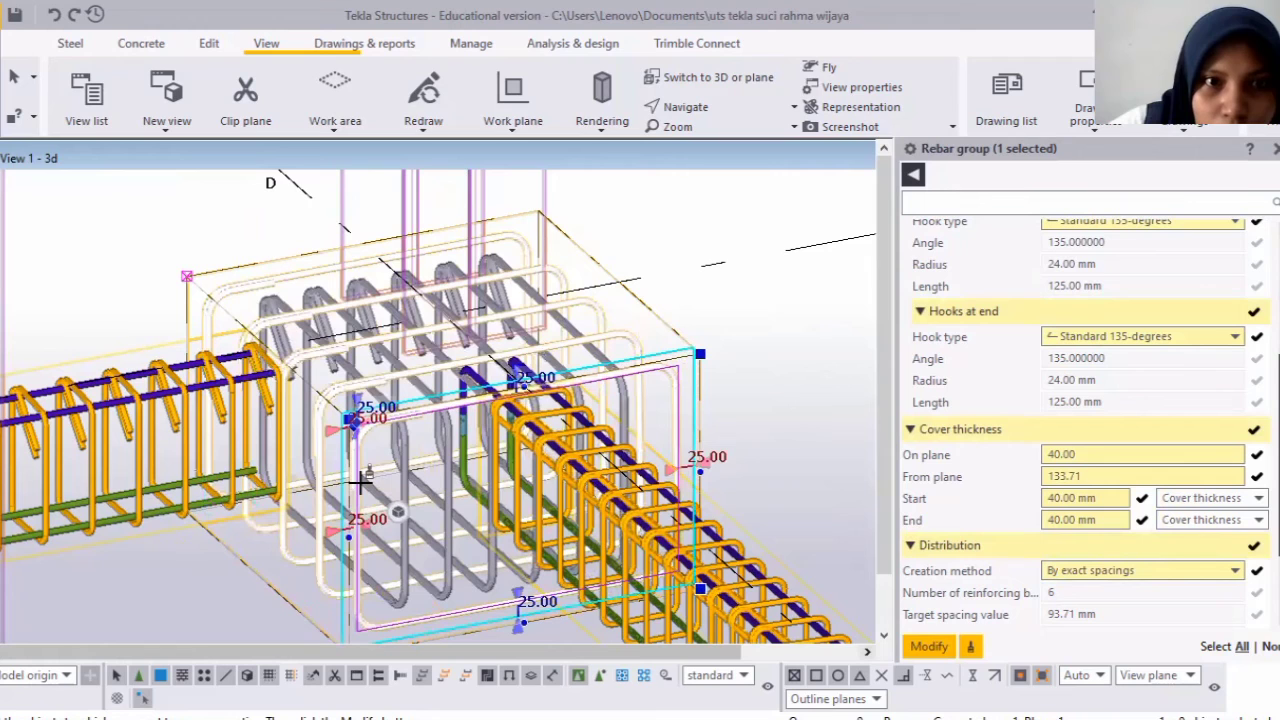
pyautogui.middleClick(362, 482)
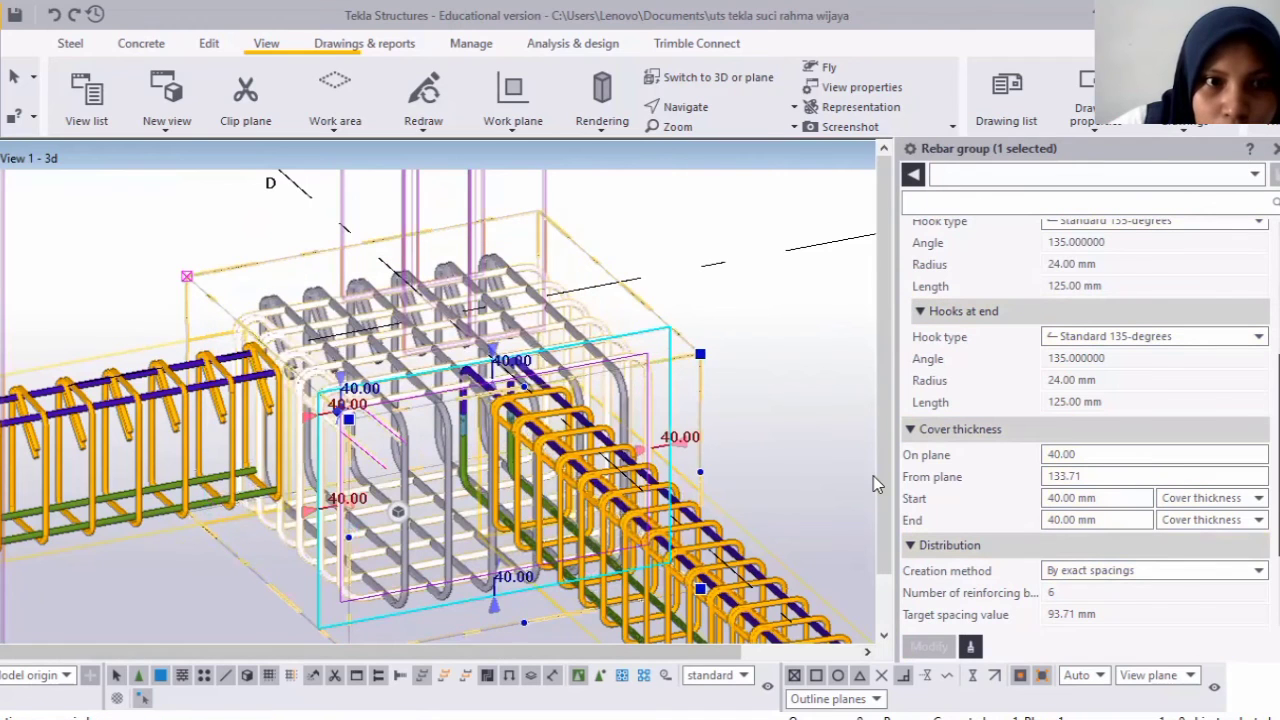
# Copy the B-2 rebar group's 40 mm cover, 133.71 from-plane cover and 5*93.71 exact spacing to the first rebar group in the A-2 footing.
pyautogui.scroll(-3, 382, 560)
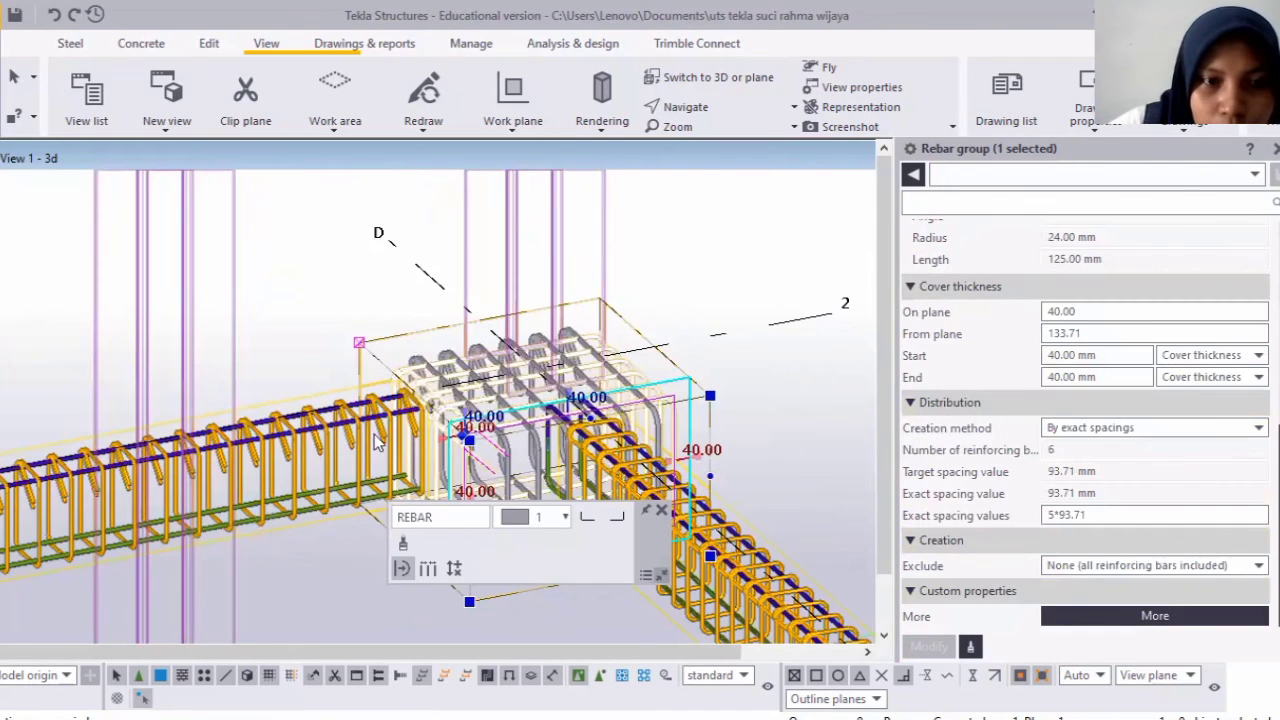
pyautogui.scroll(-3, 382, 562)
pyautogui.scroll(-2, 71, 557)
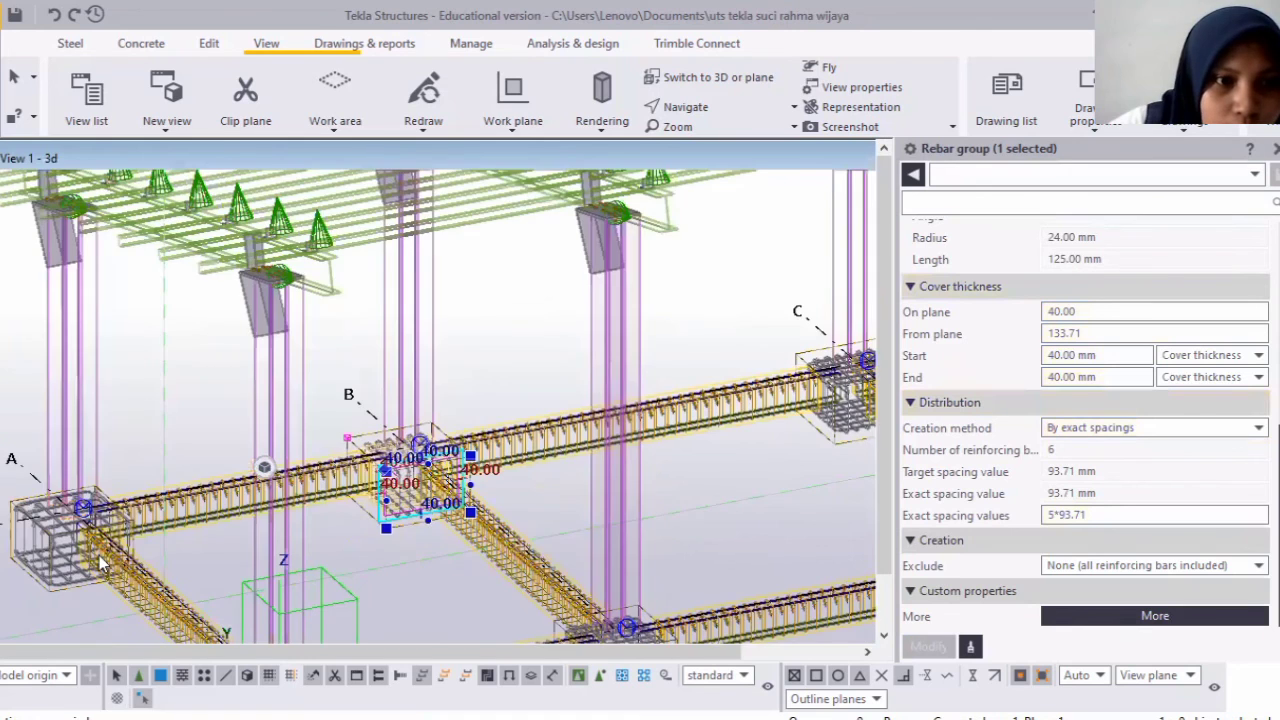
pyautogui.scroll(3, 99, 555)
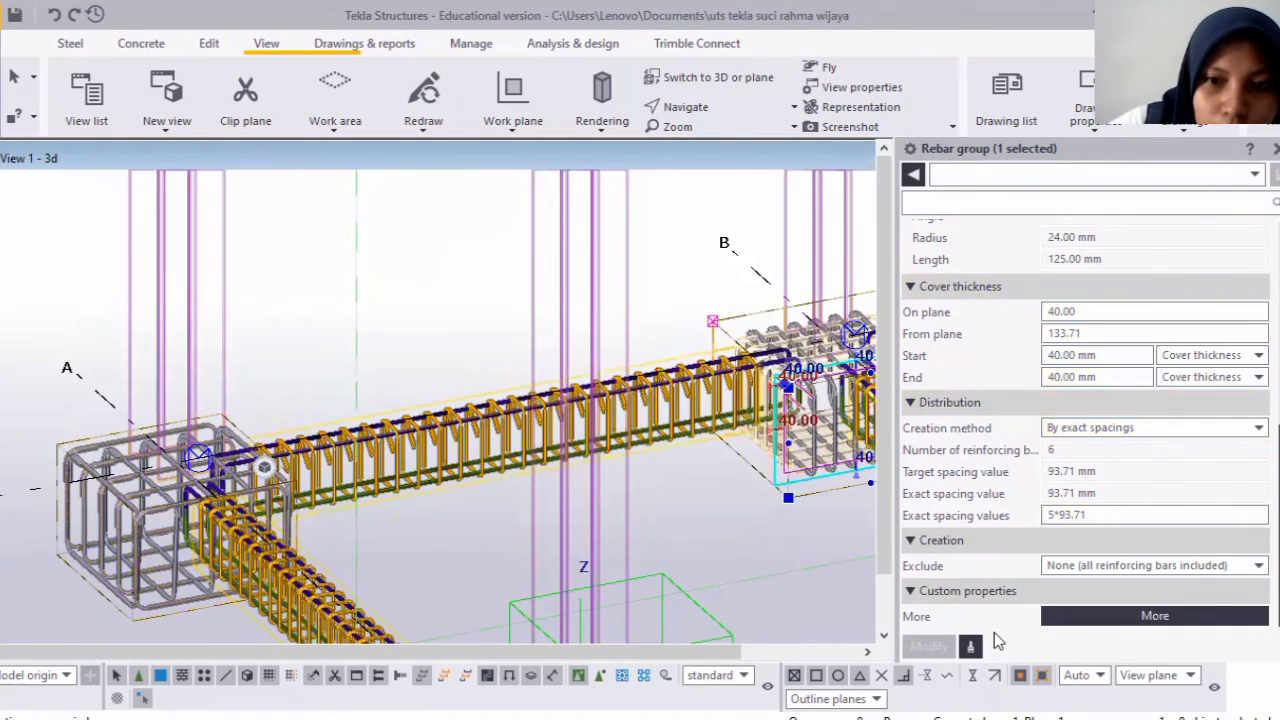
pyautogui.click(971, 646)
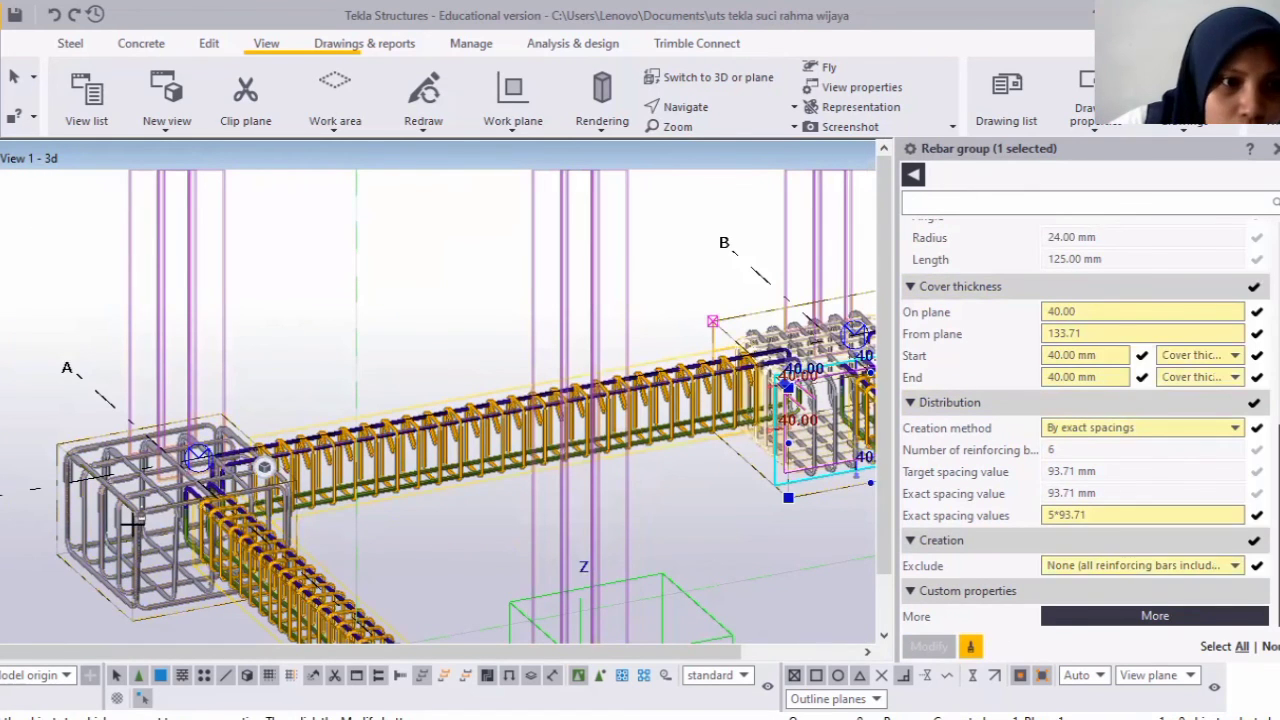
pyautogui.scroll(2, 148, 511)
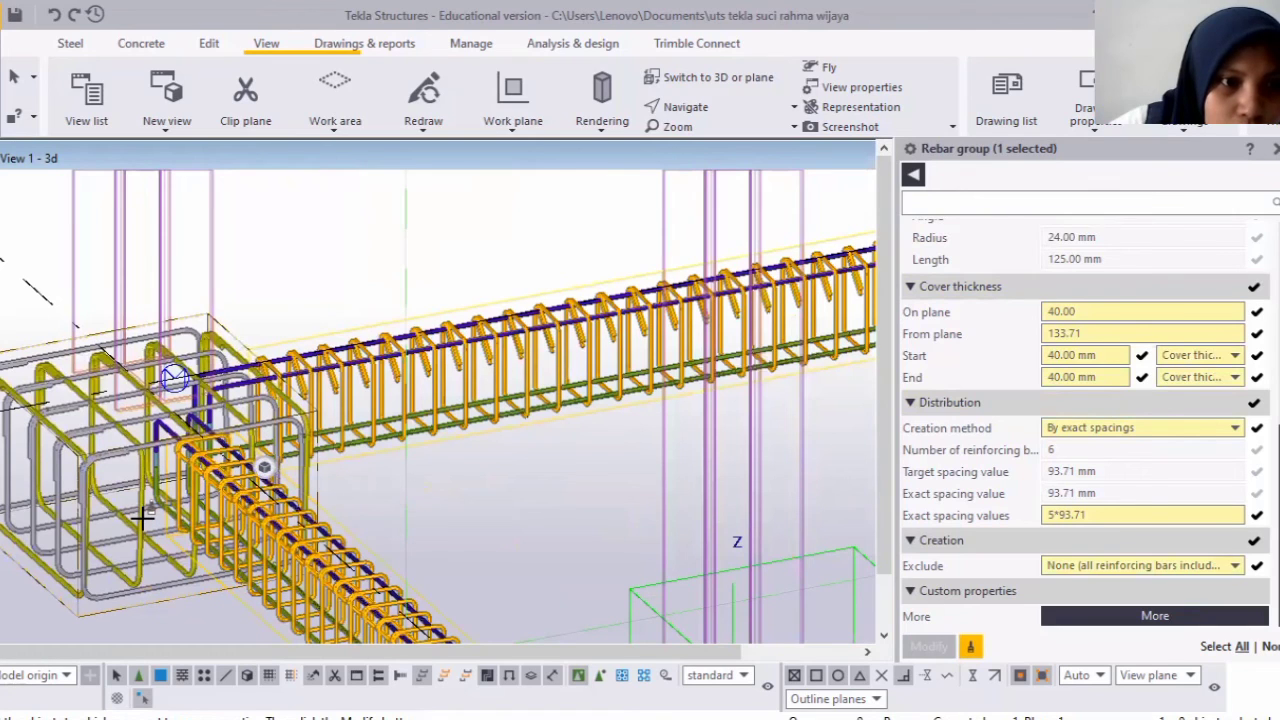
pyautogui.click(143, 516)
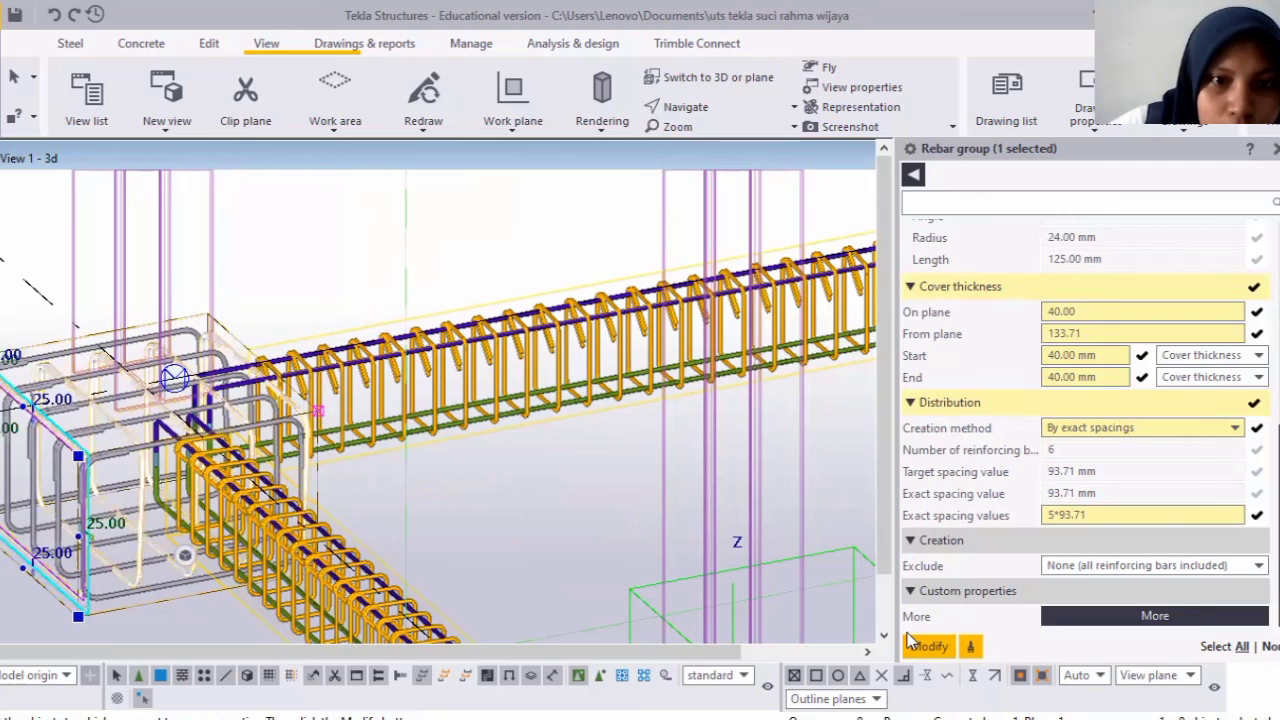
pyautogui.click(910, 642)
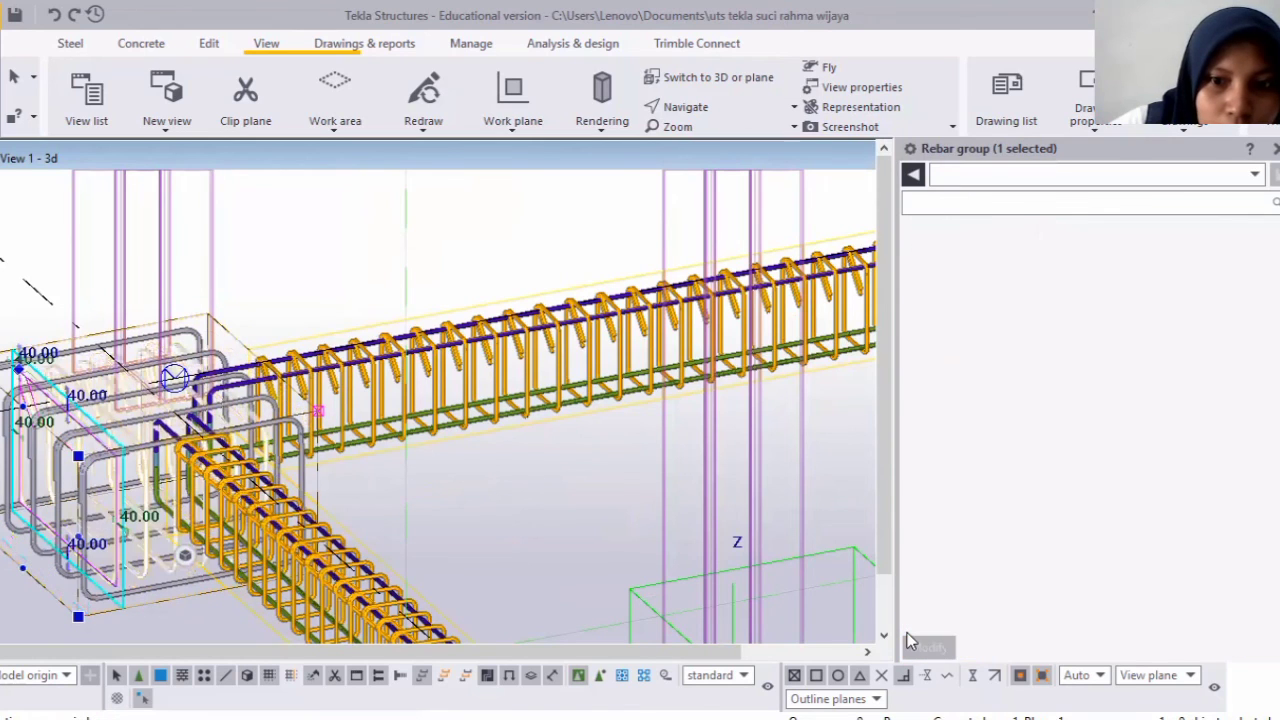
# Copy the 40 mm cover, 133.71 from-plane cover and 5*93.71 exact spacing to the second rebar group in the A-2 footing.
pyautogui.click(56, 556)
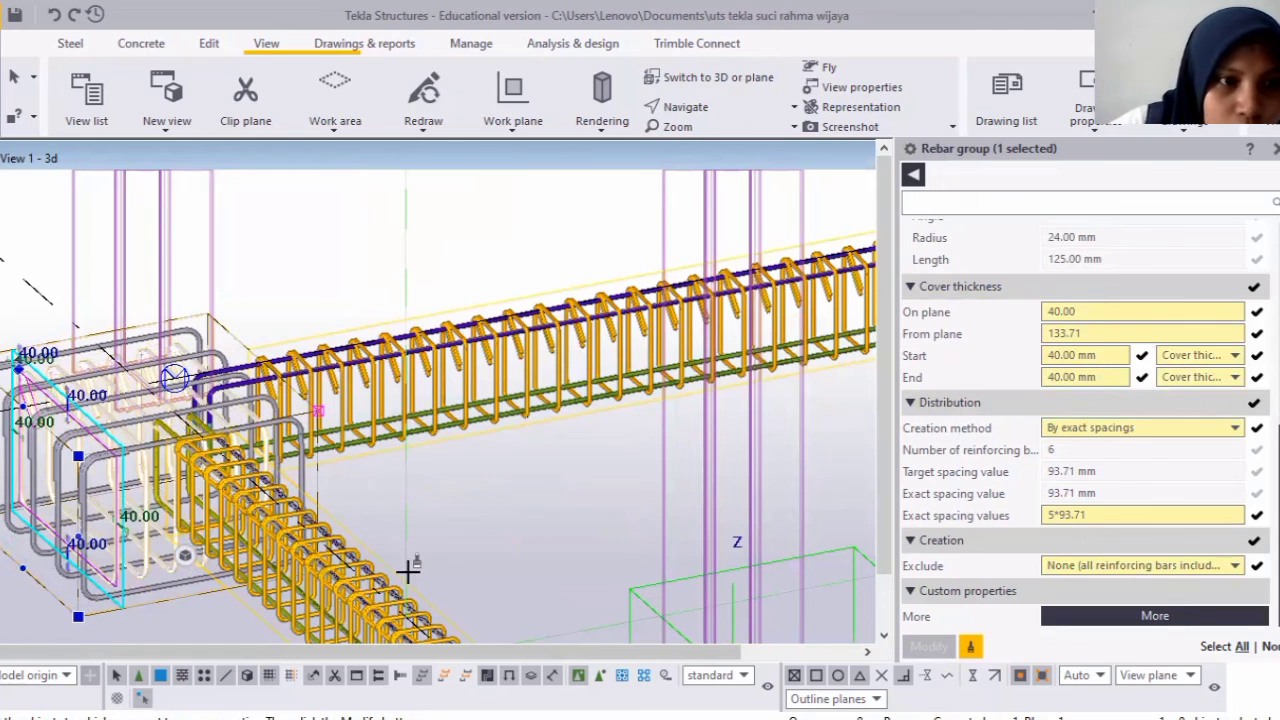
pyautogui.scroll(2, 12, 565)
pyautogui.scroll(-1, 68, 520)
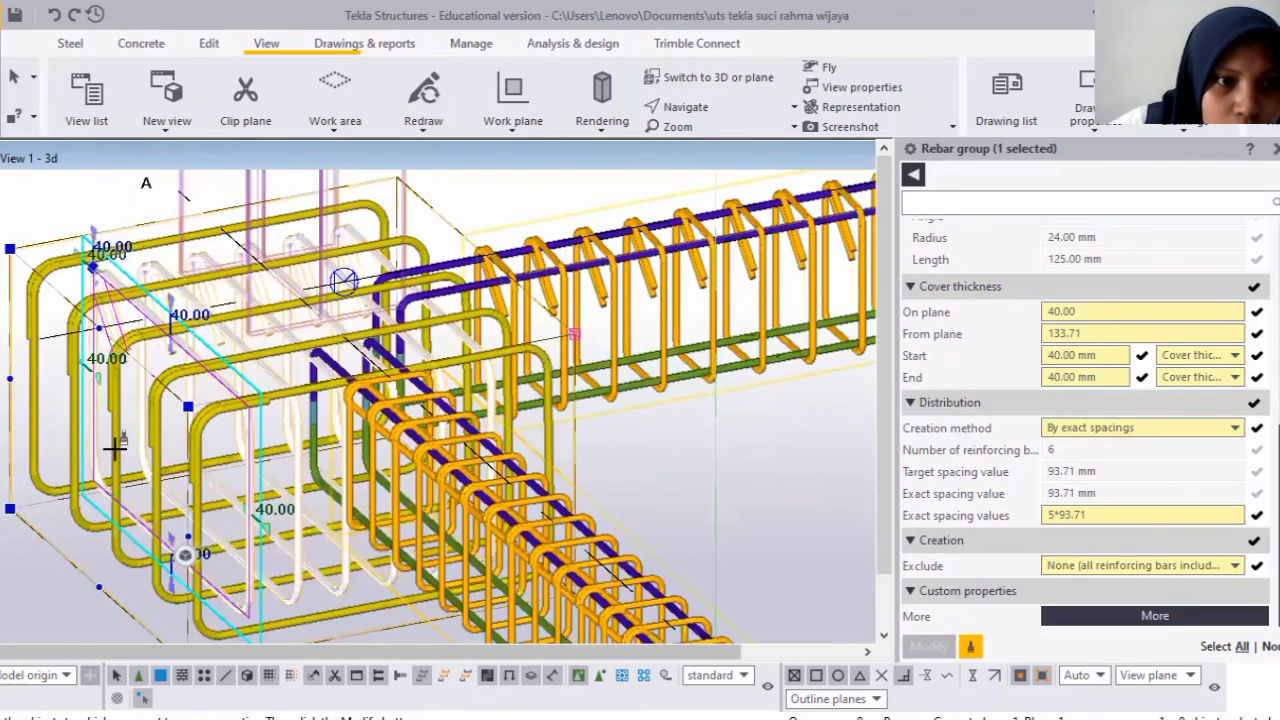
pyautogui.click(115, 449)
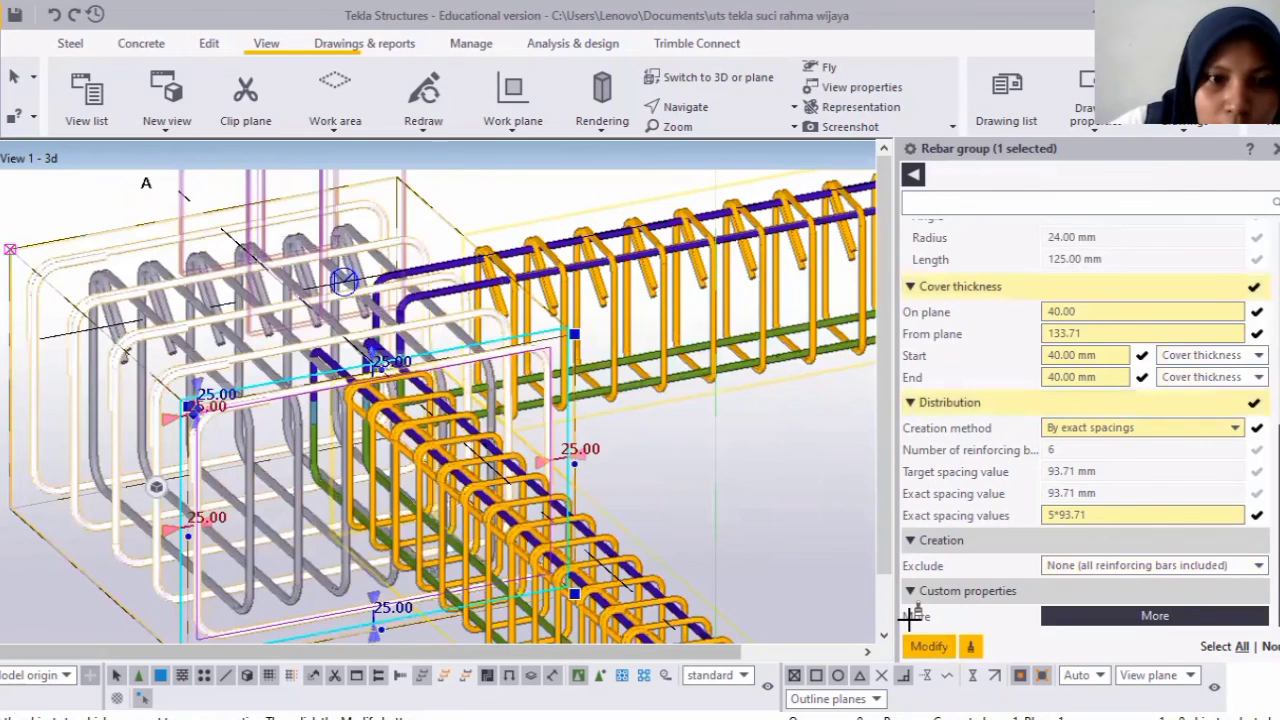
pyautogui.click(928, 646)
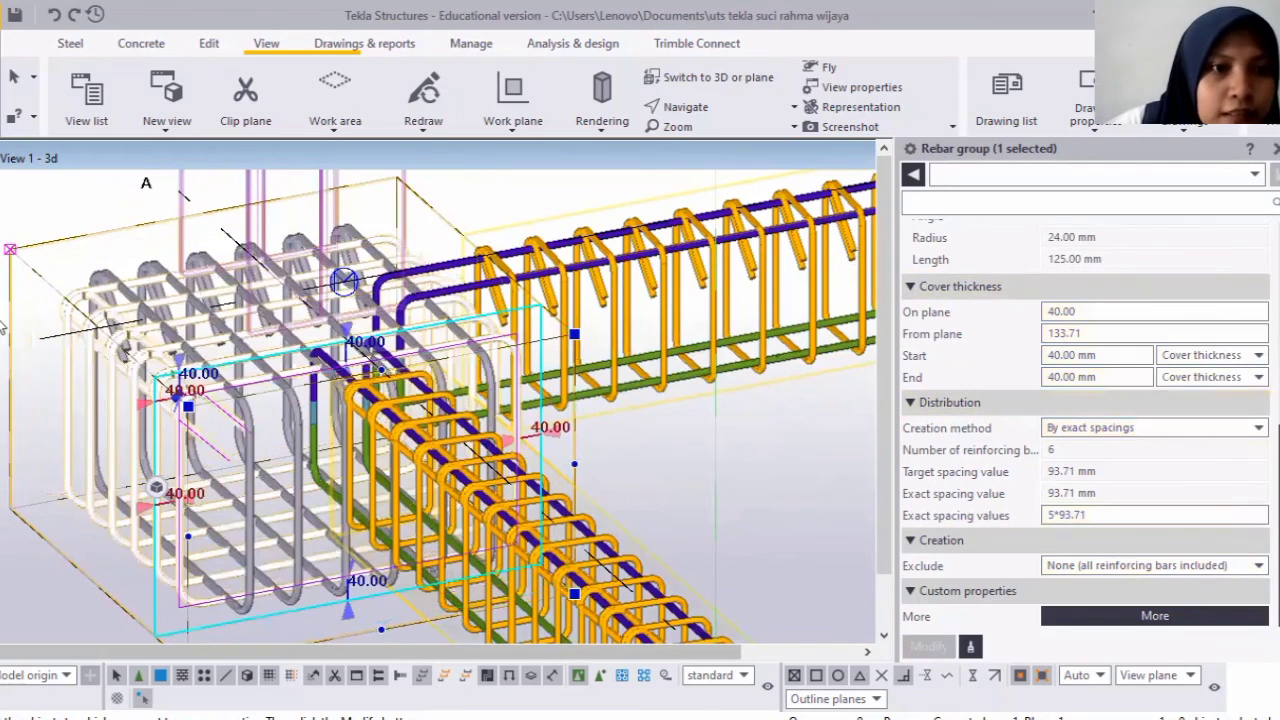
# Examine the rebar cages in the A-2 and A-1 footings and the tie beams that meet them.
pyautogui.scroll(-1, 6, 326)
pyautogui.scroll(-1, 42, 296)
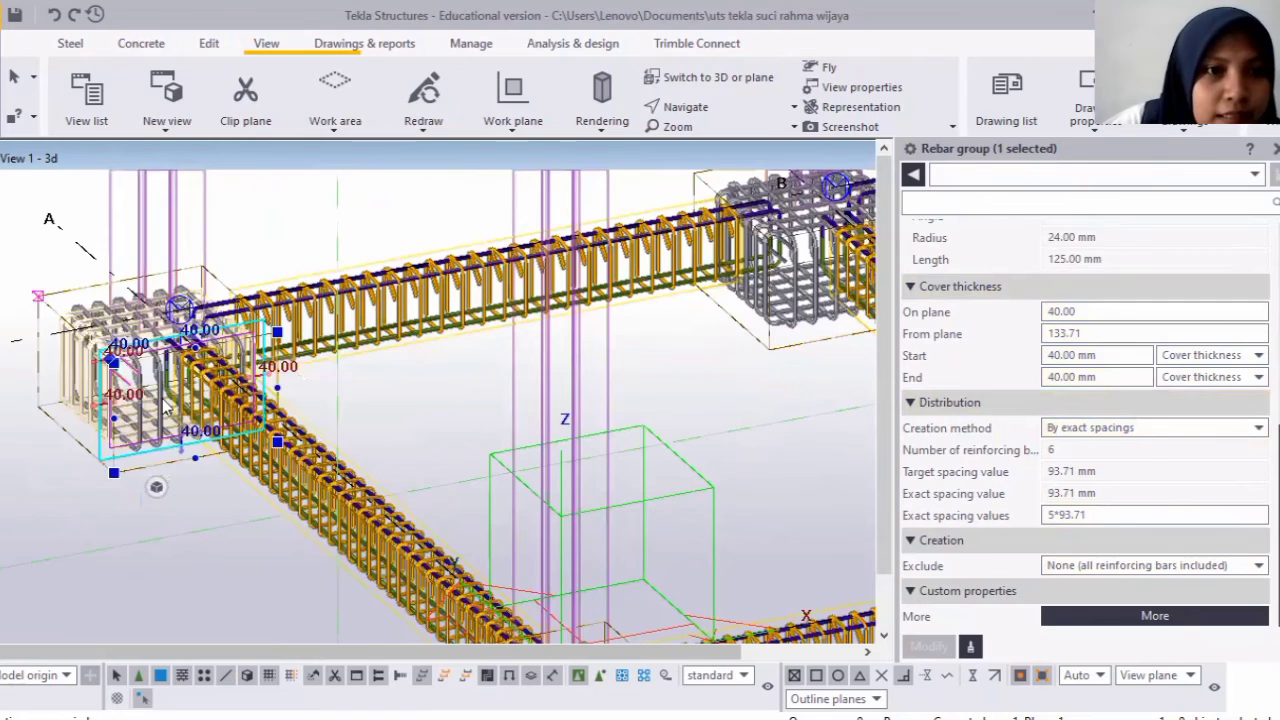
pyautogui.scroll(-1, 26, 301)
pyautogui.keyDown('ctrl'); pyautogui.moveTo(238, 371); pyautogui.dragTo(238, 414, button='middle'); pyautogui.keyUp('ctrl')
pyautogui.scroll(1, 100, 350)
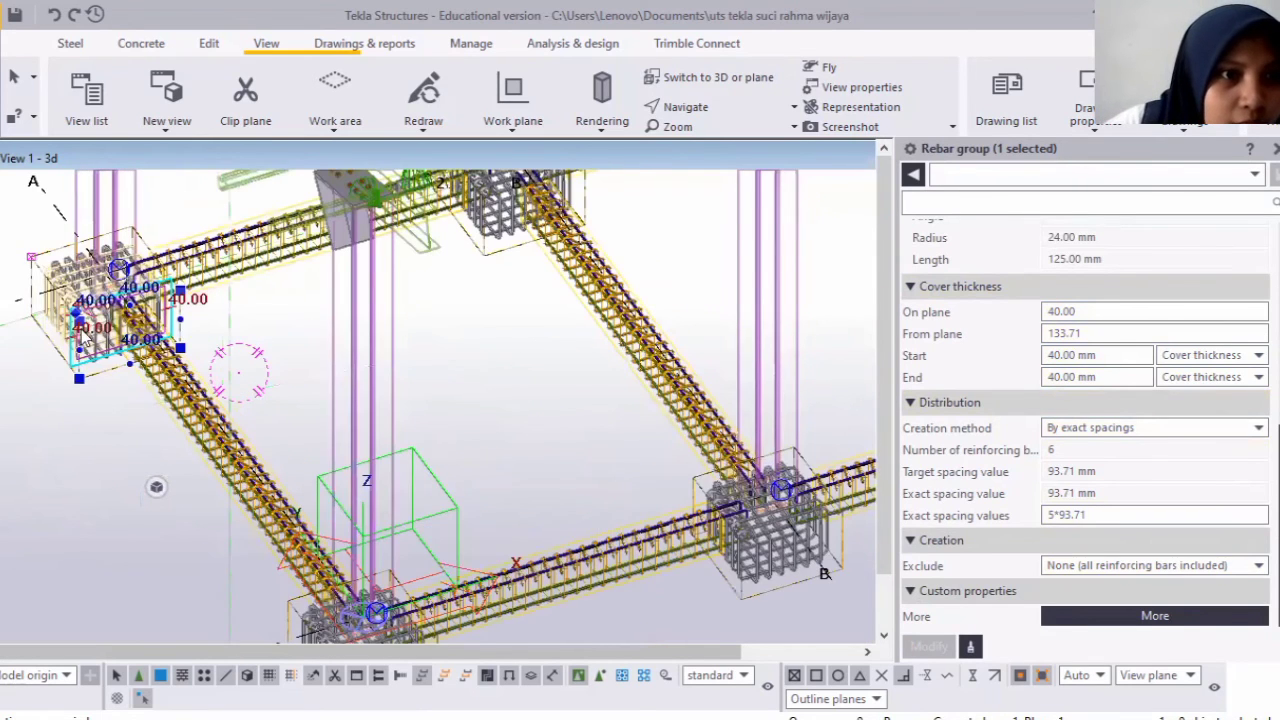
pyautogui.scroll(1, 100, 350)
pyautogui.scroll(1, 122, 452)
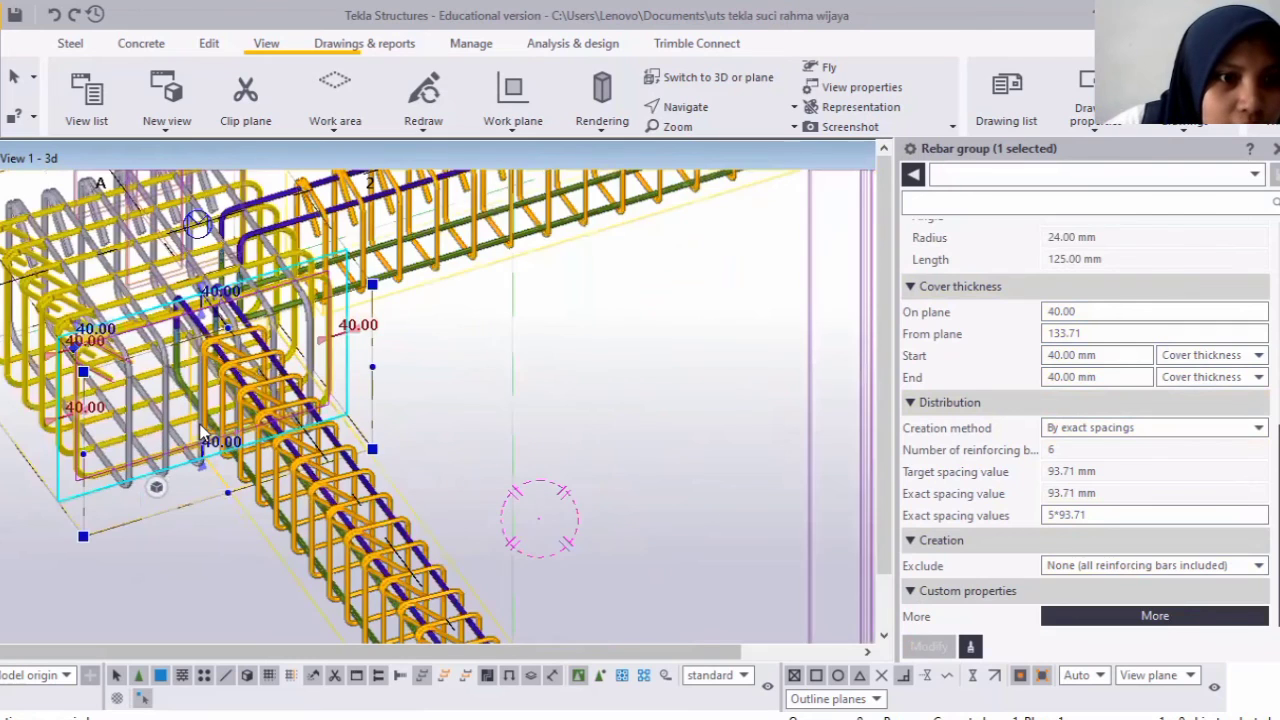
pyautogui.scroll(1, 205, 433)
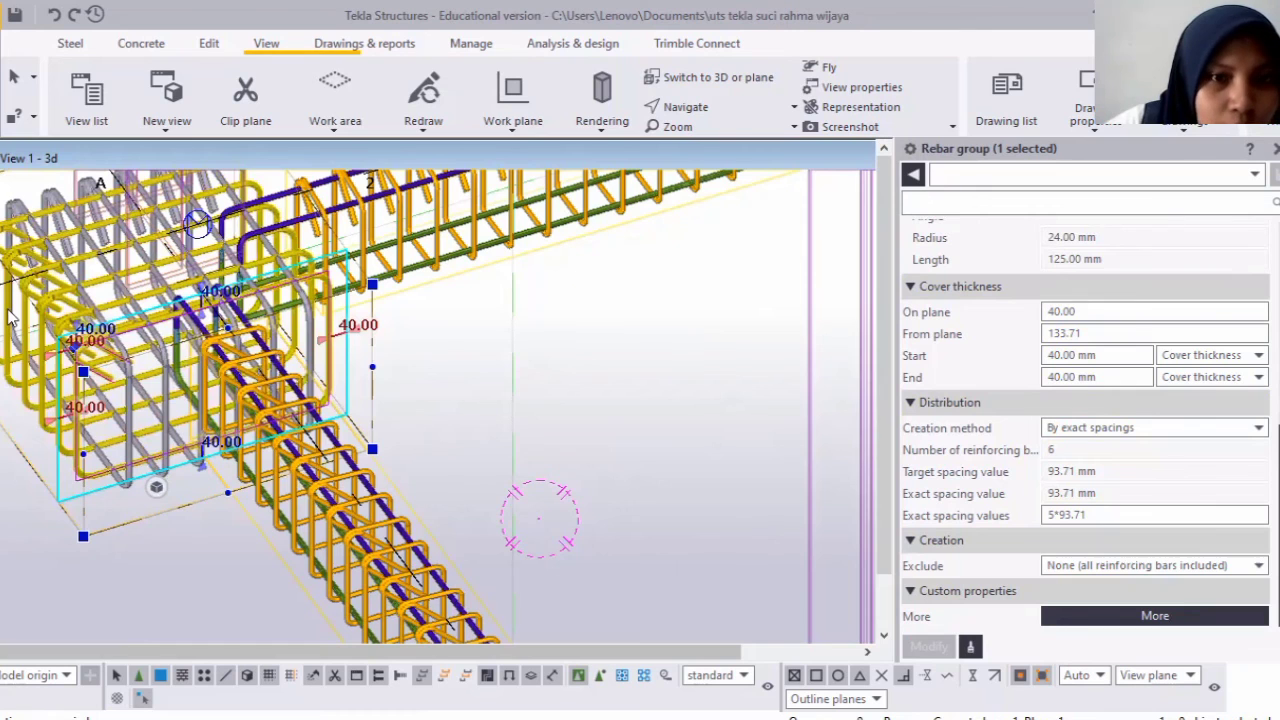
pyautogui.scroll(-1, 13, 318)
pyautogui.scroll(-3, 210, 589)
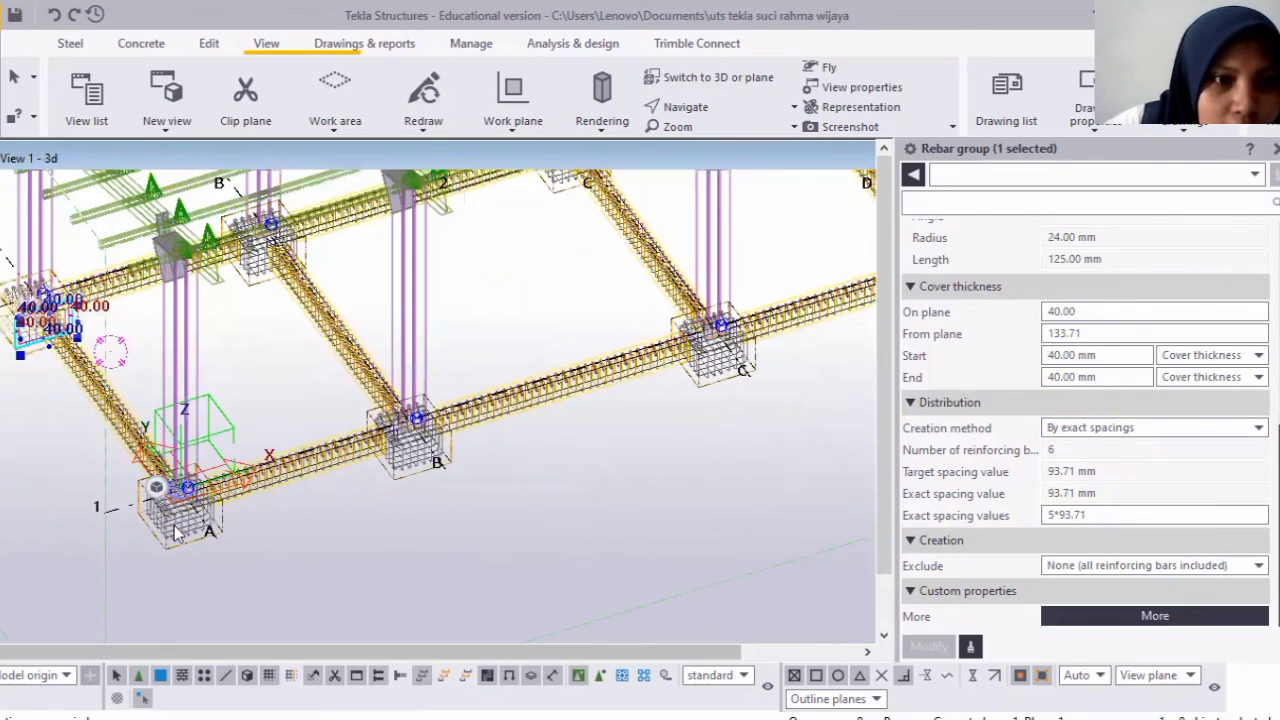
pyautogui.scroll(1, 168, 563)
pyautogui.scroll(1, 175, 575)
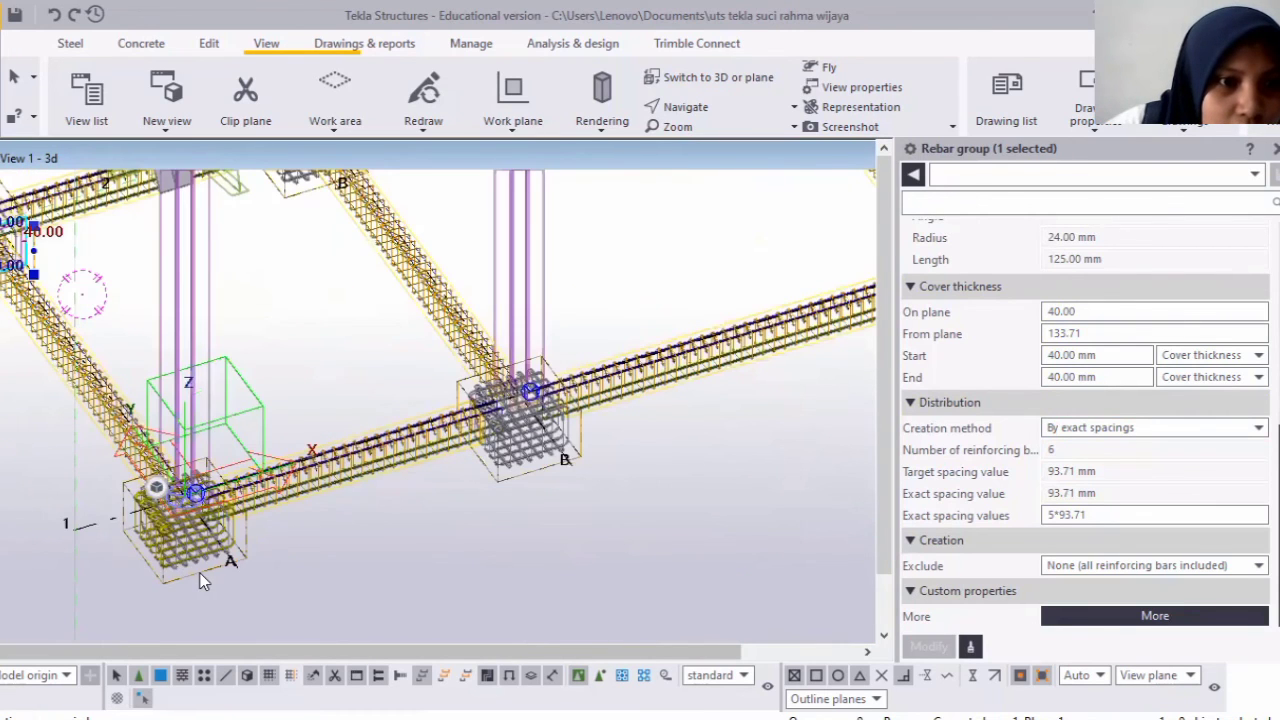
pyautogui.scroll(2, 203, 582)
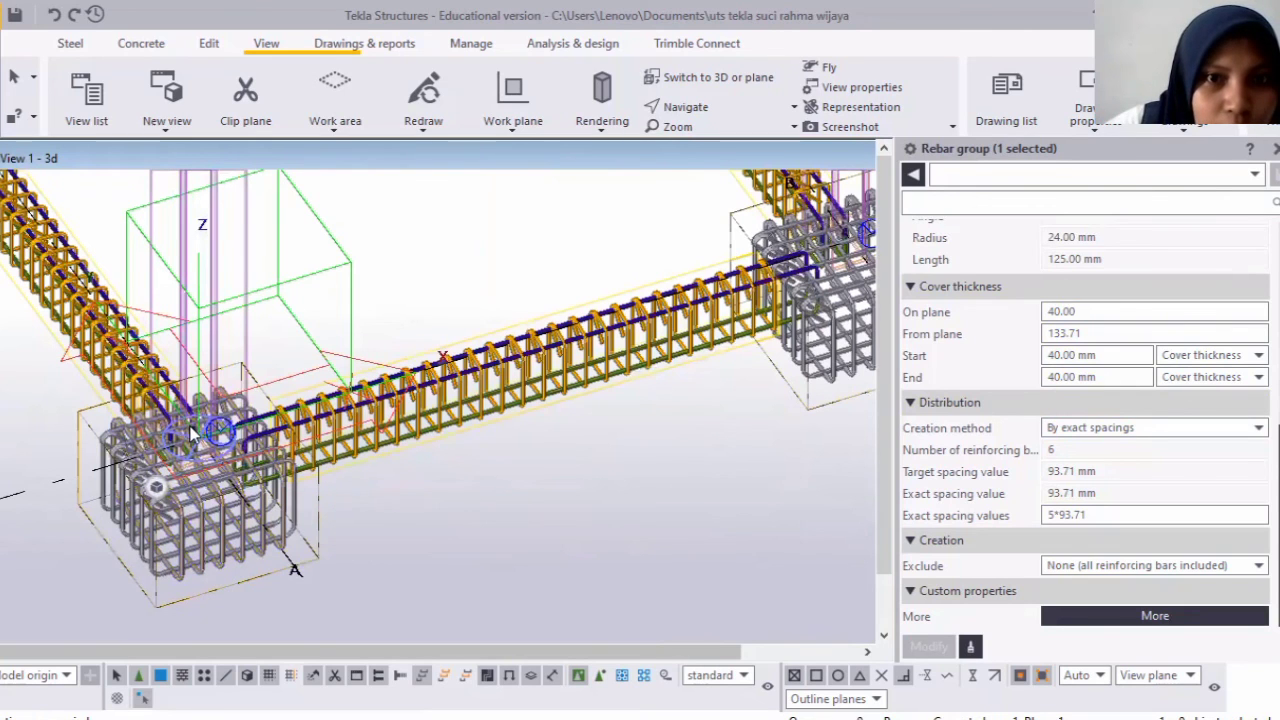
# Check the rebar cages in the grid B, C and D footings along both grid lines 1 and 2.
pyautogui.scroll(-1, 190, 430)
pyautogui.scroll(-1, 296, 250)
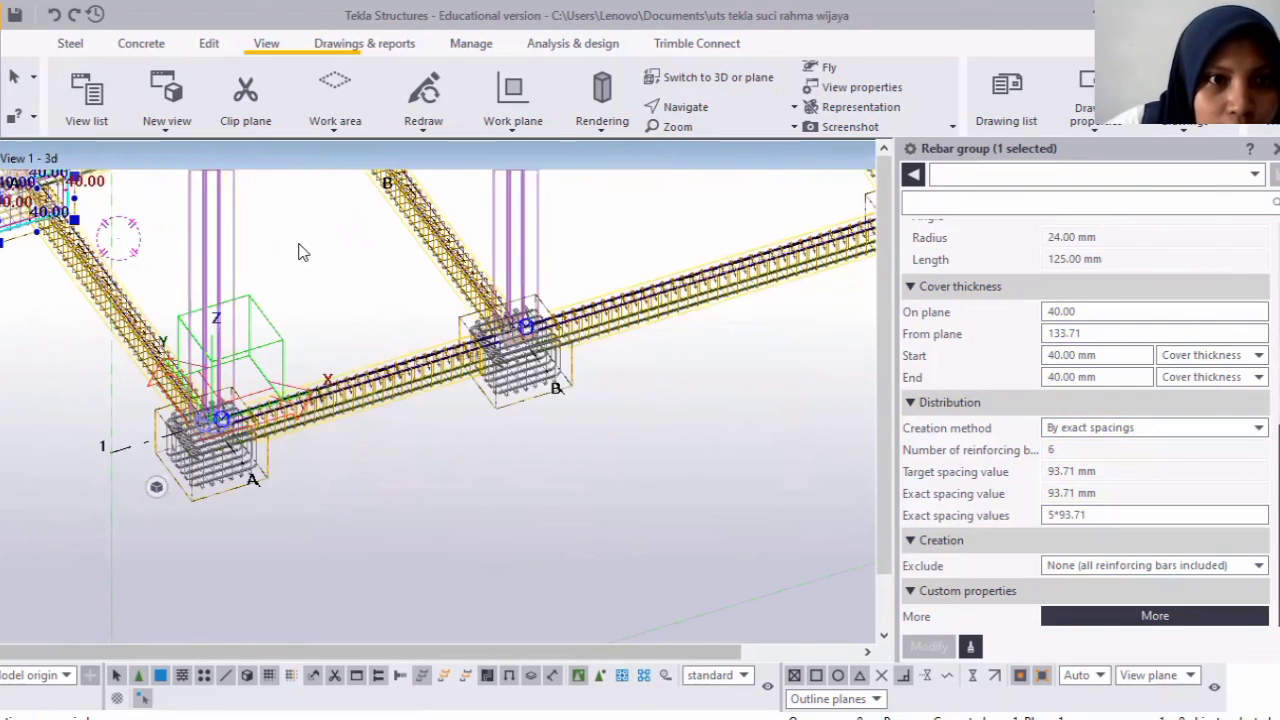
pyautogui.scroll(-3, 298, 250)
pyautogui.scroll(3, 322, 280)
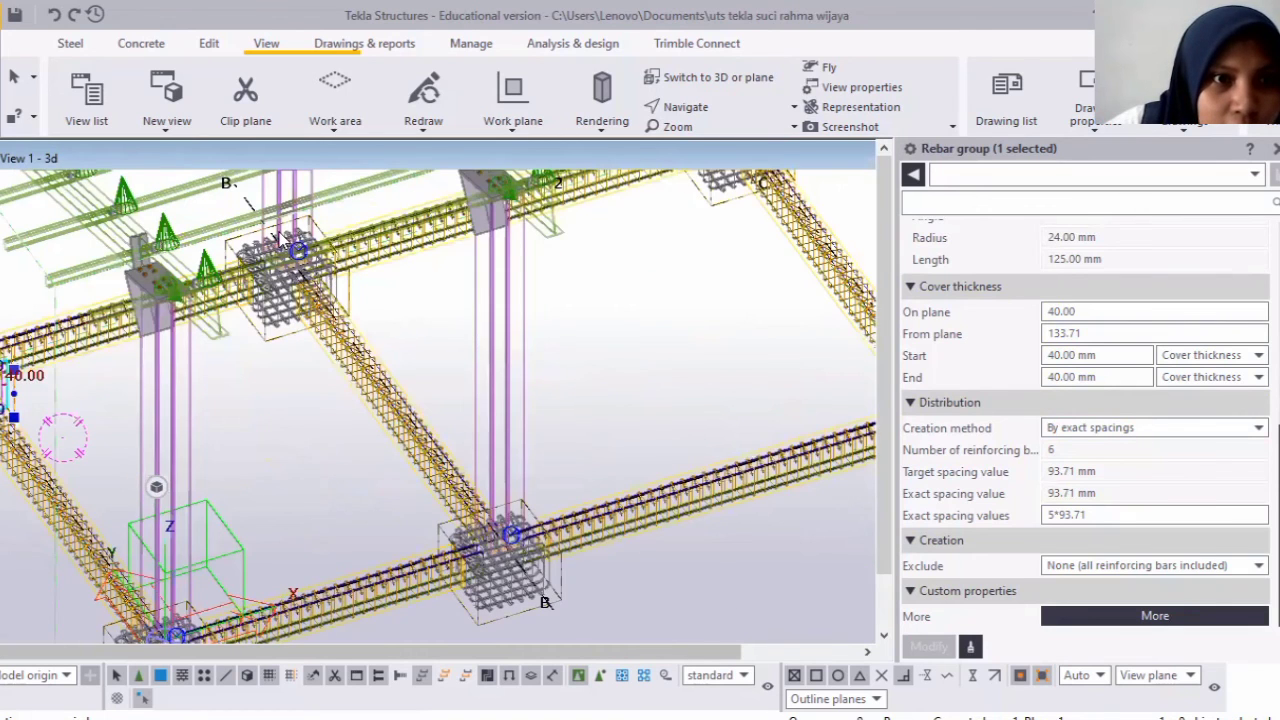
pyautogui.scroll(2, 280, 245)
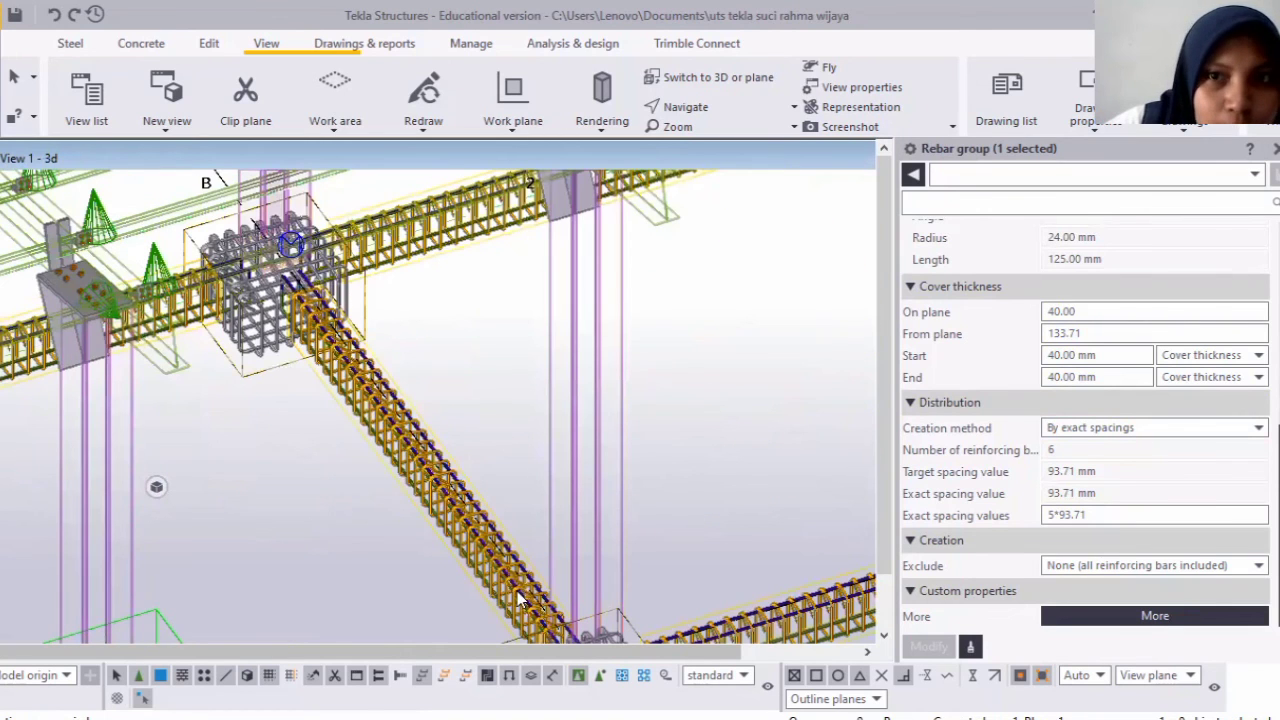
pyautogui.scroll(-2, 420, 460)
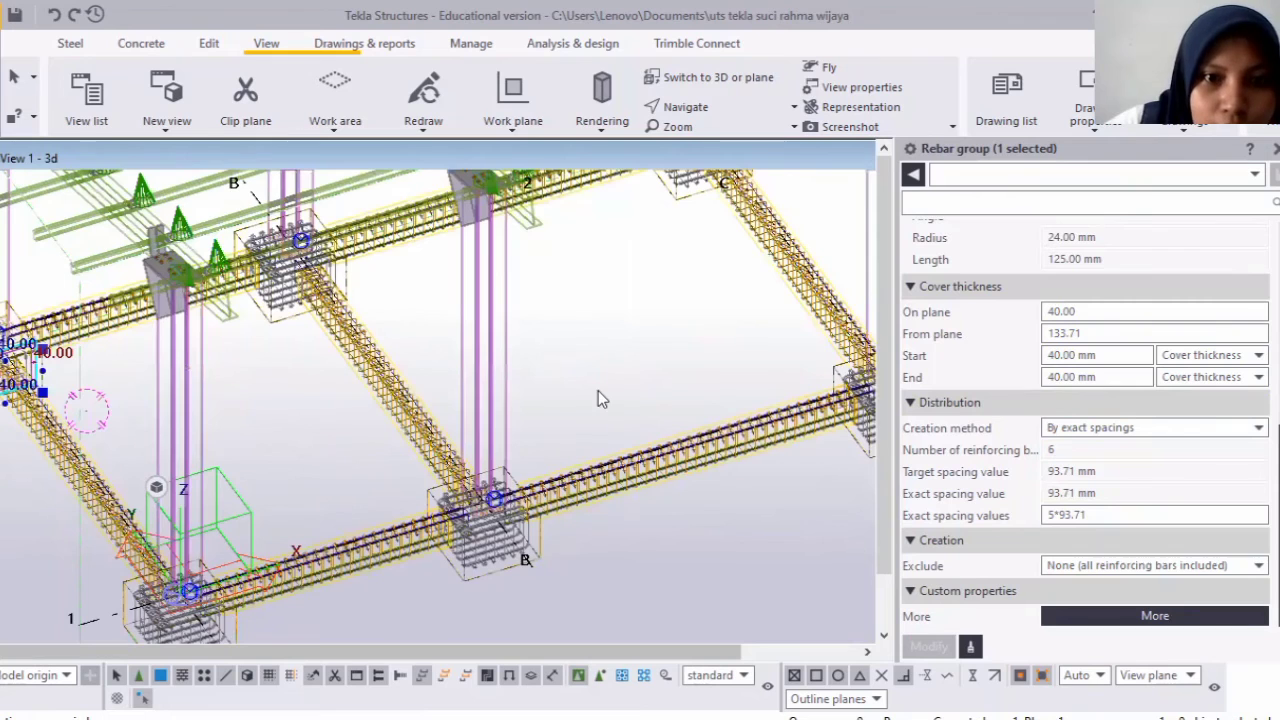
pyautogui.scroll(-3, 598, 398)
pyautogui.scroll(3, 348, 510)
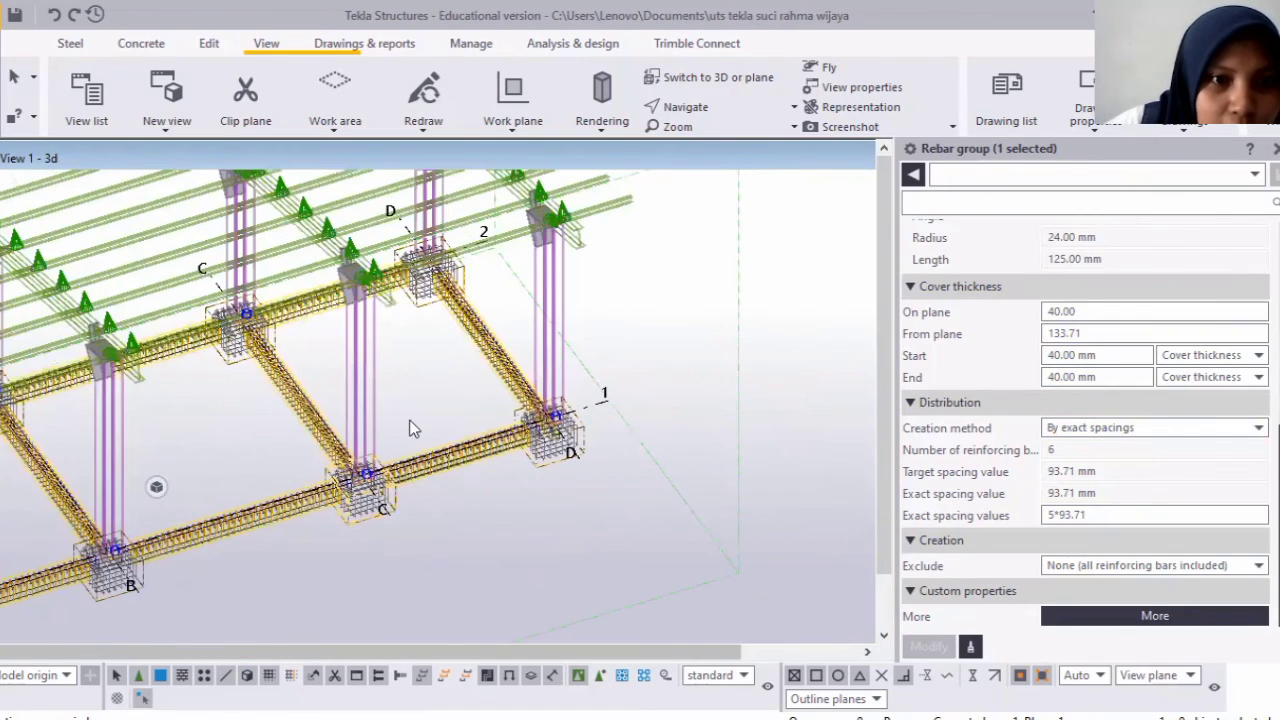
pyautogui.scroll(2, 413, 428)
pyautogui.scroll(2, 340, 529)
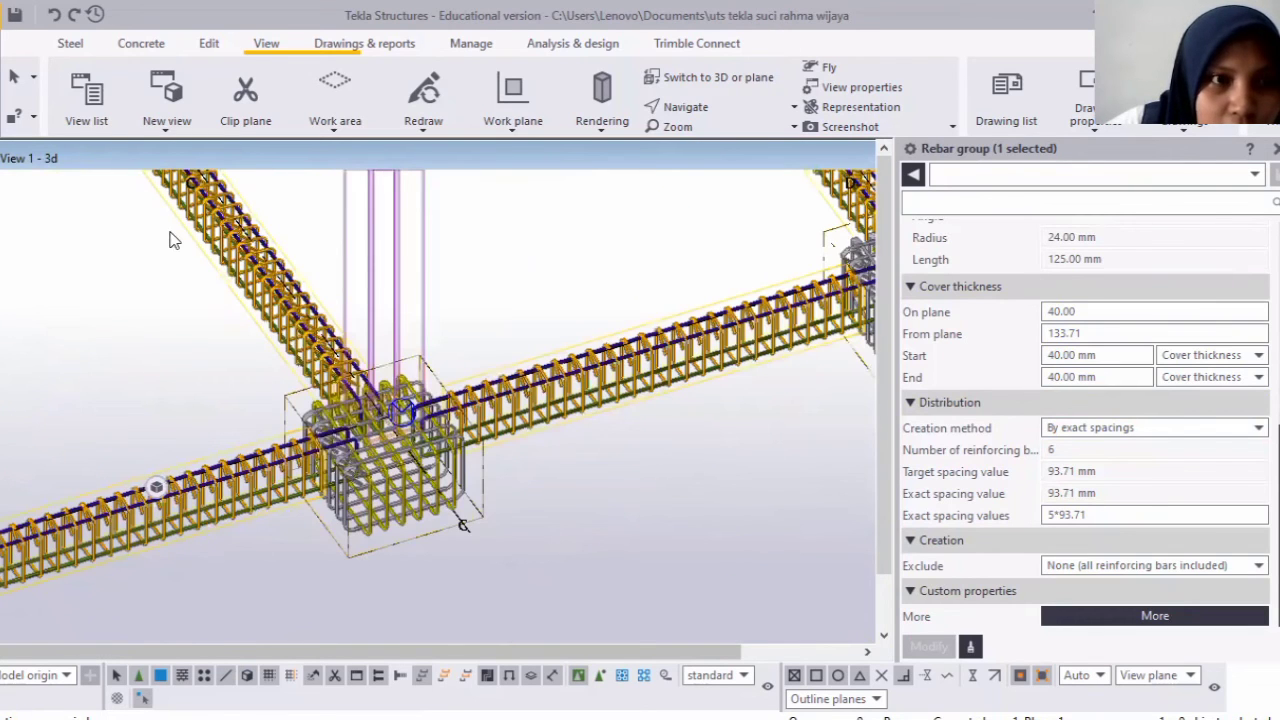
pyautogui.scroll(-2, 165, 240)
pyautogui.scroll(-2, 140, 245)
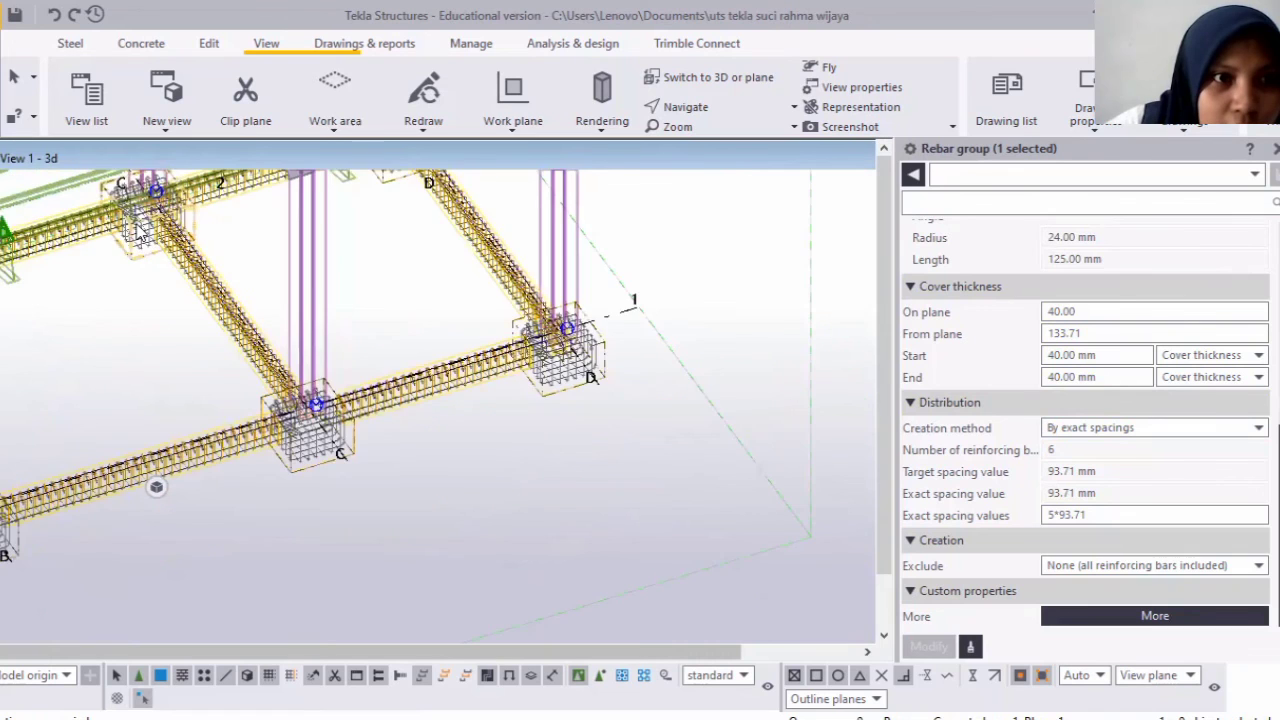
pyautogui.scroll(2, 142, 230)
pyautogui.scroll(3, 170, 336)
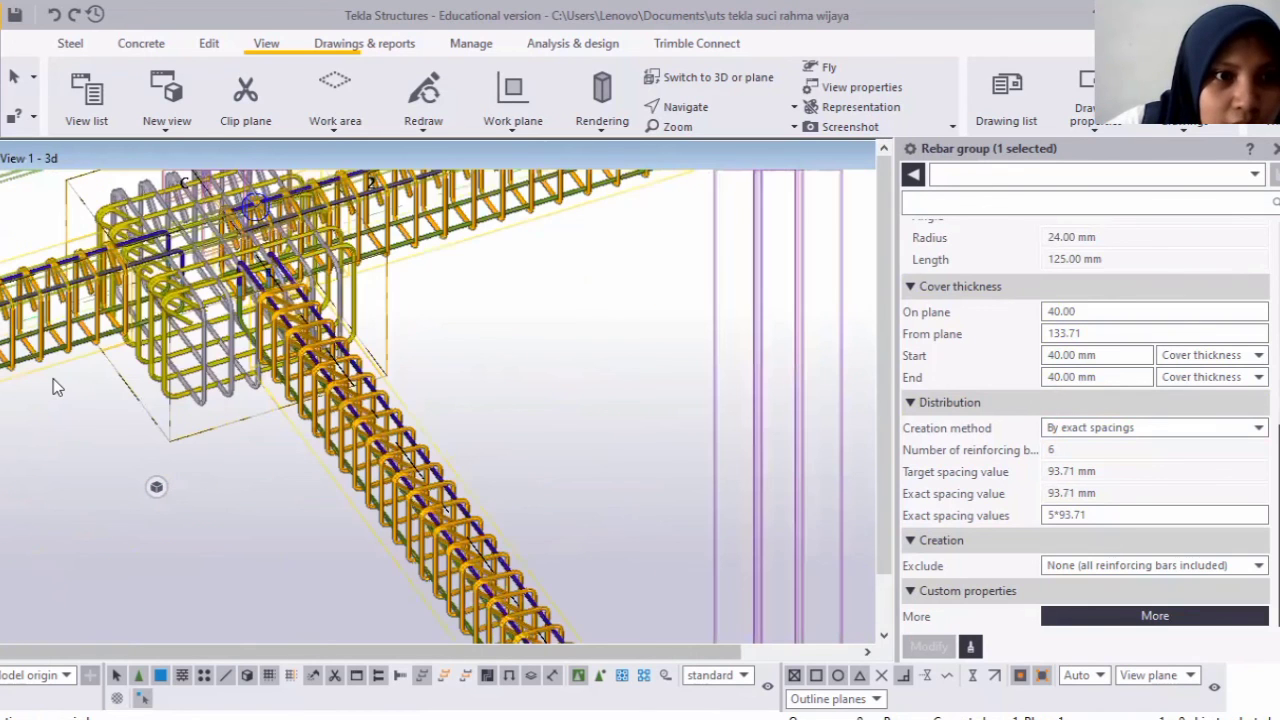
pyautogui.scroll(-1, 162, 400)
pyautogui.scroll(-3, 416, 253)
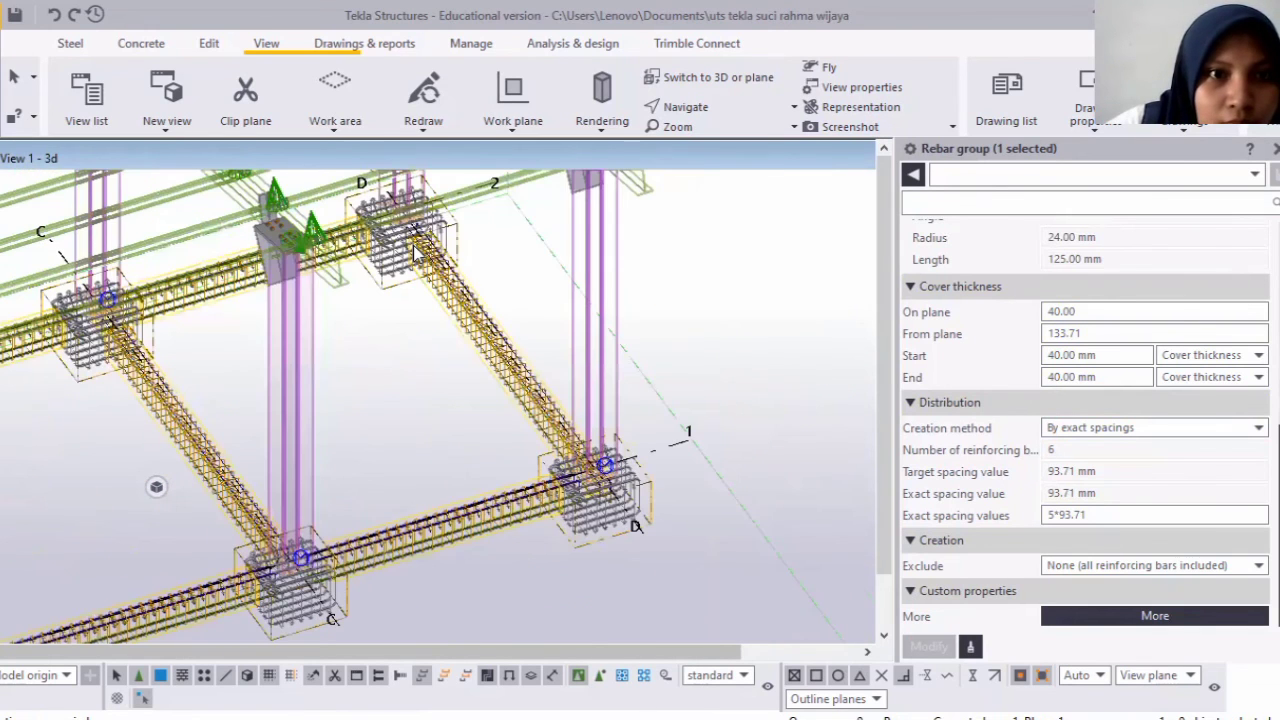
pyautogui.scroll(2, 416, 253)
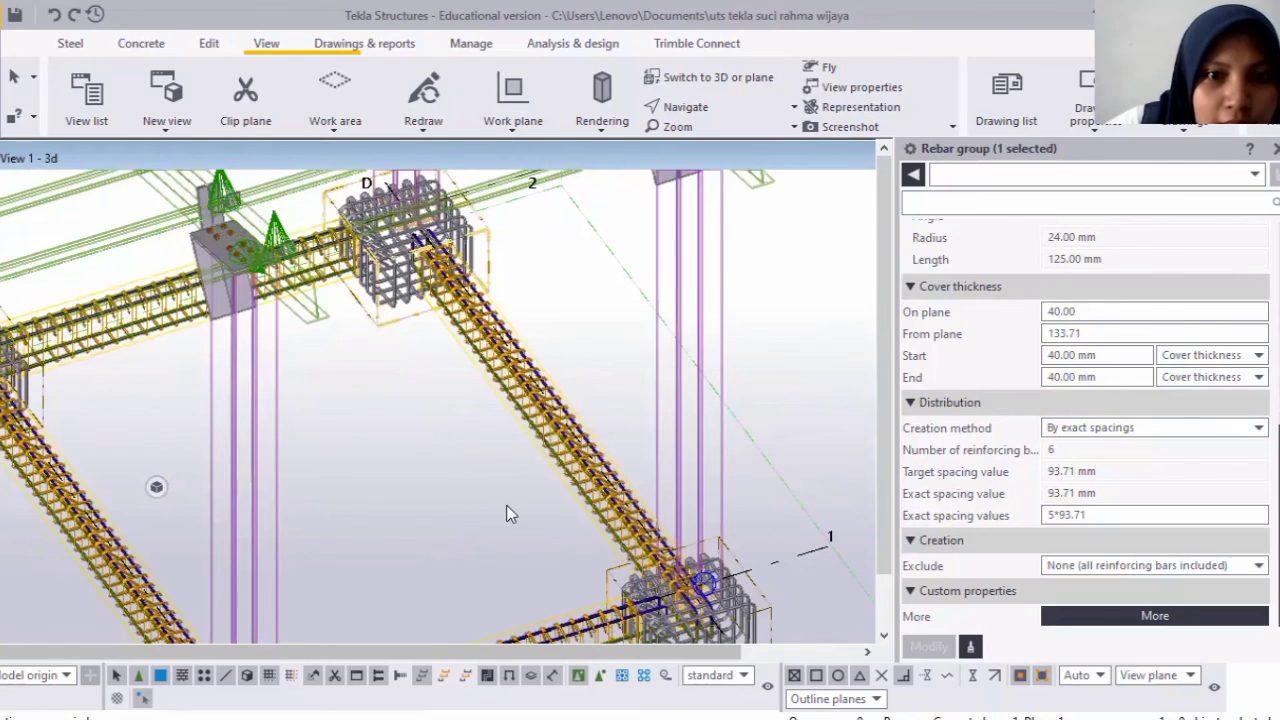
pyautogui.moveTo(510, 513); pyautogui.dragTo(380, 321, button='middle')
pyautogui.scroll(-1, 510, 513)
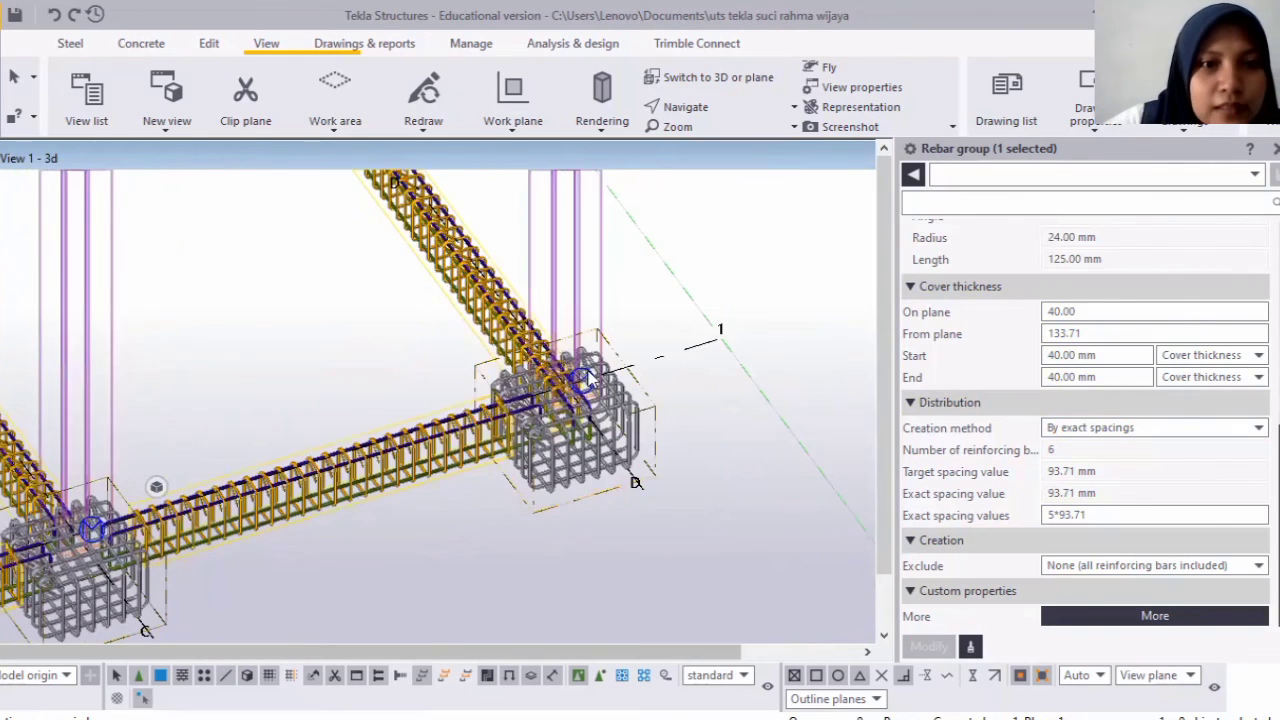
pyautogui.scroll(-3, 417, 527)
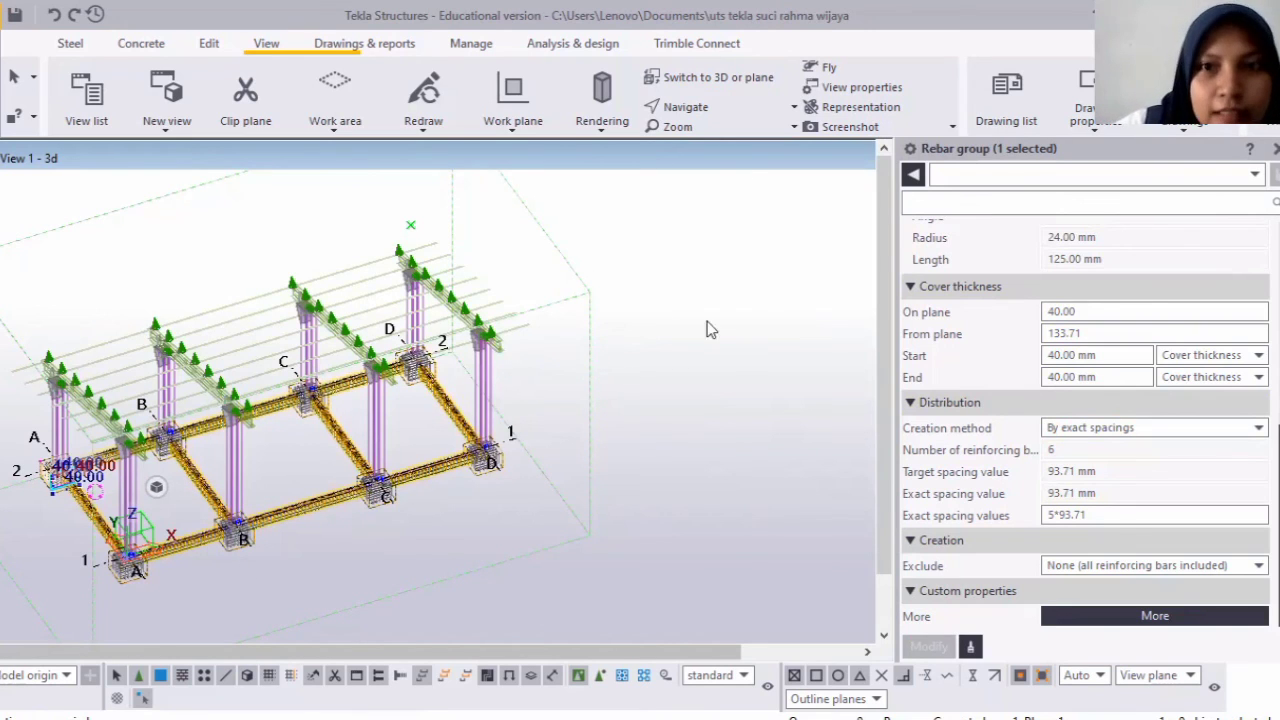
# Clear the rebar selection and switch the 3D view's parts to solid rendering.
pyautogui.rightClick(760, 220)
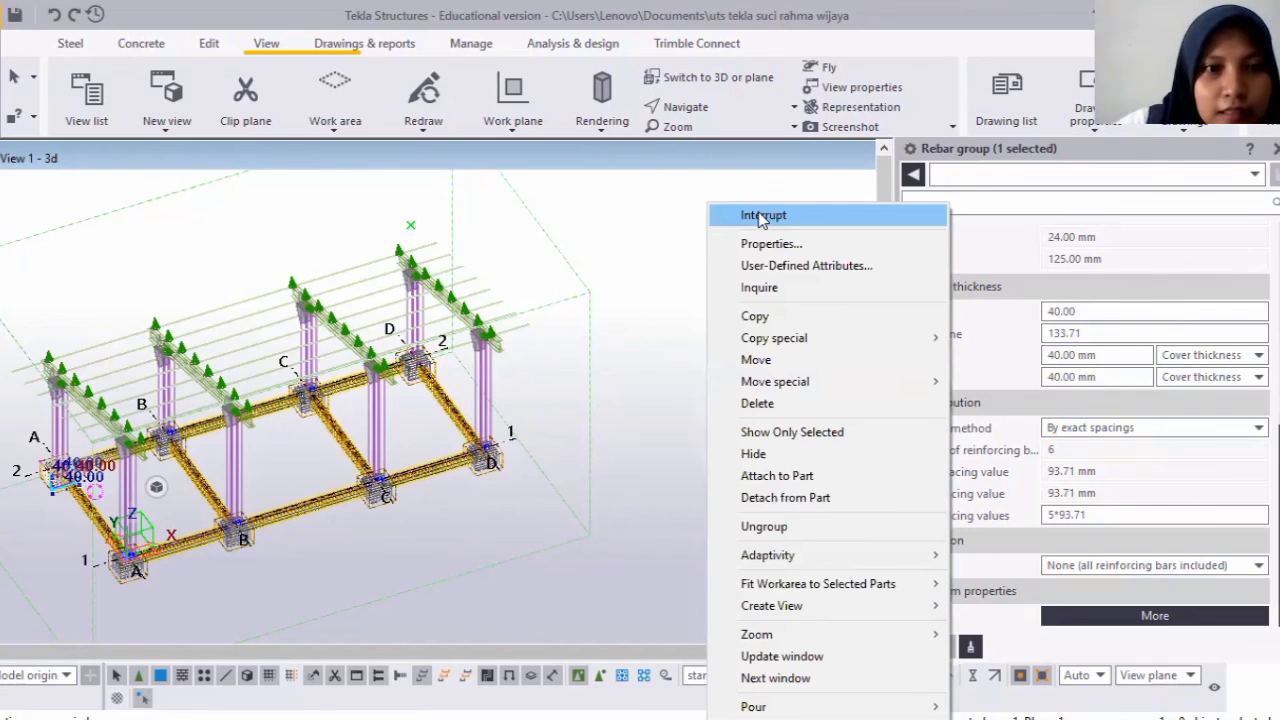
pyautogui.click(332, 539)
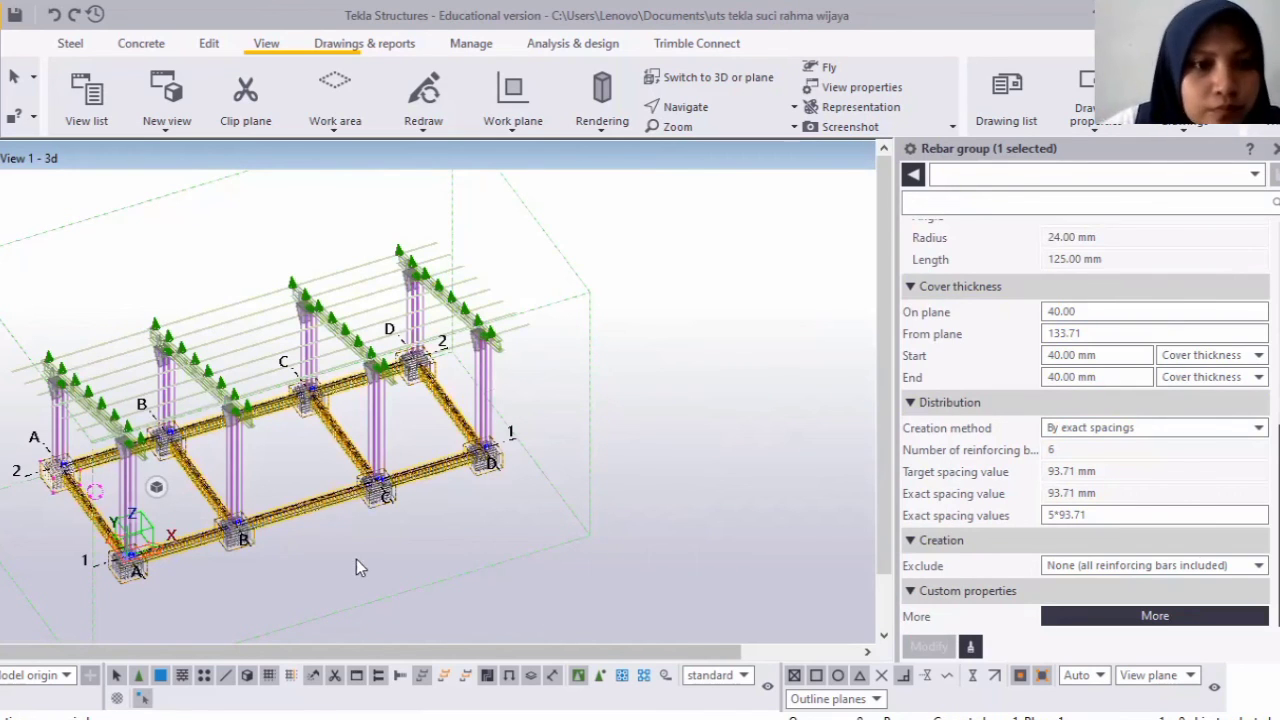
pyautogui.hotkey('ctrl', '4')
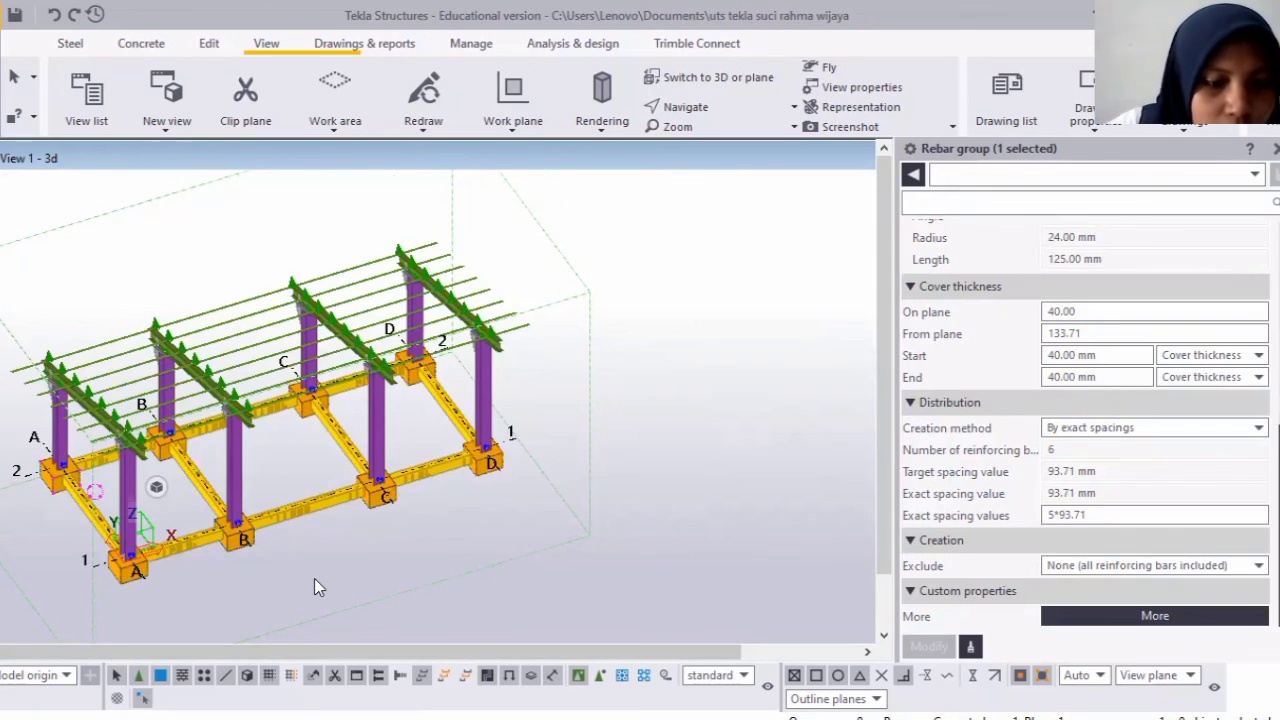
pyautogui.moveTo(314, 578); pyautogui.dragTo(310, 509, button='middle')
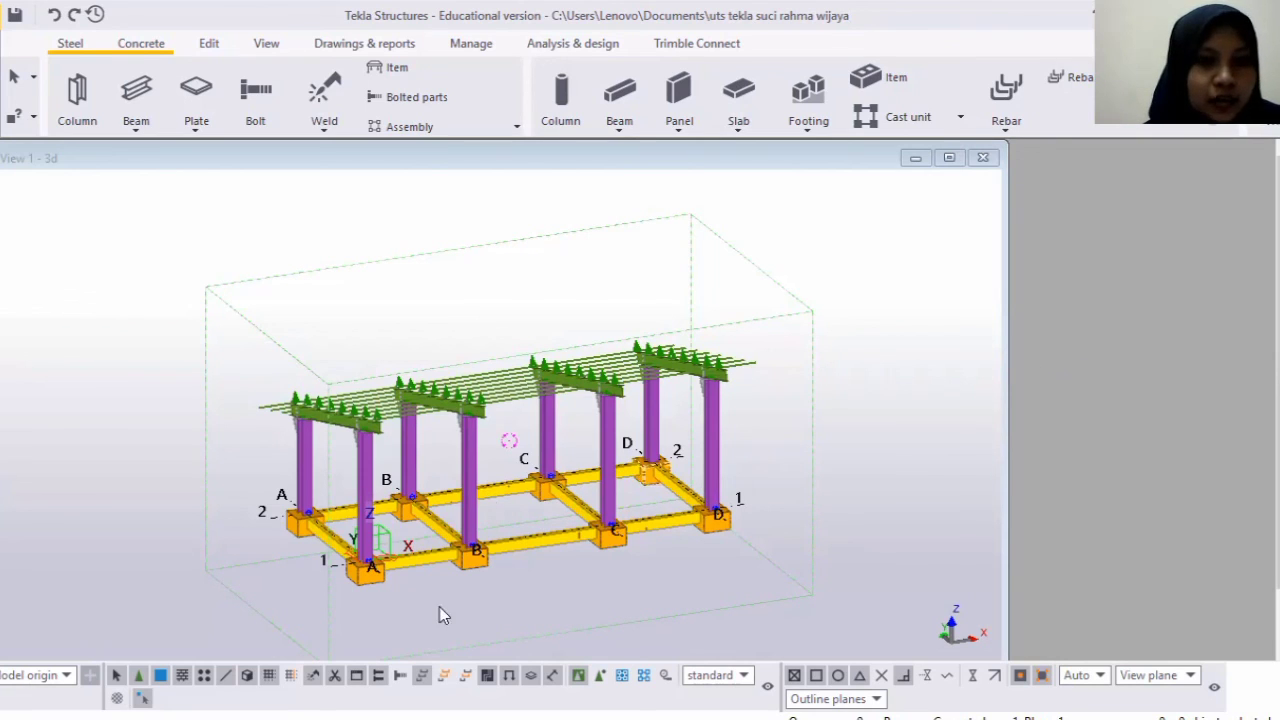
# Search the Applications & components catalog for "base plate".
pyautogui.scroll(2, 340, 566)
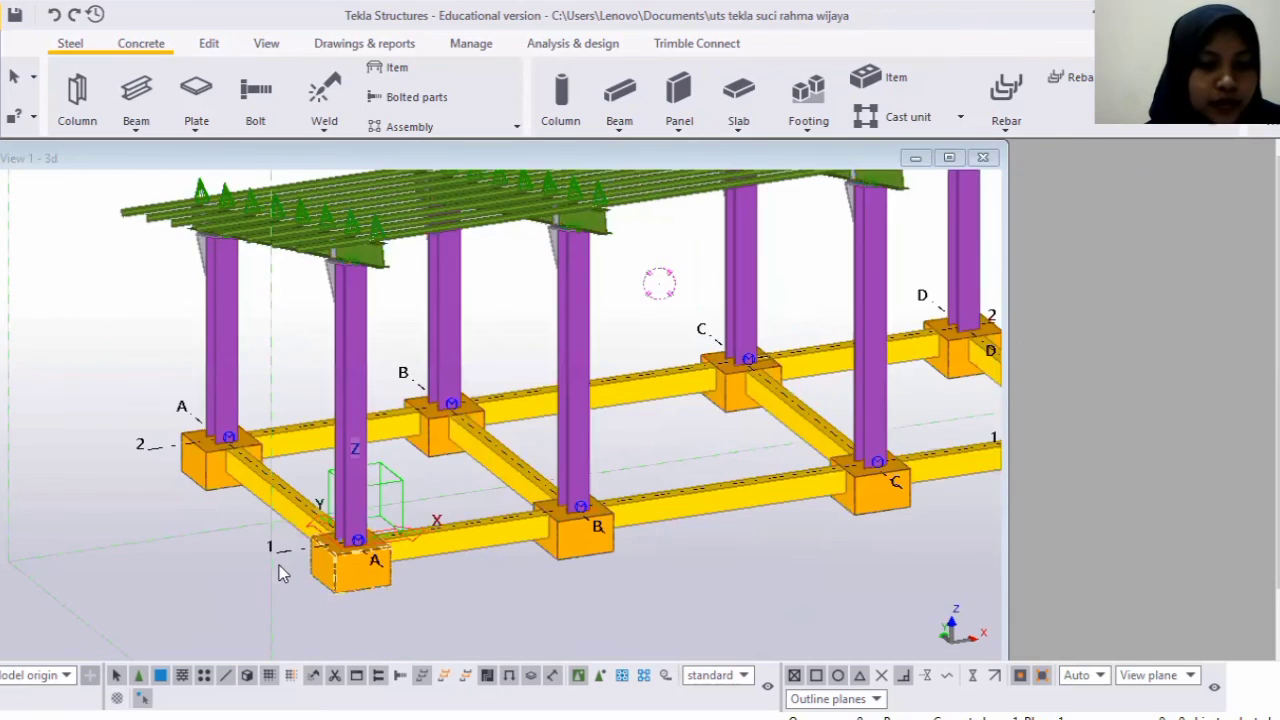
pyautogui.scroll(2, 279, 565)
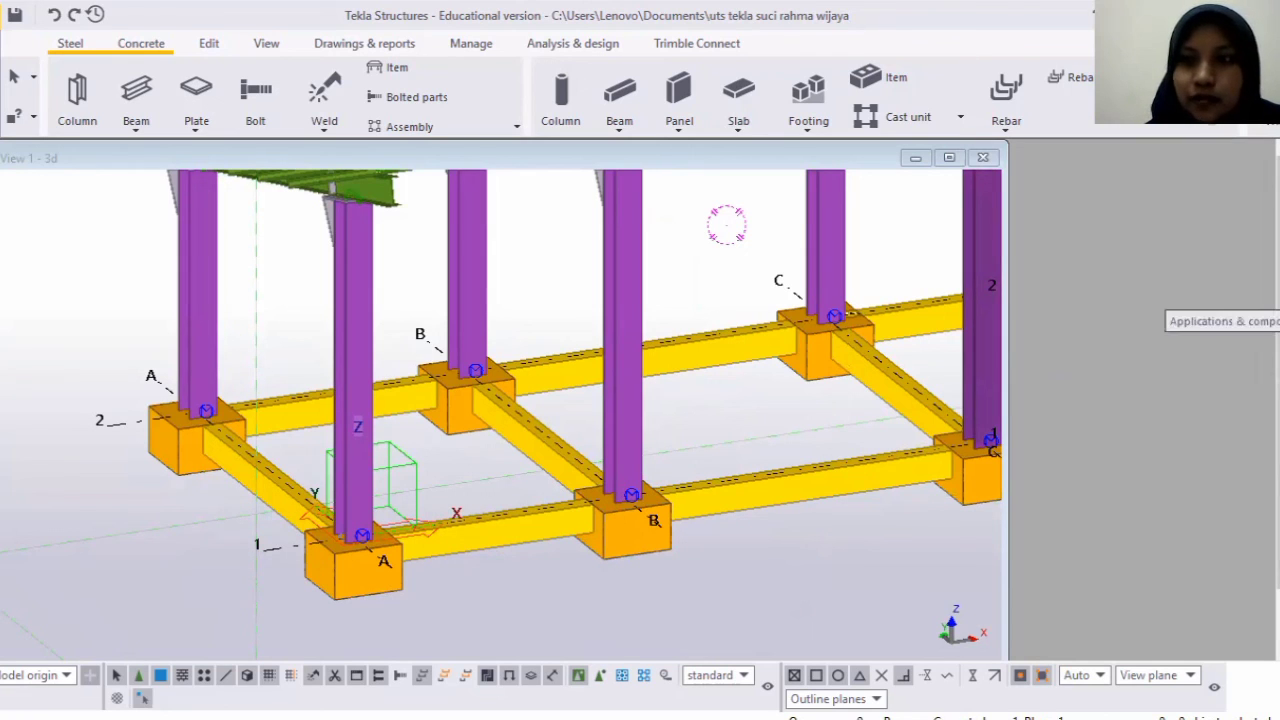
pyautogui.click(1274, 321)
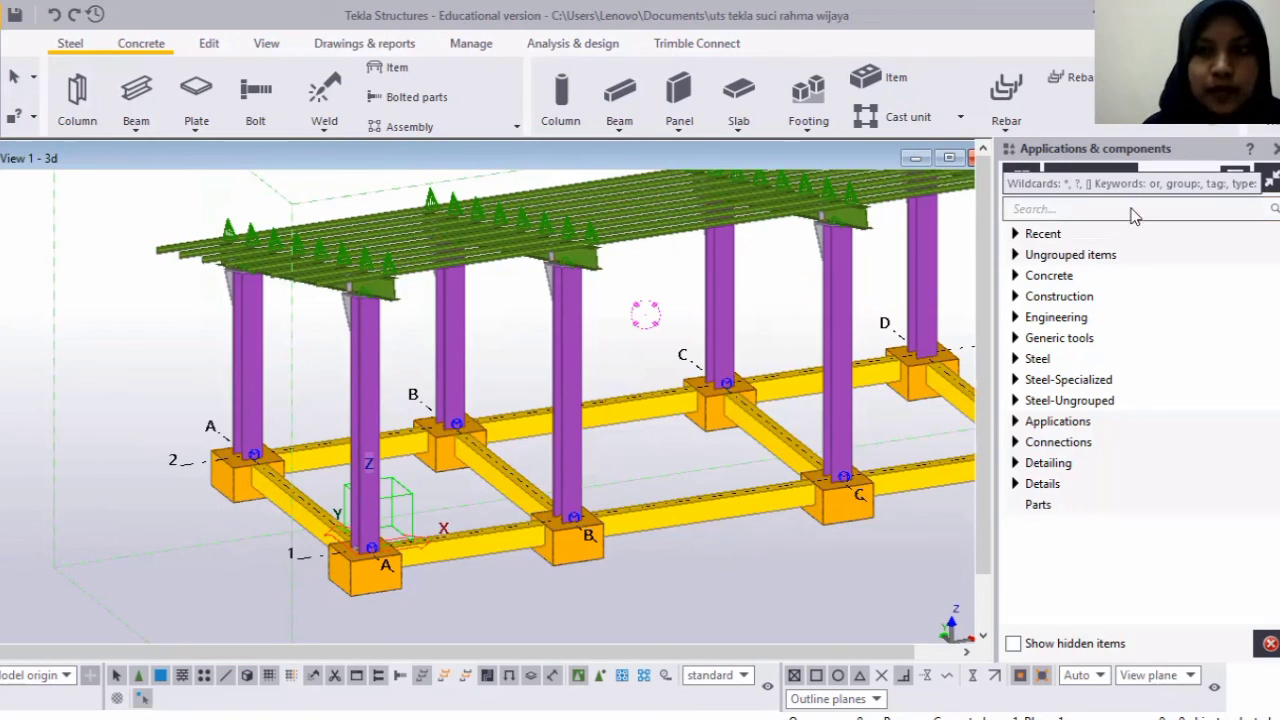
pyautogui.click(1132, 208)
pyautogui.write('base')
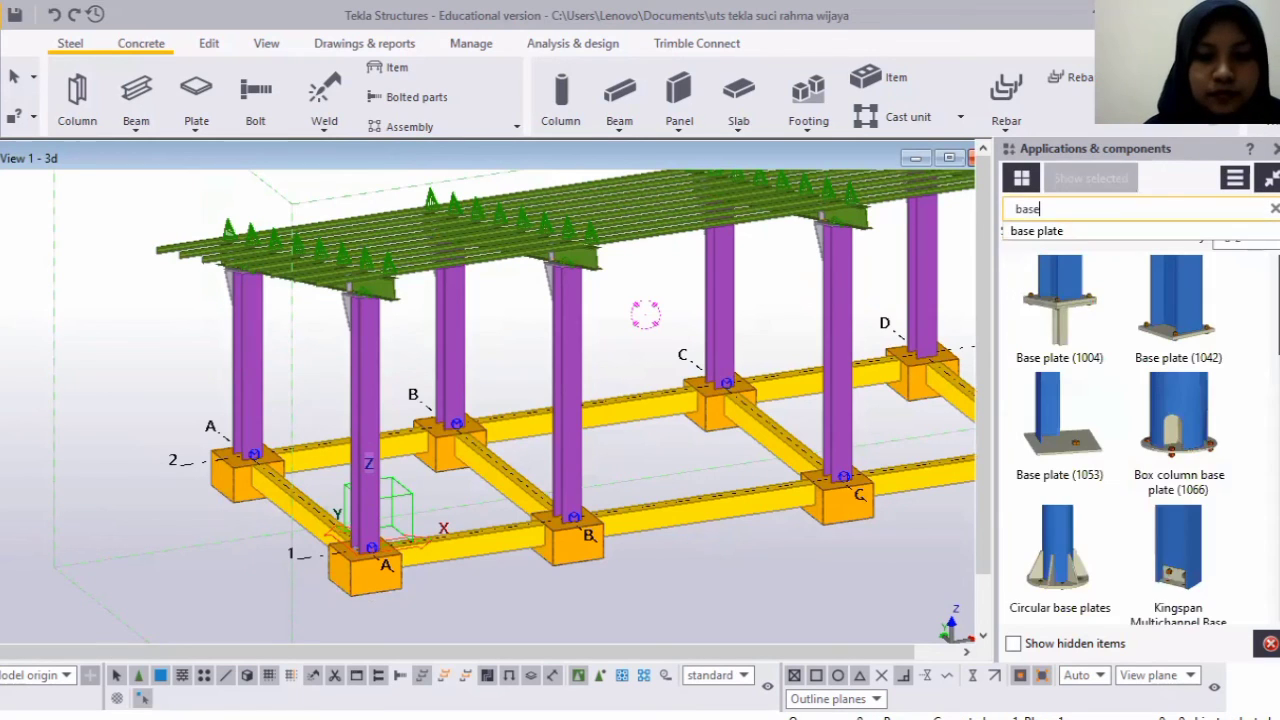
pyautogui.write(' pla')
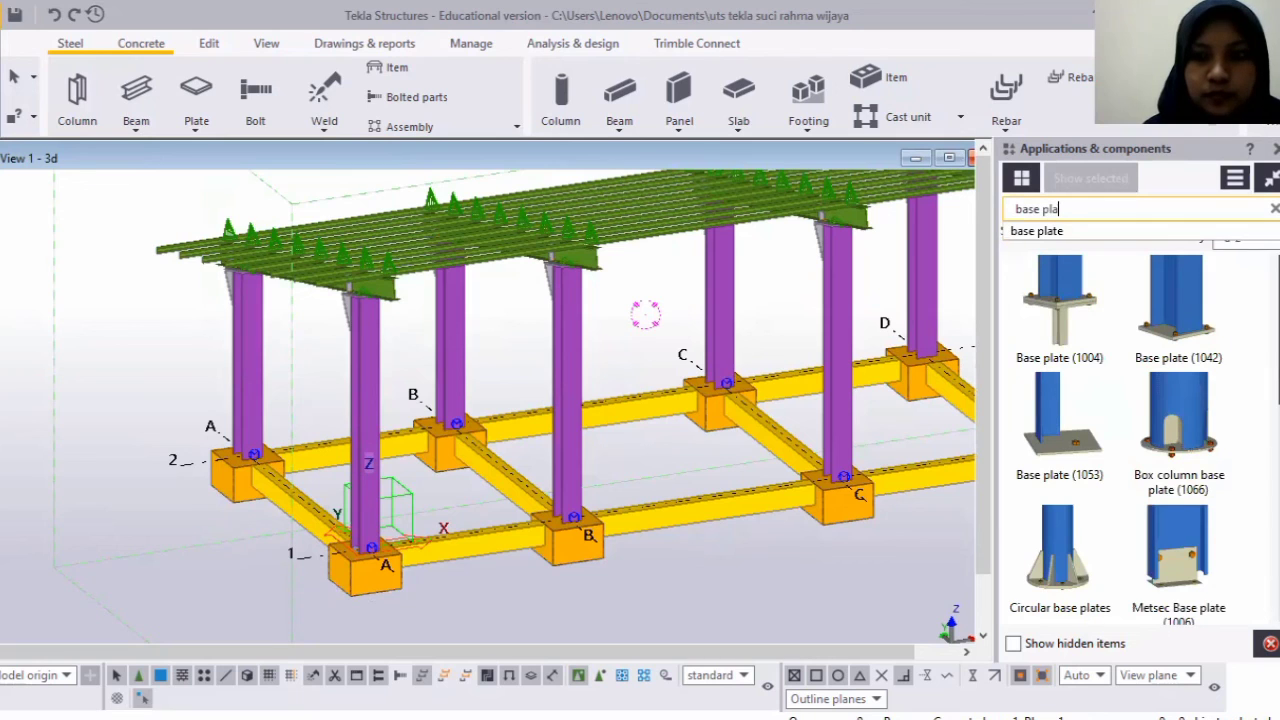
pyautogui.write('te')
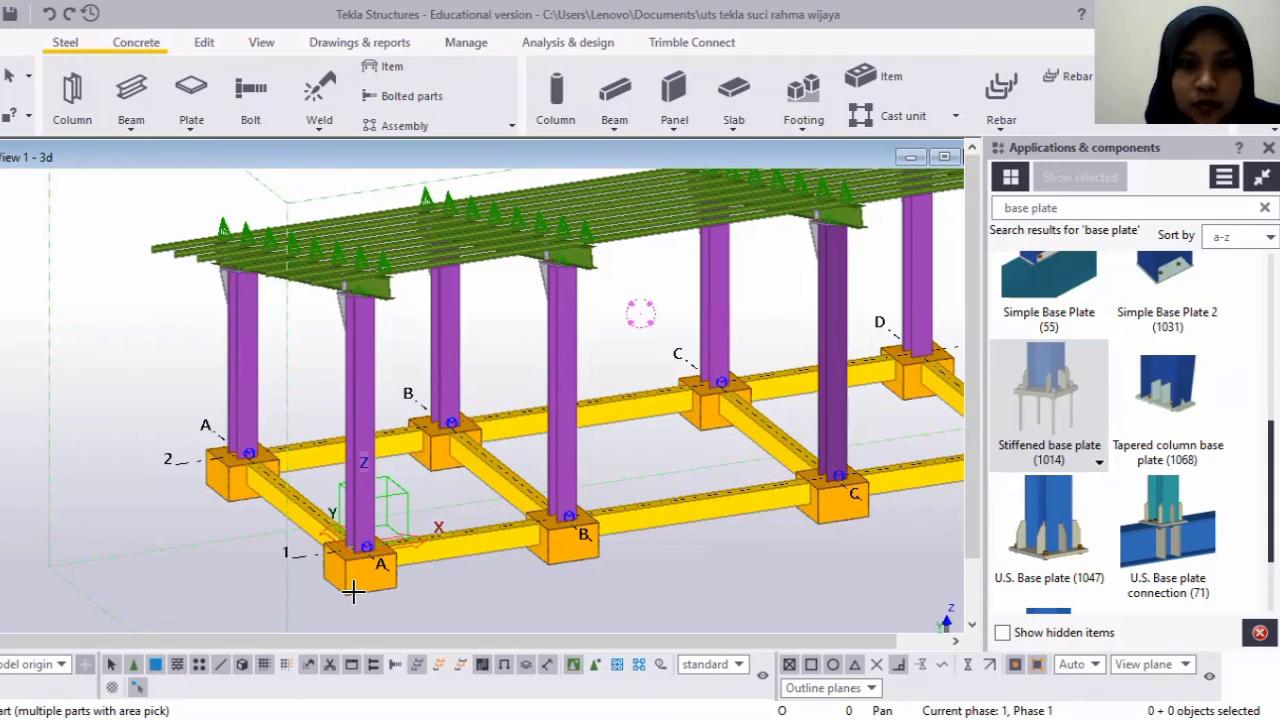
# Add a Stiffened base plate (1014) connection at the foot of the steel column on footing A-1.
pyautogui.scroll(2, 289, 597)
pyautogui.scroll(-2, 223, 577)
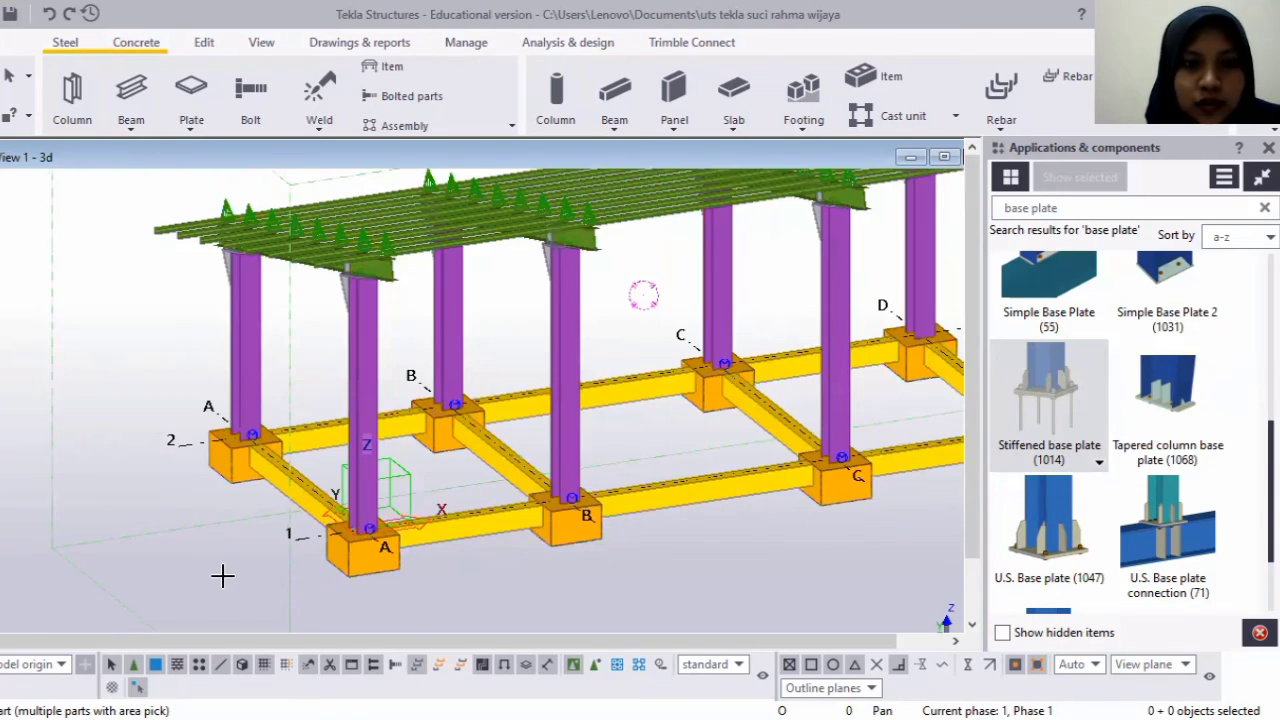
pyautogui.scroll(2, 266, 557)
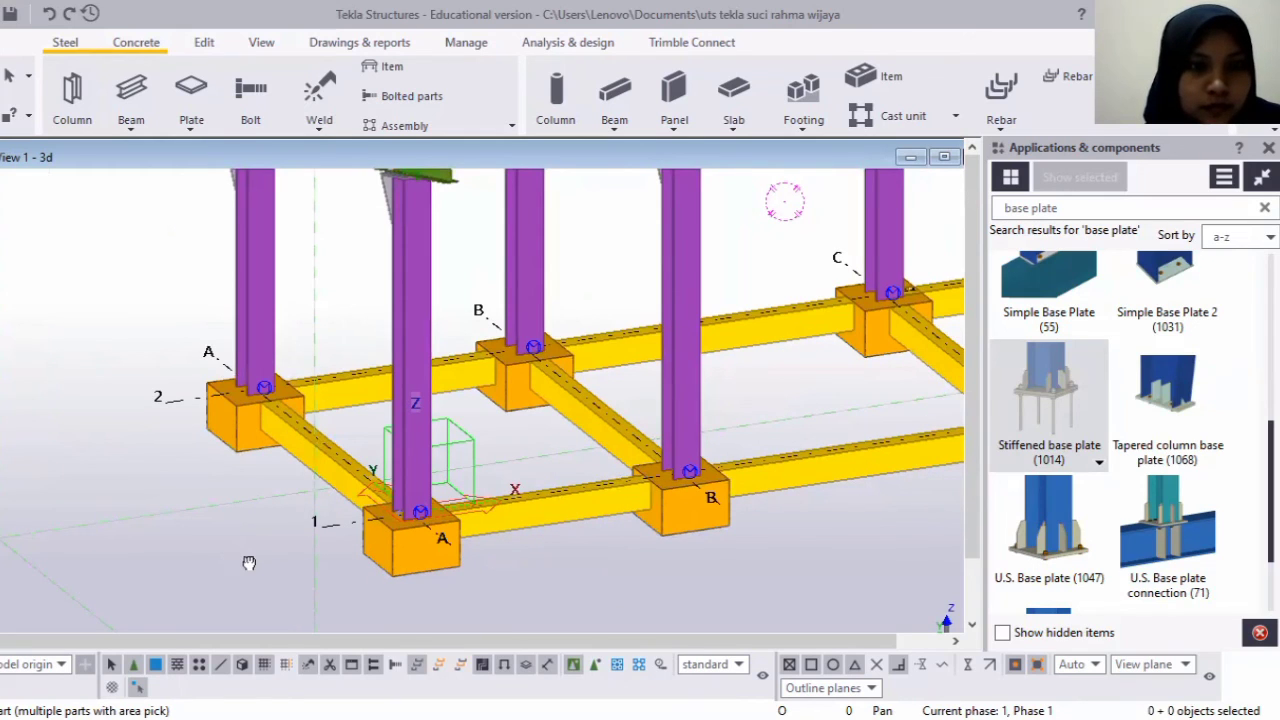
pyautogui.keyDown('ctrl'); pyautogui.moveTo(244, 565); pyautogui.dragTo(321, 323, button='middle'); pyautogui.keyUp('ctrl')
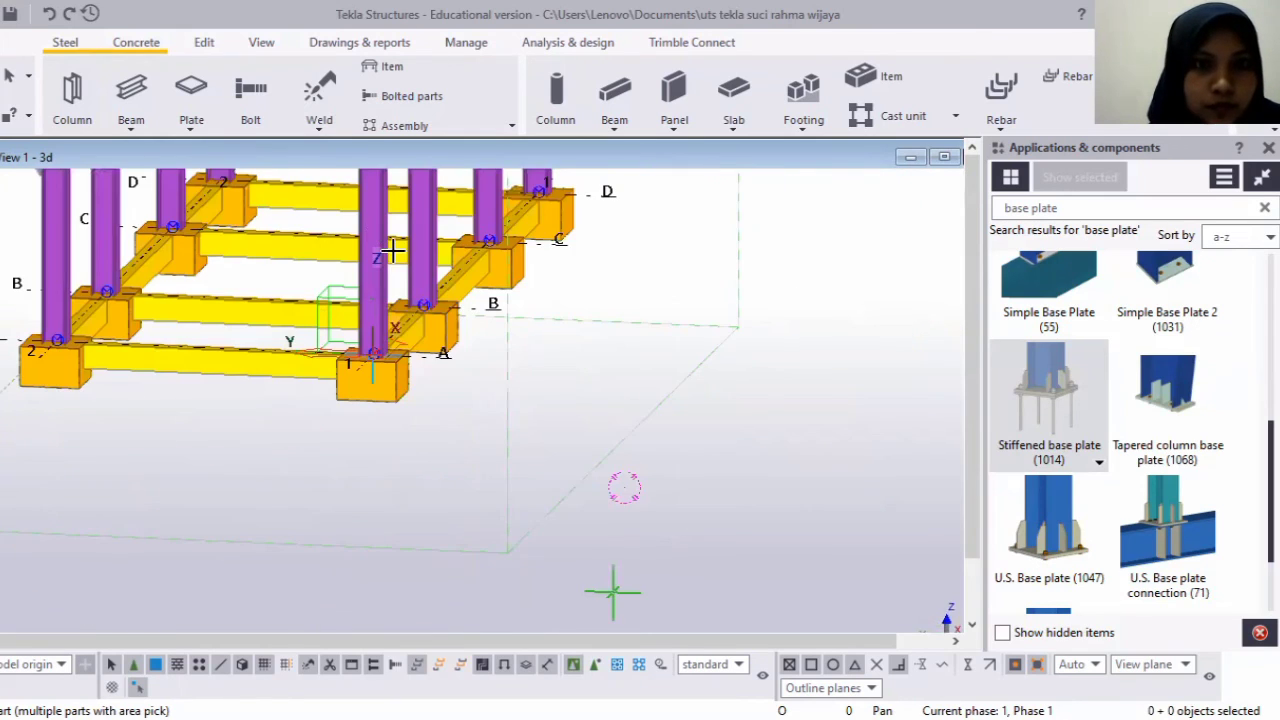
pyautogui.scroll(2, 393, 251)
pyautogui.scroll(2, 404, 236)
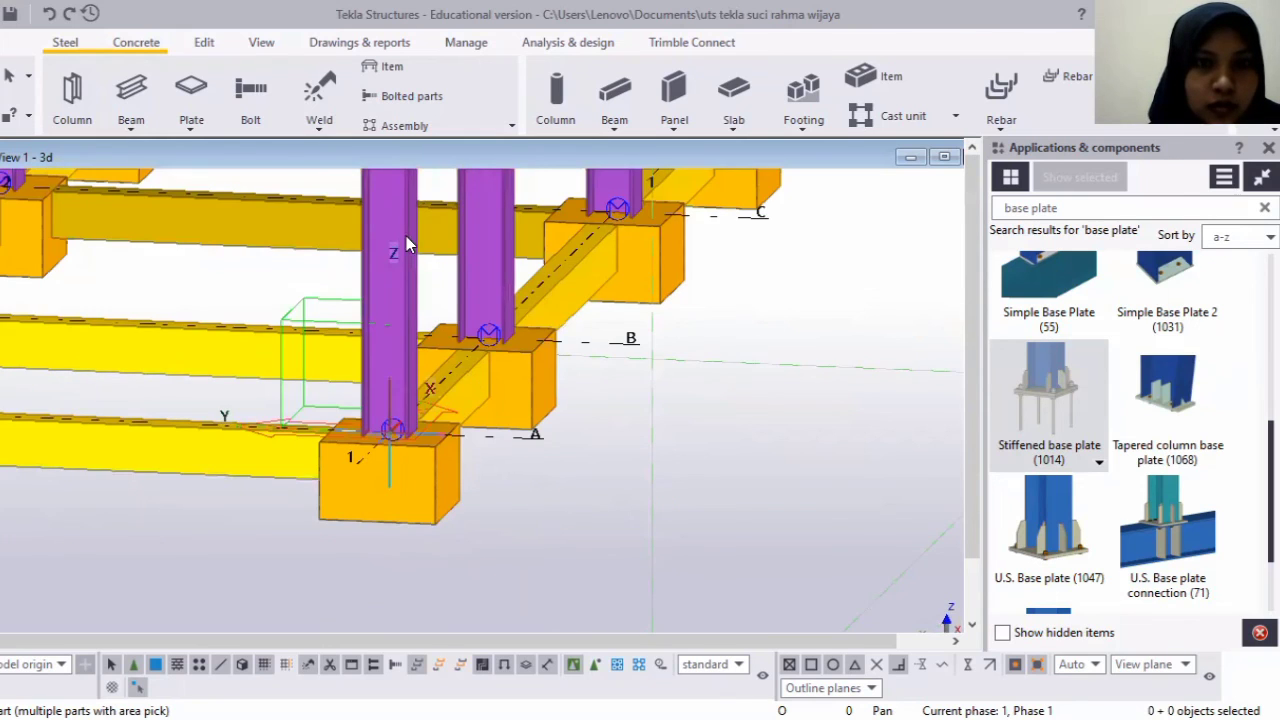
pyautogui.scroll(1, 404, 235)
pyautogui.click(404, 235)
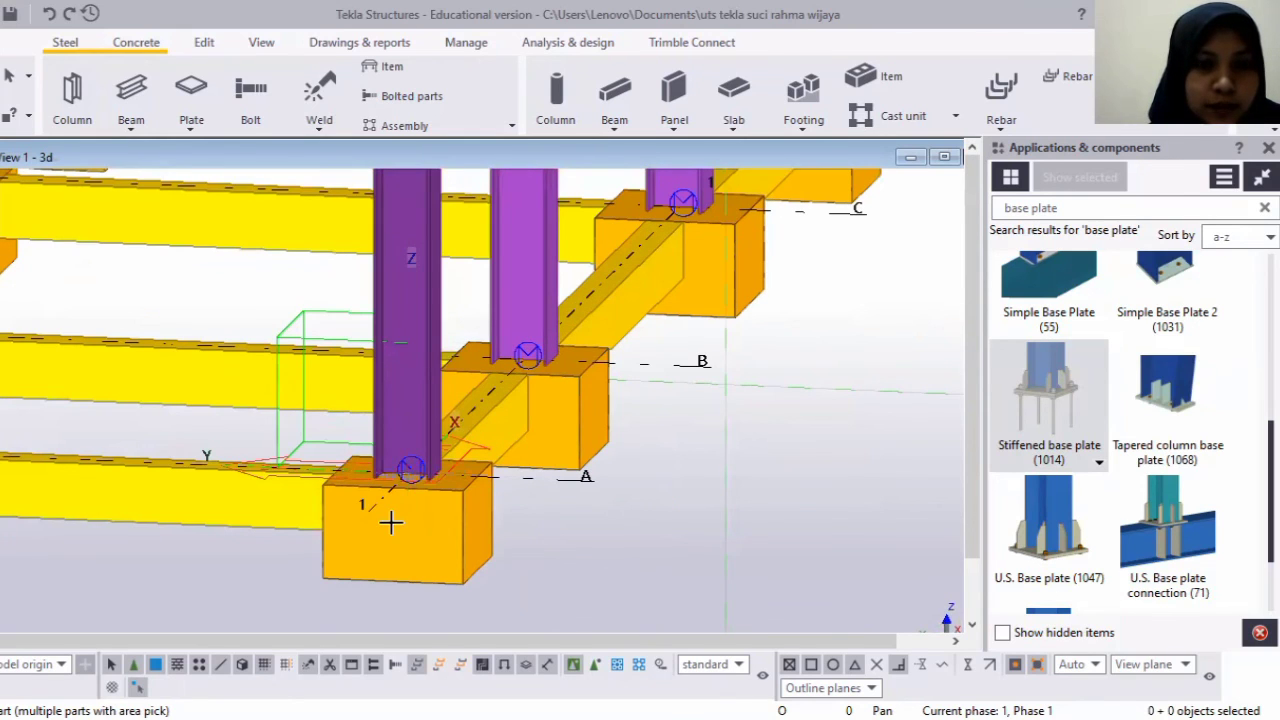
pyautogui.scroll(1, 385, 543)
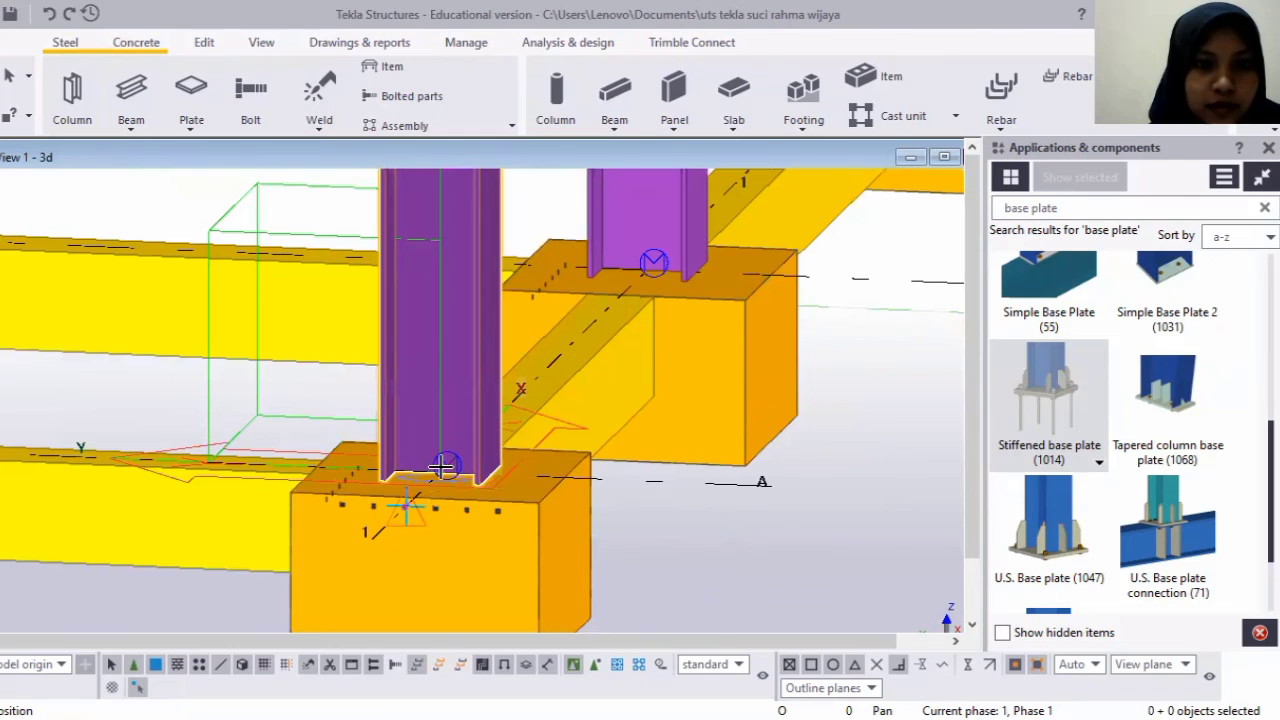
pyautogui.scroll(1, 446, 462)
pyautogui.scroll(1, 444, 491)
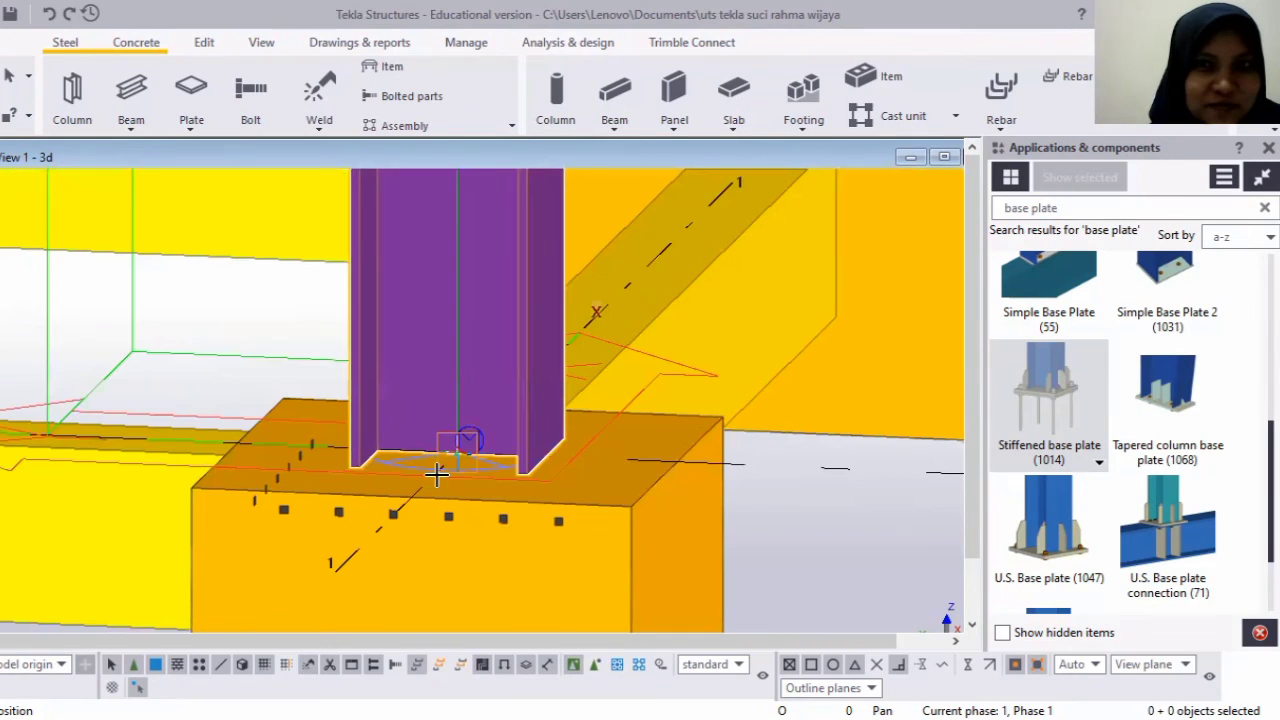
pyautogui.scroll(1, 442, 489)
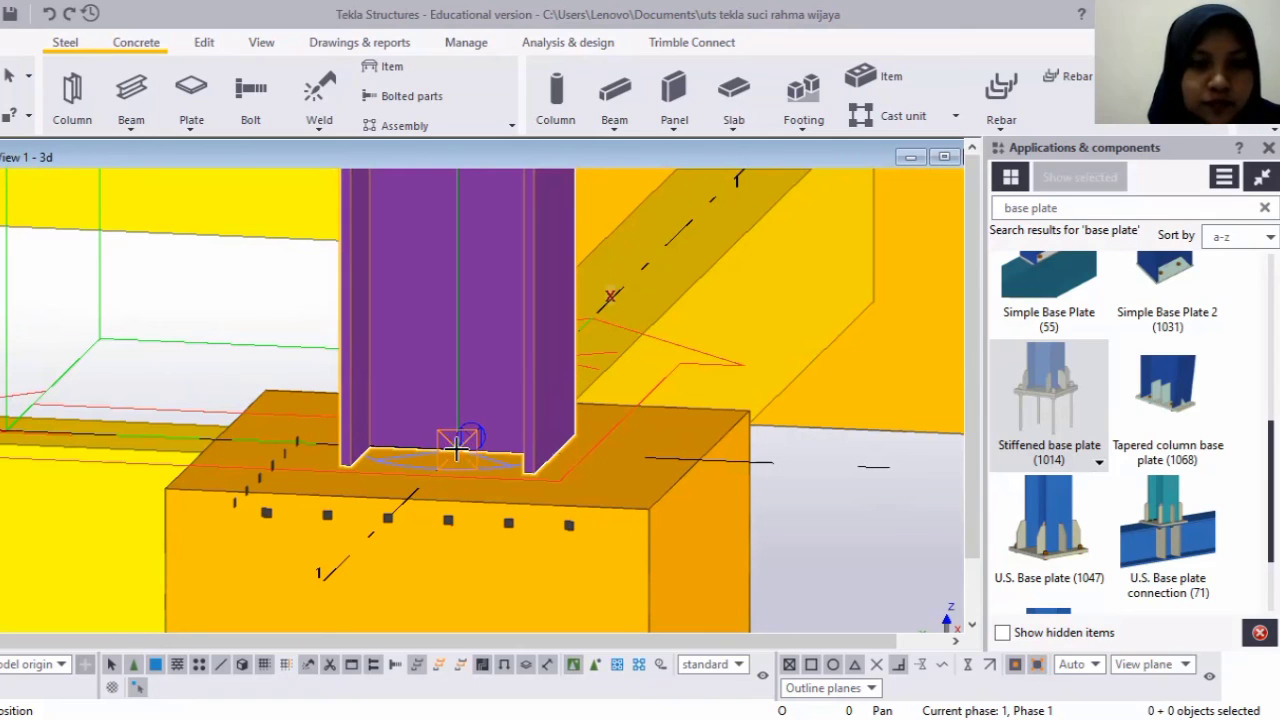
pyautogui.click(456, 450)
# Add the same stiffened base plate at the foot of the column on footing A-2 and end the placement command.
pyautogui.scroll(-2, 456, 450)
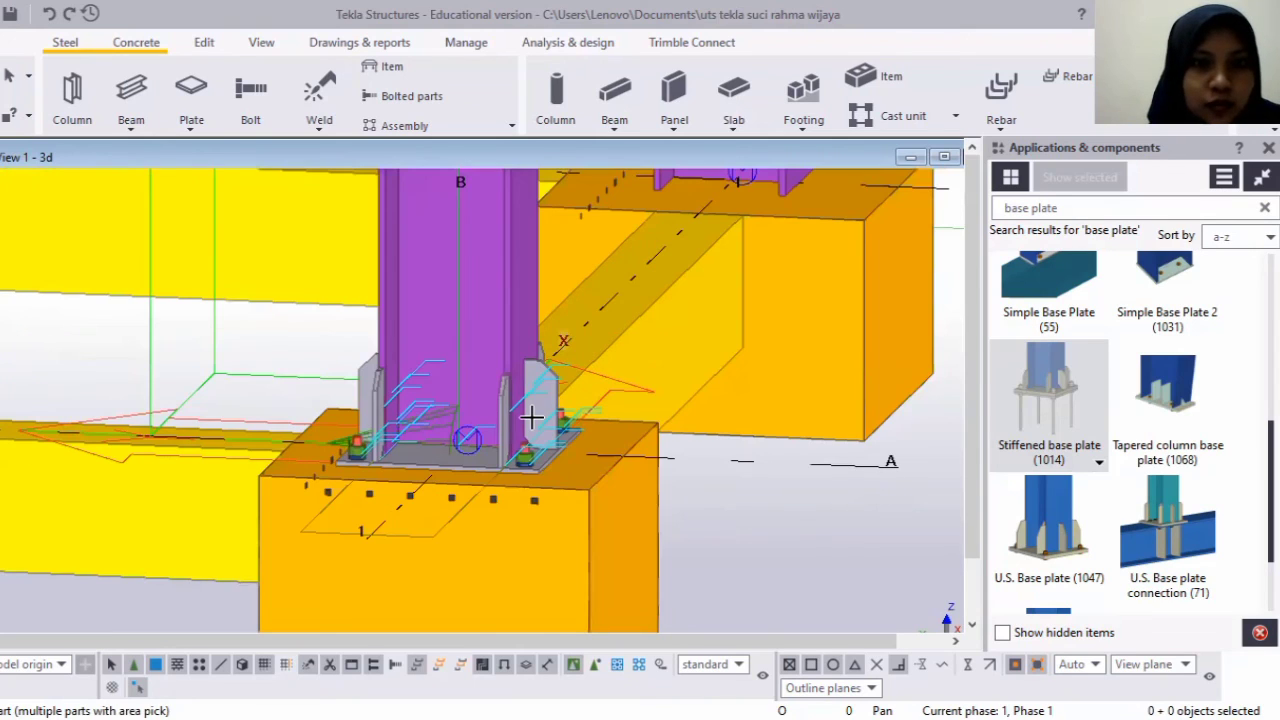
pyautogui.scroll(-2, 531, 418)
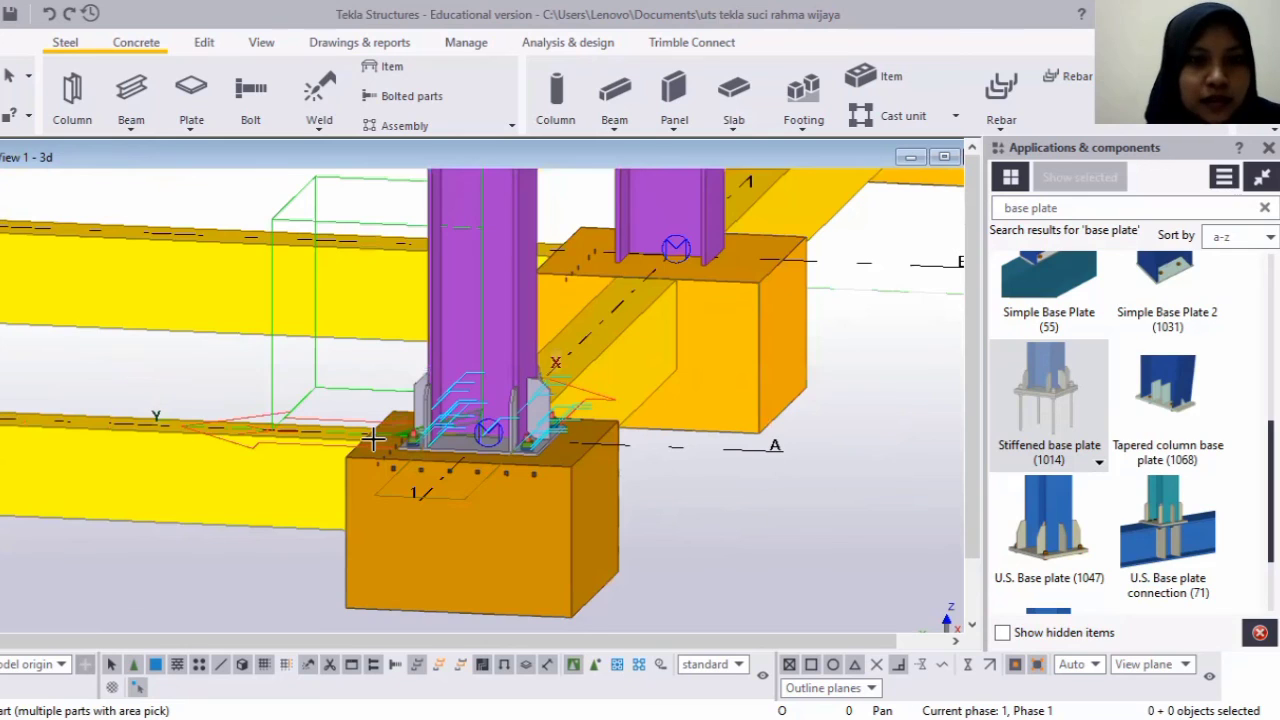
pyautogui.scroll(-1, 418, 413)
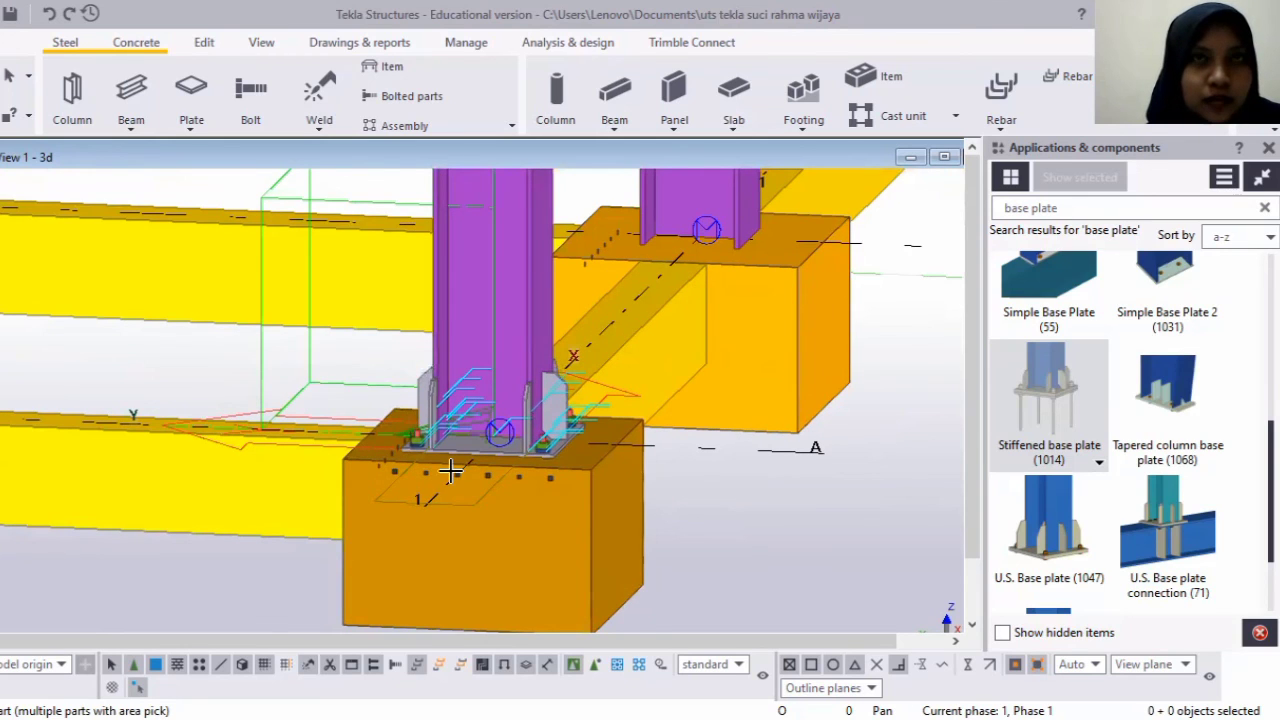
pyautogui.scroll(1, 448, 480)
pyautogui.scroll(-3, 280, 505)
pyautogui.scroll(1, 214, 449)
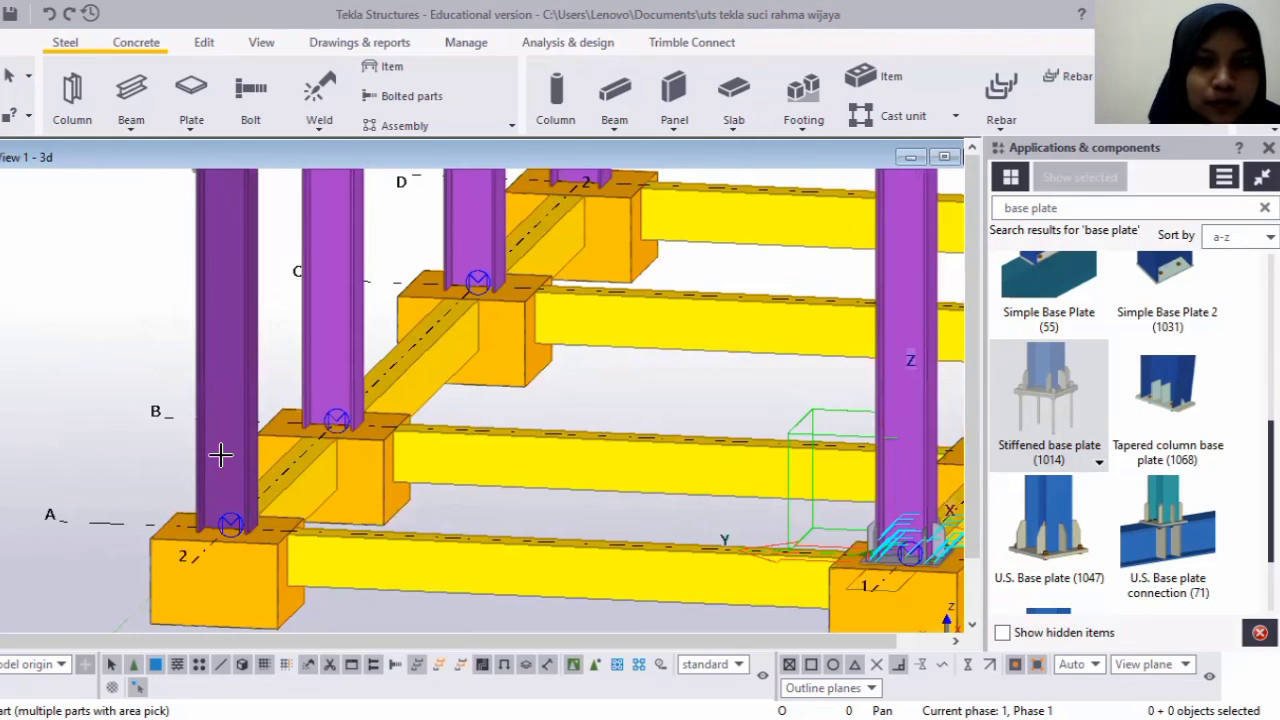
pyautogui.scroll(-1, 218, 455)
pyautogui.scroll(1, 220, 470)
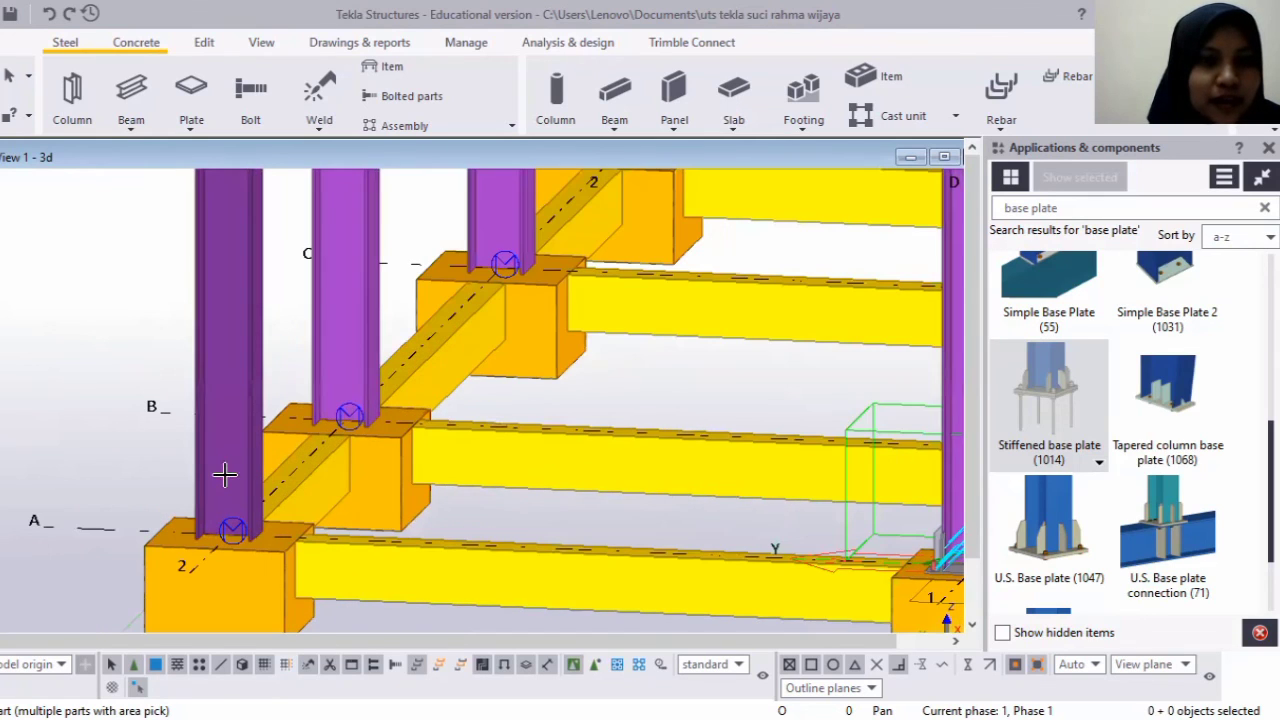
pyautogui.scroll(1, 210, 492)
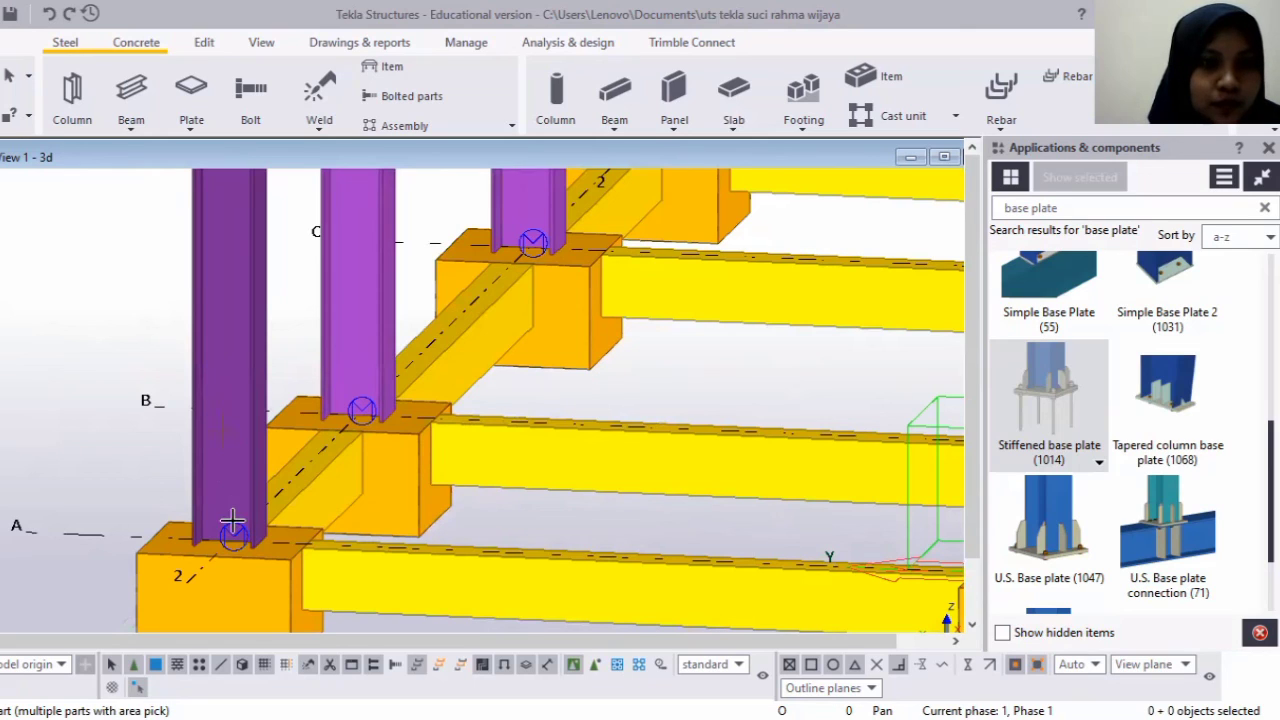
pyautogui.click(188, 569)
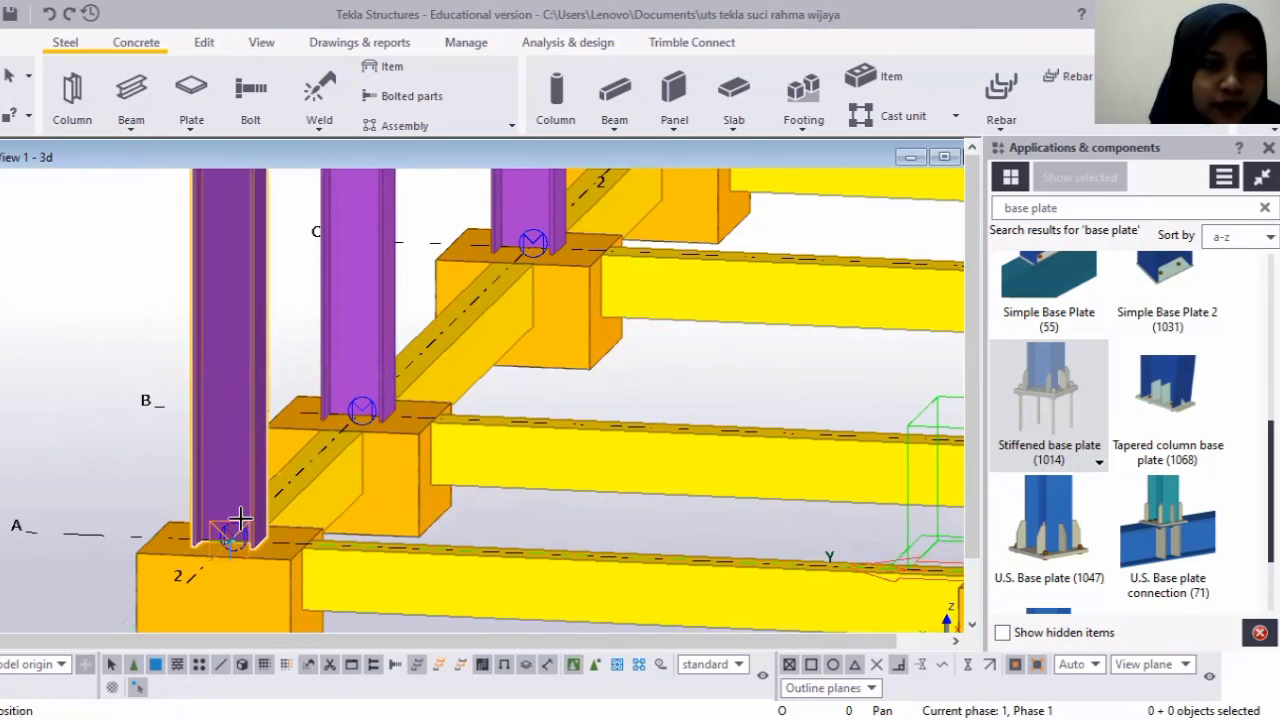
pyautogui.scroll(2, 248, 501)
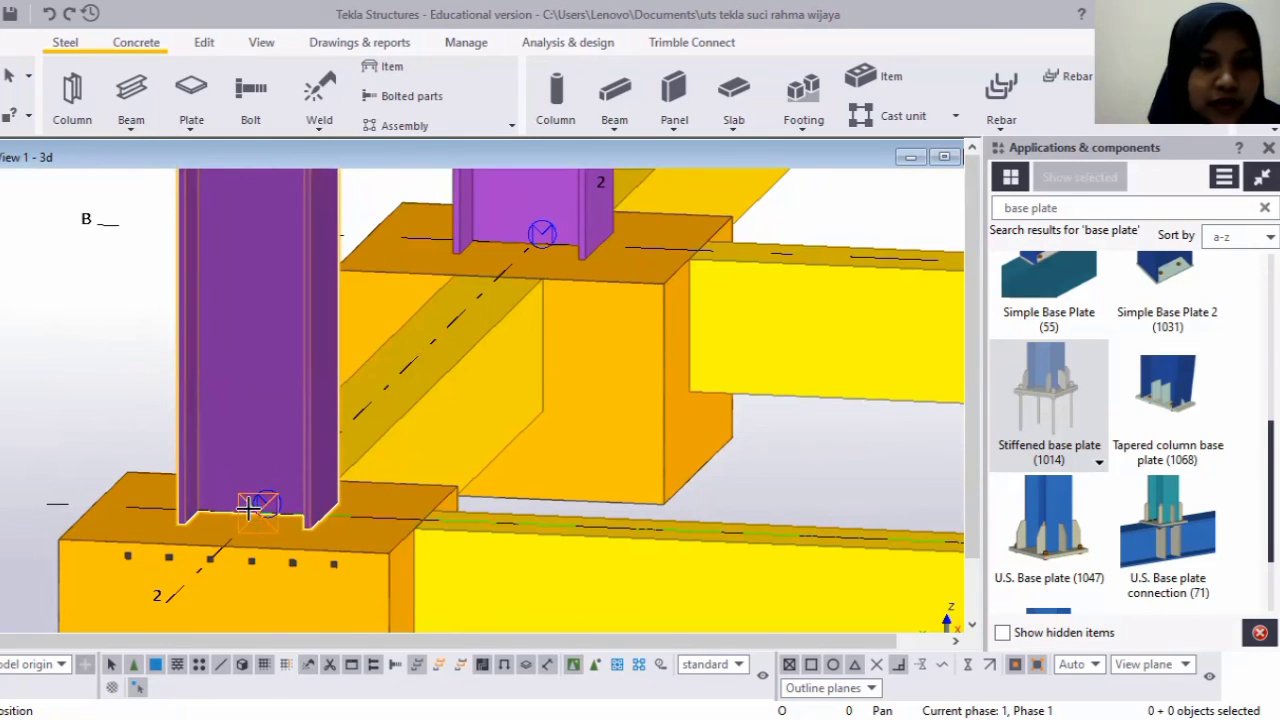
pyautogui.click(261, 504)
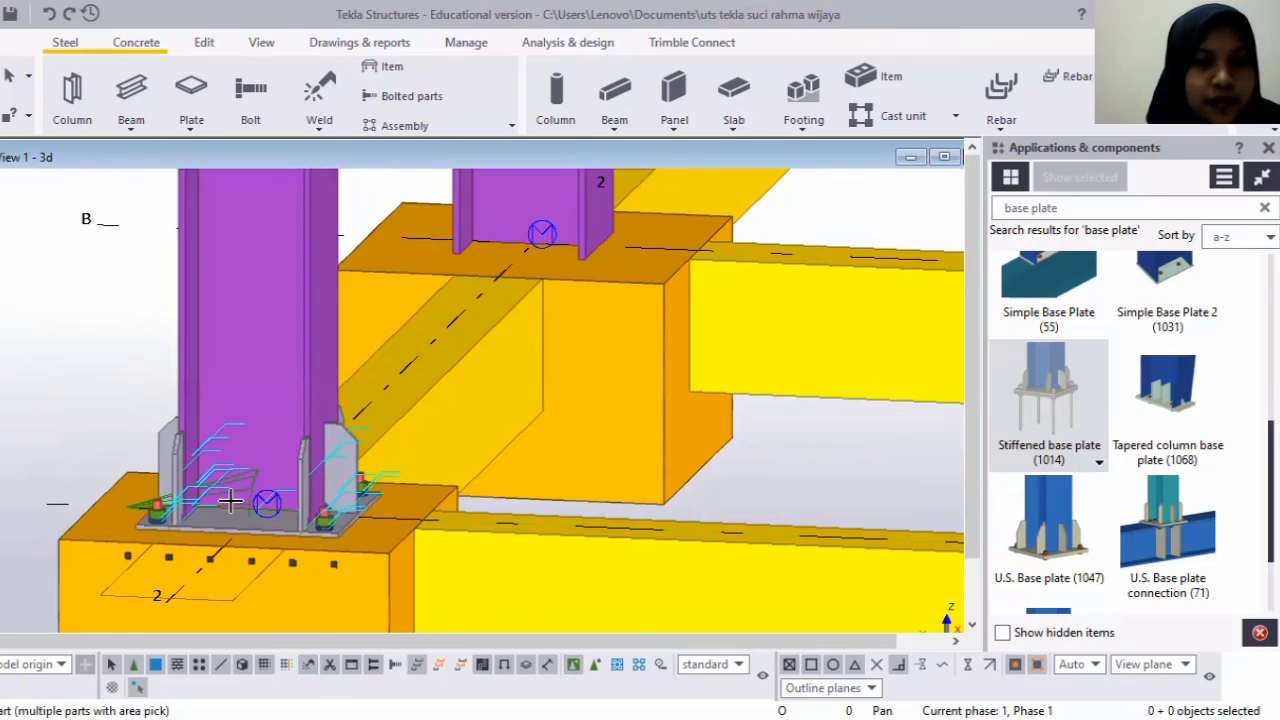
pyautogui.scroll(-2, 226, 465)
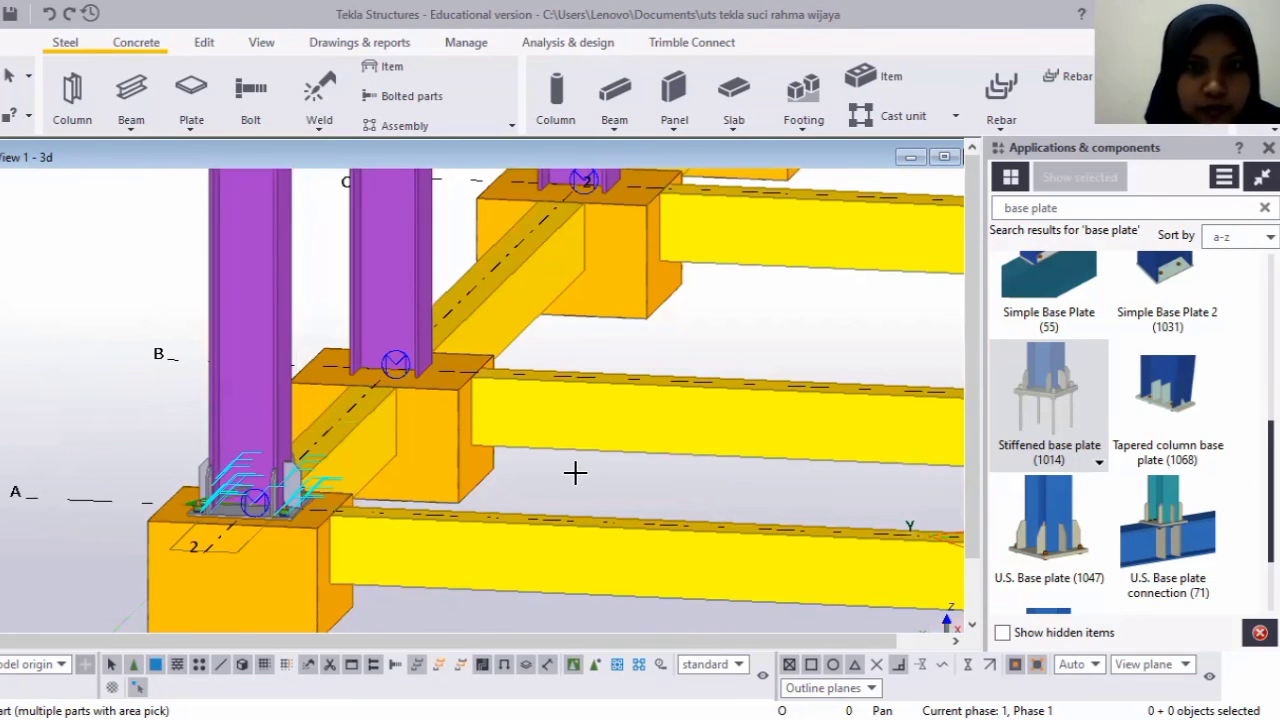
pyautogui.rightClick(617, 168)
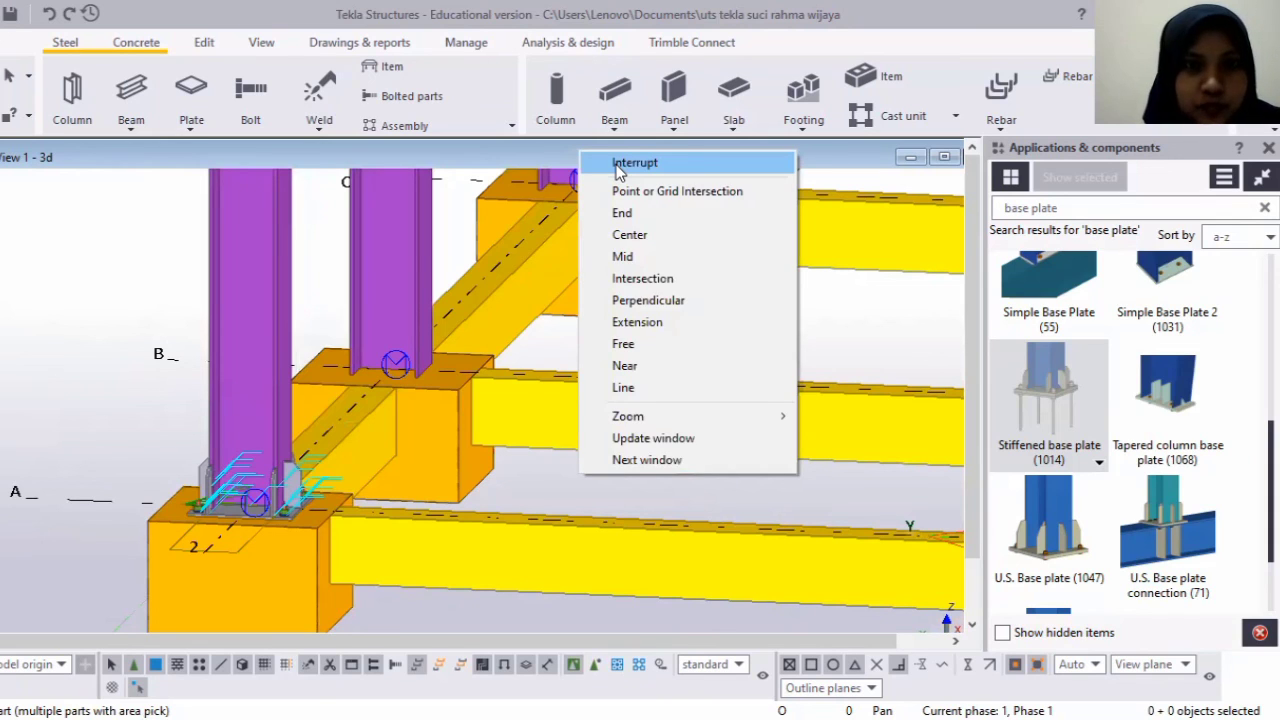
pyautogui.click(253, 533)
# Inspect the stiffeners, plate and anchor bolts of the base plate on footing A-2 up close and within the frame.
pyautogui.scroll(-3, 249, 555)
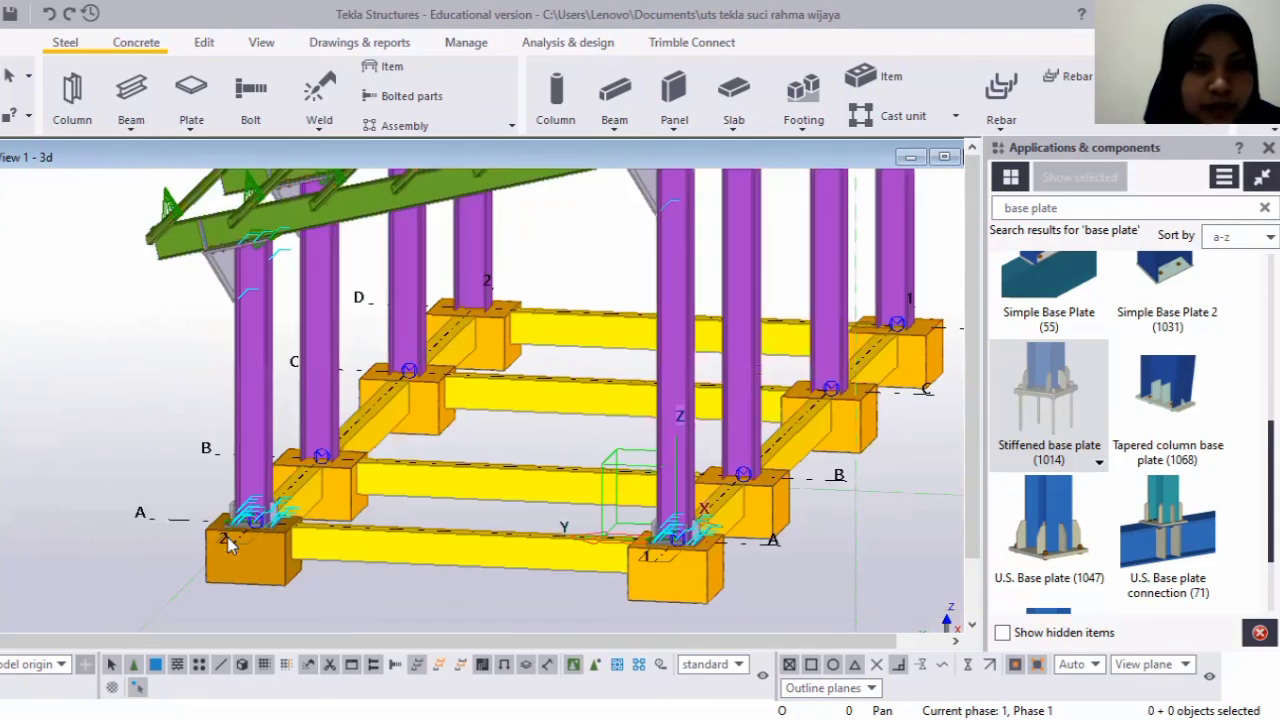
pyautogui.scroll(3, 225, 527)
pyautogui.scroll(3, 182, 562)
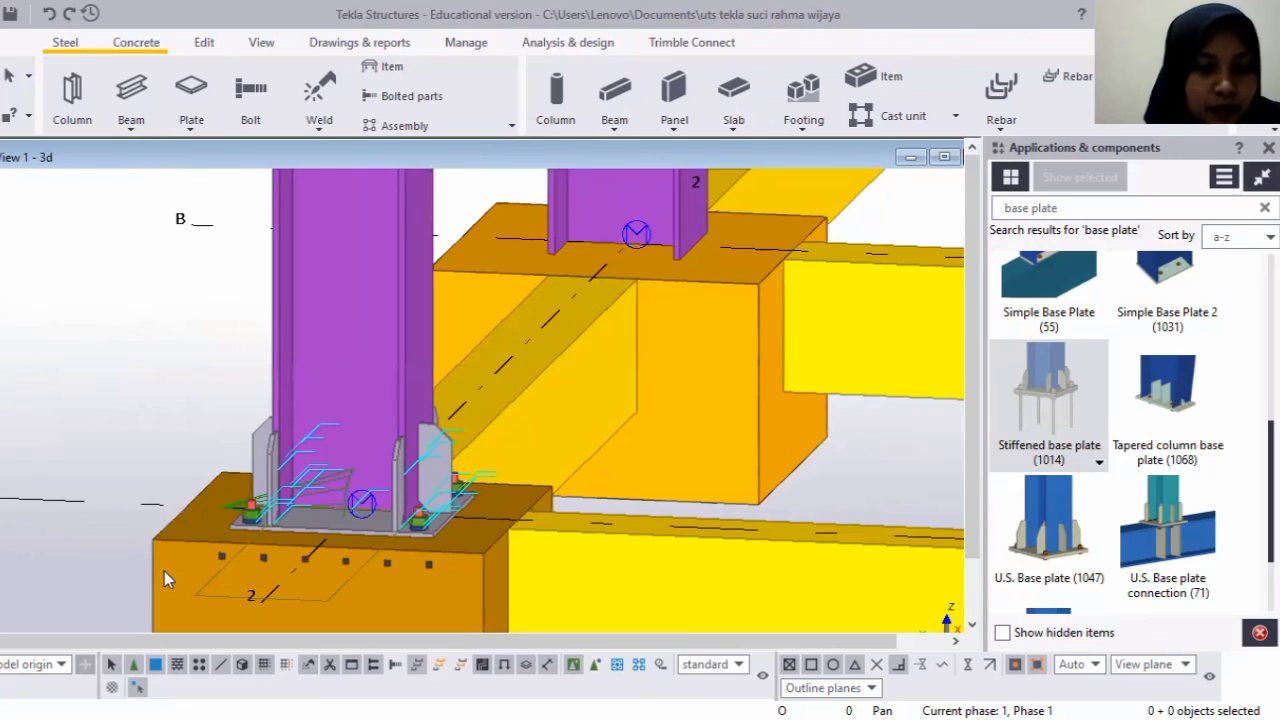
pyautogui.keyDown('ctrl'); pyautogui.moveTo(166, 573); pyautogui.dragTo(235, 517, button='middle'); pyautogui.keyUp('ctrl')
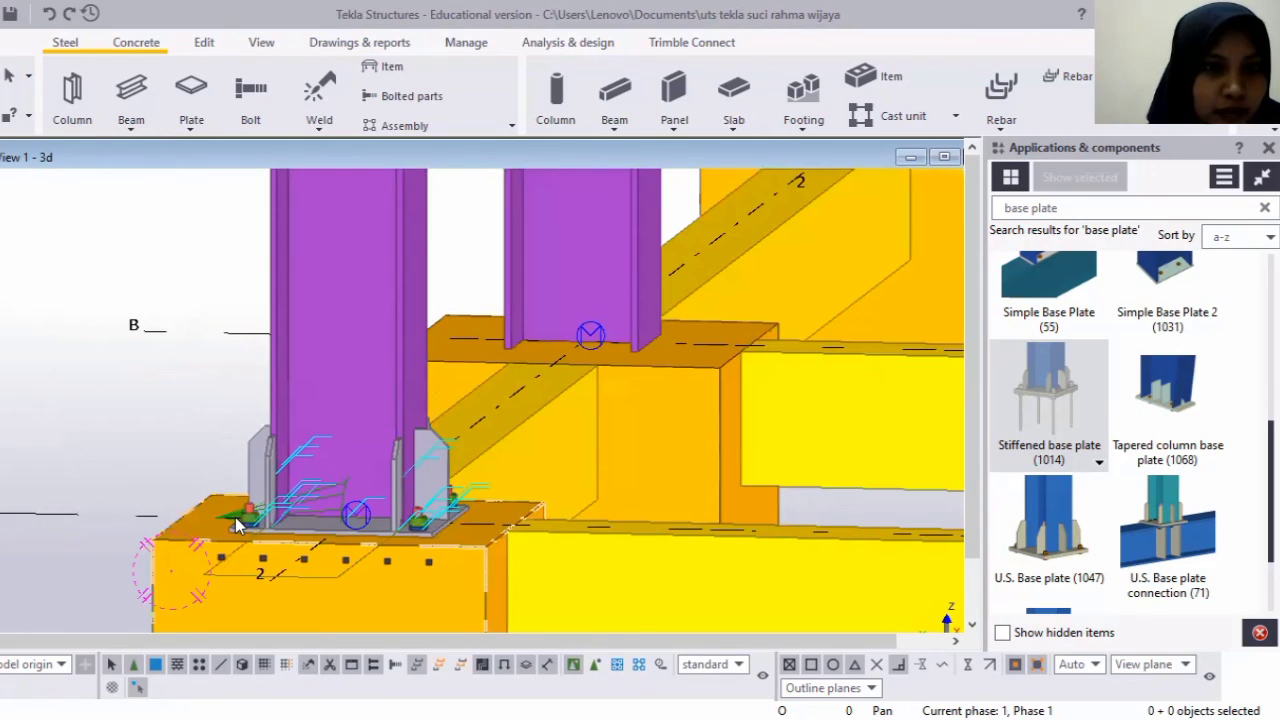
pyautogui.scroll(4, 250, 545)
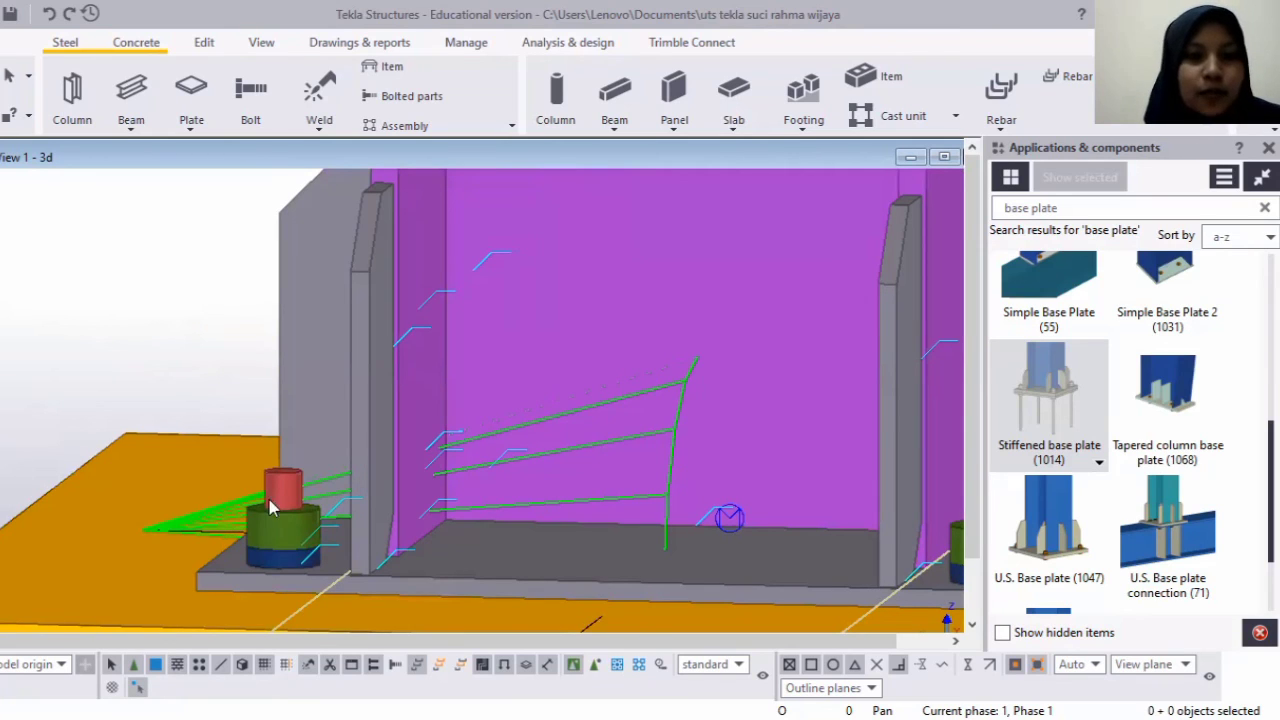
pyautogui.scroll(-2, 382, 418)
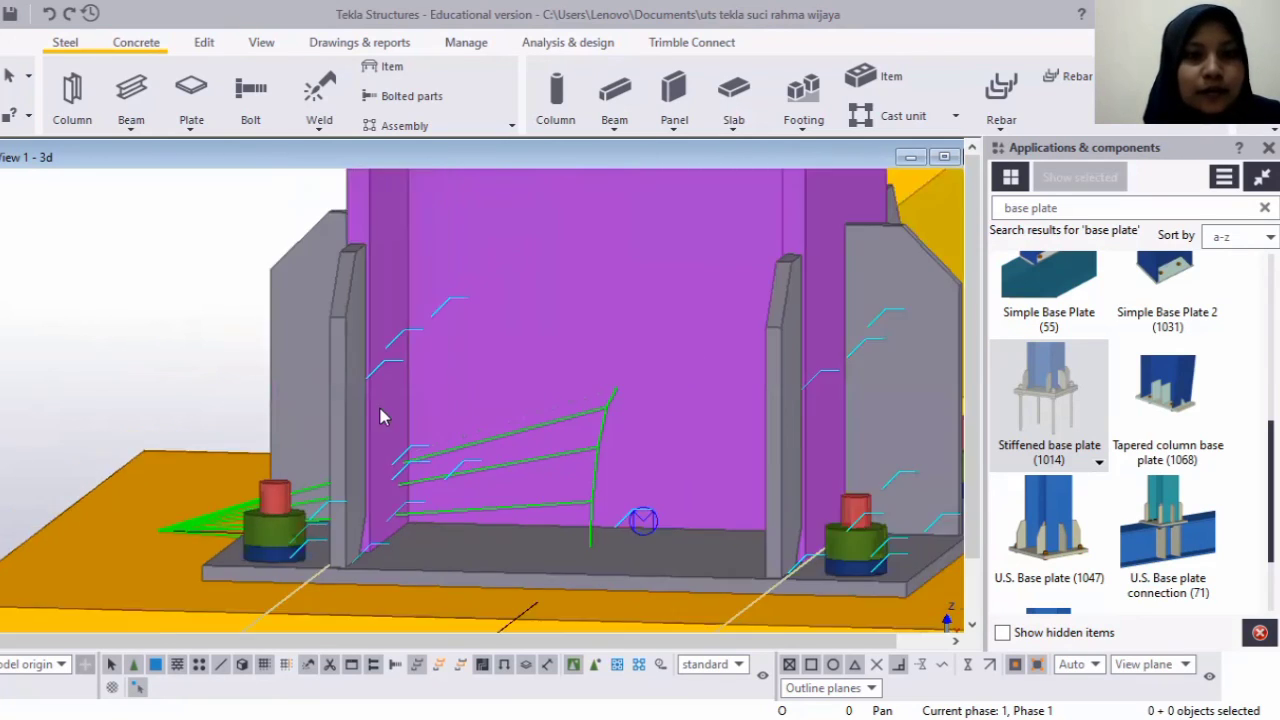
pyautogui.scroll(-1, 375, 430)
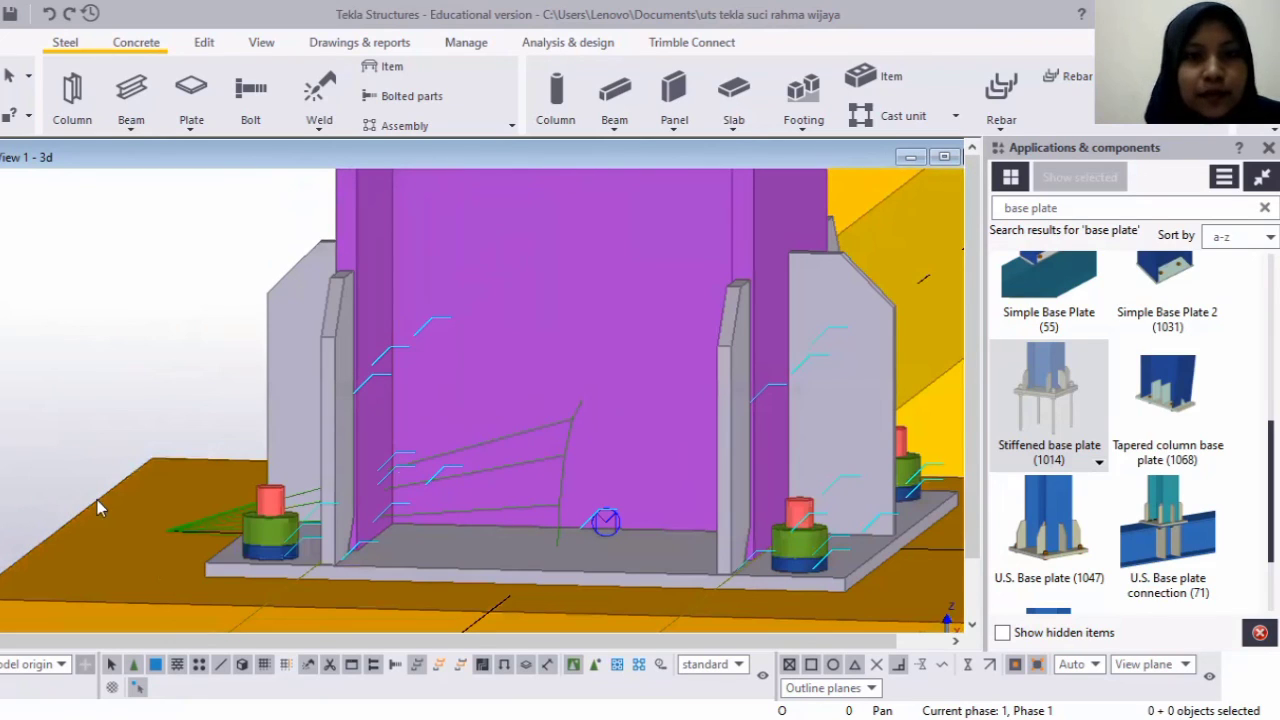
pyautogui.scroll(-3, 385, 523)
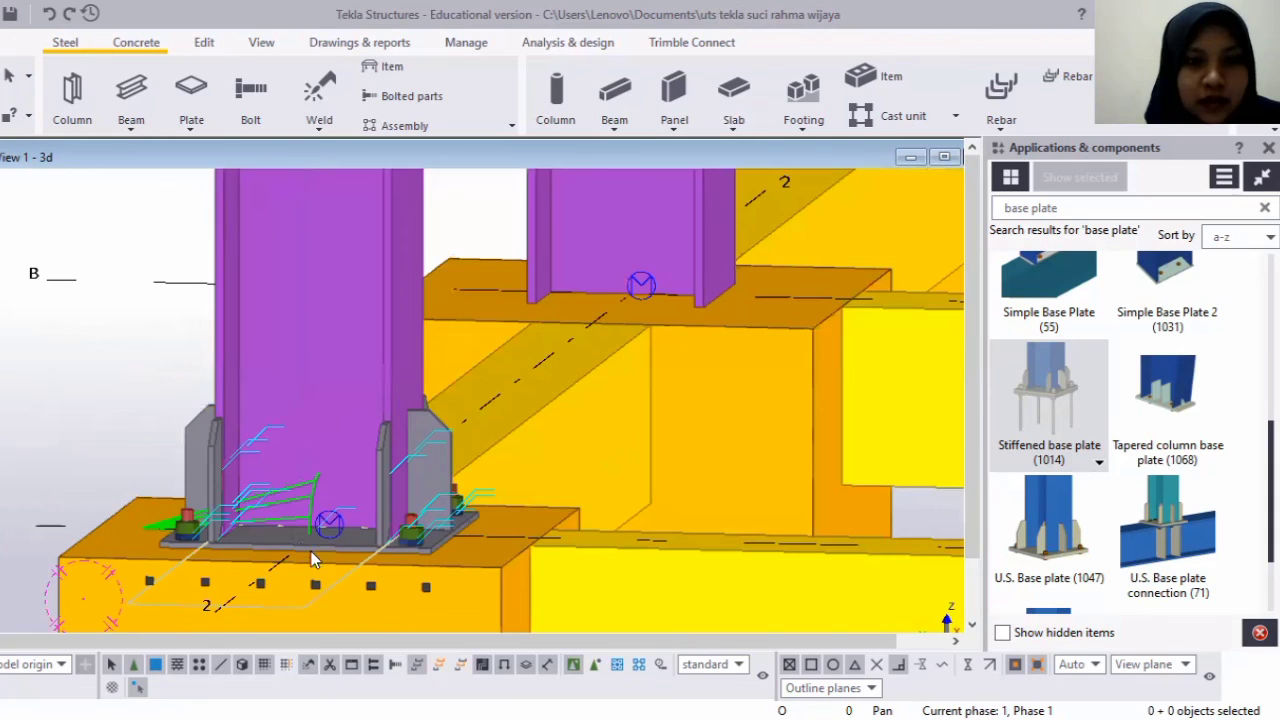
pyautogui.scroll(-2, 318, 521)
pyautogui.scroll(-2, 313, 521)
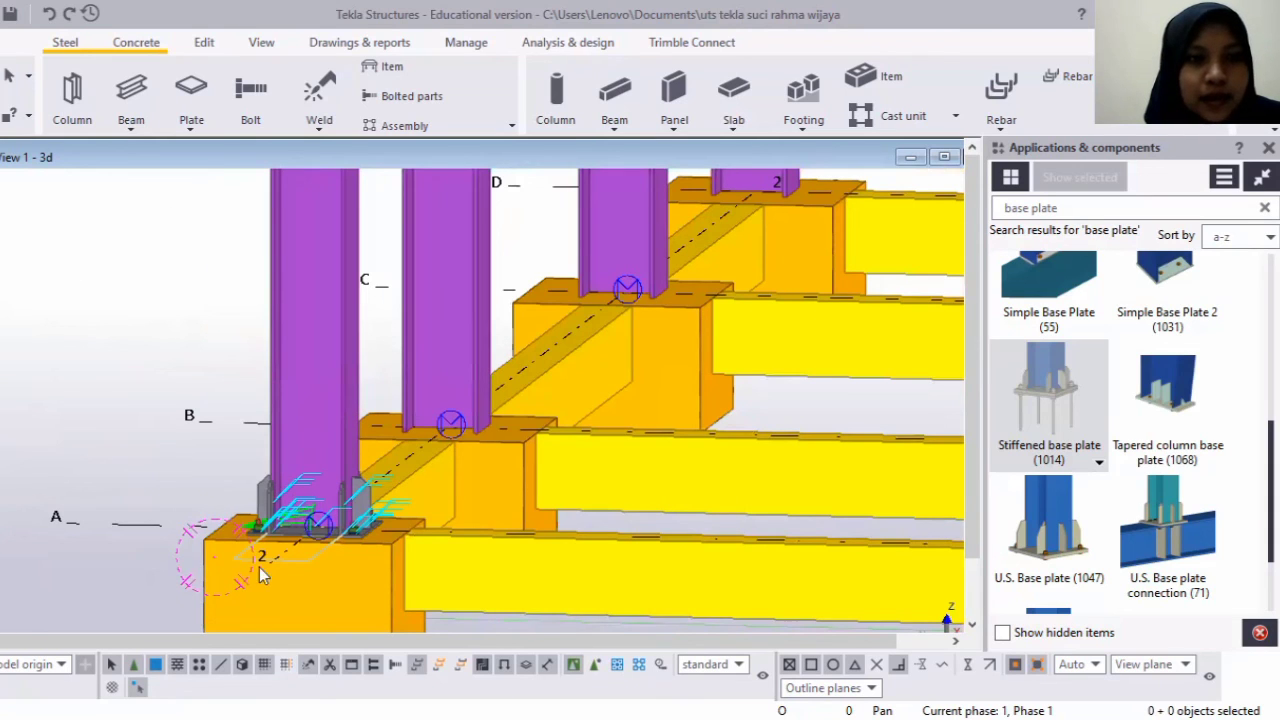
pyautogui.scroll(-2, 300, 520)
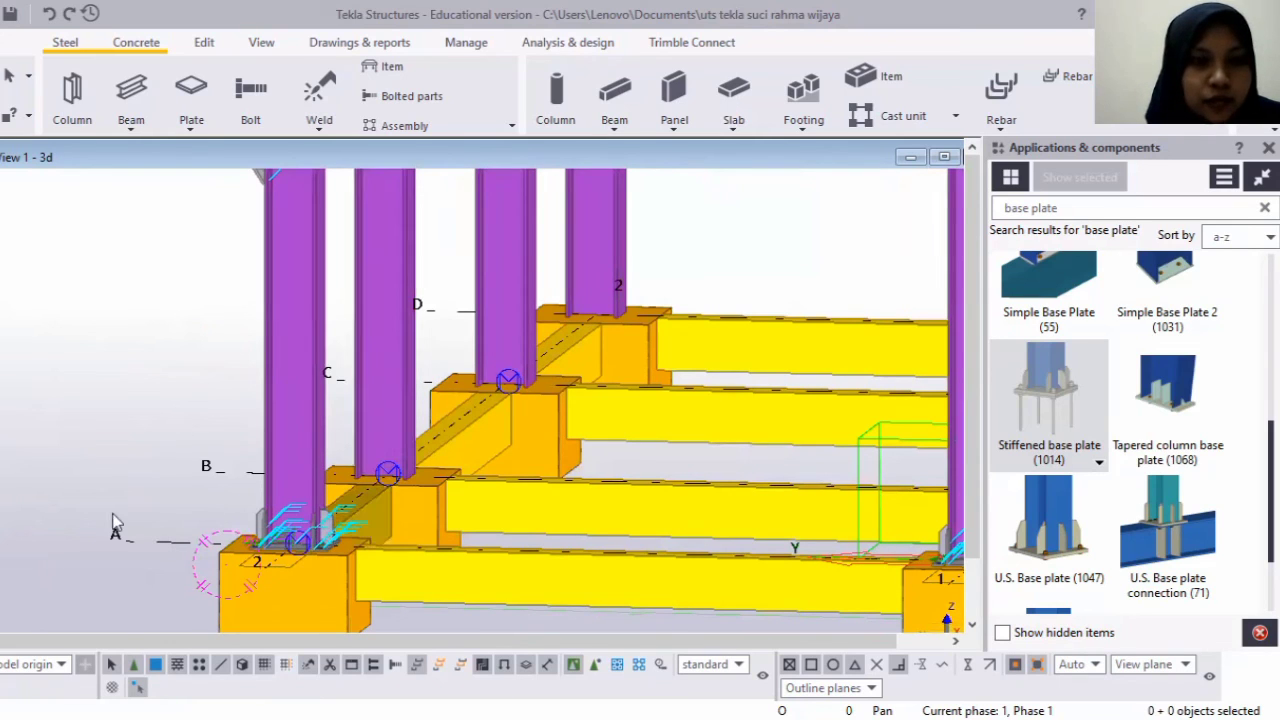
pyautogui.scroll(-2, 255, 534)
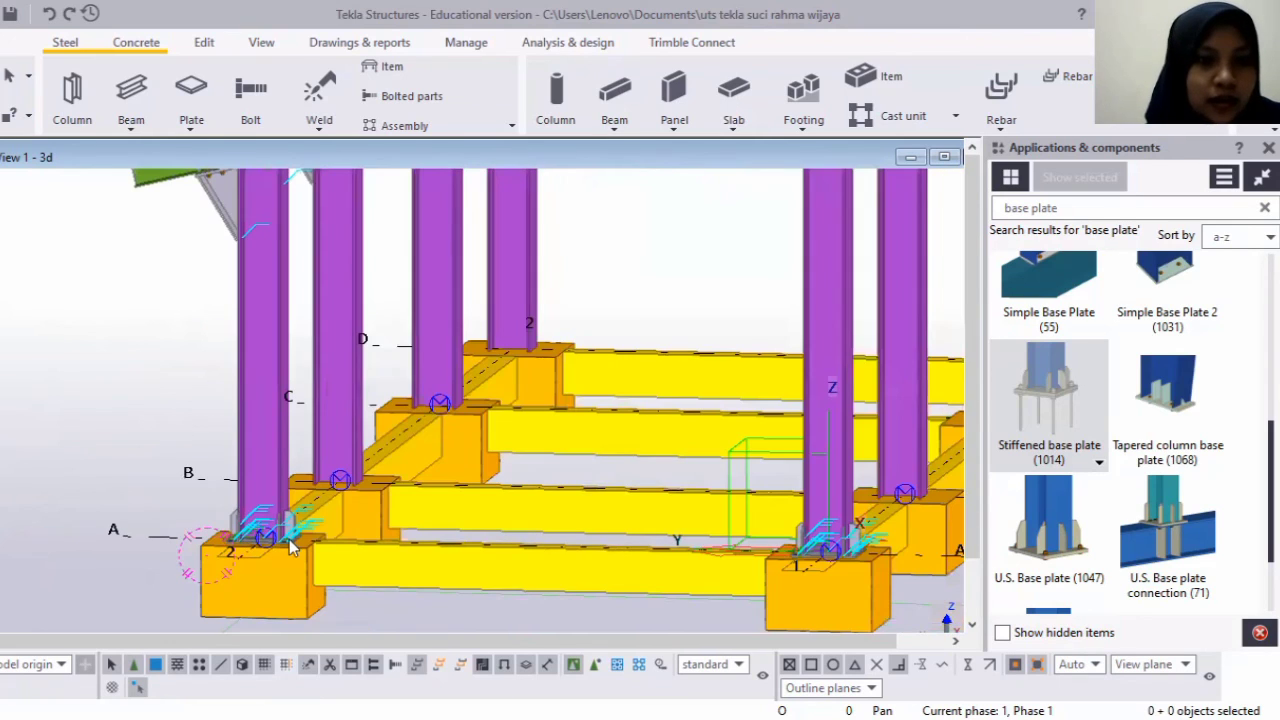
# Copy the A-1 and A-2 base plate connections linearly with dX 3000, dY 0, dZ 0 and one copy.
pyautogui.scroll(2, 322, 537)
pyautogui.scroll(1, 322, 537)
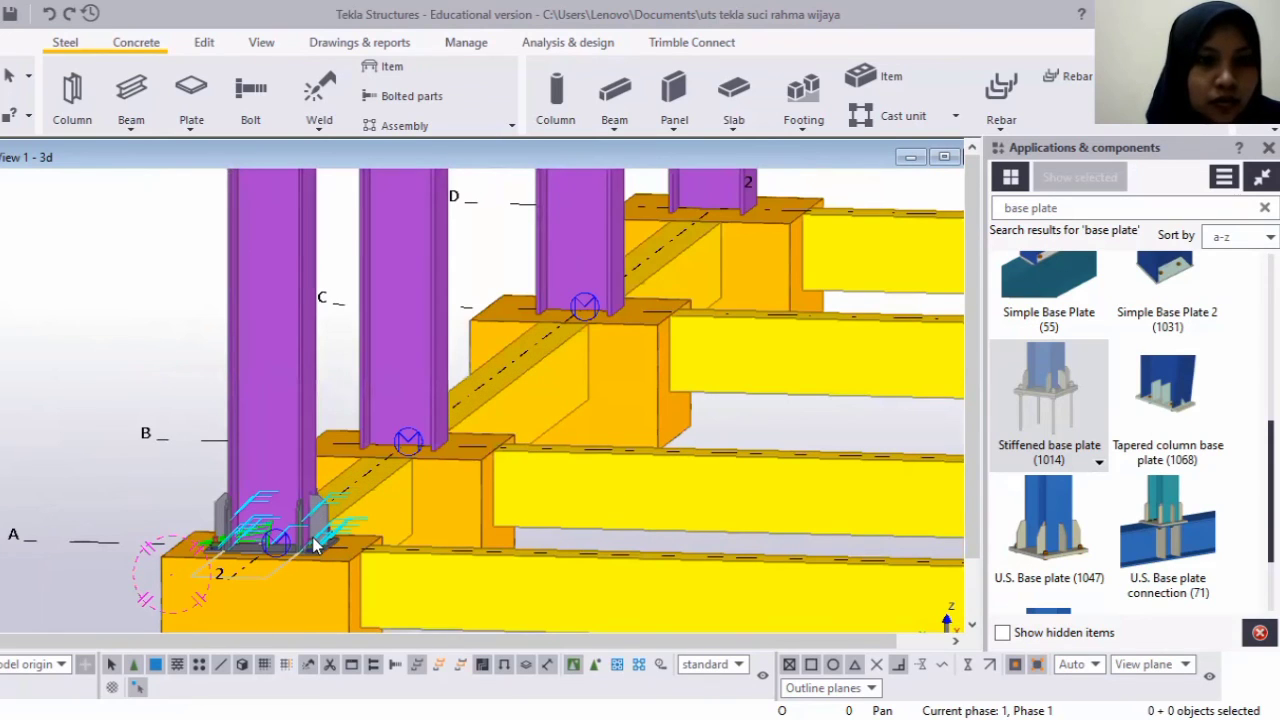
pyautogui.click(322, 537)
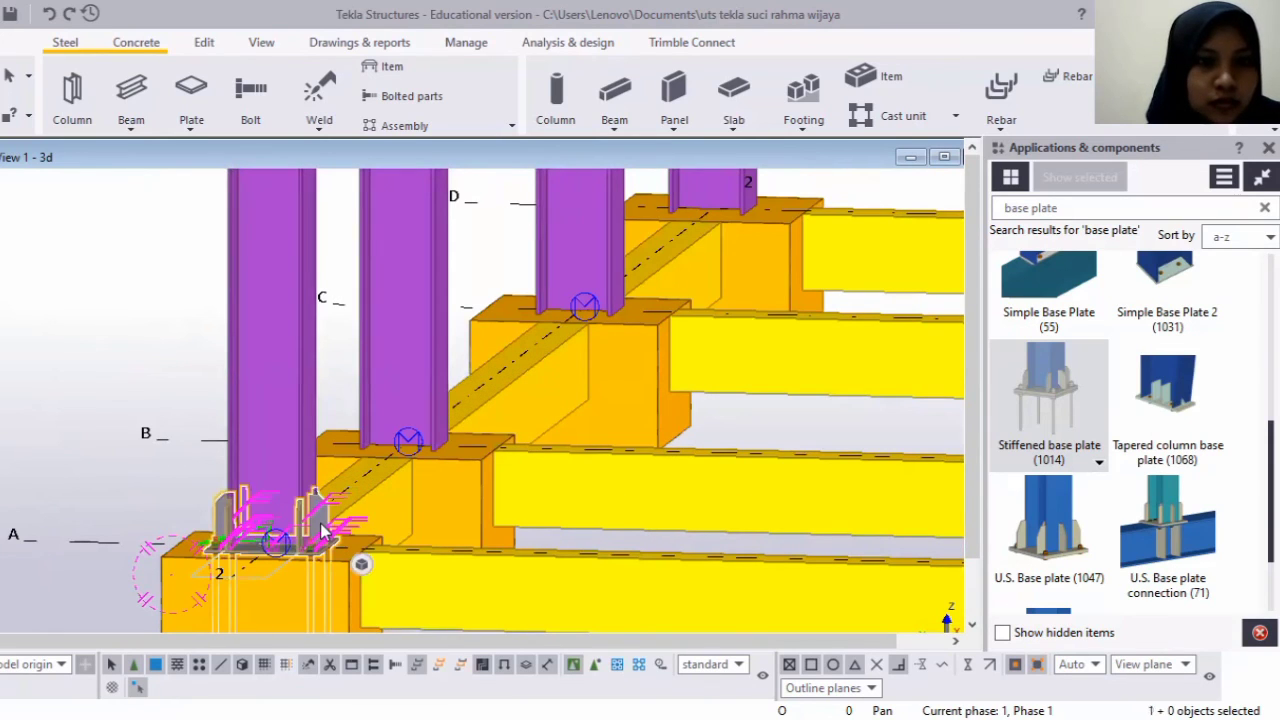
pyautogui.scroll(-2, 160, 517)
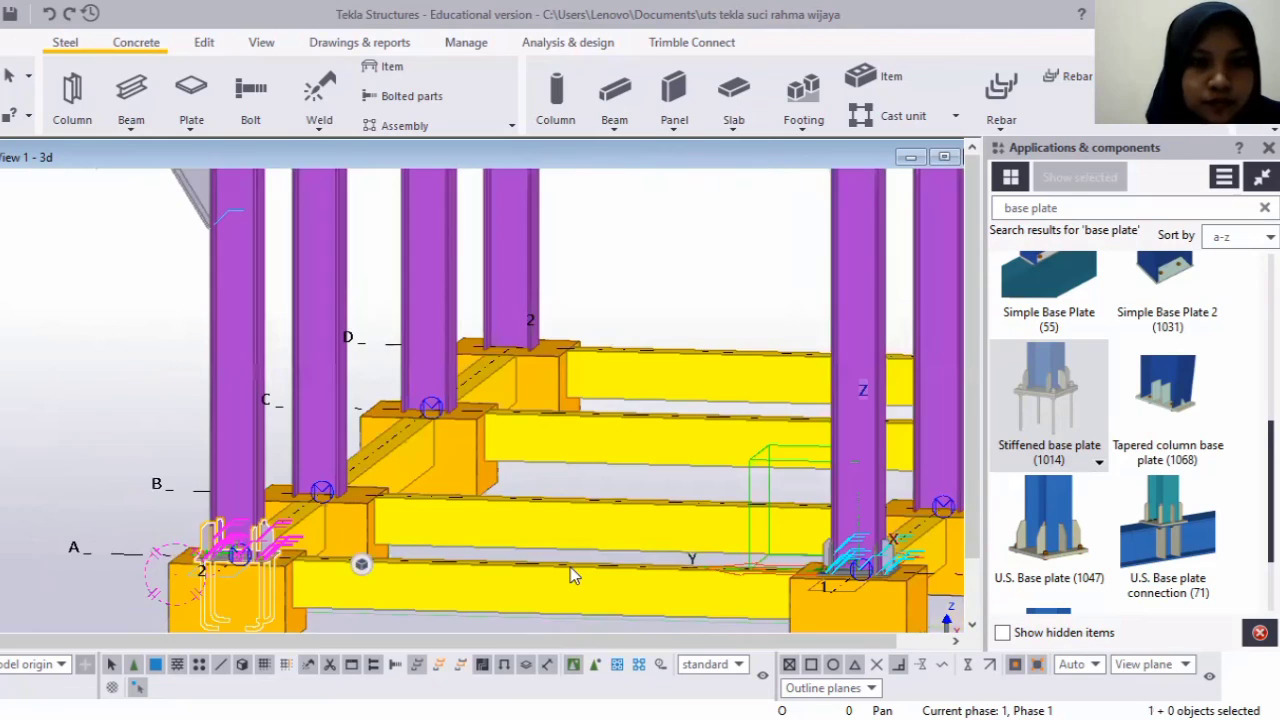
pyautogui.scroll(-3, 596, 535)
pyautogui.scroll(4, 614, 545)
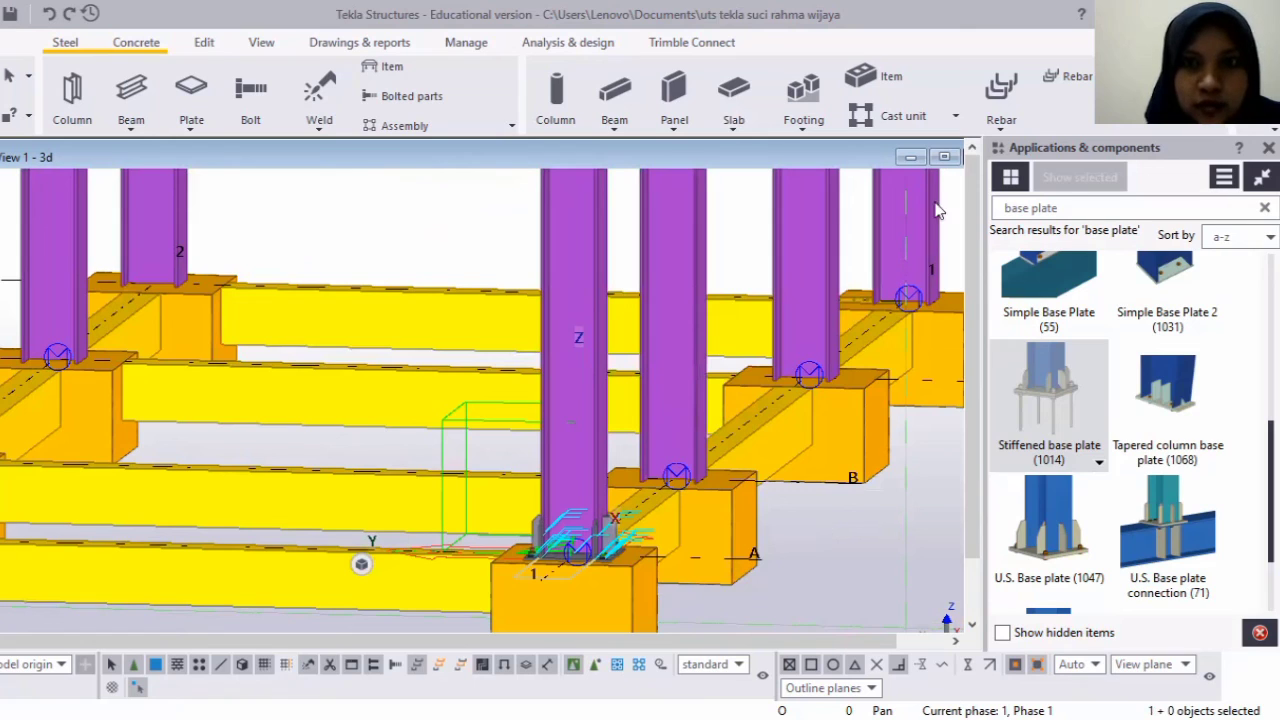
pyautogui.rightClick(897, 186)
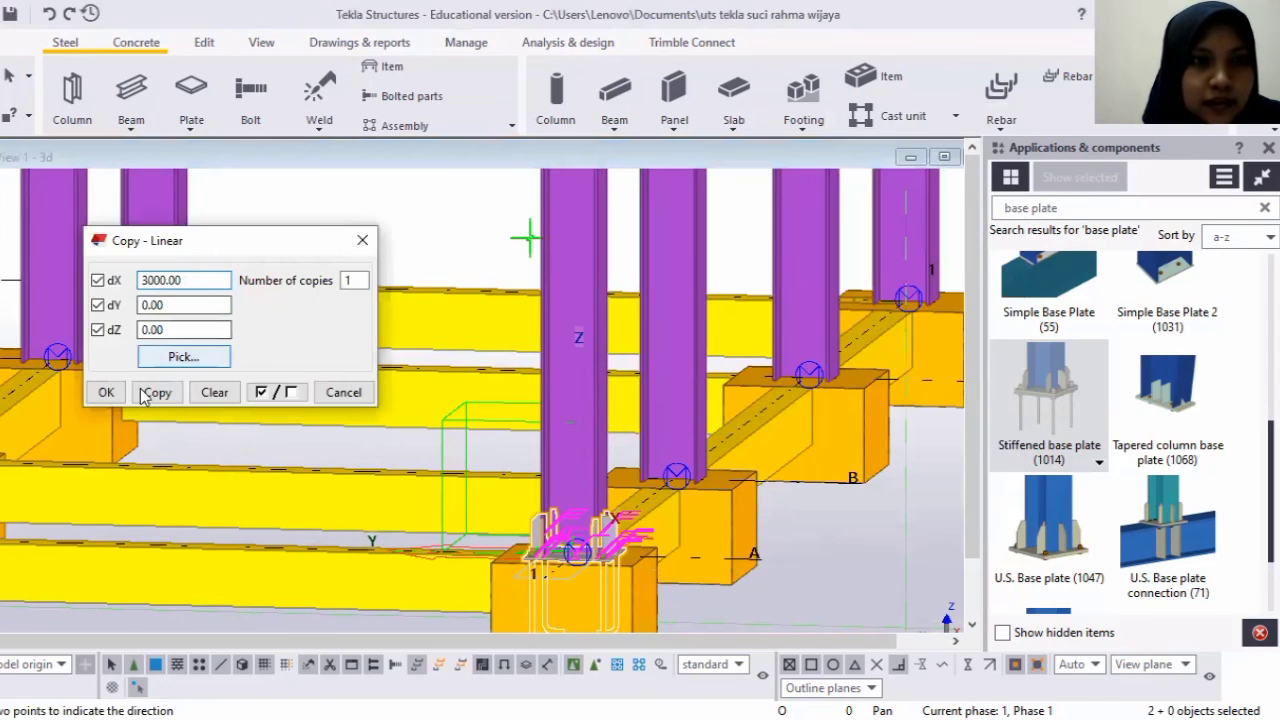
pyautogui.click(158, 393)
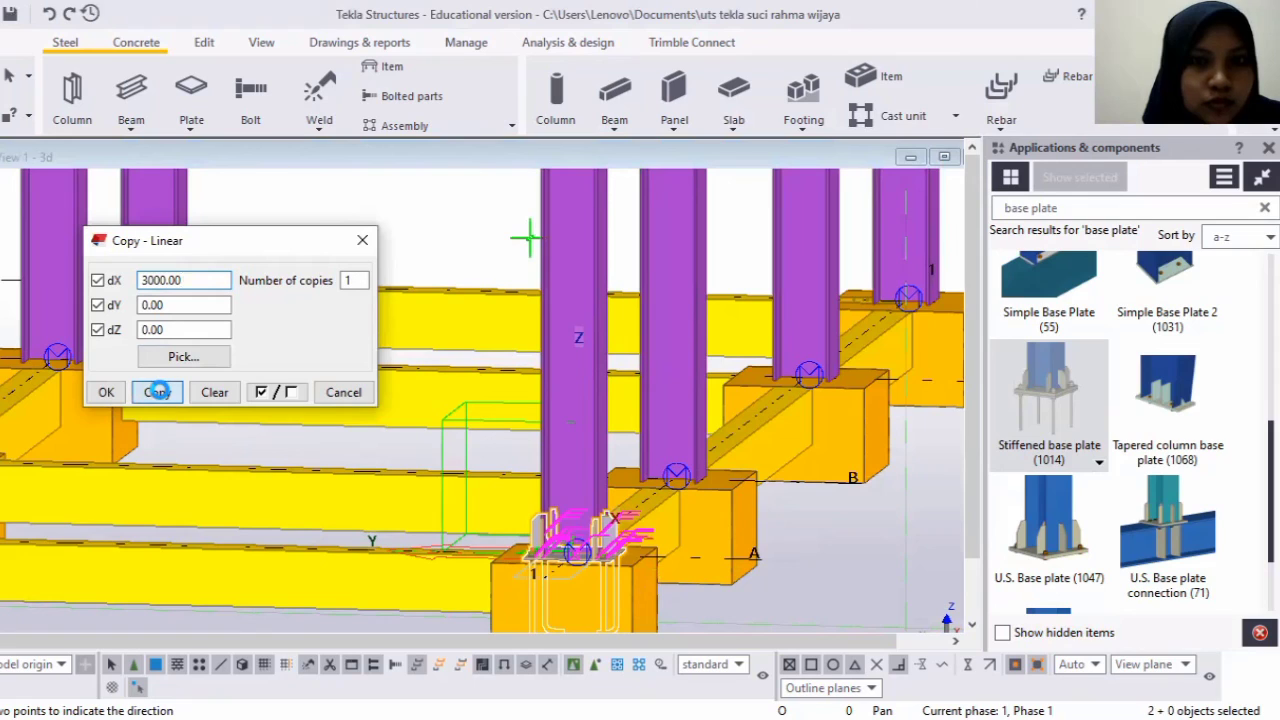
# Copy the selected A-1 and A-2 base plate connections to the grid C columns with dX 7000 and one copy.
pyautogui.click(147, 281)
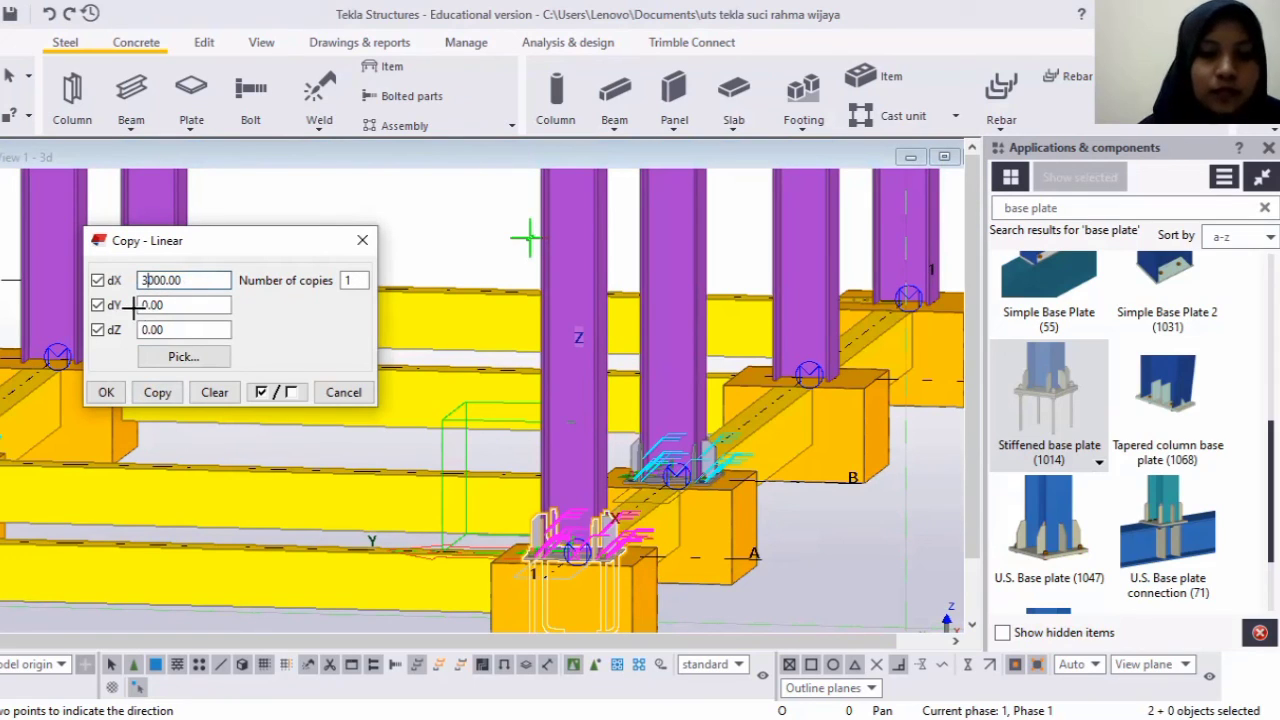
pyautogui.press('BackSpace')
pyautogui.write('7')
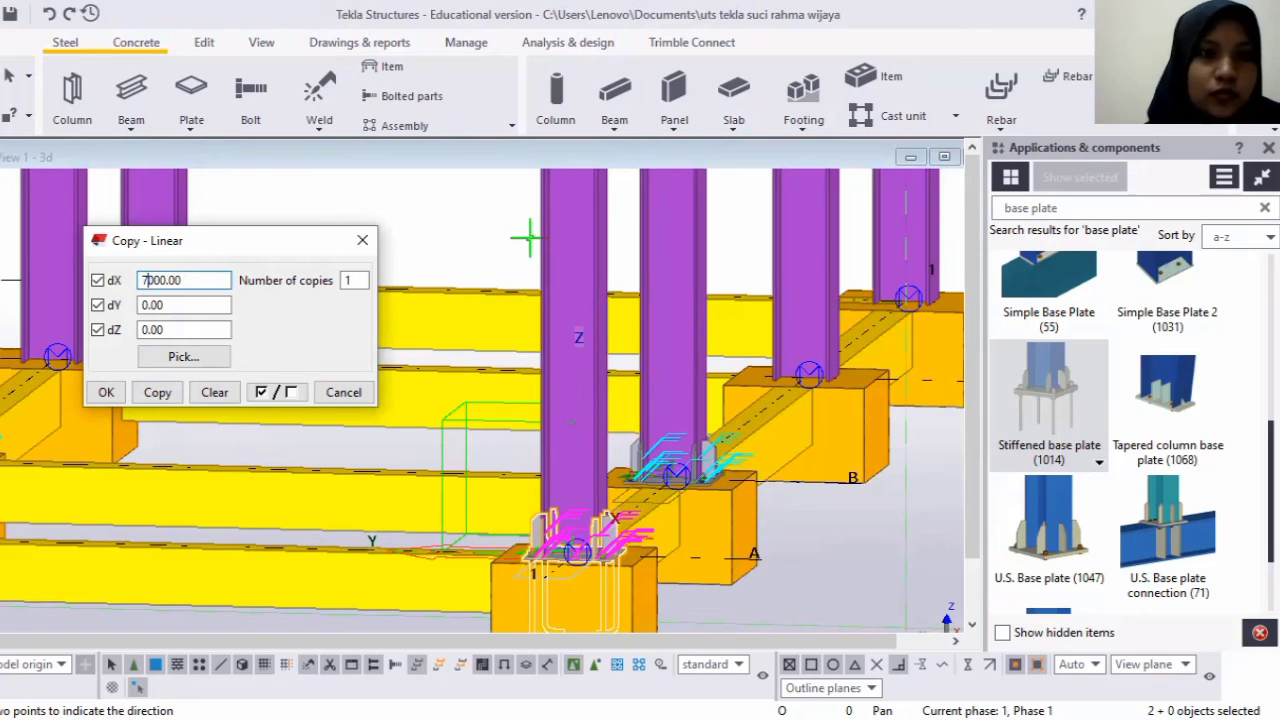
pyautogui.click(158, 392)
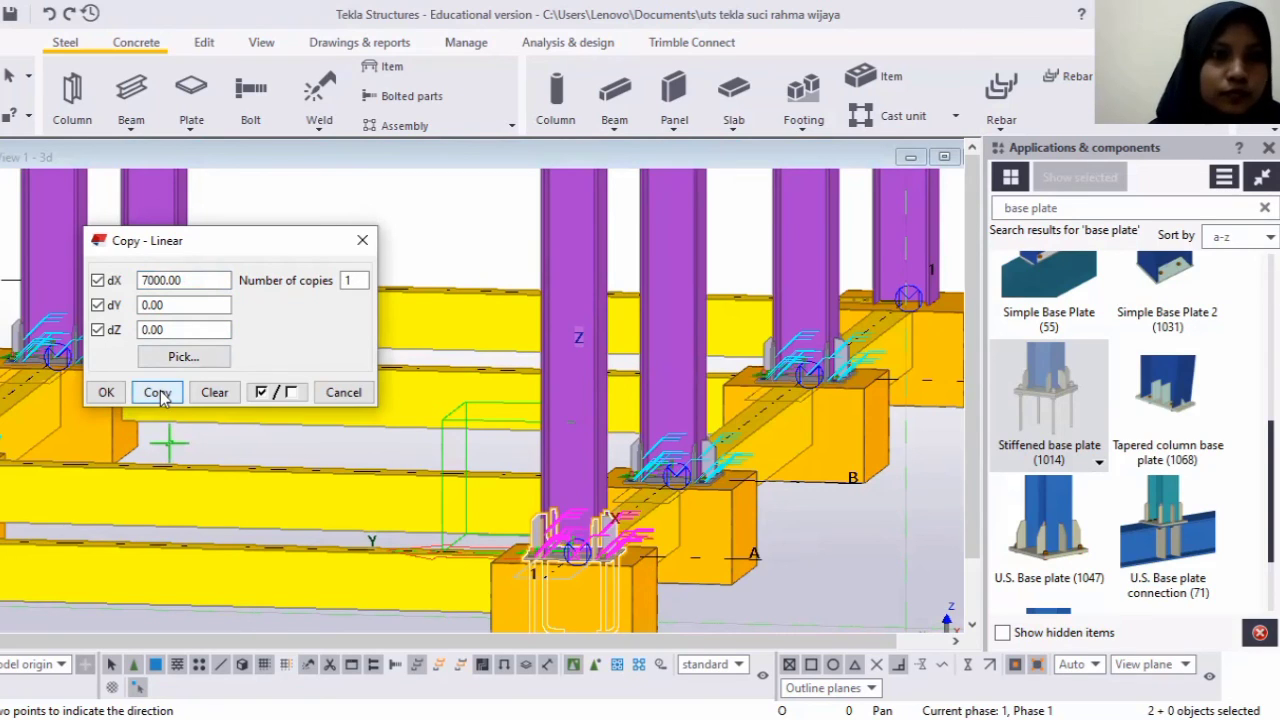
# Copy the same two base plate connections to the grid D columns with dX 10000, and end the copy command.
pyautogui.click(146, 280)
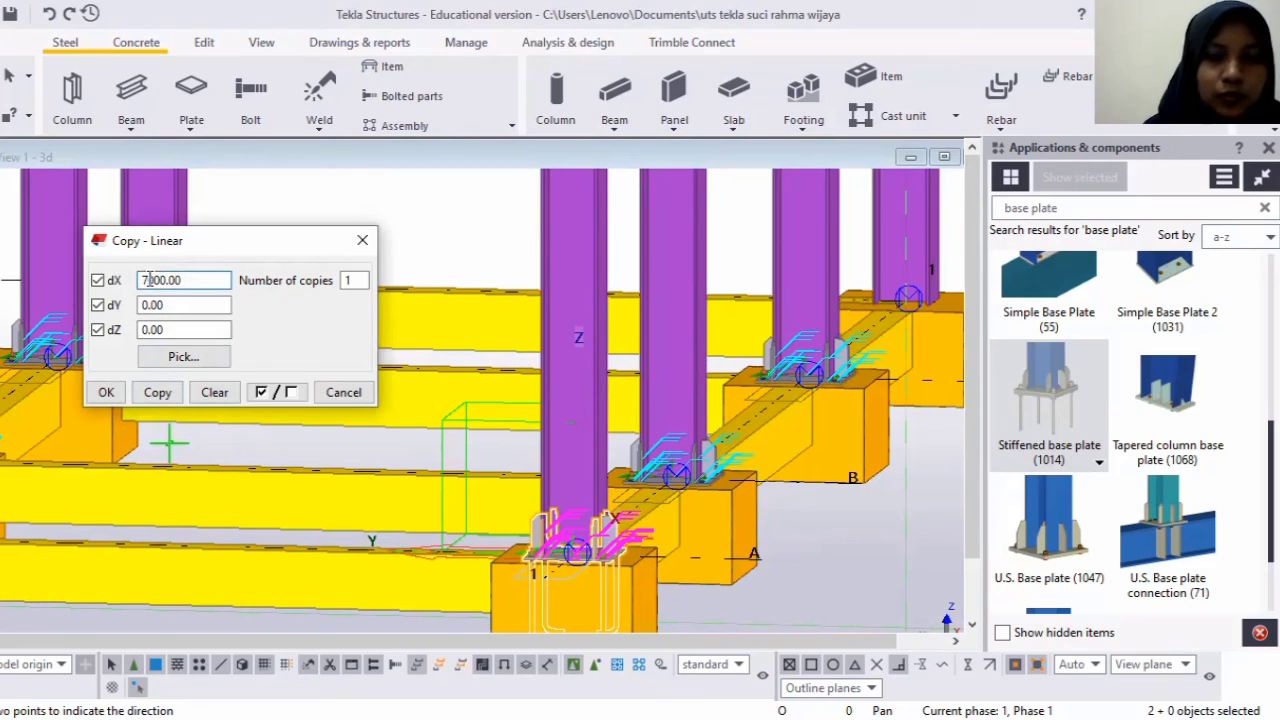
pyautogui.press('BackSpace')
pyautogui.write('10')
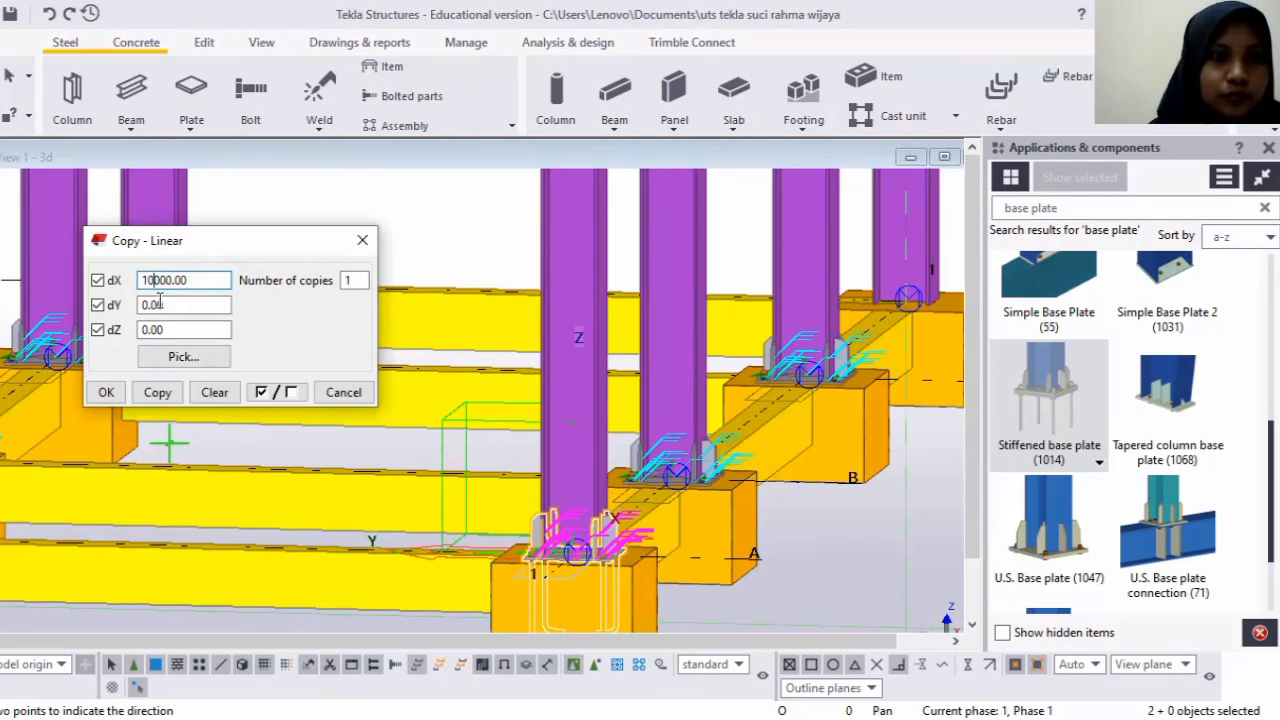
pyautogui.click(158, 392)
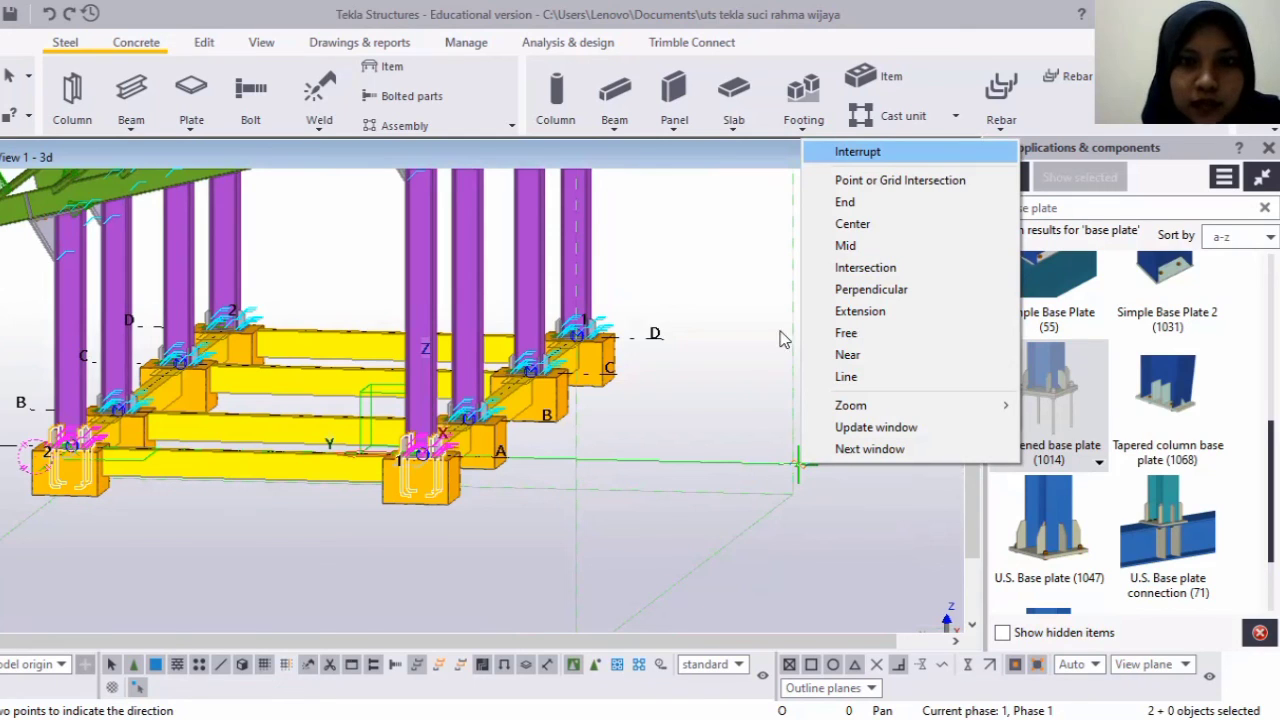
pyautogui.press('Escape')
pyautogui.click(852, 371)
# Fit the work area to the entire model and redraw the 3D view.
pyautogui.rightClick(916, 464)
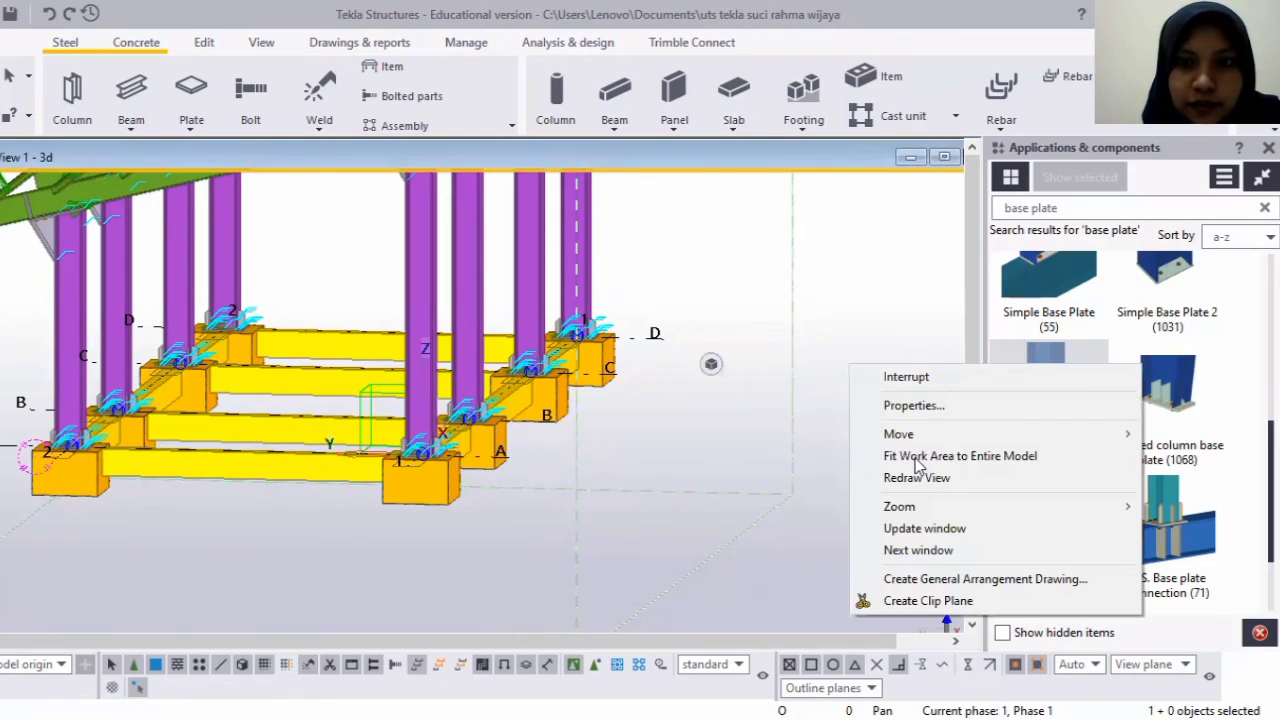
pyautogui.click(916, 458)
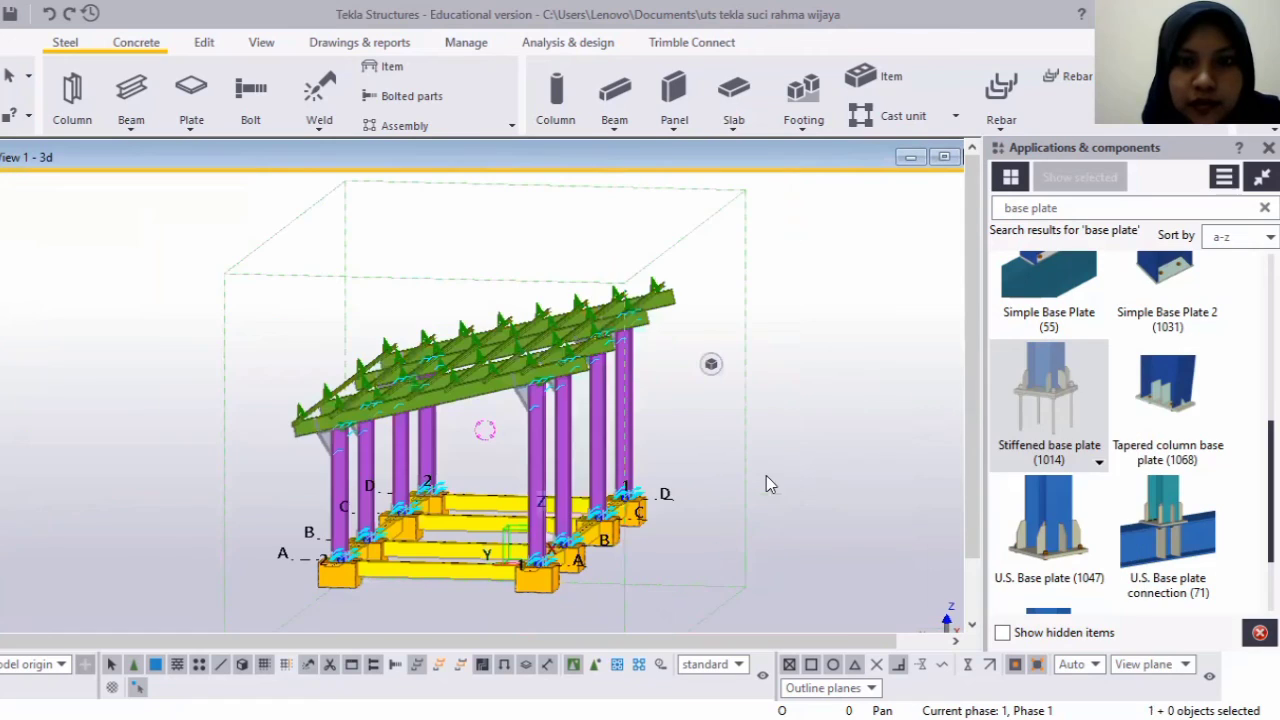
pyautogui.rightClick(853, 345)
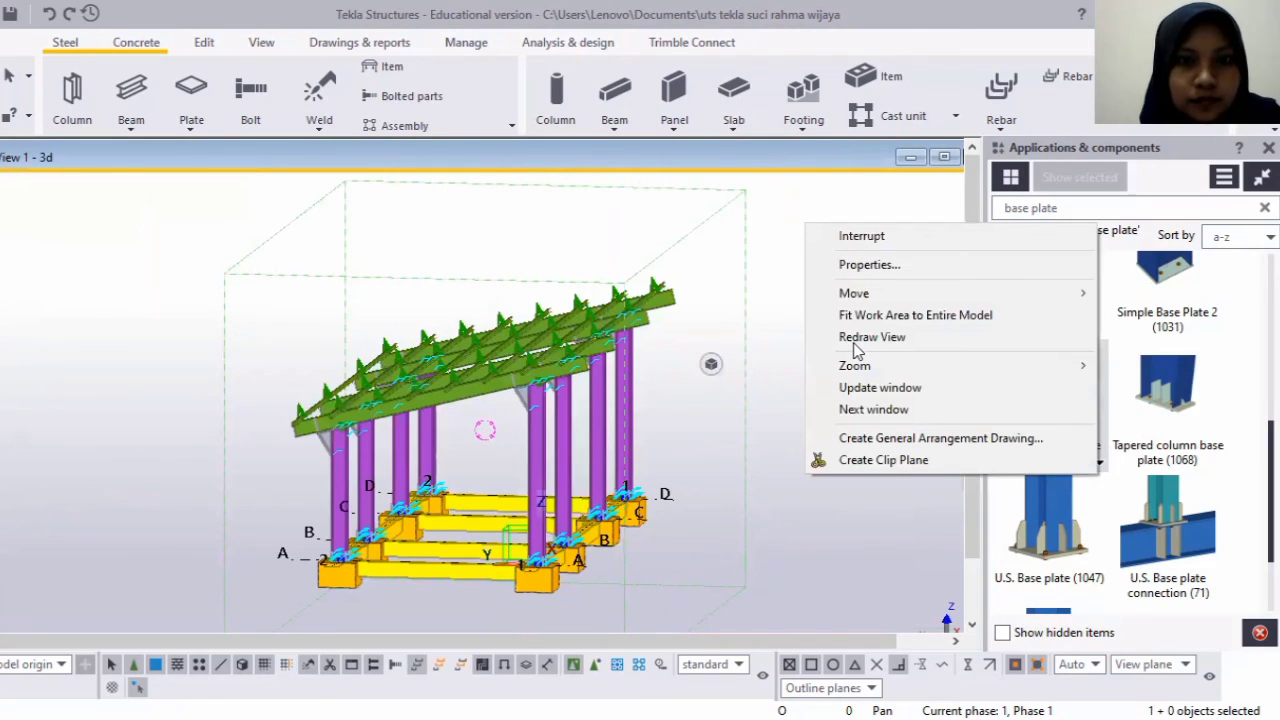
# Examine the complete frame from its end and long side, checking the columns on footings A to D.
pyautogui.scroll(-2, 770, 428)
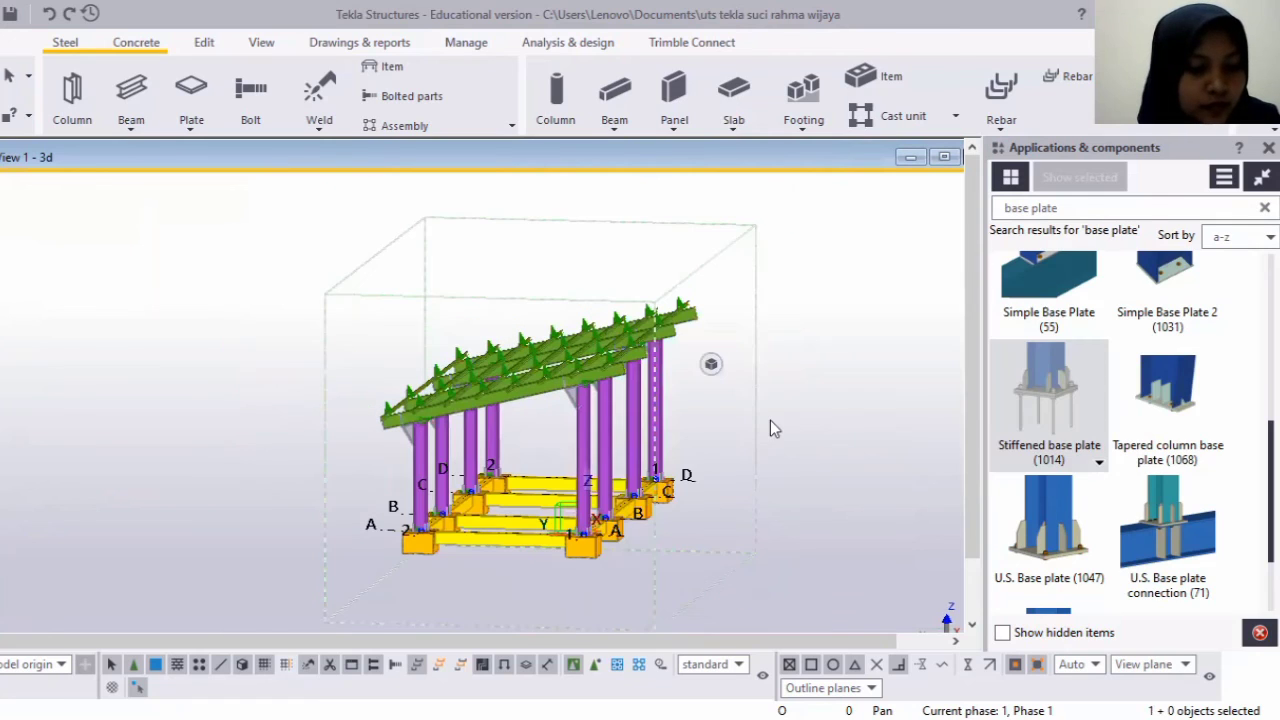
pyautogui.scroll(-1, 815, 468)
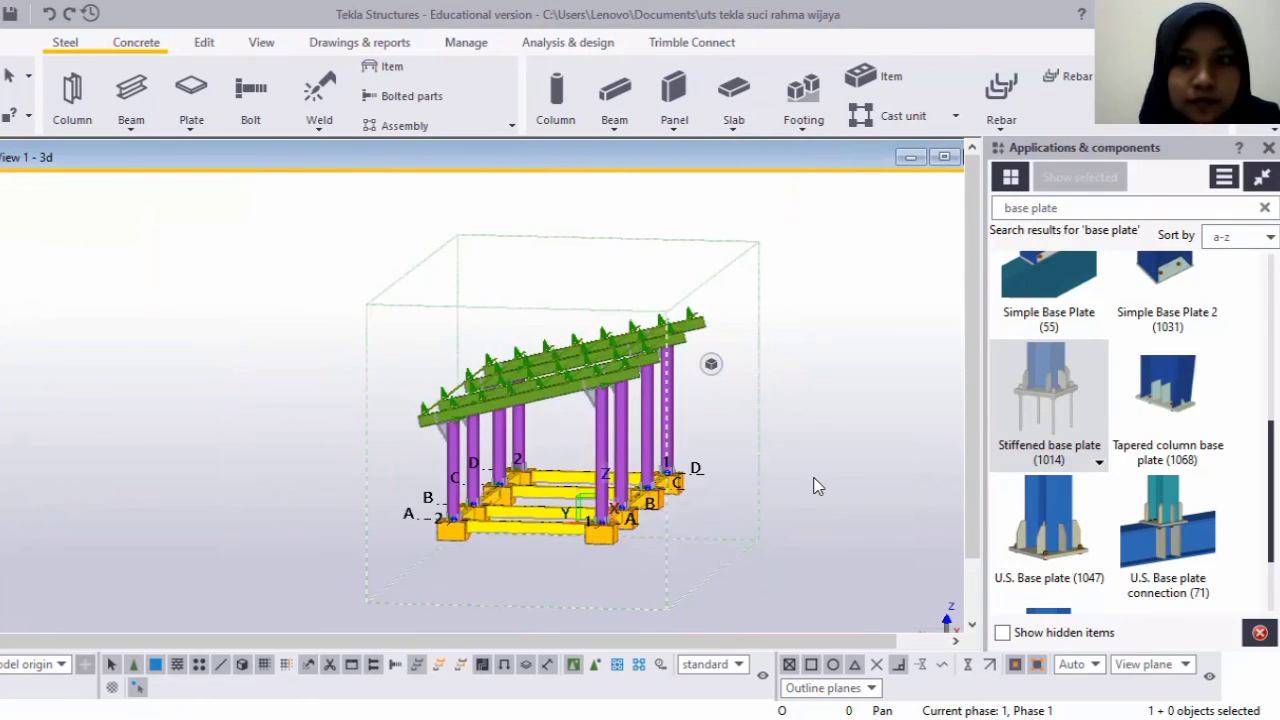
pyautogui.moveTo(794, 494)
pyautogui.keyDown('ctrl'); pyautogui.mouseDown(button='middle')
pyautogui.moveTo(642, 518)
pyautogui.moveTo(380, 494)
pyautogui.mouseUp(button='middle'); pyautogui.keyUp('ctrl')
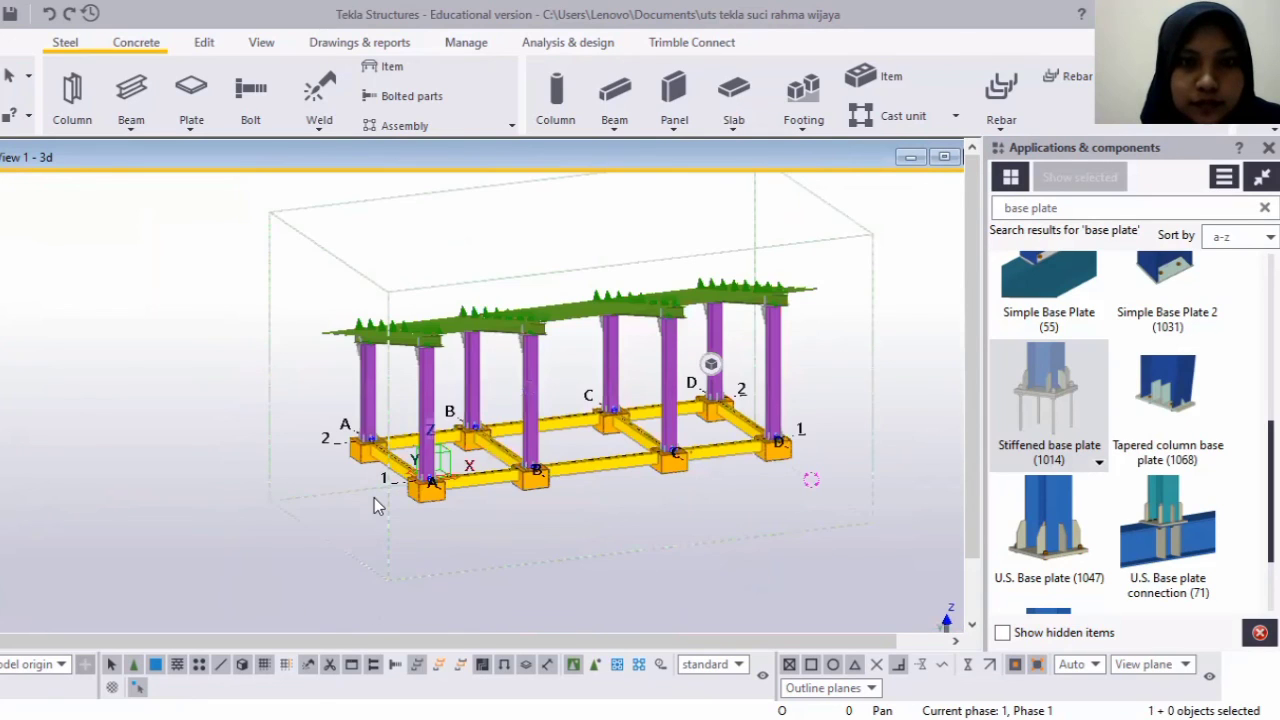
pyautogui.scroll(-2, 374, 498)
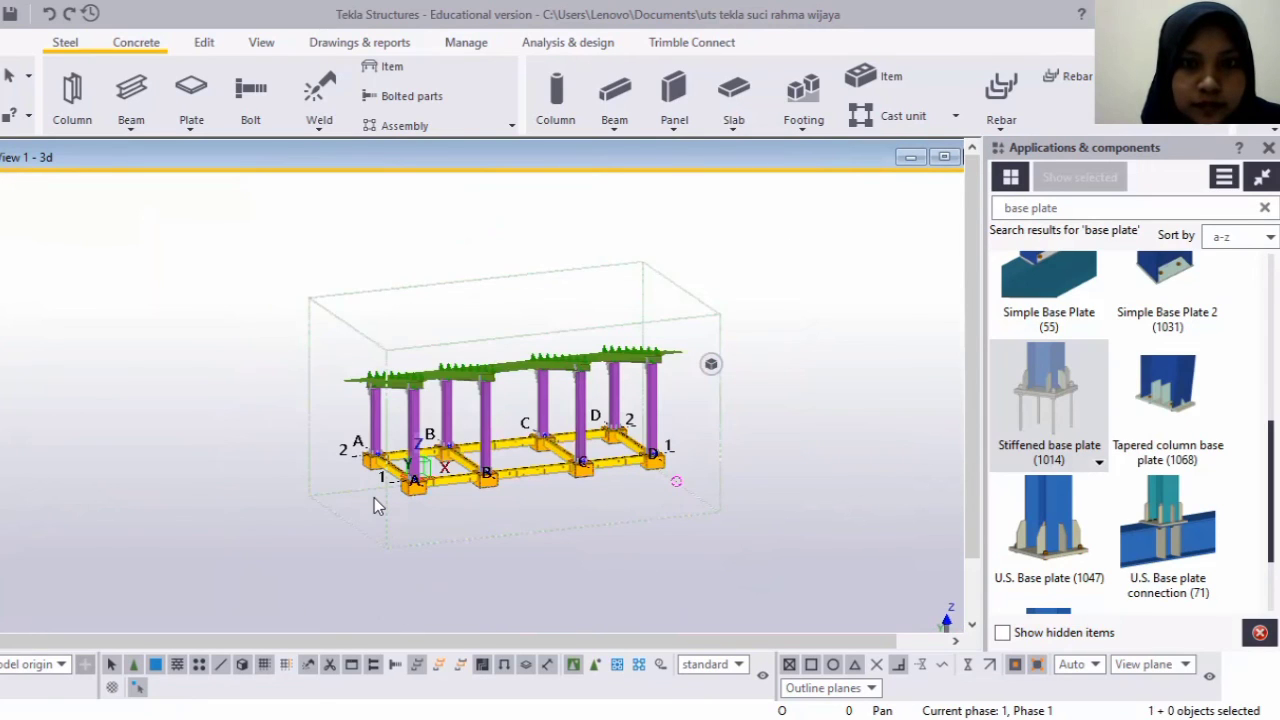
pyautogui.scroll(1, 374, 500)
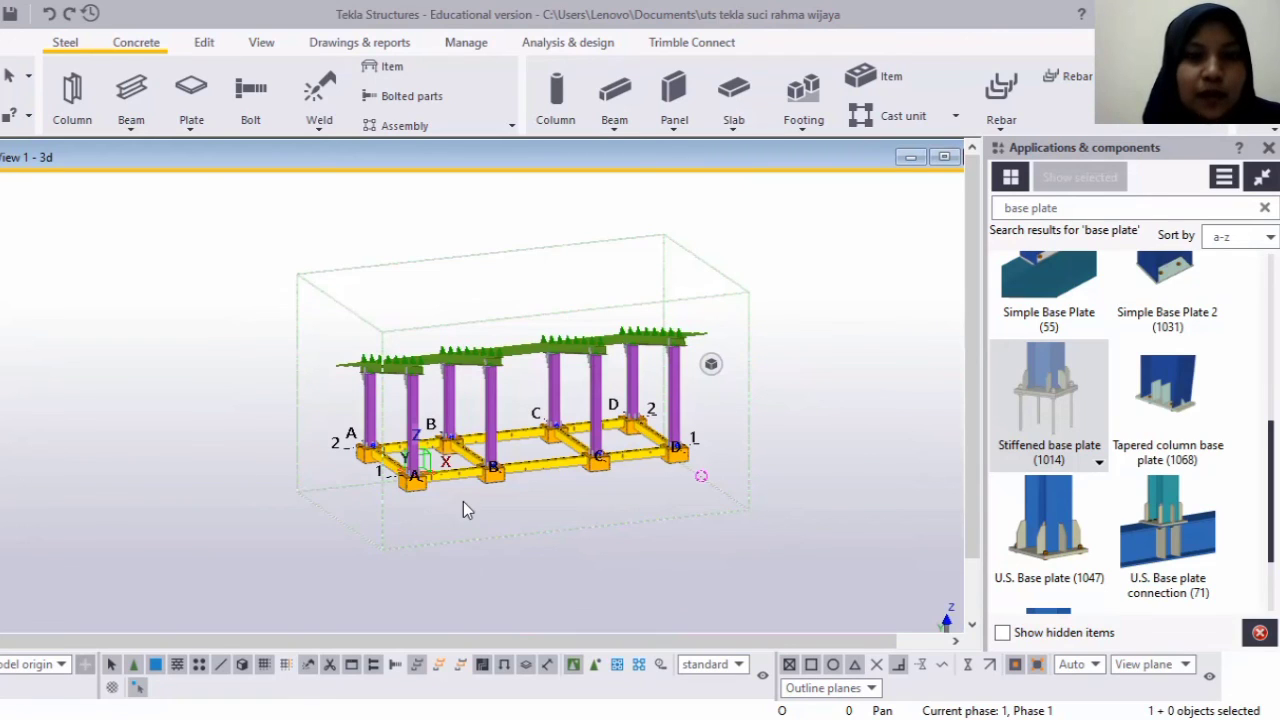
pyautogui.scroll(1, 463, 501)
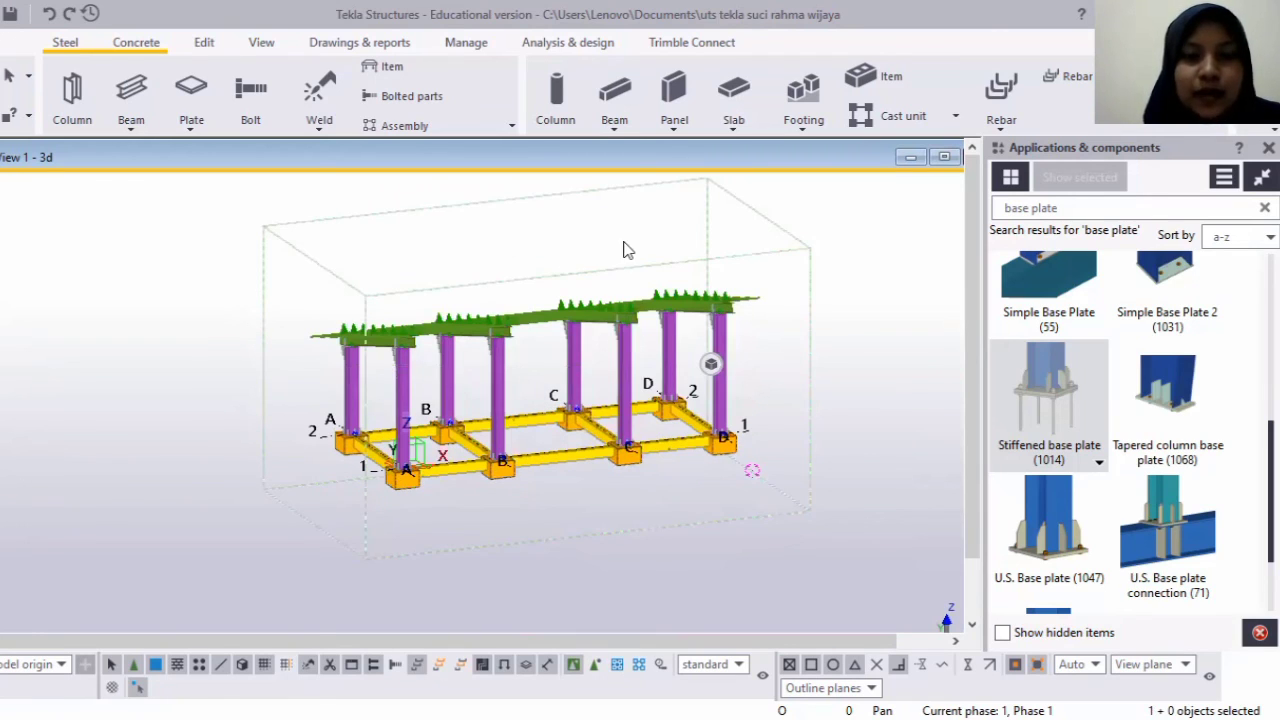